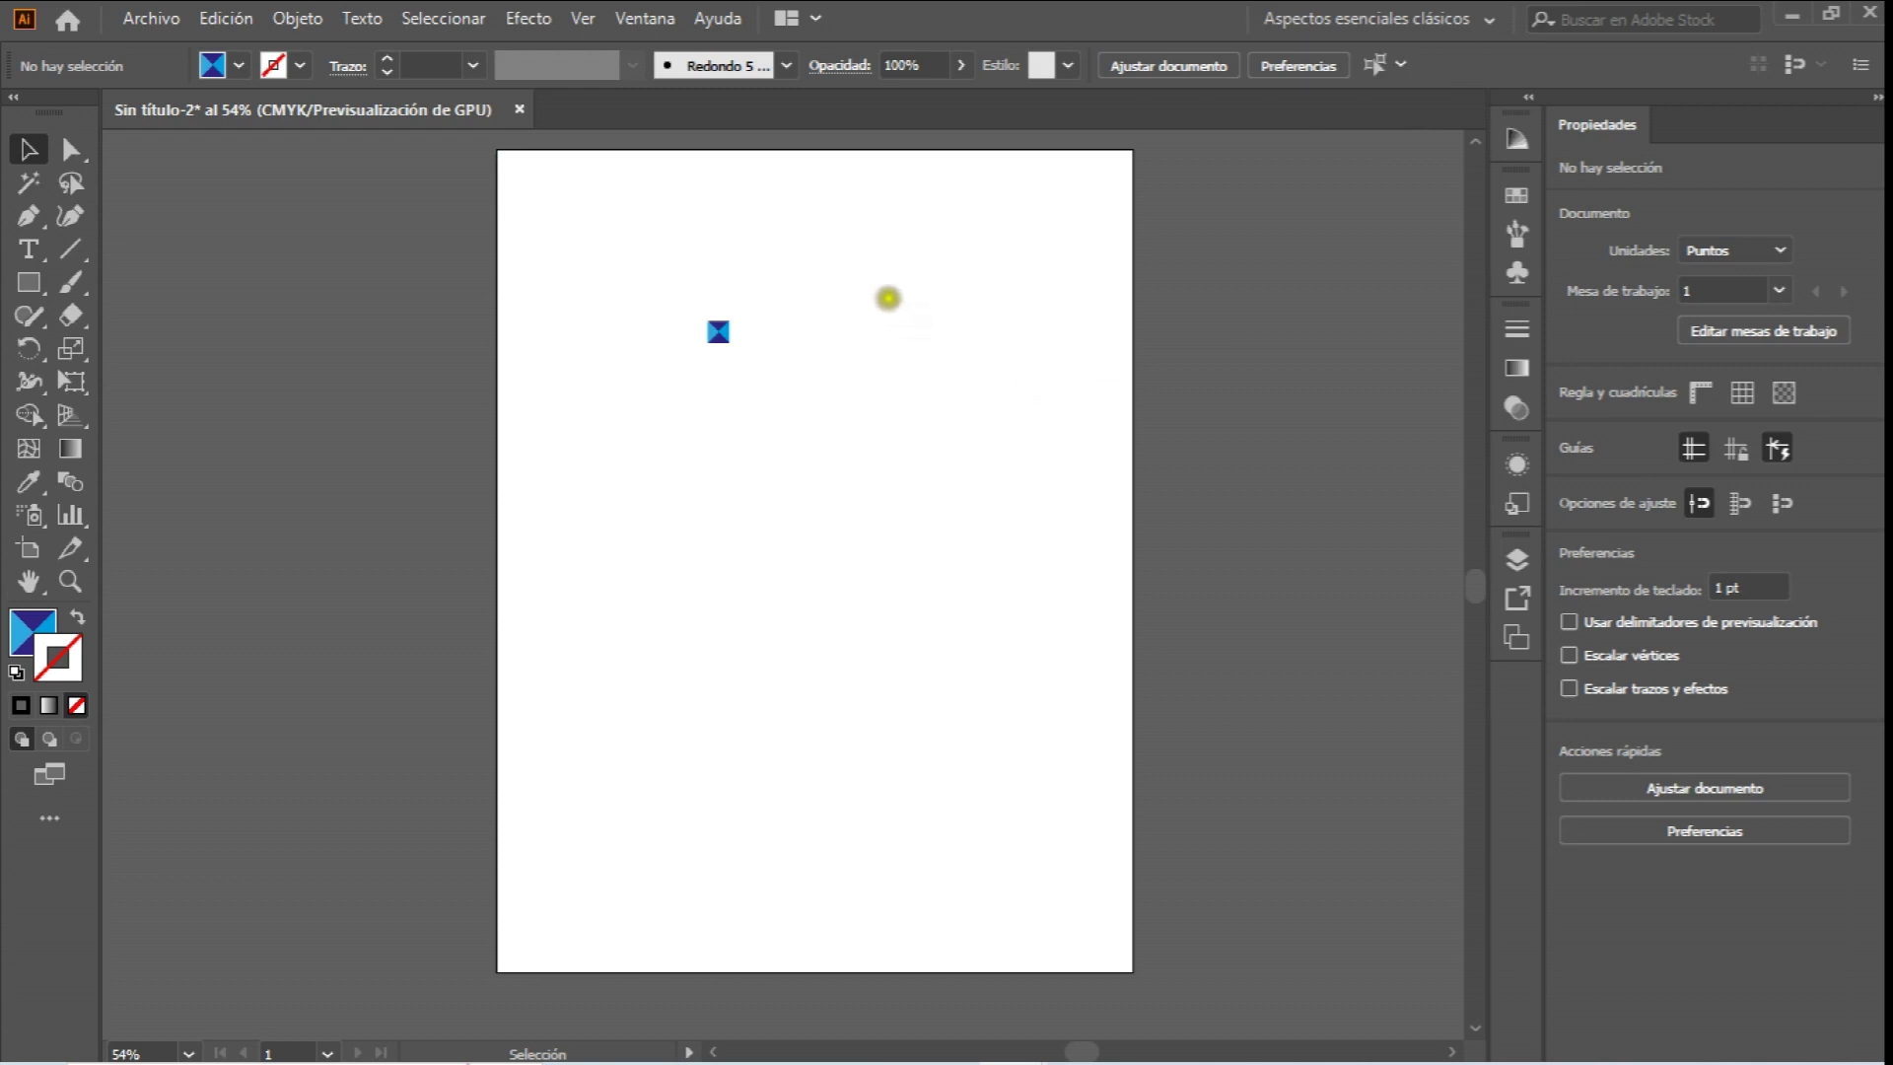
Draw a pattern-filled rectangle covering the whole artboard, 612 × 792 pt.
{"action": "left_click", "coordinate": [612, 308]}
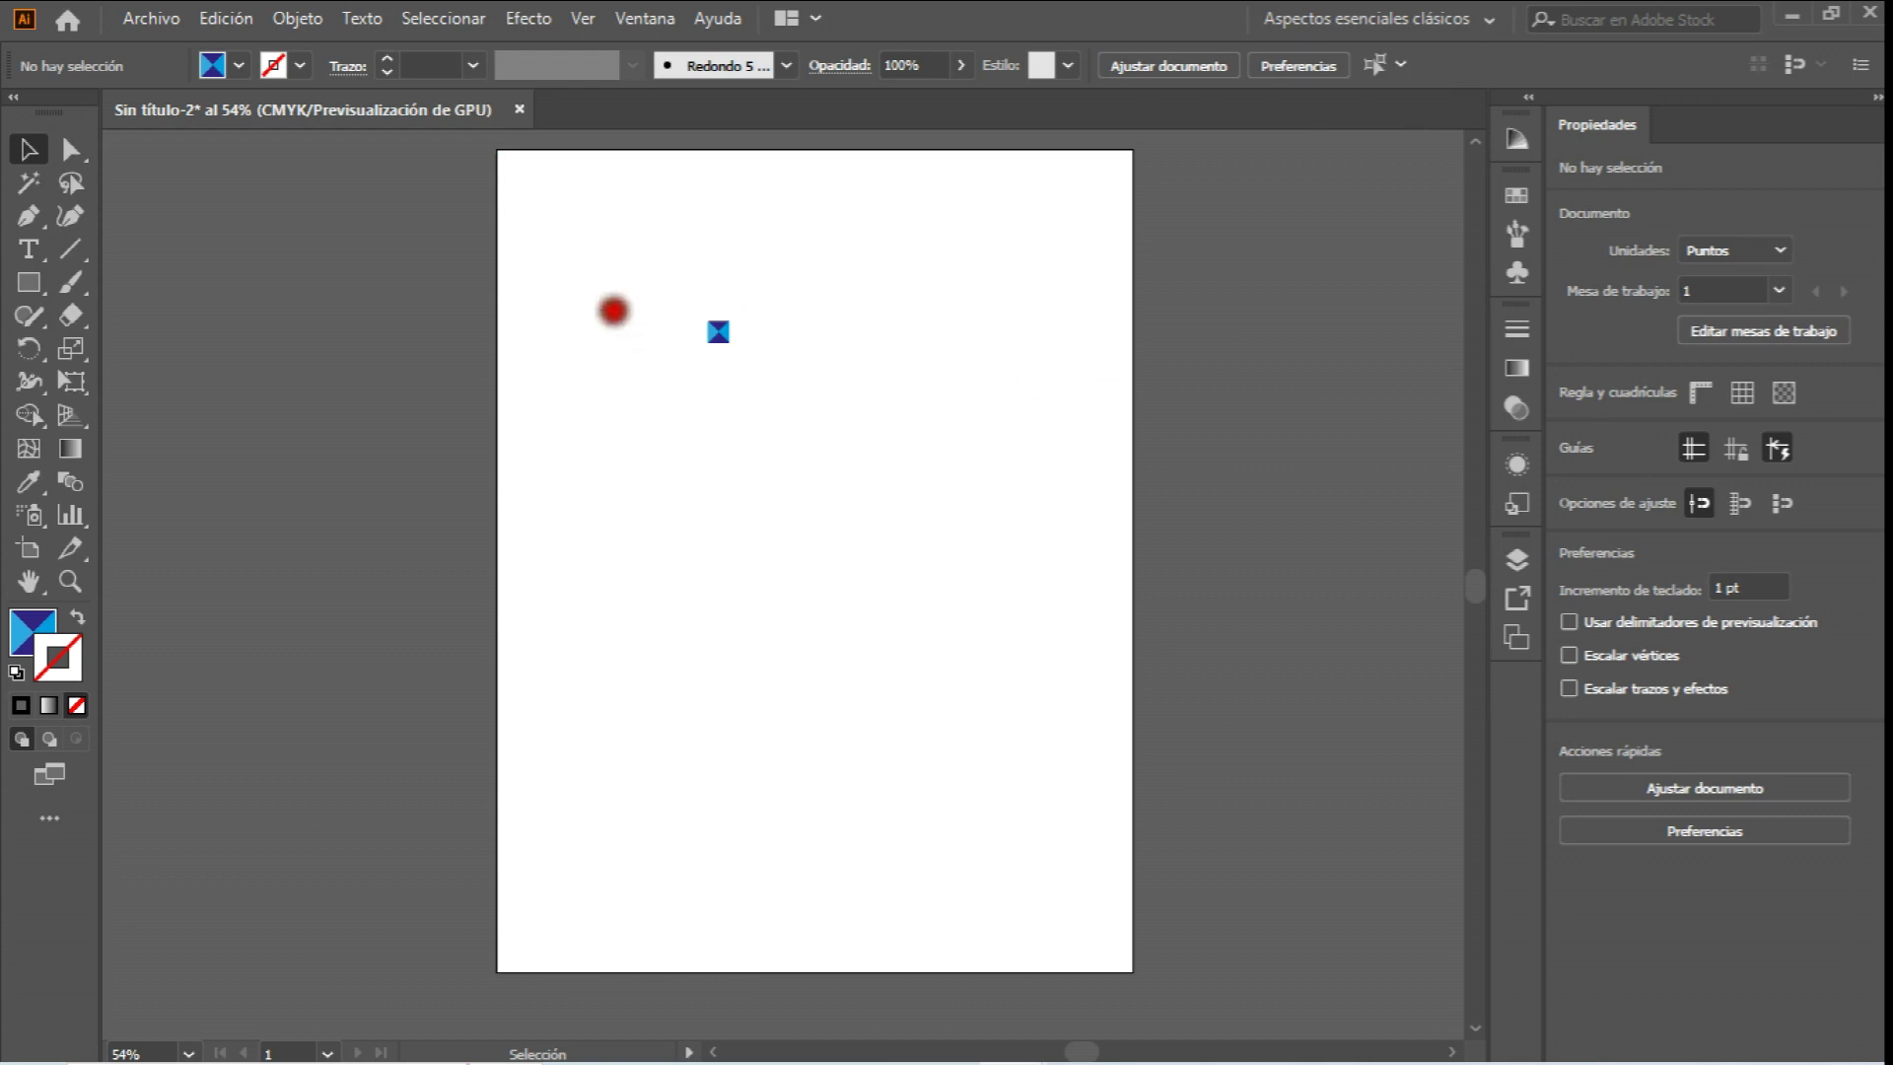
{"action": "left_click", "coordinate": [29, 282]}
{"action": "left_click_drag", "start_coordinate": [498, 147], "coordinate": [1133, 971]}
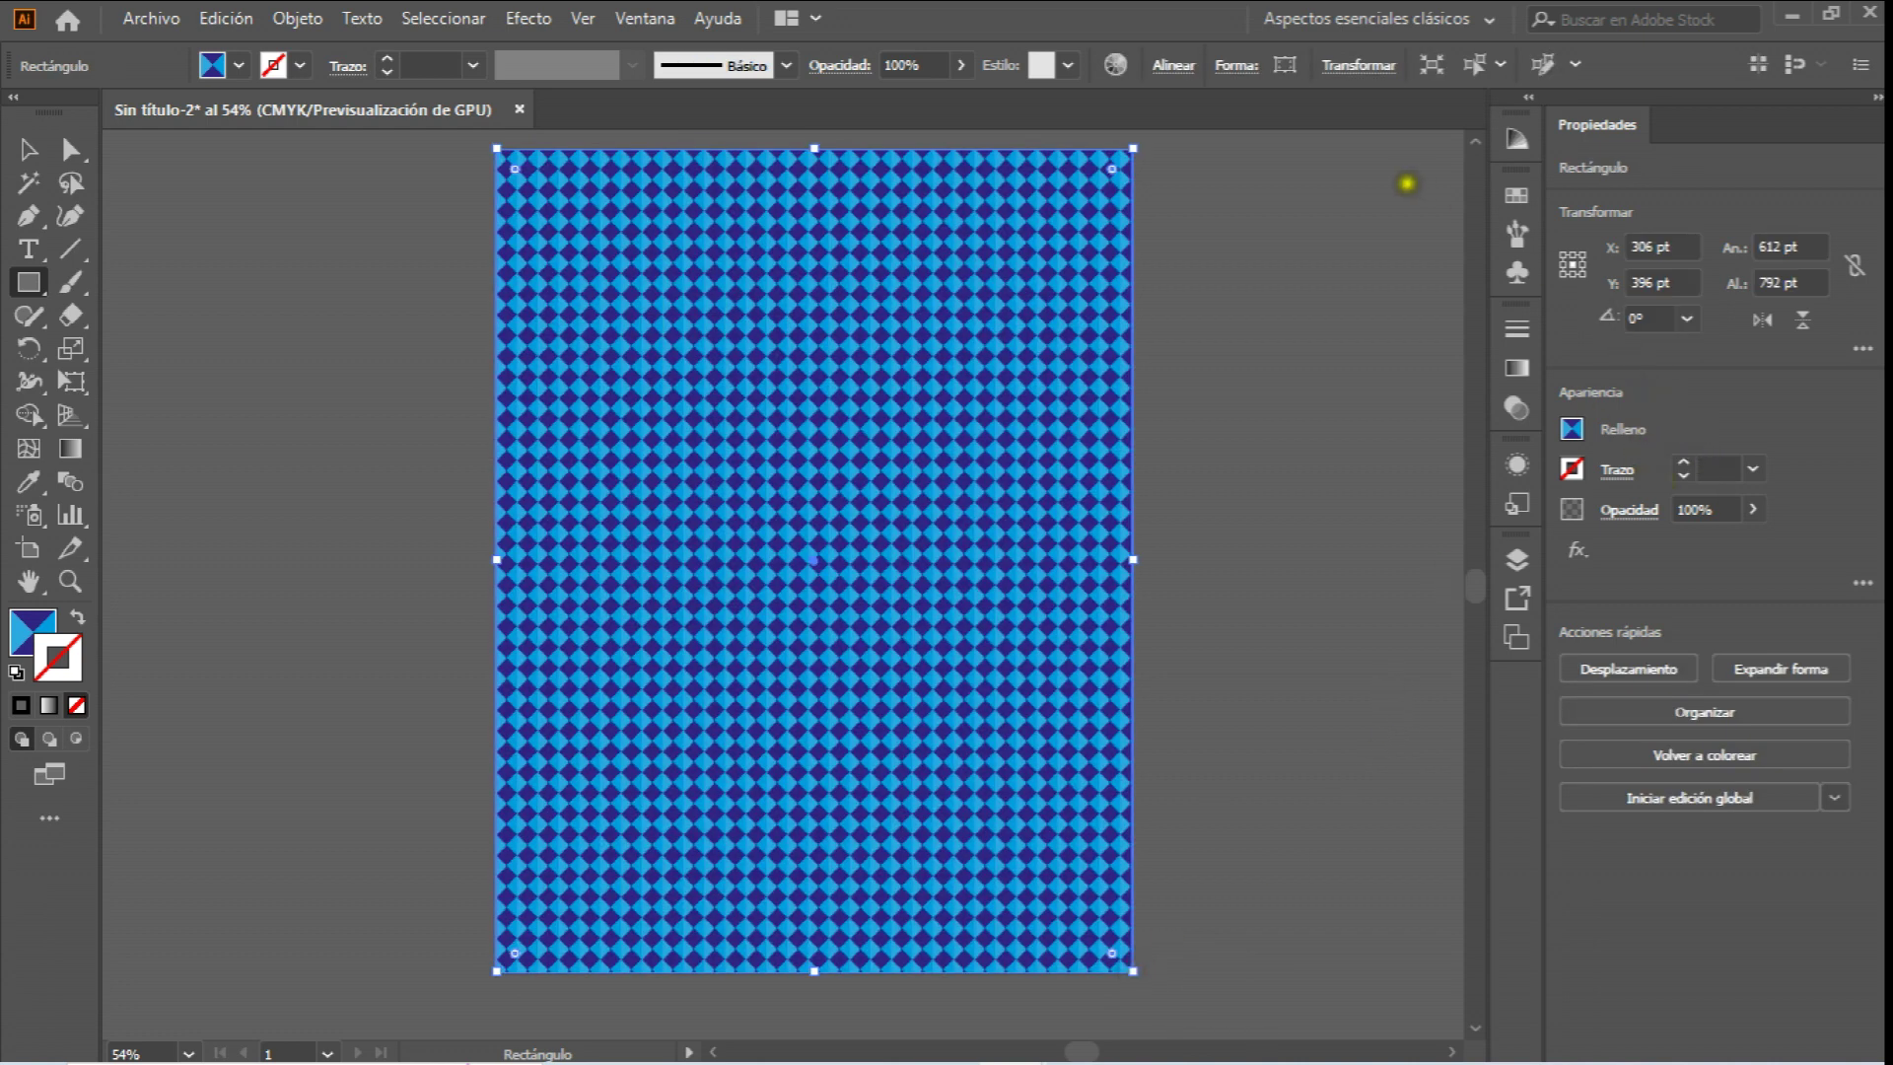
{"action": "left_click", "coordinate": [27, 150]}
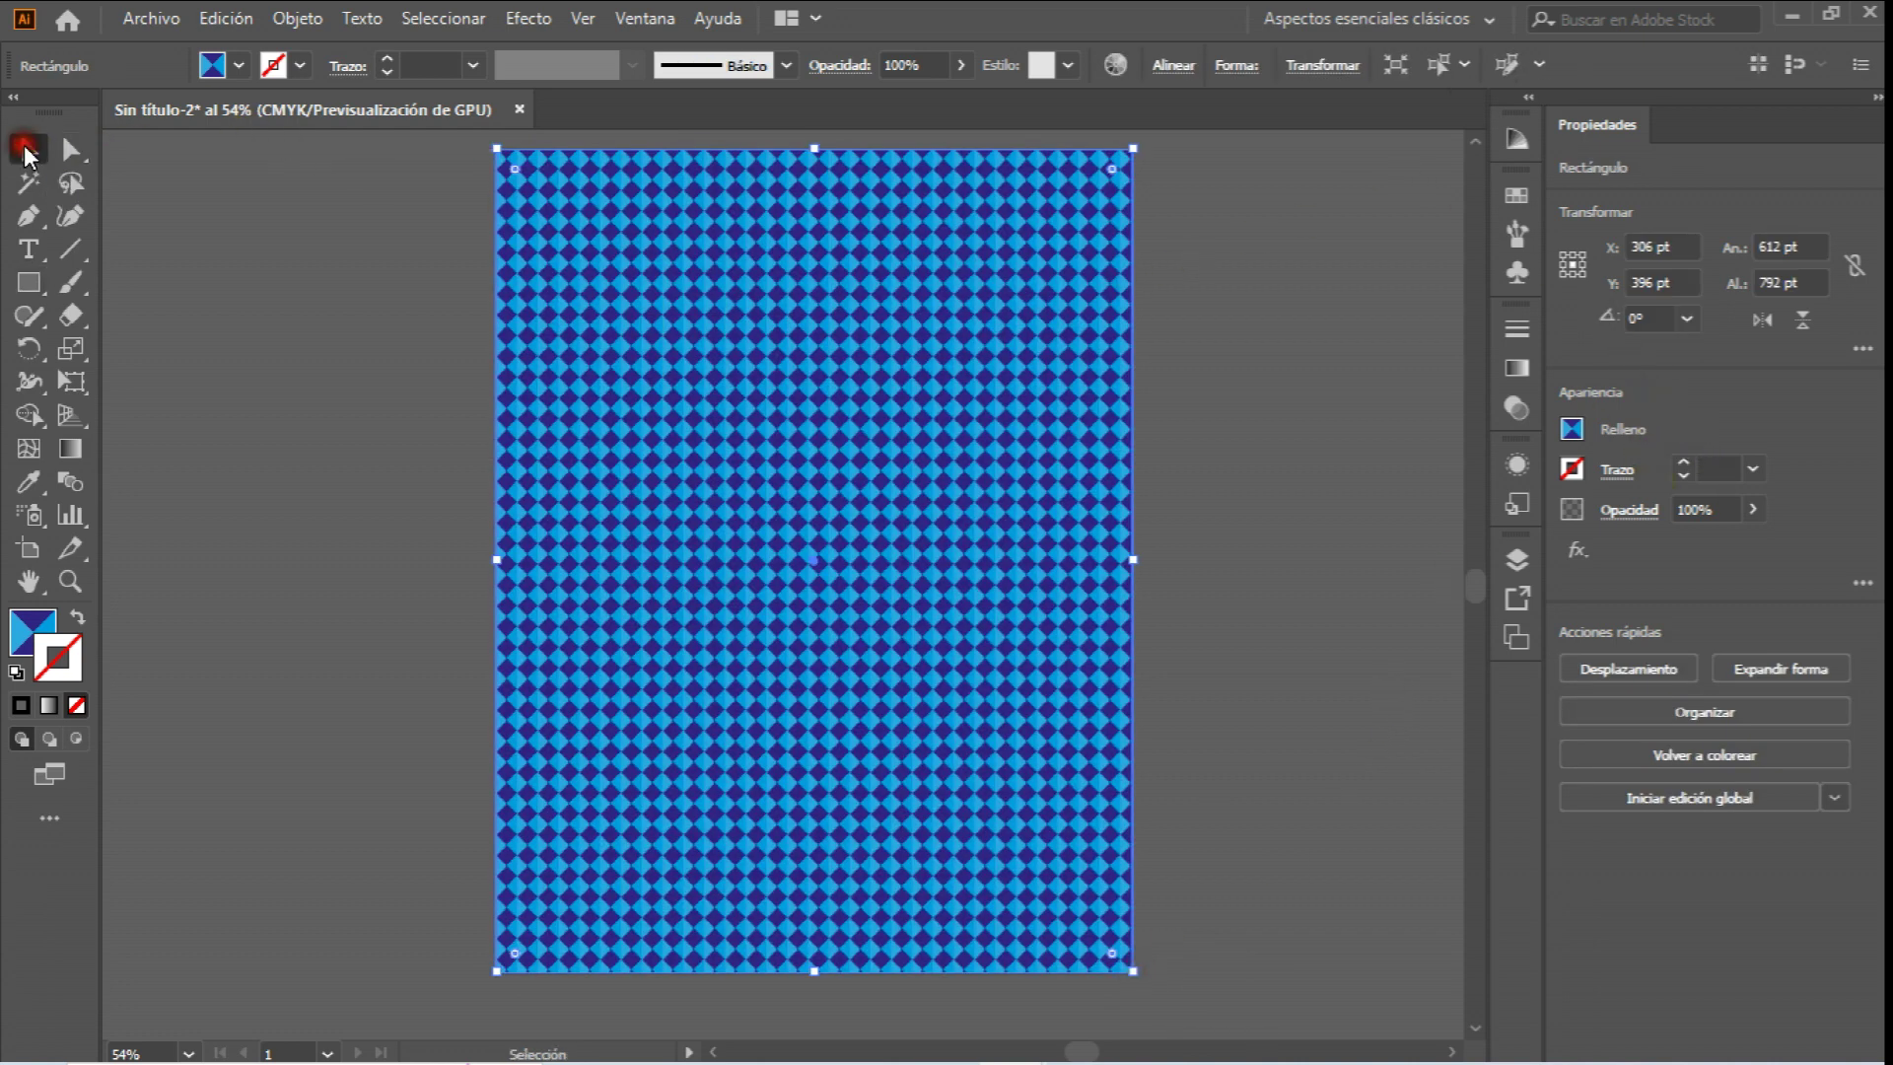
Try other pattern swatches as the rectangle's fill: red diamonds, green dots, green and yellow dots, green cubes, and the following yellow-green patterns.
{"action": "left_click", "coordinate": [239, 66]}
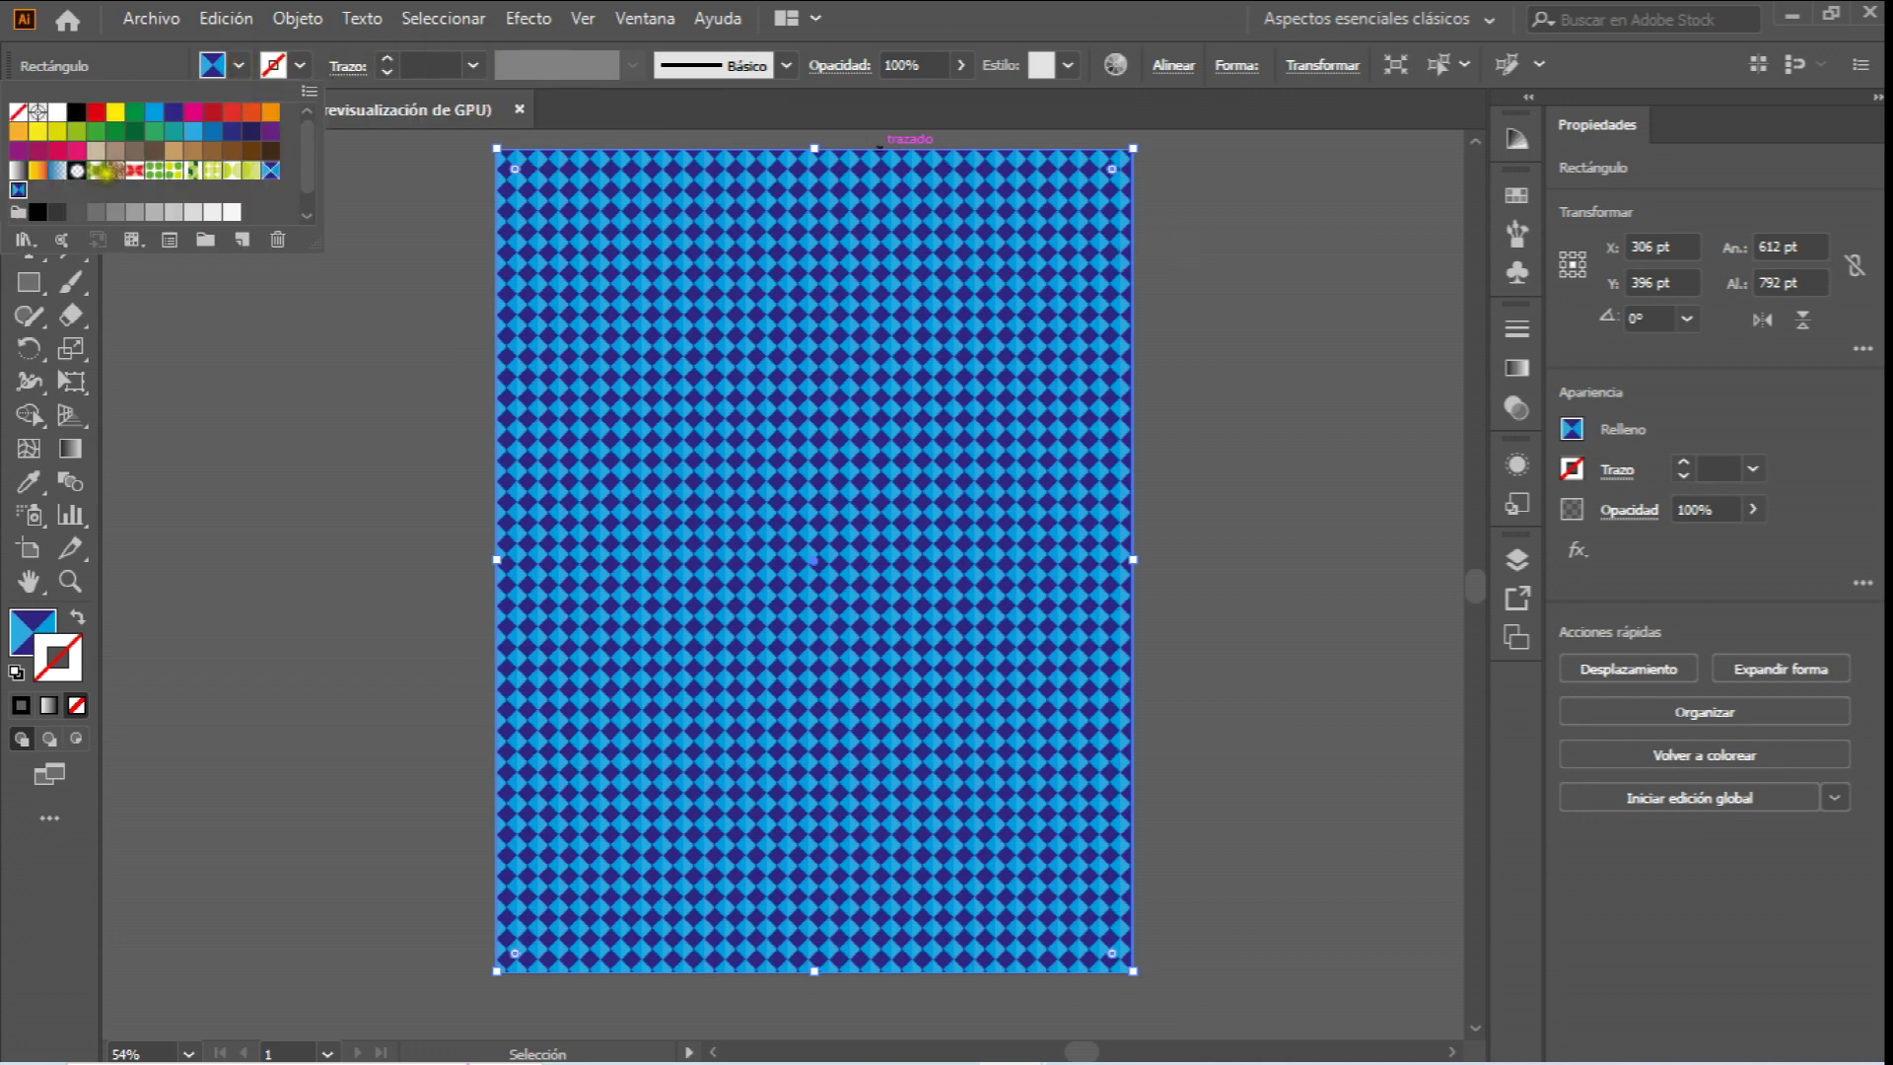
{"action": "left_click", "coordinate": [135, 170]}
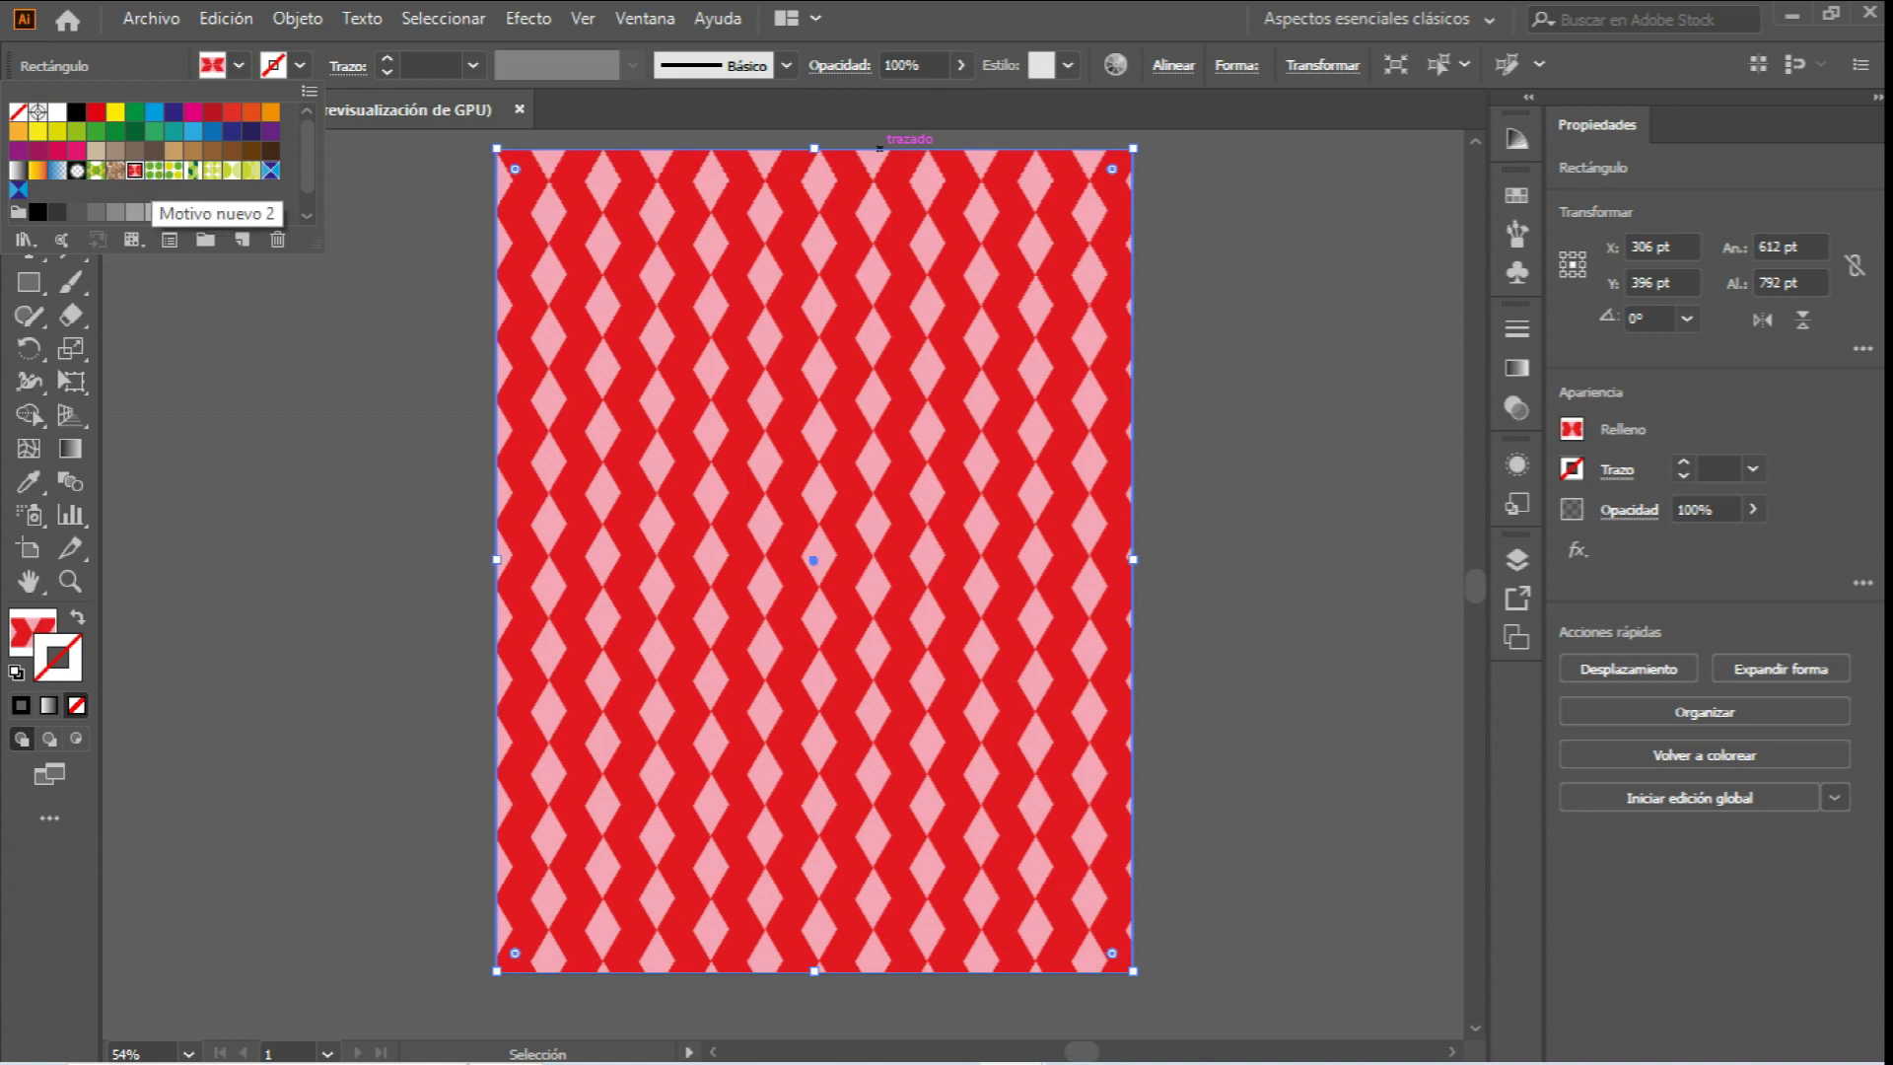
{"action": "left_click", "coordinate": [153, 171]}
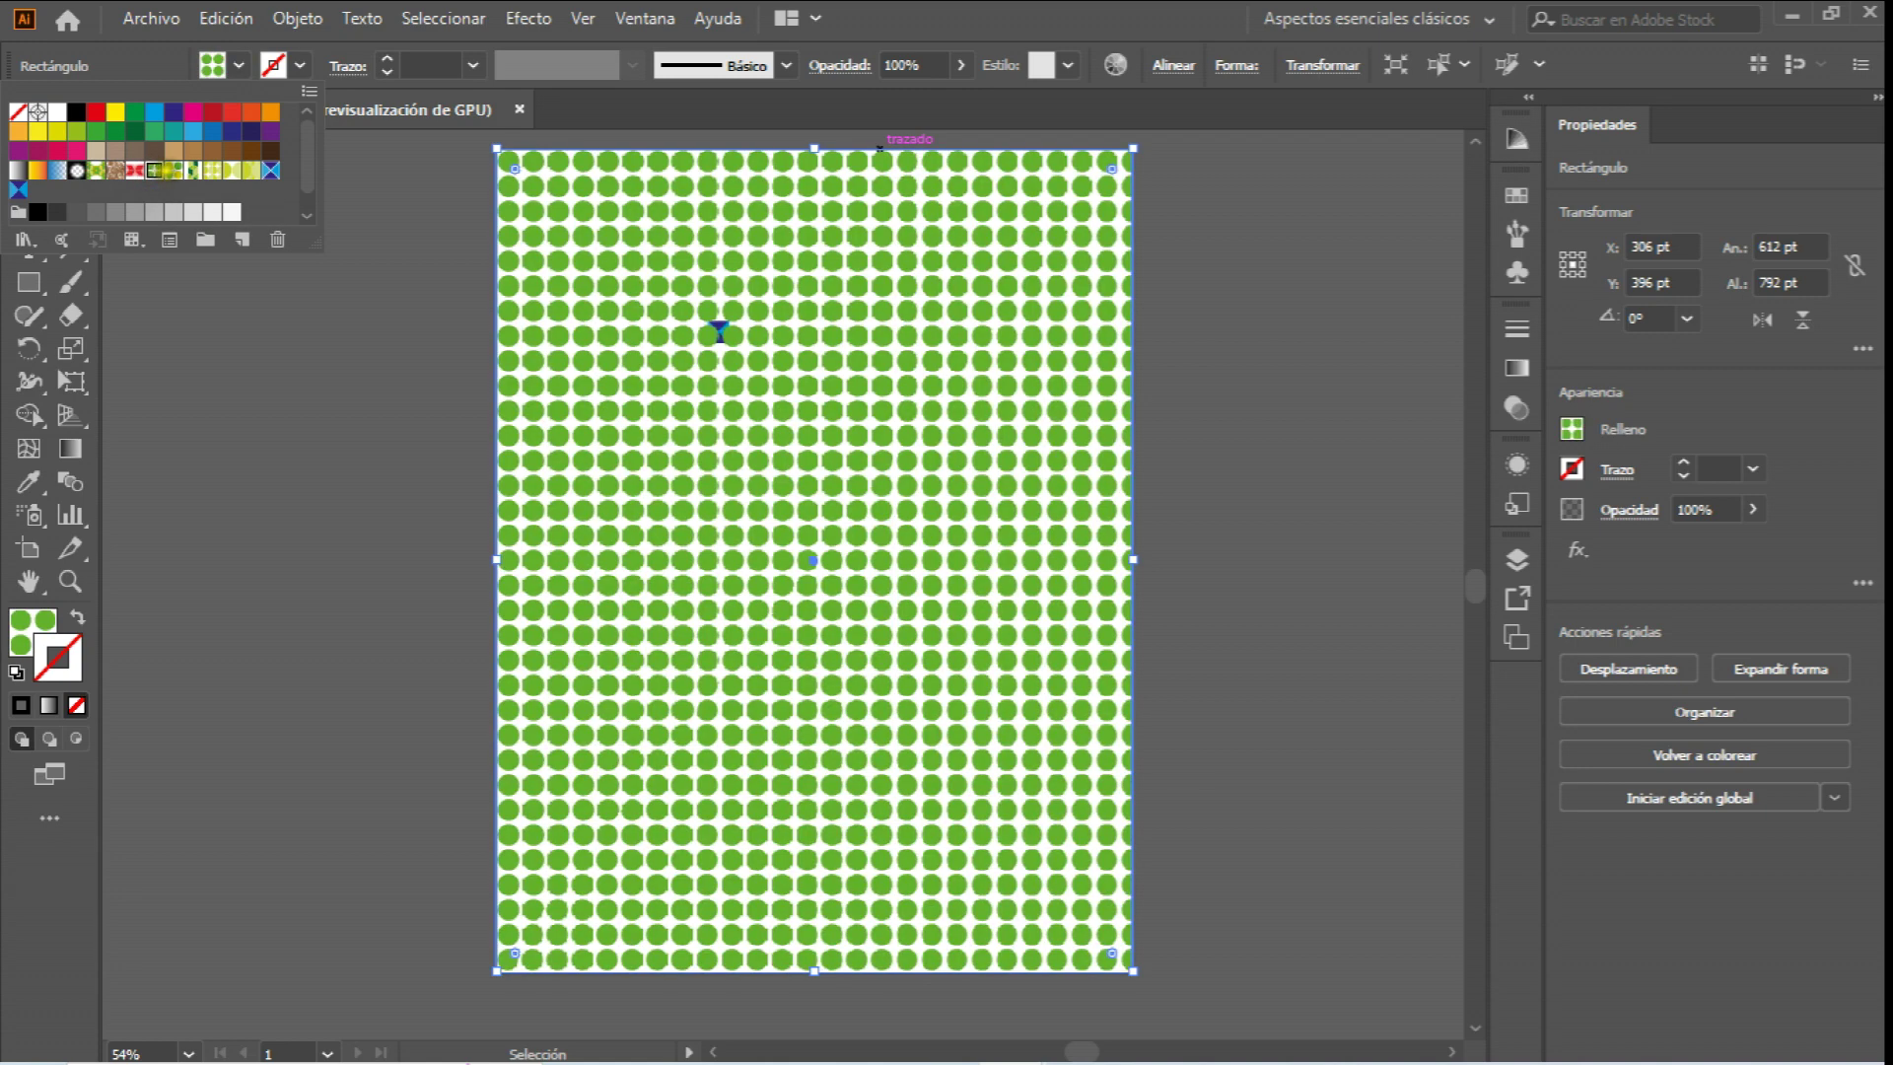
{"action": "left_click", "coordinate": [173, 171]}
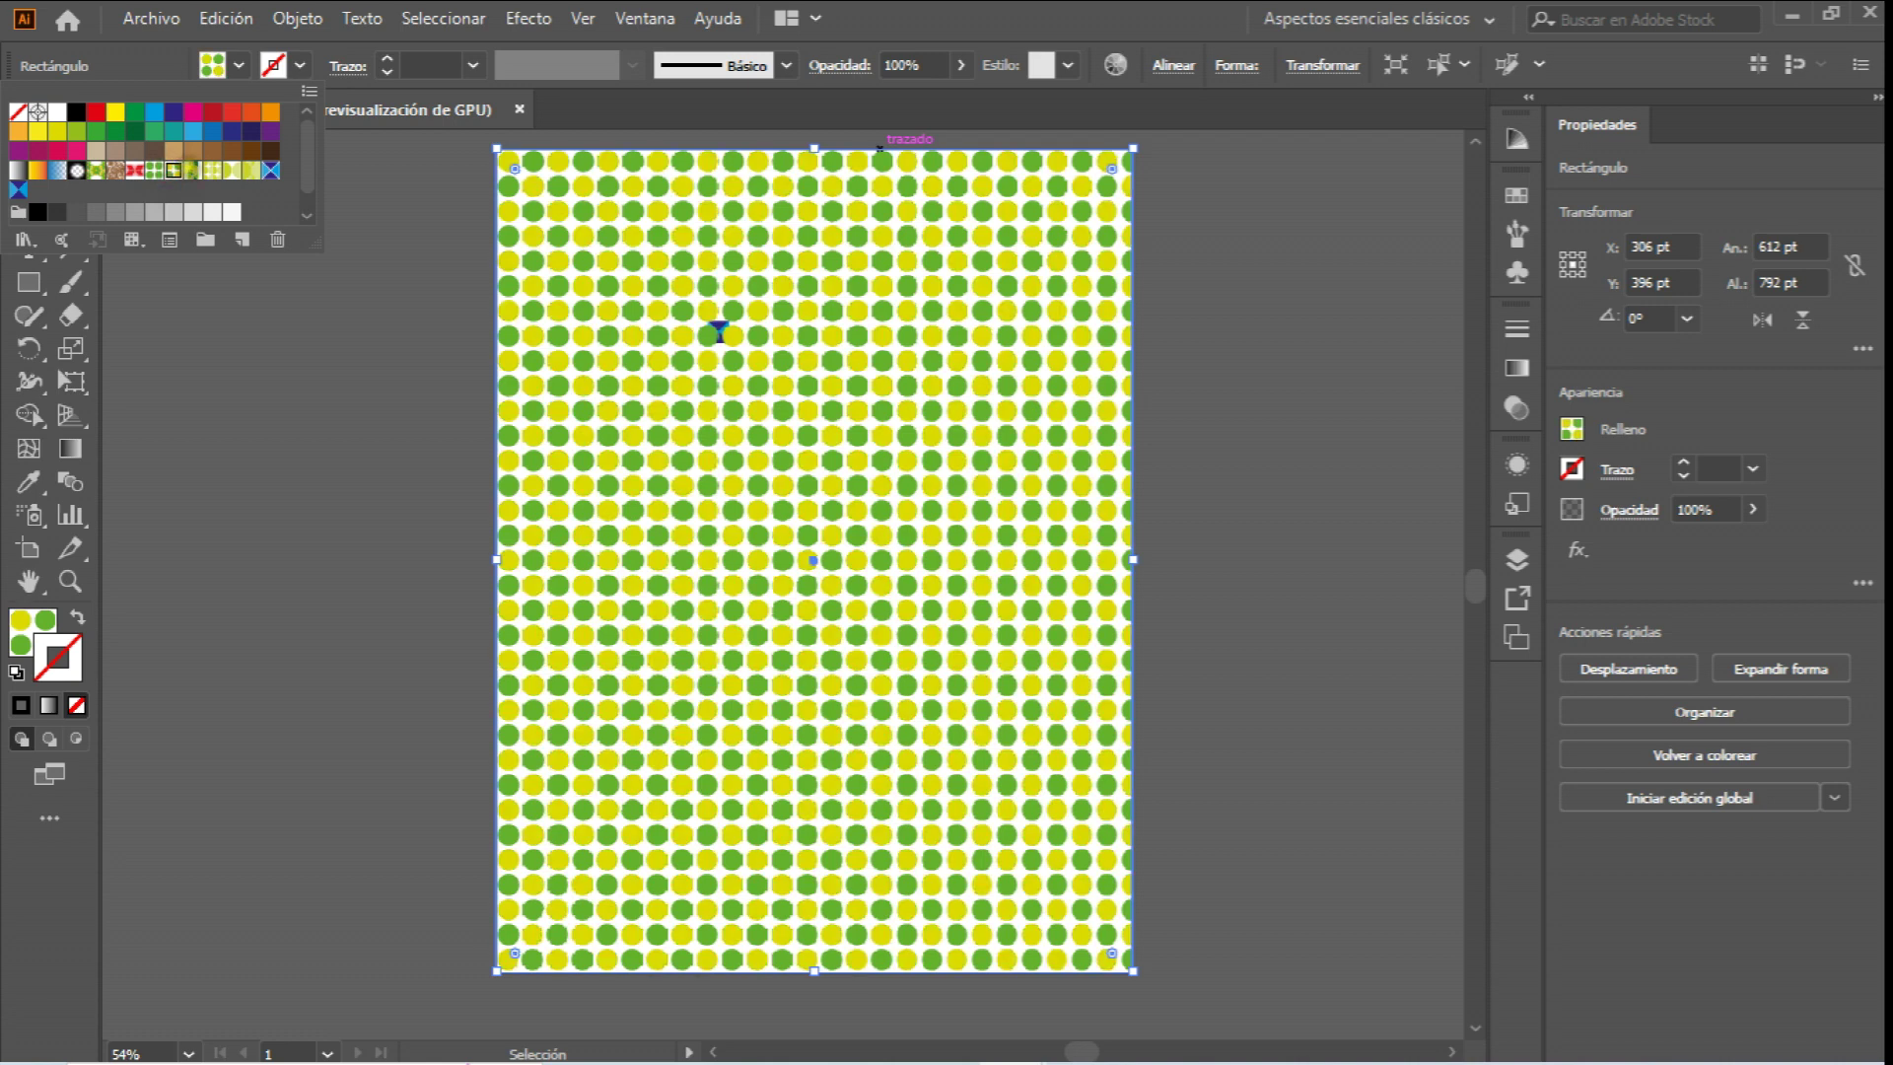
{"action": "left_click", "coordinate": [192, 170]}
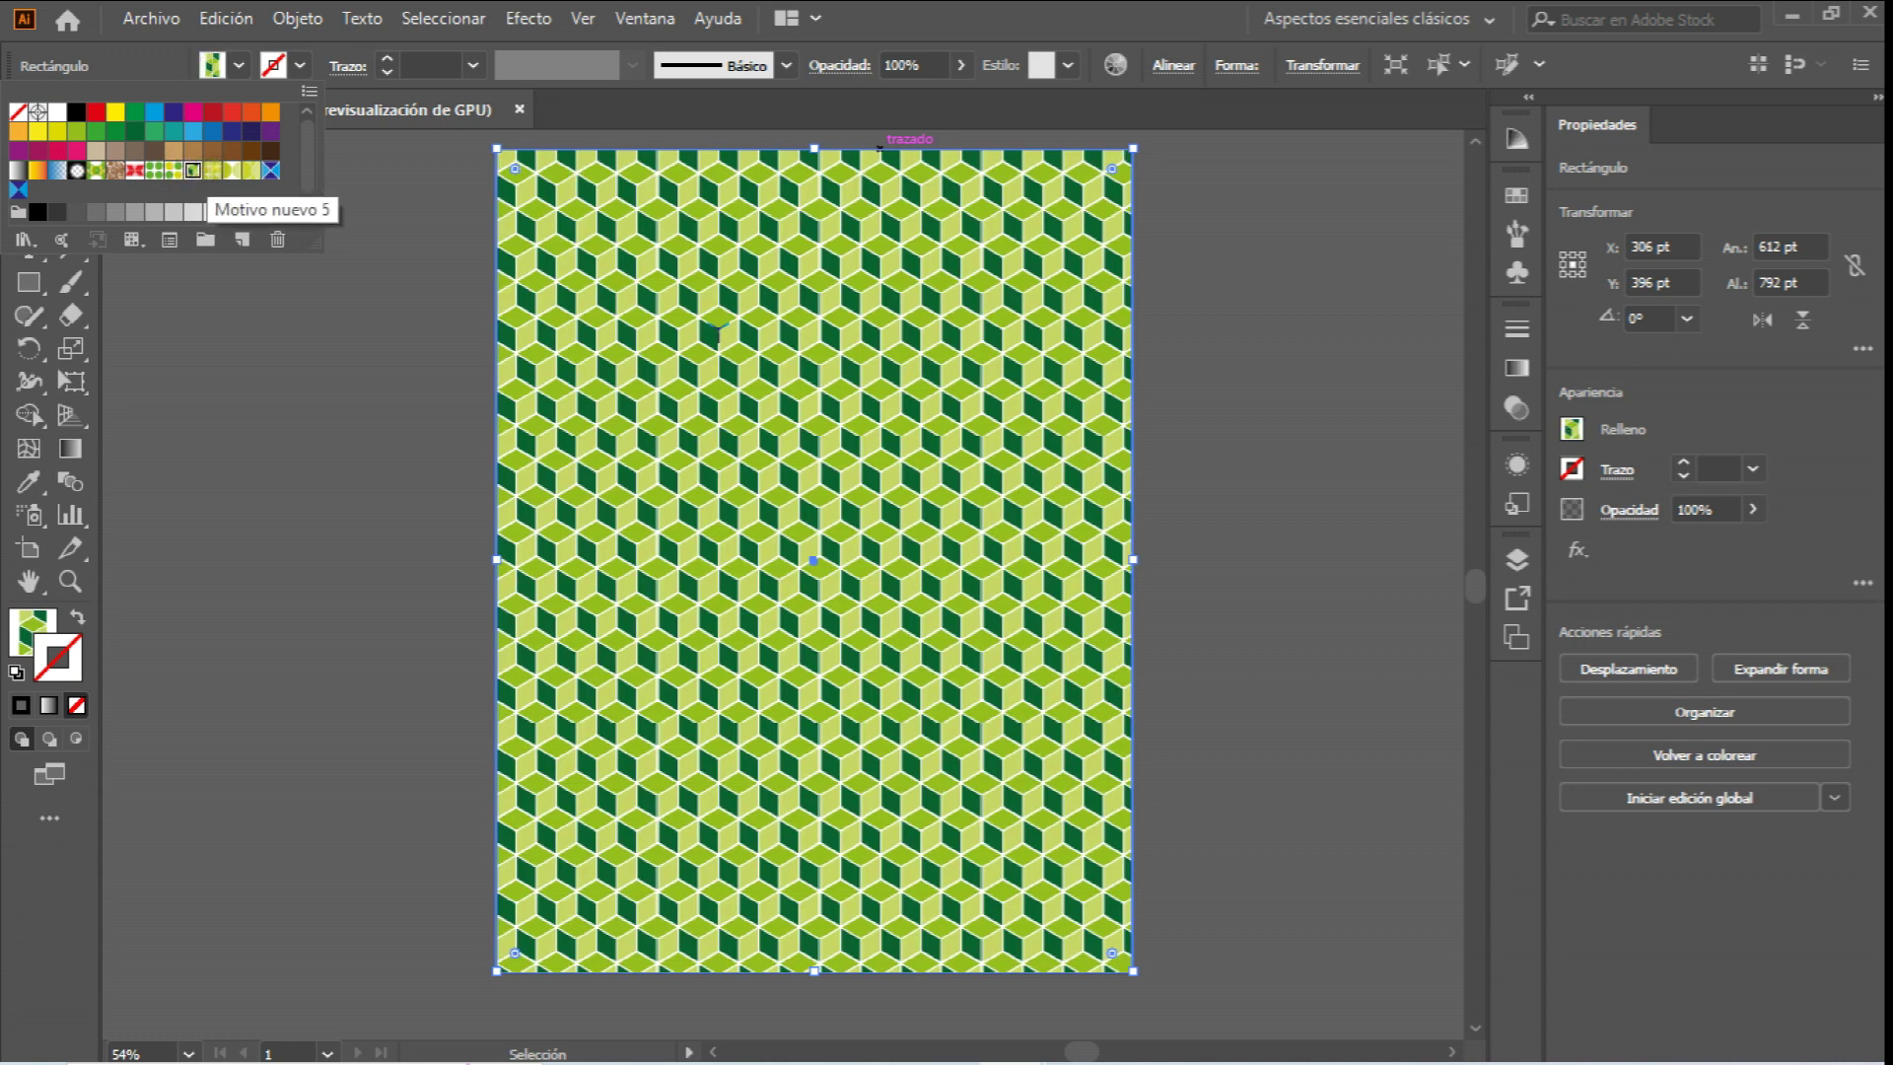
{"action": "left_click", "coordinate": [213, 171]}
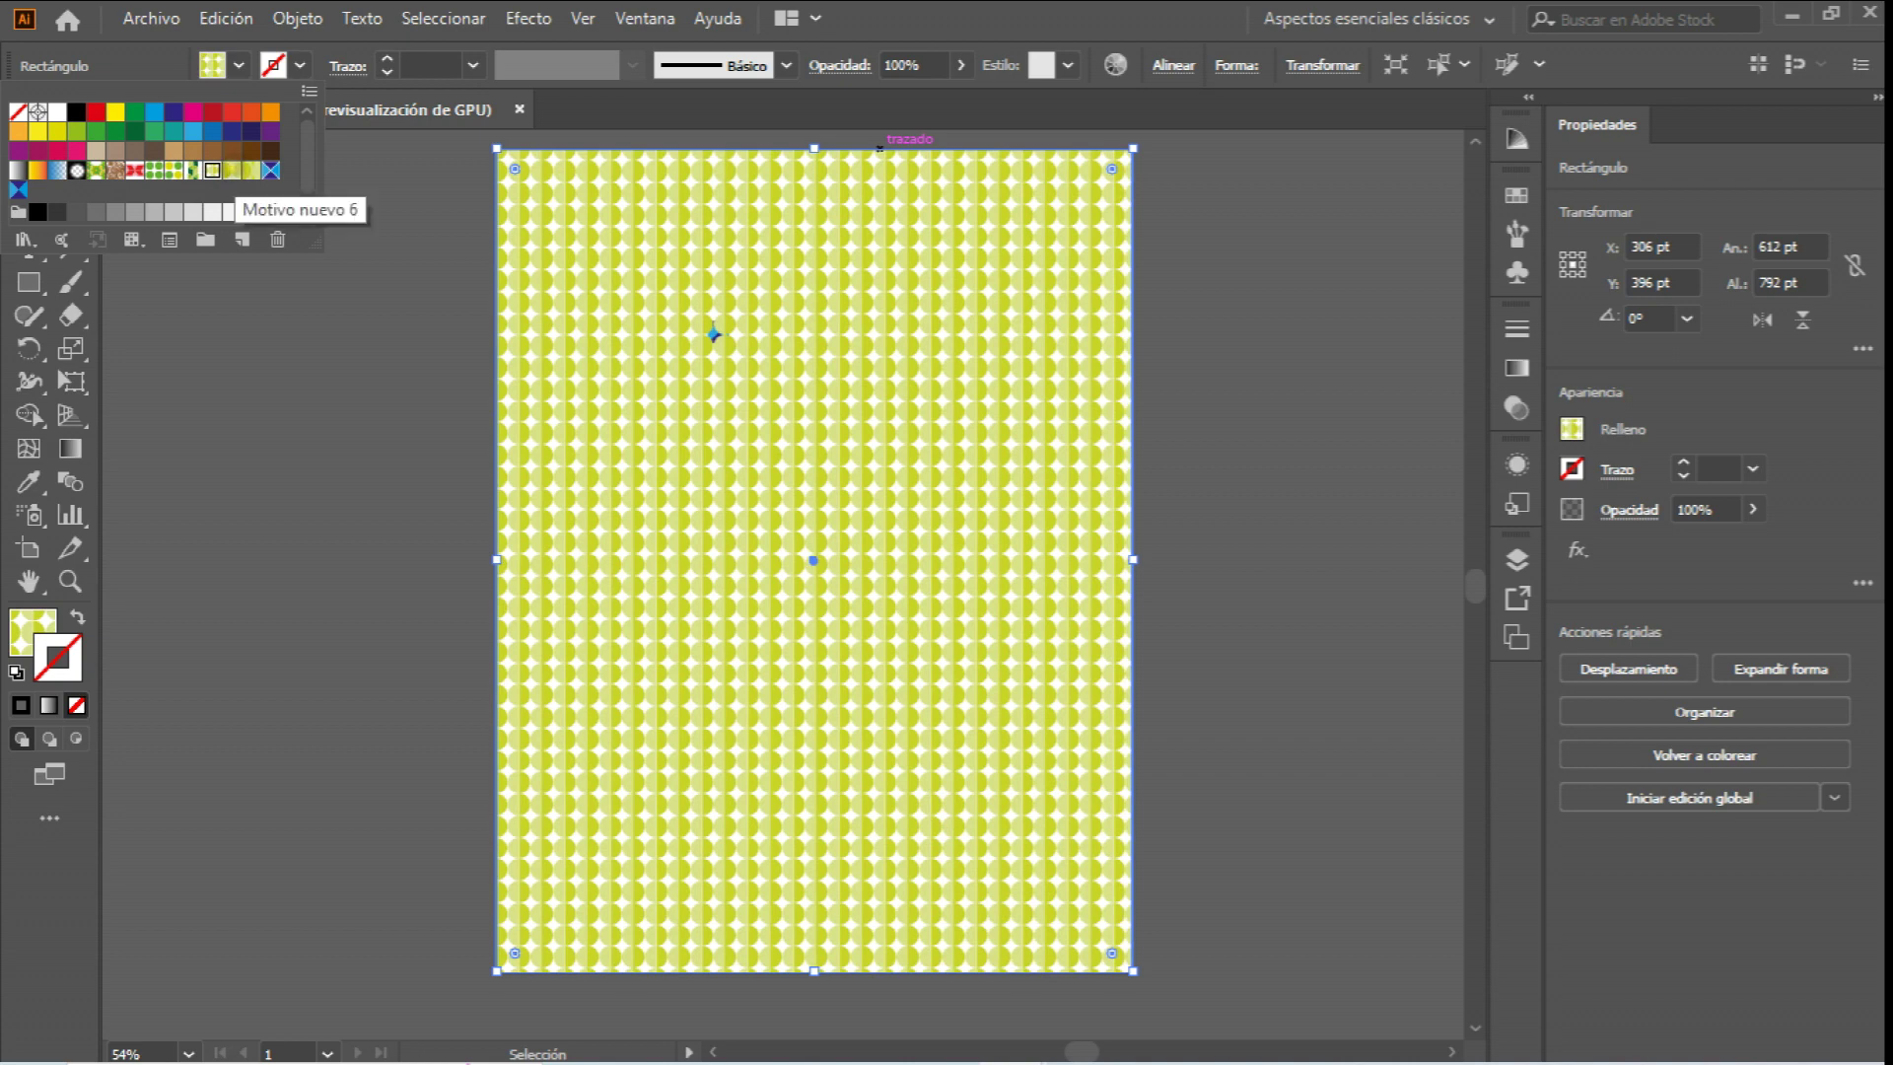
{"action": "left_click", "coordinate": [233, 171]}
Delete the pattern-filled rectangle and the small blue motif square from the artboard.
{"action": "left_click", "coordinate": [393, 239]}
{"action": "key", "text": "Delete"}
{"action": "left_click_drag", "start_coordinate": [595, 291], "coordinate": [726, 349]}
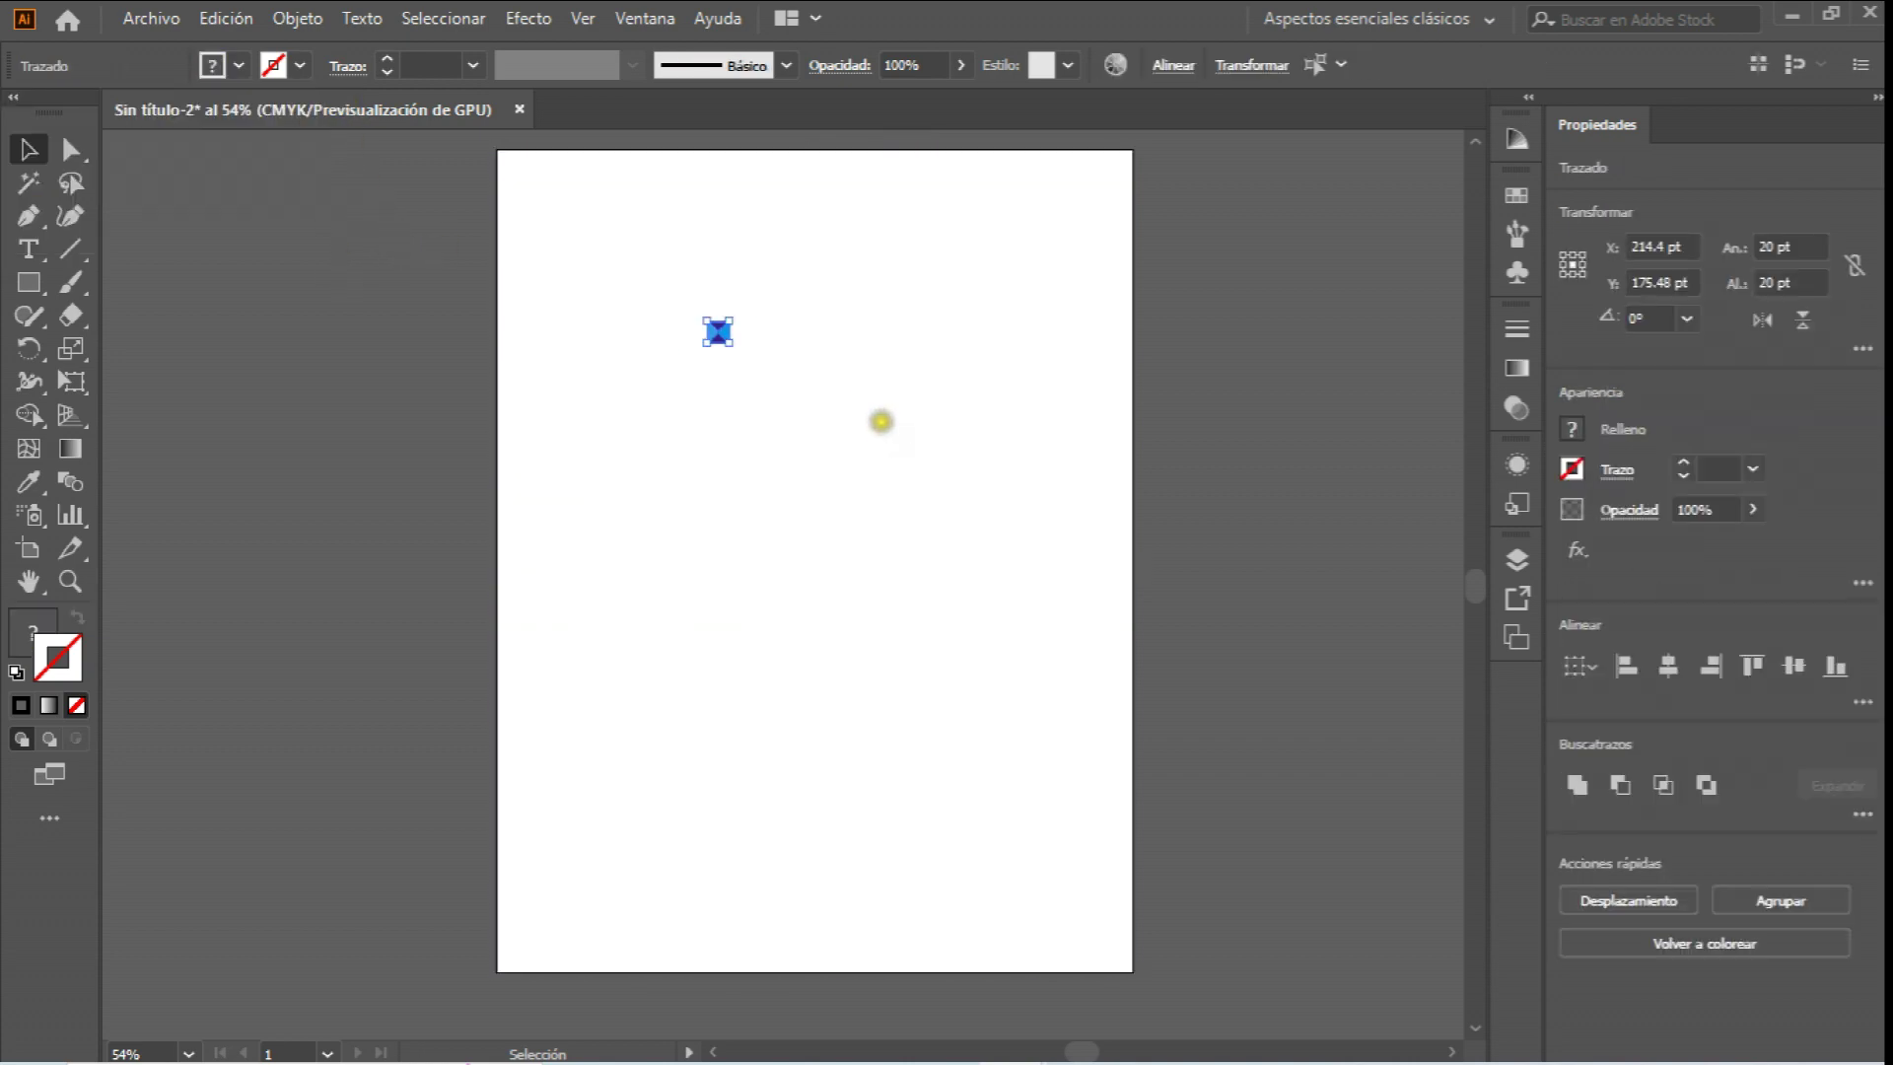
{"action": "key", "text": "Delete"}
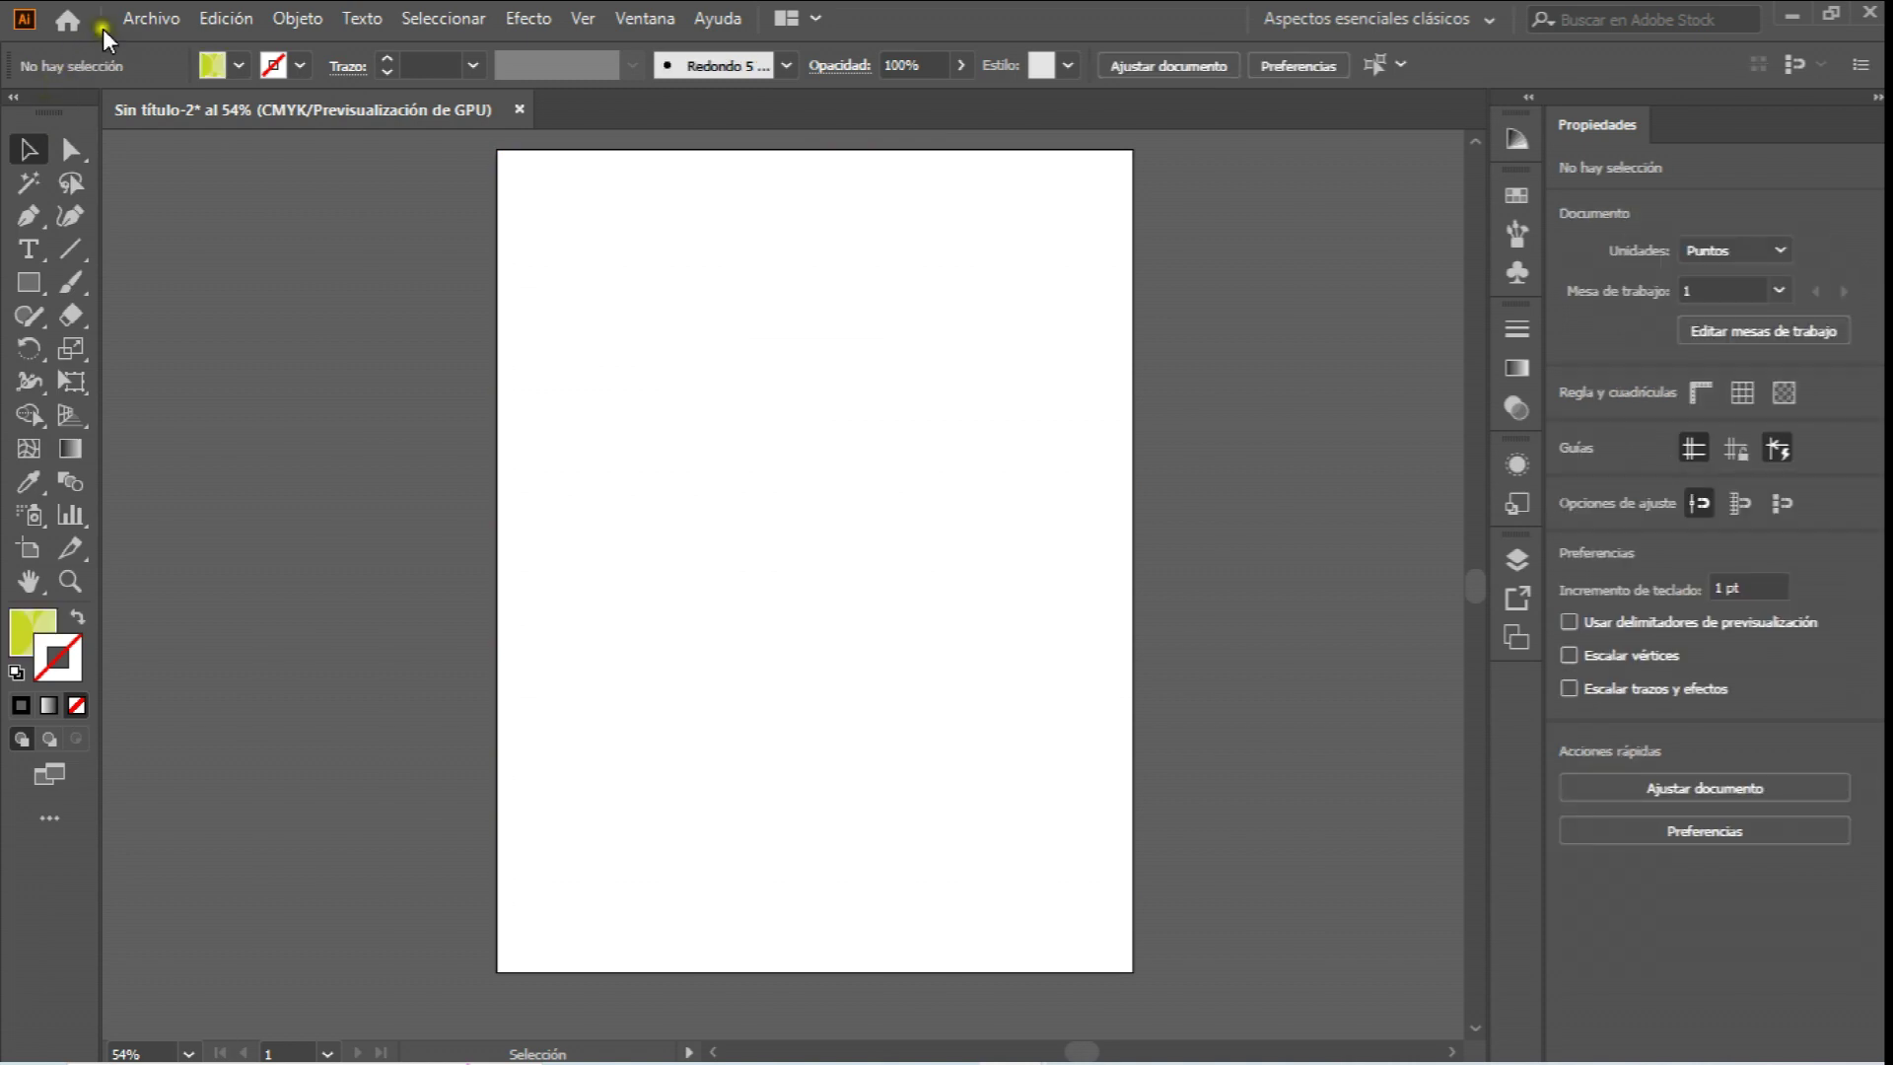
Create a new document in portrait orientation, 612 × 792 pt, with one artboard.
{"action": "left_click", "coordinate": [156, 19]}
{"action": "left_click", "coordinate": [163, 57]}
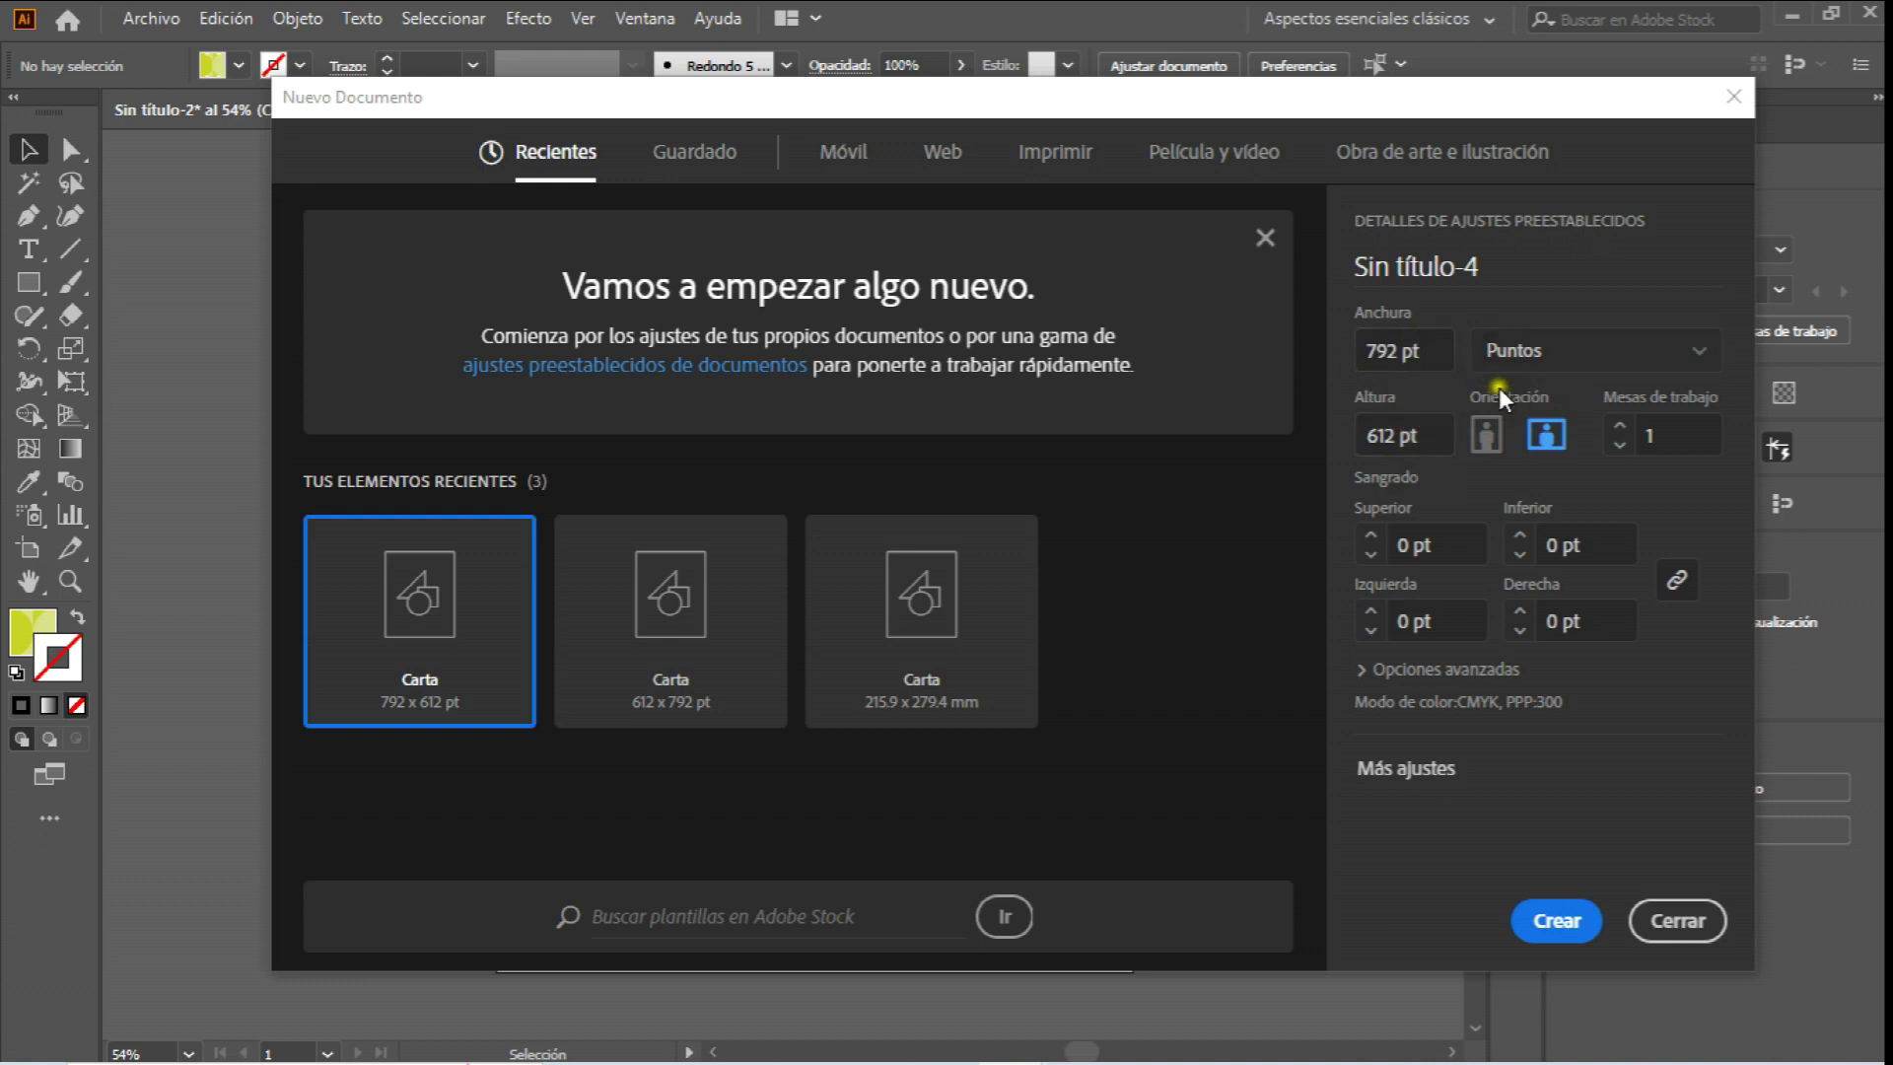
{"action": "left_click", "coordinate": [1489, 438]}
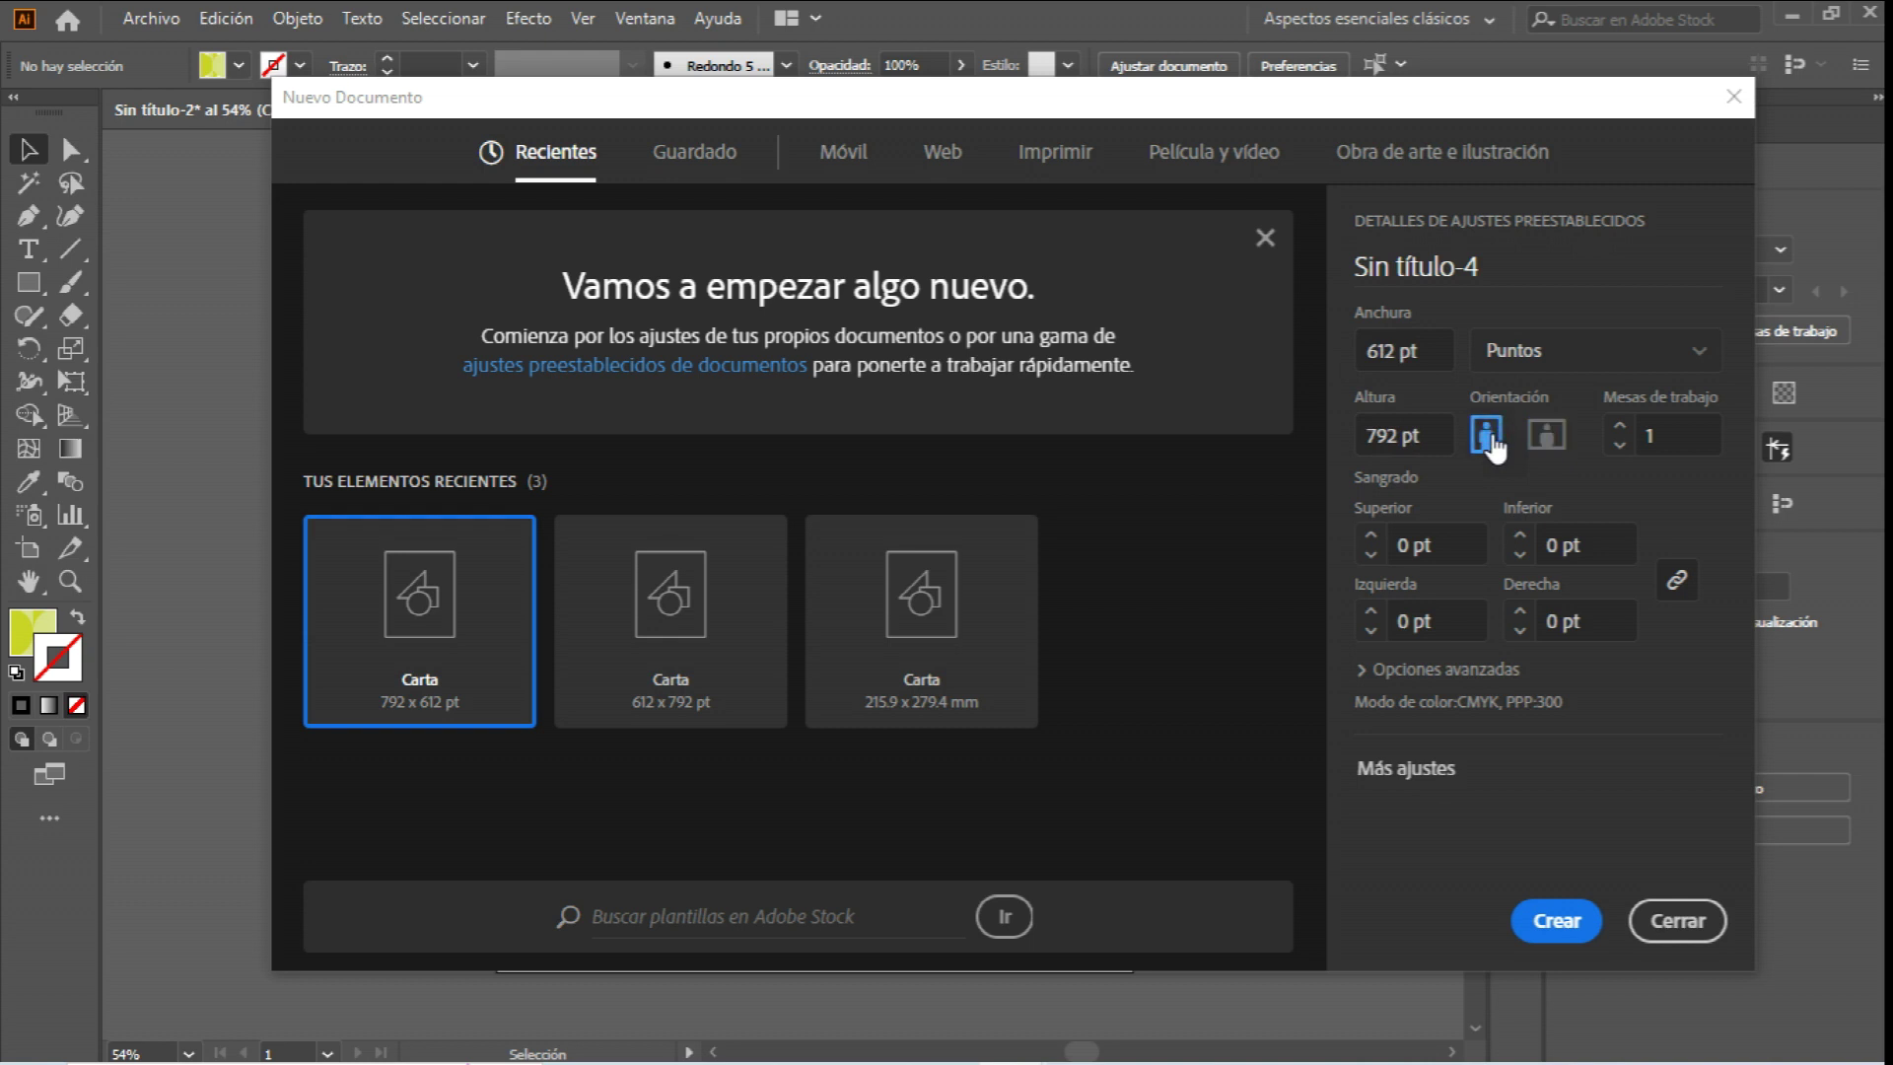
{"action": "left_click", "coordinate": [1570, 922]}
{"action": "left_click", "coordinate": [1412, 353]}
{"action": "left_click", "coordinate": [1574, 918]}
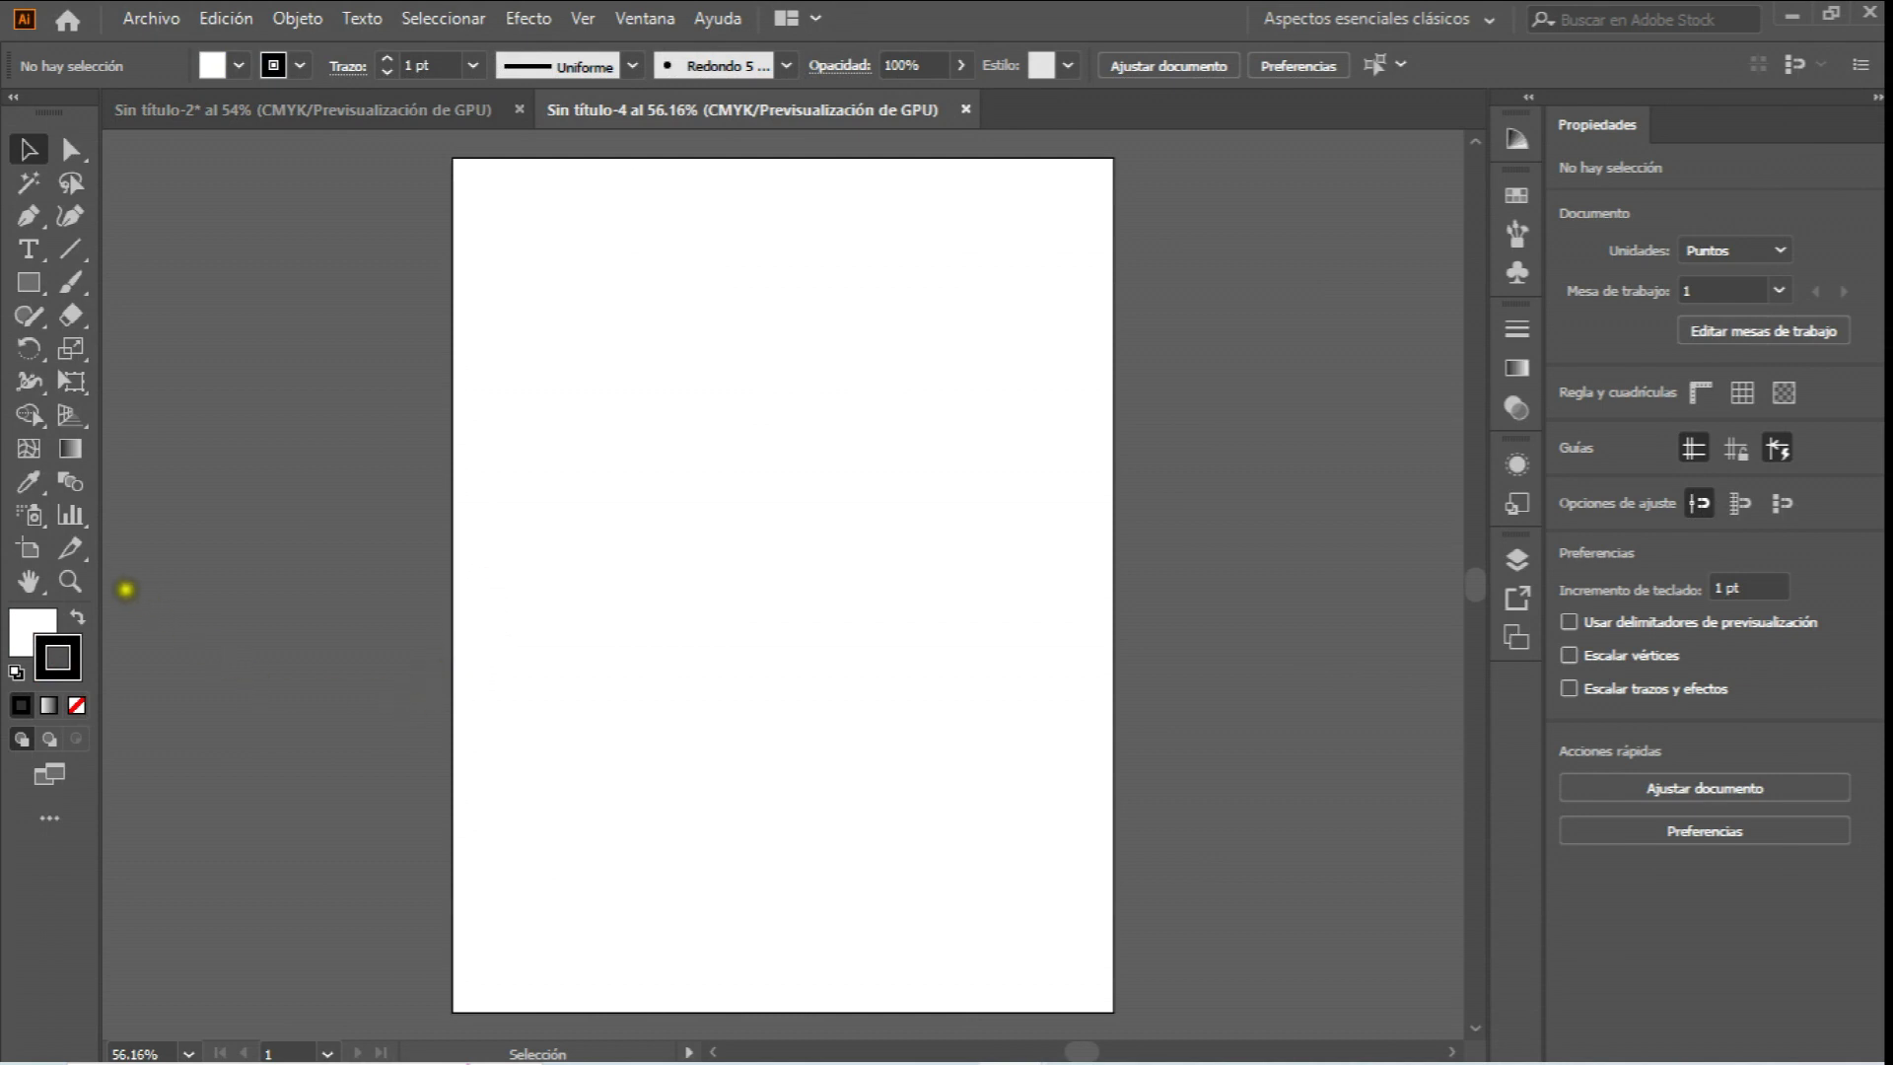
Create a 20 × 20 pt square on the upper part of the new artboard using the Rectangle tool.
{"action": "left_click", "coordinate": [70, 581]}
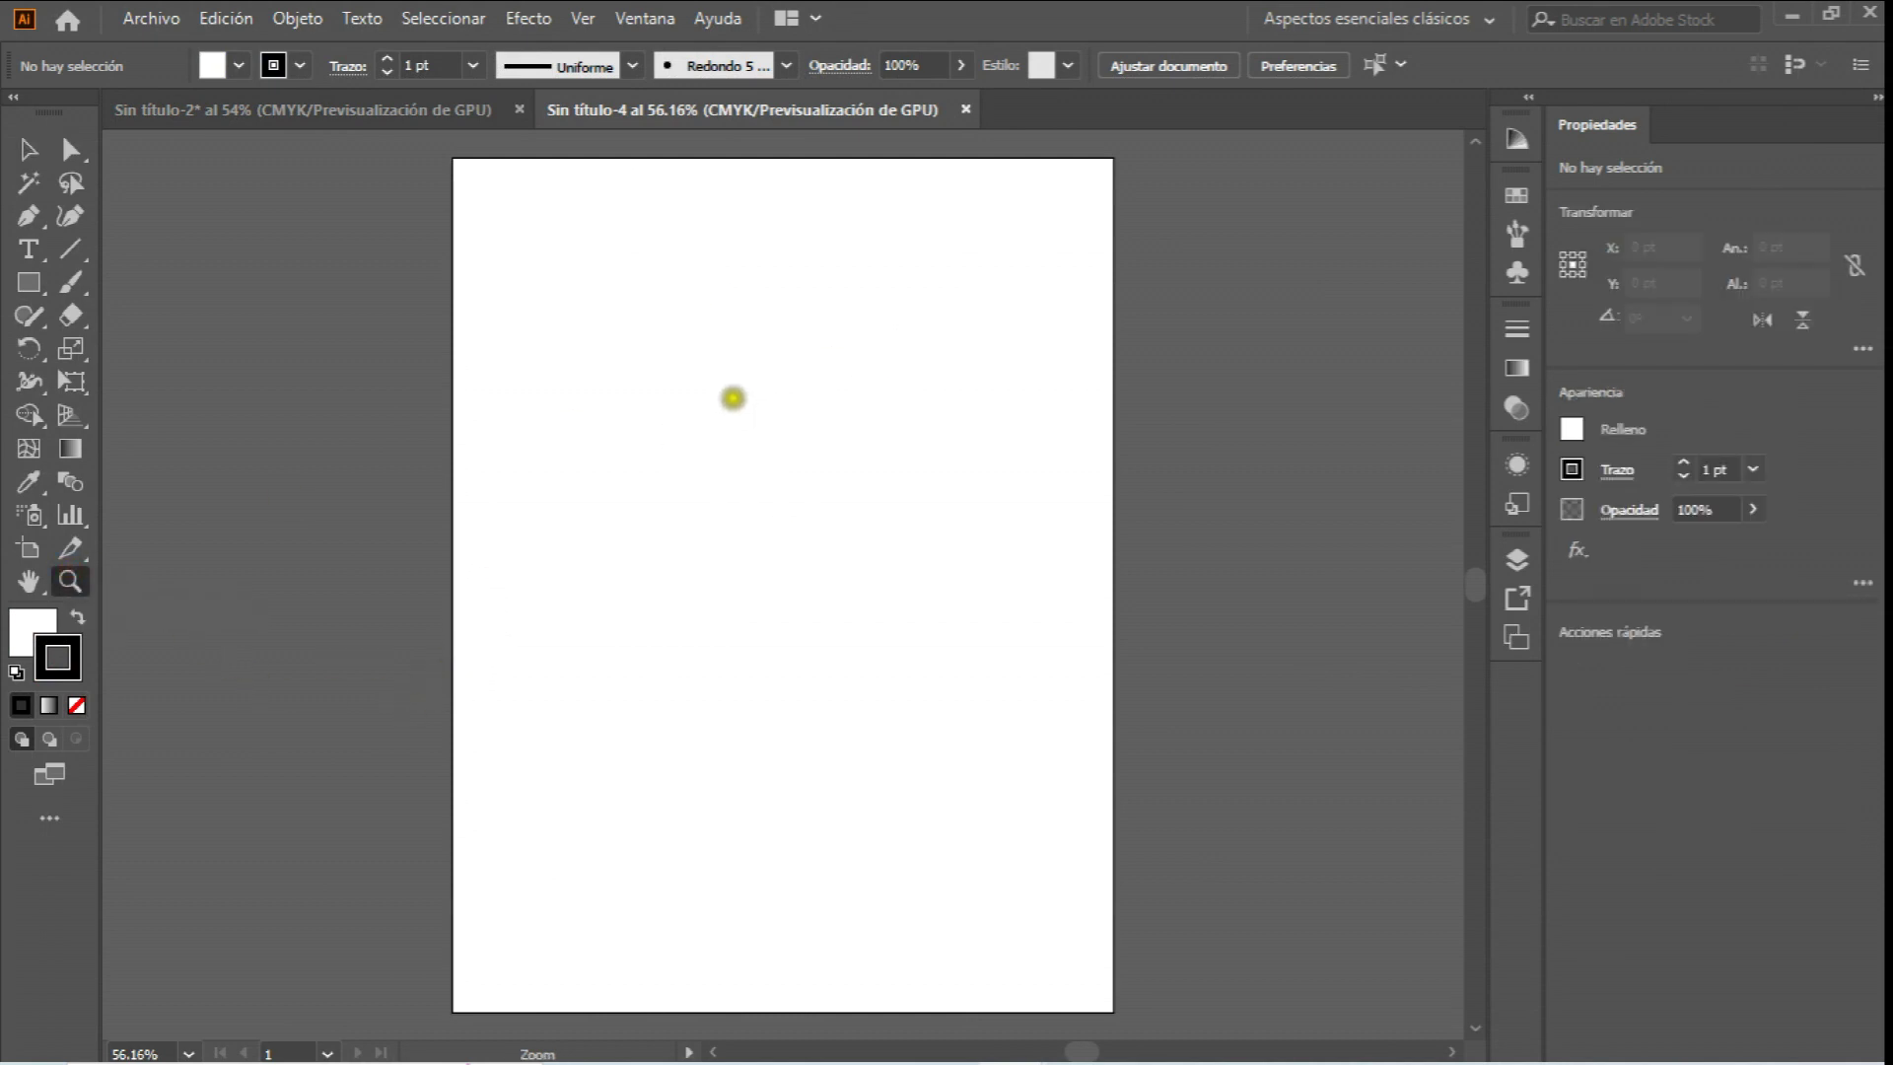
{"action": "left_click", "coordinate": [731, 367]}
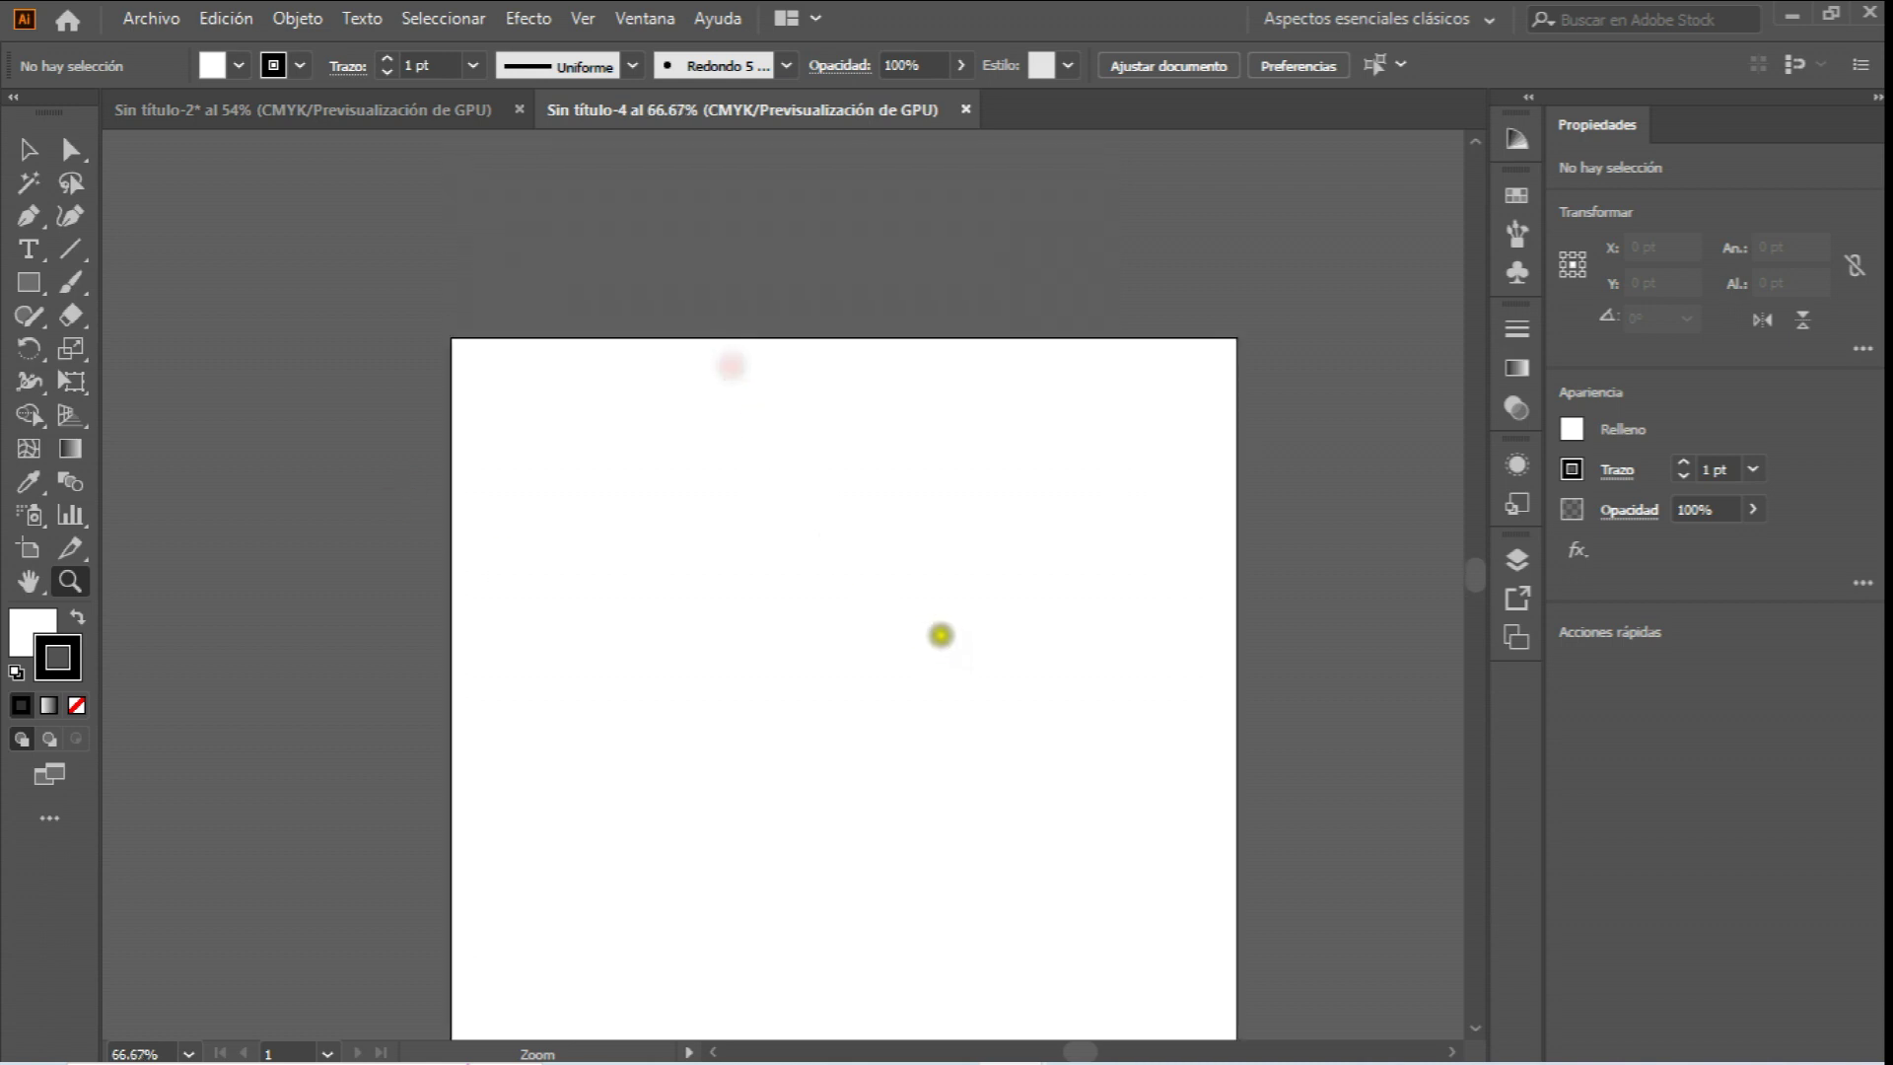
{"action": "left_click", "coordinate": [940, 641]}
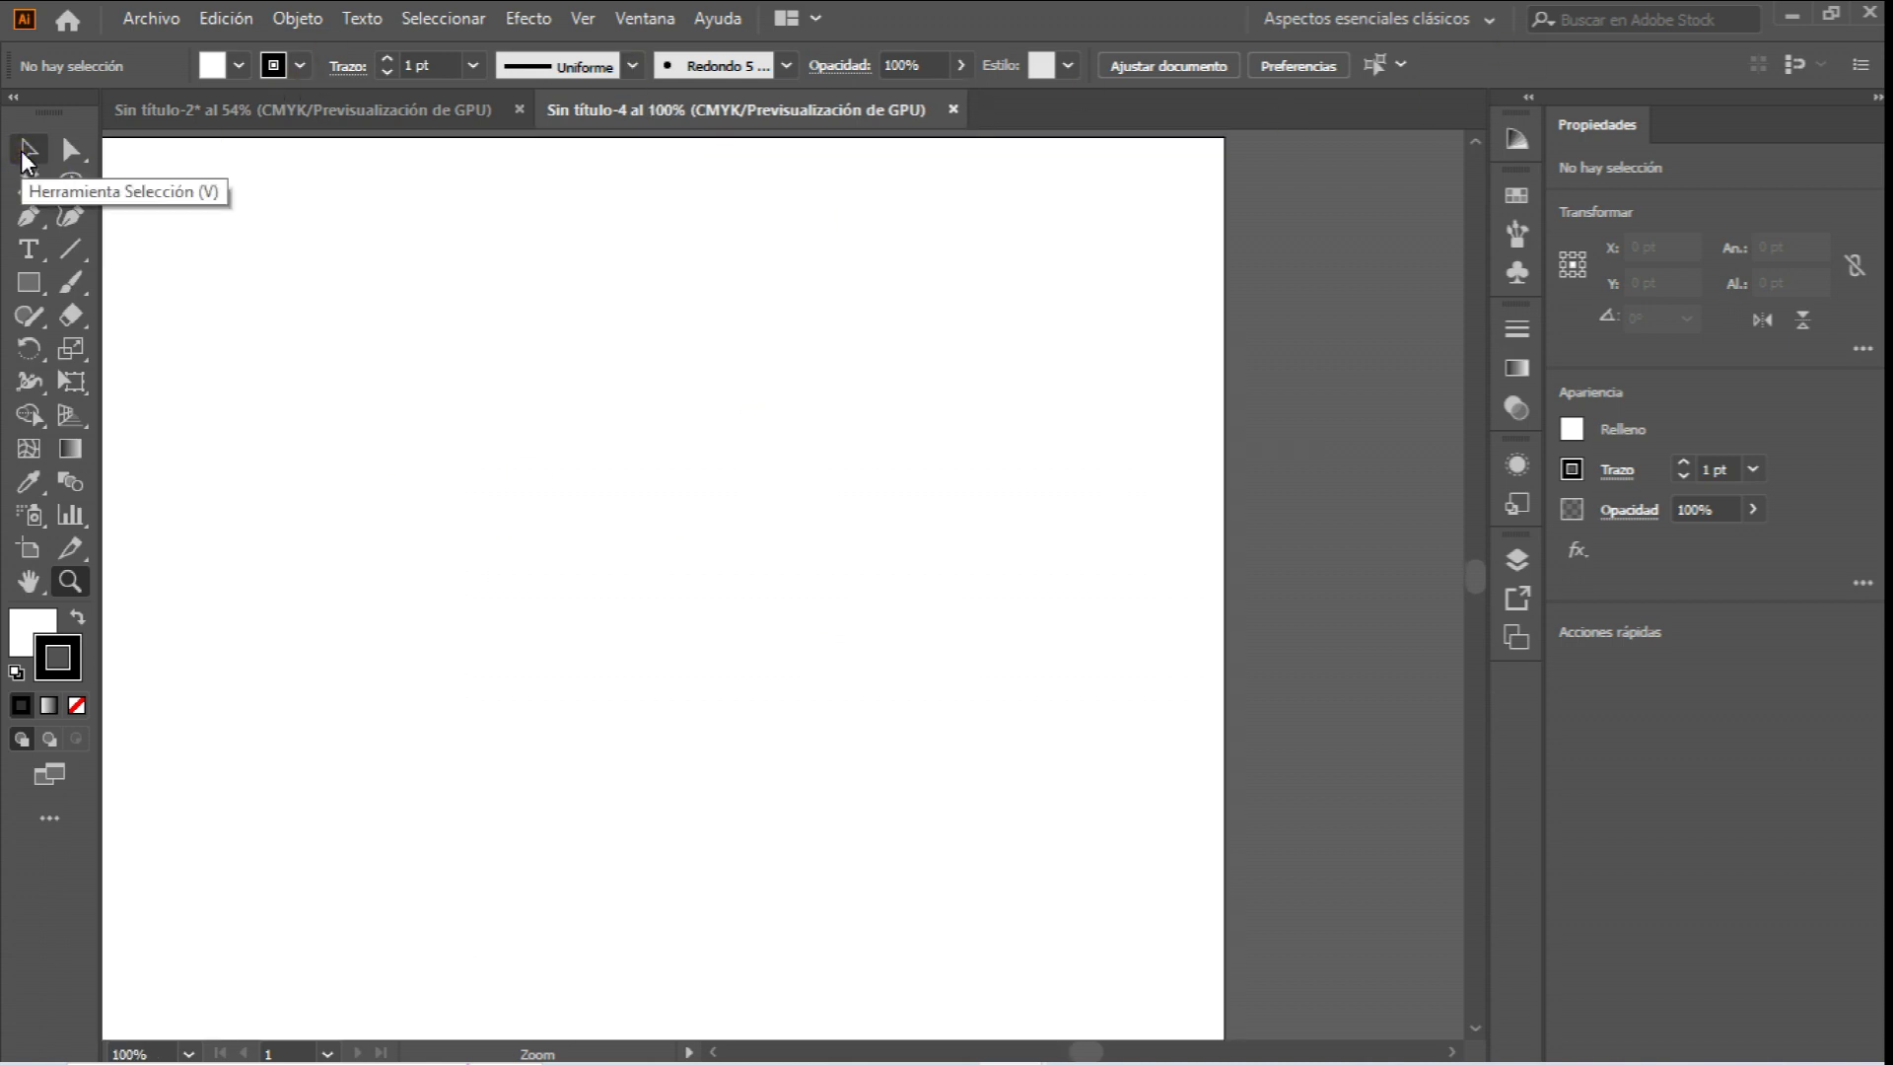
{"action": "left_click", "coordinate": [28, 153]}
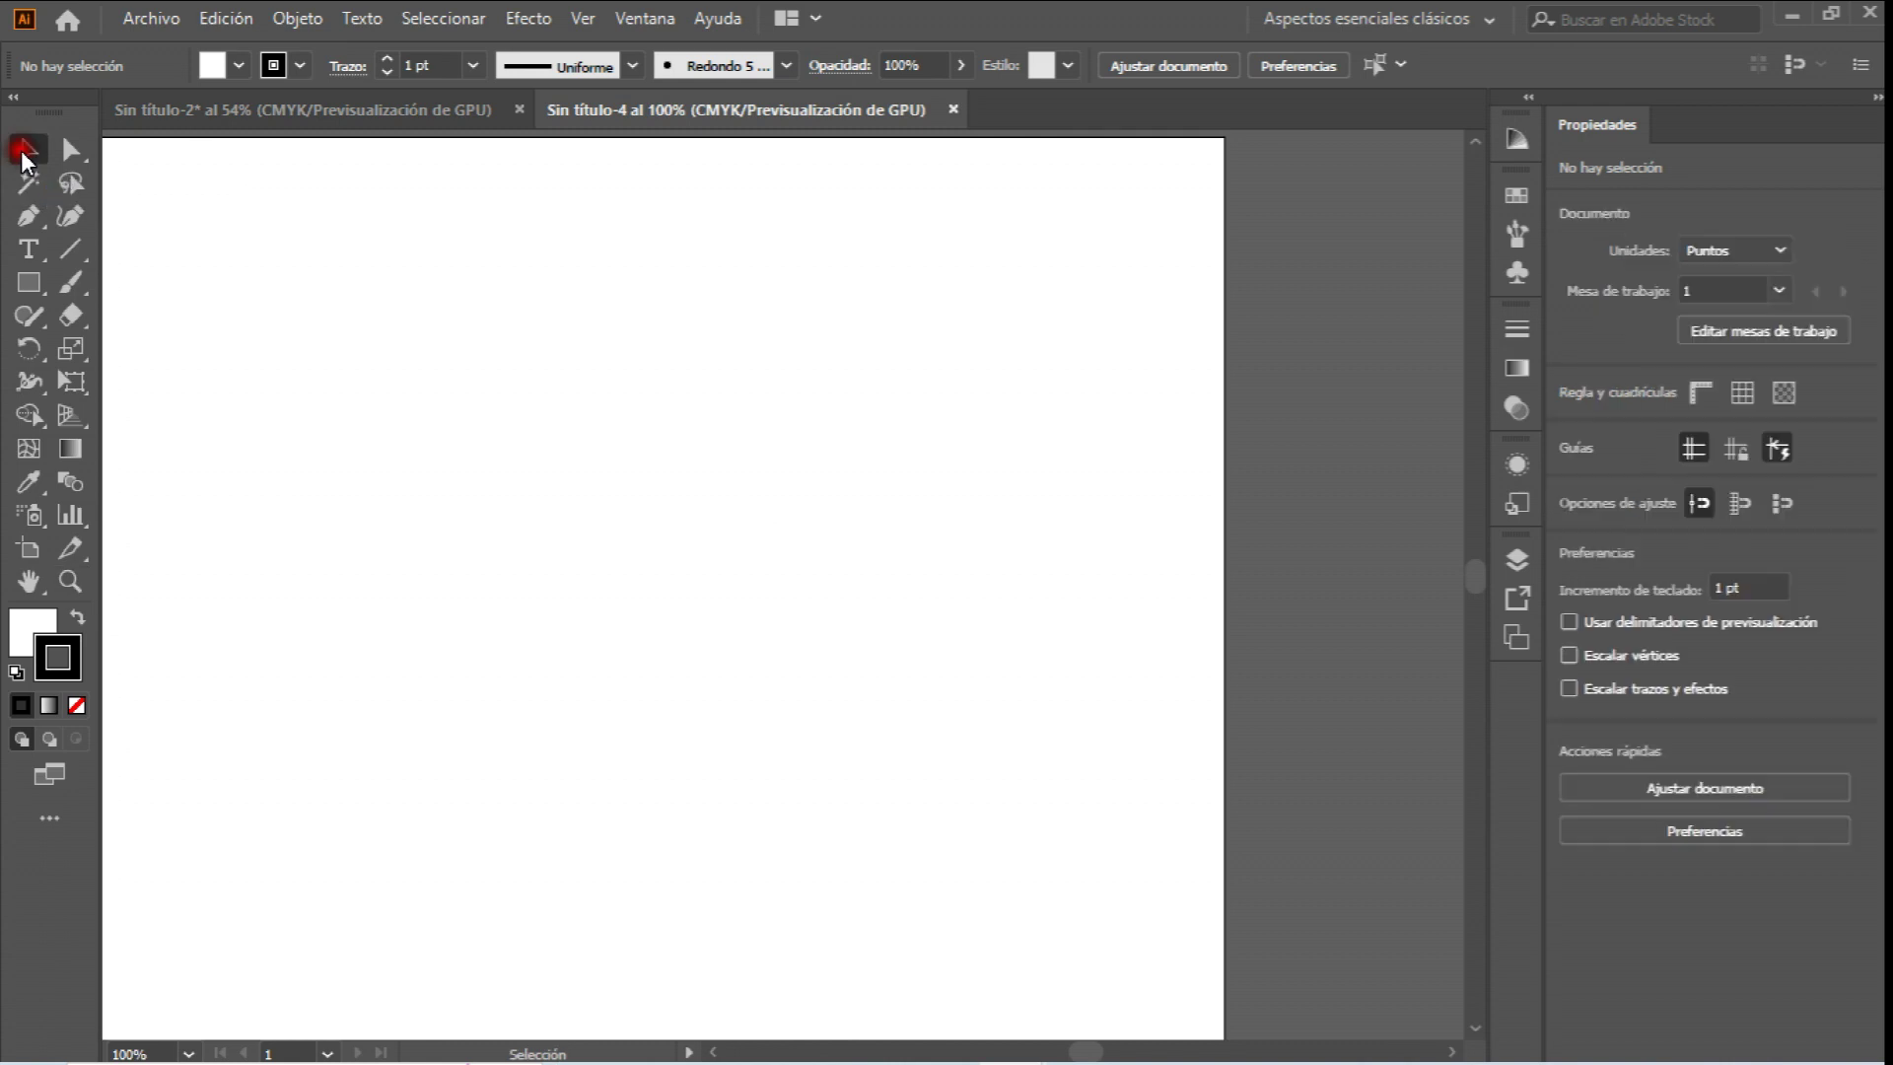
{"action": "left_click", "coordinate": [32, 291]}
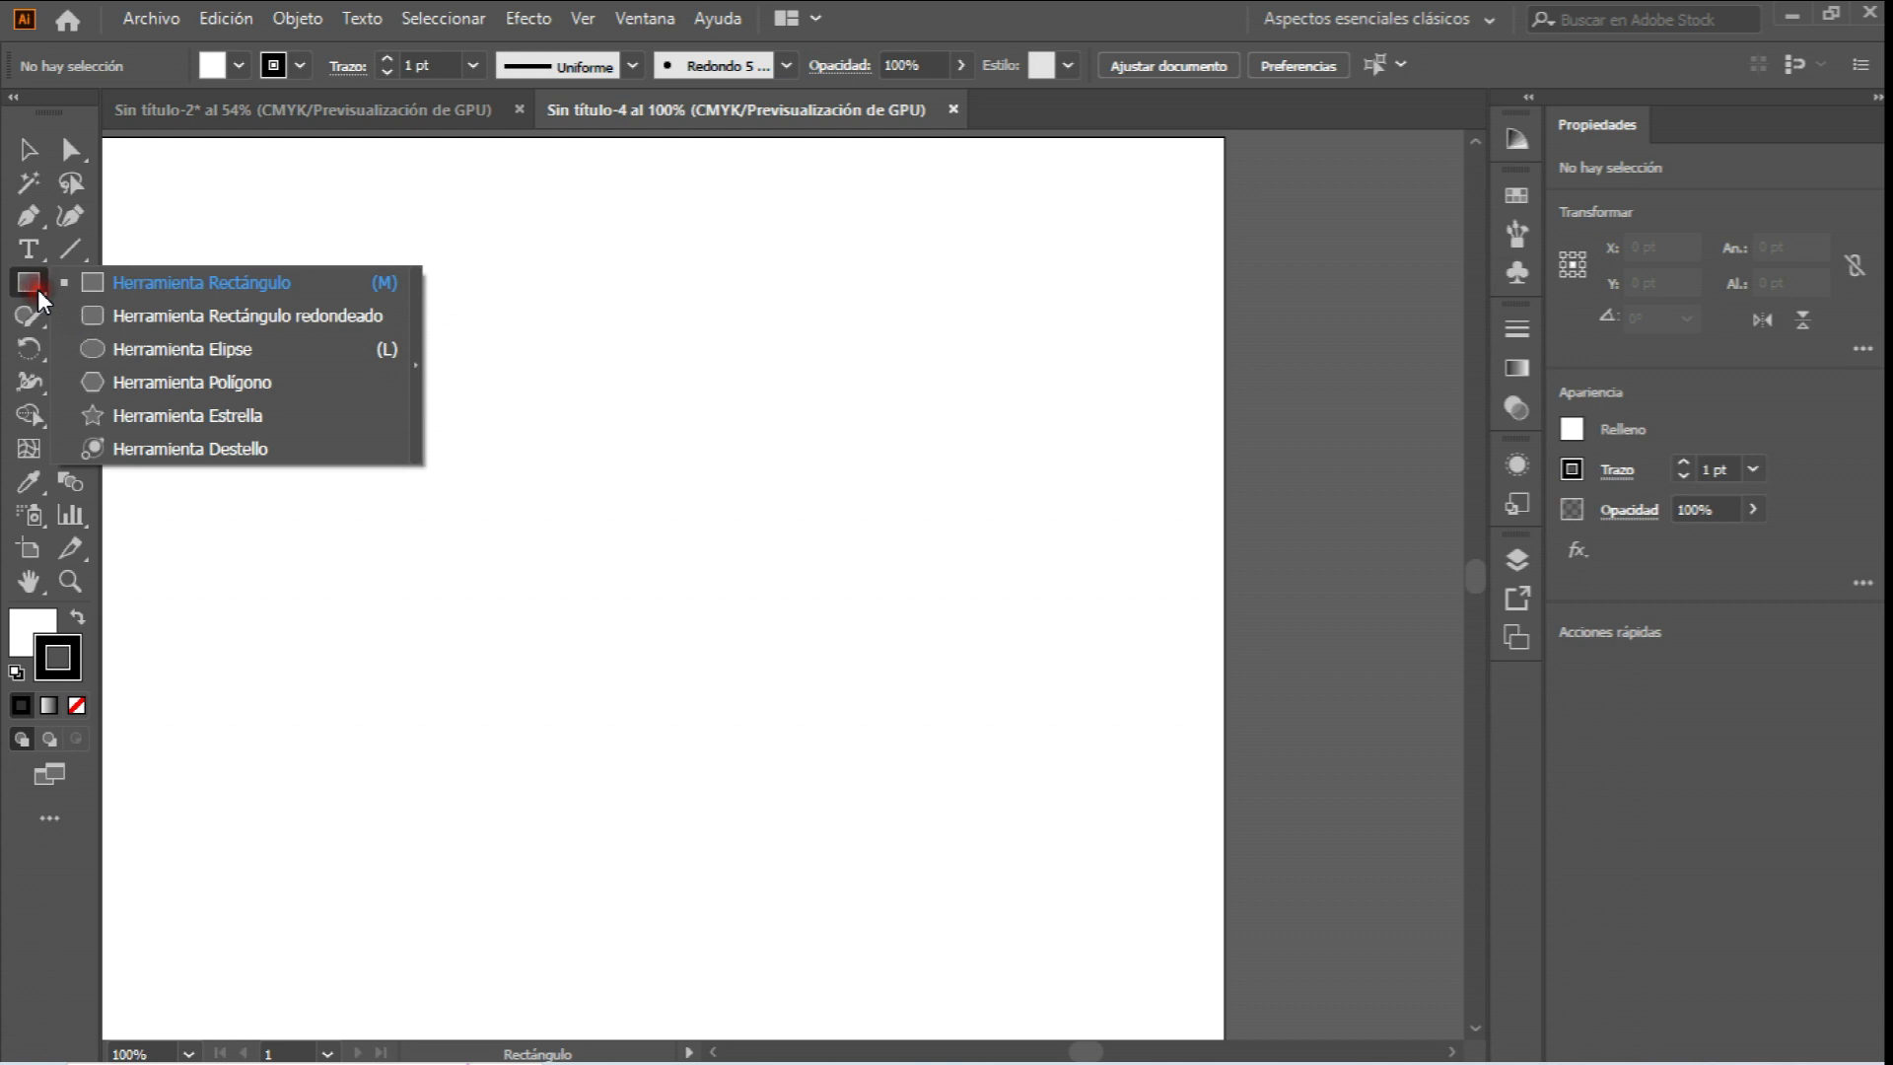
{"action": "left_click", "coordinate": [38, 287]}
{"action": "scroll", "coordinate": [996, 399], "scroll_direction": "down", "scroll_amount": 1}
{"action": "scroll", "coordinate": [453, 521], "scroll_direction": "up", "scroll_amount": 1}
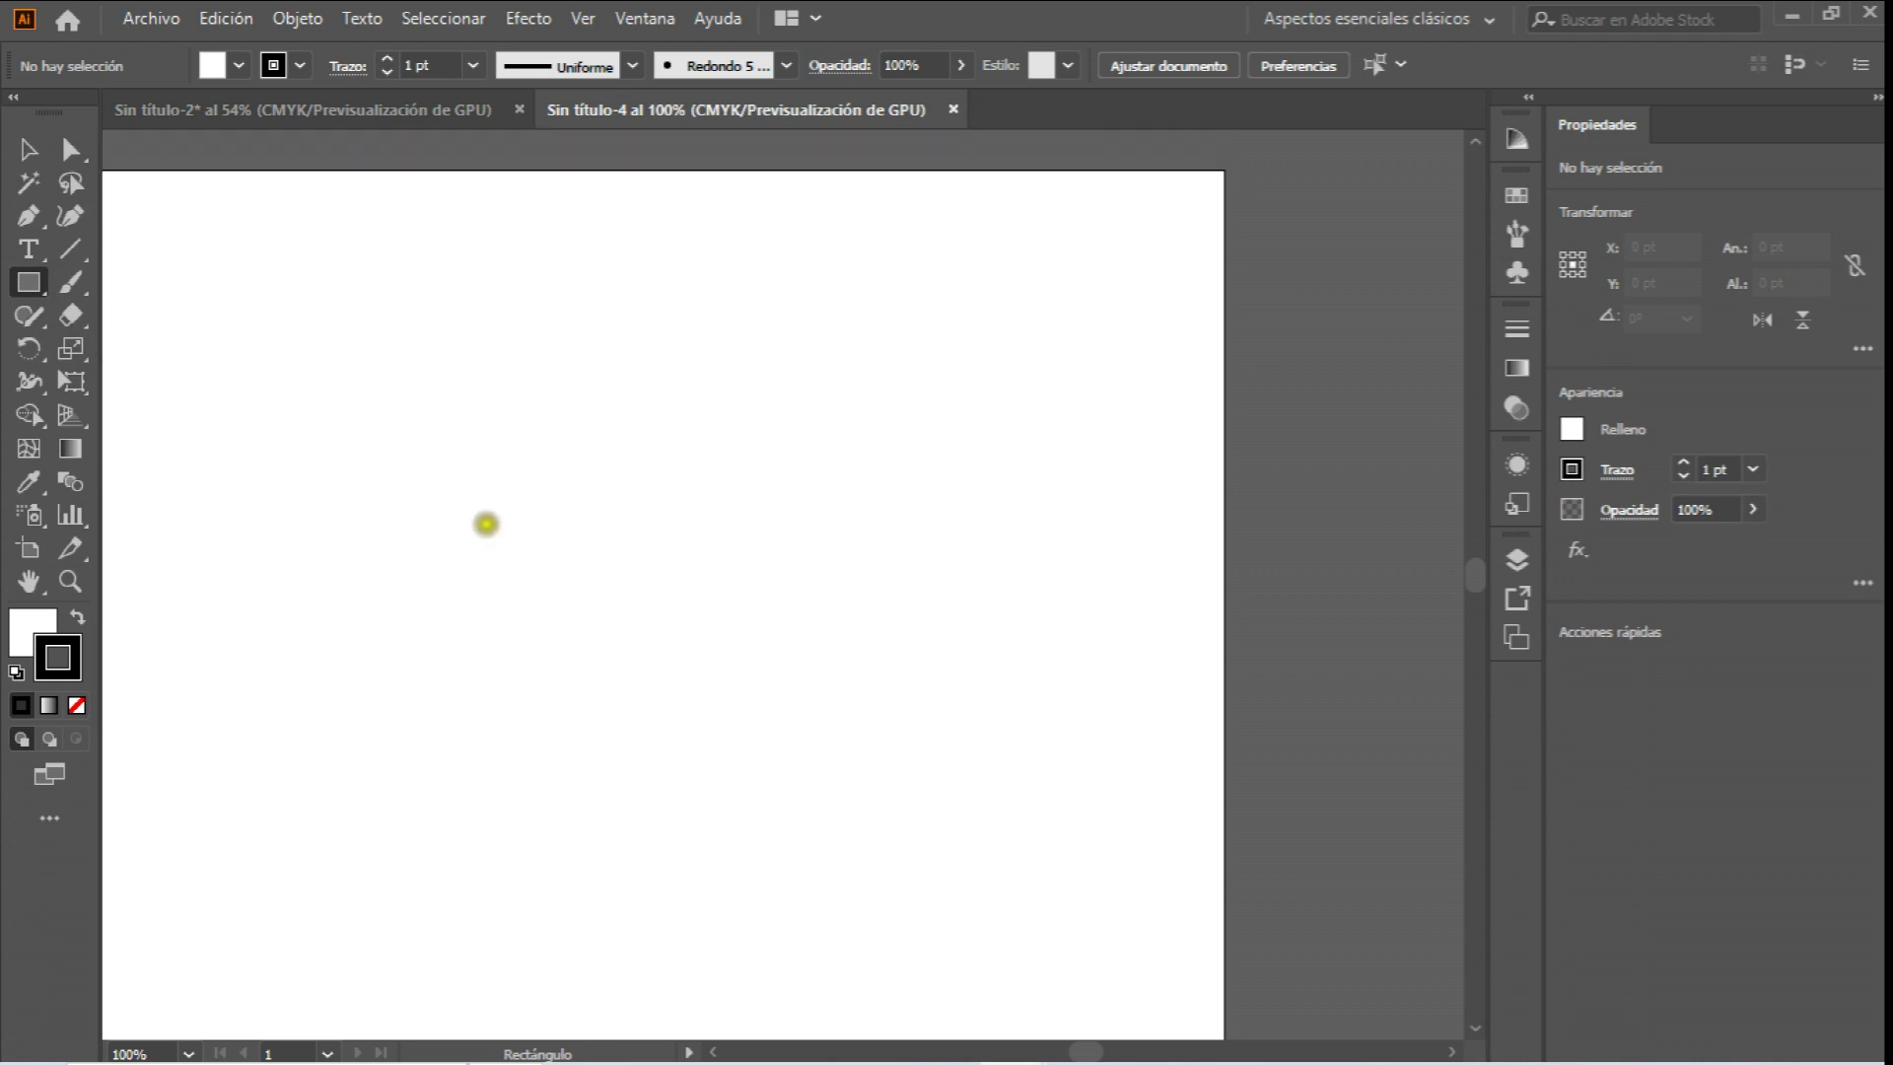
{"action": "left_click", "coordinate": [453, 548]}
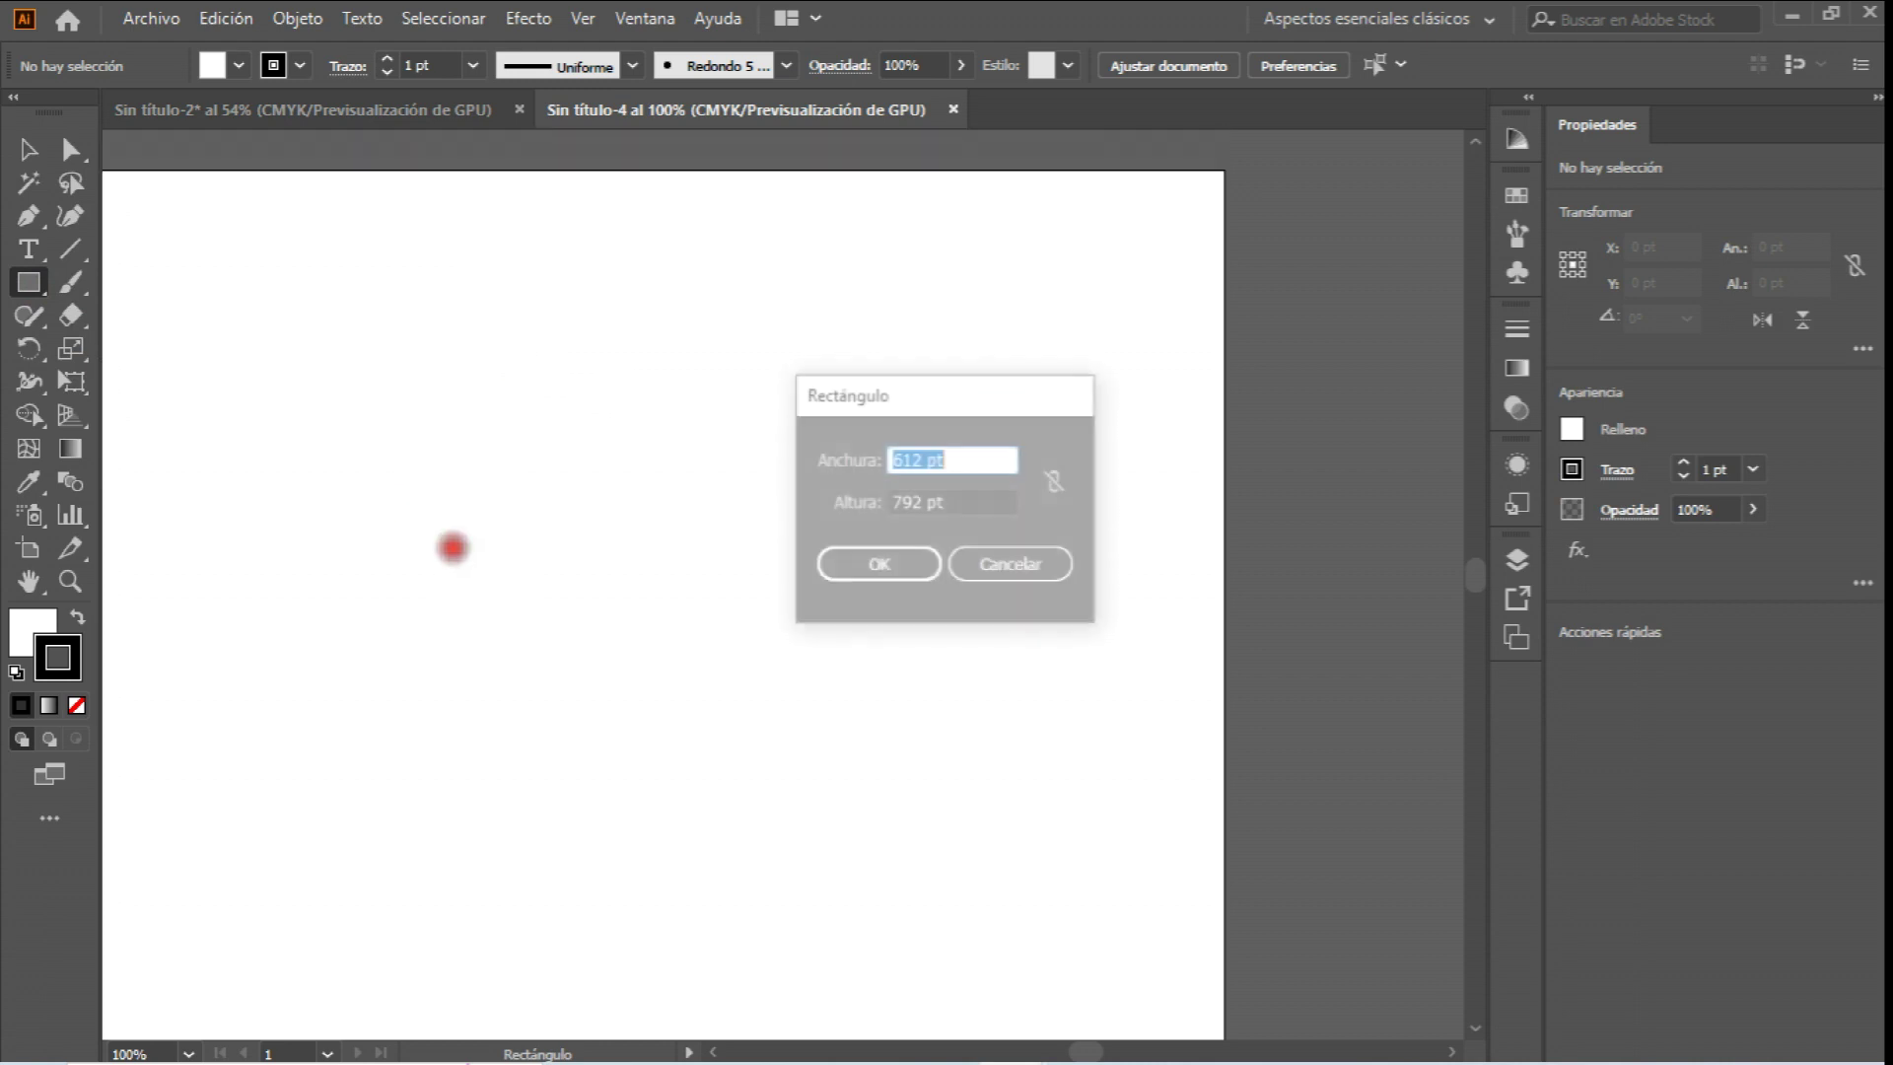
{"action": "left_click_drag", "start_coordinate": [895, 402], "coordinate": [825, 411]}
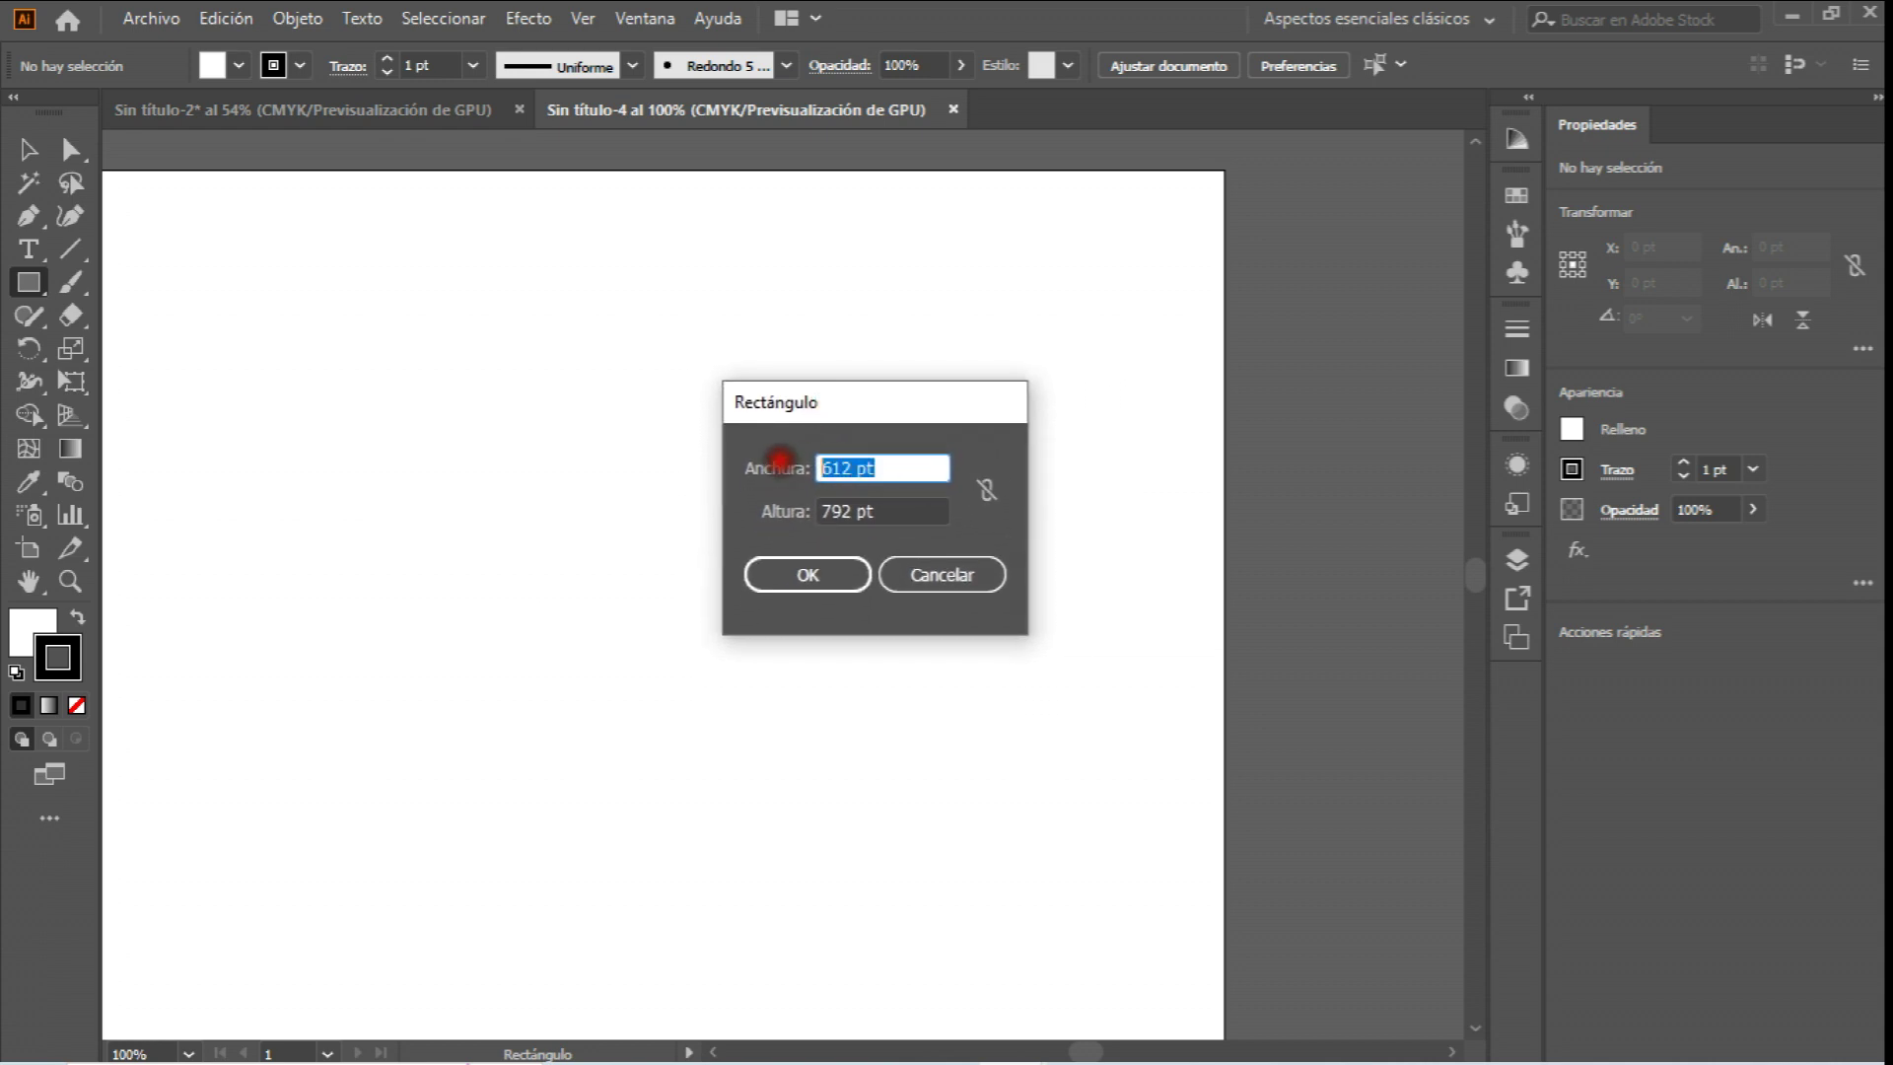
{"action": "type", "text": "20"}
{"action": "left_click", "coordinate": [892, 510]}
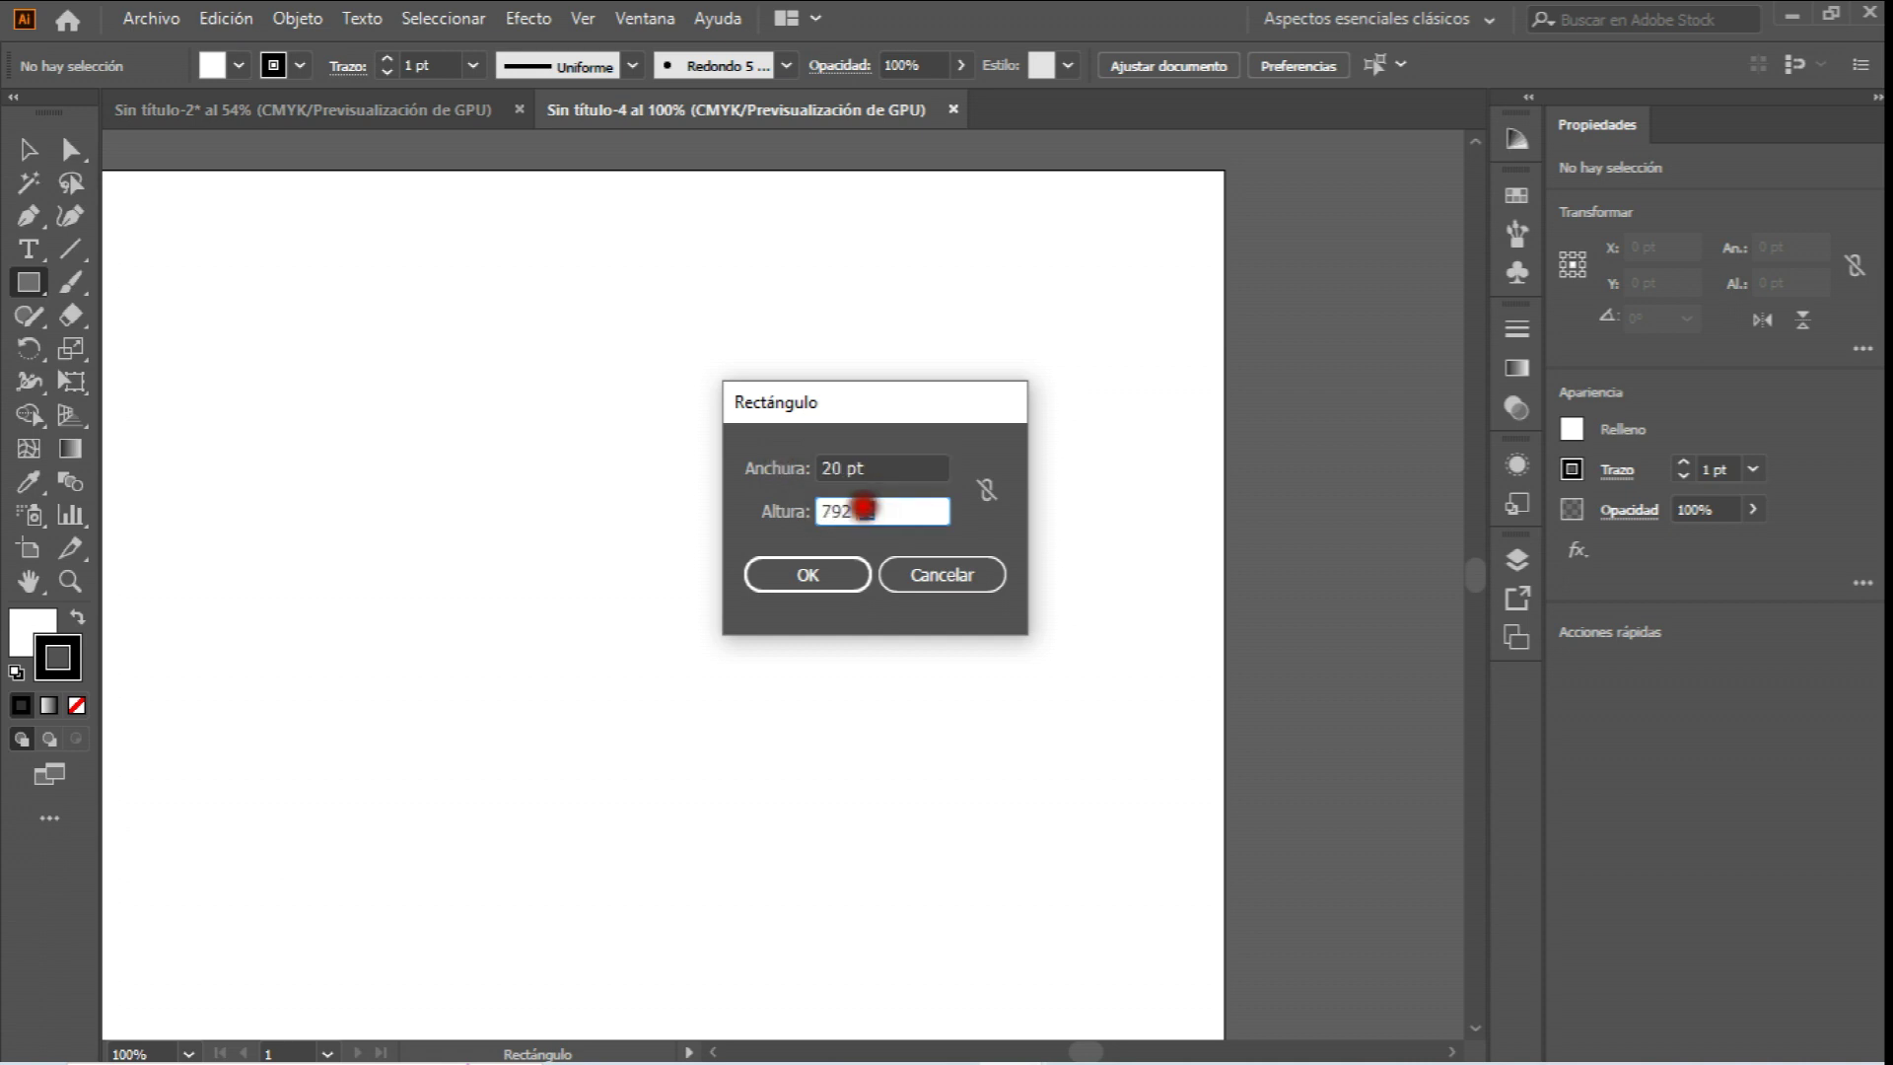
{"action": "type", "text": "20"}
{"action": "left_click", "coordinate": [819, 580]}
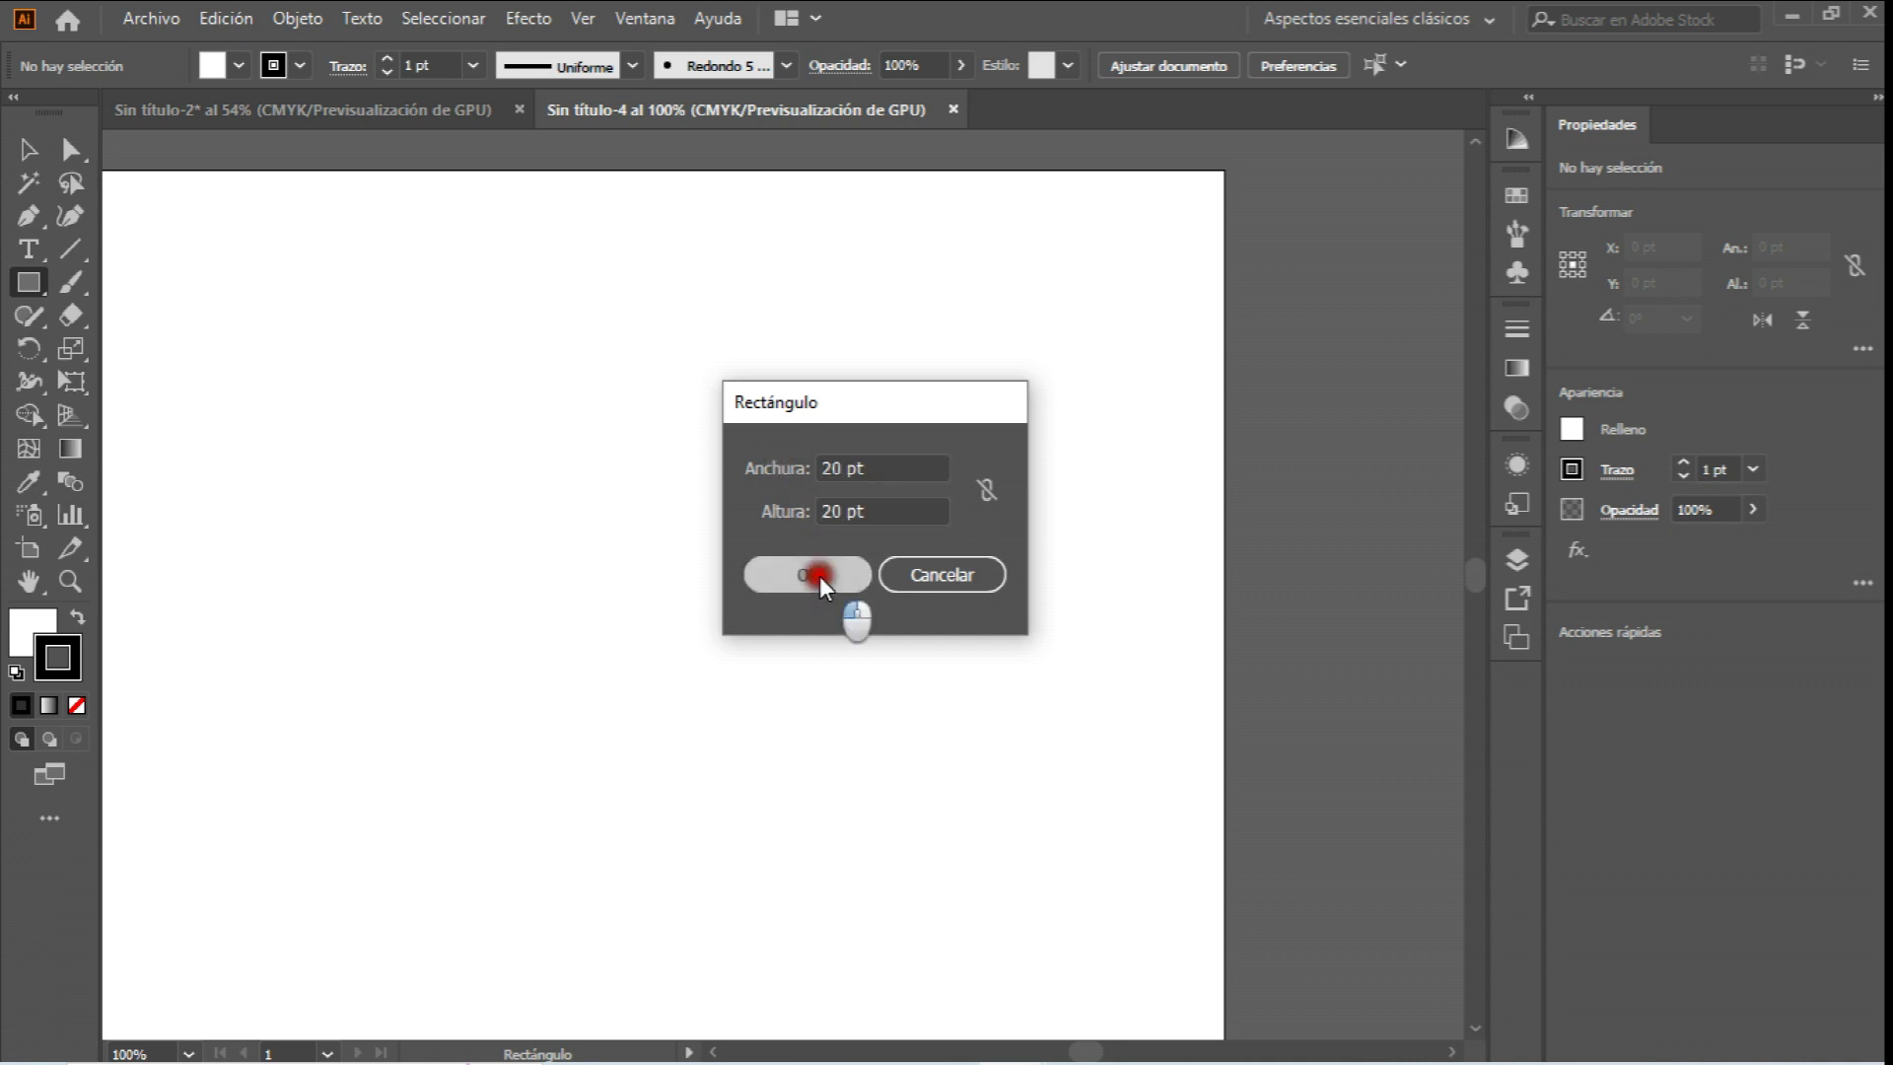
Set the square's fill colour to yellow #FFCE00.
{"action": "double_click", "coordinate": [44, 629]}
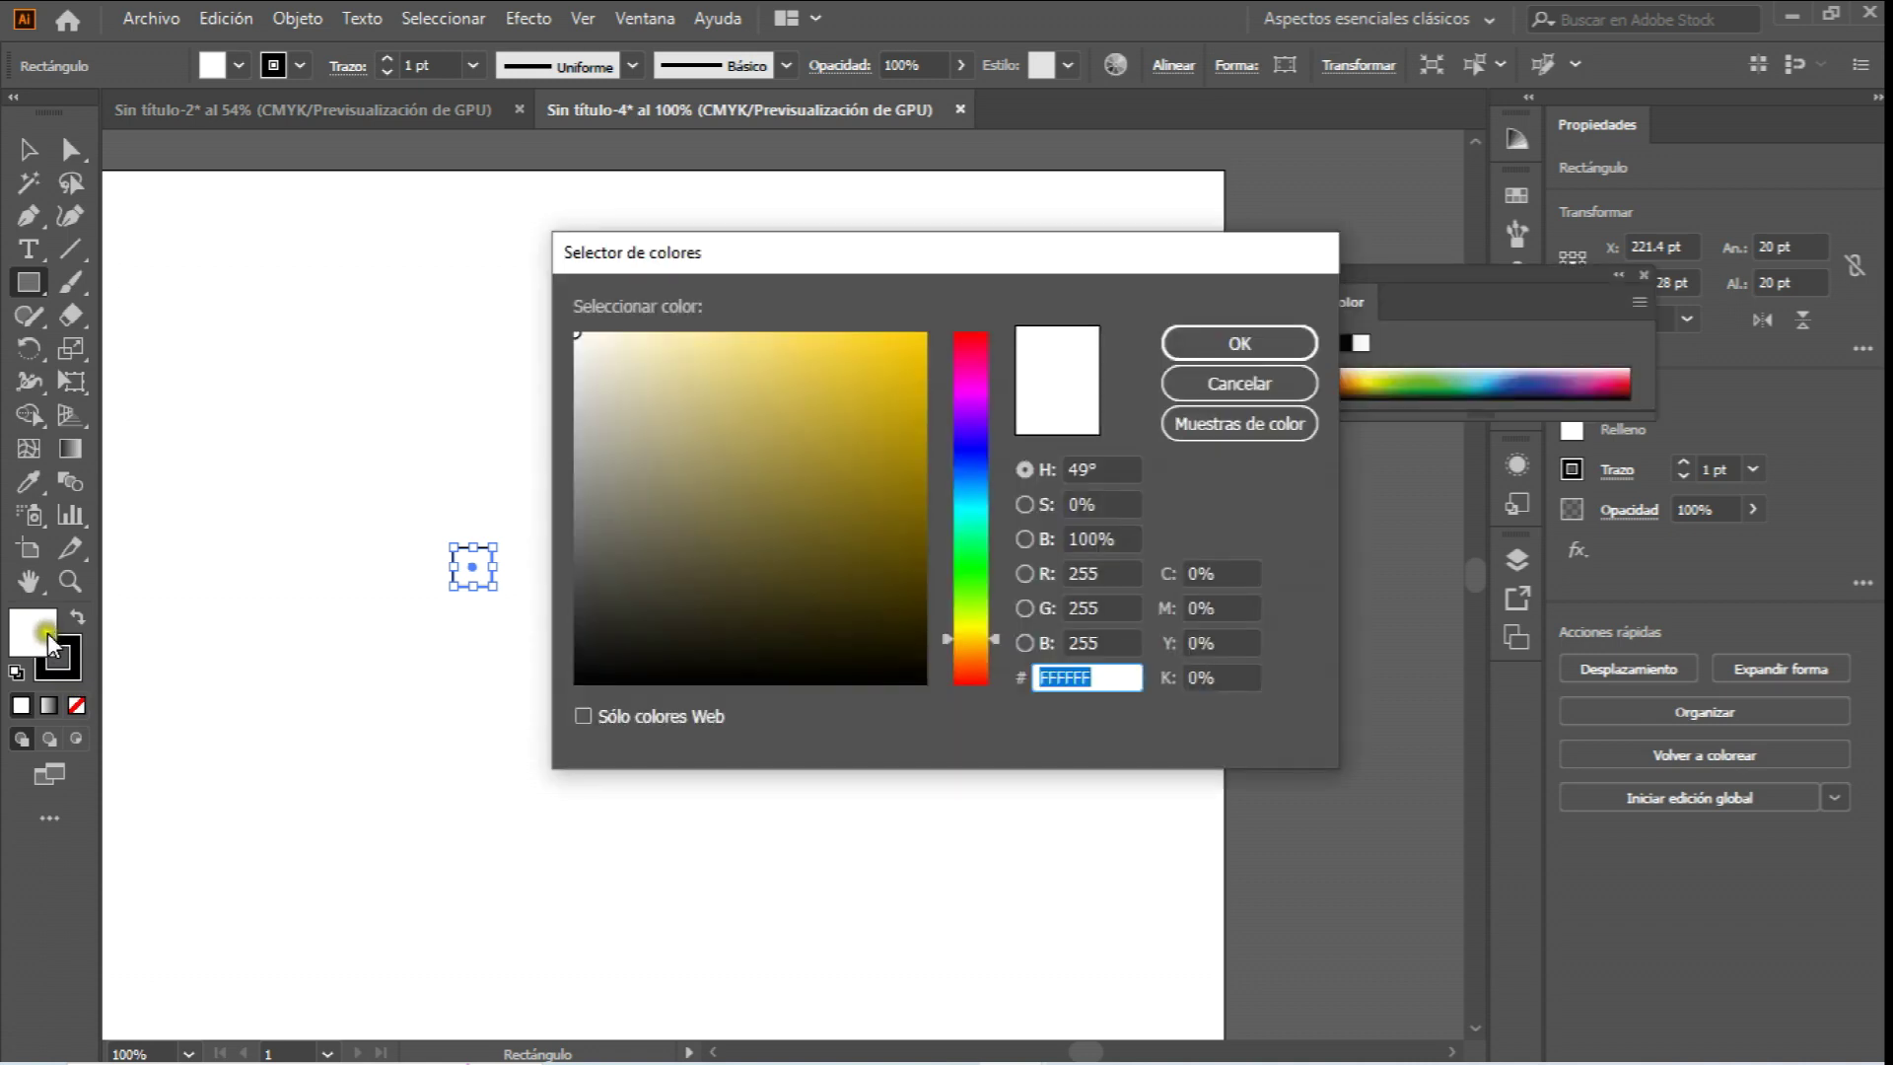
{"action": "left_click_drag", "start_coordinate": [883, 402], "coordinate": [937, 321]}
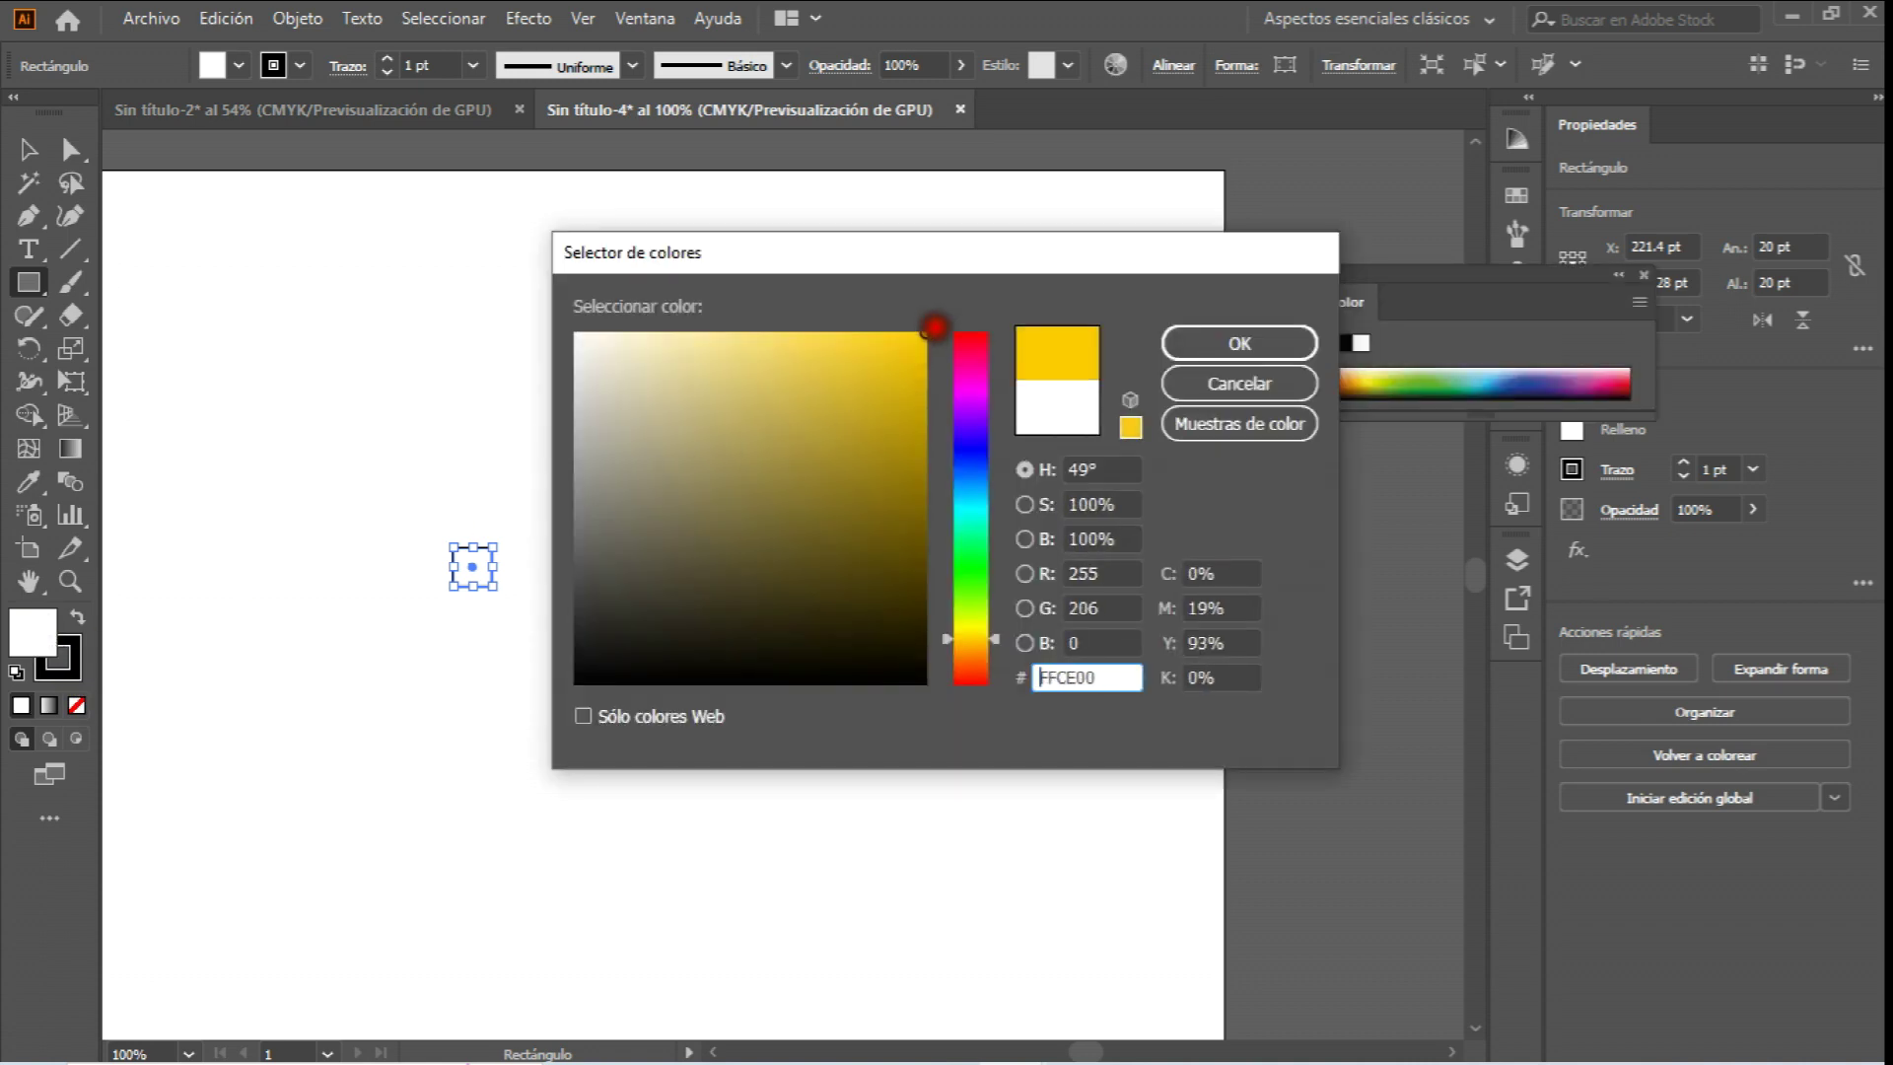
{"action": "left_click", "coordinate": [1228, 345]}
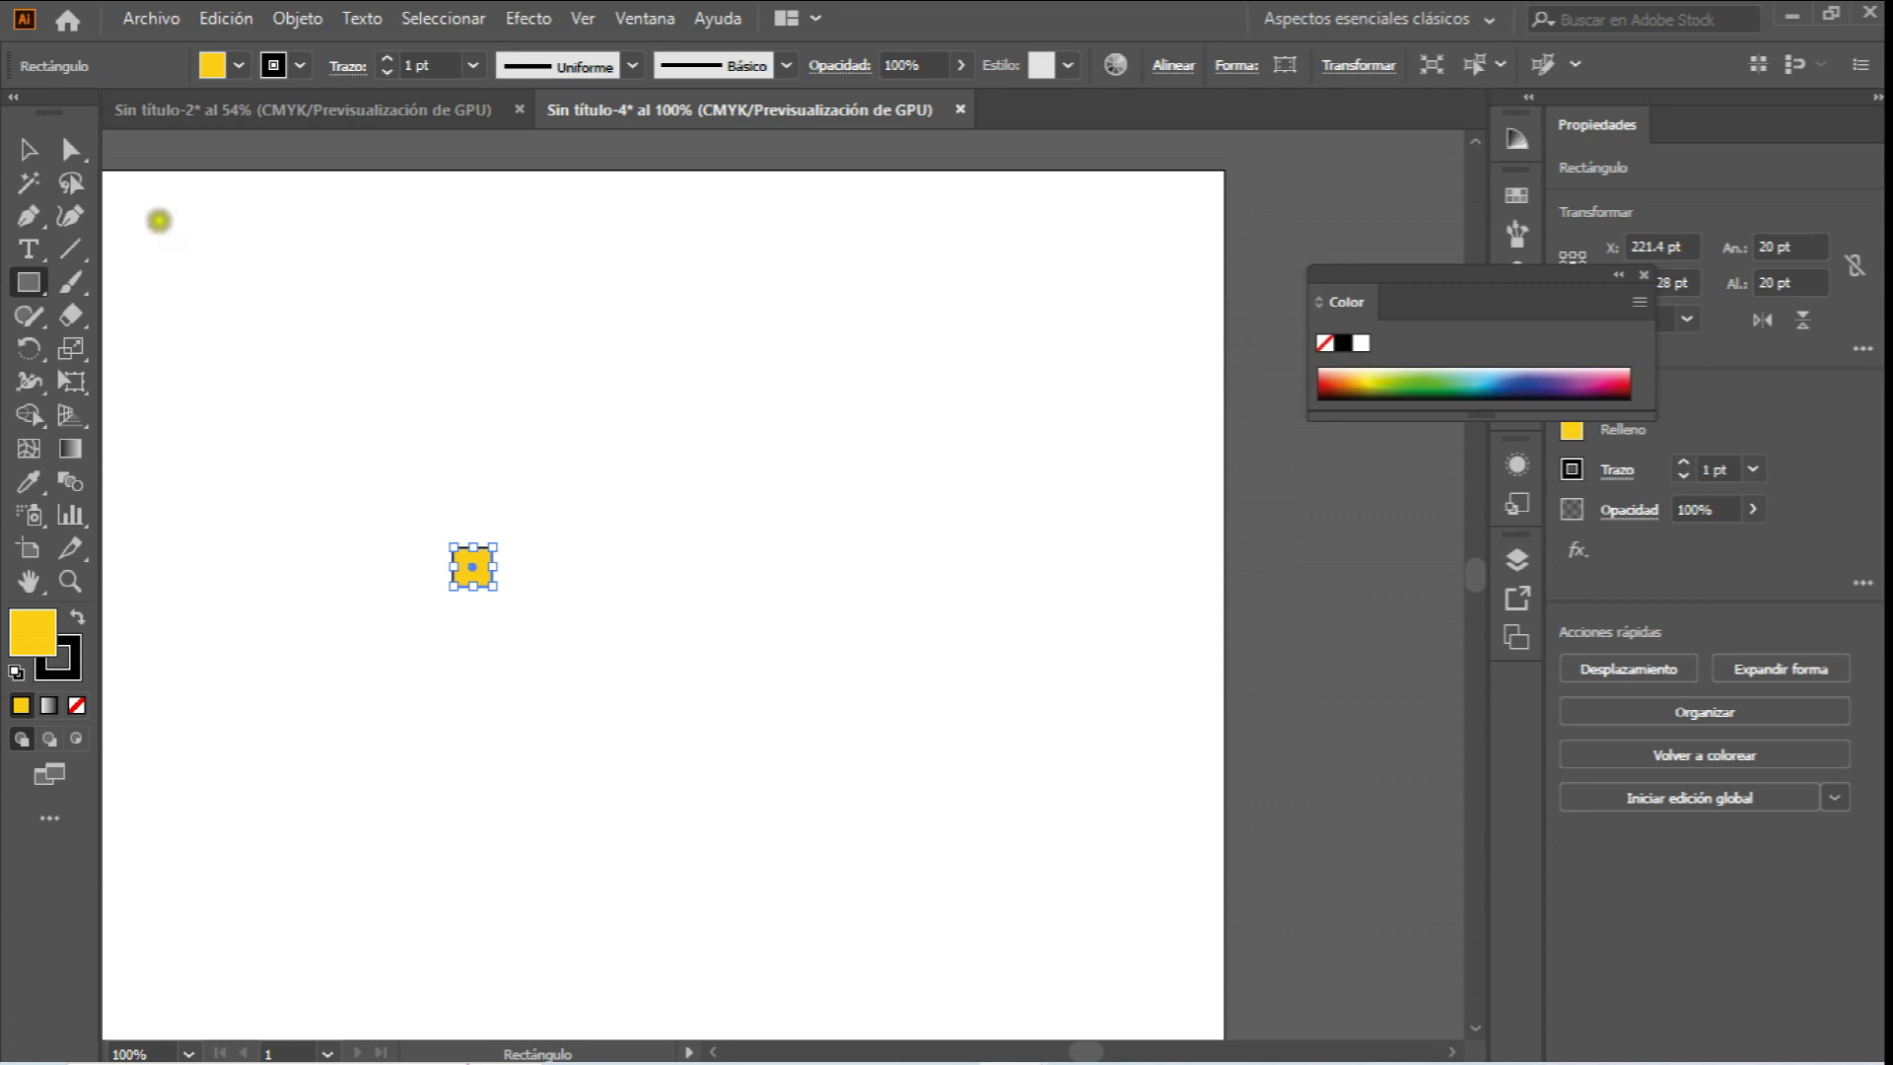
{"action": "left_click", "coordinate": [27, 149]}
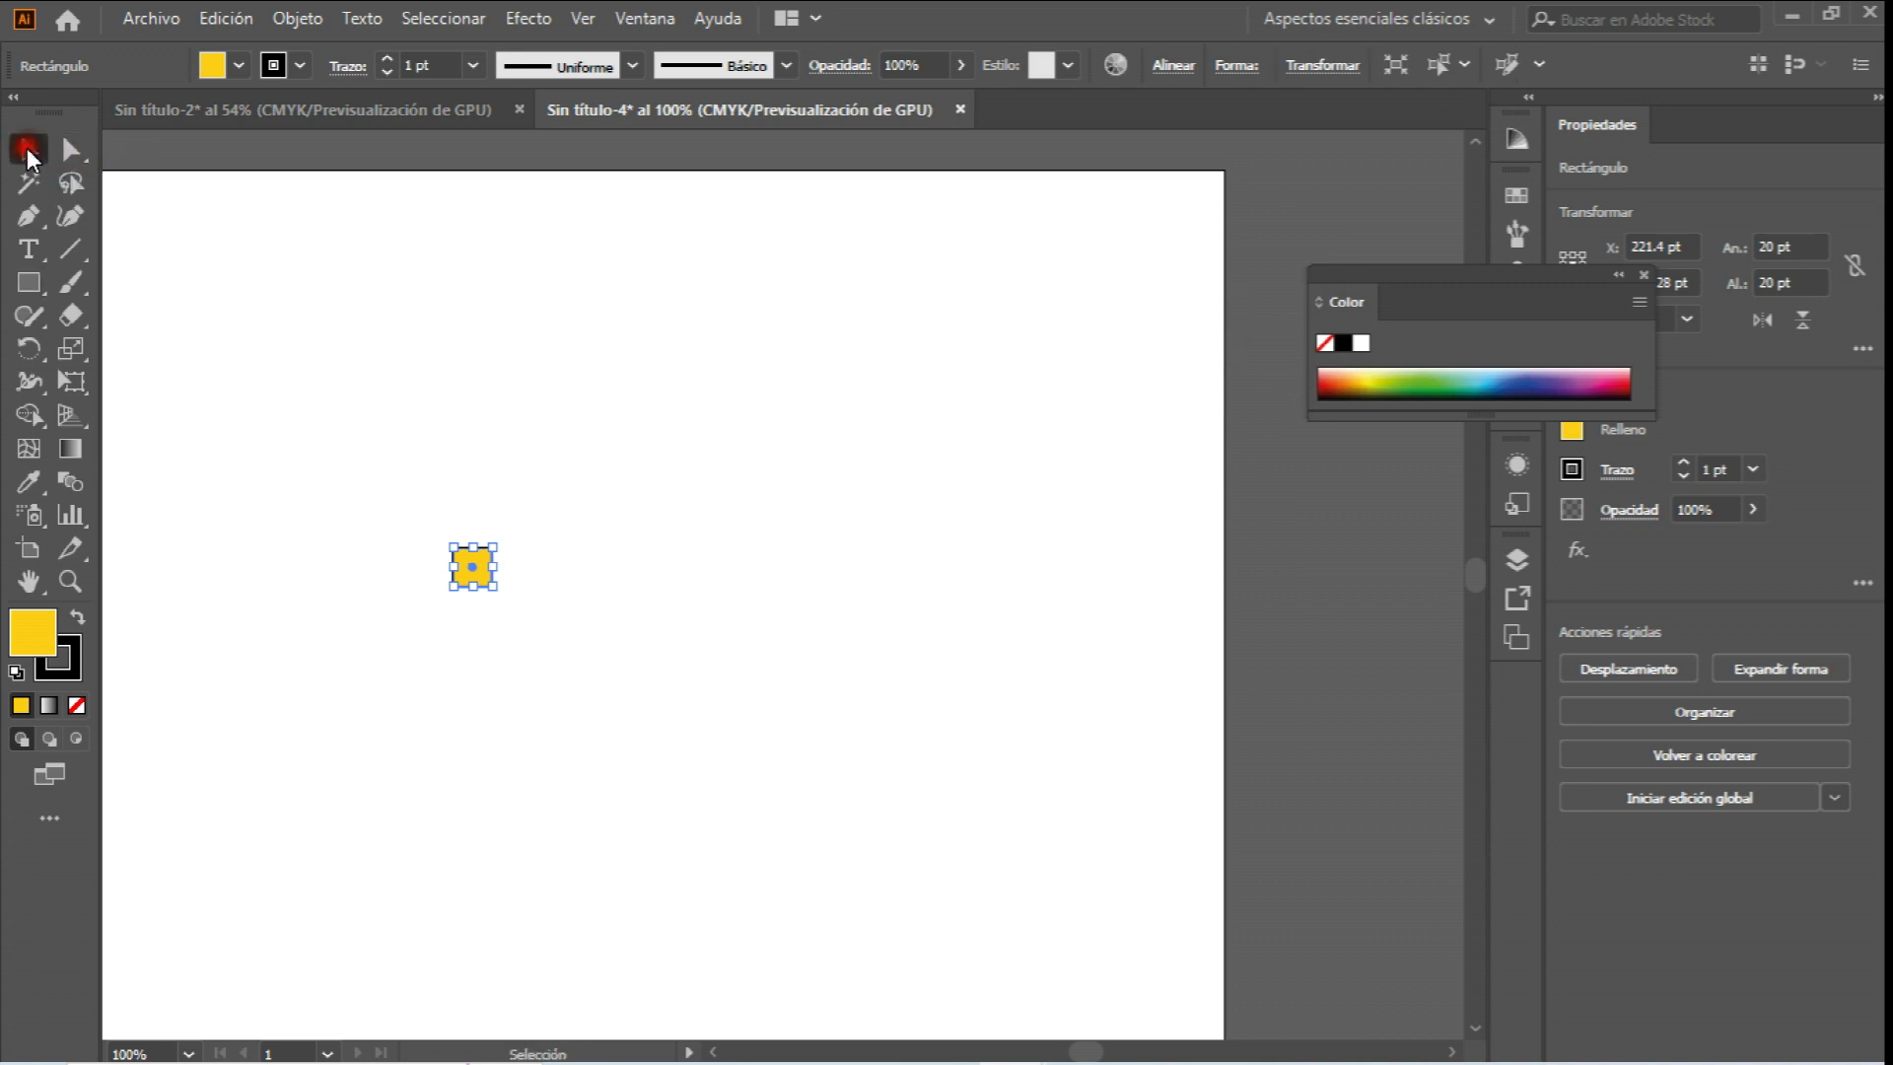
Remove the black stroke from the yellow square.
{"action": "left_click", "coordinate": [70, 581]}
{"action": "left_click", "coordinate": [451, 596]}
{"action": "left_click", "coordinate": [876, 581]}
{"action": "left_click", "coordinate": [876, 578]}
{"action": "left_click", "coordinate": [875, 569]}
{"action": "left_click", "coordinate": [875, 567]}
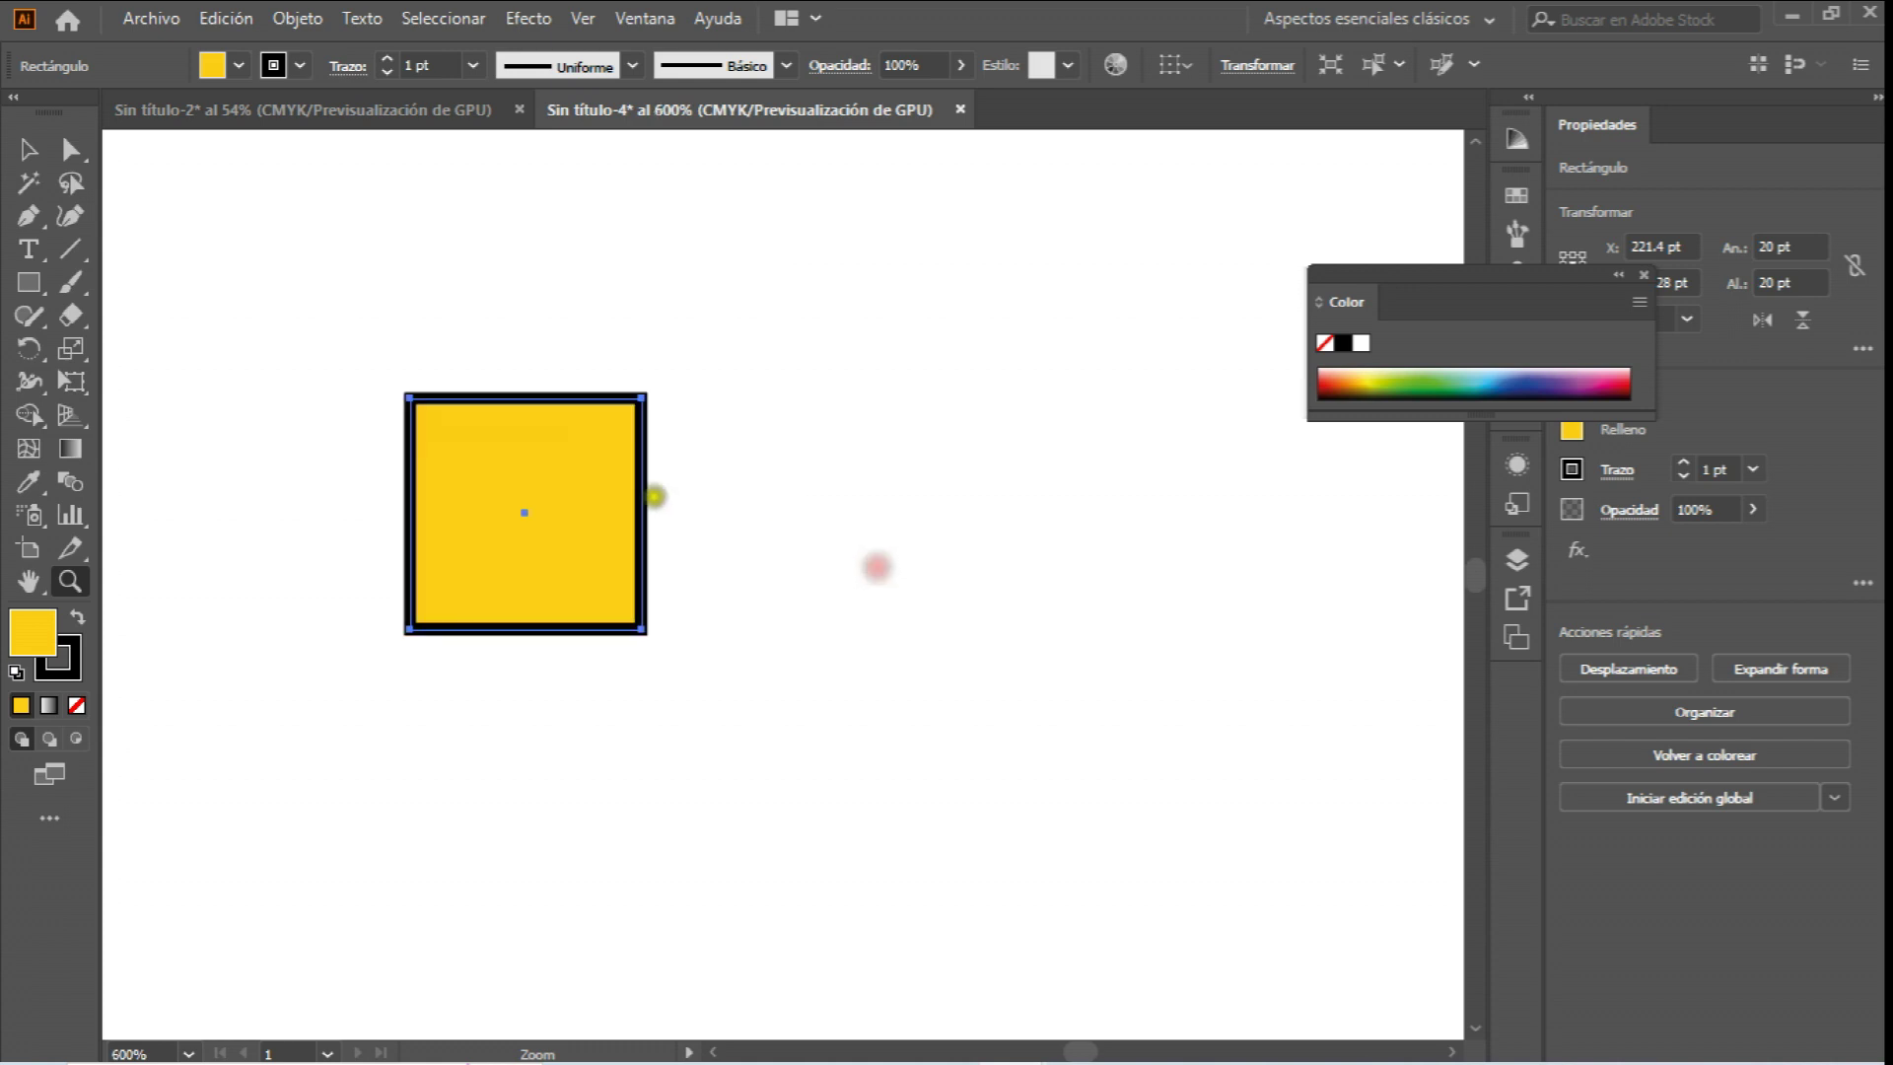
{"action": "scroll", "coordinate": [621, 453], "scroll_direction": "down", "scroll_amount": 3}
{"action": "left_click", "coordinate": [27, 150]}
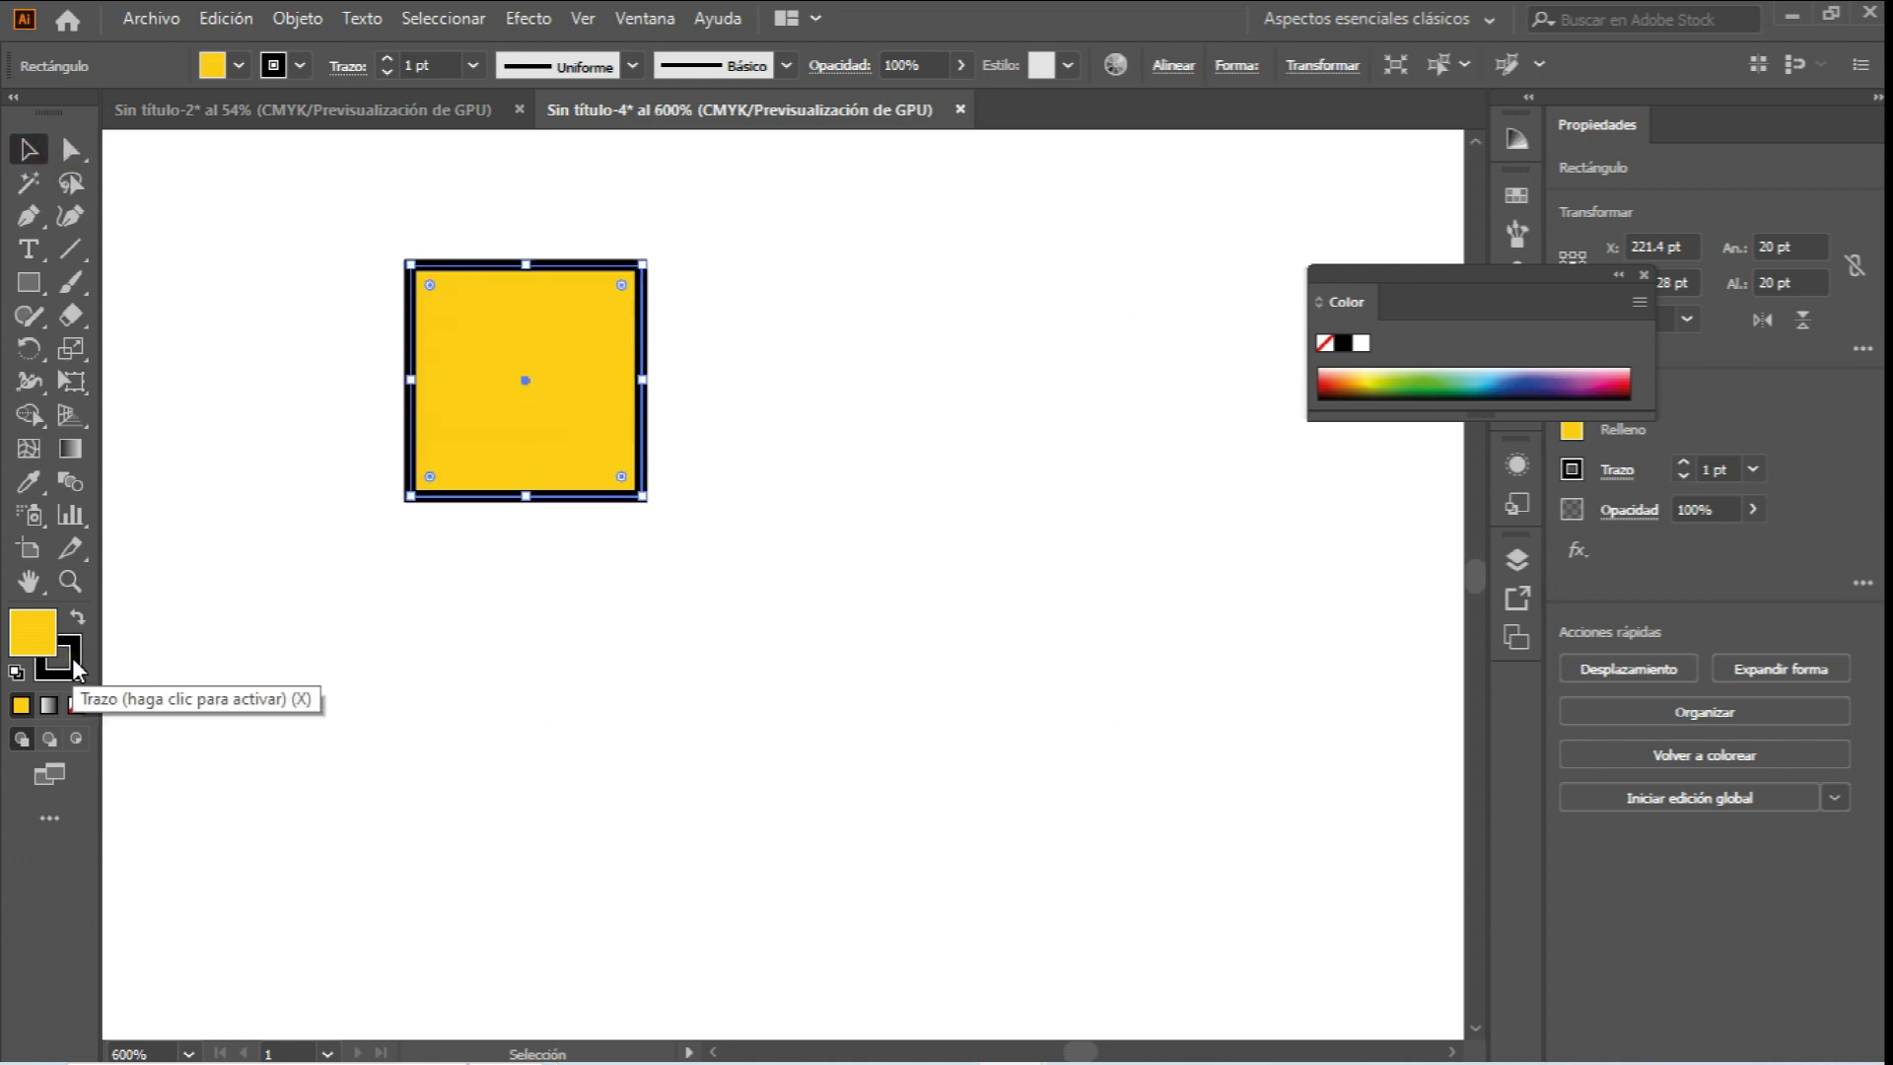
{"action": "left_click", "coordinate": [77, 670]}
{"action": "left_click", "coordinate": [77, 705]}
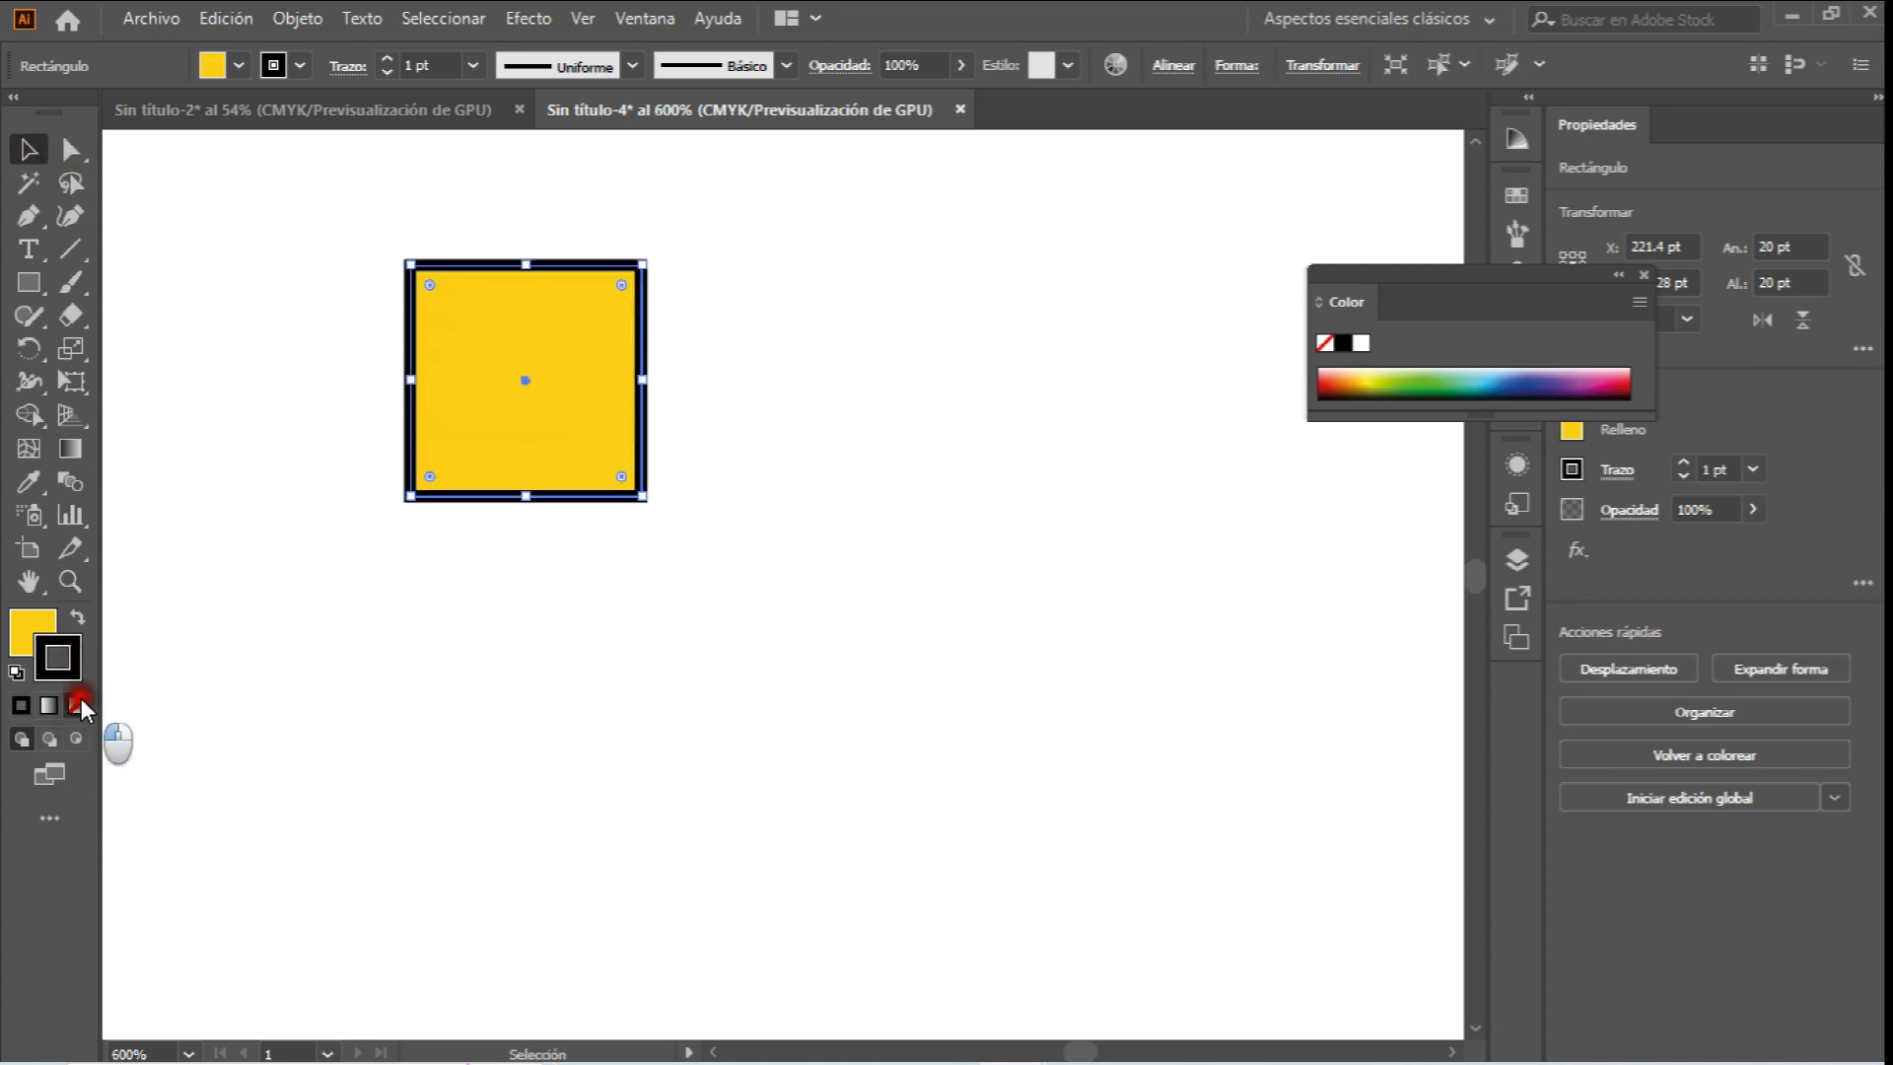
{"action": "left_click", "coordinate": [580, 689]}
Copy the yellow square and paste a single duplicate beside it.
{"action": "left_click", "coordinate": [588, 401]}
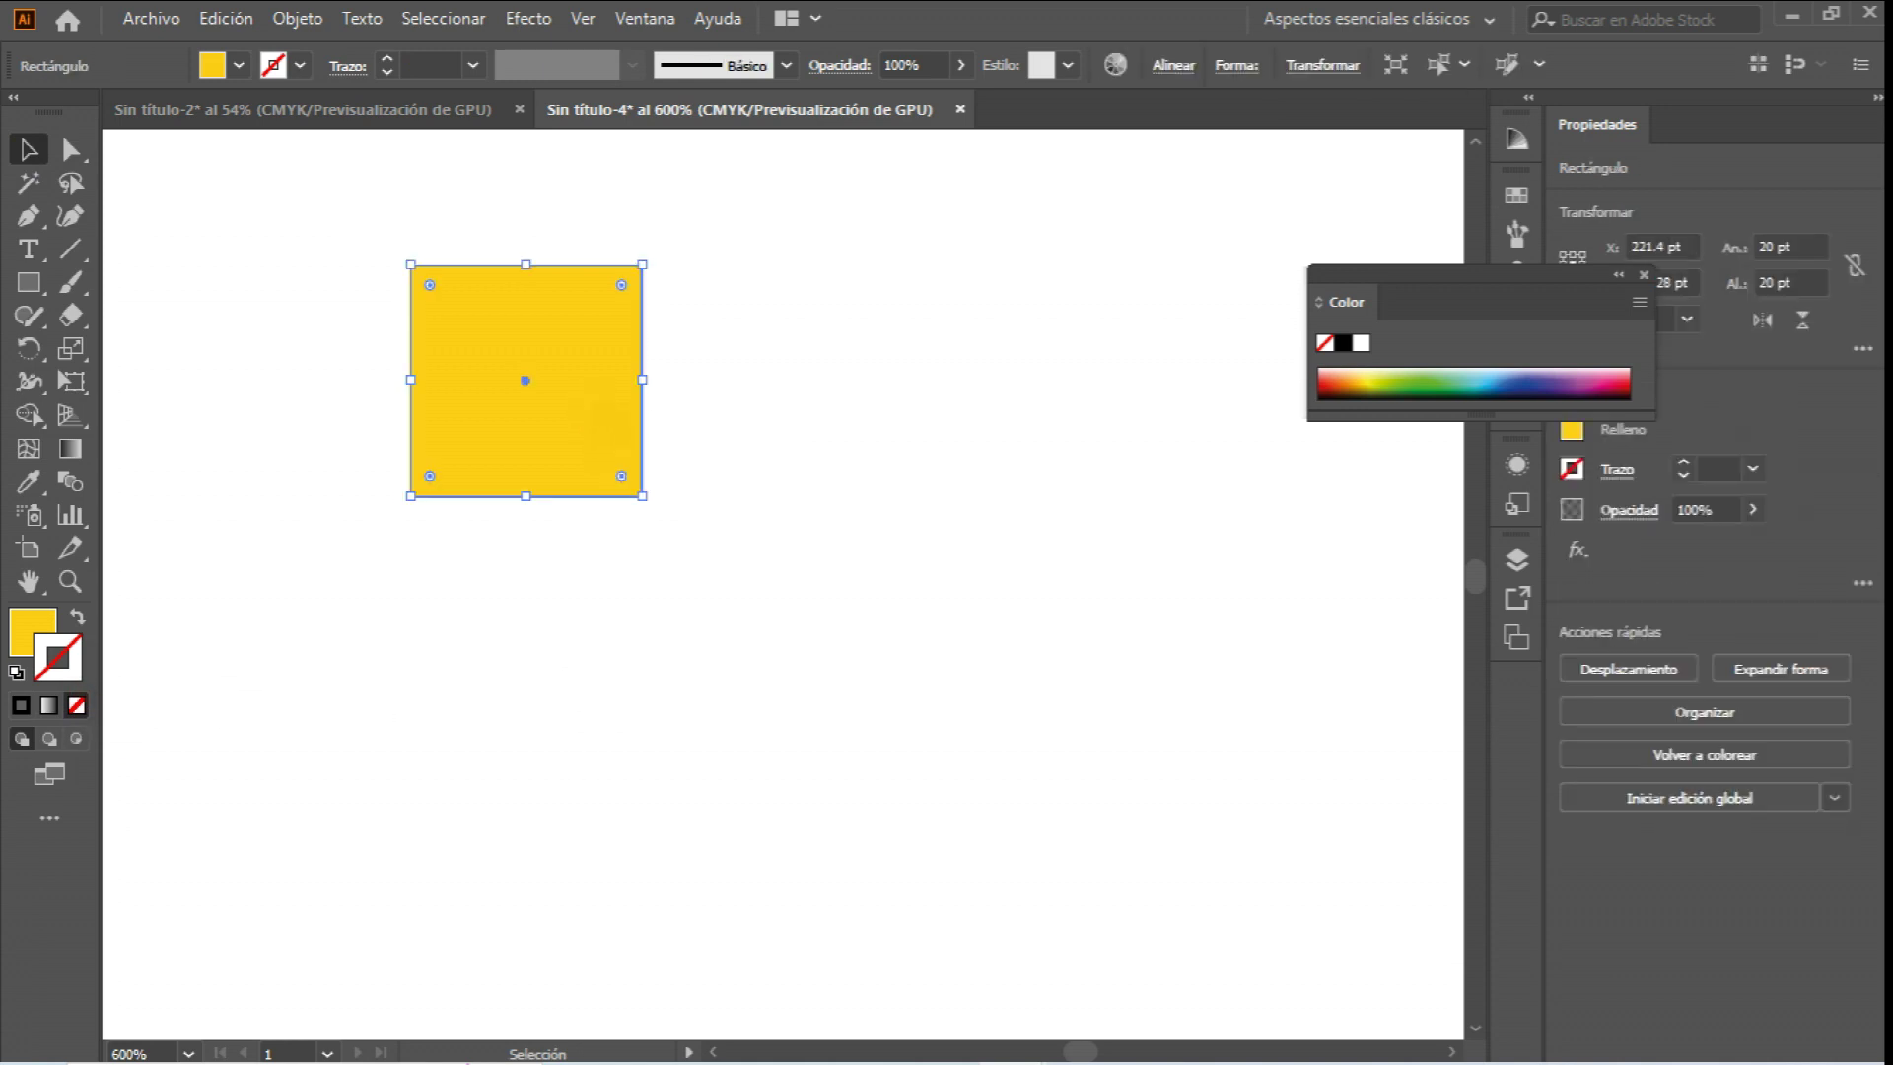
{"action": "key", "text": "ctrl+c"}
{"action": "key", "text": "ctrl+v"}
{"action": "left_click", "coordinate": [765, 536]}
{"action": "key", "text": "Delete"}
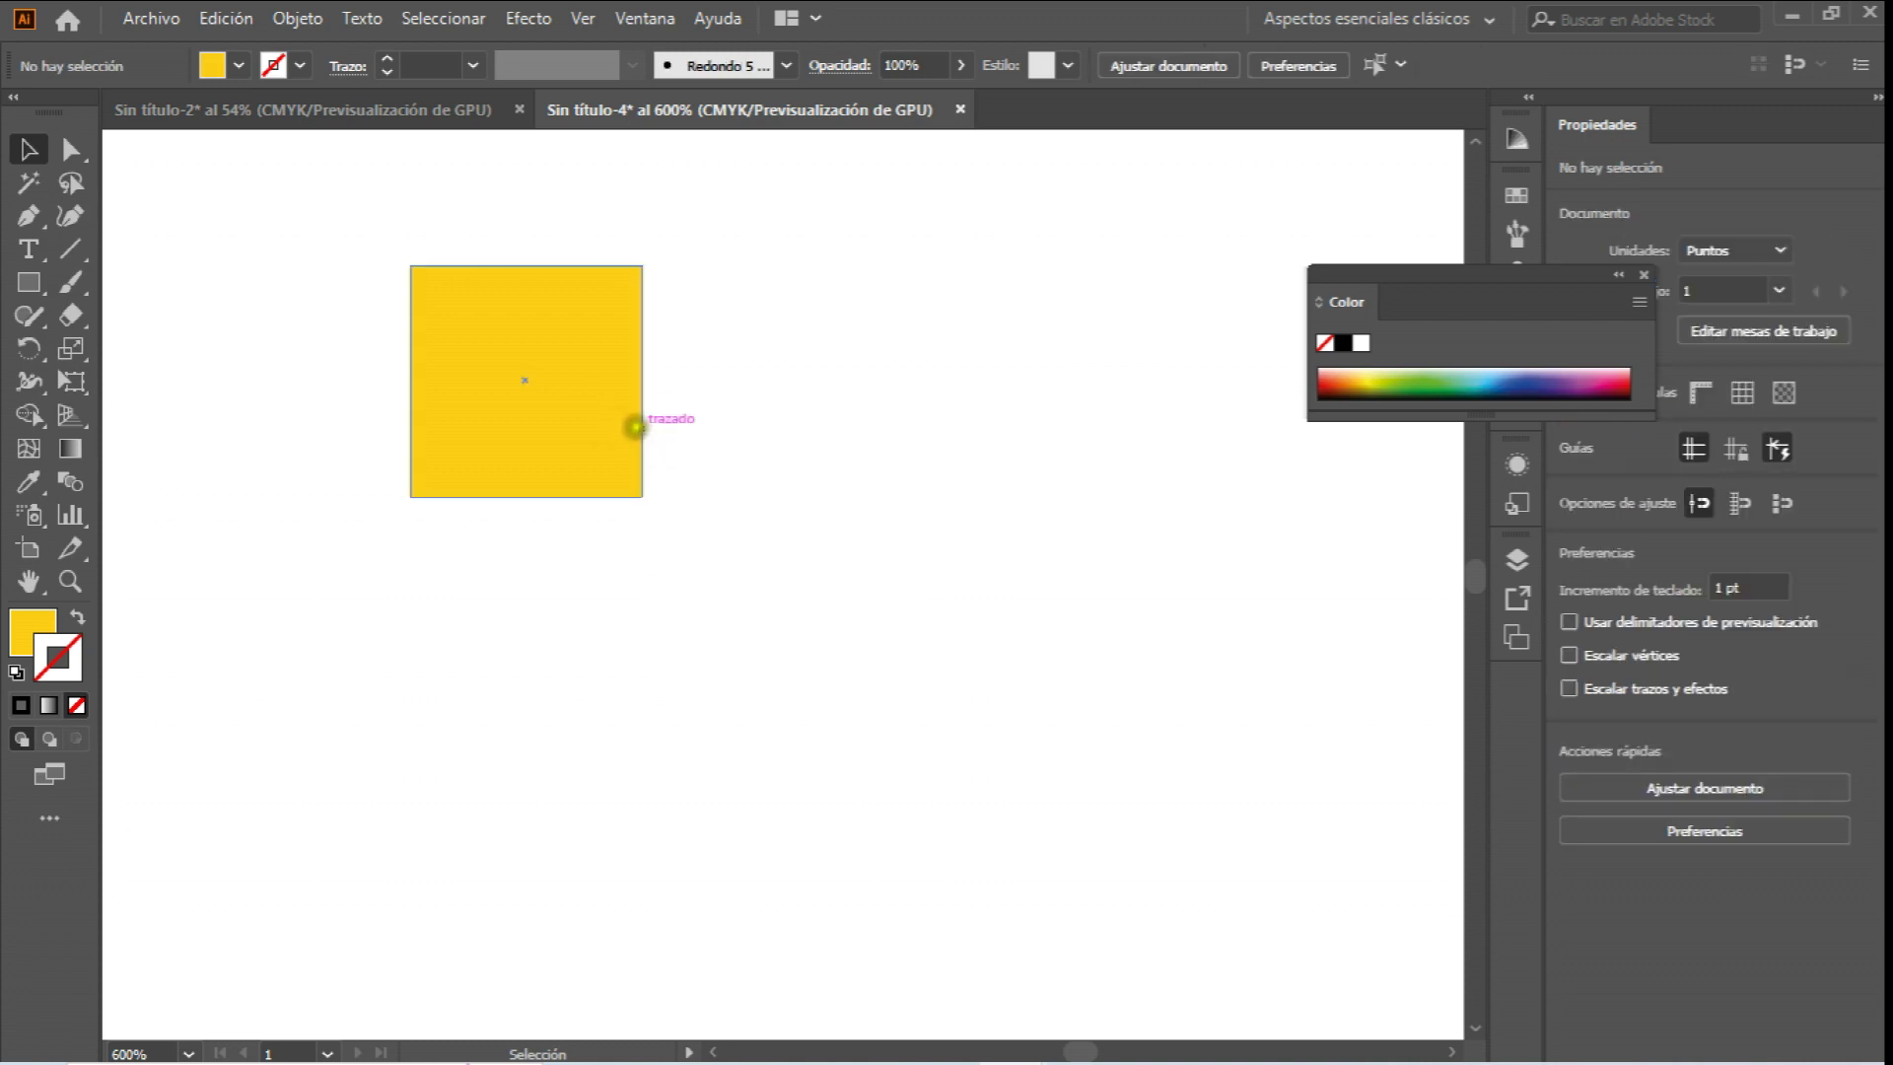
{"action": "left_click", "coordinate": [631, 422]}
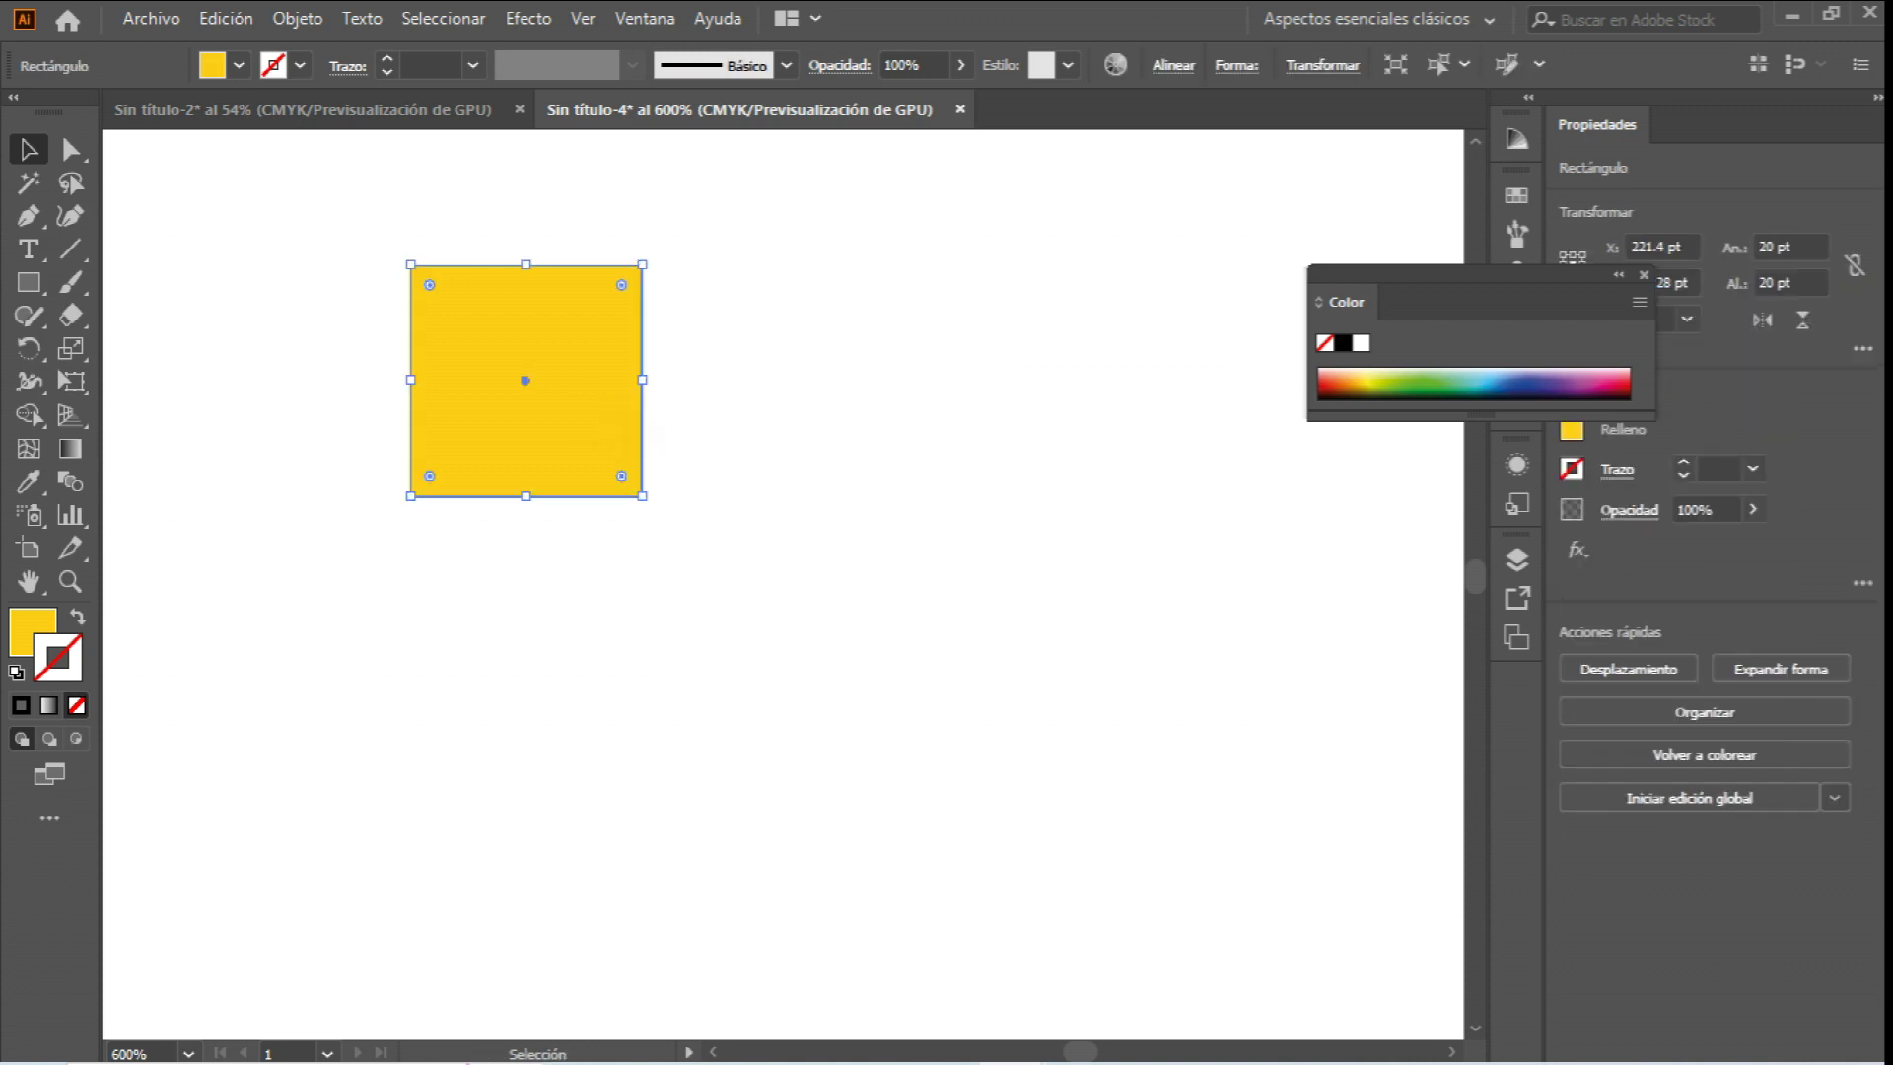
{"action": "key", "text": "a"}
{"action": "key", "text": "ctrl+v"}
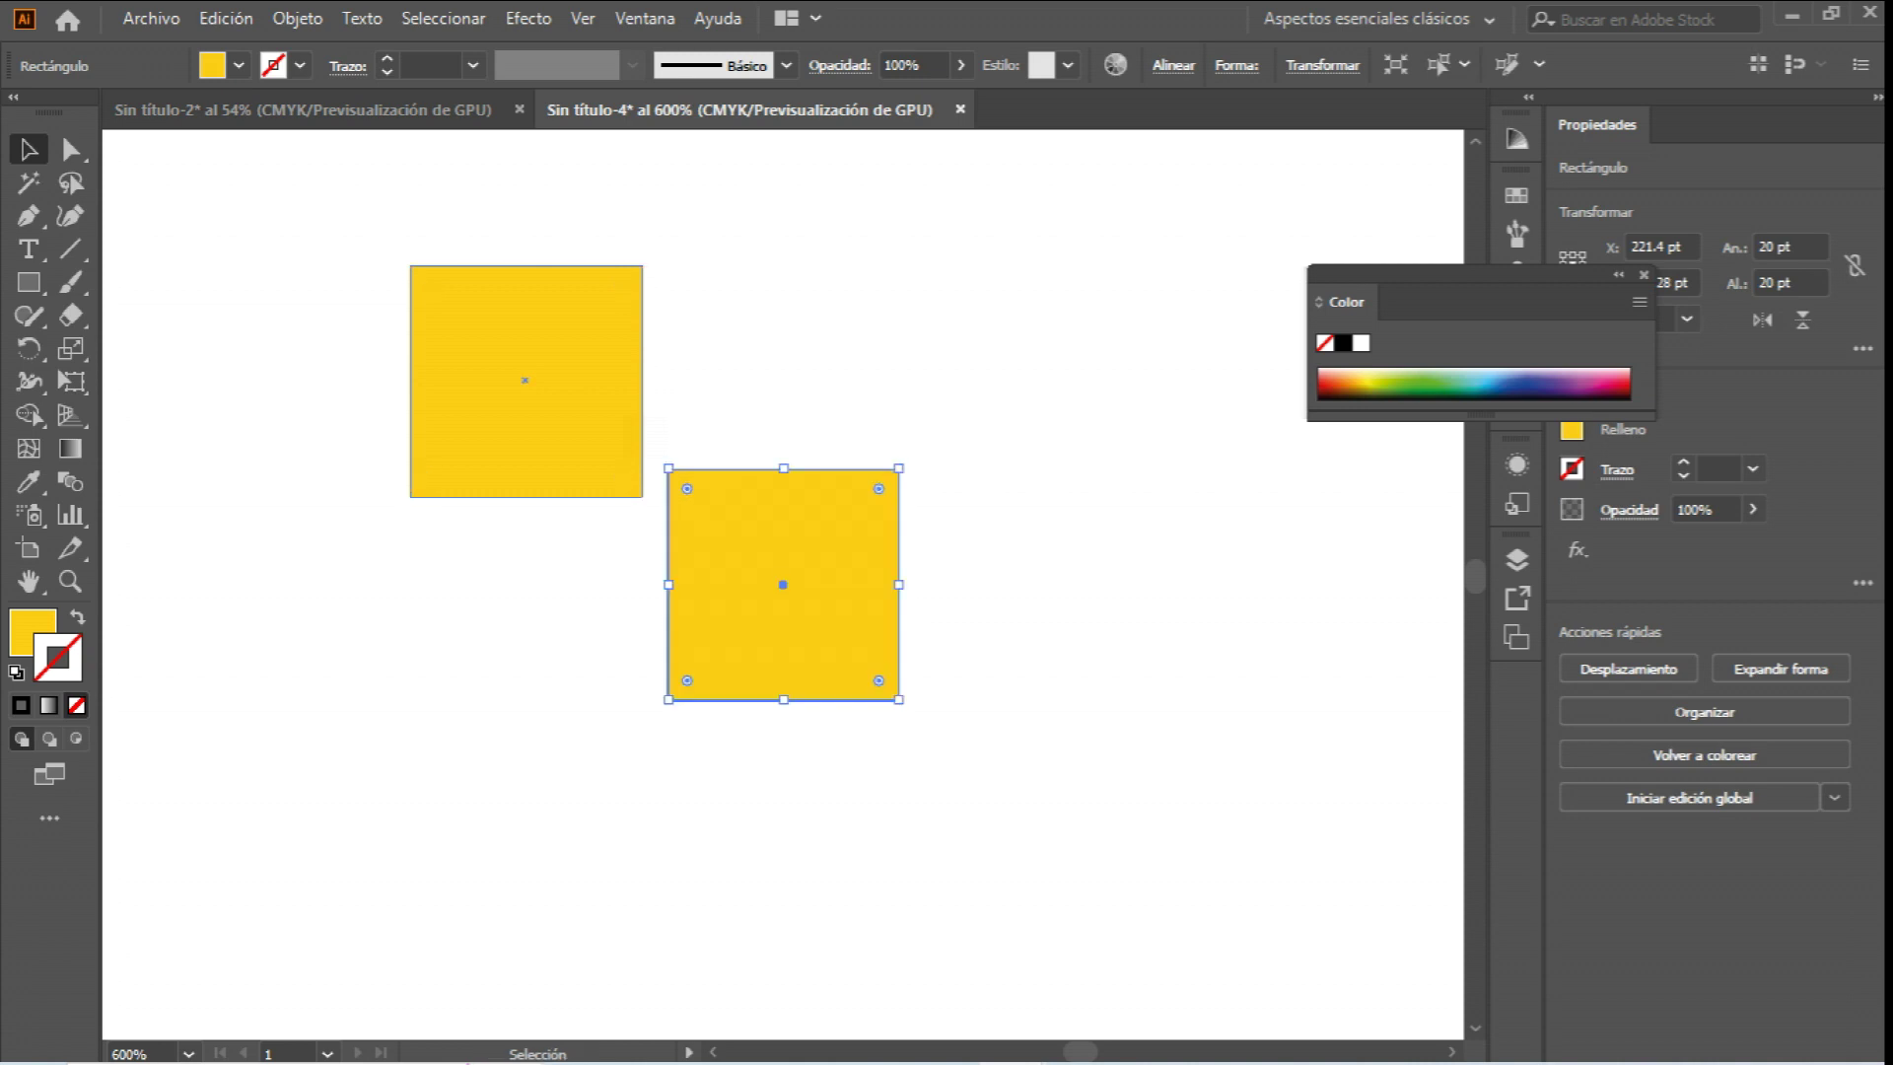
Place the duplicate square level with the first one on its right side, leaving a 2 pt gap between them.
{"action": "left_click_drag", "start_coordinate": [700, 534], "coordinate": [678, 335]}
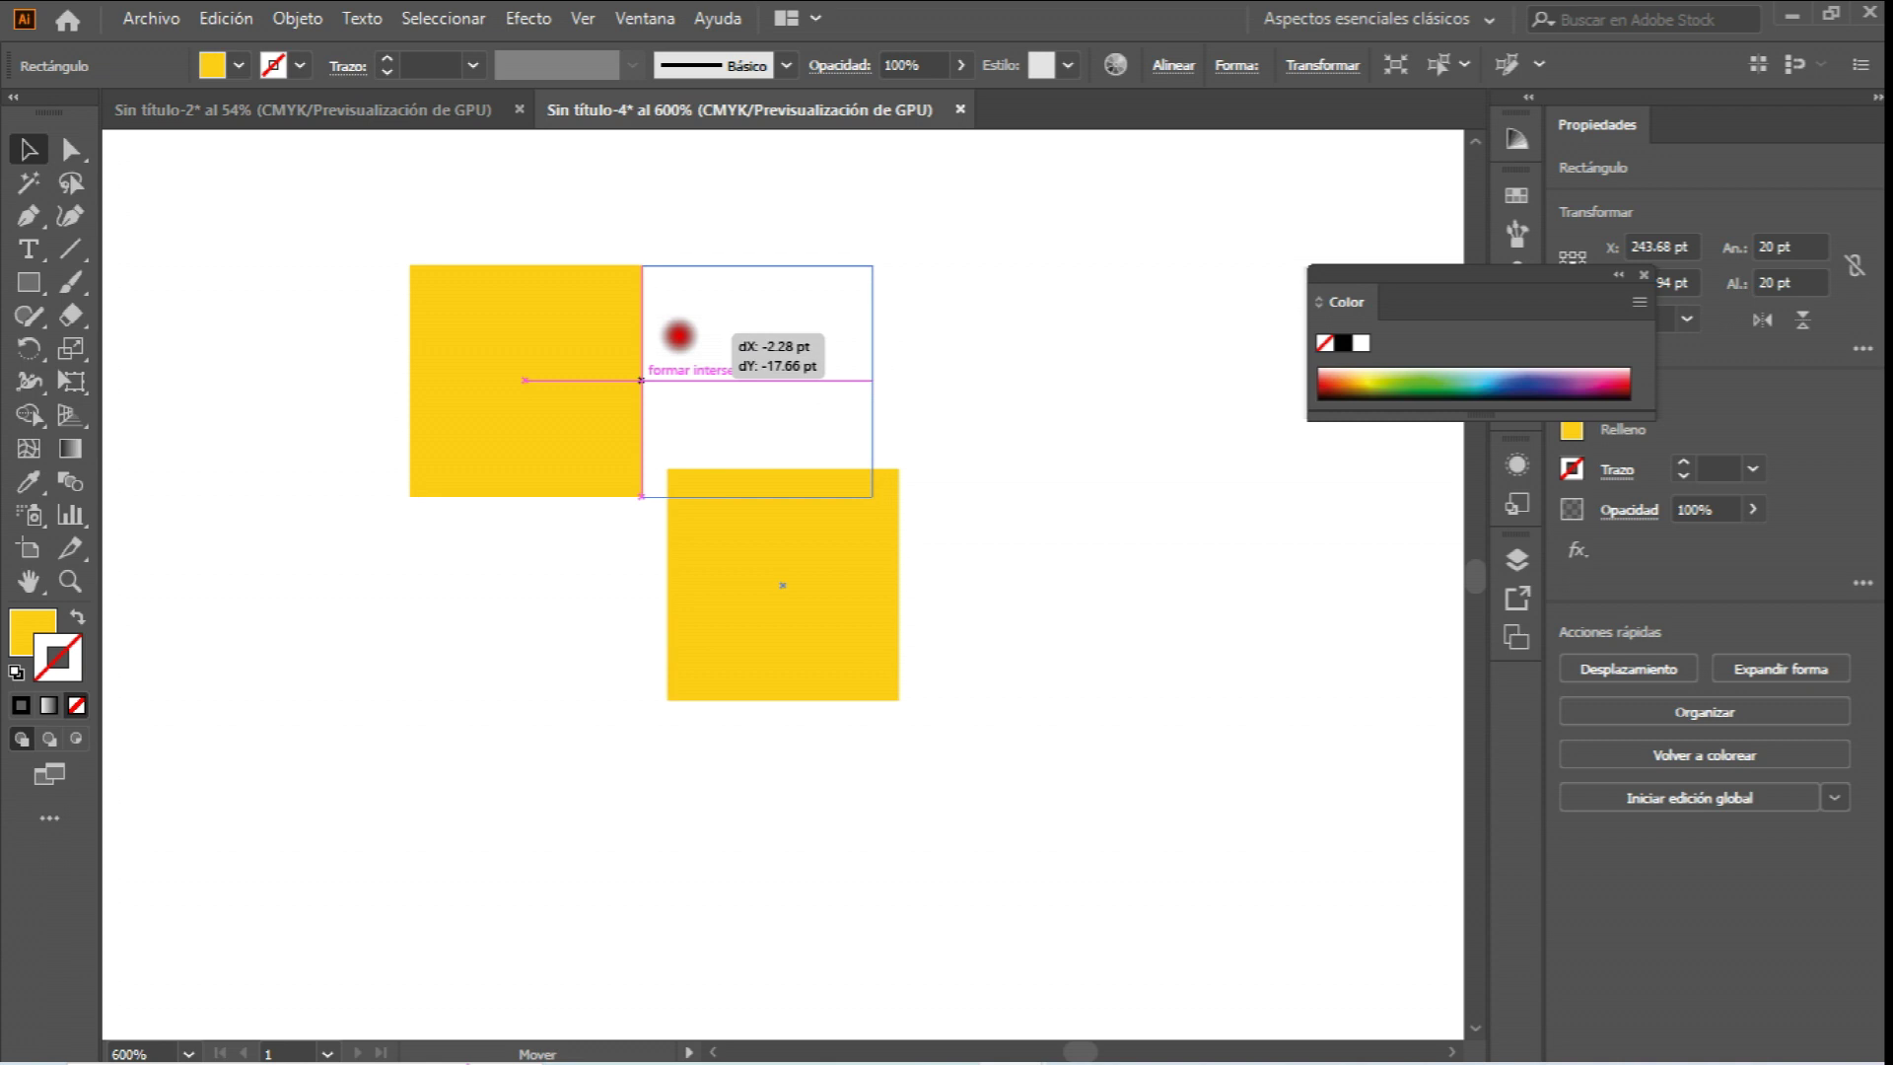
{"action": "left_click_drag", "start_coordinate": [678, 335], "coordinate": [678, 335]}
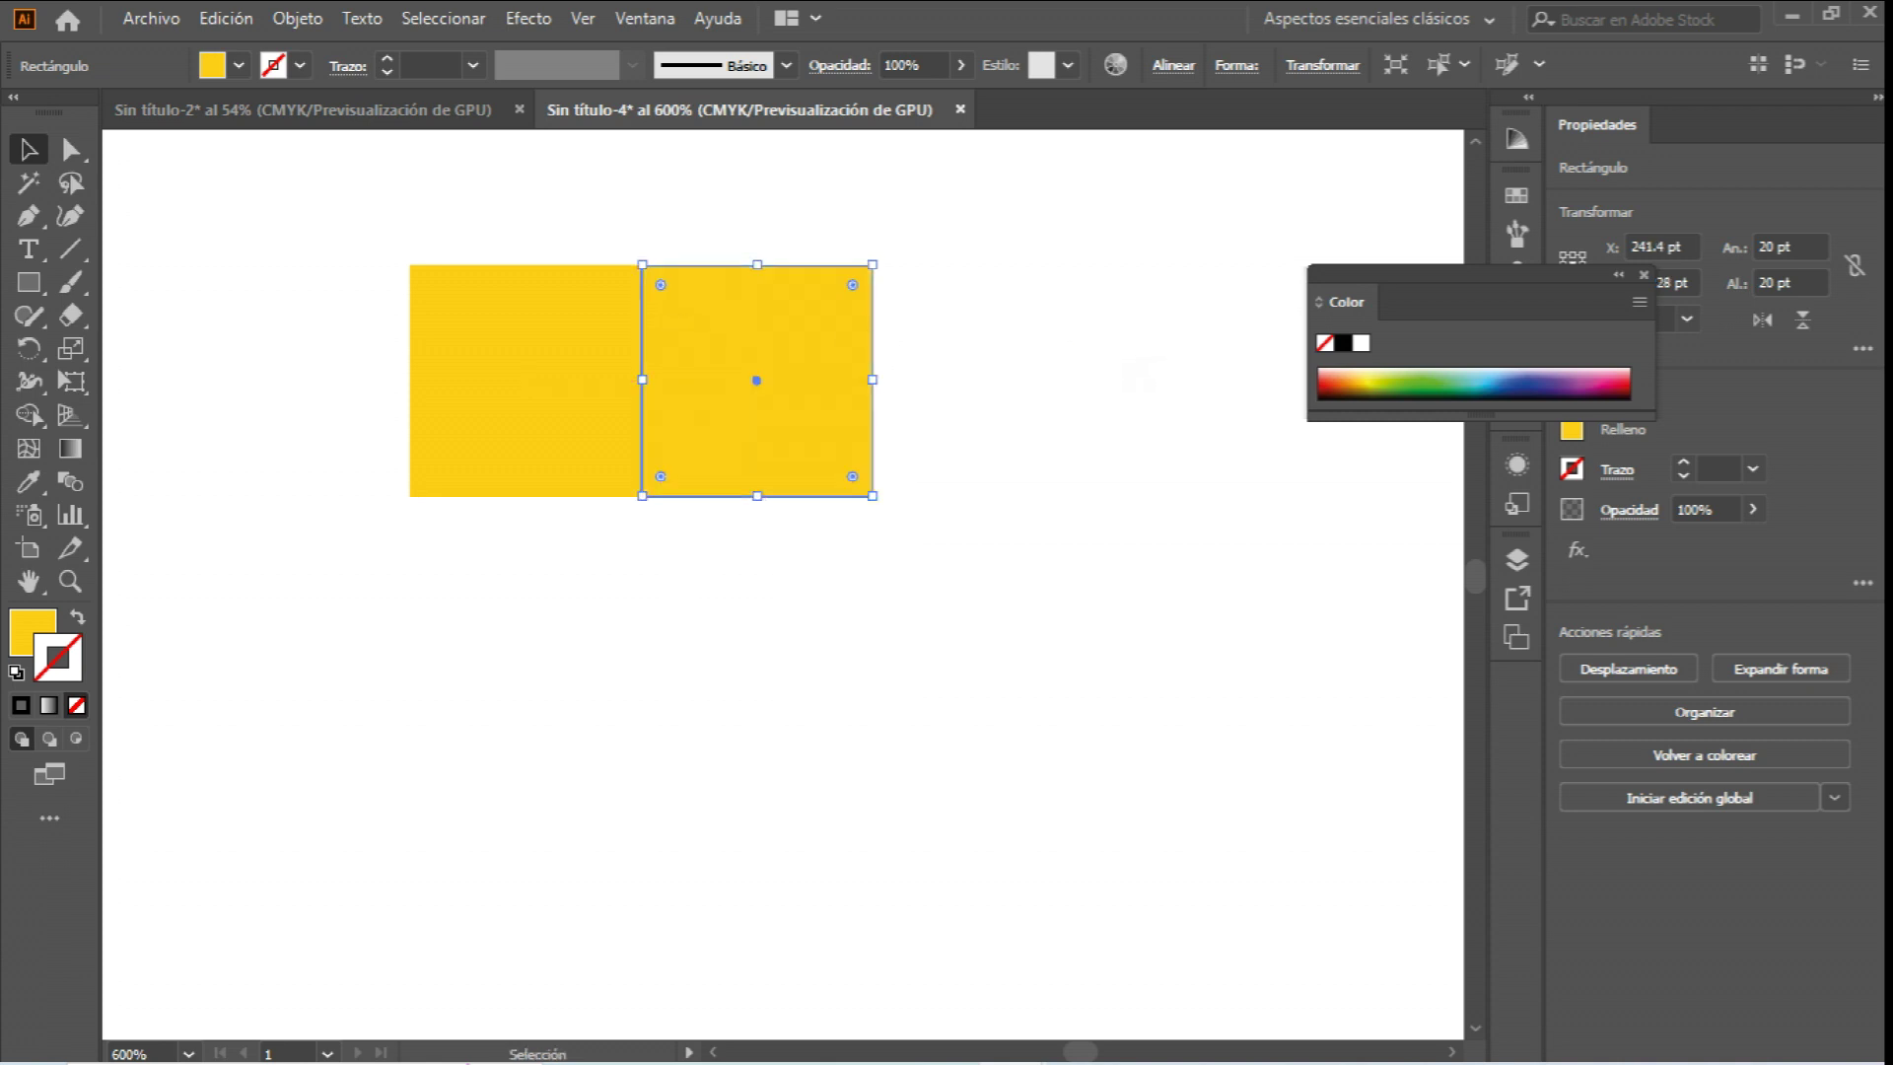
{"action": "key", "text": "Right"}
{"action": "key", "text": "Left"}
{"action": "key", "text": "Right"}
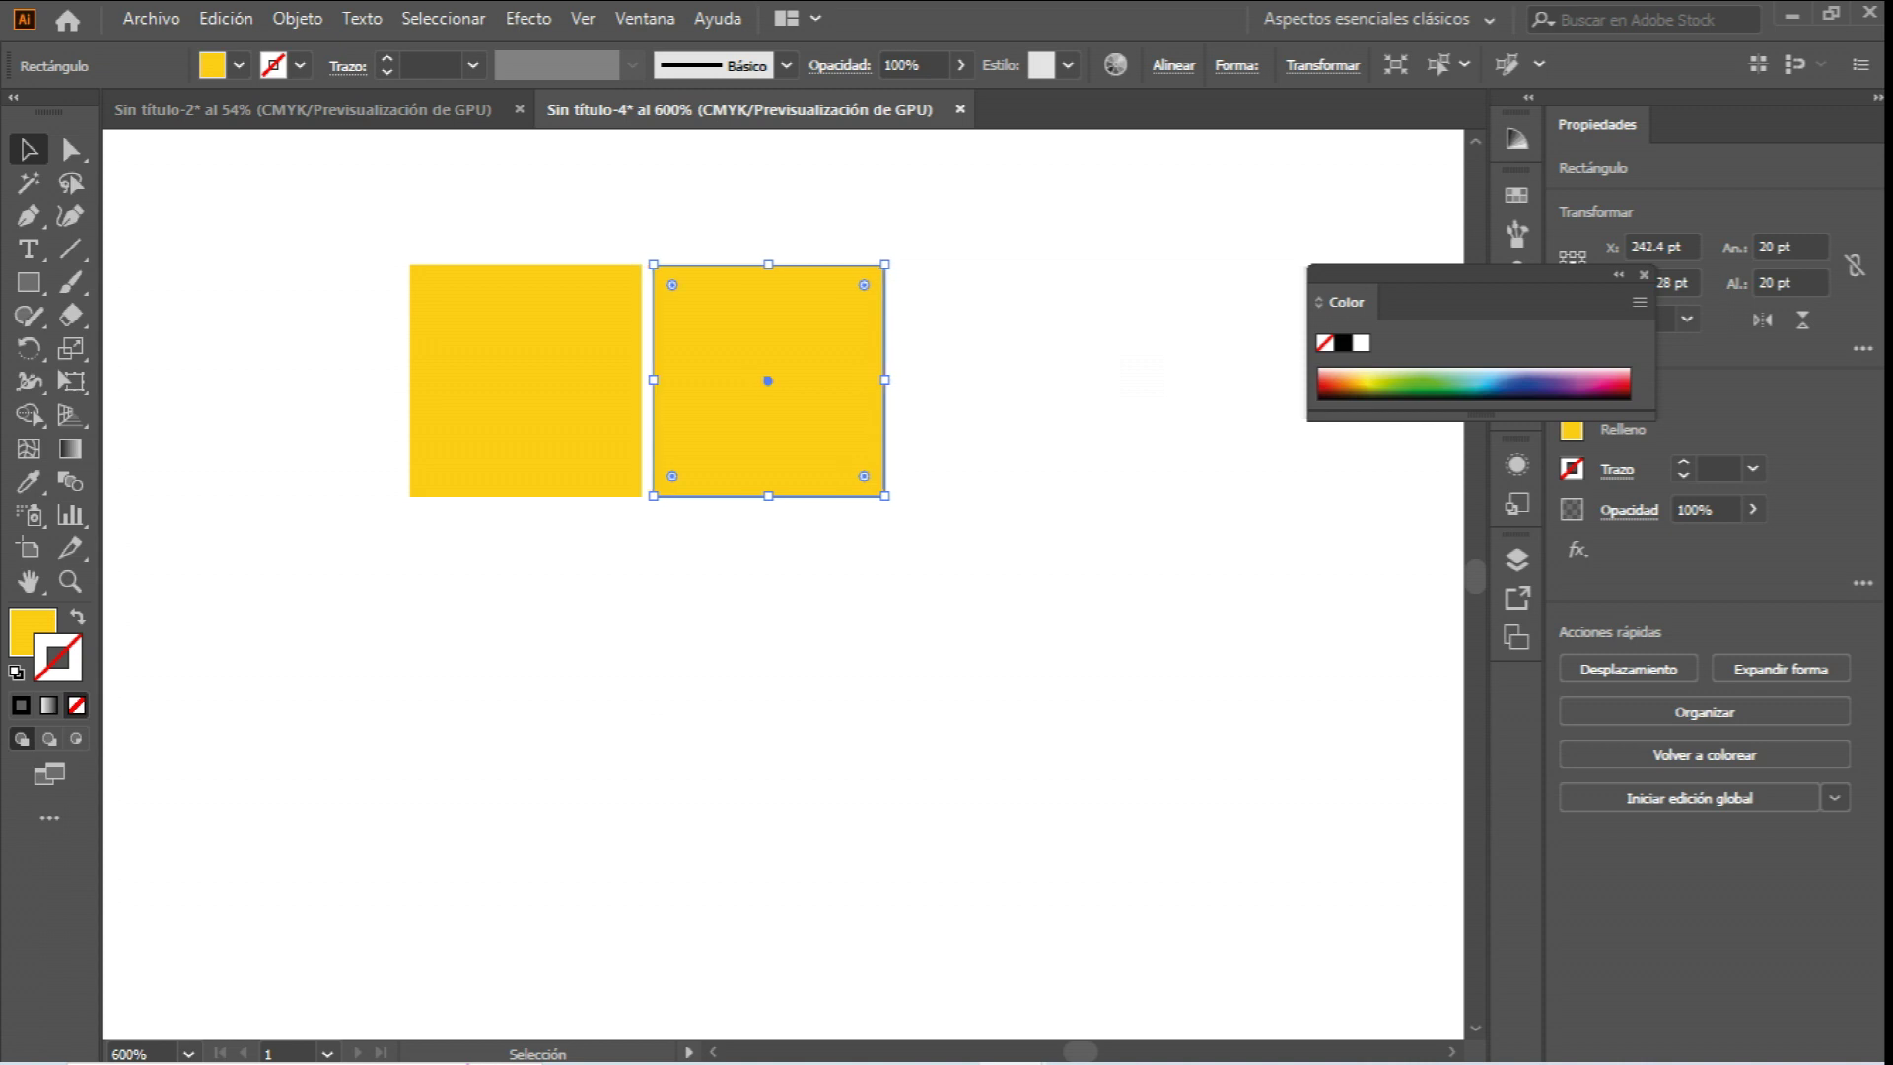
{"action": "key", "text": "Right"}
{"action": "key", "text": "Right"}
{"action": "key", "text": "Right"}
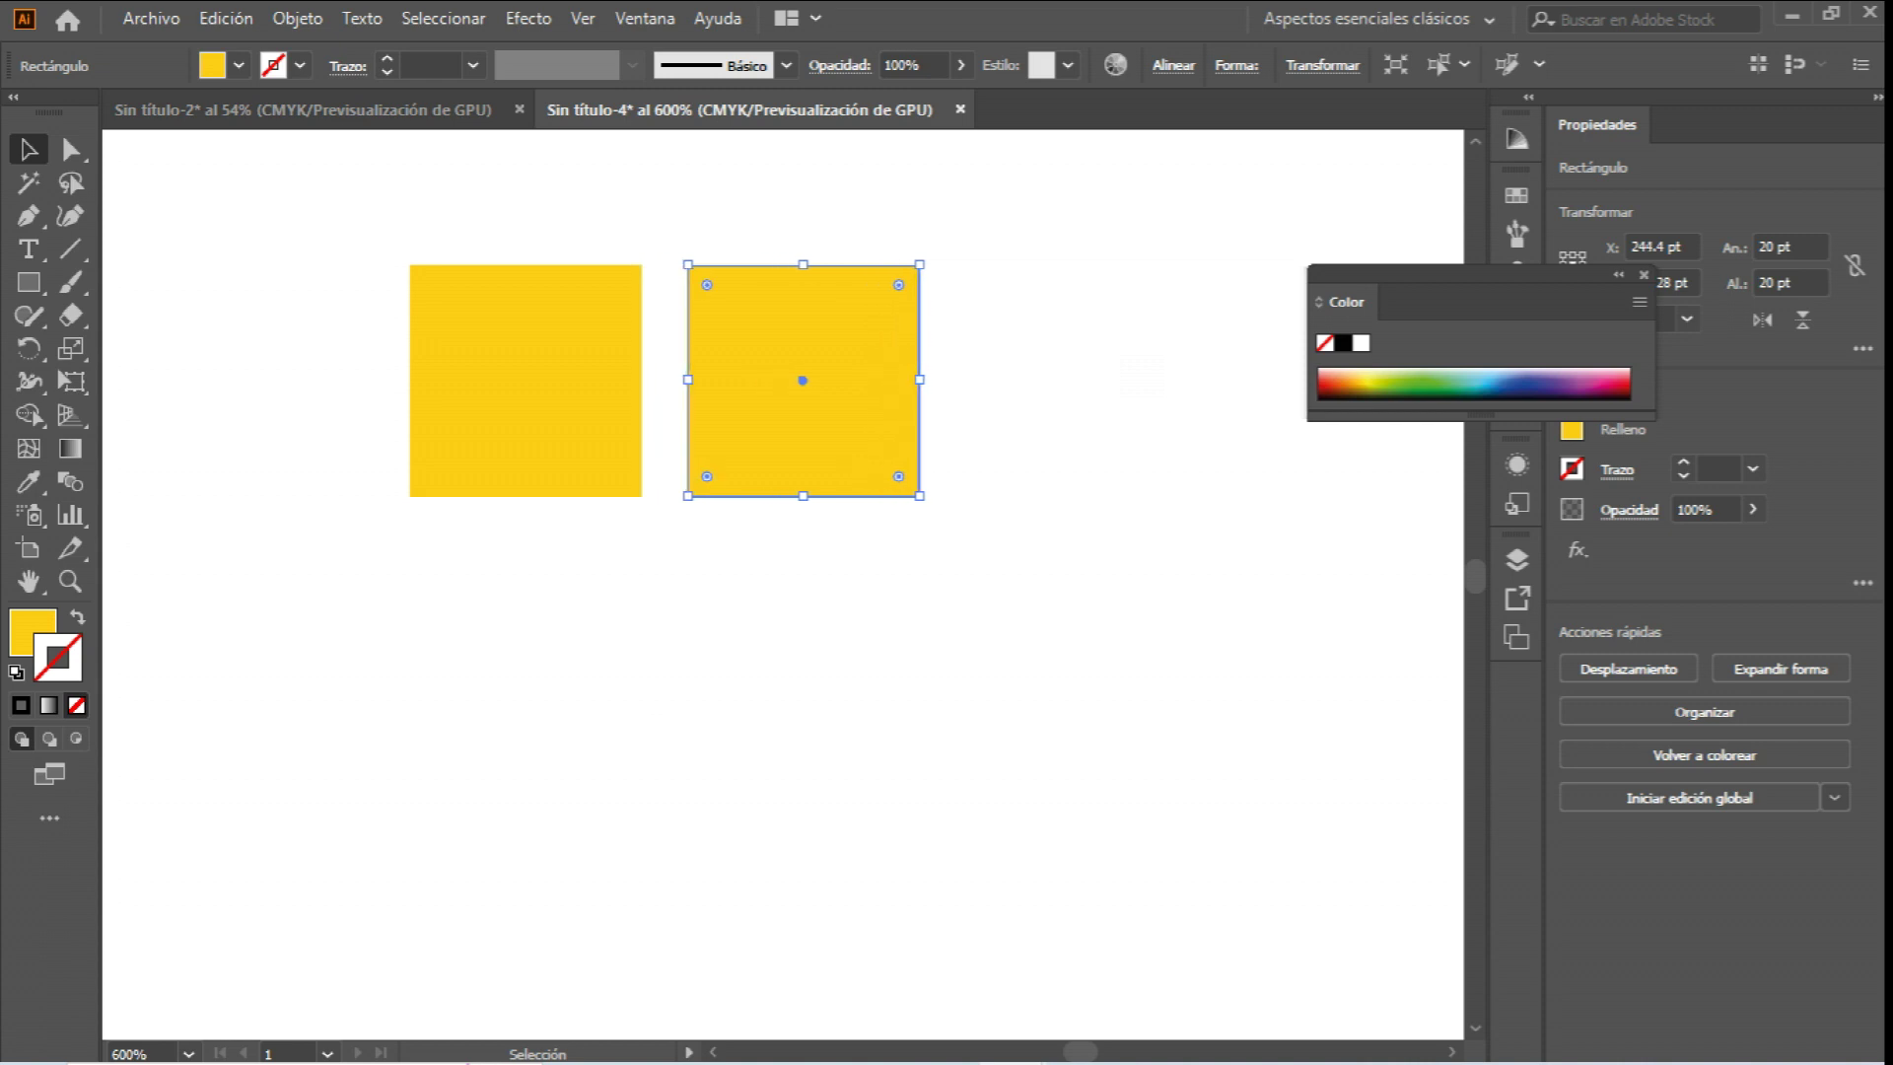
{"action": "key", "text": "Left"}
{"action": "key", "text": "Left"}
{"action": "key", "text": "Left"}
{"action": "key", "text": "Left"}
{"action": "key", "text": "Right"}
{"action": "key", "text": "Right"}
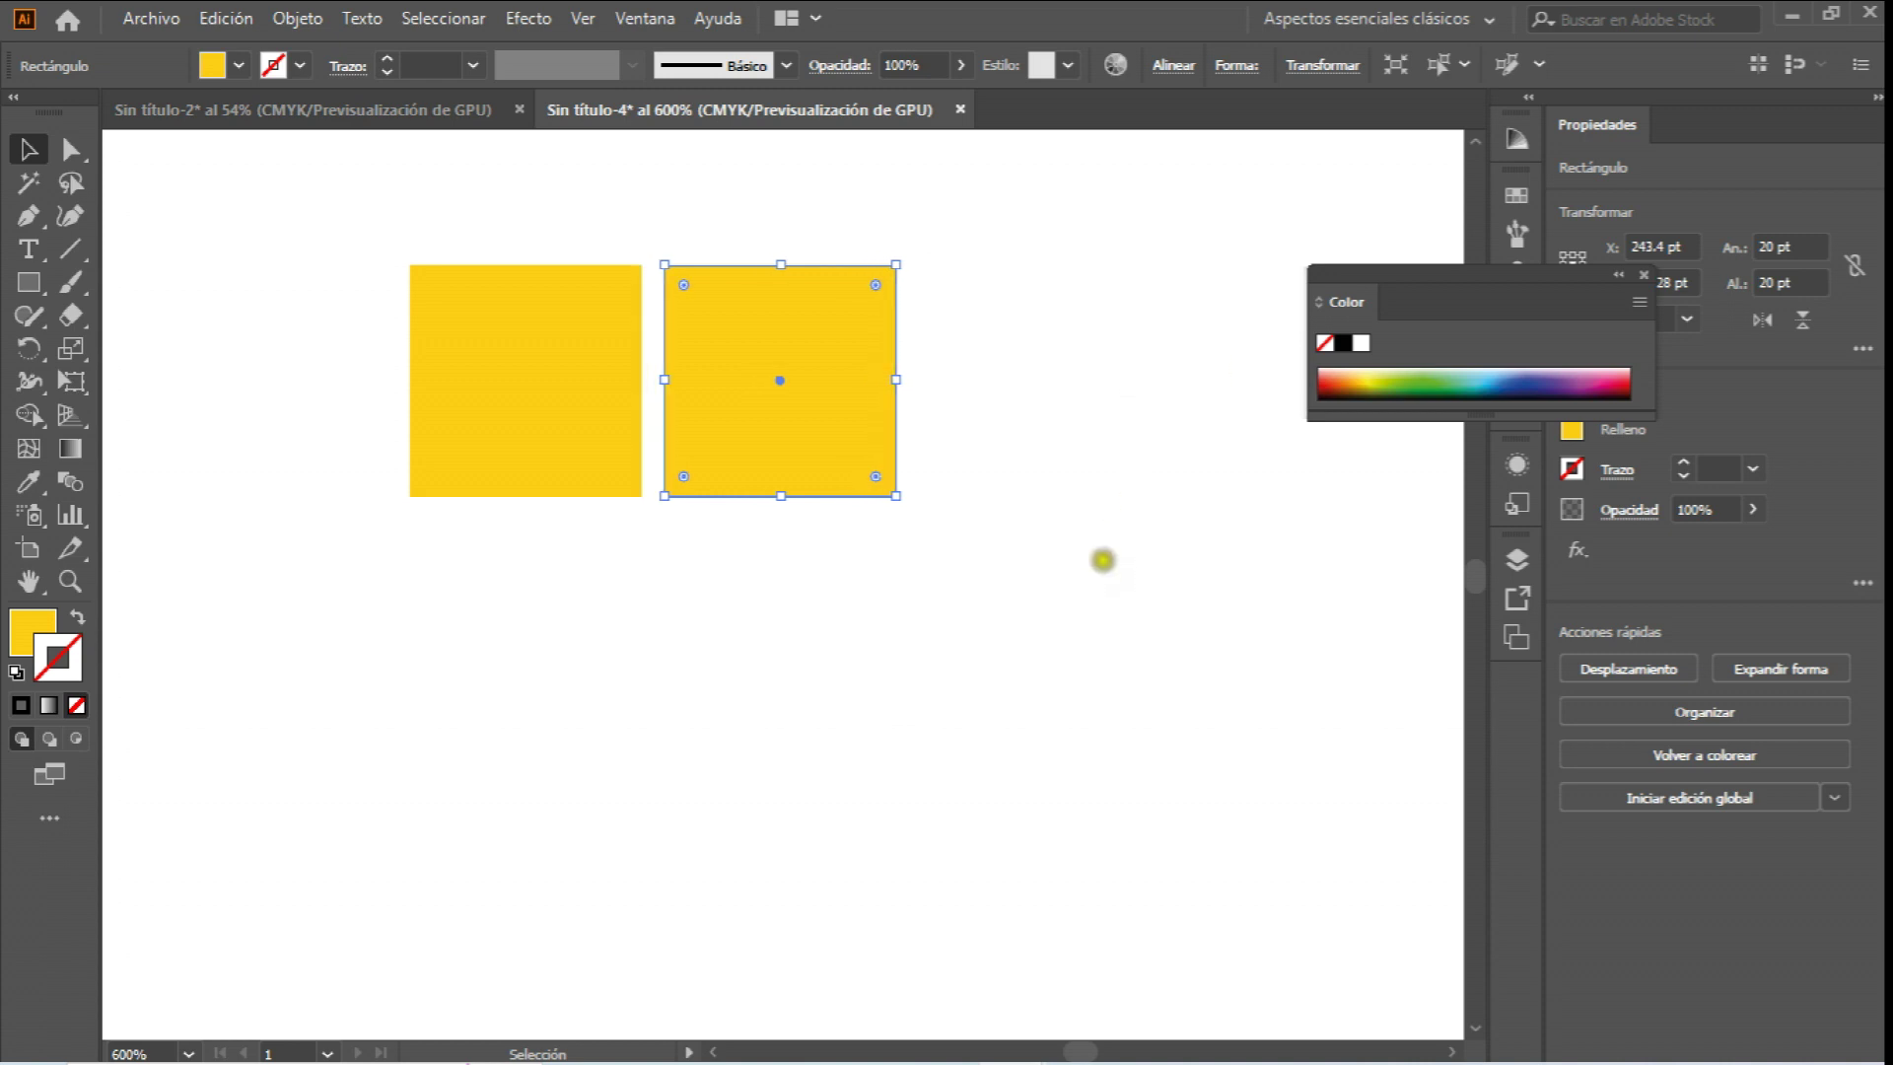
{"action": "left_click", "coordinate": [1102, 560]}
With the duplicate square selected, show the Color panel and dock it alongside Properties.
{"action": "left_click", "coordinate": [881, 401]}
{"action": "left_click", "coordinate": [1625, 317]}
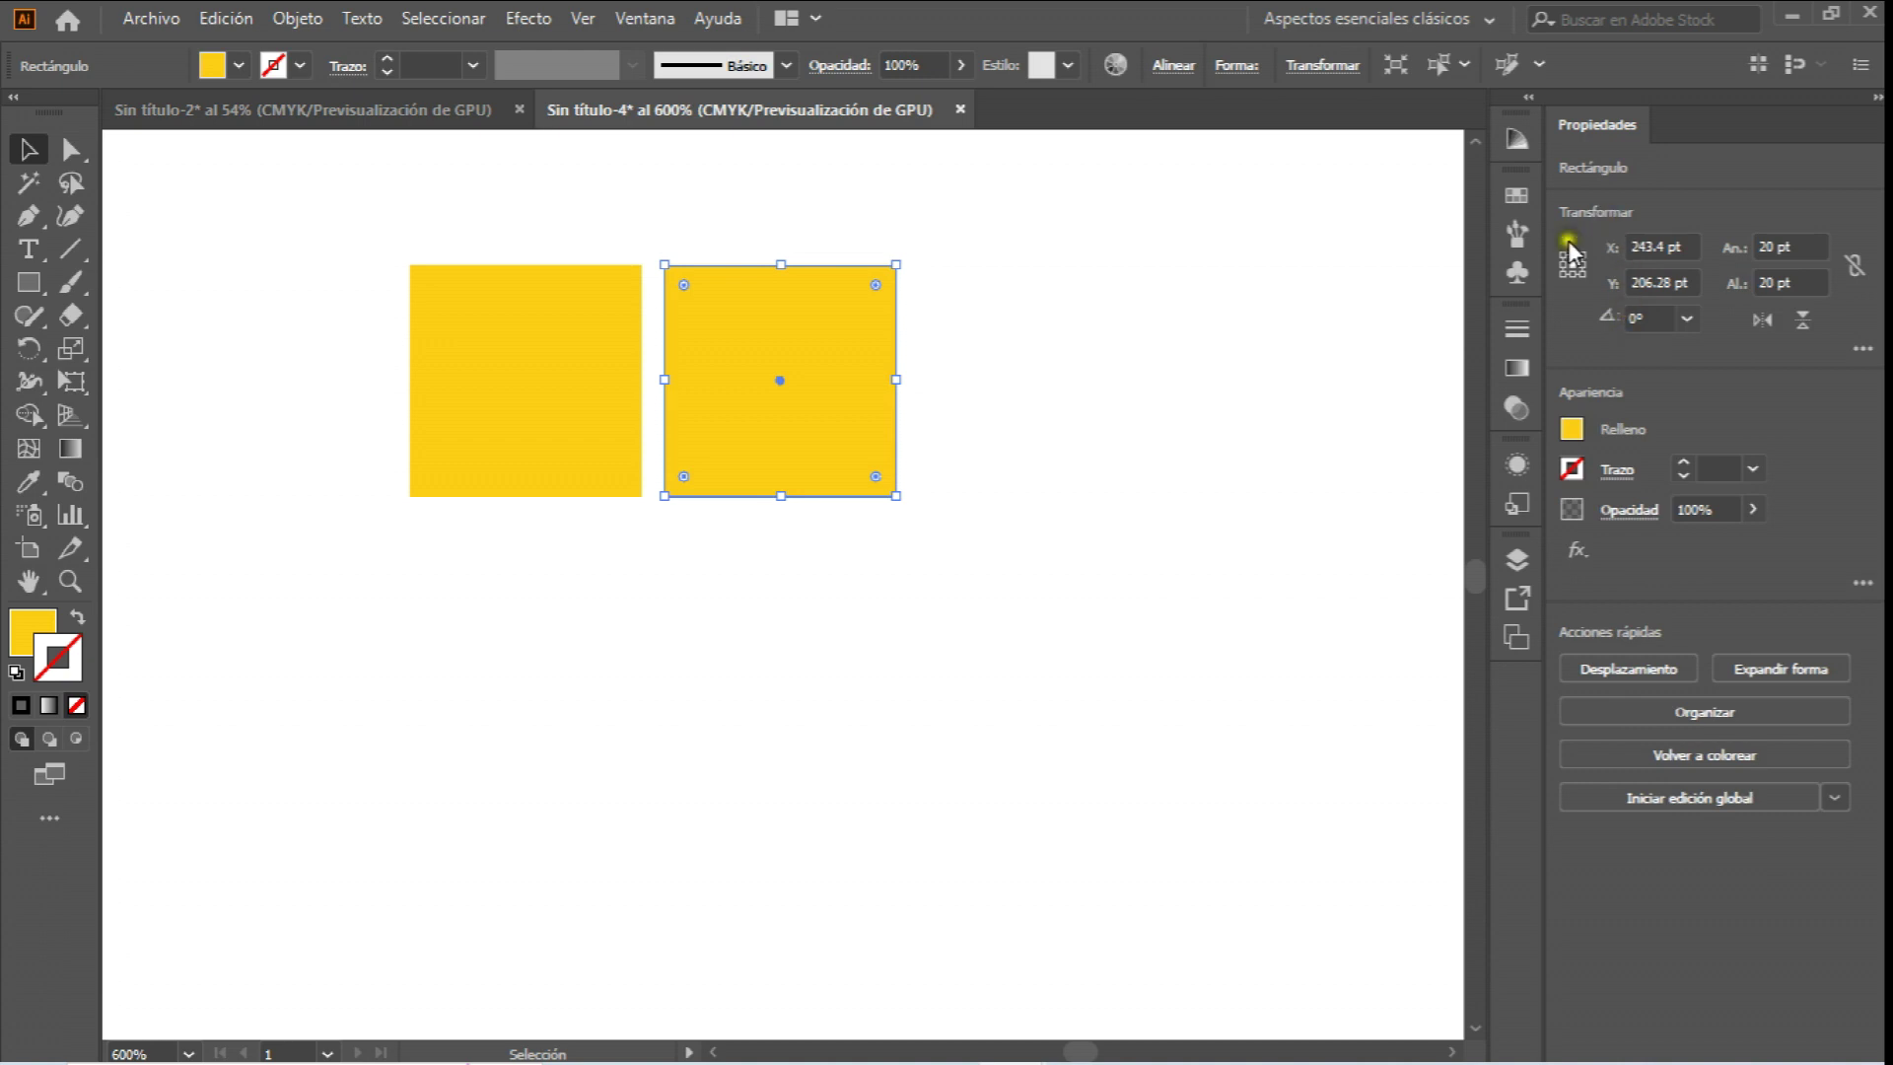
{"action": "left_click", "coordinate": [786, 20]}
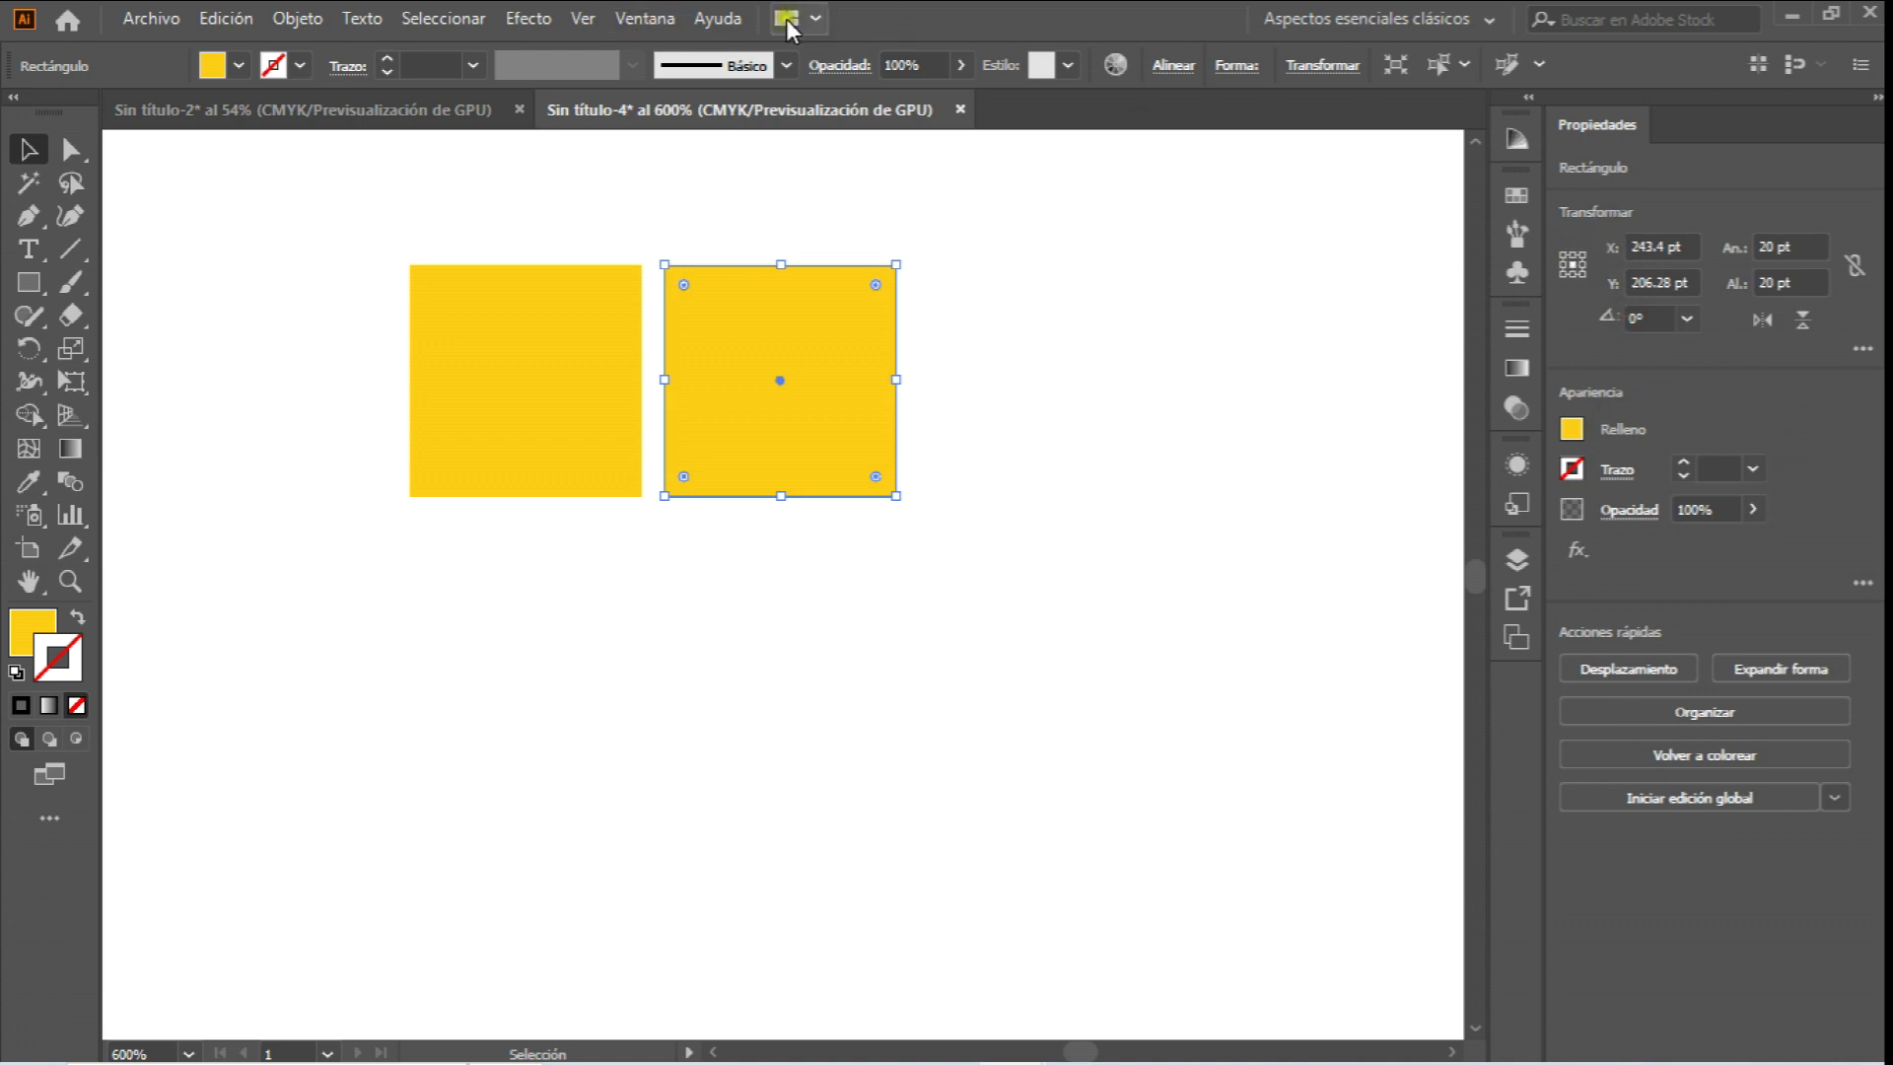
{"action": "left_click", "coordinate": [658, 17]}
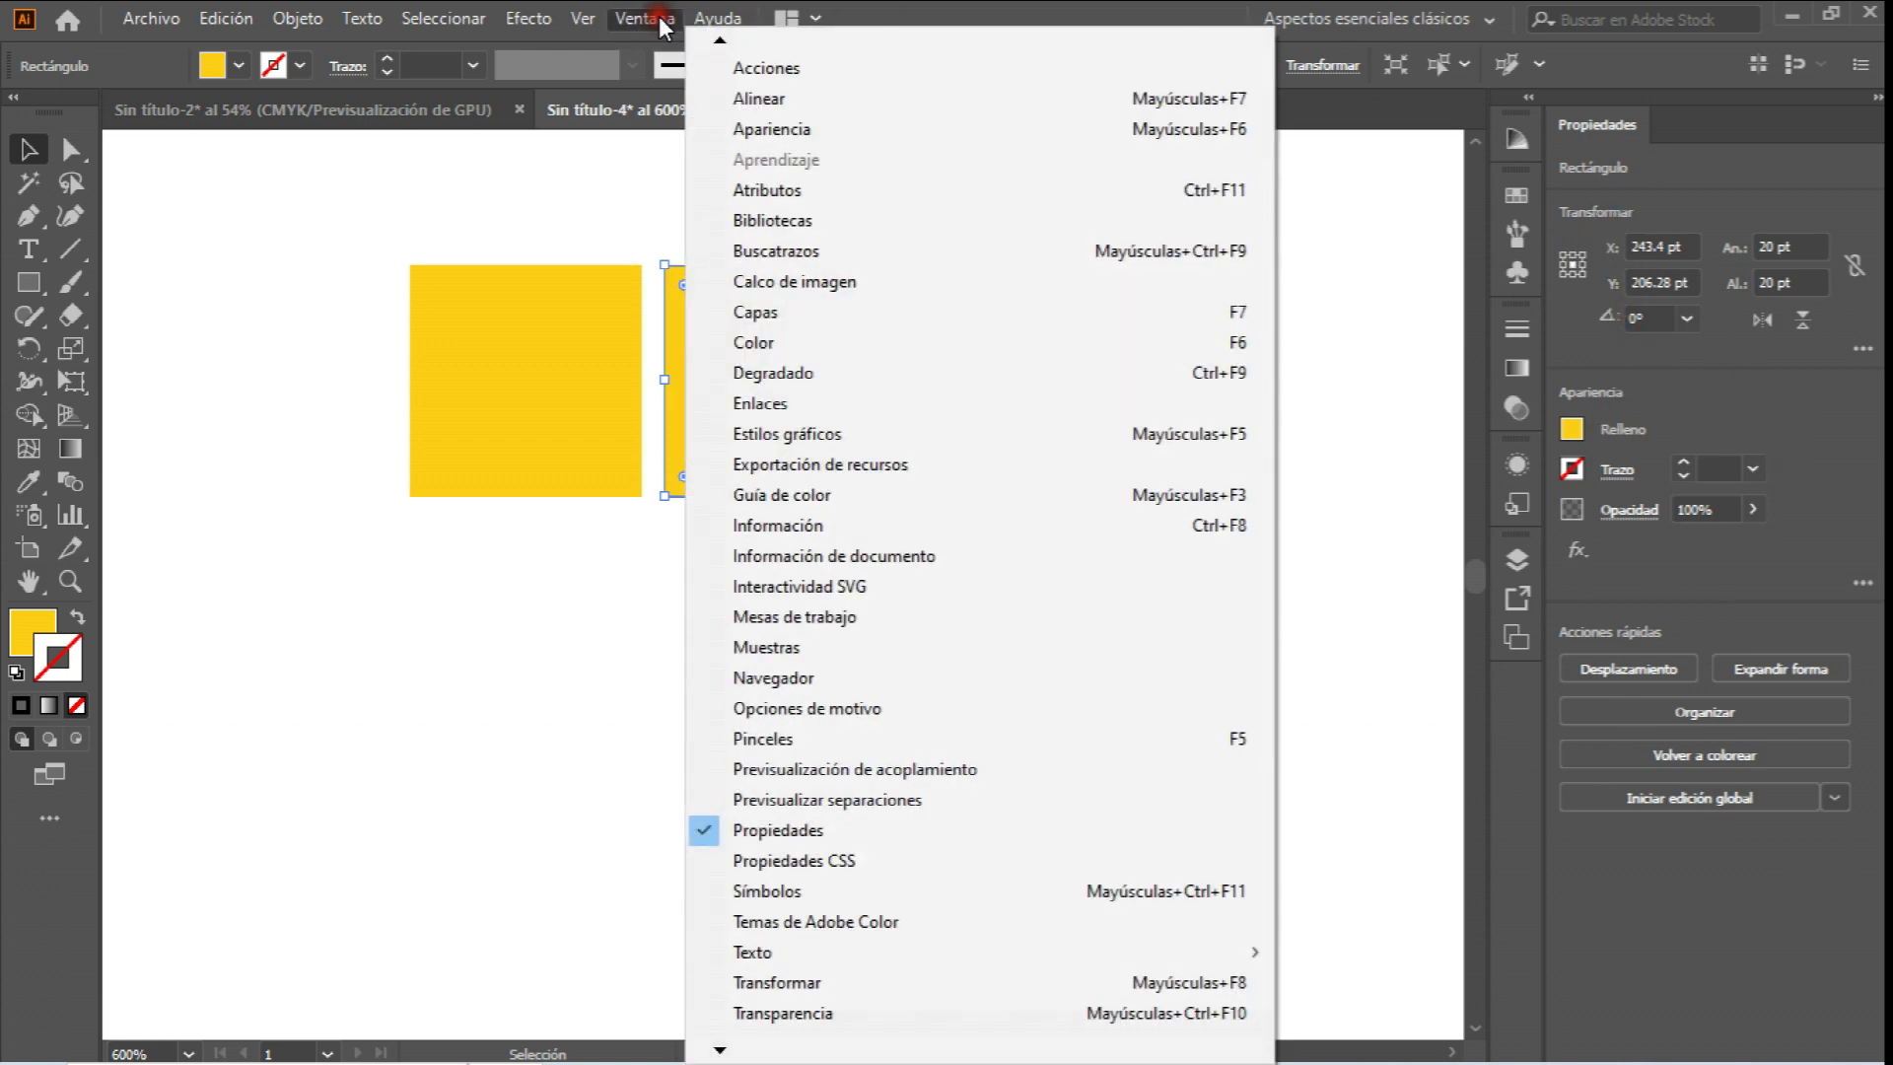
{"action": "left_click", "coordinate": [754, 344]}
{"action": "left_click", "coordinate": [1397, 299]}
{"action": "left_click_drag", "start_coordinate": [1453, 292], "coordinate": [1778, 127]}
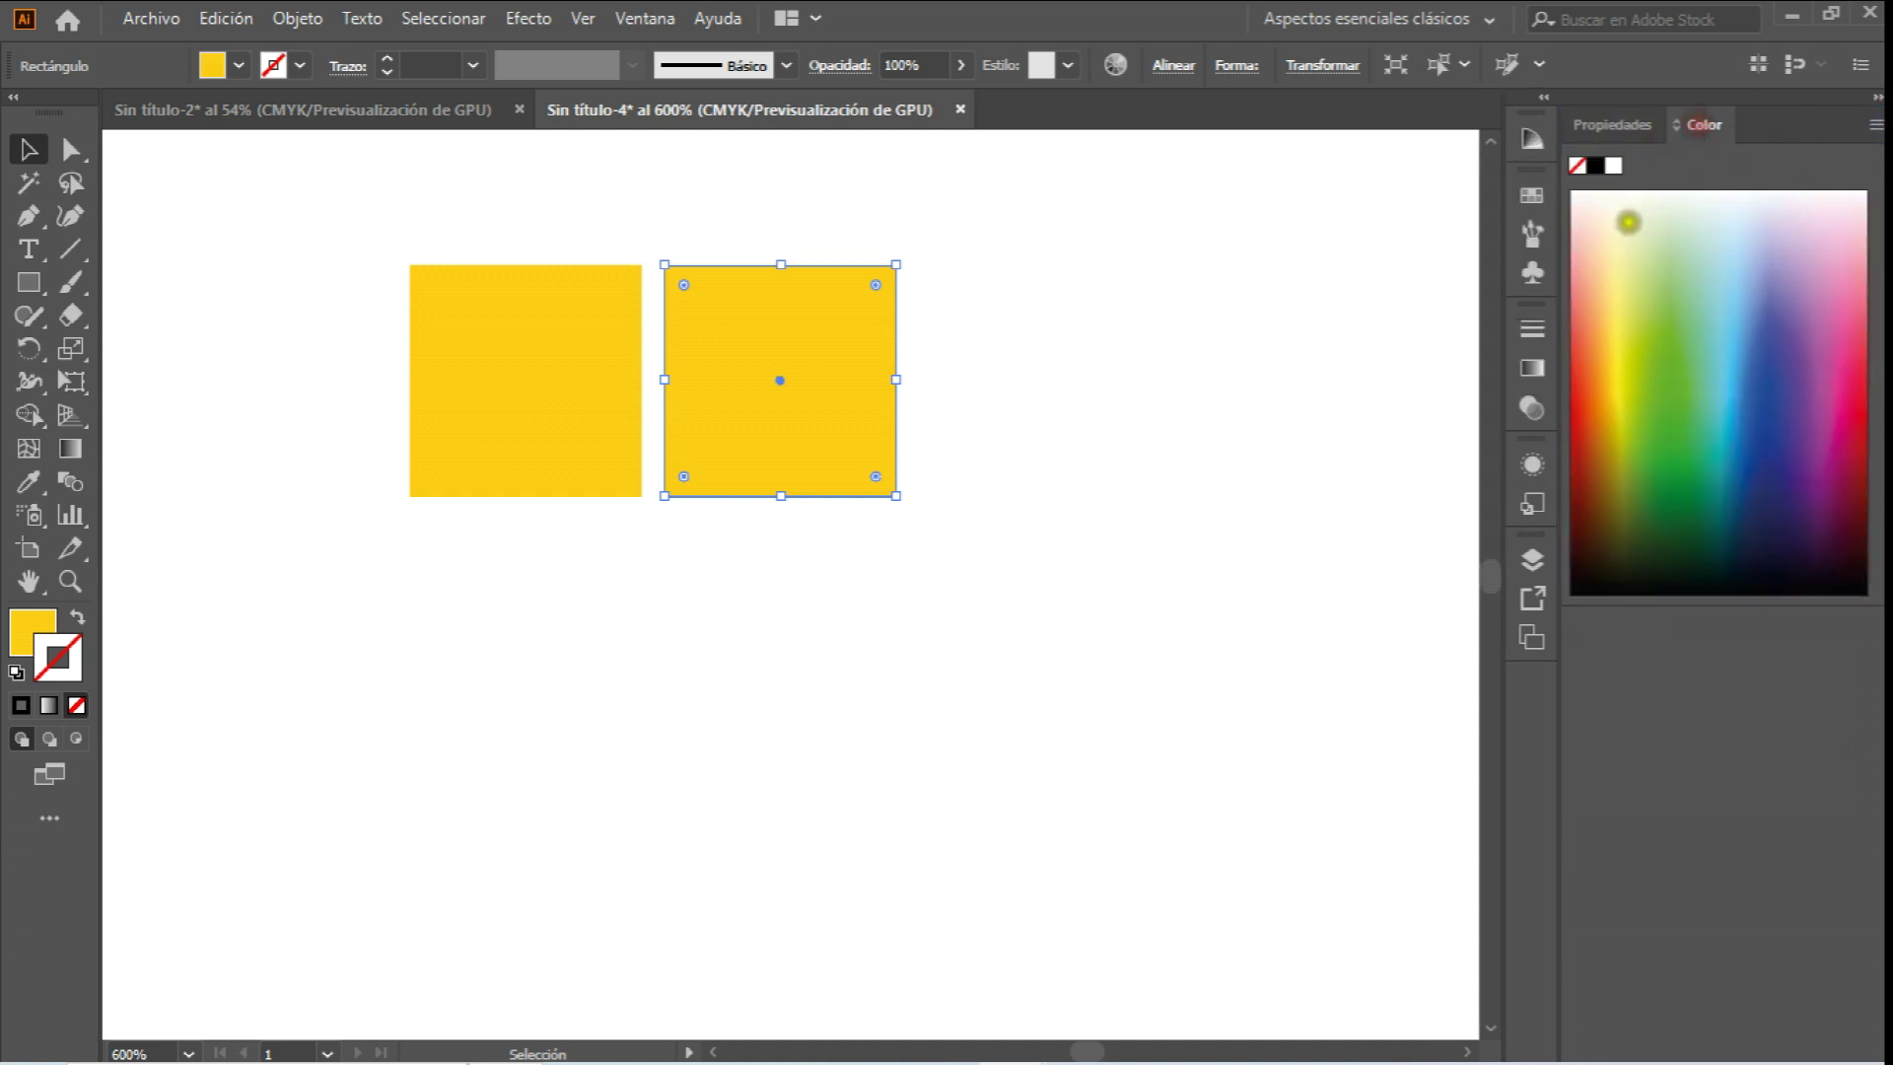
{"action": "left_click", "coordinate": [1677, 363]}
{"action": "left_click", "coordinate": [1536, 140]}
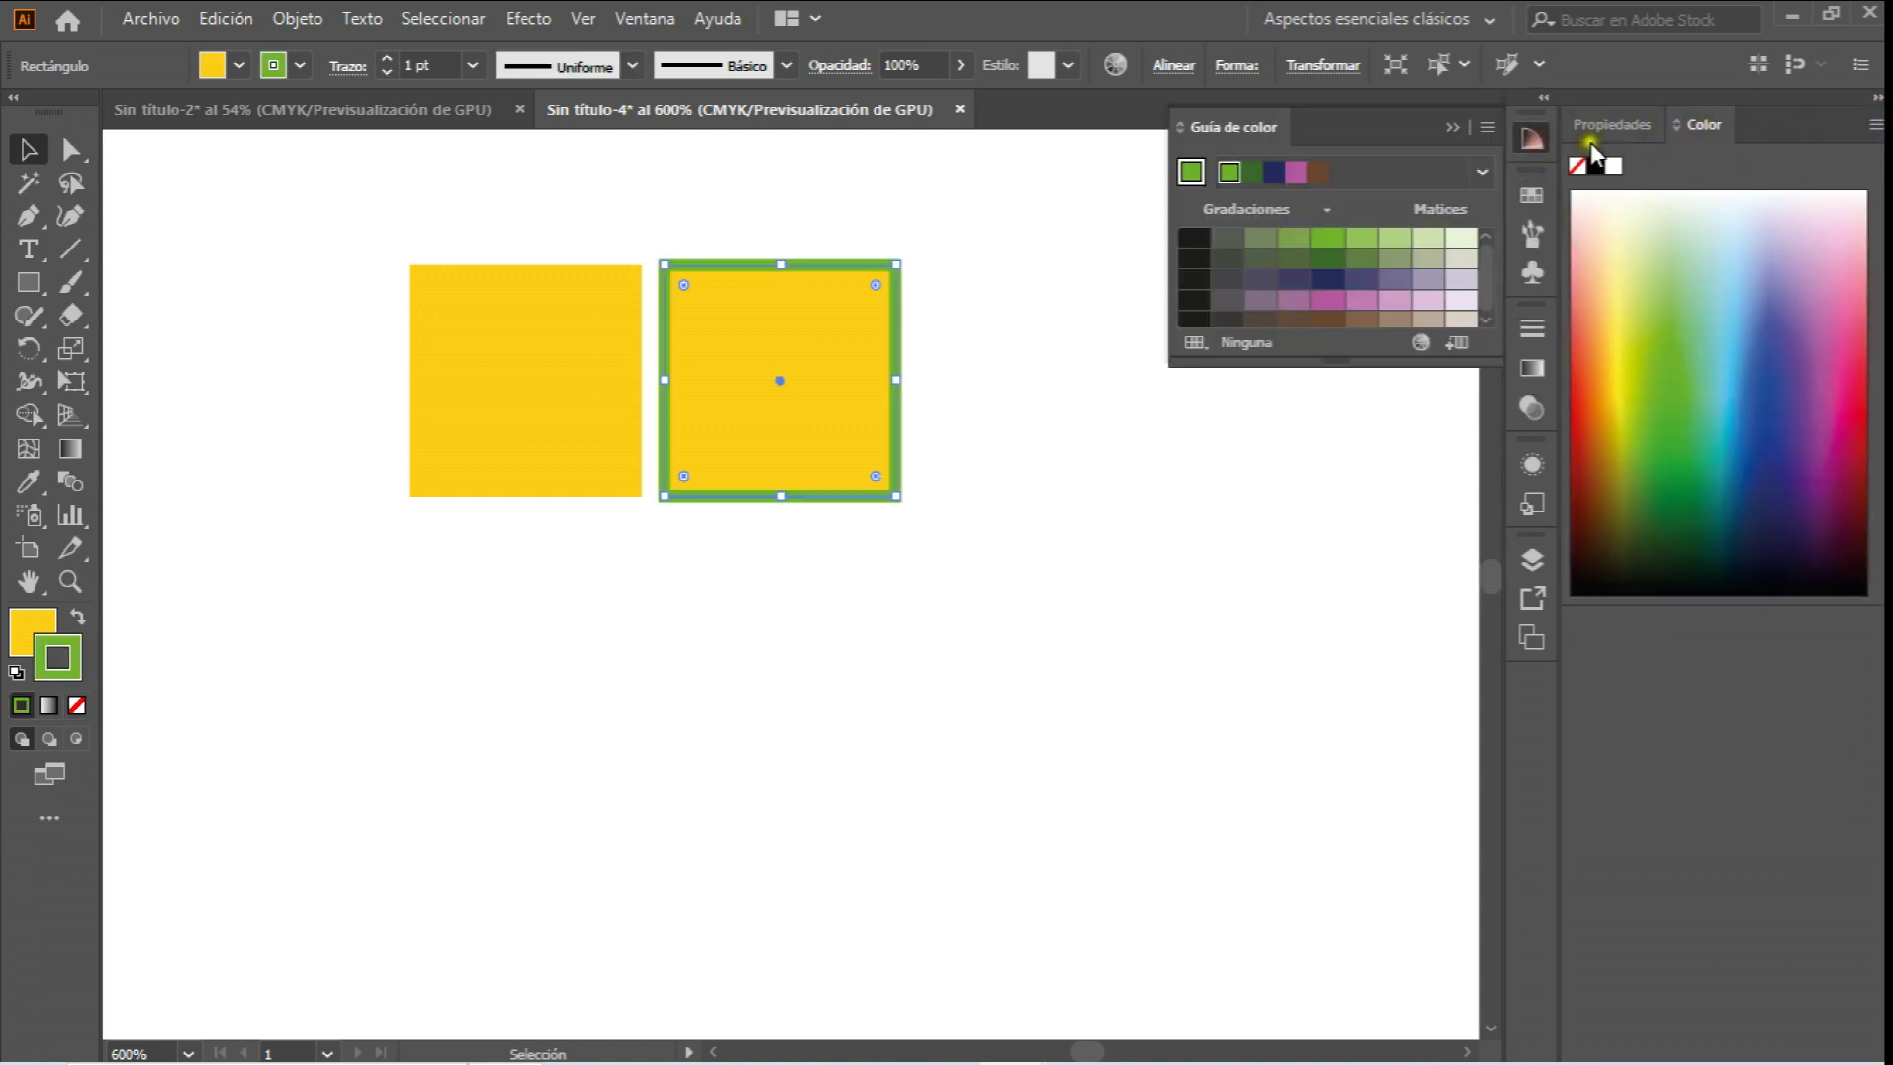
{"action": "left_click", "coordinate": [1617, 124]}
{"action": "left_click", "coordinate": [1430, 123]}
{"action": "left_click", "coordinate": [1435, 128]}
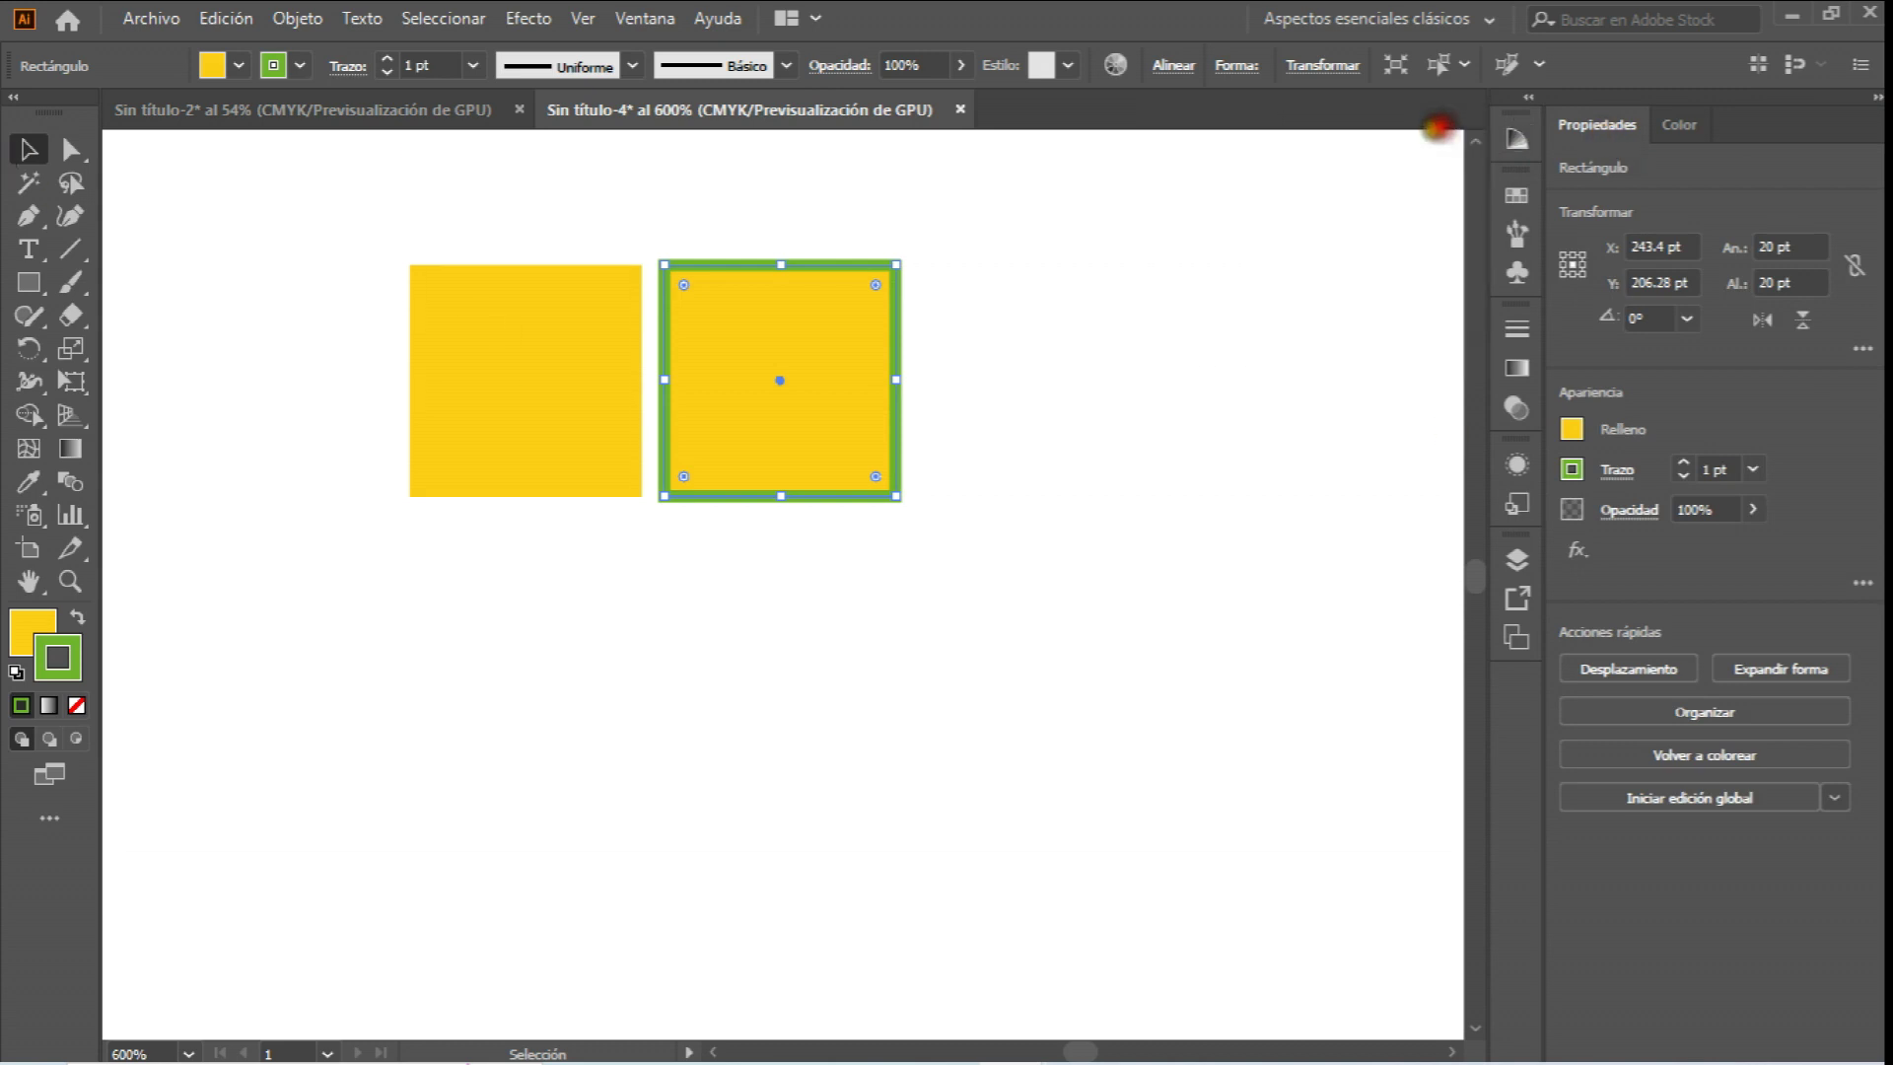
{"action": "left_click", "coordinate": [76, 705]}
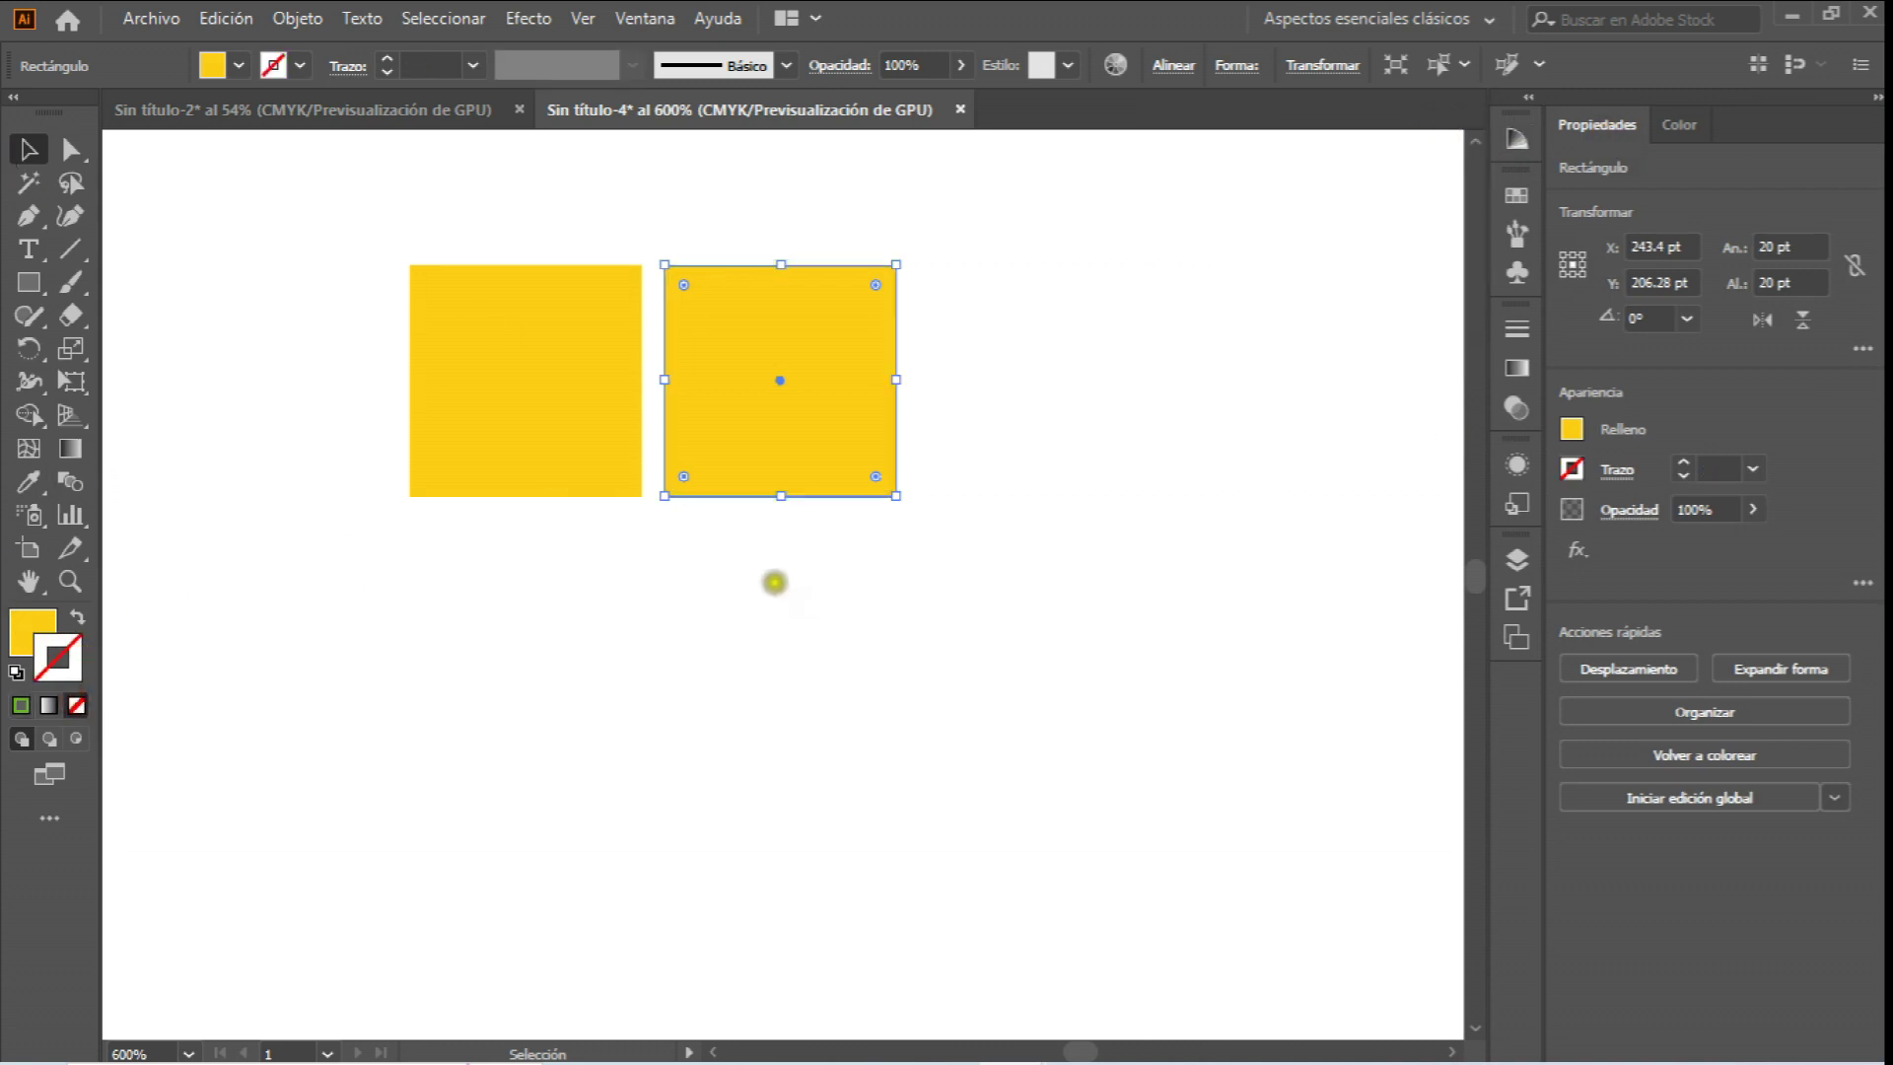
Set the duplicate square's fill colour to green #8FDD6B, leave isolation mode and return to the Properties panel.
{"action": "left_click", "coordinate": [777, 579]}
{"action": "double_click", "coordinate": [828, 357]}
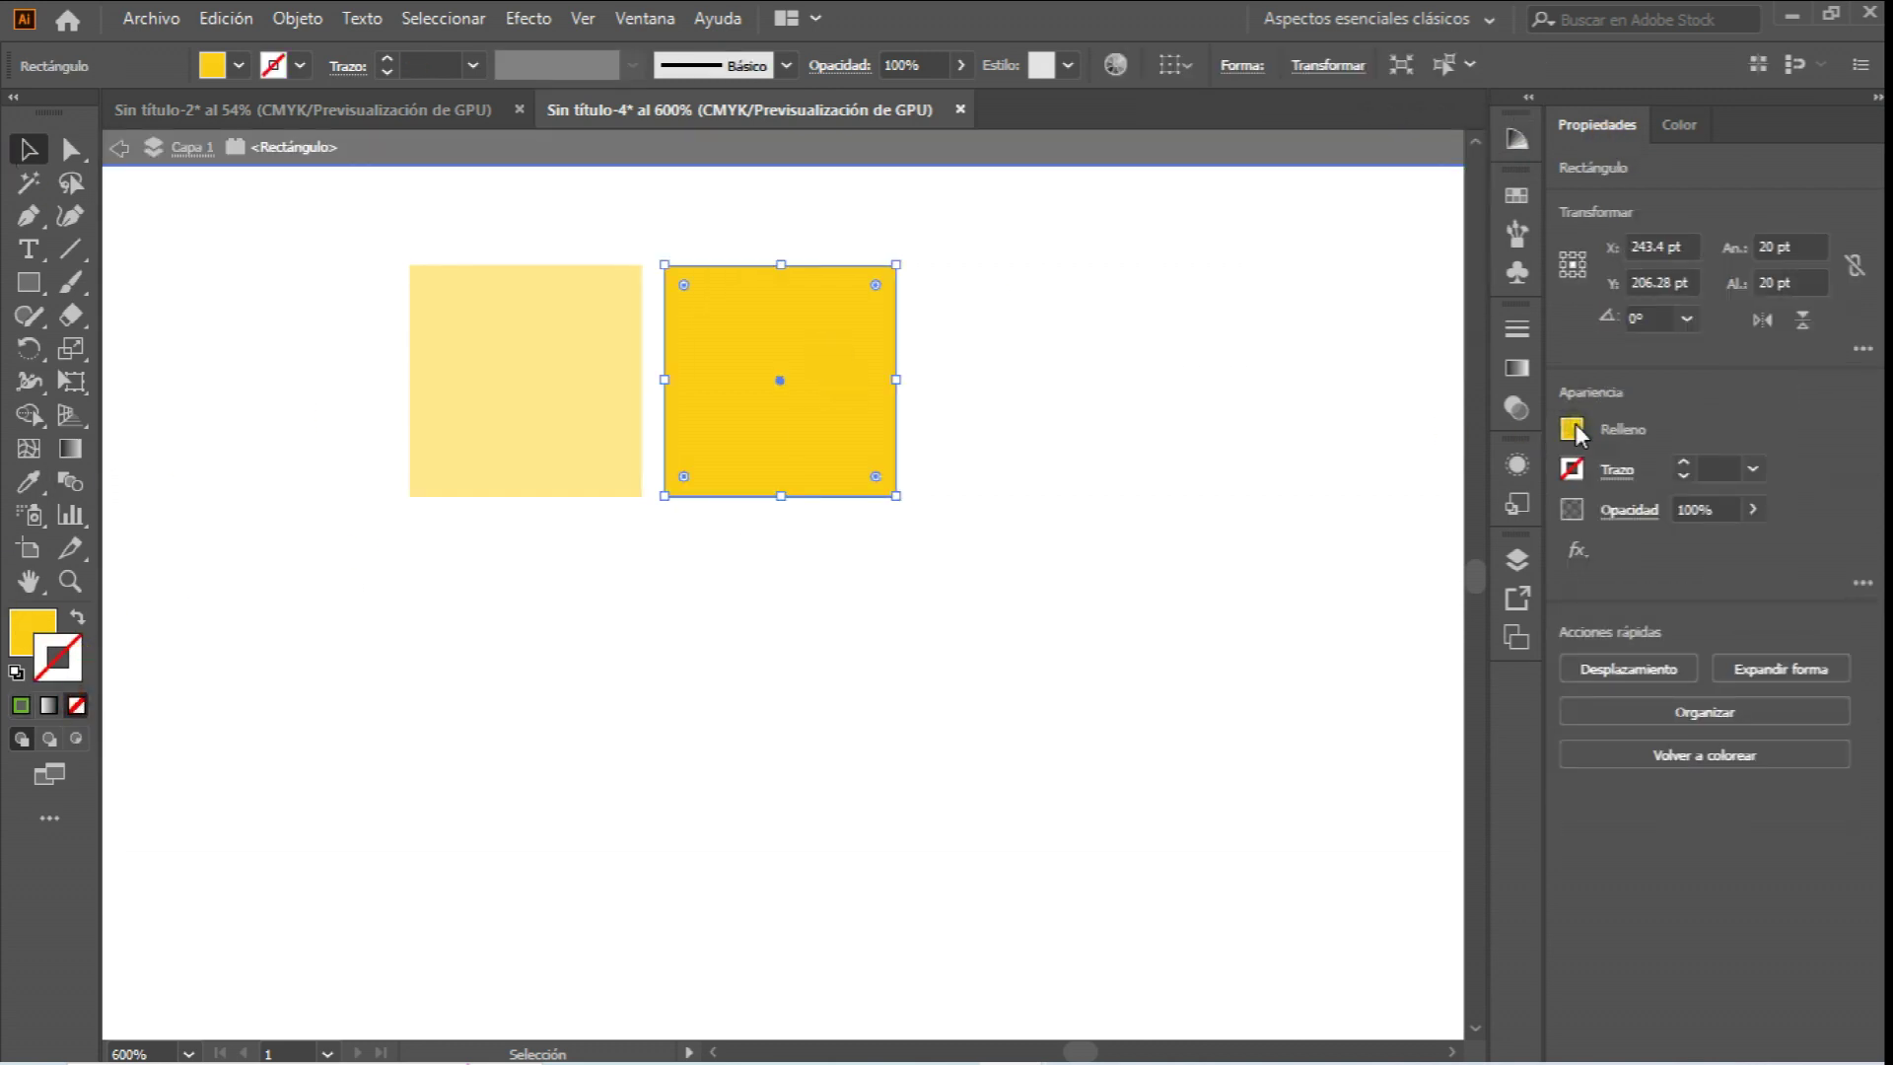
{"action": "left_click", "coordinate": [1163, 440]}
{"action": "key", "text": "ctrl+z"}
{"action": "double_click", "coordinate": [1568, 438]}
{"action": "mouse_move", "coordinate": [913, 251]}
{"action": "left_mouse_down"}
{"action": "mouse_move", "coordinate": [1185, 259]}
{"action": "mouse_move", "coordinate": [1323, 225]}
{"action": "mouse_move", "coordinate": [1294, 221]}
{"action": "mouse_move", "coordinate": [1313, 204]}
{"action": "left_mouse_up"}
{"action": "left_click", "coordinate": [1376, 540]}
{"action": "mouse_move", "coordinate": [1208, 414]}
{"action": "left_mouse_down"}
{"action": "mouse_move", "coordinate": [1166, 281]}
{"action": "mouse_move", "coordinate": [1140, 275]}
{"action": "mouse_move", "coordinate": [1159, 334]}
{"action": "left_mouse_up"}
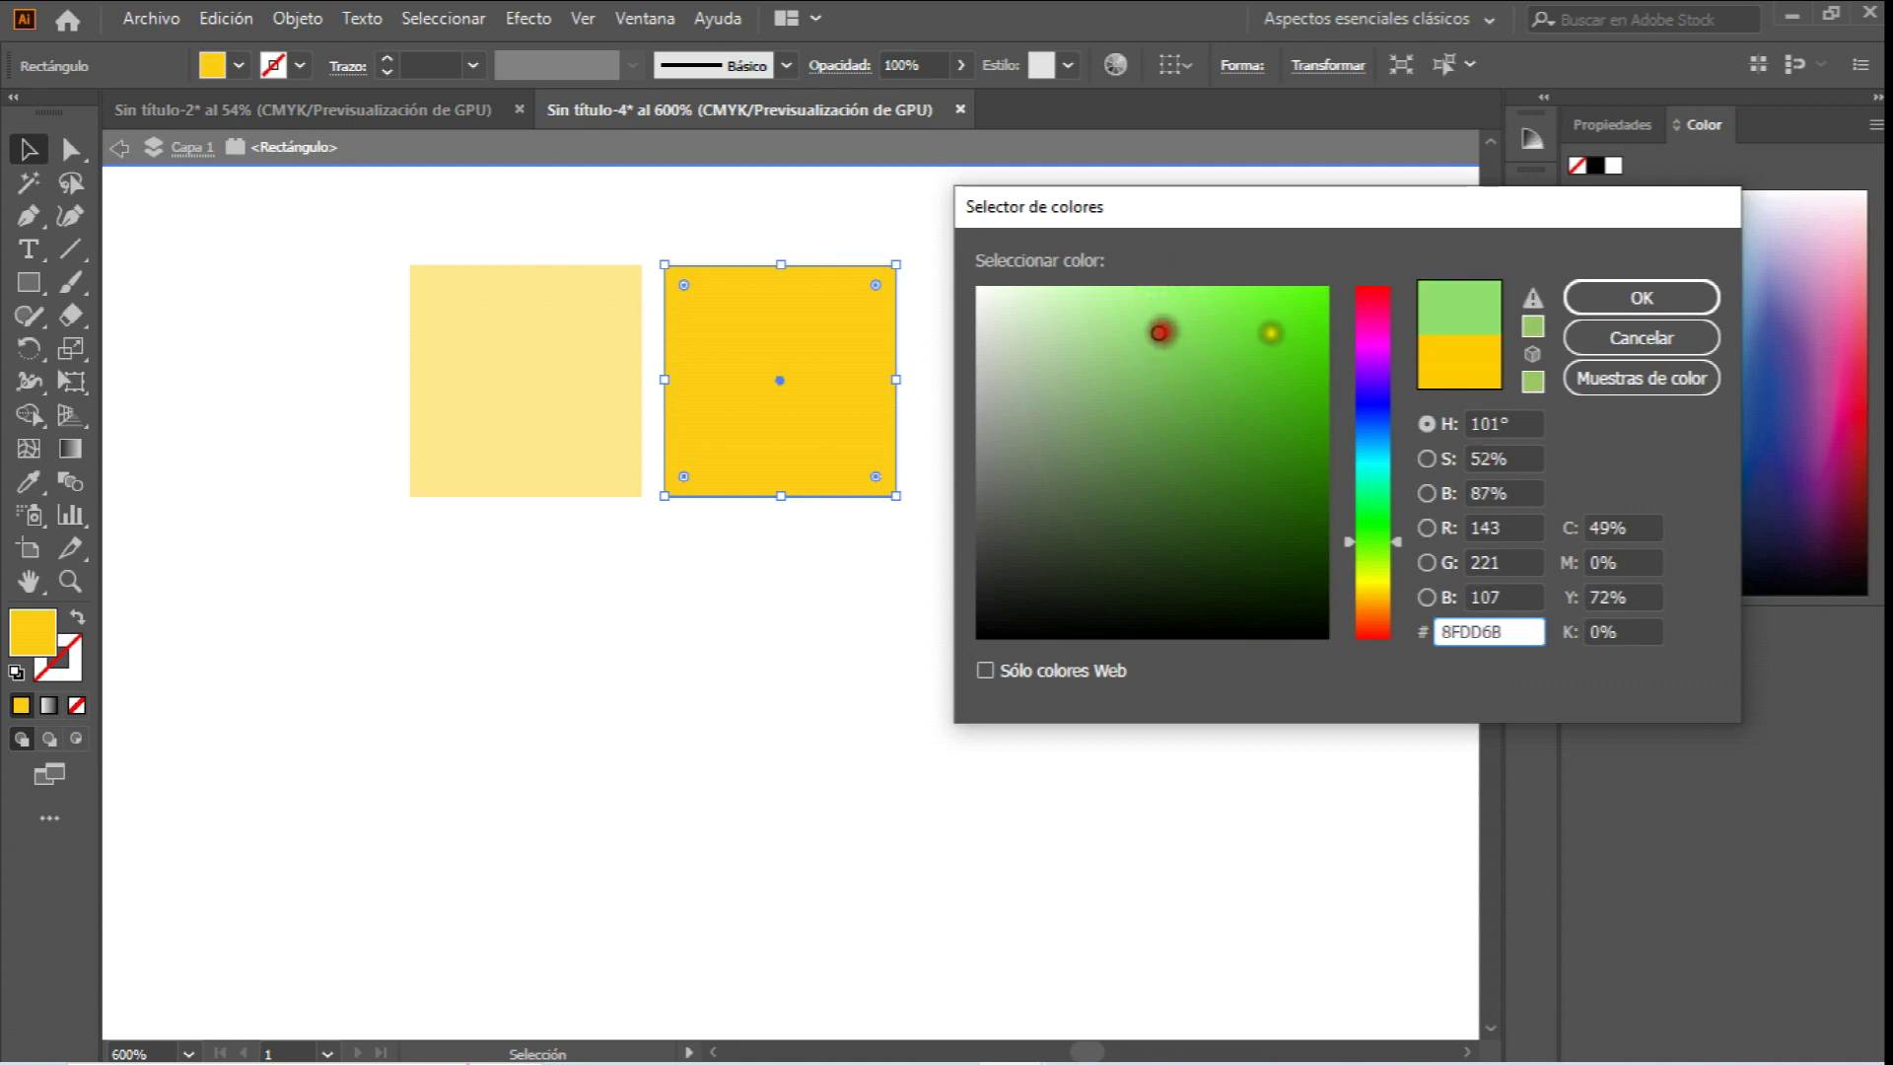
{"action": "left_click", "coordinate": [1666, 298]}
{"action": "left_click", "coordinate": [1207, 409]}
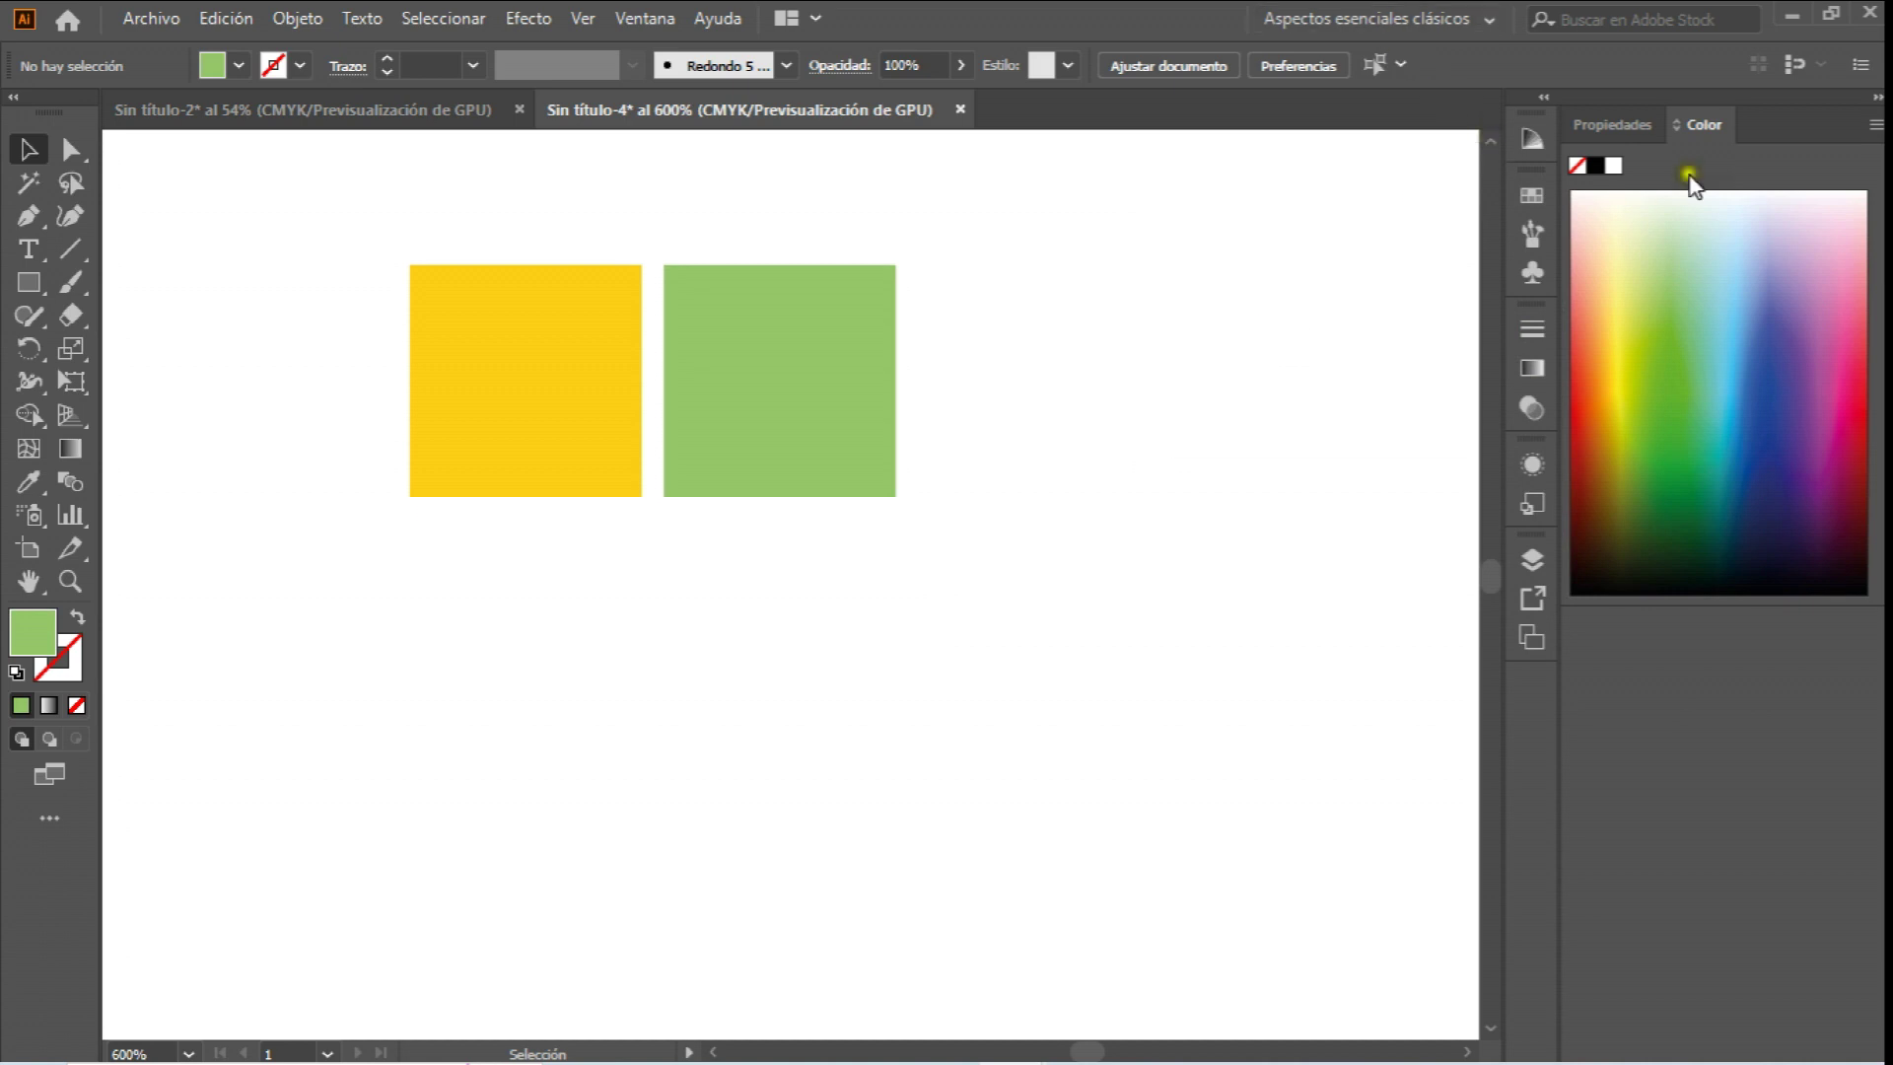
{"action": "left_click", "coordinate": [1636, 123]}
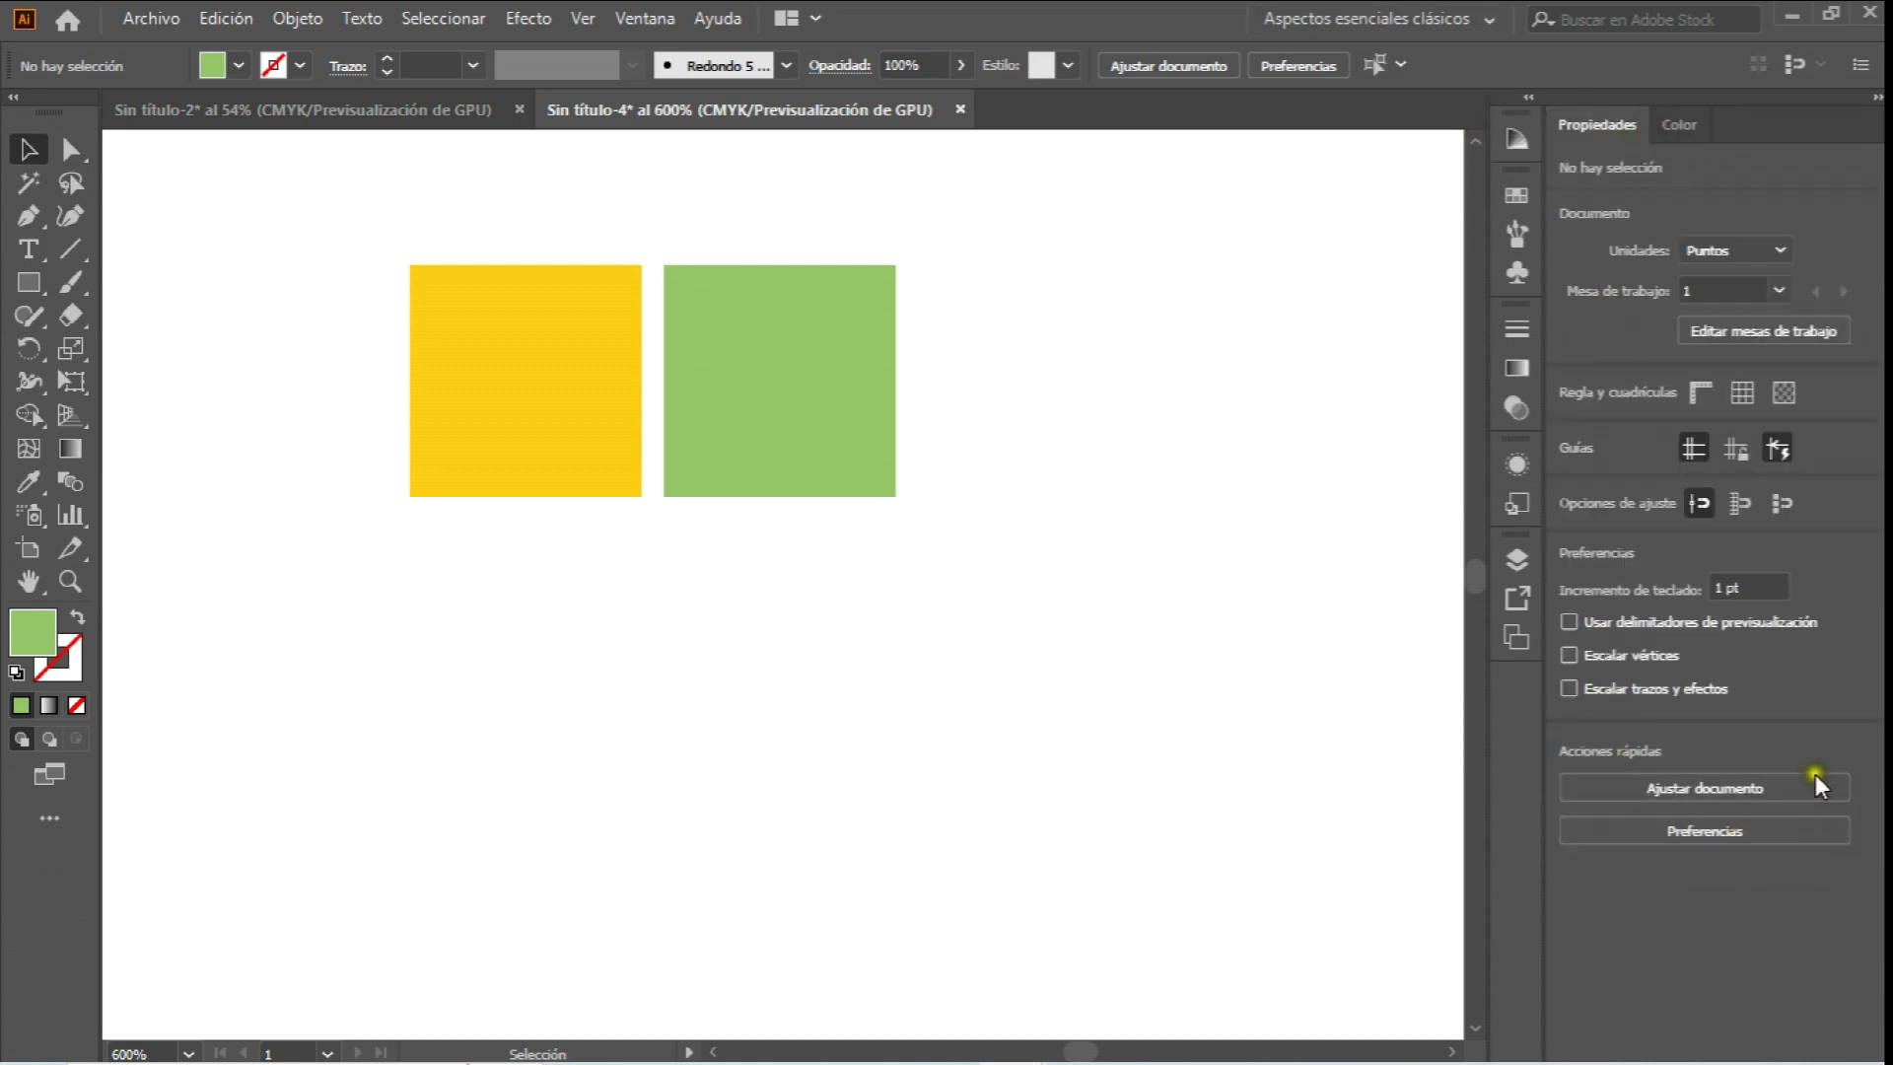
Create a new pattern from the yellow and green squares and dismiss the notice about the added swatch.
{"action": "left_click", "coordinate": [810, 648]}
{"action": "scroll", "coordinate": [621, 334], "scroll_direction": "up", "scroll_amount": 3}
{"action": "scroll", "coordinate": [550, 348], "scroll_direction": "down", "scroll_amount": 1}
{"action": "left_click_drag", "start_coordinate": [382, 322], "coordinate": [1025, 681]}
{"action": "left_click", "coordinate": [575, 275]}
{"action": "left_click_drag", "start_coordinate": [378, 282], "coordinate": [1124, 714]}
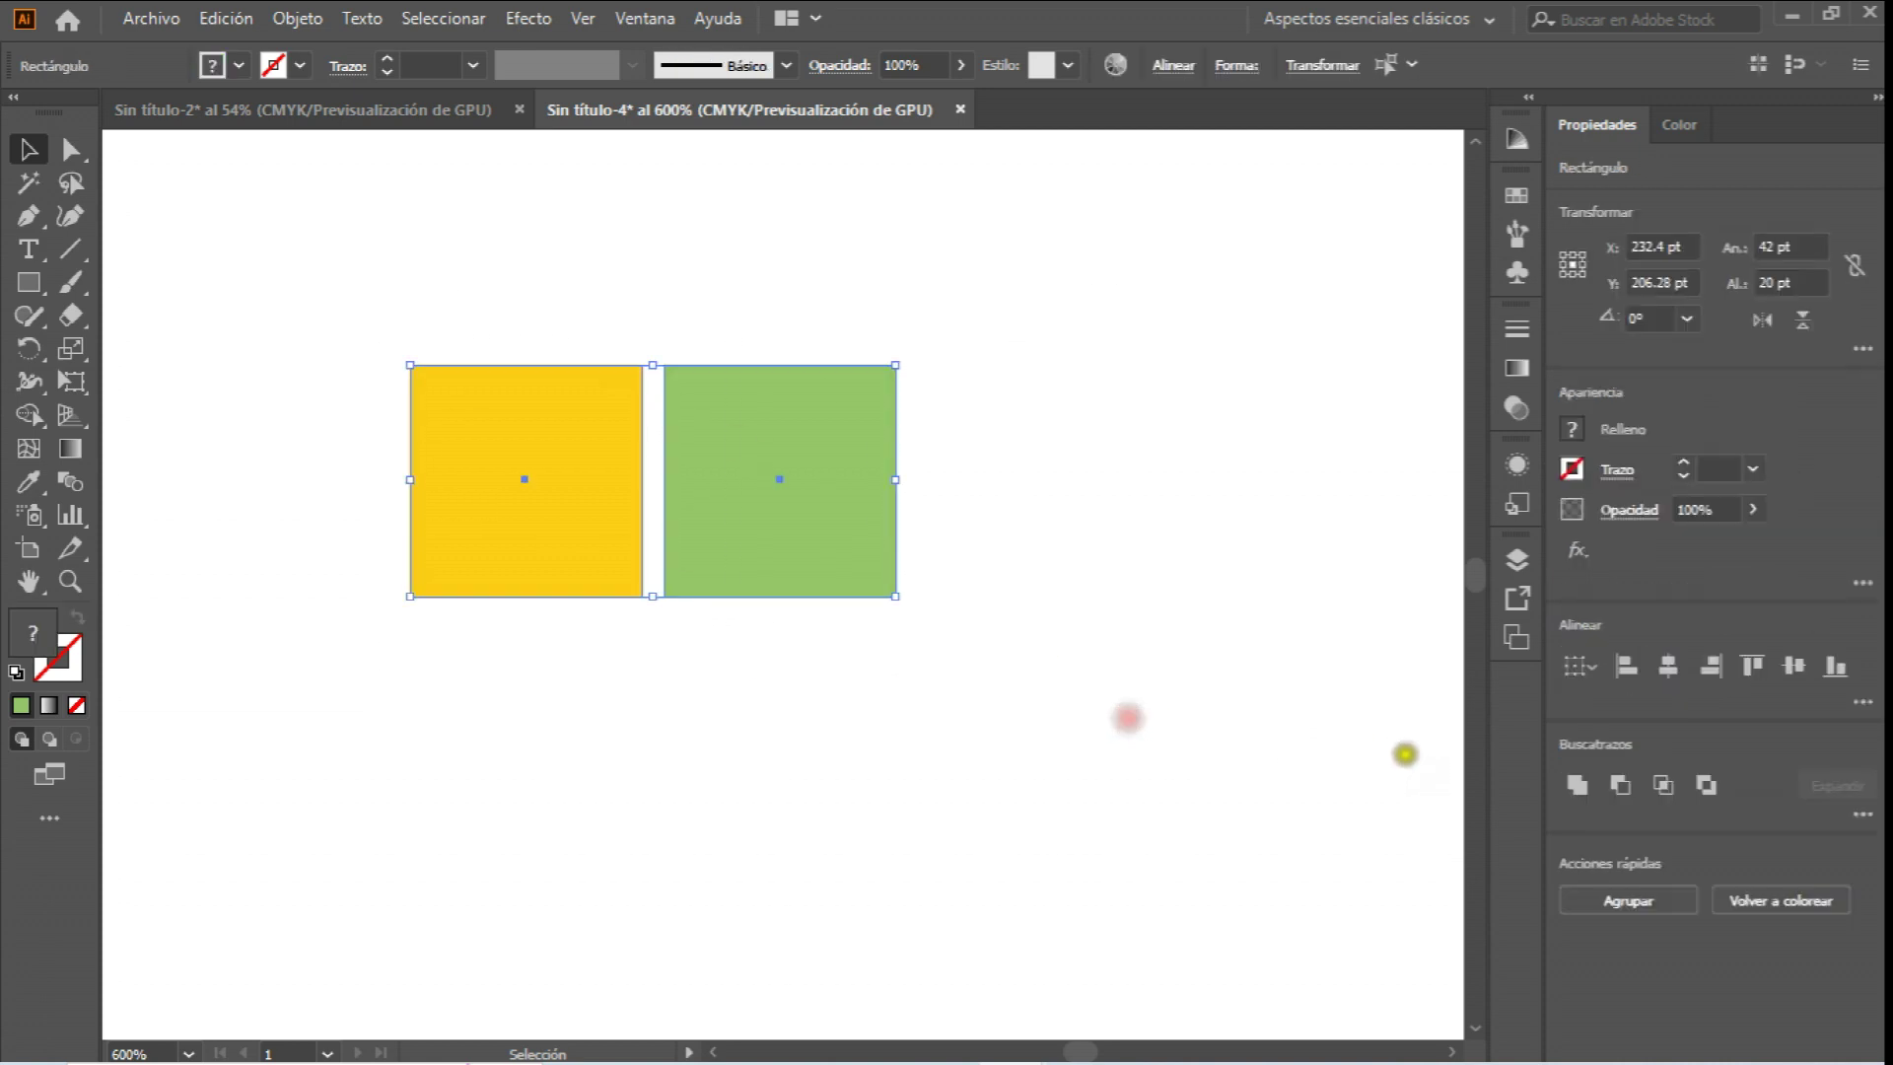
{"action": "left_click_drag", "start_coordinate": [375, 303], "coordinate": [944, 744]}
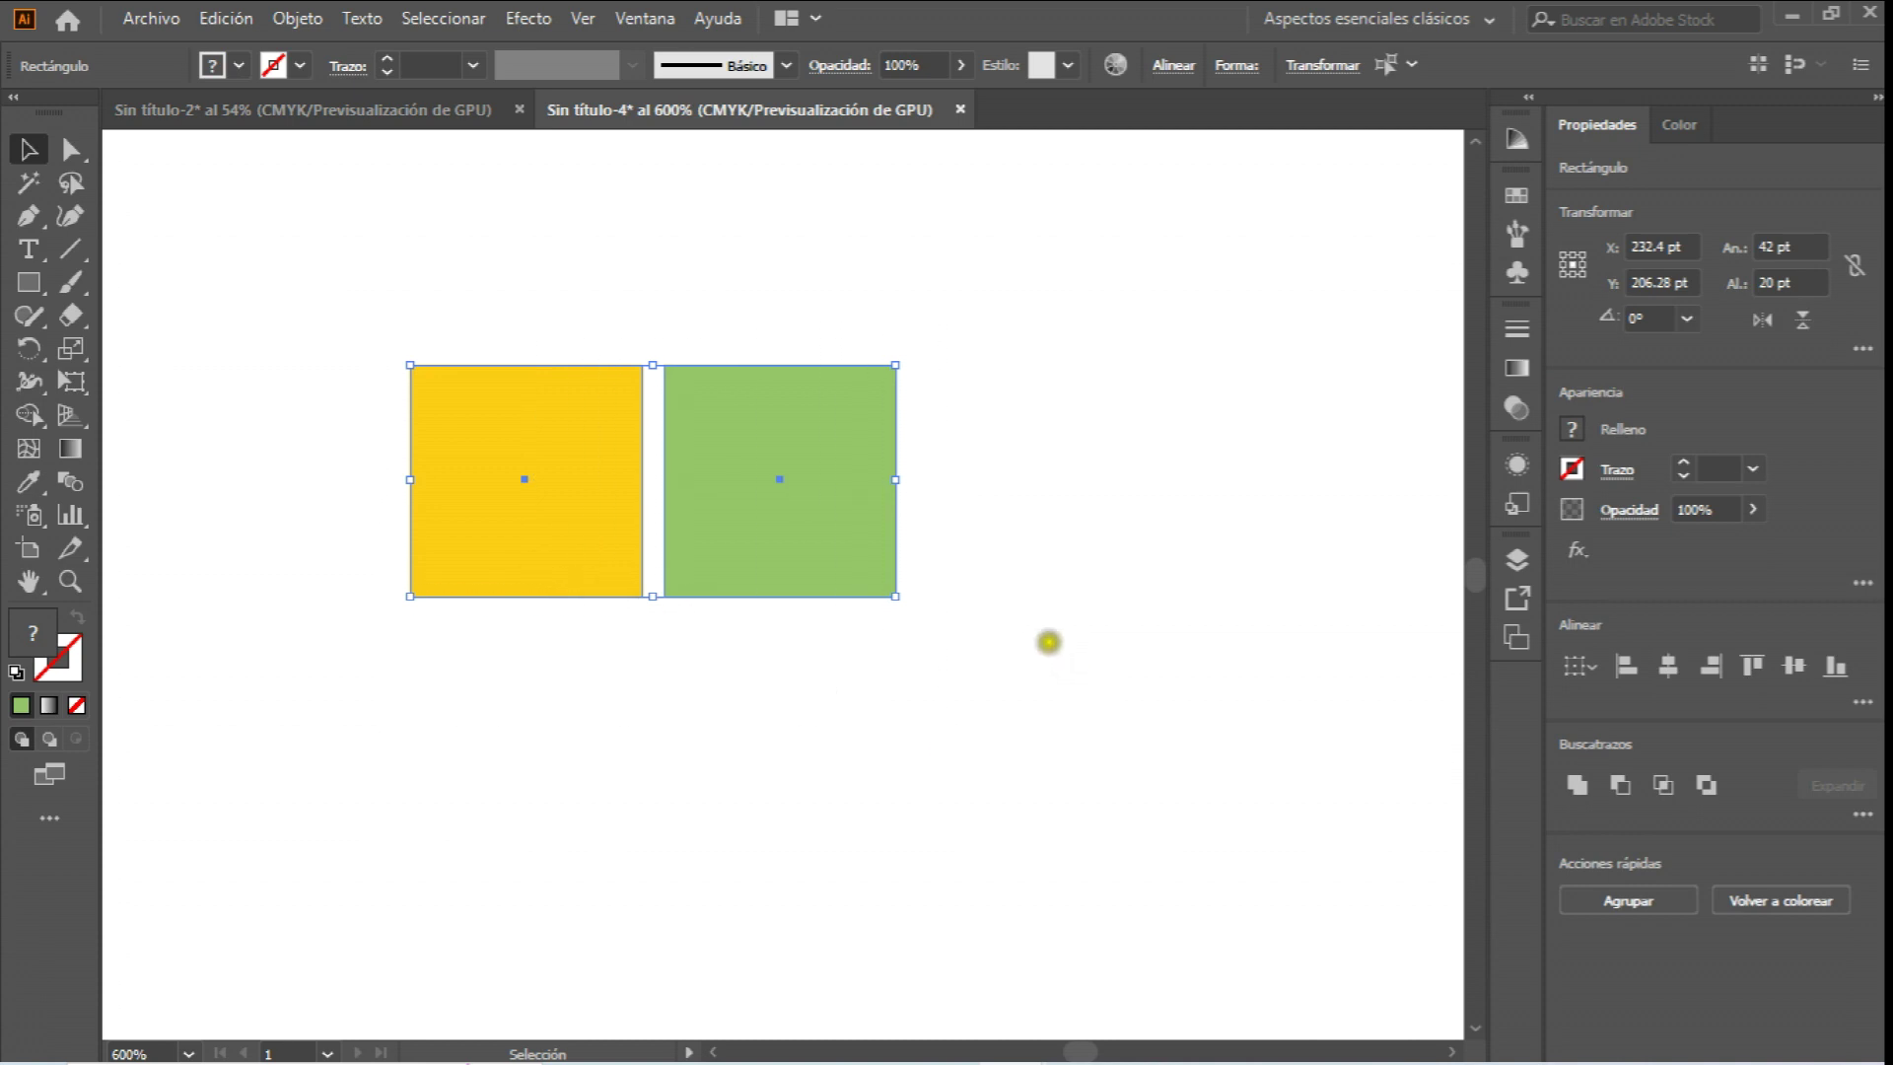
{"action": "left_click", "coordinate": [309, 20]}
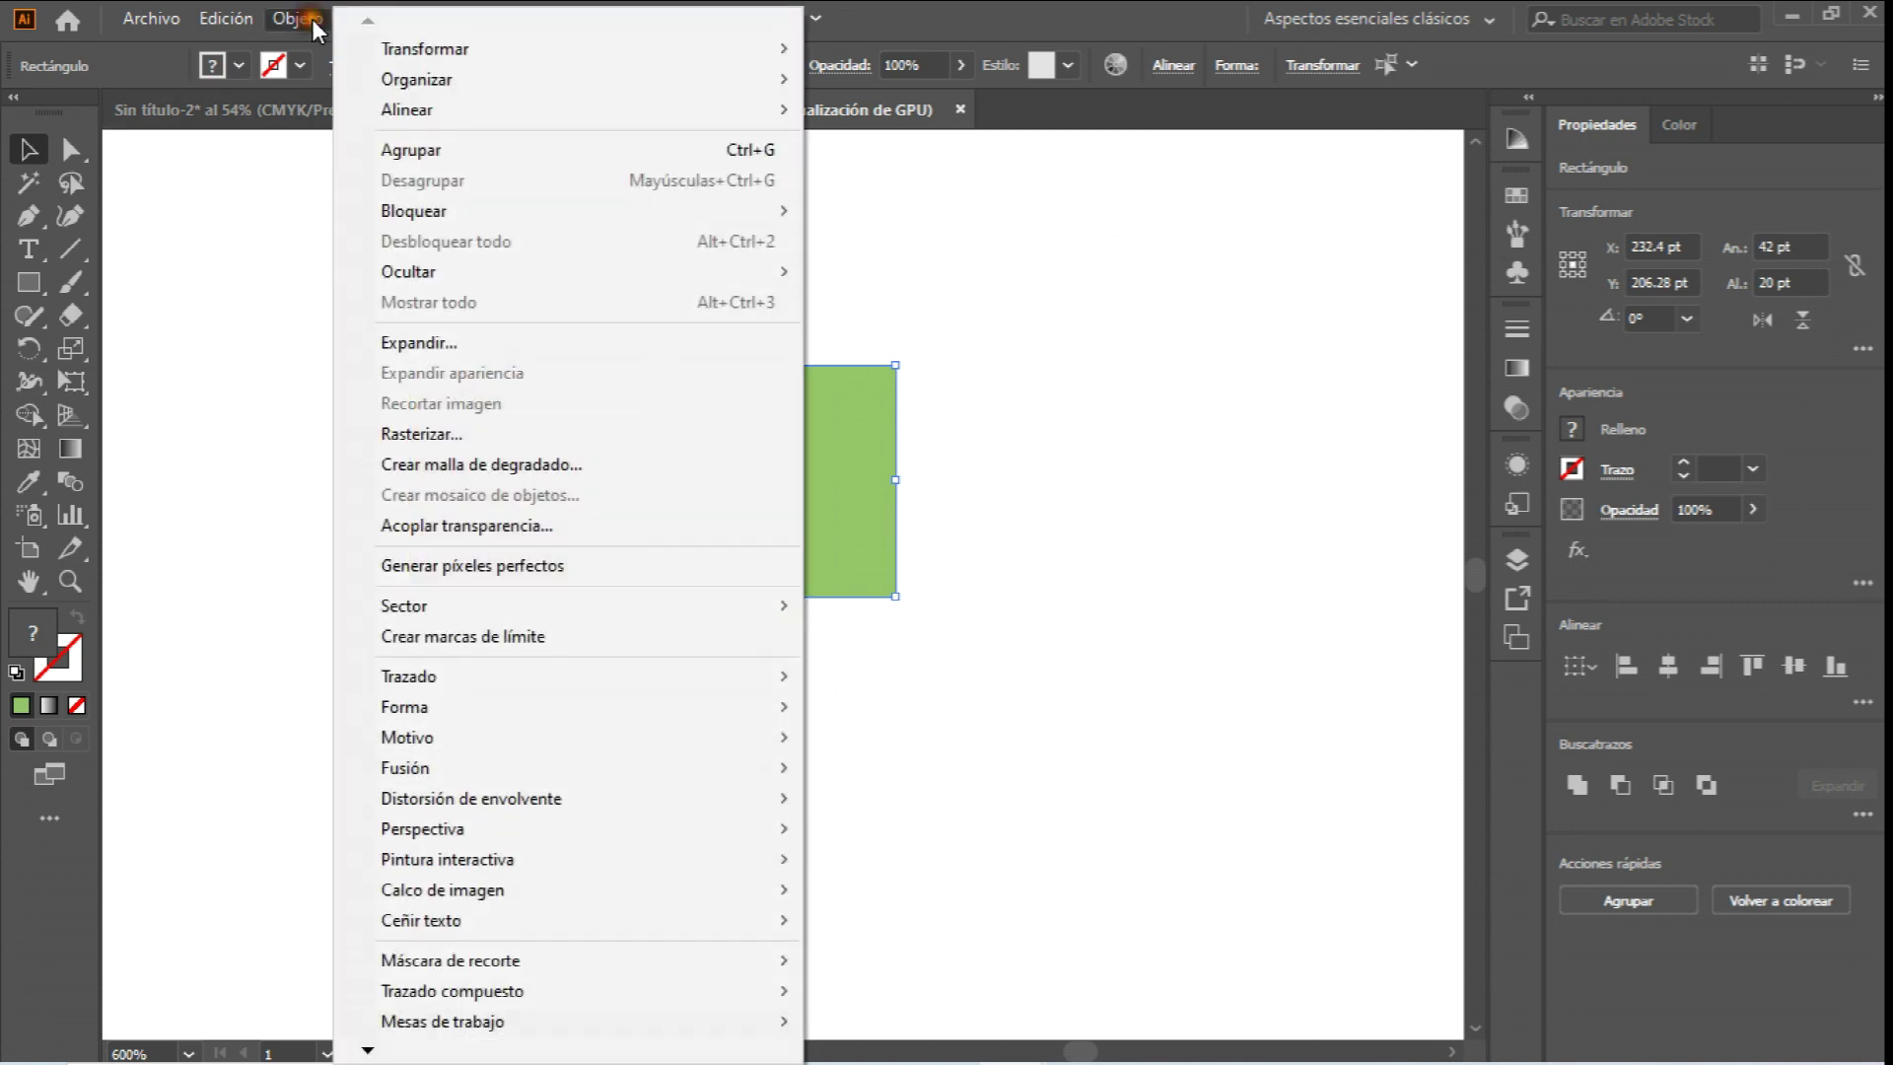
{"action": "mouse_move", "coordinate": [493, 744]}
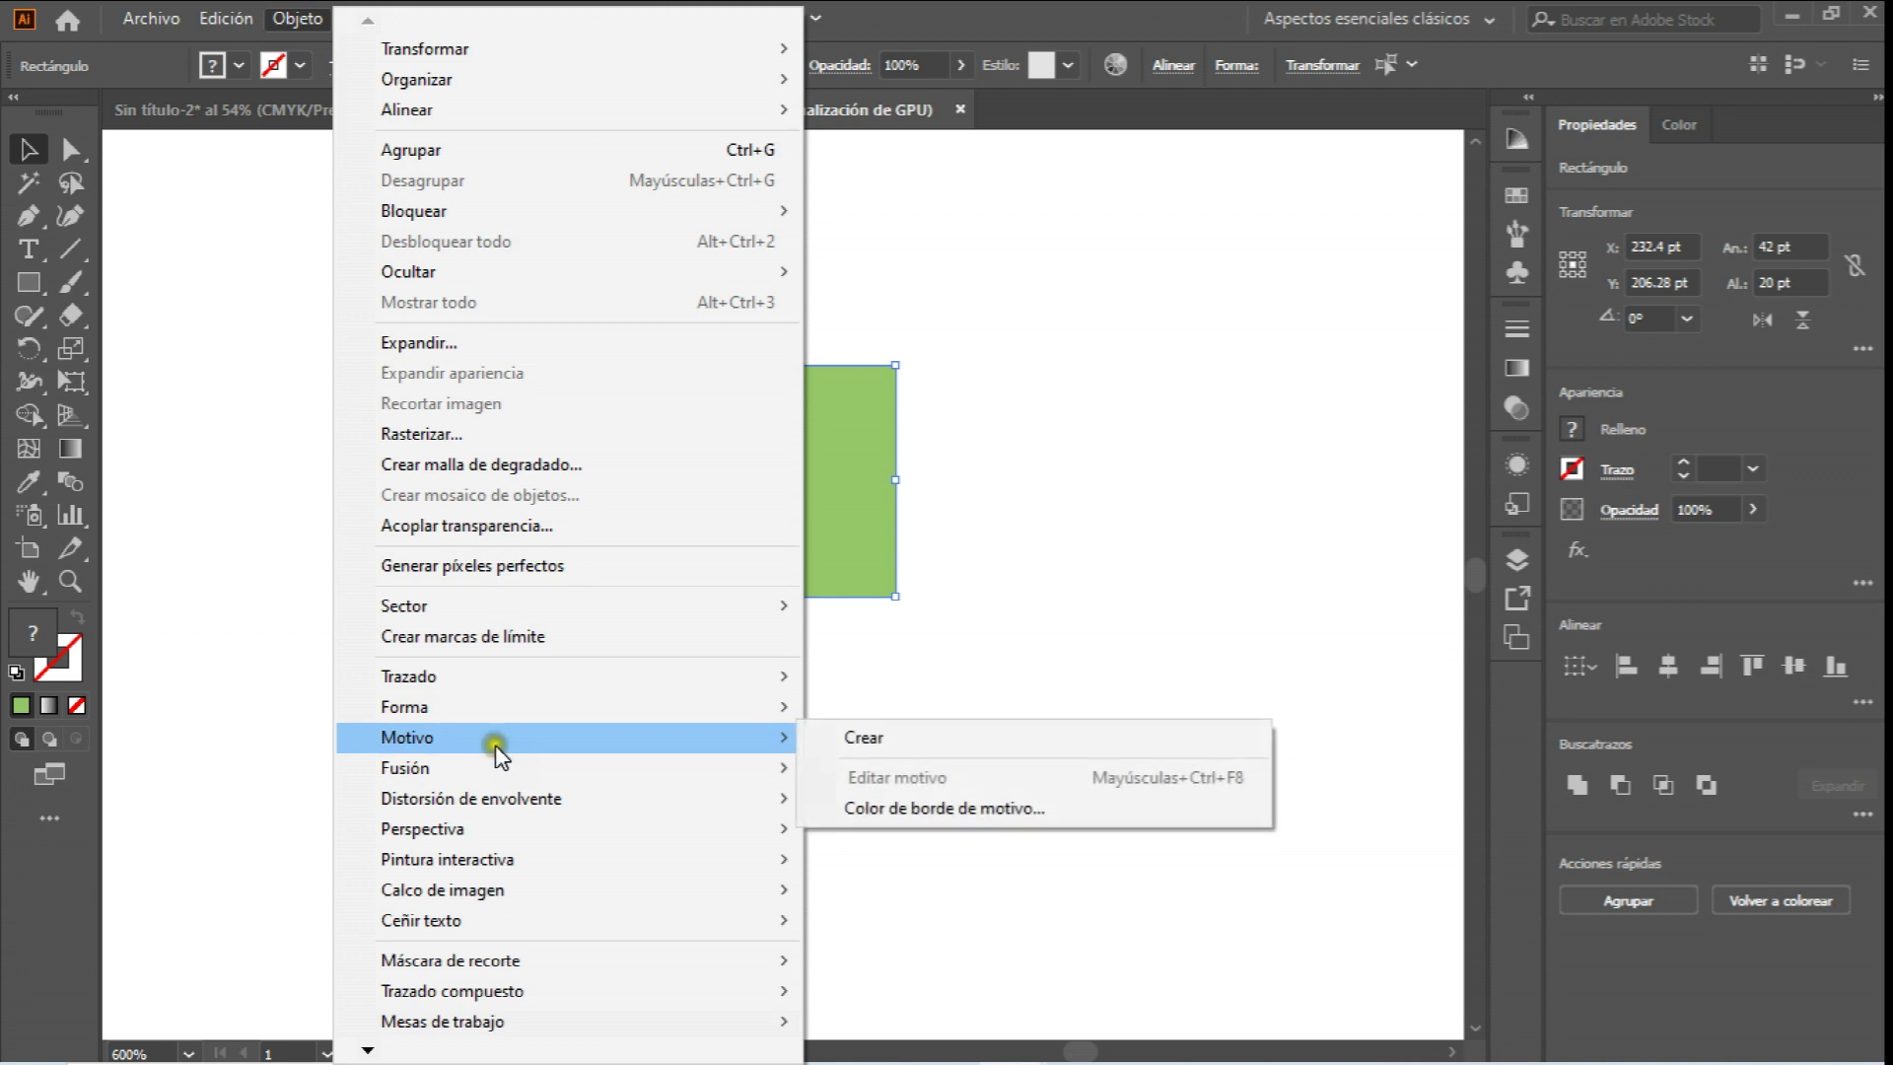
{"action": "left_click", "coordinate": [905, 754]}
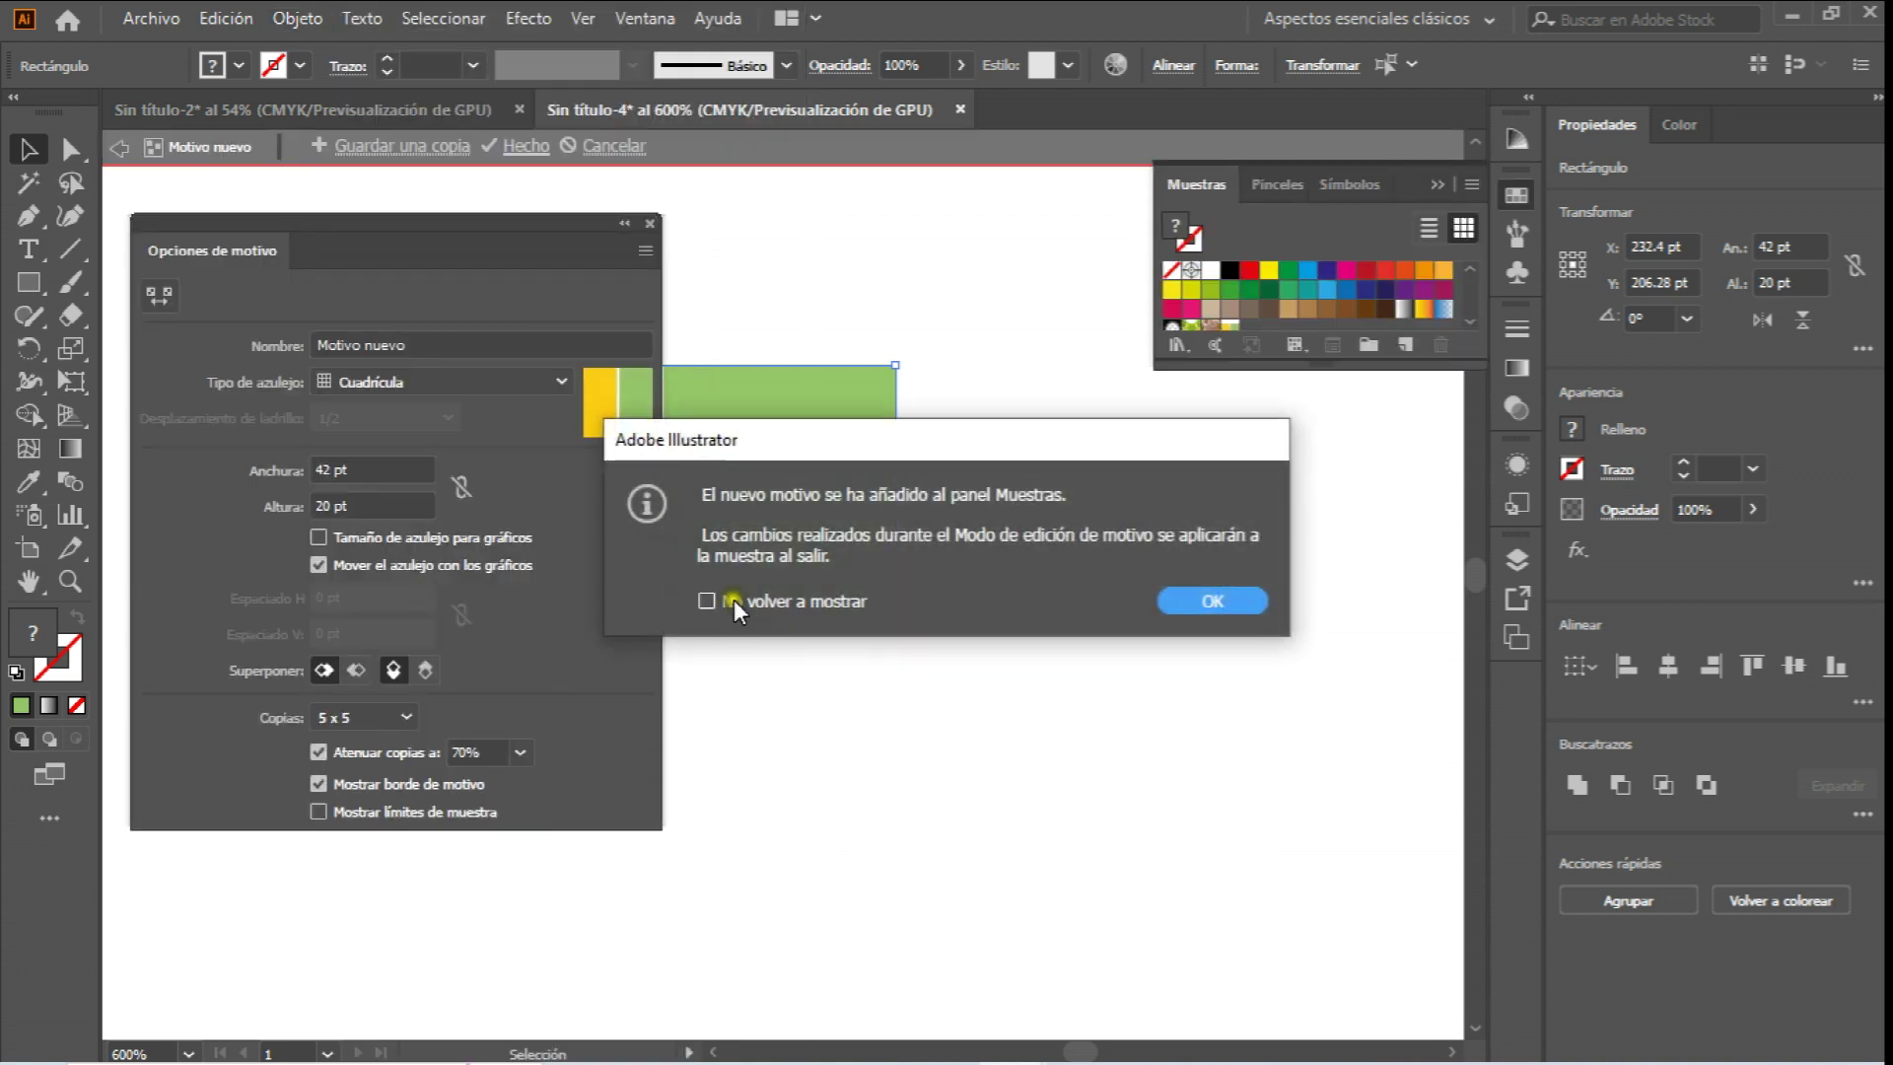
{"action": "left_click", "coordinate": [1215, 601]}
Dock the pattern options with the Swatches panel and set the tile to 44 pt wide and 22 pt high.
{"action": "left_click_drag", "start_coordinate": [466, 233], "coordinate": [1258, 201]}
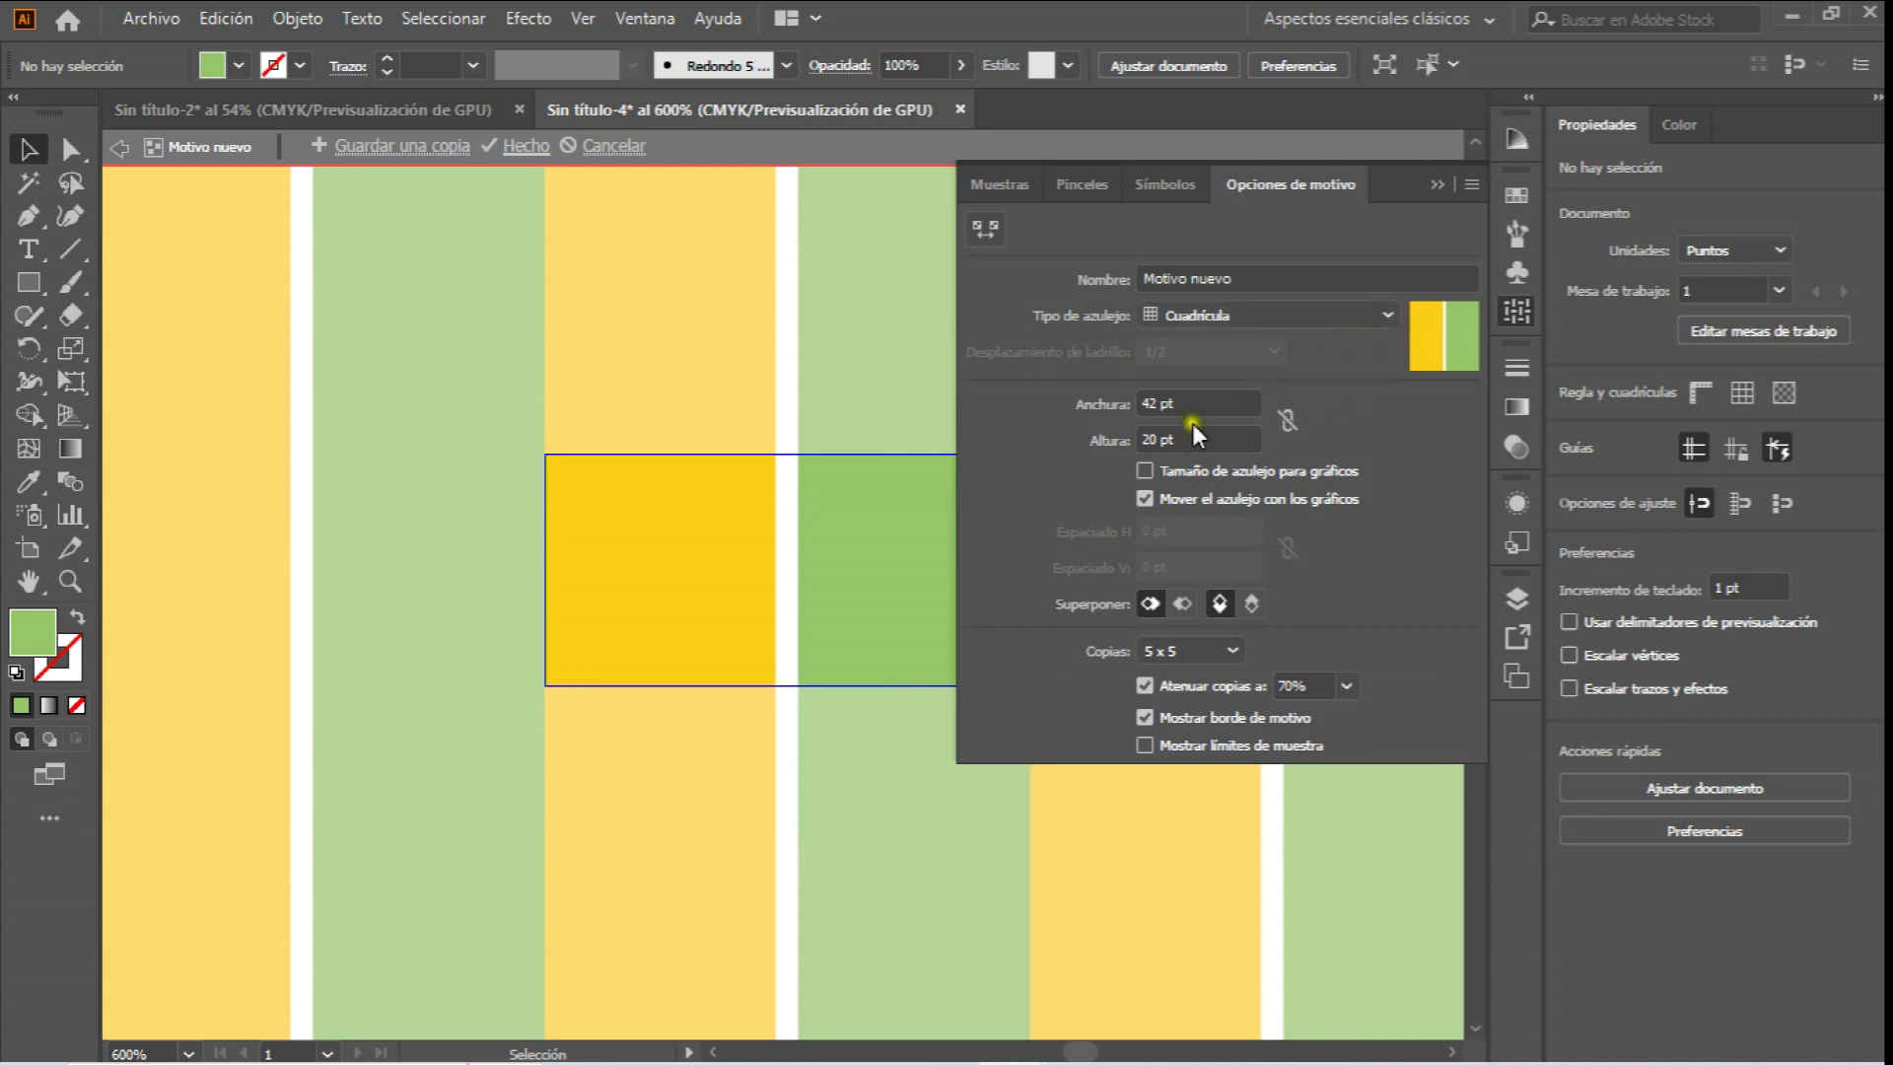
{"action": "left_click_drag", "start_coordinate": [1196, 436], "coordinate": [1098, 453]}
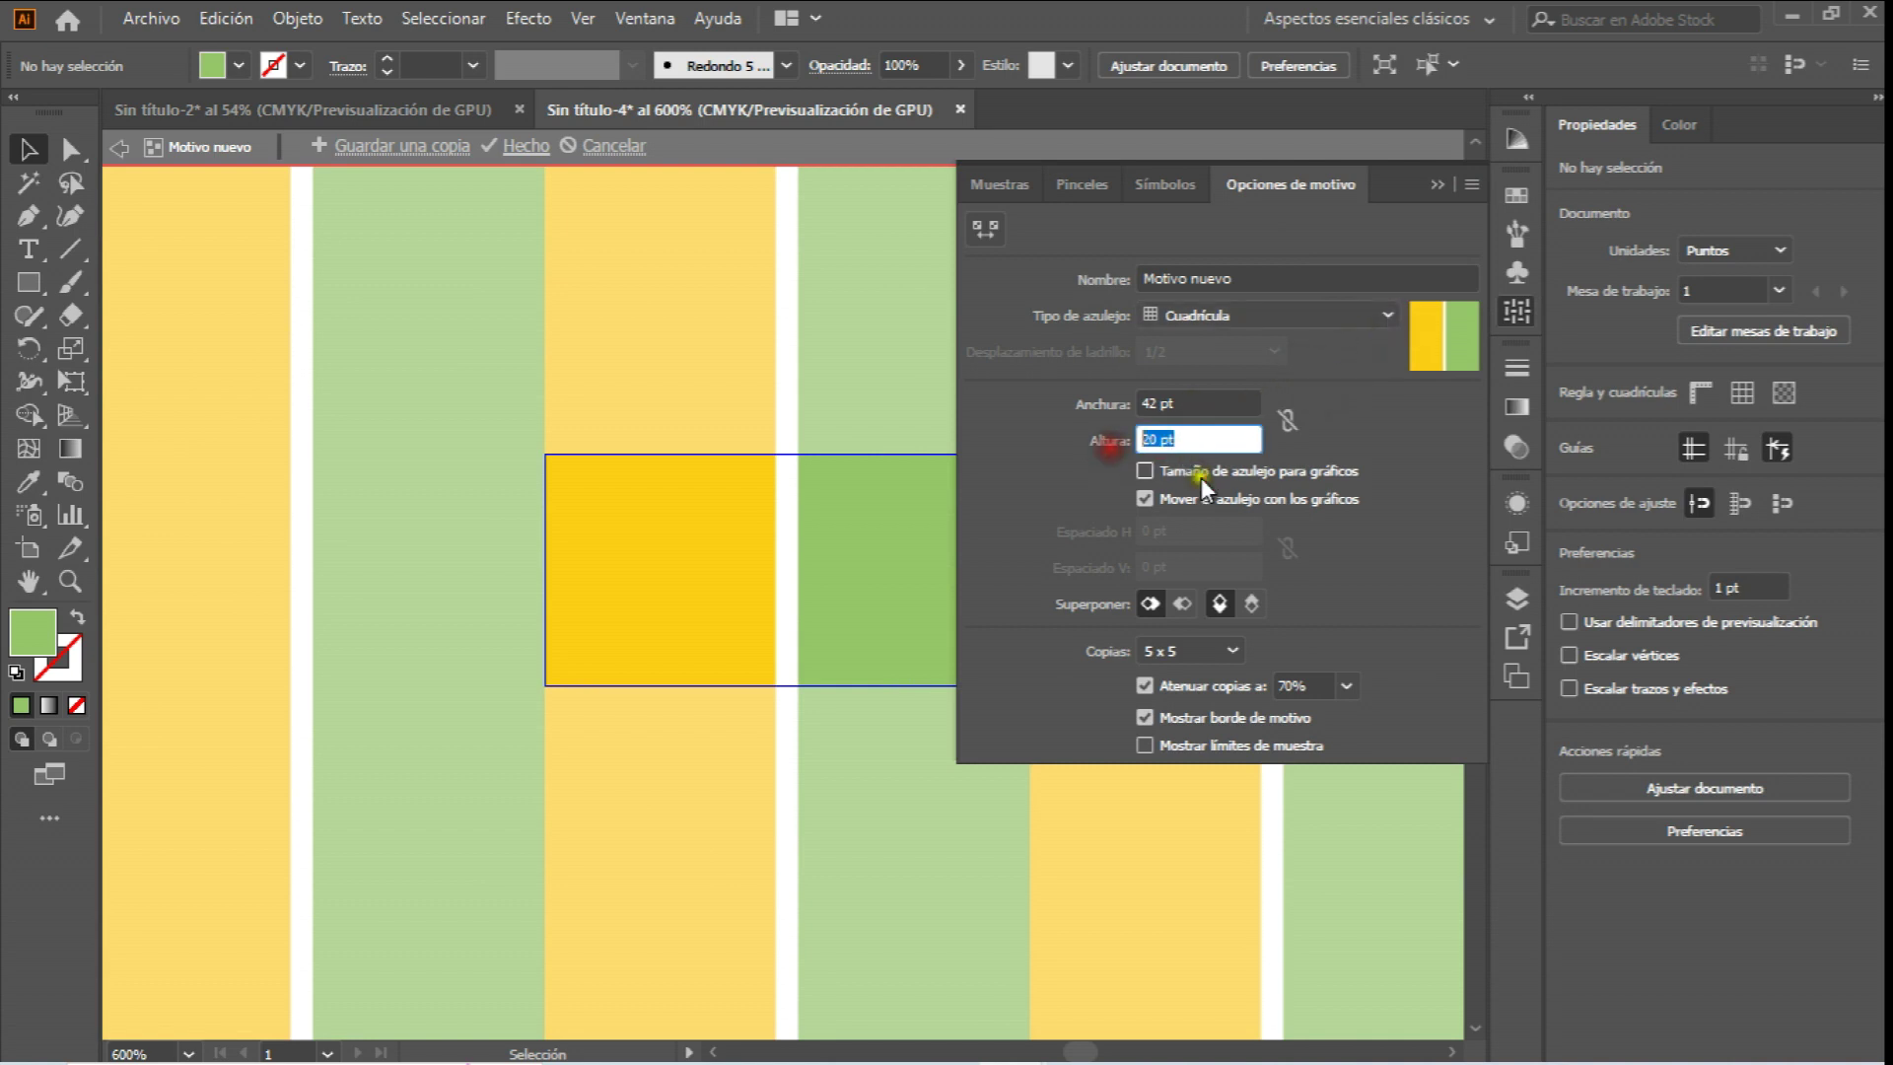
{"action": "type", "text": "22"}
{"action": "key", "text": "Return"}
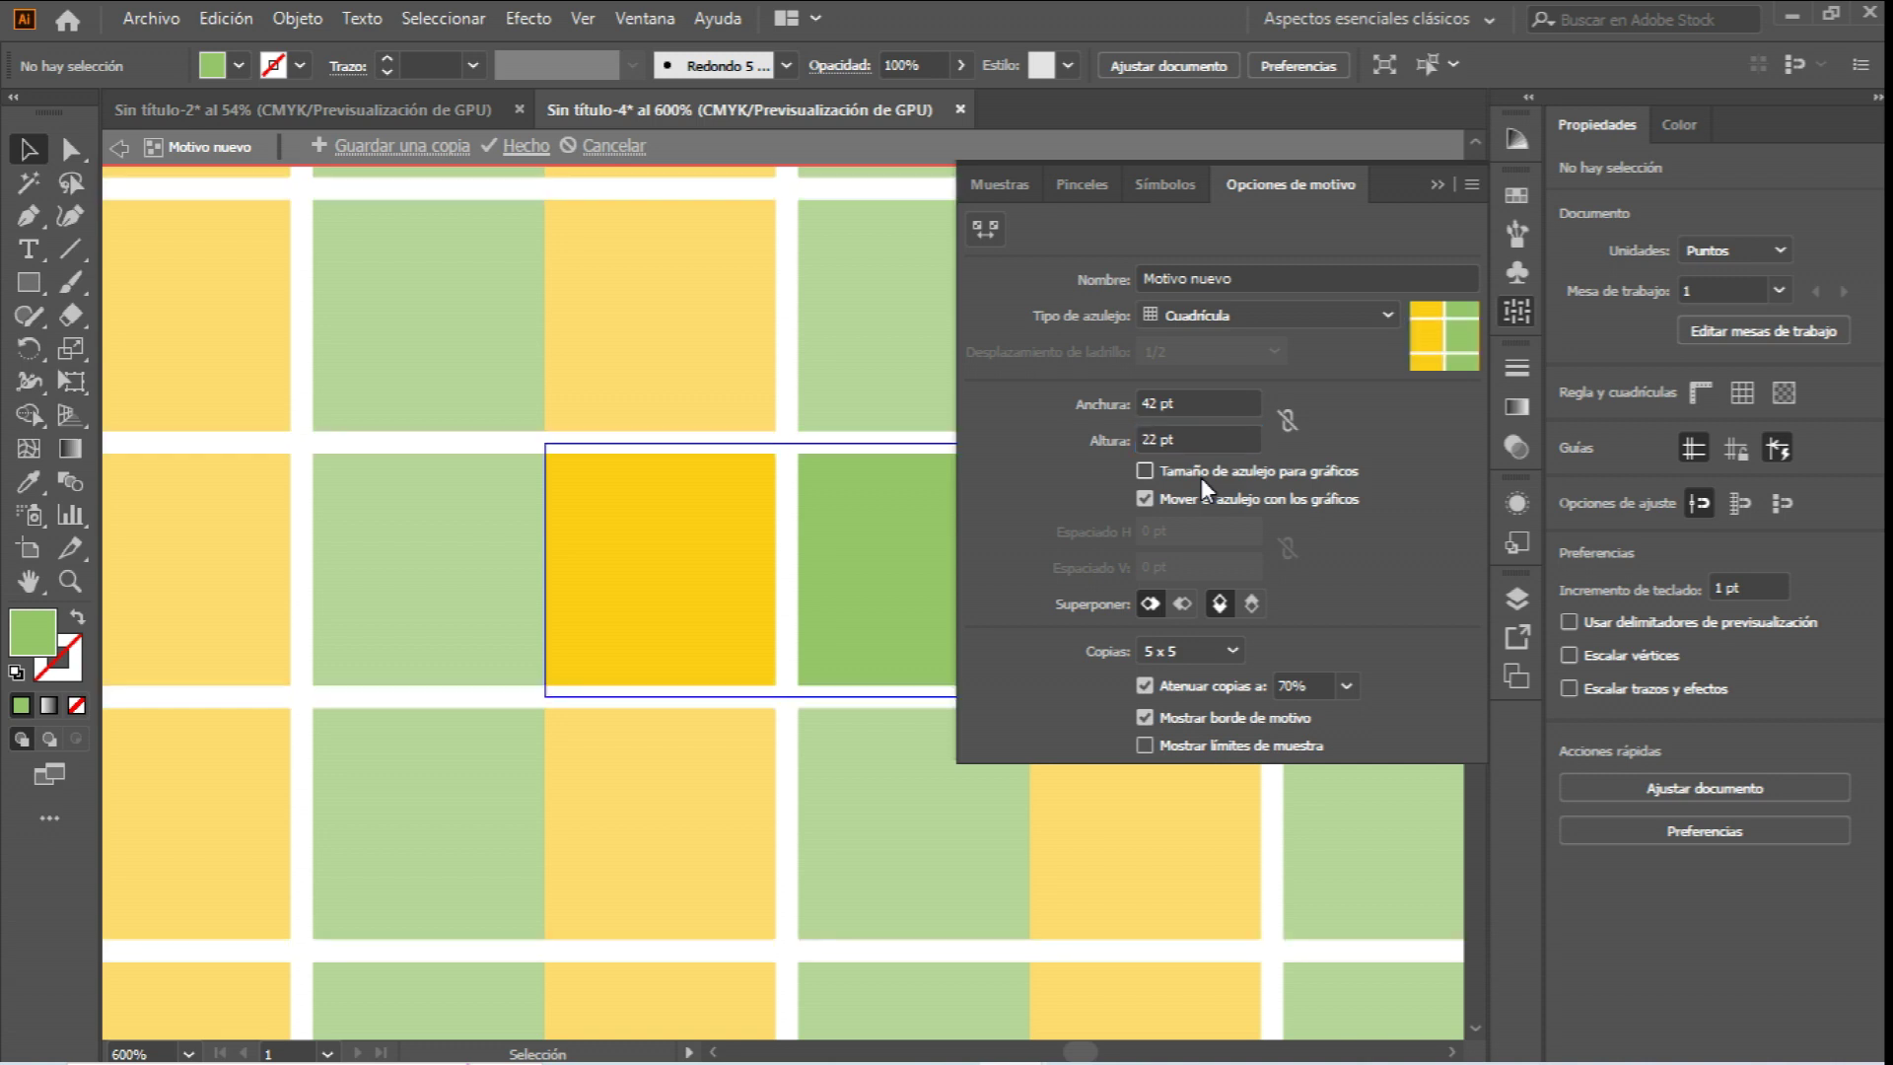
{"action": "left_click_drag", "start_coordinate": [1197, 403], "coordinate": [1118, 405]}
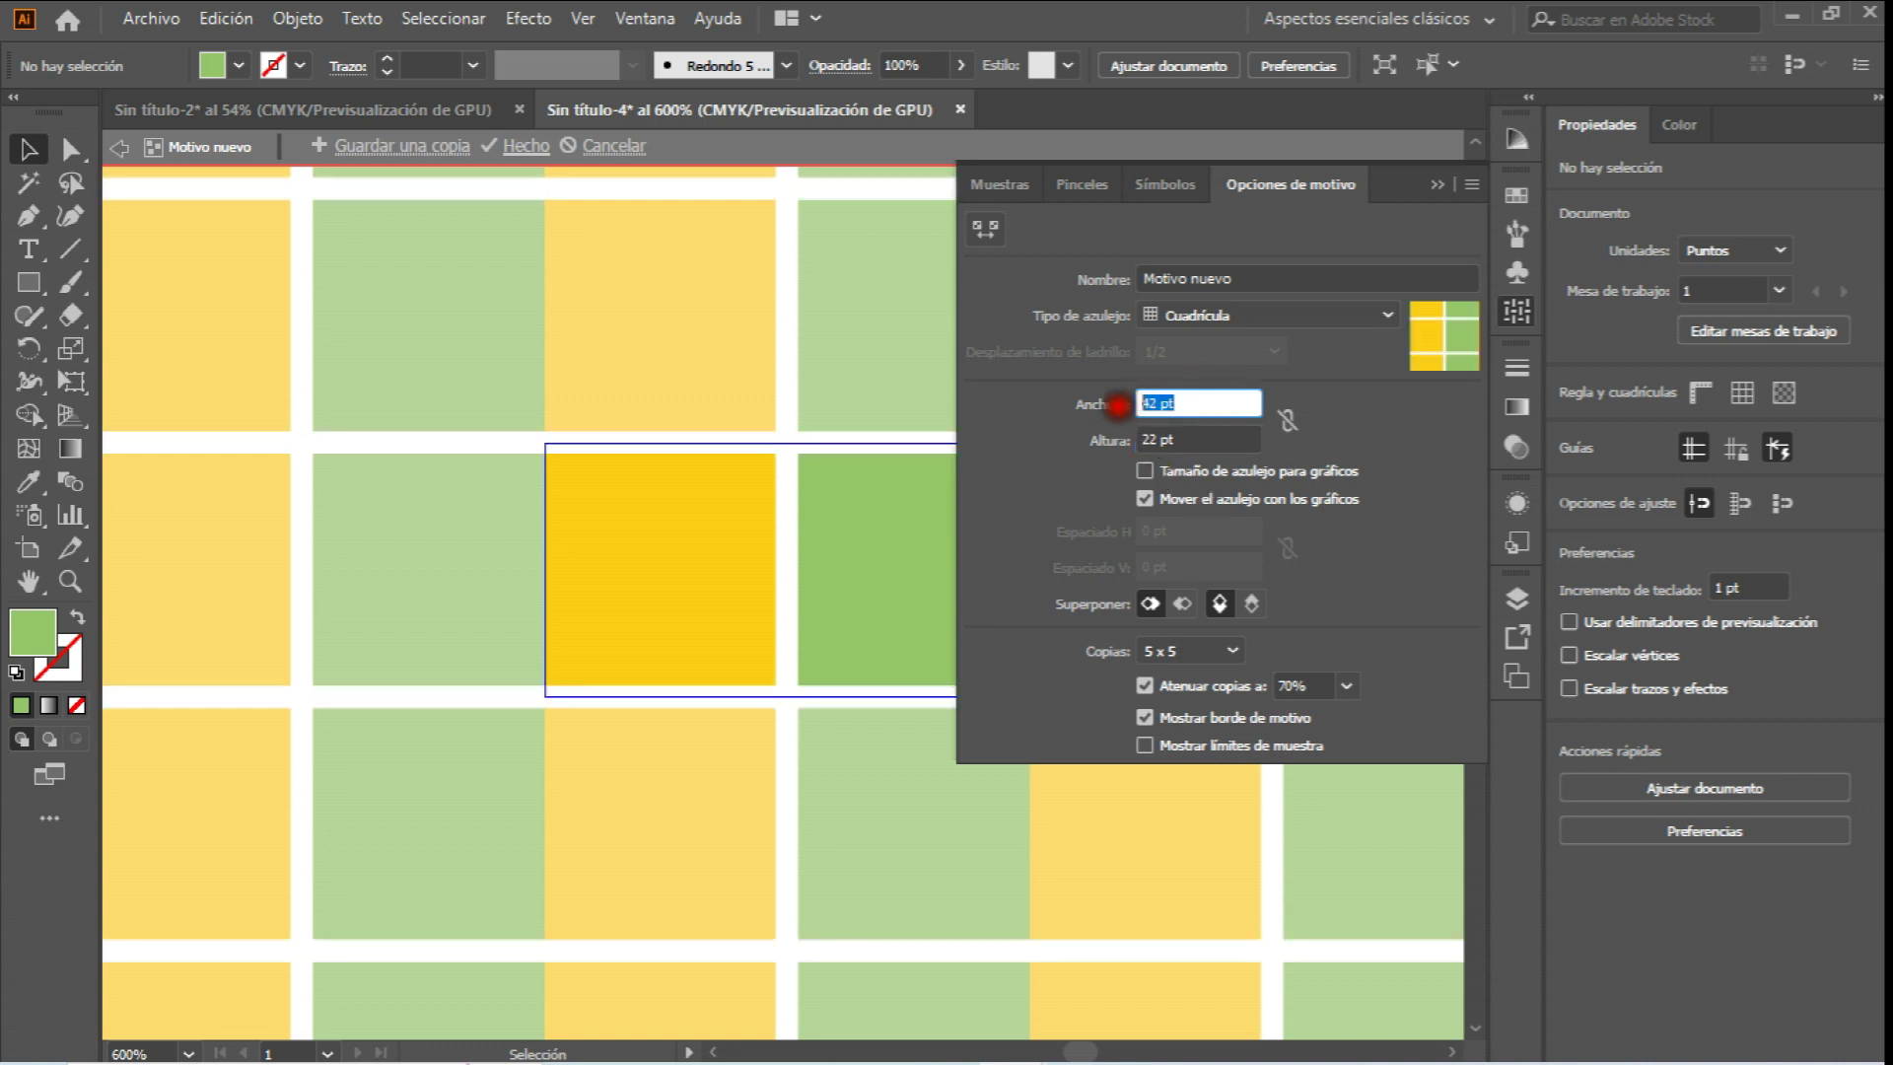
{"action": "type", "text": "44"}
{"action": "left_click", "coordinate": [1321, 416]}
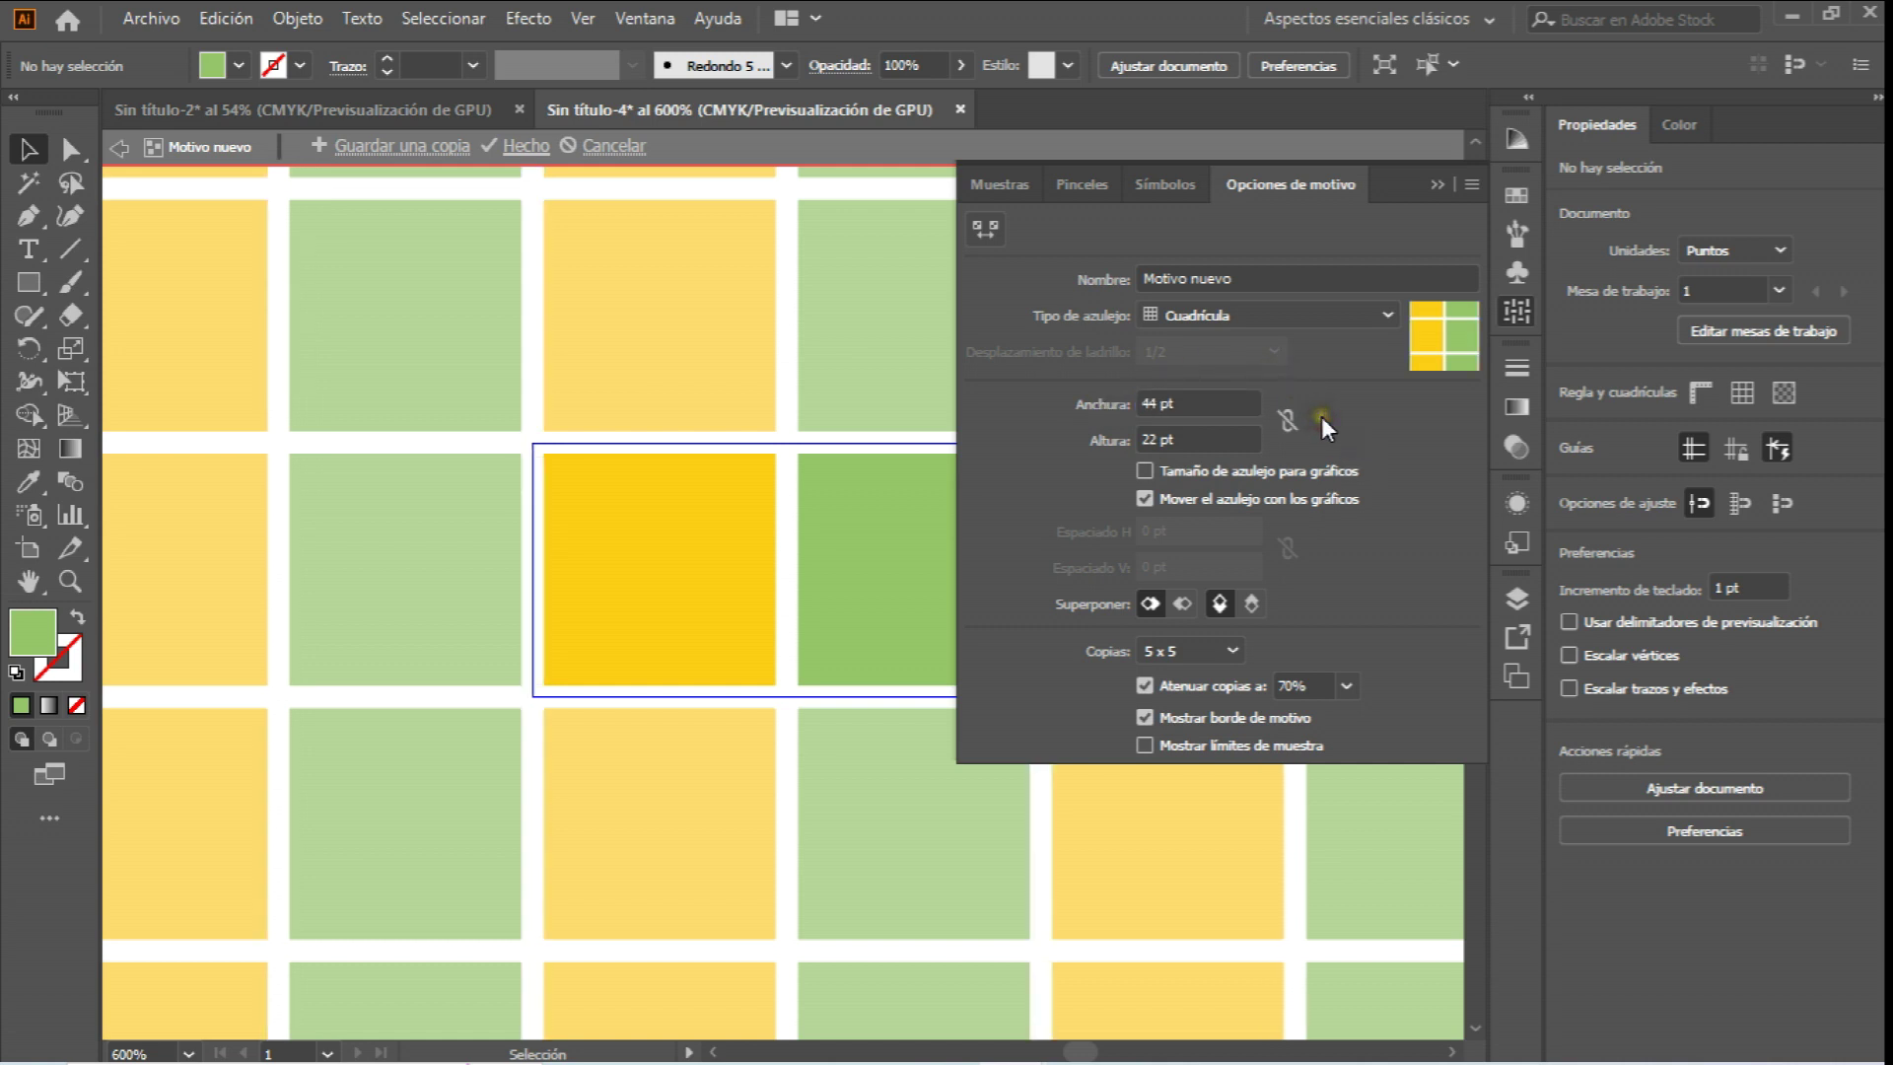
Set the pattern preview to 9 x 9 copies and collapse the pattern options.
{"action": "left_click", "coordinate": [1202, 650]}
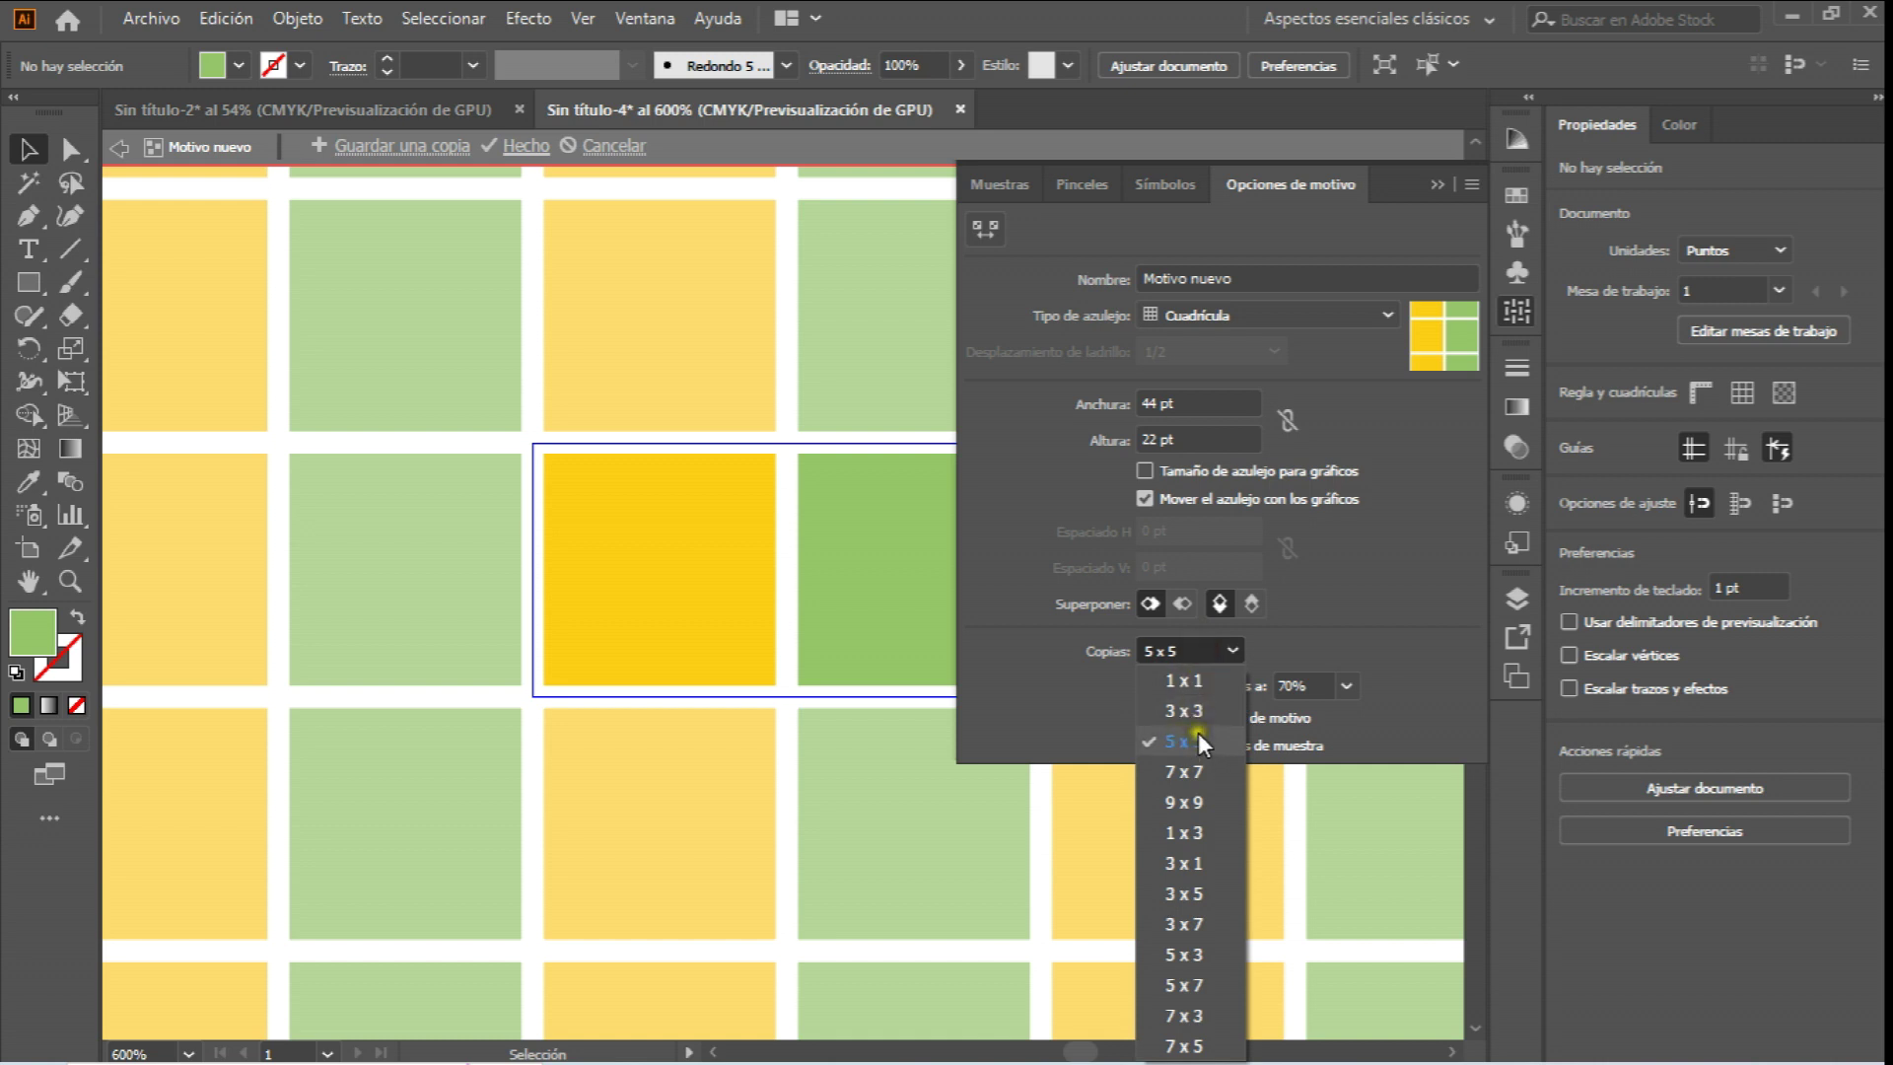
{"action": "left_click", "coordinate": [1197, 771]}
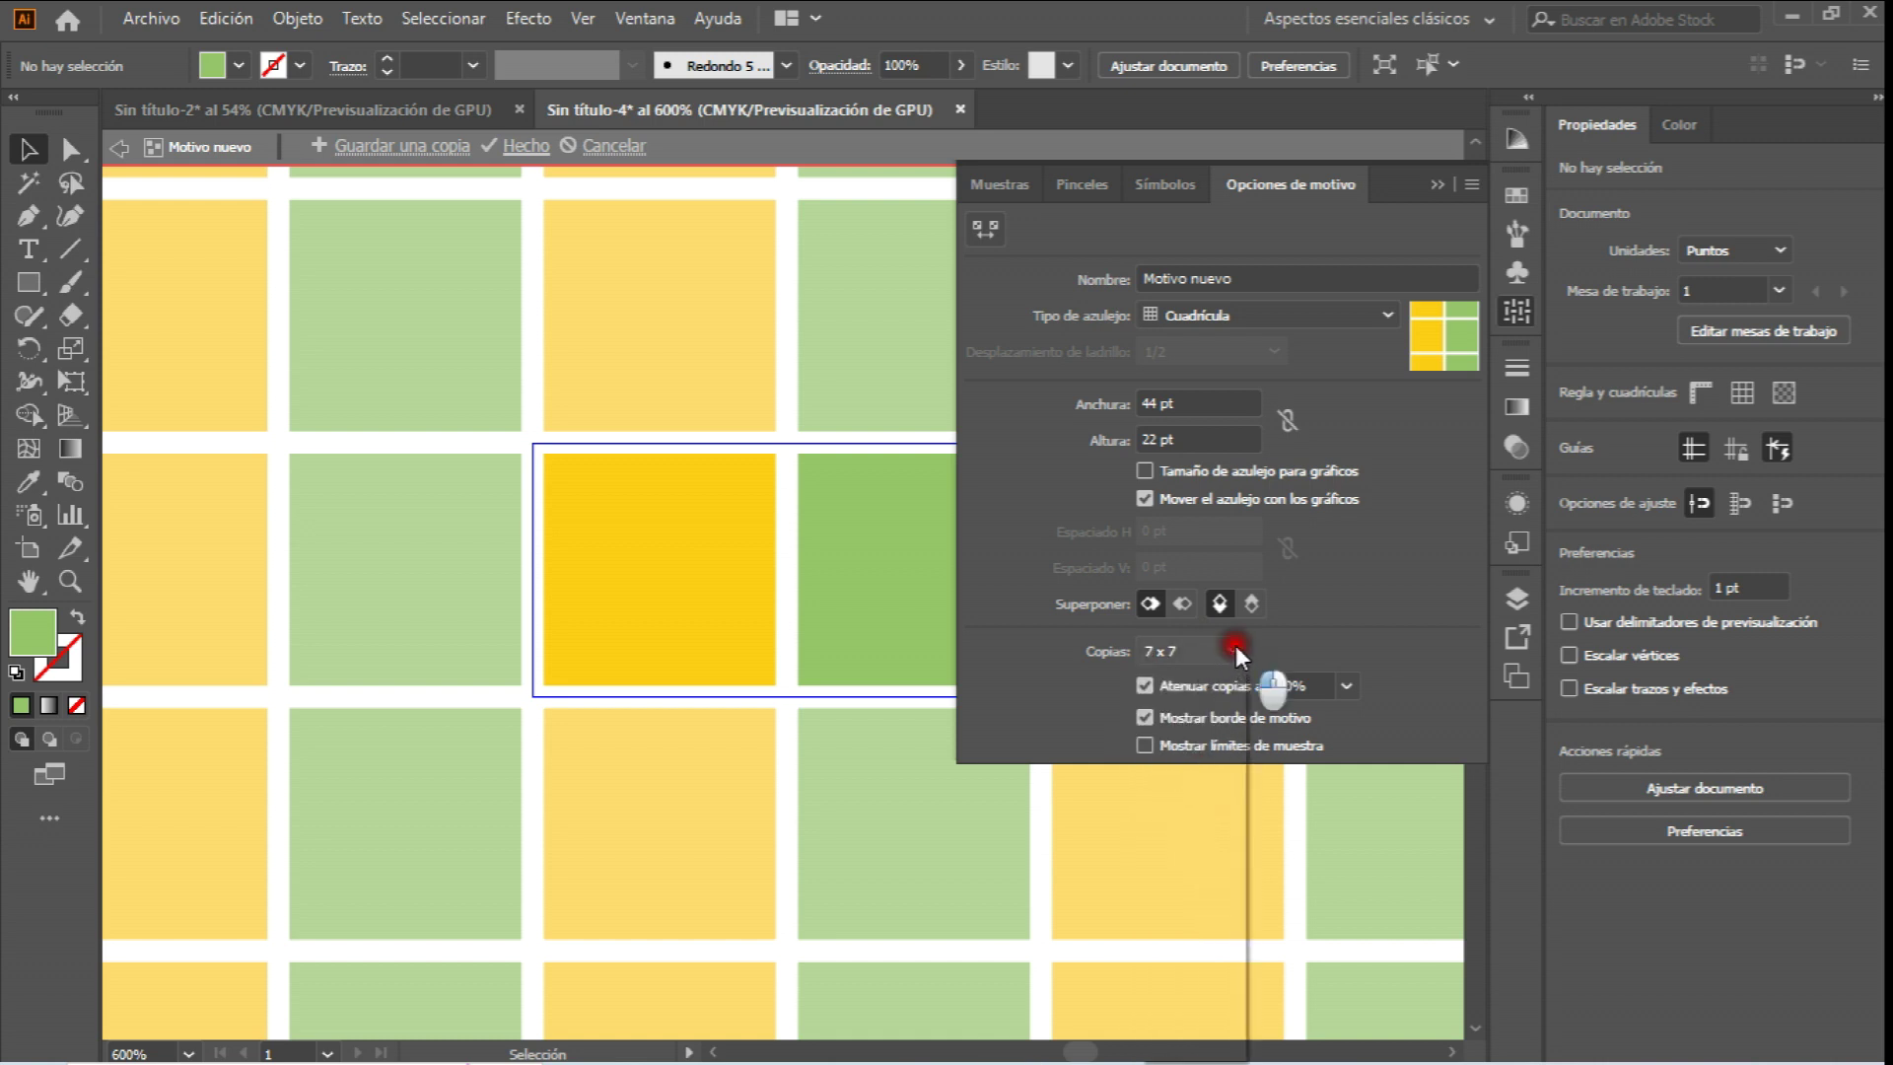
{"action": "left_click", "coordinate": [1235, 644]}
{"action": "left_click", "coordinate": [1191, 809]}
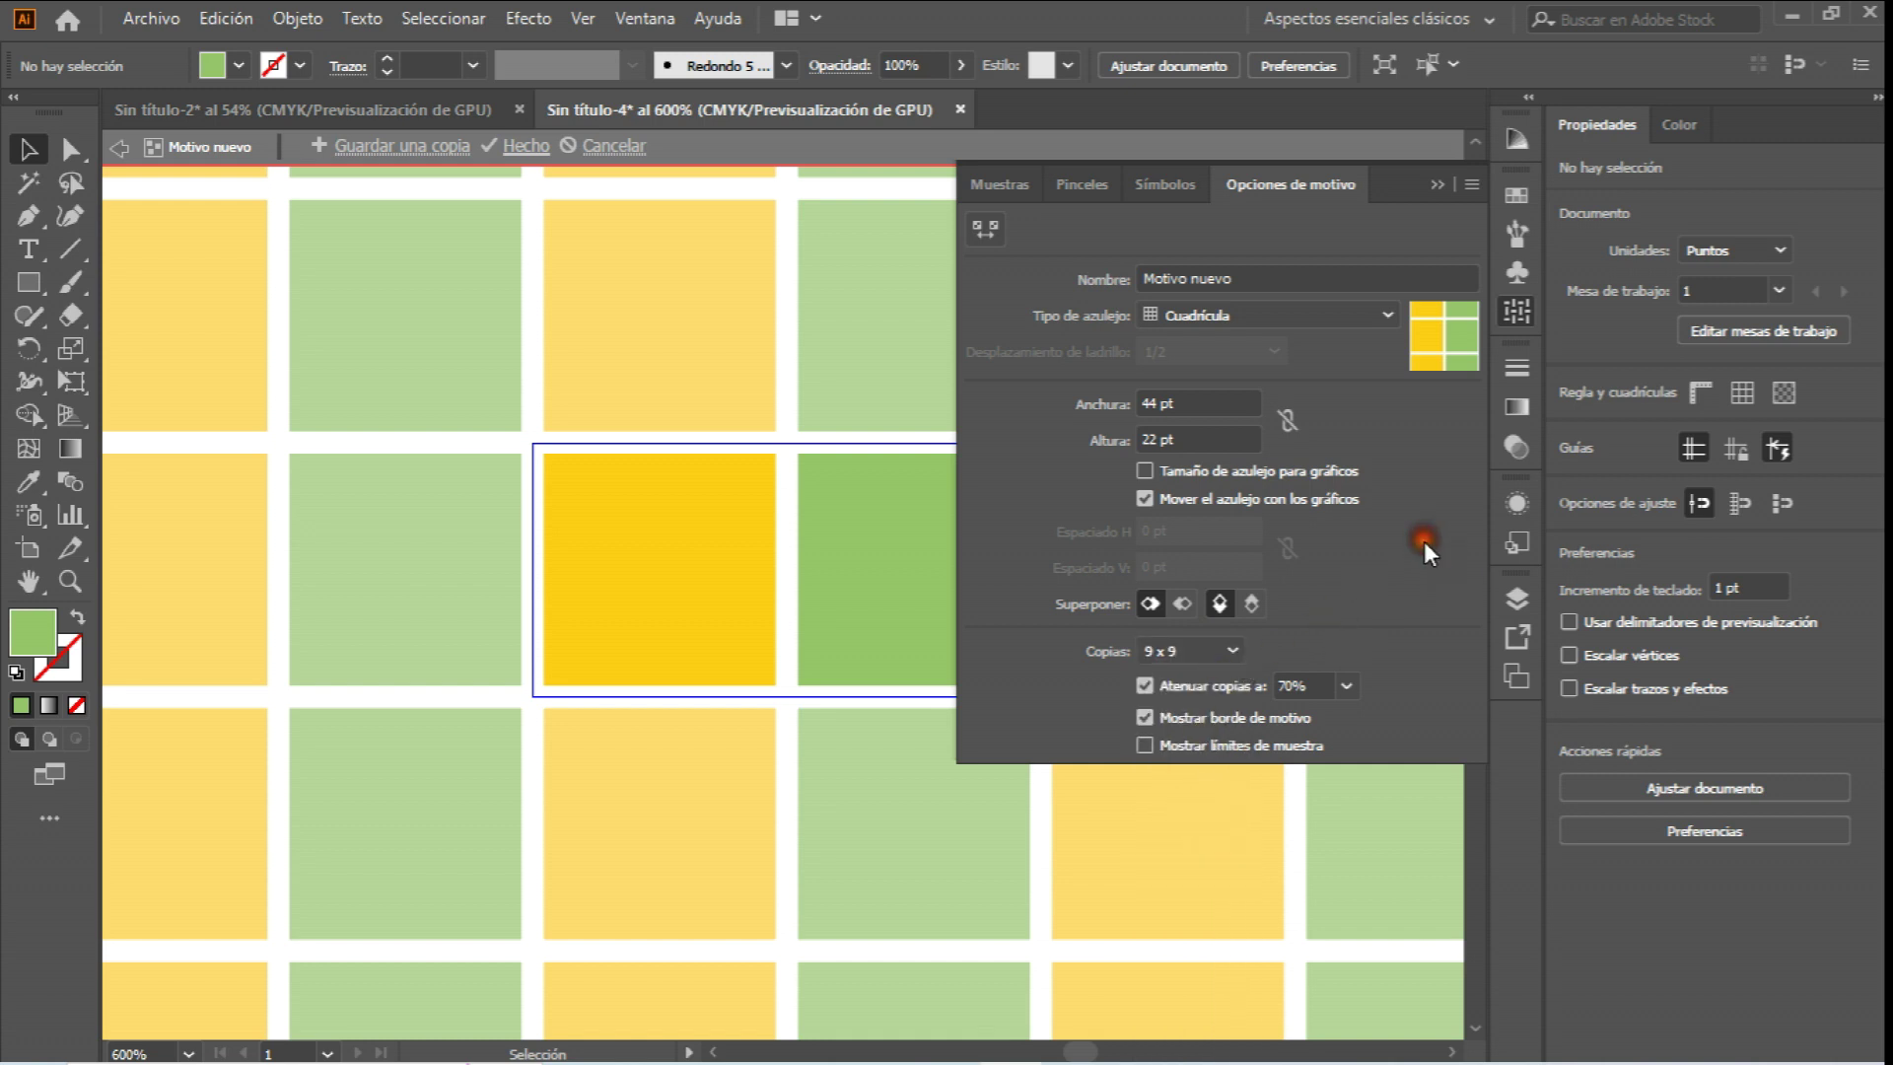
{"action": "left_click", "coordinate": [1439, 182]}
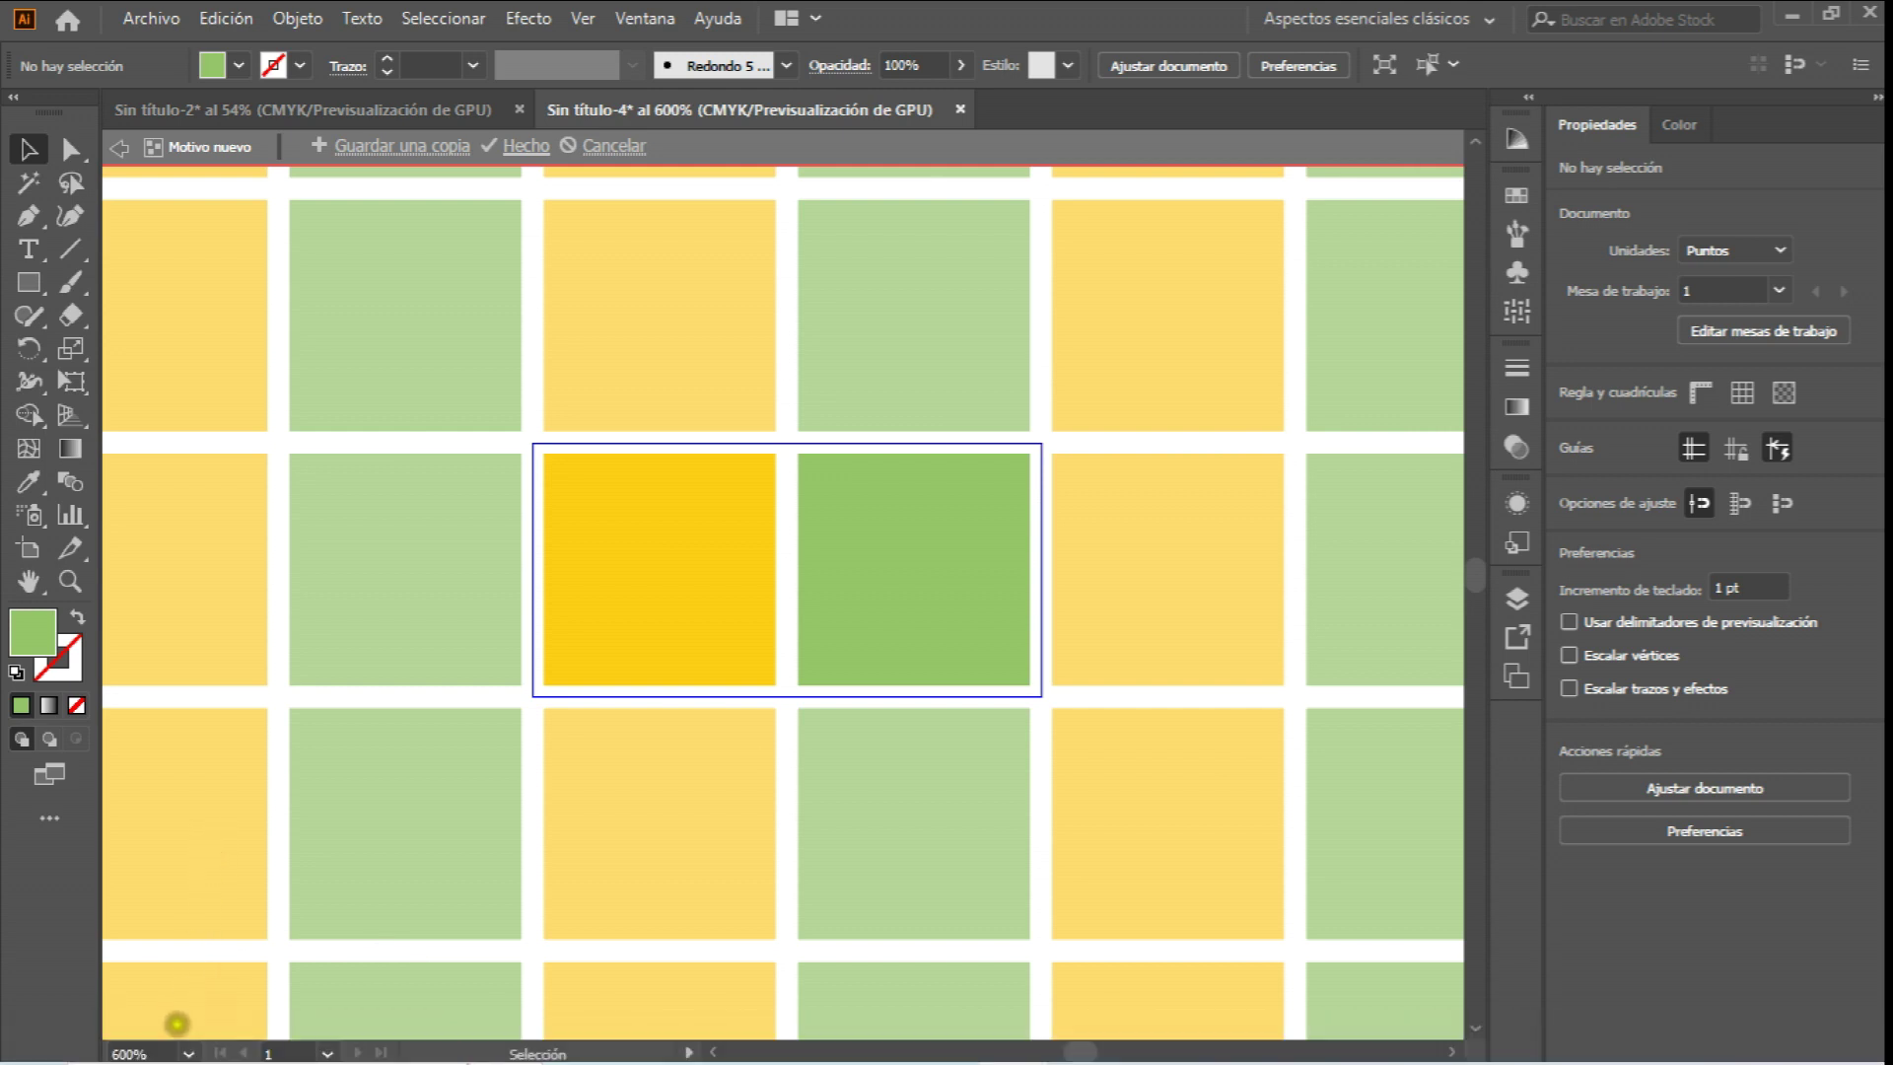
Examine the repeated pattern across the whole artboard and up close around the central tile.
{"action": "left_click", "coordinate": [189, 1051]}
{"action": "left_click", "coordinate": [242, 1025]}
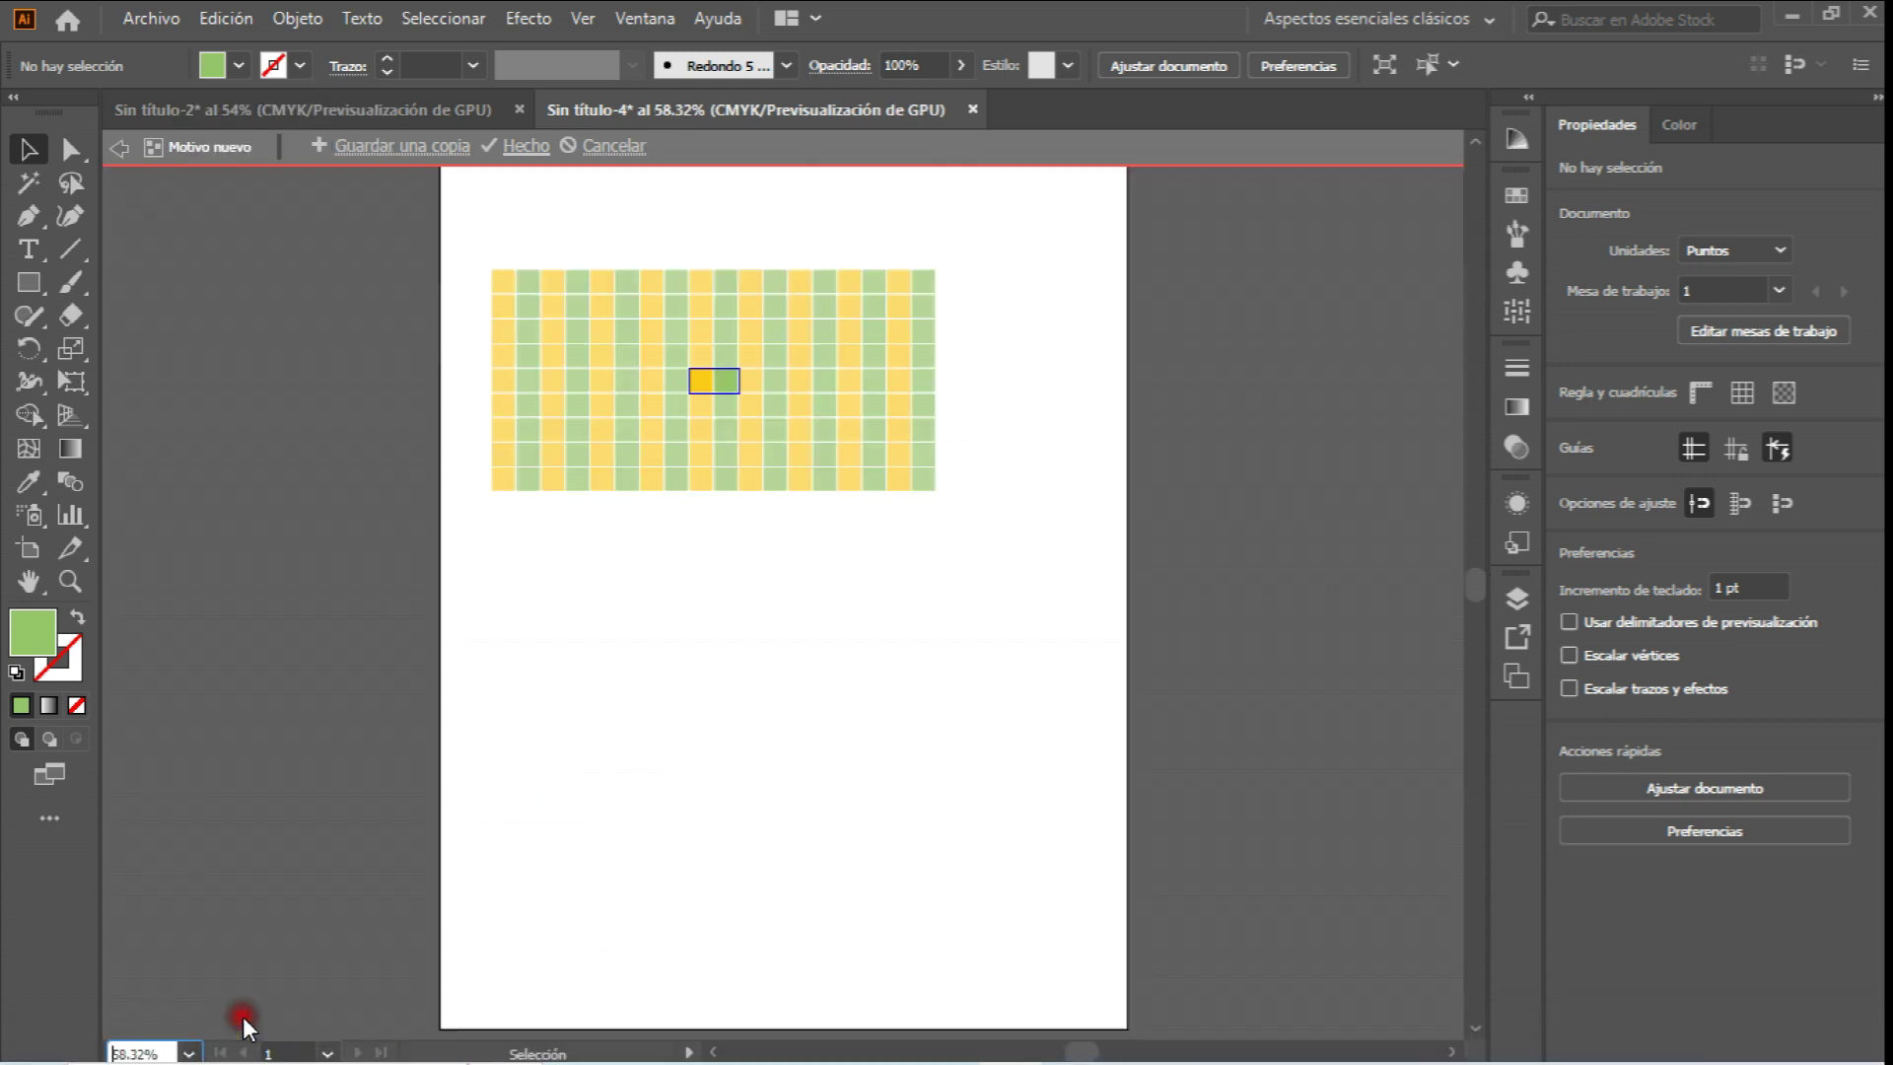
{"action": "left_click", "coordinate": [578, 680]}
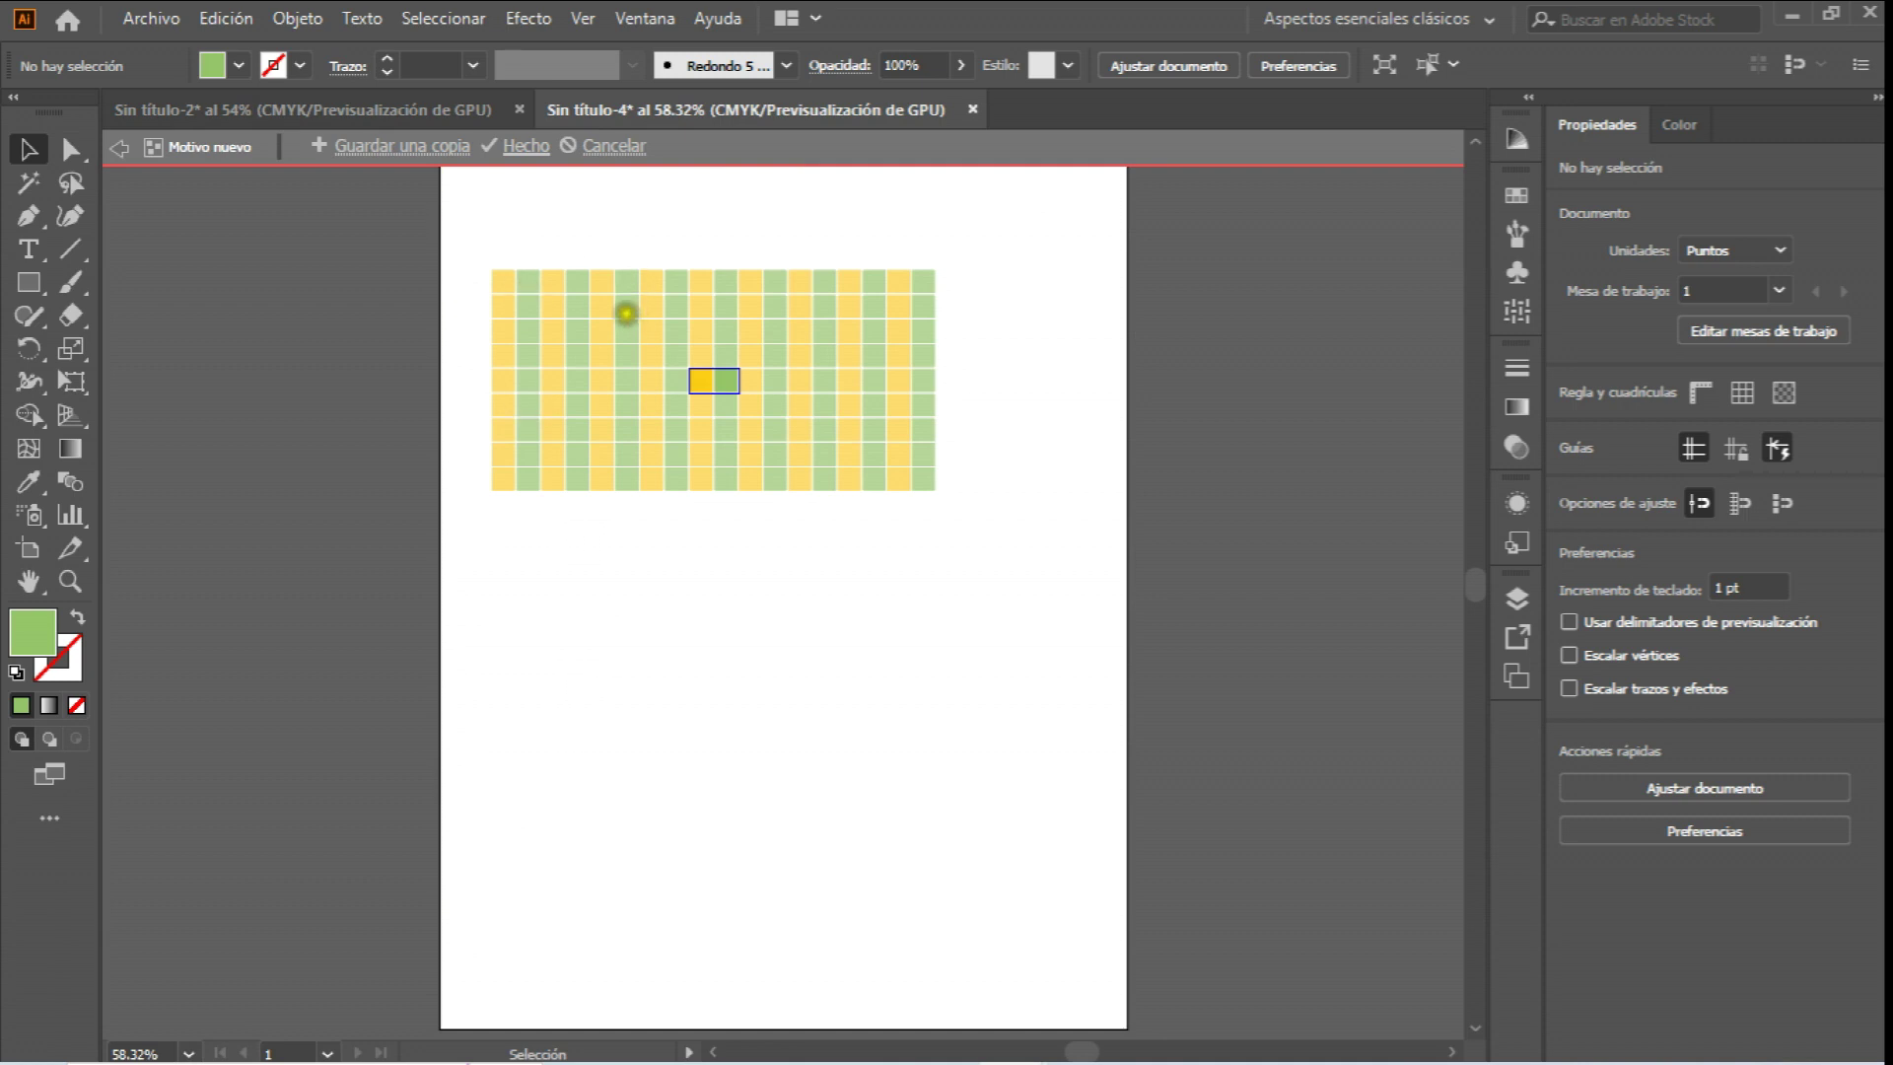
{"action": "left_click", "coordinate": [71, 581]}
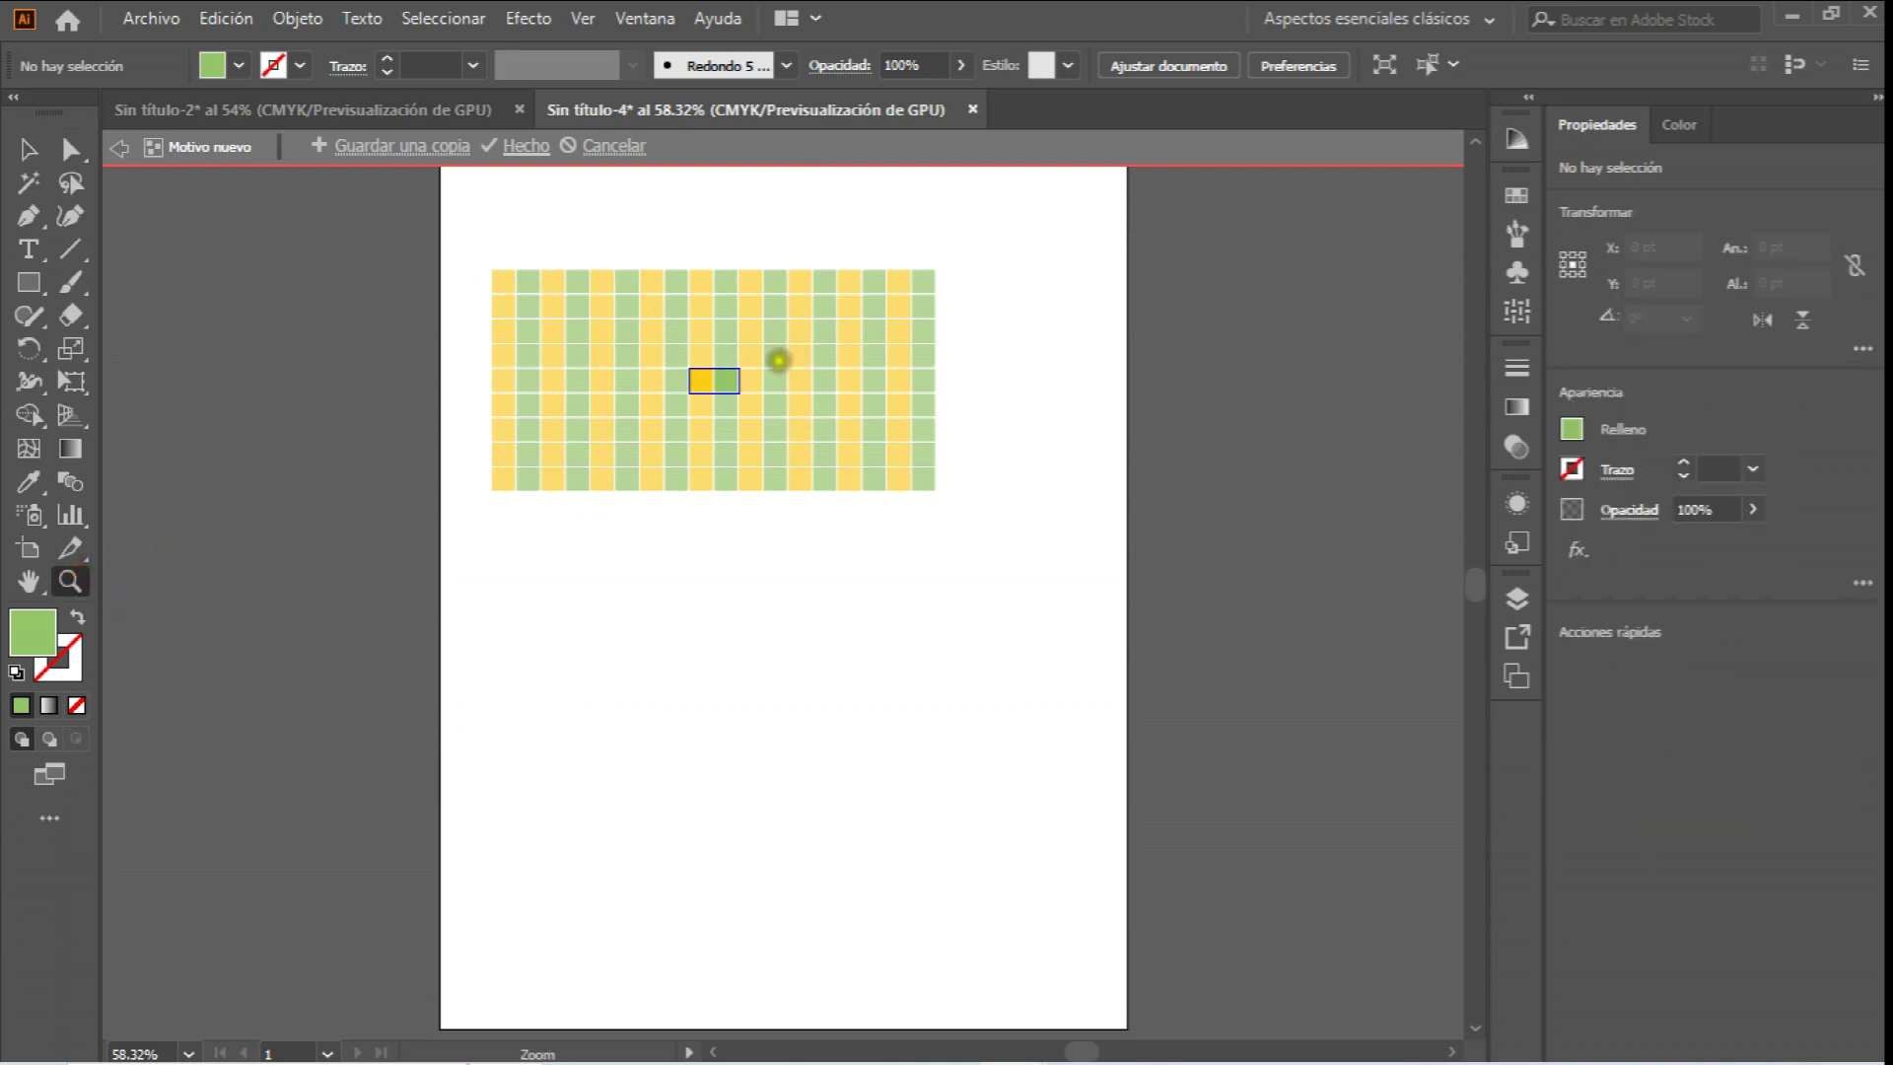
{"action": "left_click", "coordinate": [749, 381]}
{"action": "left_click", "coordinate": [750, 598]}
{"action": "left_click", "coordinate": [845, 583]}
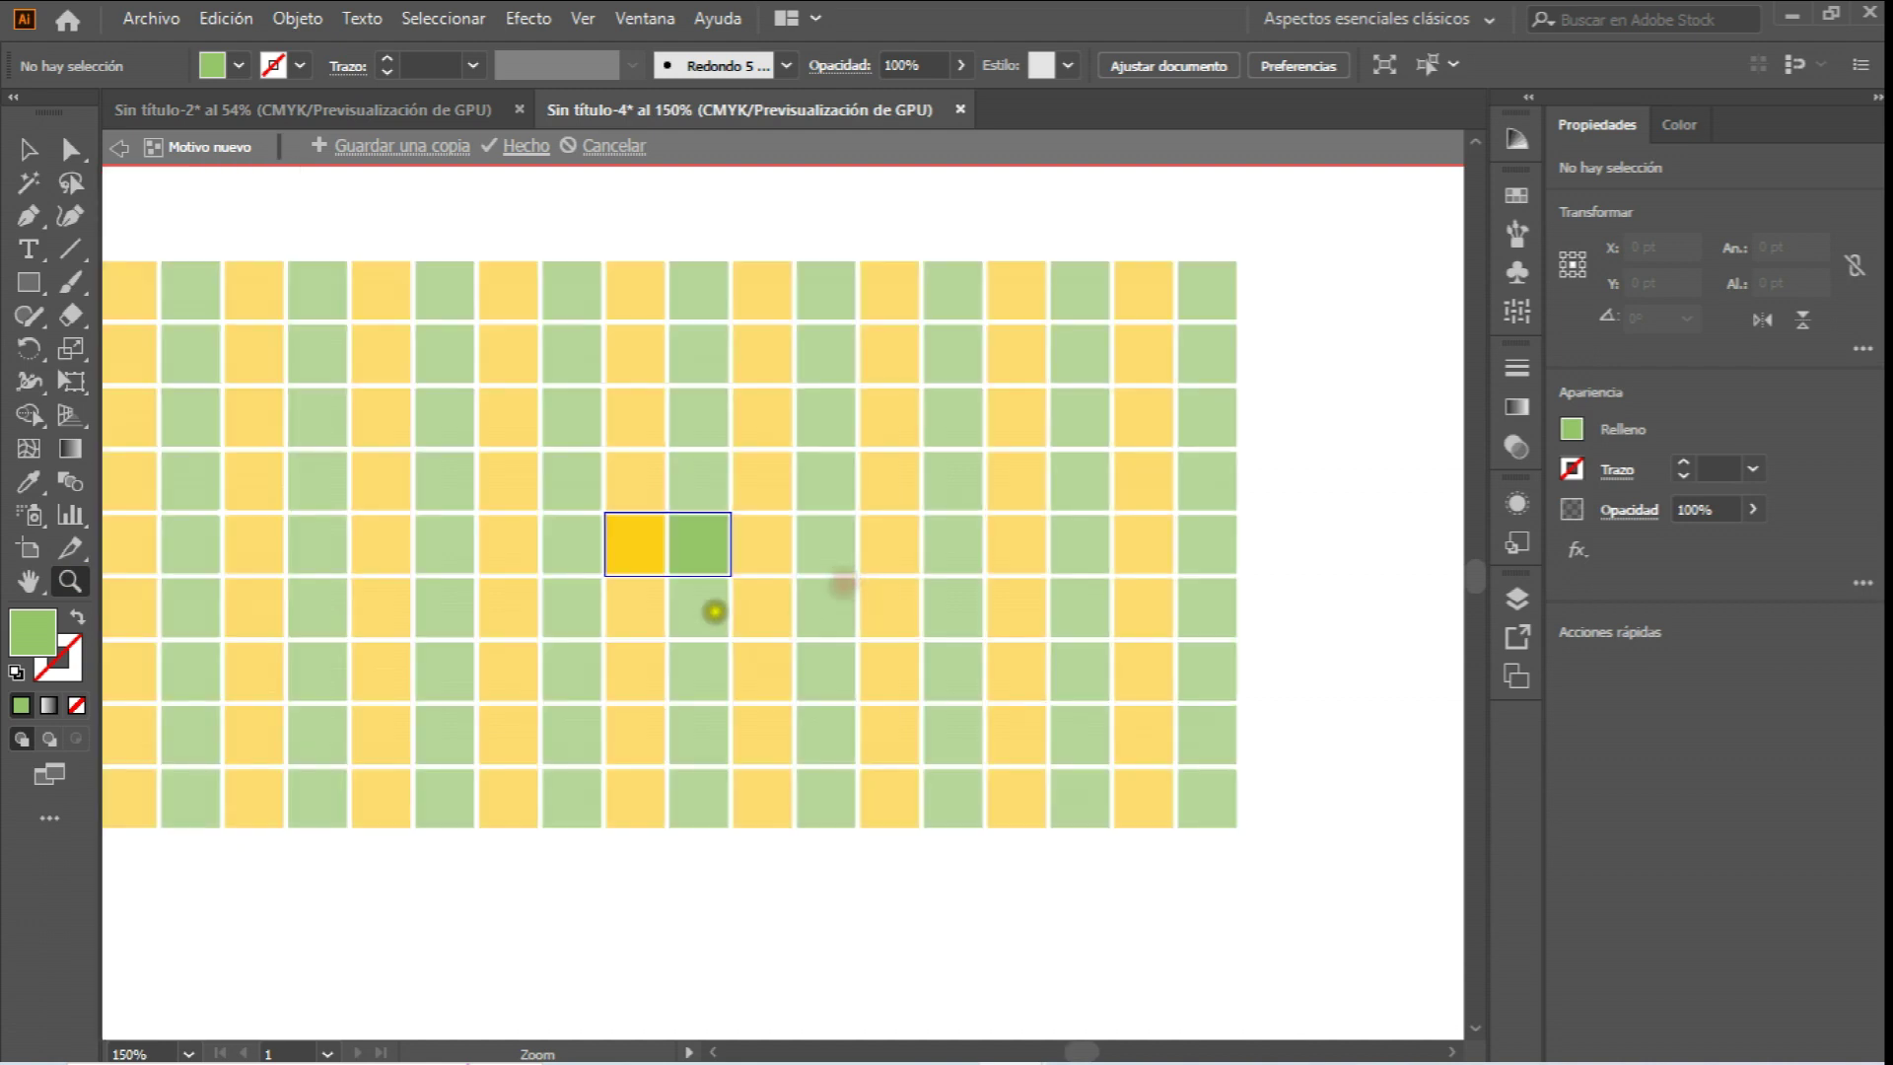
{"action": "left_click", "coordinate": [612, 583]}
{"action": "scroll", "coordinate": [810, 543], "scroll_direction": "up", "scroll_amount": 2}
{"action": "scroll", "coordinate": [787, 513], "scroll_direction": "down", "scroll_amount": 1}
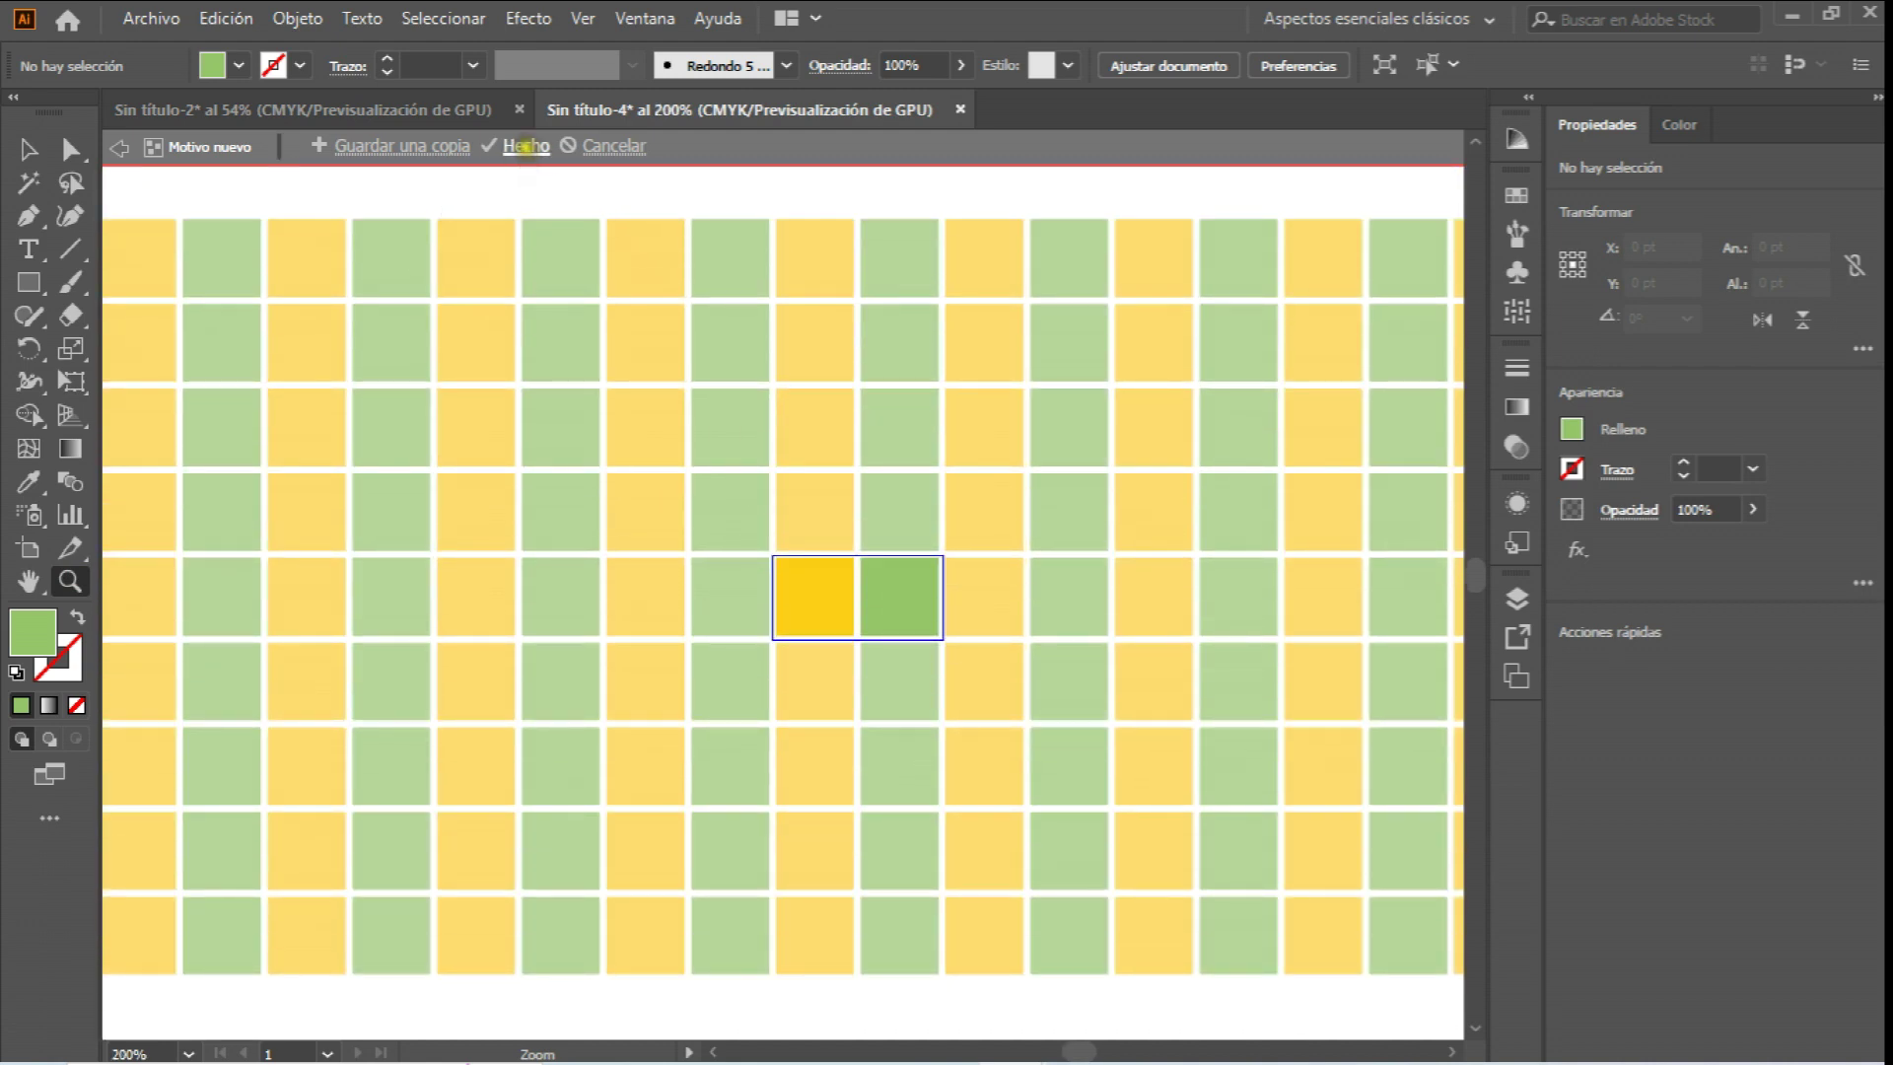
Finish editing the yellow and green pattern and check for its swatch among the fill swatches.
{"action": "left_click", "coordinate": [525, 146]}
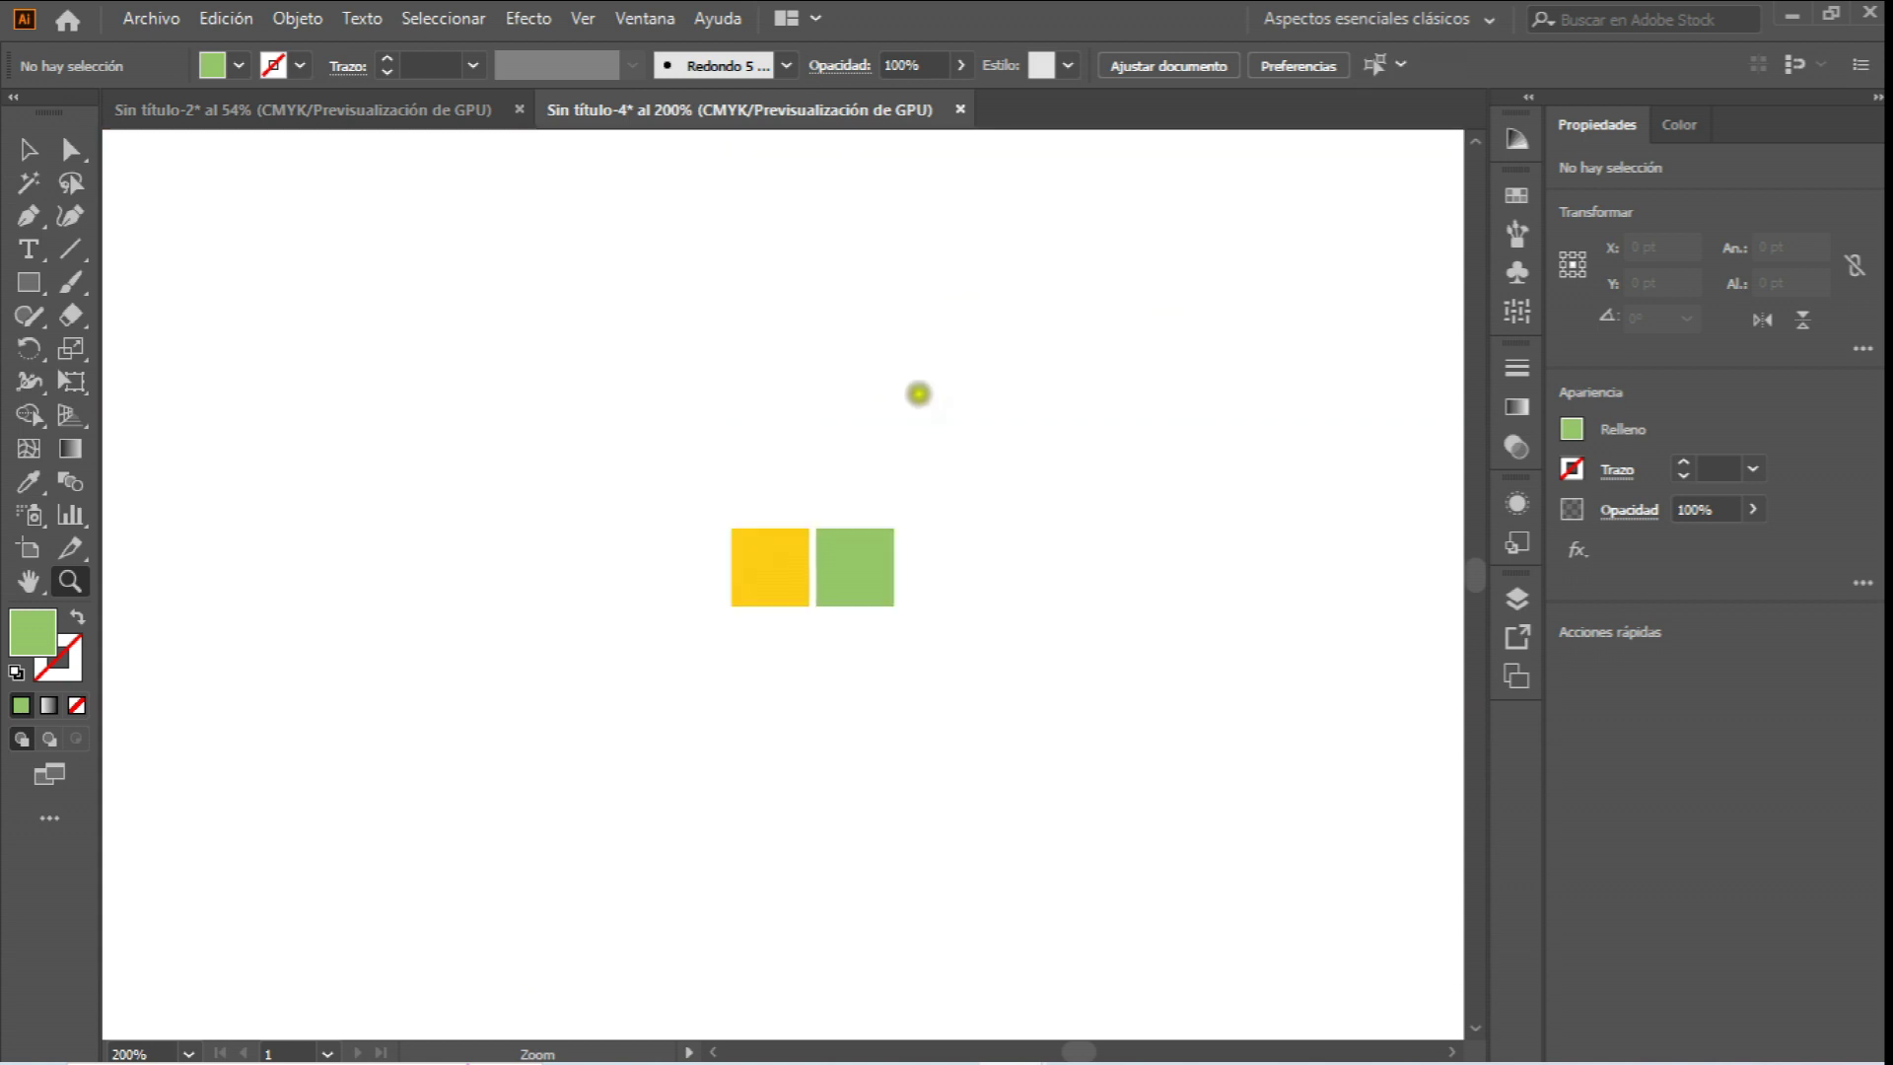
{"action": "left_click", "coordinate": [240, 67]}
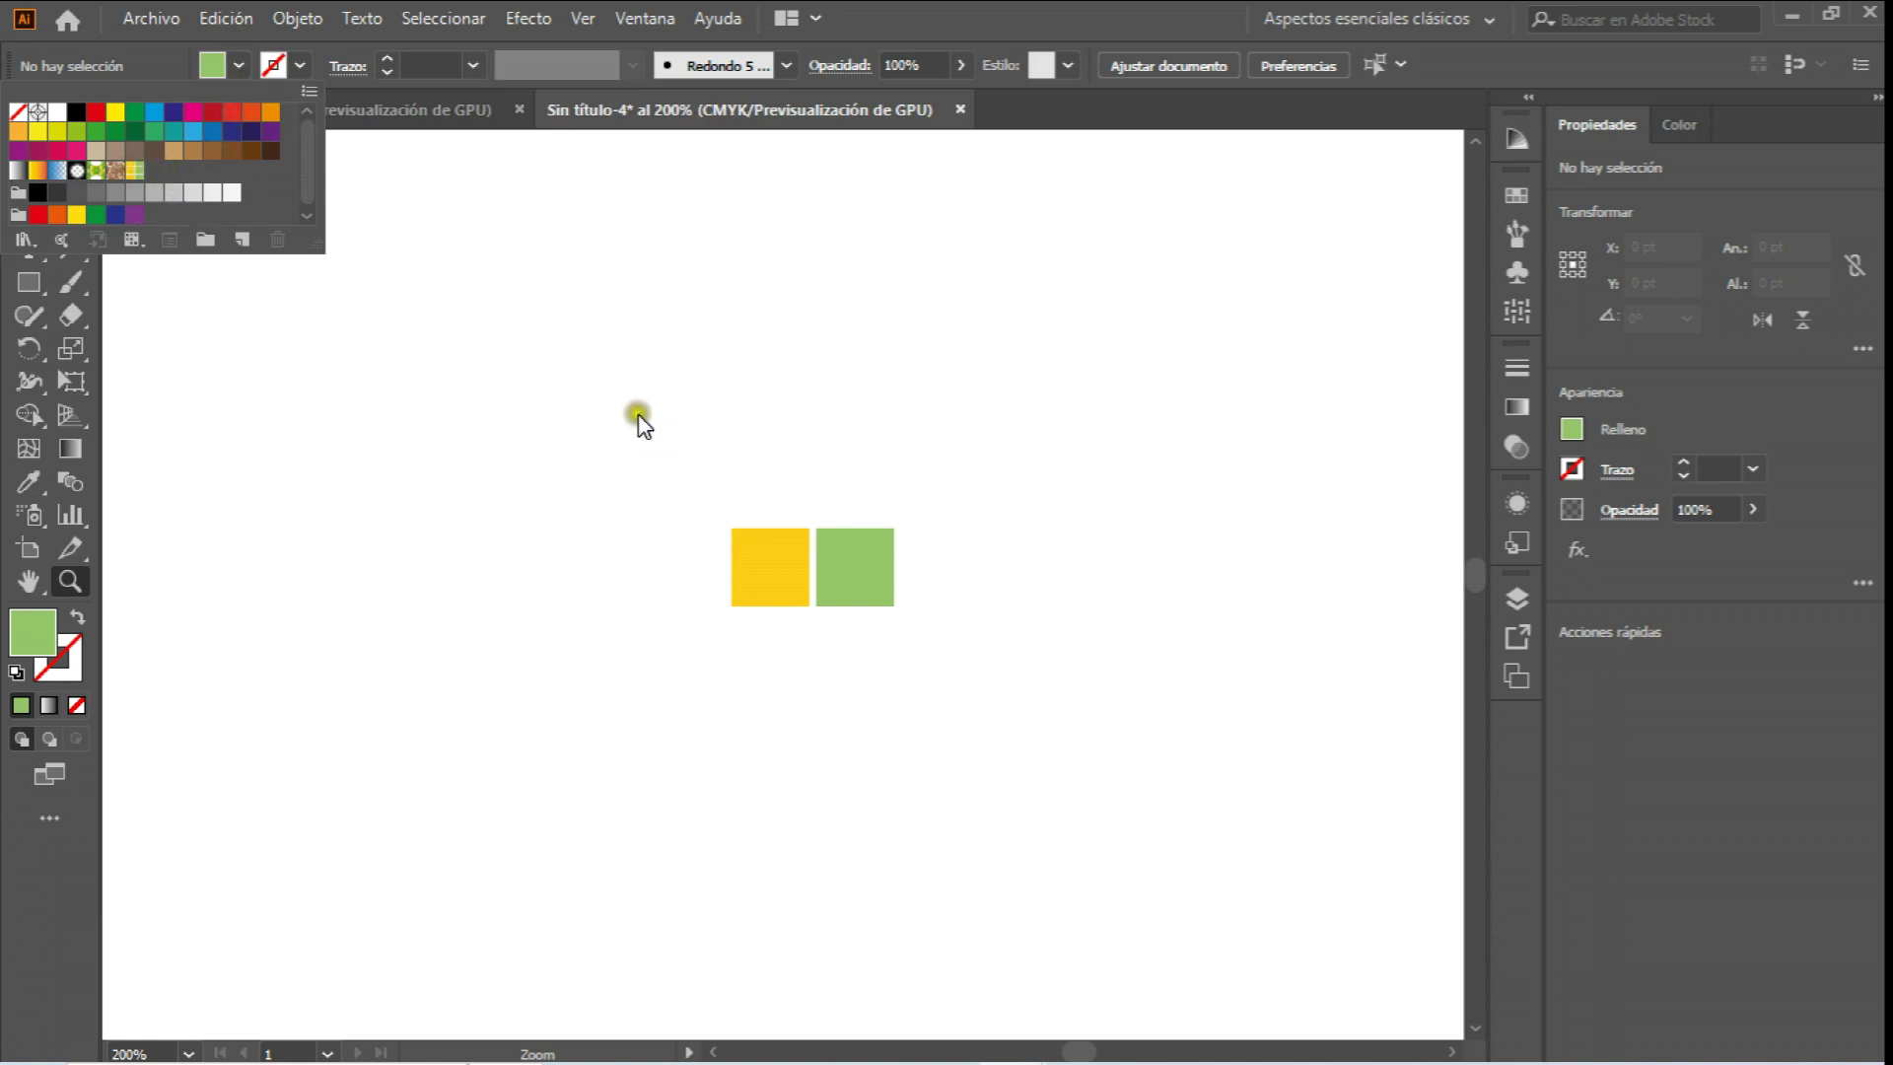
{"action": "left_click", "coordinate": [696, 399]}
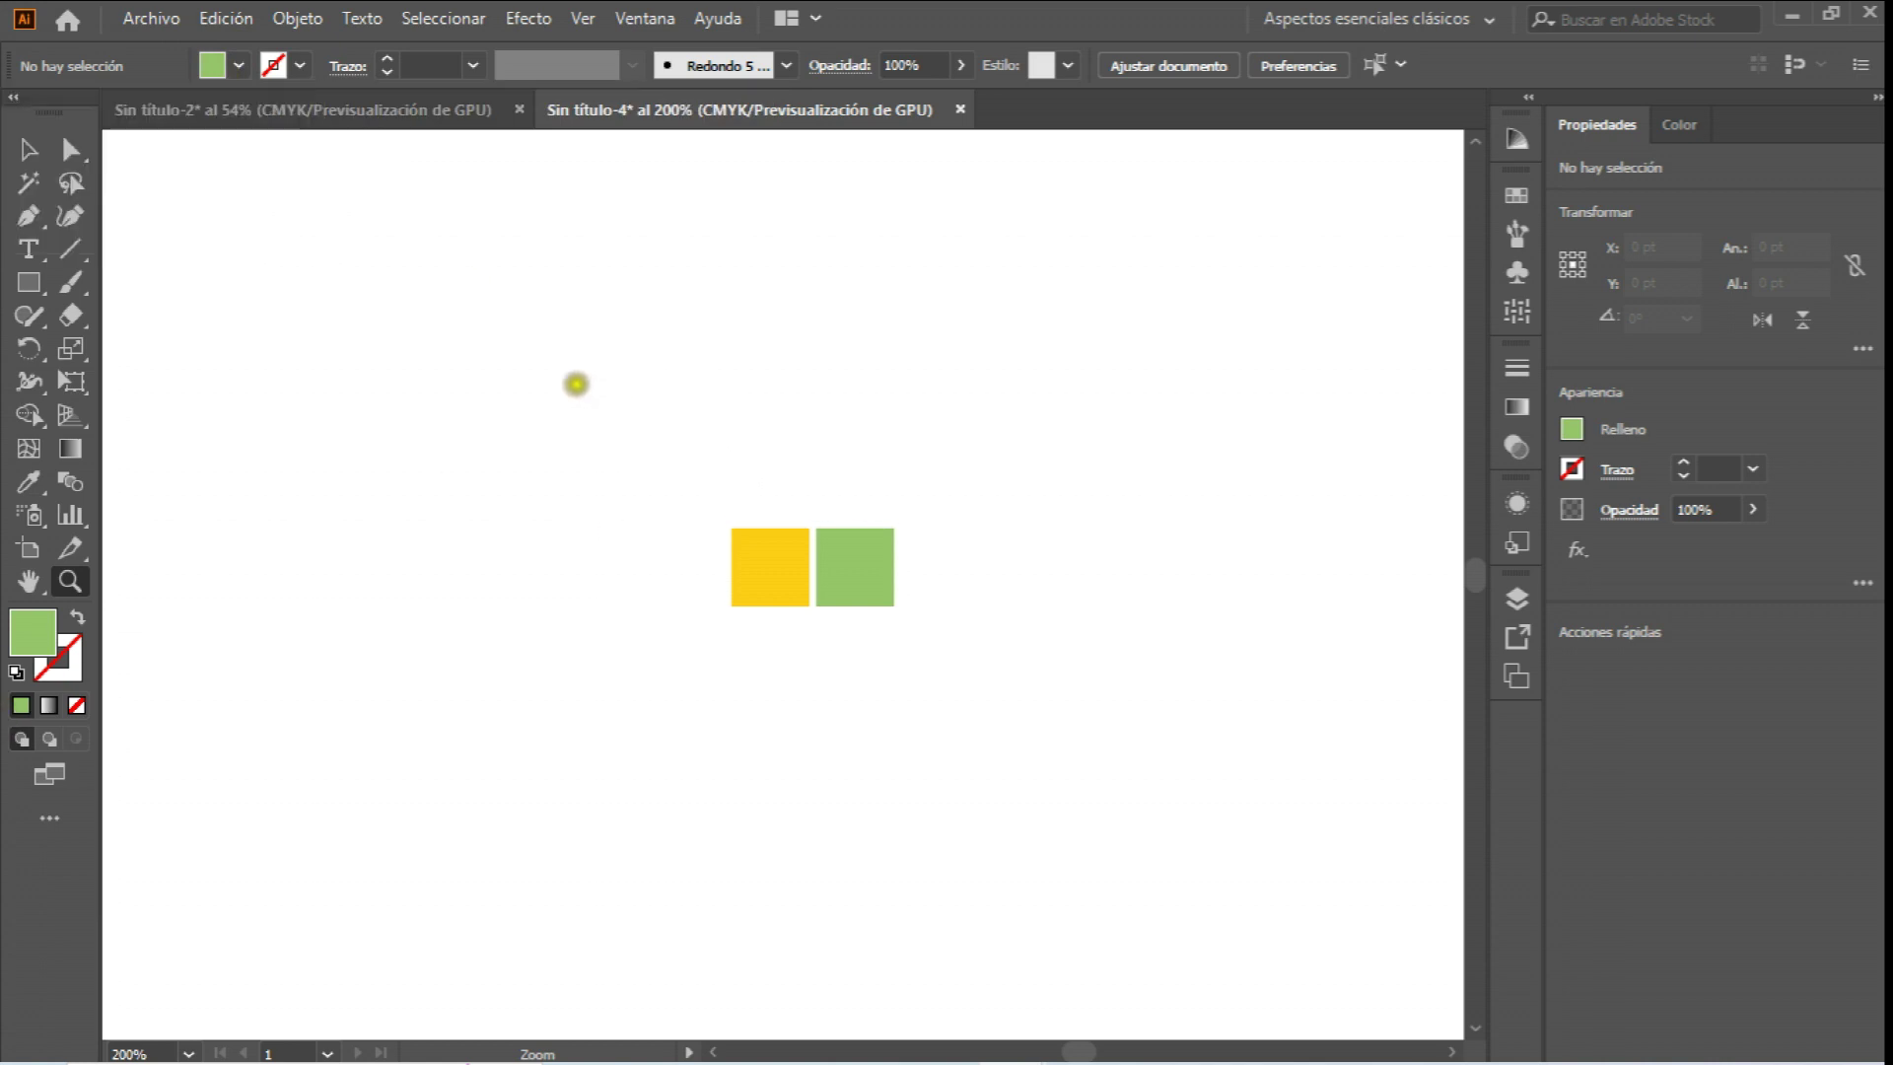
Fit the artboard on screen, draw a 612 × 792 pt rectangle covering the whole artboard, and select it.
{"action": "left_click", "coordinate": [184, 1053]}
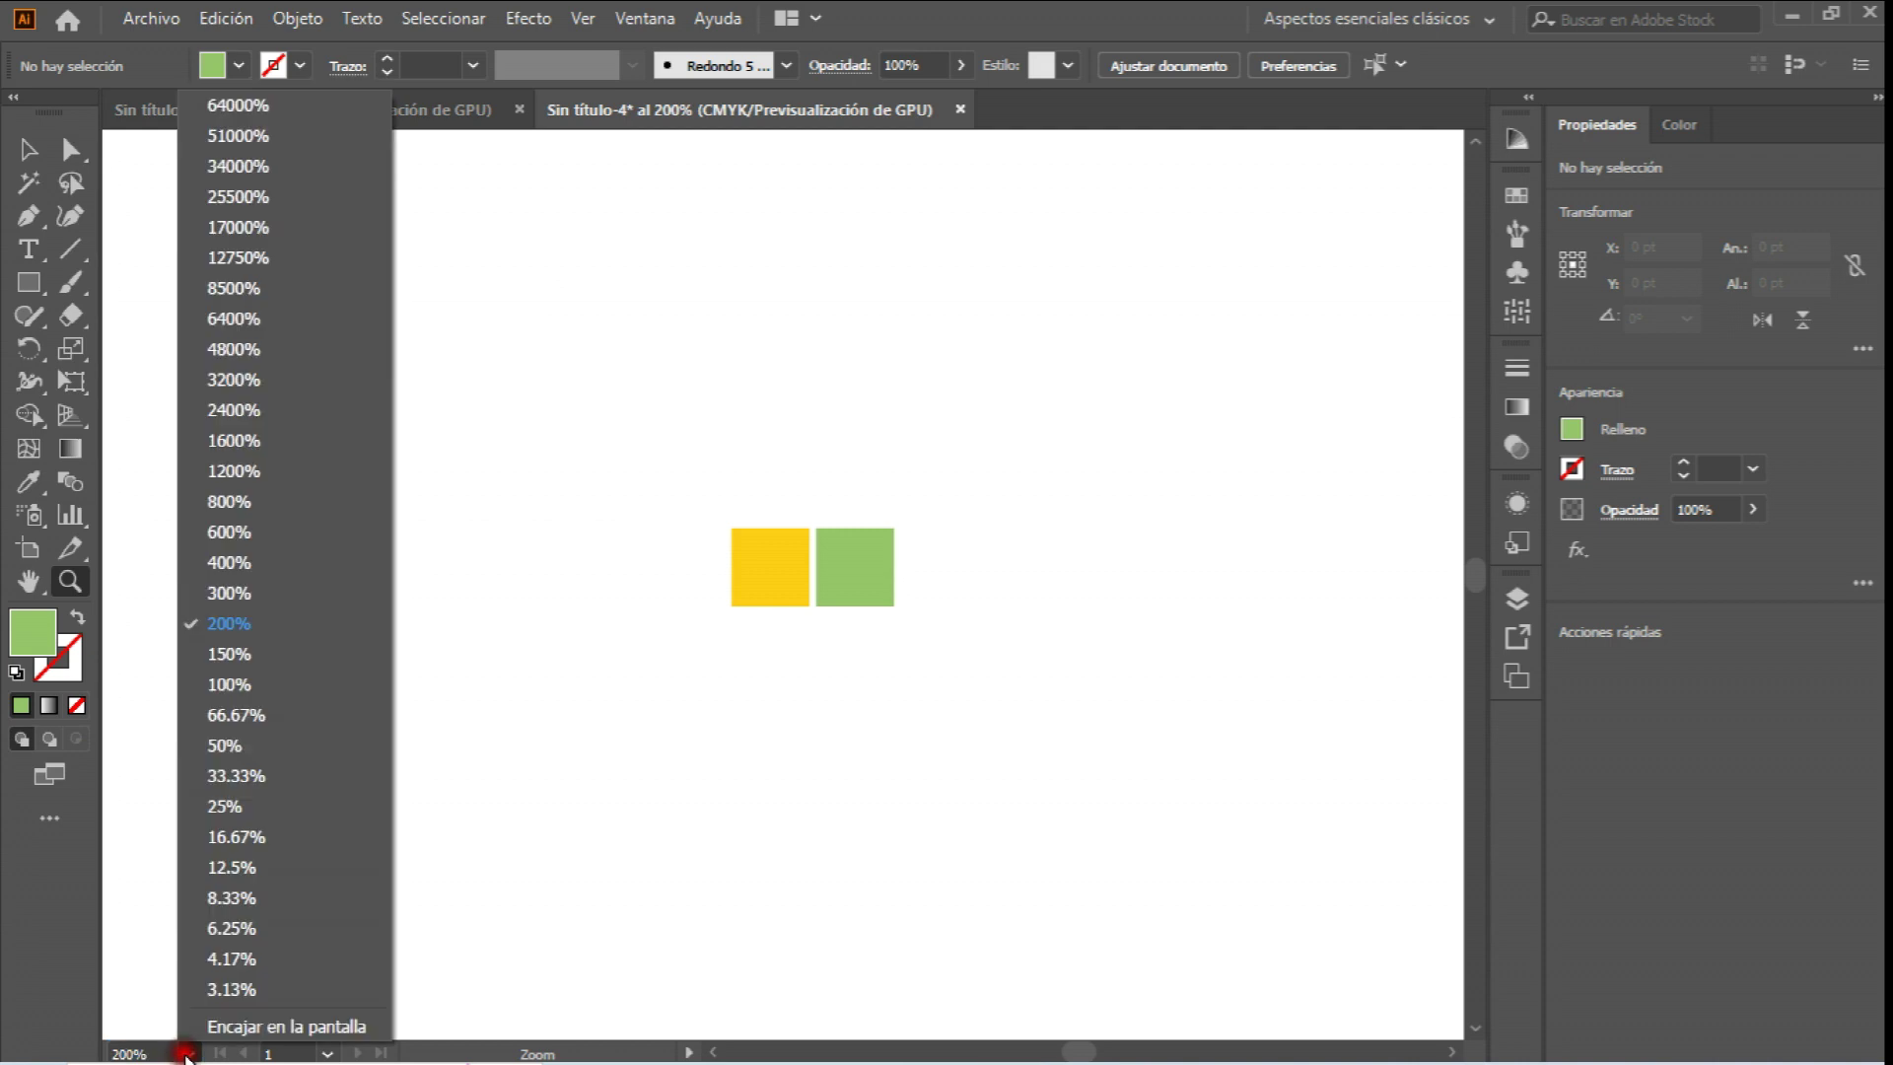
{"action": "left_click", "coordinate": [212, 1015]}
{"action": "left_click", "coordinate": [20, 283]}
{"action": "left_click_drag", "start_coordinate": [442, 144], "coordinate": [1128, 879]}
{"action": "scroll", "coordinate": [955, 706], "scroll_direction": "up", "scroll_amount": 2}
{"action": "left_click", "coordinate": [28, 149]}
{"action": "left_click", "coordinate": [702, 441]}
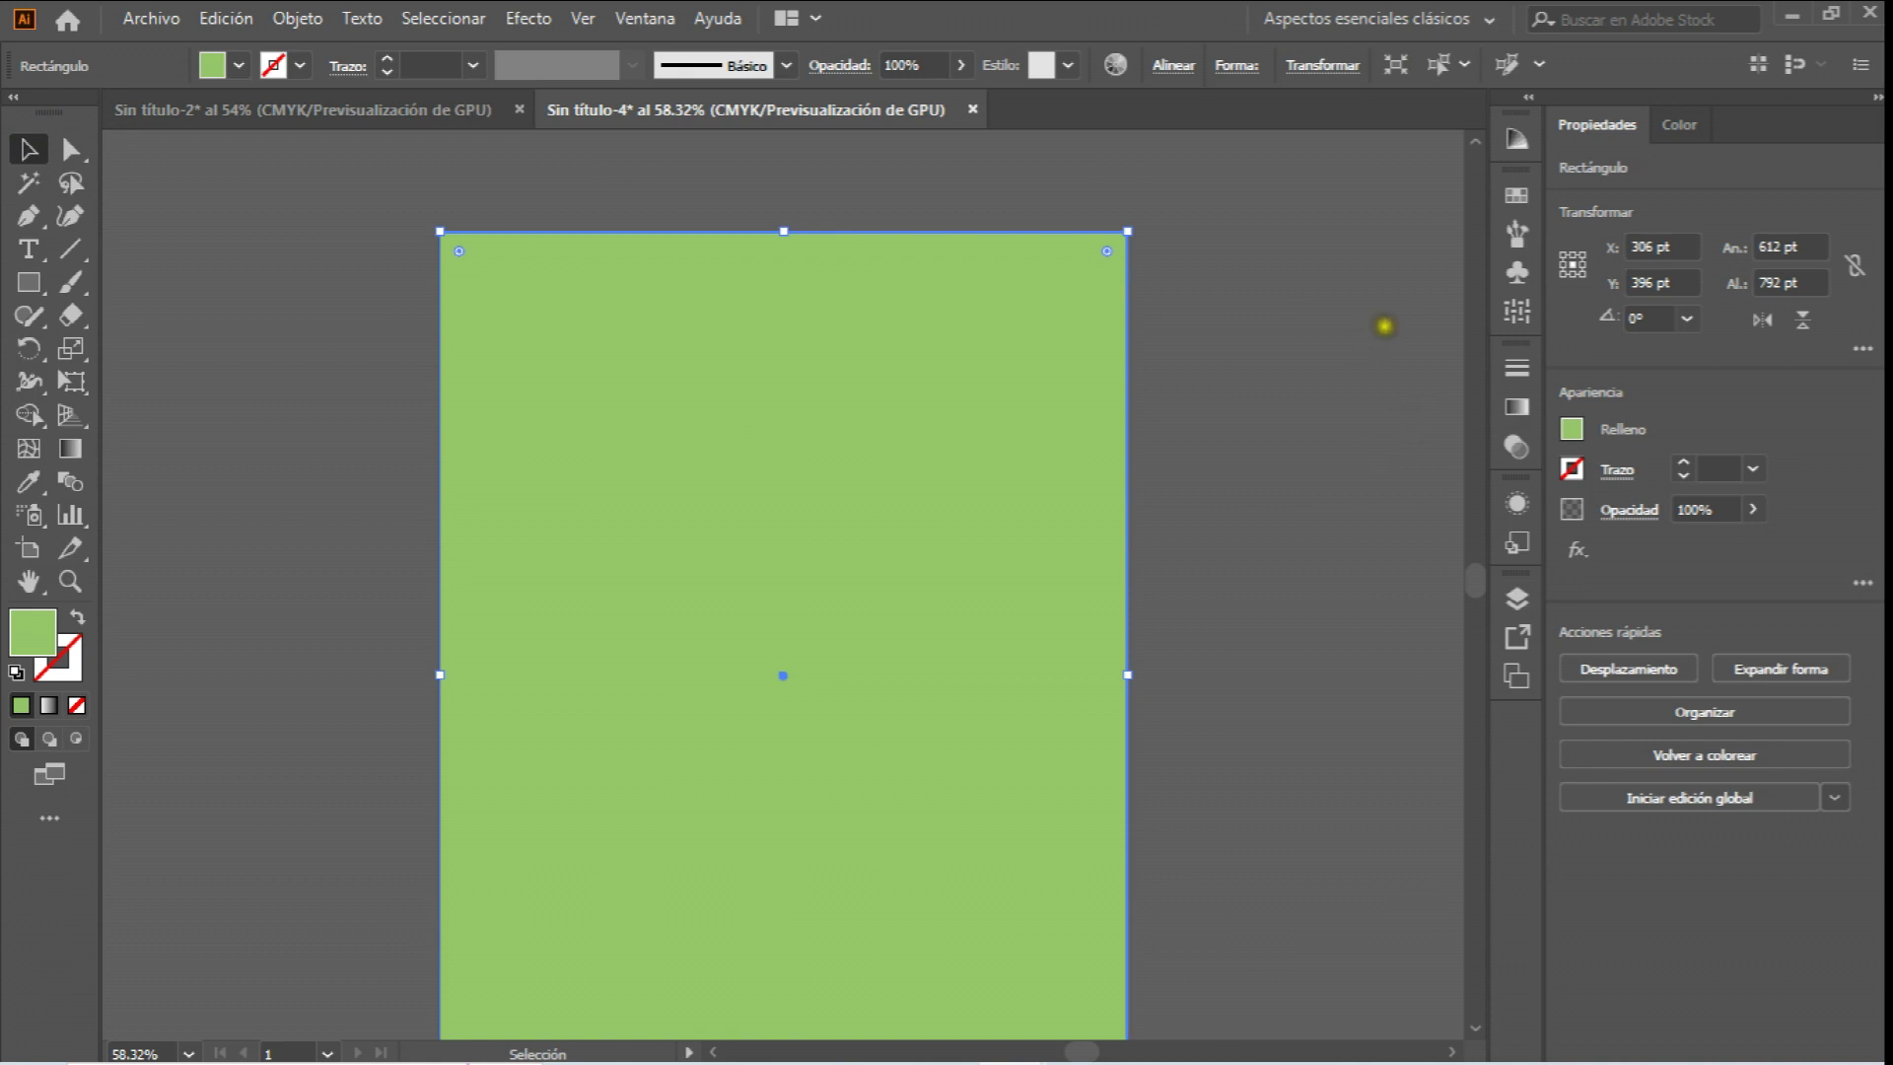
Fill the artboard-sized rectangle with the new yellow and green pattern swatch and deselect it.
{"action": "left_click", "coordinate": [1679, 125]}
{"action": "left_click", "coordinate": [1616, 125]}
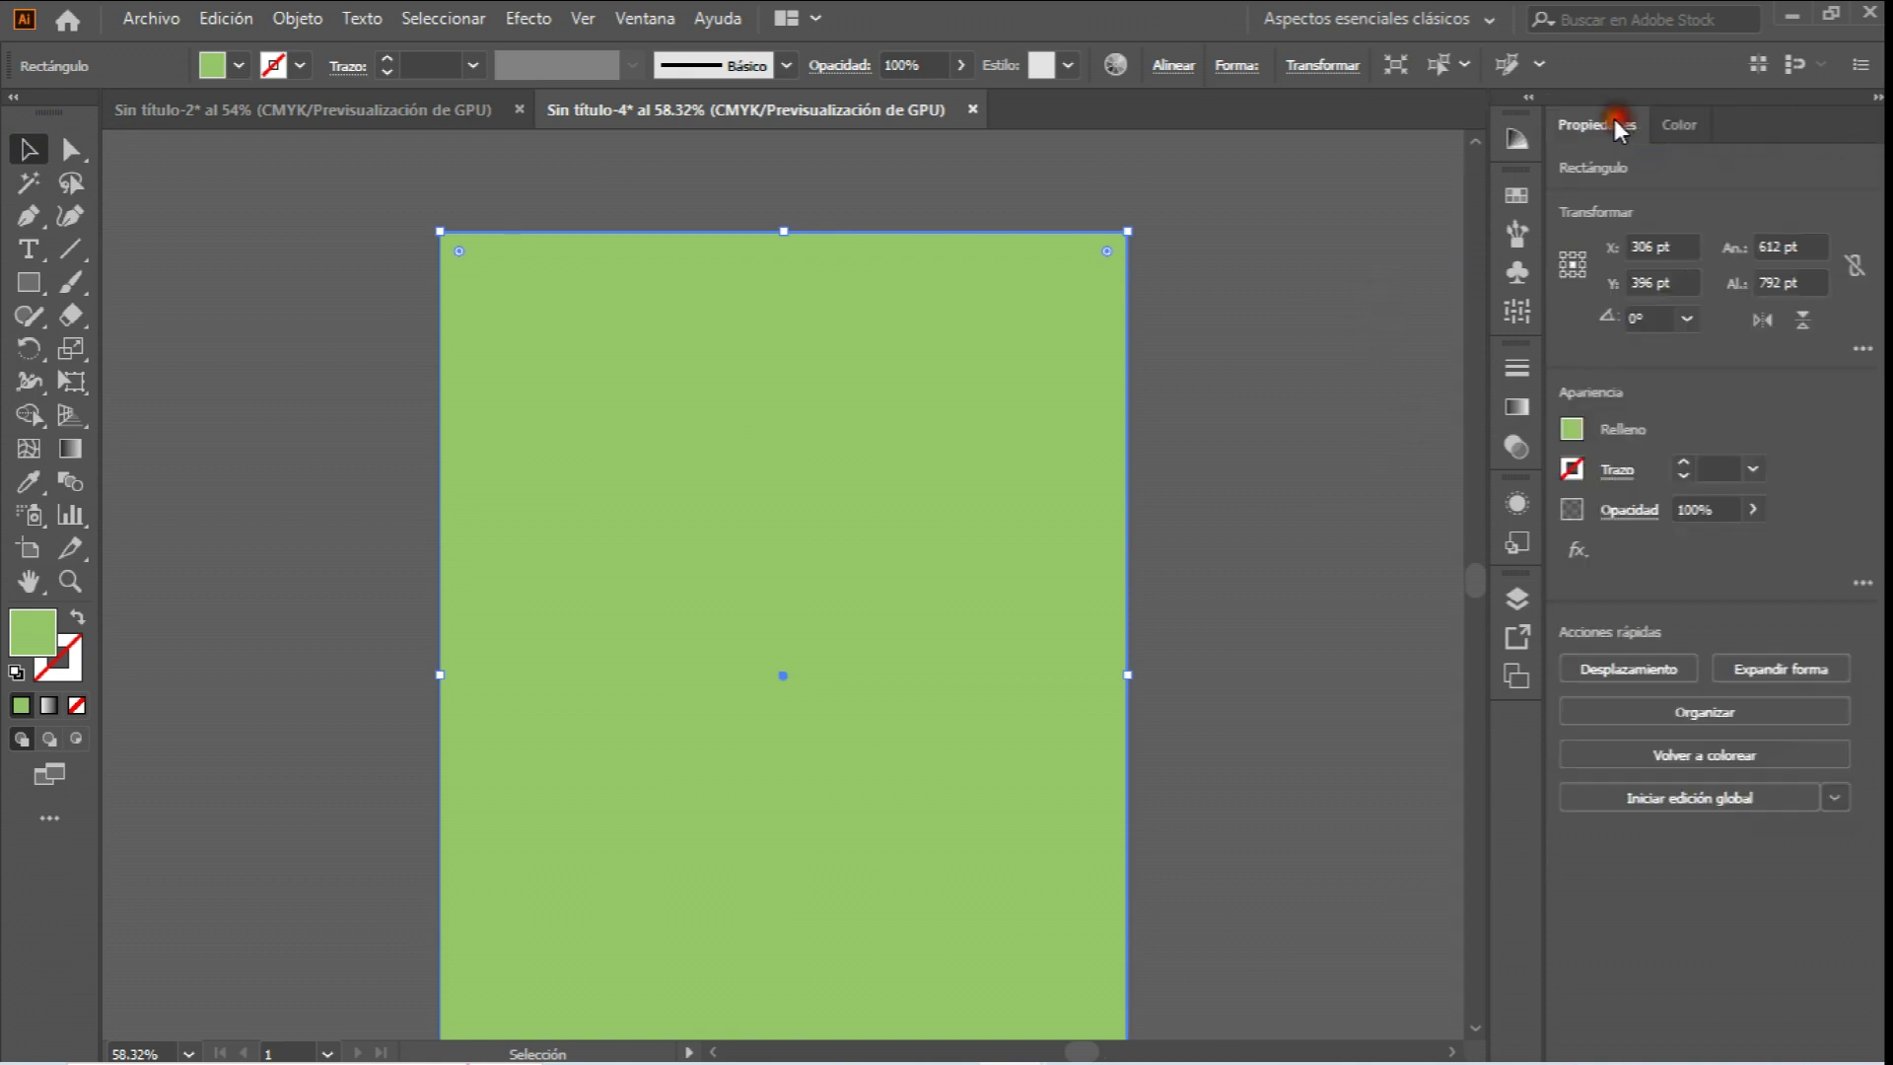
{"action": "left_click", "coordinate": [213, 66]}
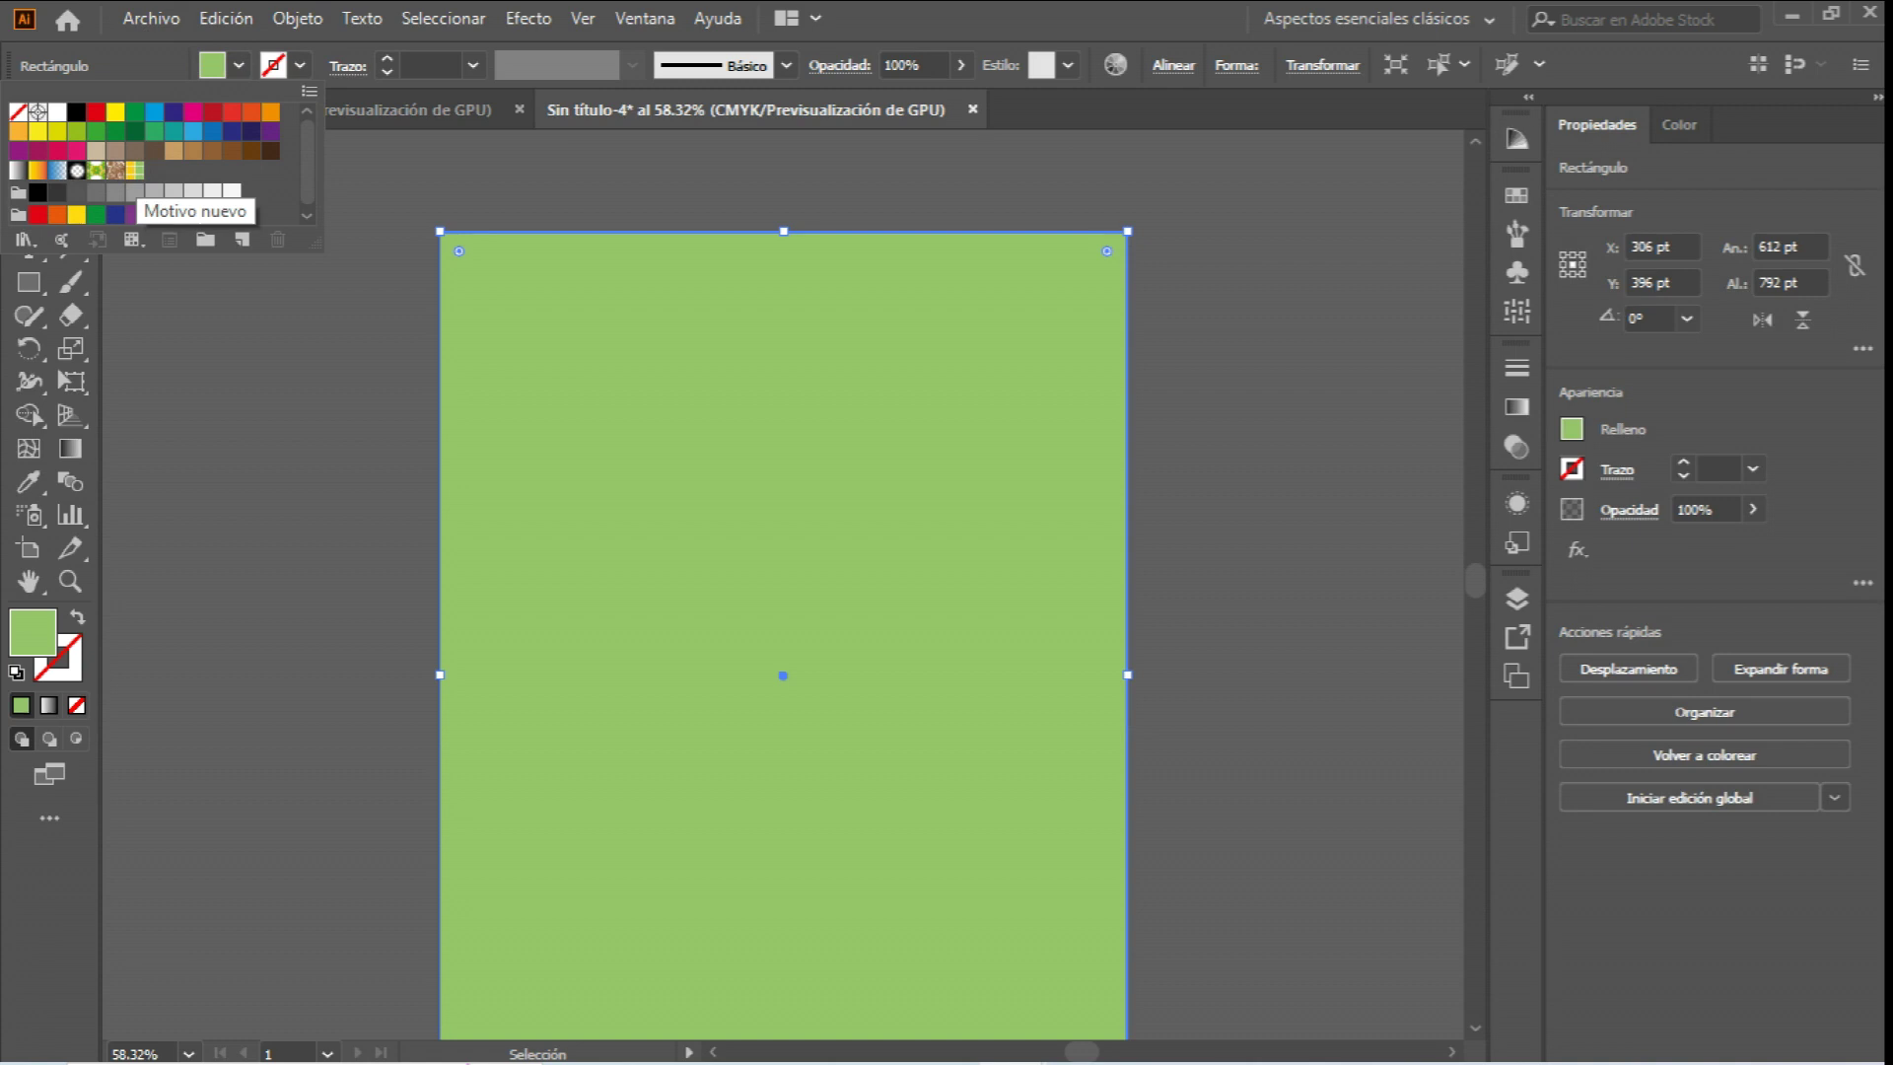
{"action": "left_click", "coordinate": [135, 169]}
{"action": "left_click", "coordinate": [1239, 367]}
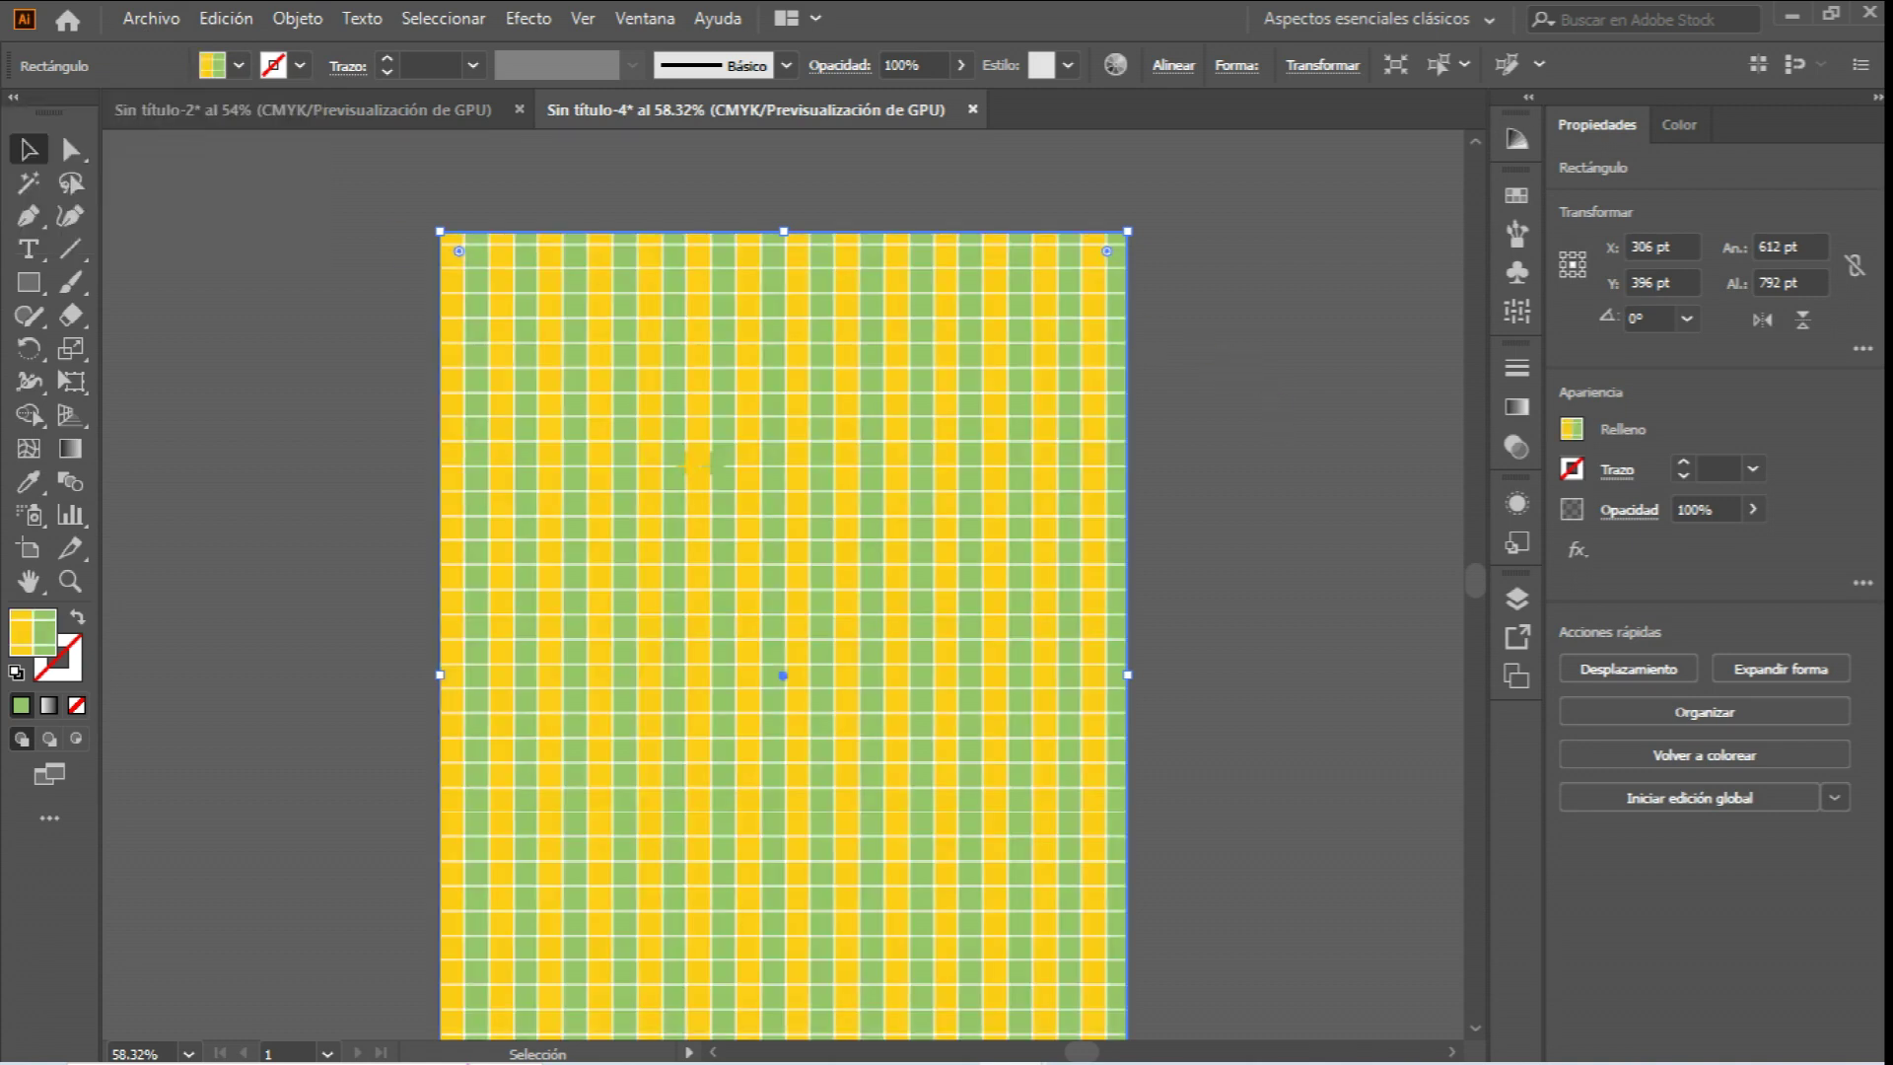
{"action": "left_click", "coordinate": [1272, 383]}
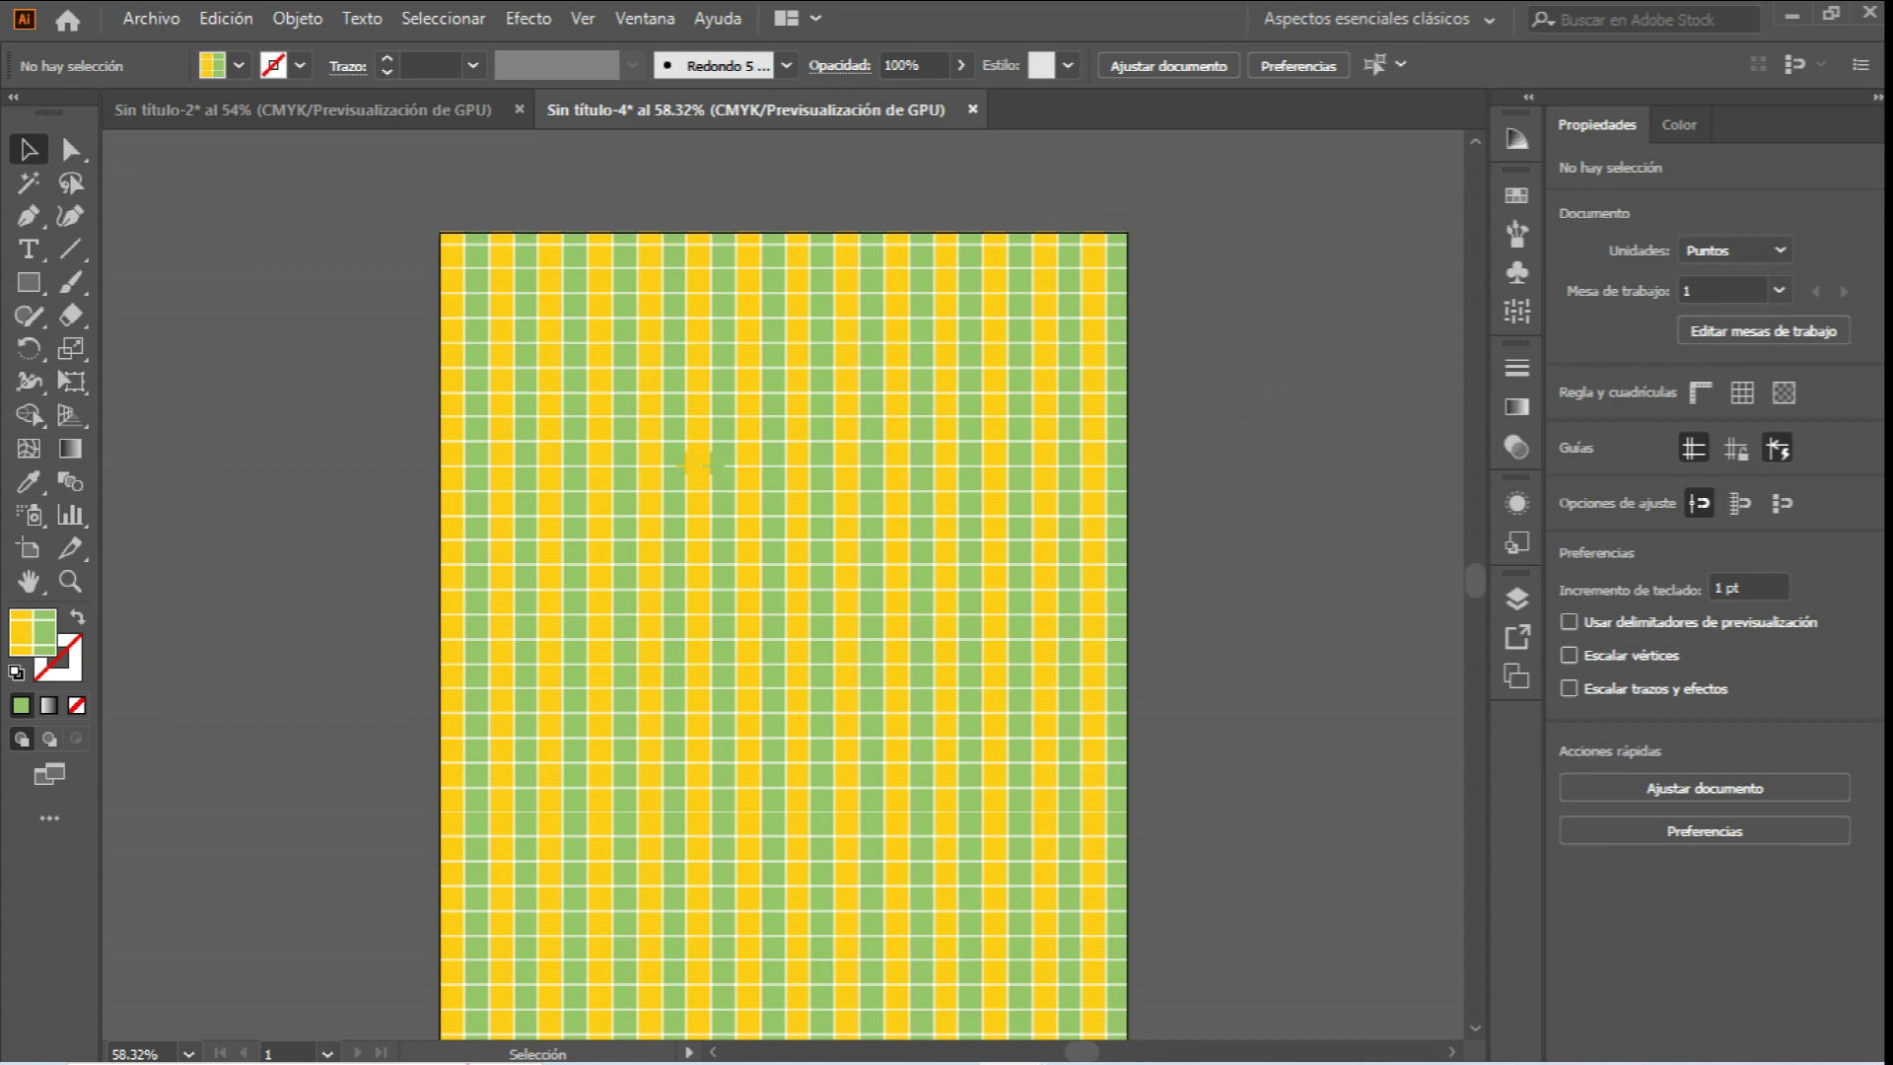
Start a previewed Scale transformation of the patterned rectangle with object transformation off and pattern transformation on.
{"action": "left_click", "coordinate": [858, 397]}
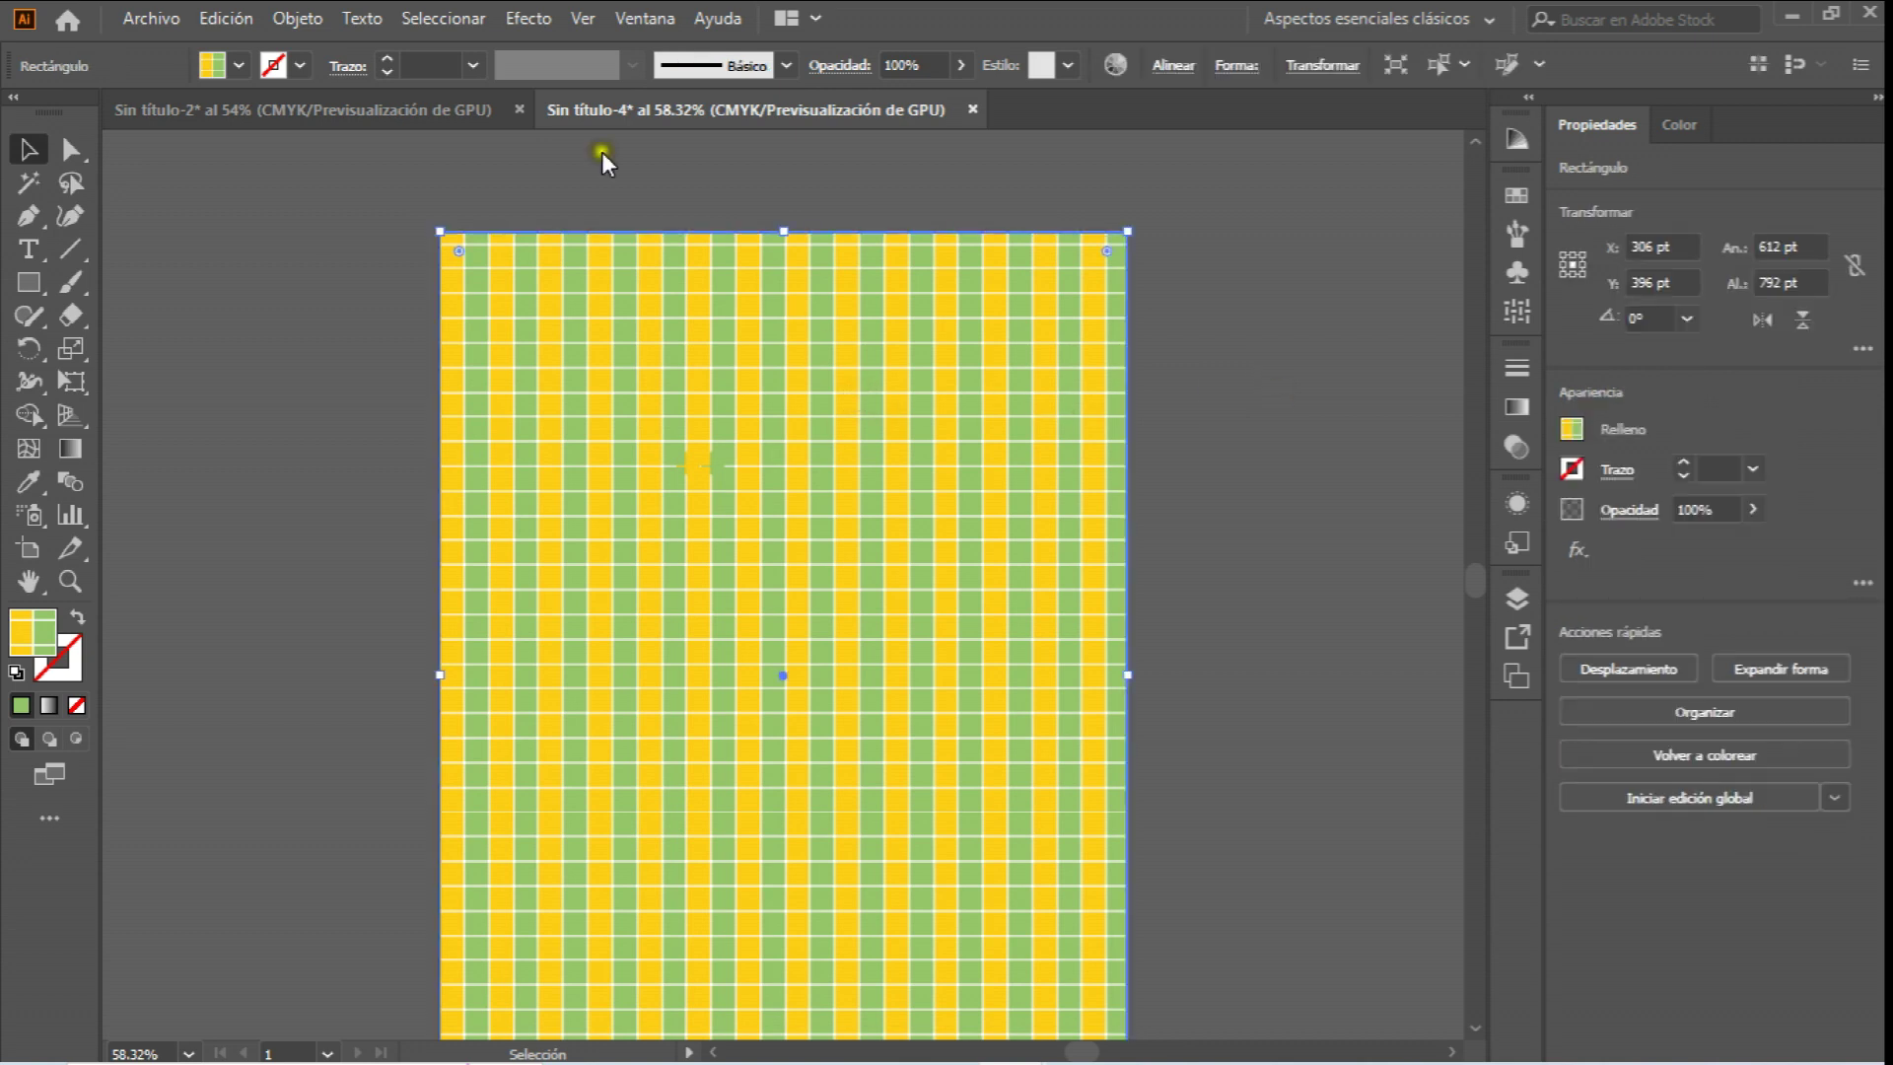
{"action": "left_click", "coordinate": [281, 18]}
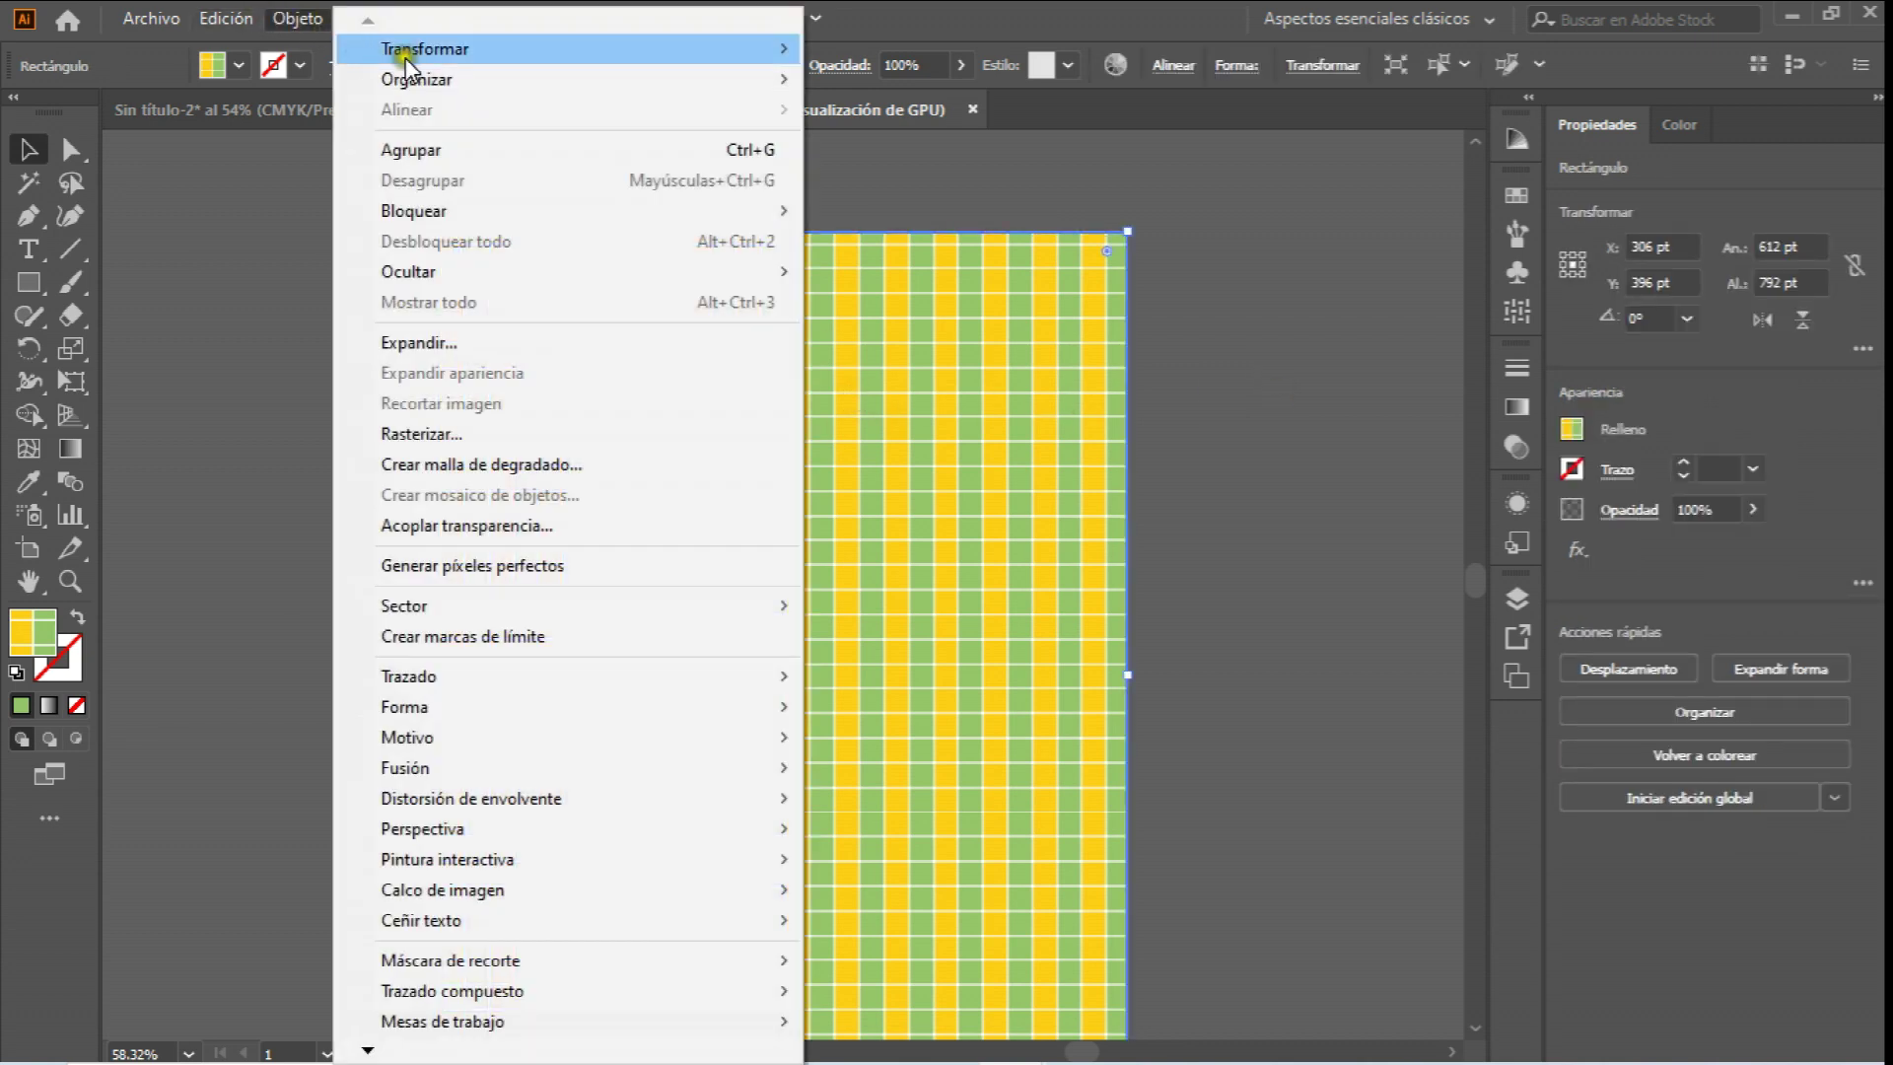
{"action": "mouse_move", "coordinate": [412, 51]}
{"action": "left_click", "coordinate": [963, 177]}
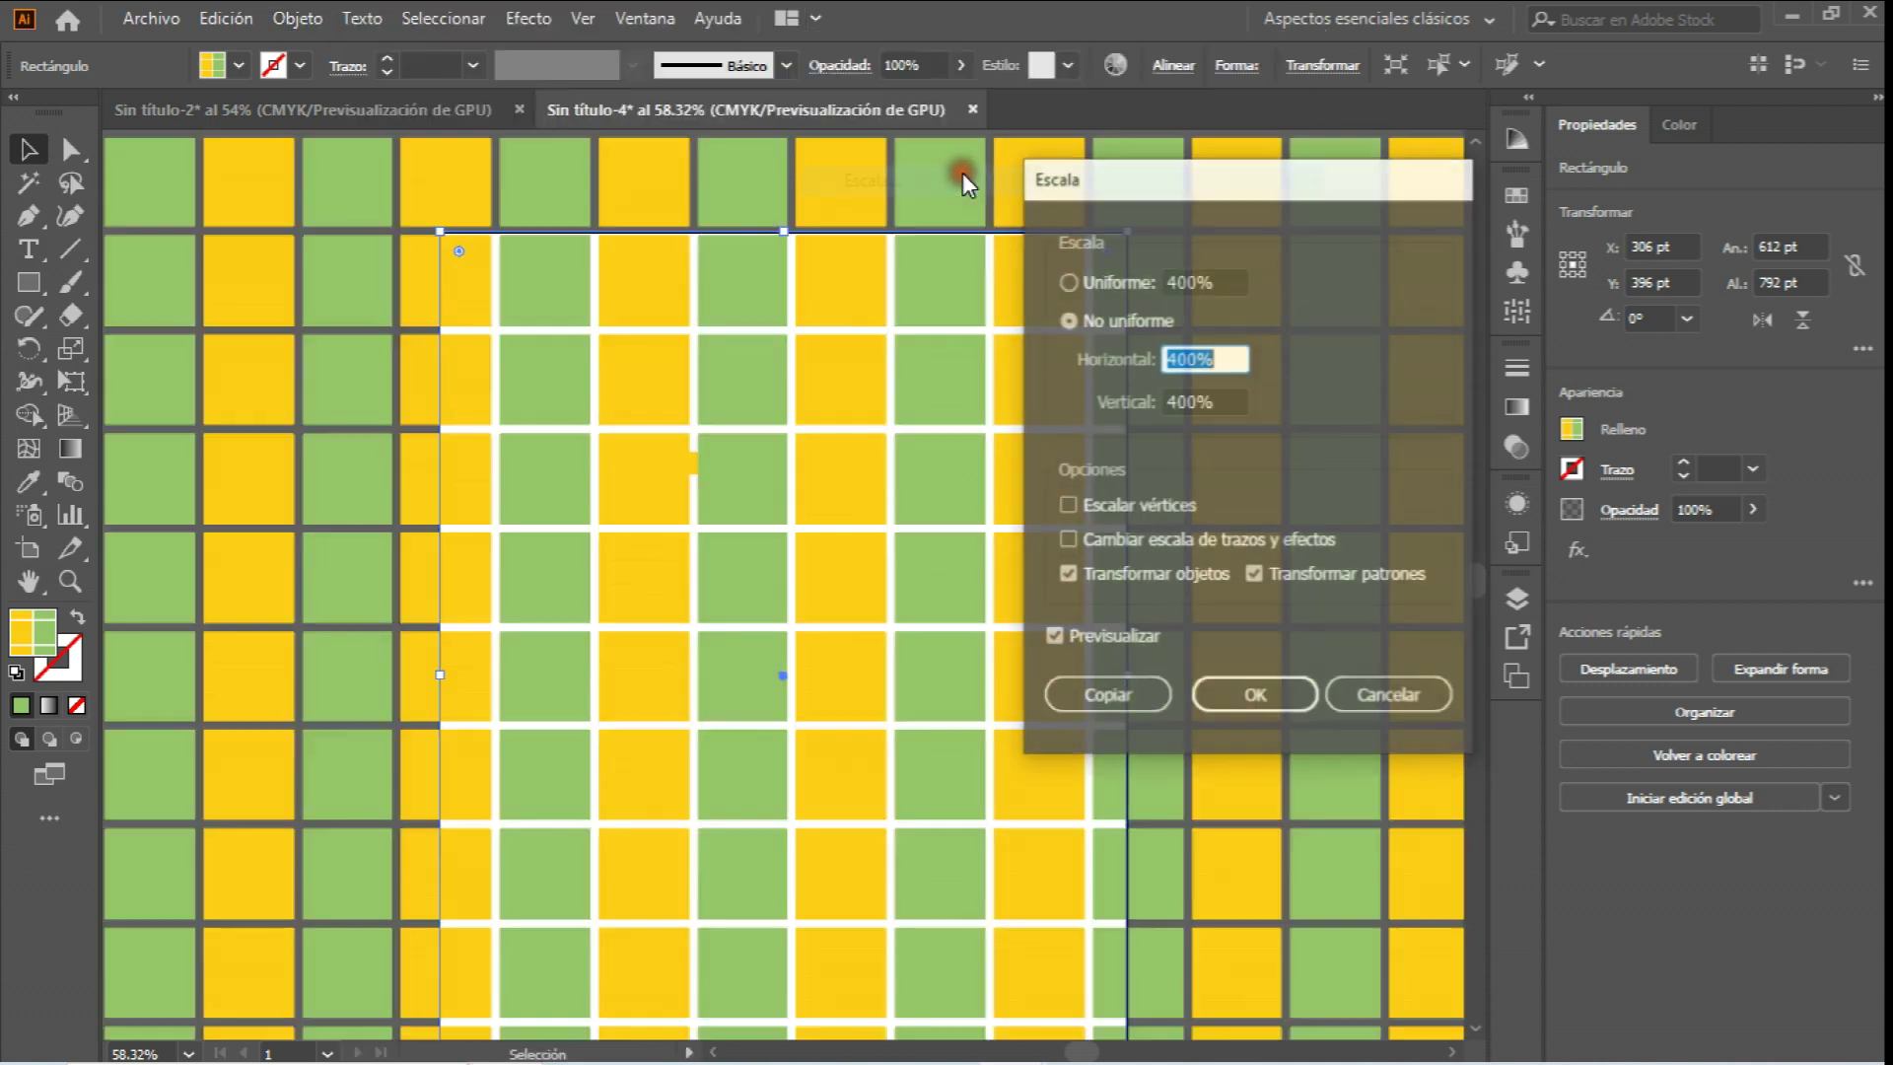
{"action": "left_click", "coordinate": [1071, 573]}
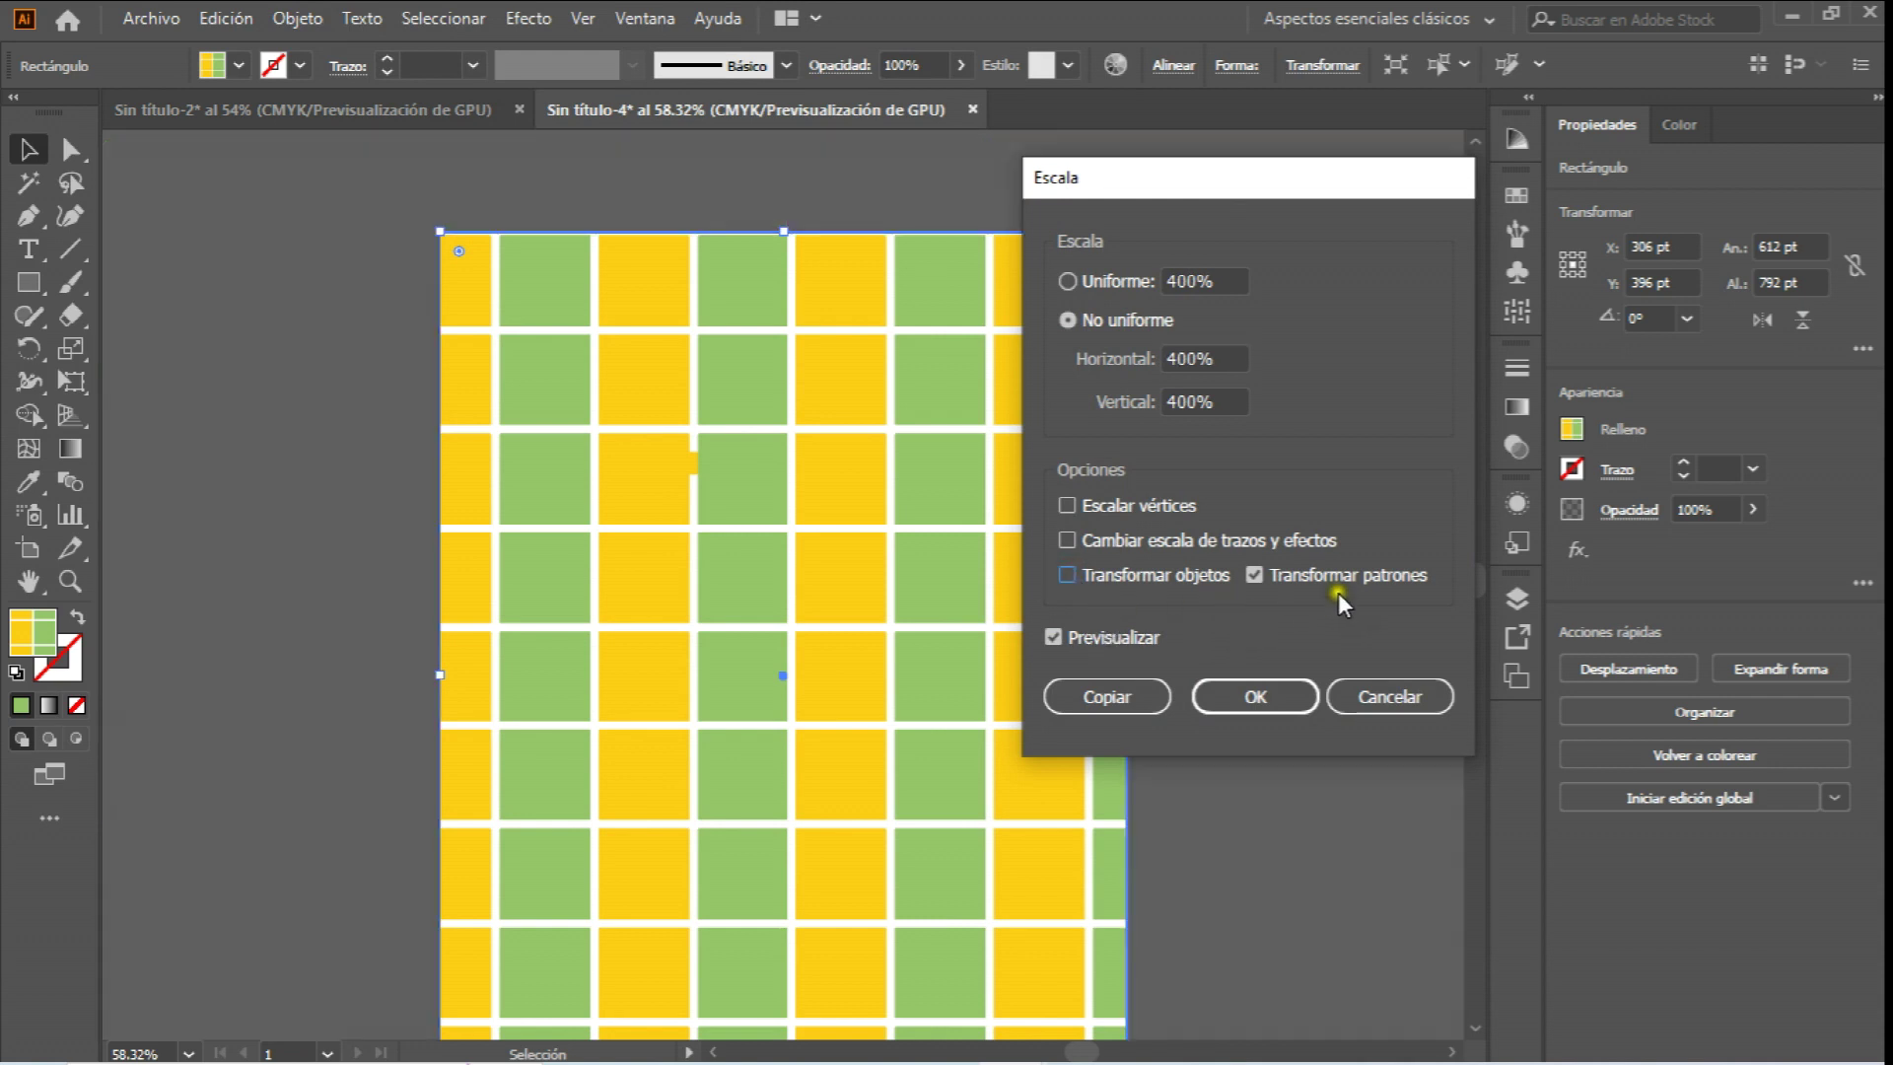
Scale the rectangle's pattern non-uniformly to 200% horizontally and 200% vertically, and apply the transformation.
{"action": "left_click_drag", "start_coordinate": [1226, 359], "coordinate": [1149, 368]}
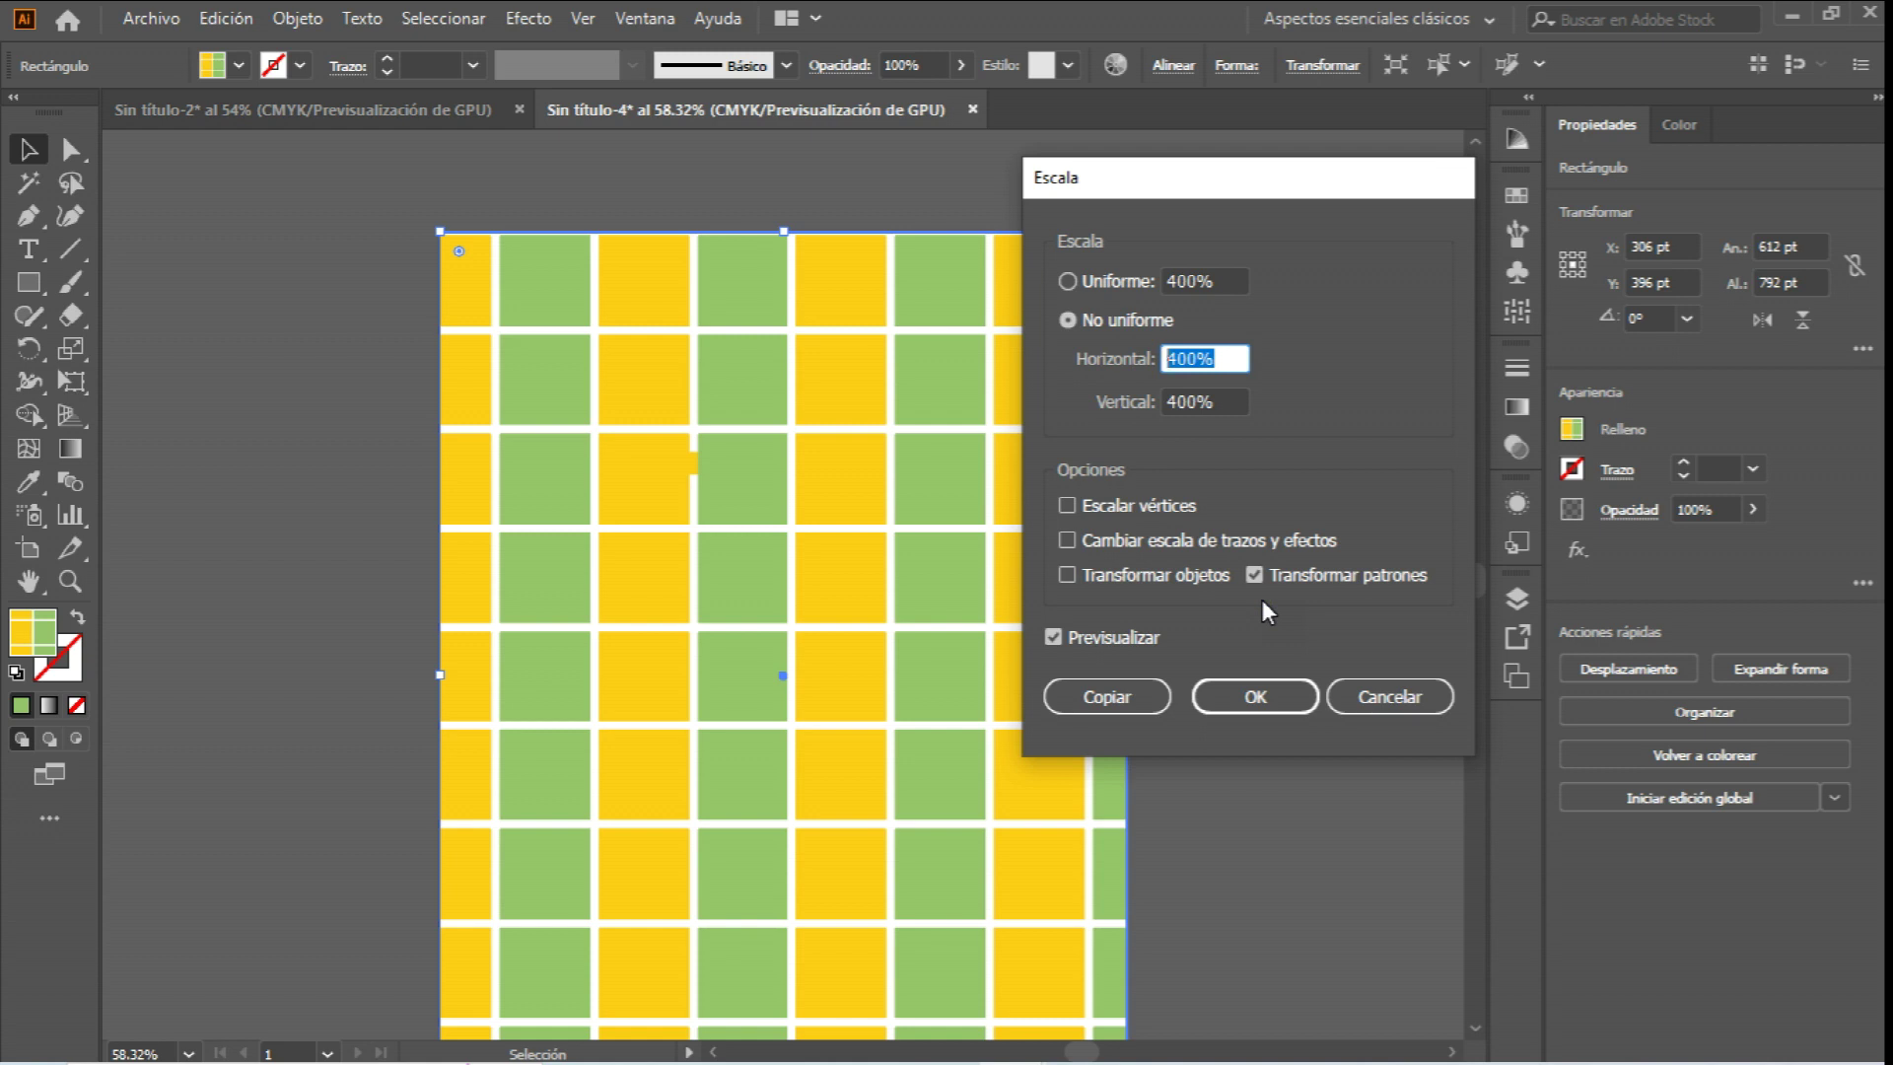
{"action": "type", "text": "200"}
{"action": "left_click", "coordinate": [1348, 531]}
{"action": "left_click", "coordinate": [1373, 377]}
{"action": "key", "text": "Tab"}
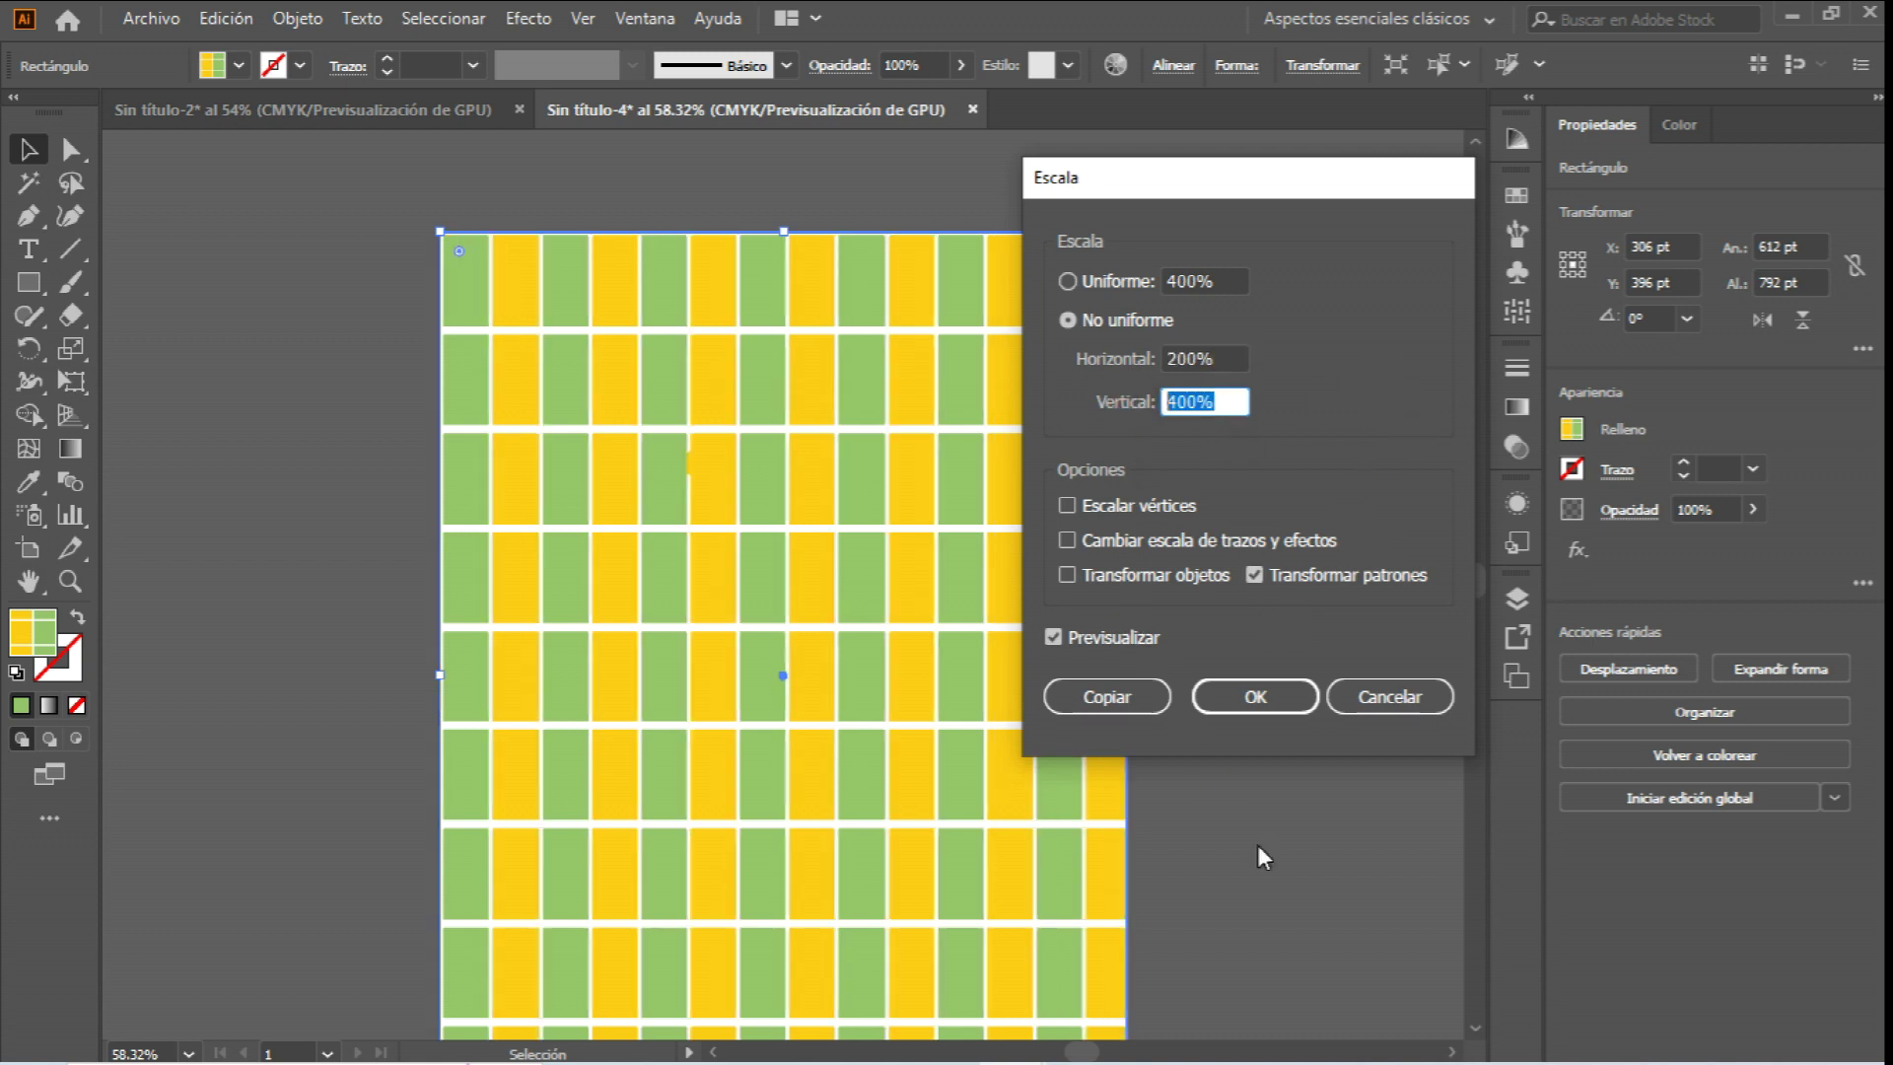
{"action": "type", "text": "200"}
{"action": "key", "text": "Return"}
{"action": "left_click", "coordinate": [1220, 598]}
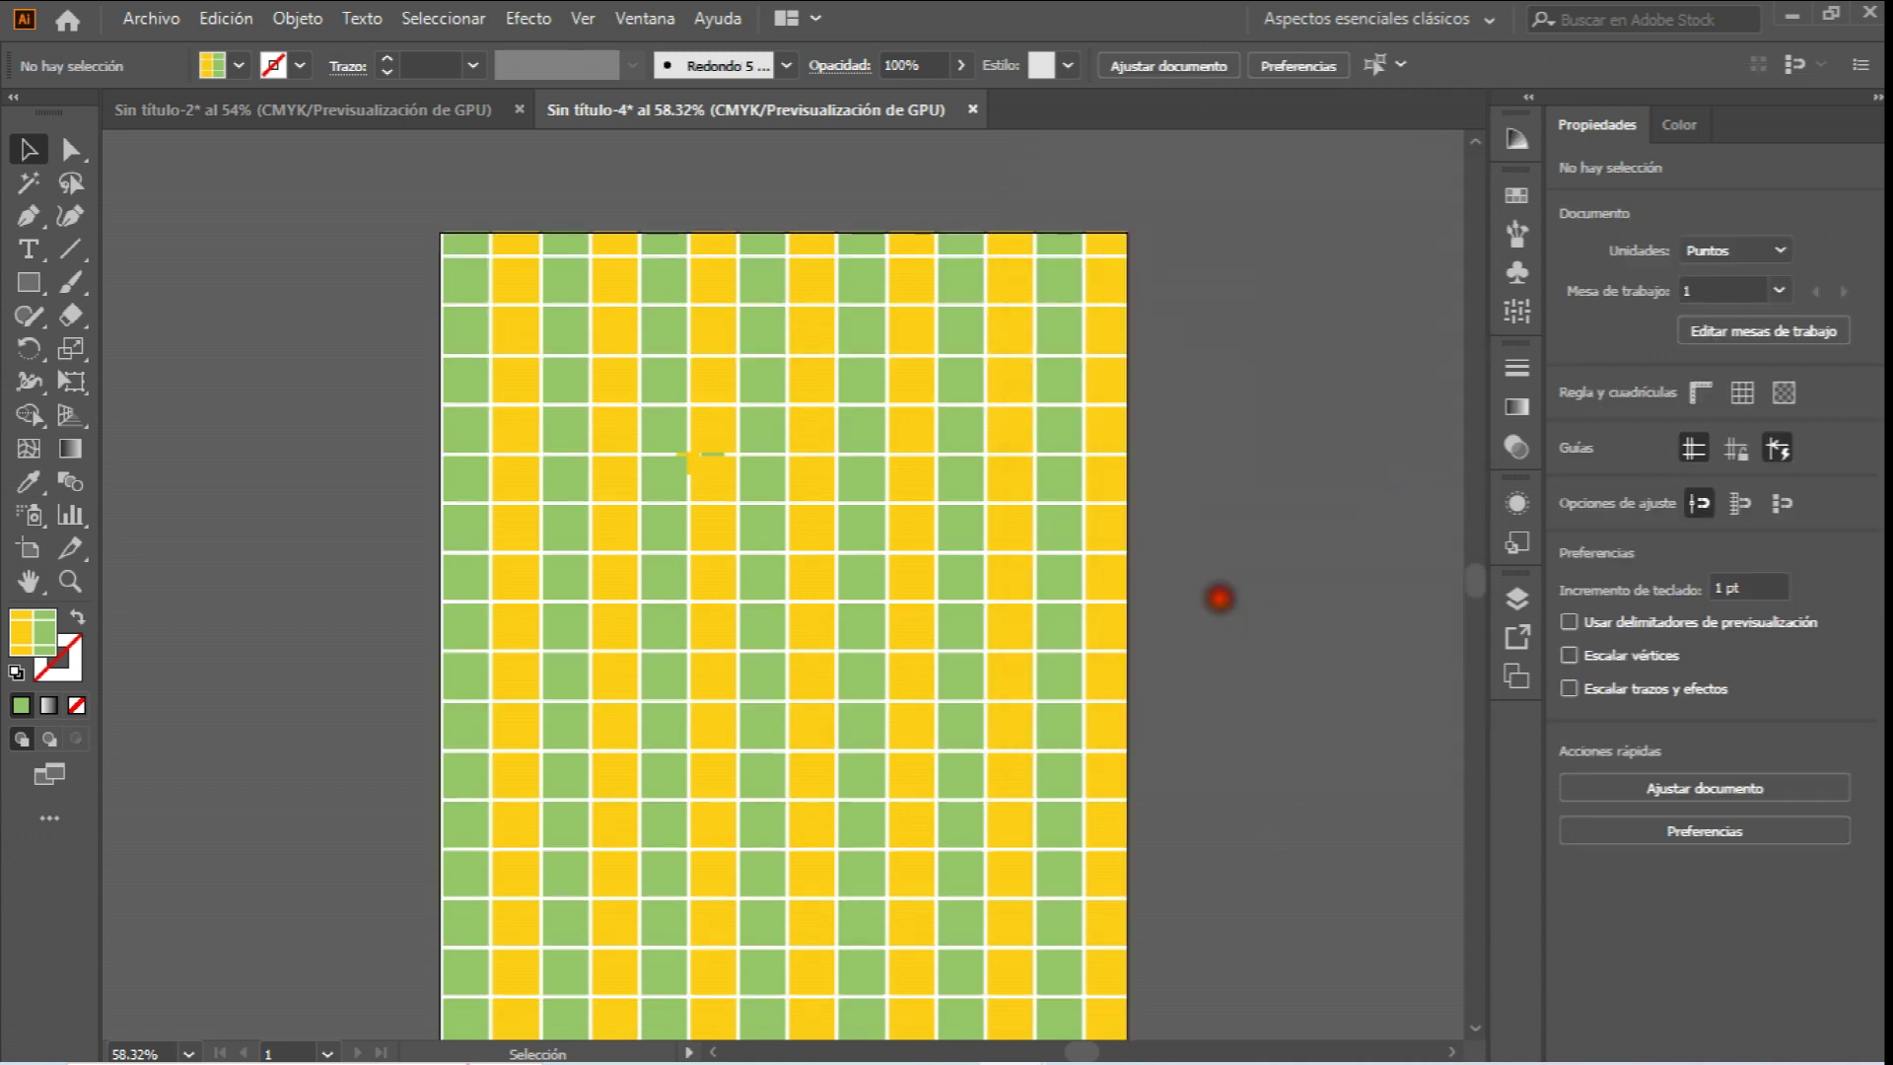
Move the two original squares out beside the artboard and realign the patterned rectangle with the artboard.
{"action": "scroll", "coordinate": [1159, 414], "scroll_direction": "down", "scroll_amount": 2}
{"action": "scroll", "coordinate": [1158, 414], "scroll_direction": "up", "scroll_amount": 3}
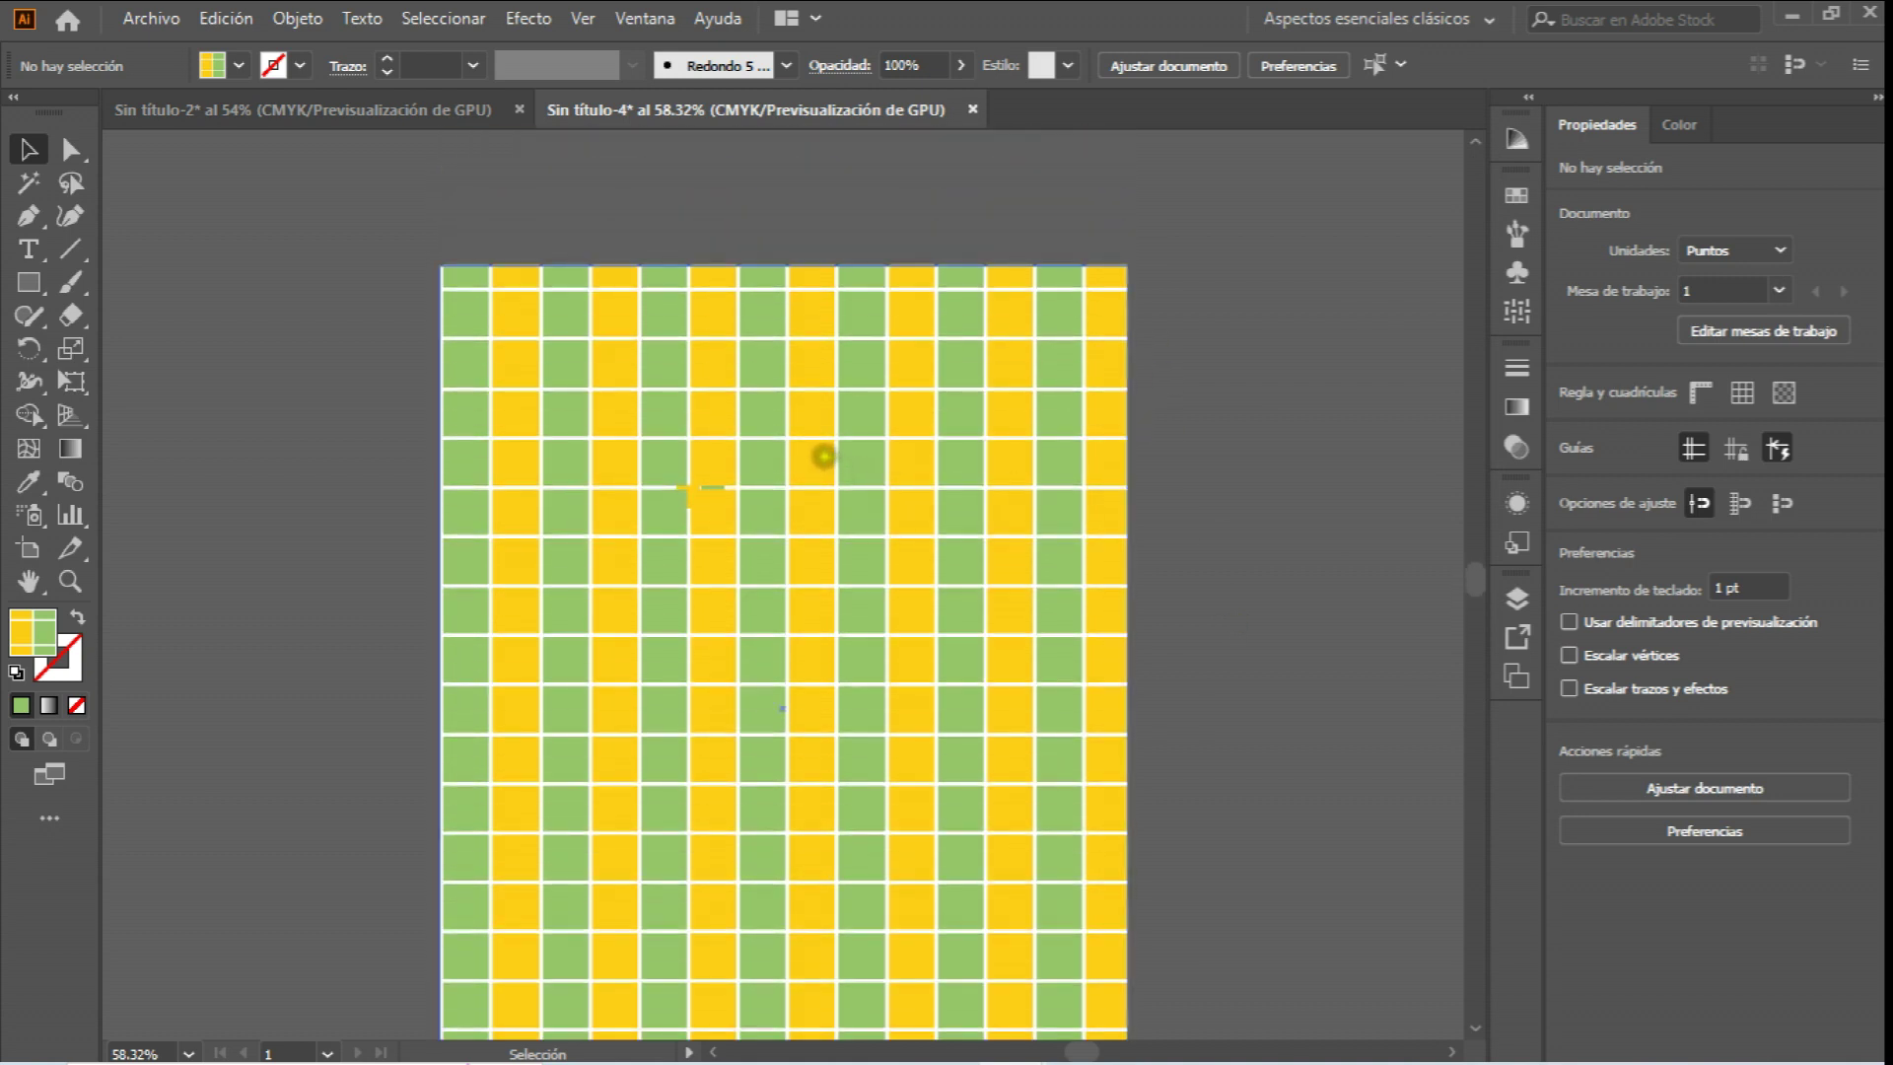
{"action": "left_click", "coordinate": [692, 486]}
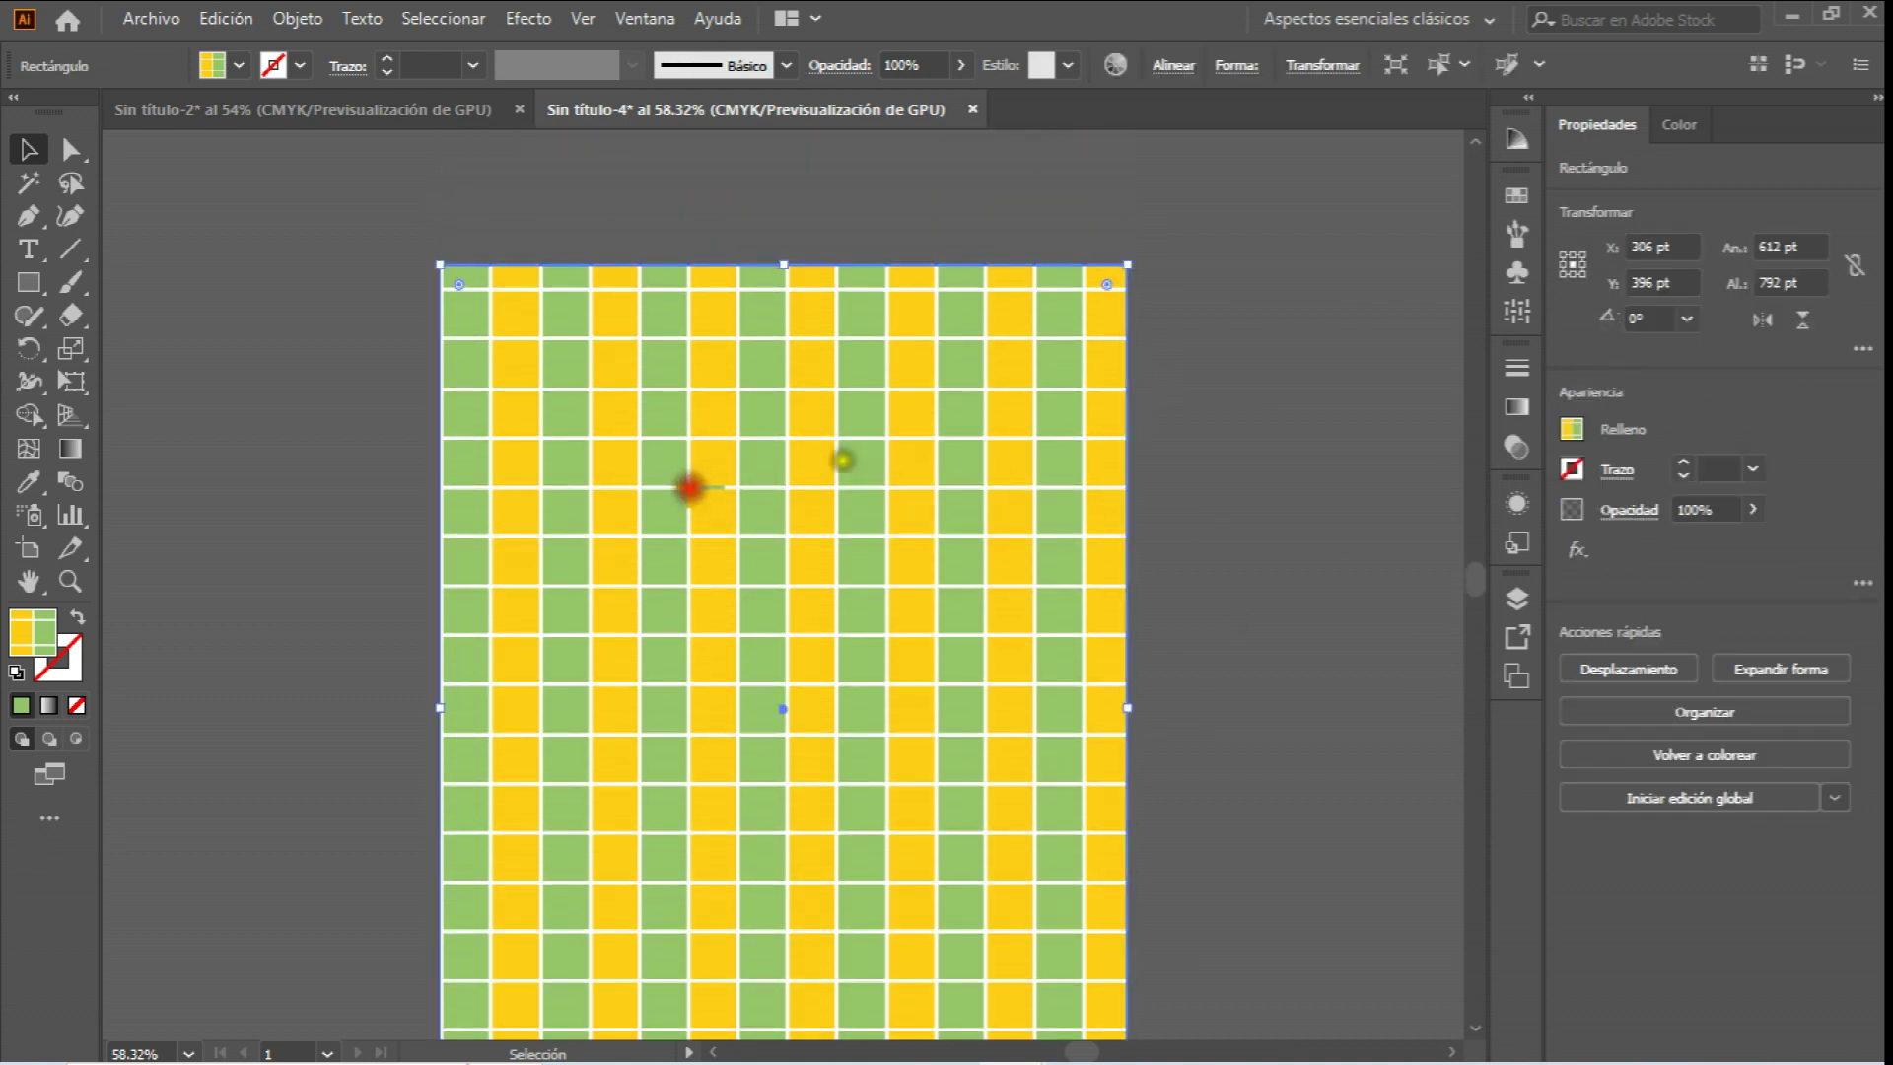
{"action": "left_click_drag", "start_coordinate": [910, 470], "coordinate": [1022, 739]}
{"action": "left_click_drag", "start_coordinate": [807, 440], "coordinate": [241, 413]}
{"action": "left_click_drag", "start_coordinate": [734, 674], "coordinate": [706, 325]}
{"action": "left_click", "coordinate": [1174, 385]}
Review the scaled pattern across the artboard and delete the patterned rectangle.
{"action": "scroll", "coordinate": [1175, 384], "scroll_direction": "down", "scroll_amount": 4}
{"action": "scroll", "coordinate": [1174, 384], "scroll_direction": "up", "scroll_amount": 2}
{"action": "scroll", "coordinate": [1103, 440], "scroll_direction": "up", "scroll_amount": 2}
{"action": "scroll", "coordinate": [1105, 457], "scroll_direction": "down", "scroll_amount": 2}
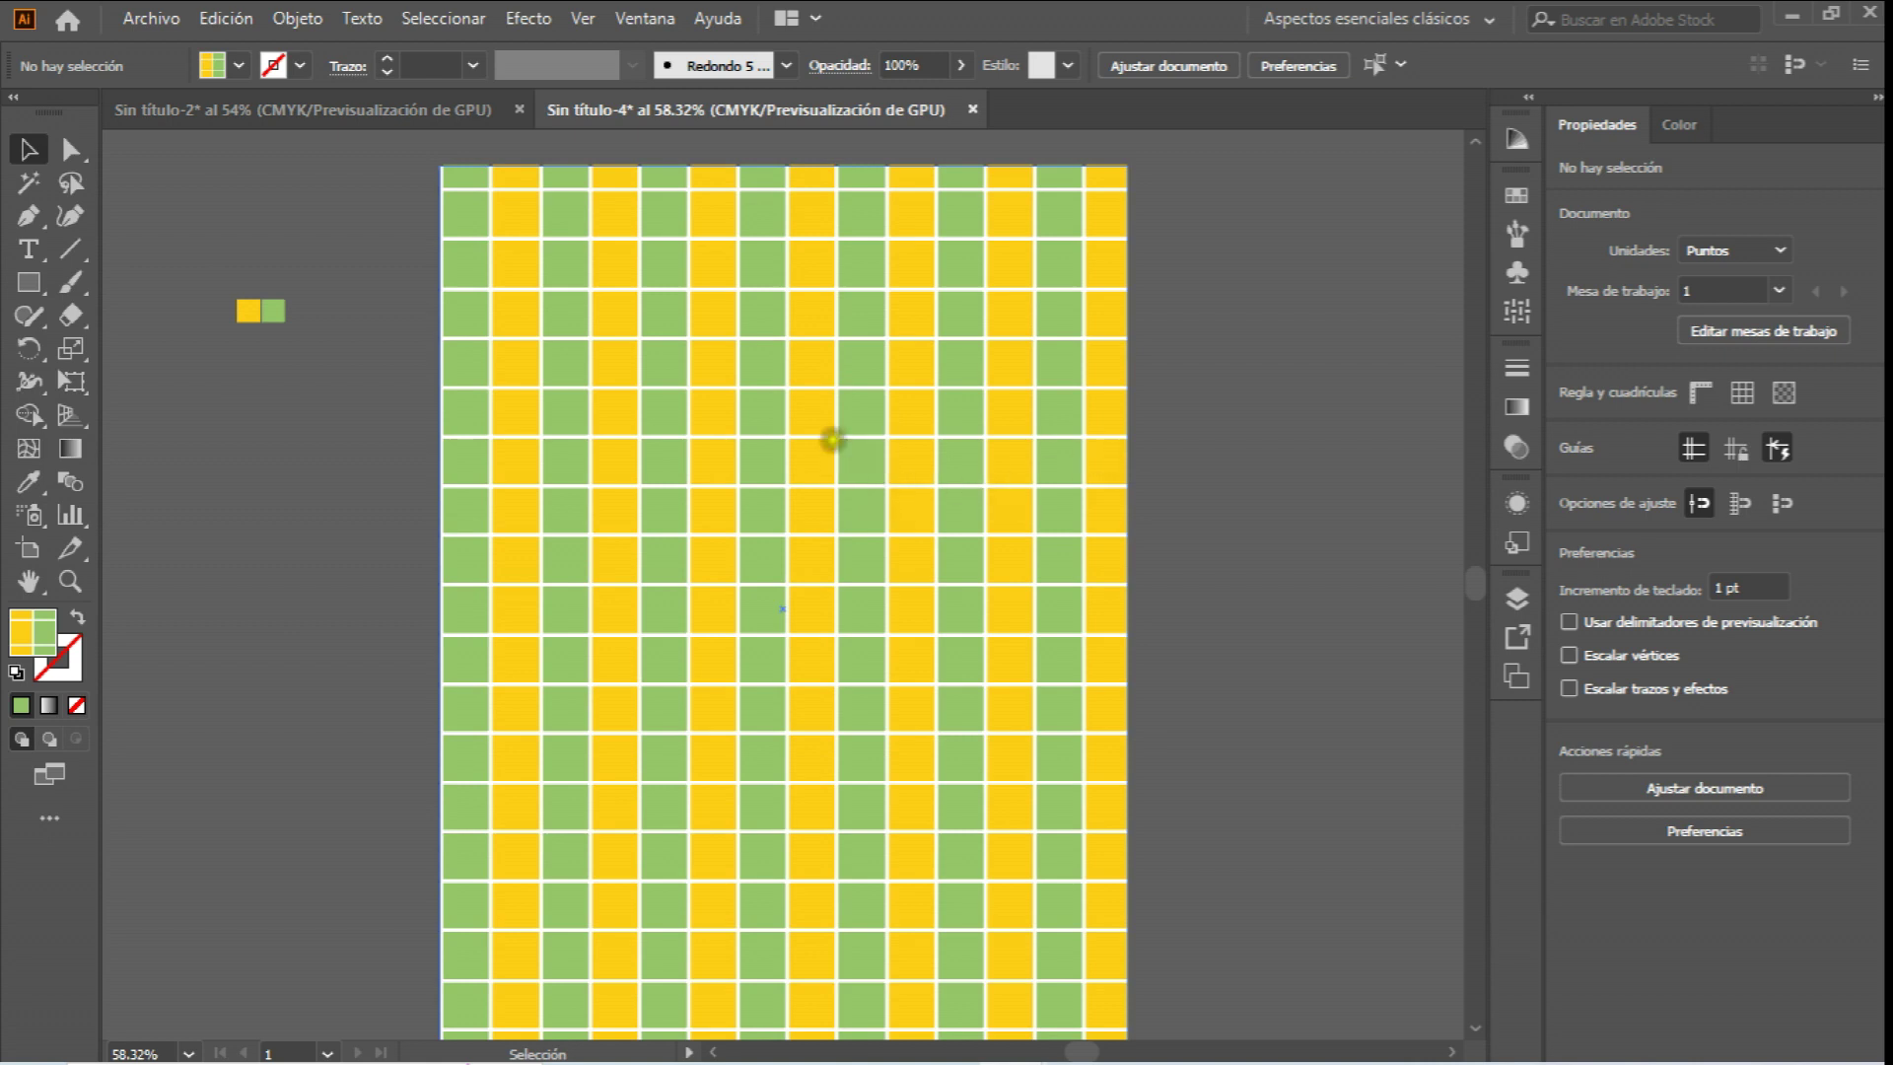
{"action": "scroll", "coordinate": [832, 428], "scroll_direction": "up", "scroll_amount": 2}
{"action": "left_click", "coordinate": [831, 432]}
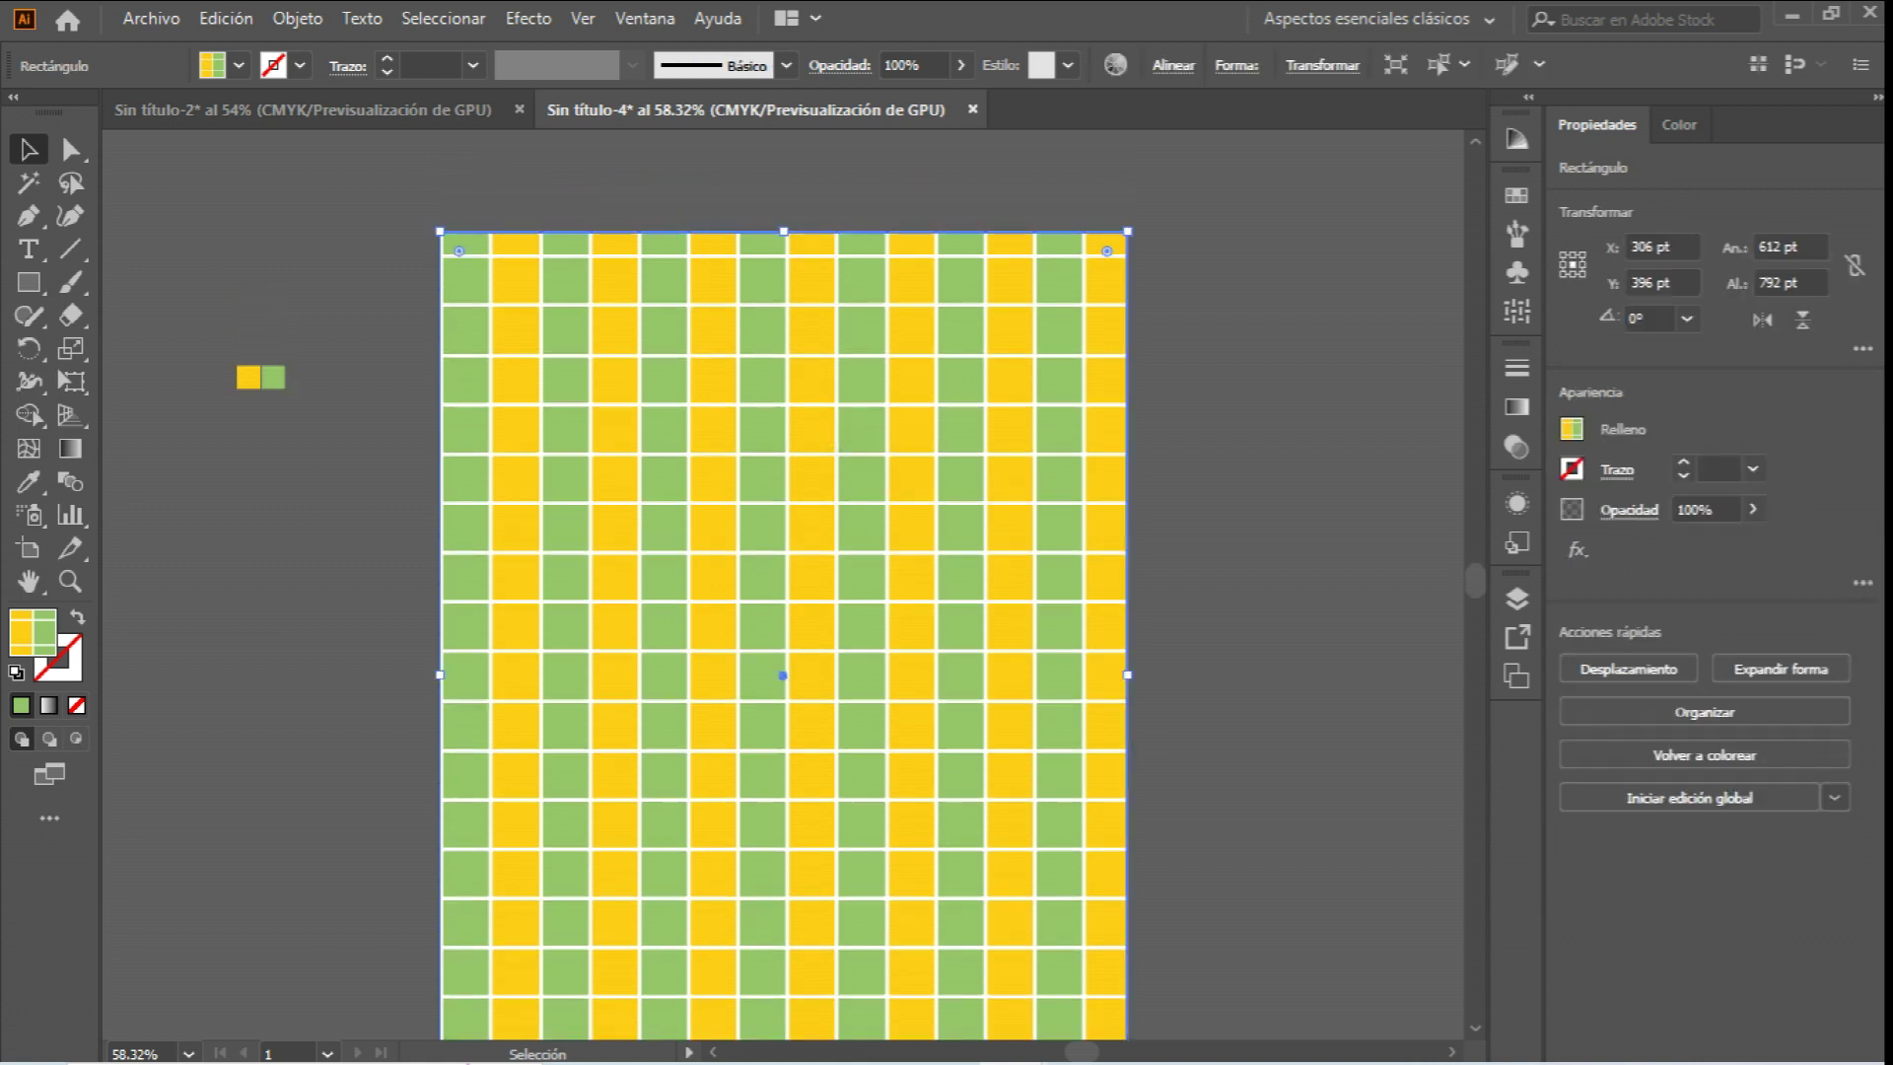
{"action": "key", "text": "Delete"}
Move the two original squares back onto the artboard and zoom in on them to 400%.
{"action": "left_click", "coordinate": [274, 383]}
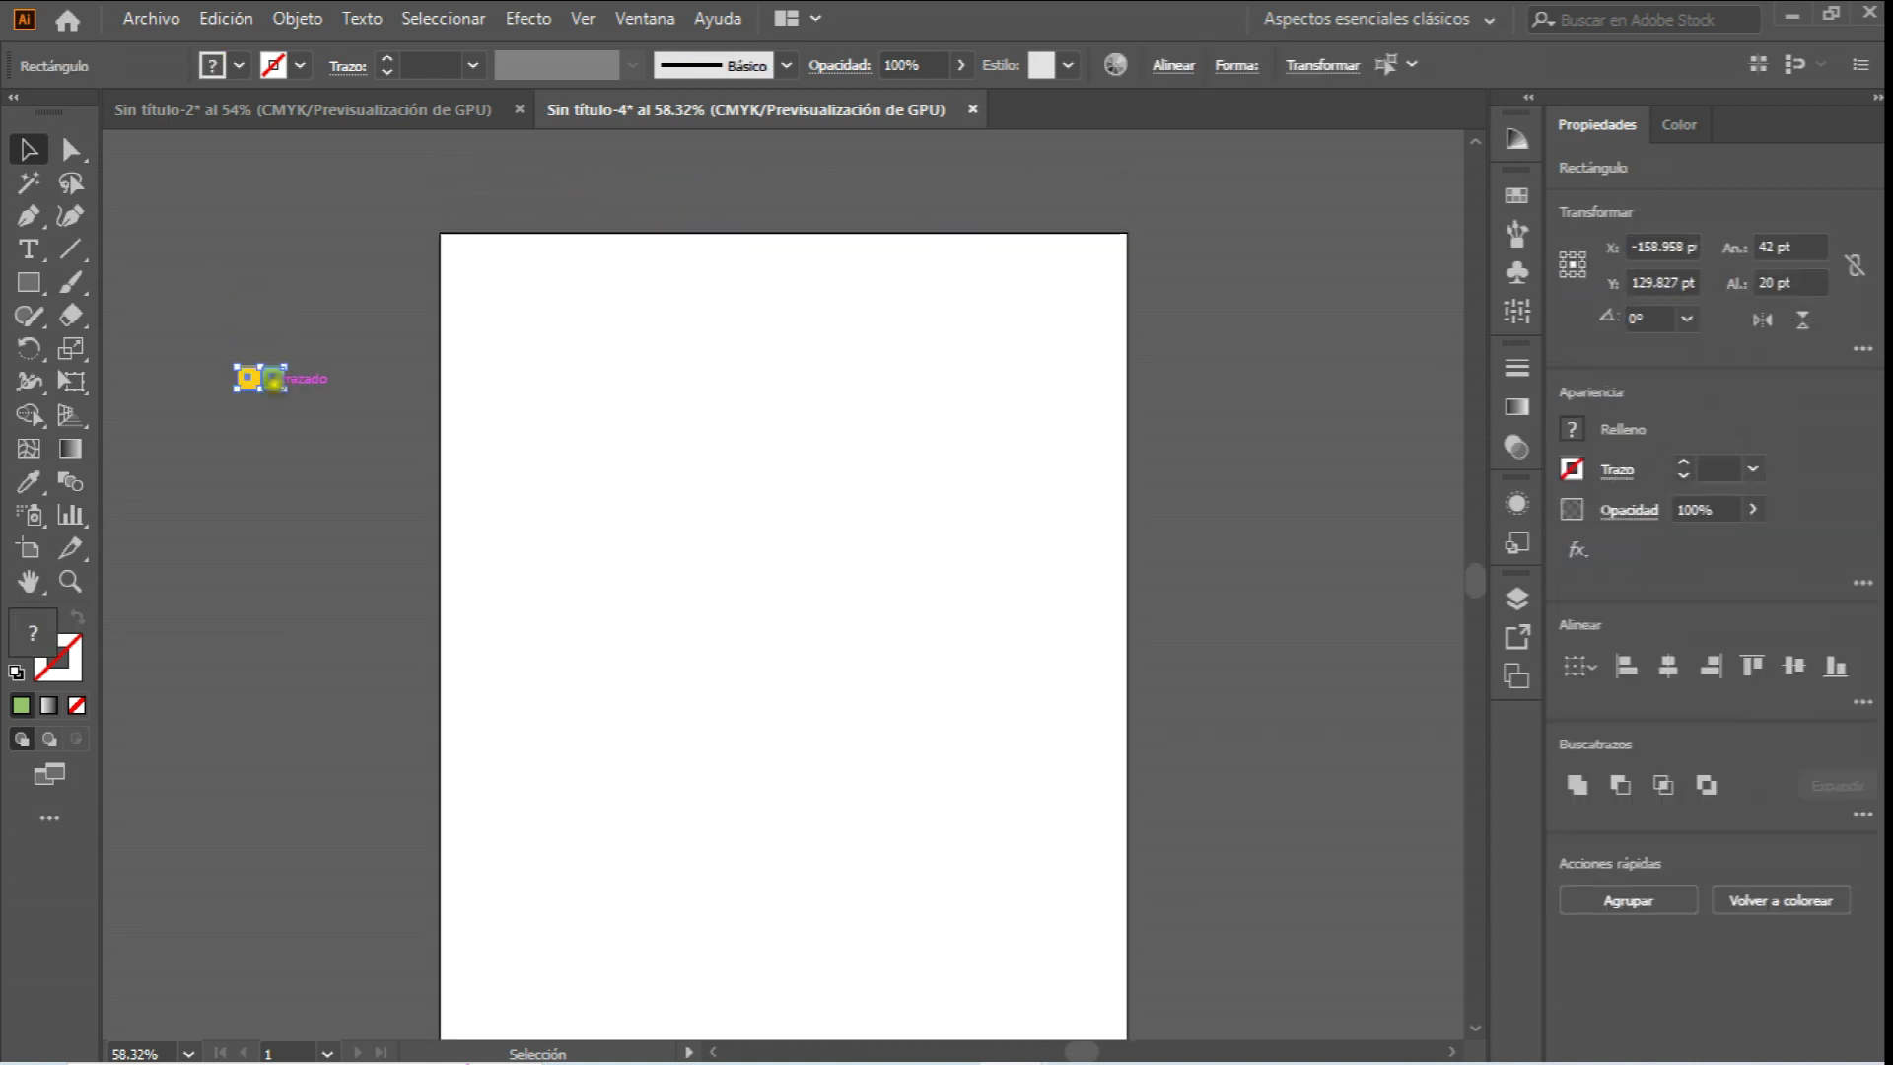
{"action": "left_click_drag", "start_coordinate": [274, 383], "coordinate": [732, 432]}
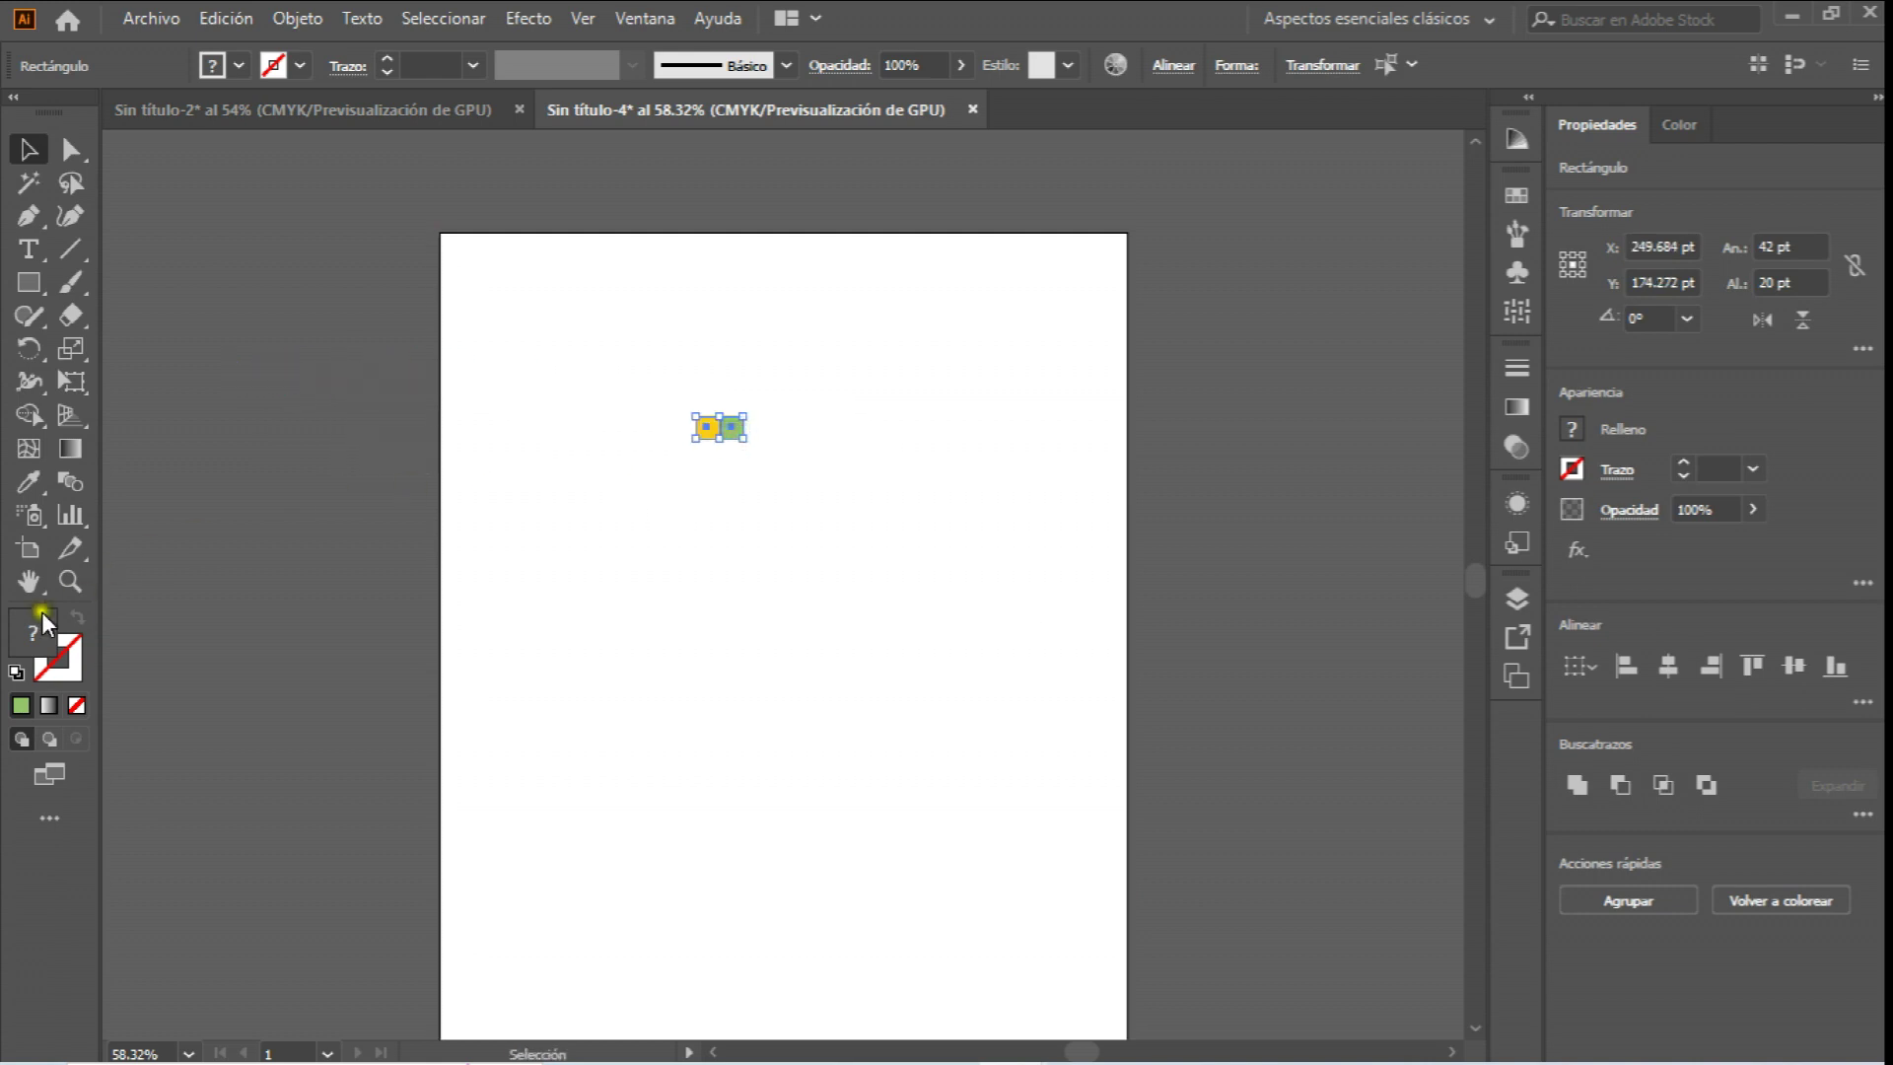
{"action": "left_click", "coordinate": [67, 580]}
{"action": "left_click", "coordinate": [773, 410]}
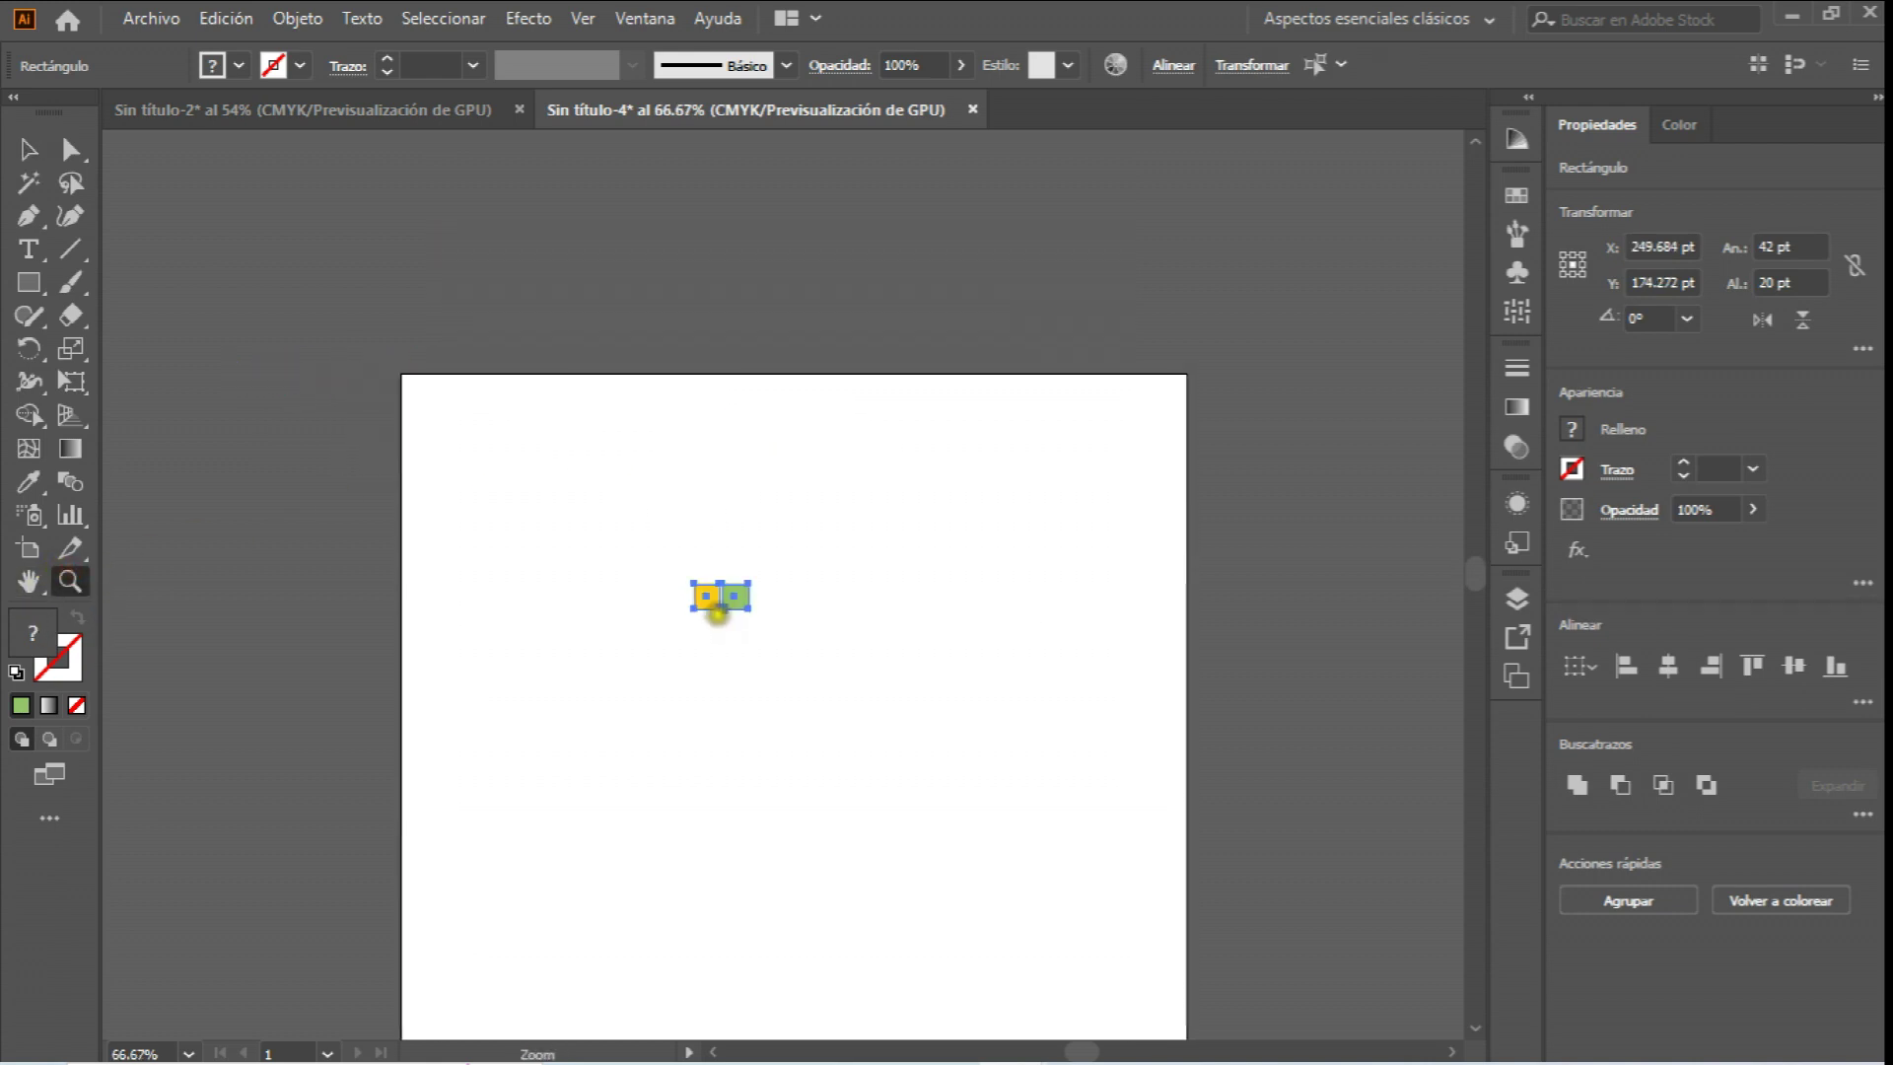
{"action": "left_click", "coordinate": [723, 614]}
{"action": "left_click", "coordinate": [780, 579]}
{"action": "left_click", "coordinate": [724, 615]}
{"action": "left_click", "coordinate": [752, 584]}
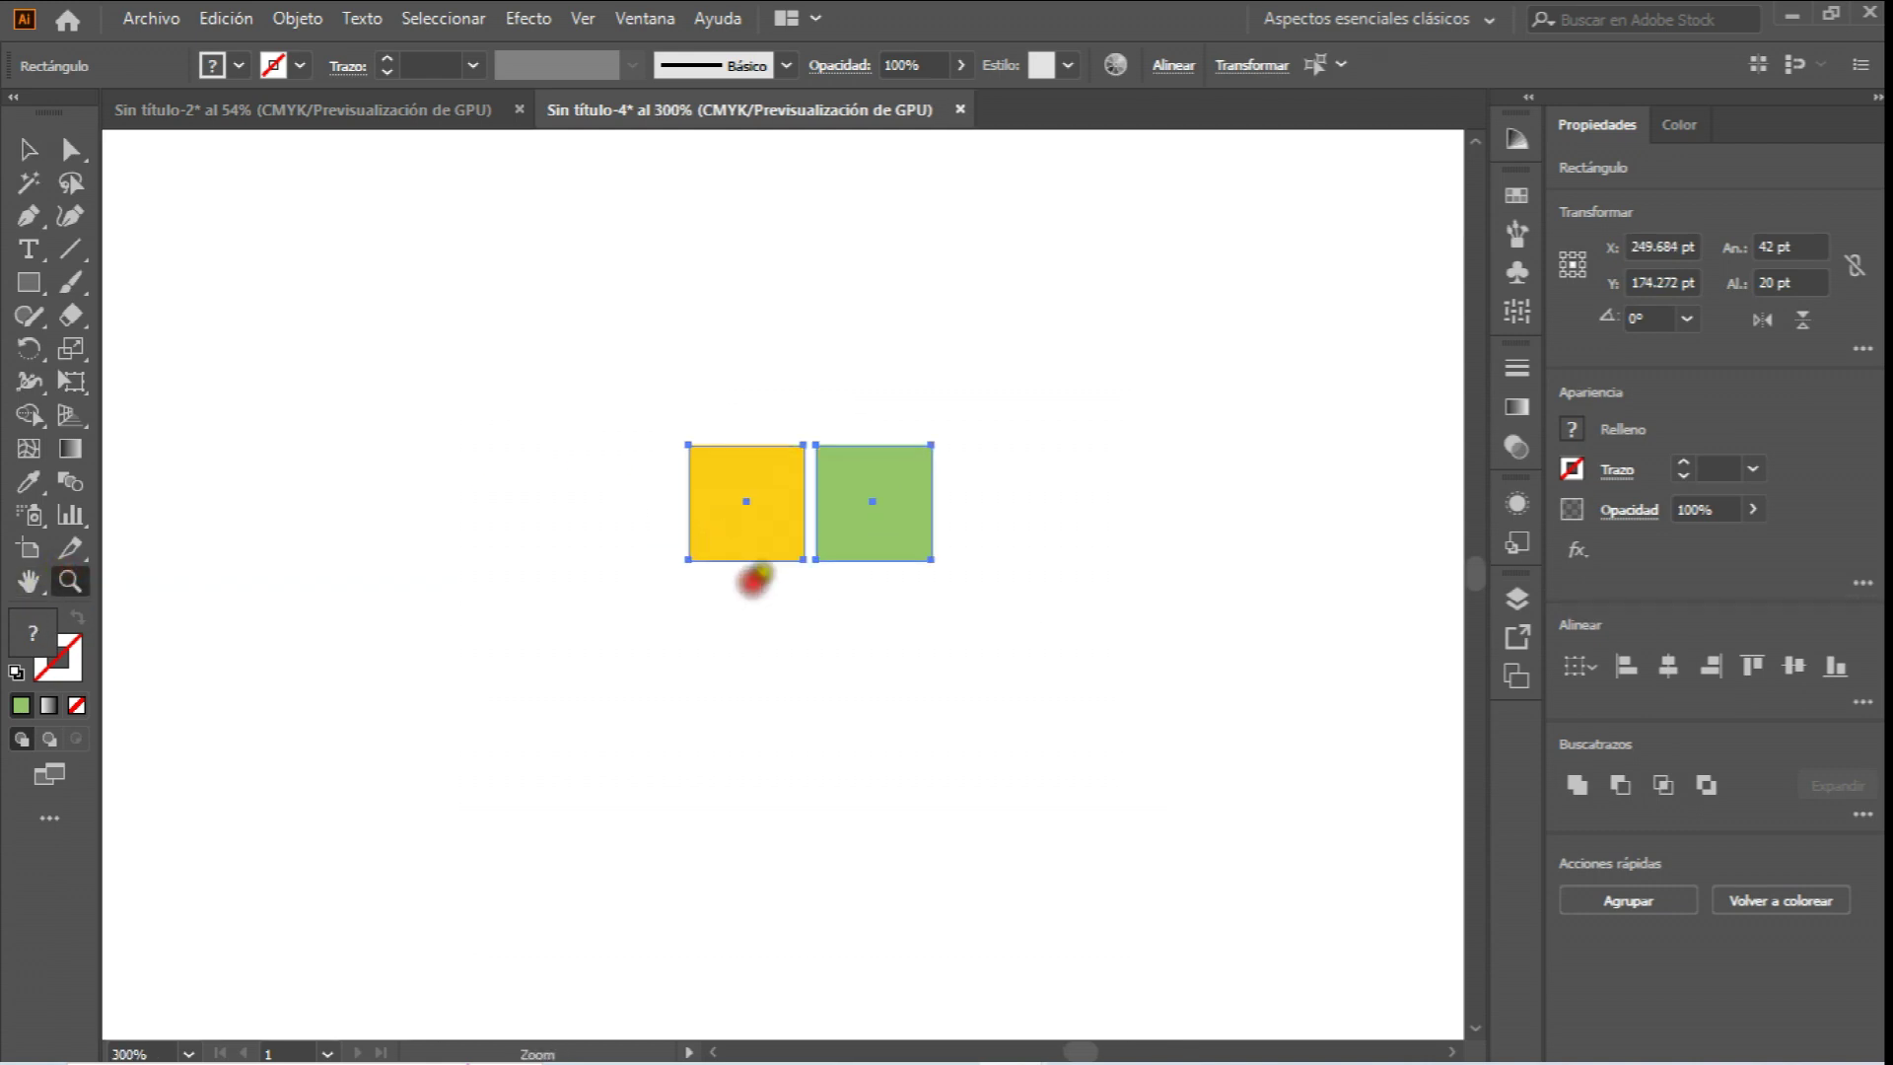
{"action": "left_click", "coordinate": [913, 520]}
{"action": "left_click", "coordinate": [24, 149]}
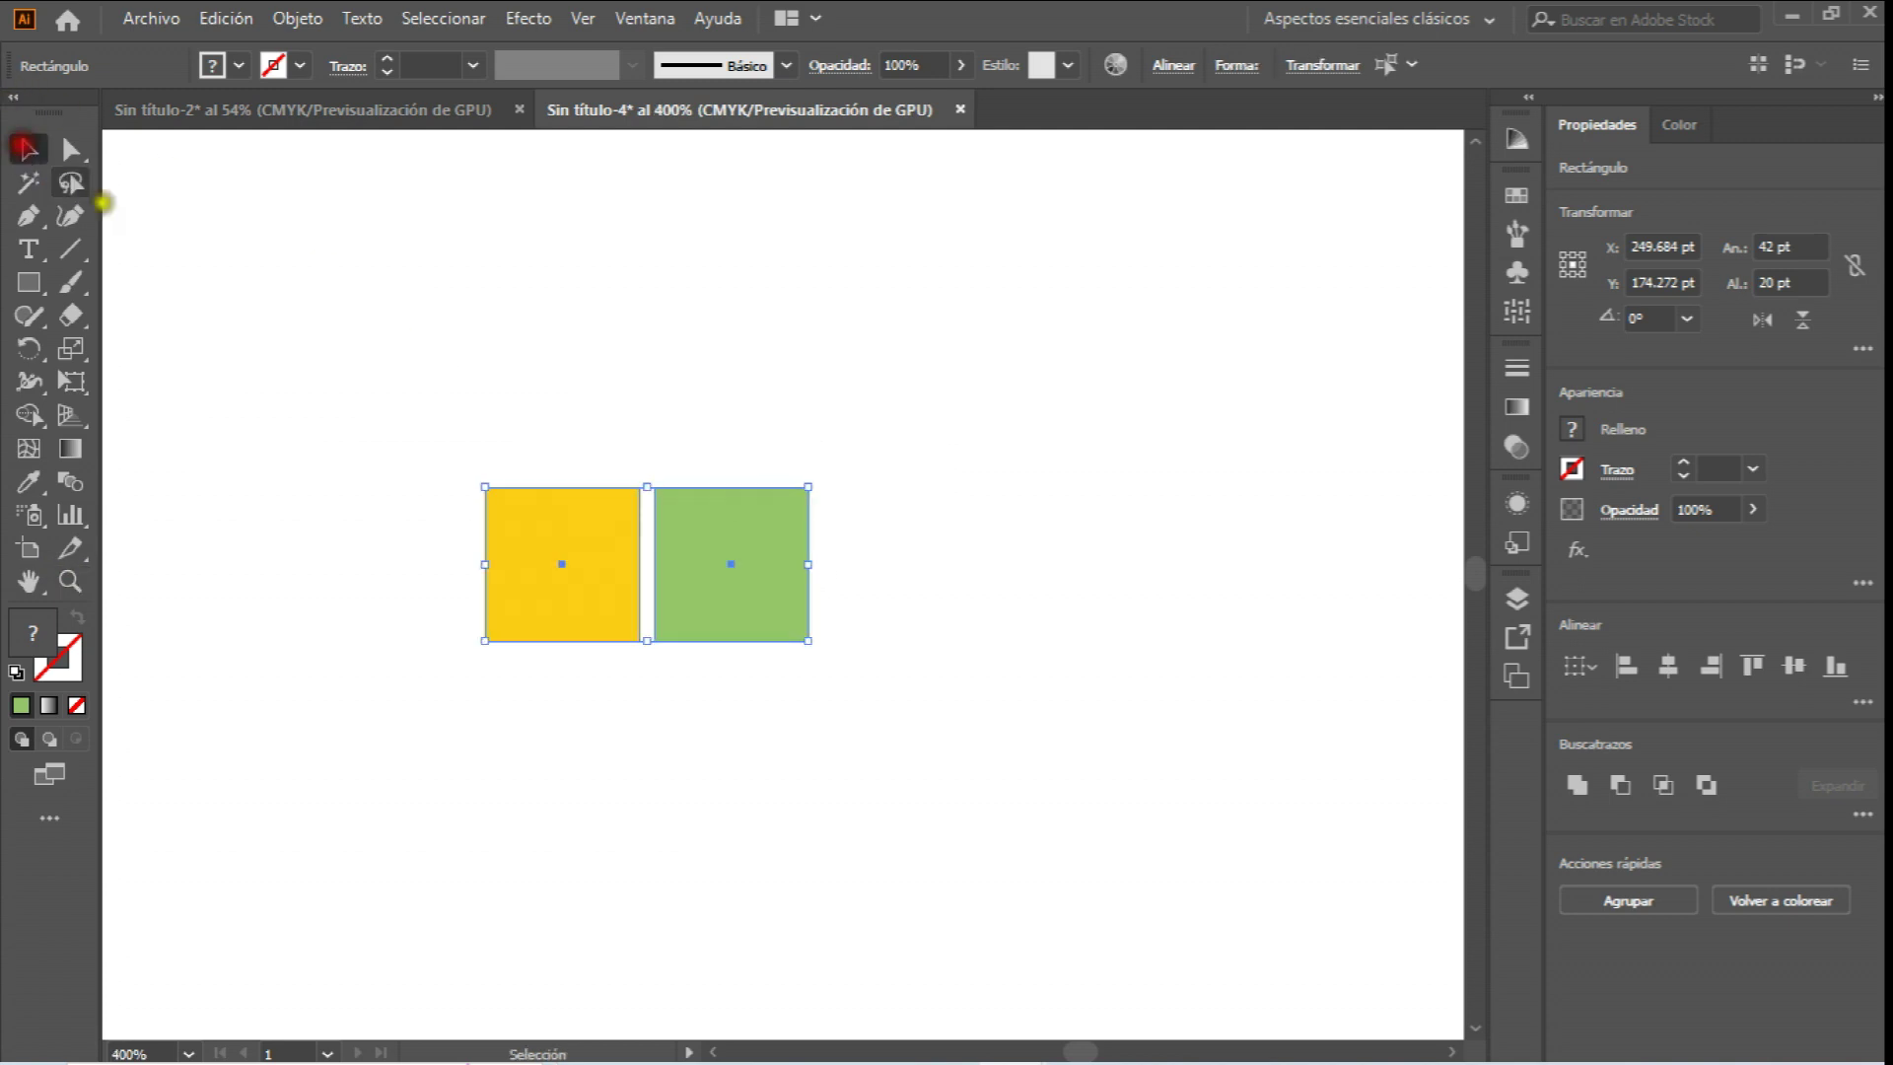
Change the yellow square's fill to the dark green swatch.
{"action": "left_click", "coordinate": [510, 361]}
{"action": "double_click", "coordinate": [570, 541]}
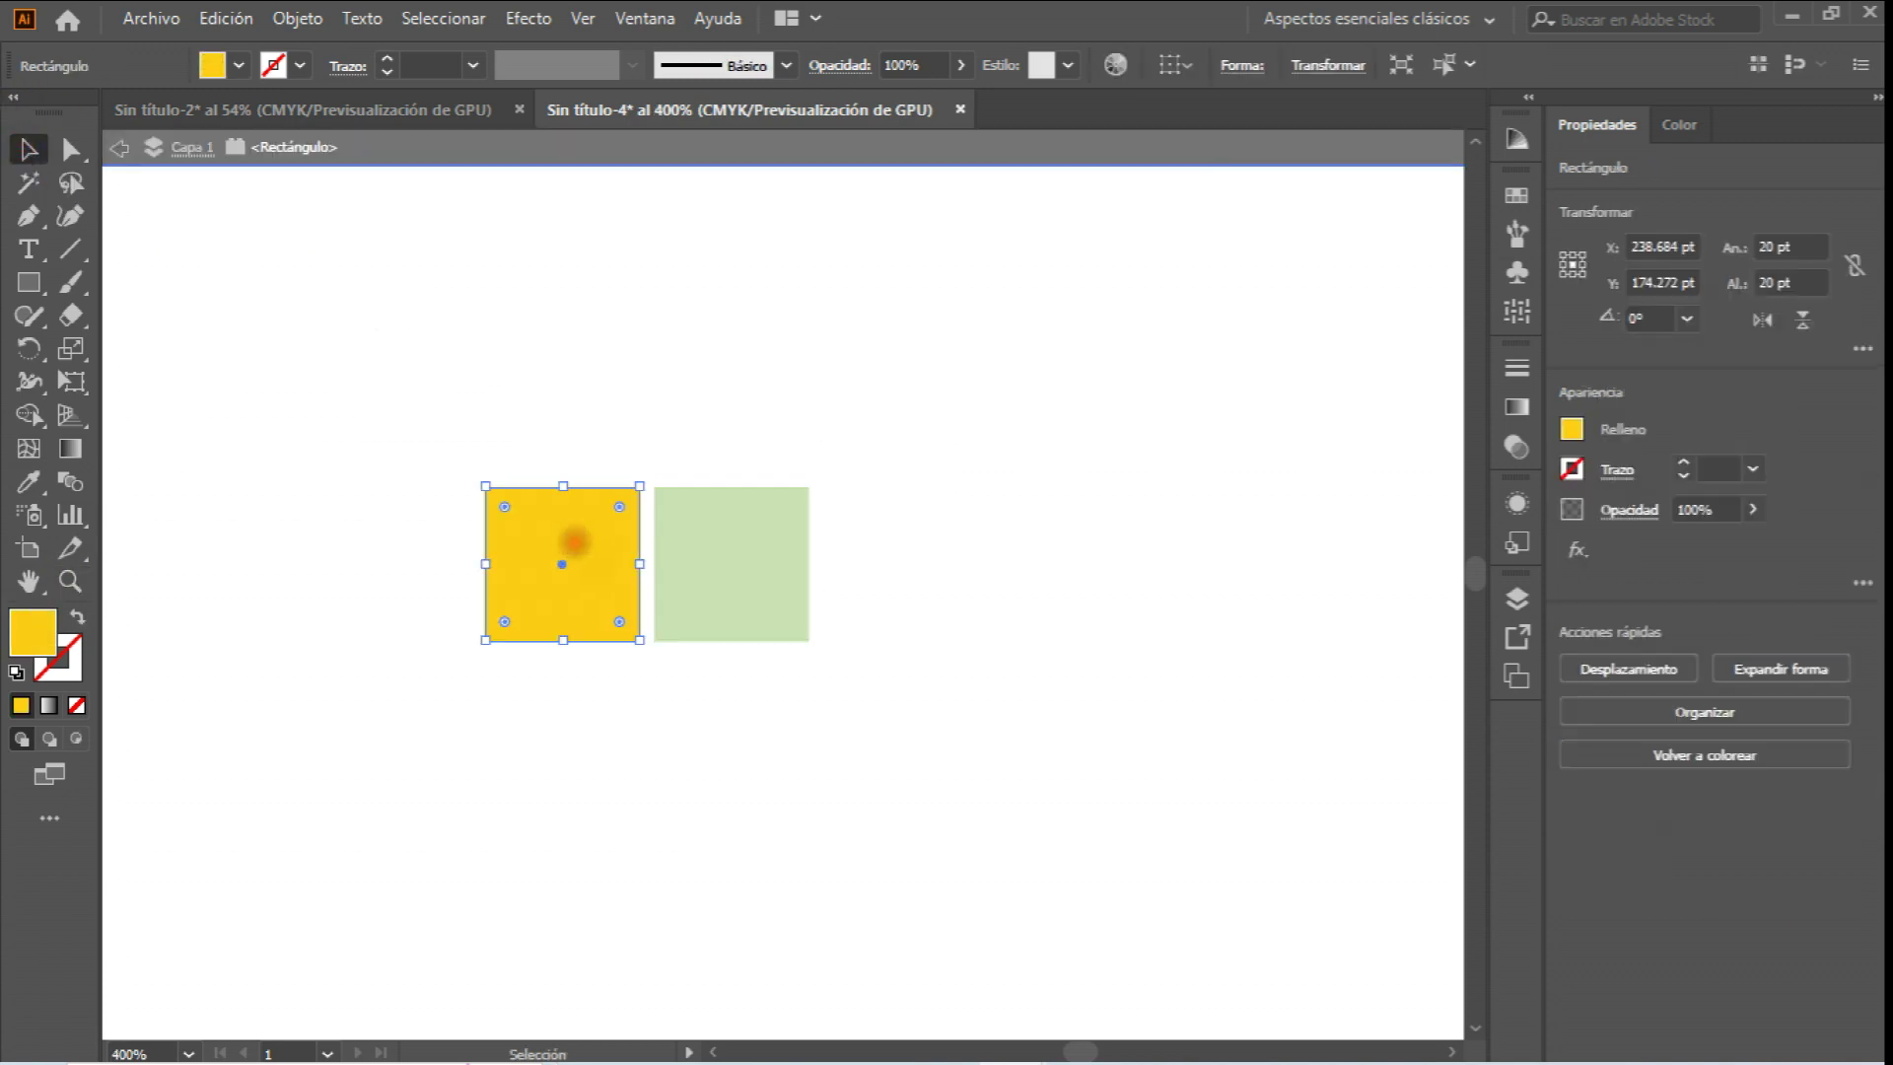
{"action": "left_click", "coordinate": [1574, 431]}
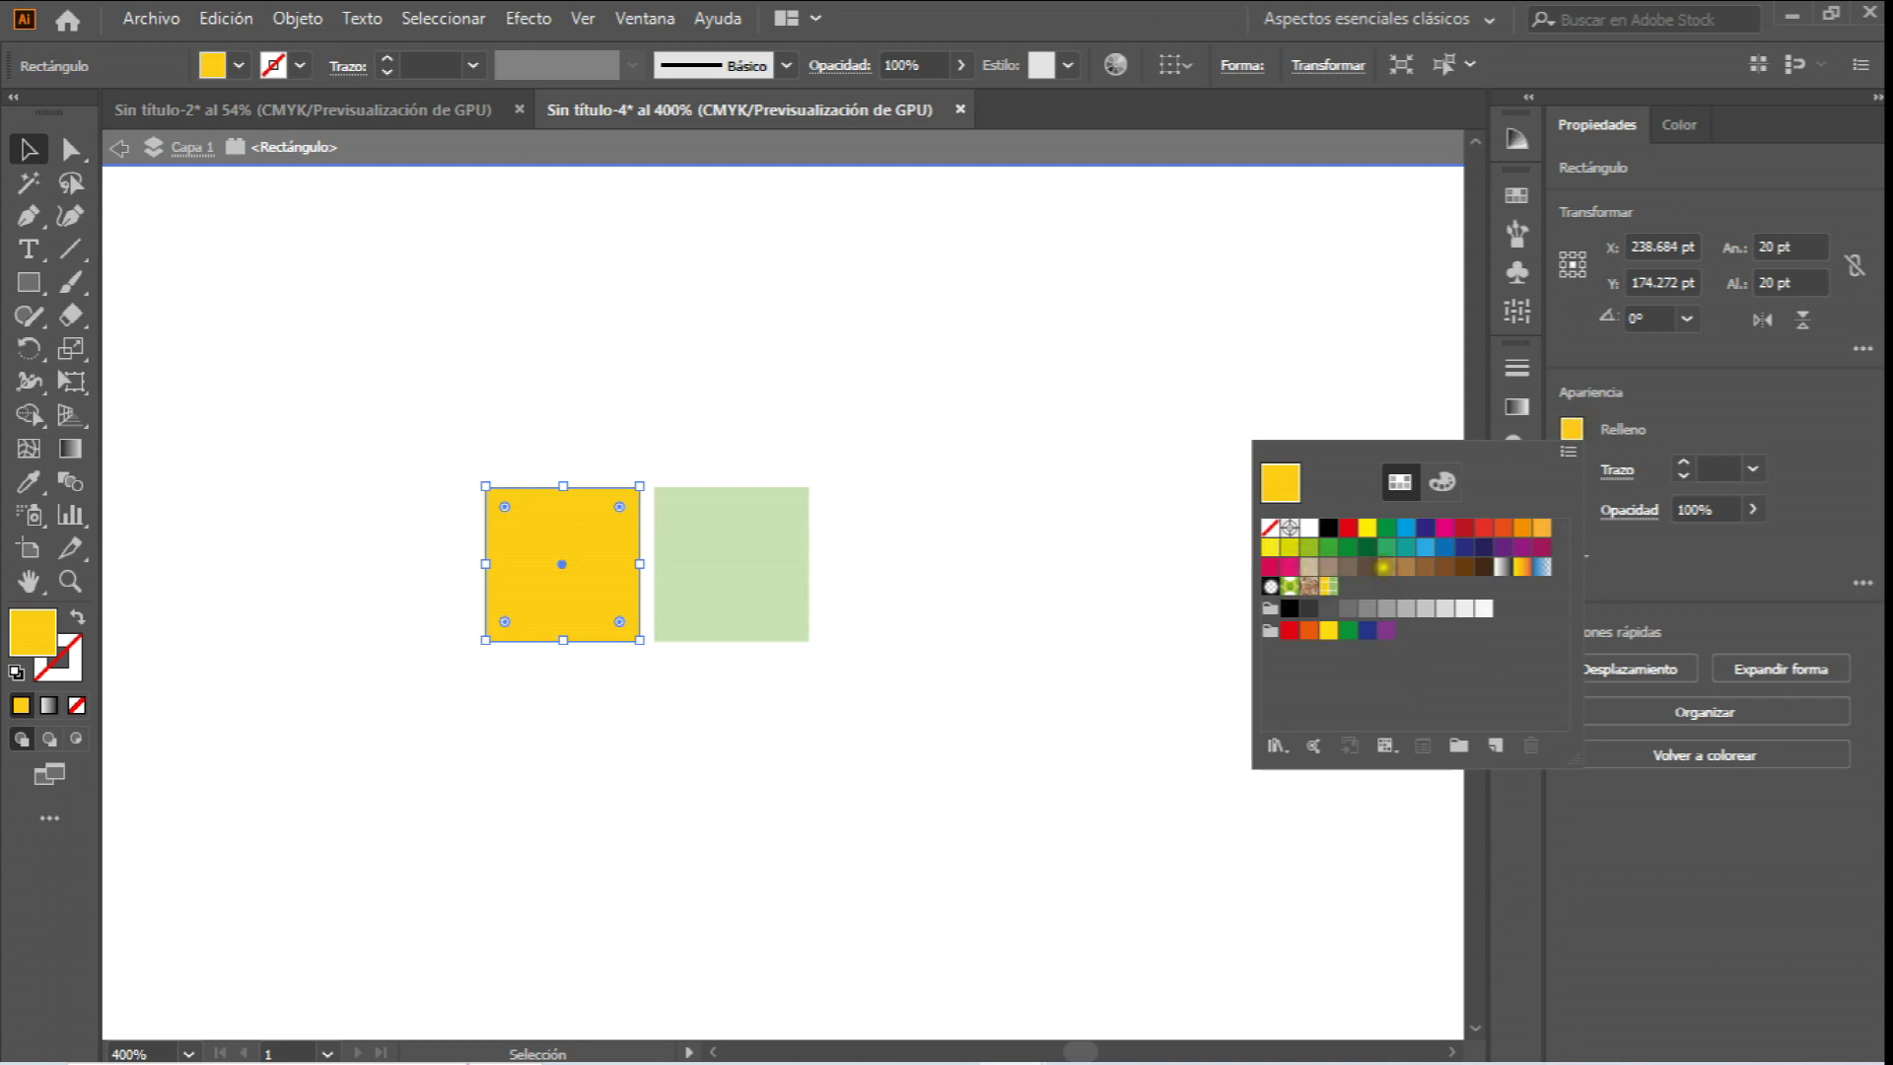
{"action": "left_click", "coordinate": [1329, 546]}
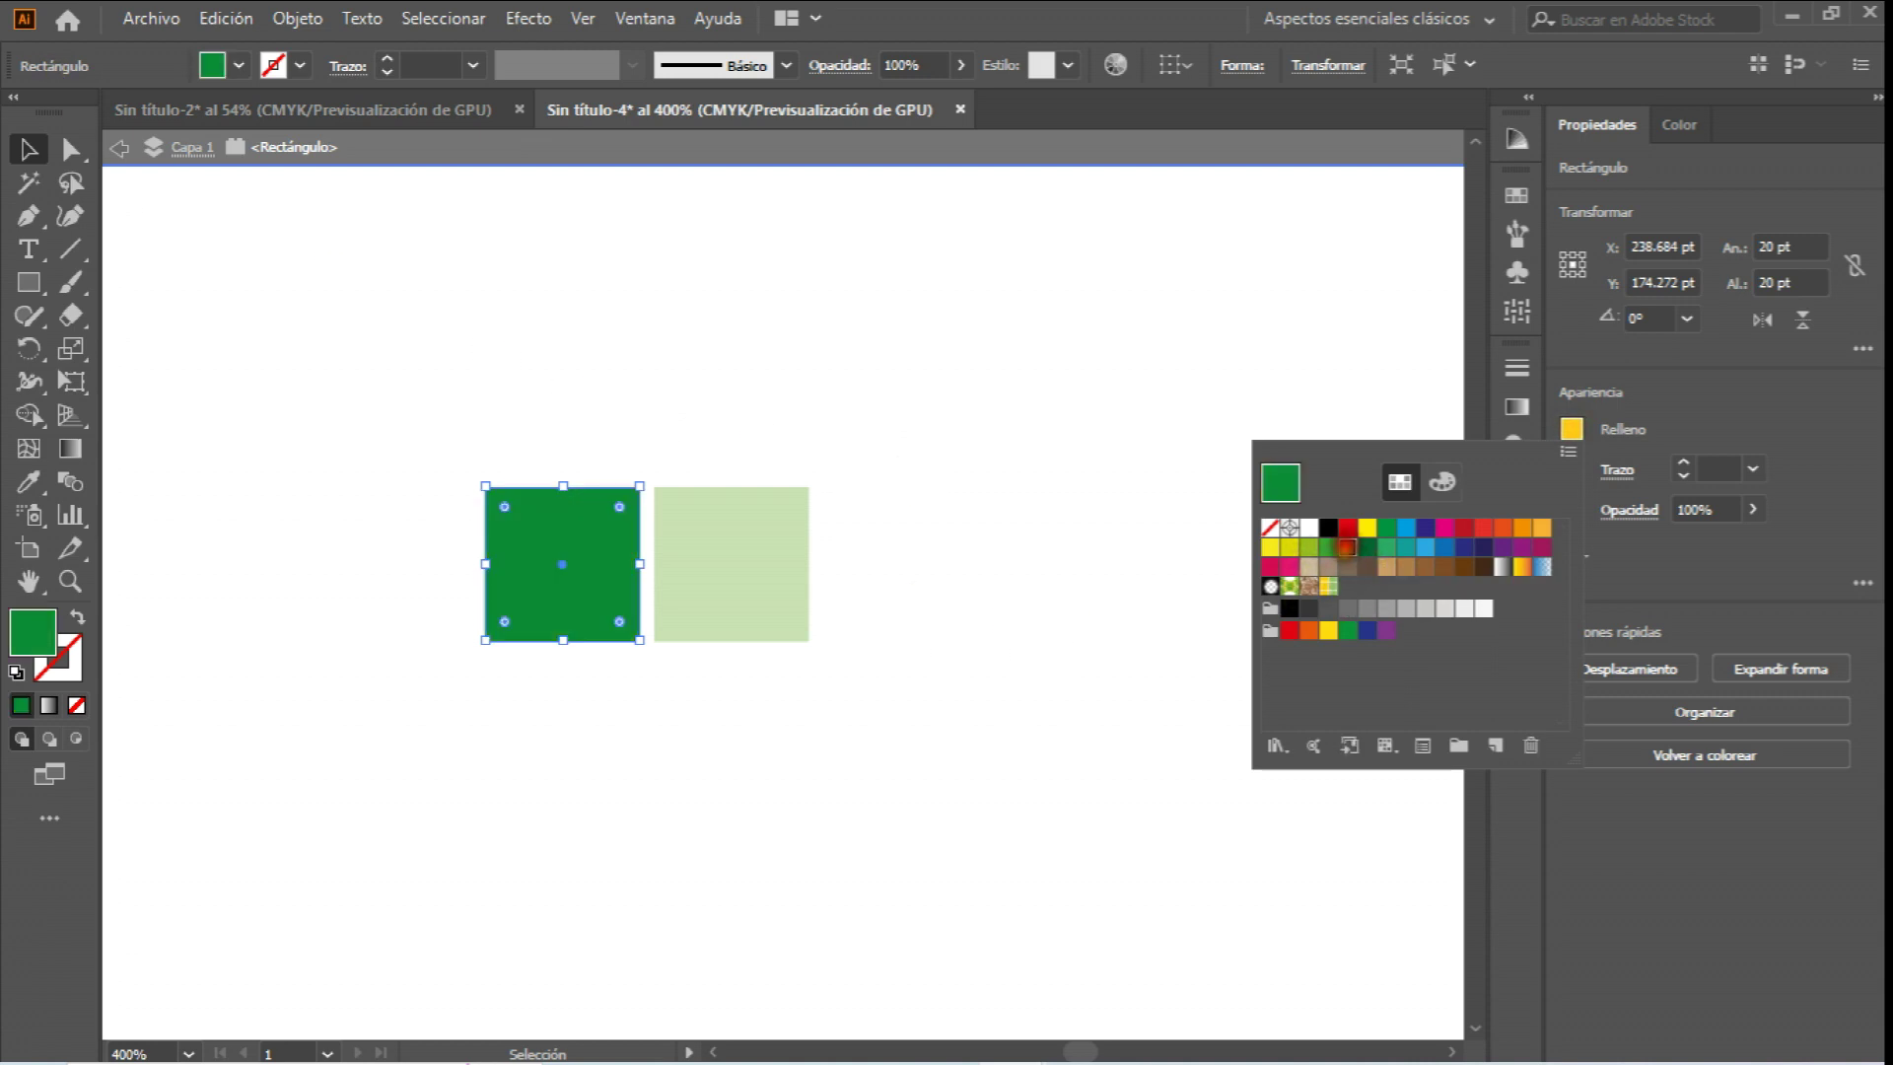
{"action": "left_click", "coordinate": [1025, 692]}
Change the light green square's fill to the dark red swatch and deselect it.
{"action": "left_click", "coordinate": [808, 584]}
{"action": "left_click", "coordinate": [803, 583]}
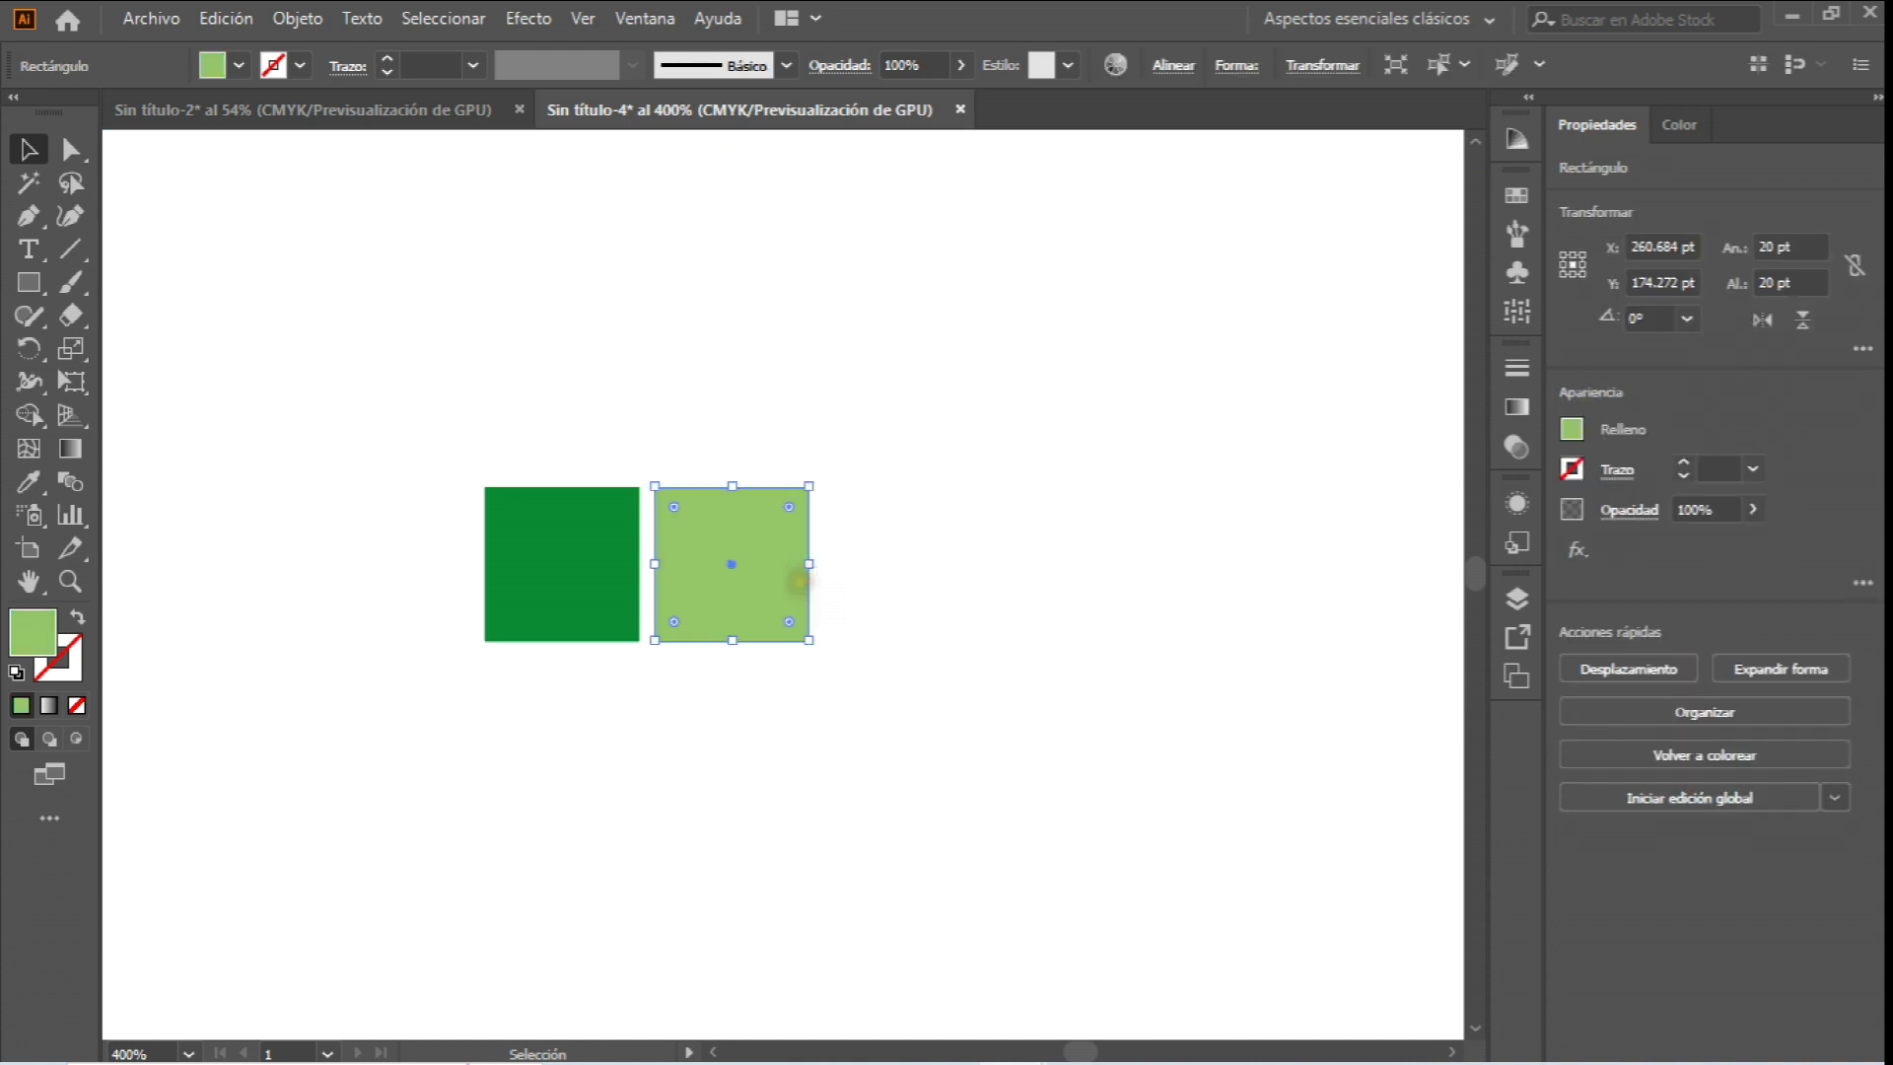
{"action": "left_click", "coordinate": [1572, 430]}
{"action": "left_click", "coordinate": [1468, 530]}
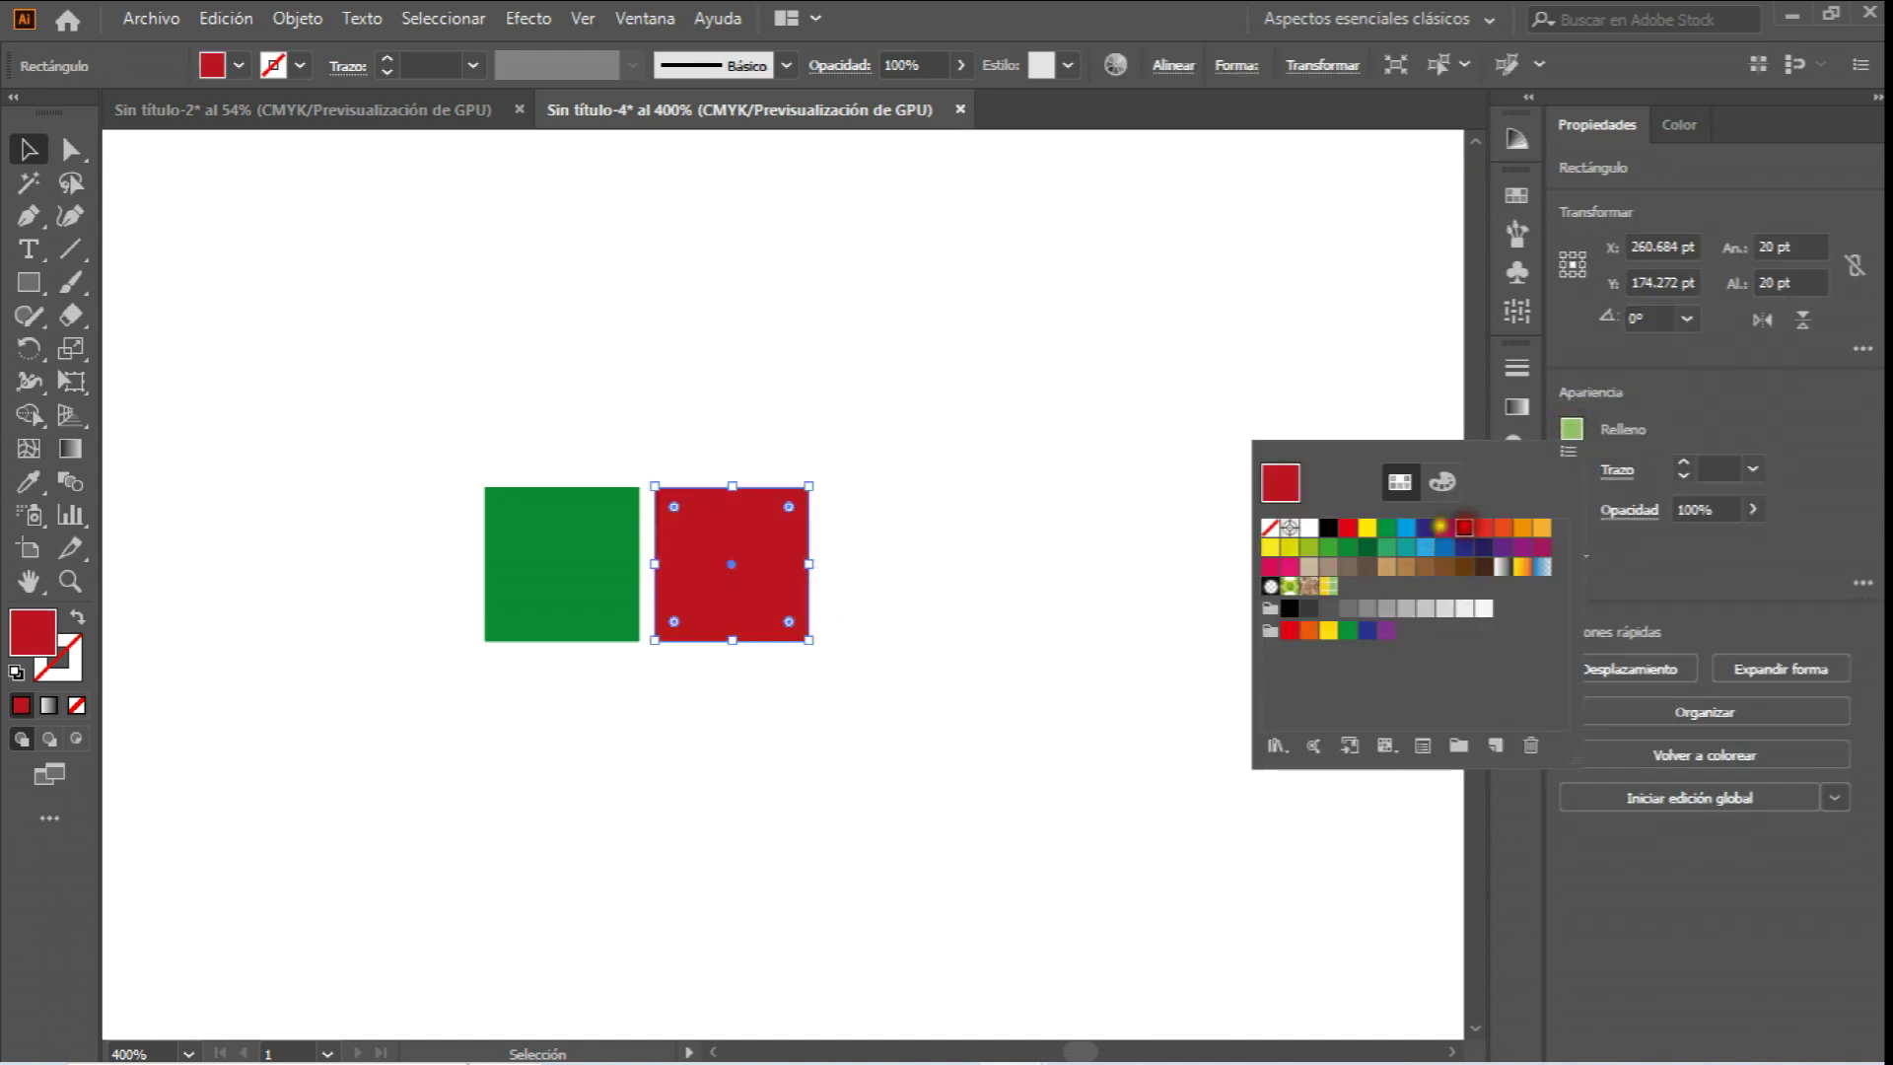
{"action": "left_click", "coordinate": [1093, 475]}
{"action": "left_click", "coordinate": [1192, 439]}
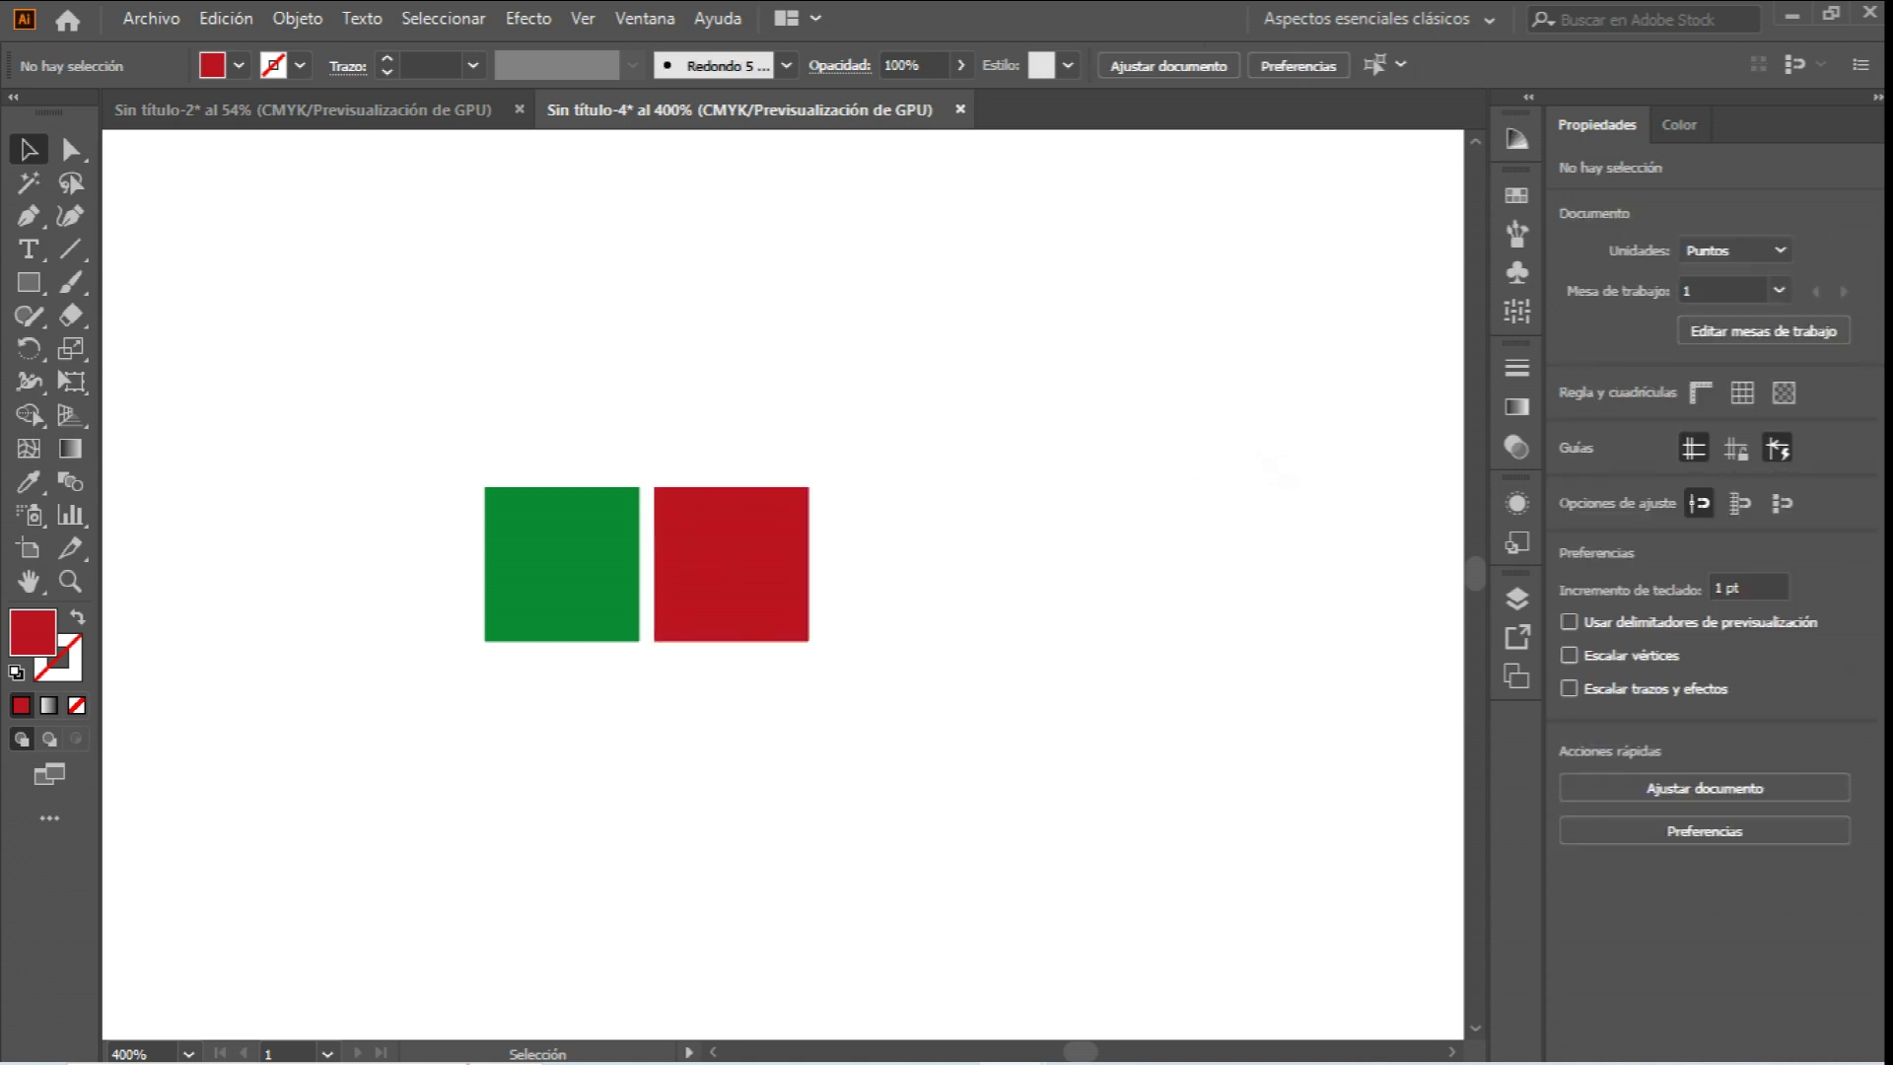
Create a new pattern from the dark green and red squares and dismiss the notice about the added swatch.
{"action": "left_click_drag", "start_coordinate": [450, 385], "coordinate": [1171, 816]}
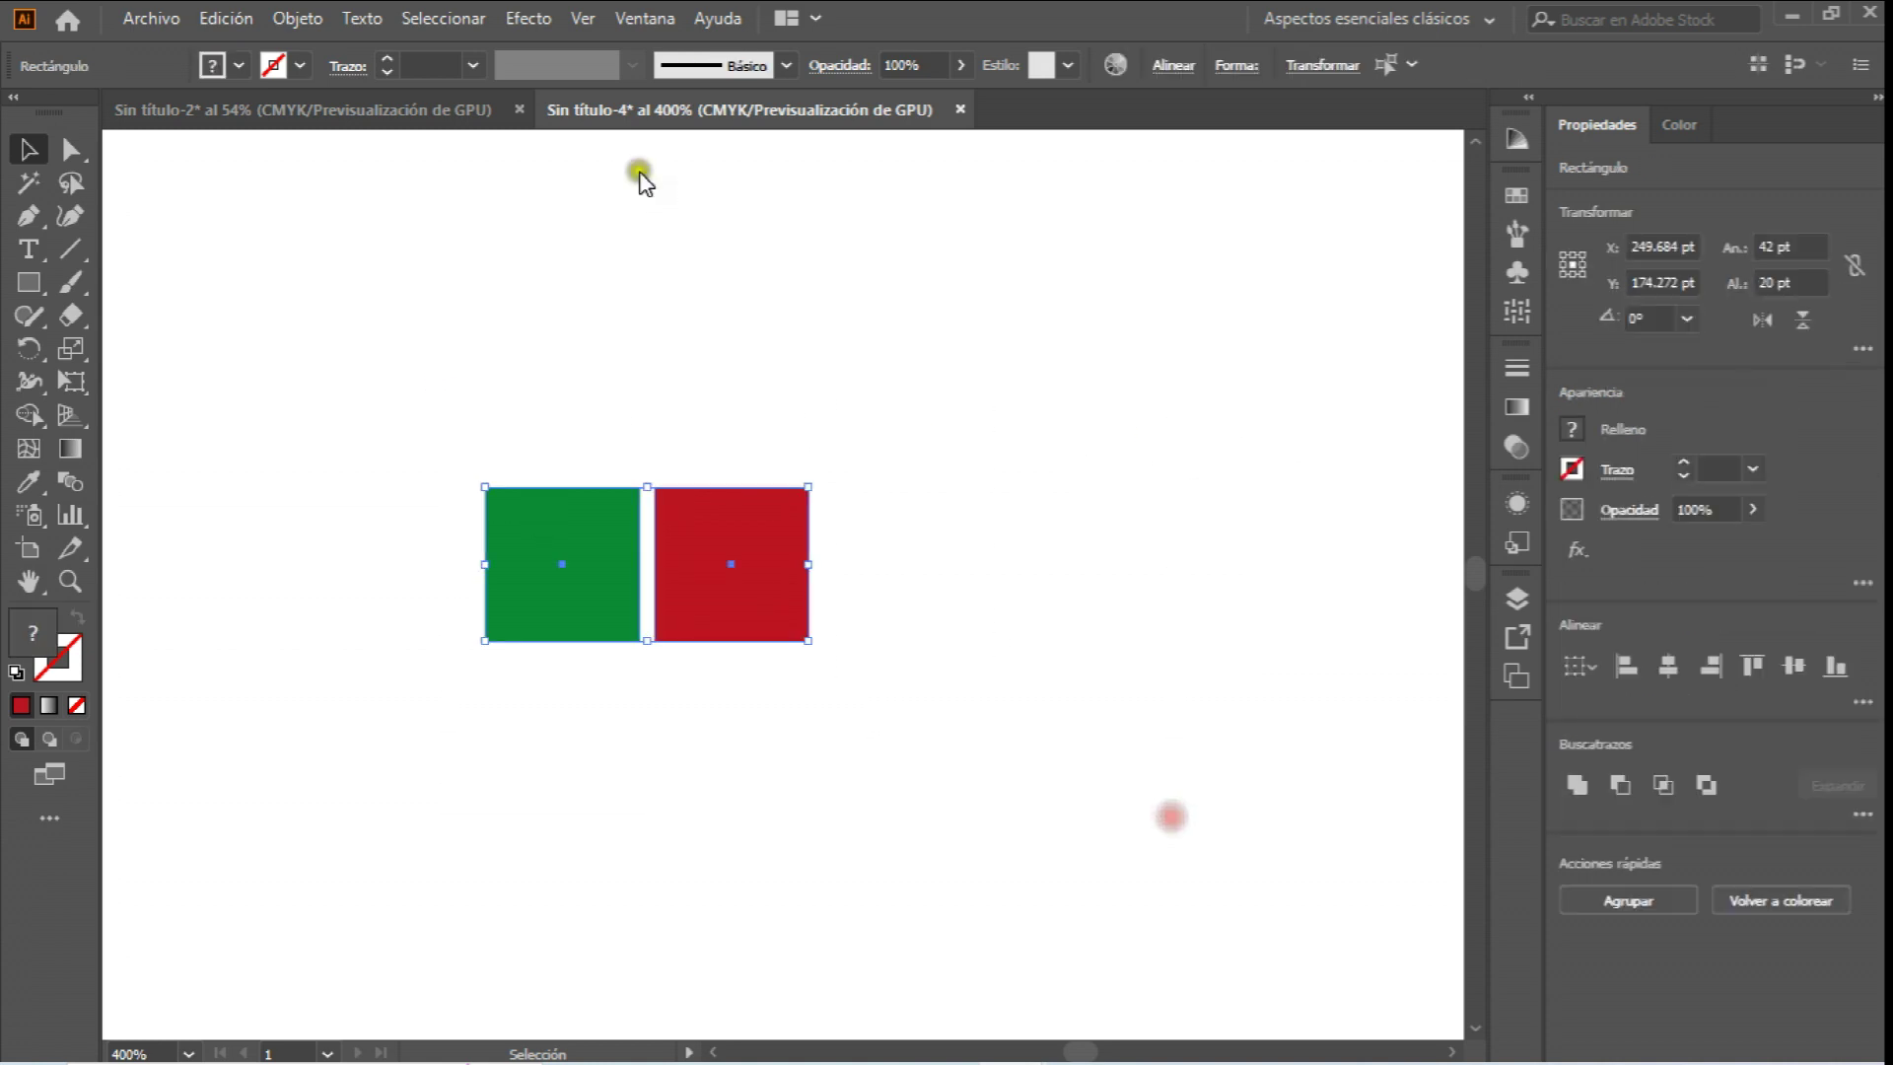
{"action": "left_click", "coordinate": [315, 20]}
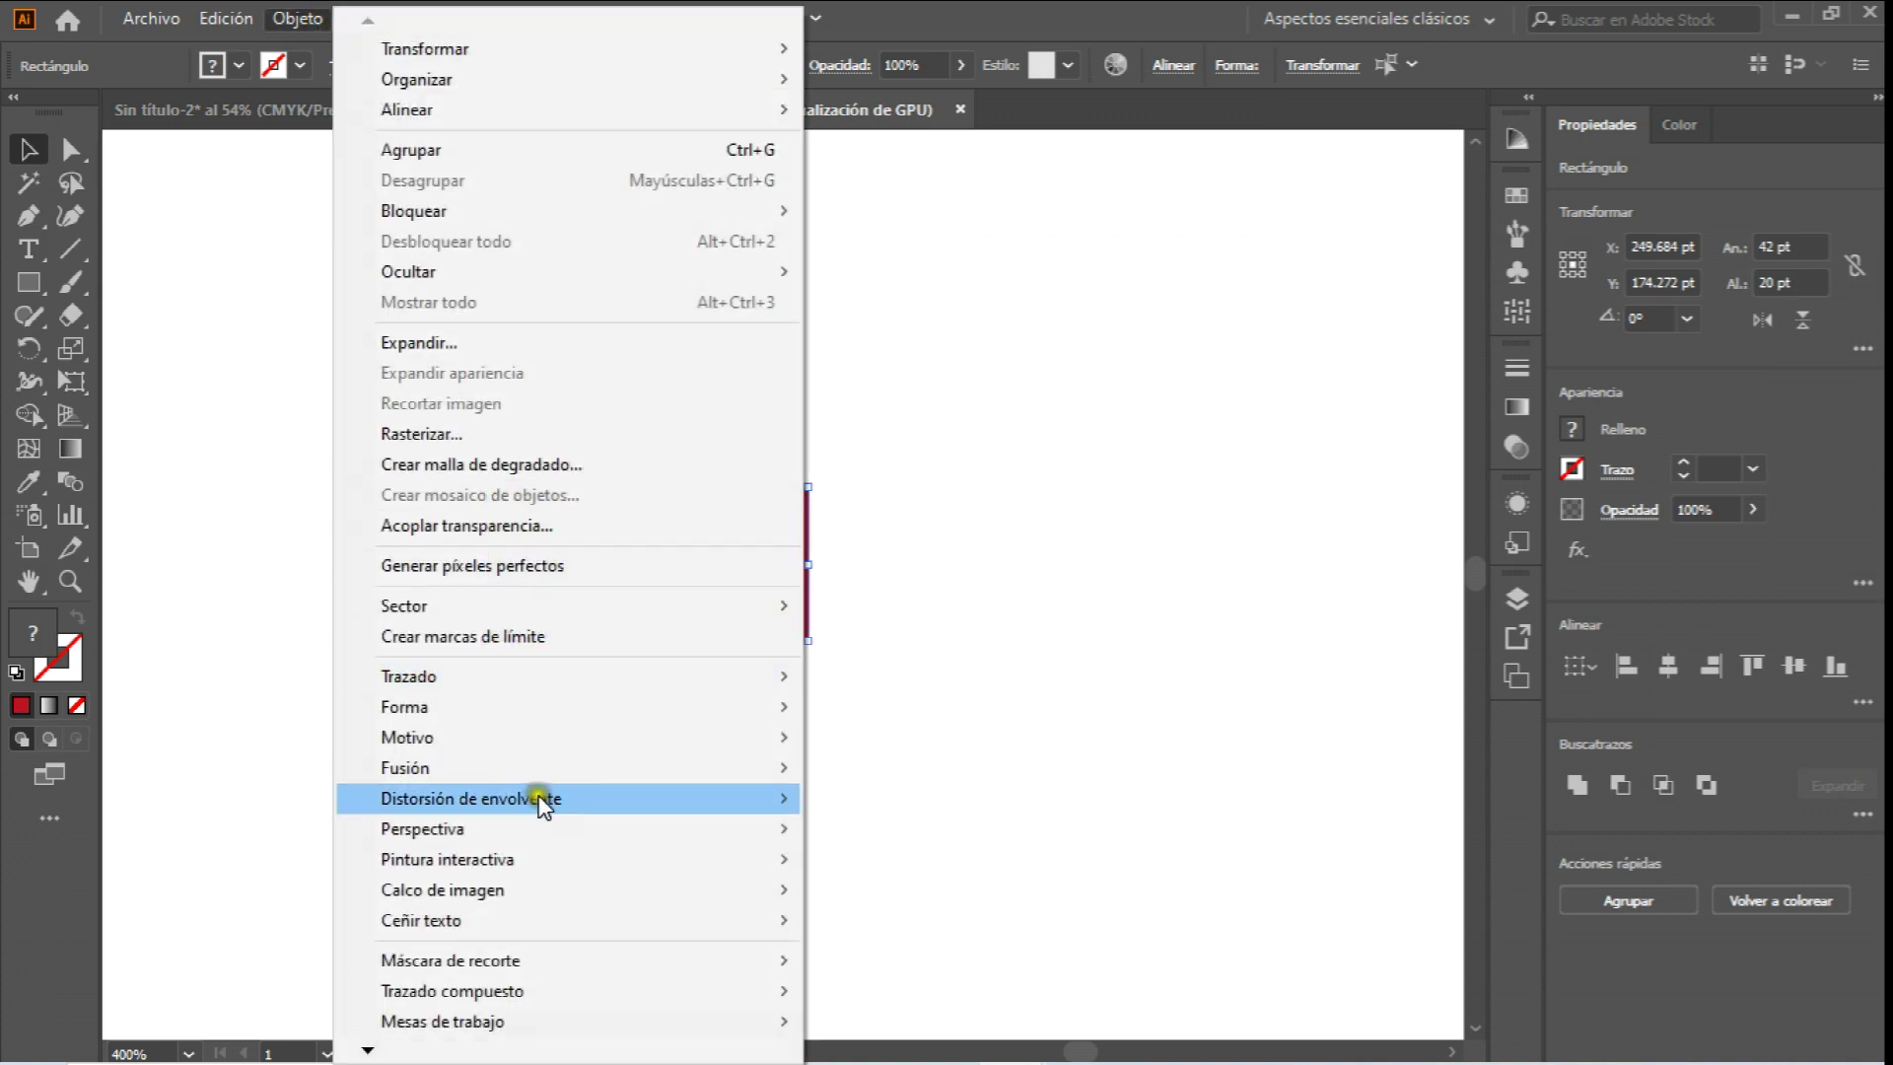
{"action": "left_click", "coordinate": [583, 738]}
{"action": "left_click", "coordinate": [854, 738]}
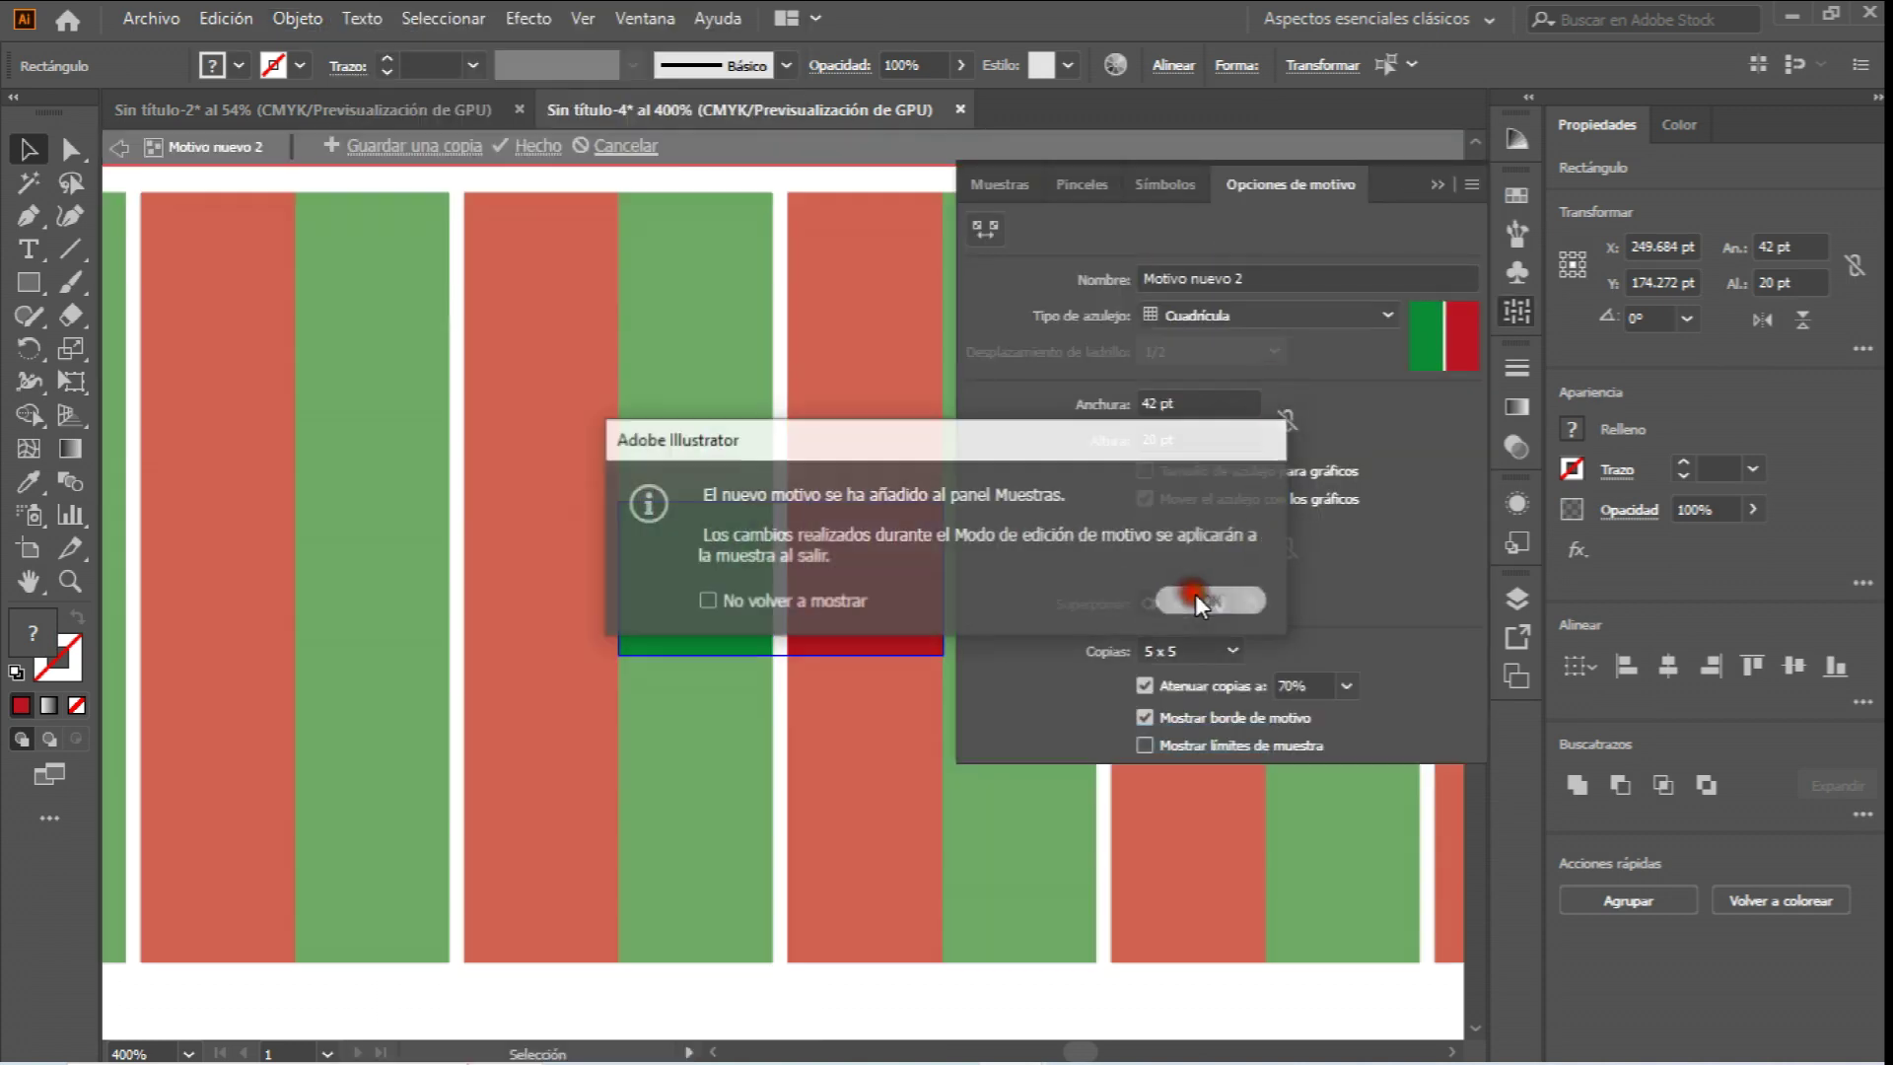
{"action": "left_click", "coordinate": [1194, 596]}
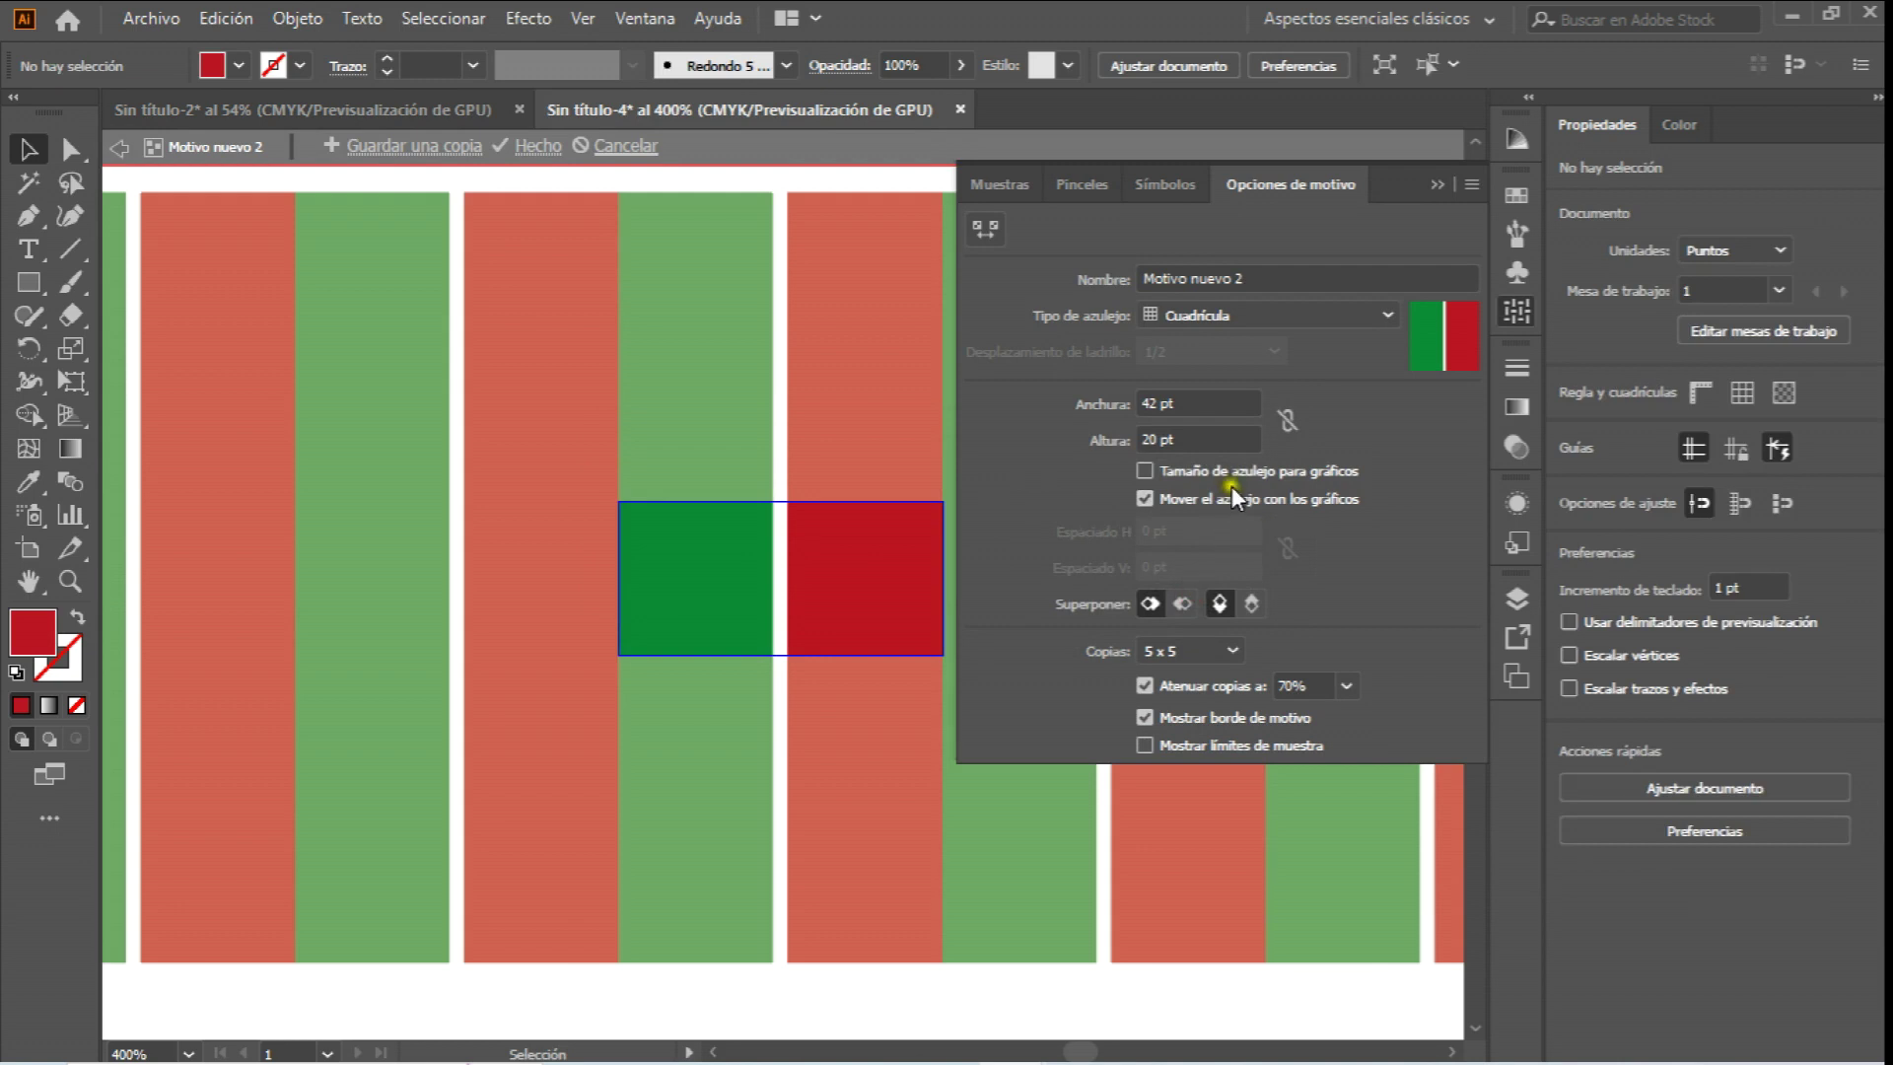
Set the pattern tile's height to 22 pt, widen it until the column gaps match the row gaps, and finish editing the pattern.
{"action": "left_click", "coordinate": [1184, 445]}
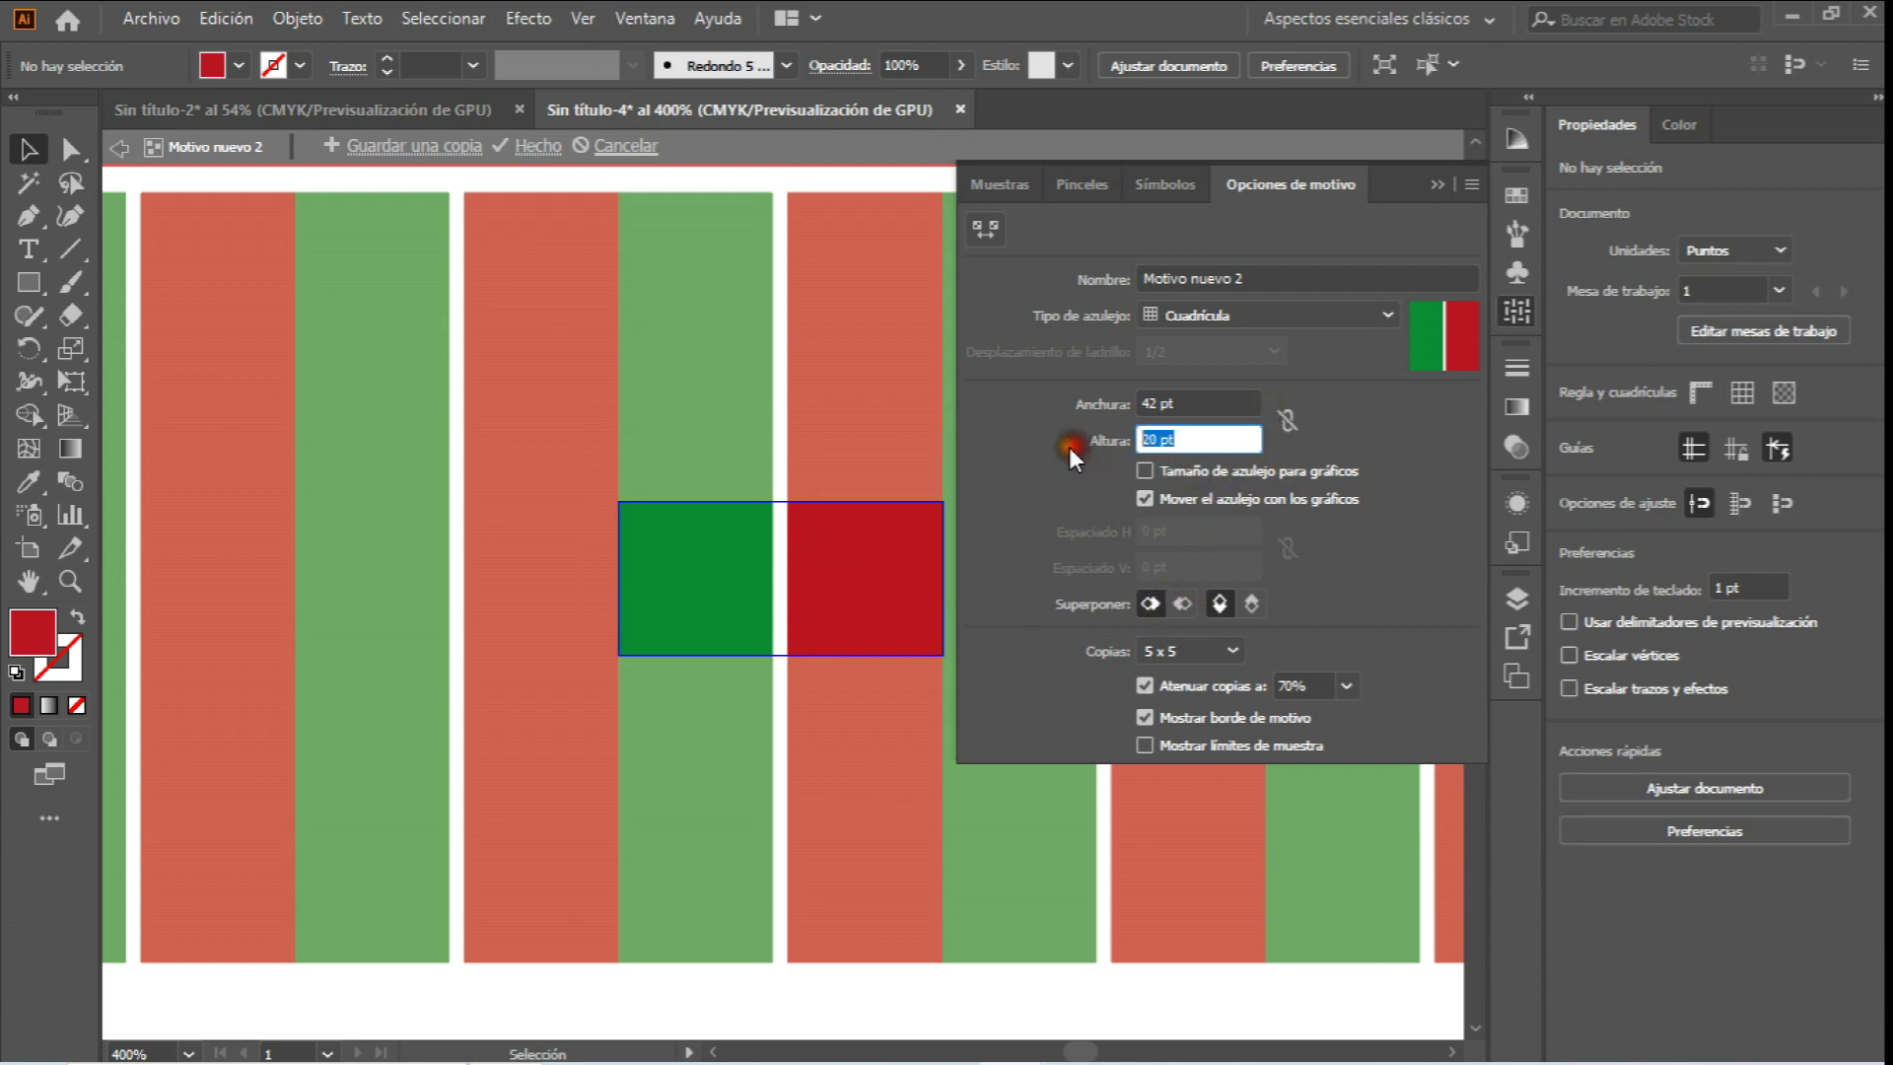
{"action": "type", "text": "22"}
{"action": "left_click_drag", "start_coordinate": [1208, 409], "coordinate": [1101, 410]}
{"action": "type", "text": "43"}
{"action": "key", "text": "Return"}
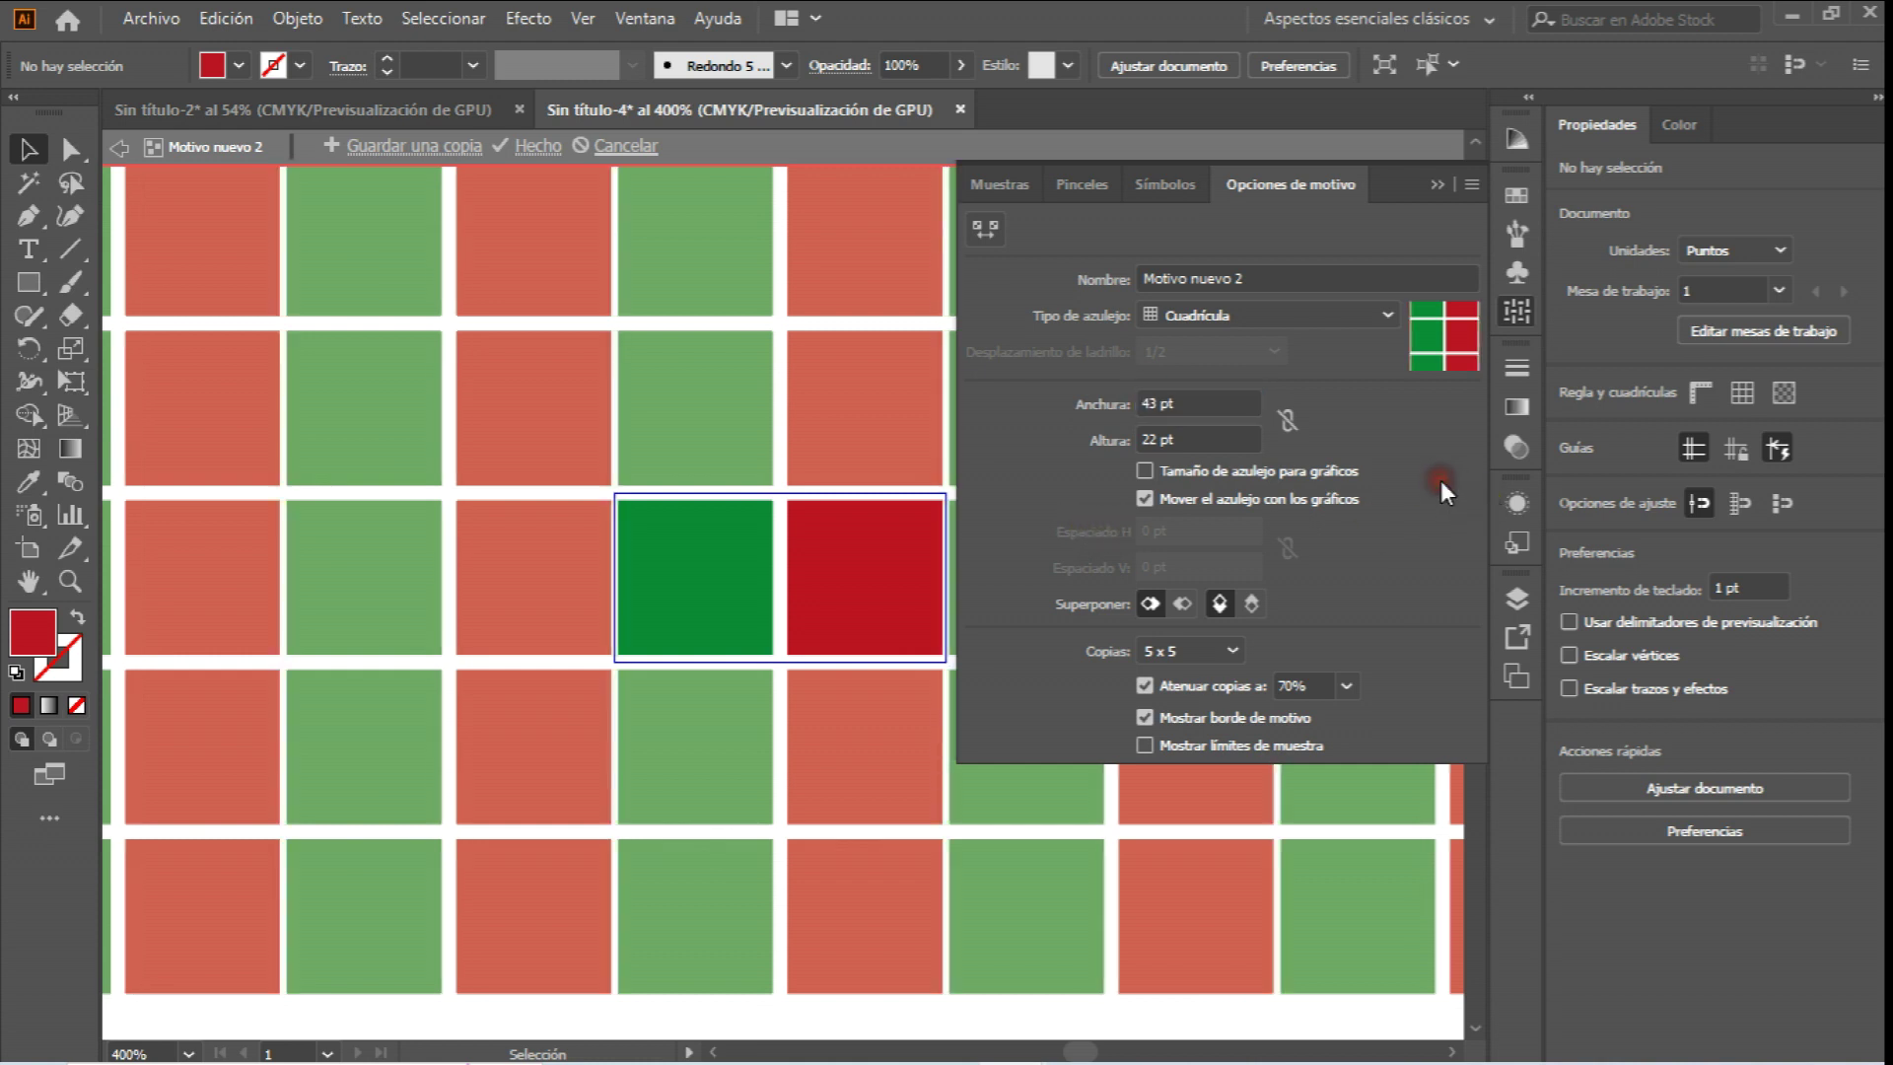
{"action": "left_click_drag", "start_coordinate": [1188, 402], "coordinate": [1133, 404]}
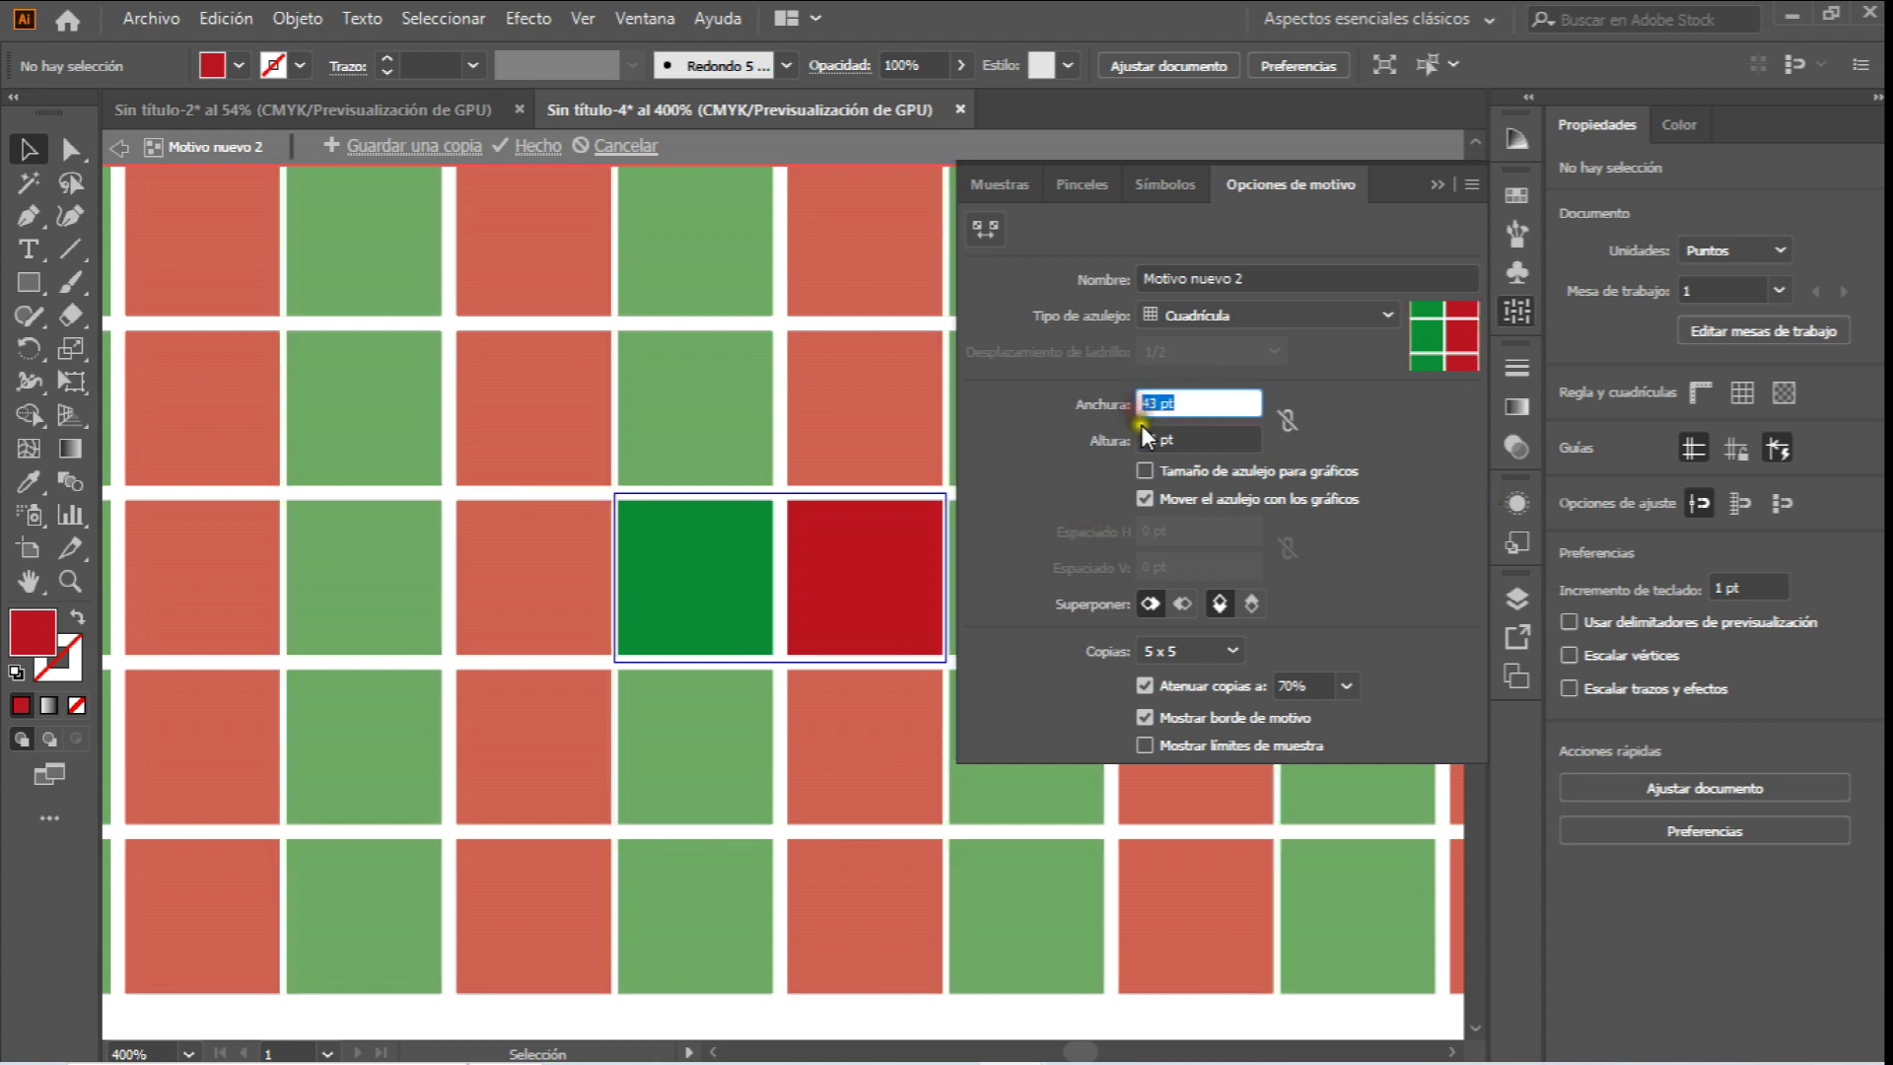
{"action": "left_click", "coordinate": [1410, 467]}
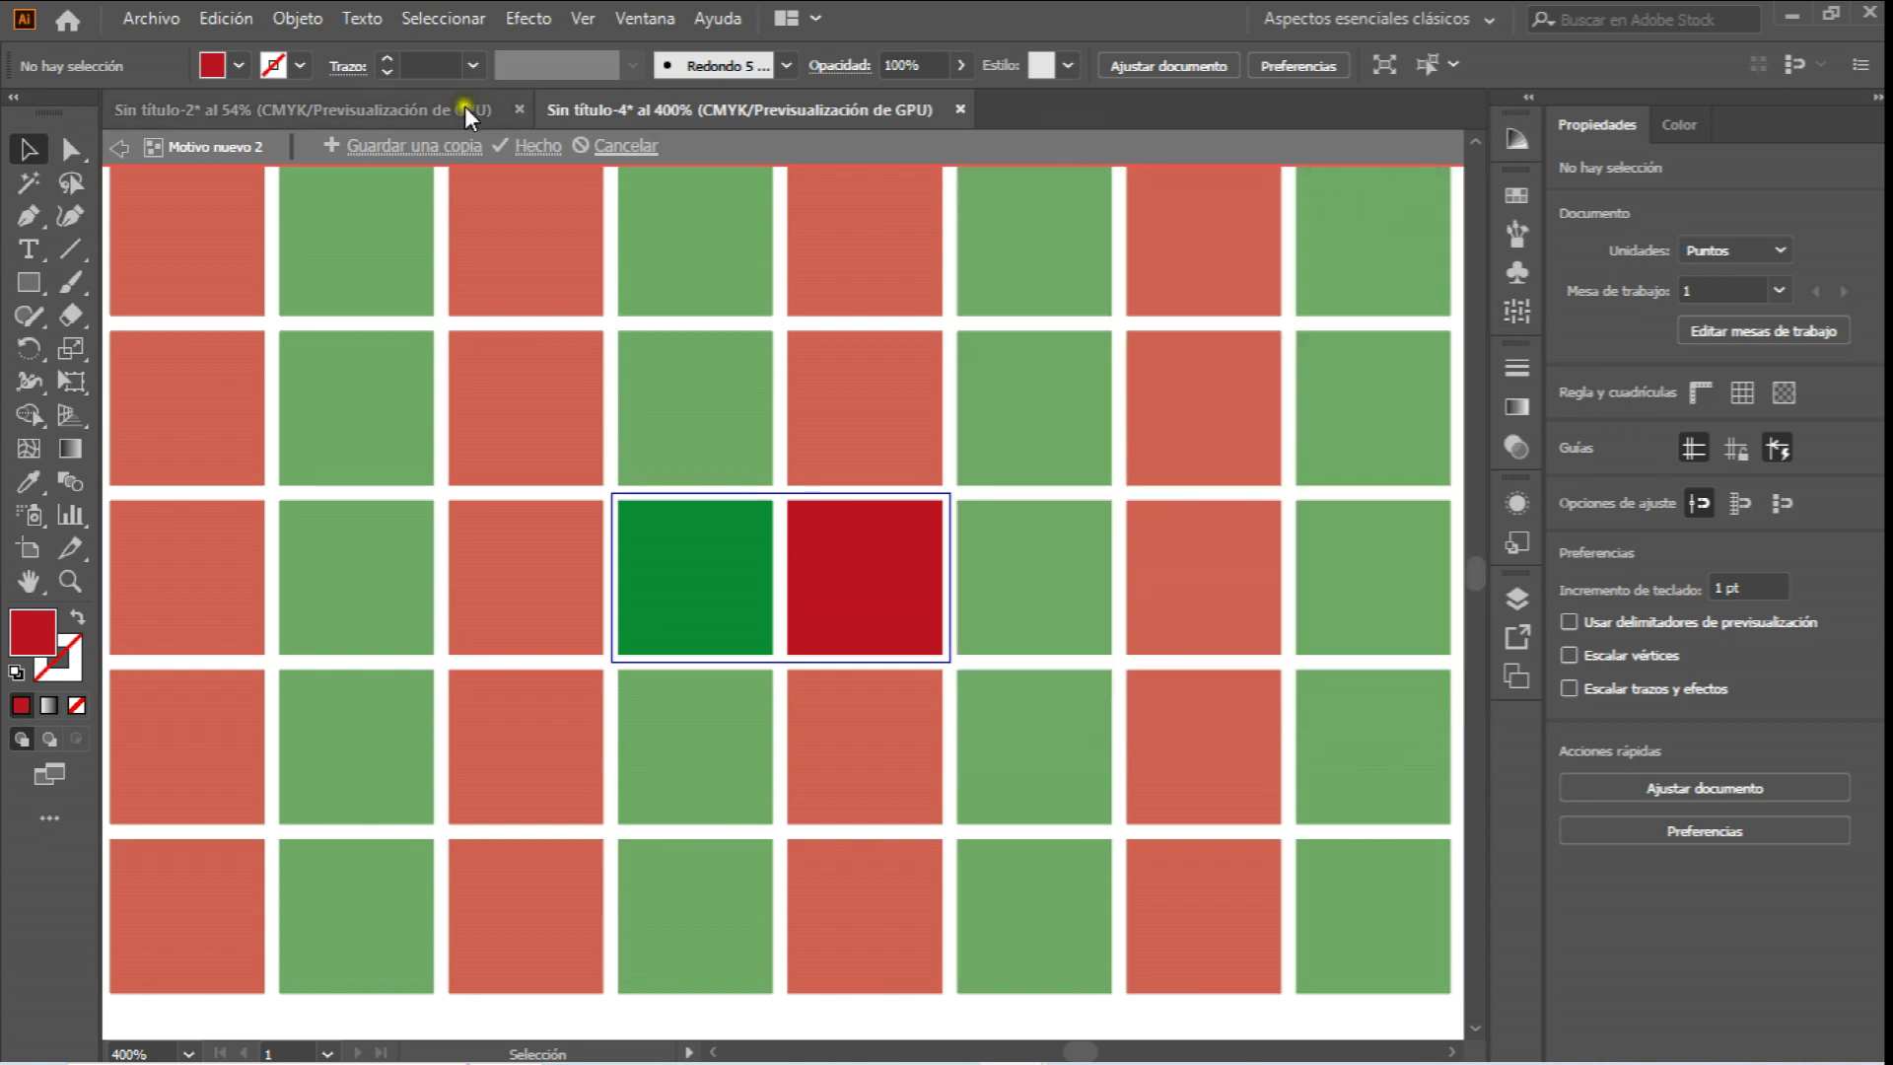
{"action": "left_click", "coordinate": [521, 145]}
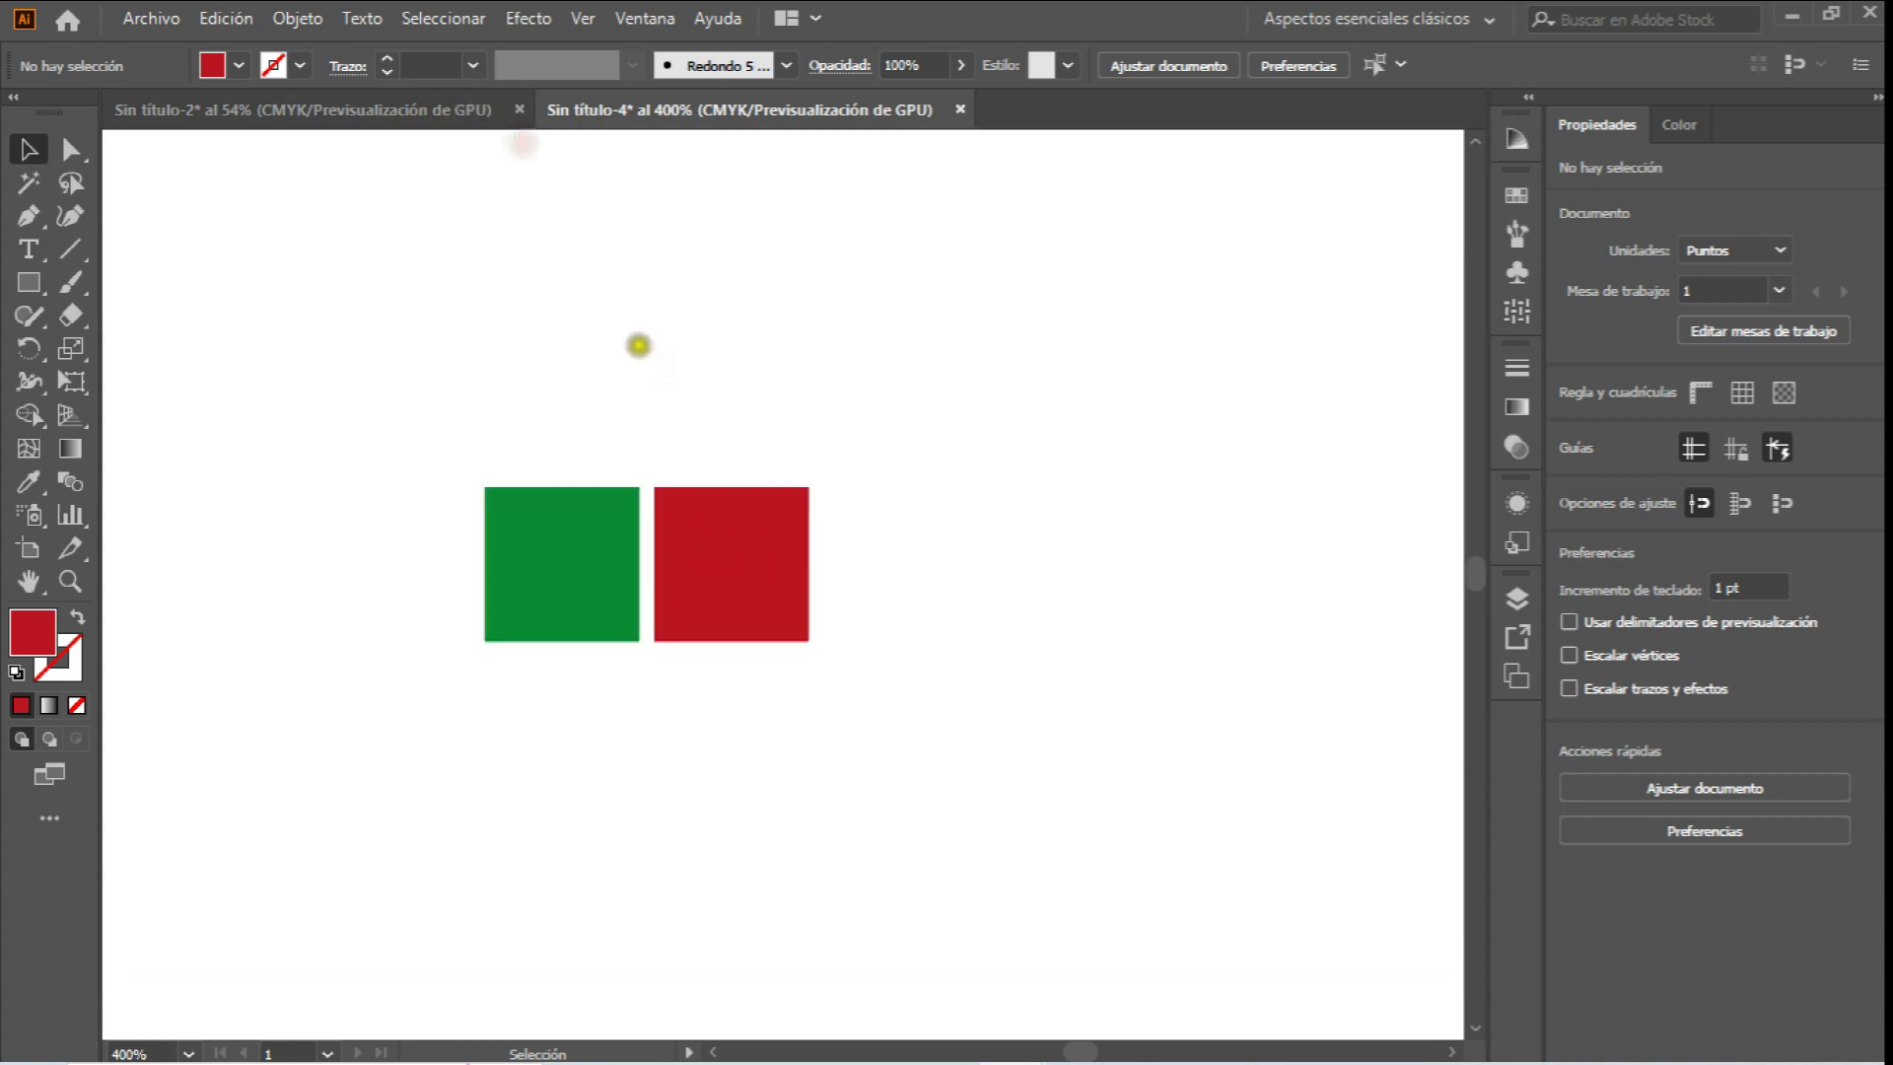
Fit the artboard in view and move the green and red squares off the artboard to its left side.
{"action": "left_click", "coordinate": [187, 1053]}
{"action": "left_click", "coordinate": [265, 1021]}
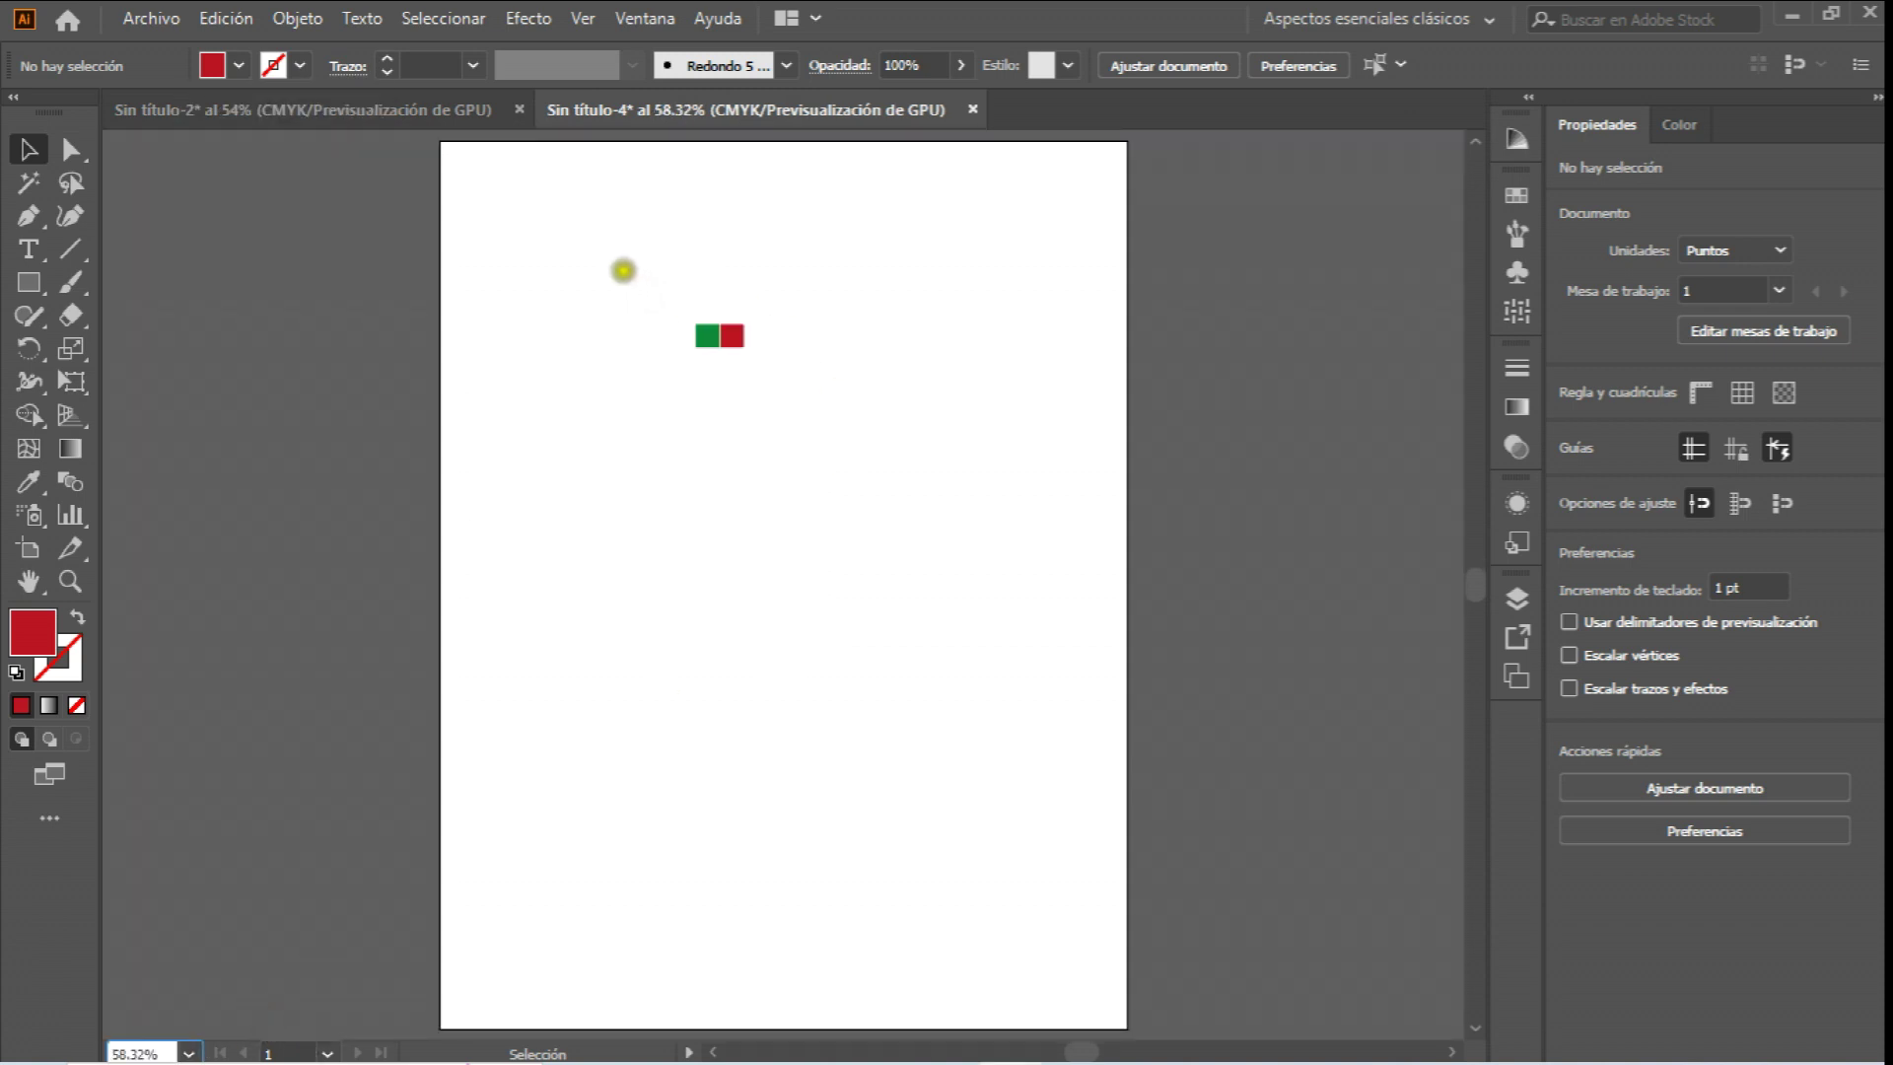
{"action": "left_click_drag", "start_coordinate": [629, 270], "coordinate": [887, 486]}
{"action": "left_click_drag", "start_coordinate": [732, 338], "coordinate": [294, 326]}
Draw a rectangle about 612 × 787 pt covering the artboard.
{"action": "key", "text": "m"}
{"action": "left_click_drag", "start_coordinate": [438, 143], "coordinate": [1128, 1025]}
{"action": "left_click", "coordinate": [28, 148]}
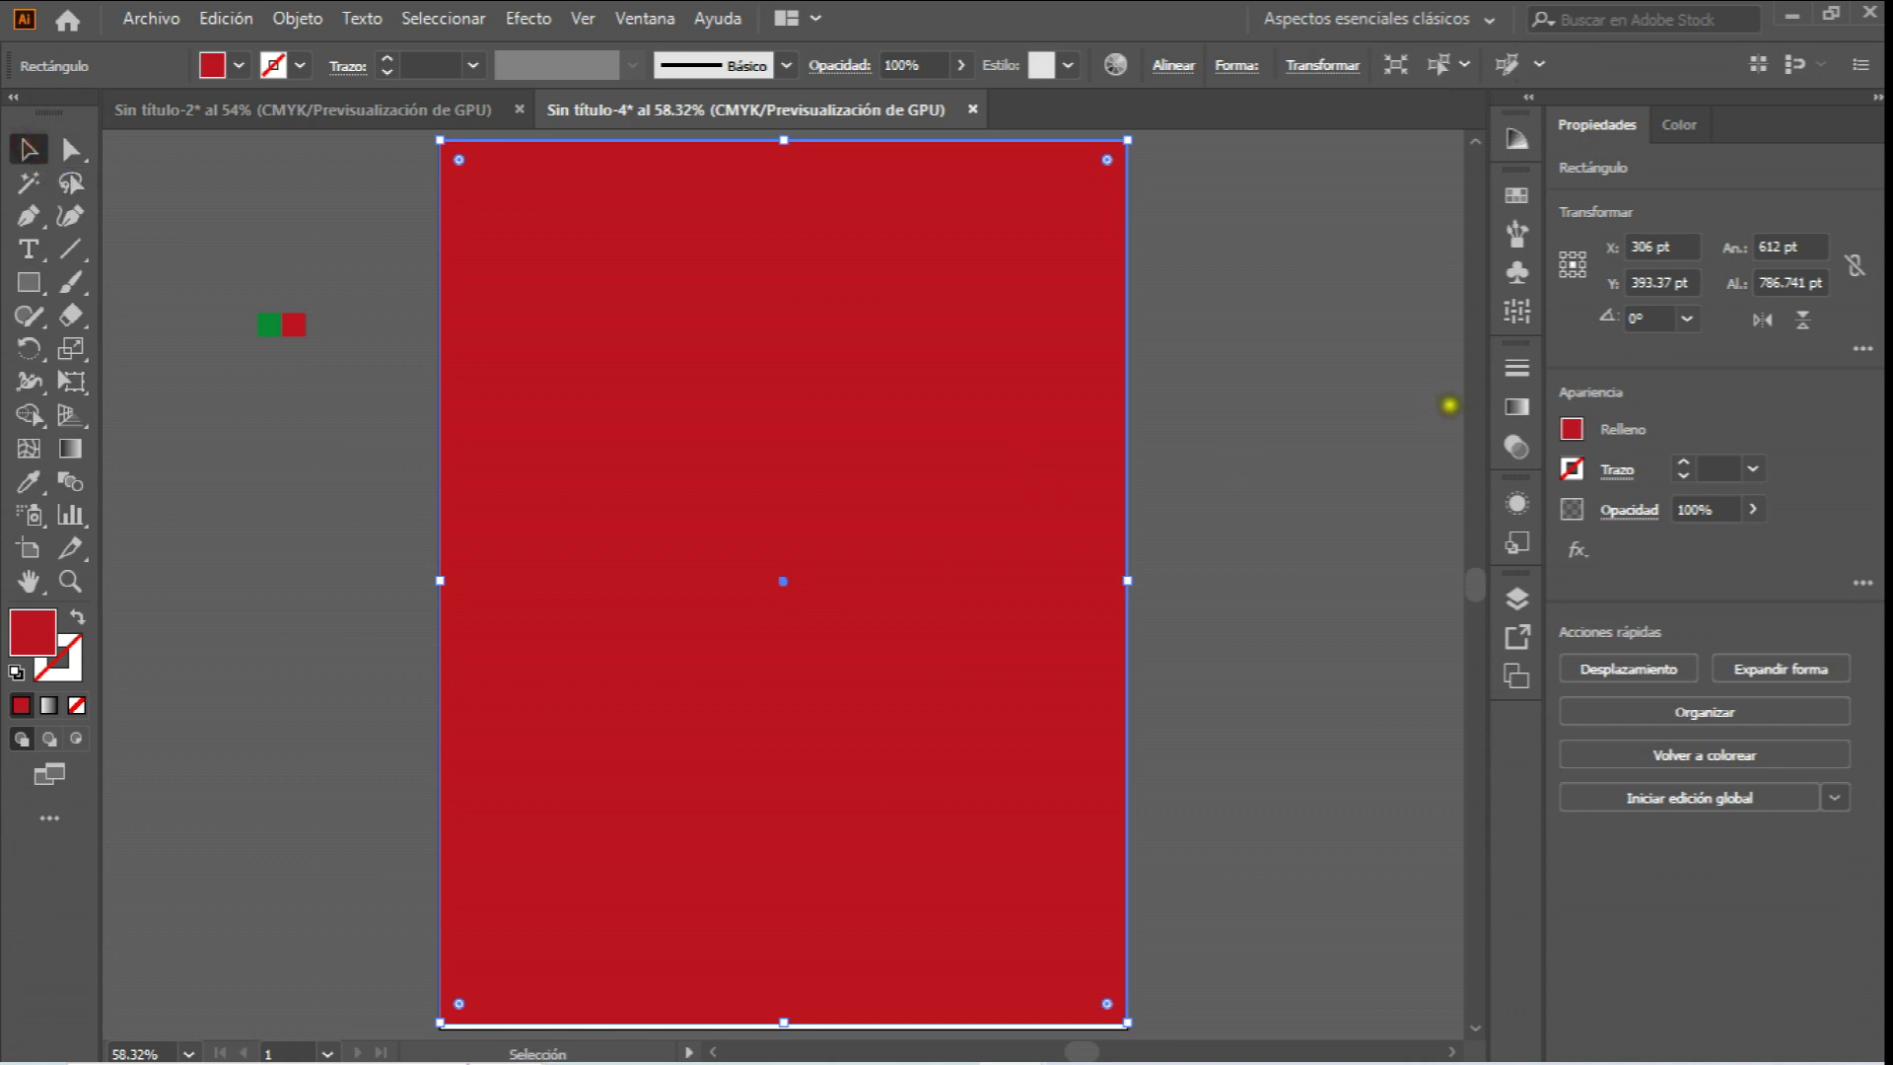
Fill the artboard-sized rectangle with the new green and red square pattern swatch and deselect it.
{"action": "left_click", "coordinate": [1572, 430]}
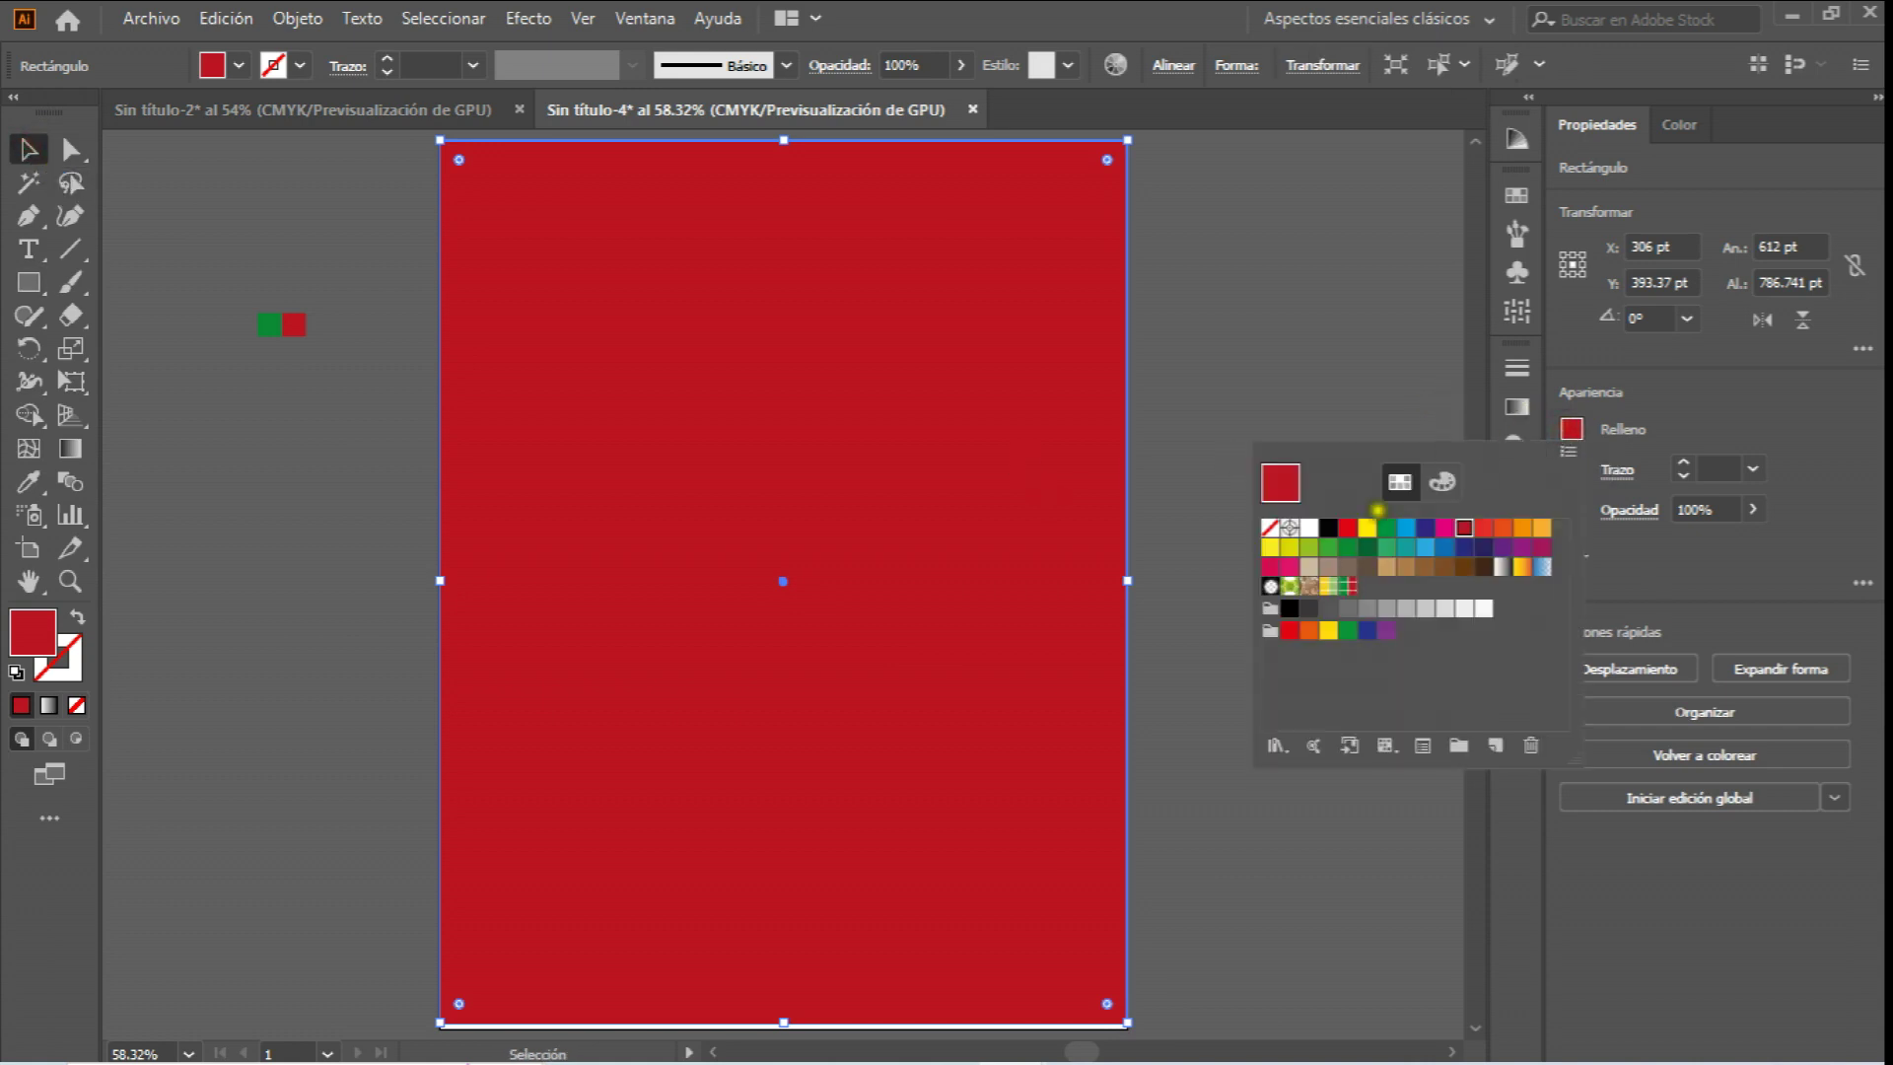
{"action": "left_click", "coordinate": [1348, 585]}
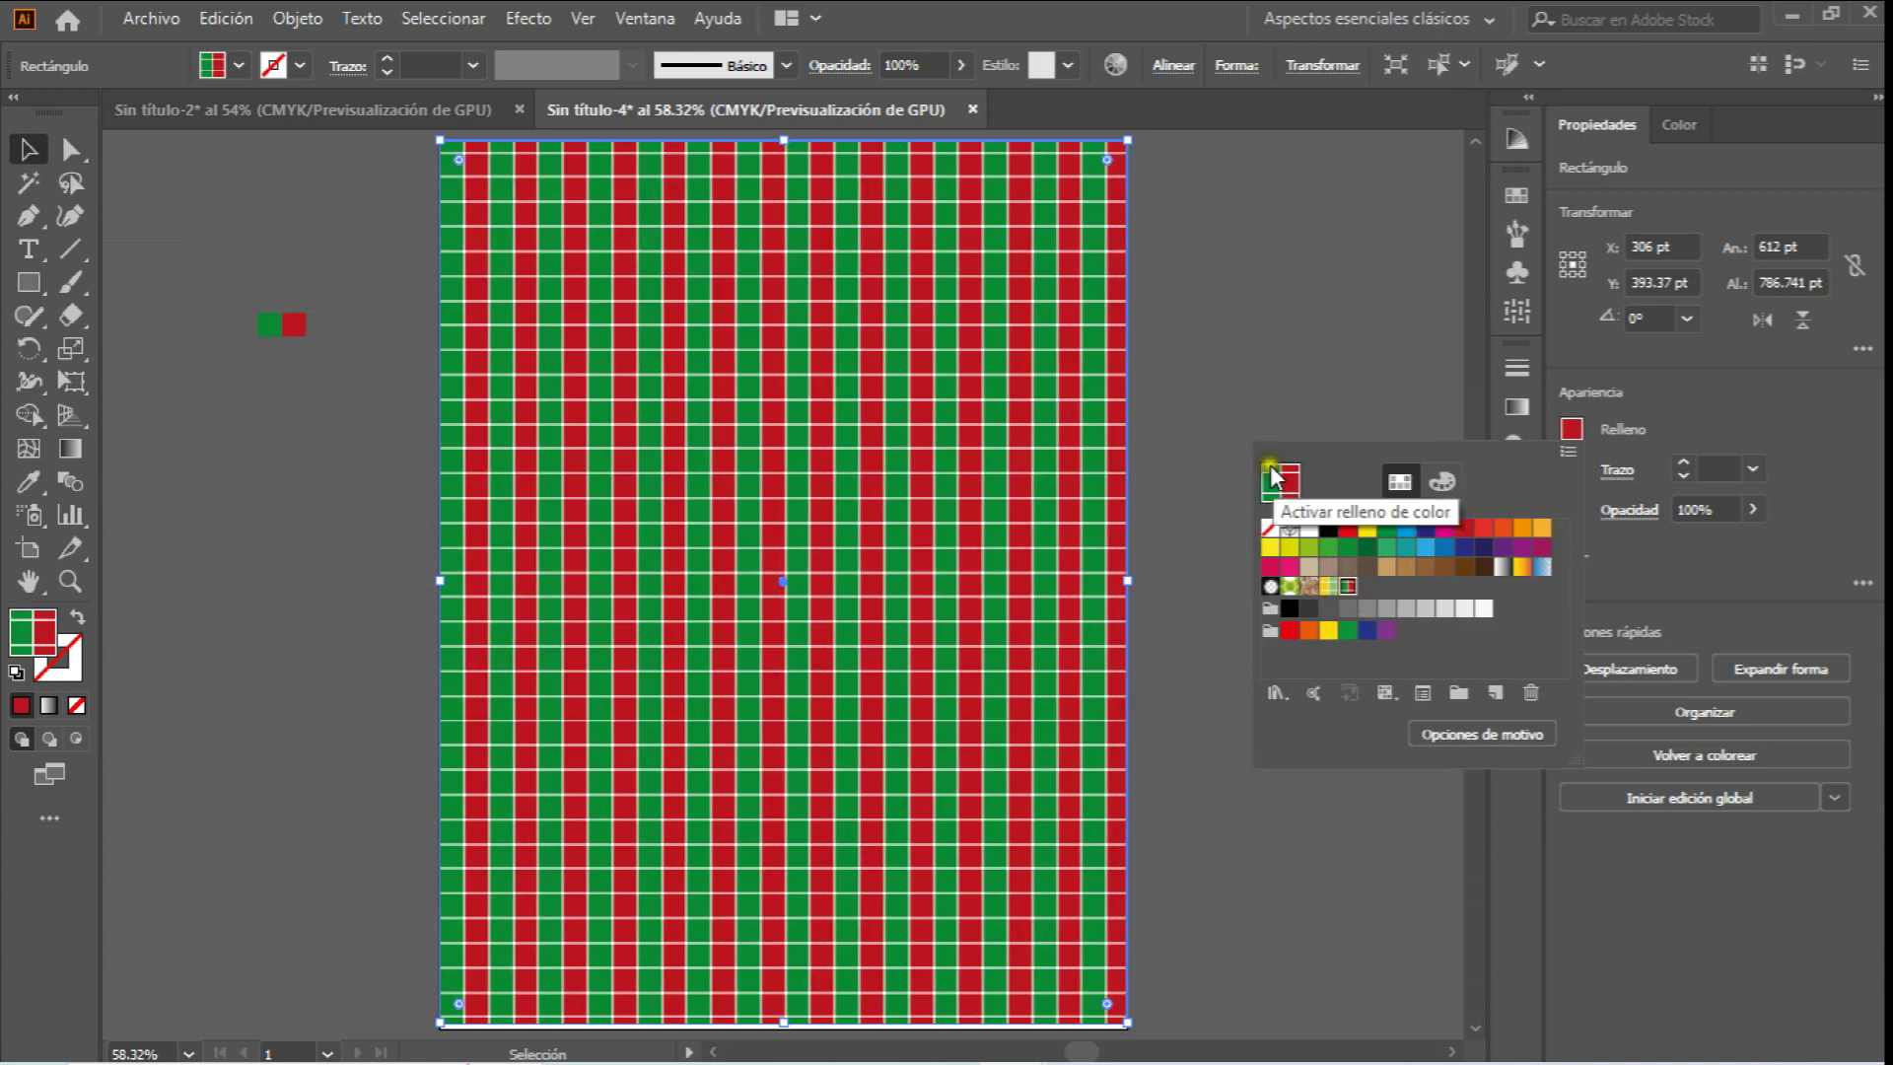
{"action": "left_click", "coordinate": [1250, 377]}
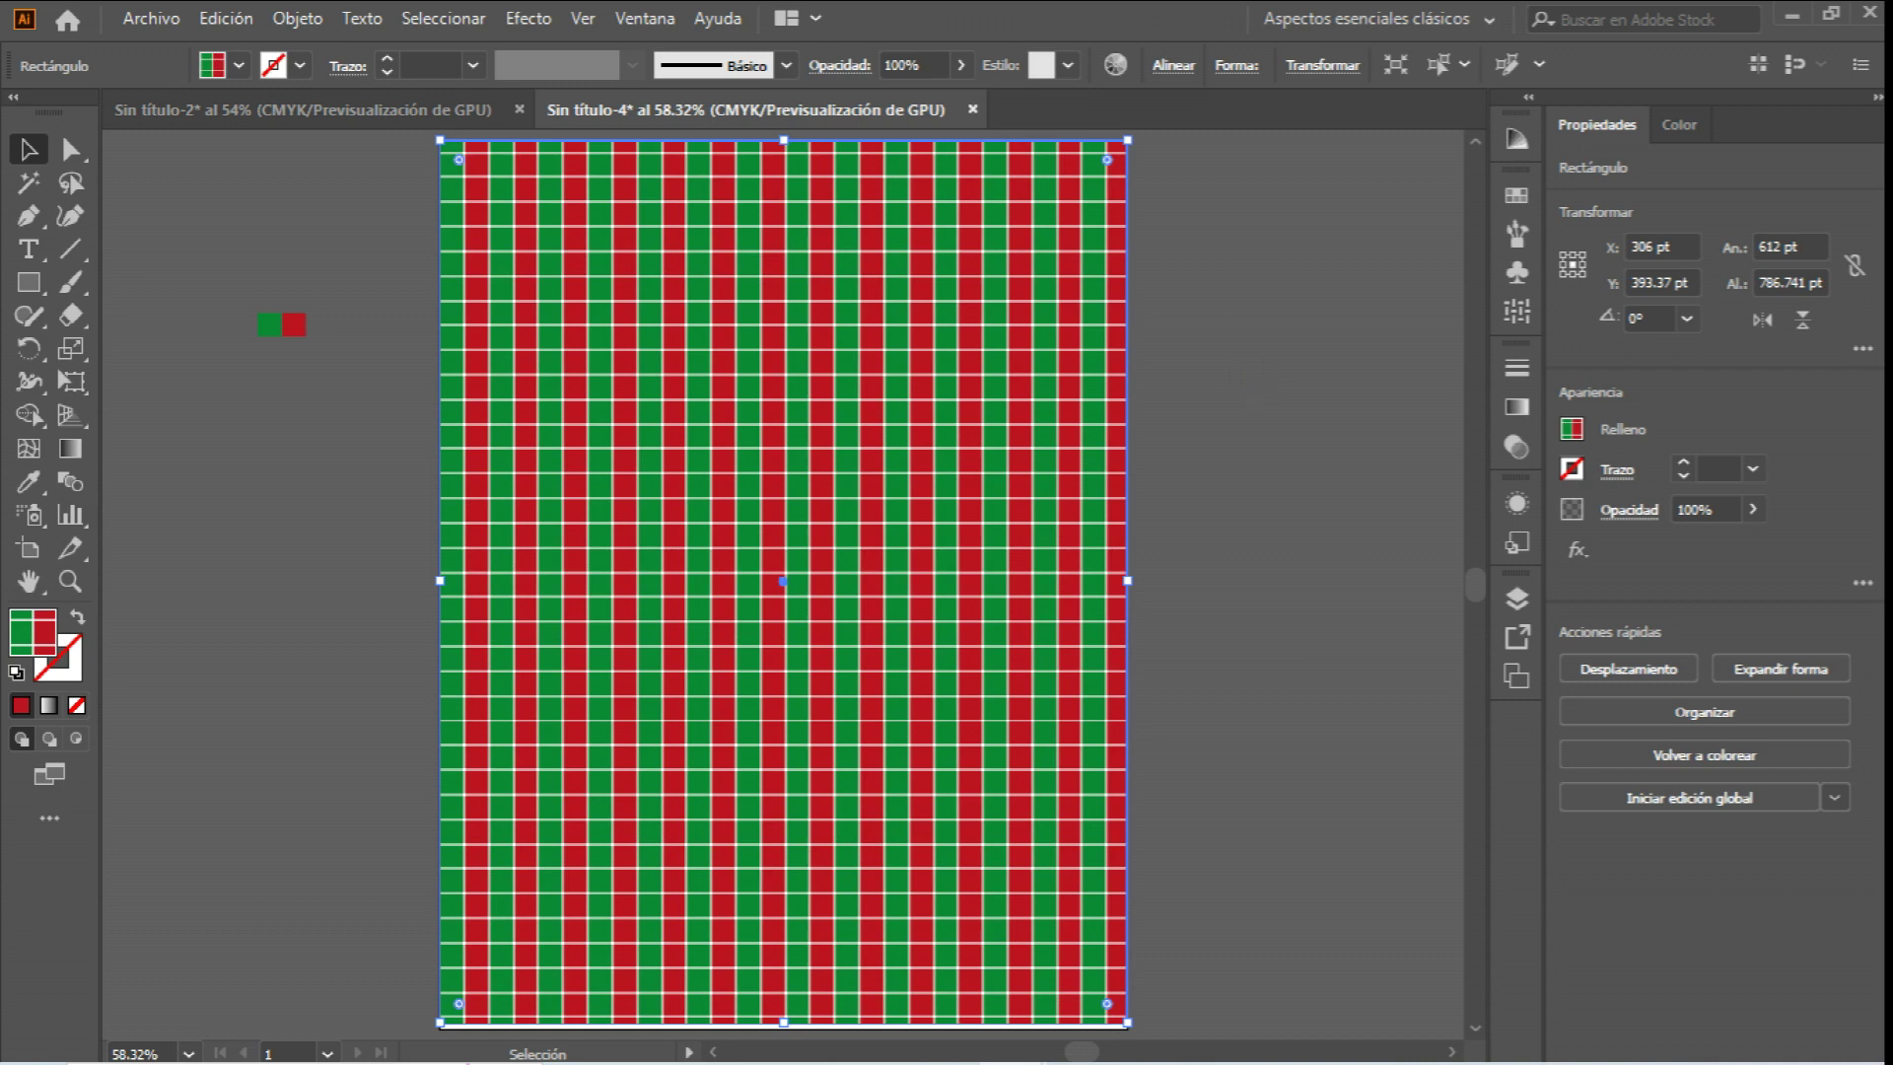
{"action": "left_click", "coordinate": [1296, 327]}
Scale only the rectangle's pattern to 200% horizontally and vertically, without transforming the rectangle itself.
{"action": "left_click", "coordinate": [963, 317]}
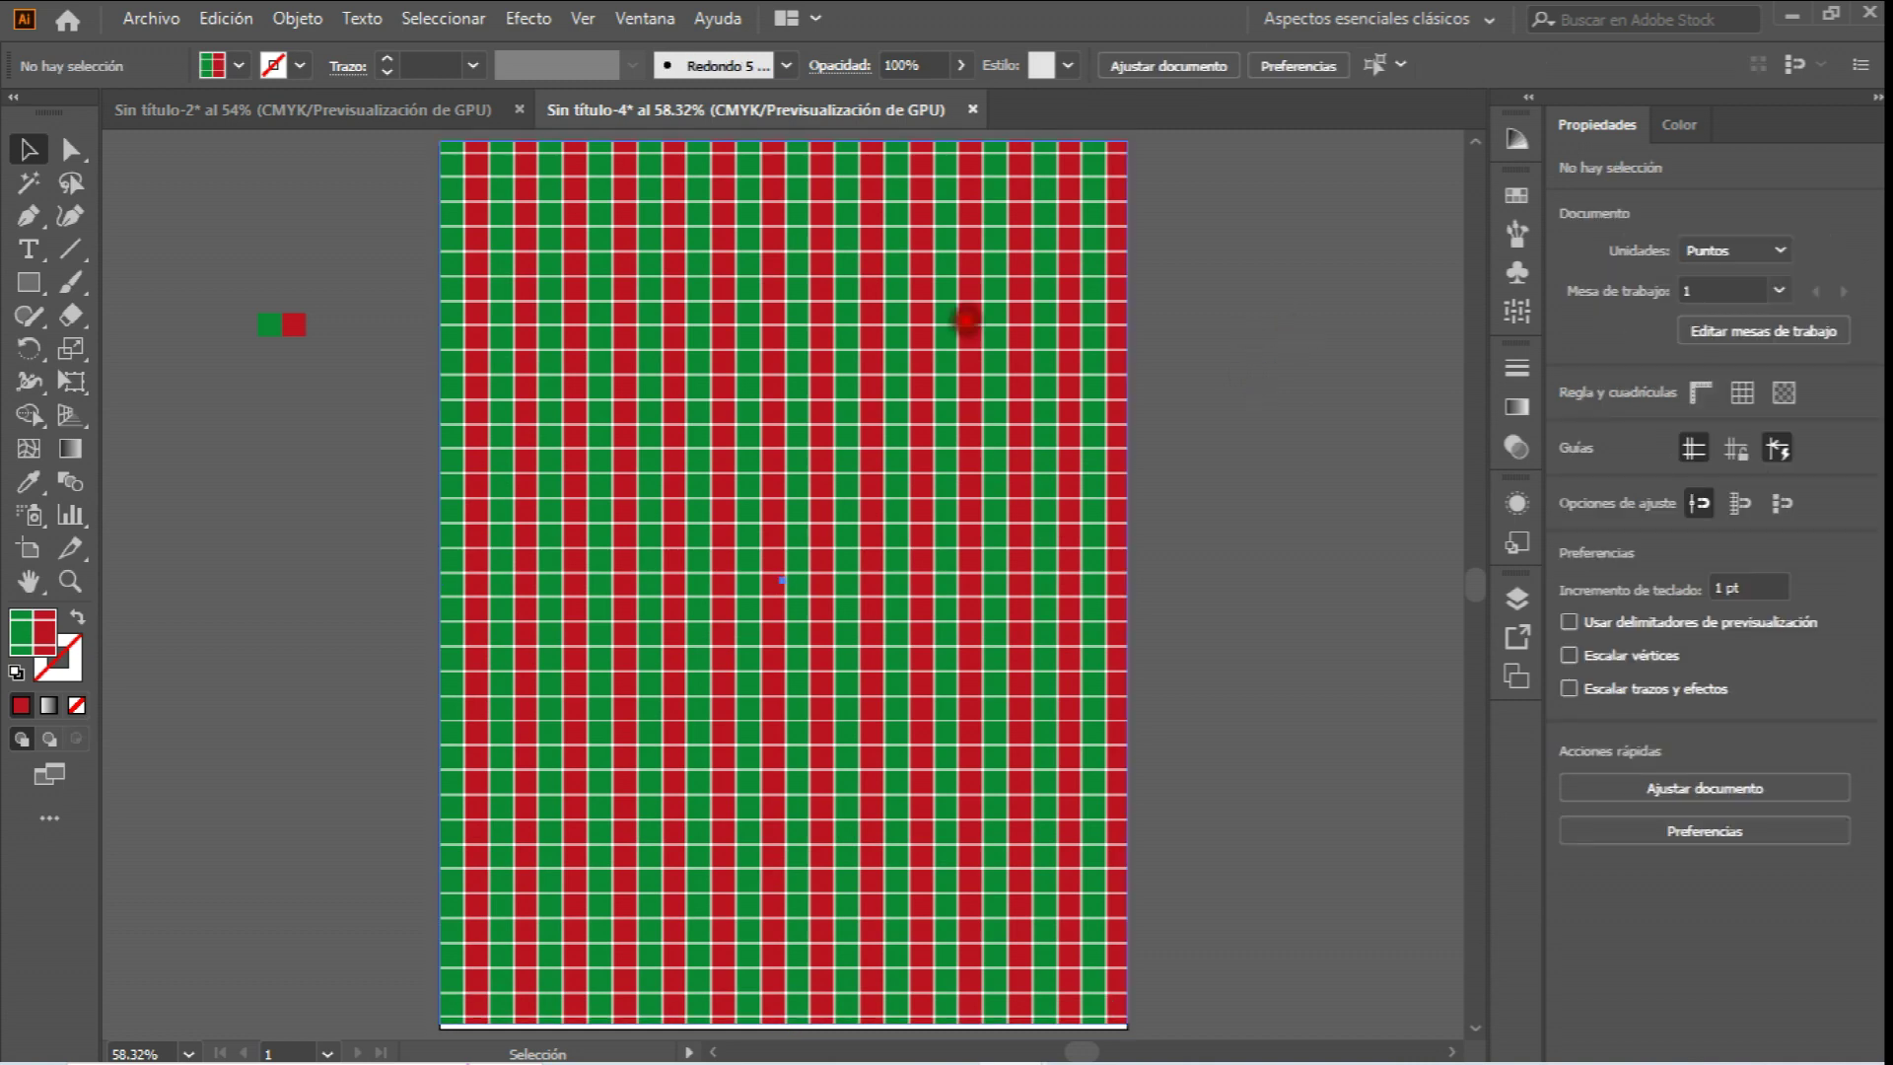
{"action": "left_click", "coordinate": [297, 22]}
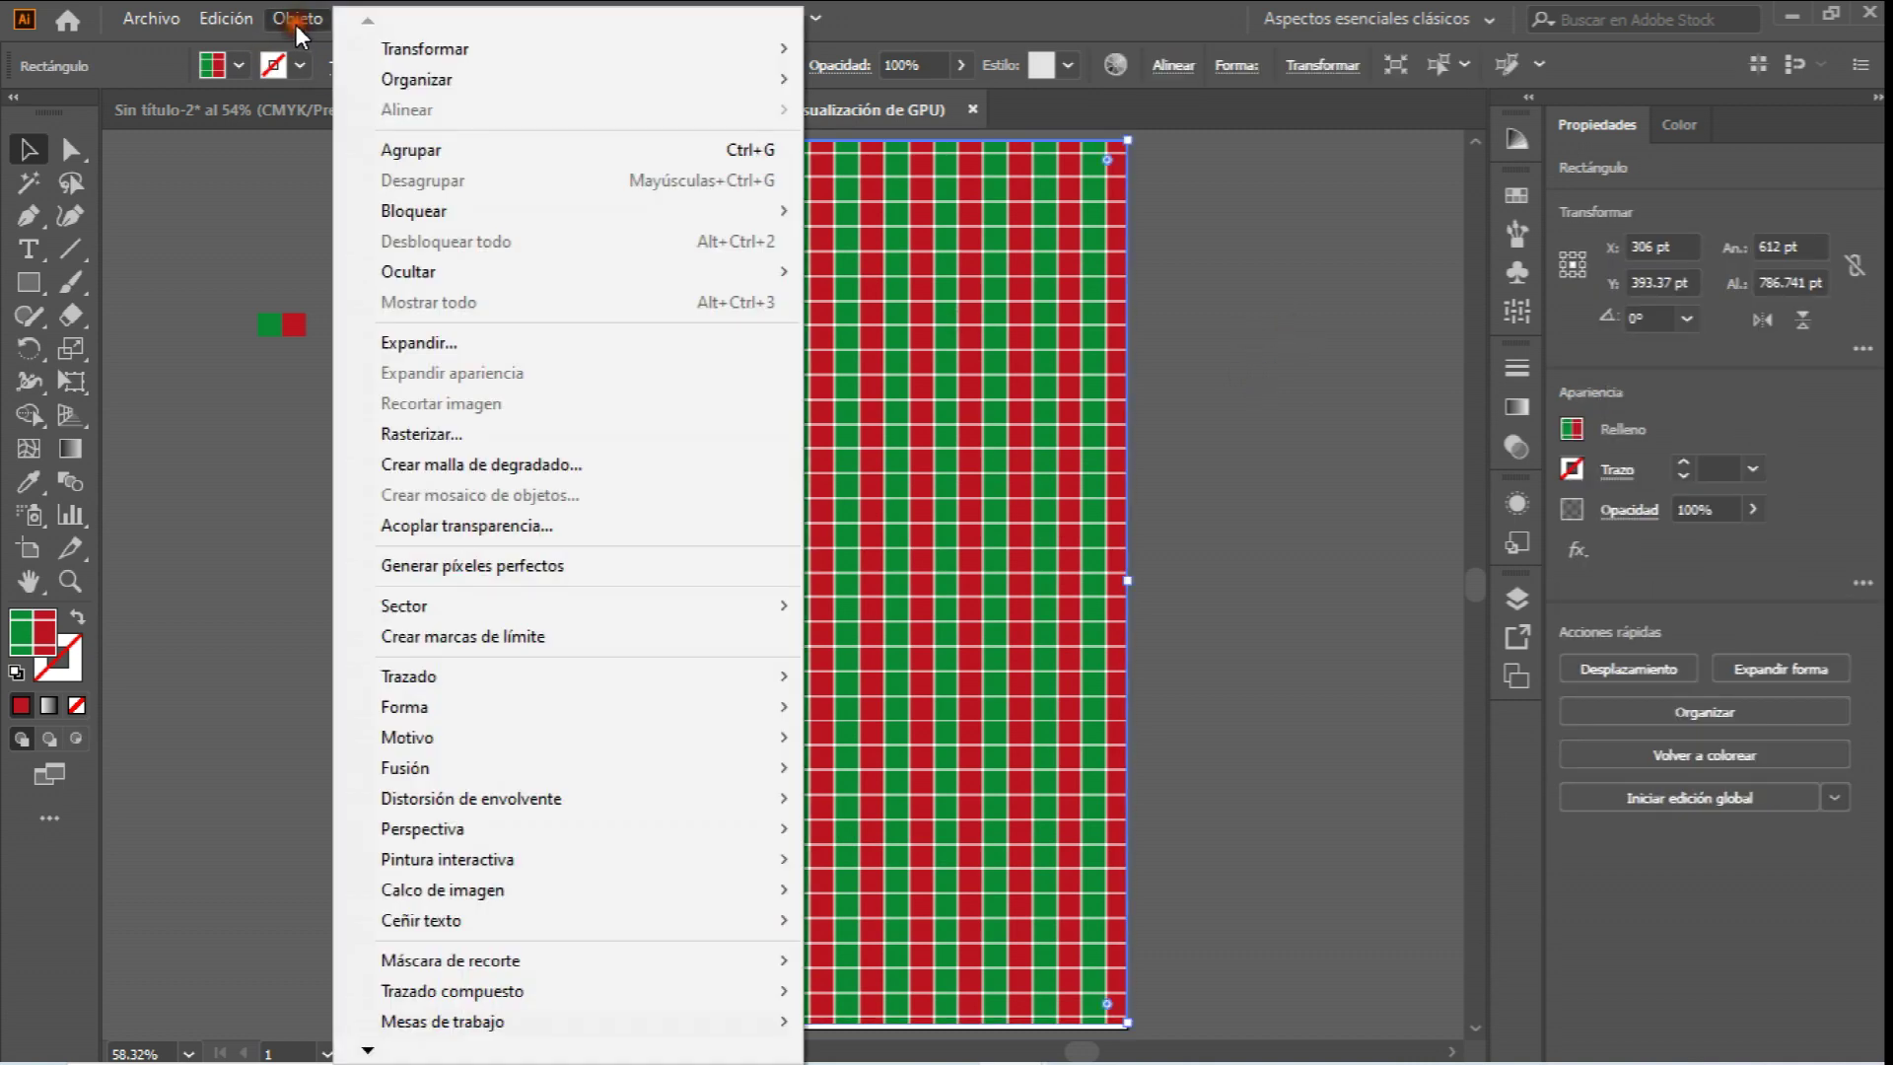
{"action": "mouse_move", "coordinate": [490, 54]}
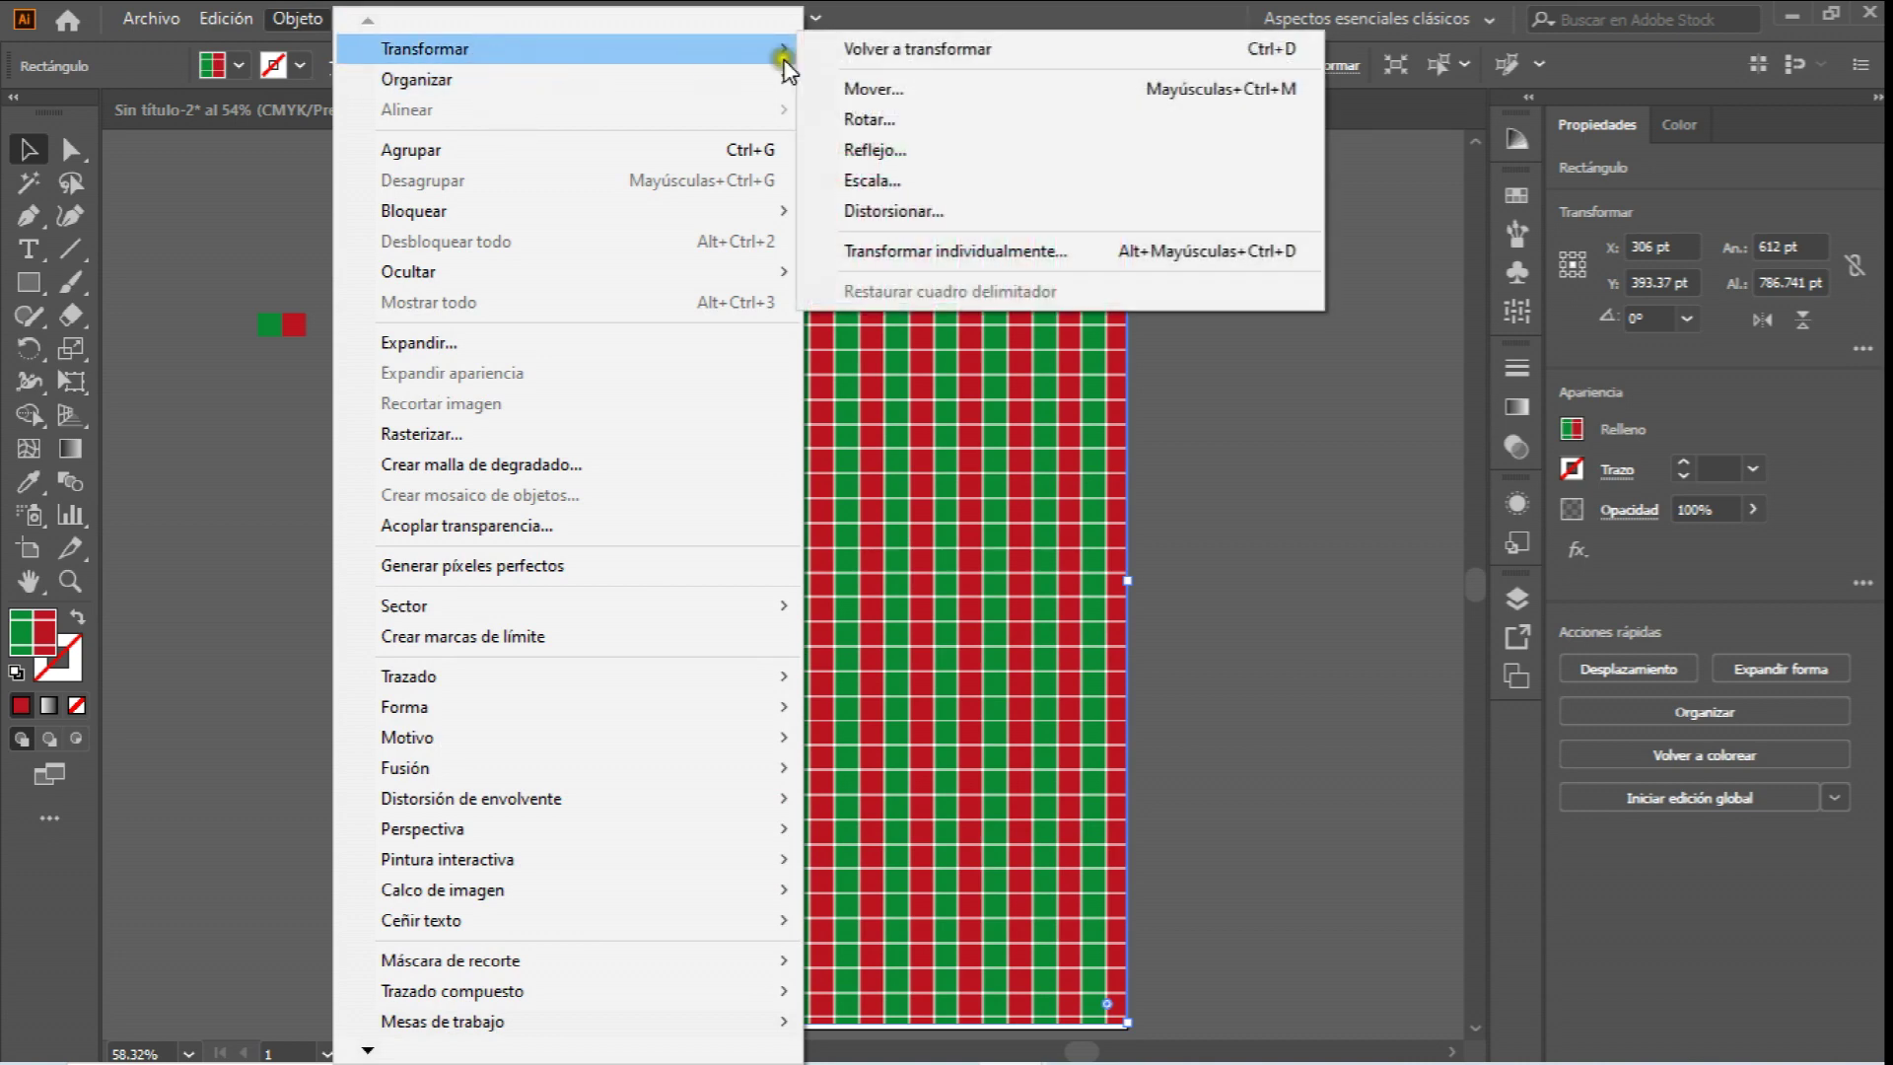
{"action": "left_click", "coordinate": [918, 181]}
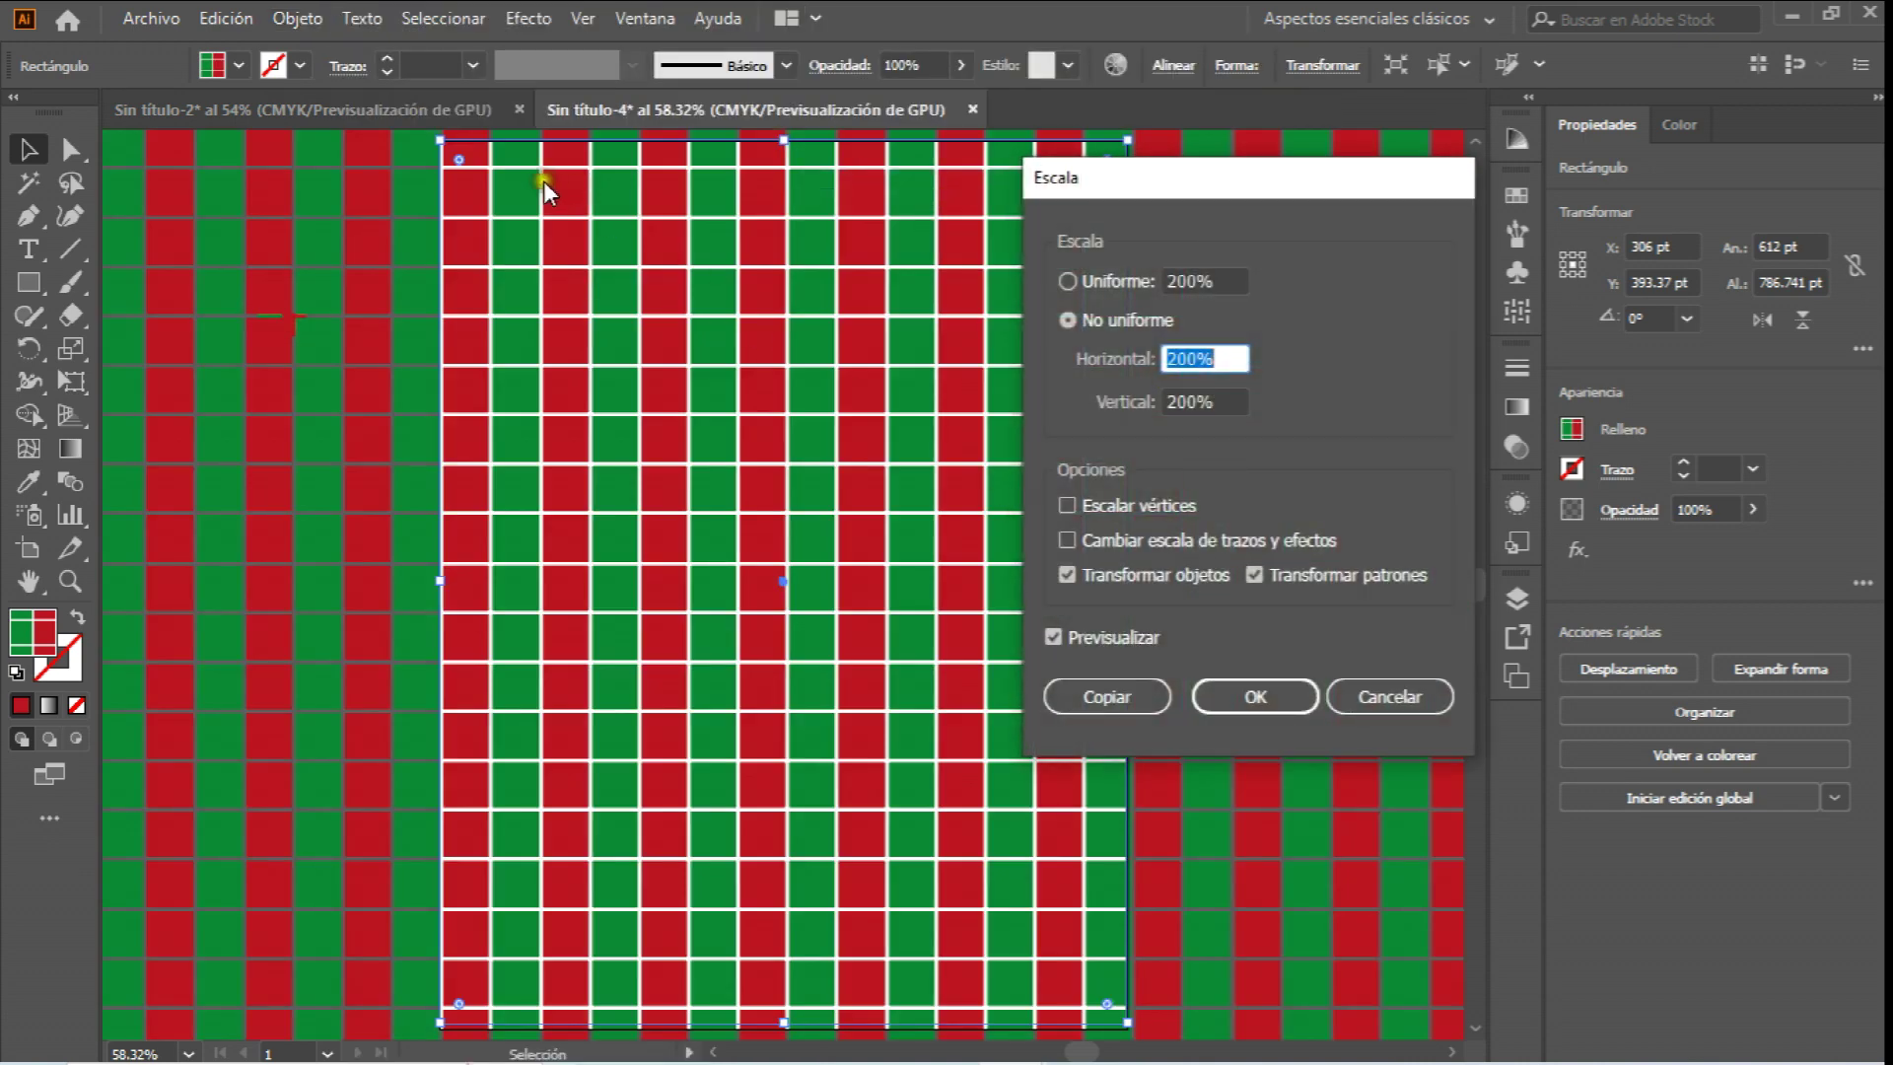
{"action": "left_click", "coordinate": [1065, 570]}
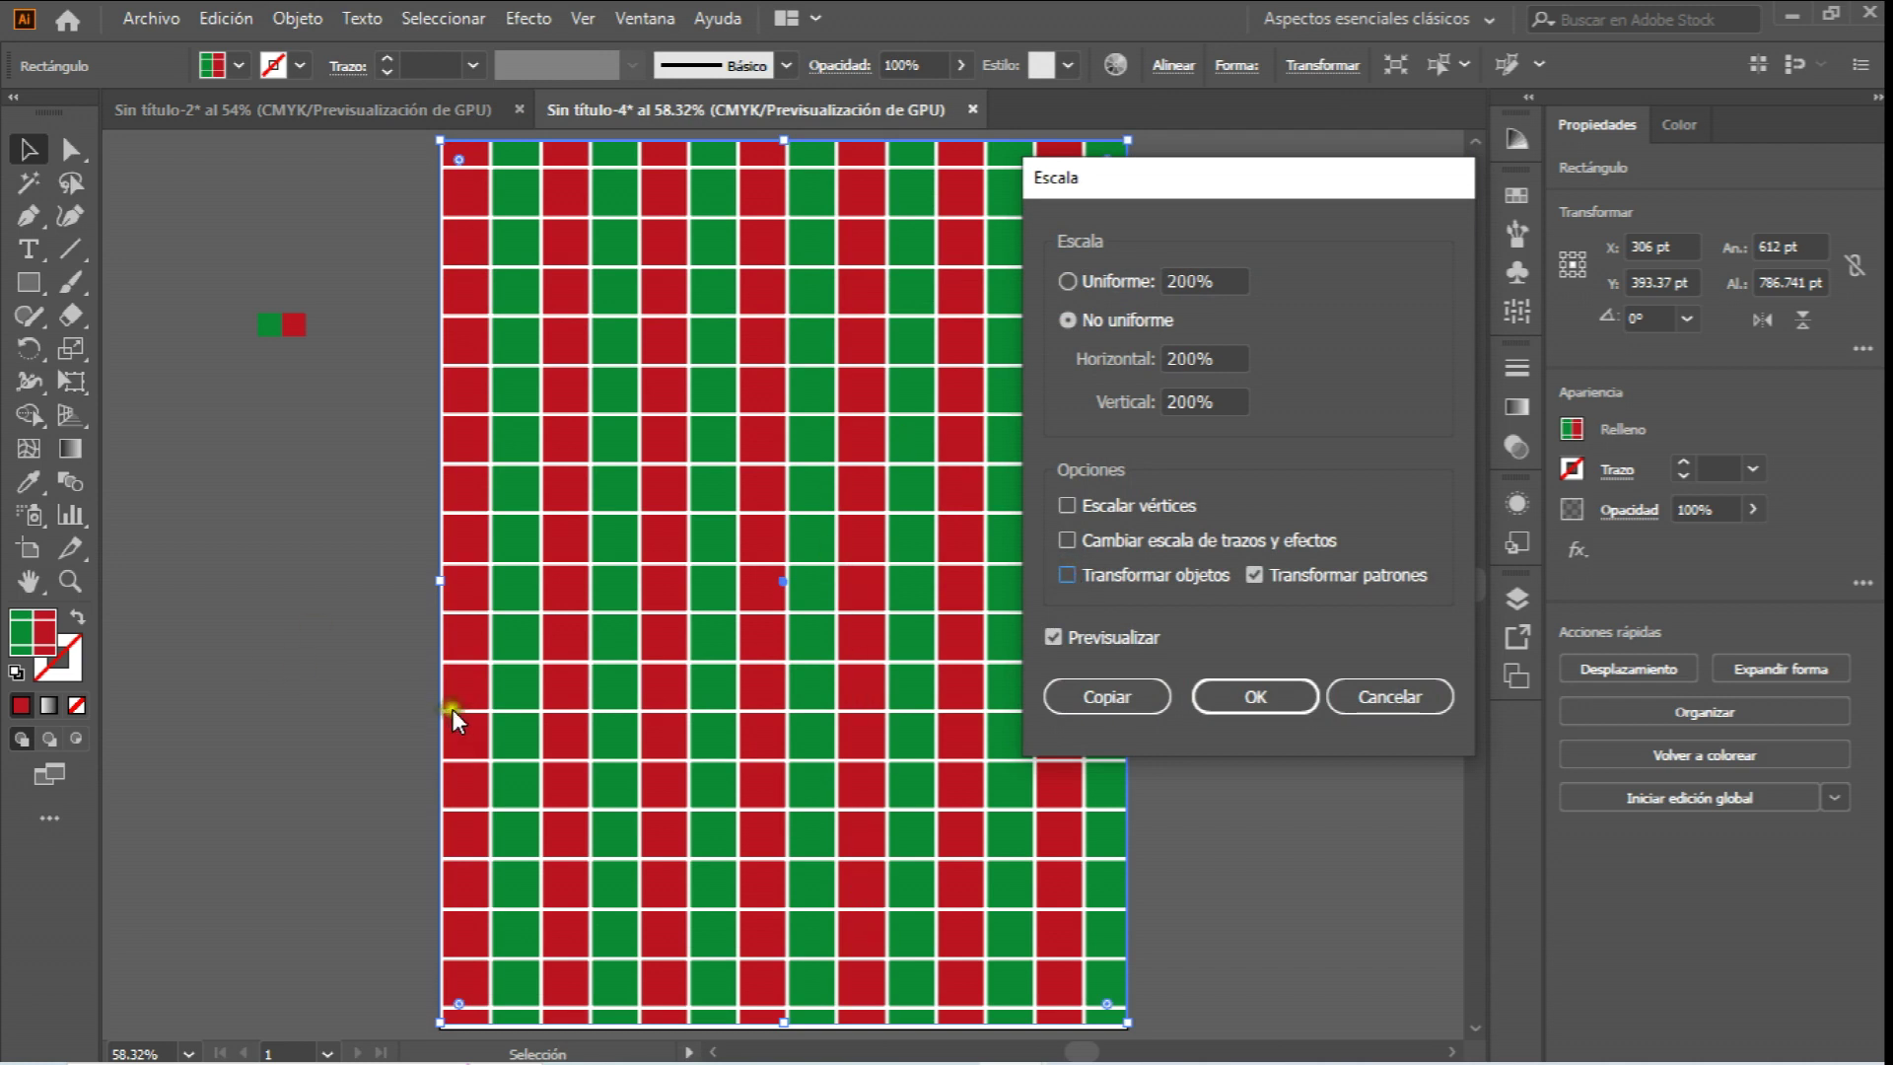
{"action": "left_click", "coordinate": [1250, 702]}
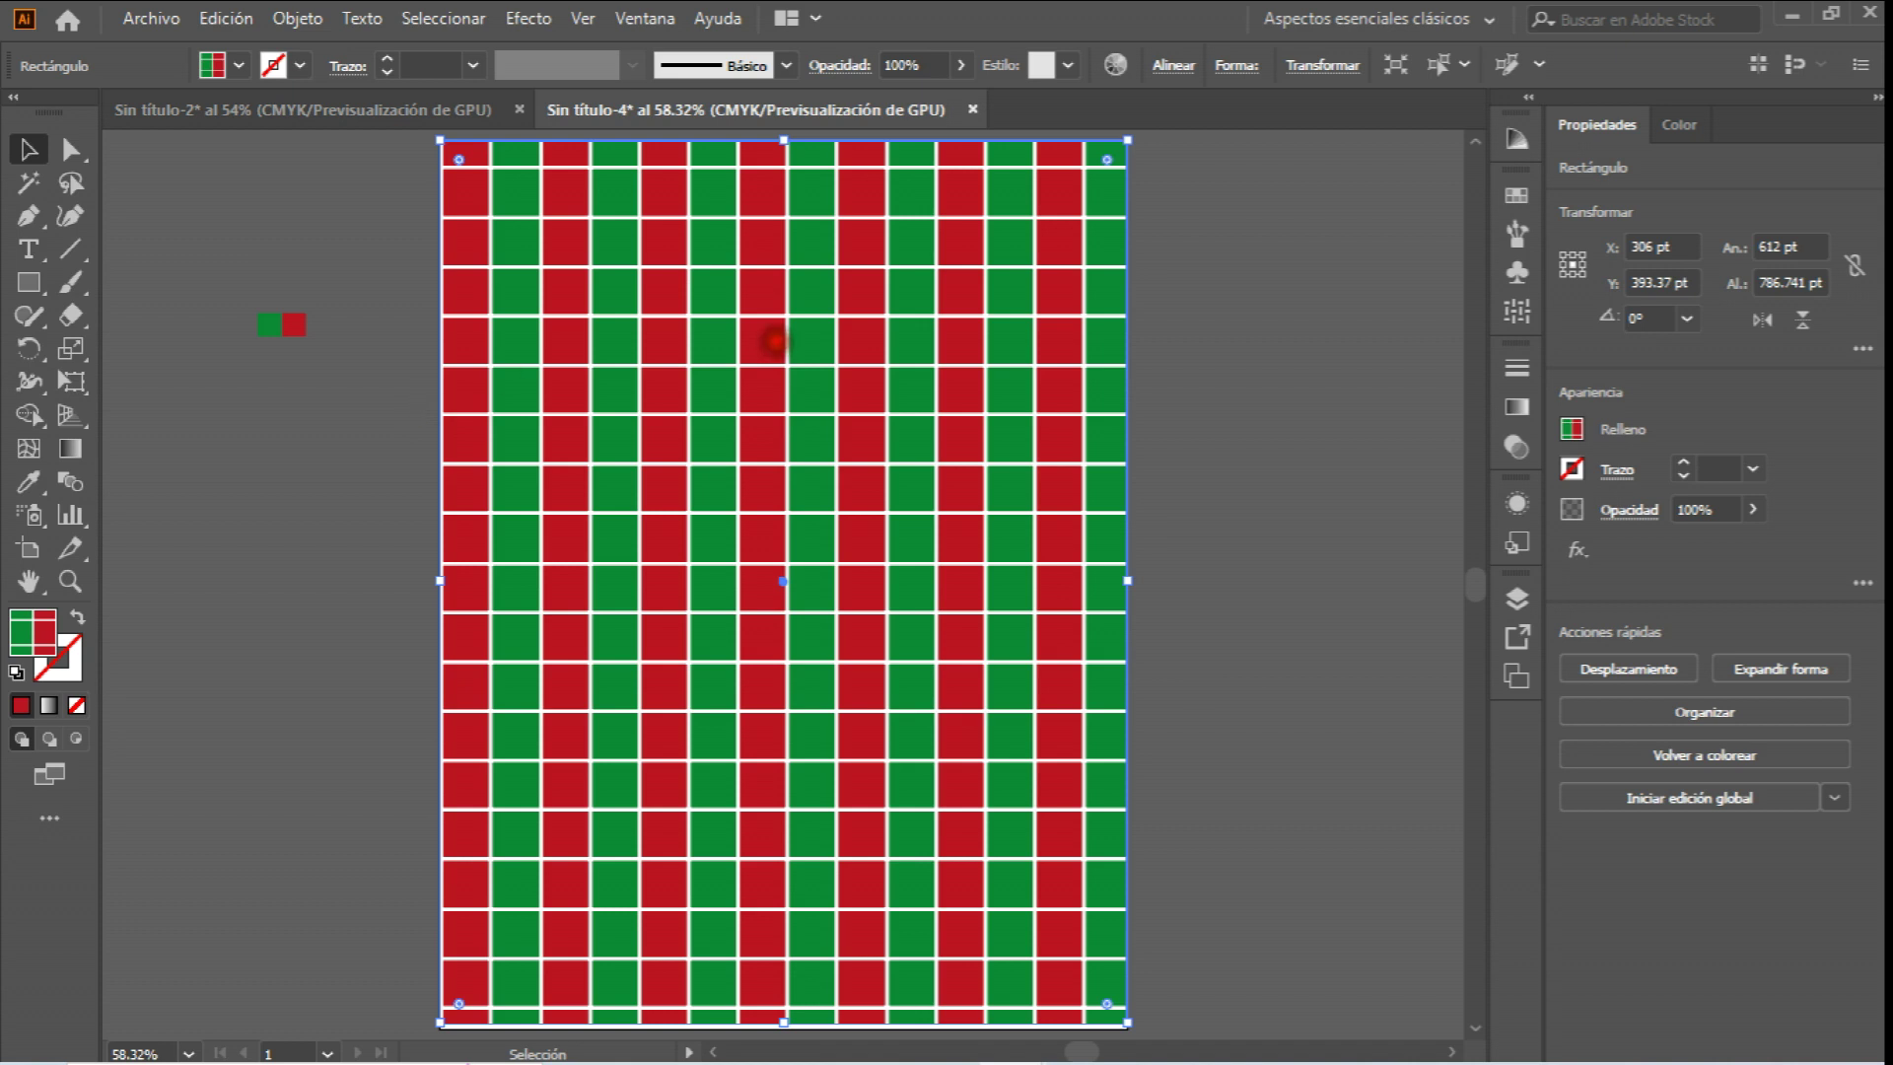
Delete the patterned rectangle and the two squares beside the artboard.
{"action": "key", "text": "Delete"}
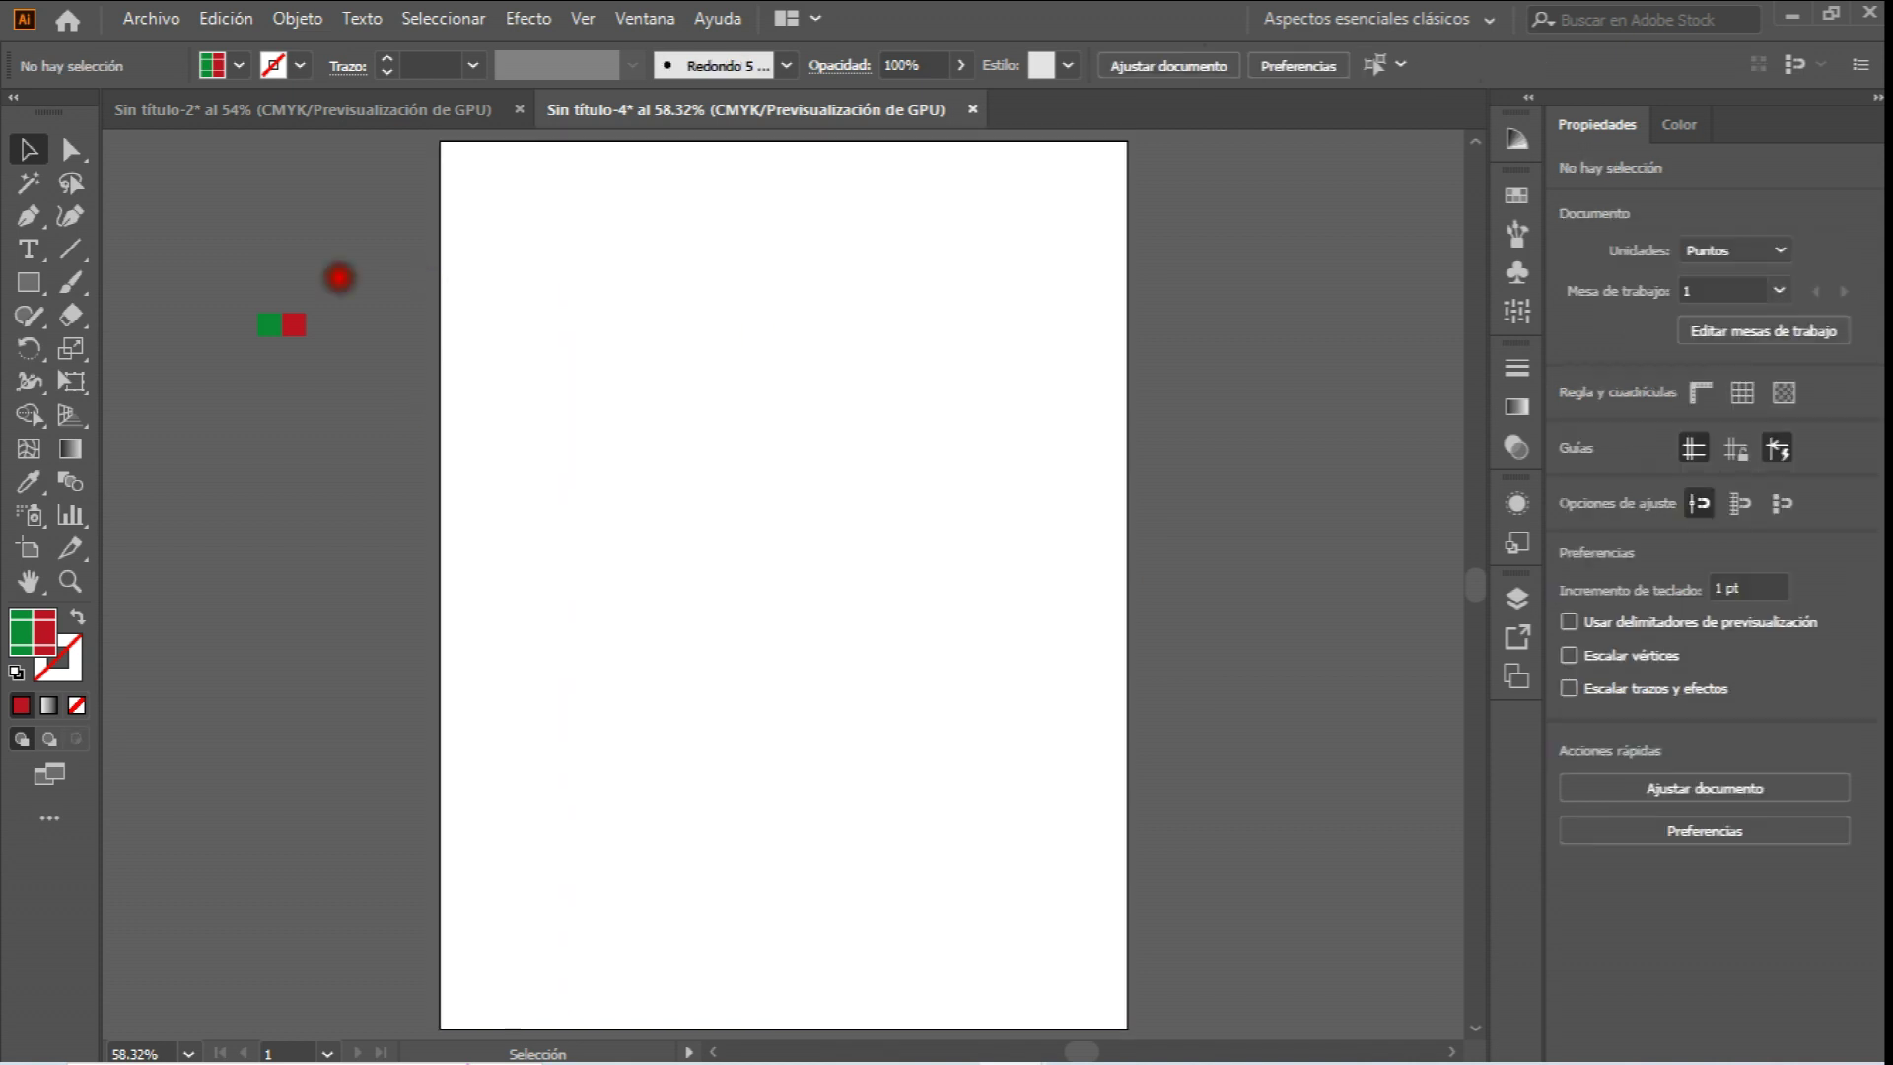
{"action": "left_click_drag", "start_coordinate": [339, 278], "coordinate": [203, 401]}
{"action": "key", "text": "Delete"}
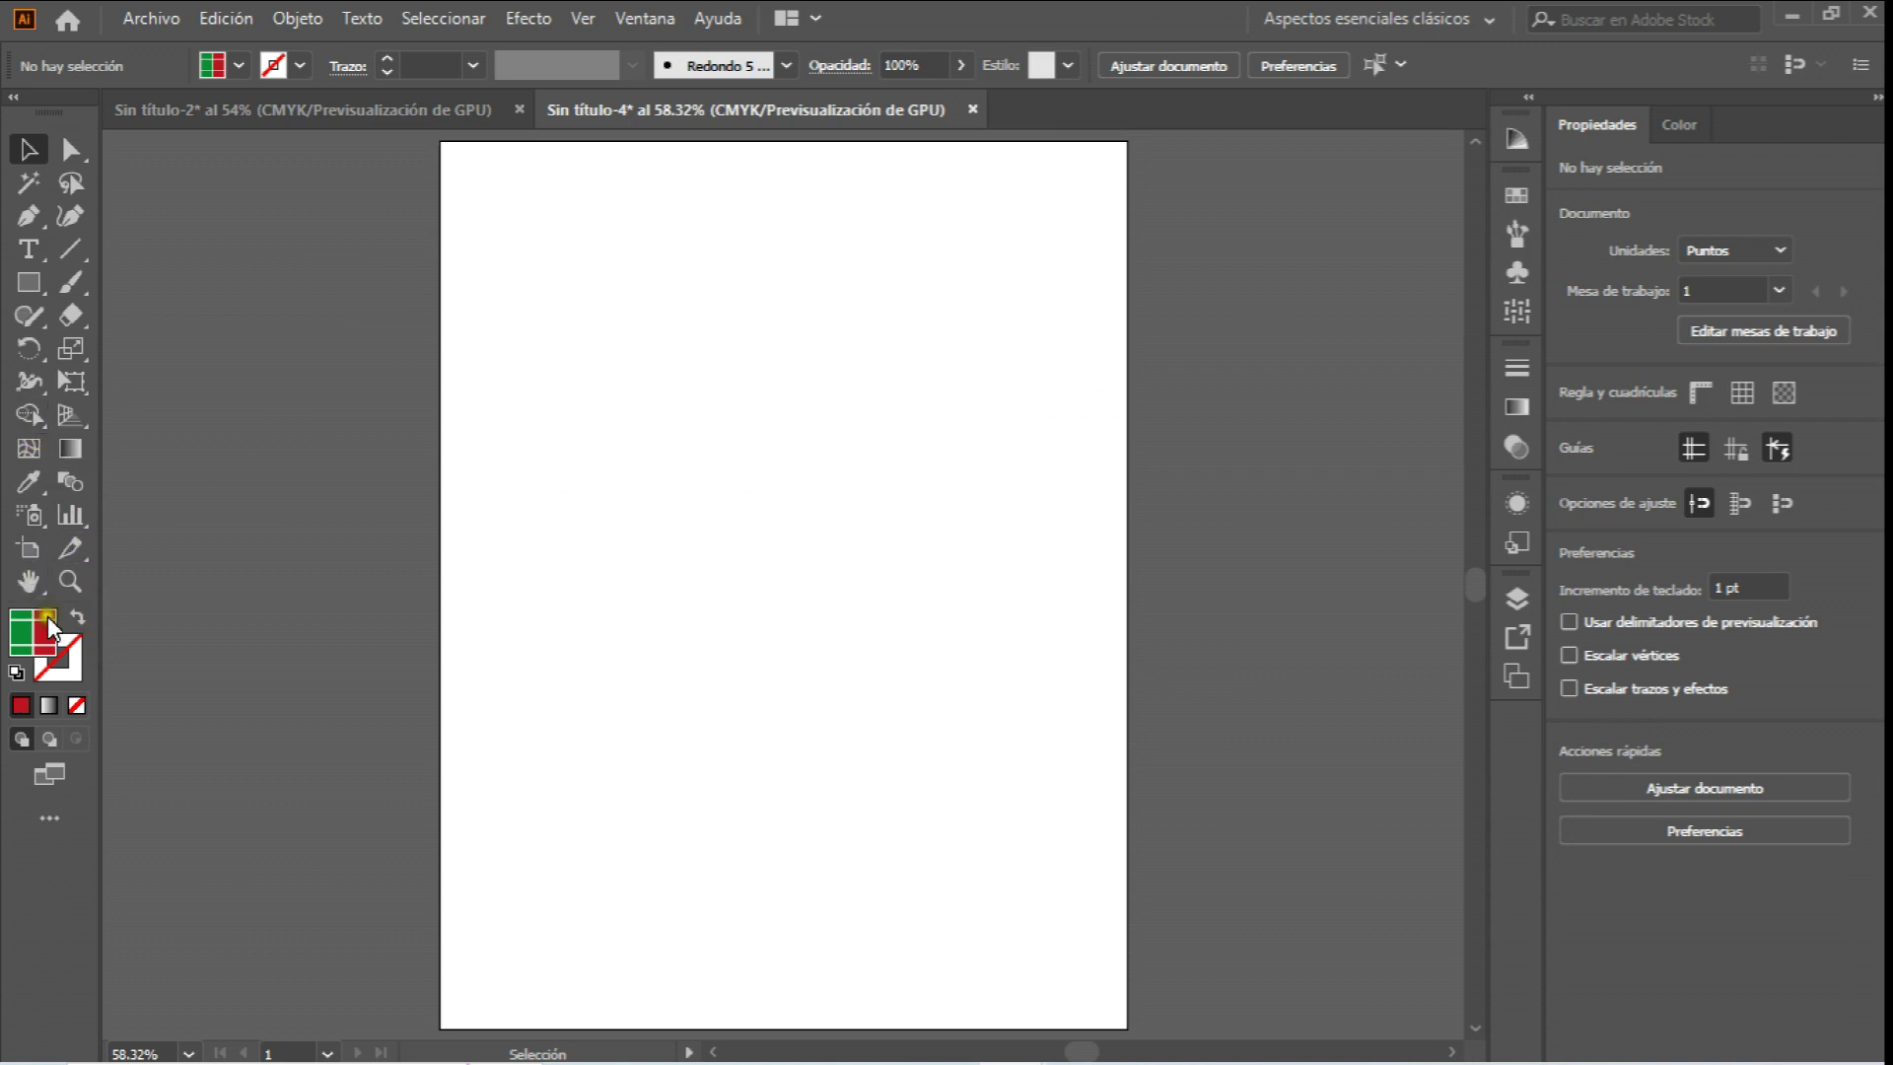
Create a hexagon with a 20 pt radius on the upper part of the artboard using the Polygon tool.
{"action": "left_click_drag", "start_coordinate": [28, 281], "coordinate": [140, 385]}
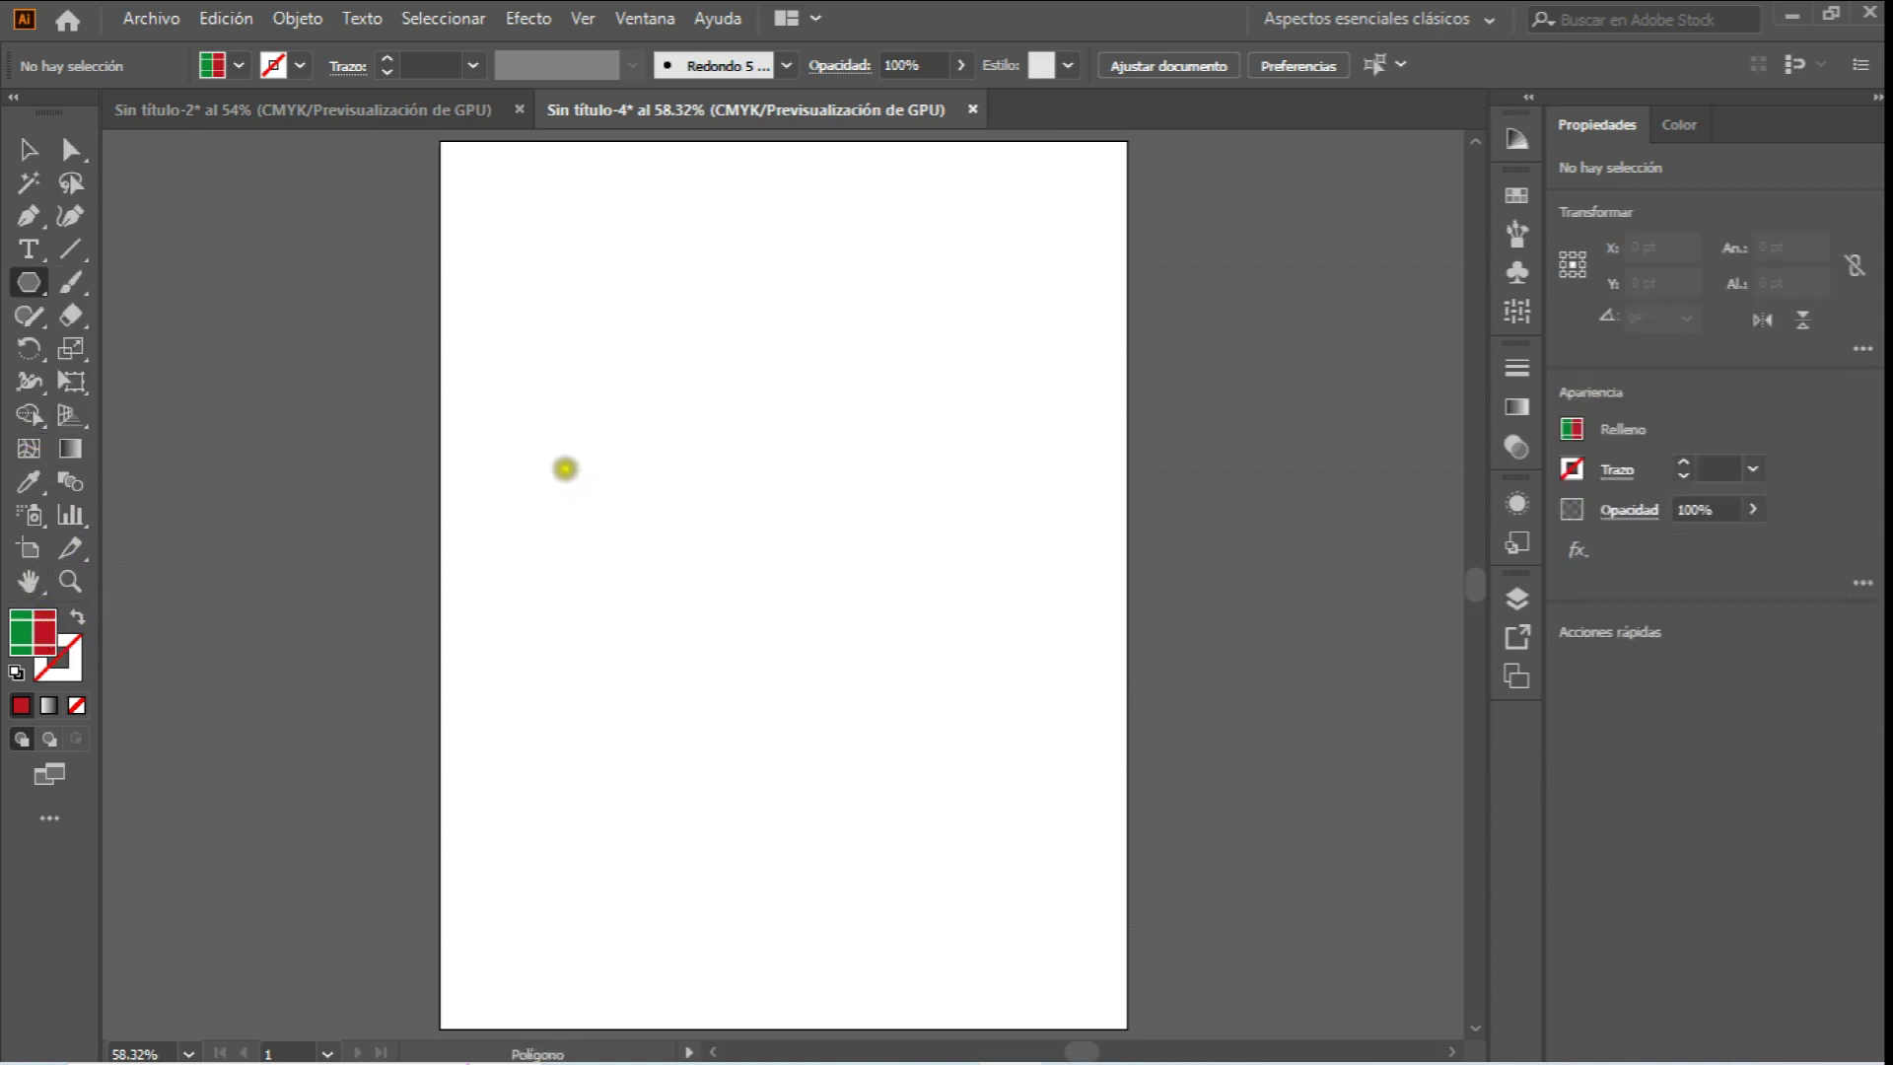
{"action": "left_click", "coordinate": [682, 395]}
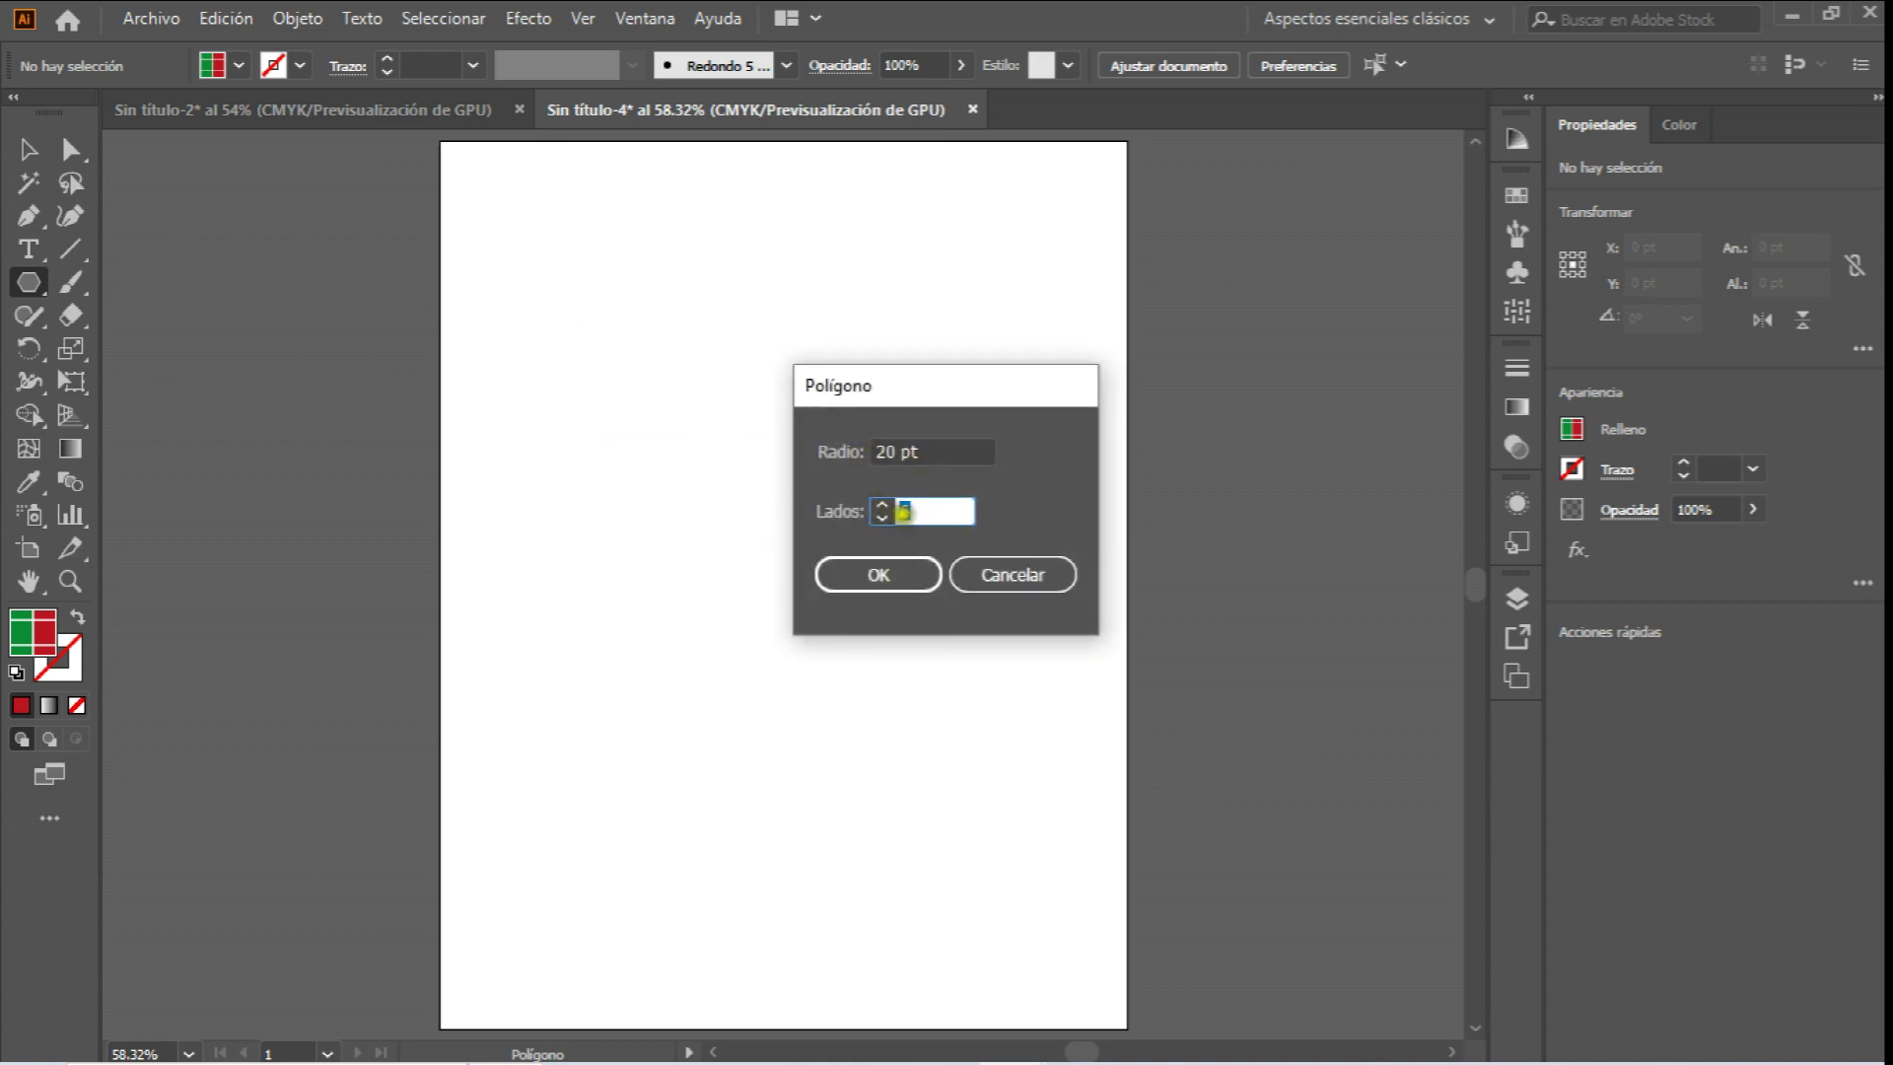
{"action": "left_click", "coordinate": [909, 587]}
{"action": "left_click", "coordinate": [906, 576]}
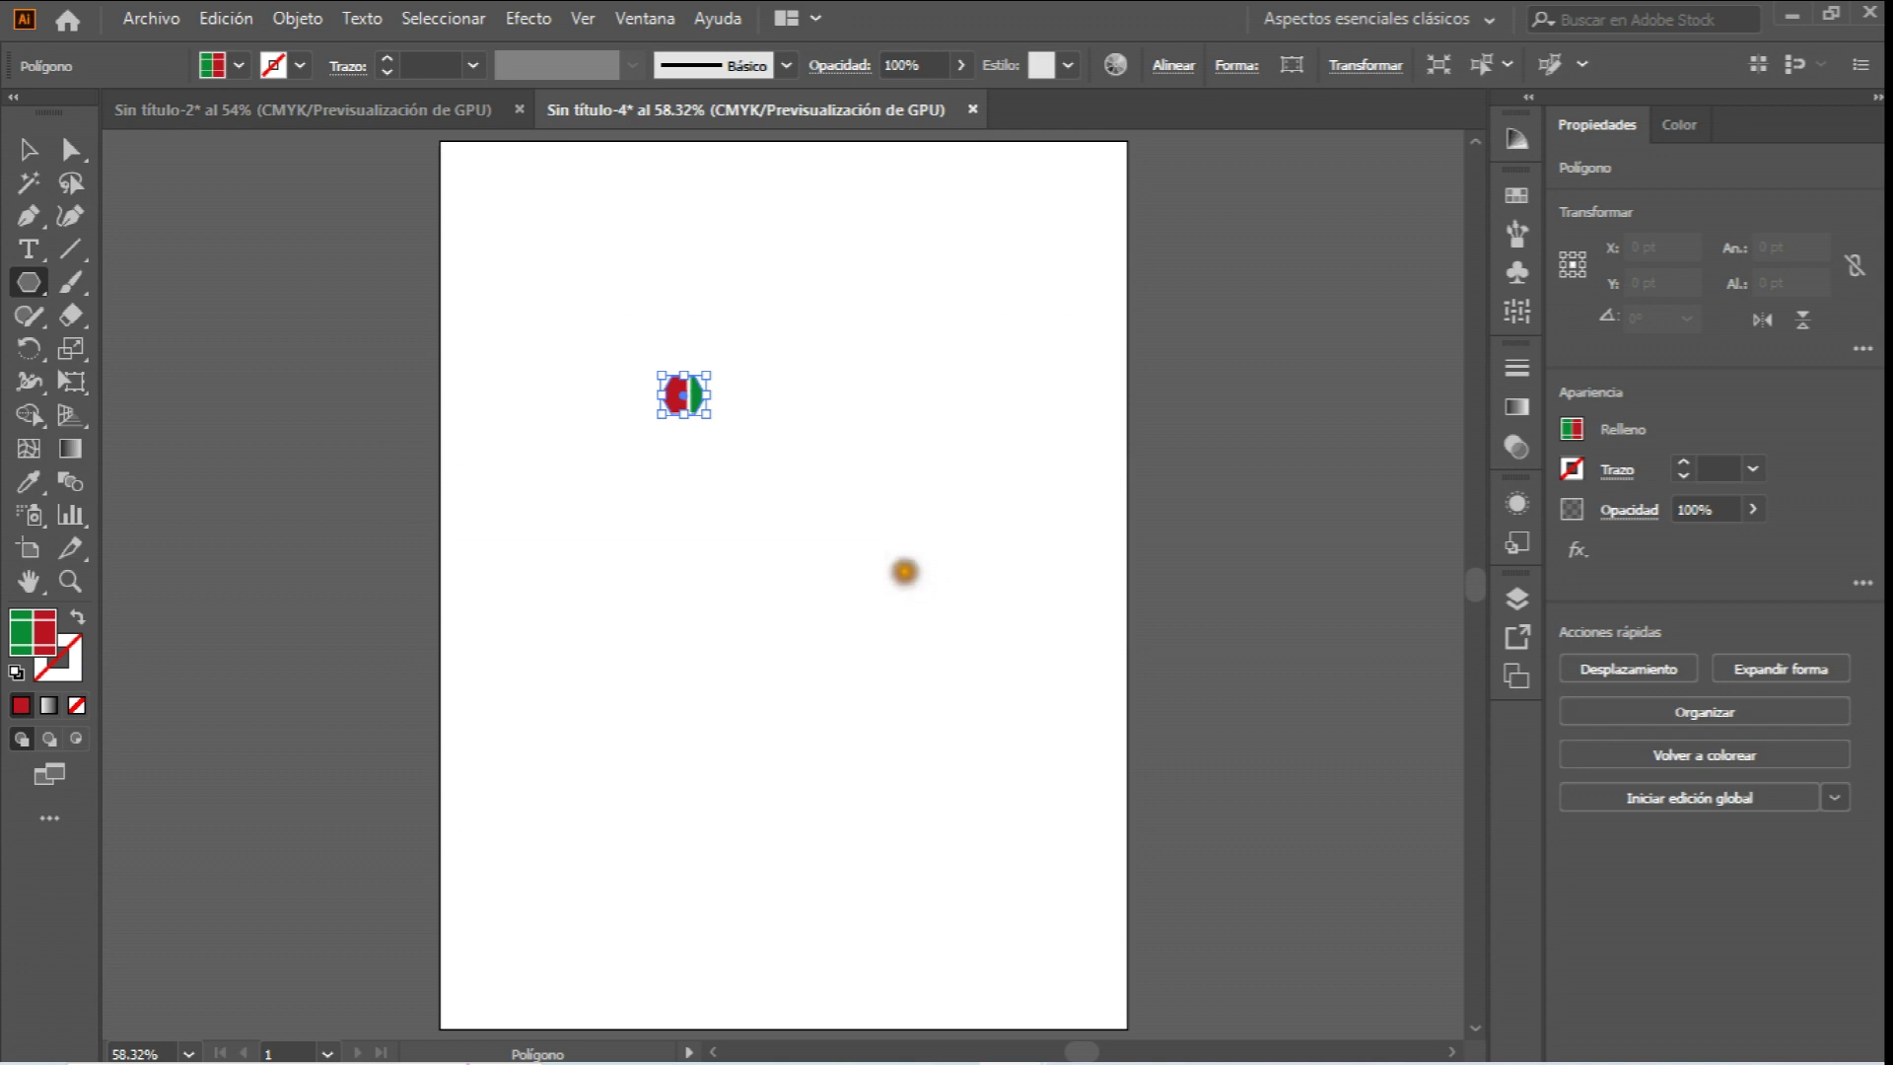
Zoom in on the hexagon to 600% and return to the Selection tool.
{"action": "left_click", "coordinate": [187, 1053]}
{"action": "left_click", "coordinate": [235, 684]}
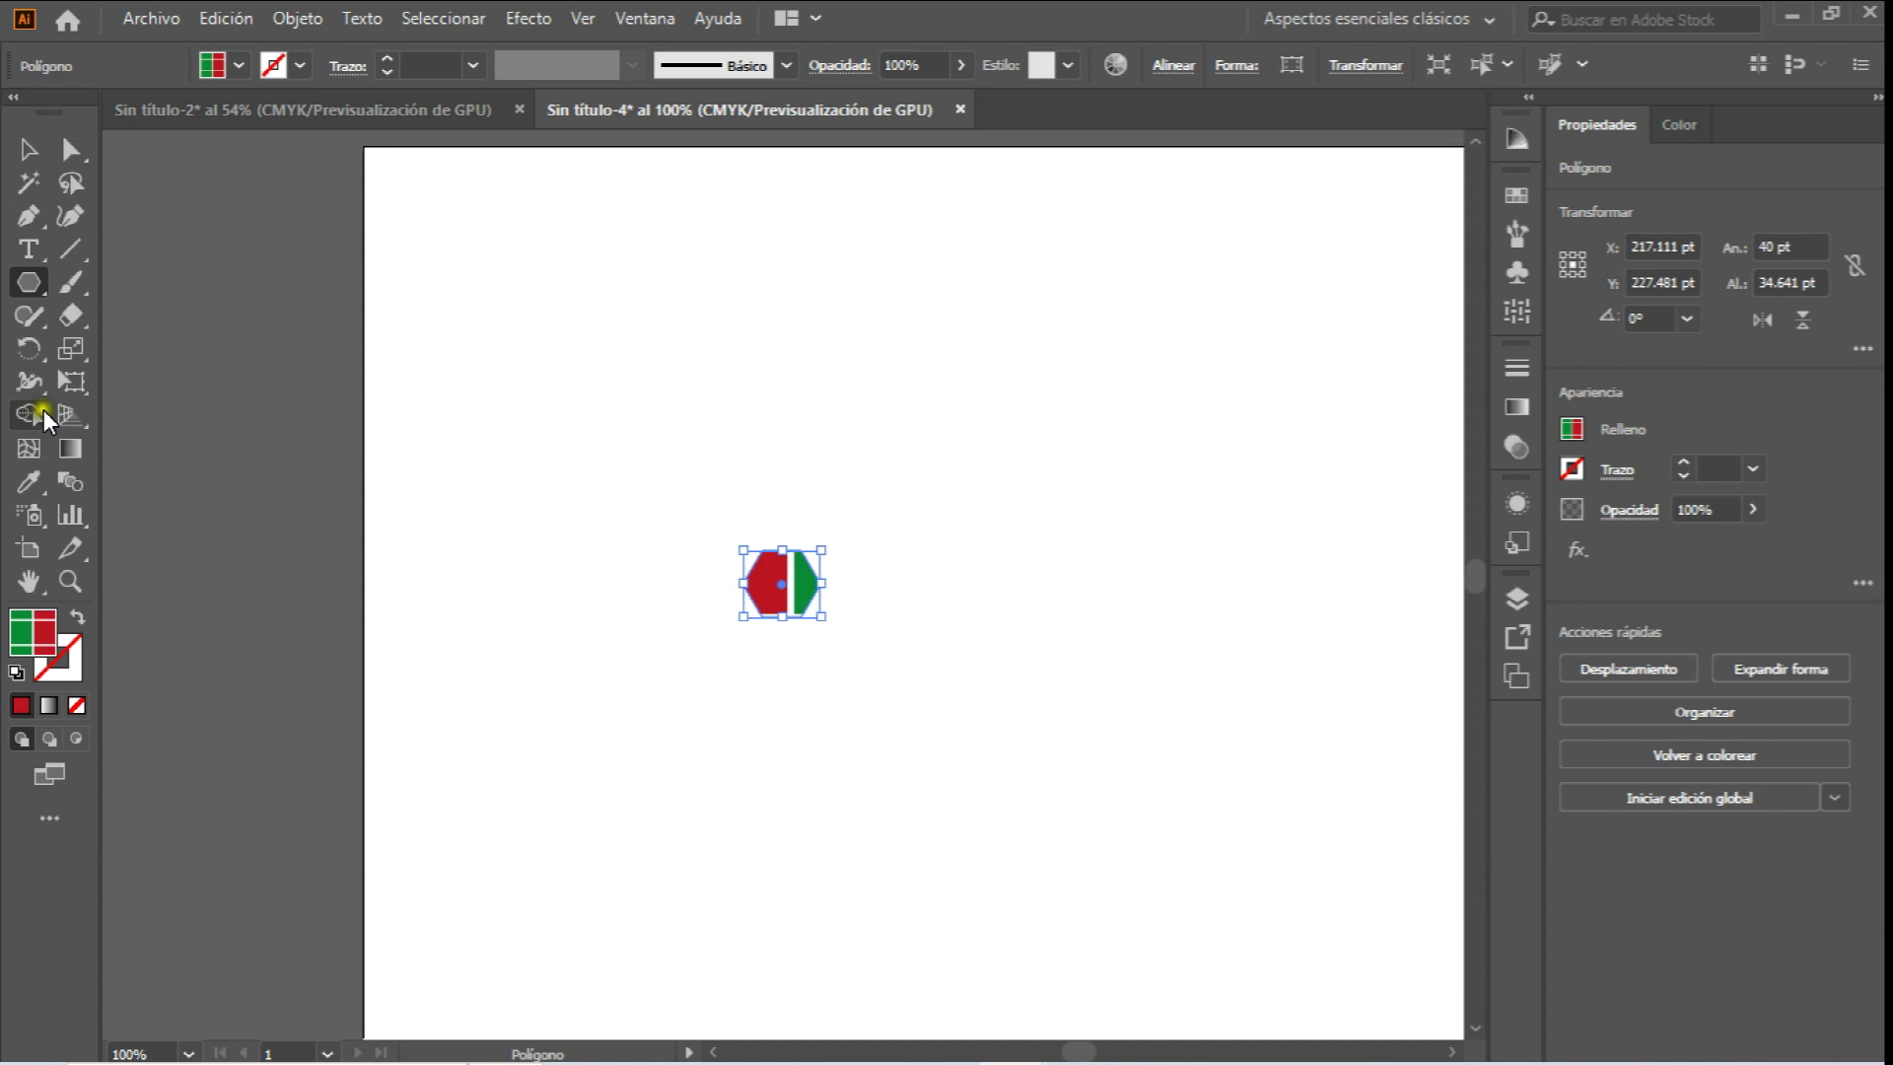
{"action": "left_click", "coordinate": [70, 580]}
{"action": "left_click", "coordinate": [829, 515]}
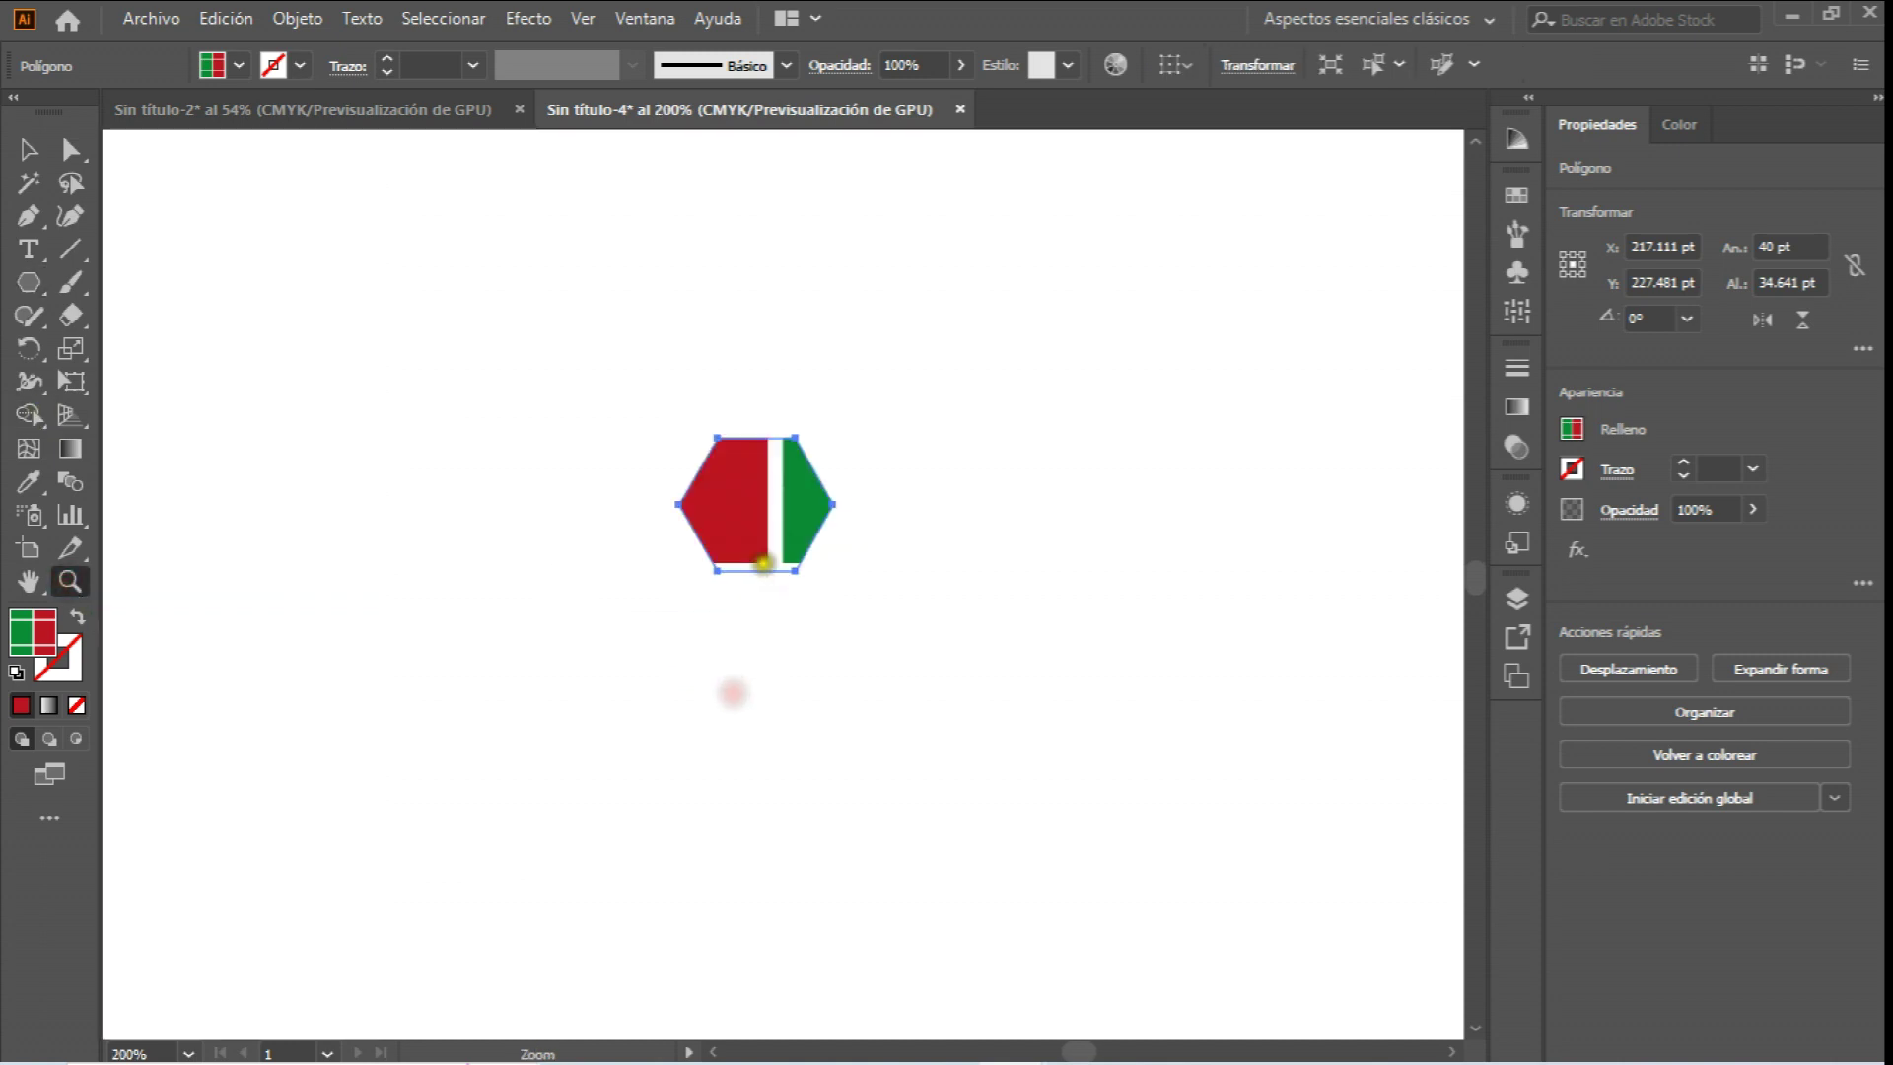
{"action": "left_click", "coordinate": [763, 563]}
{"action": "left_click", "coordinate": [769, 543]}
{"action": "left_click", "coordinate": [769, 544]}
{"action": "key", "text": "v"}
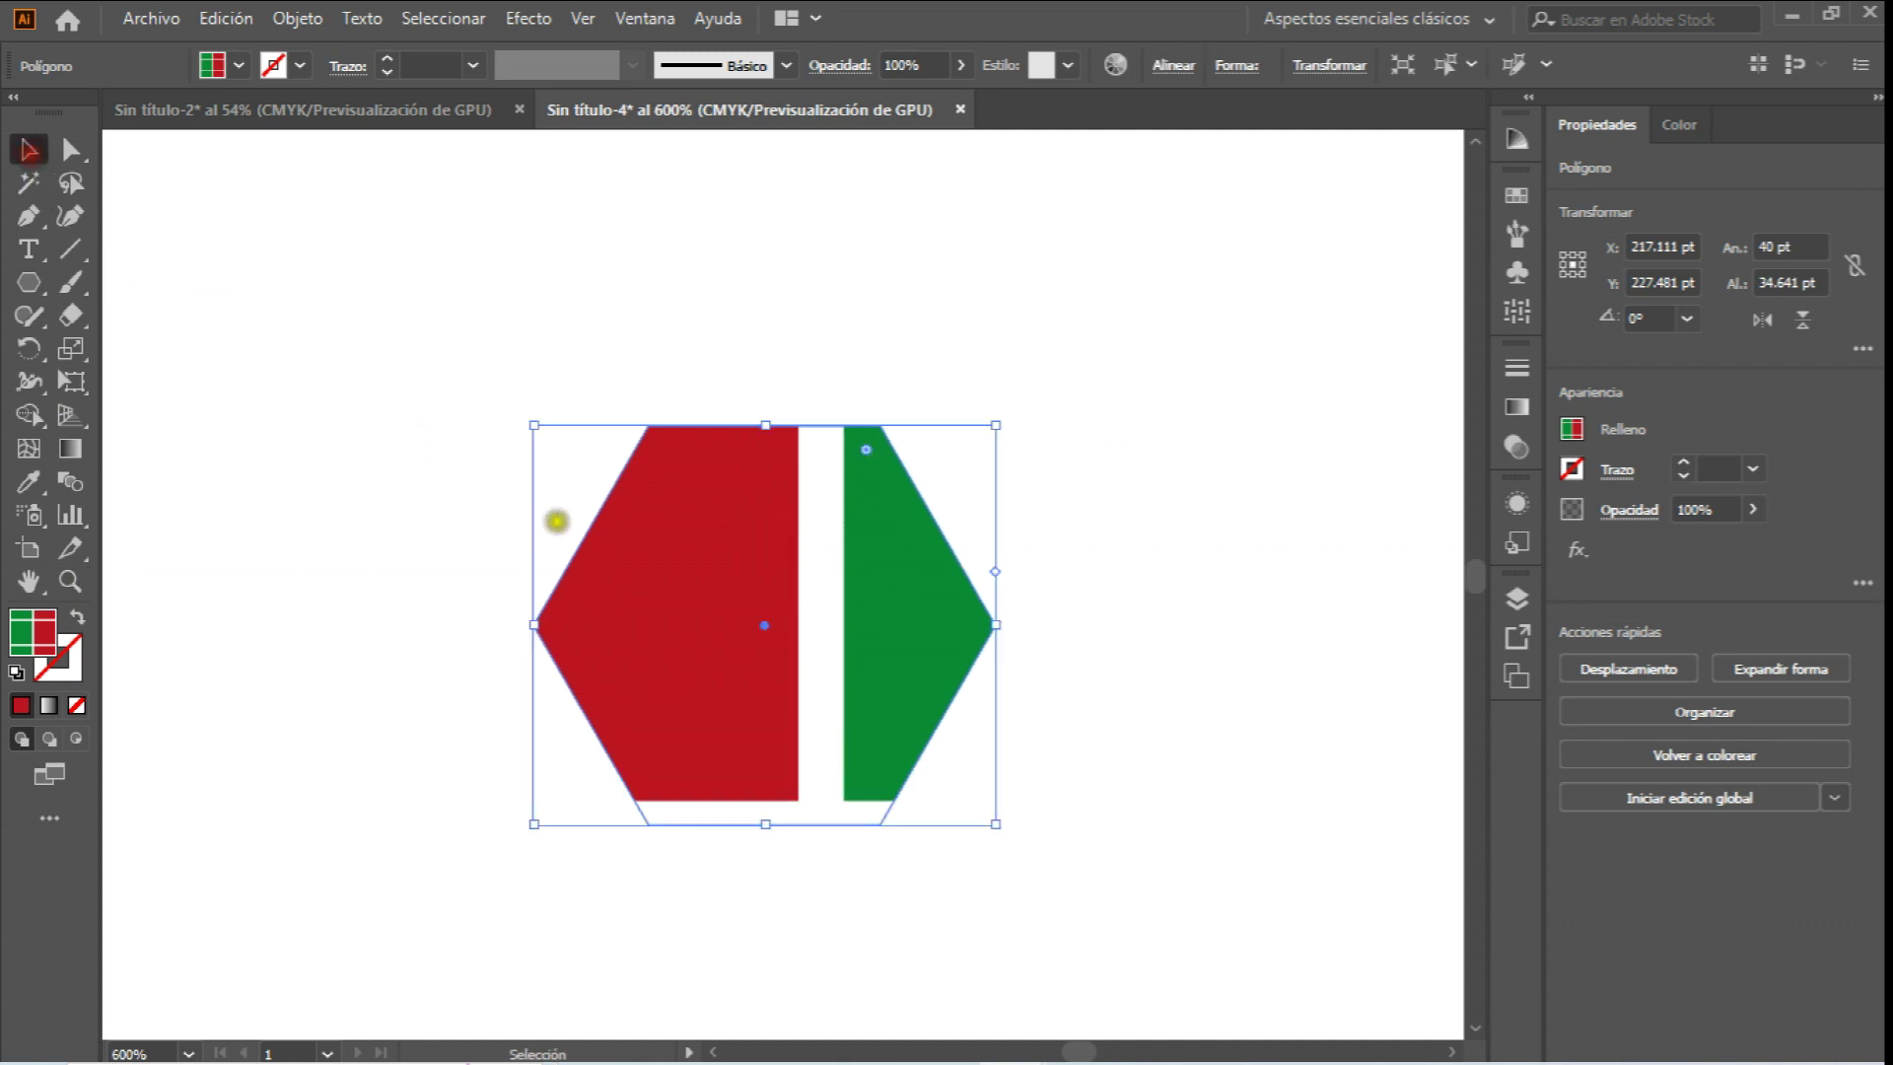
{"action": "scroll", "coordinate": [444, 457], "scroll_direction": "down", "scroll_amount": 3}
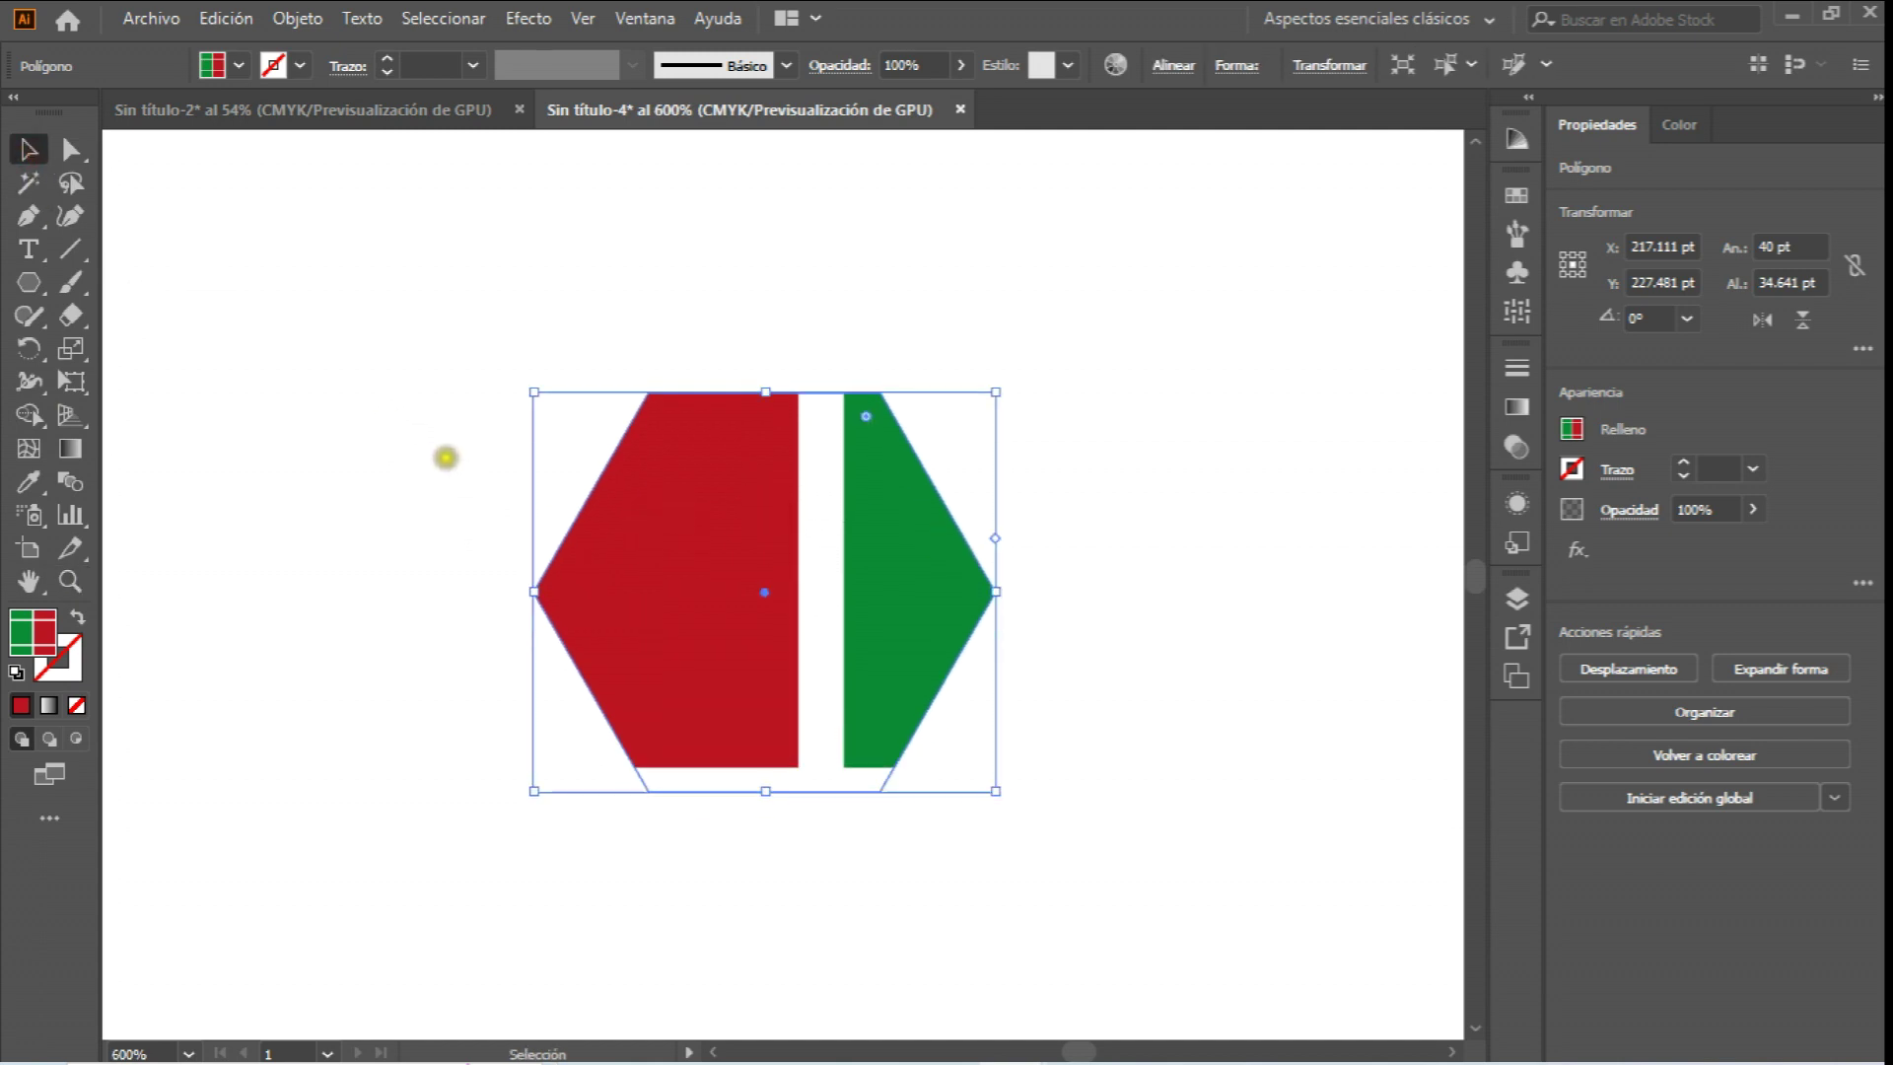
{"action": "double_click", "coordinate": [22, 707]}
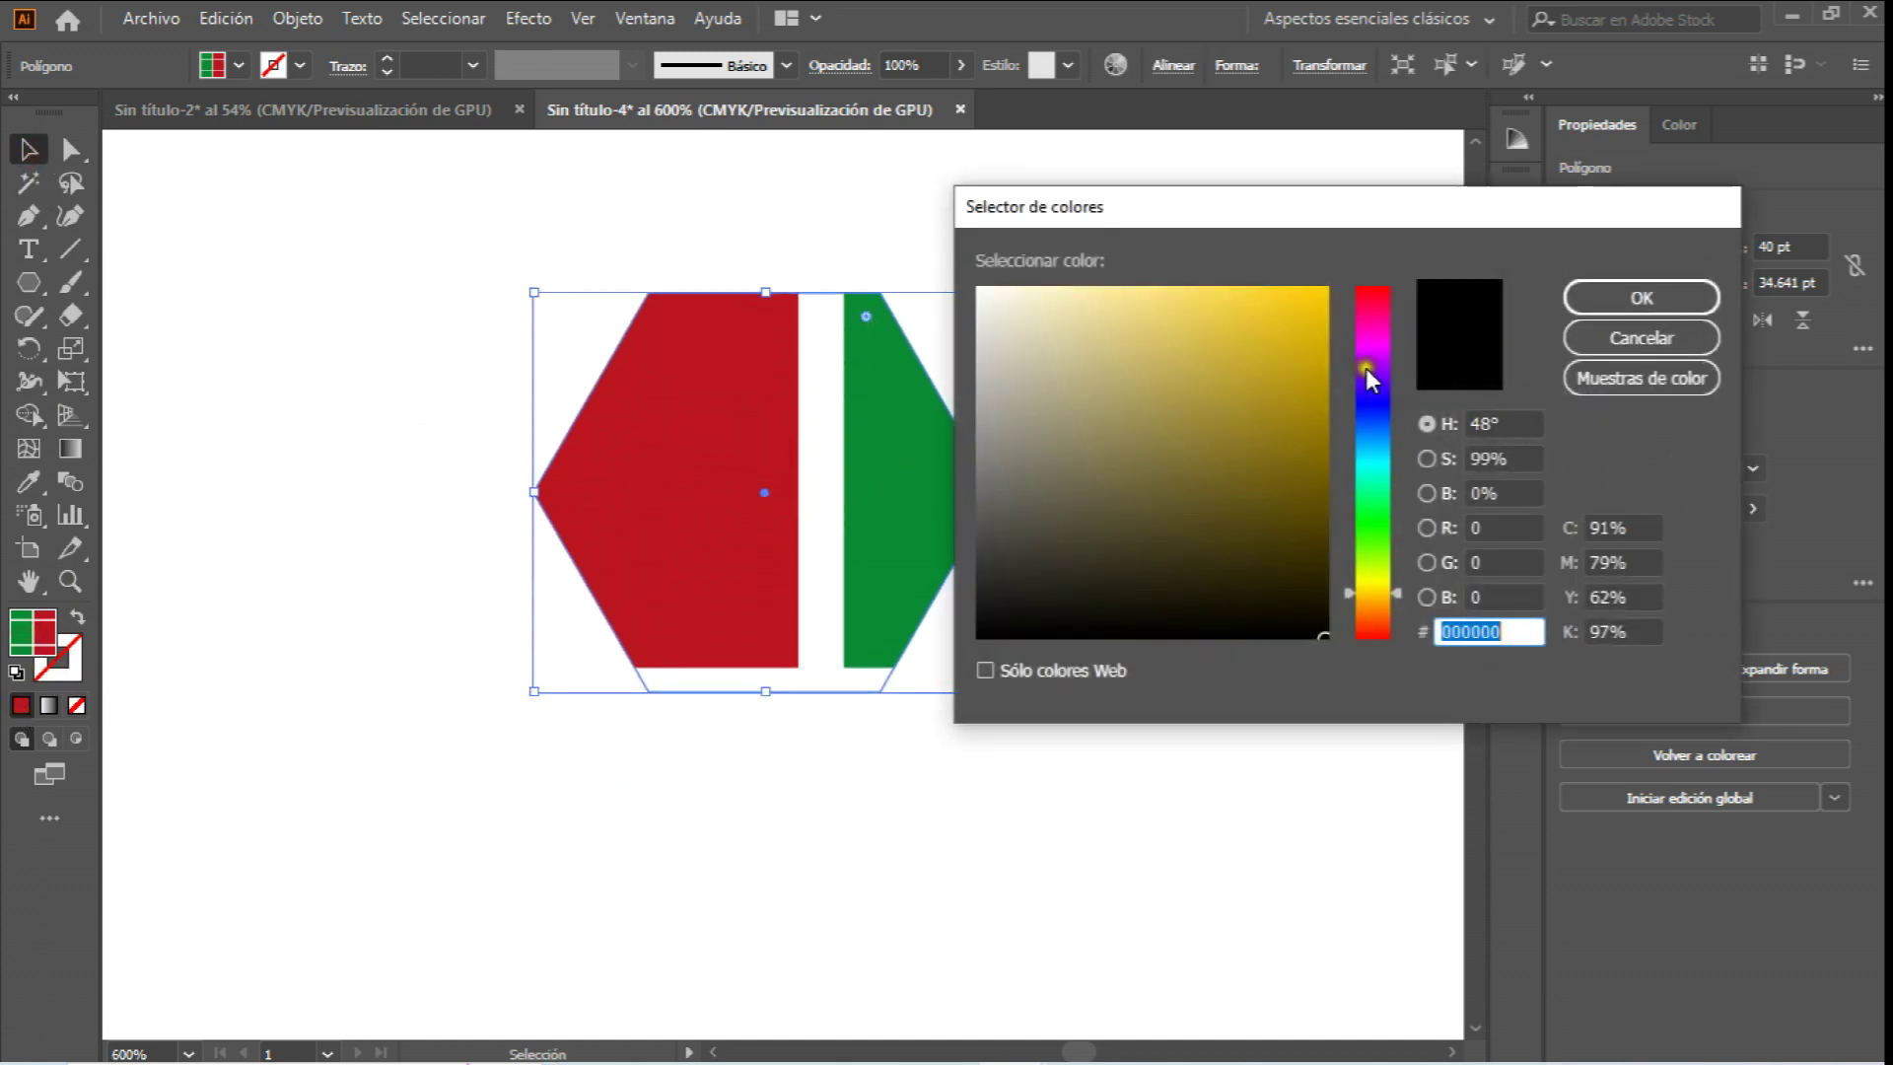
{"action": "left_click", "coordinate": [1380, 294]}
{"action": "left_click", "coordinate": [1676, 294]}
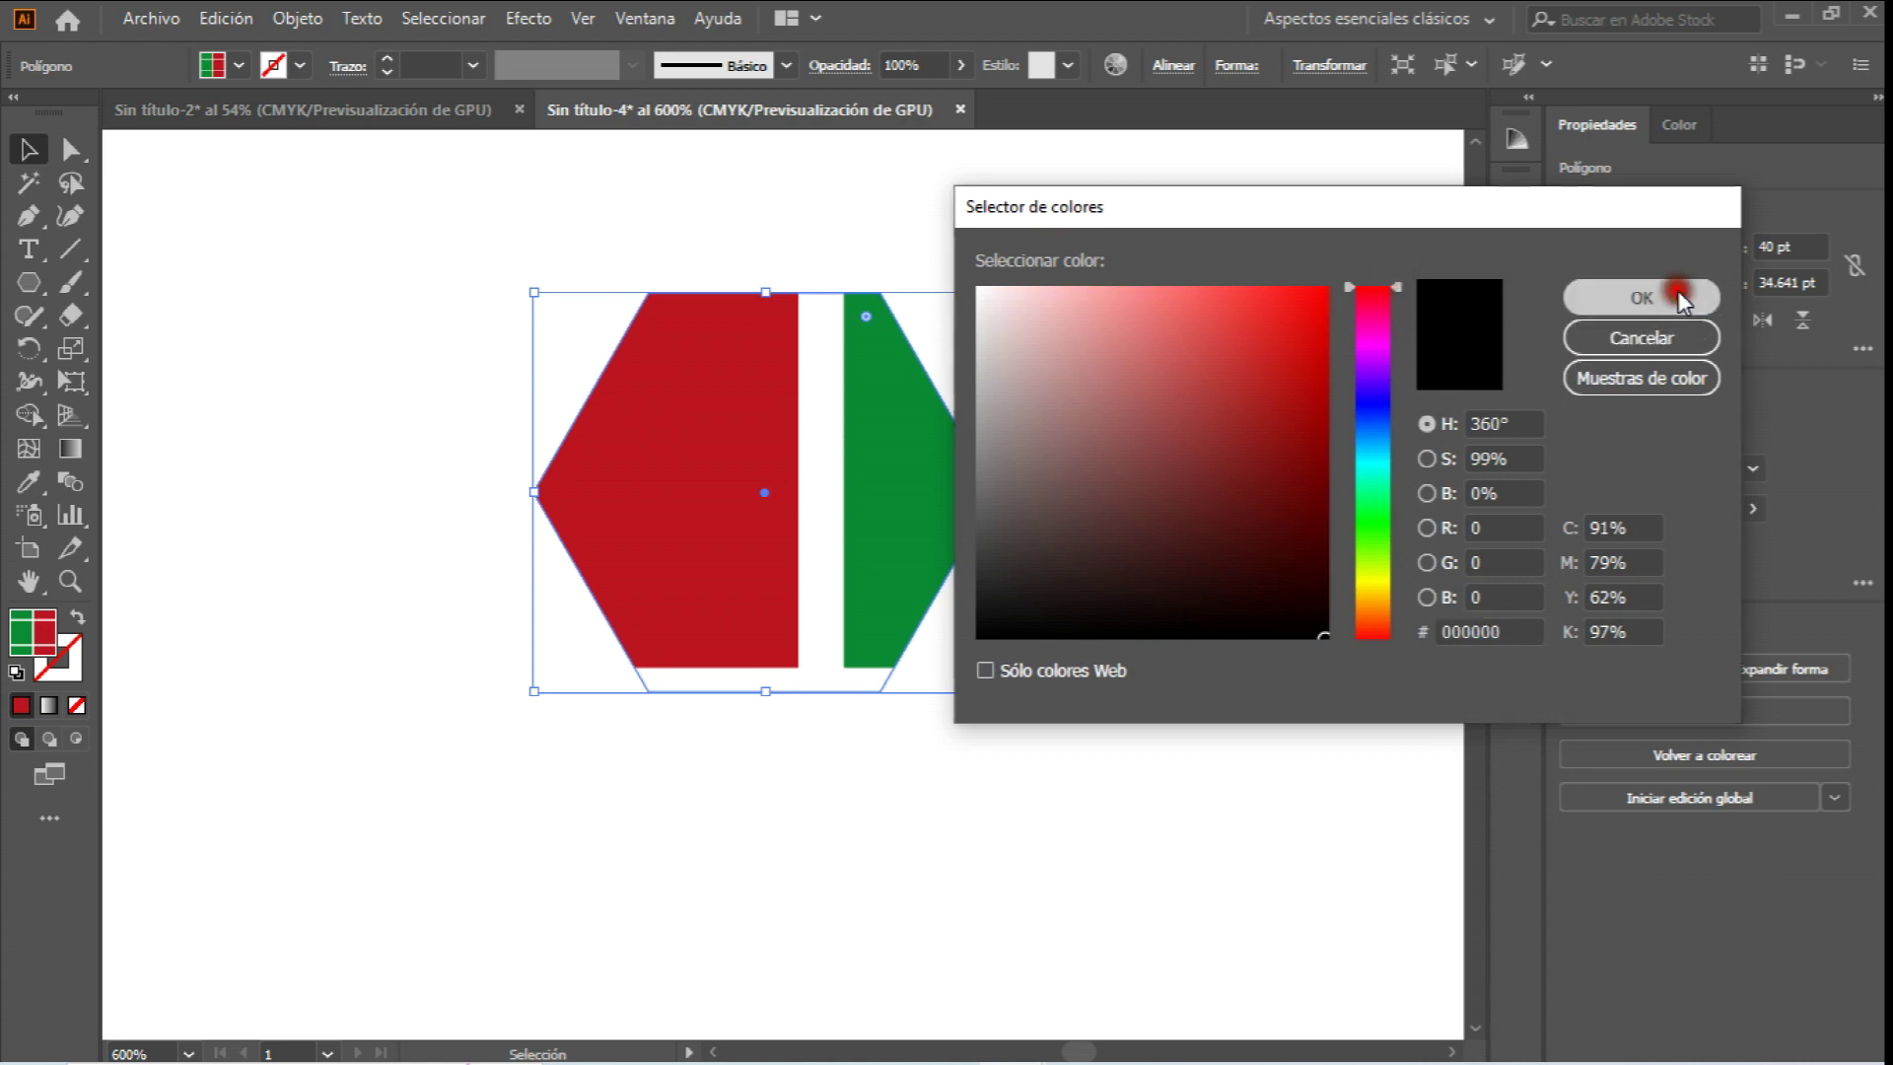
Replace the hexagon's pattern fill with the bright red swatch and deselect it.
{"action": "left_click", "coordinate": [1572, 428]}
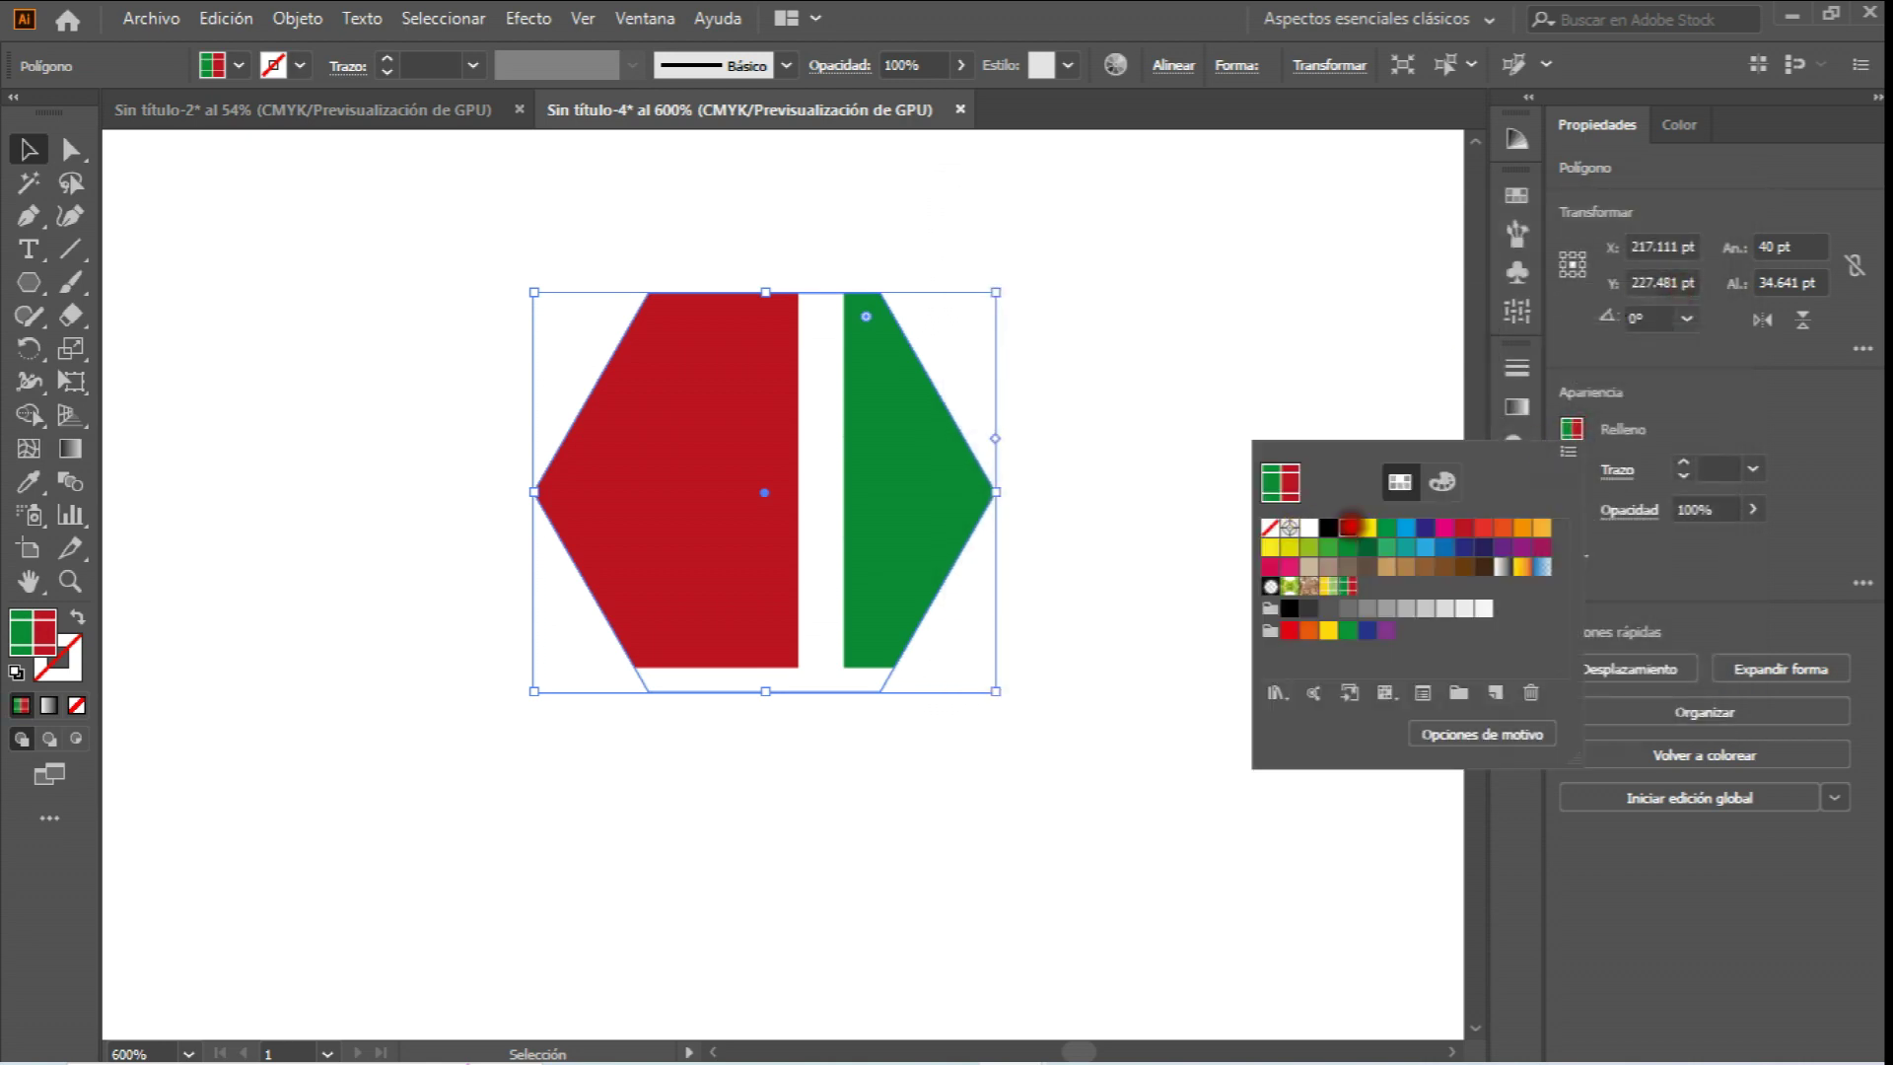
{"action": "left_click", "coordinate": [1347, 528]}
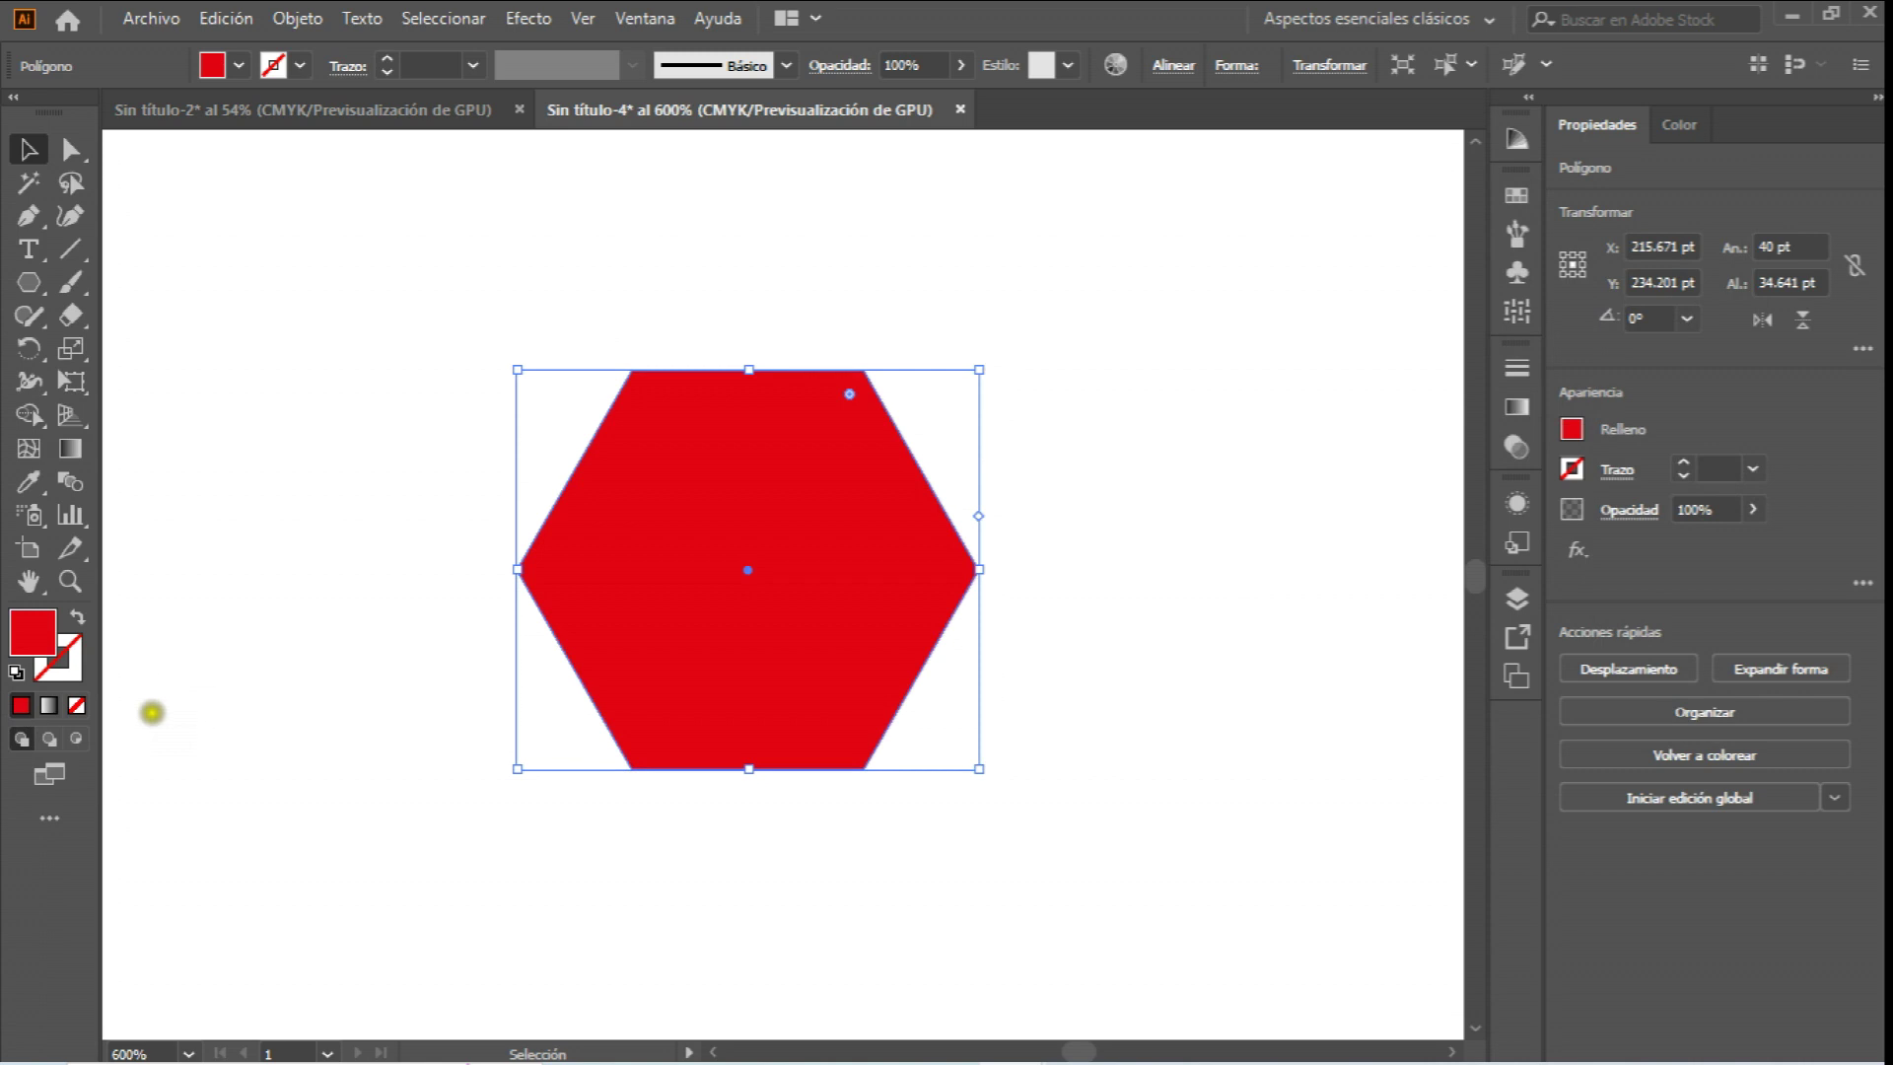
{"action": "left_click", "coordinate": [309, 520]}
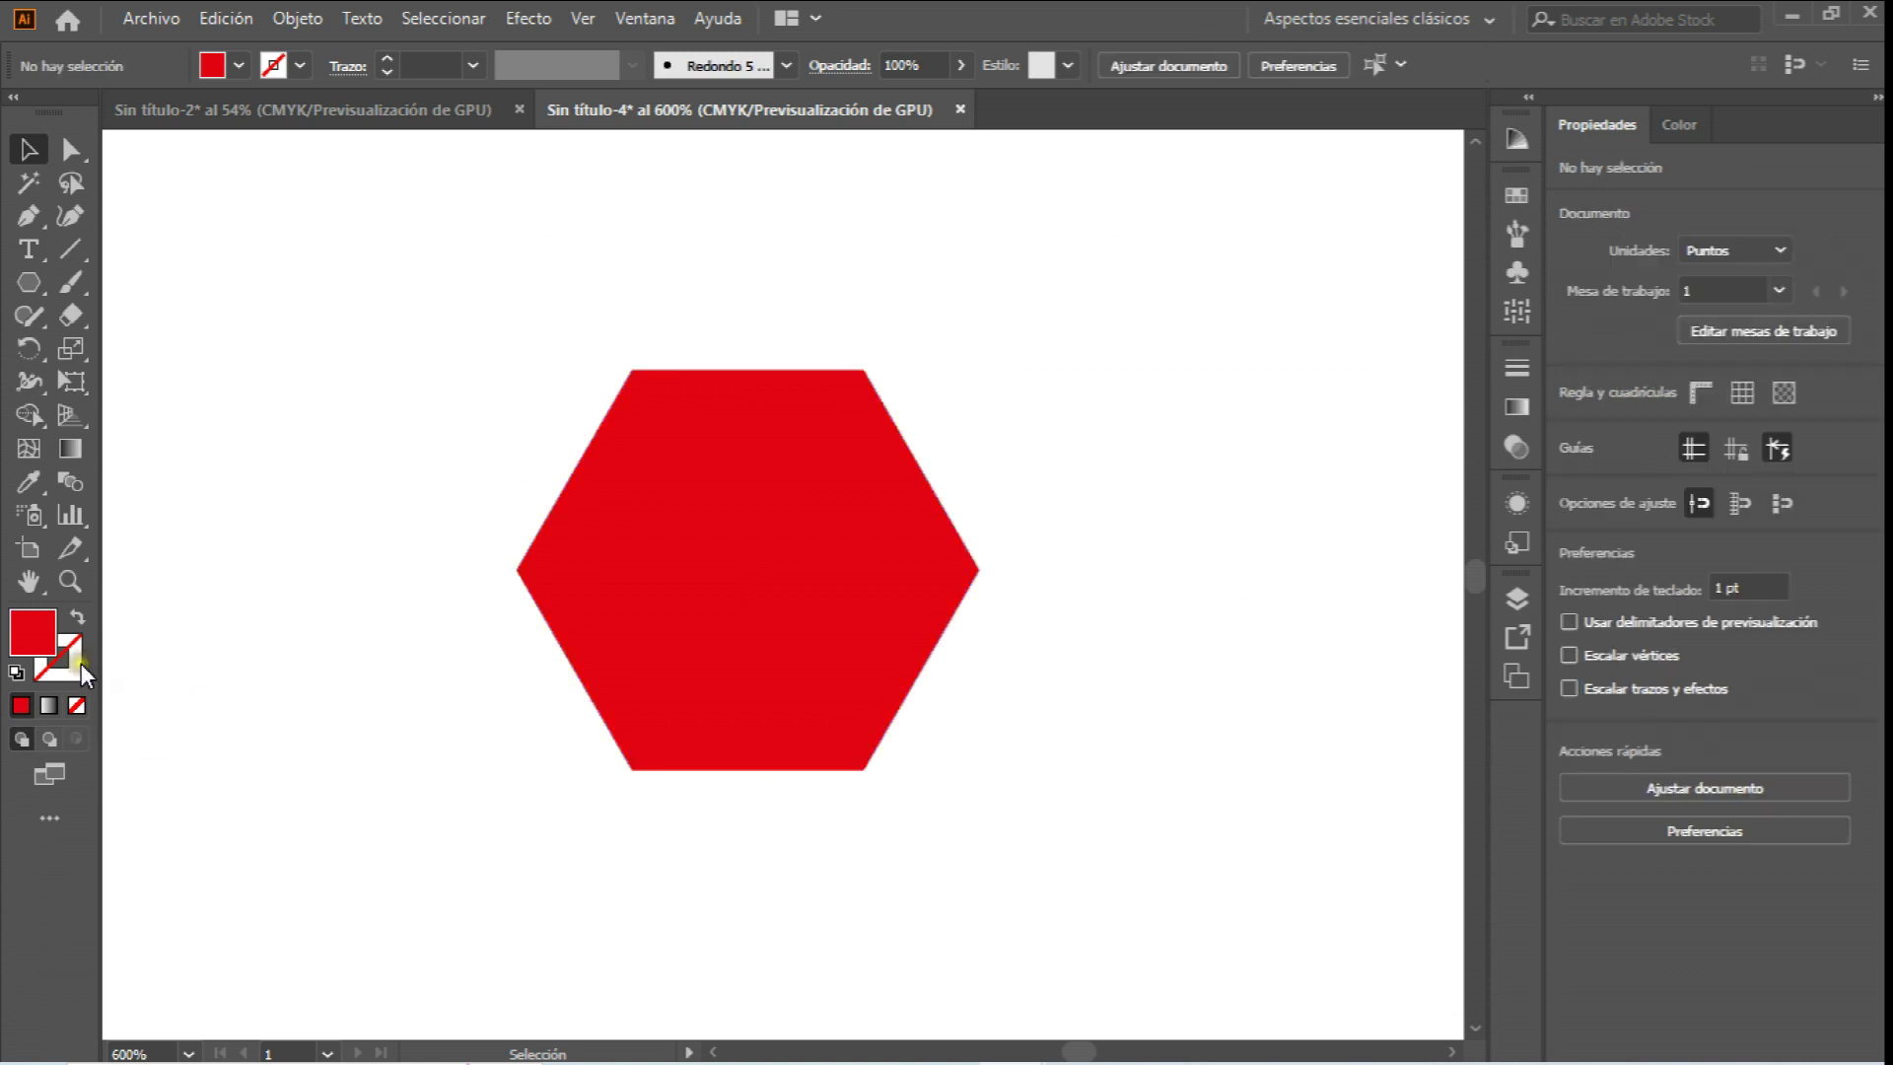
Set the stroke colour to black (000000) and apply a 1 pt black stroke to the red hexagon.
{"action": "left_click", "coordinate": [65, 671]}
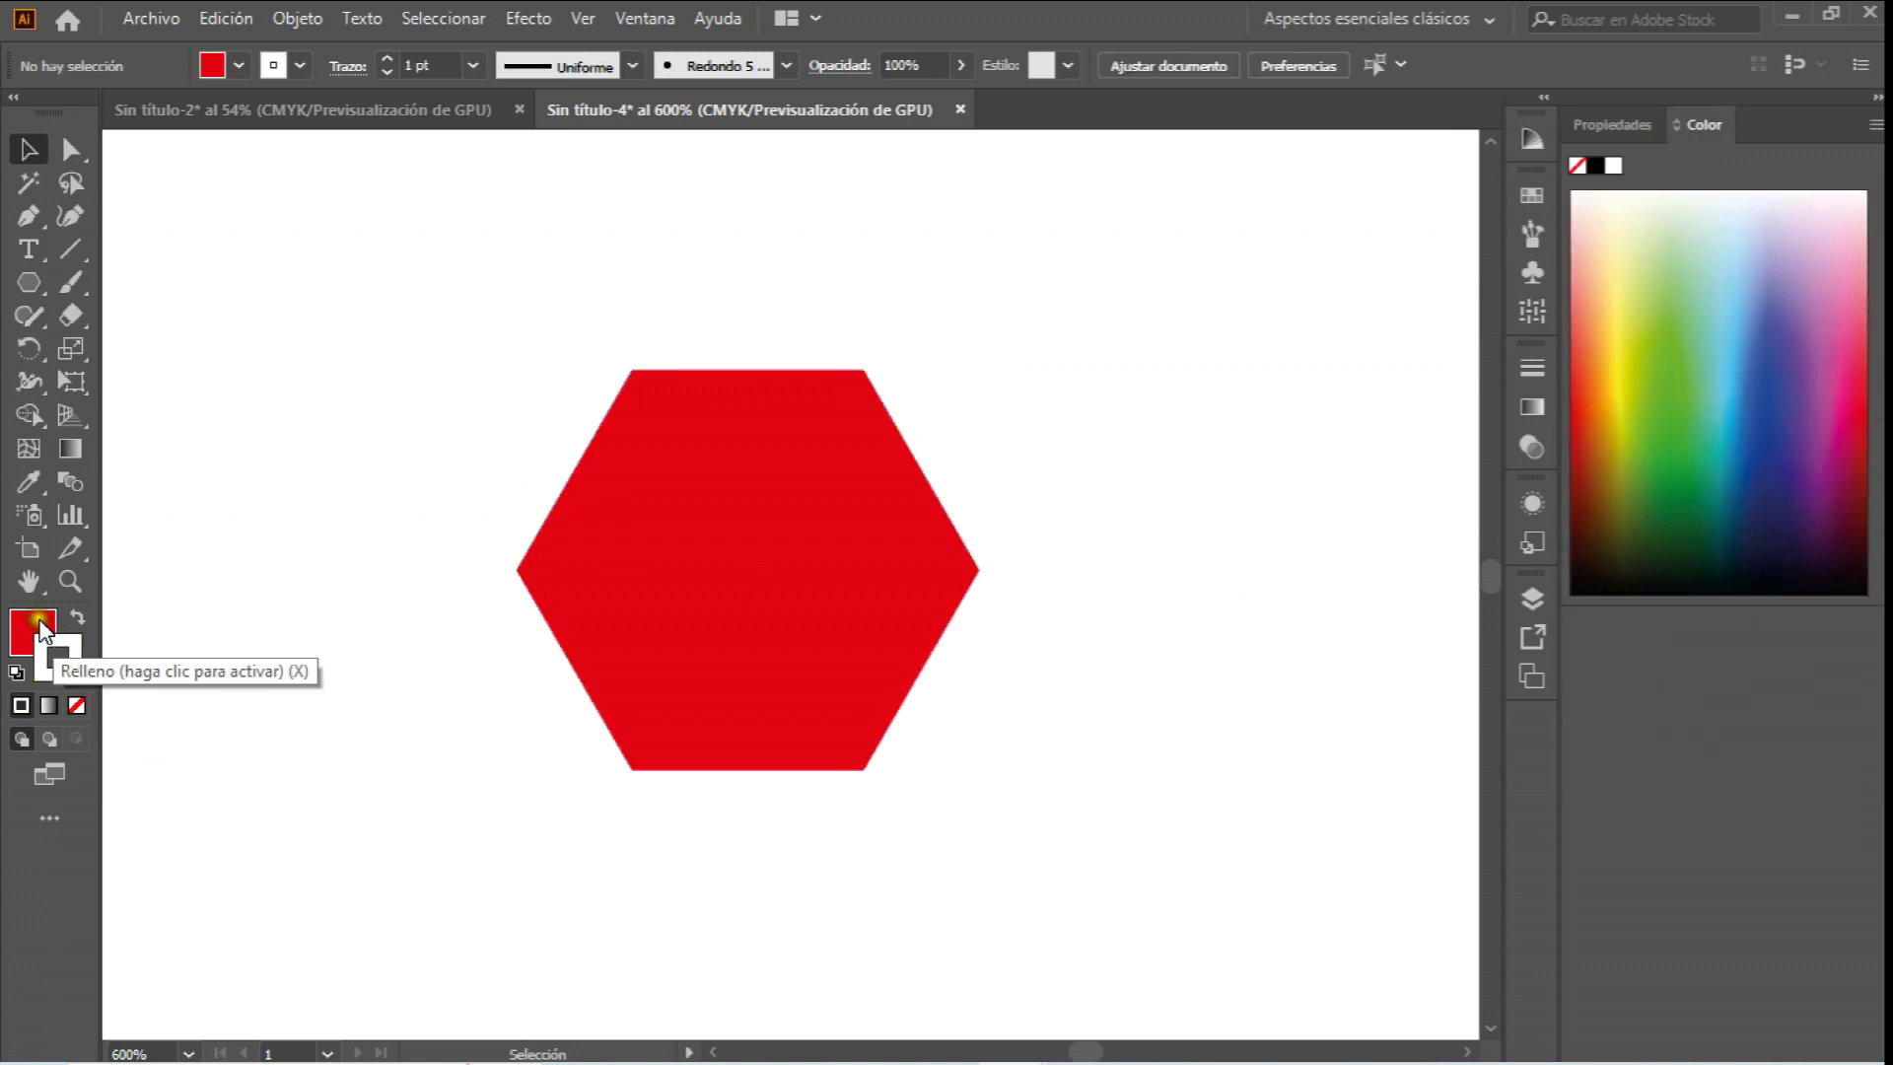
{"action": "double_click", "coordinate": [74, 646]}
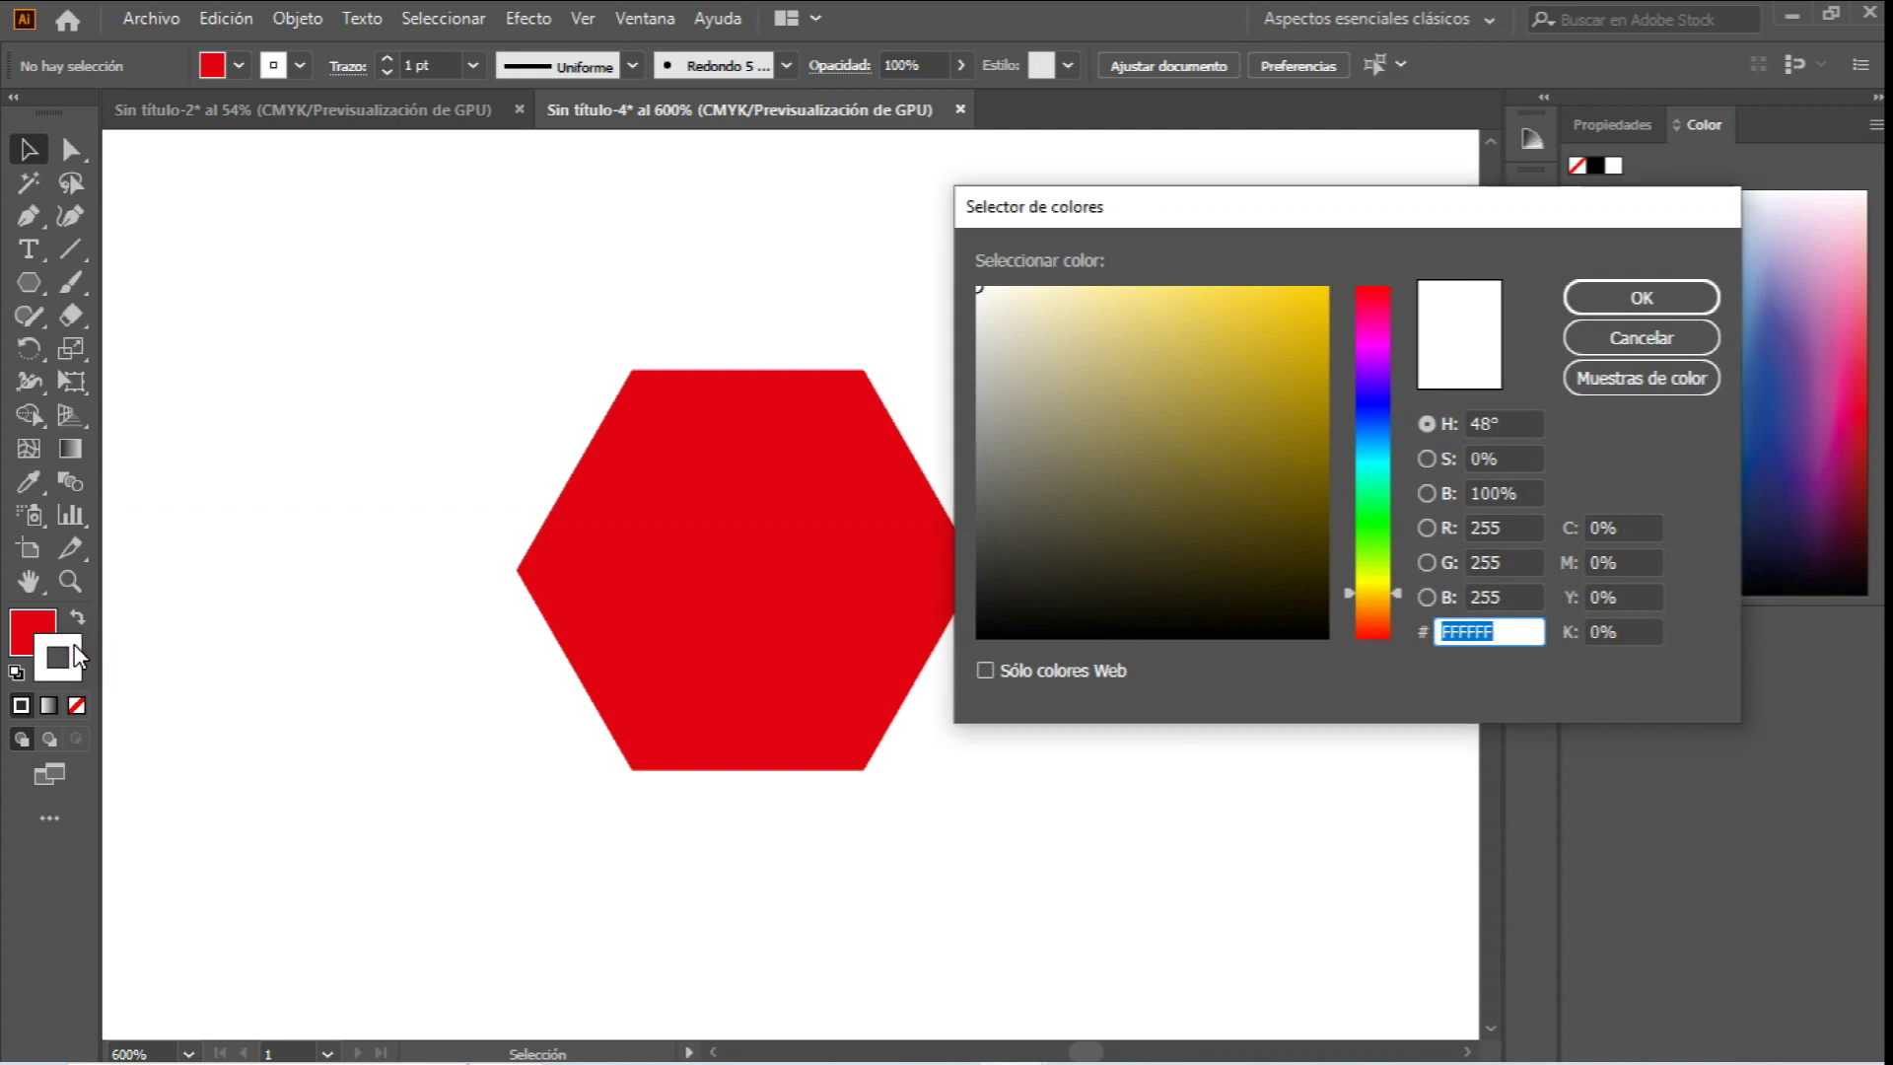
{"action": "left_click_drag", "start_coordinate": [1023, 616], "coordinate": [942, 656]}
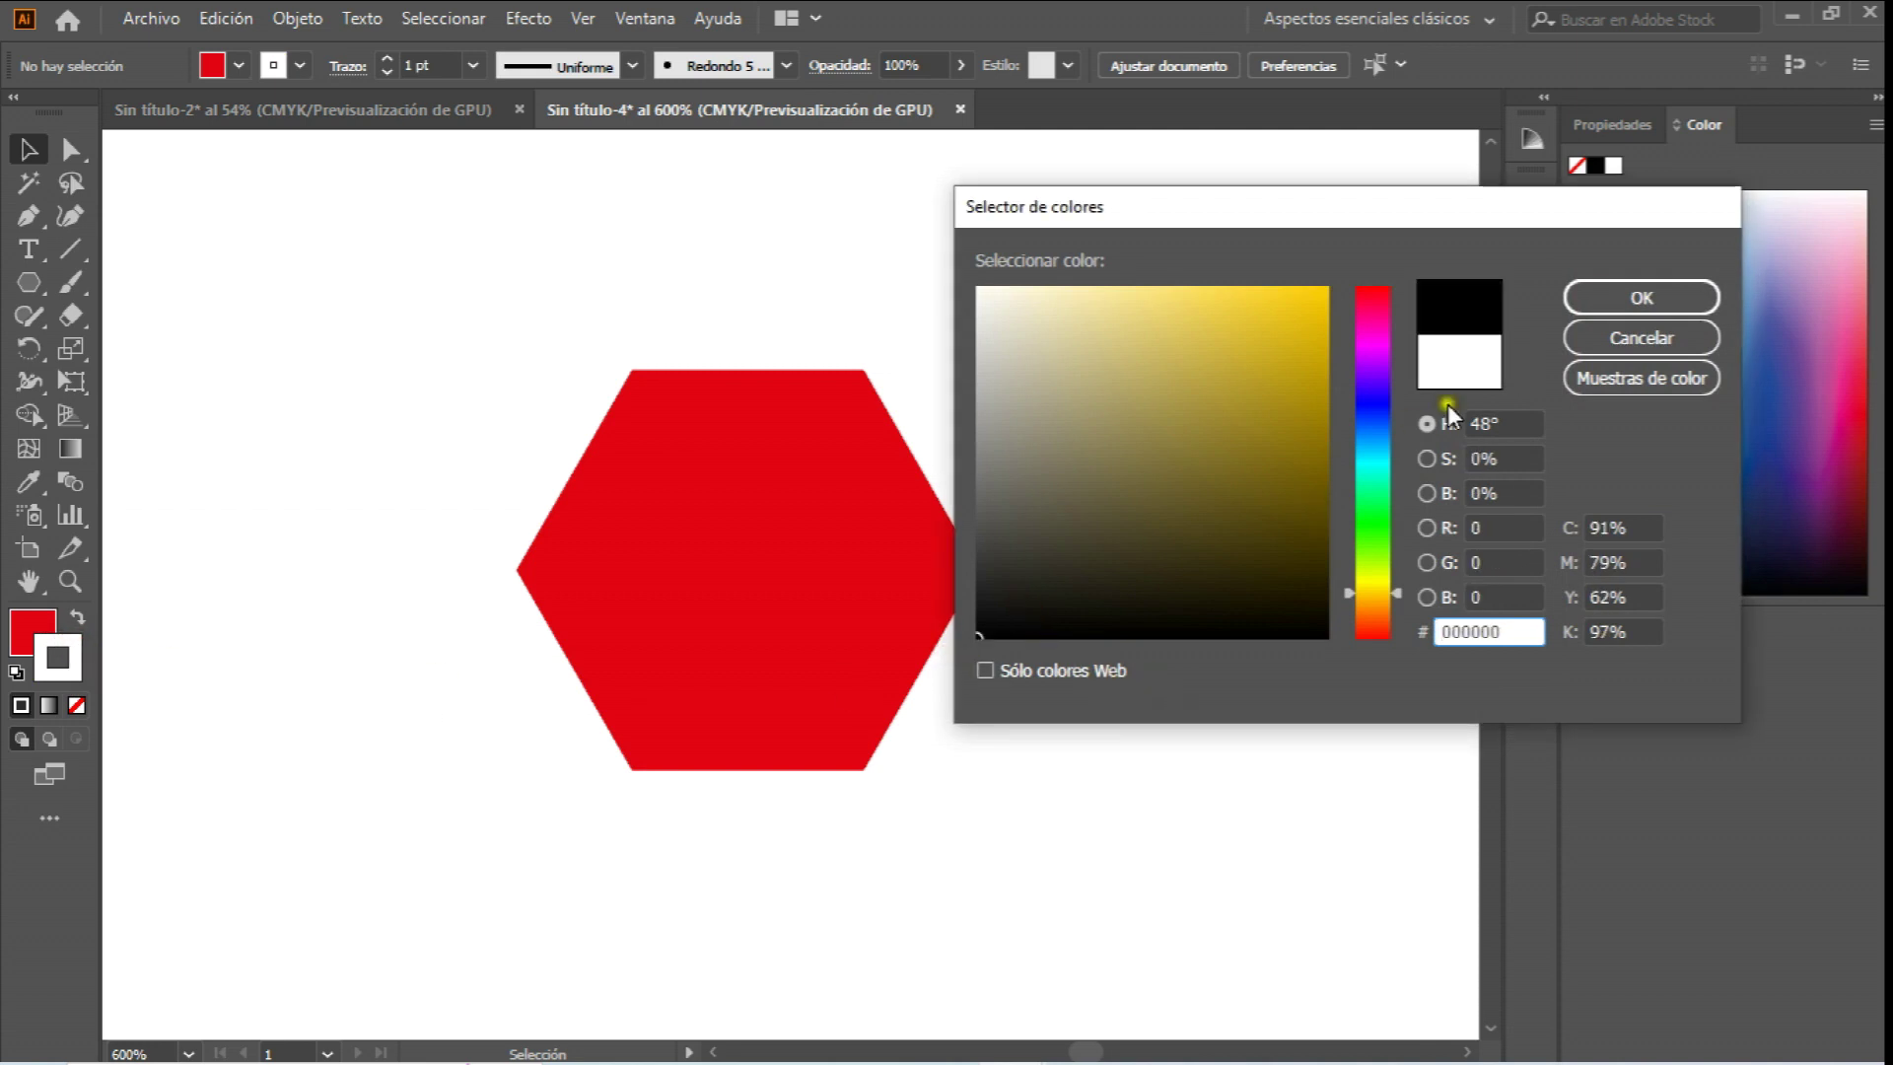
{"action": "left_click", "coordinate": [1638, 297]}
{"action": "left_click", "coordinate": [350, 655]}
{"action": "left_click", "coordinate": [690, 538]}
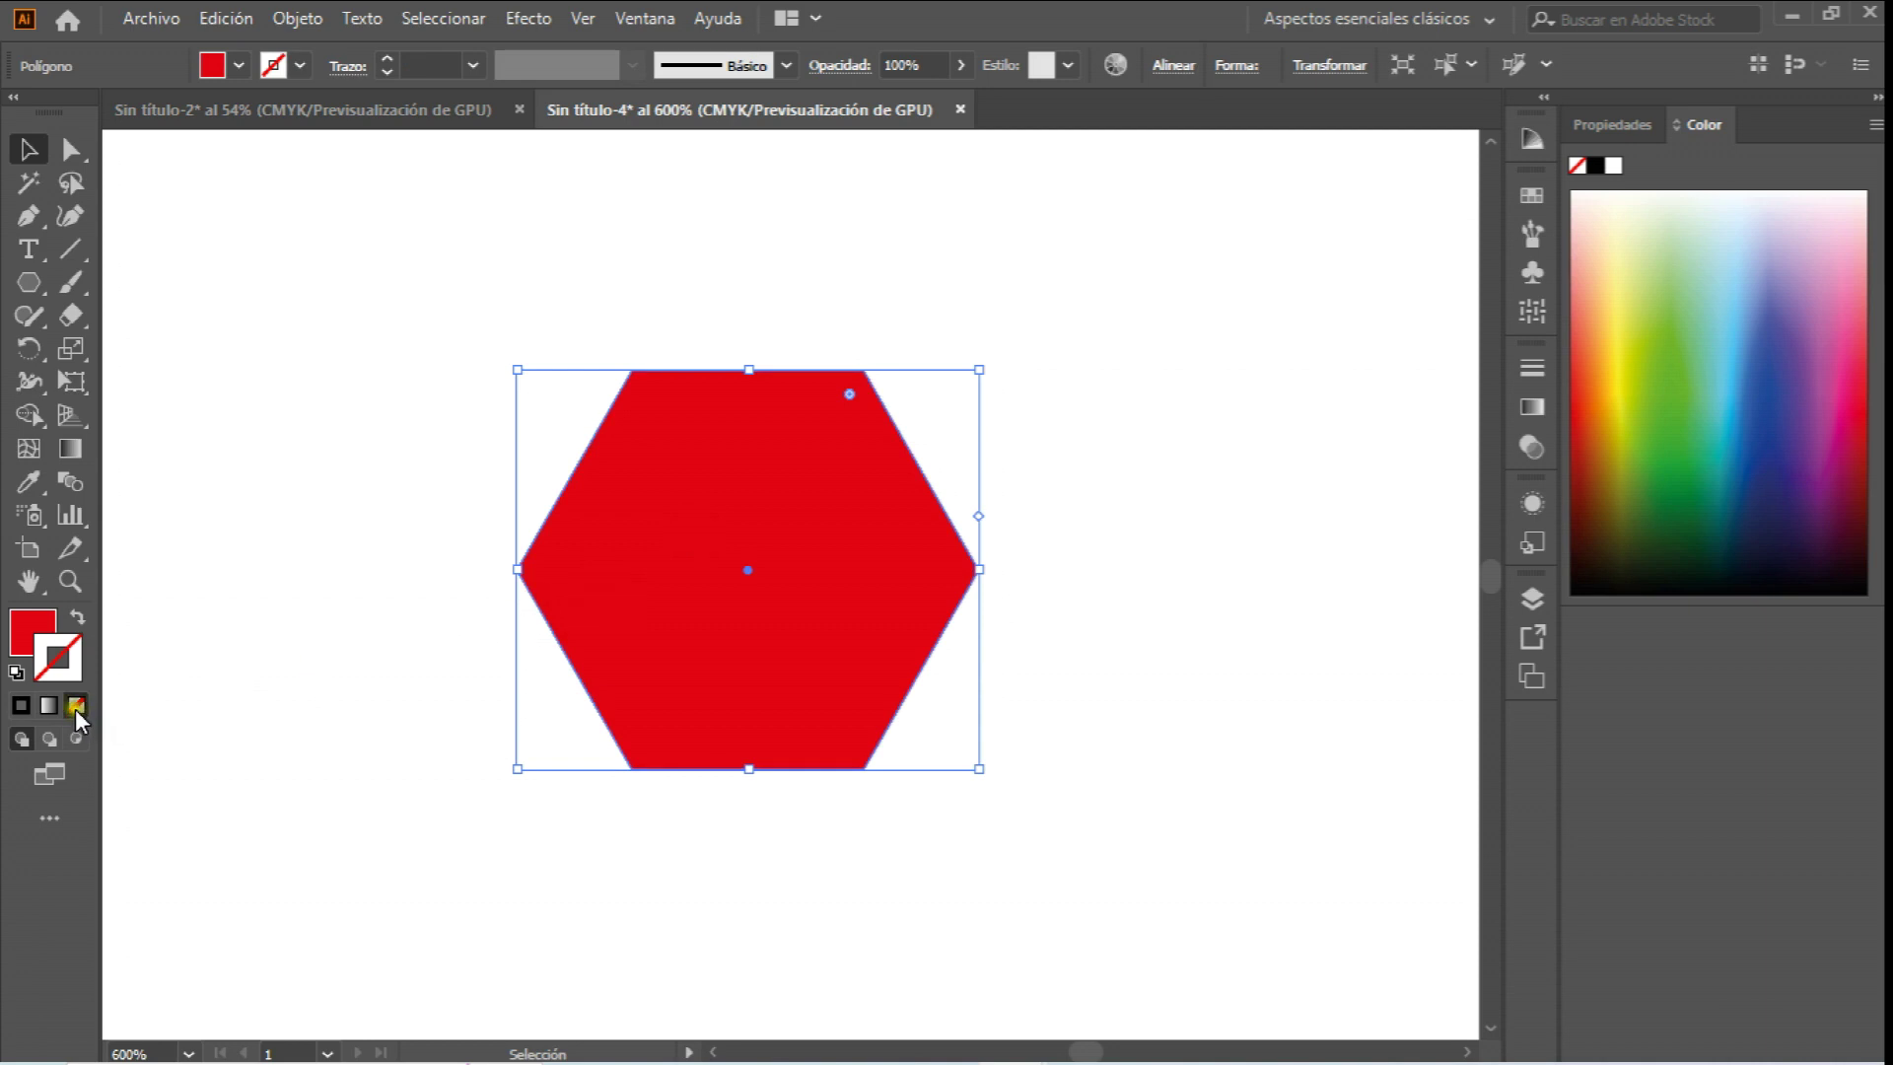
{"action": "left_click", "coordinate": [32, 706]}
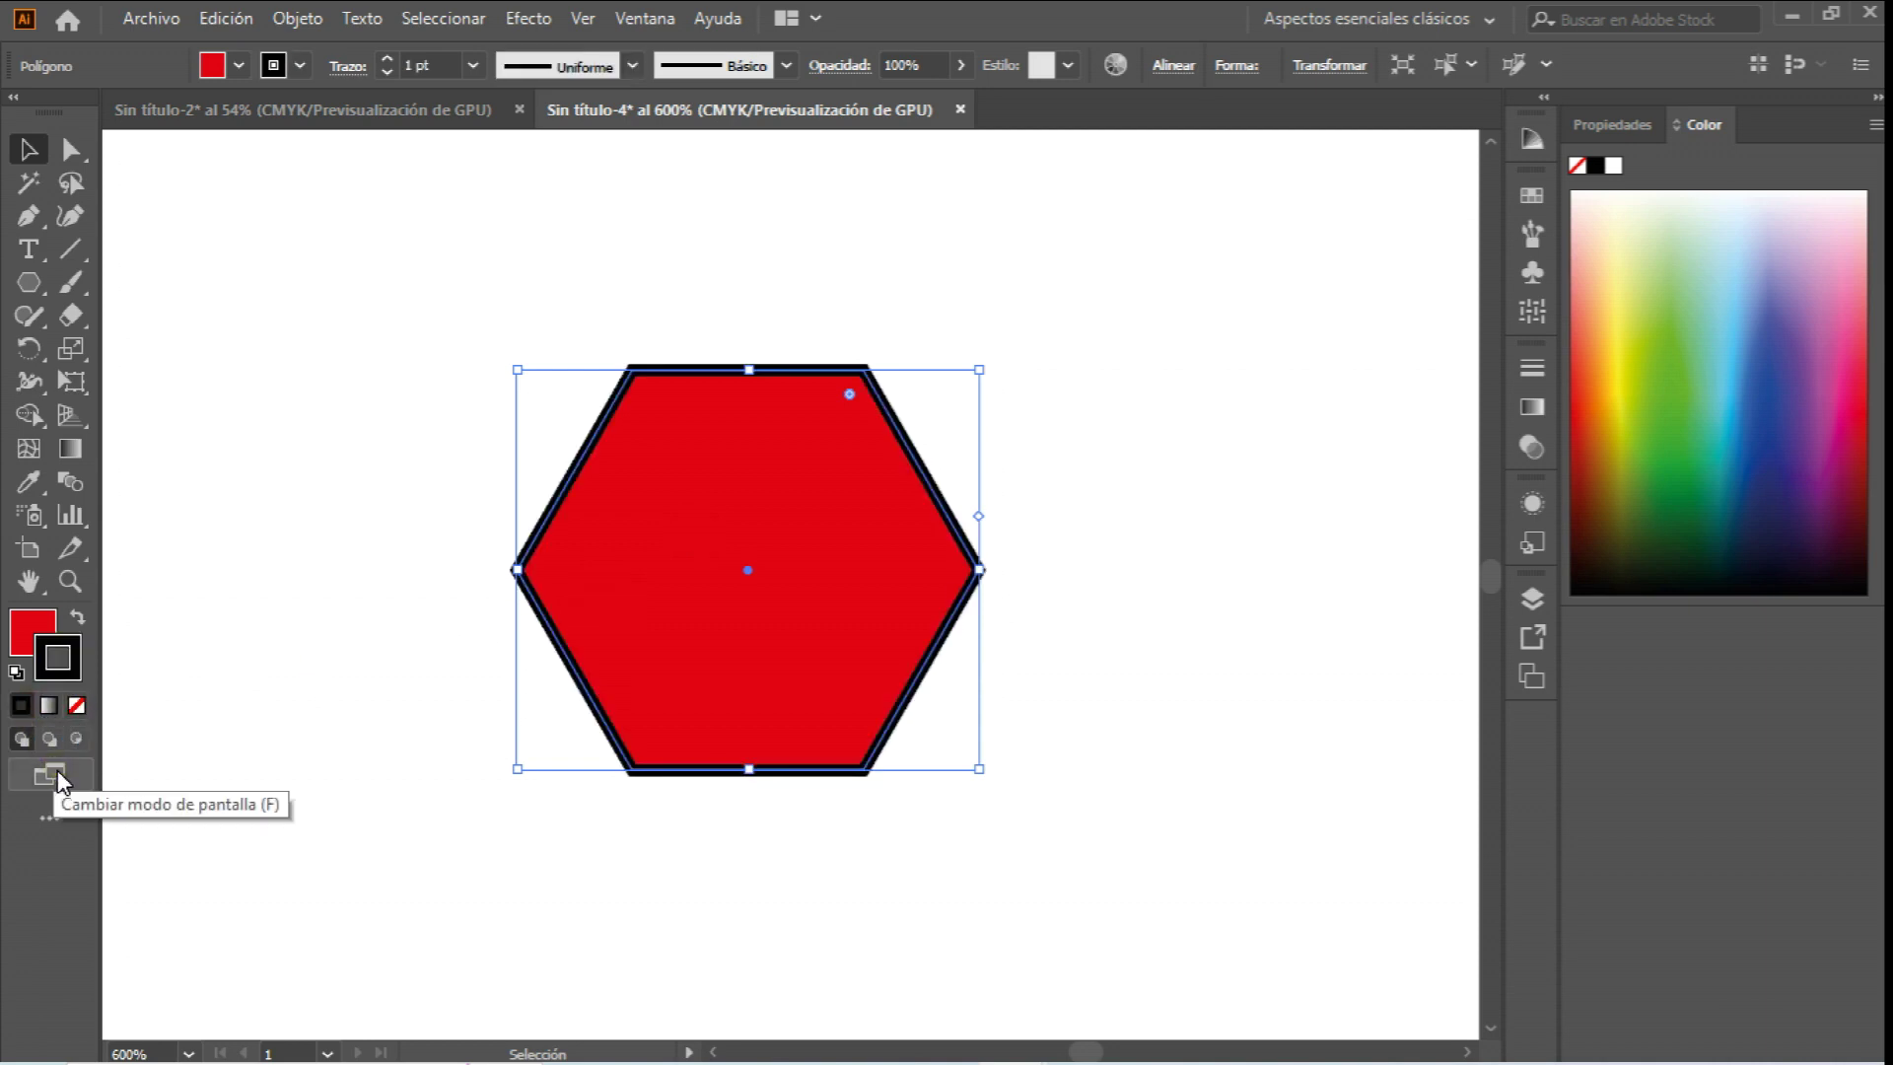
Remove the hexagon's stroke and rotate the hexagon so that one vertex points straight up.
{"action": "key", "text": "slash"}
{"action": "left_click", "coordinate": [275, 728]}
{"action": "left_click", "coordinate": [698, 459]}
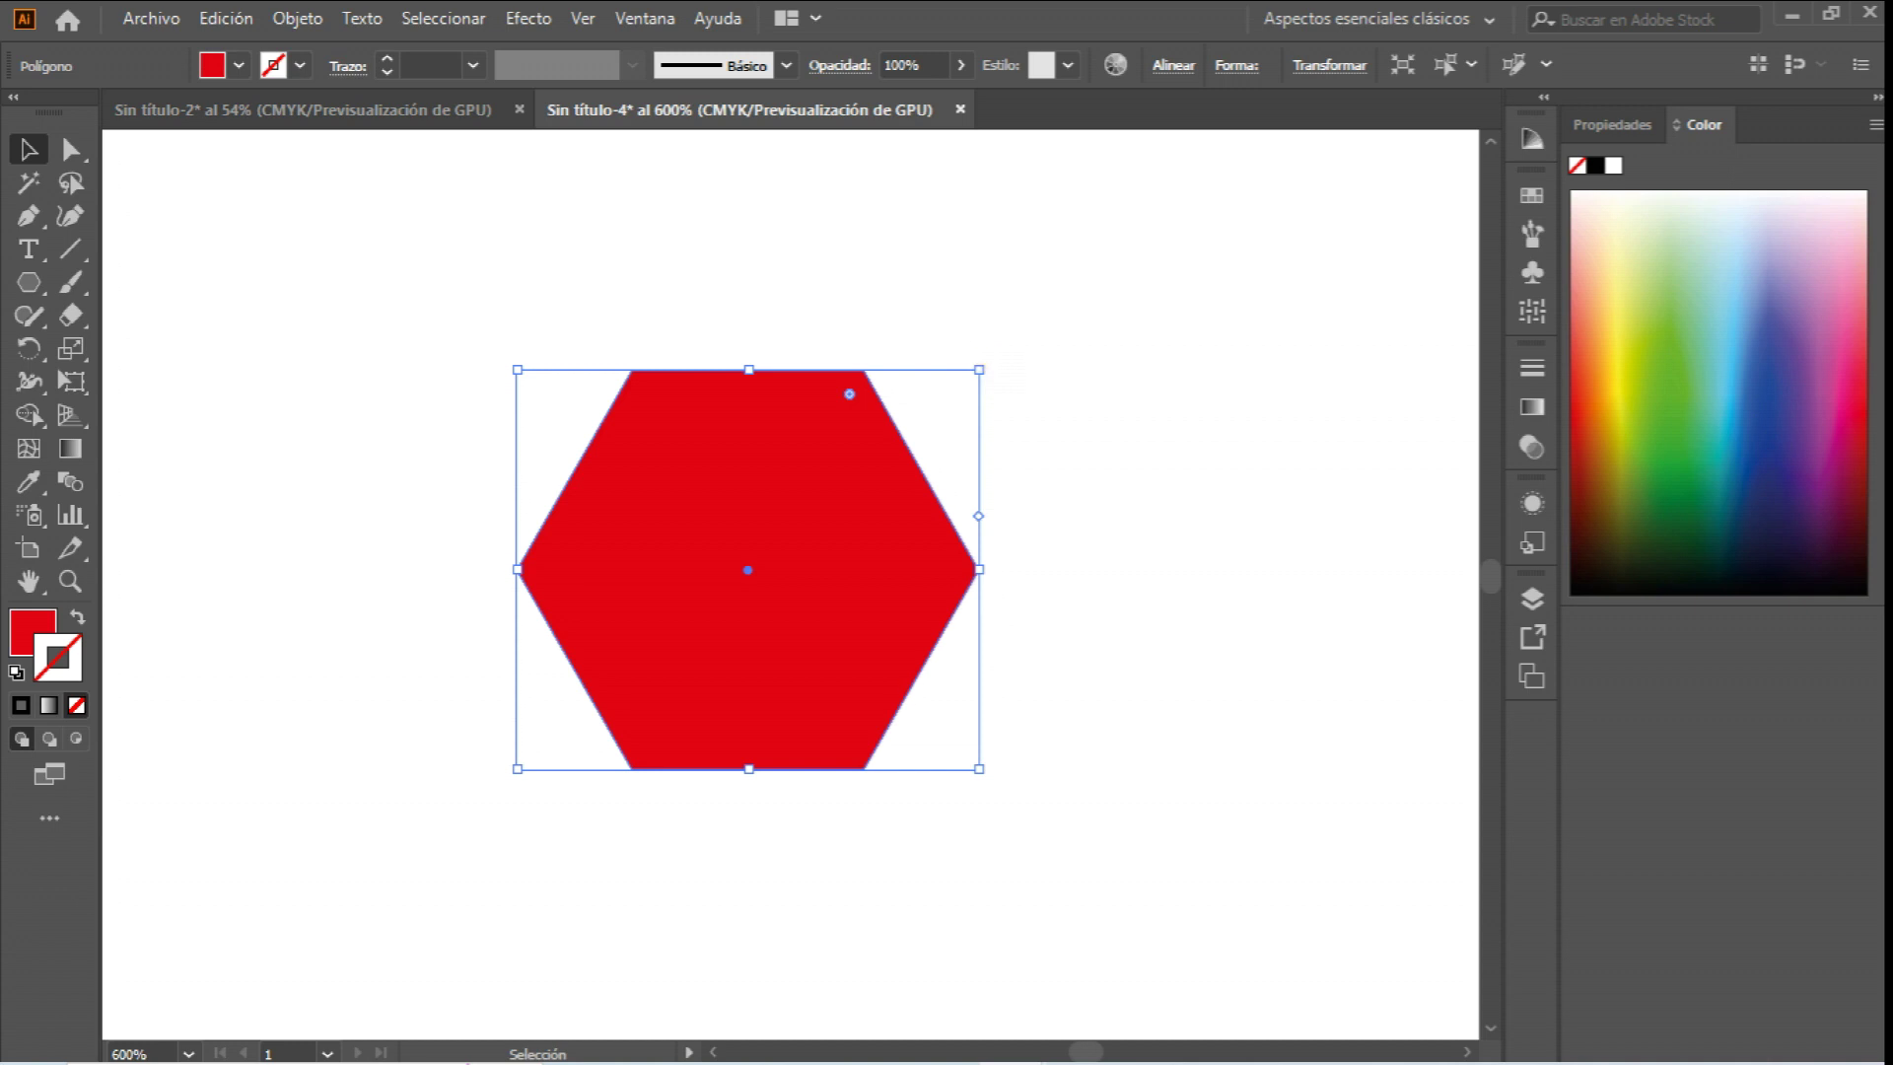
{"action": "left_click_drag", "start_coordinate": [986, 366], "coordinate": [1022, 731]}
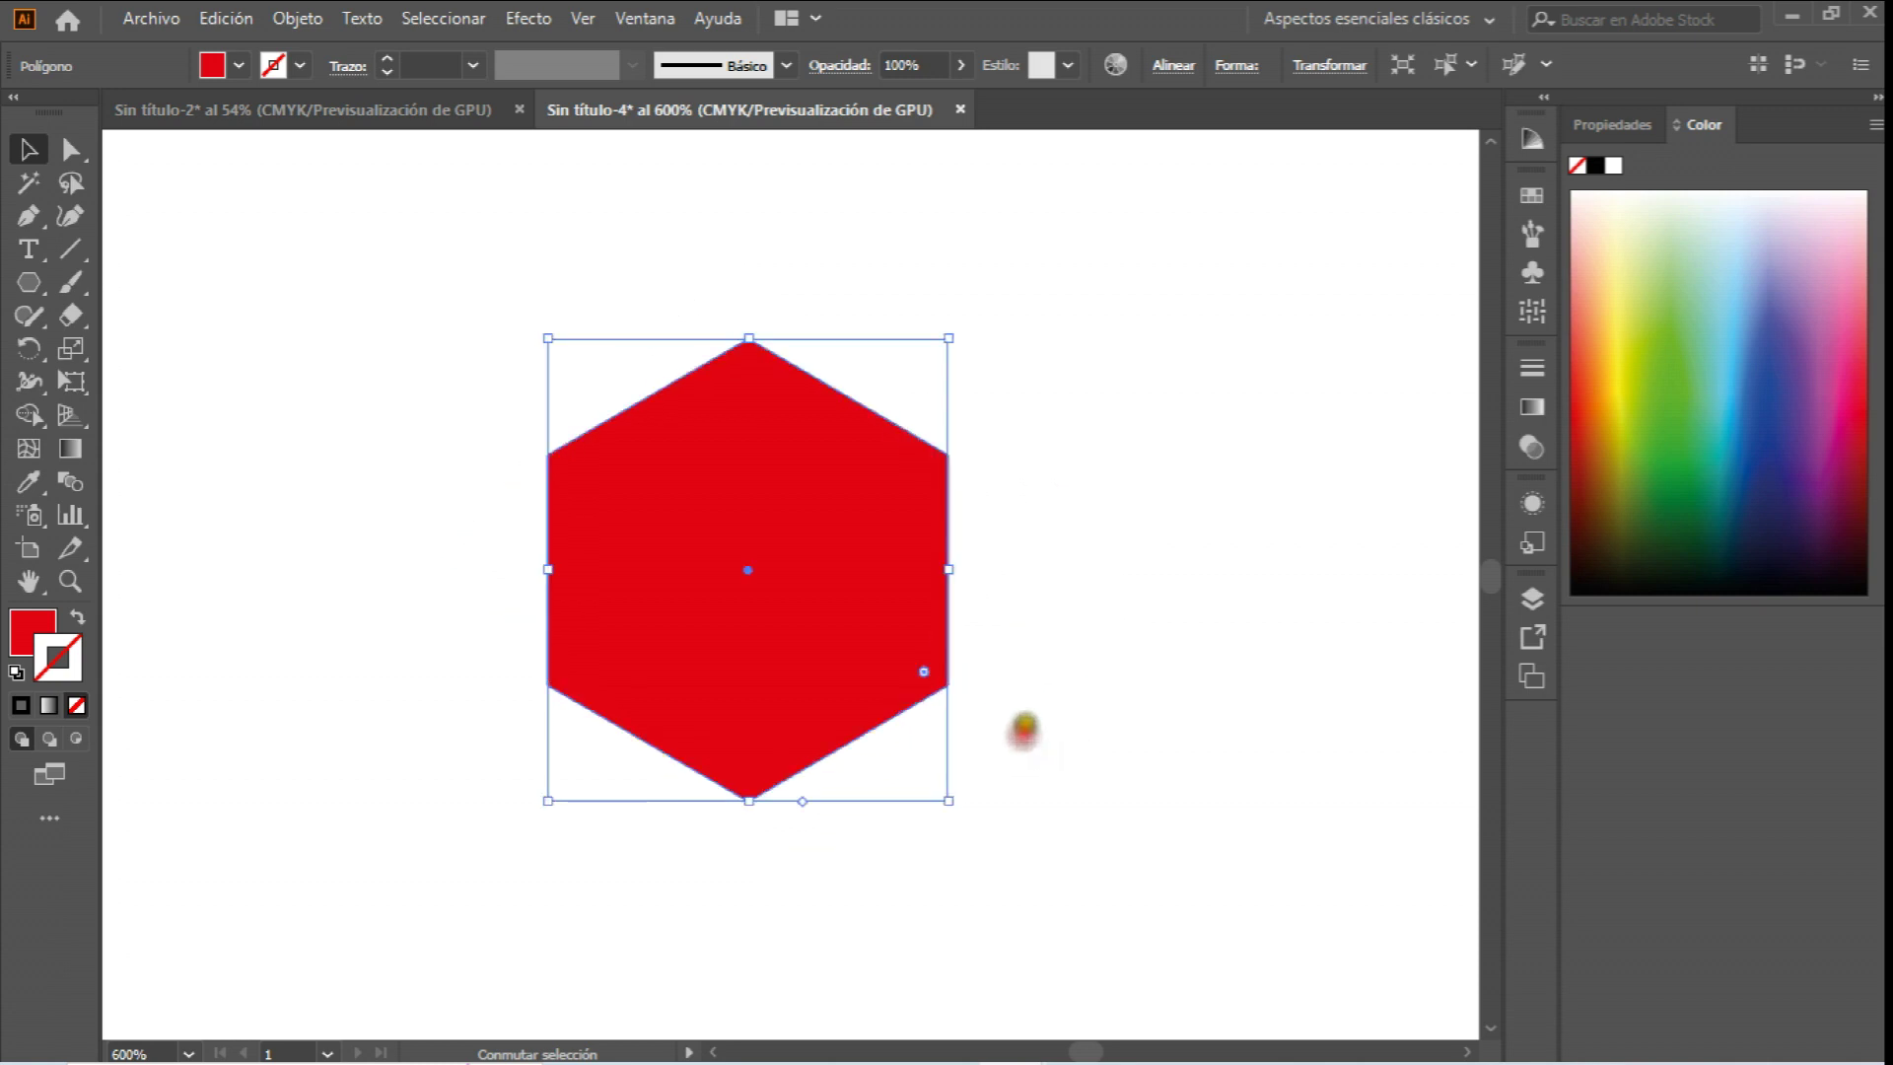
{"action": "left_click", "coordinate": [1076, 597]}
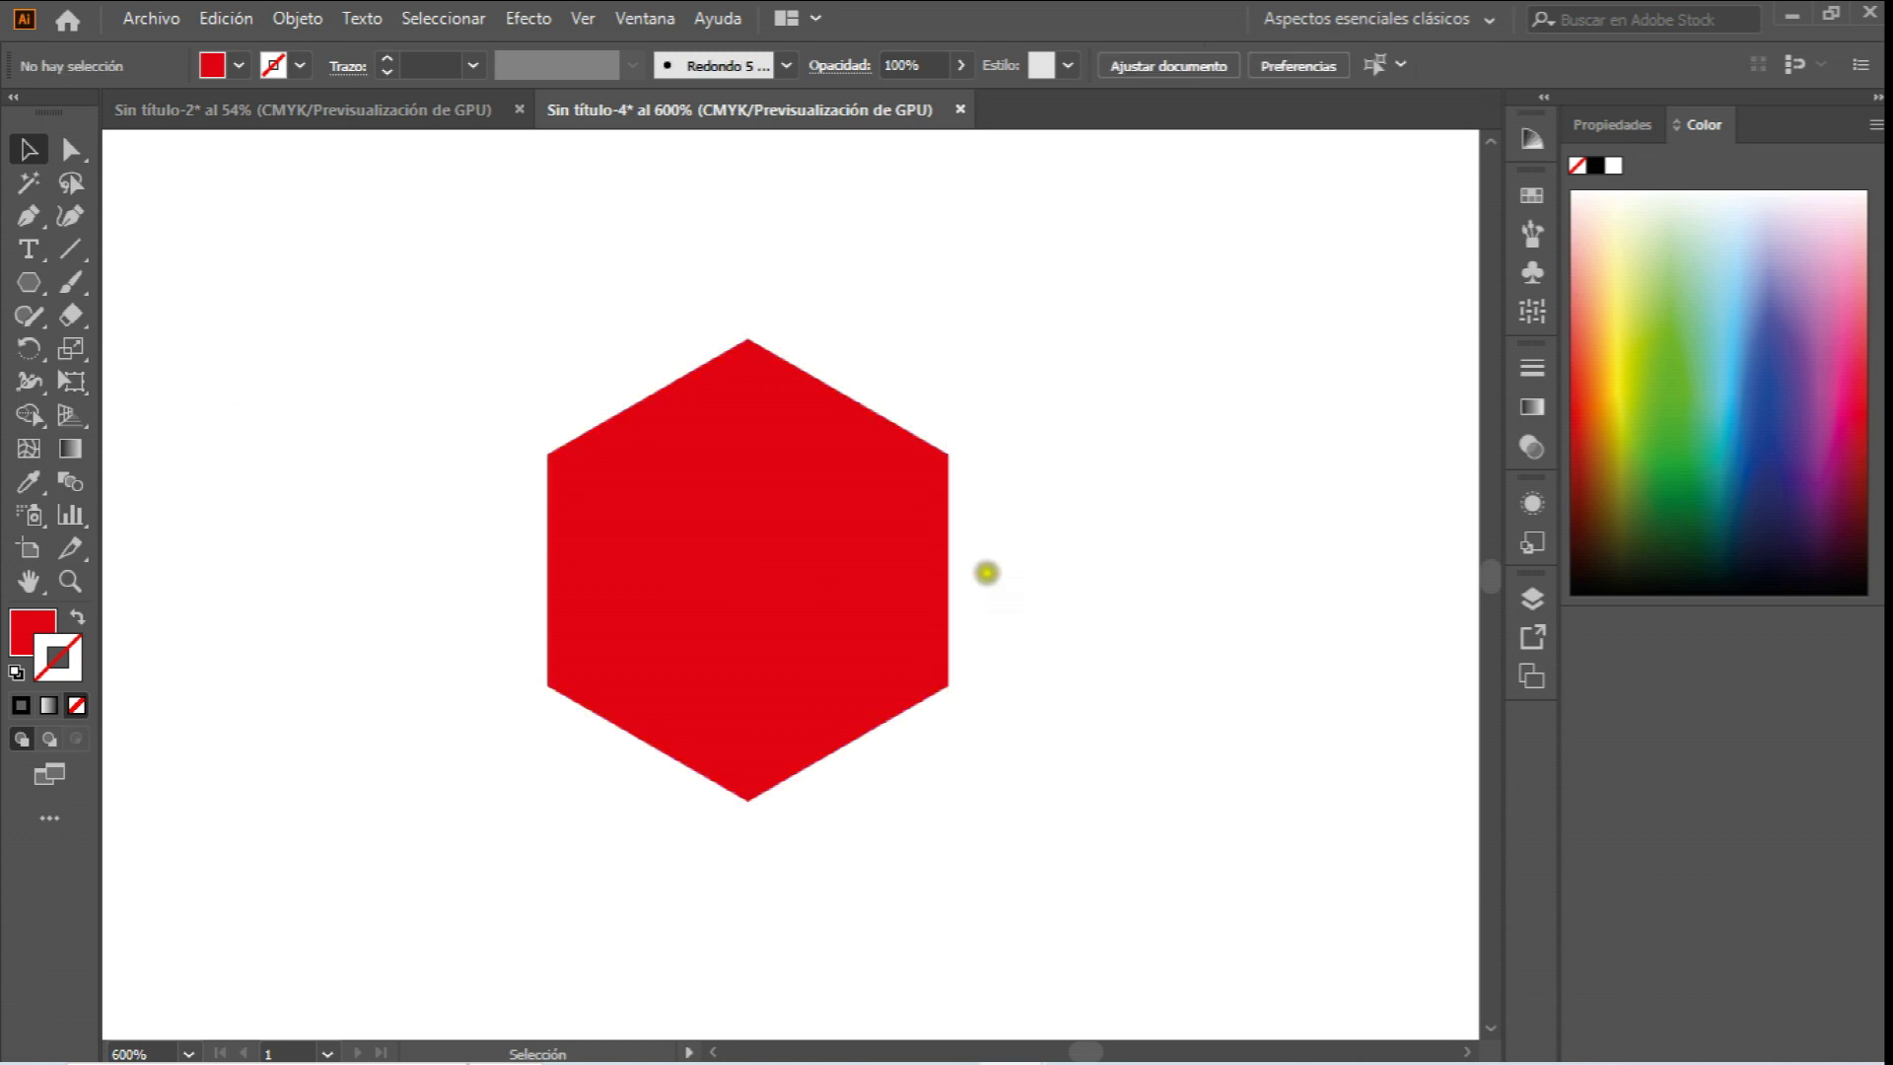
{"action": "left_click", "coordinate": [758, 493]}
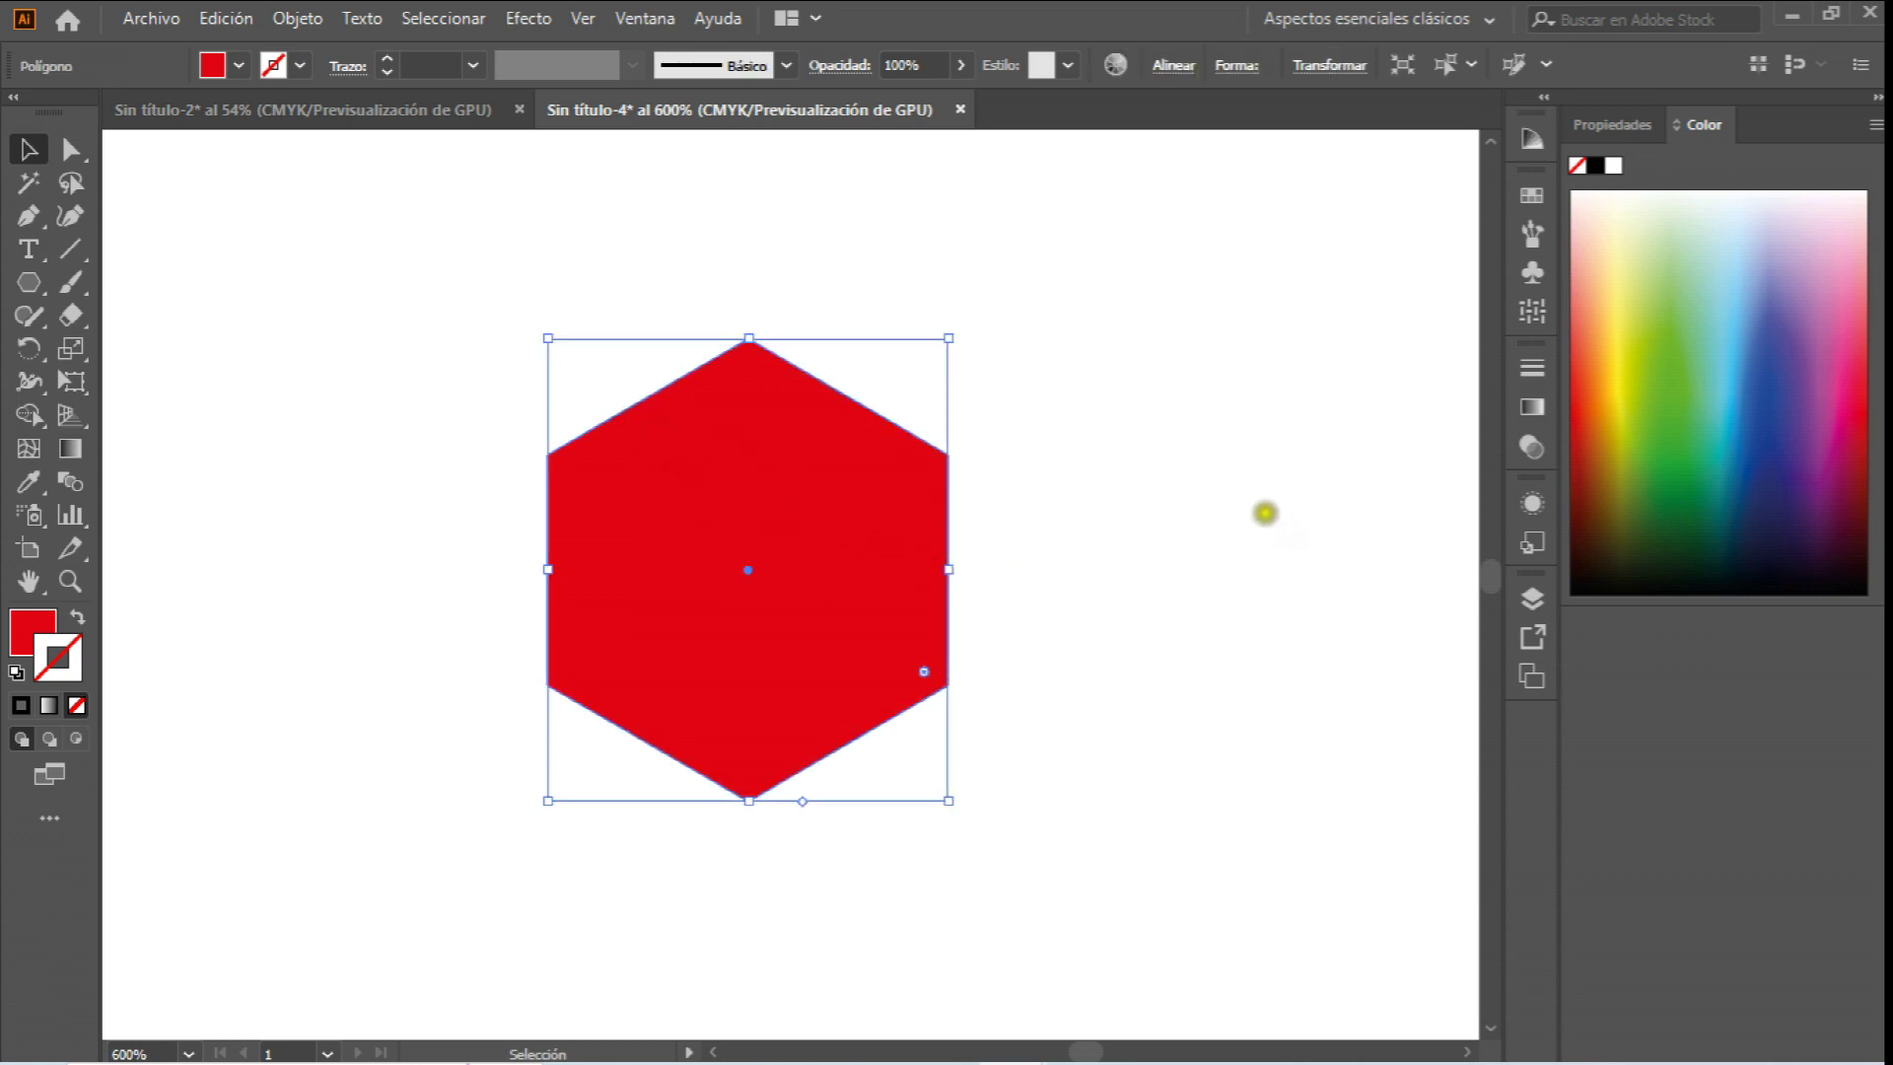
{"action": "left_click", "coordinate": [1267, 511]}
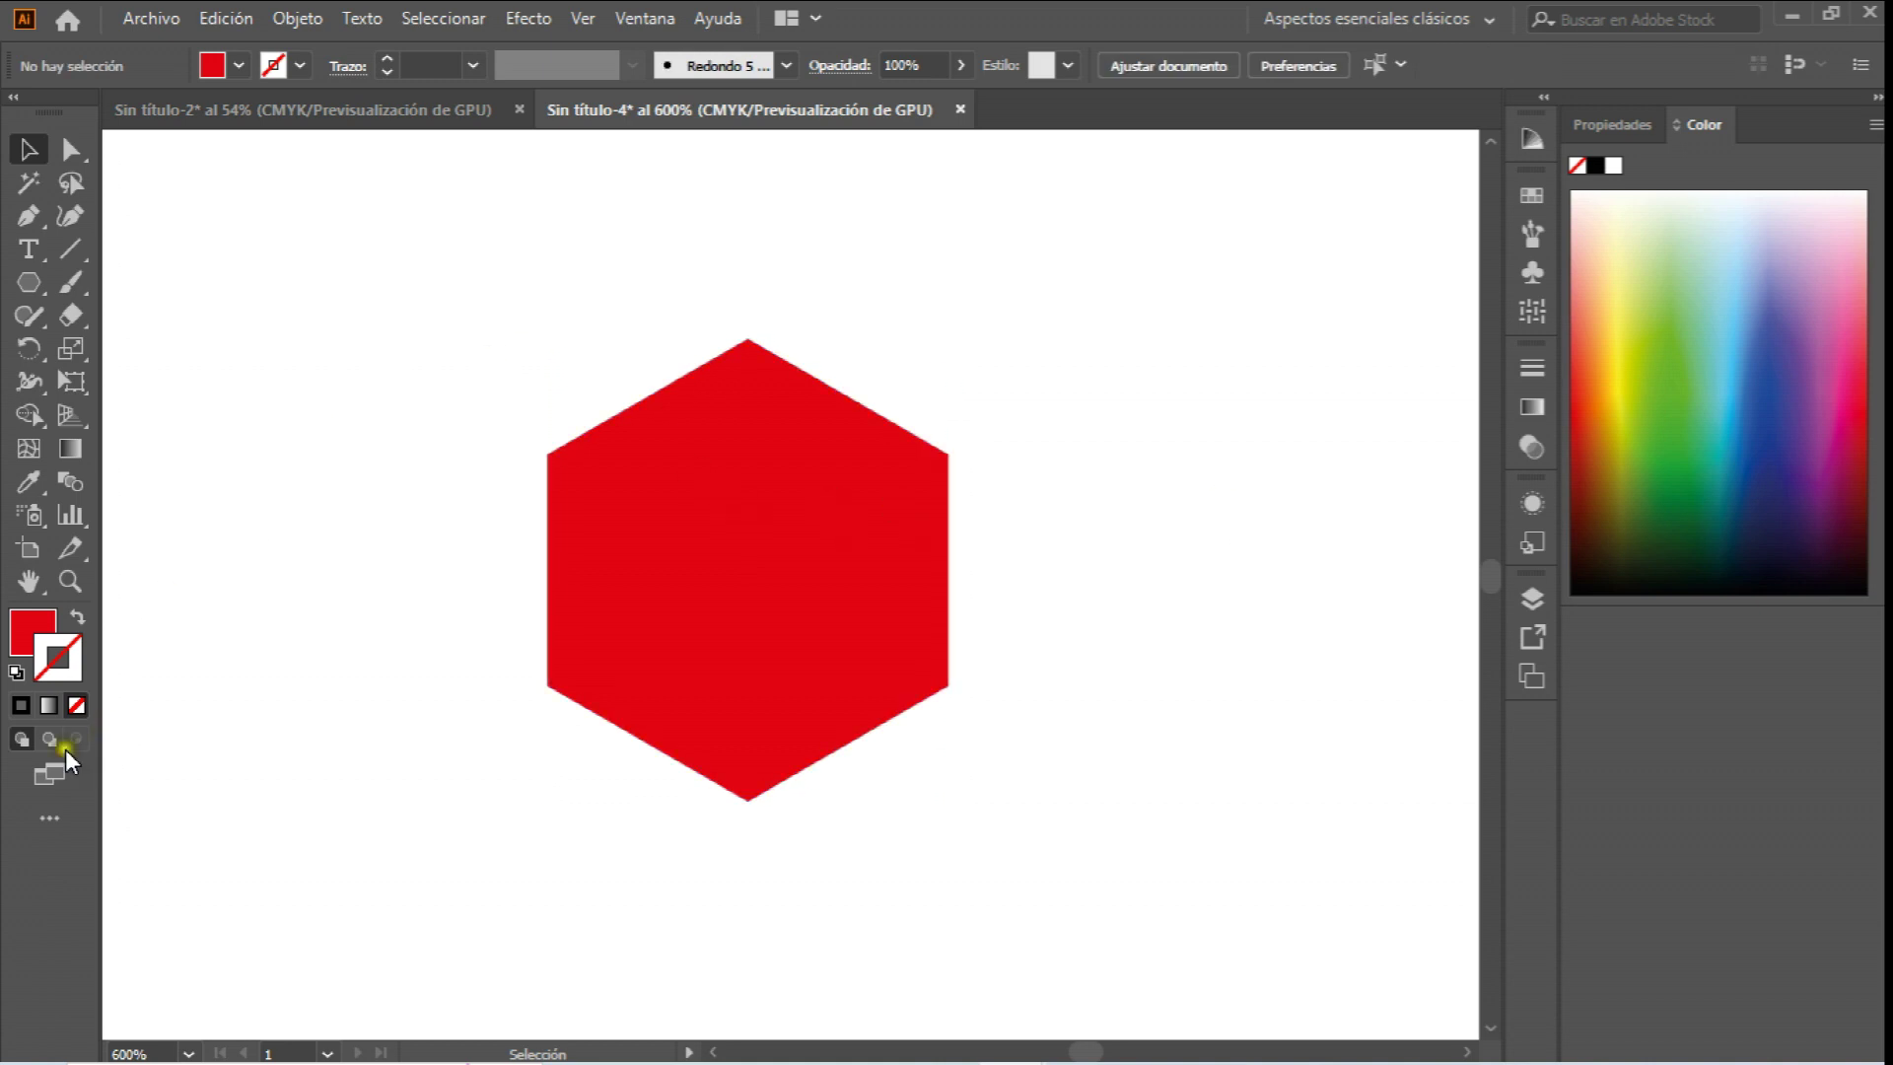
Draw a black-stroked line from the hexagon's upper-left vertex to its lower-right vertex using the Pen tool.
{"action": "left_click", "coordinate": [20, 706]}
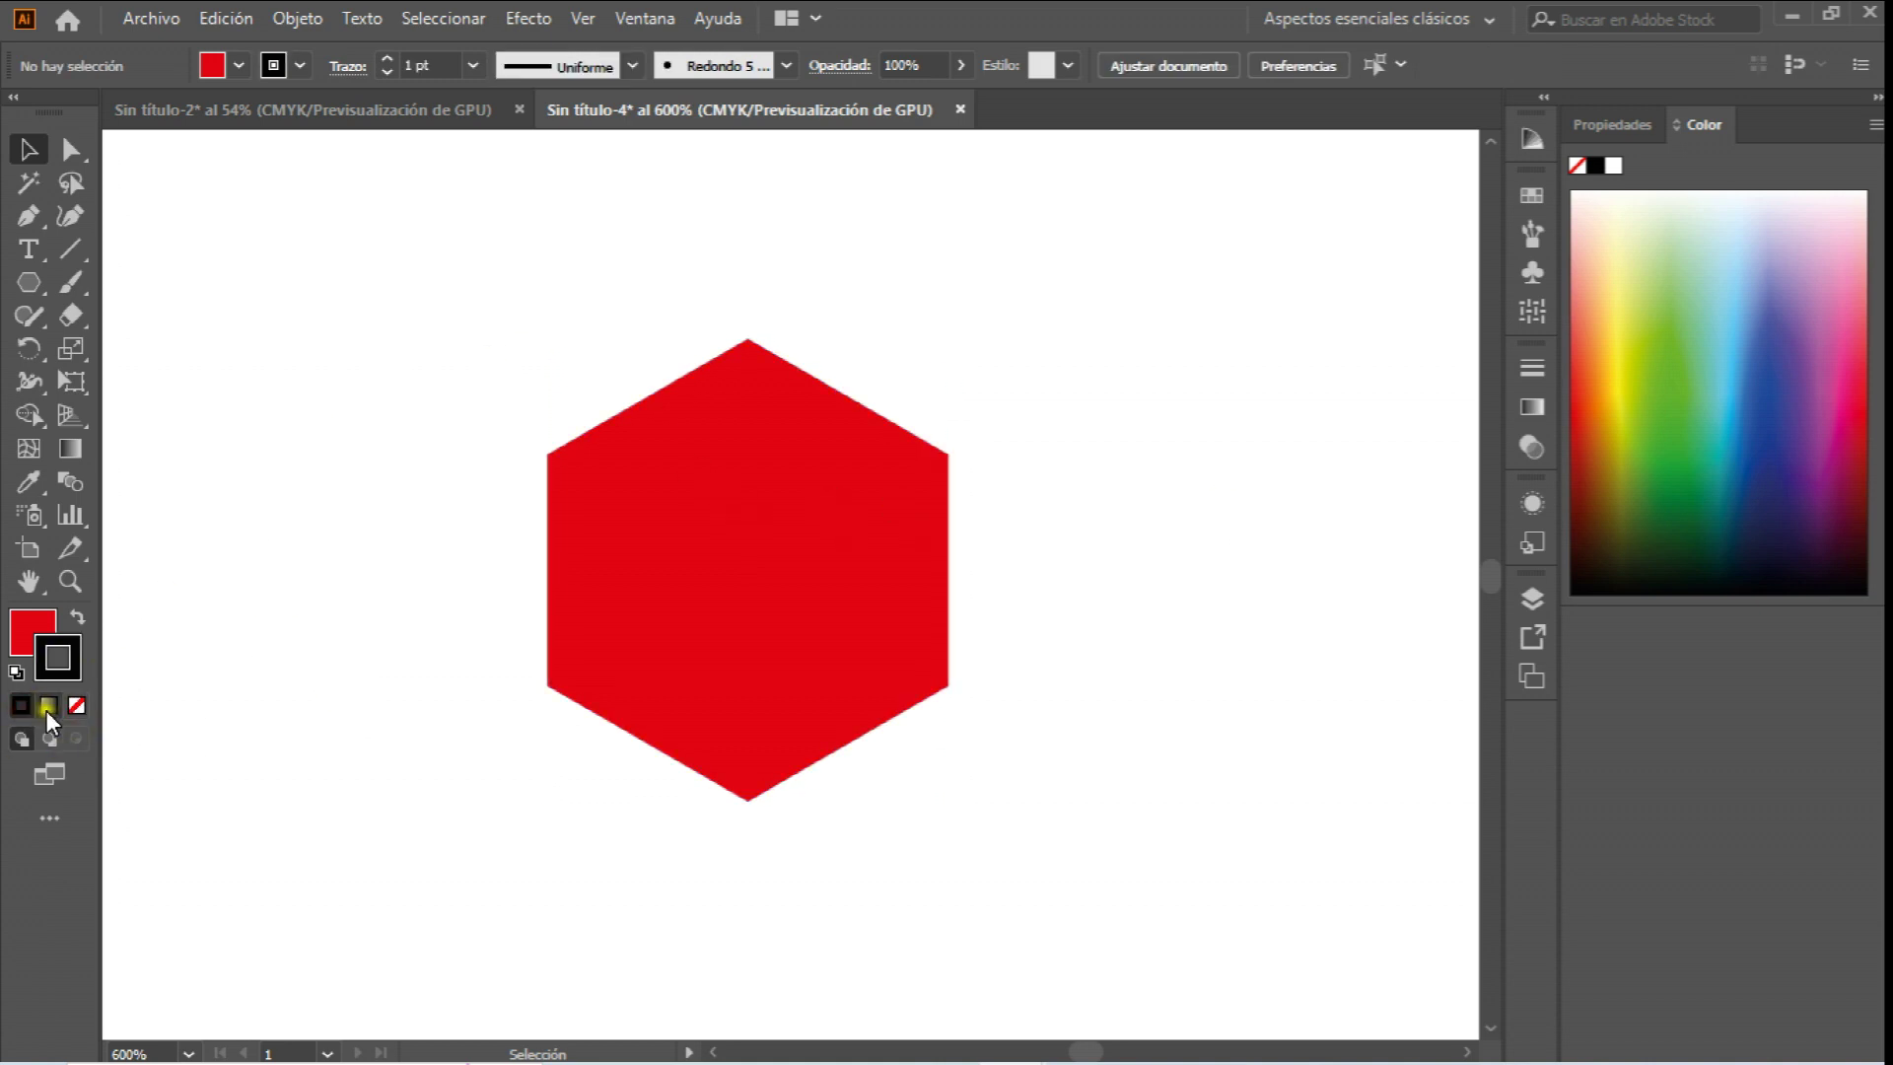
{"action": "left_click", "coordinate": [28, 215]}
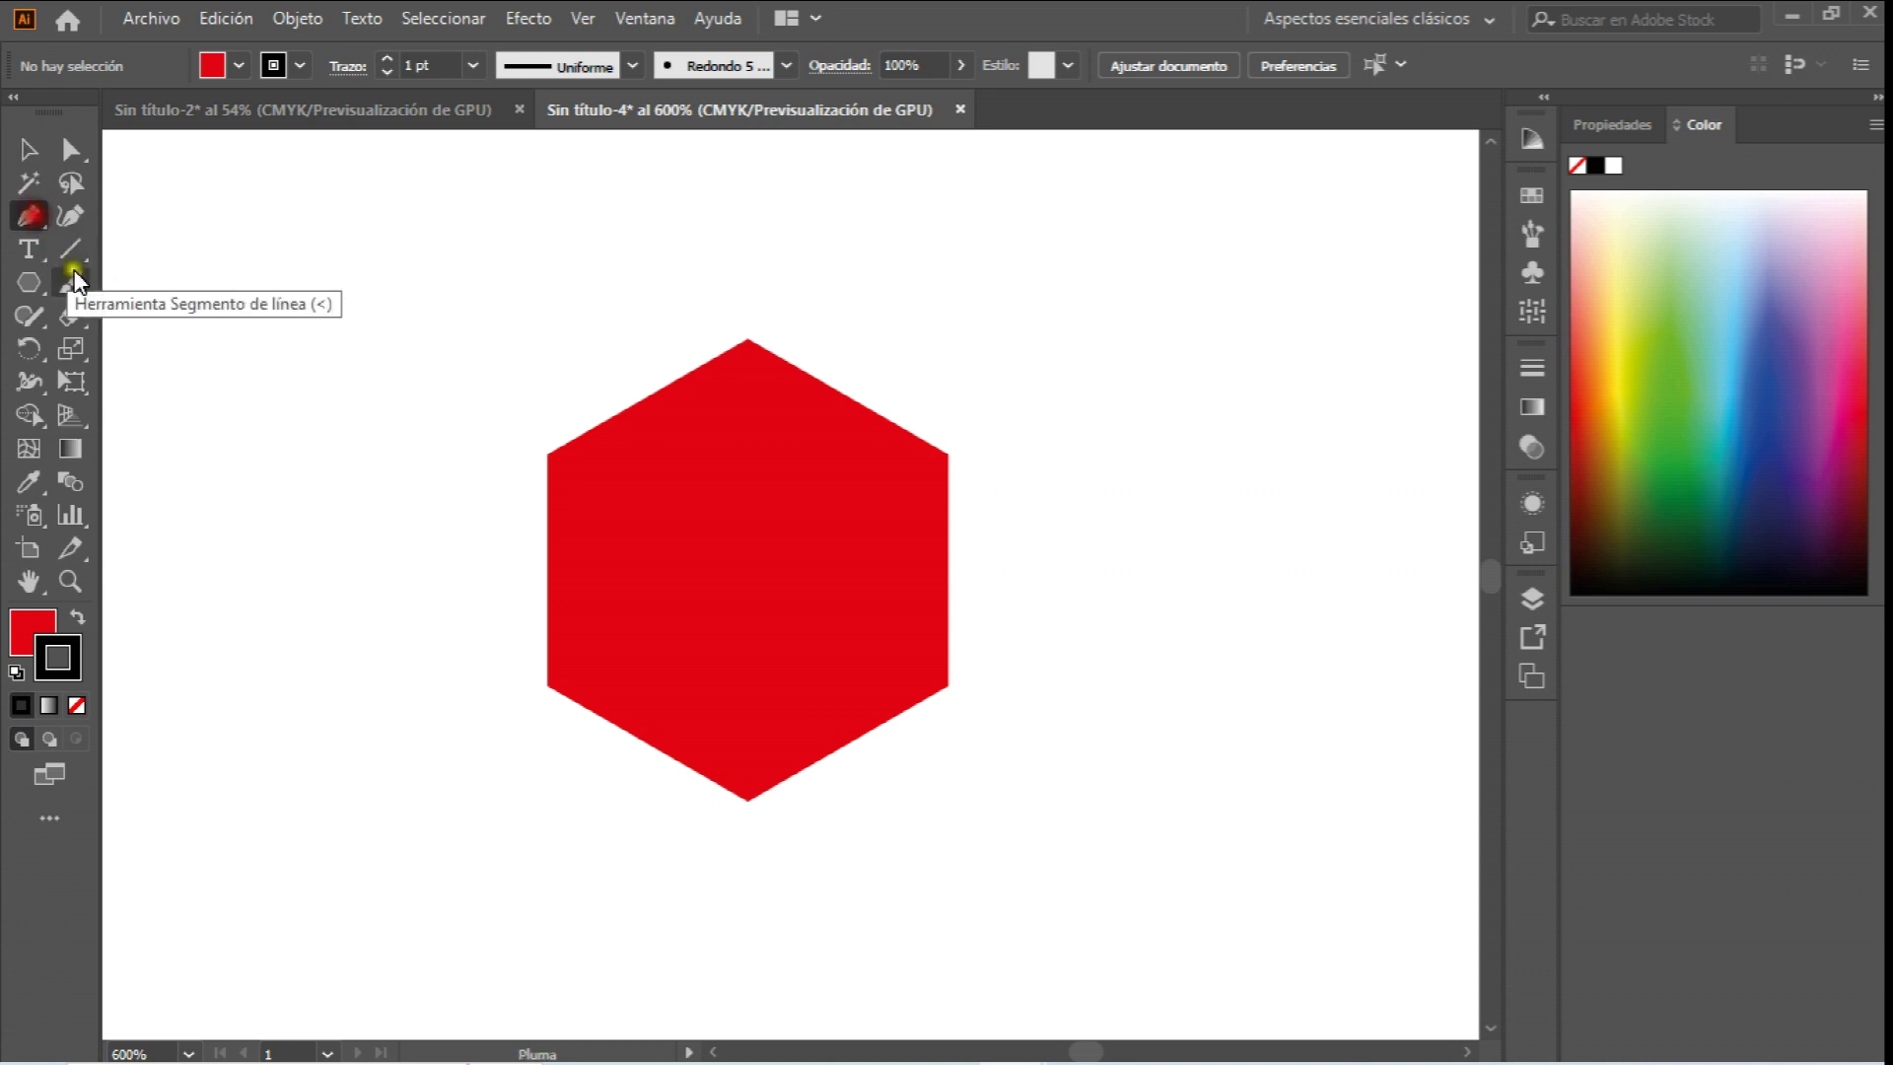
{"action": "left_click", "coordinate": [547, 455]}
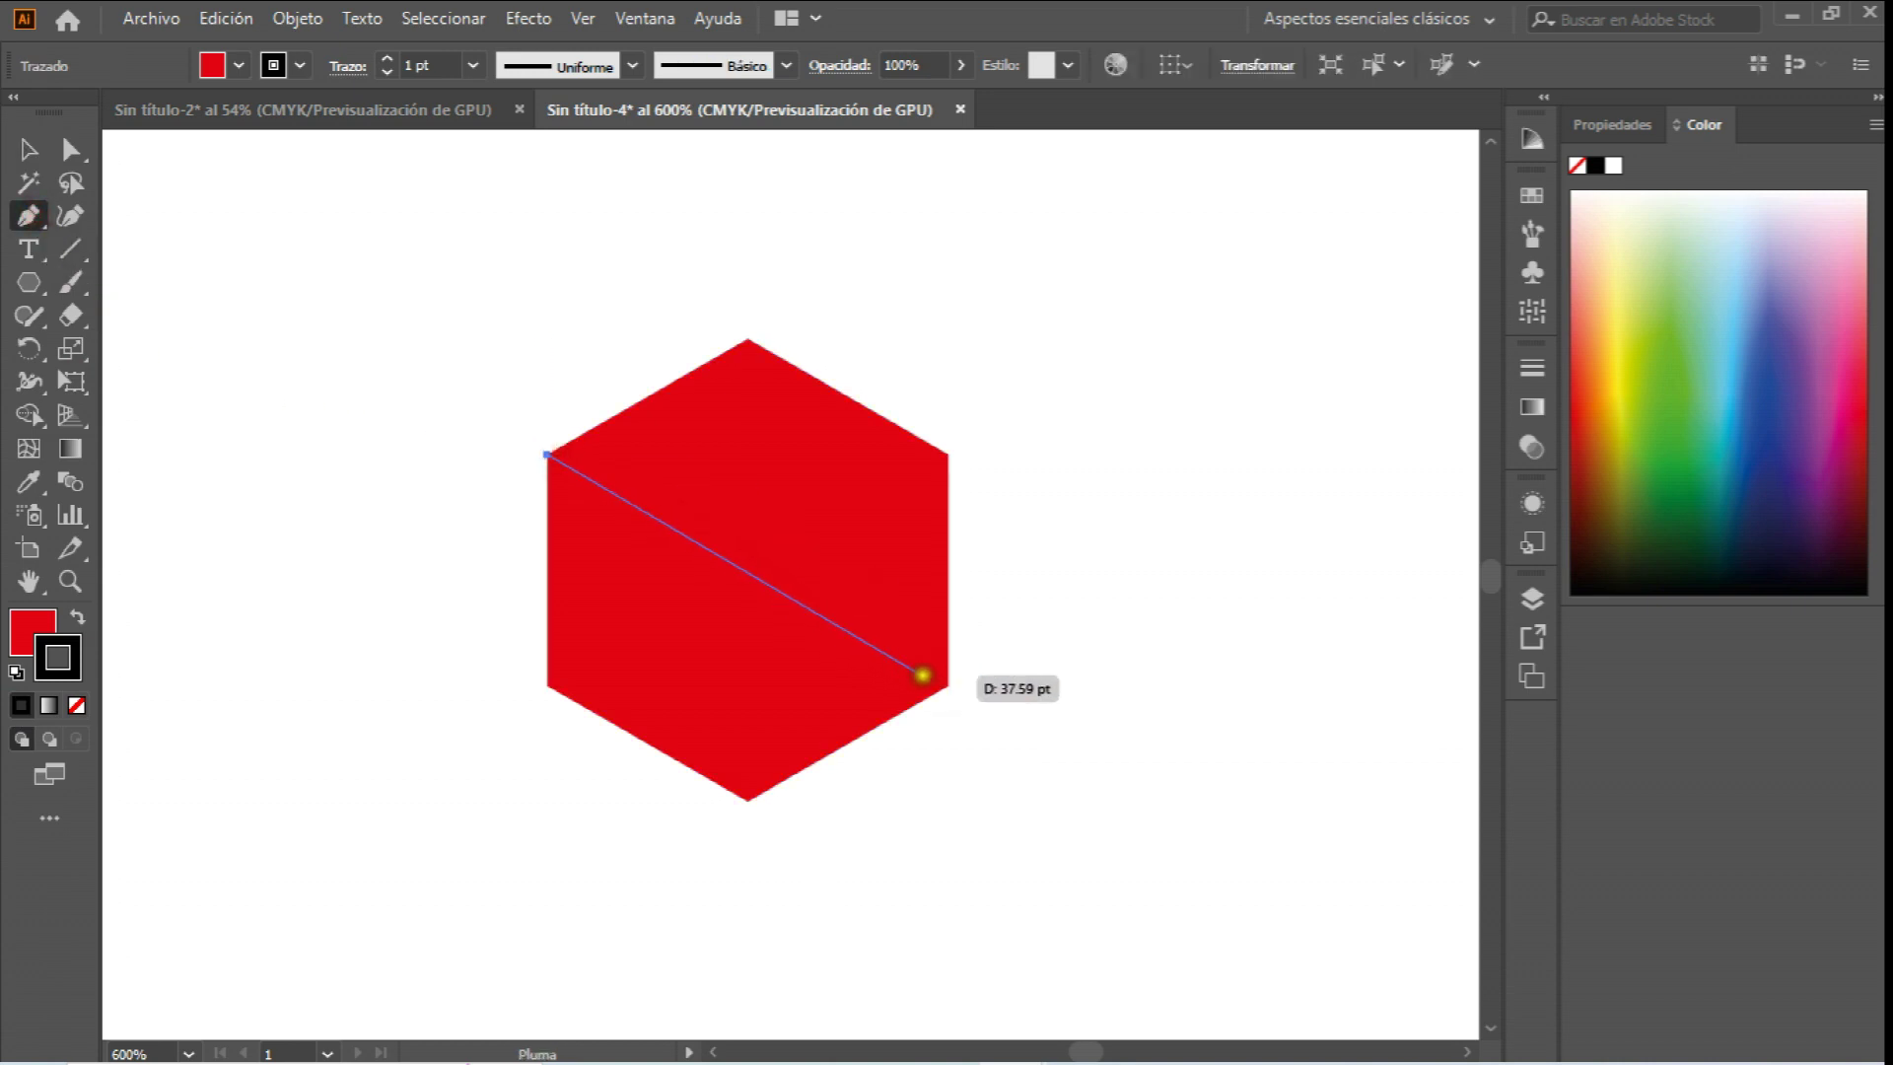
{"action": "left_click", "coordinate": [953, 683]}
{"action": "key", "text": "Escape"}
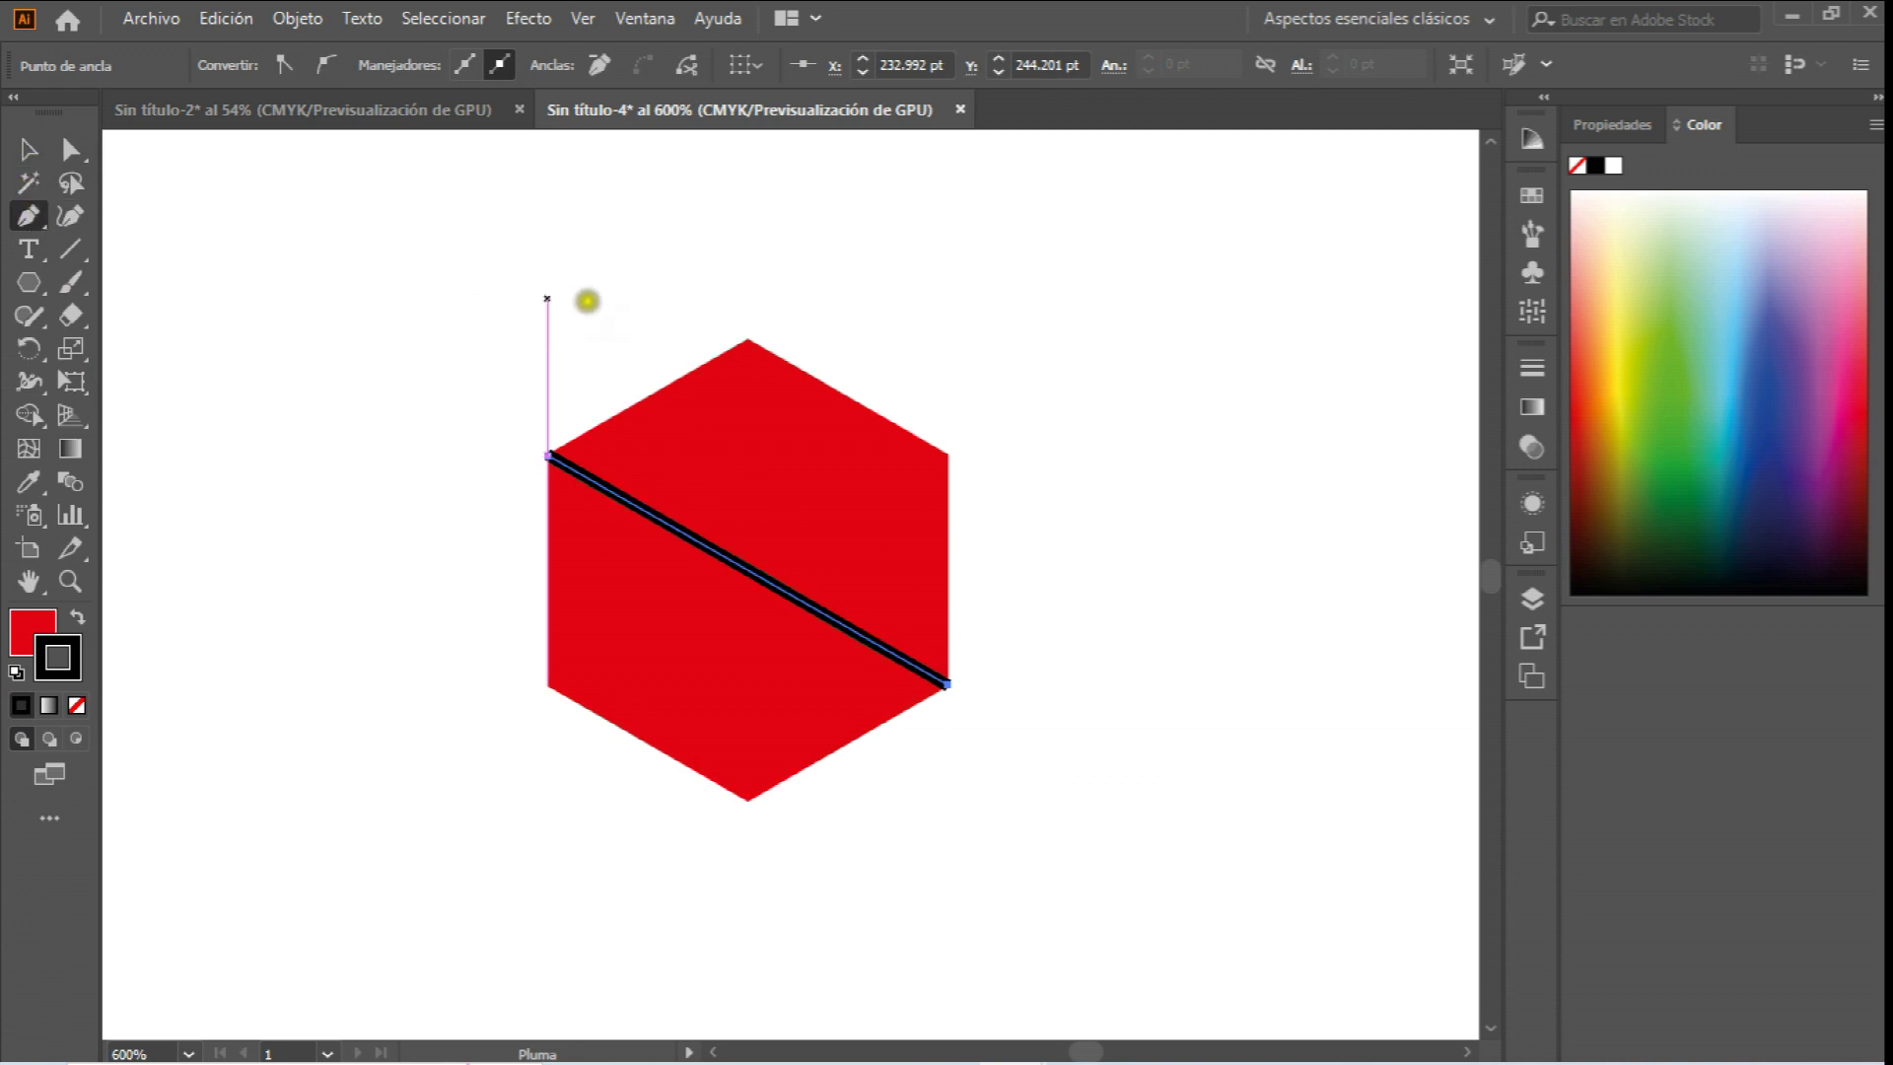
Draw the two remaining diagonals, one from top to bottom vertex and one from lower-left to upper-right vertex.
{"action": "left_click", "coordinate": [751, 341]}
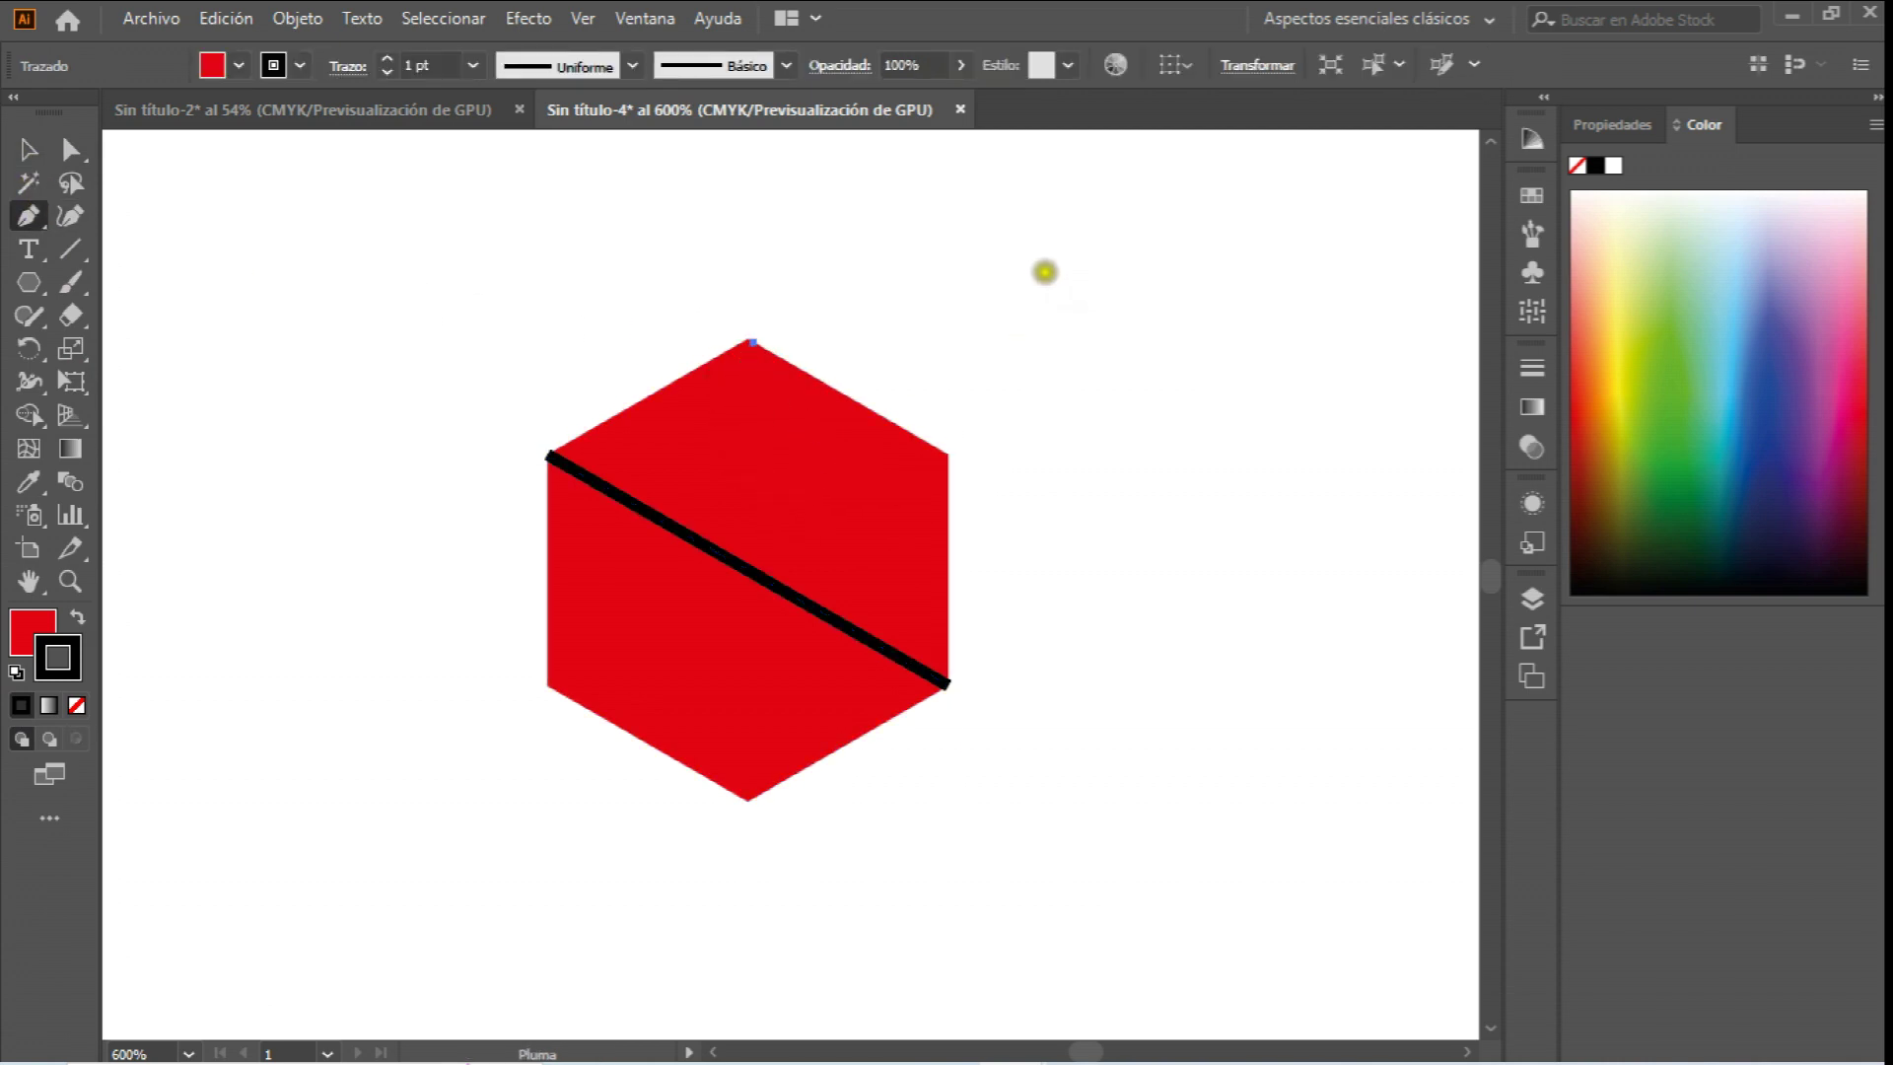
{"action": "key", "text": "ctrl+z"}
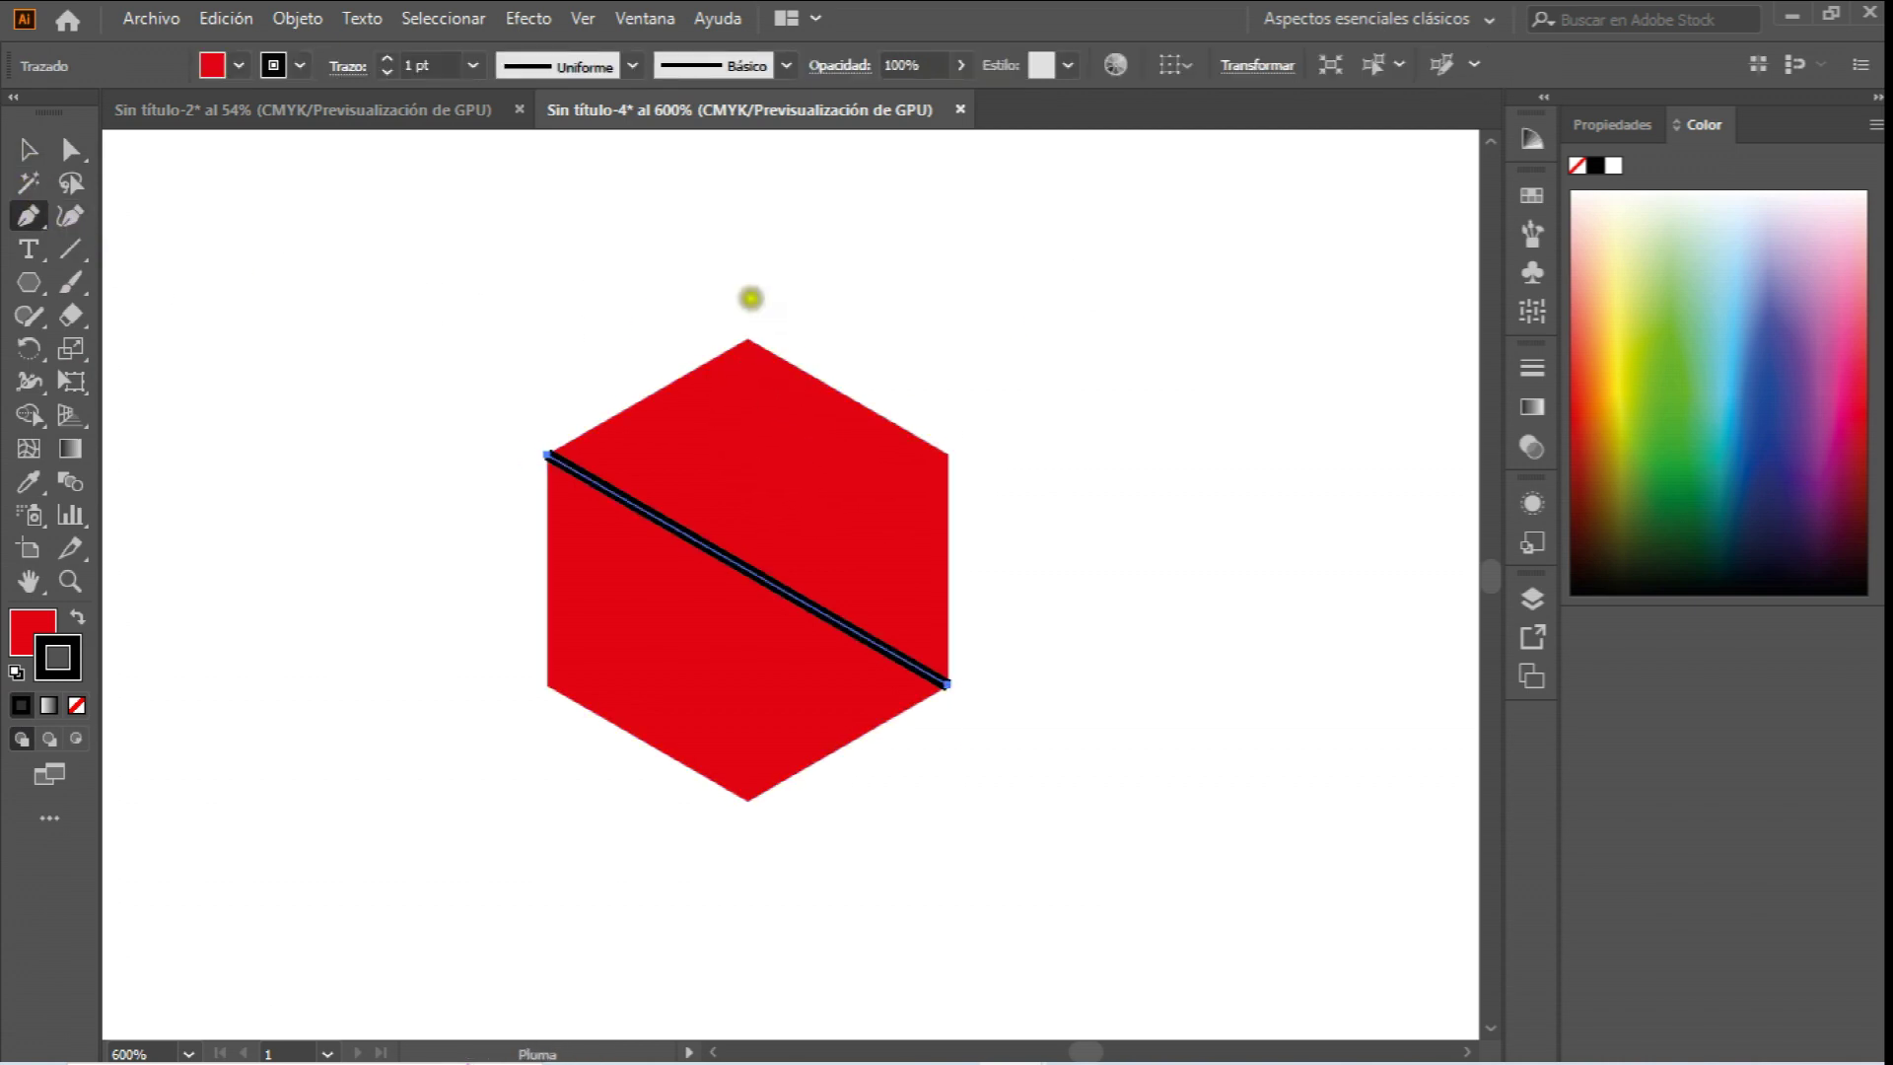
{"action": "left_click", "coordinate": [749, 339]}
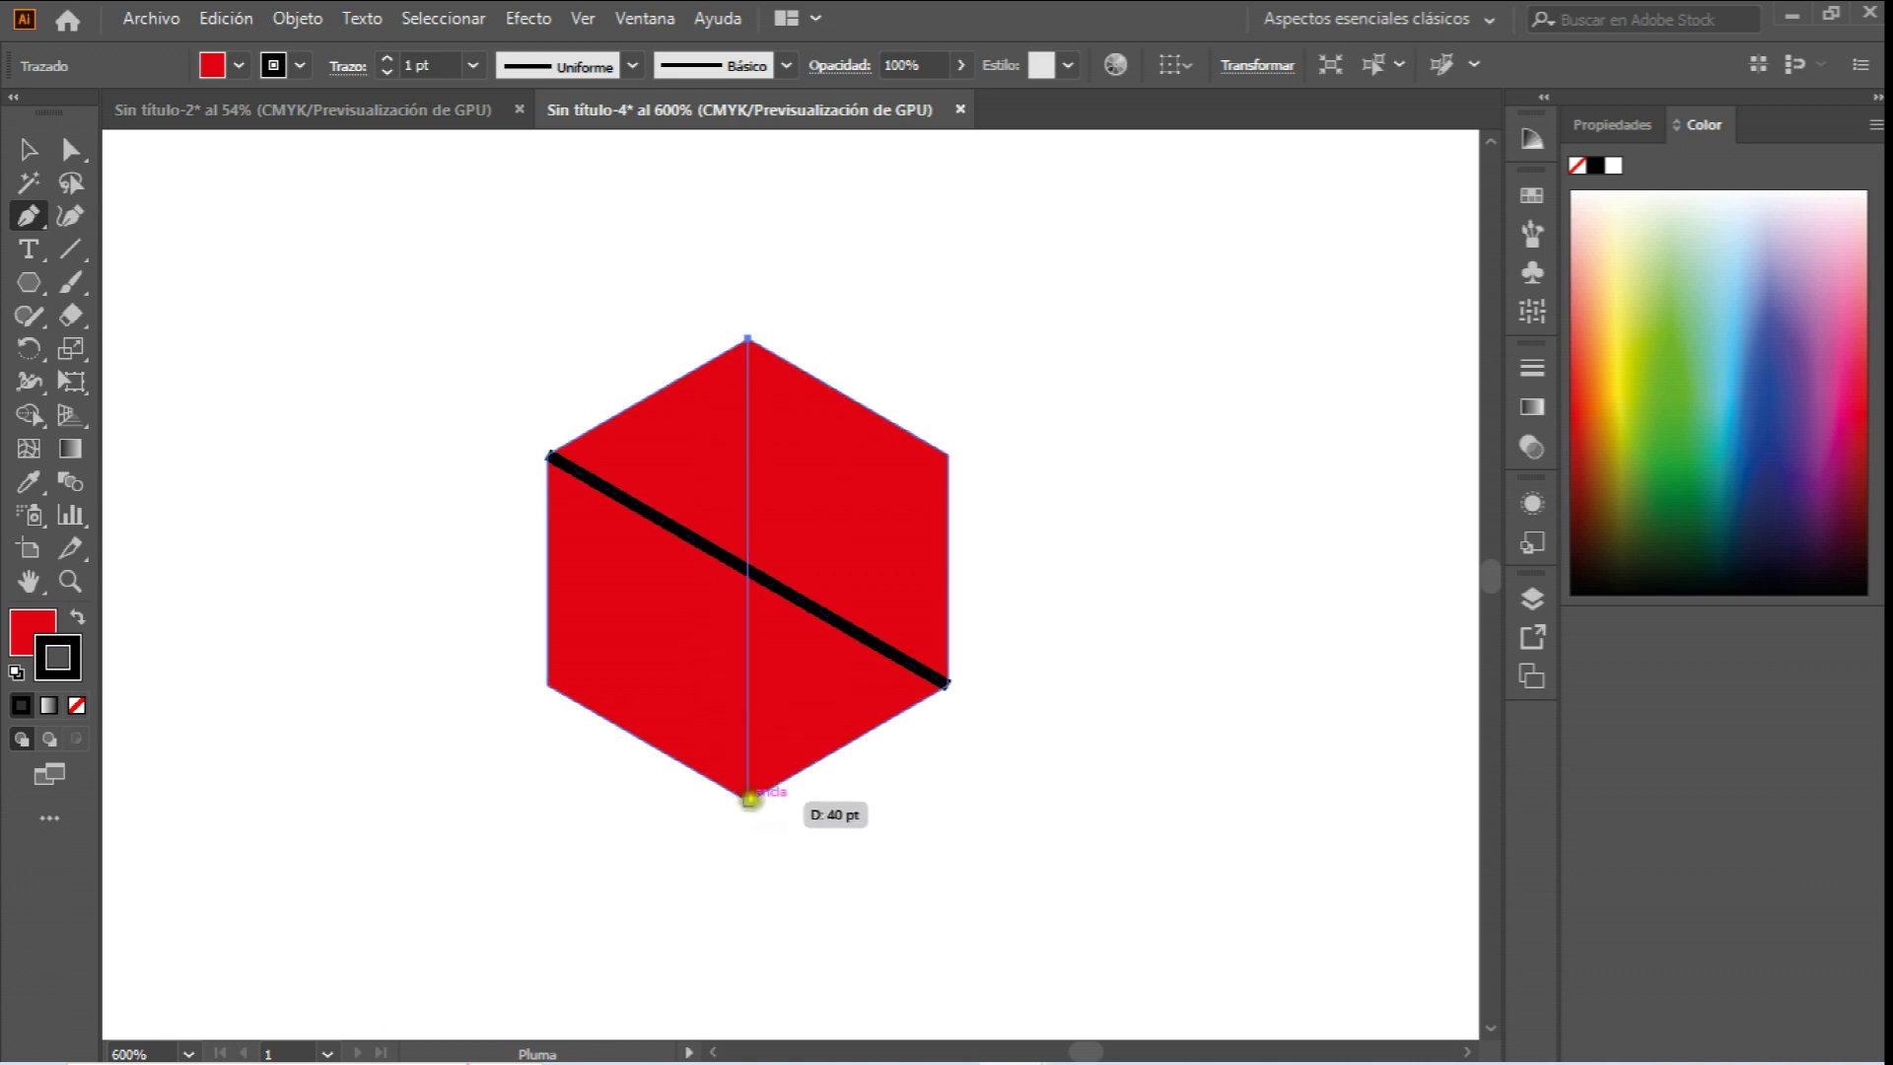
{"action": "left_click", "coordinate": [748, 797]}
{"action": "key", "text": "Escape"}
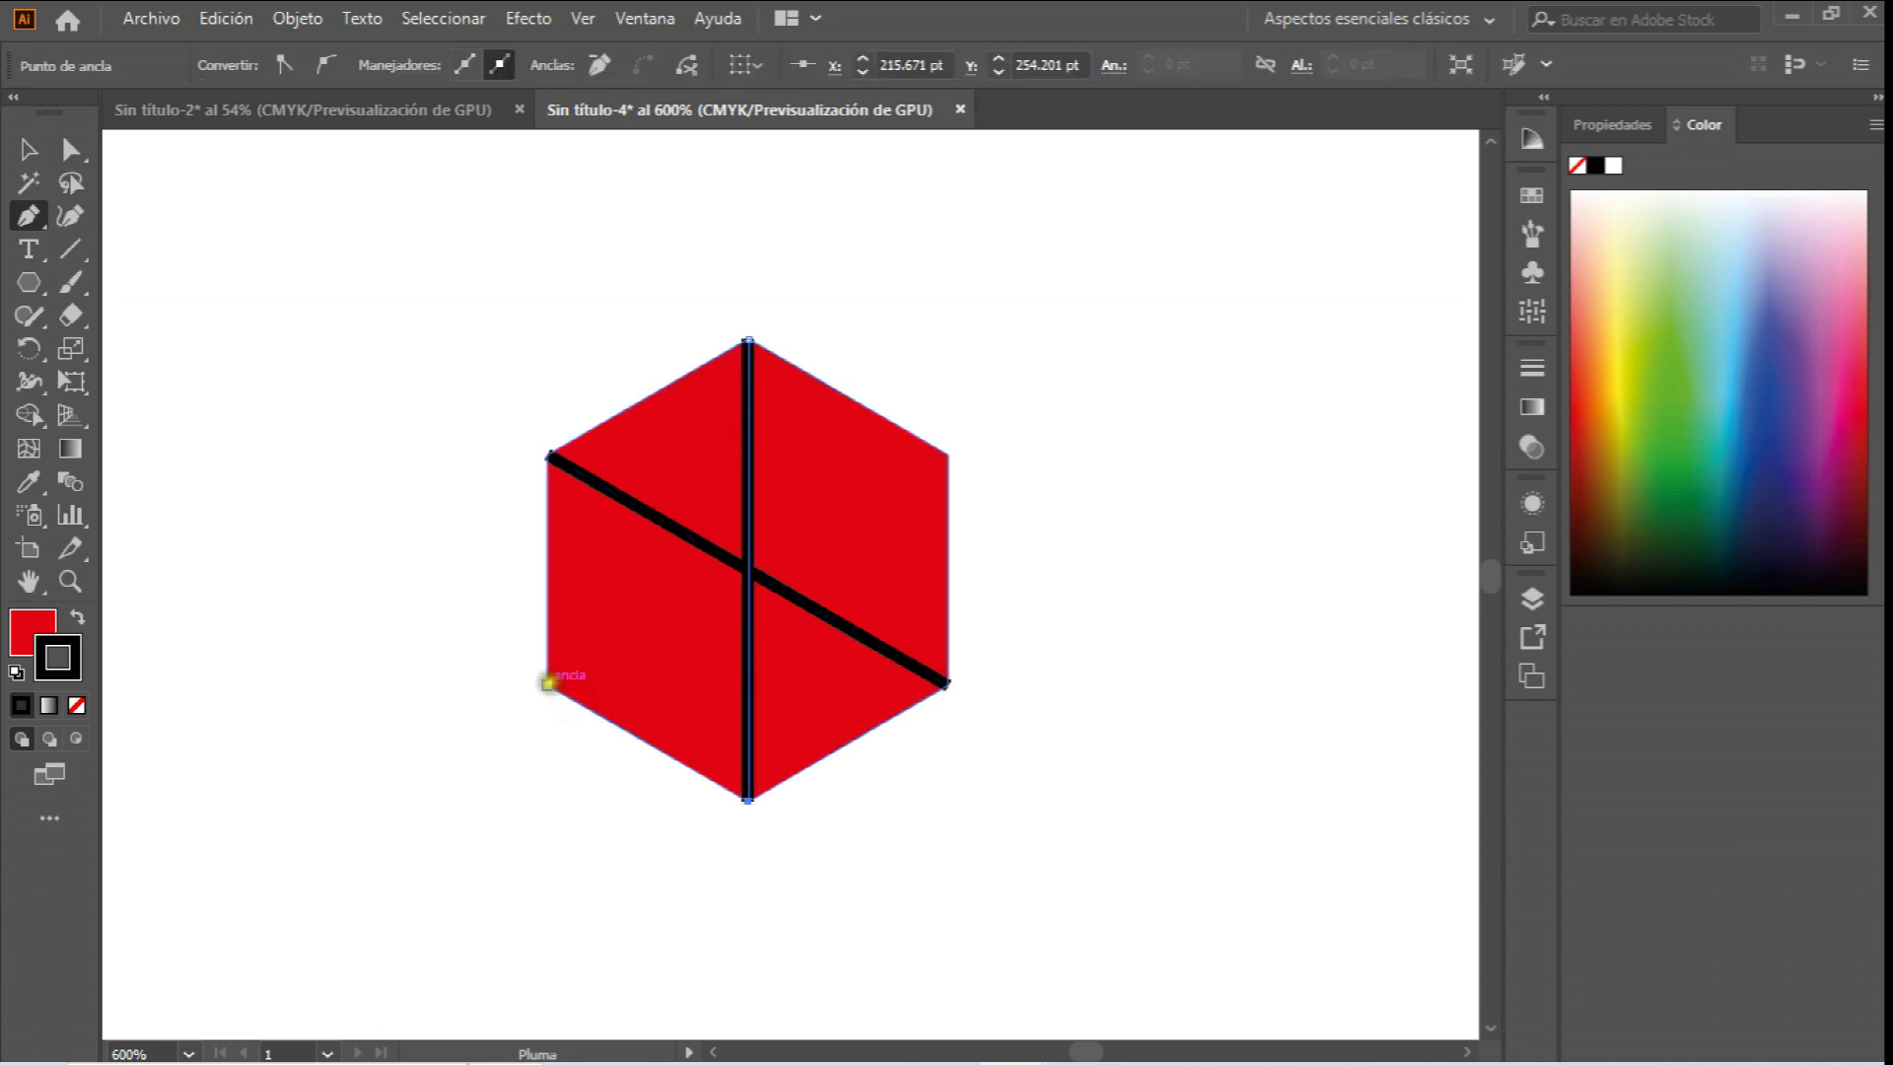
{"action": "left_click", "coordinate": [547, 683]}
{"action": "left_click", "coordinate": [946, 455]}
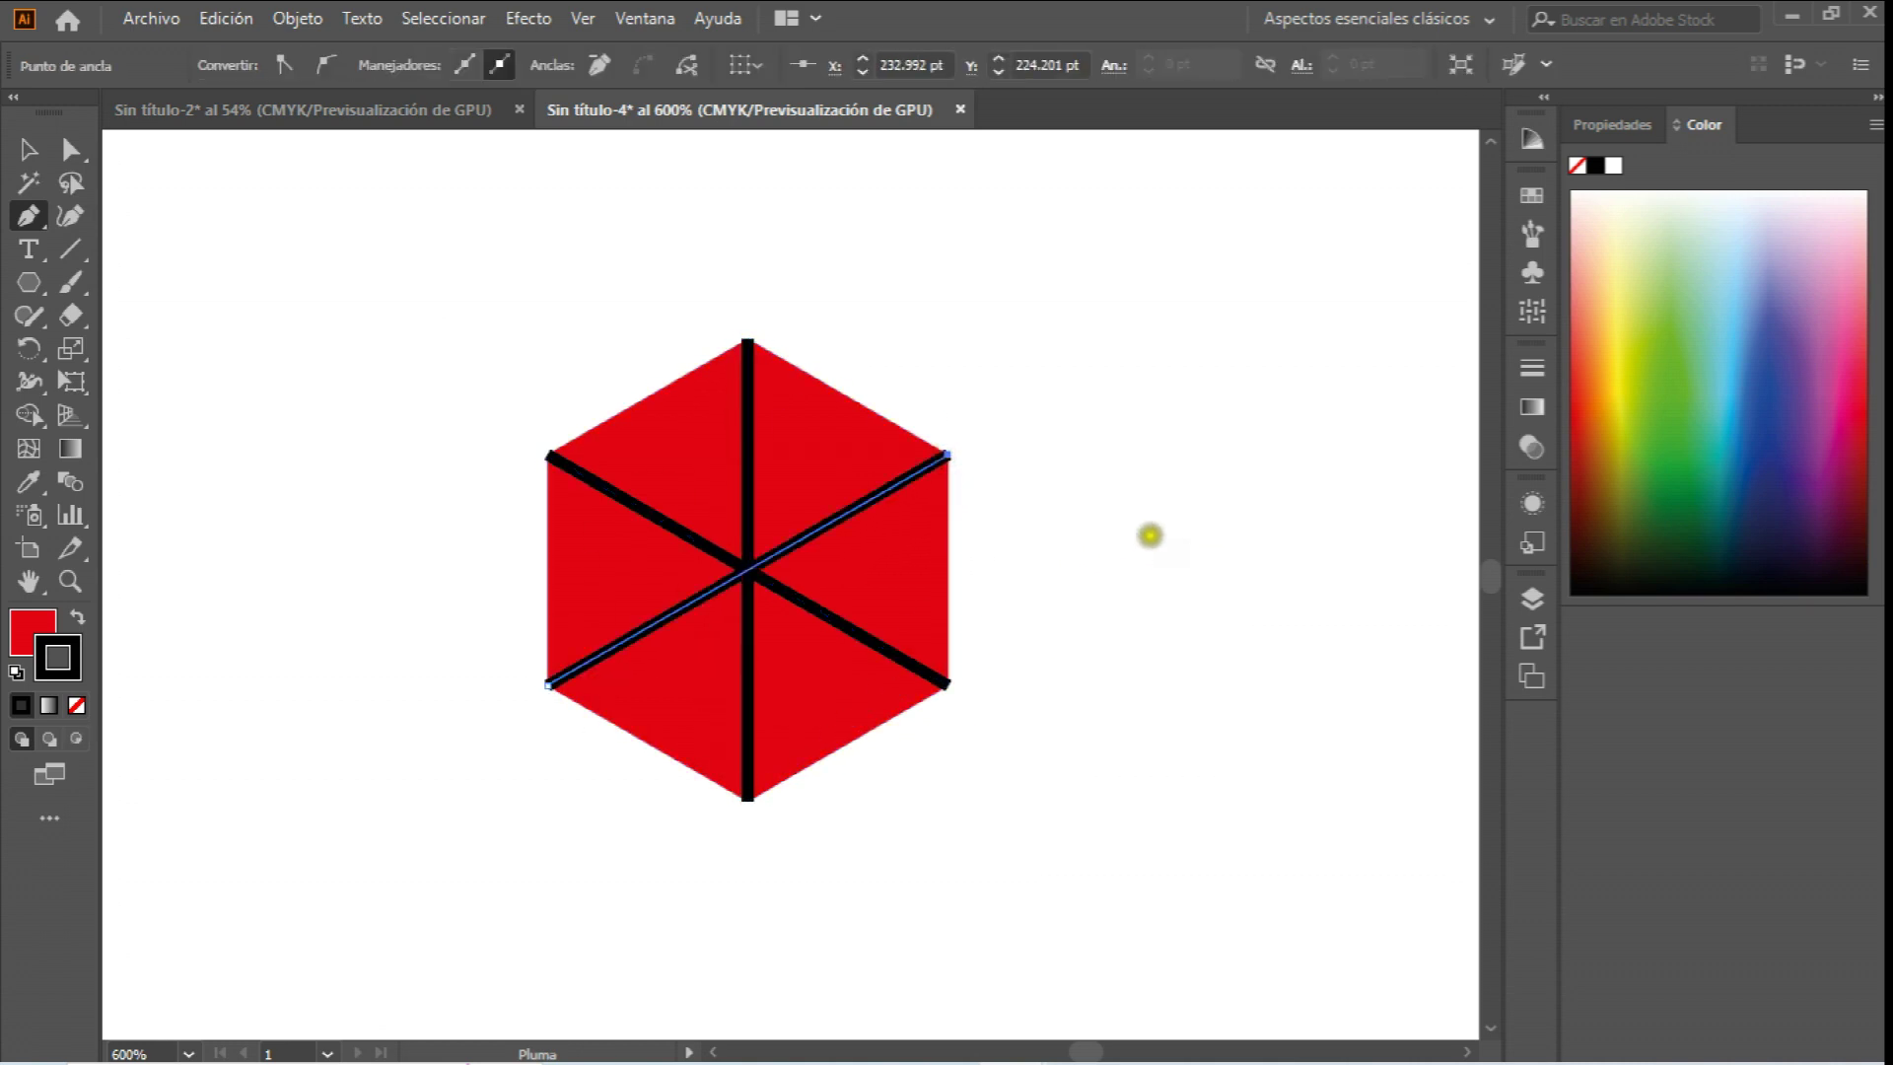
Select the hexagon with its three diagonals and divide it into separate triangles using the Shape Builder tool.
{"action": "left_click", "coordinate": [28, 149]}
{"action": "left_click", "coordinate": [359, 258]}
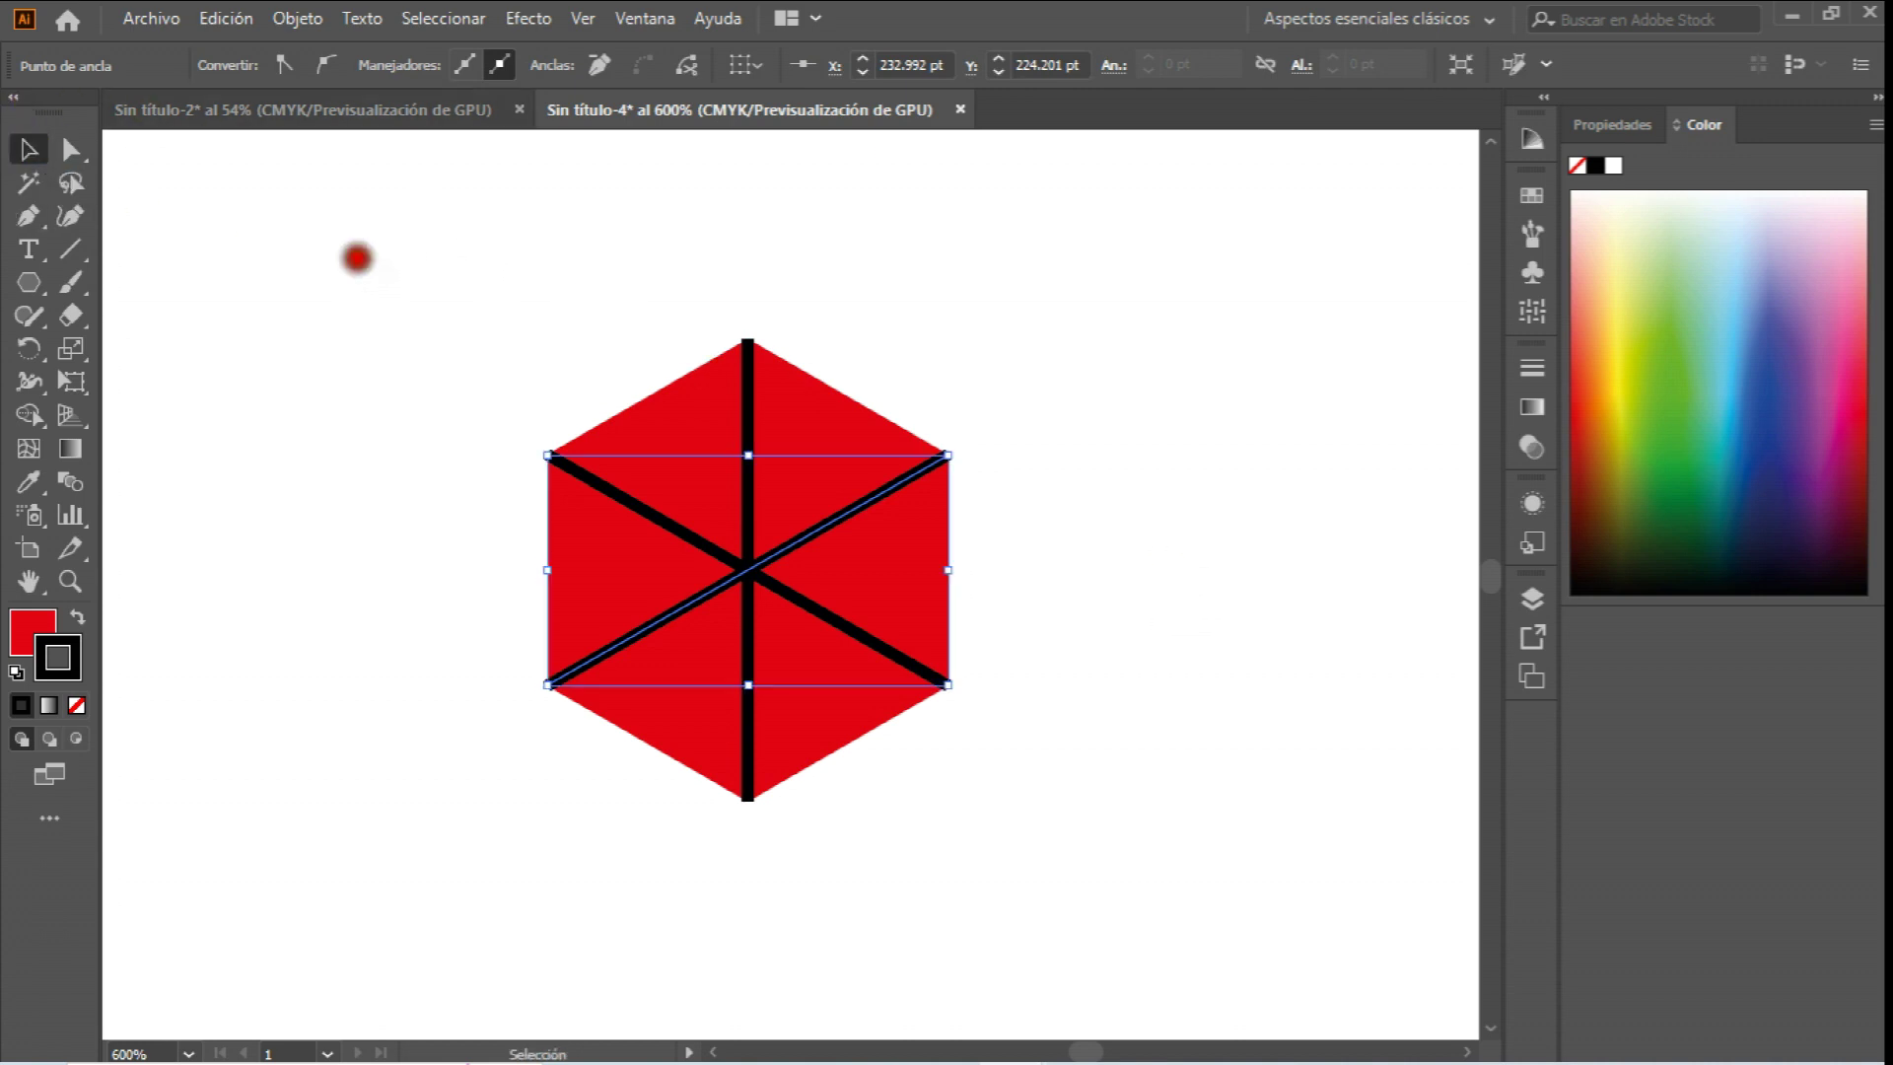
{"action": "left_click_drag", "start_coordinate": [454, 252], "coordinate": [1143, 918]}
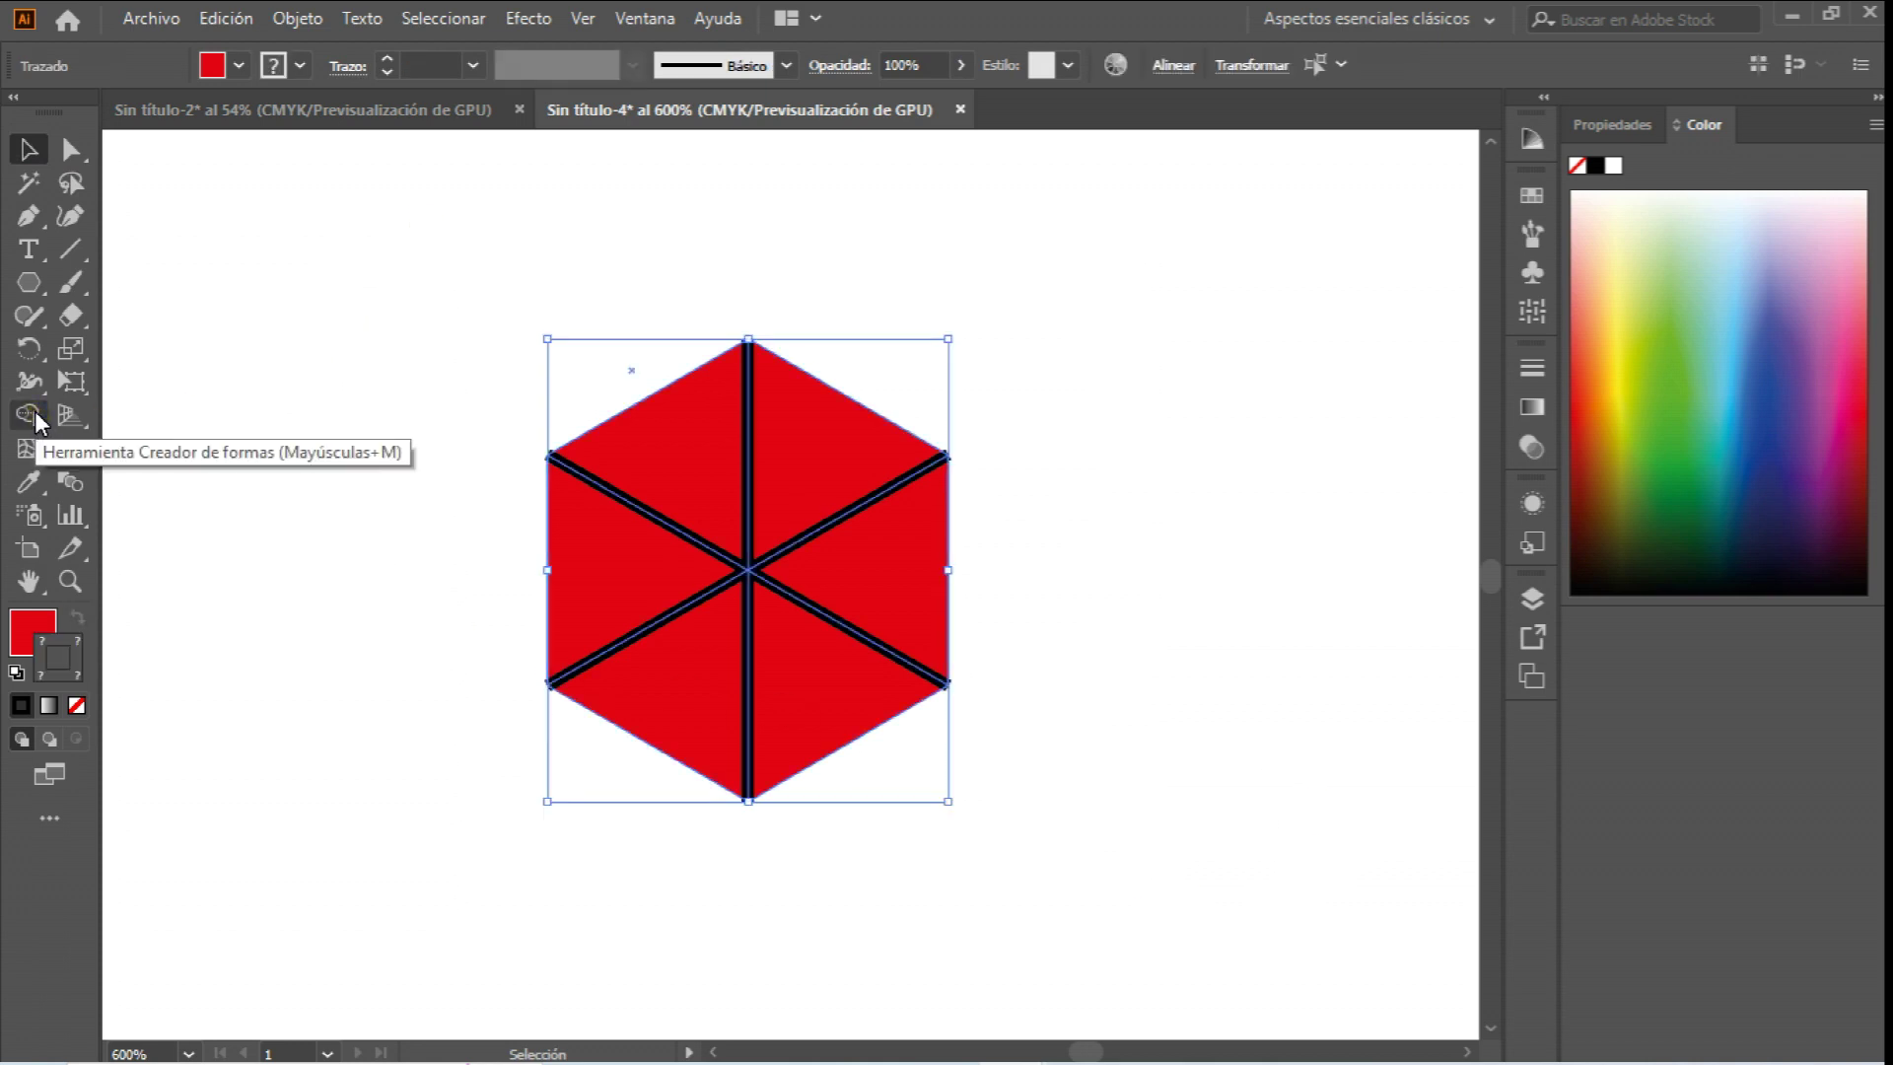
{"action": "left_click", "coordinate": [30, 414]}
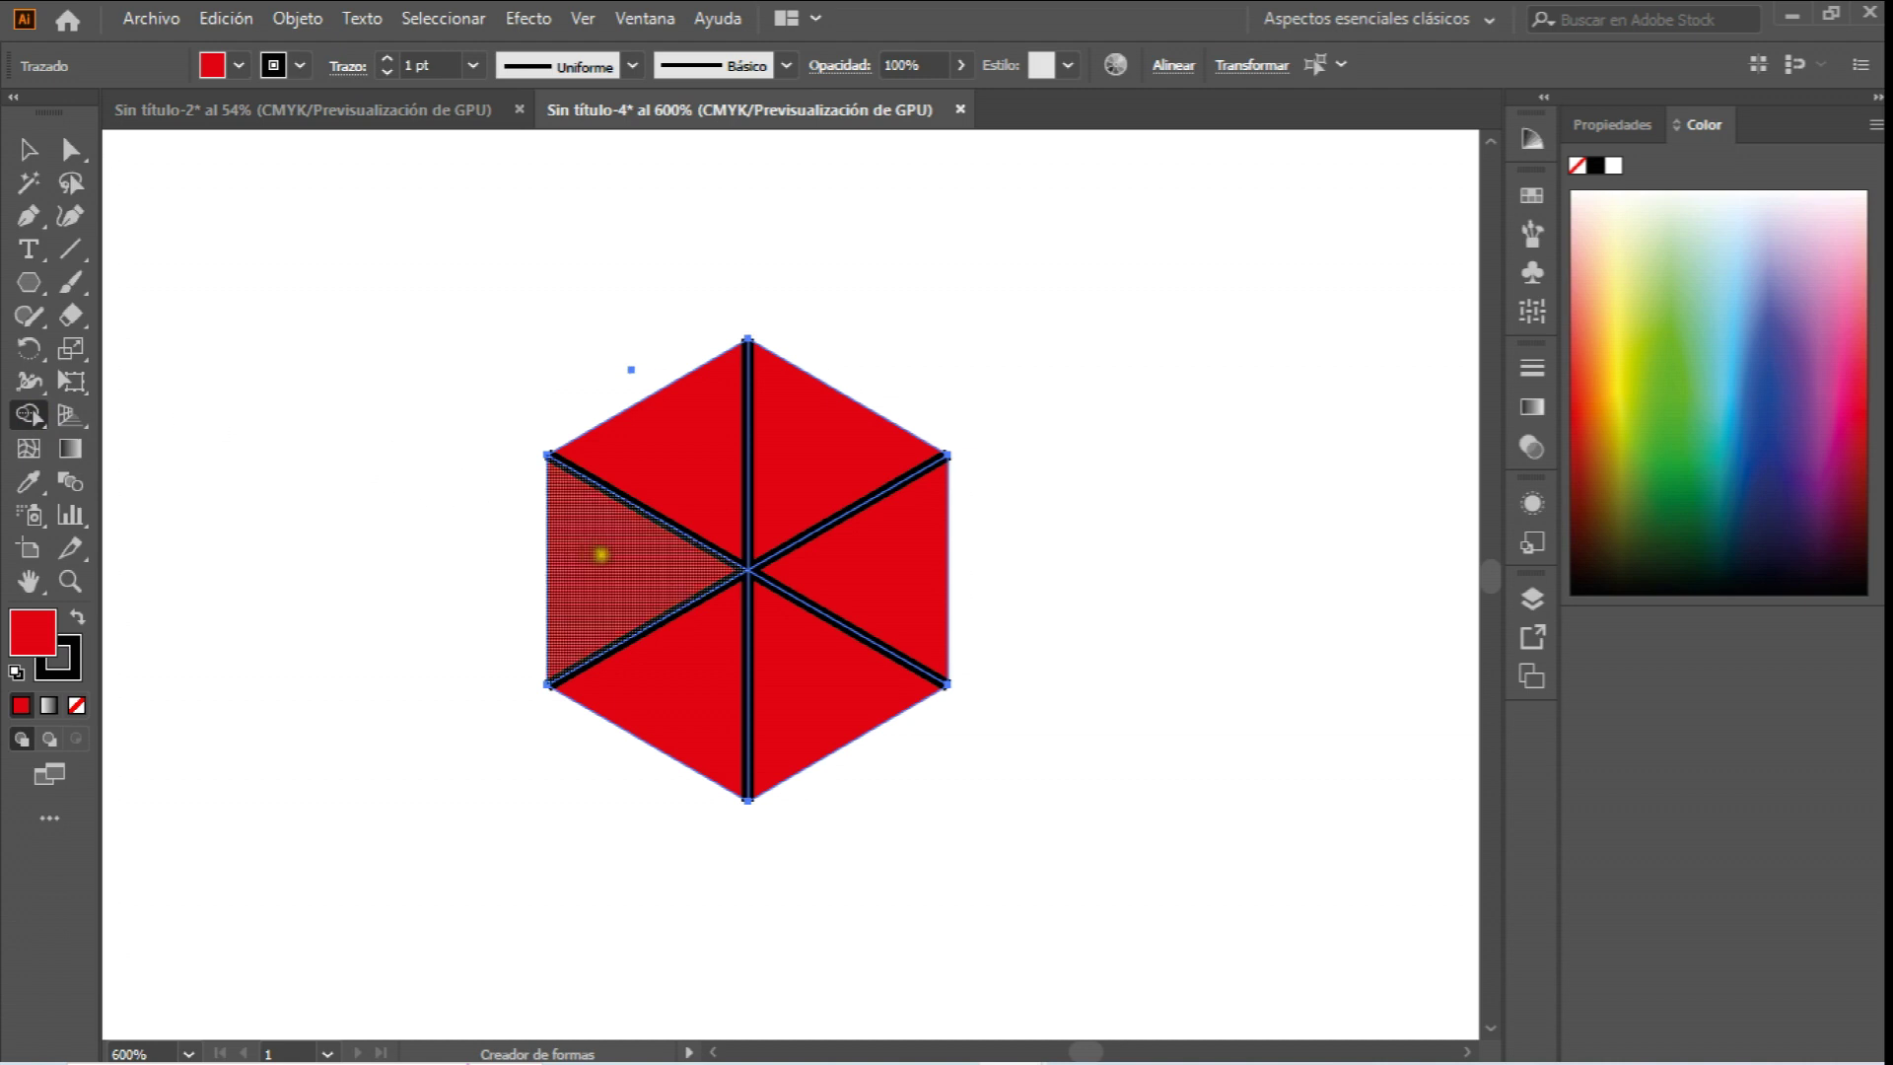
{"action": "left_click", "coordinate": [600, 550]}
{"action": "mouse_move", "coordinate": [701, 420]}
{"action": "left_mouse_down"}
{"action": "mouse_move", "coordinate": [849, 432]}
{"action": "mouse_move", "coordinate": [925, 560]}
{"action": "mouse_move", "coordinate": [848, 668]}
{"action": "mouse_move", "coordinate": [684, 663]}
{"action": "left_mouse_up"}
{"action": "left_click", "coordinate": [28, 149]}
{"action": "left_click", "coordinate": [311, 254]}
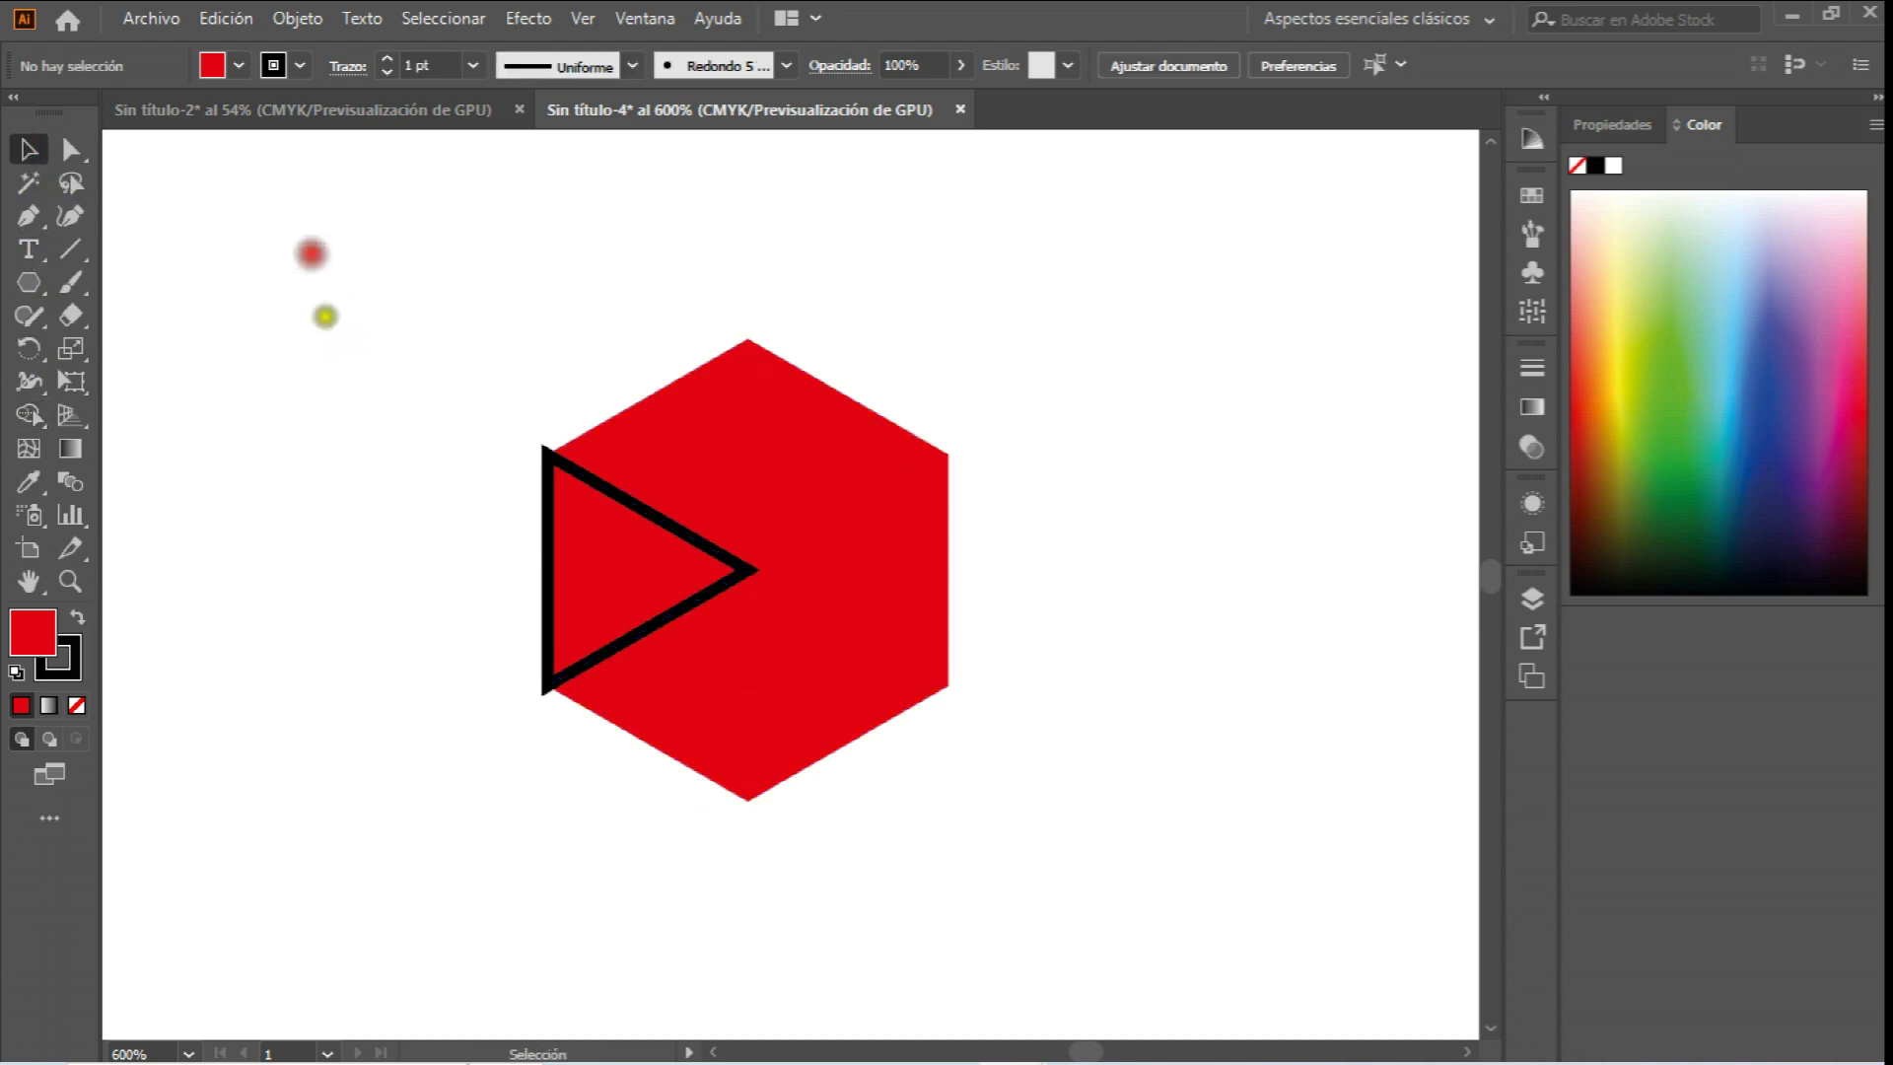
Remove the black stroke from the hexagon's left triangle and deselect it.
{"action": "left_click", "coordinate": [640, 601]}
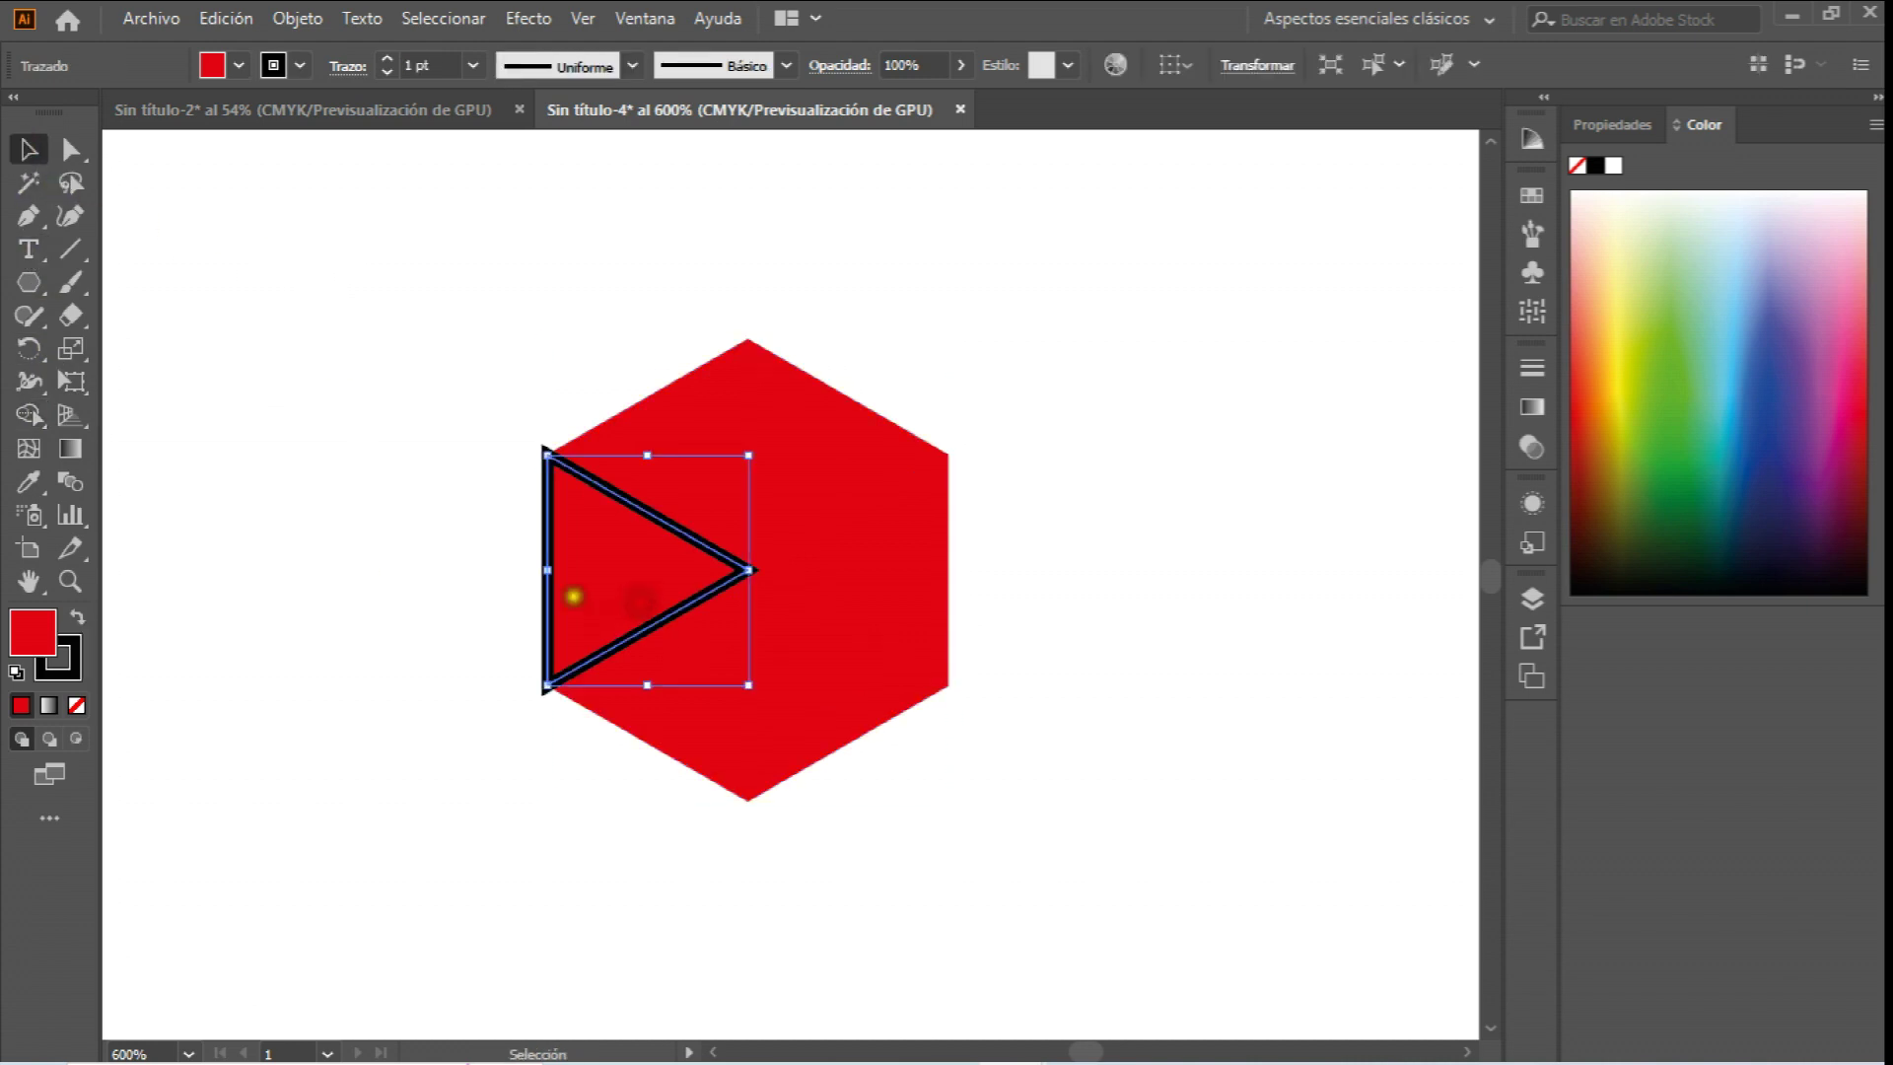
{"action": "left_click", "coordinate": [75, 676]}
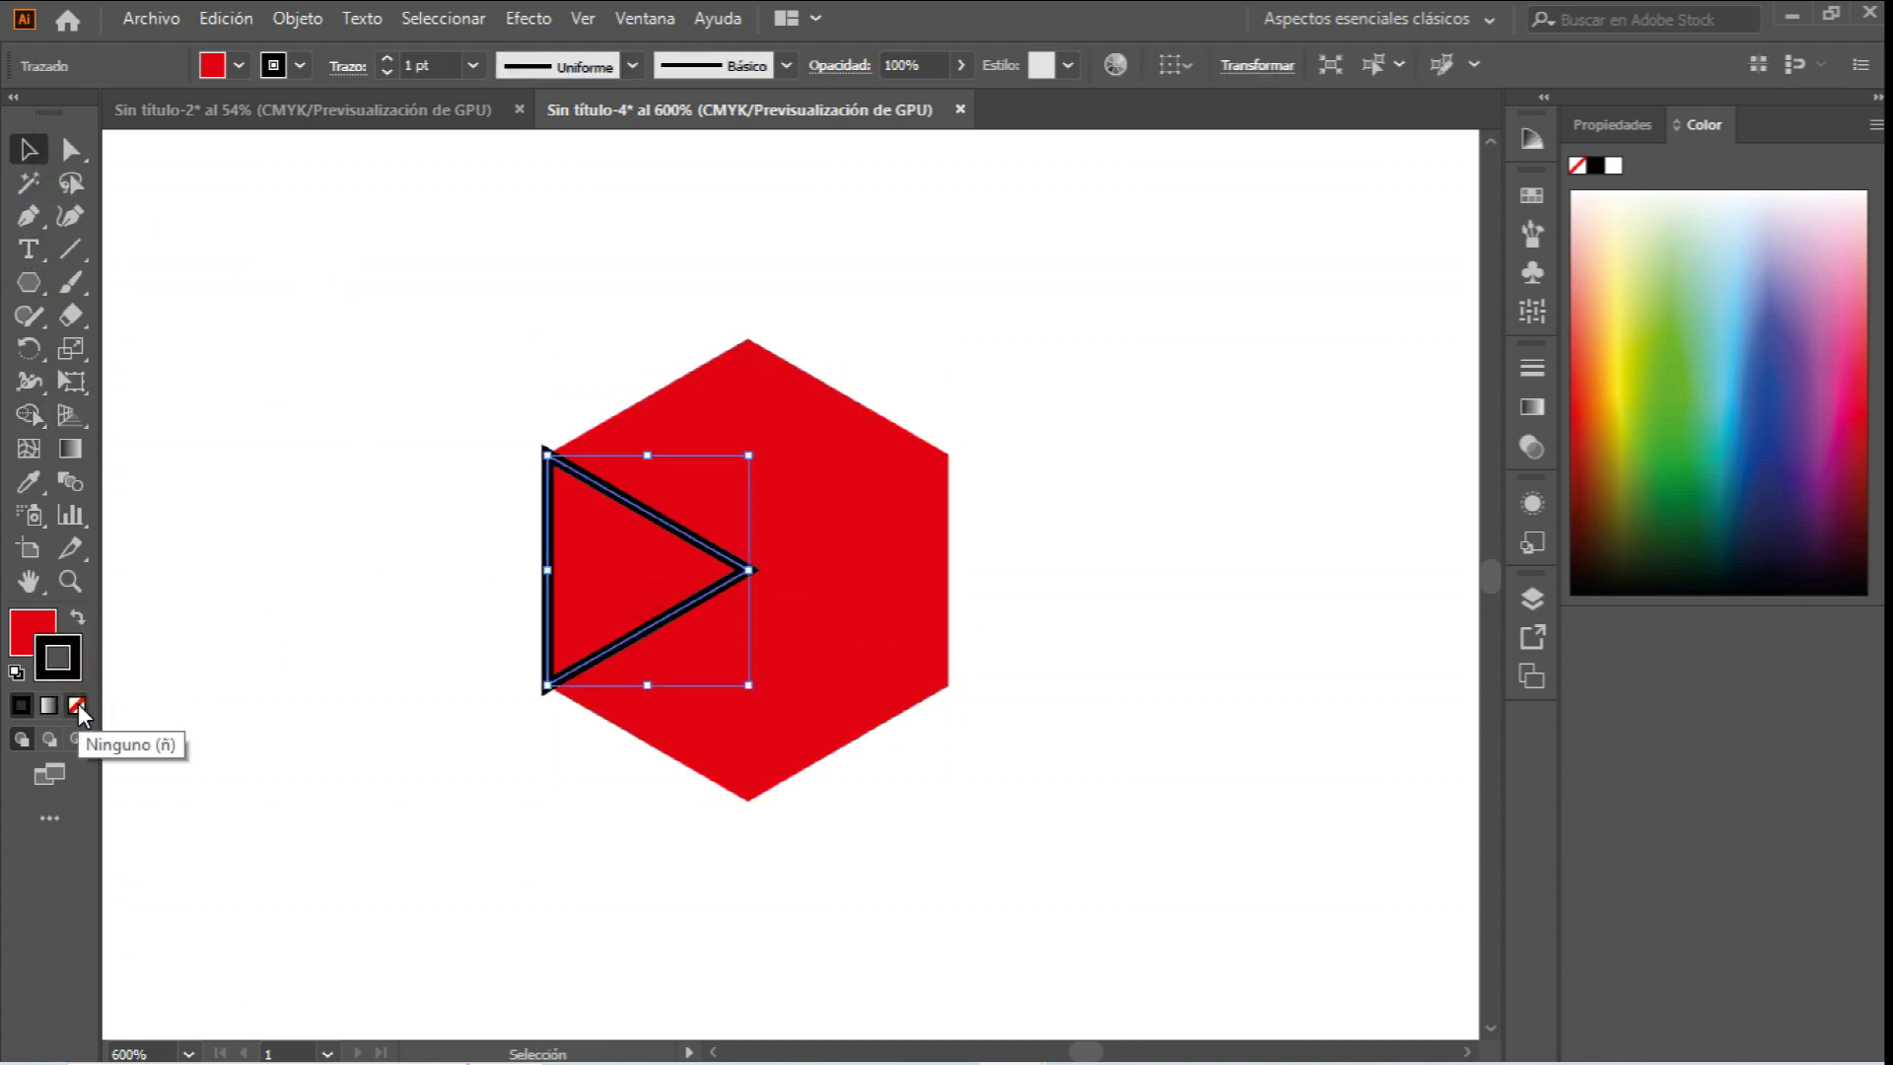
{"action": "left_click", "coordinate": [77, 705]}
{"action": "left_click", "coordinate": [325, 542]}
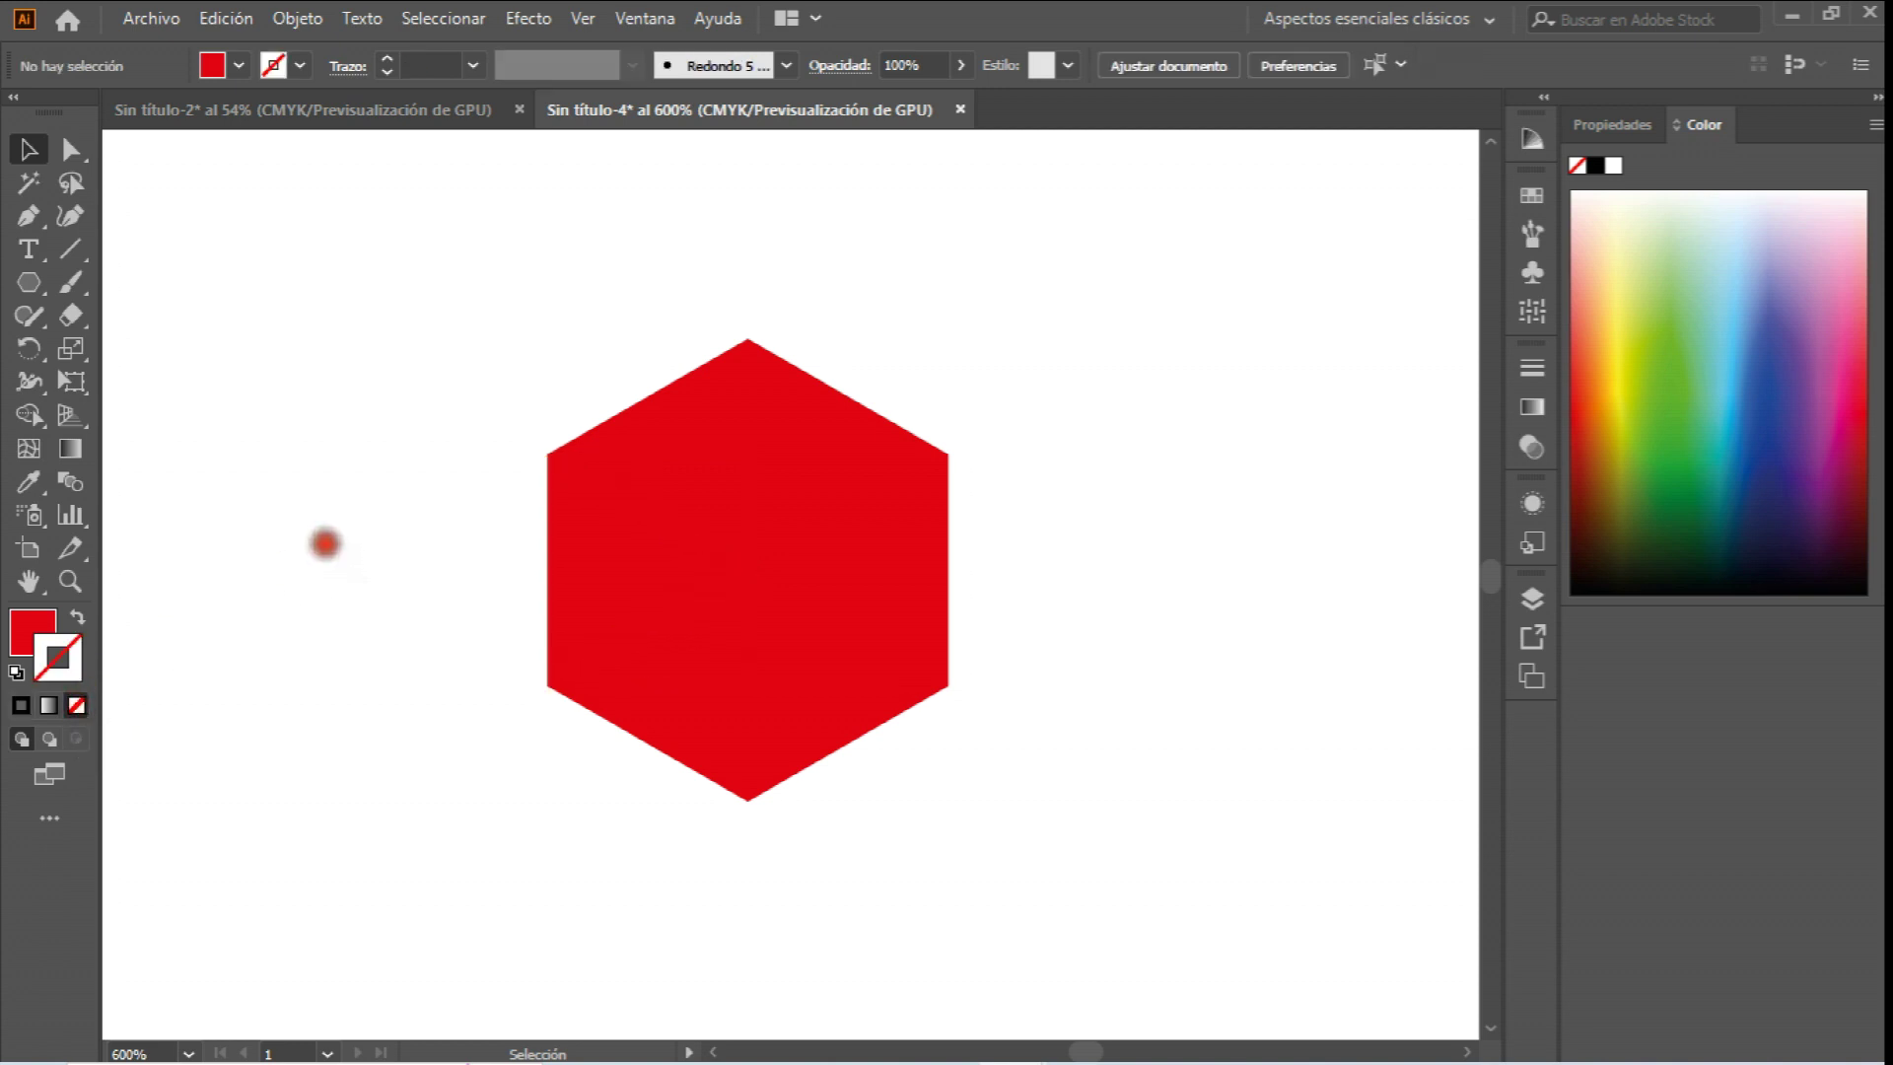
Select the two upper triangles of the hexagon that form the cube's top face.
{"action": "left_click", "coordinate": [744, 449]}
{"action": "left_click_drag", "start_coordinate": [684, 442], "coordinate": [695, 674]}
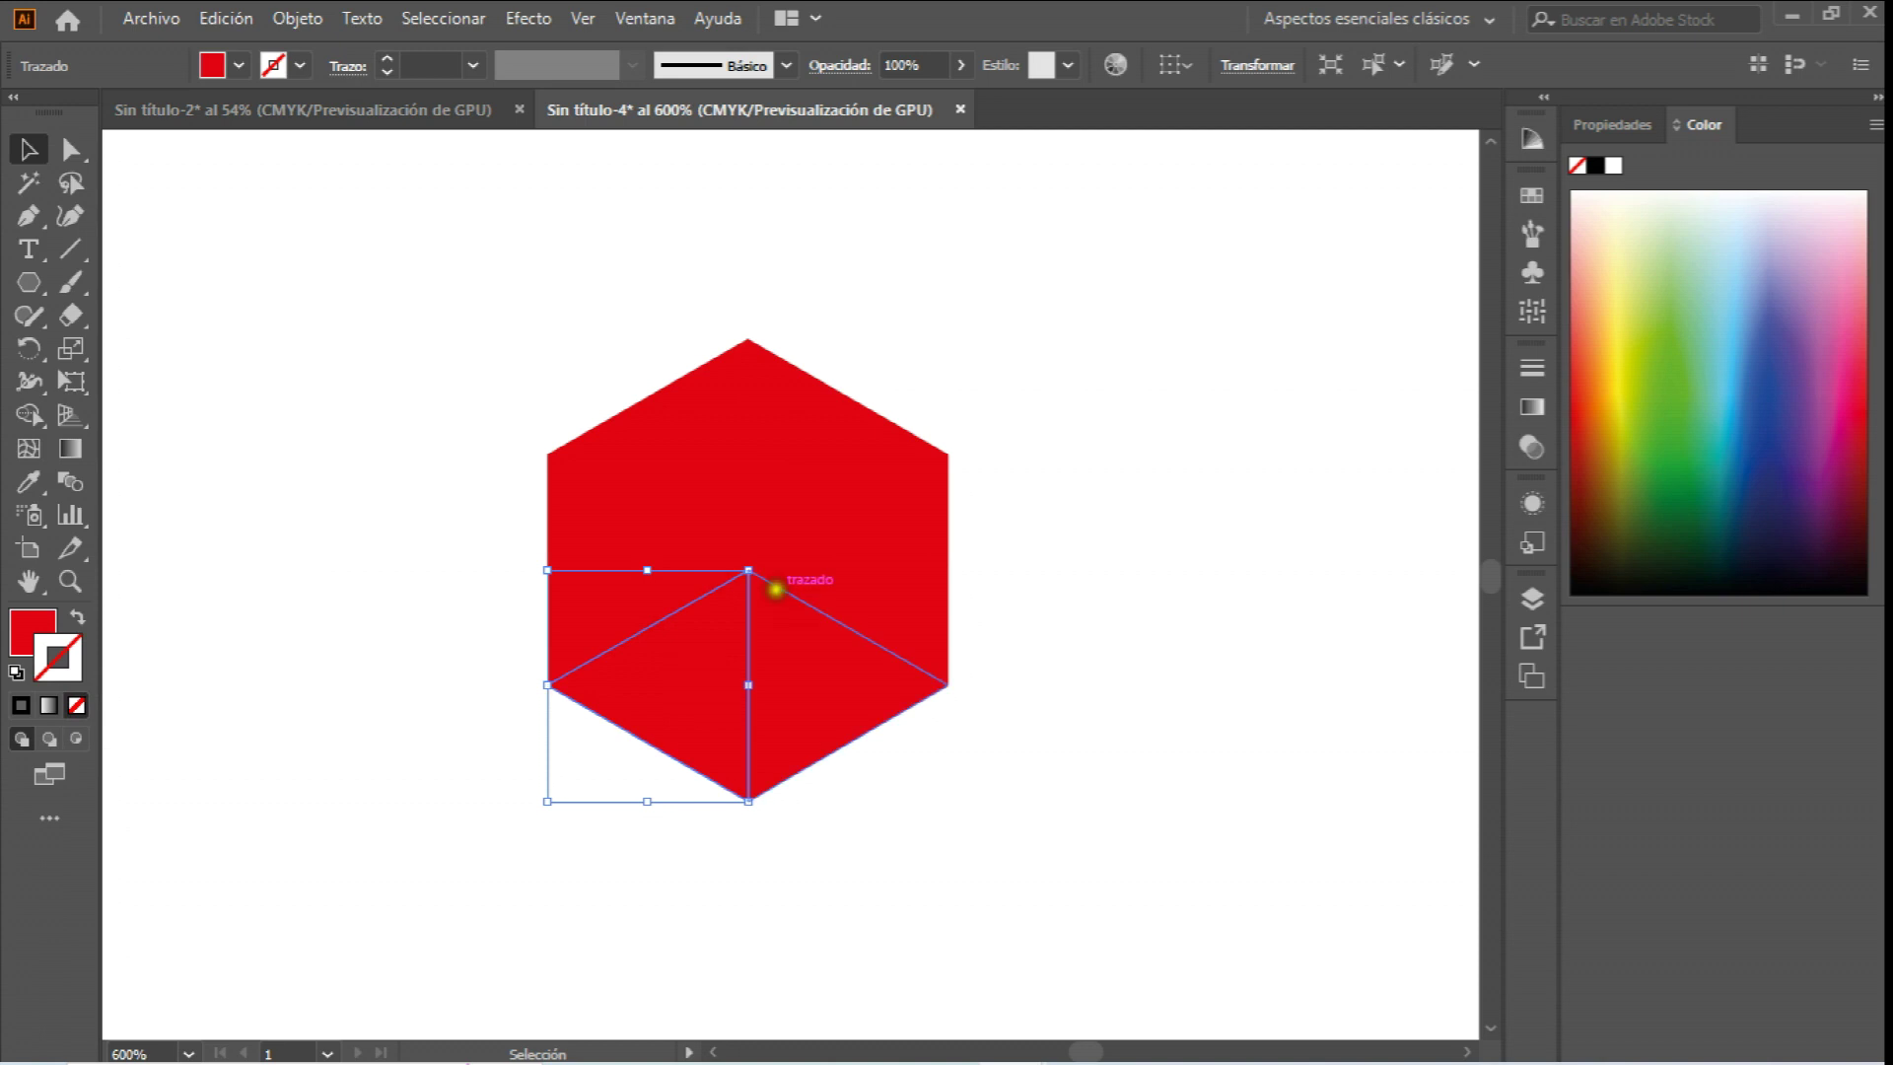
{"action": "left_click_drag", "start_coordinate": [862, 558], "coordinate": [760, 430]}
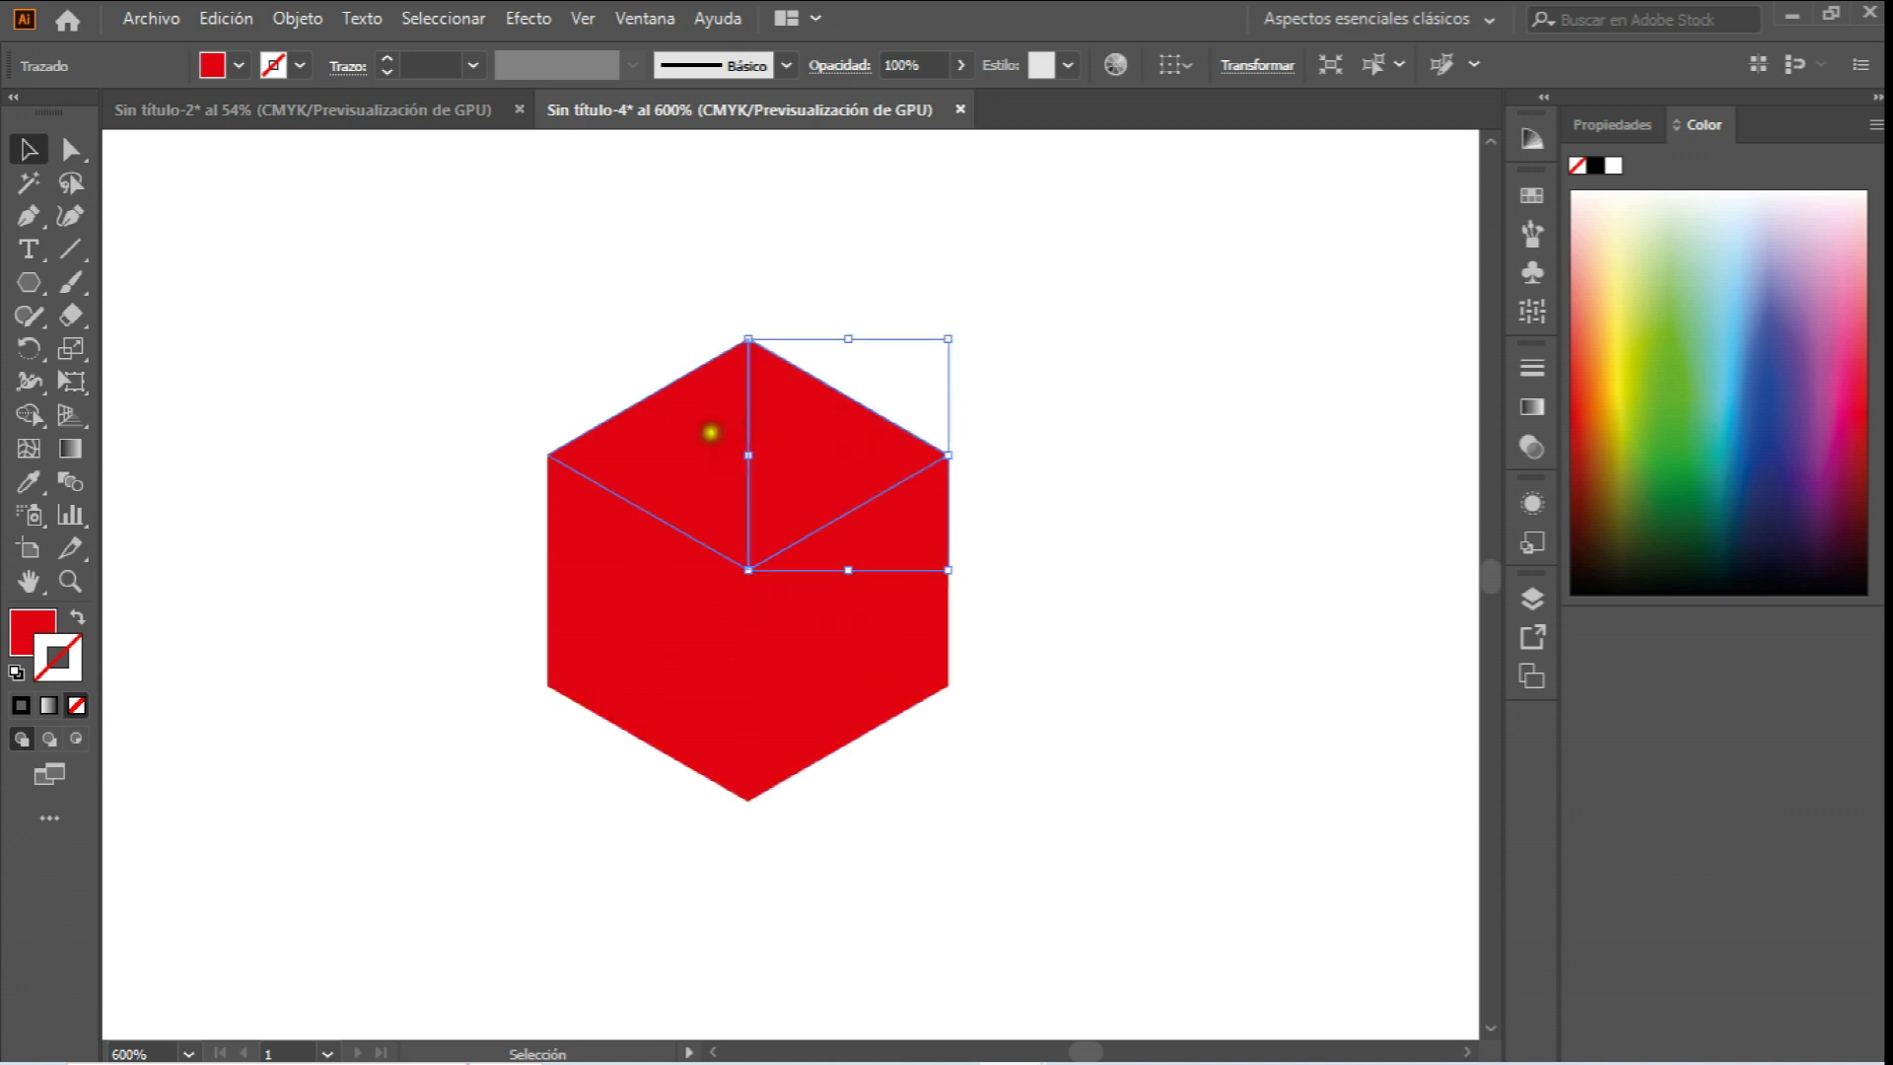
{"action": "left_click", "coordinate": [690, 434], "text": "shift"}
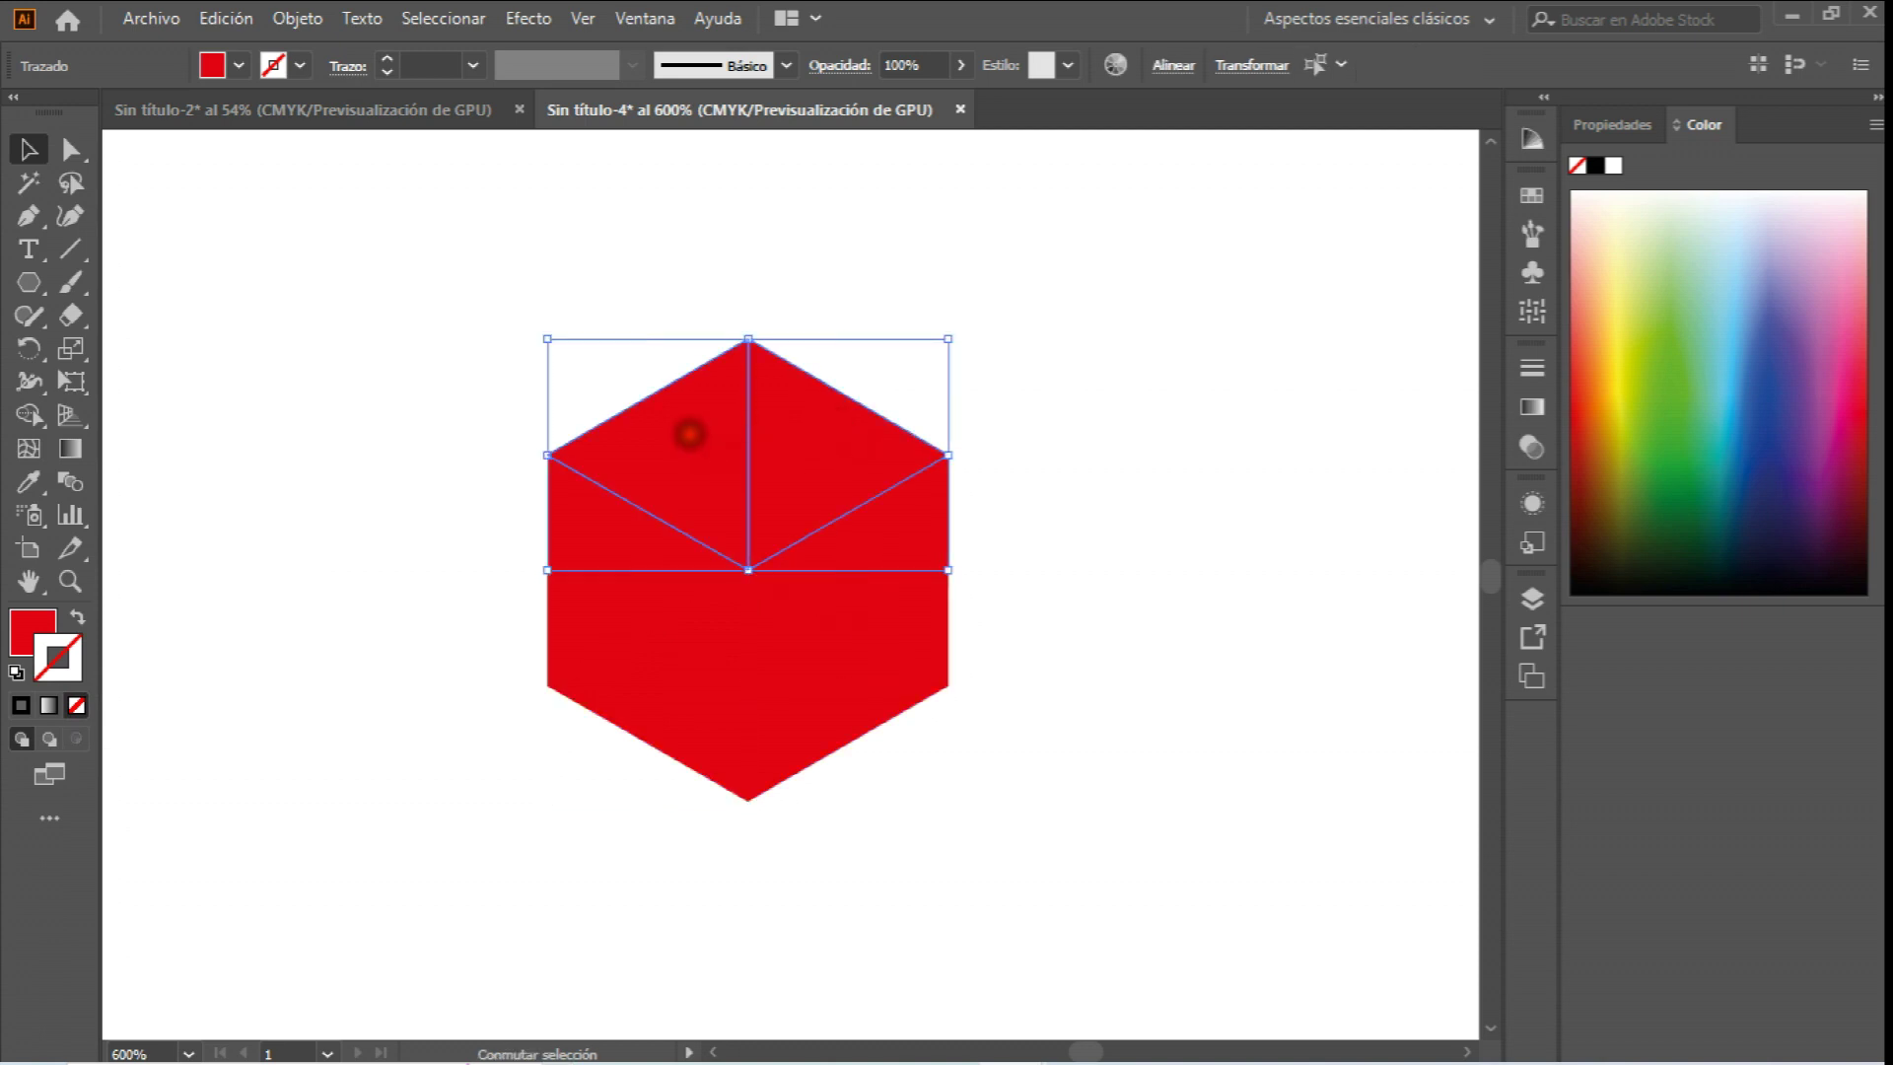
{"action": "left_click", "coordinate": [239, 65]}
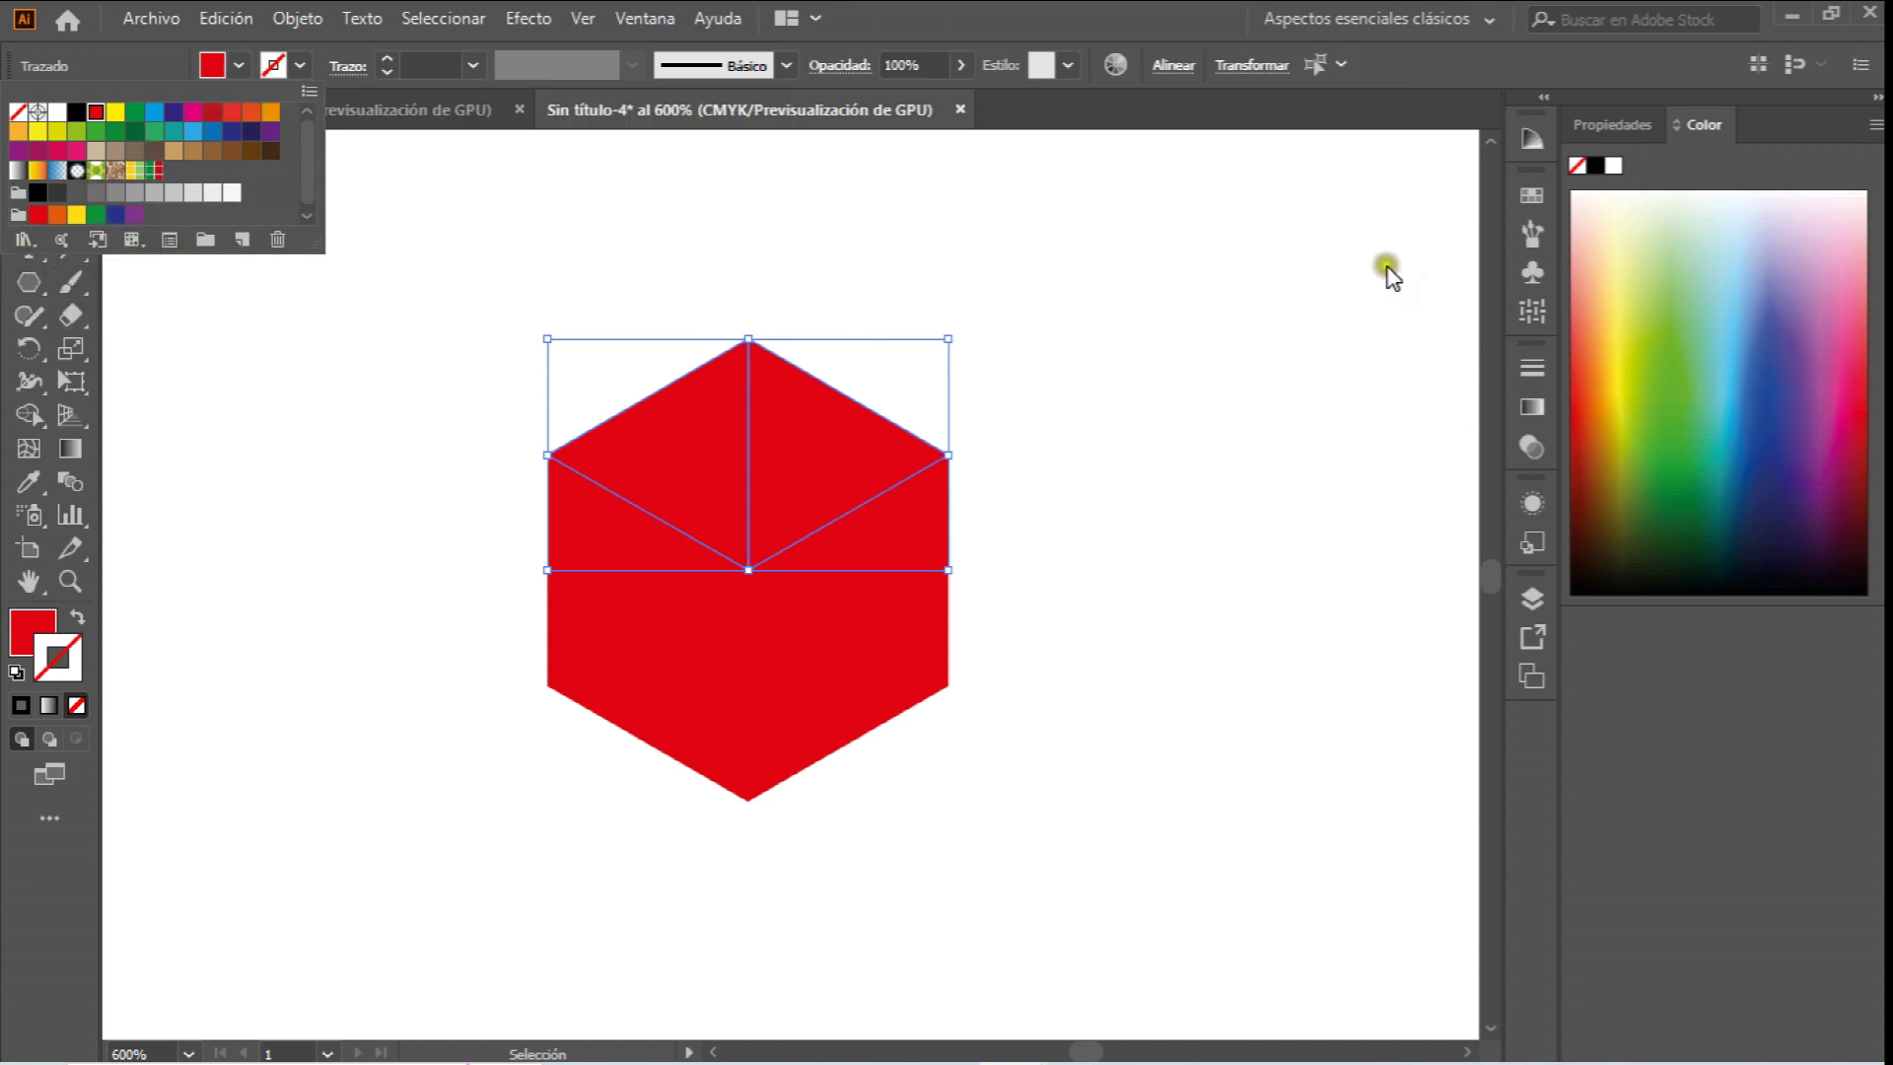
{"action": "left_click", "coordinate": [1581, 296]}
{"action": "left_click", "coordinate": [1592, 279]}
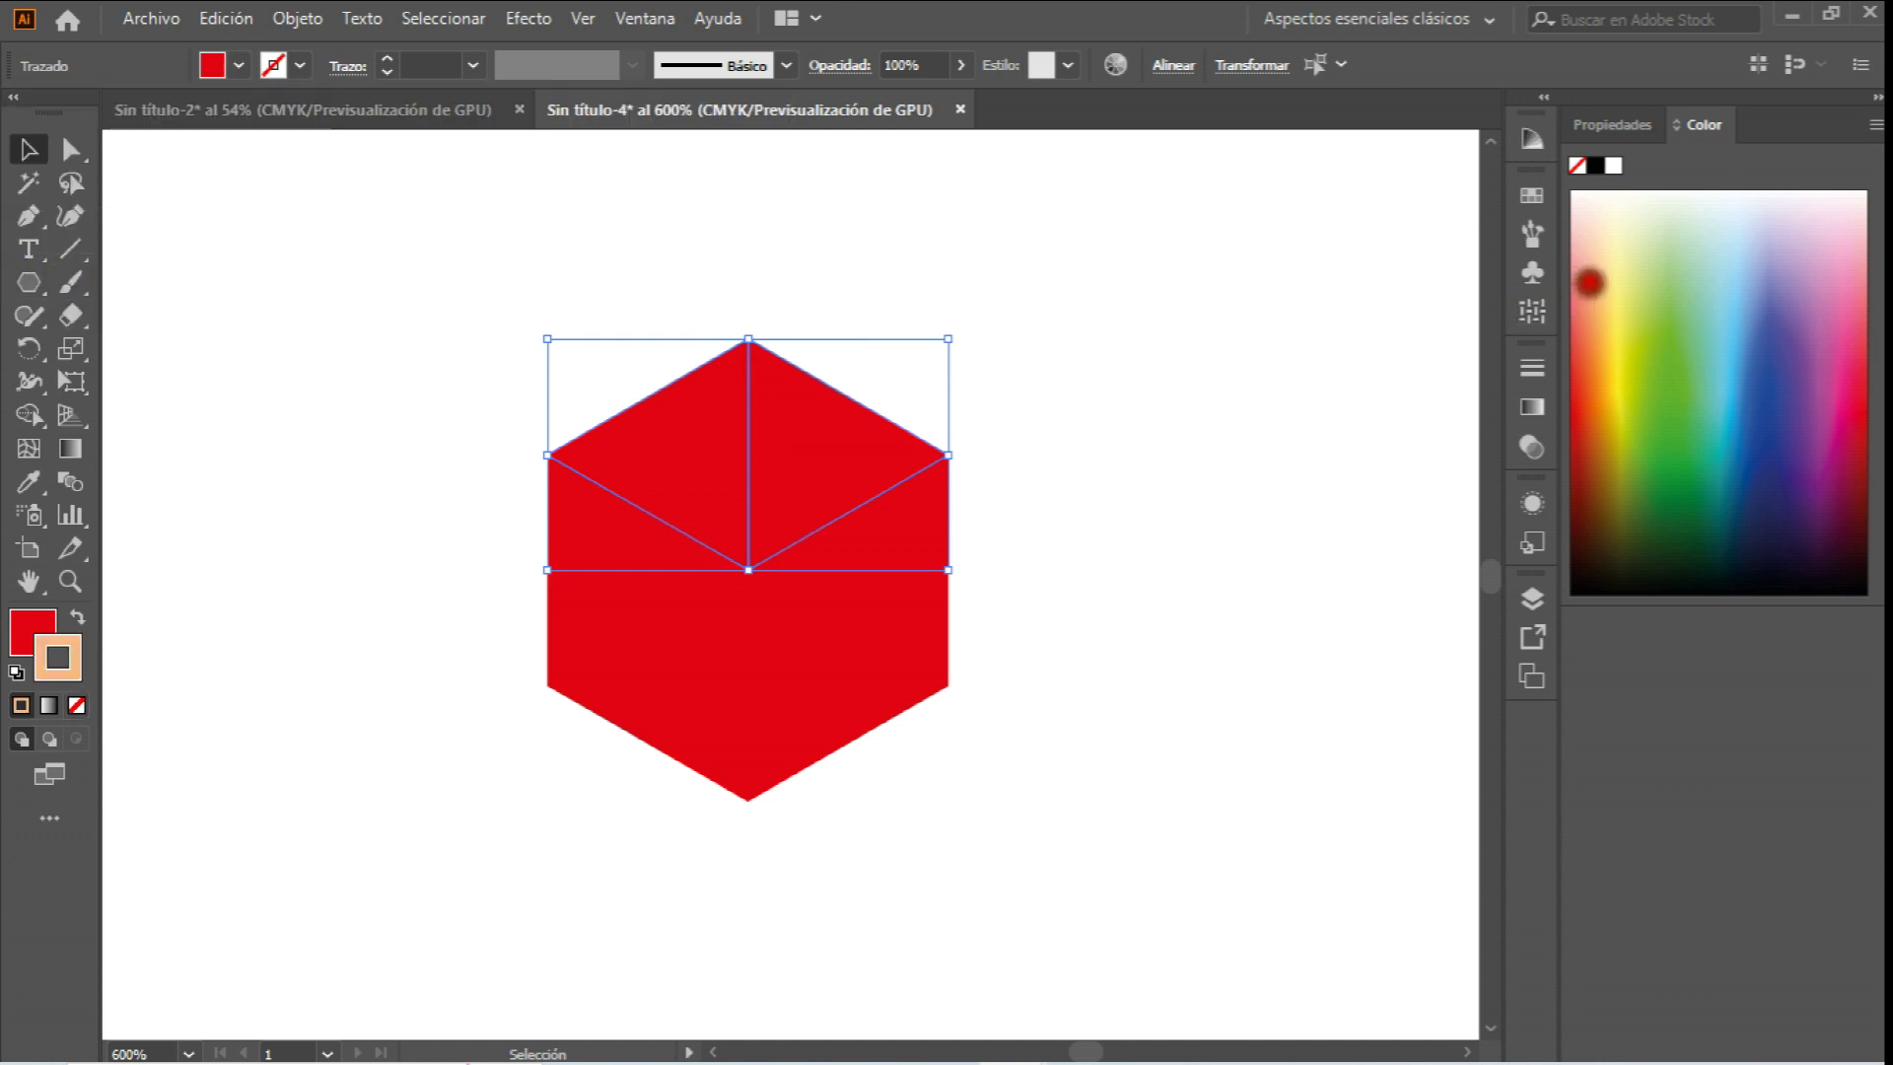
{"action": "key", "text": "slash"}
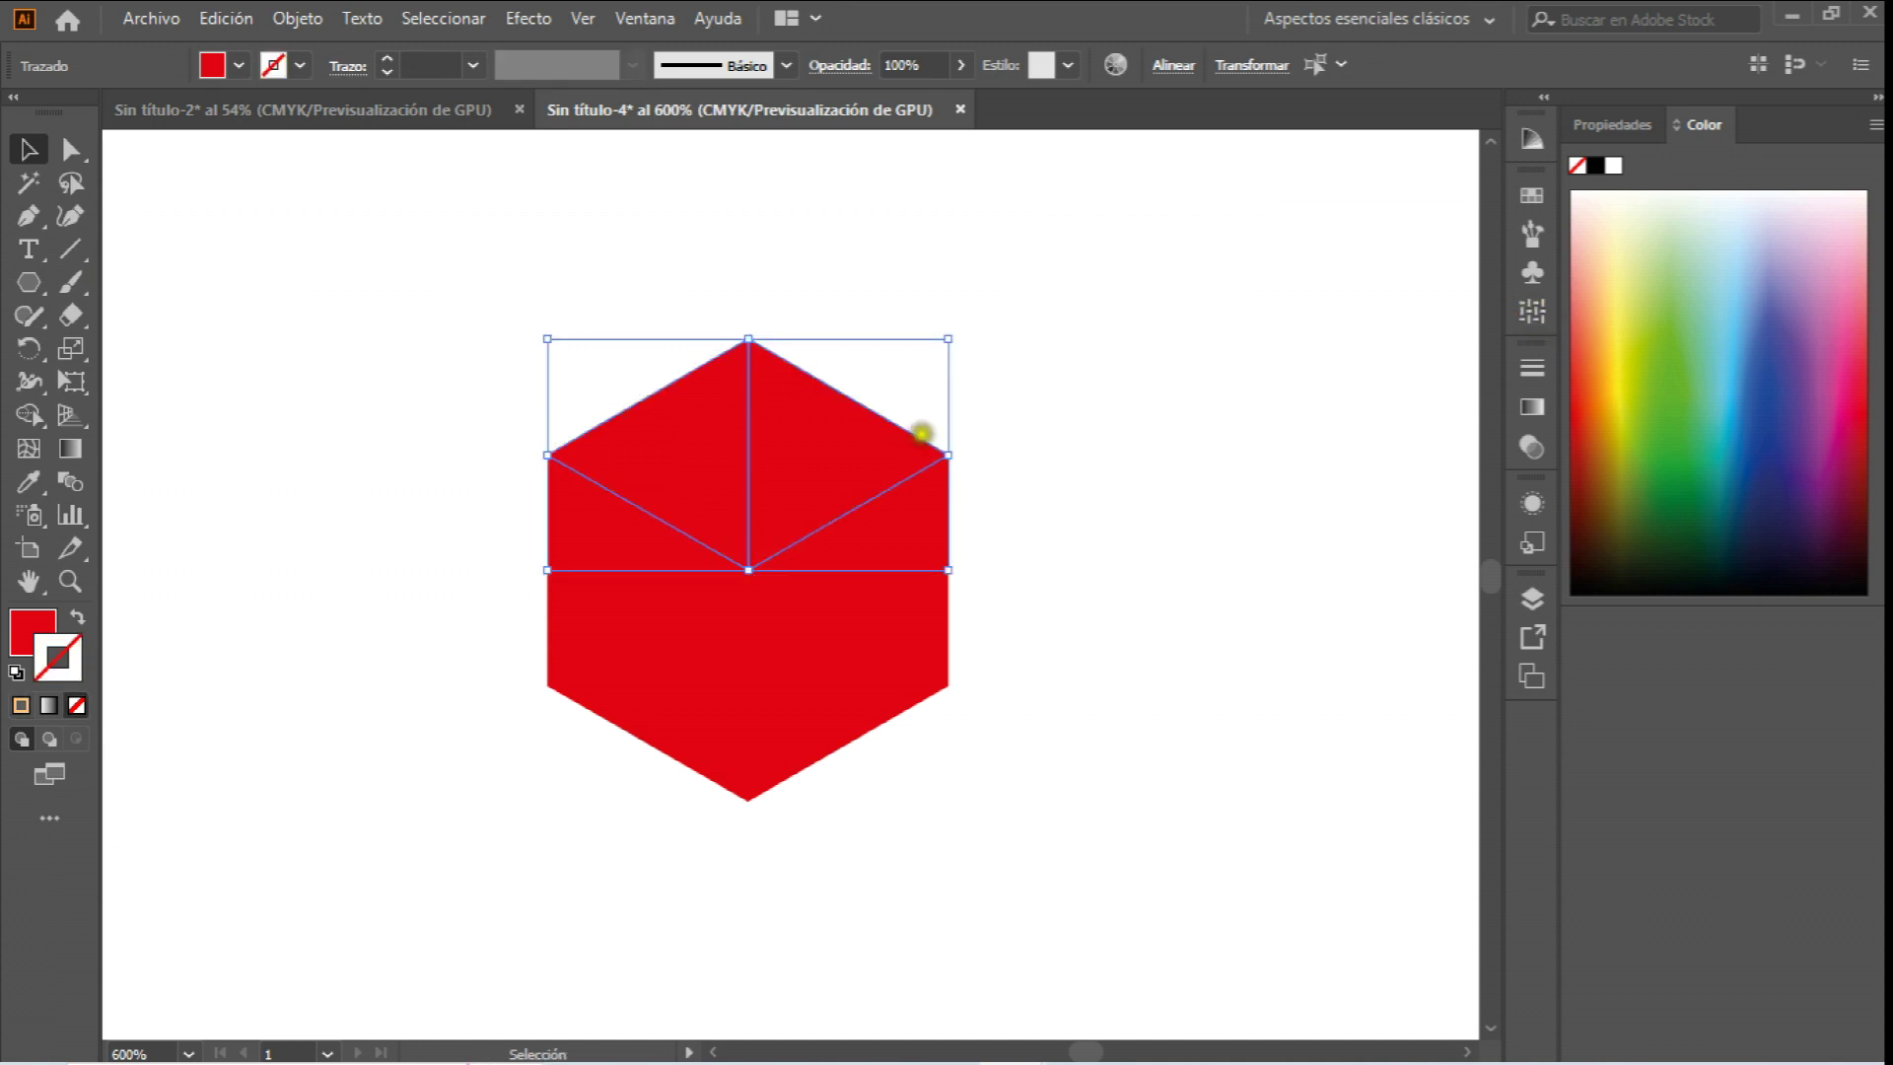
Fill the two upper triangles with a light pink tint of the red and deselect them.
{"action": "double_click", "coordinate": [16, 646]}
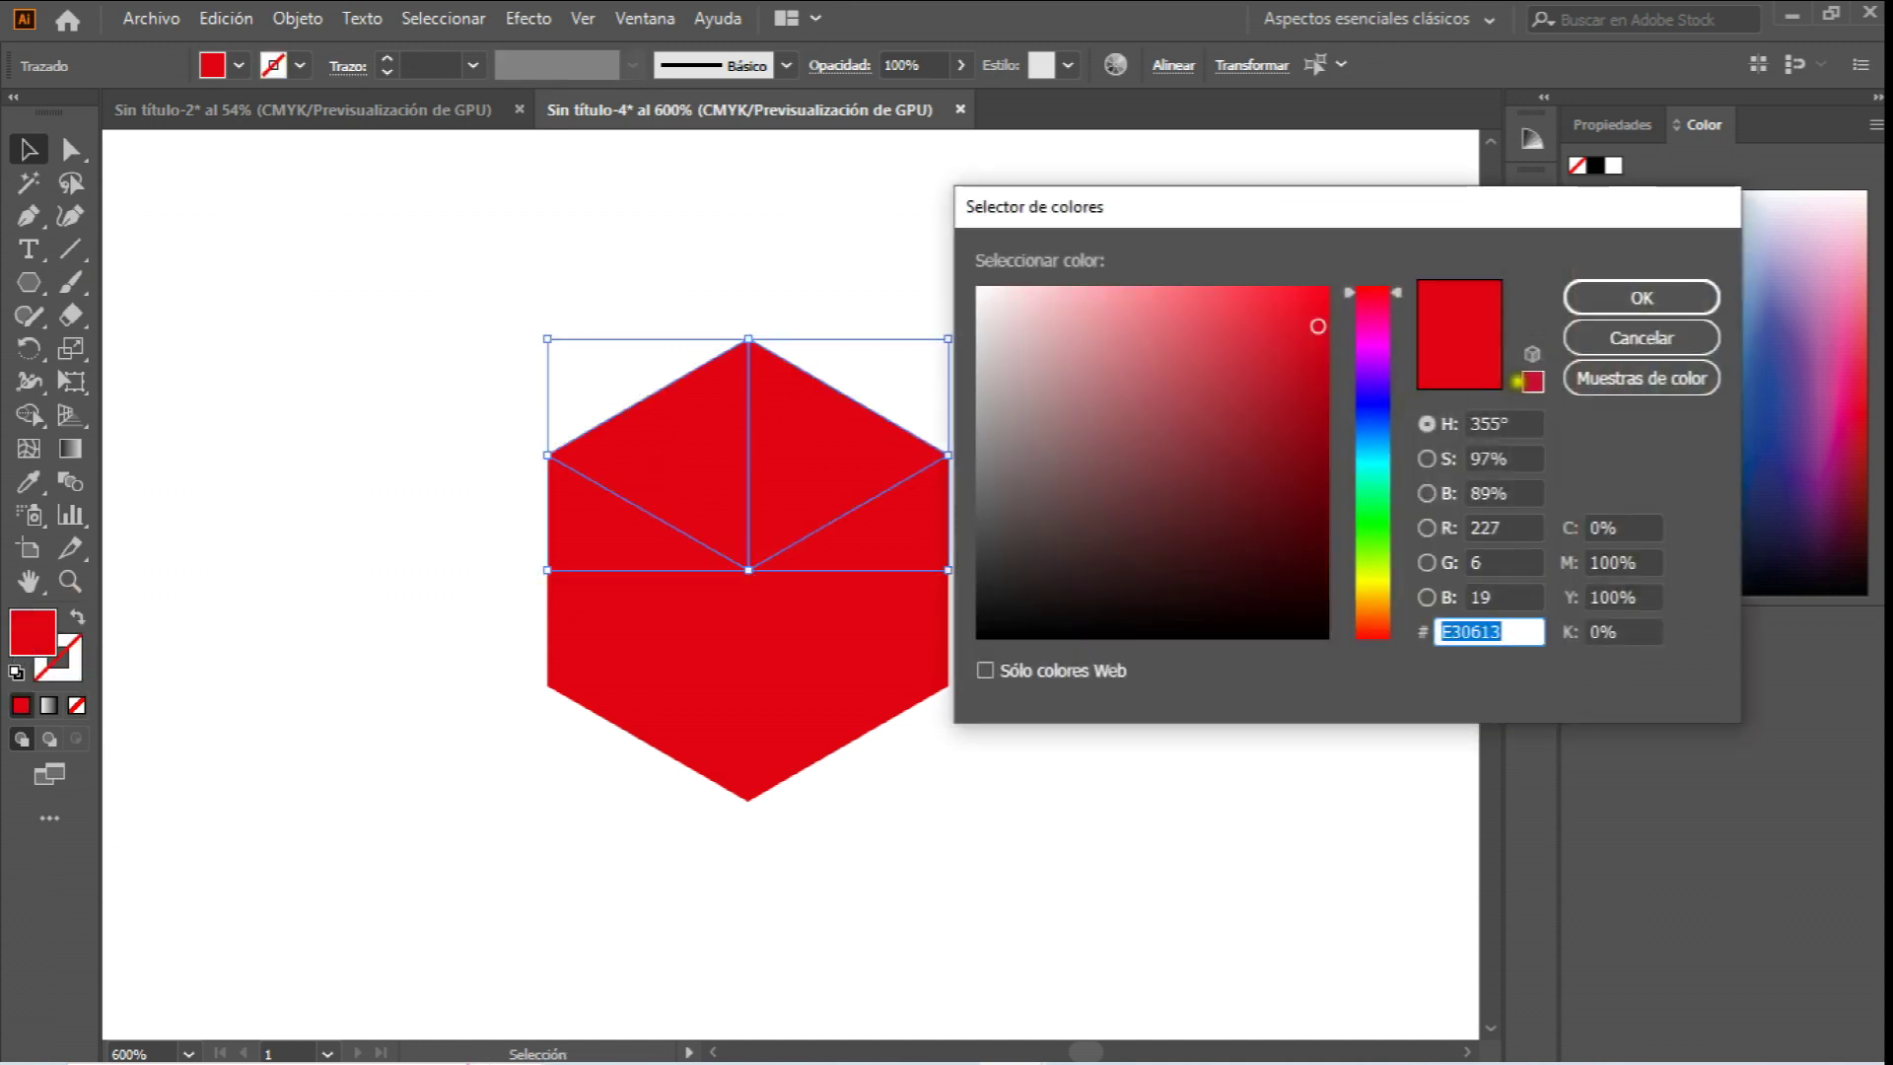
{"action": "mouse_move", "coordinate": [1264, 355]}
{"action": "left_mouse_down"}
{"action": "mouse_move", "coordinate": [1209, 296]}
{"action": "mouse_move", "coordinate": [1163, 286]}
{"action": "left_mouse_up"}
{"action": "left_click", "coordinate": [1685, 295]}
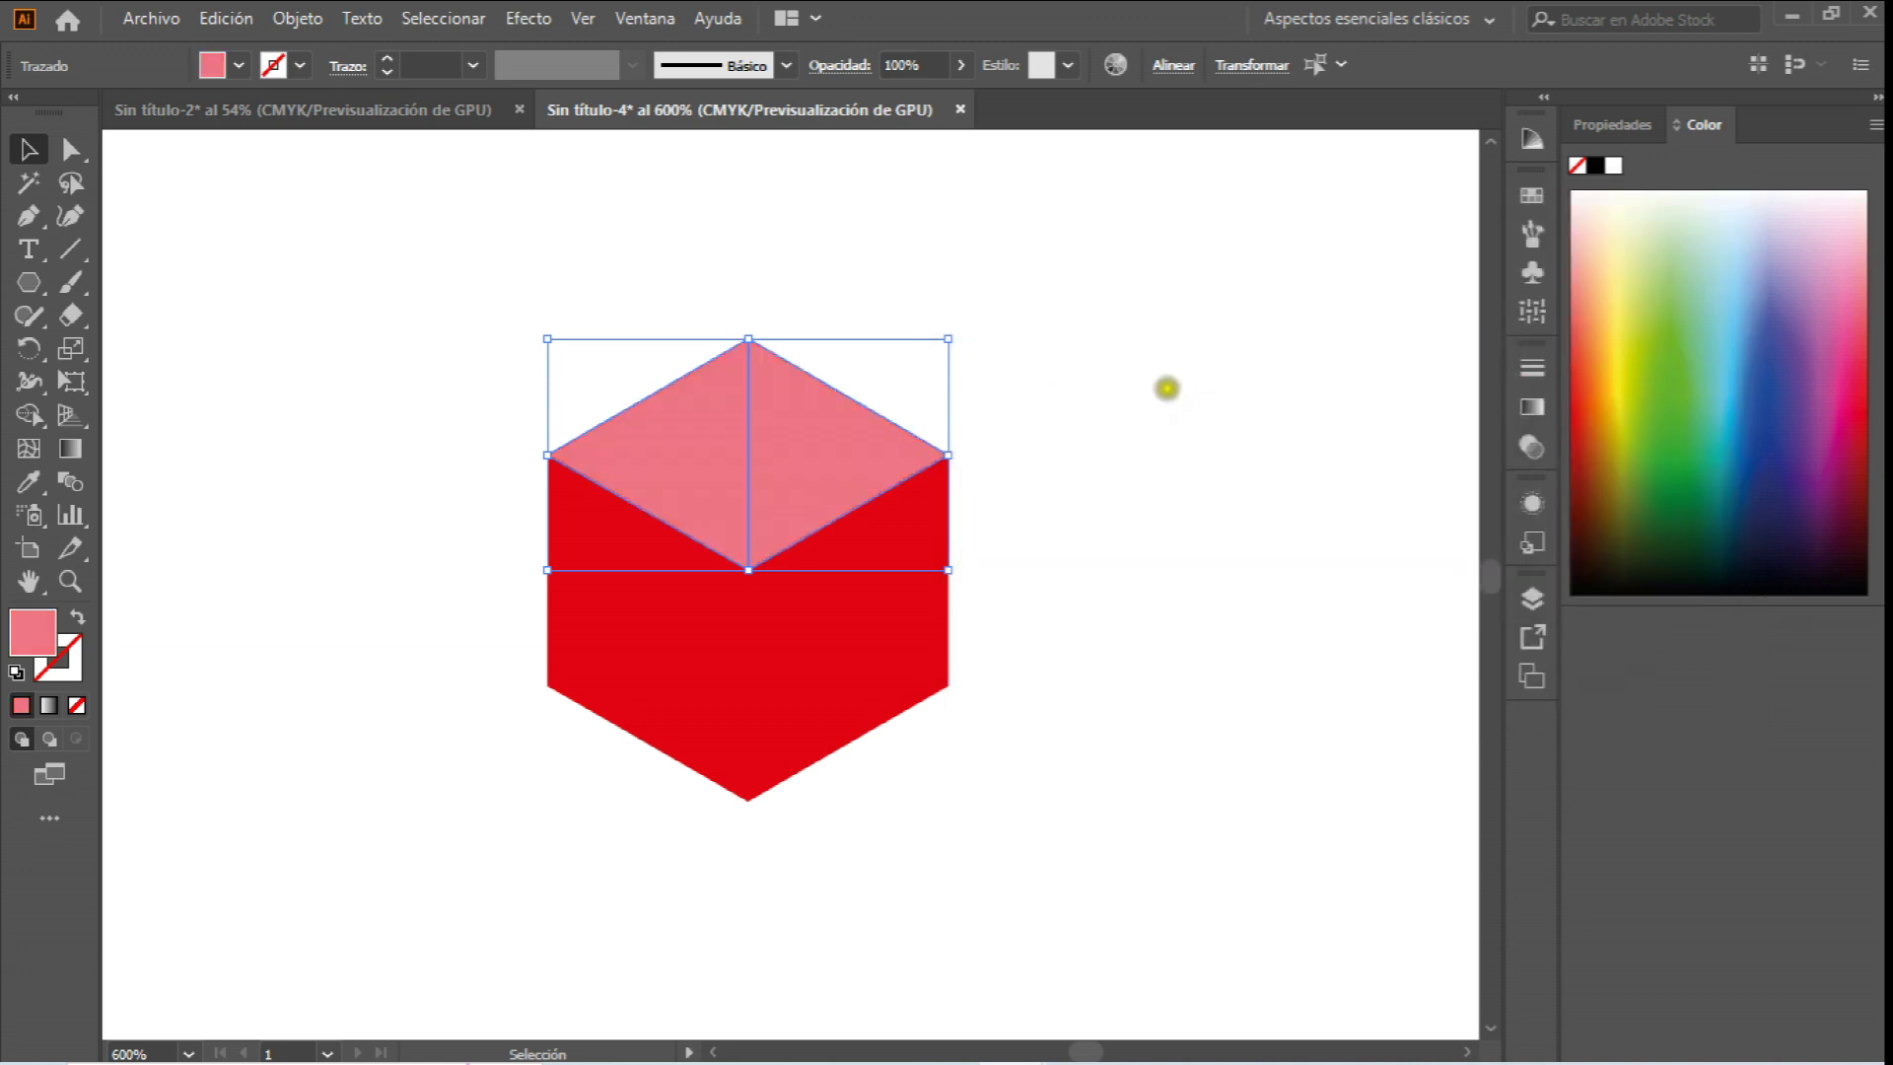
{"action": "left_click", "coordinate": [1166, 384]}
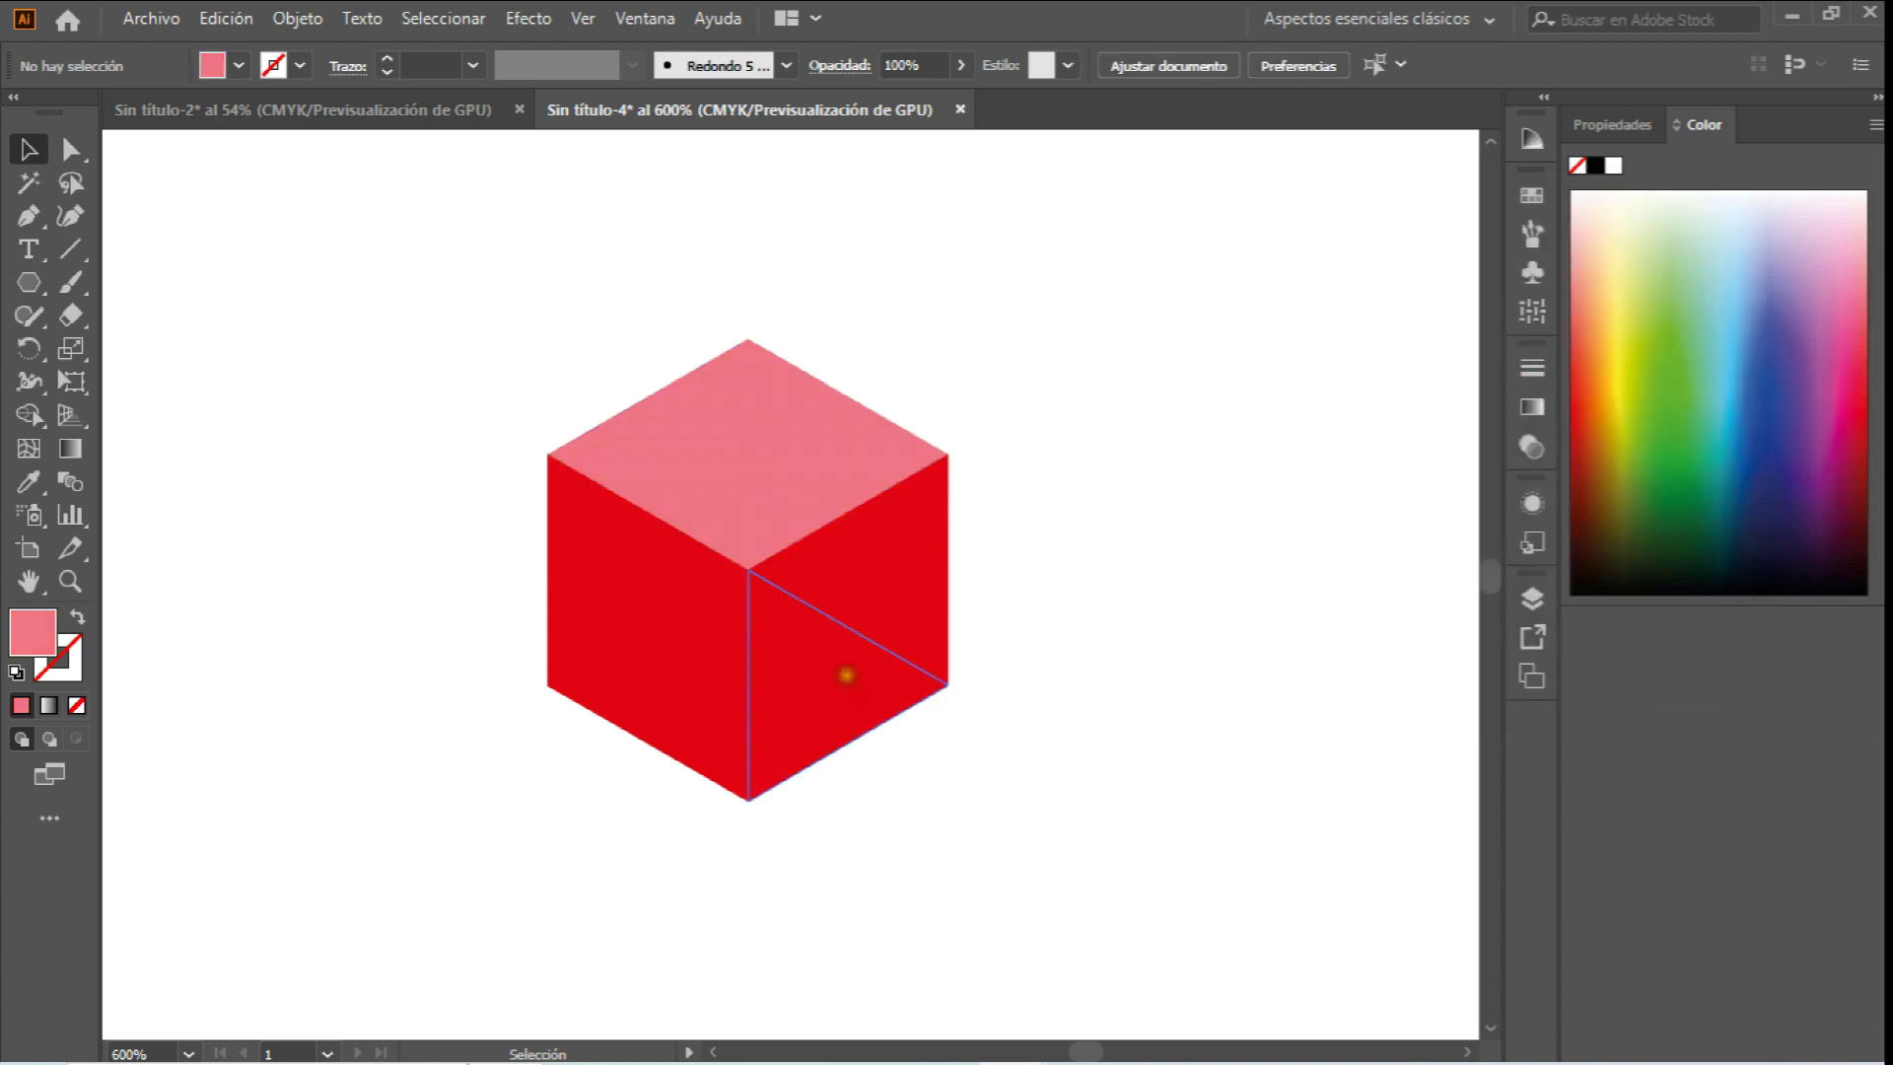
Fill the two triangles forming the cube's right face with the muted red C4414E and deselect them.
{"action": "left_click", "coordinate": [845, 675]}
{"action": "left_click", "coordinate": [882, 572]}
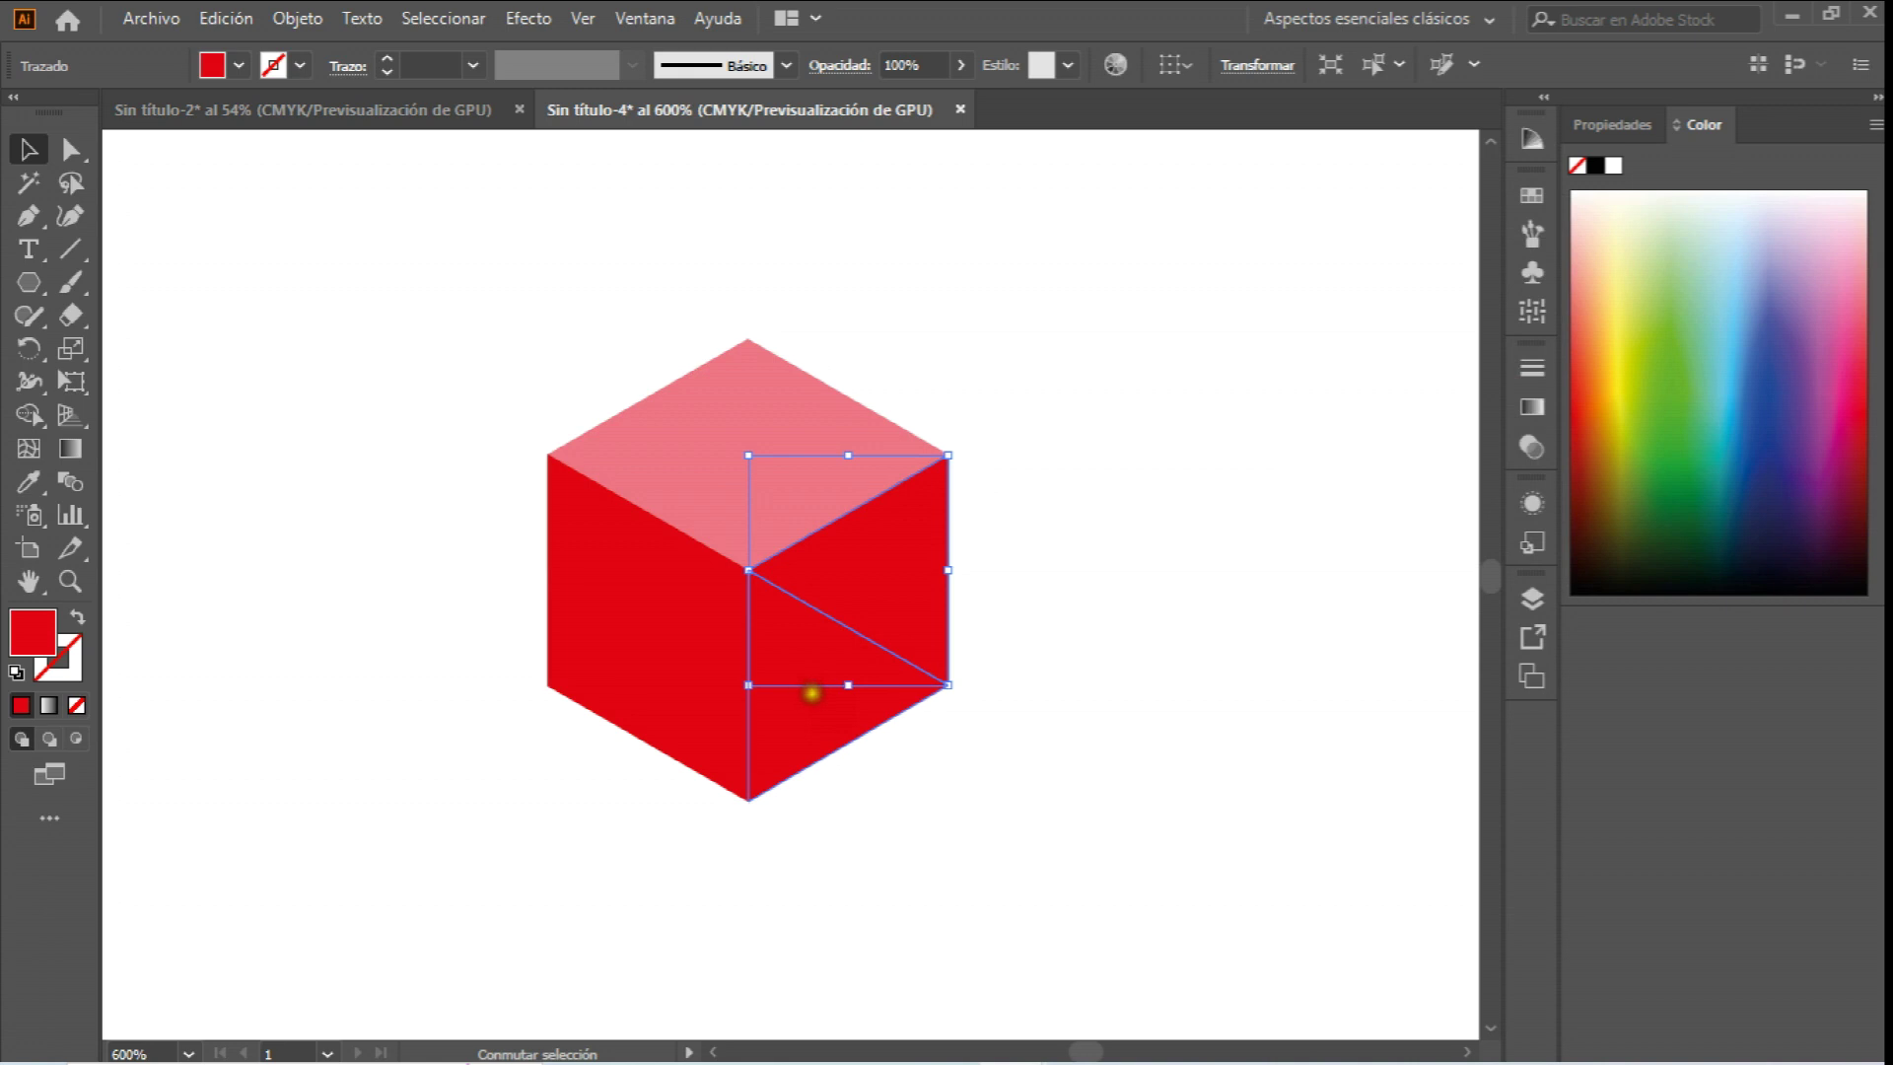
{"action": "left_click", "coordinate": [811, 693], "text": "shift"}
{"action": "double_click", "coordinate": [56, 633]}
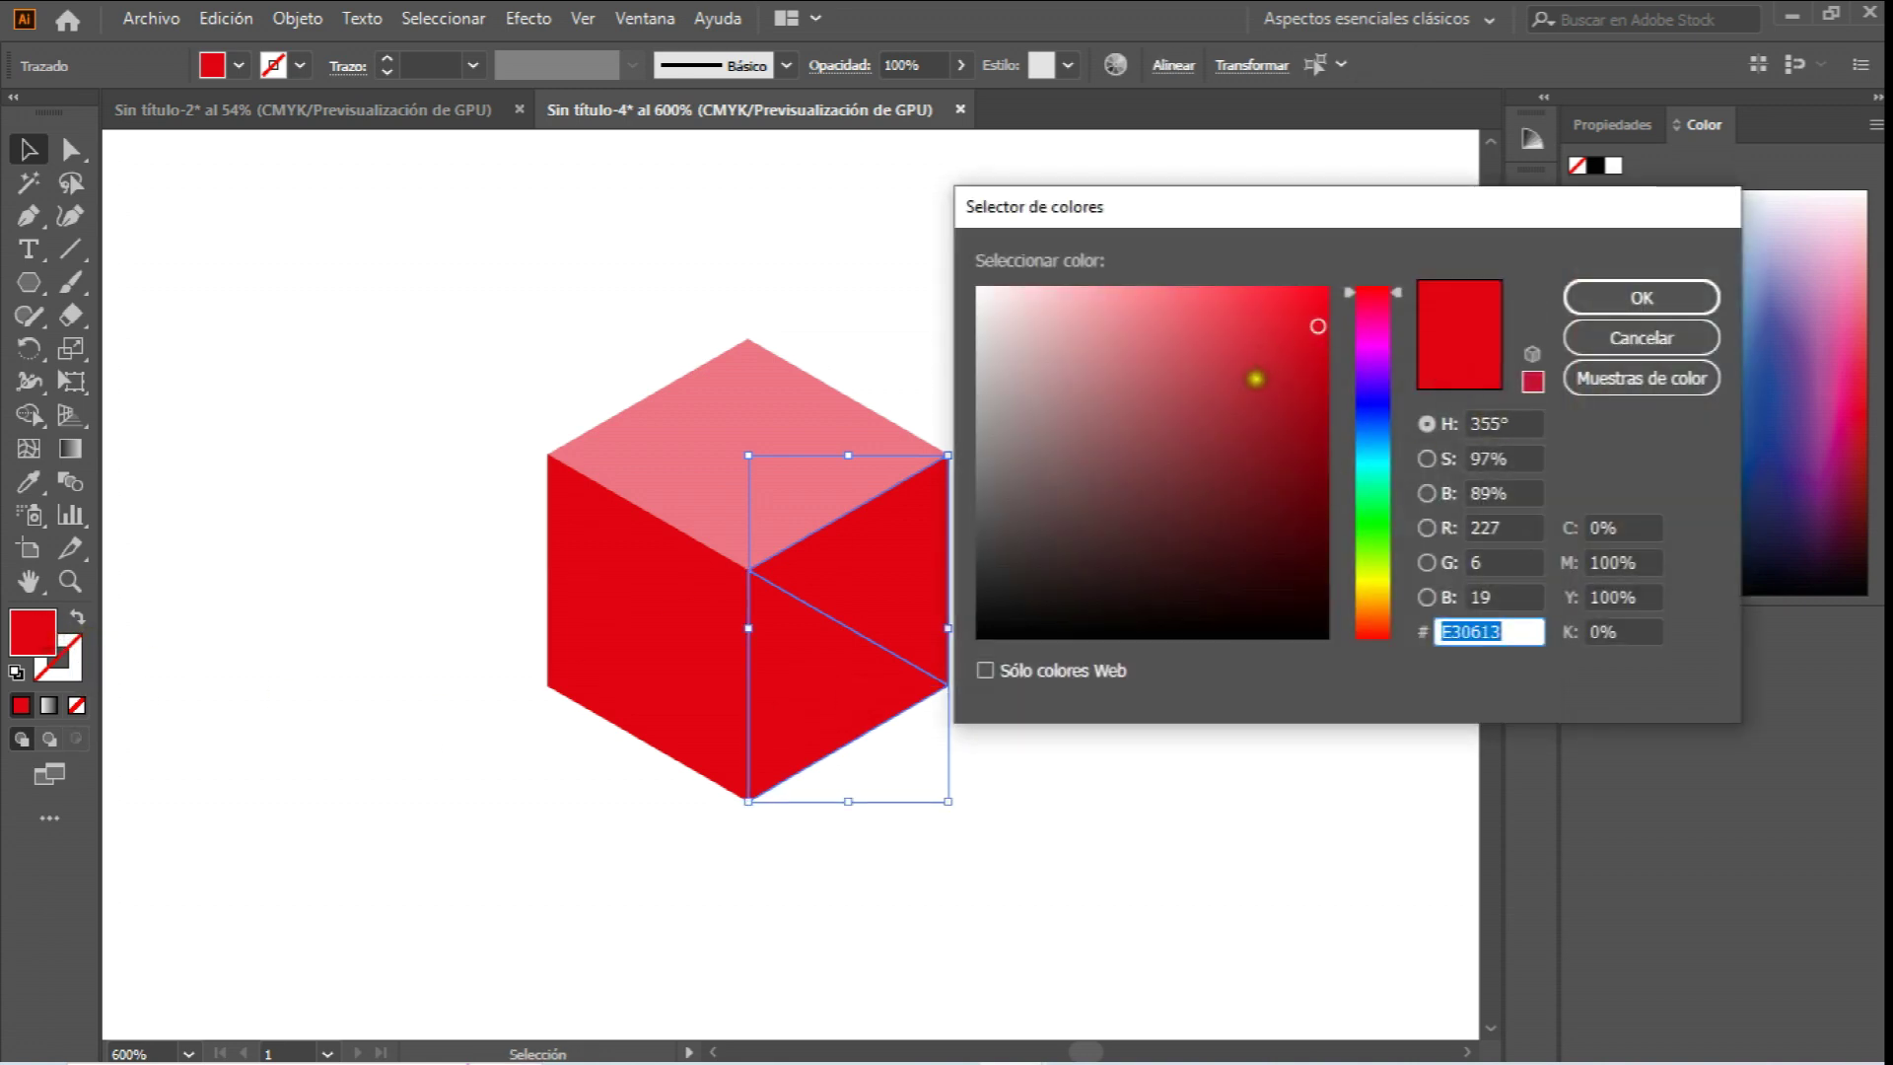
{"action": "mouse_move", "coordinate": [1259, 386]}
{"action": "left_mouse_down"}
{"action": "mouse_move", "coordinate": [1222, 393]}
{"action": "mouse_move", "coordinate": [1214, 366]}
{"action": "left_mouse_up"}
{"action": "left_click", "coordinate": [1589, 298]}
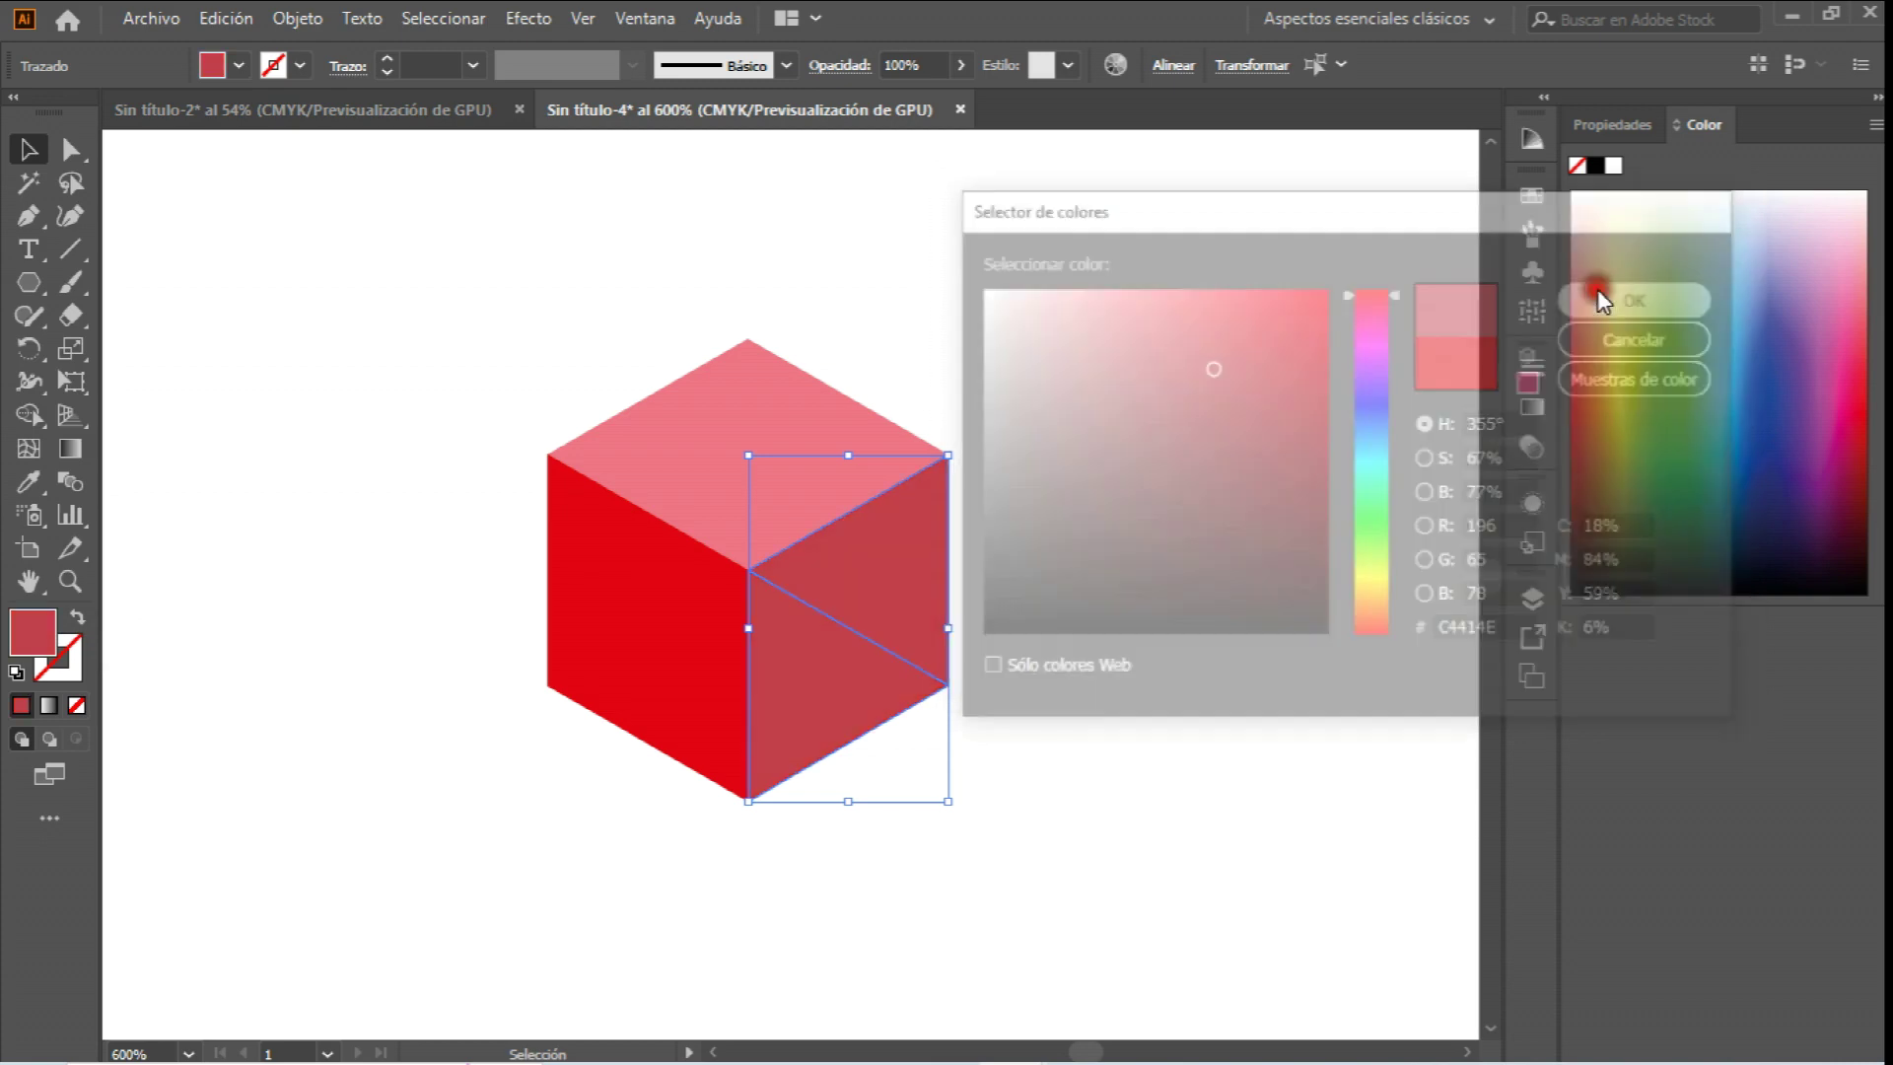
{"action": "left_click", "coordinate": [1173, 394]}
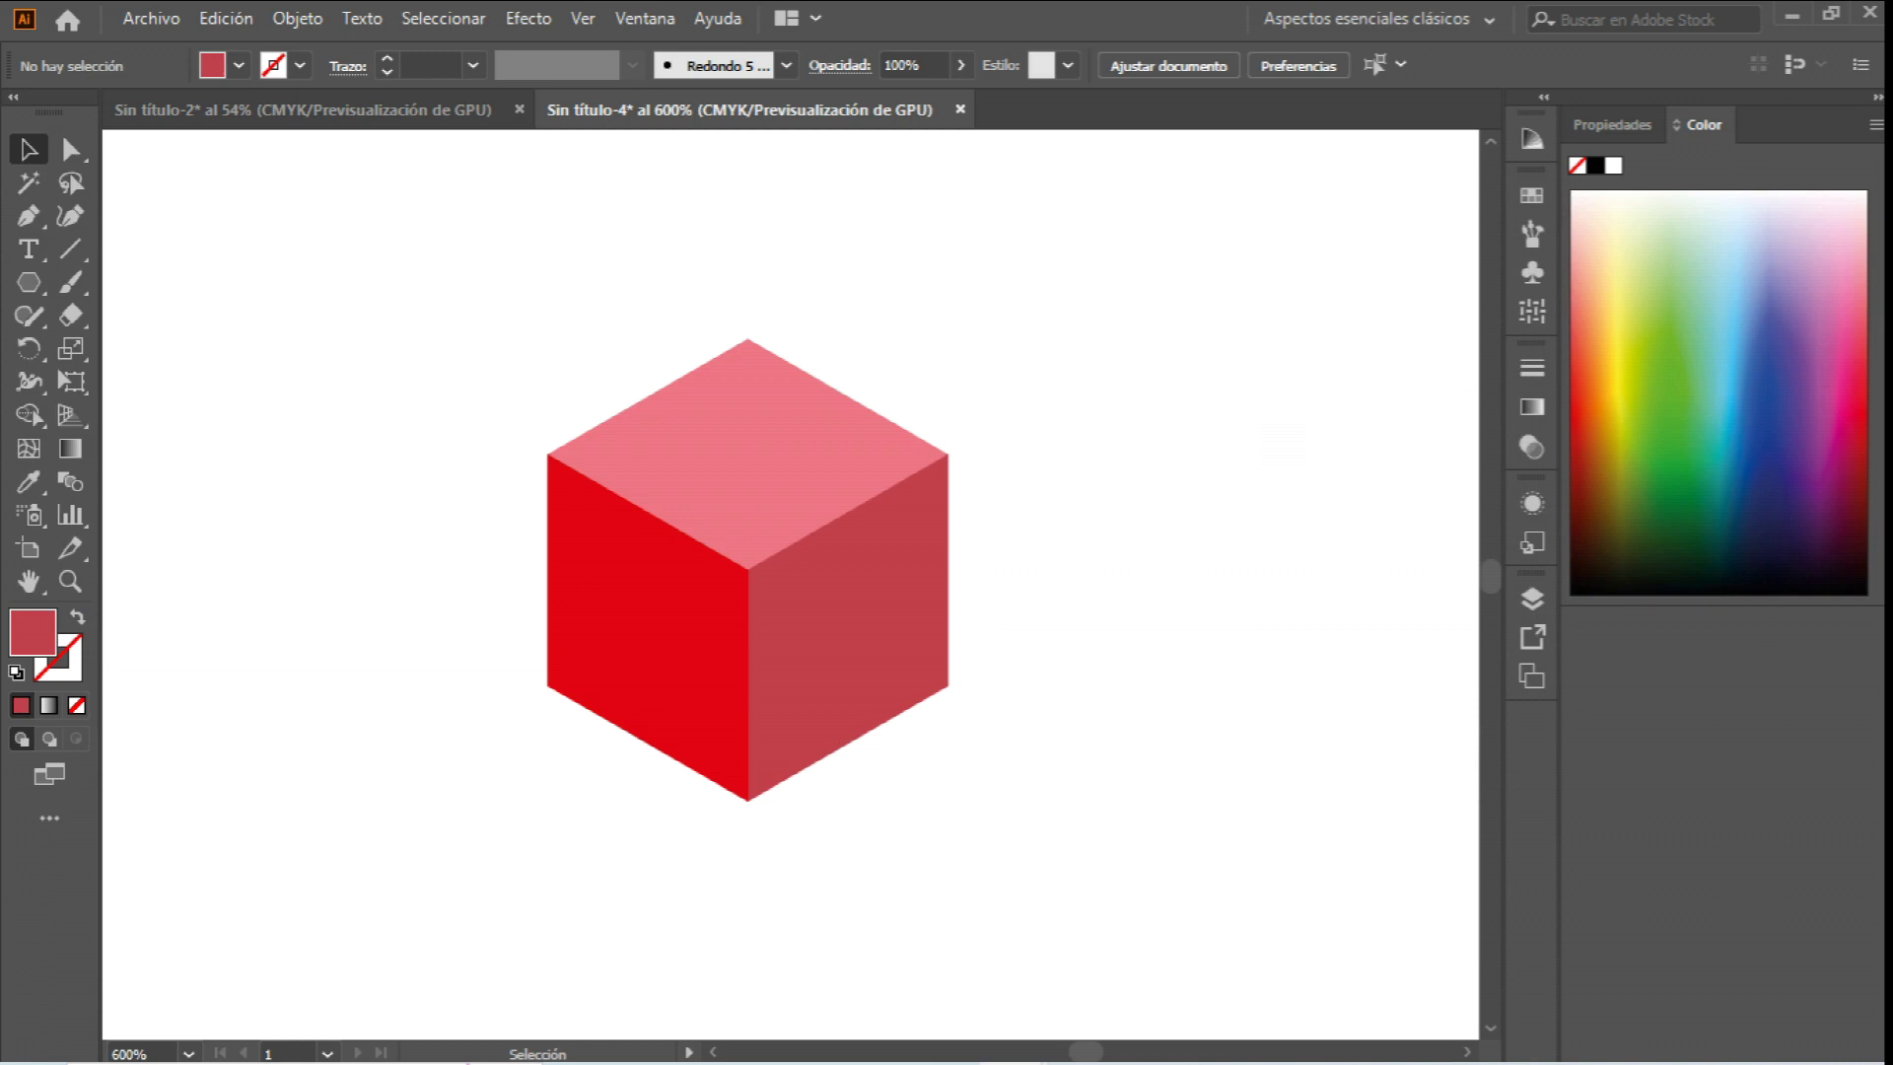
{"action": "double_click", "coordinate": [620, 564]}
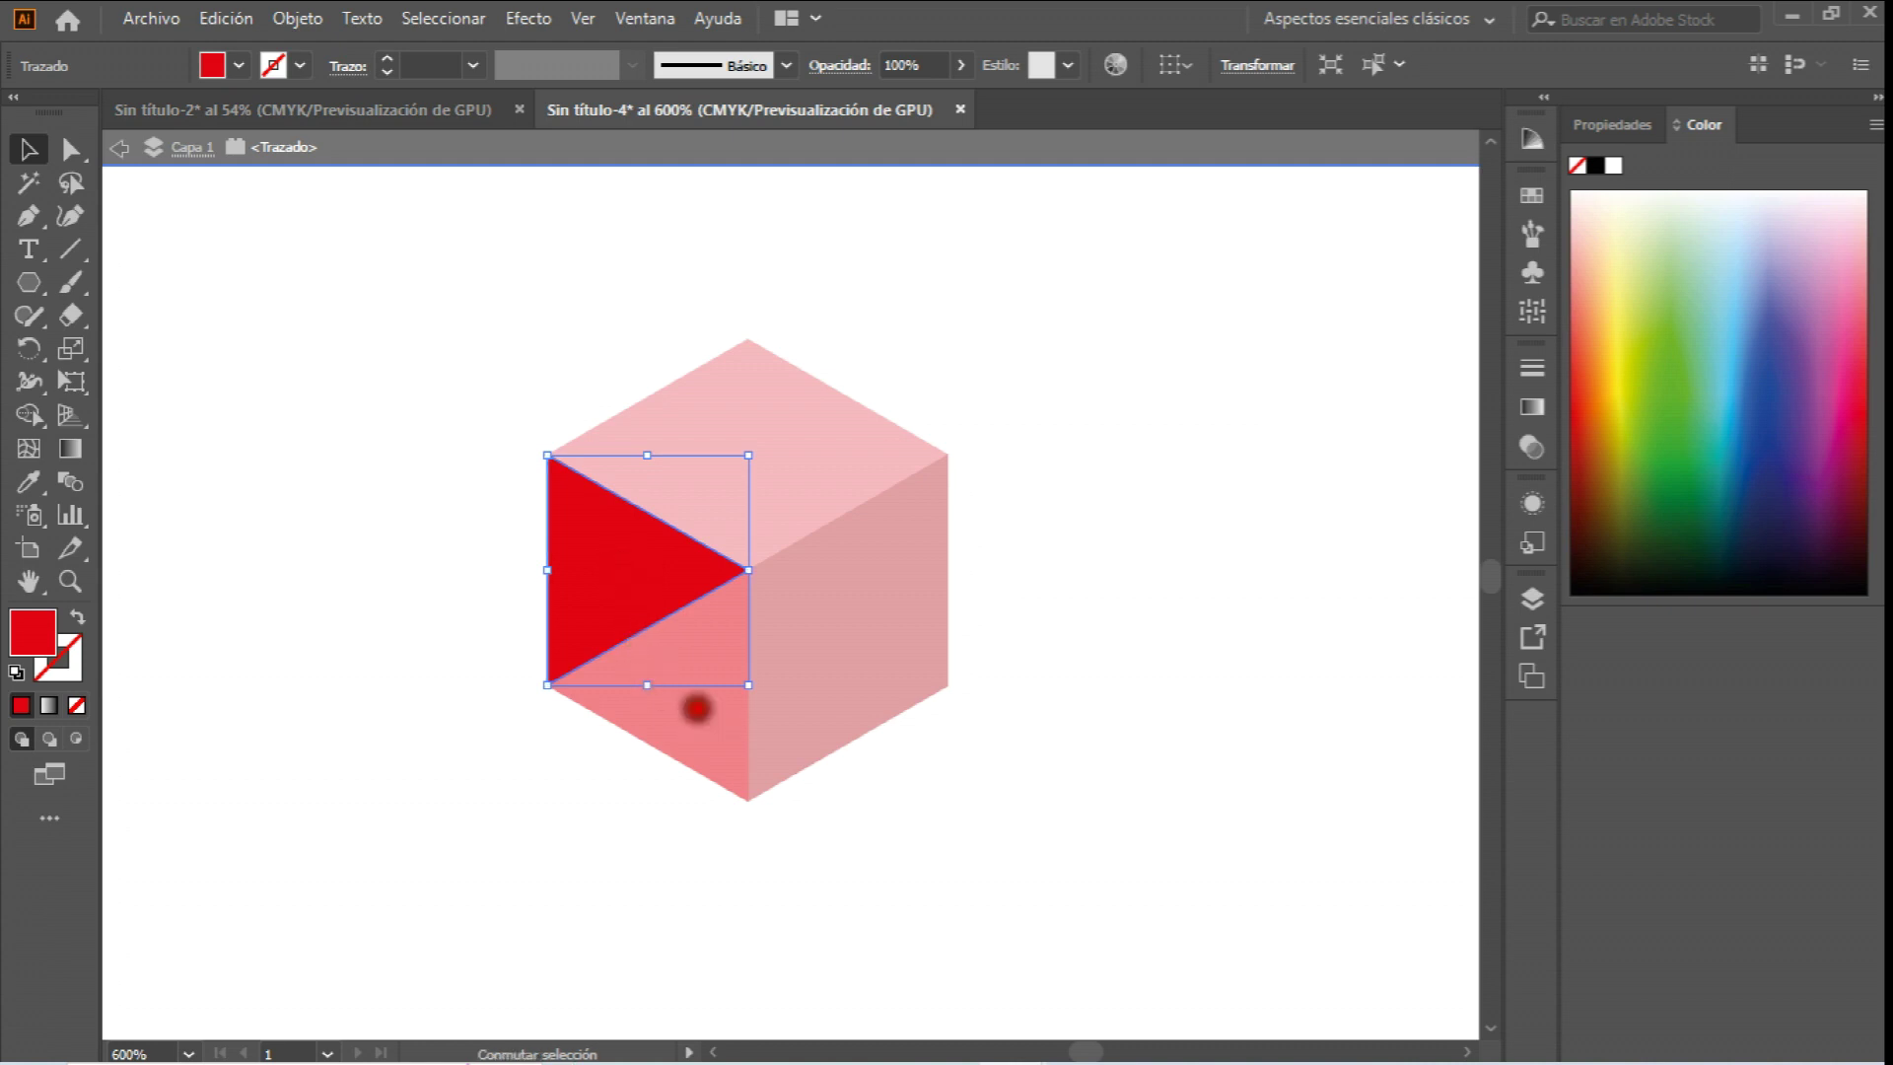
{"action": "left_click", "coordinate": [459, 741]}
{"action": "double_click", "coordinate": [386, 369]}
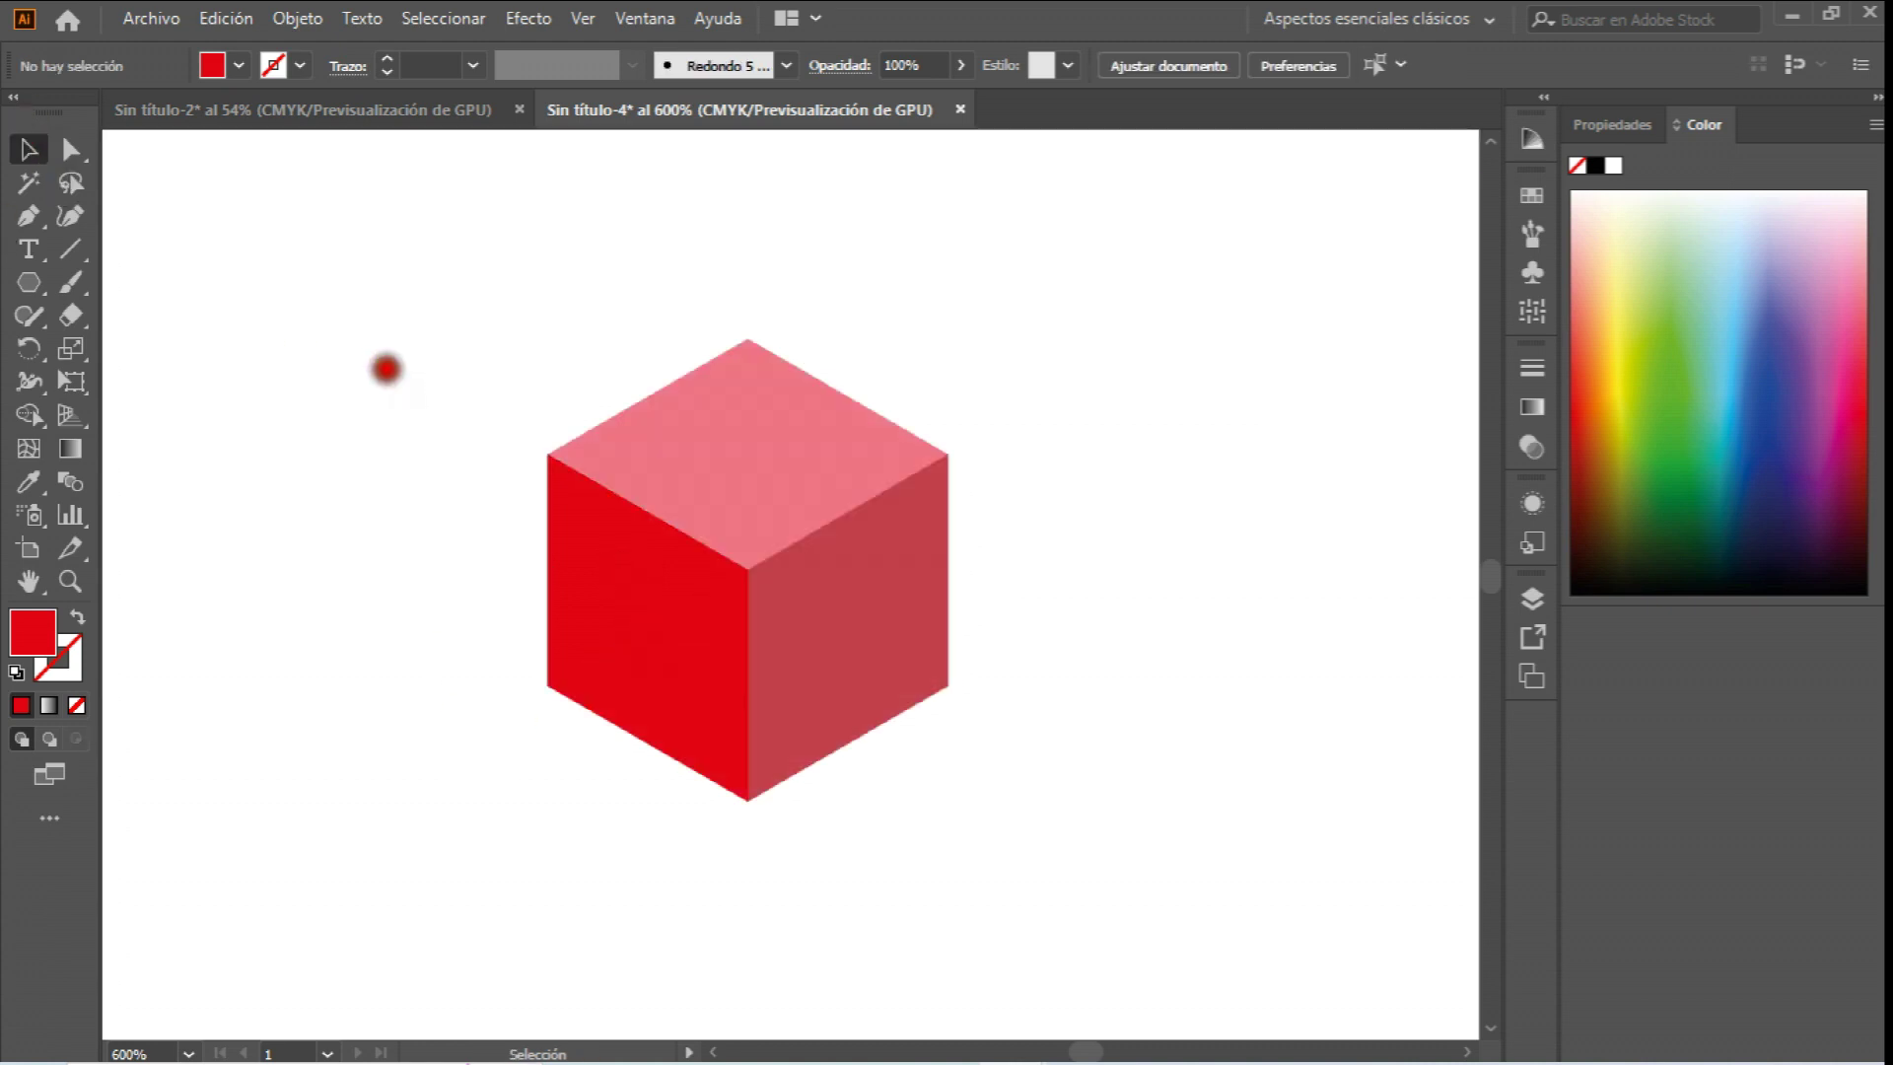
Fill the two triangles forming the cube's left face with a dark muted red and deselect them.
{"action": "left_click", "coordinate": [615, 589]}
{"action": "left_click", "coordinate": [669, 678]}
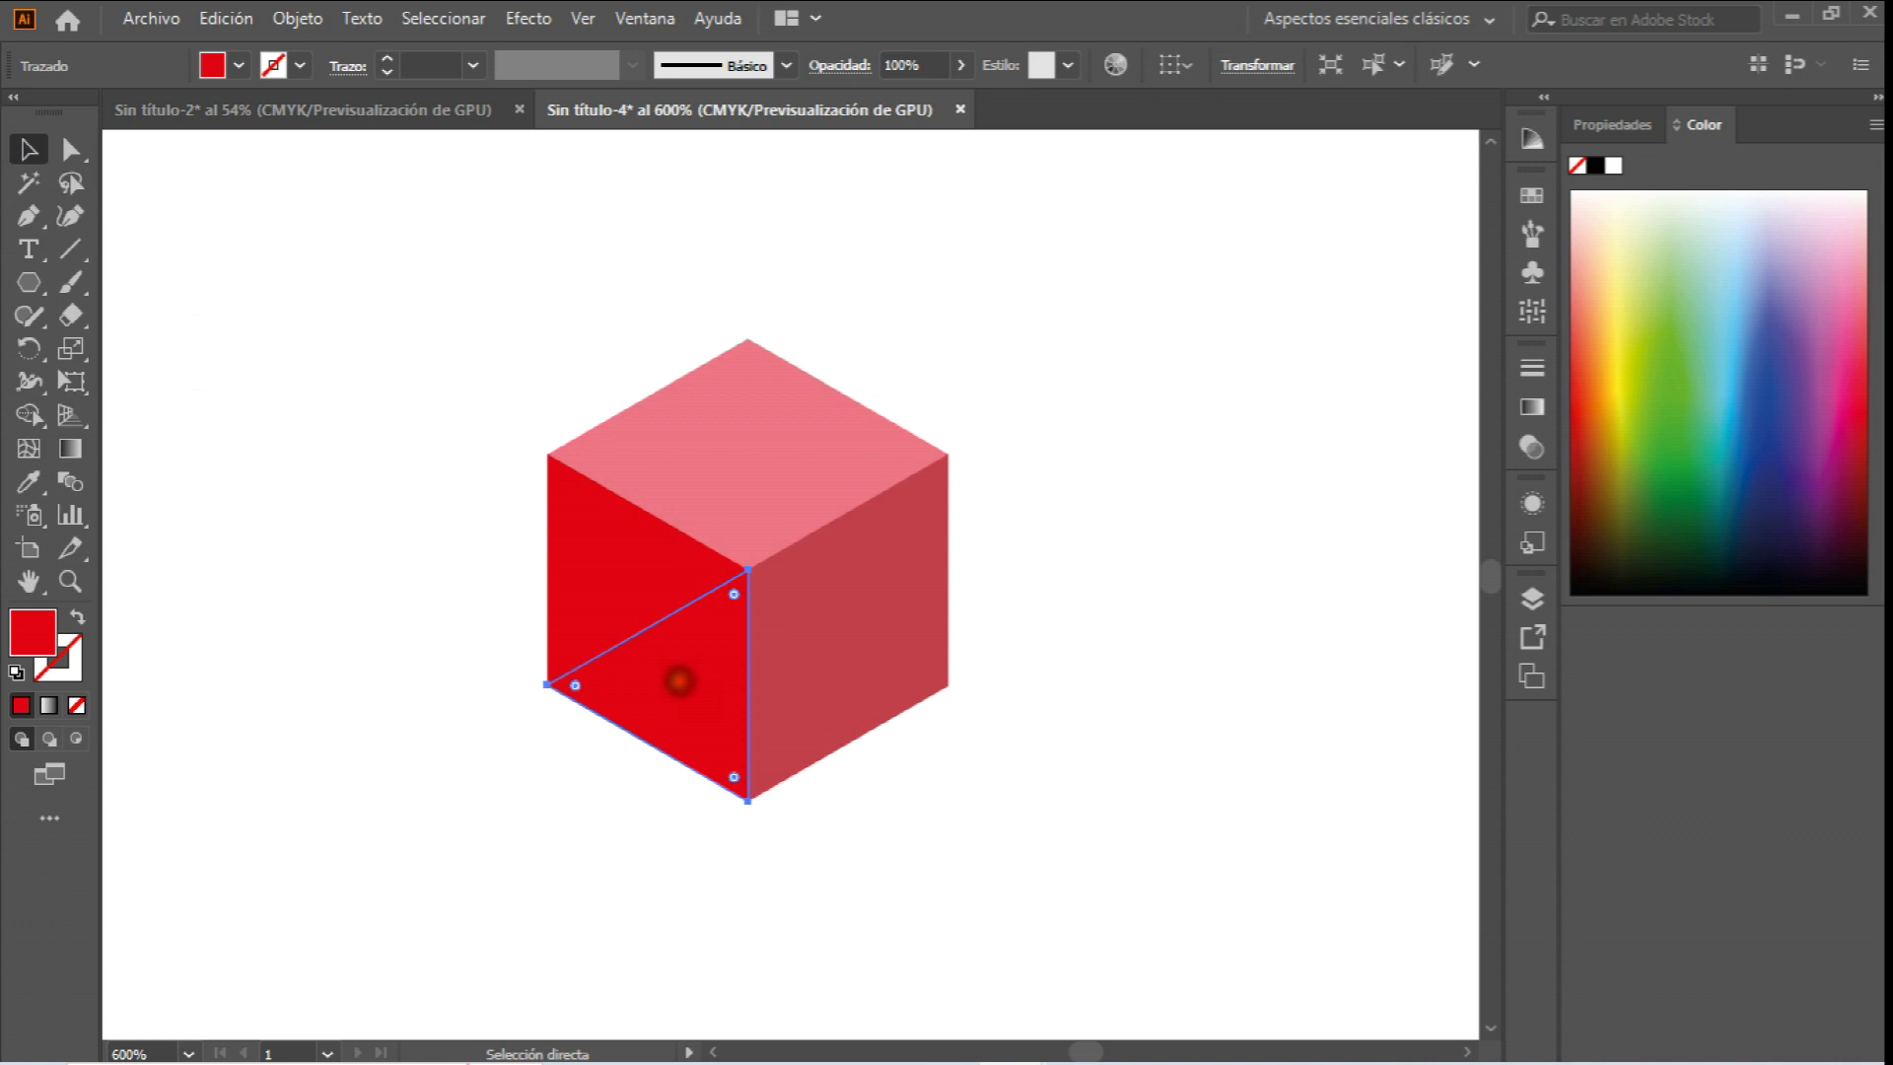
{"action": "left_click", "coordinate": [588, 513], "text": "shift"}
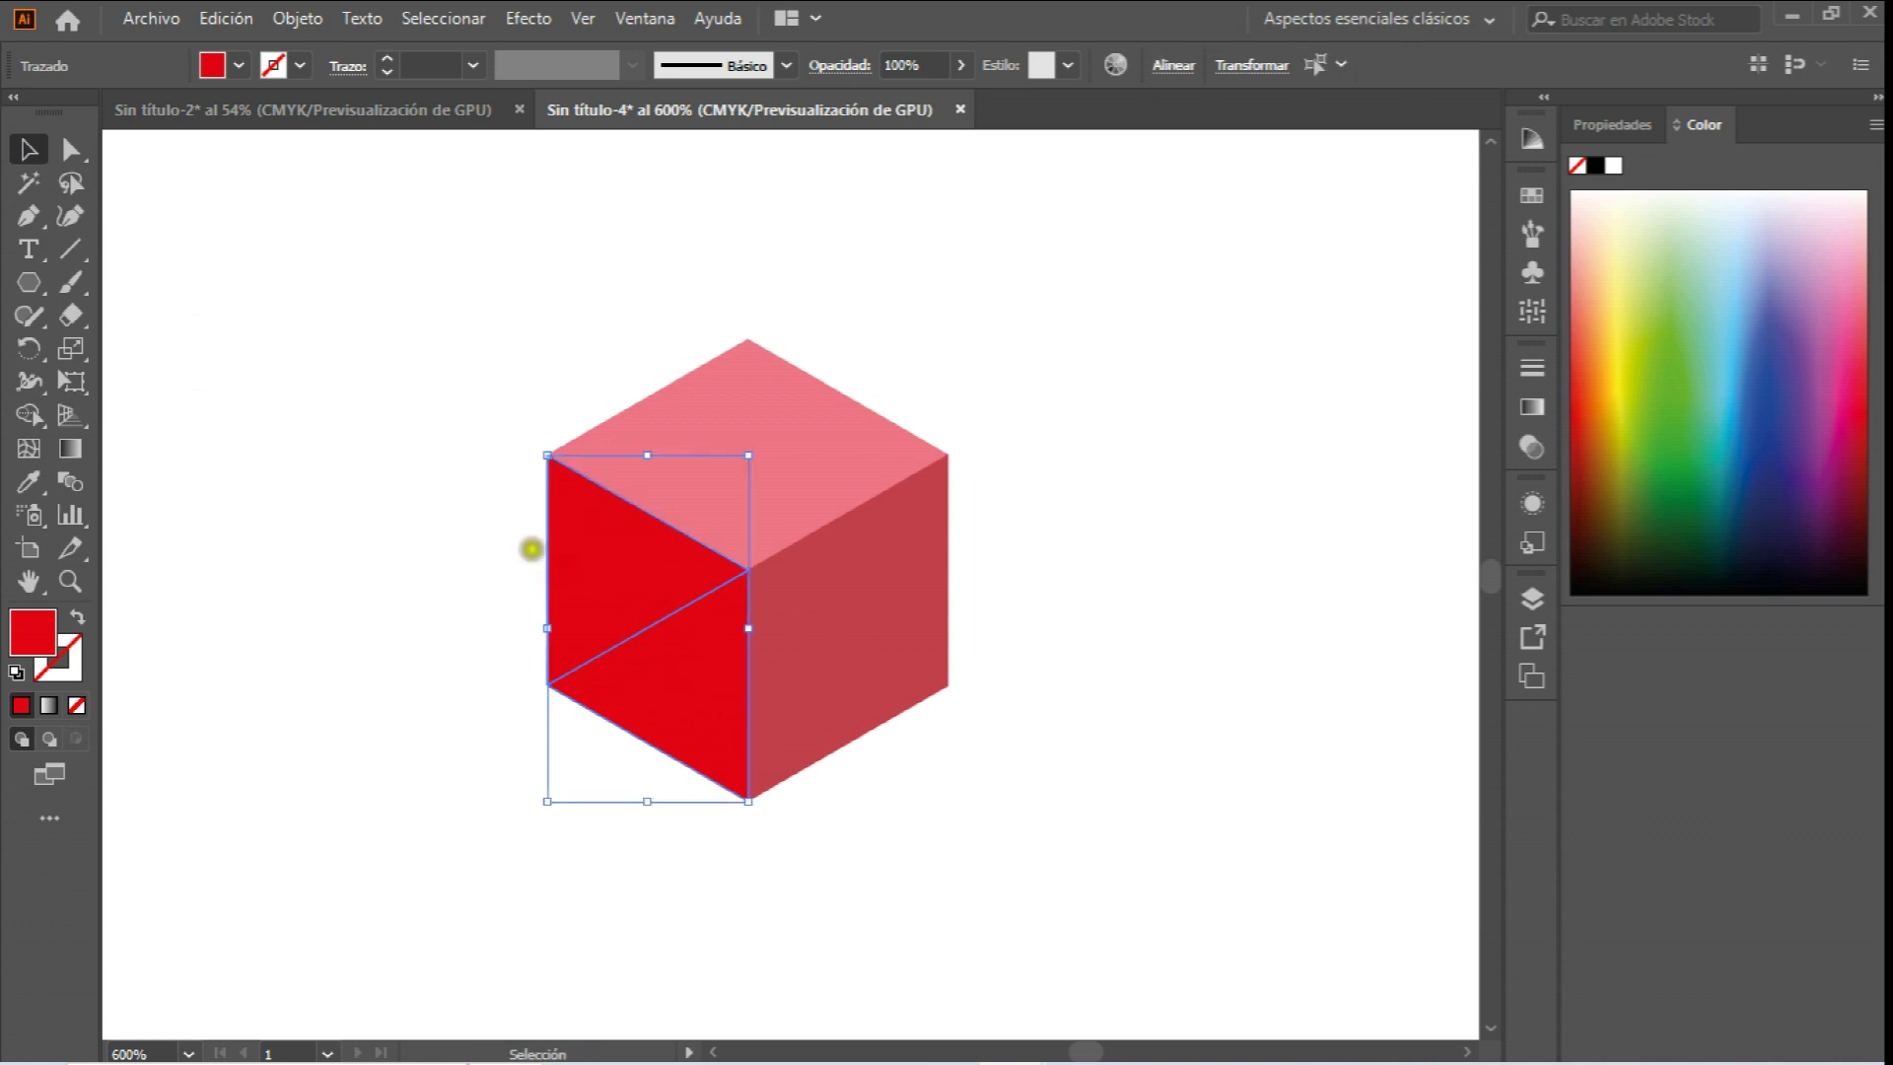
{"action": "double_click", "coordinate": [33, 631]}
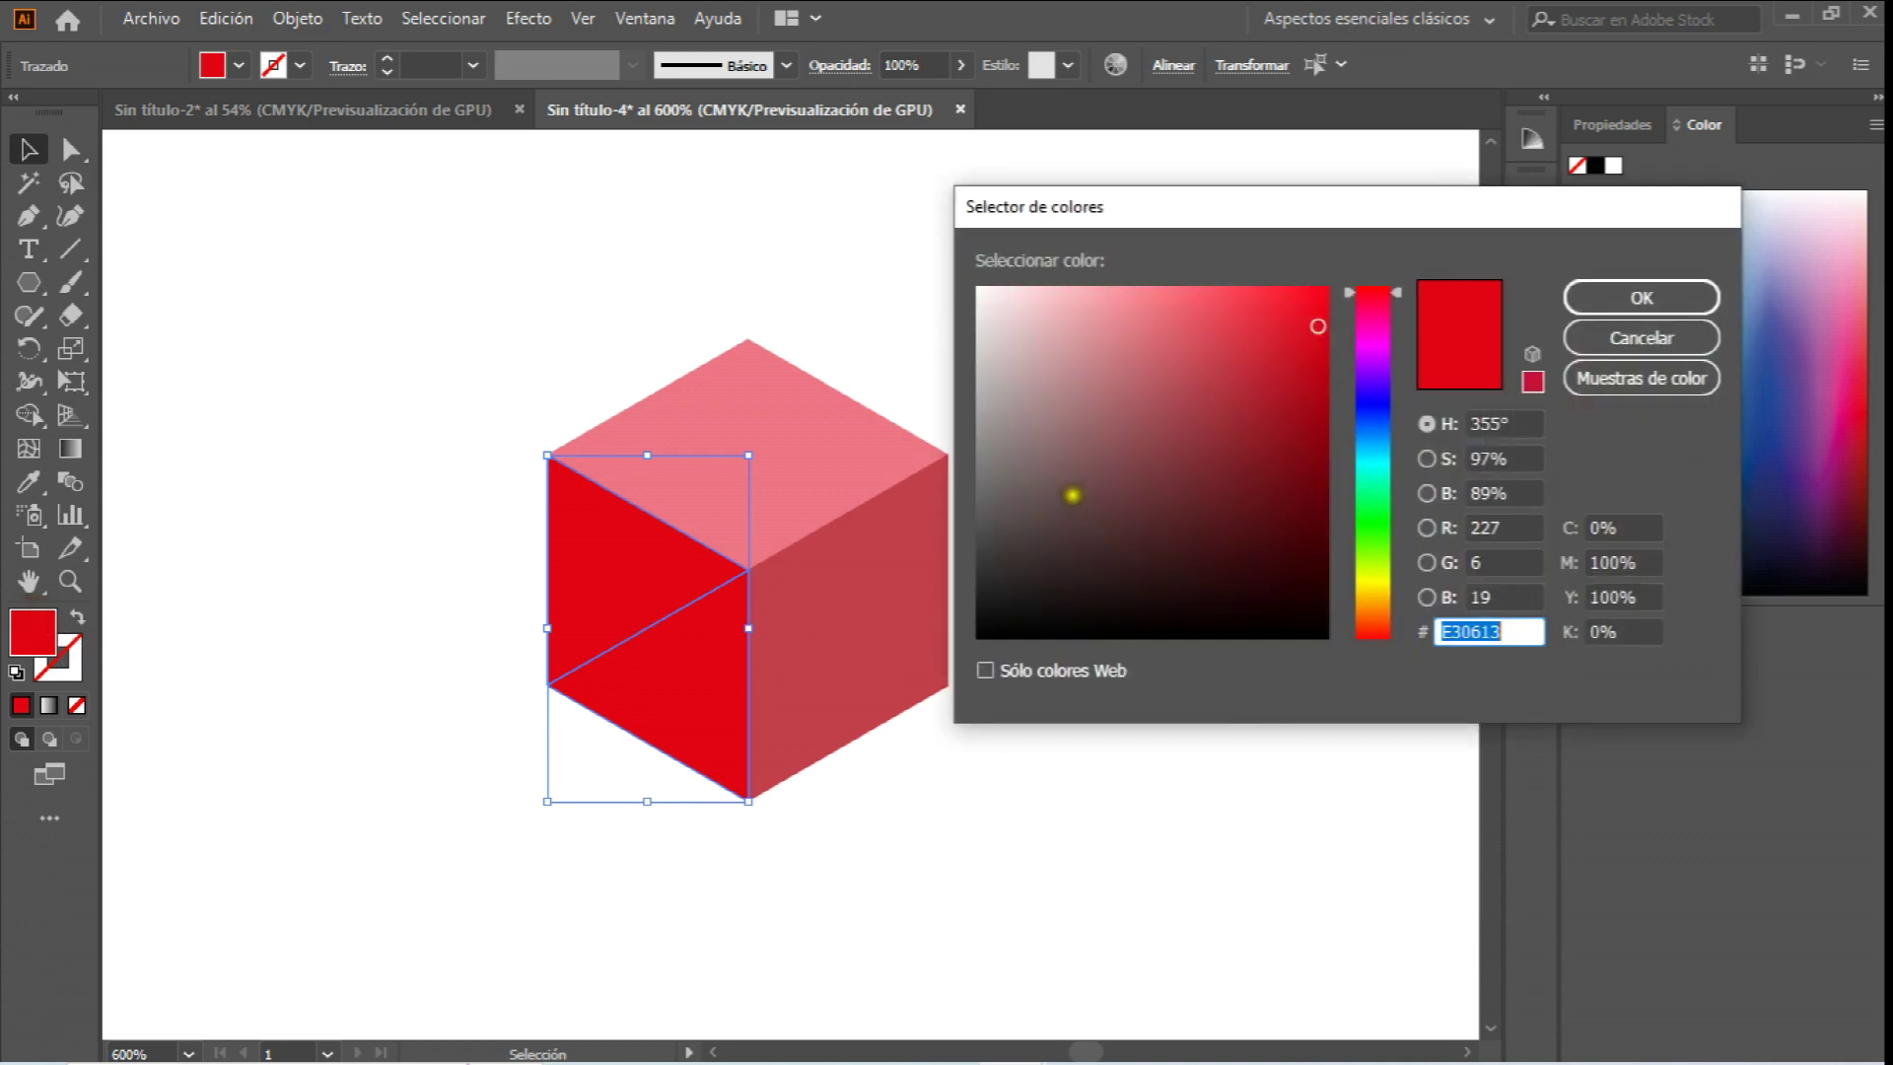
{"action": "left_click", "coordinate": [1310, 422]}
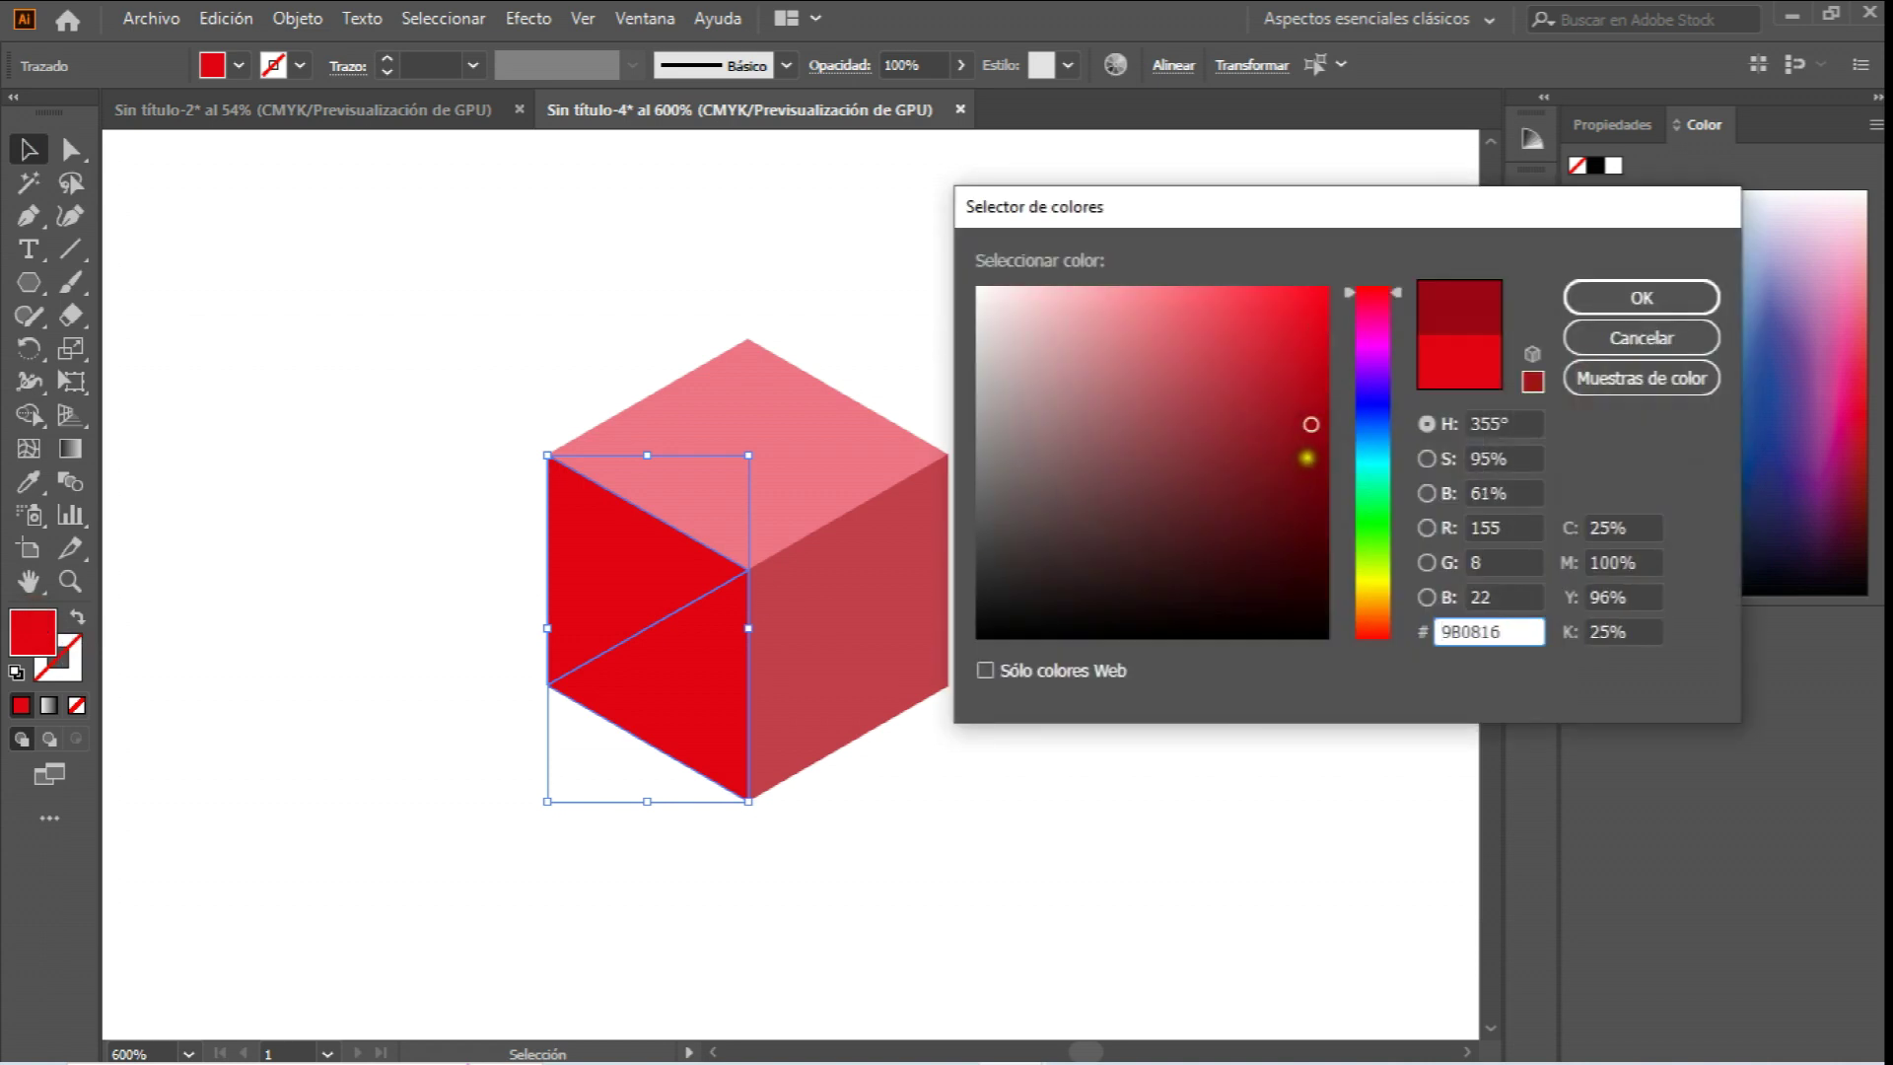
{"action": "left_click_drag", "start_coordinate": [1292, 428], "coordinate": [1252, 441]}
{"action": "left_click", "coordinate": [1577, 298]}
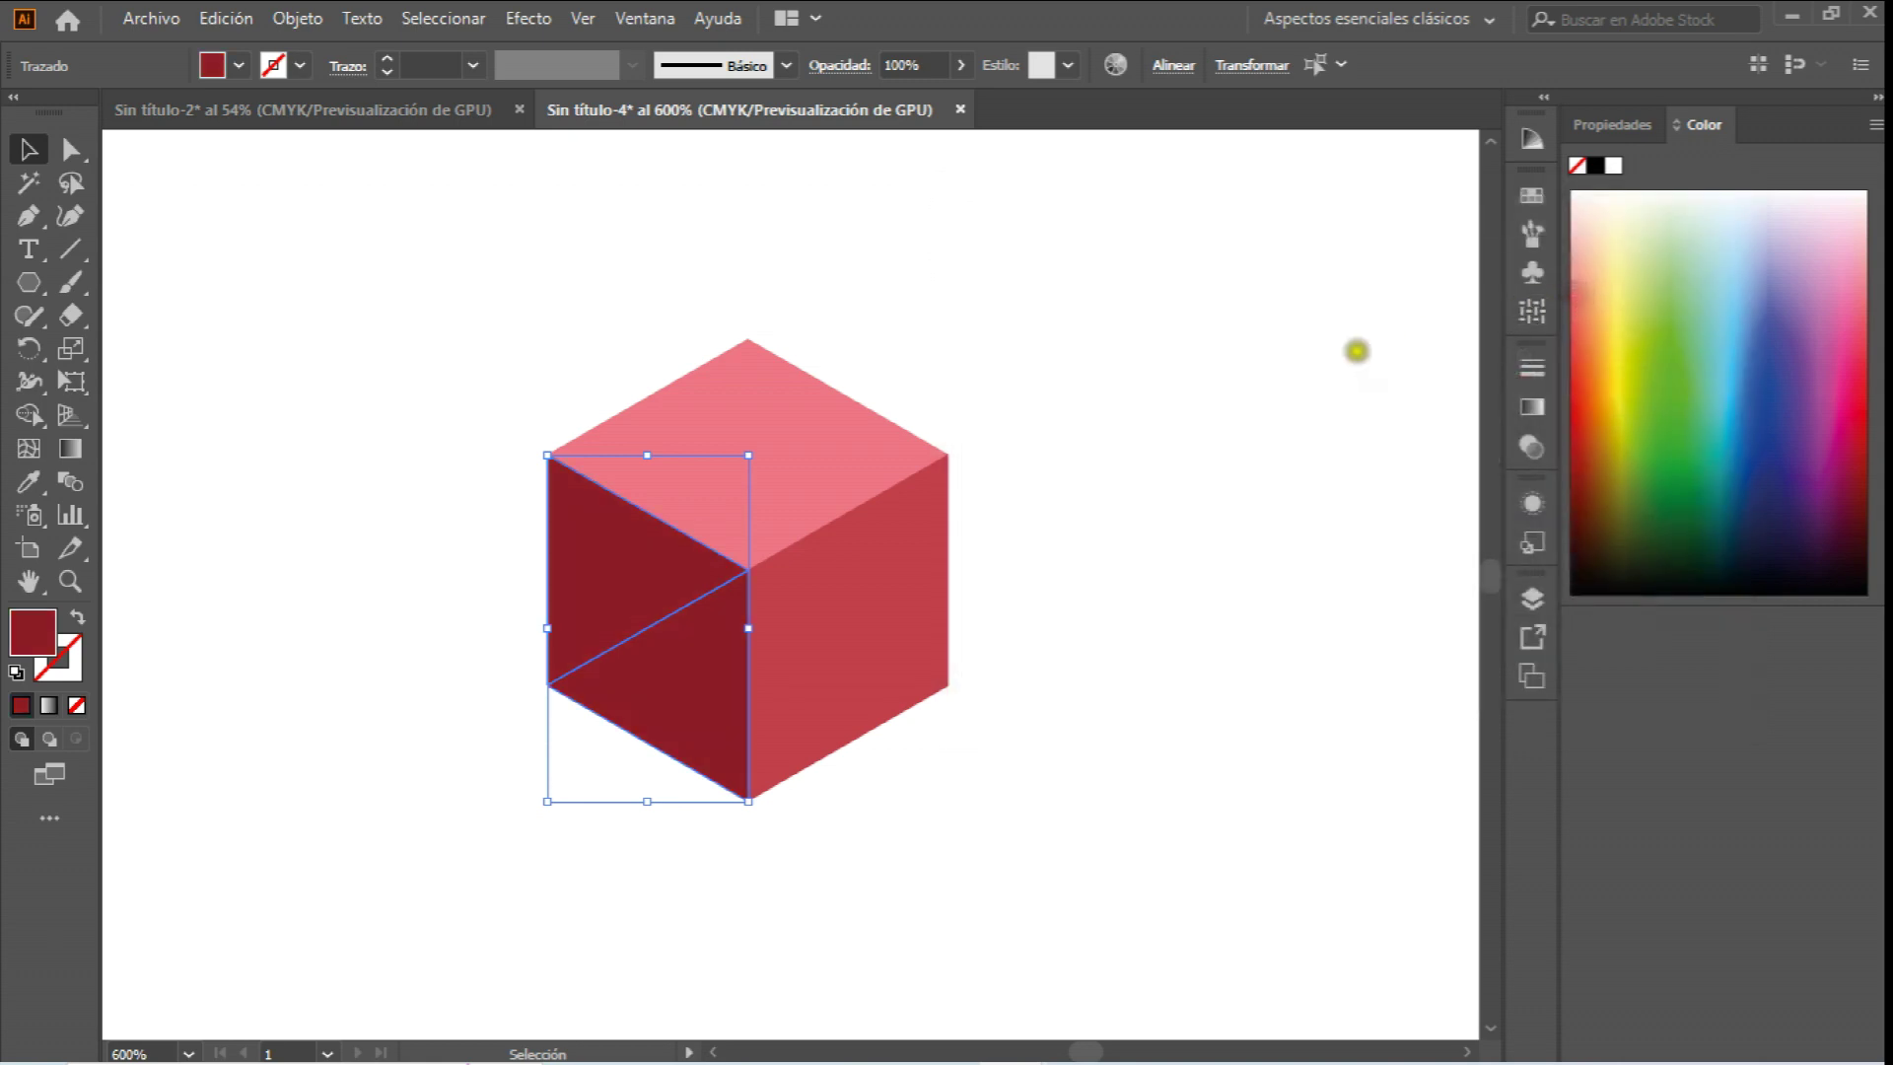
{"action": "left_click", "coordinate": [1192, 389]}
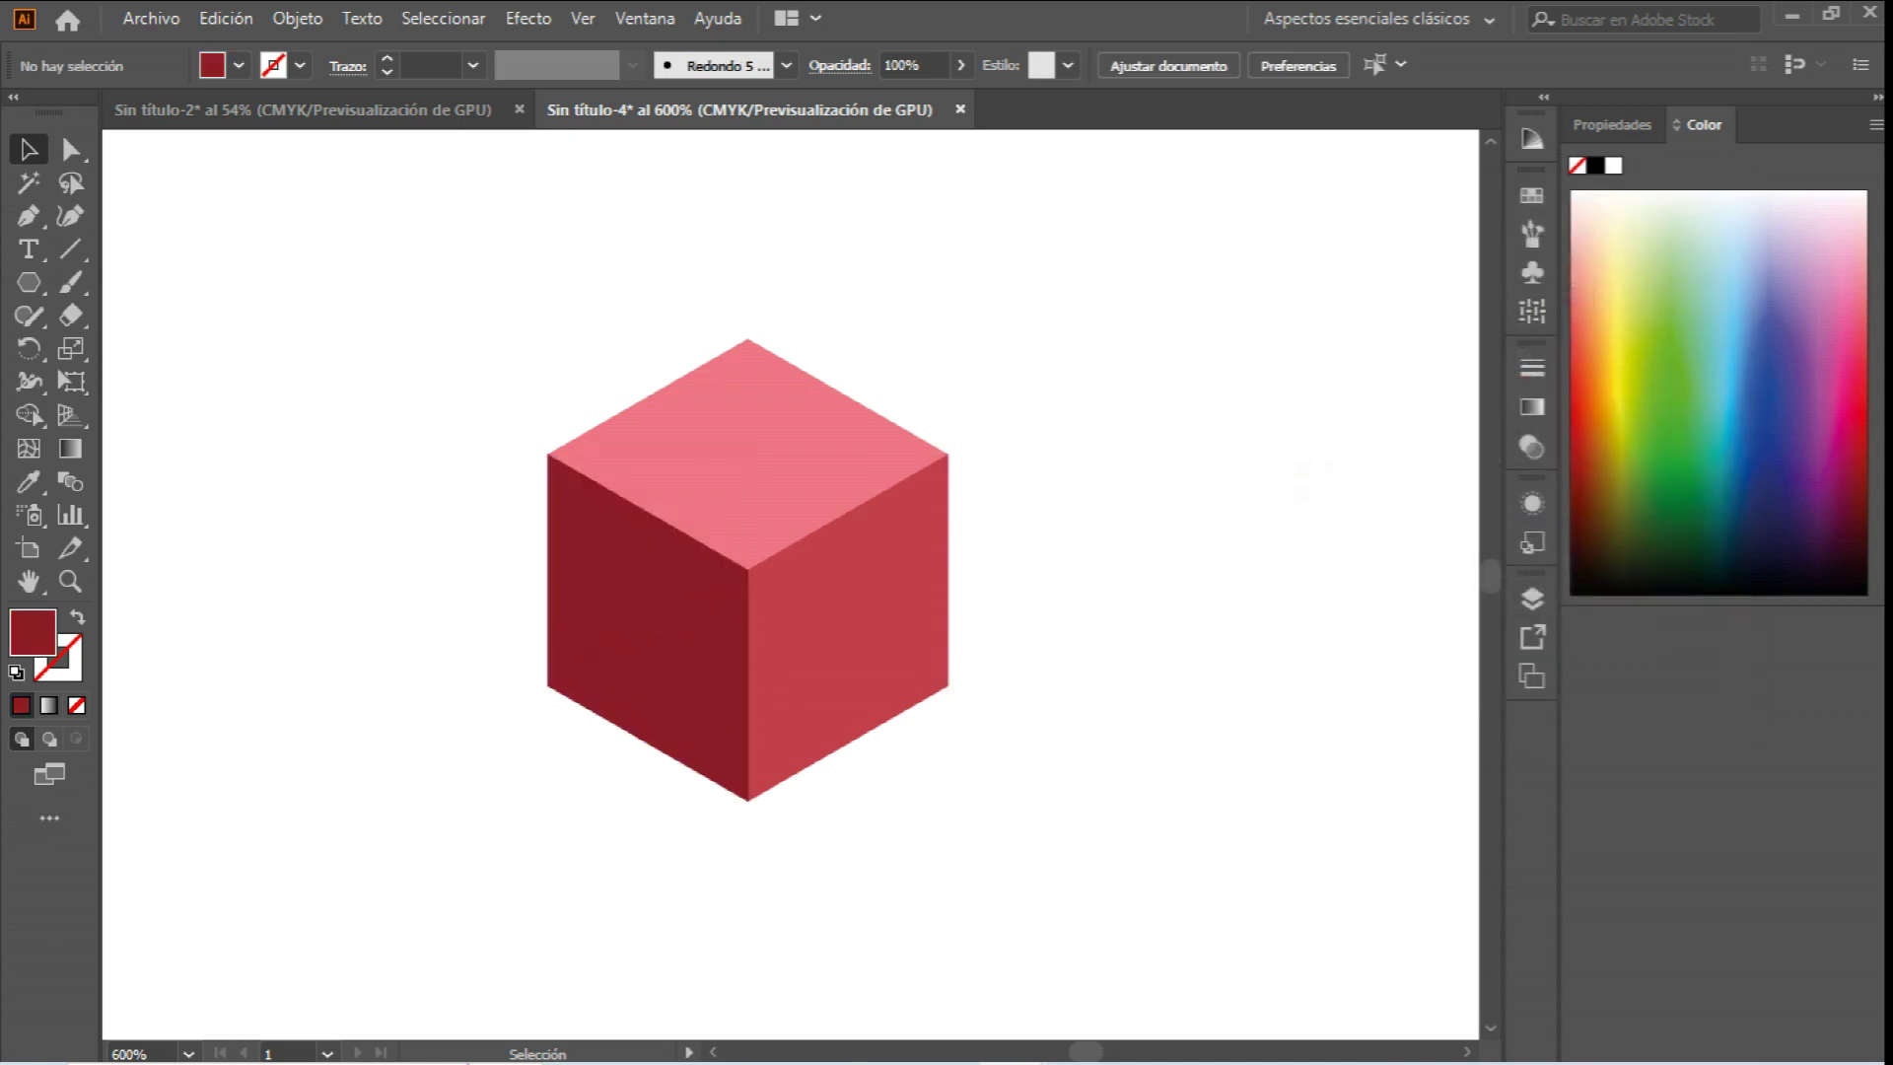
Select all the triangles of the cube and make a new pattern from them.
{"action": "left_click_drag", "start_coordinate": [354, 314], "coordinate": [1069, 913]}
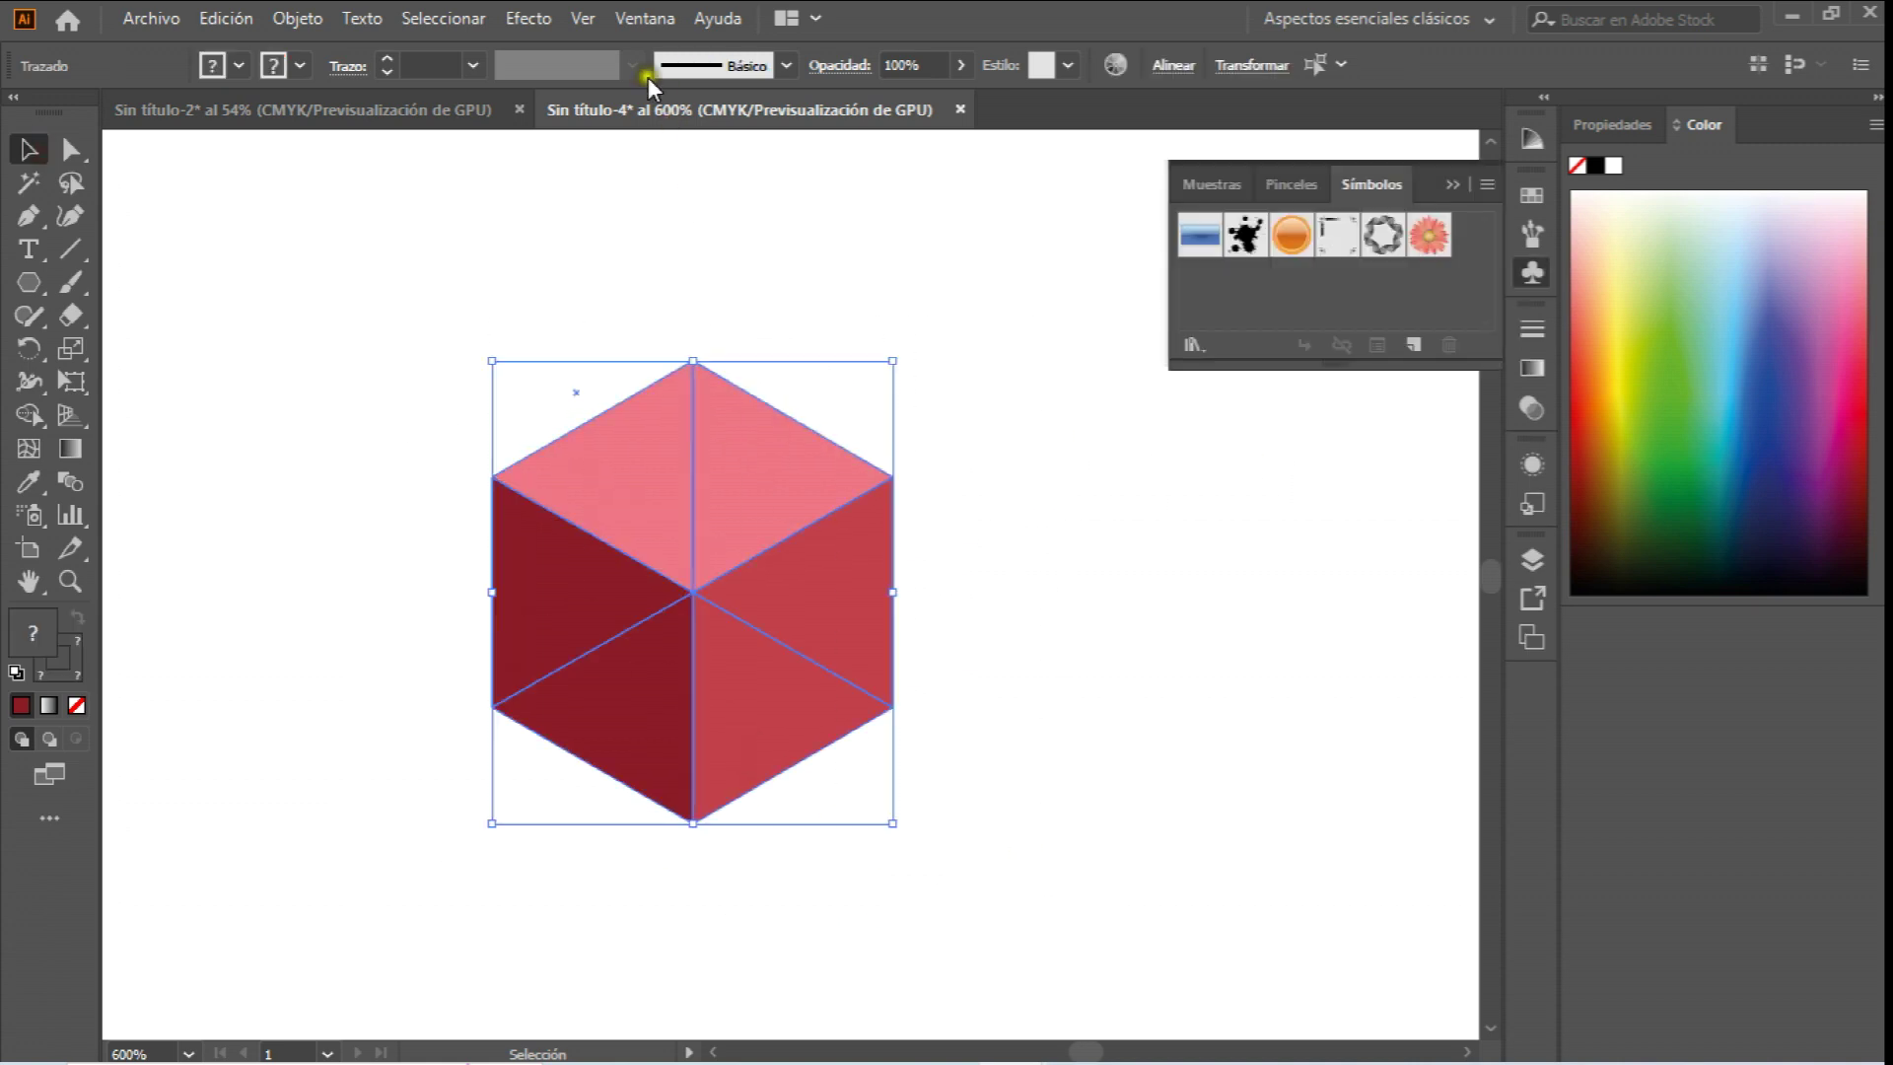
{"action": "left_click", "coordinate": [297, 21]}
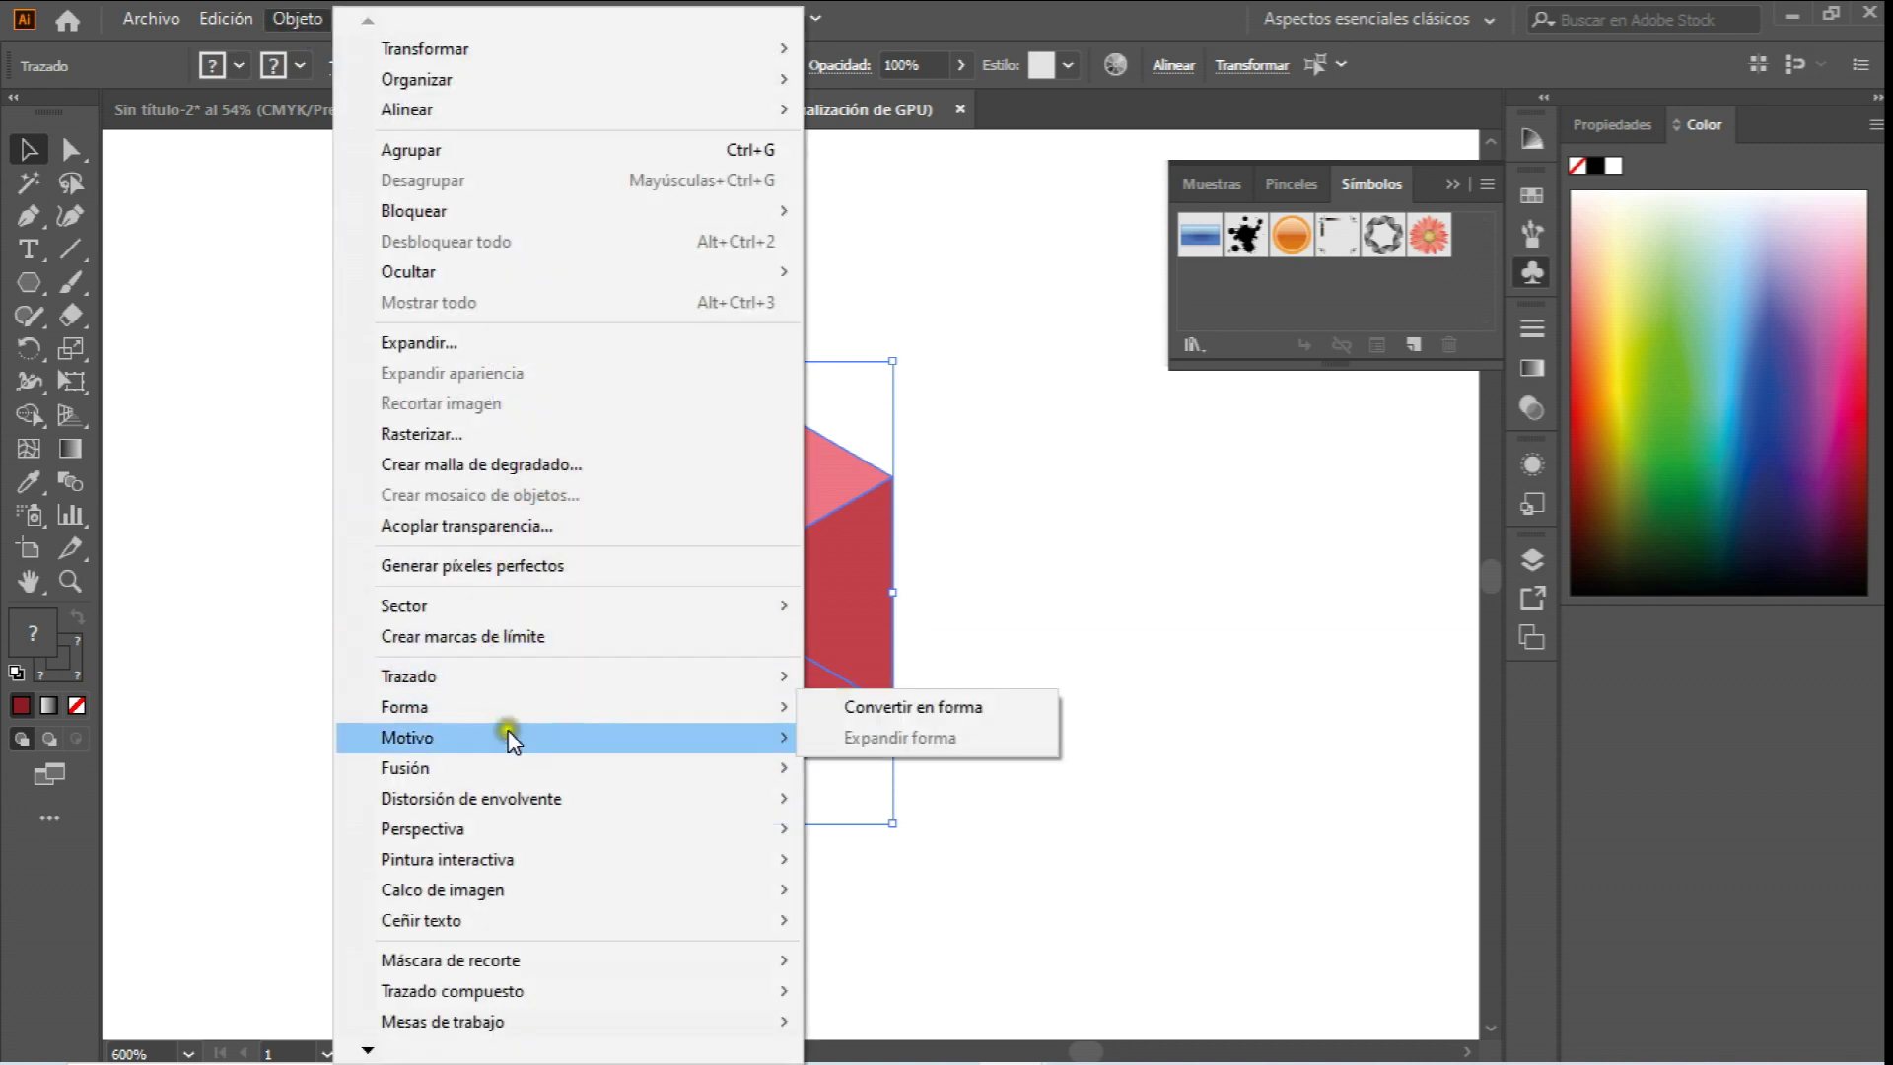
{"action": "mouse_move", "coordinate": [507, 736]}
{"action": "left_click", "coordinate": [838, 734]}
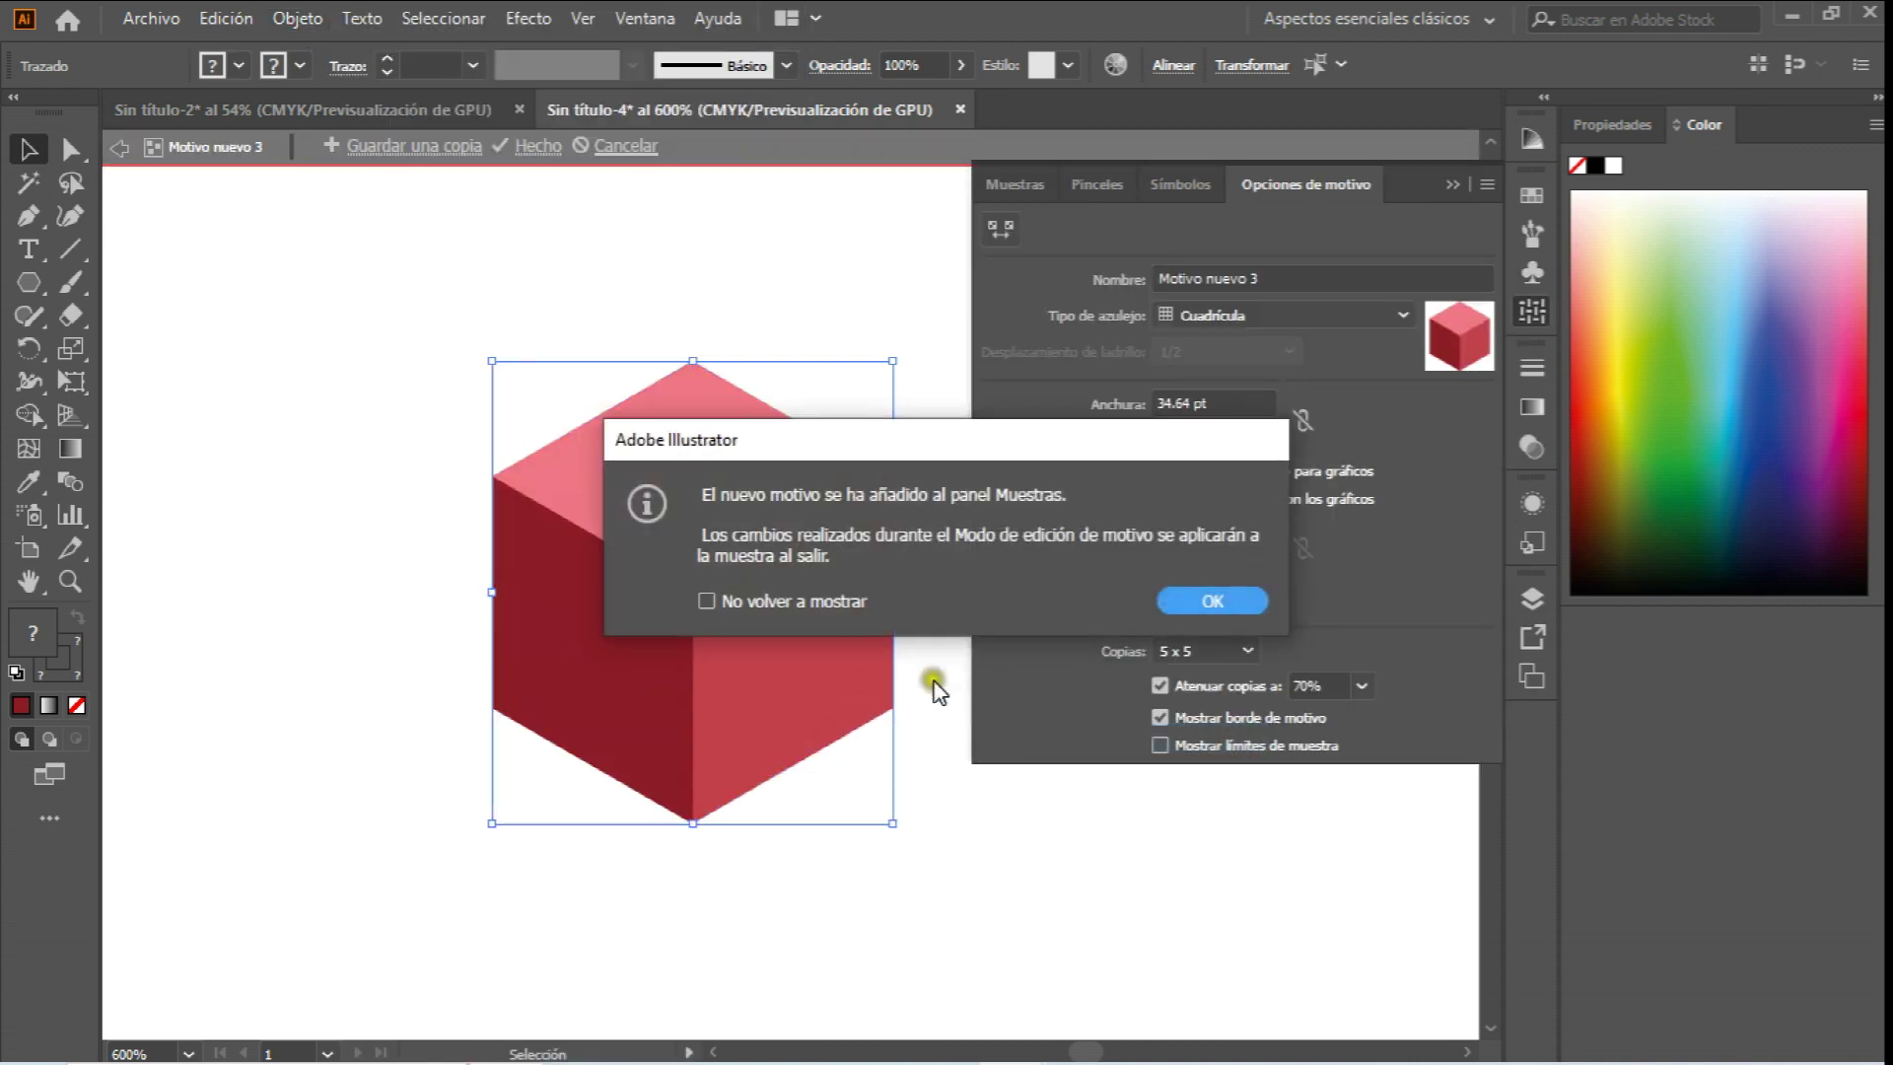
{"action": "left_click", "coordinate": [1211, 599]}
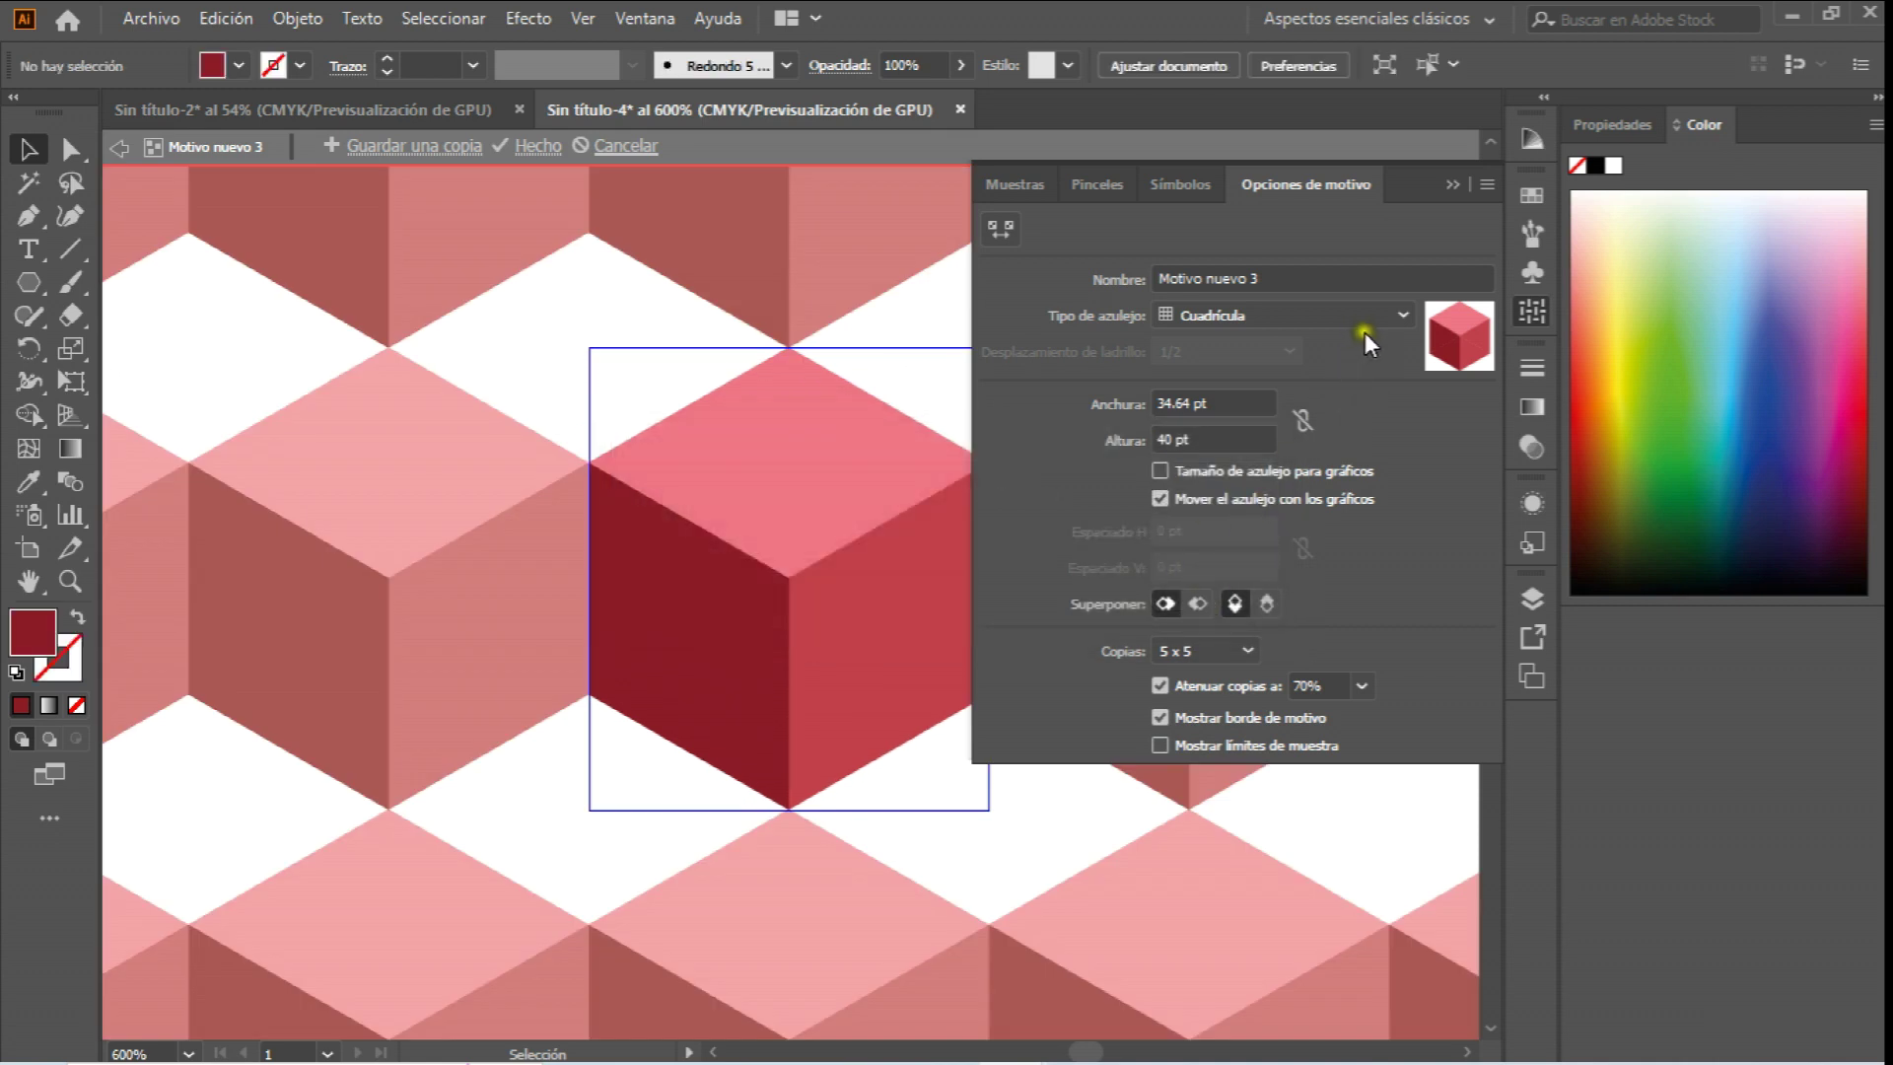
Set the pattern's tile type to Hexadecimal por fila and finish editing the pattern.
{"action": "left_click", "coordinate": [1393, 317]}
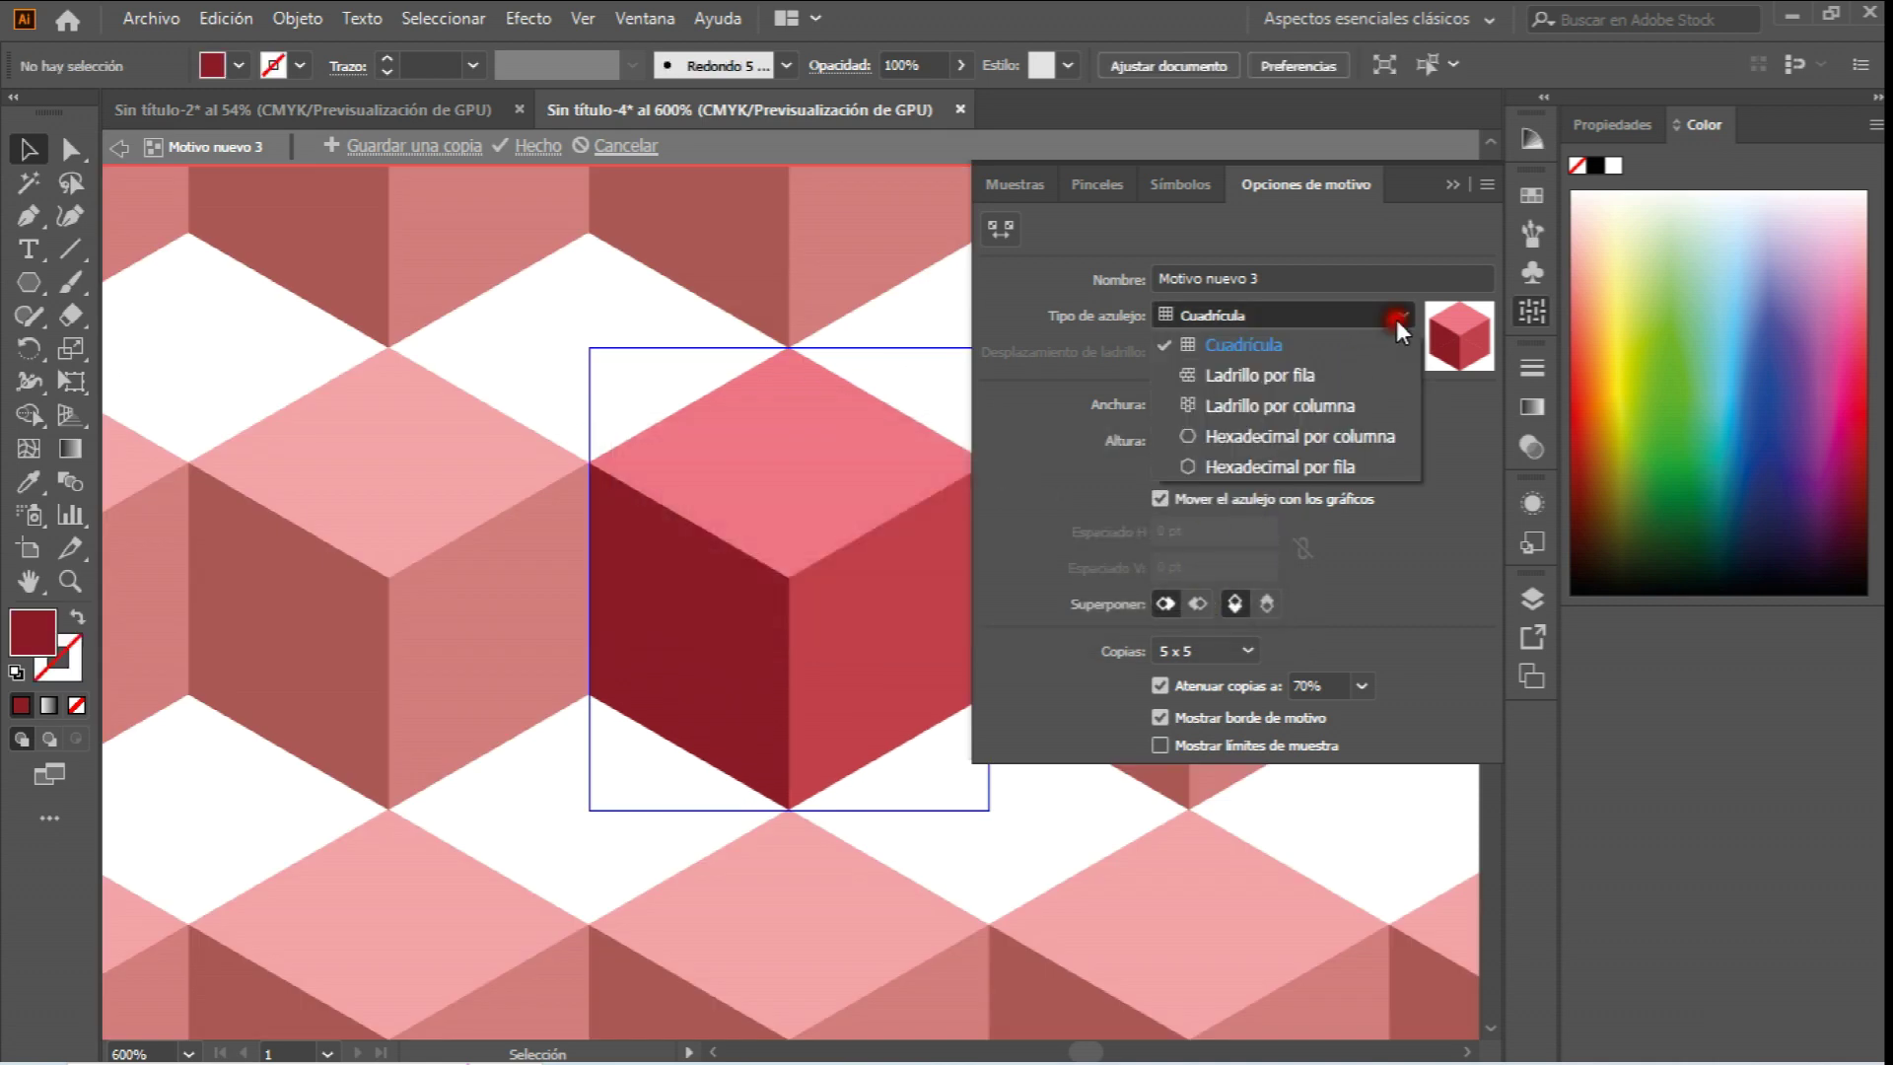
{"action": "left_click", "coordinate": [1307, 473]}
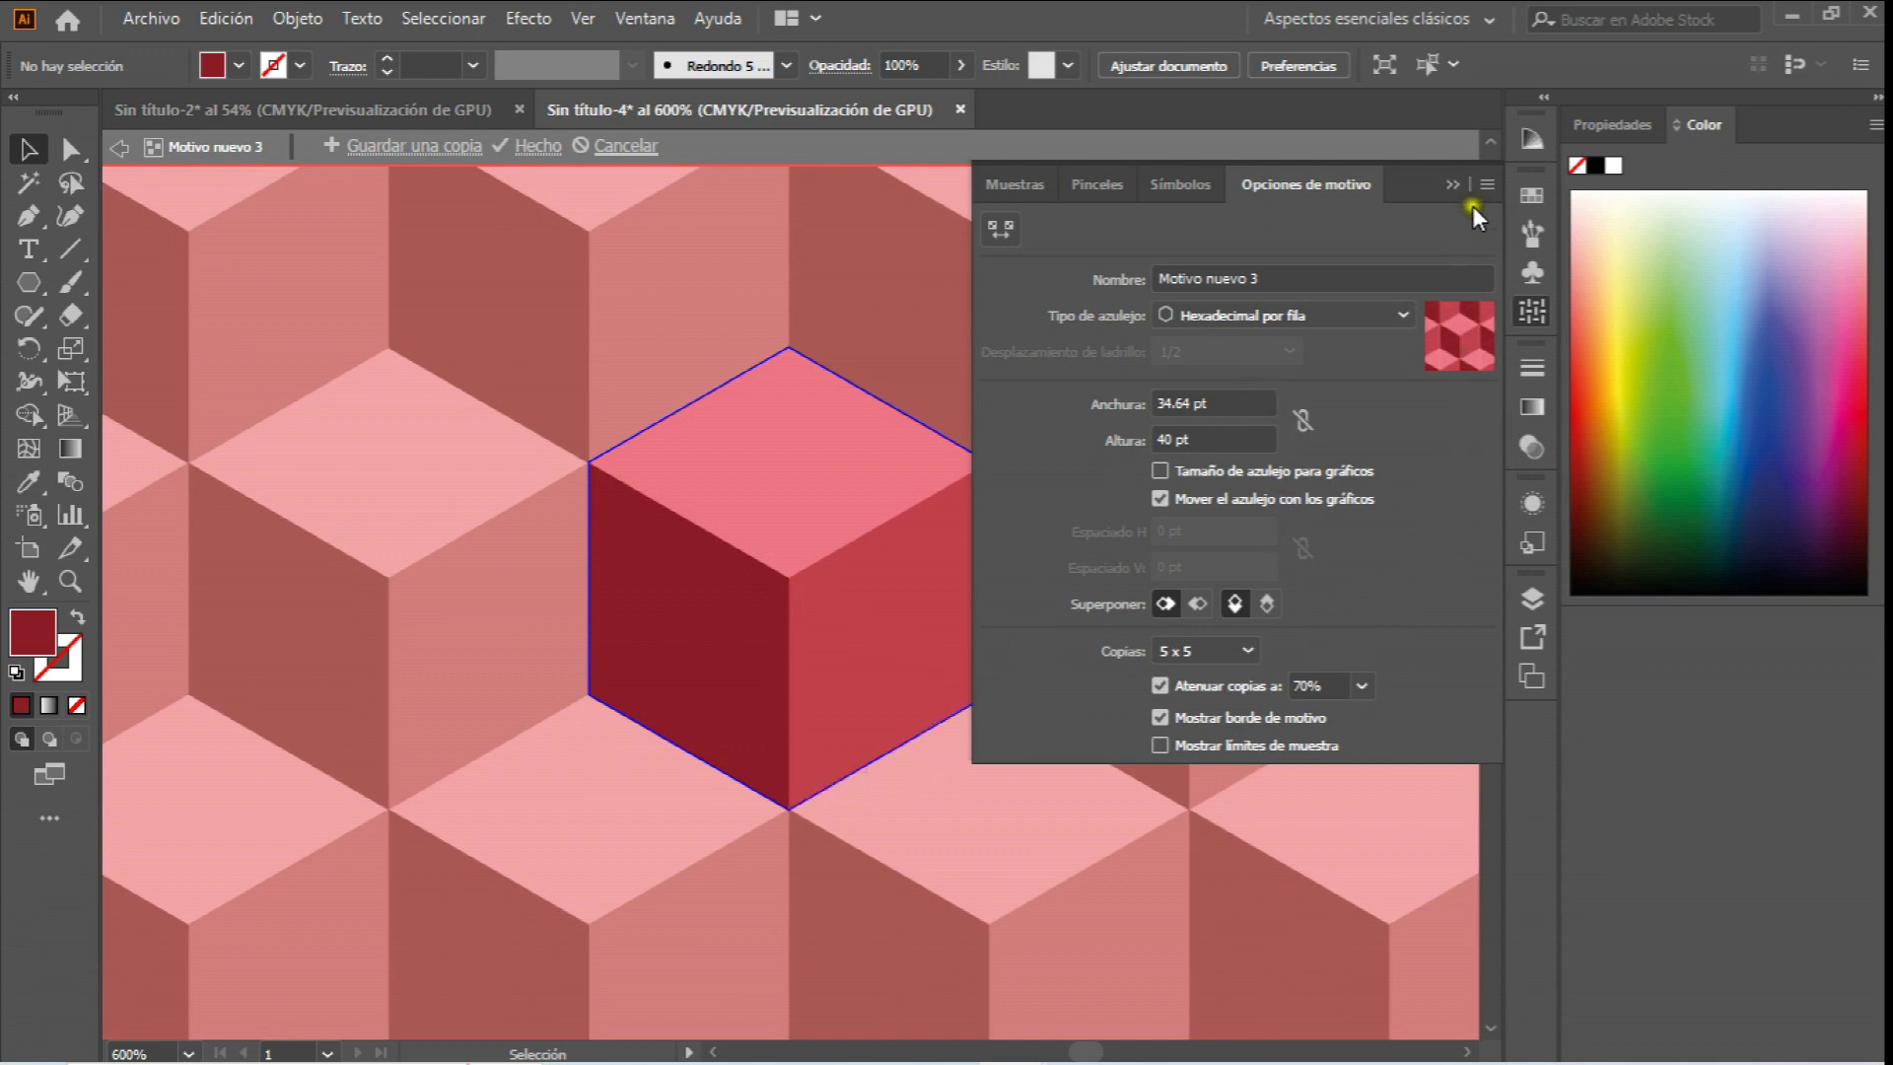
{"action": "left_click", "coordinate": [1455, 183]}
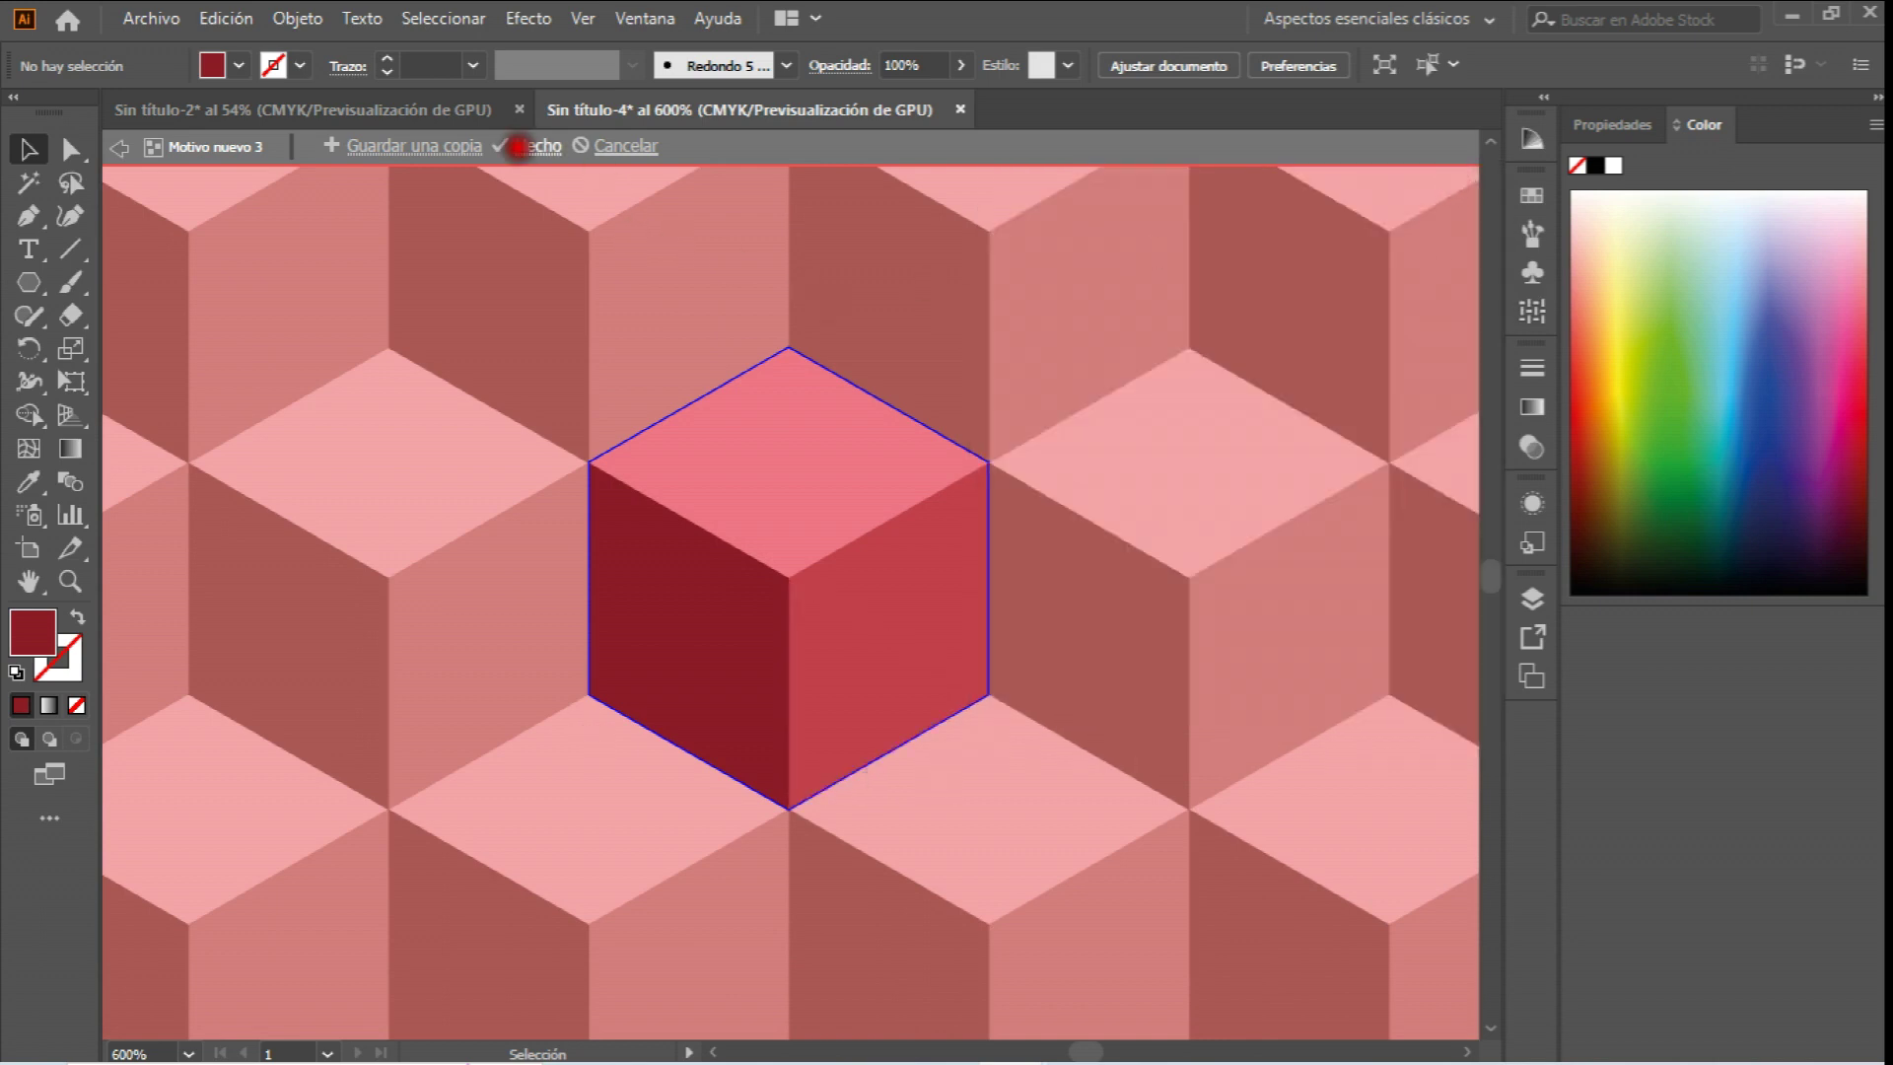
{"action": "left_click", "coordinate": [516, 146]}
Fit the artboard in the window, move the whole cube off its left side and deselect it.
{"action": "scroll", "coordinate": [807, 498], "scroll_direction": "down", "scroll_amount": 3}
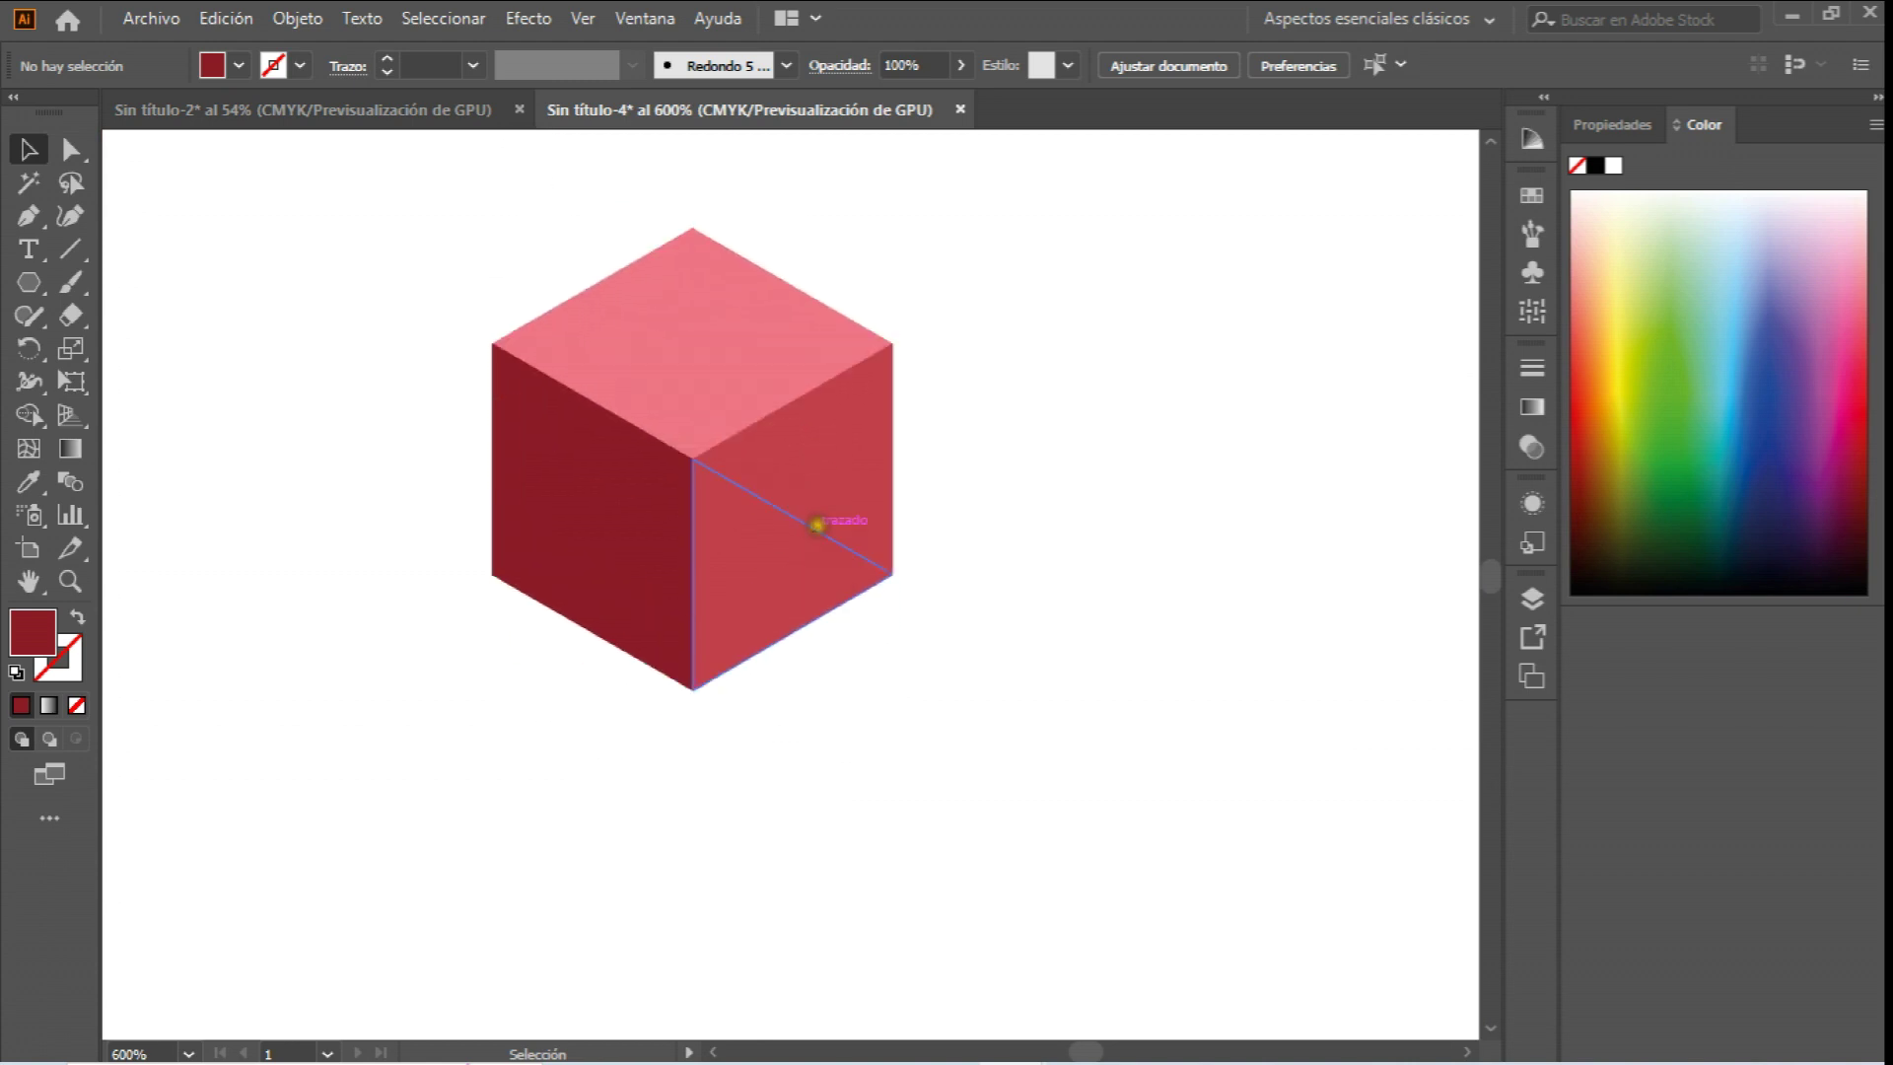
{"action": "scroll", "coordinate": [817, 524], "scroll_direction": "up", "scroll_amount": 2}
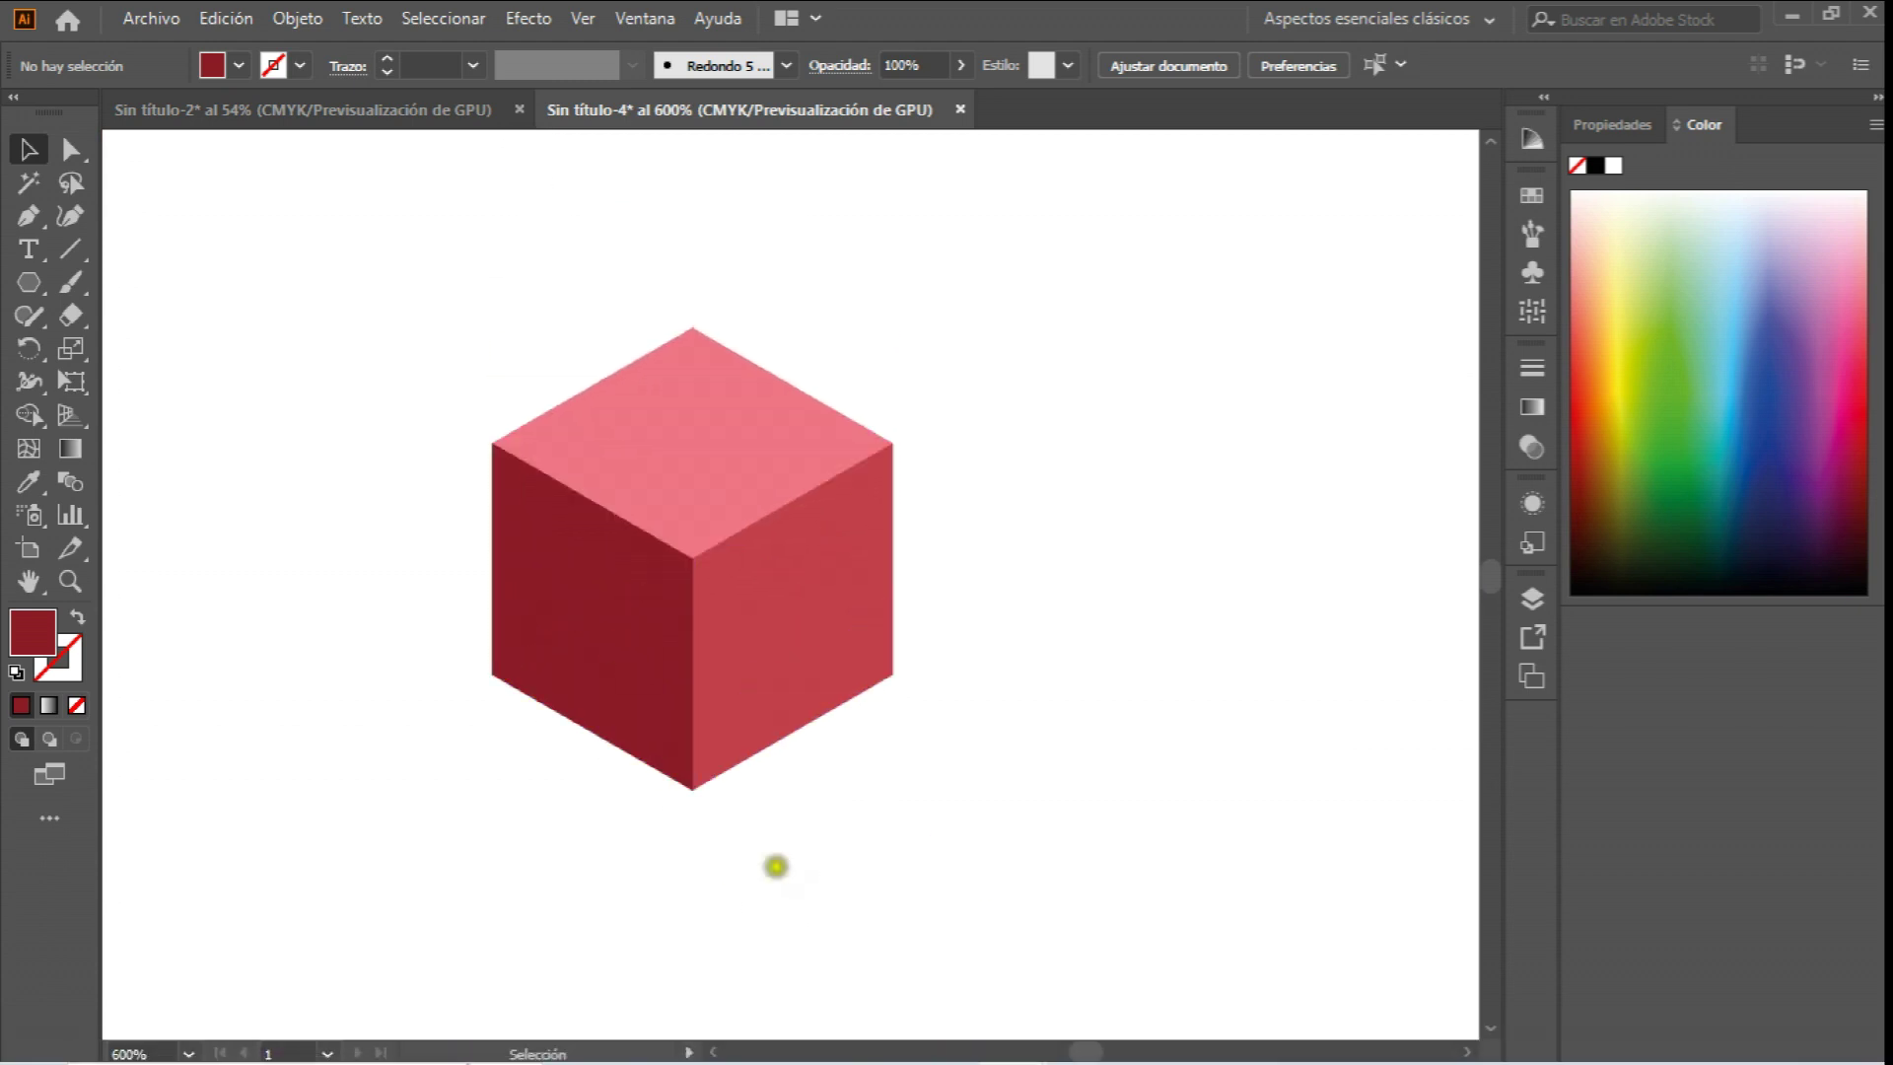
{"action": "left_click", "coordinate": [187, 1053]}
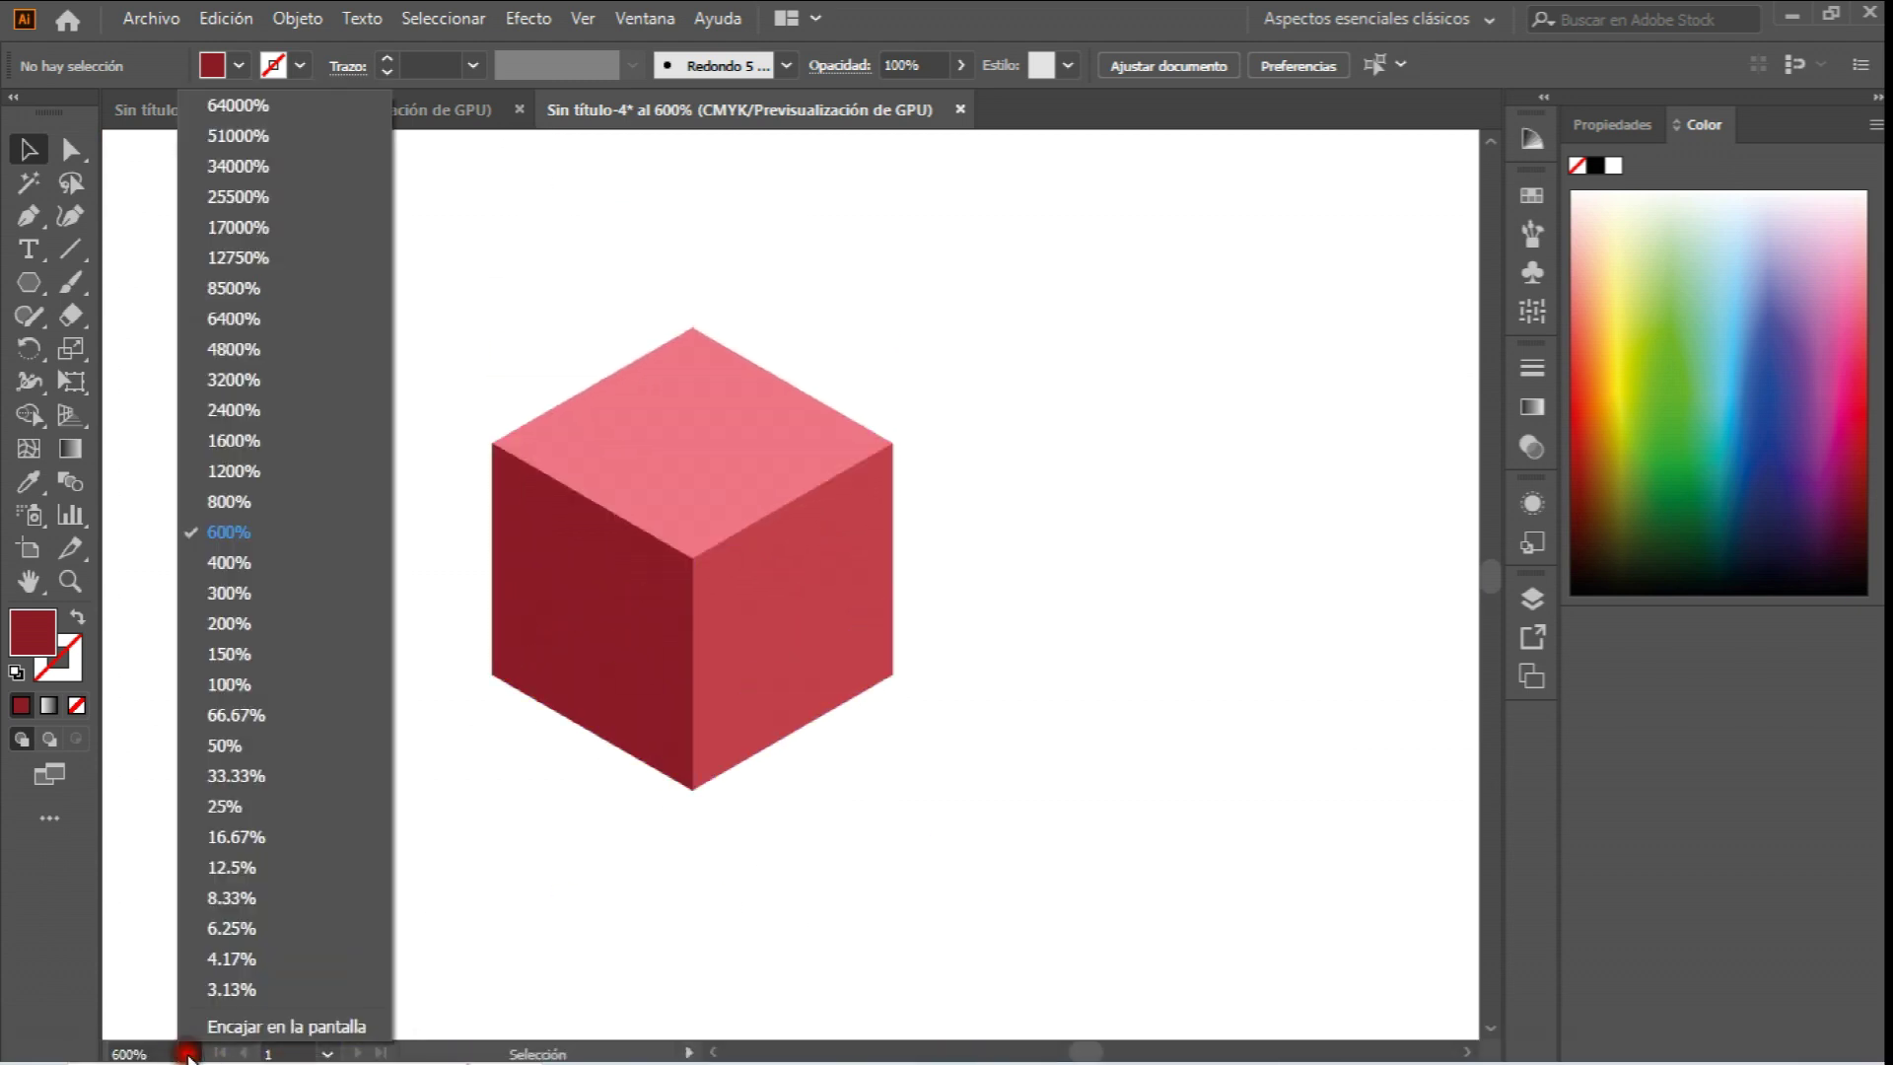
{"action": "left_click", "coordinate": [242, 1024]}
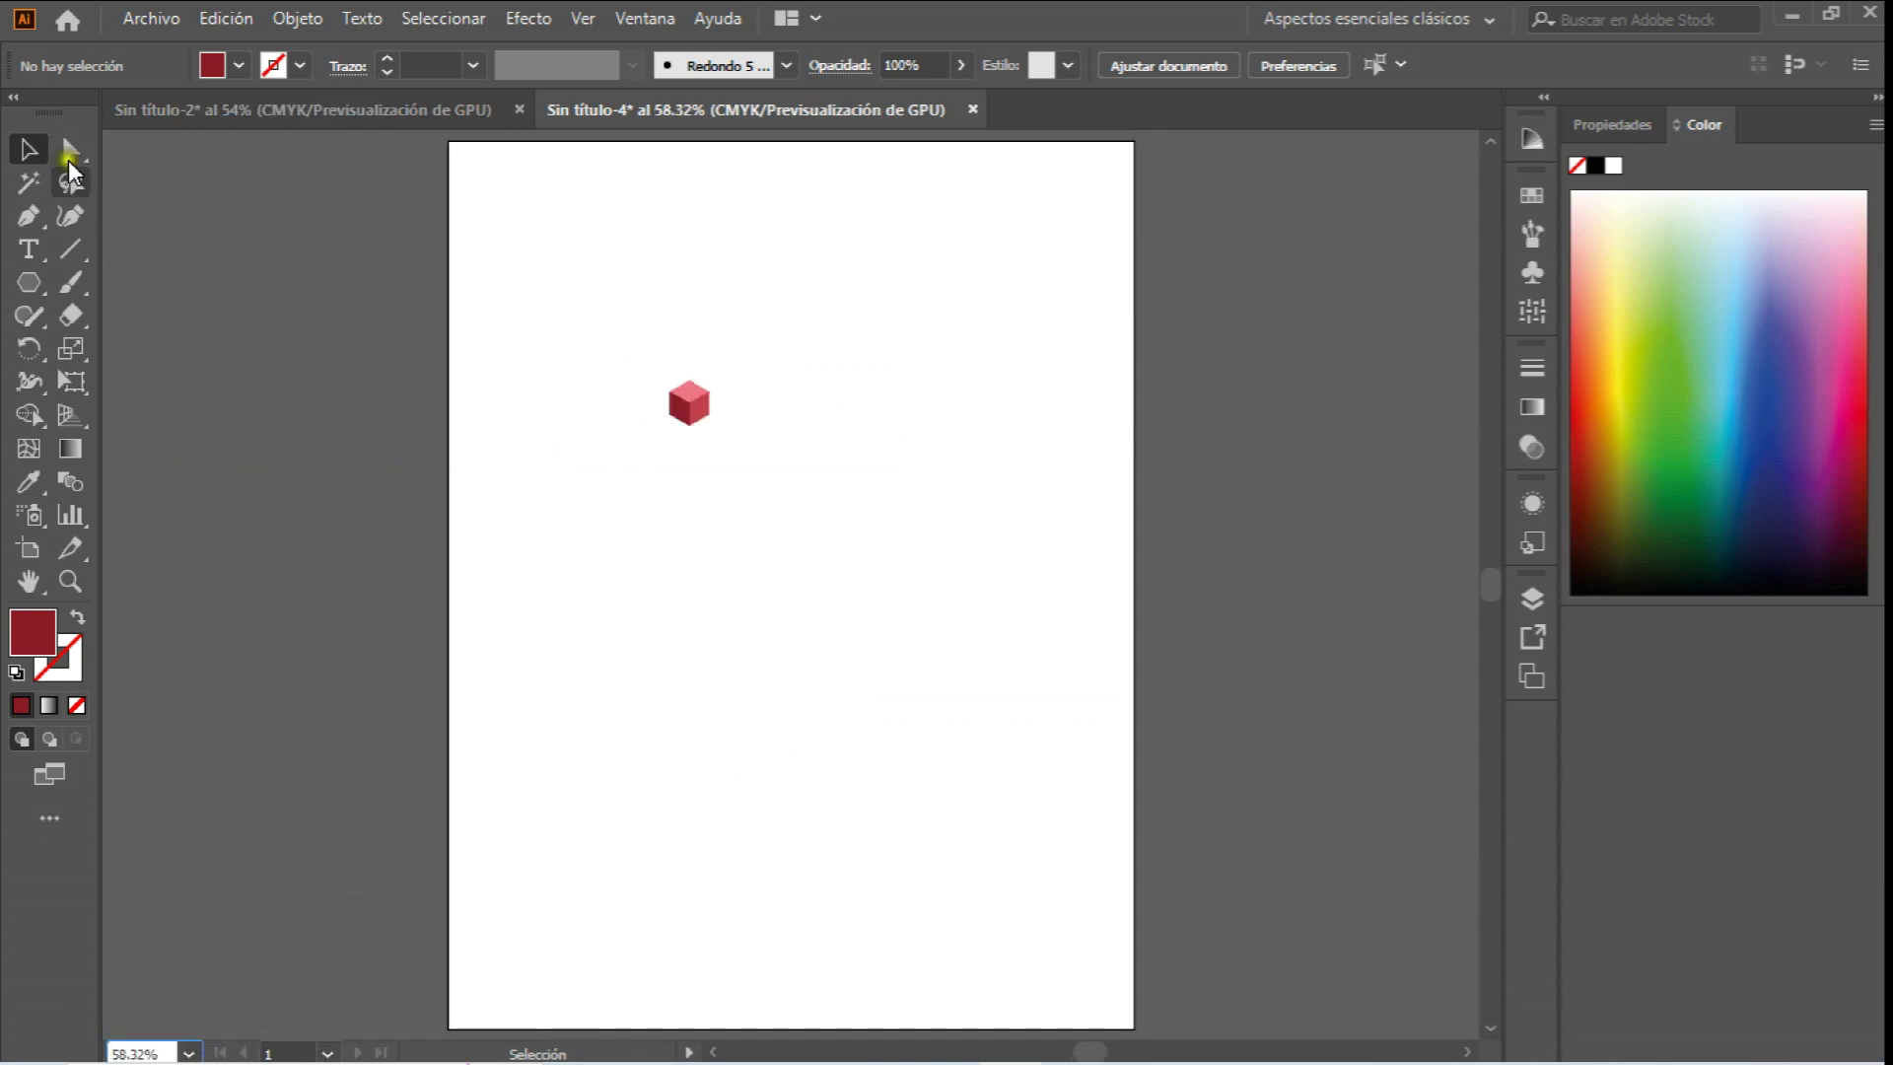
{"action": "left_click_drag", "start_coordinate": [516, 326], "coordinate": [826, 550]}
{"action": "left_click_drag", "start_coordinate": [695, 406], "coordinate": [313, 409]}
{"action": "left_click", "coordinate": [619, 361]}
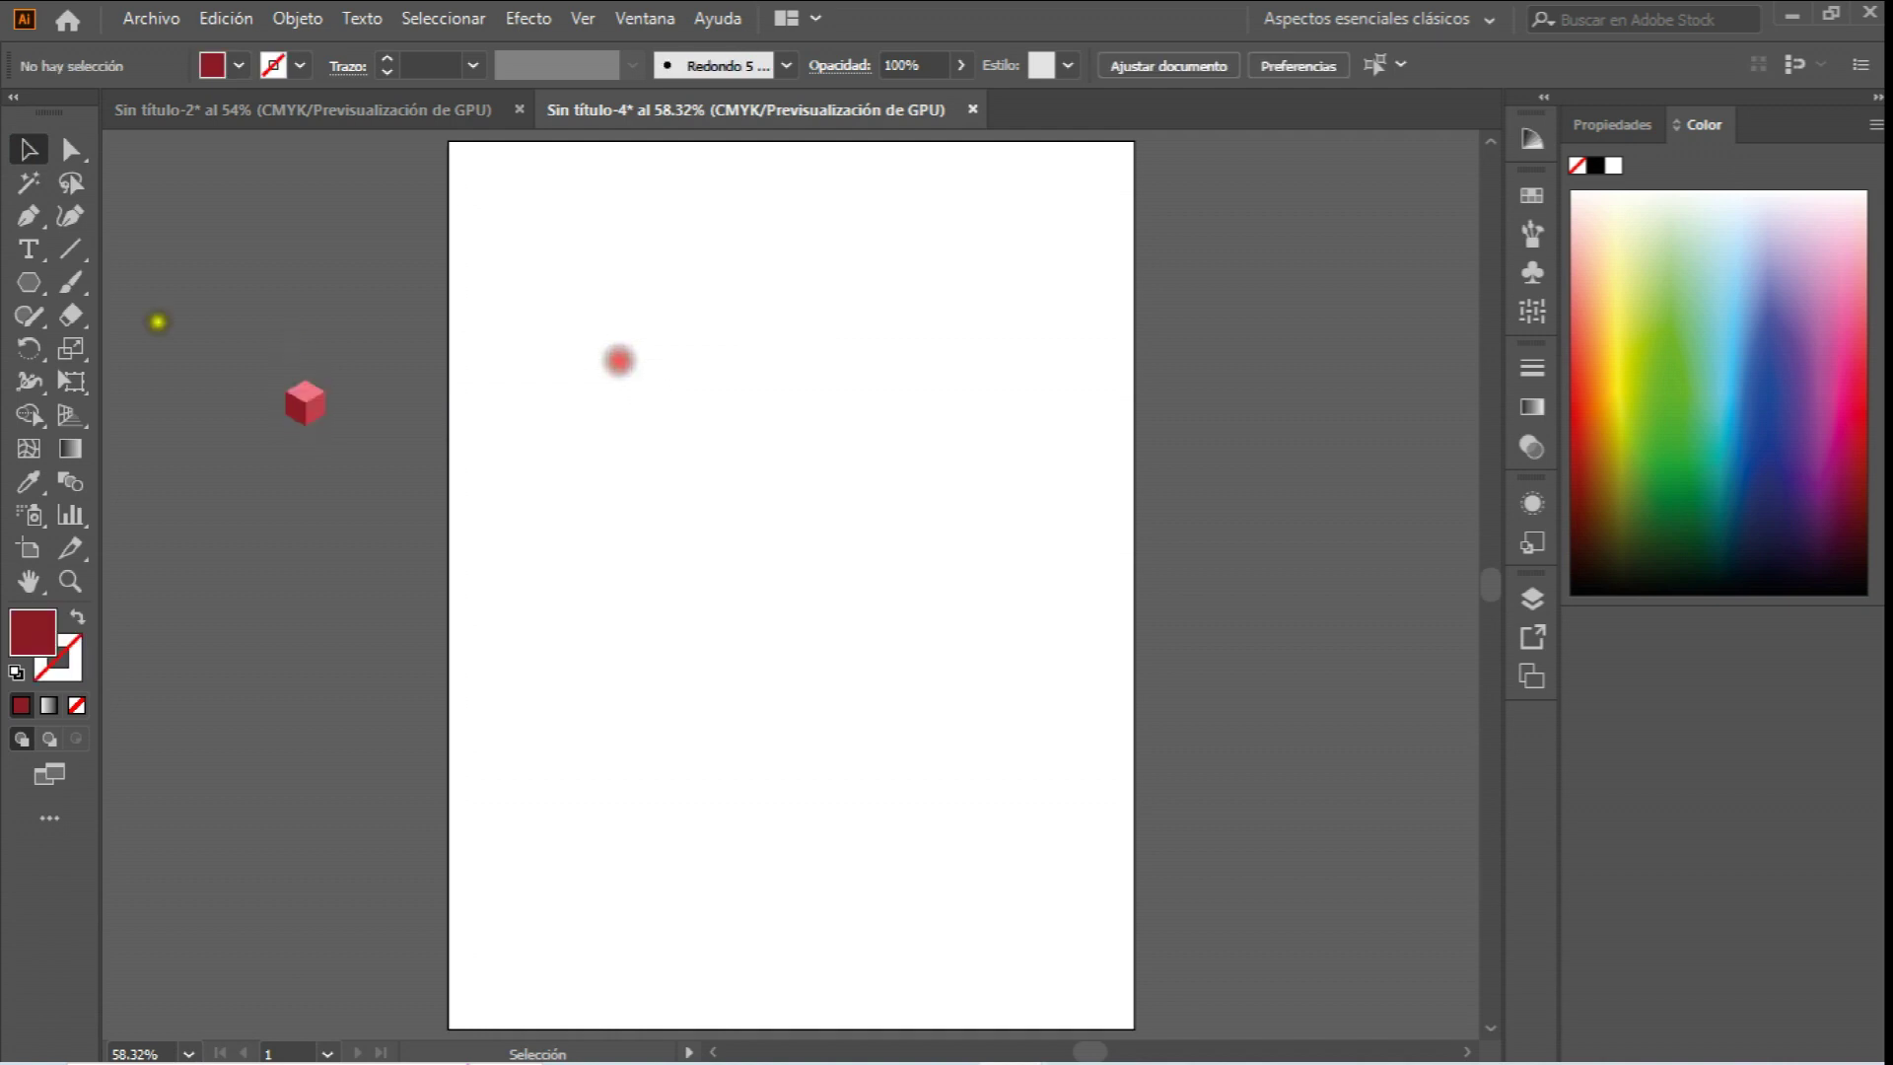
Draw a rectangle covering the whole artboard and select it.
{"action": "left_click_drag", "start_coordinate": [39, 288], "coordinate": [115, 288]}
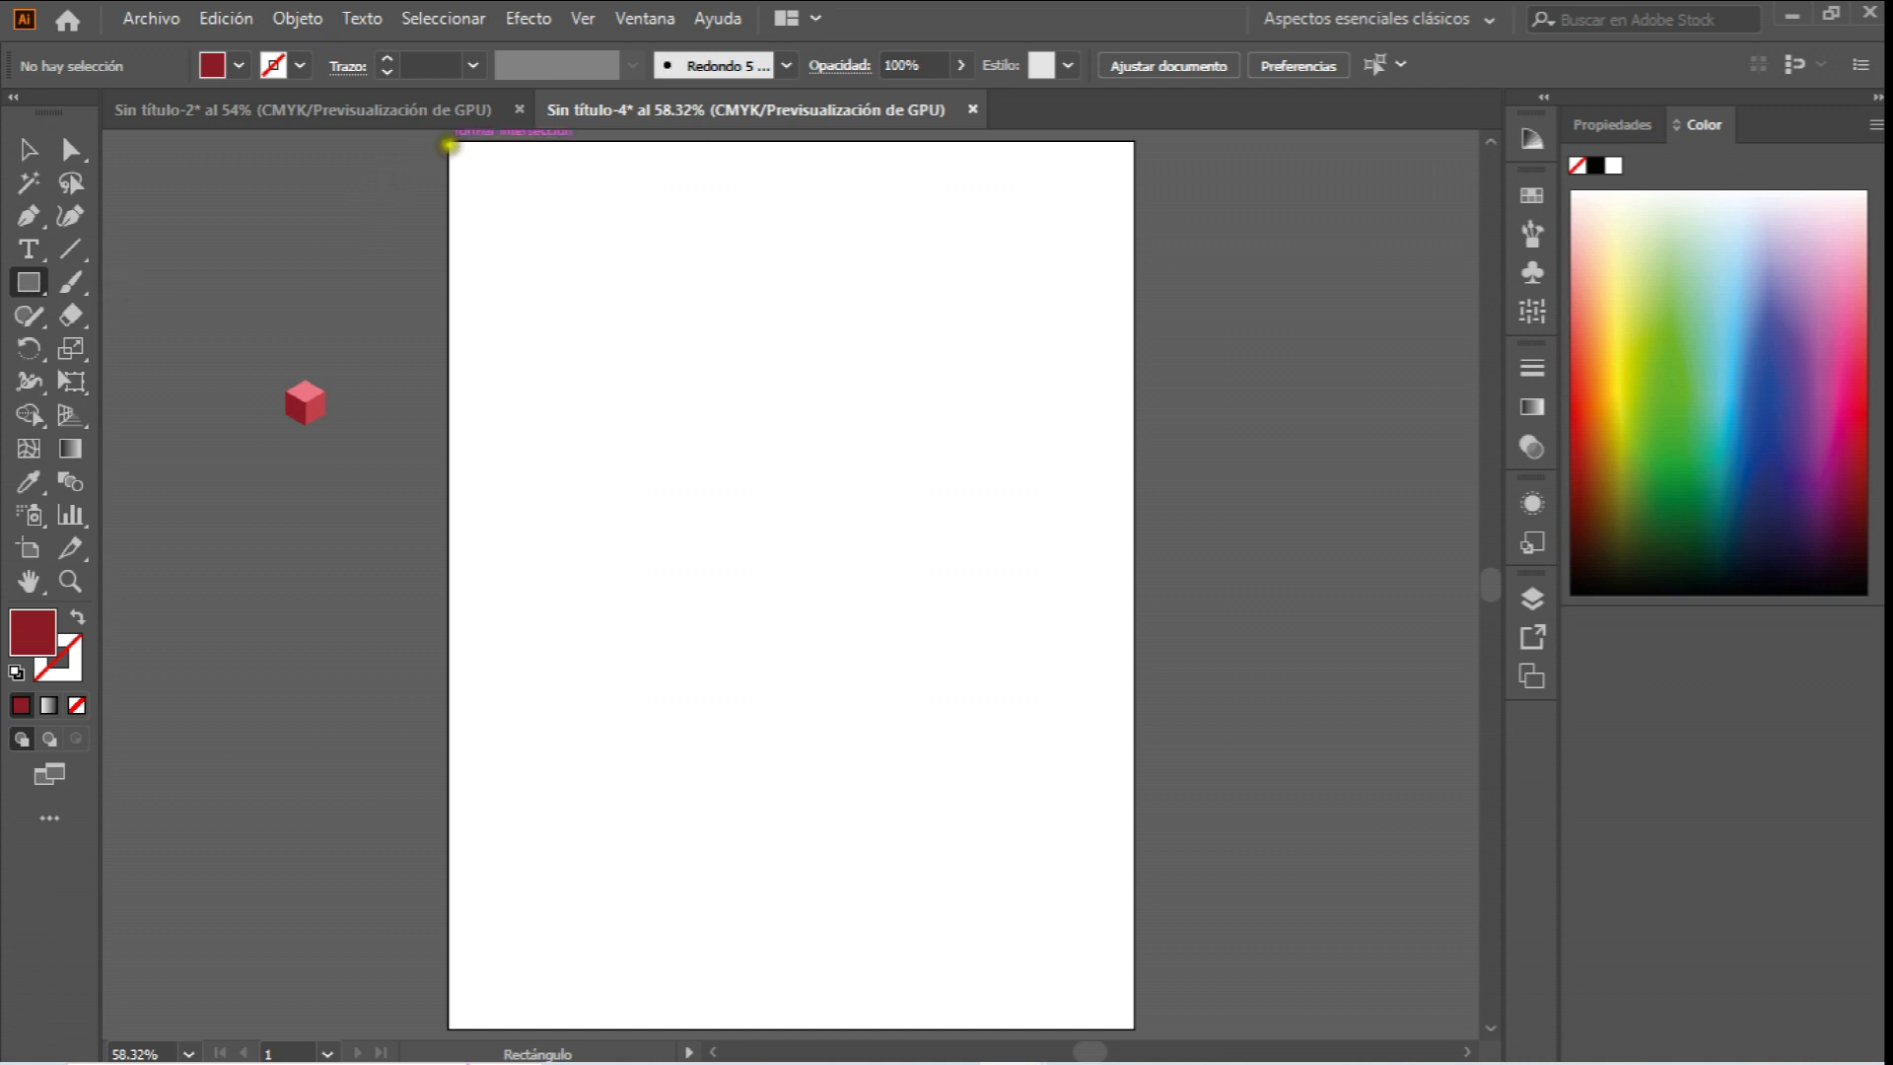
{"action": "left_click_drag", "start_coordinate": [448, 142], "coordinate": [1134, 1029]}
{"action": "left_click", "coordinate": [27, 149]}
{"action": "left_click", "coordinate": [265, 170]}
{"action": "left_click", "coordinate": [508, 221]}
Fill the artboard-sized rectangle with the new red cube pattern swatch.
{"action": "left_click", "coordinate": [239, 65]}
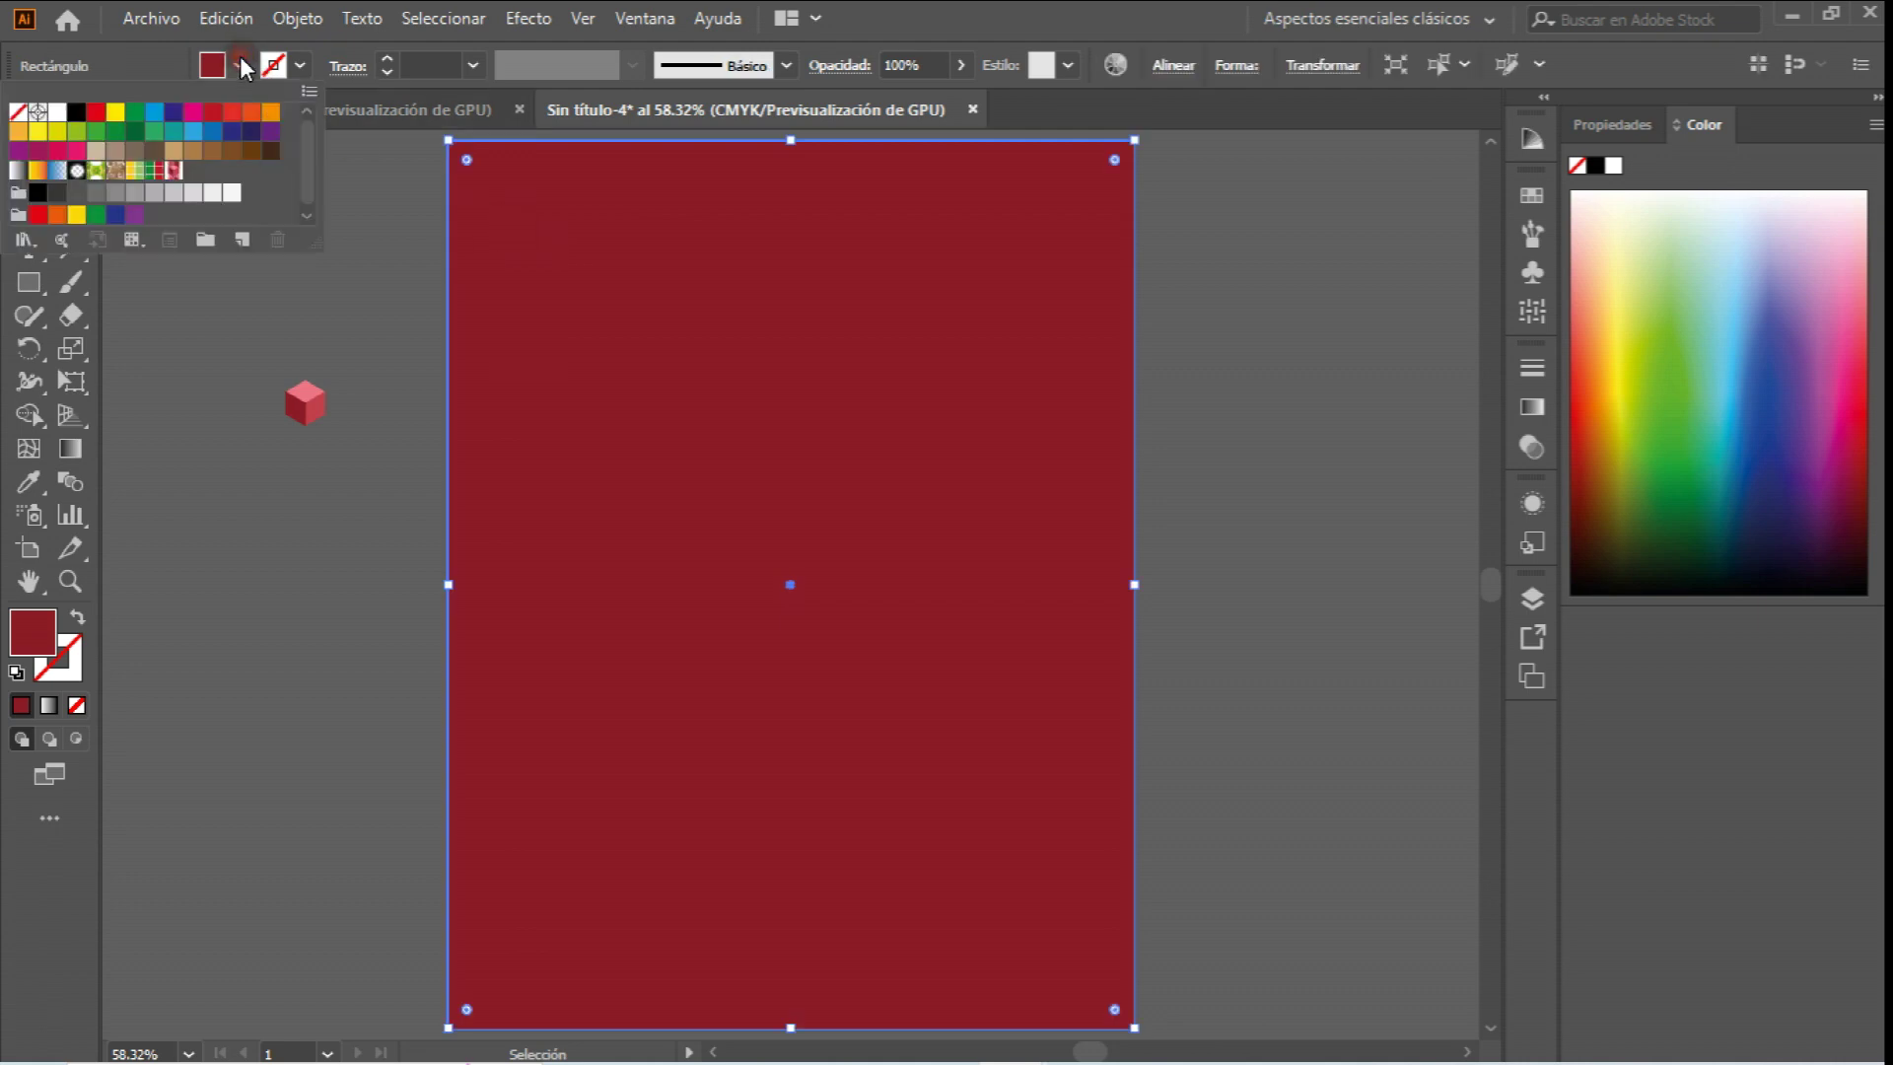
{"action": "left_click", "coordinate": [174, 170]}
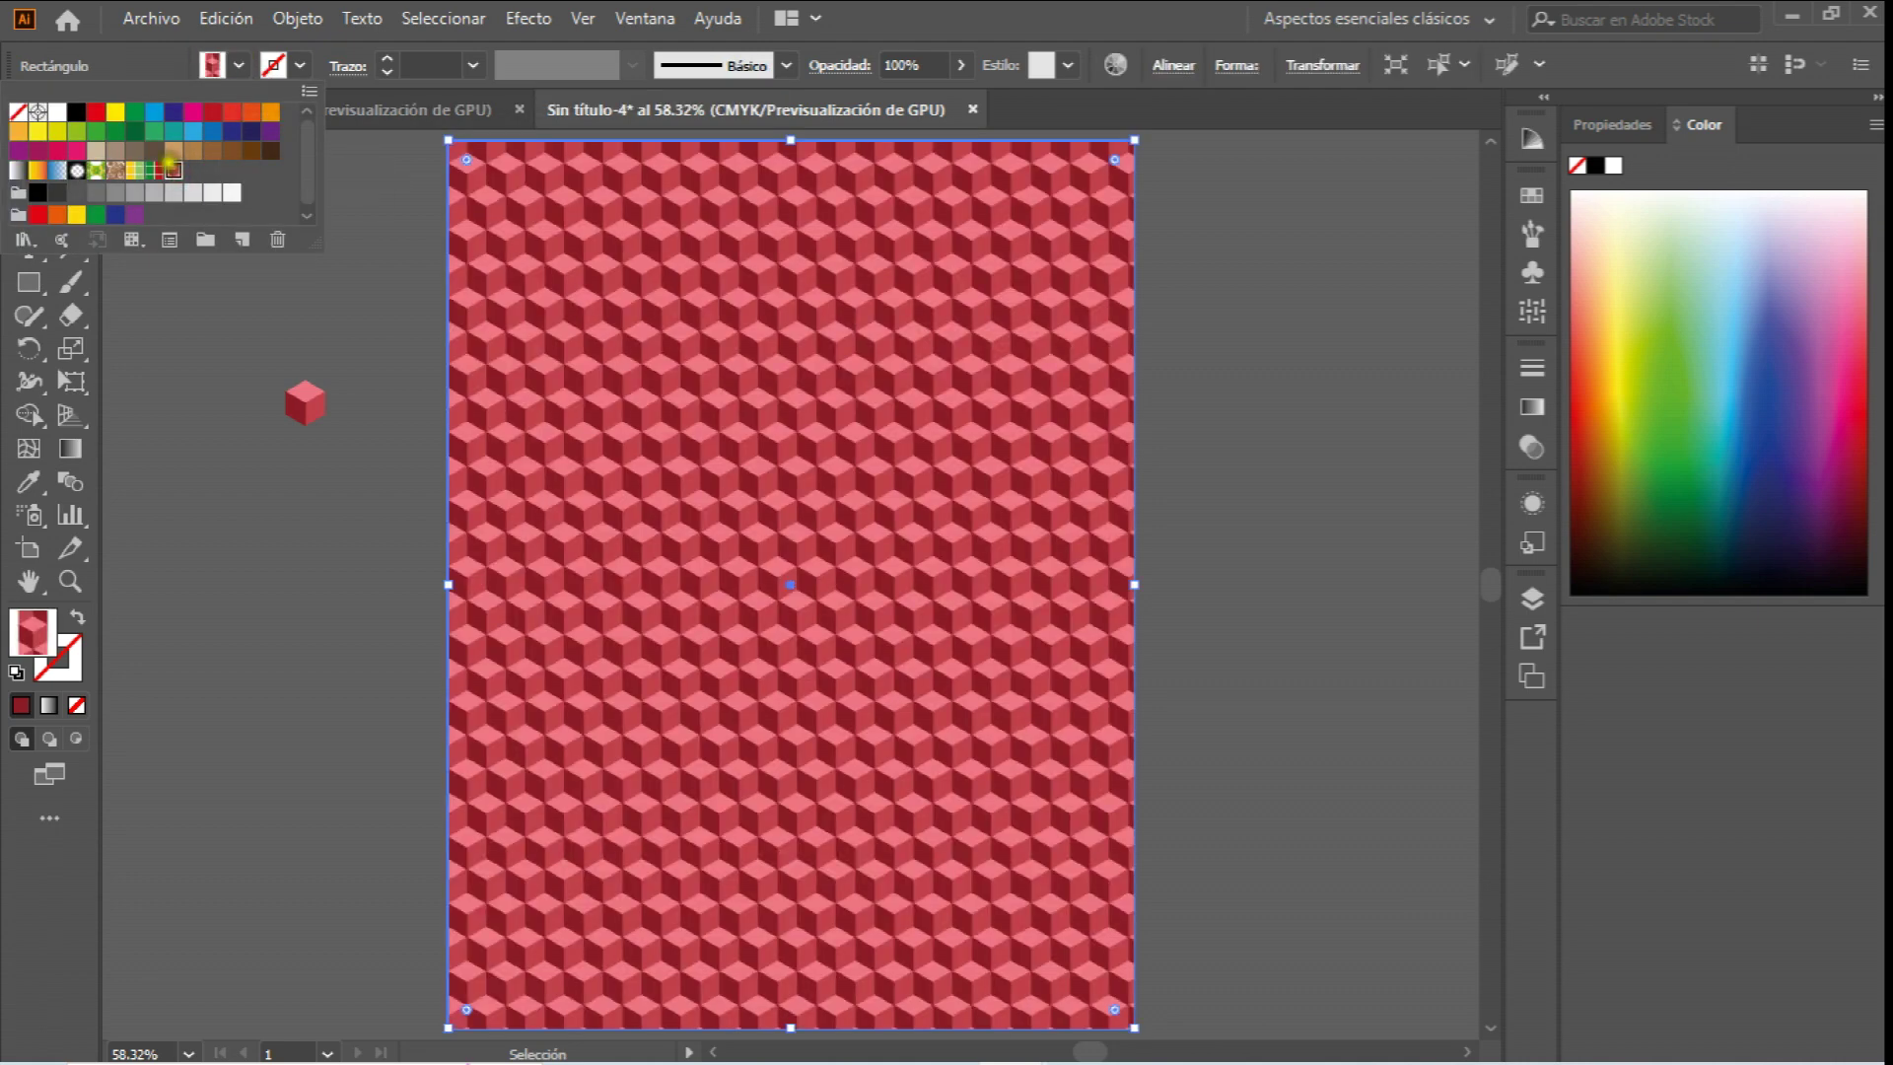
{"action": "left_click", "coordinate": [256, 643]}
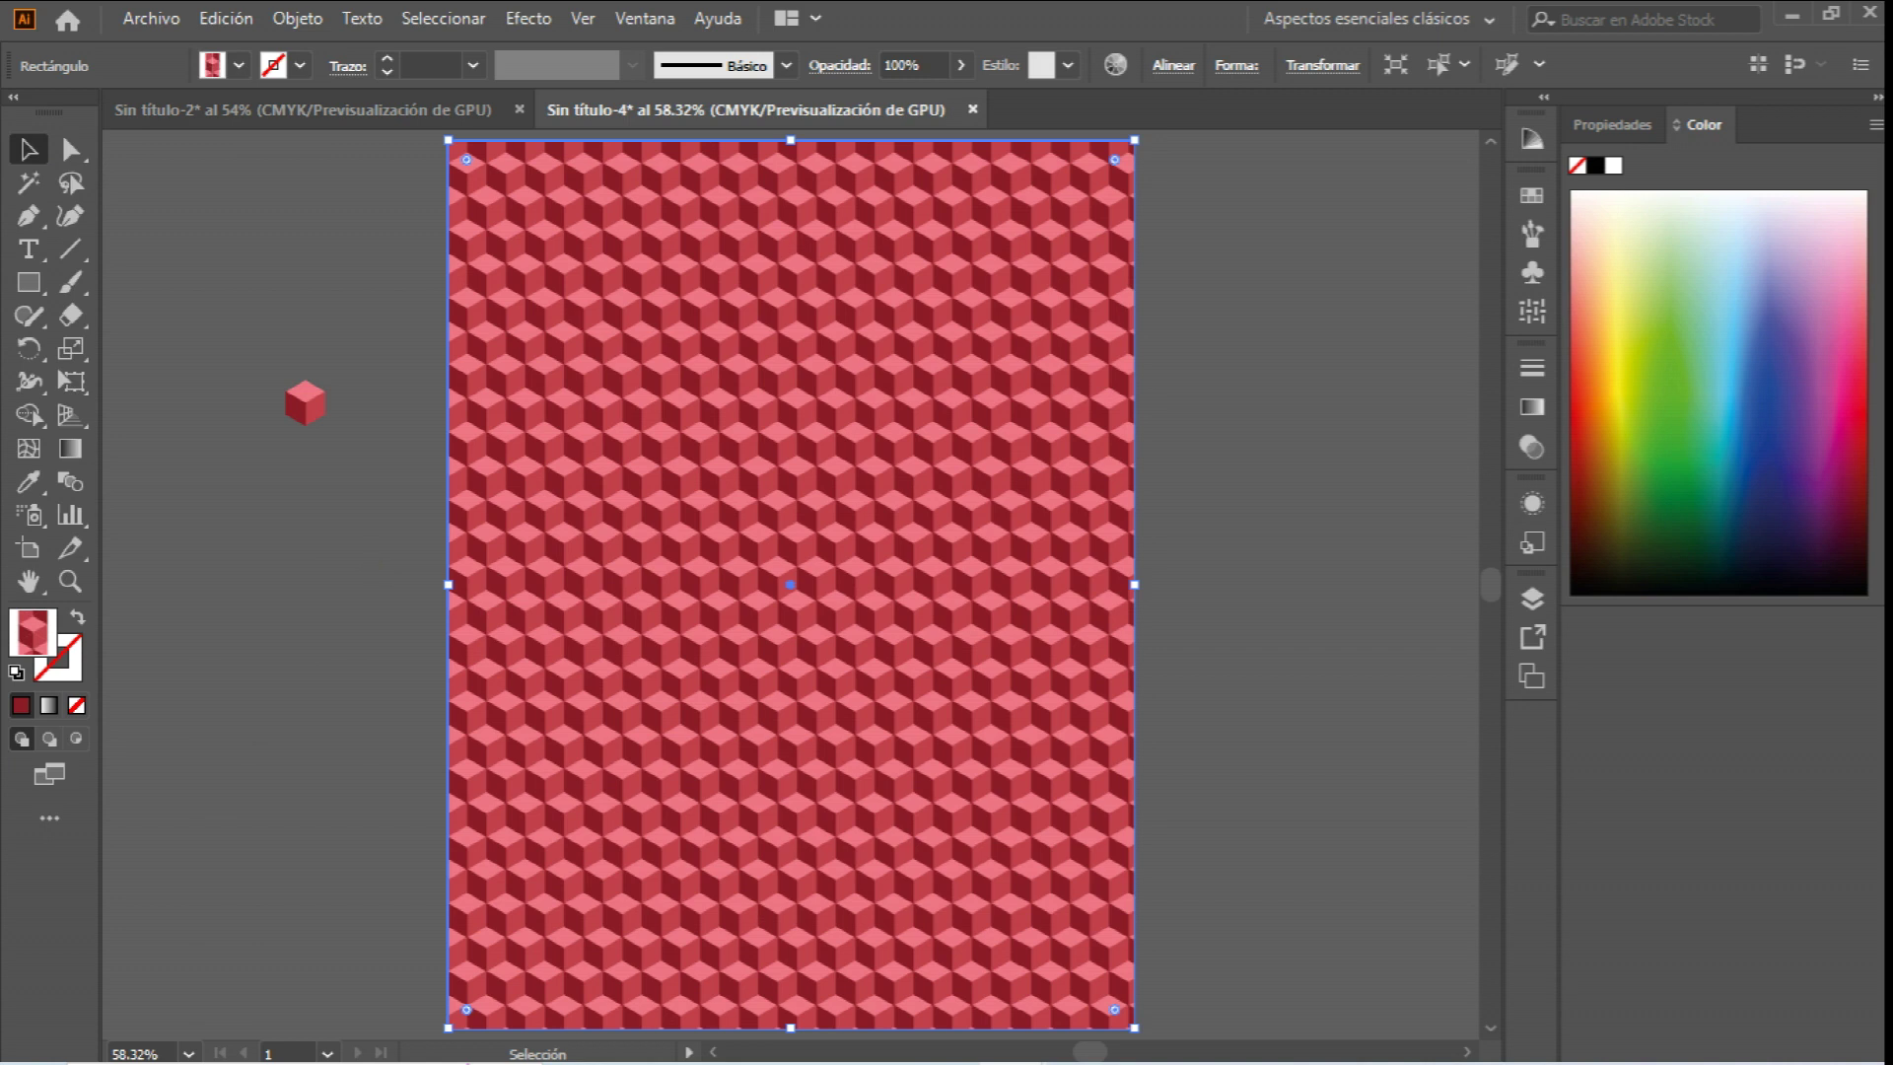
Scale only the rectangle's pattern to 400% horizontally and vertically, leaving the object itself untransformed, and deselect it.
{"action": "left_click", "coordinate": [297, 18]}
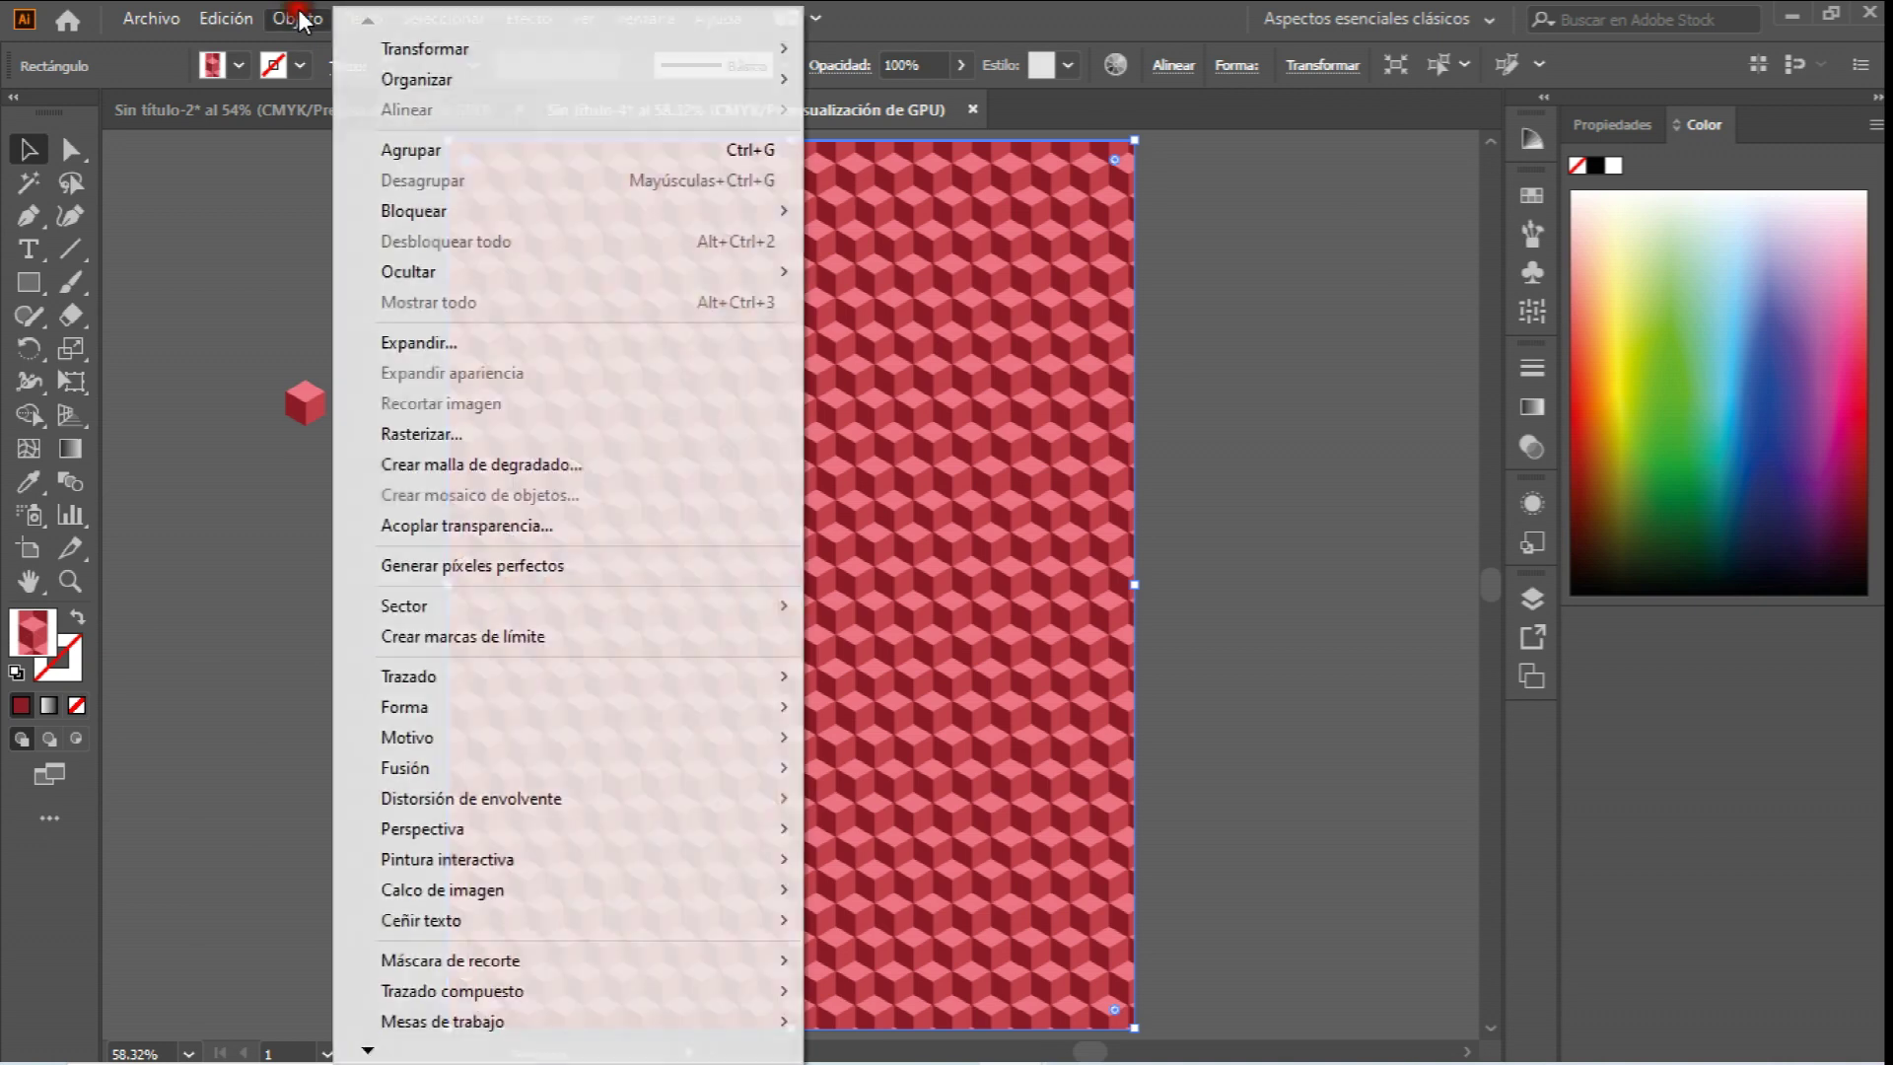
{"action": "mouse_move", "coordinate": [443, 47]}
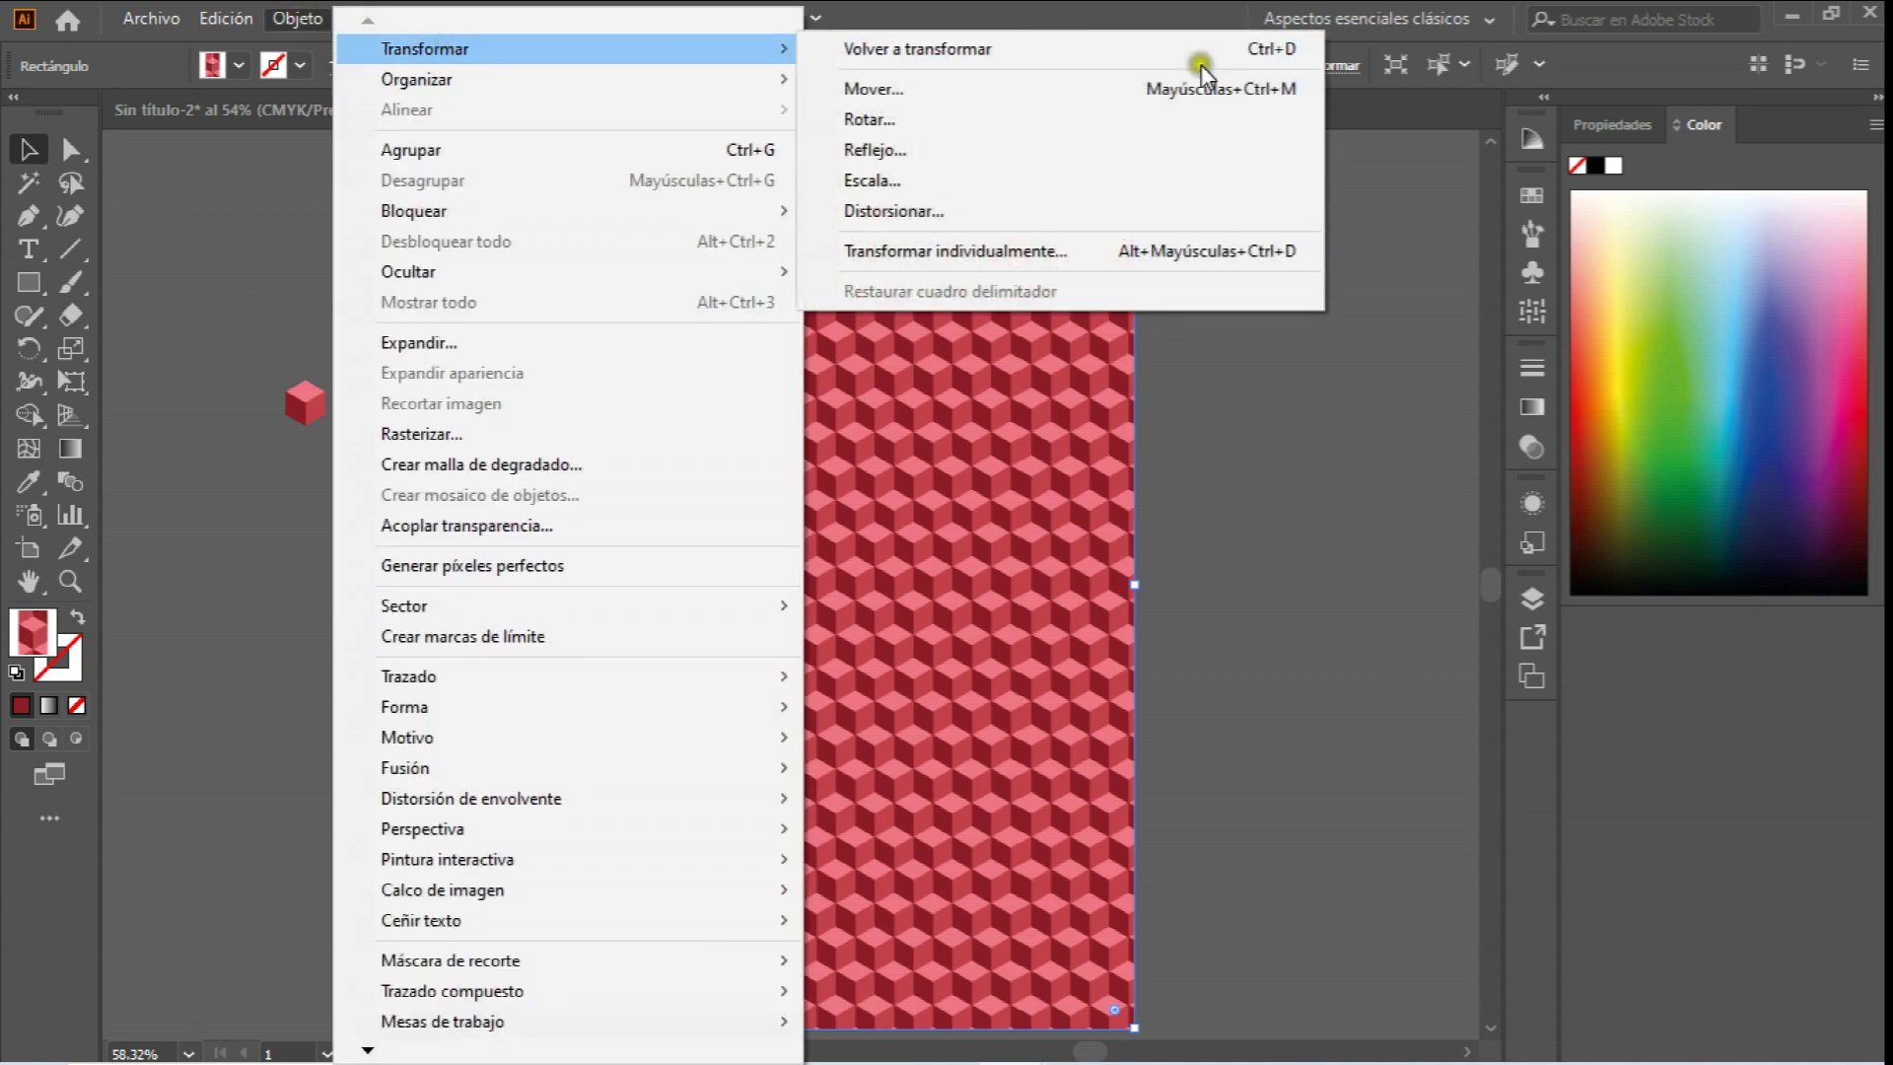
{"action": "left_click", "coordinate": [1002, 186]}
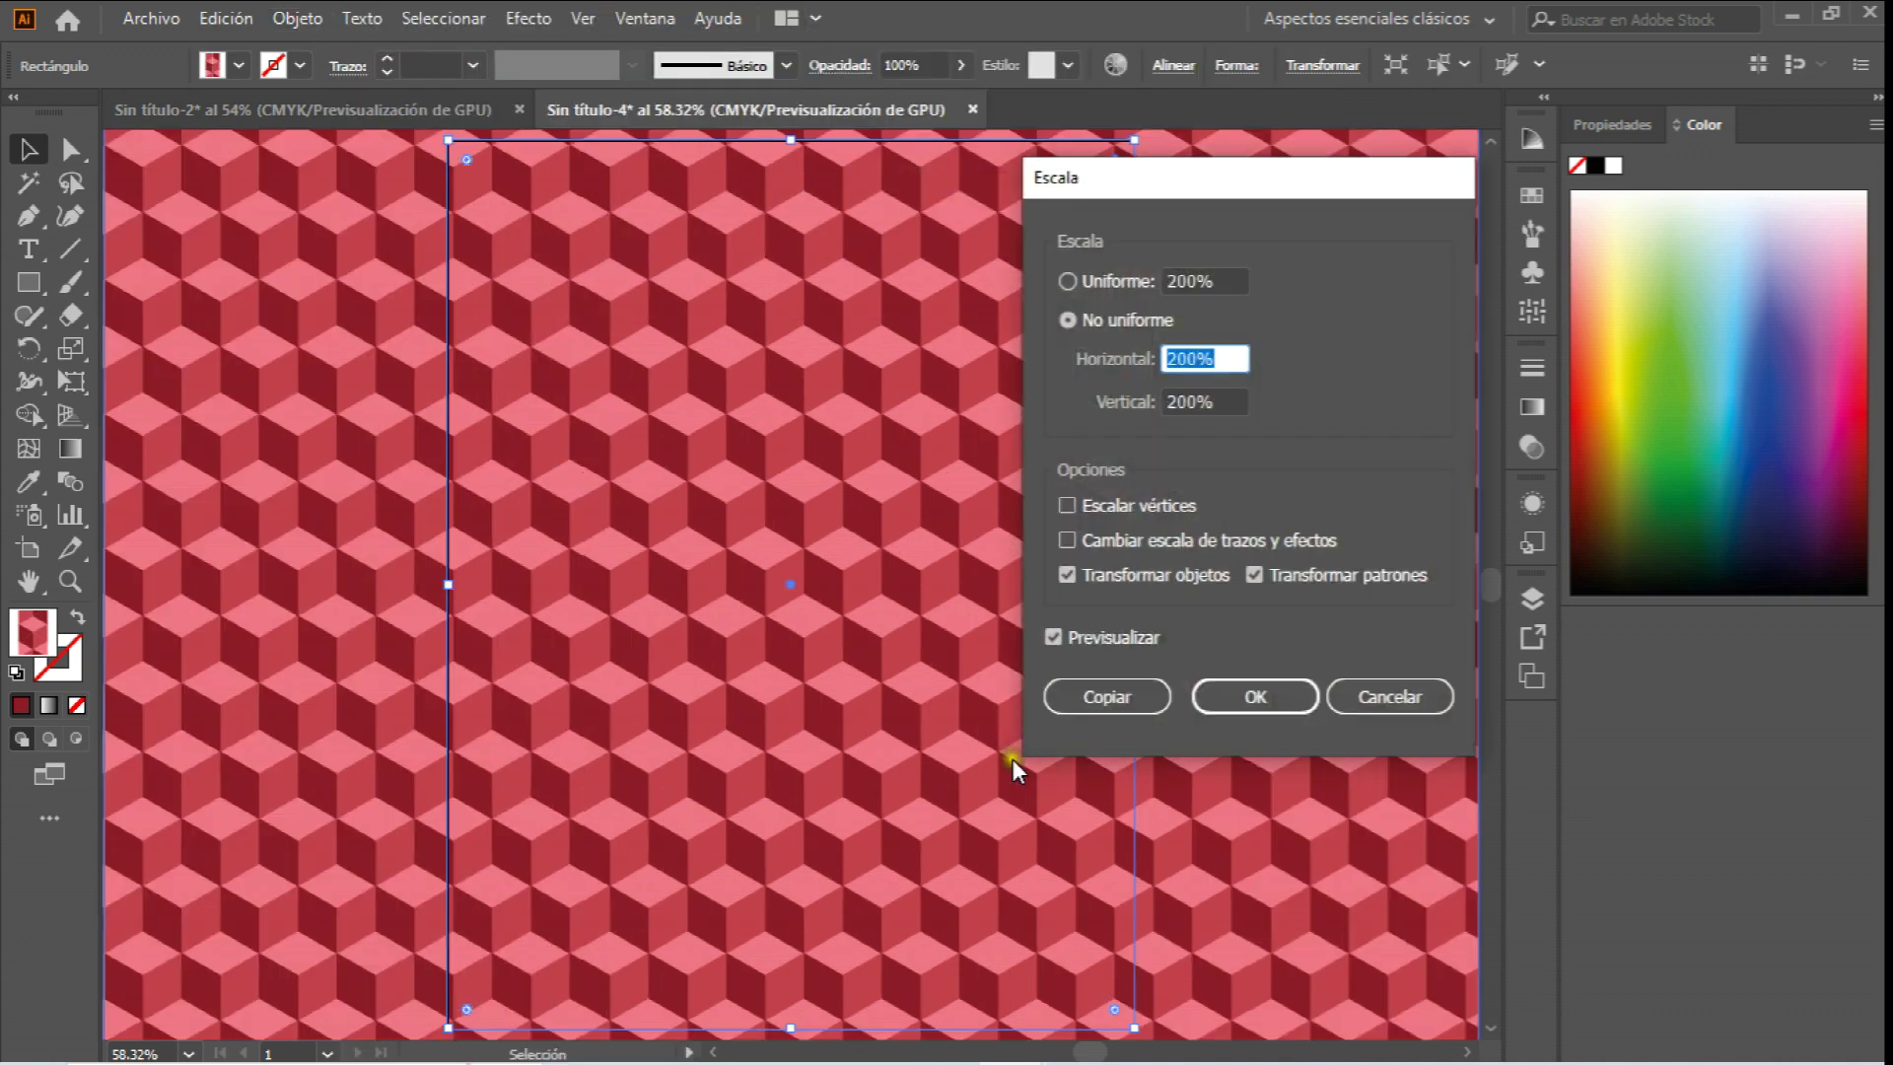
{"action": "left_click", "coordinate": [1159, 572]}
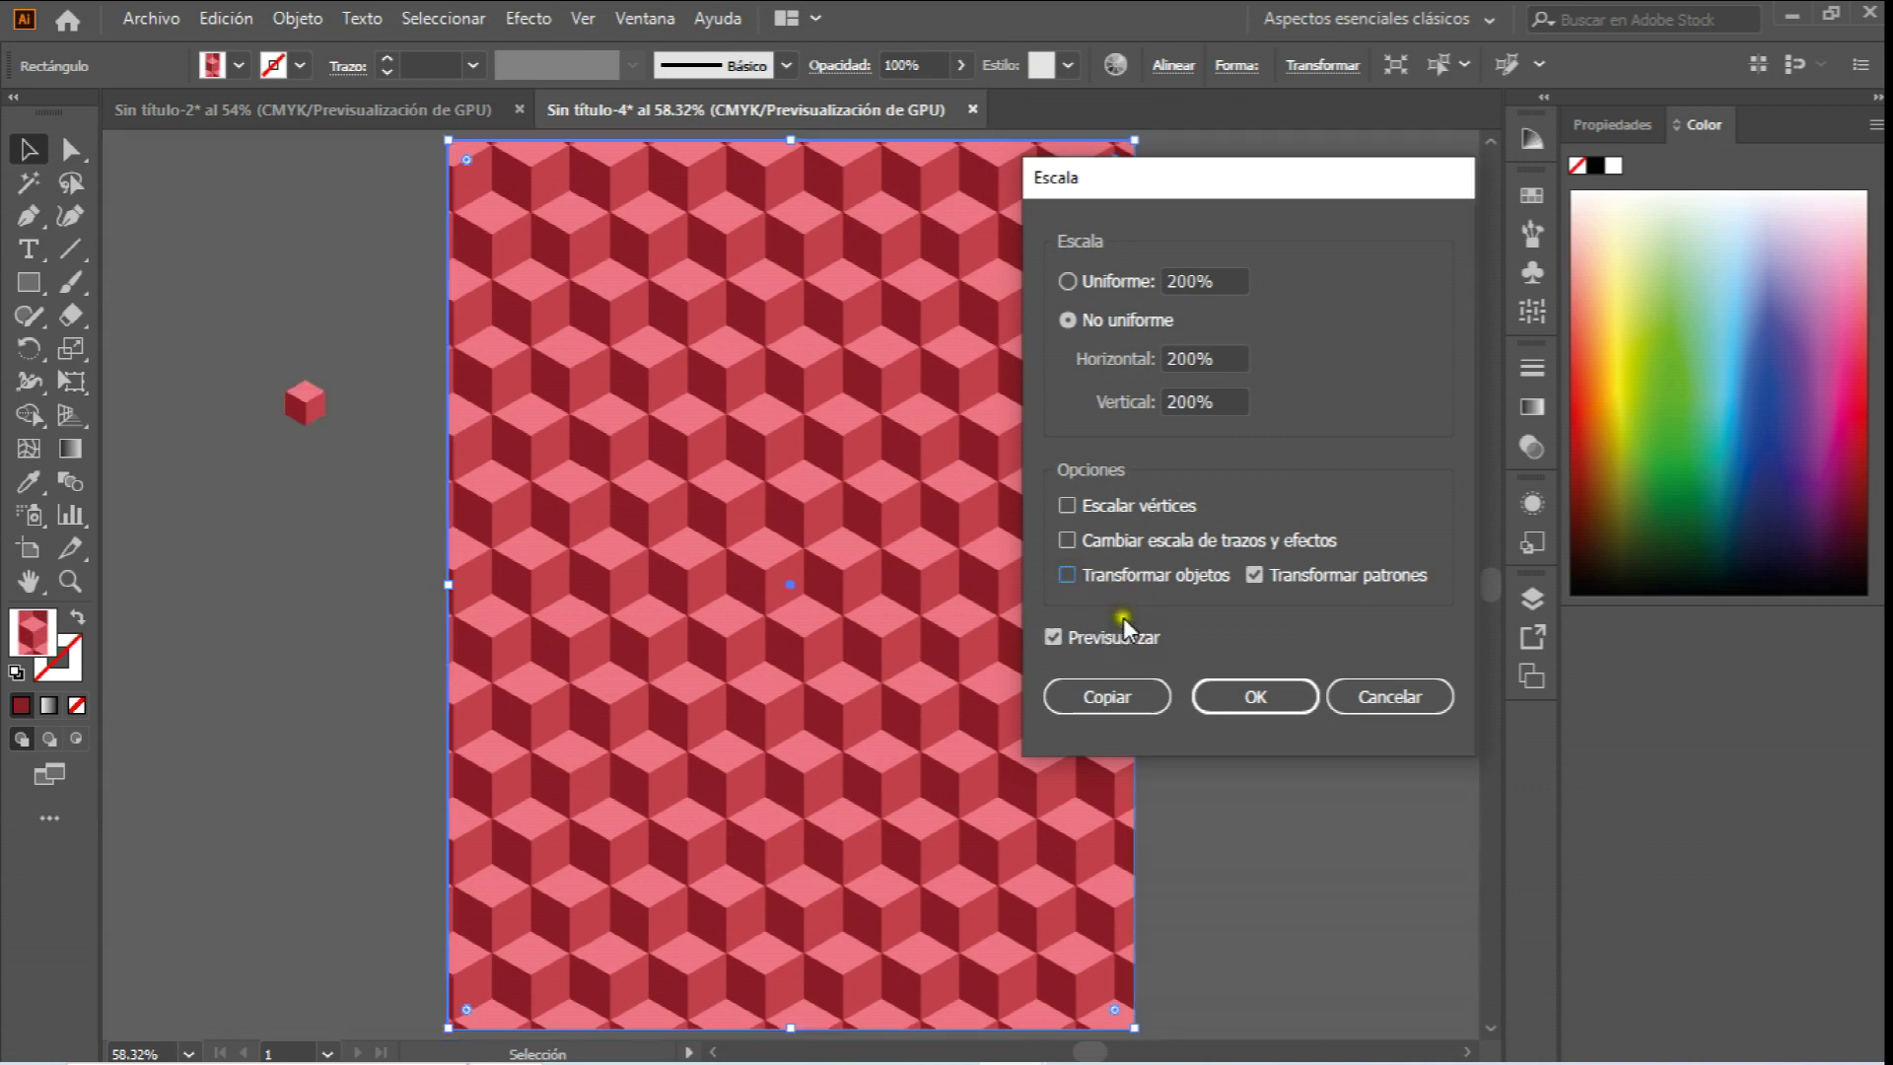
{"action": "left_click", "coordinate": [1169, 357]}
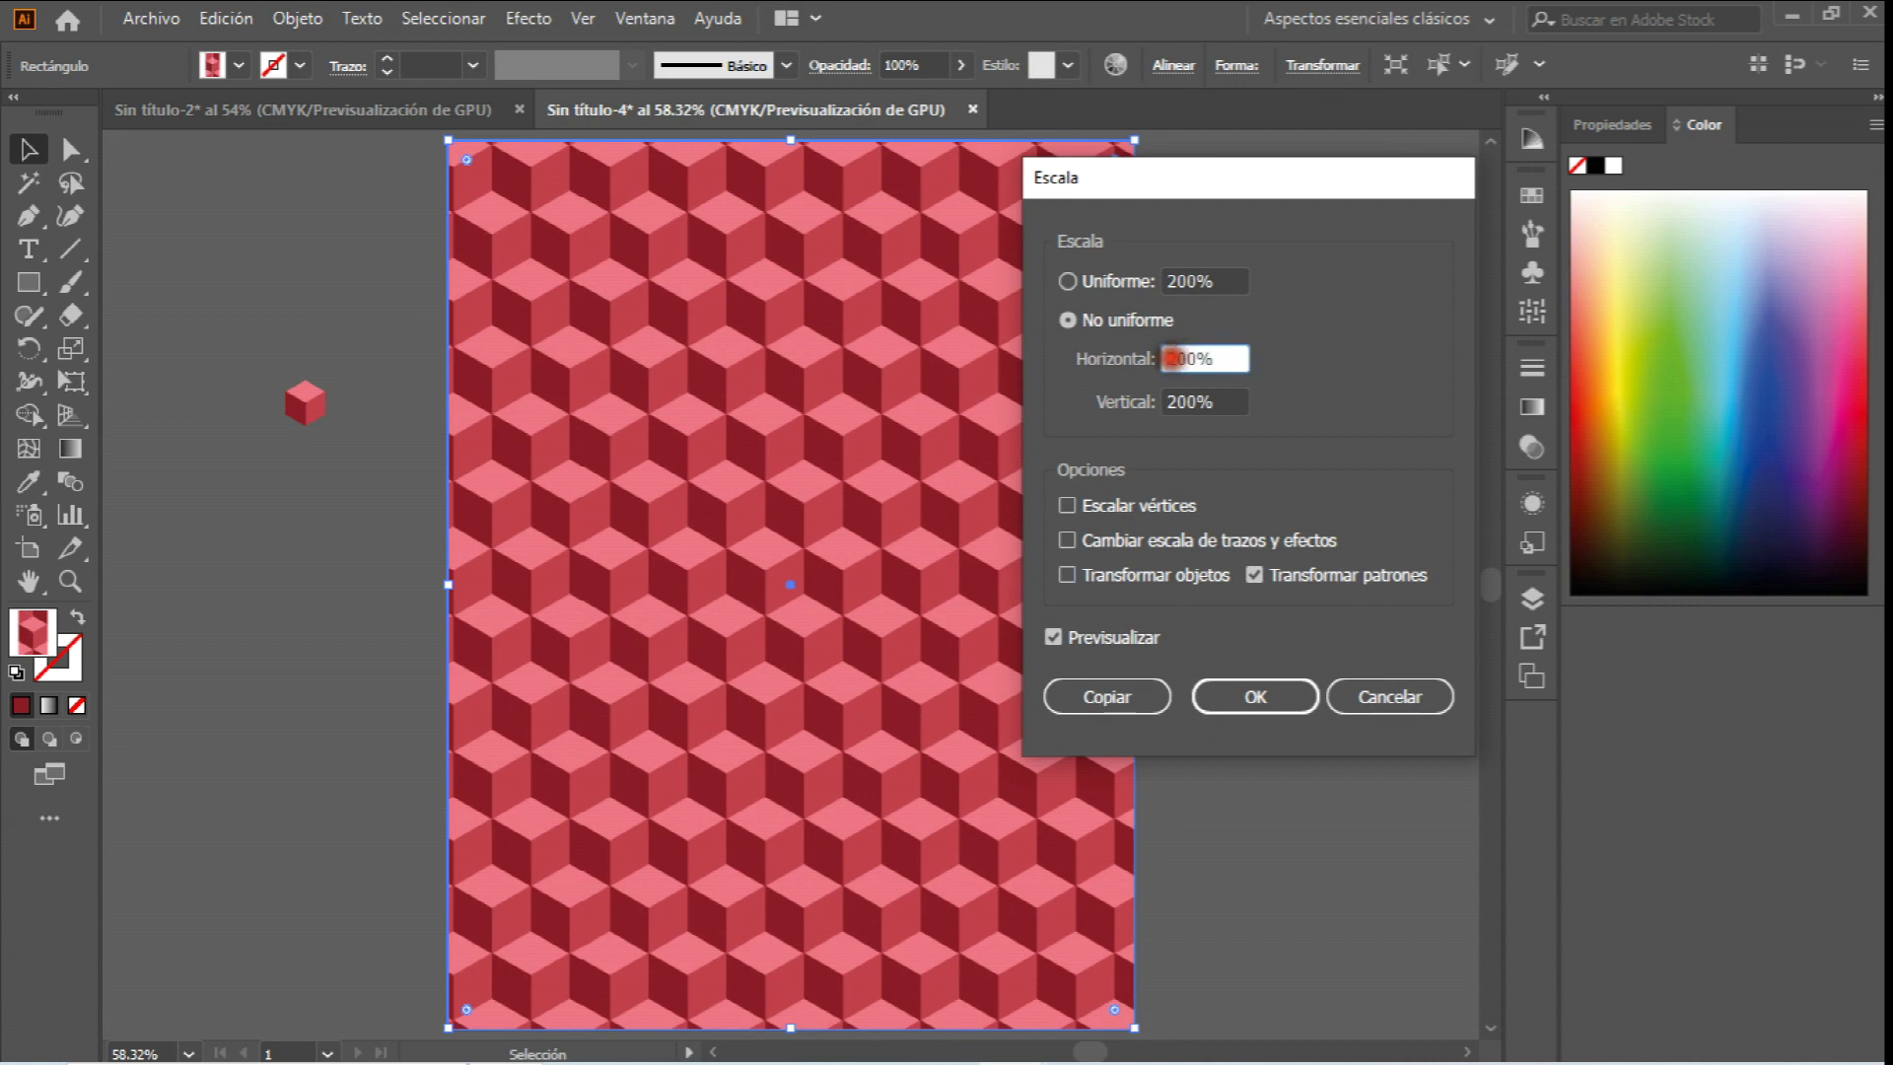
{"action": "left_click_drag", "start_coordinate": [1169, 357], "coordinate": [1151, 403]}
{"action": "type", "text": "4"}
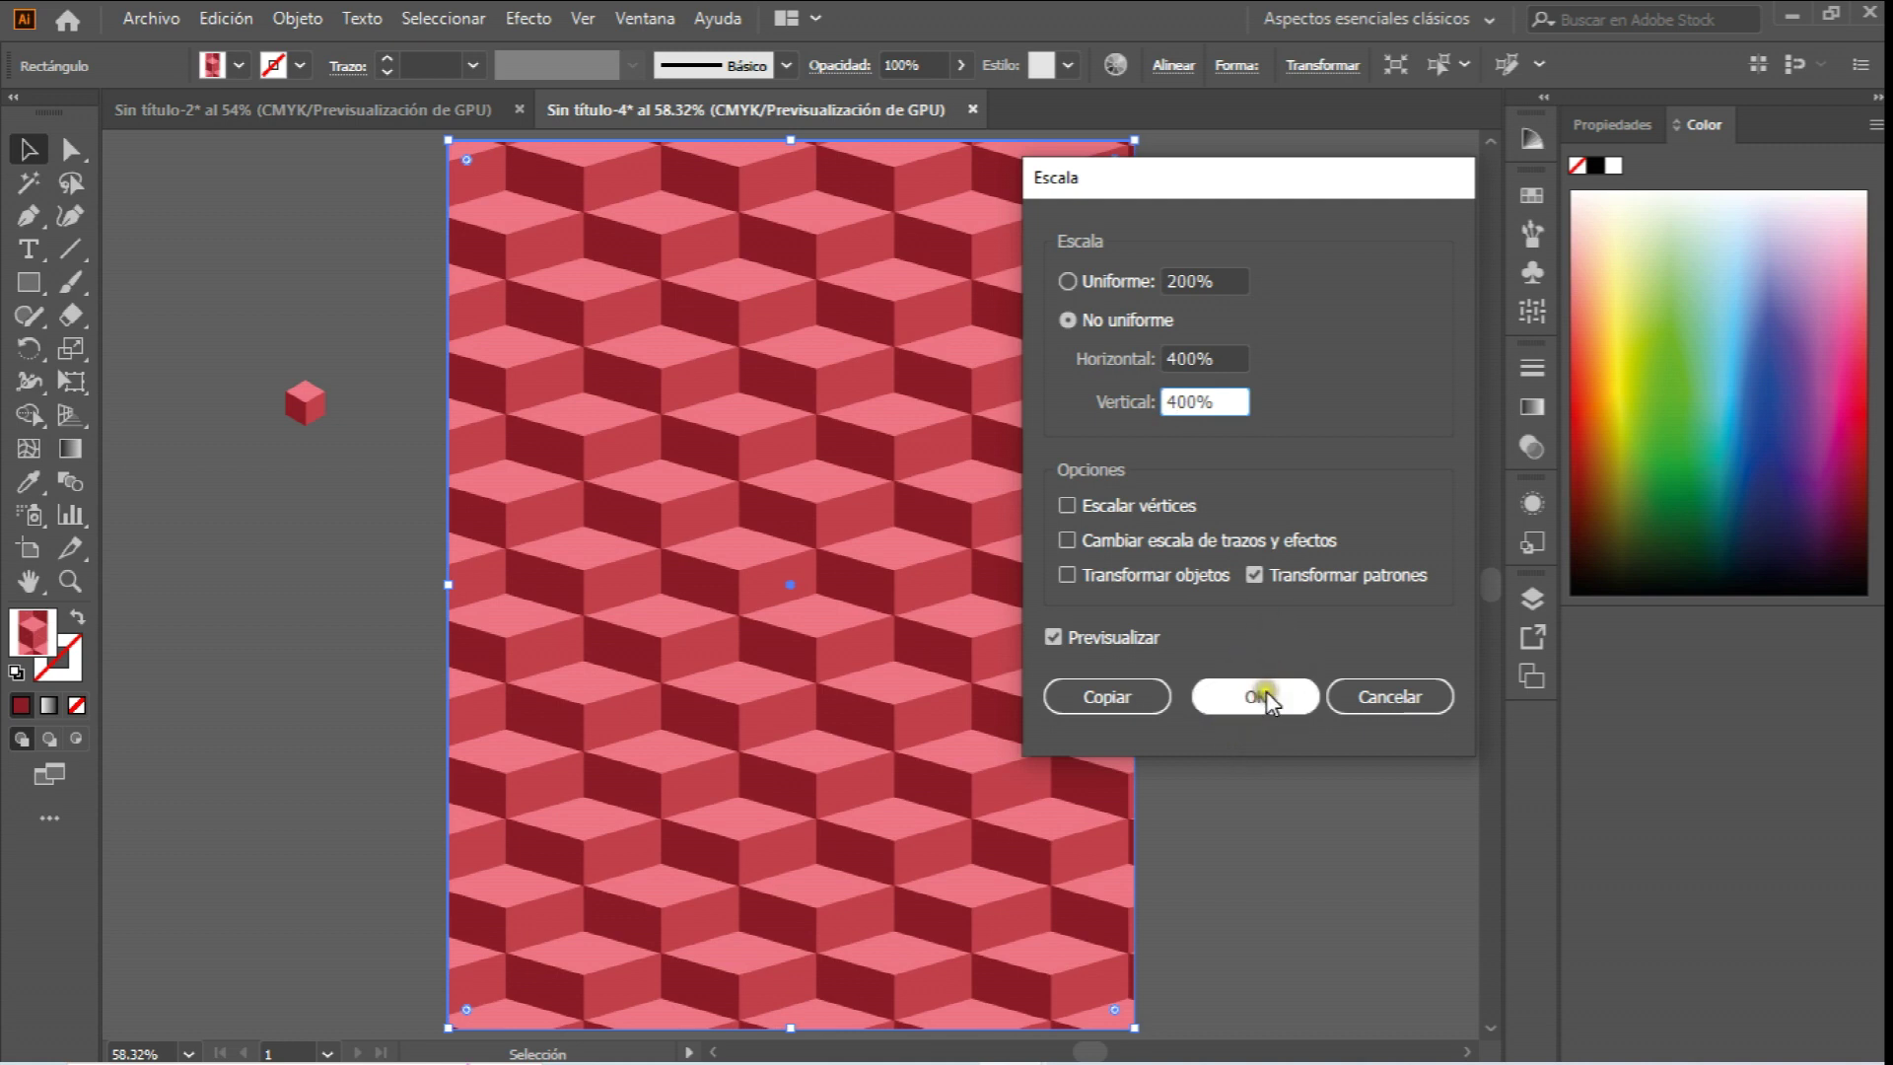
{"action": "left_click", "coordinate": [1266, 690]}
{"action": "left_click", "coordinate": [1273, 636]}
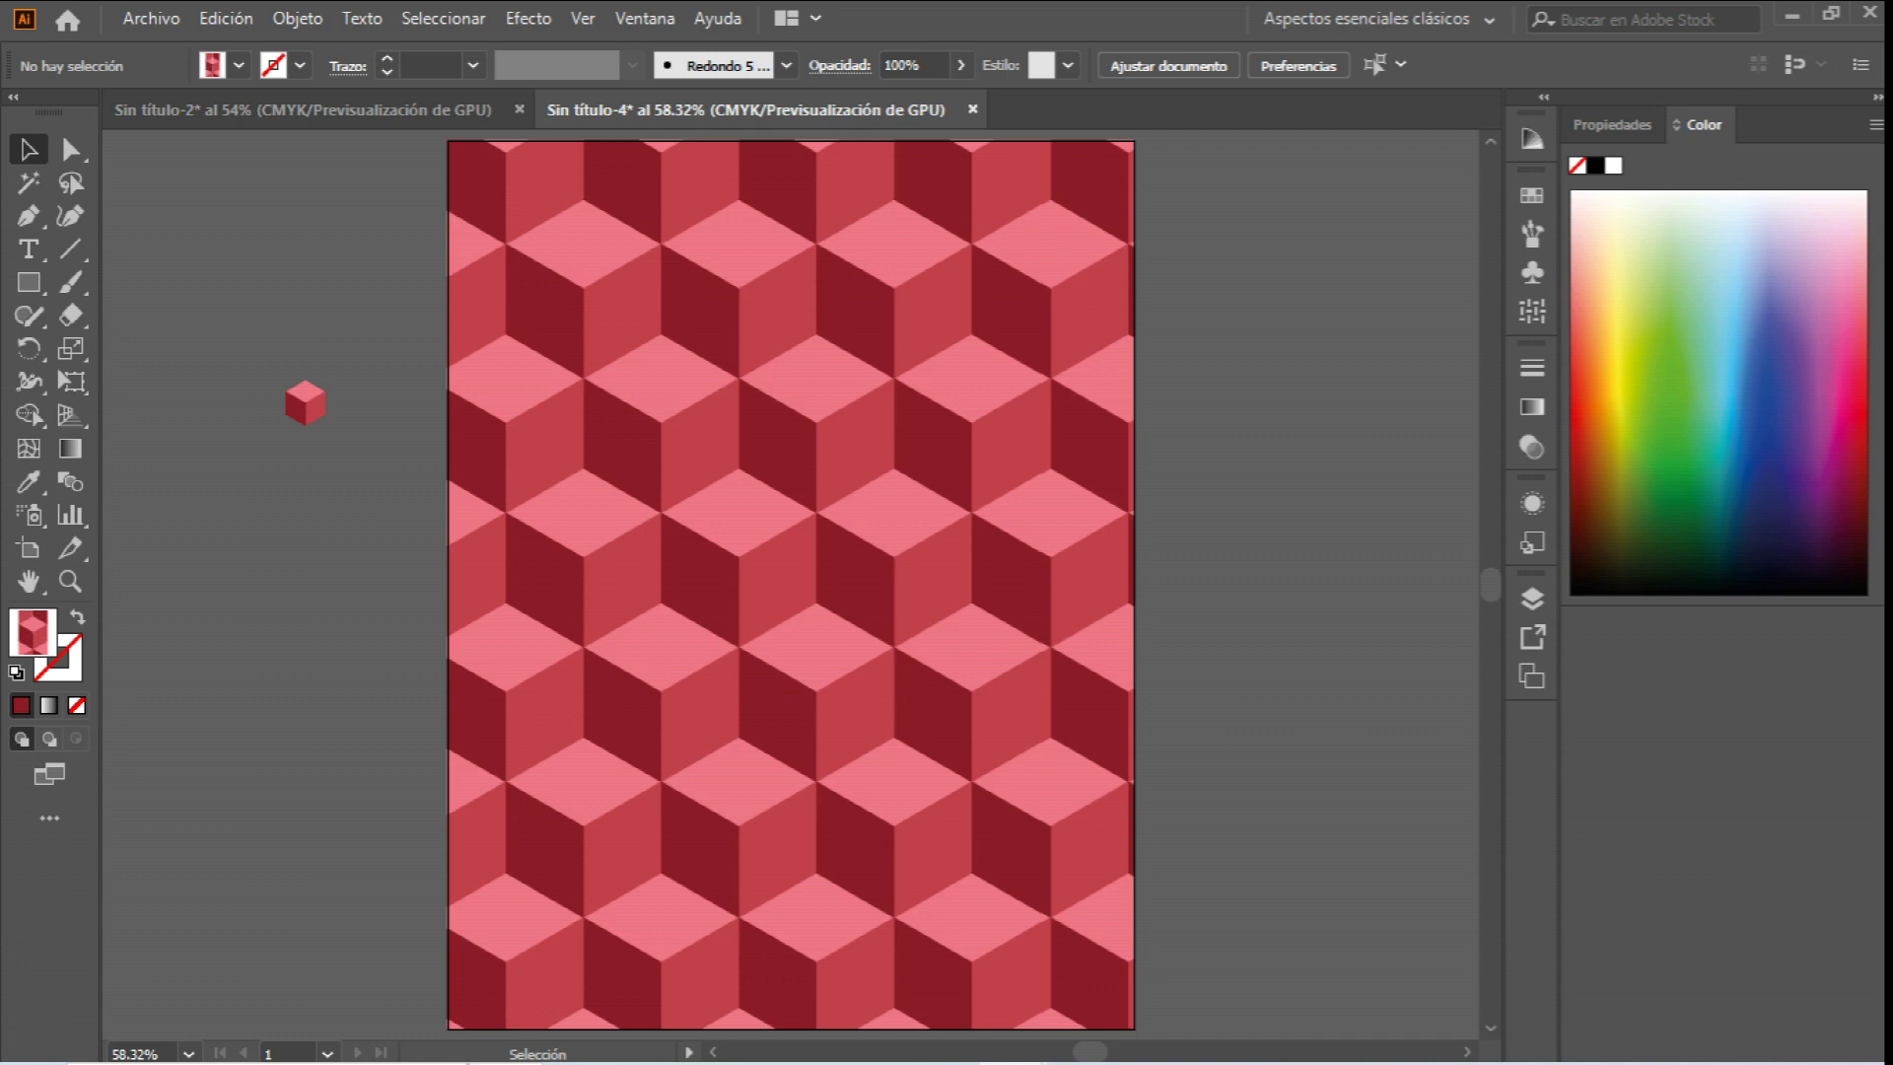
Delete the pattern-filled rectangle, move the whole cube back onto the upper middle of the artboard and deselect it.
{"action": "left_click", "coordinate": [718, 479]}
{"action": "key", "text": "Delete"}
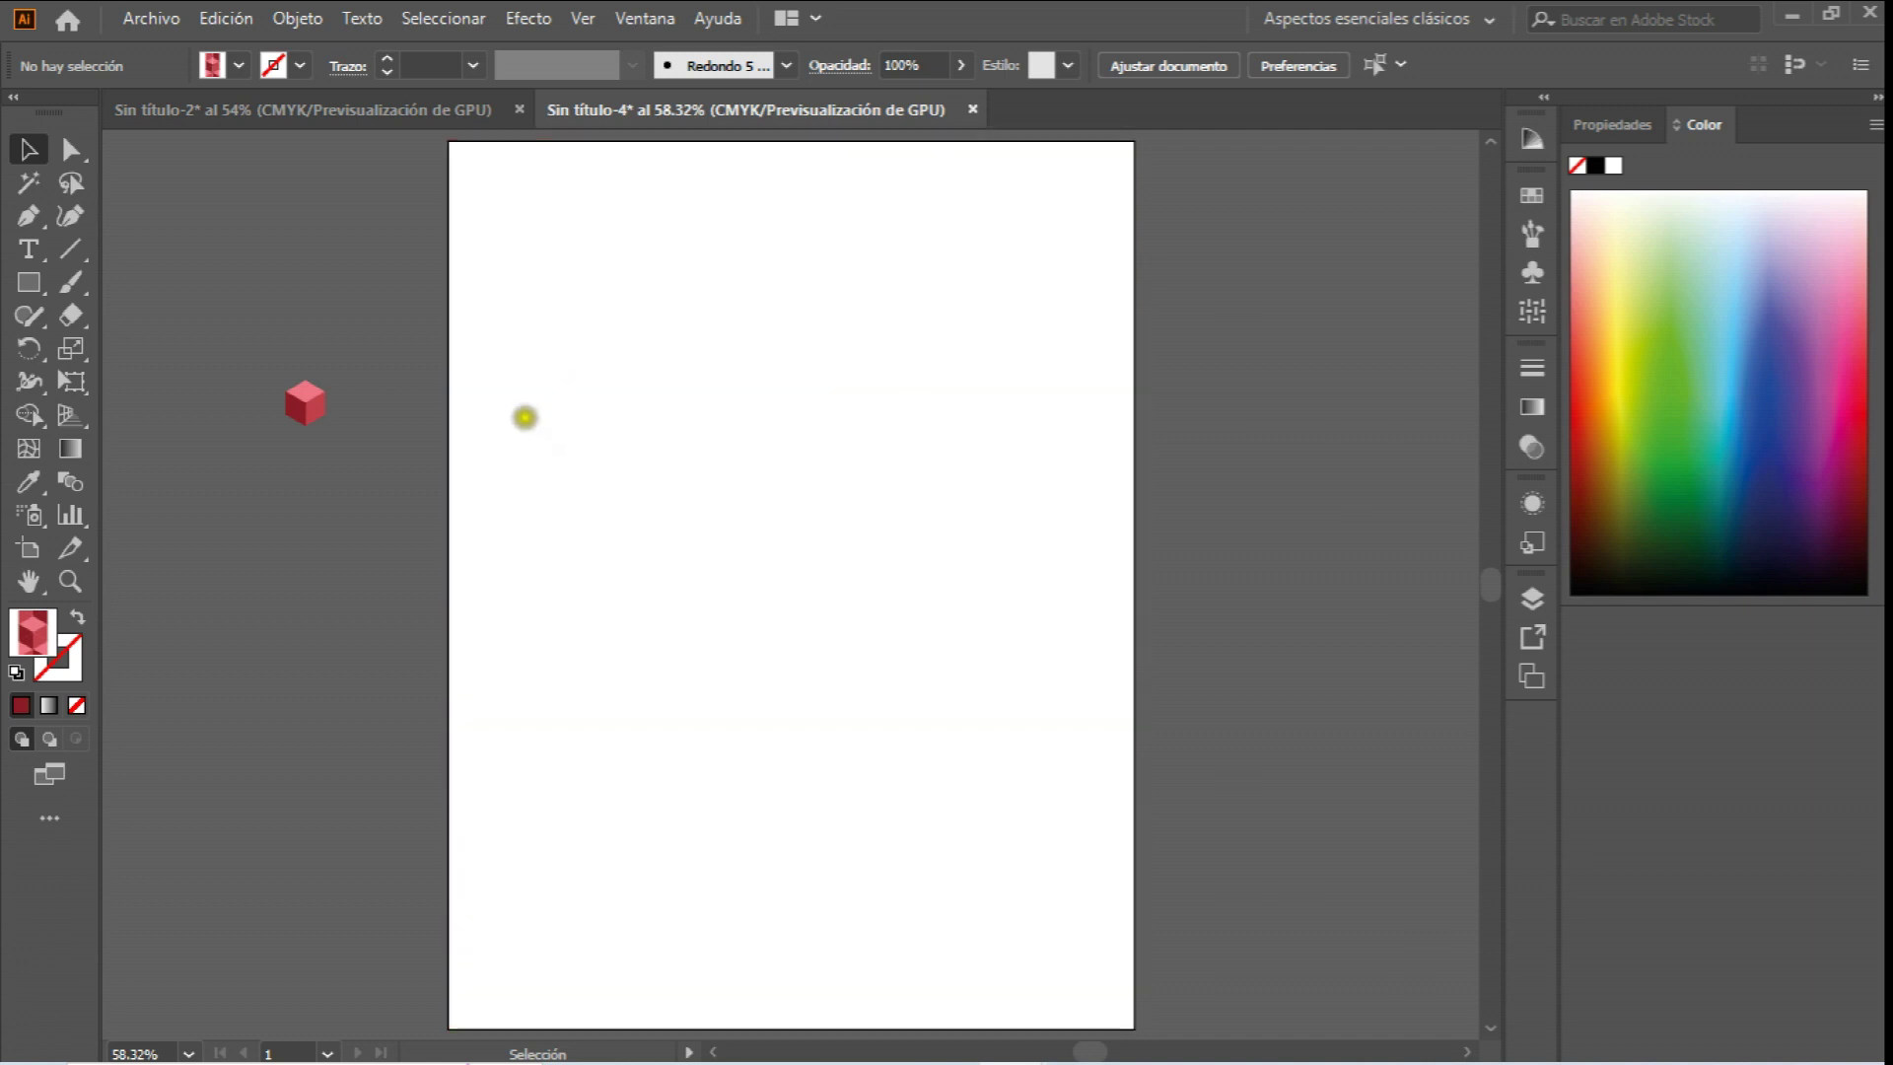
{"action": "left_click_drag", "start_coordinate": [265, 323], "coordinate": [411, 504]}
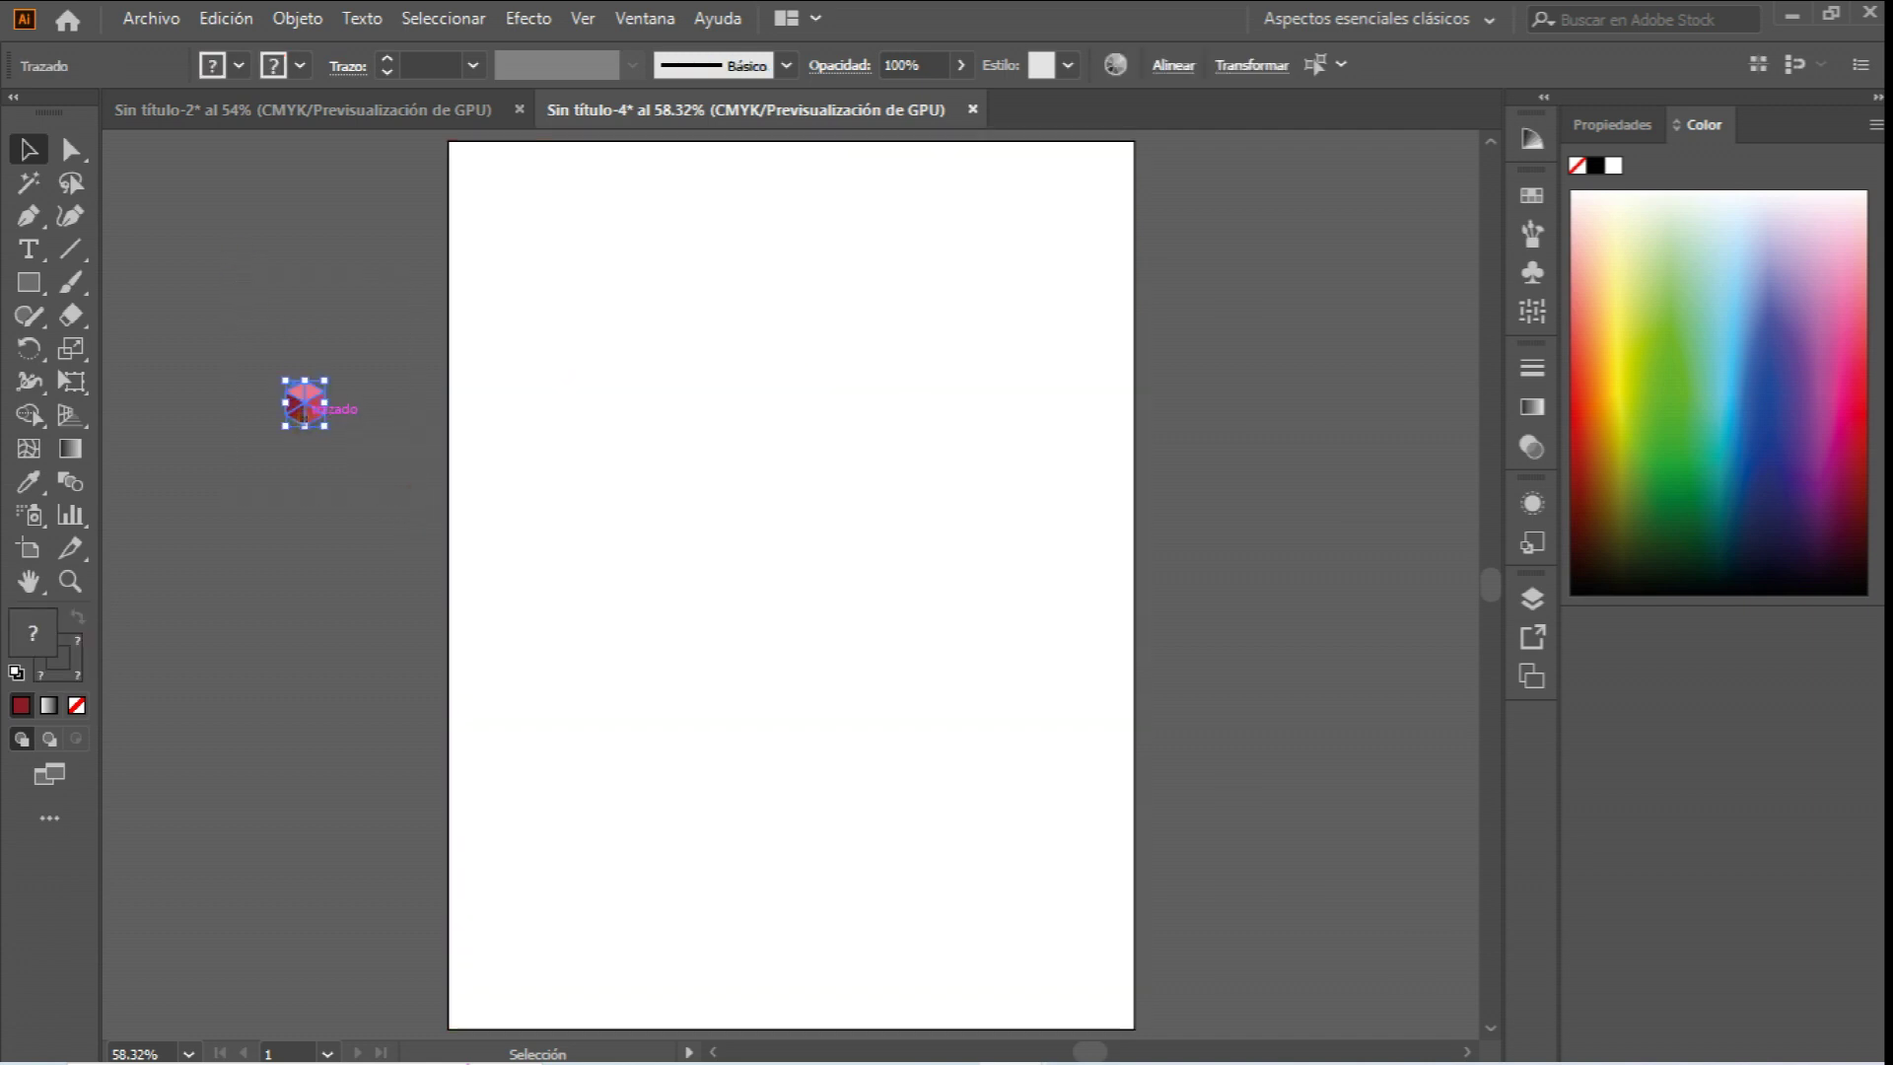
{"action": "left_click_drag", "start_coordinate": [306, 403], "coordinate": [770, 425]}
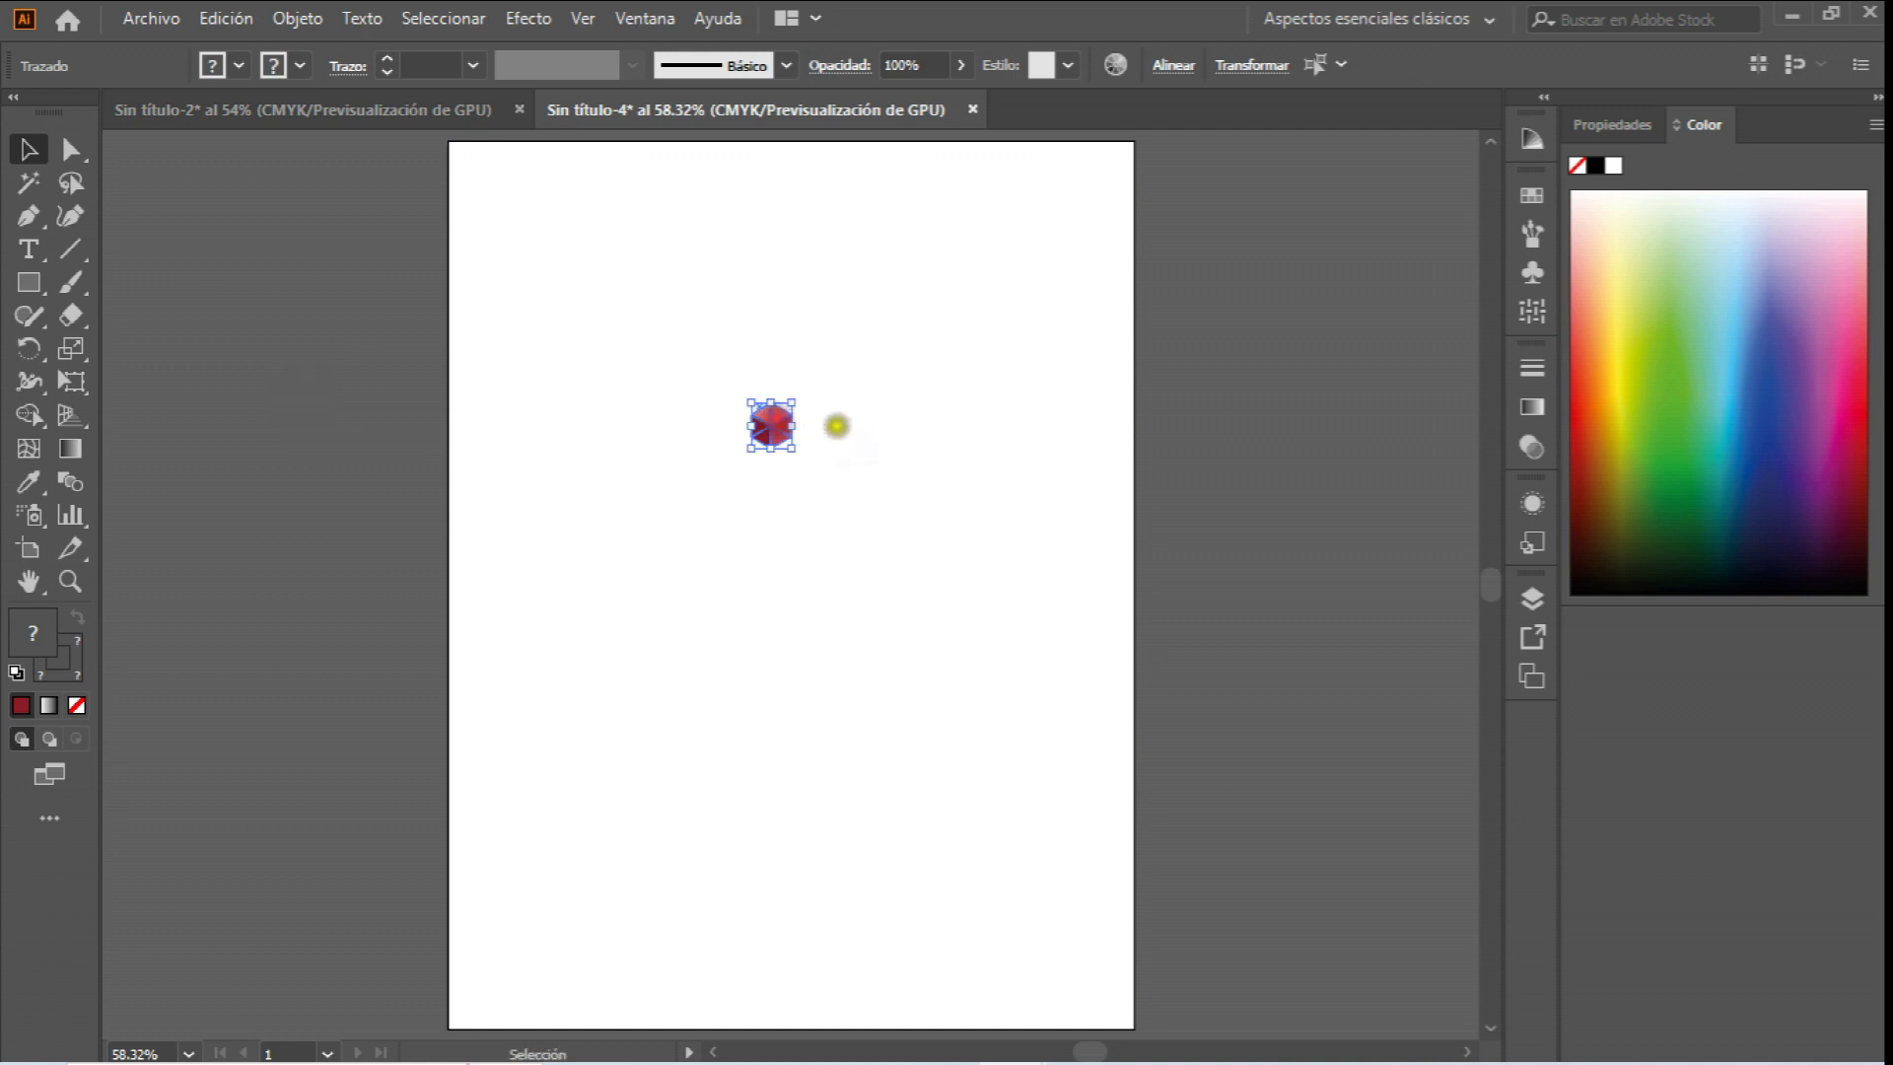
{"action": "left_click", "coordinate": [878, 437]}
{"action": "left_click", "coordinate": [66, 579]}
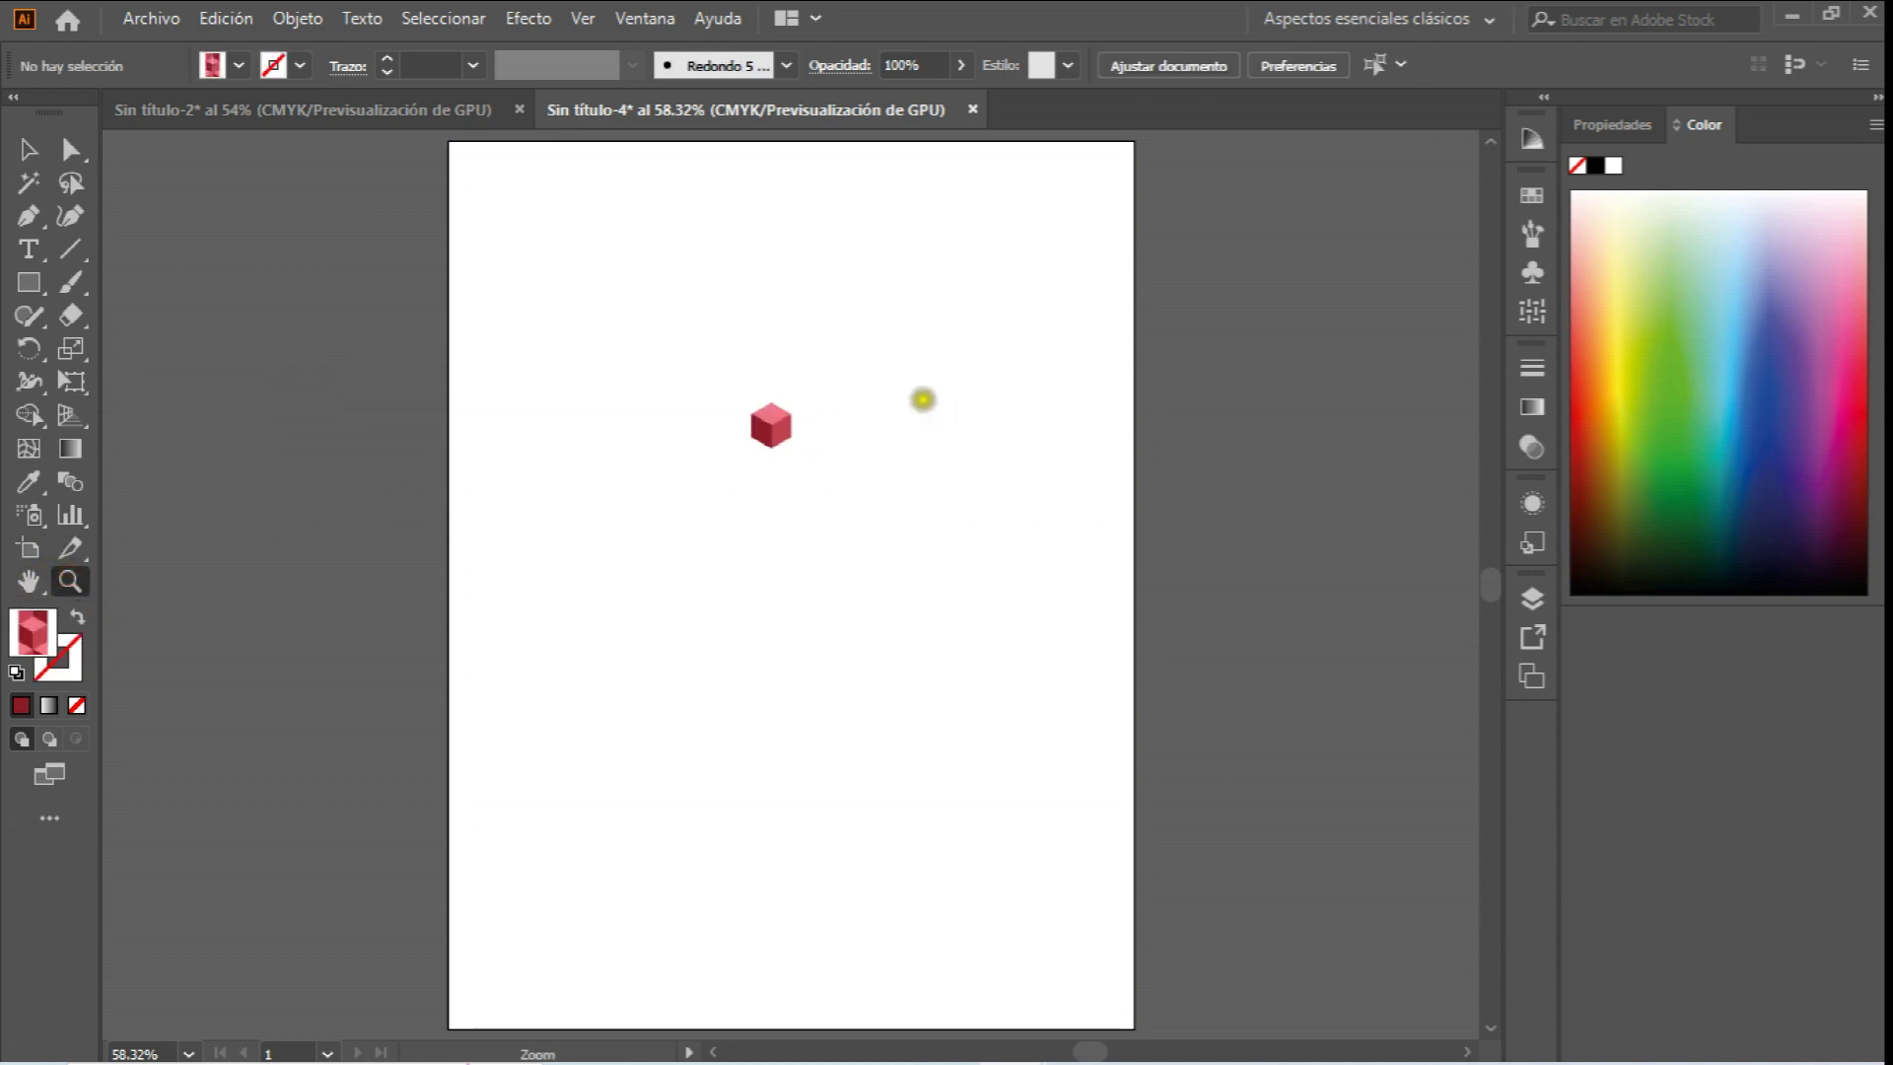
Nudge the cube's light pink top face up by two increments, opening a thin gap above the side faces.
{"action": "left_click", "coordinate": [907, 398]}
{"action": "left_click", "coordinate": [673, 598]}
{"action": "left_click", "coordinate": [742, 639]}
{"action": "left_click", "coordinate": [841, 583]}
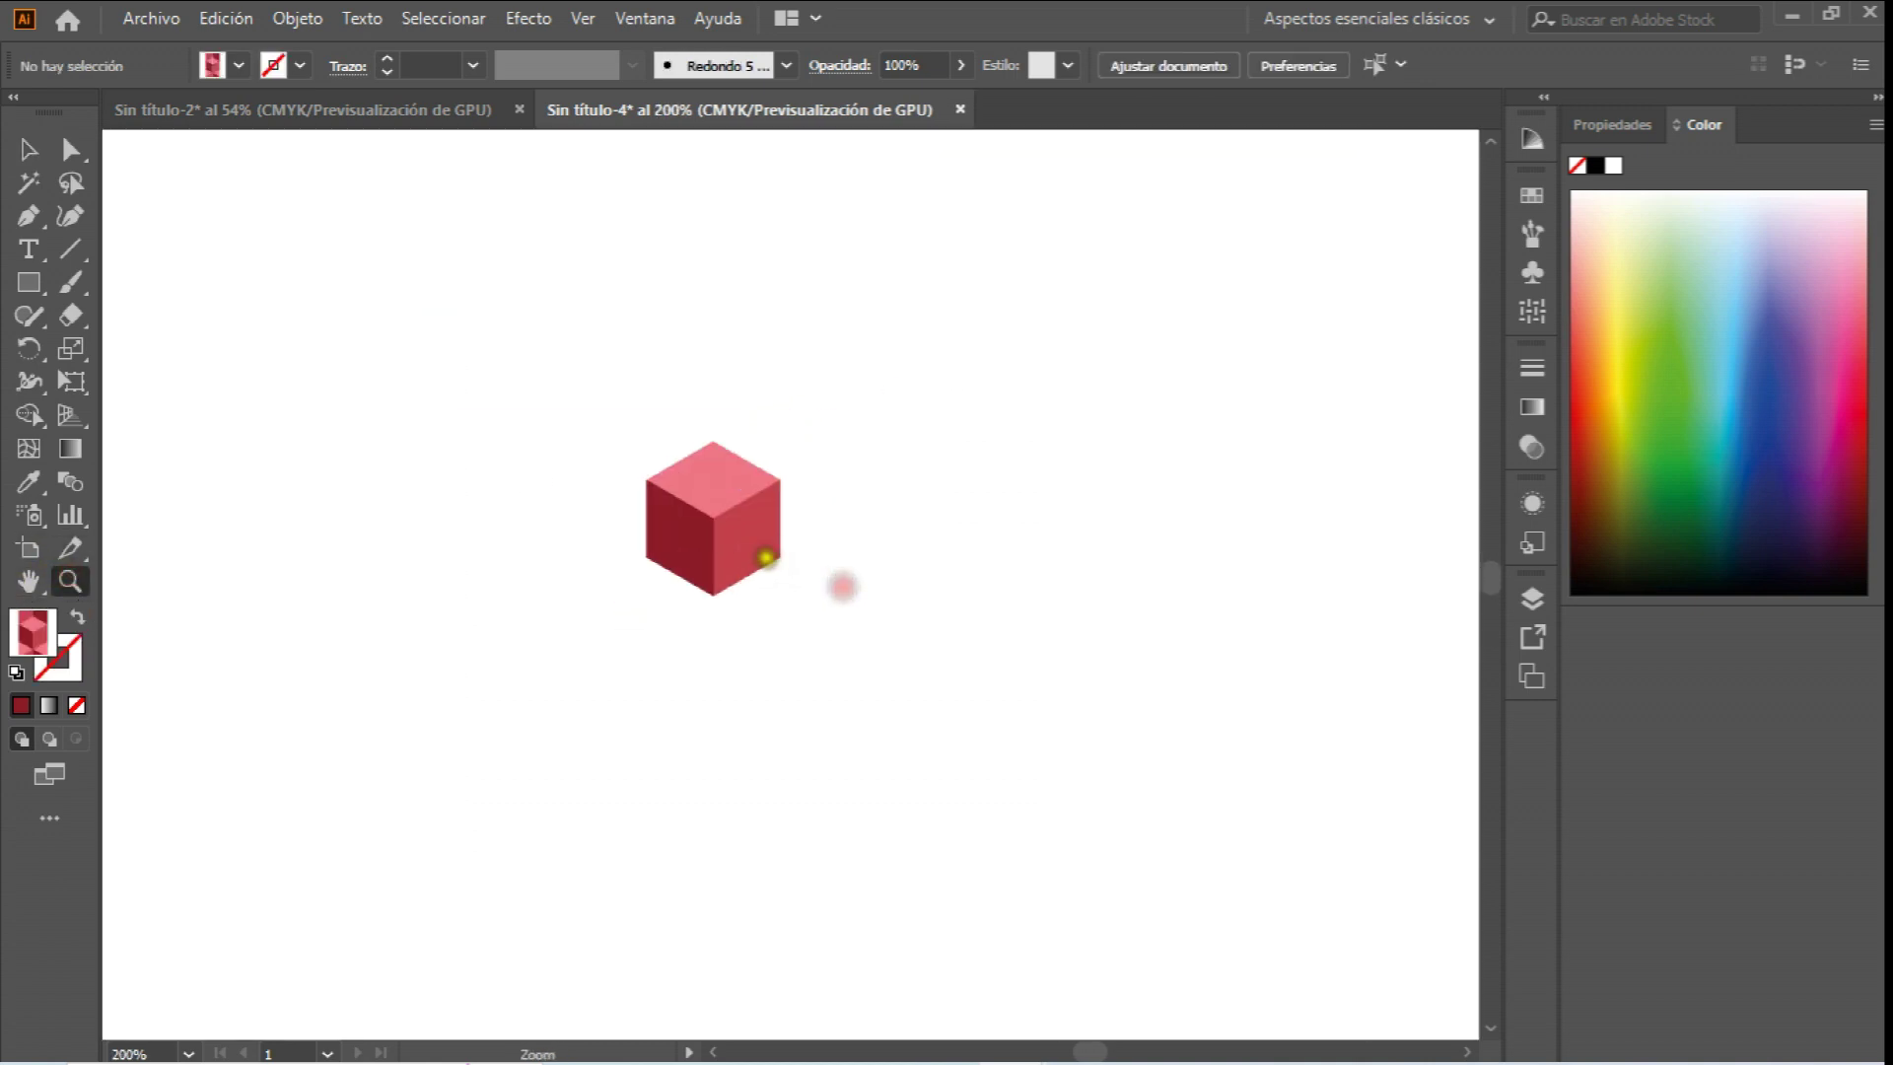
{"action": "left_click", "coordinate": [736, 541]}
{"action": "left_click", "coordinate": [735, 553]}
{"action": "left_click", "coordinate": [711, 591]}
{"action": "left_click", "coordinate": [938, 618]}
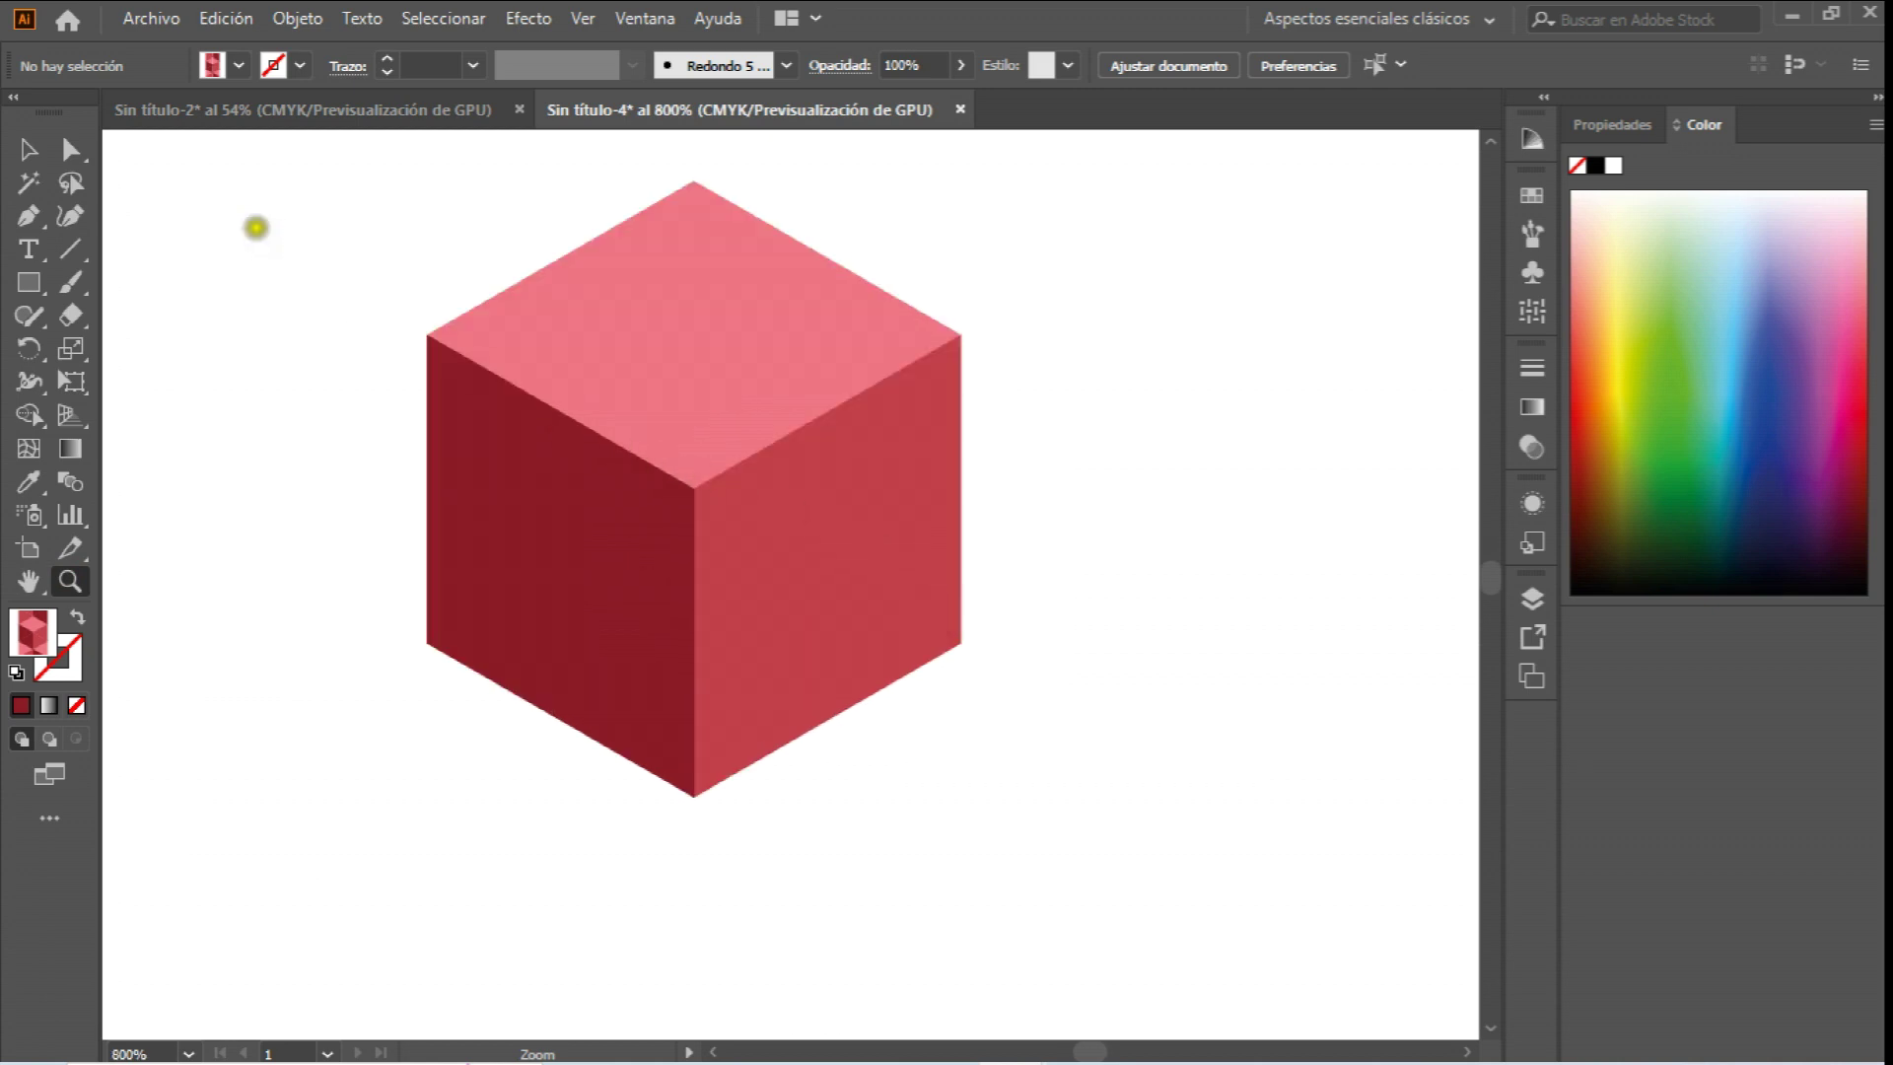
{"action": "left_click", "coordinate": [26, 149]}
{"action": "left_click", "coordinate": [684, 279]}
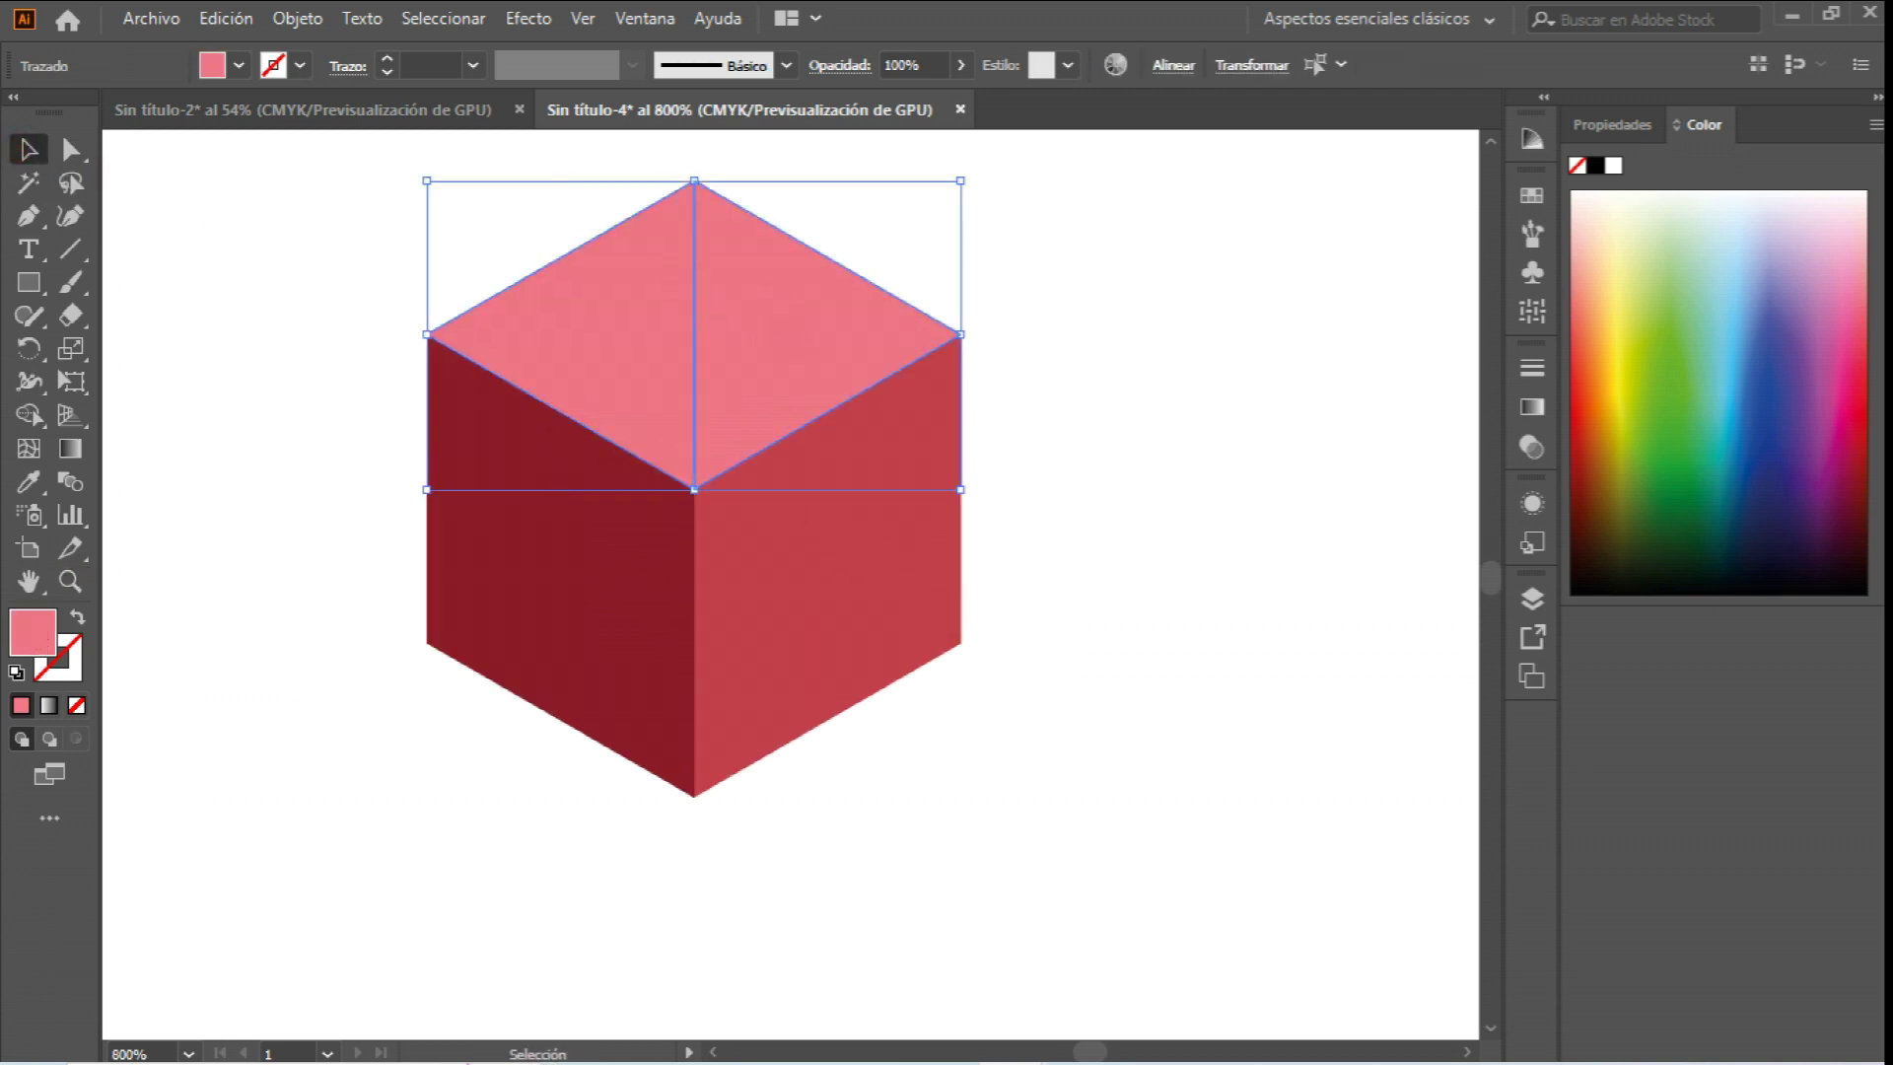
{"action": "key", "text": "Up"}
{"action": "key", "text": "Up"}
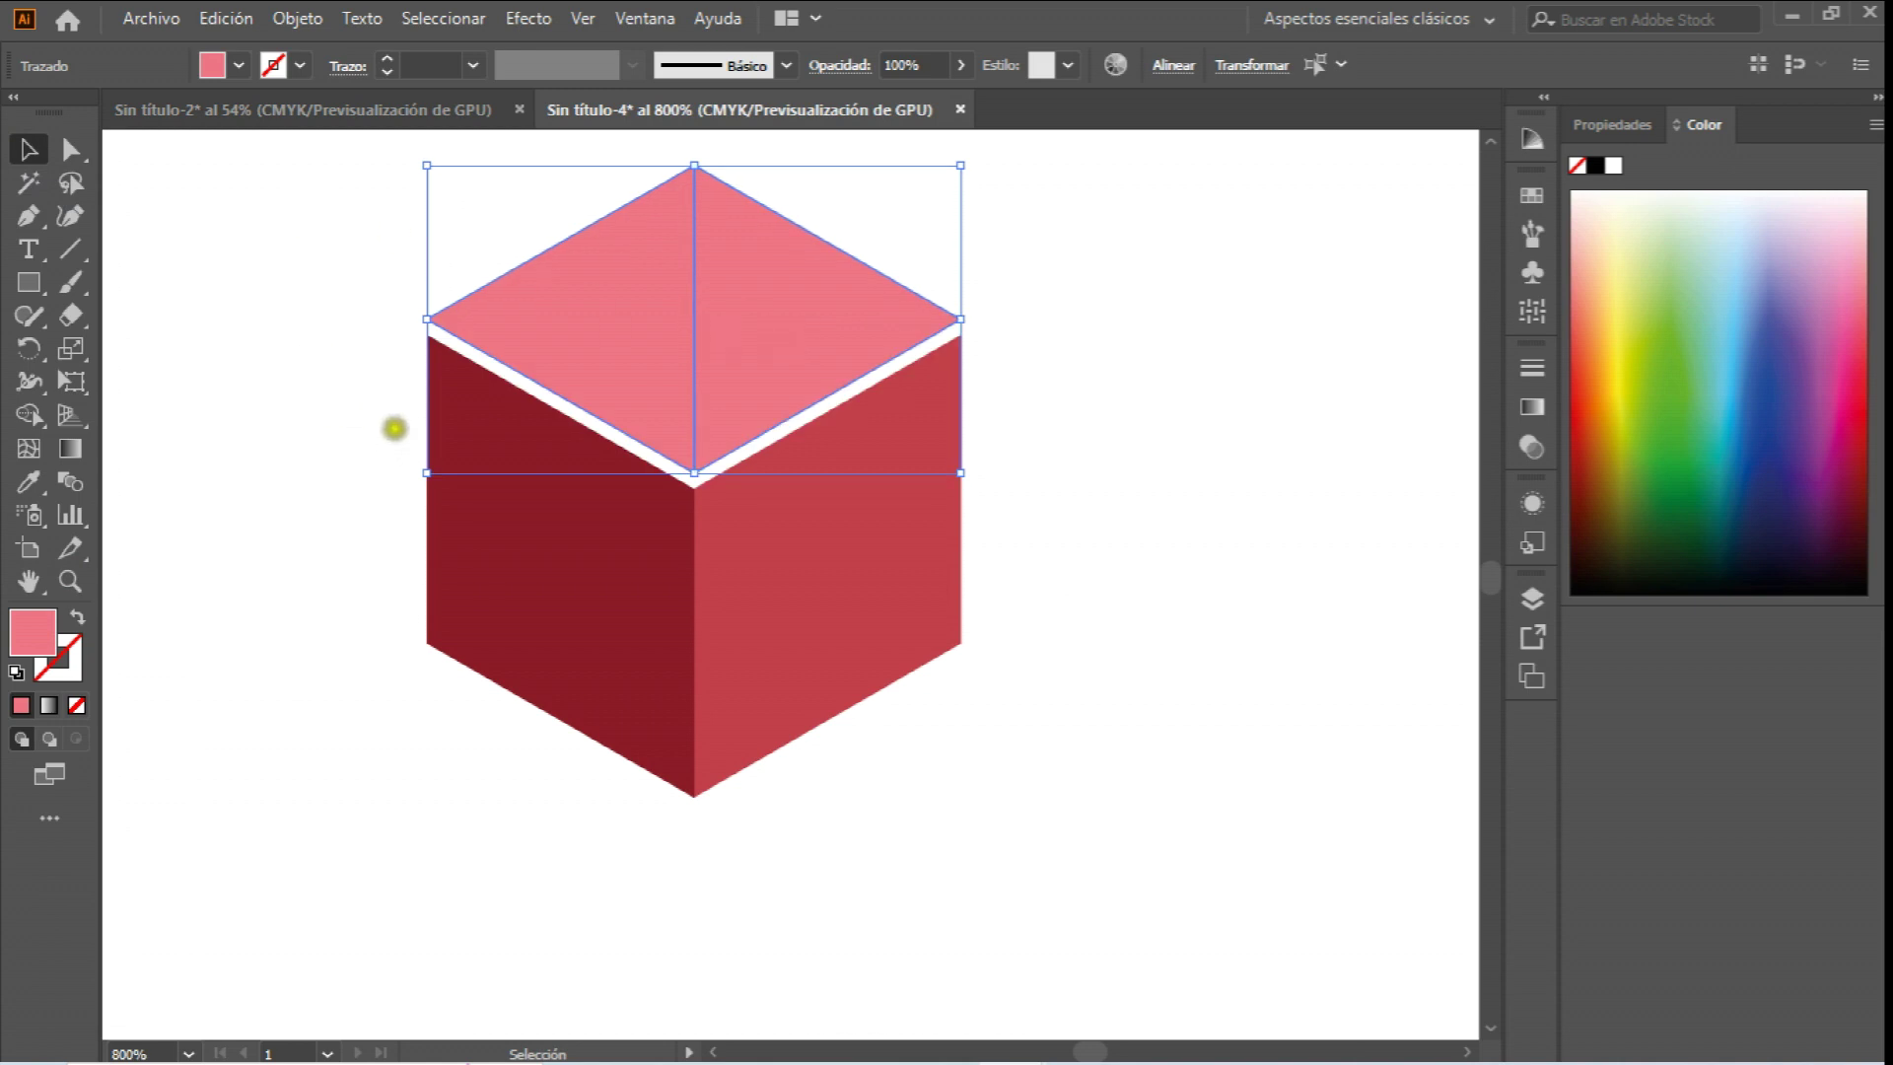
Select both halves of the cube's dark red face and nudge them two increments to the left.
{"action": "left_click", "coordinate": [457, 440]}
{"action": "left_click", "coordinate": [632, 706], "text": "shift"}
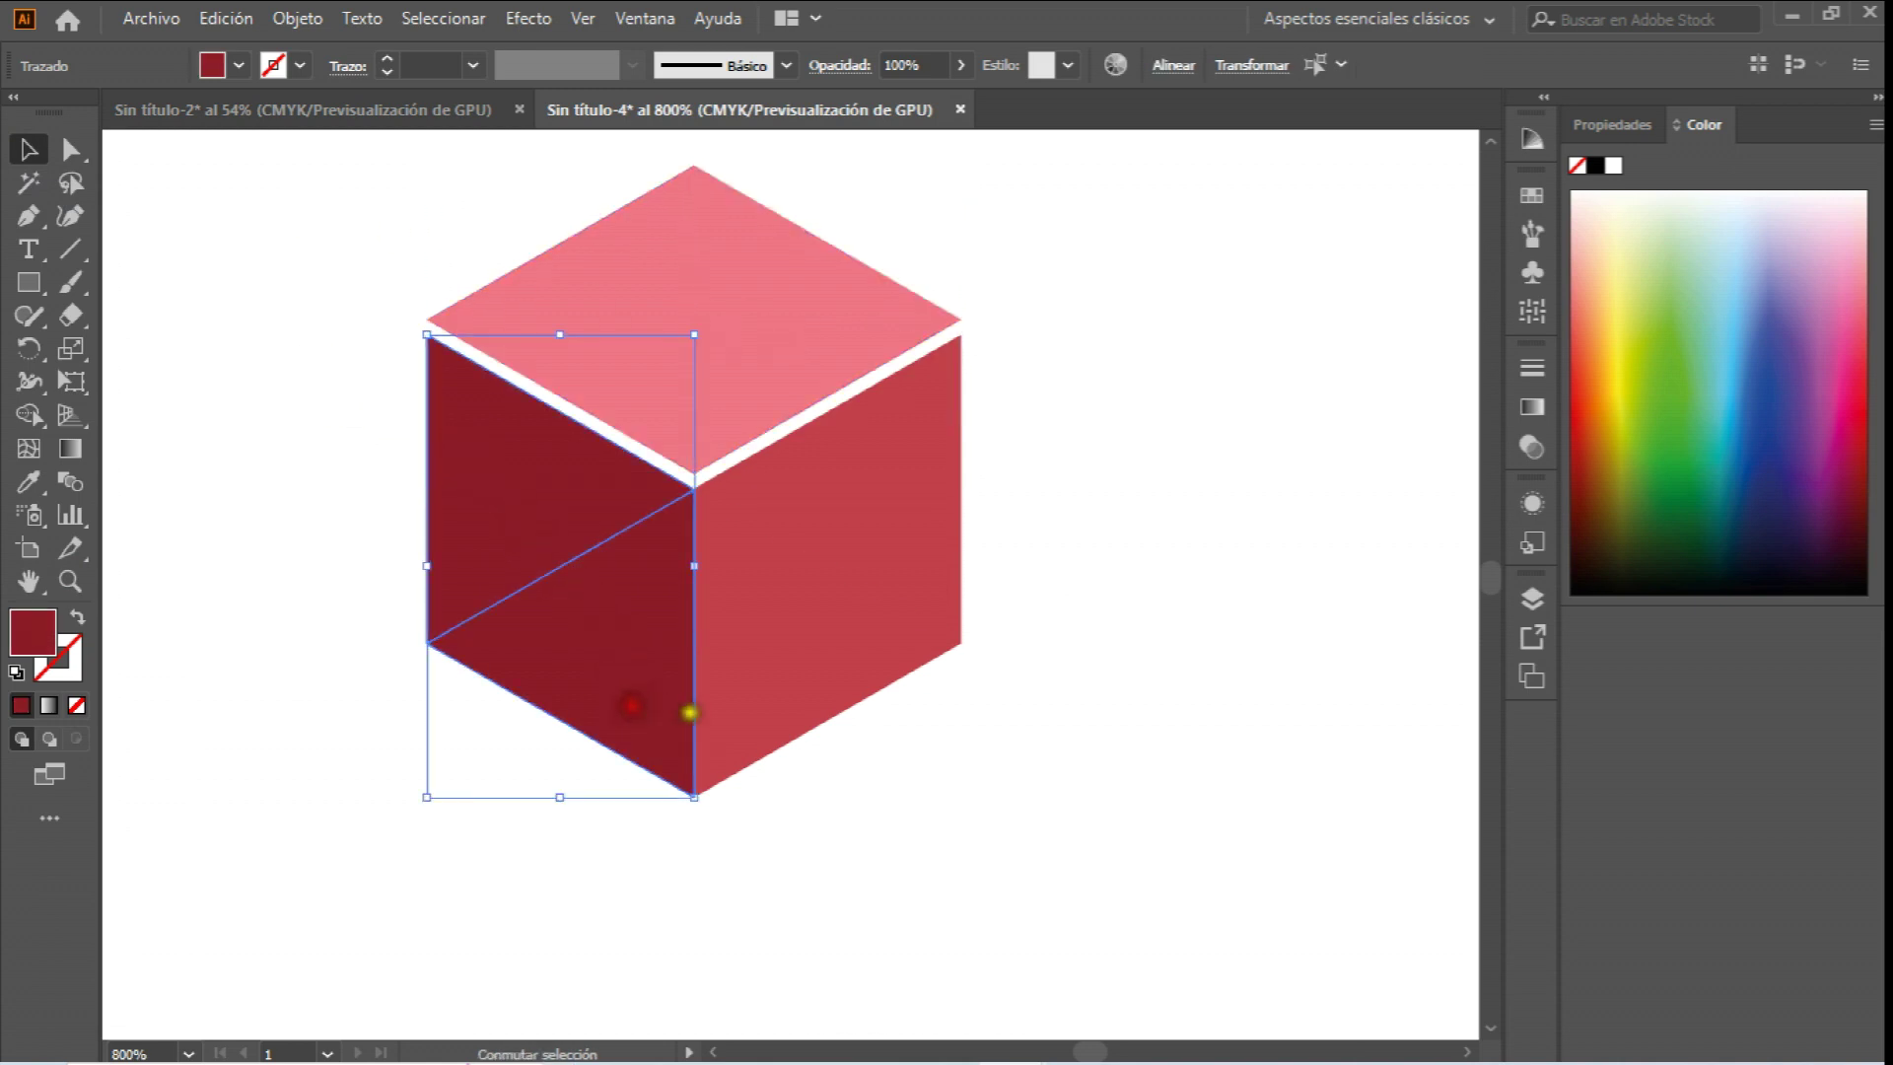
{"action": "key", "text": "Left"}
{"action": "key", "text": "Left"}
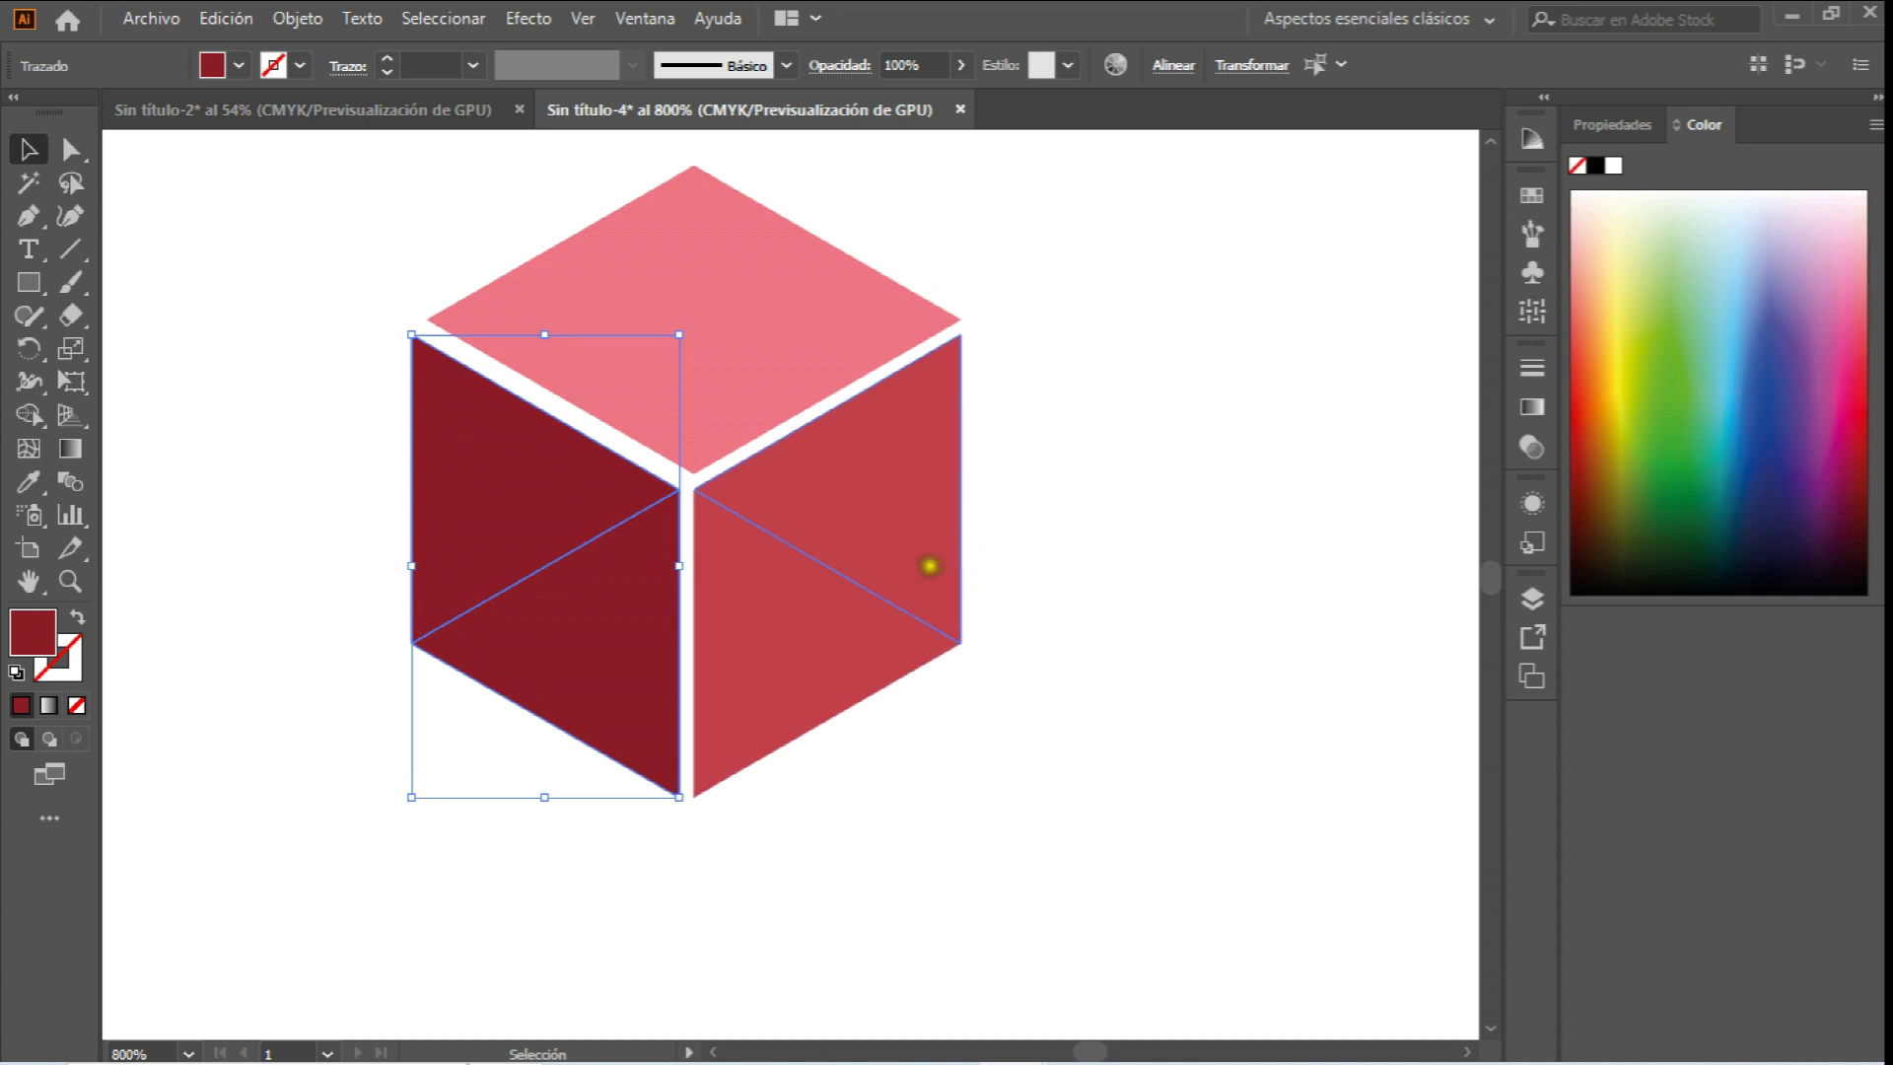
{"action": "left_click", "coordinate": [866, 642]}
{"action": "key", "text": "a"}
{"action": "key", "text": "v"}
{"action": "left_click", "coordinate": [914, 439]}
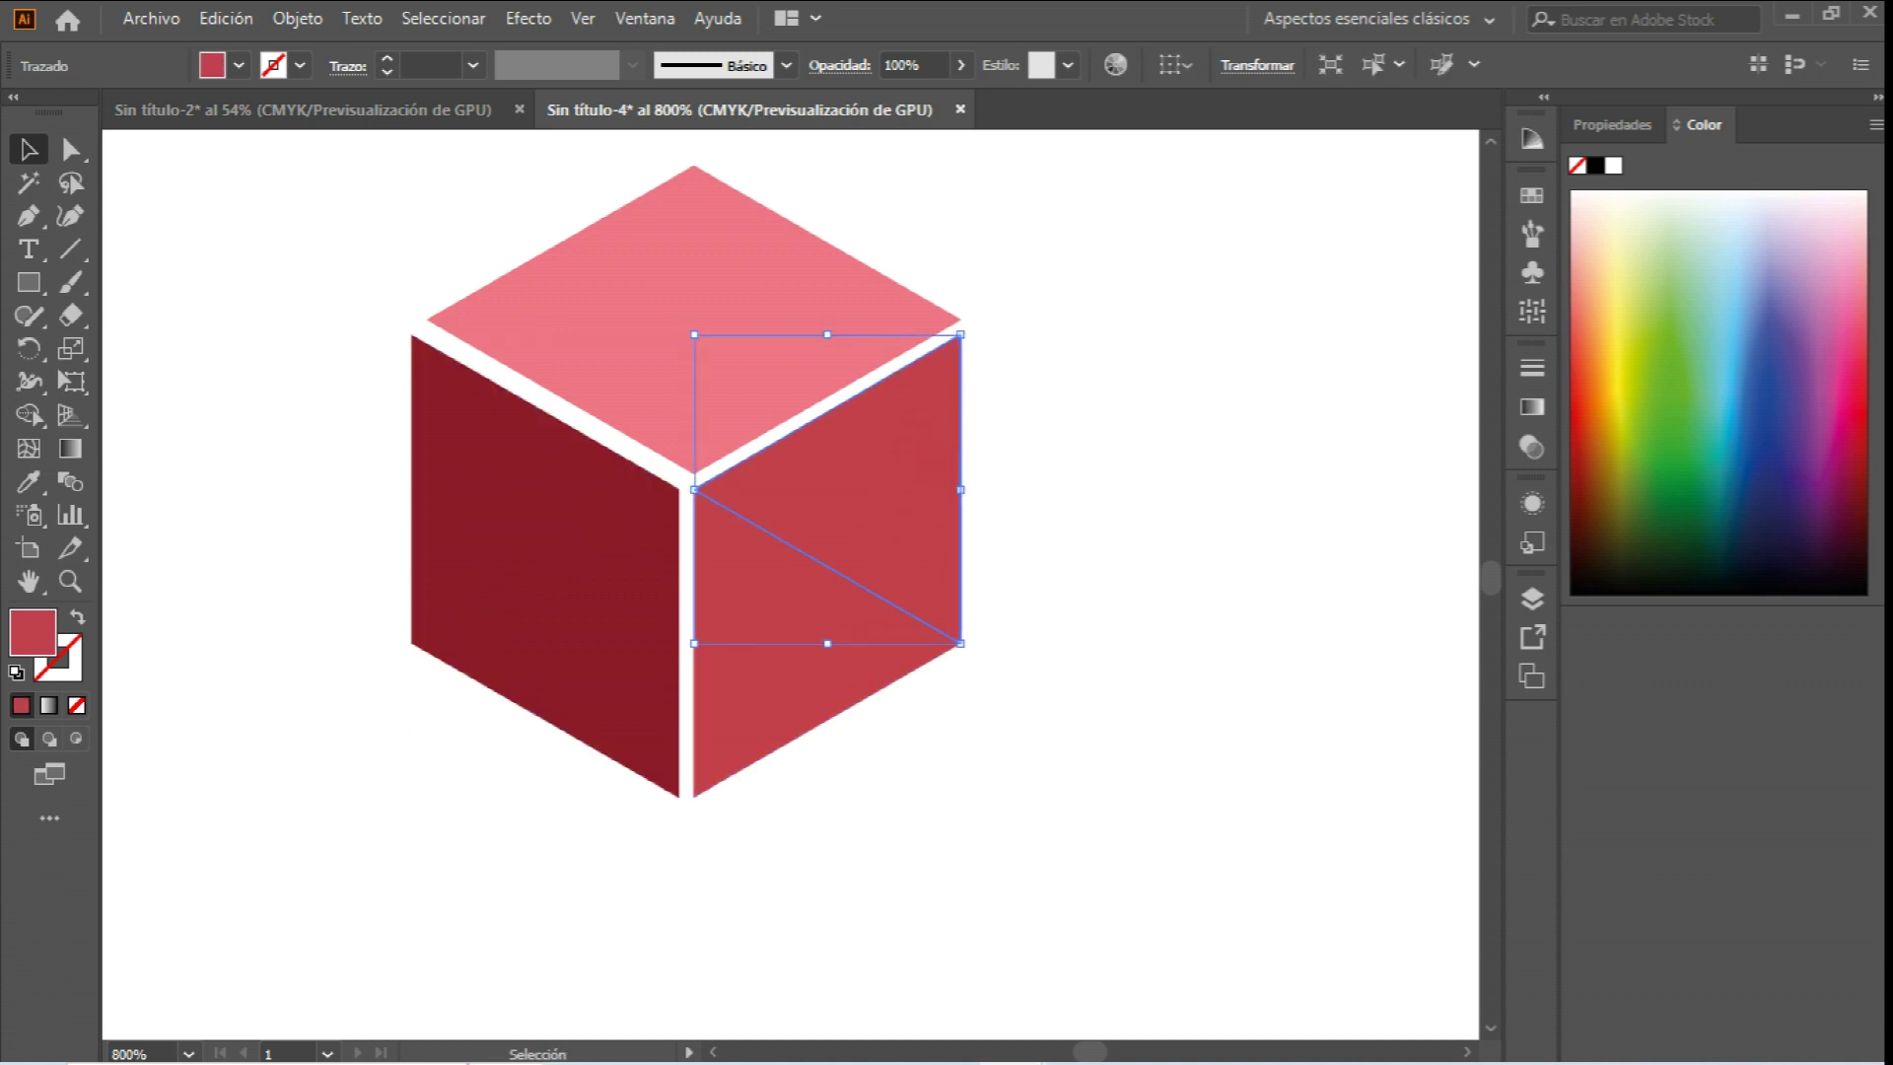
{"action": "key", "text": "Right"}
{"action": "key", "text": "Right"}
{"action": "key", "text": "Left"}
{"action": "key", "text": "Left"}
Select both halves of the cube's medium red face and nudge them two increments to the right.
{"action": "left_click", "coordinate": [849, 666]}
{"action": "left_click", "coordinate": [918, 422], "text": "shift"}
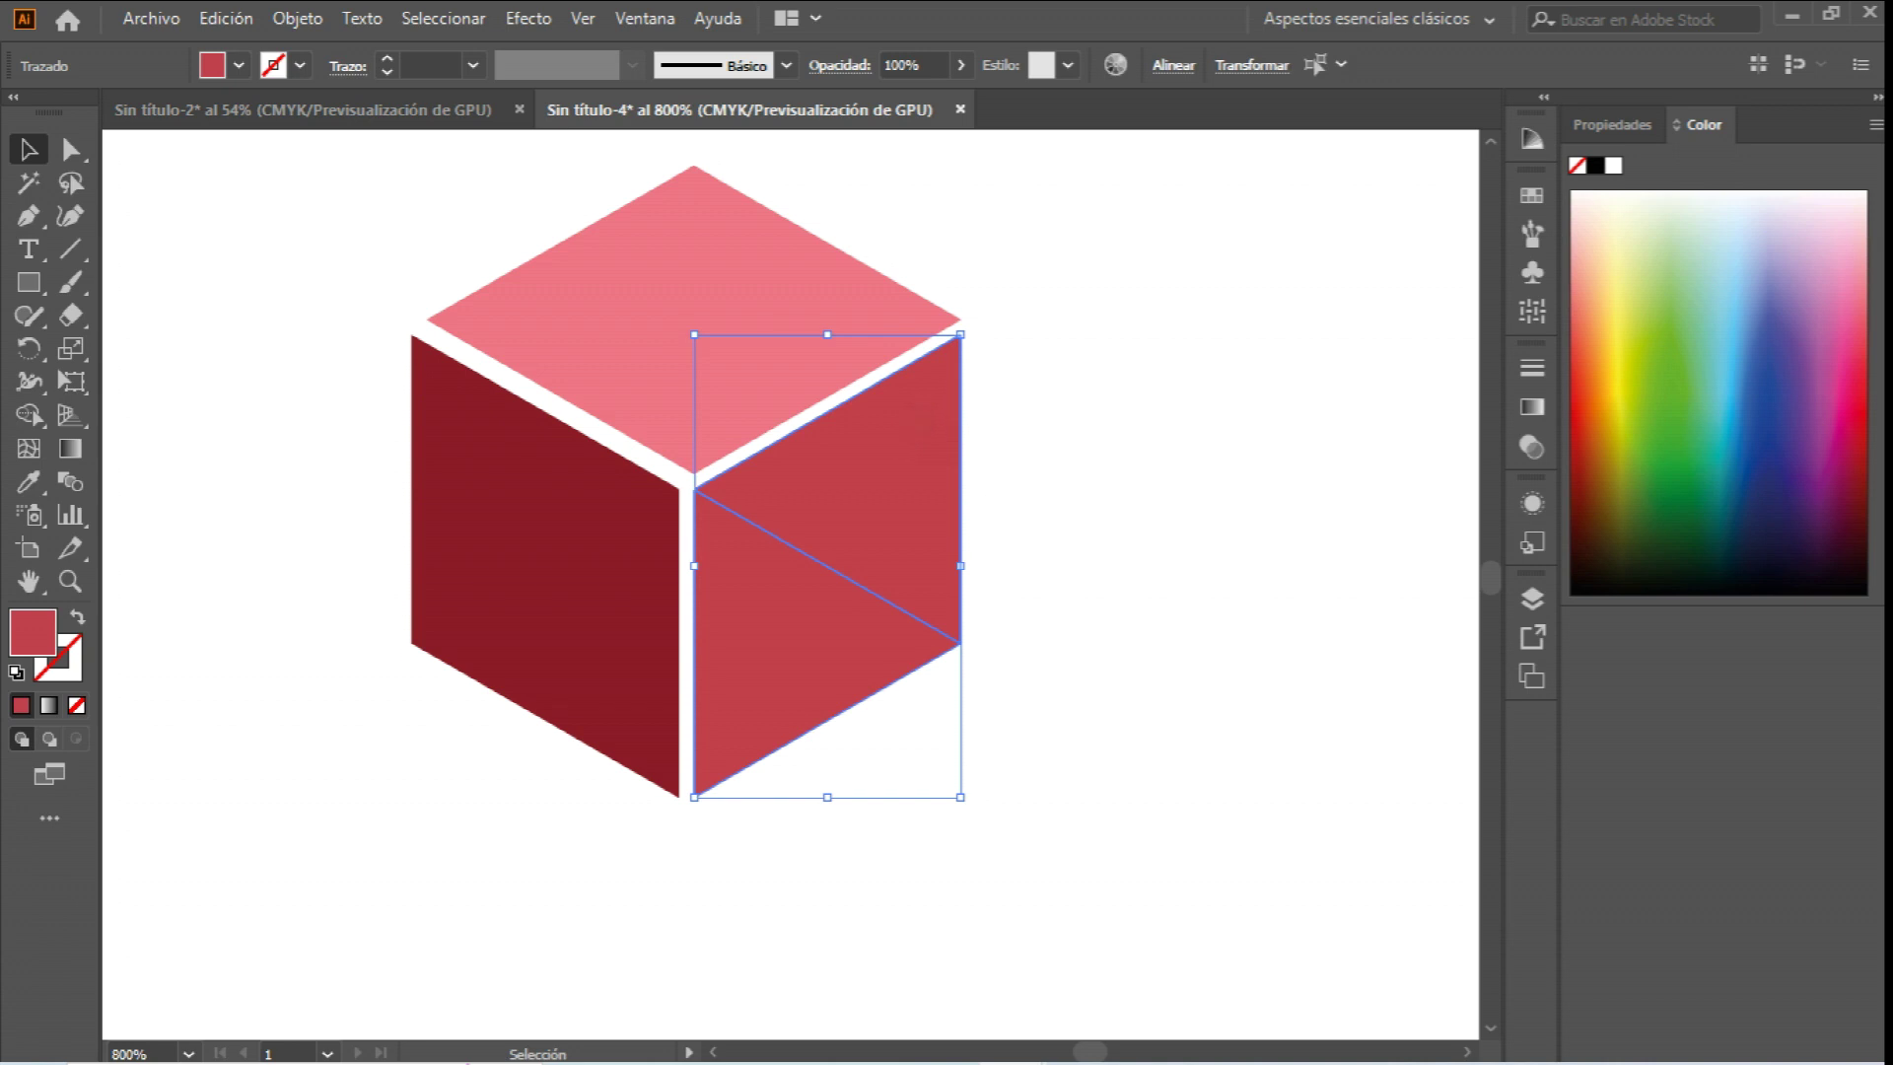
{"action": "key", "text": "Right"}
{"action": "key", "text": "Right"}
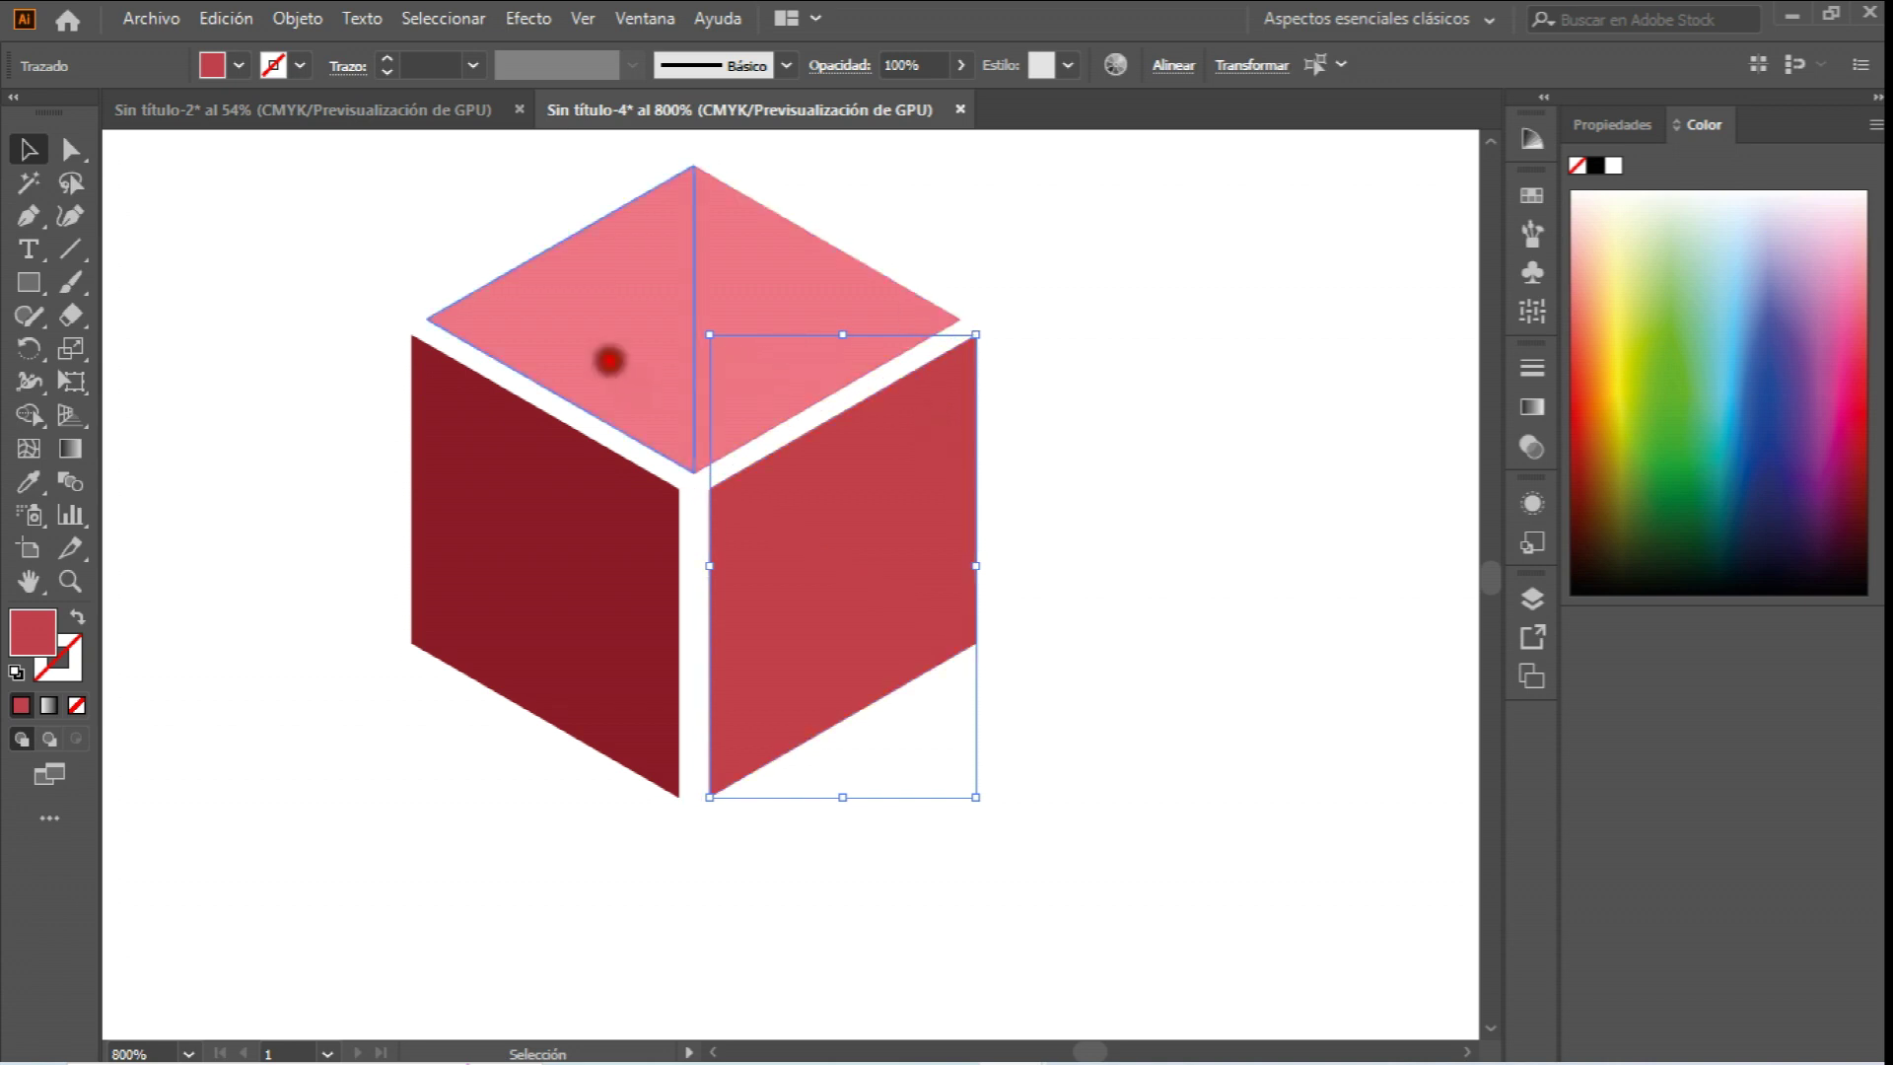
Nudge both halves of the cube's top face upward by two increments to widen the gap above the side faces.
{"action": "left_click", "coordinate": [632, 345]}
{"action": "left_click", "coordinate": [765, 292], "text": "shift"}
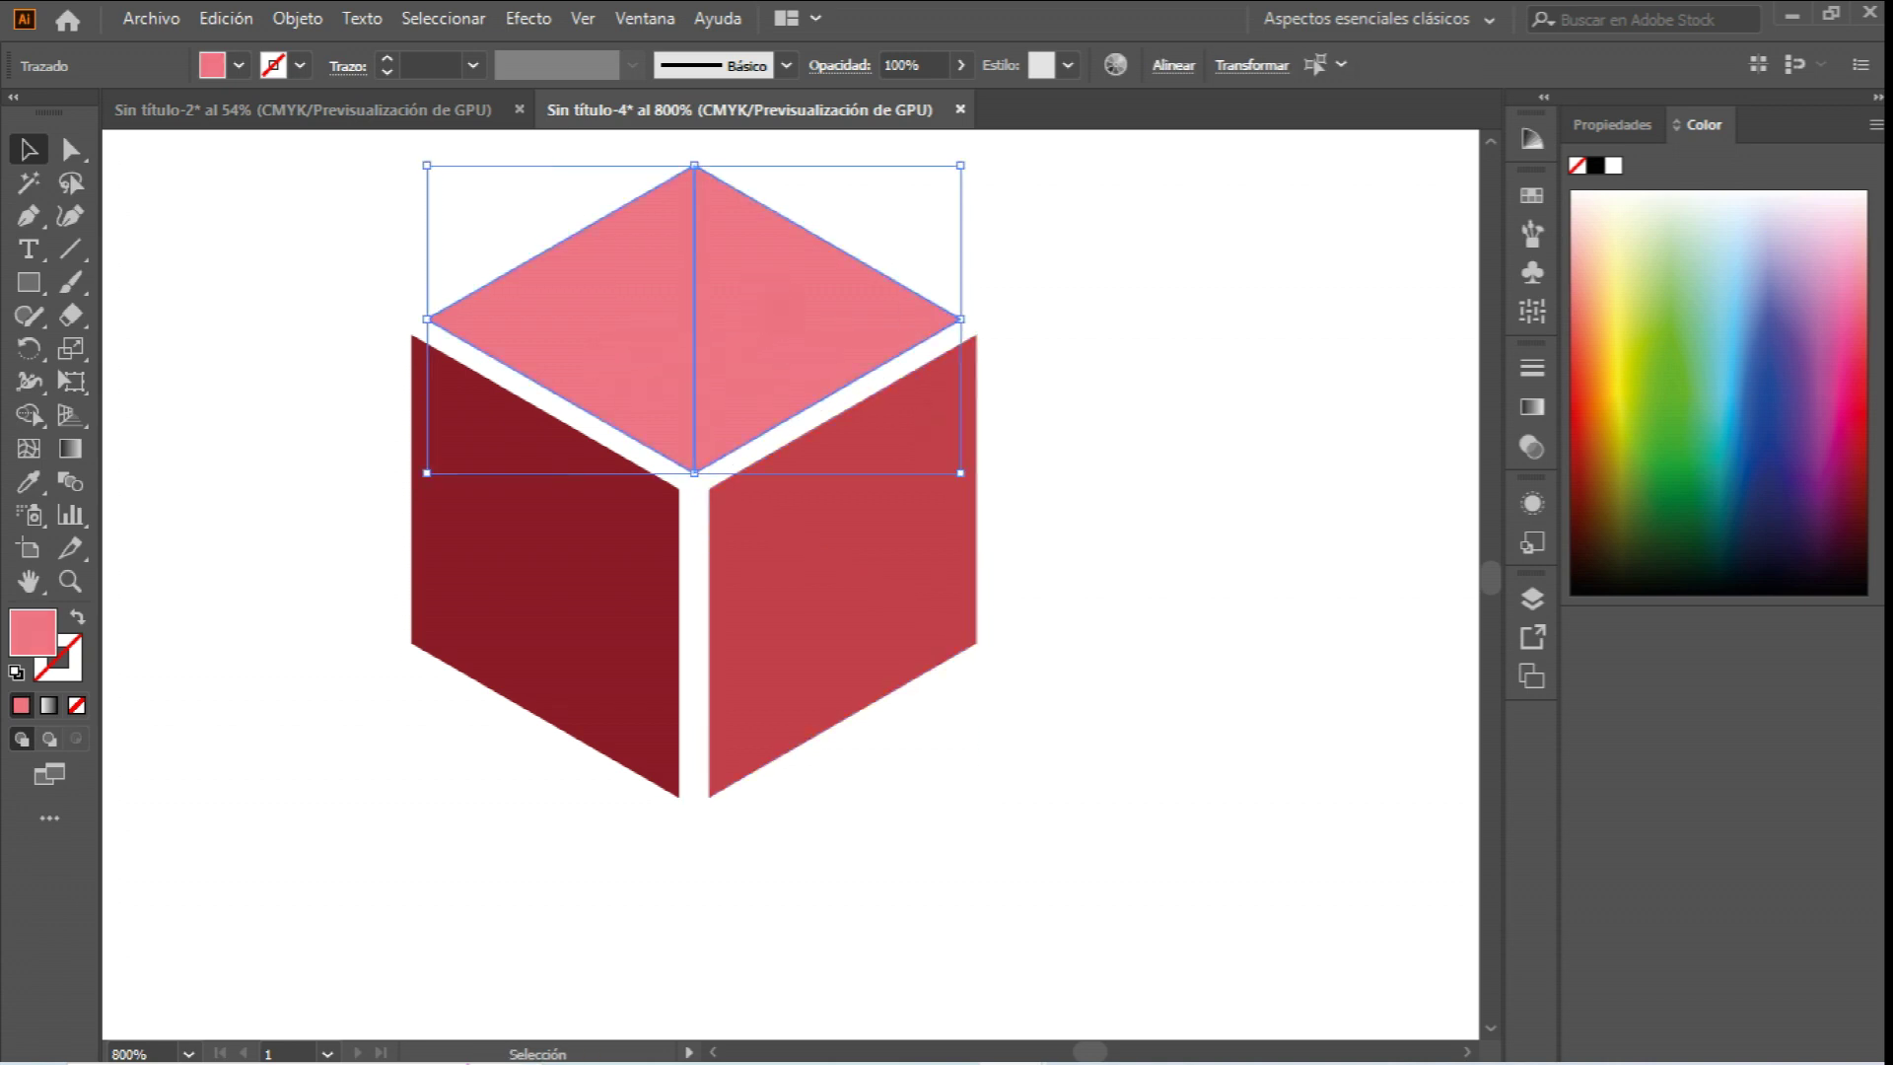
{"action": "key", "text": "Up"}
{"action": "key", "text": "Up"}
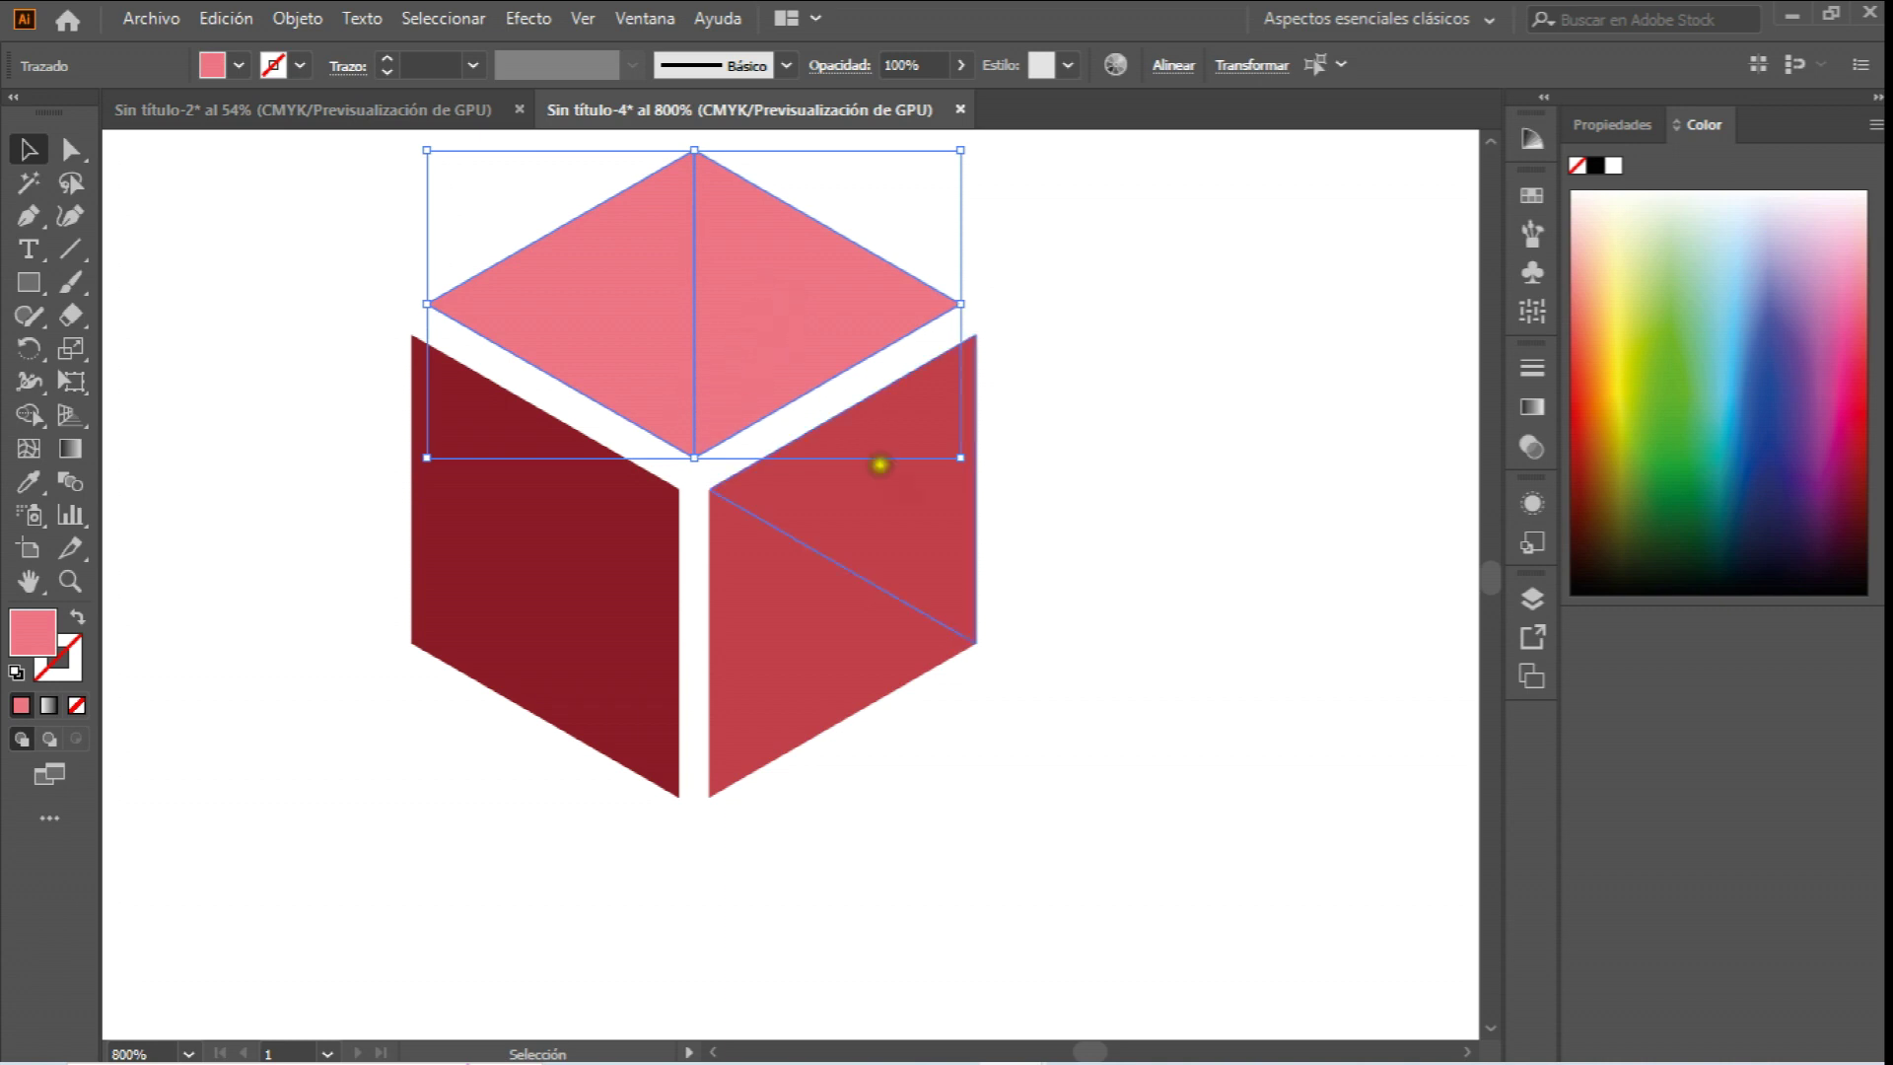
{"action": "left_click", "coordinate": [1235, 461]}
Select all faces of the cube and create a new pattern from them, dismissing the notice.
{"action": "scroll", "coordinate": [266, 152], "scroll_direction": "up", "scroll_amount": 2}
{"action": "left_click_drag", "start_coordinate": [266, 153], "coordinate": [1307, 908]}
{"action": "left_click", "coordinate": [318, 18]}
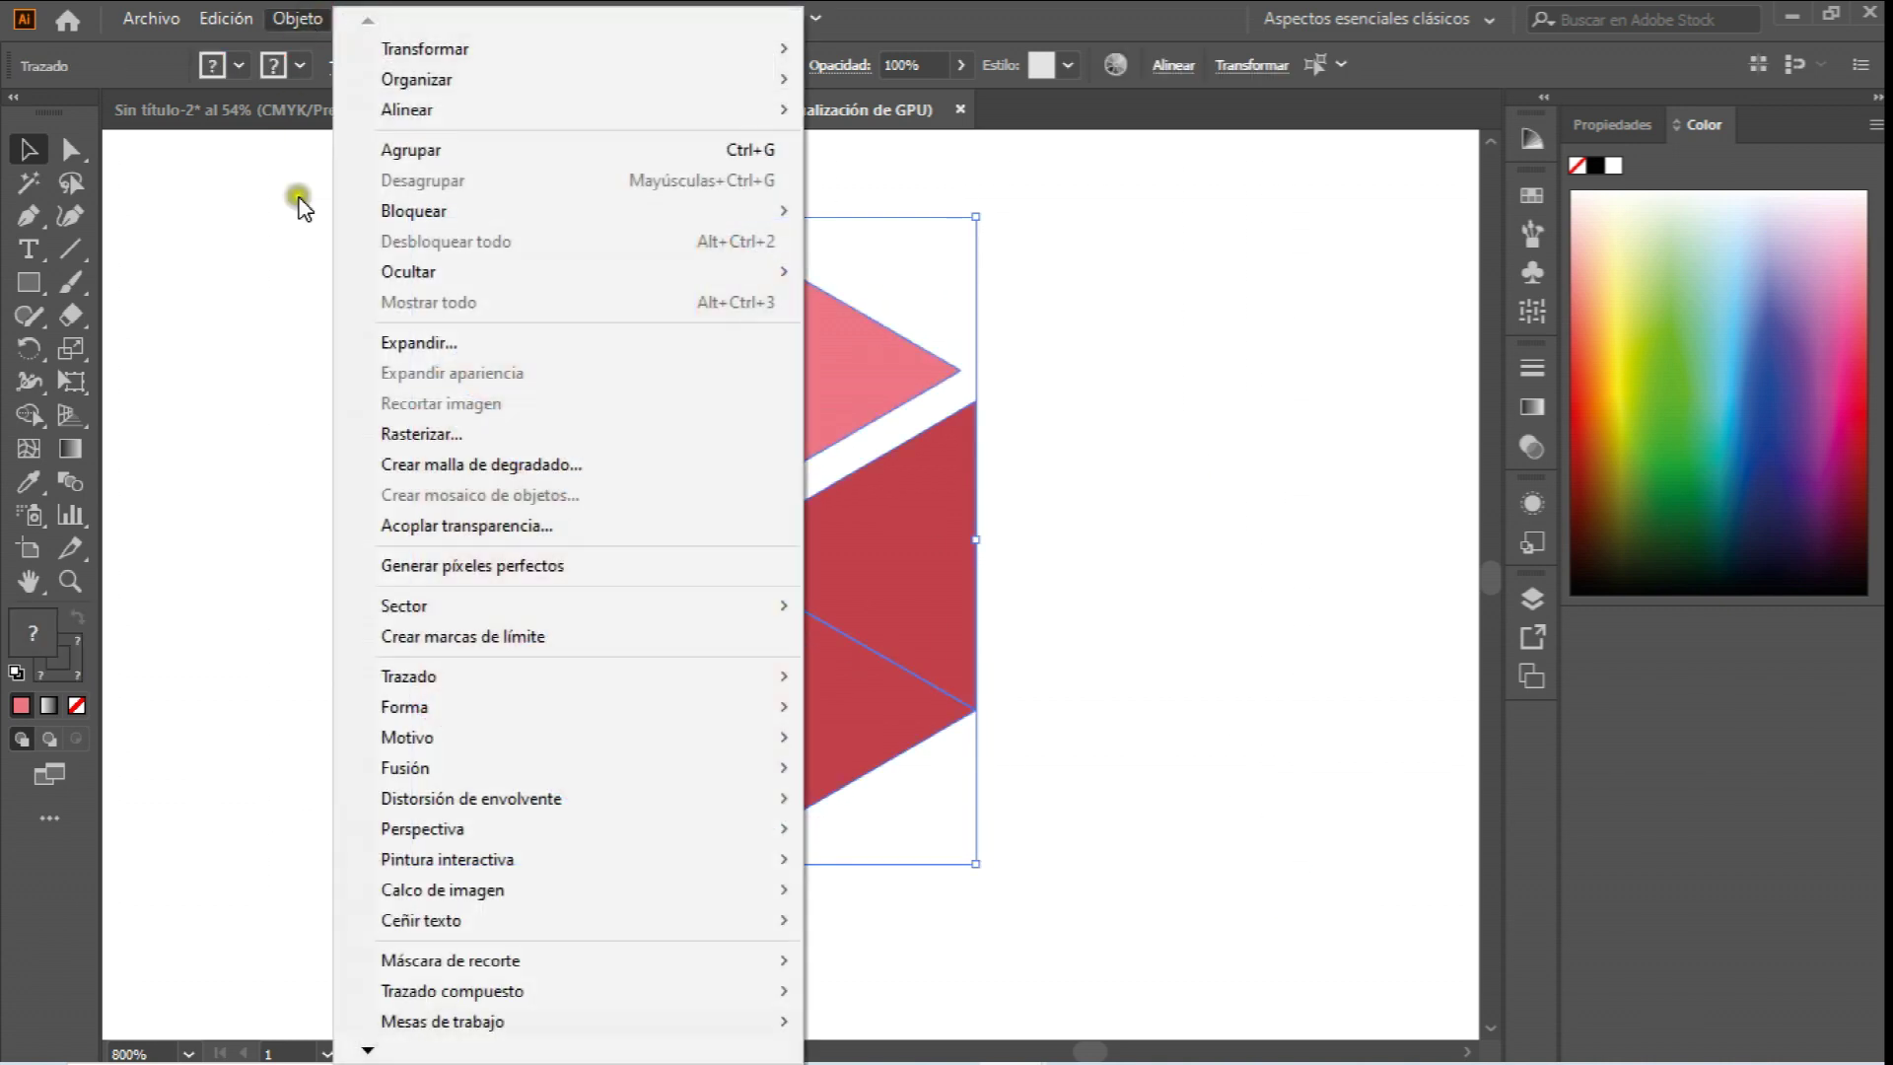
{"action": "mouse_move", "coordinate": [616, 739]}
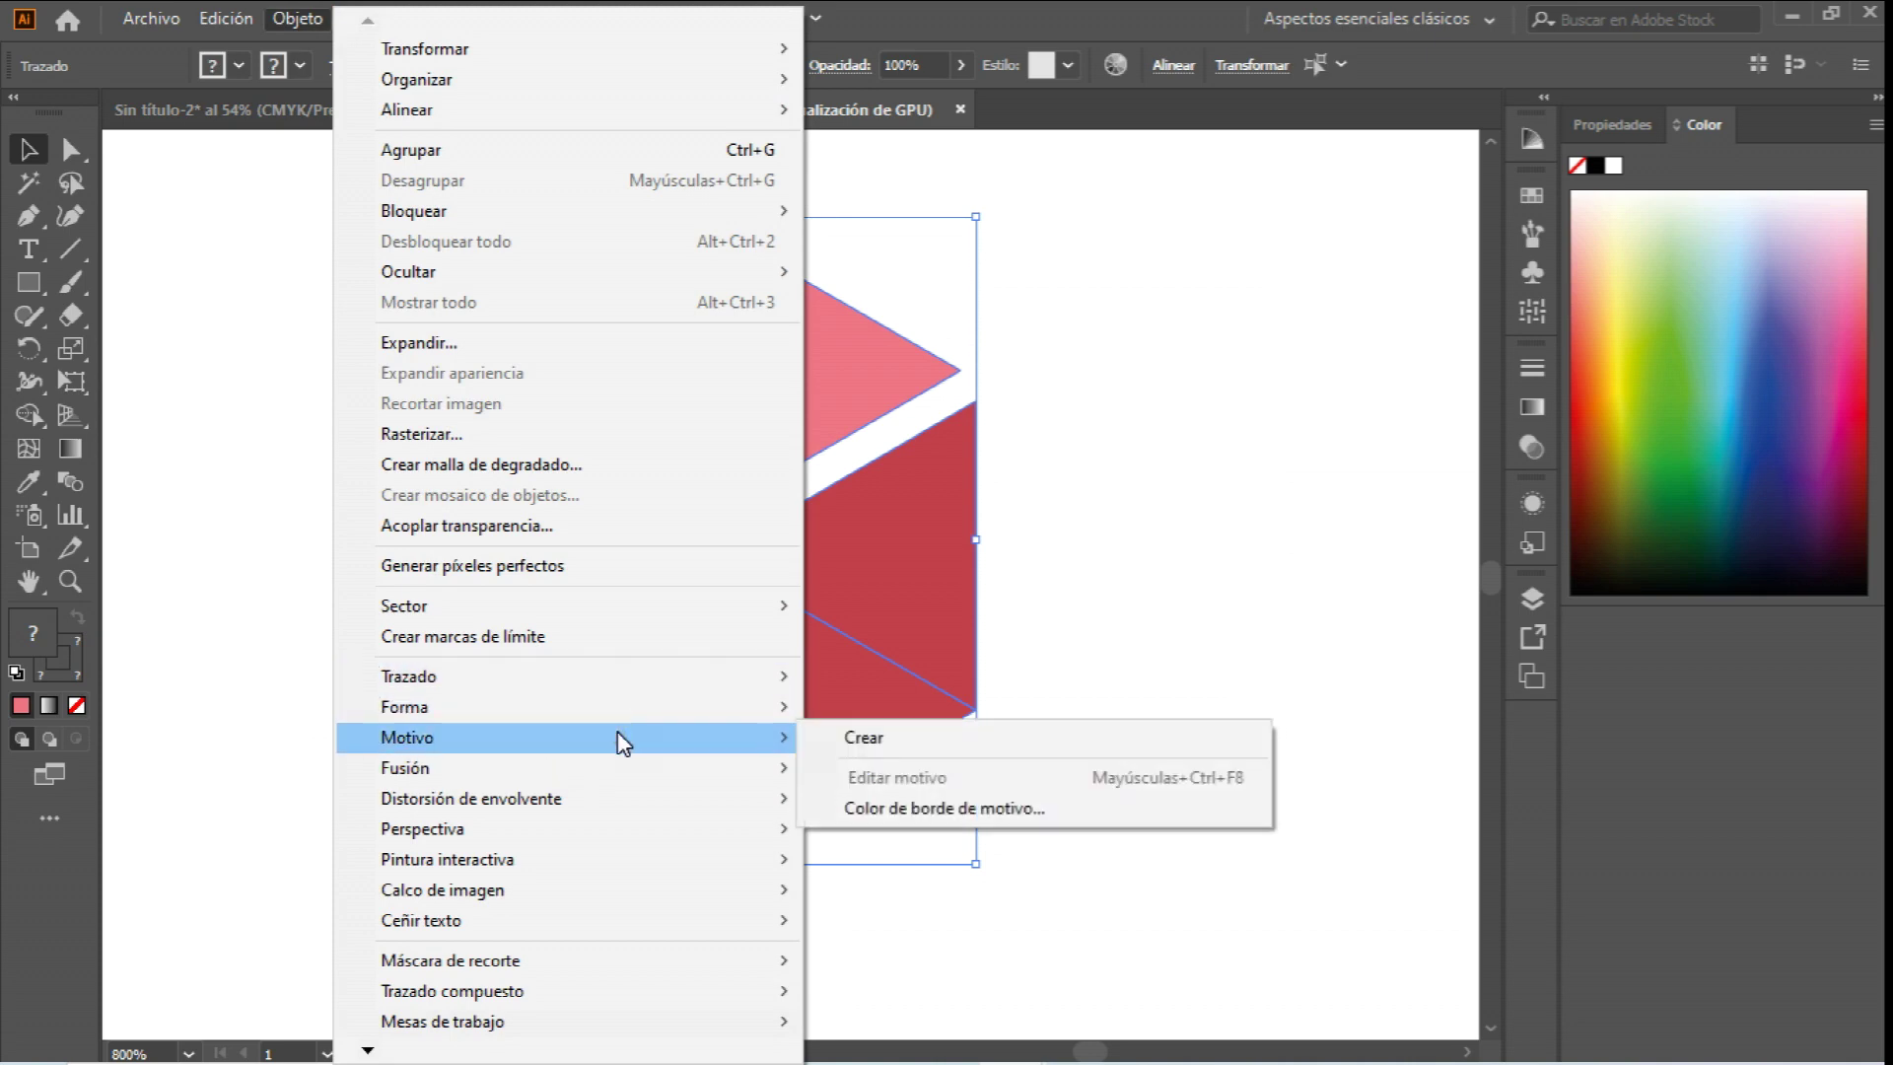
{"action": "left_click", "coordinate": [880, 747]}
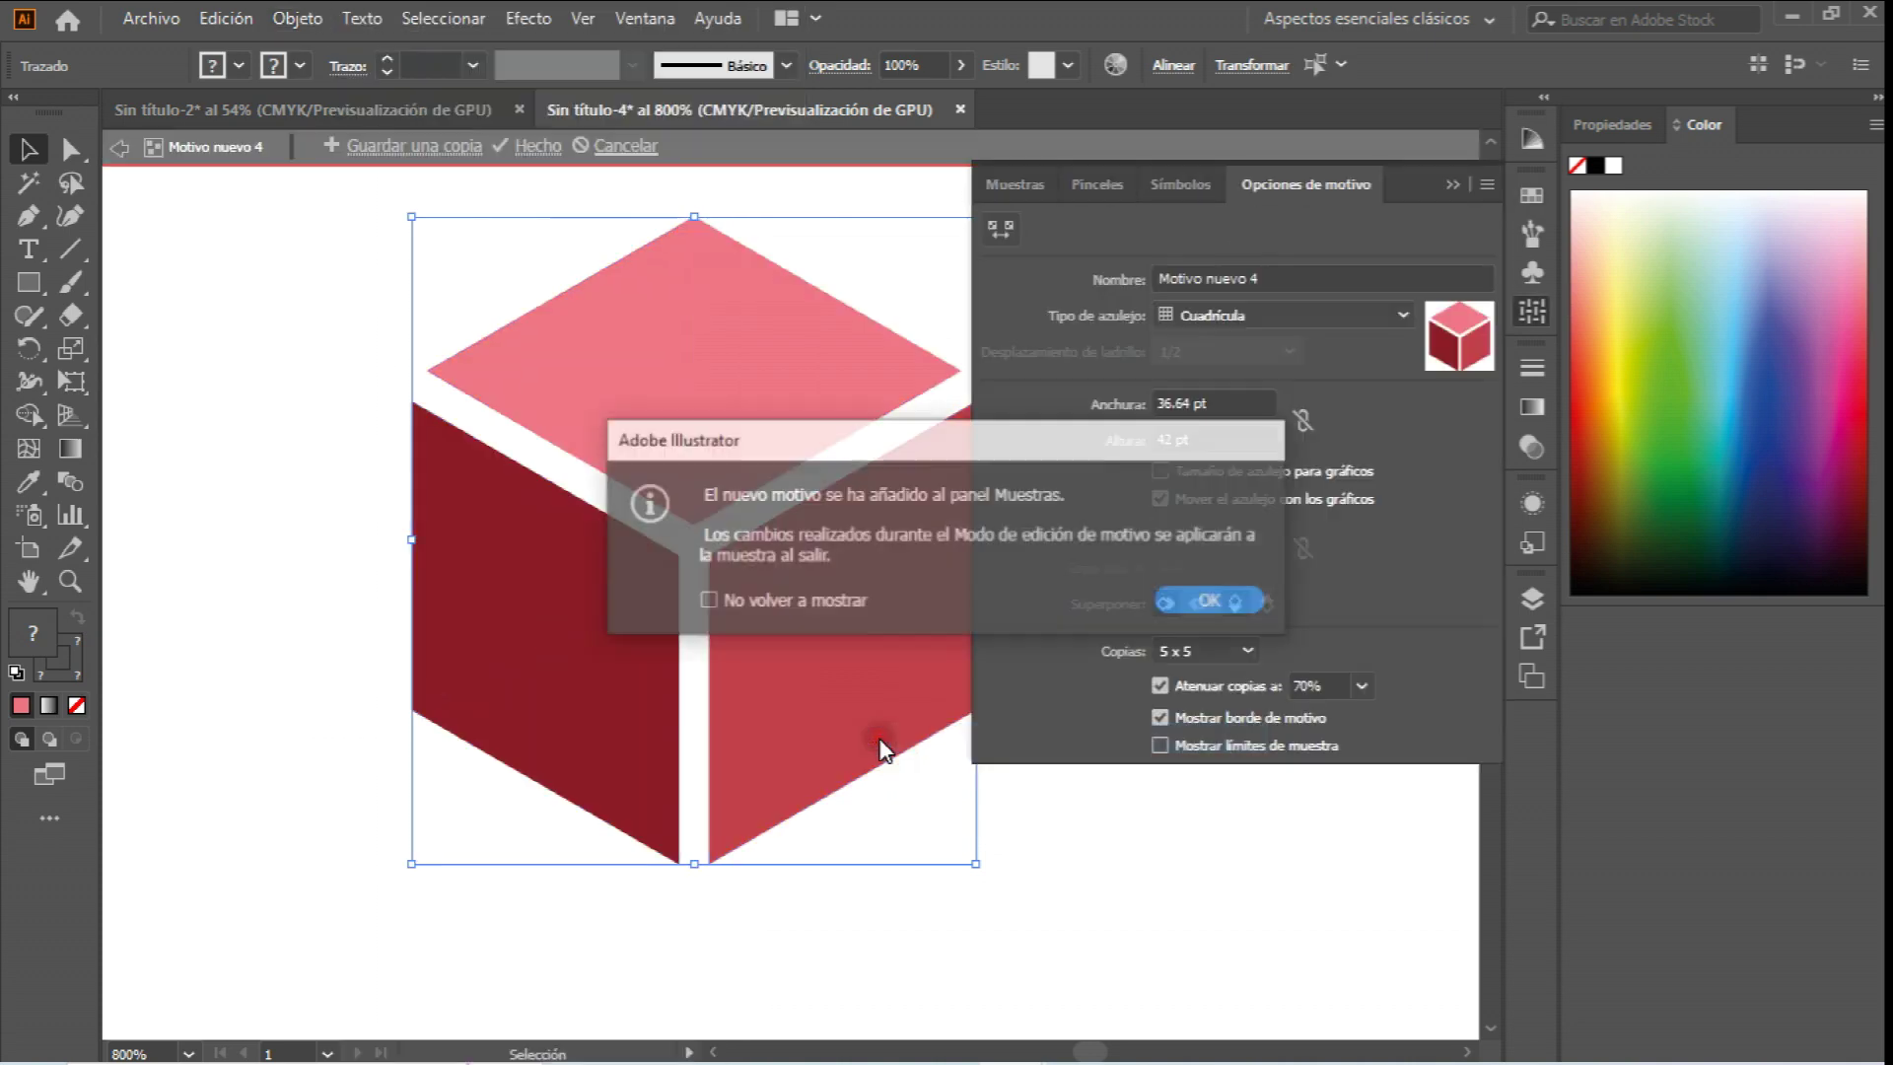
{"action": "left_click", "coordinate": [1215, 601]}
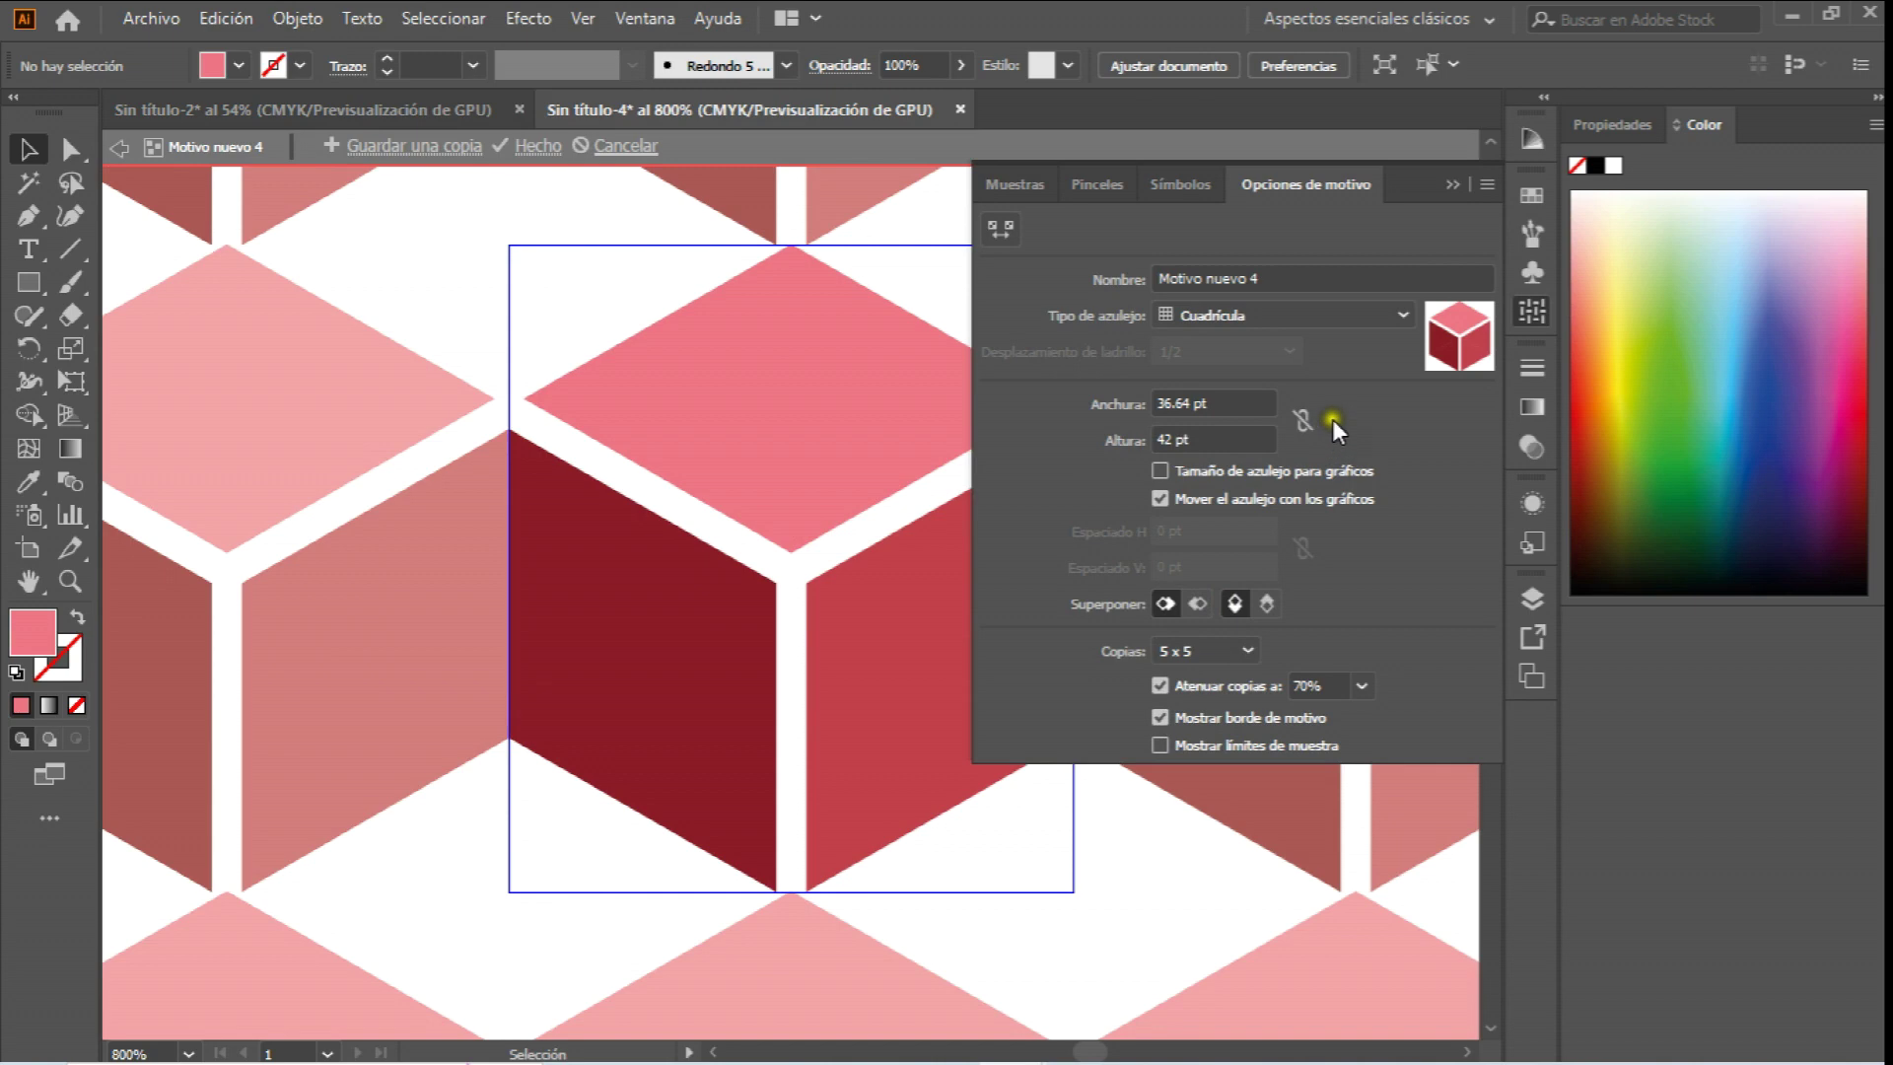
Compare the hexagonal tile types and set the pattern's tile type to Hexadecimal por fila.
{"action": "left_click", "coordinate": [1402, 311]}
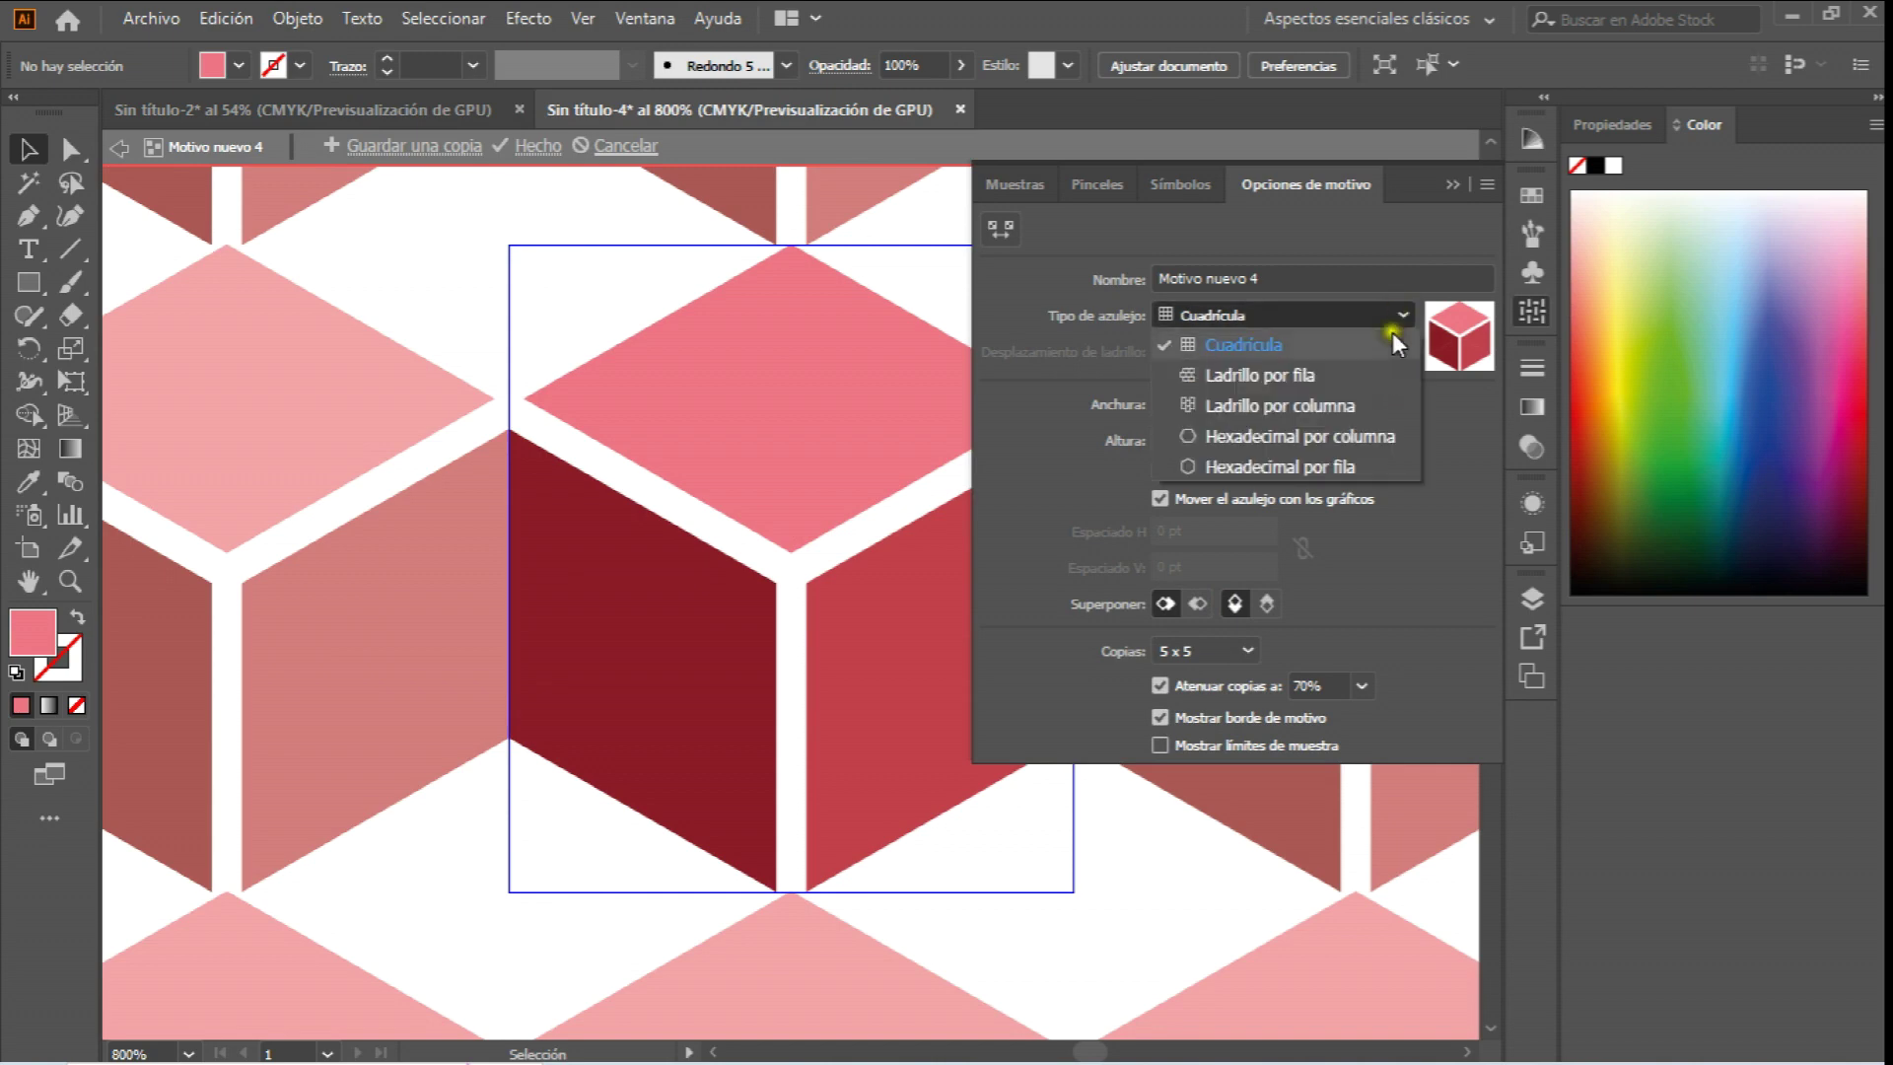
{"action": "left_click", "coordinate": [1362, 463]}
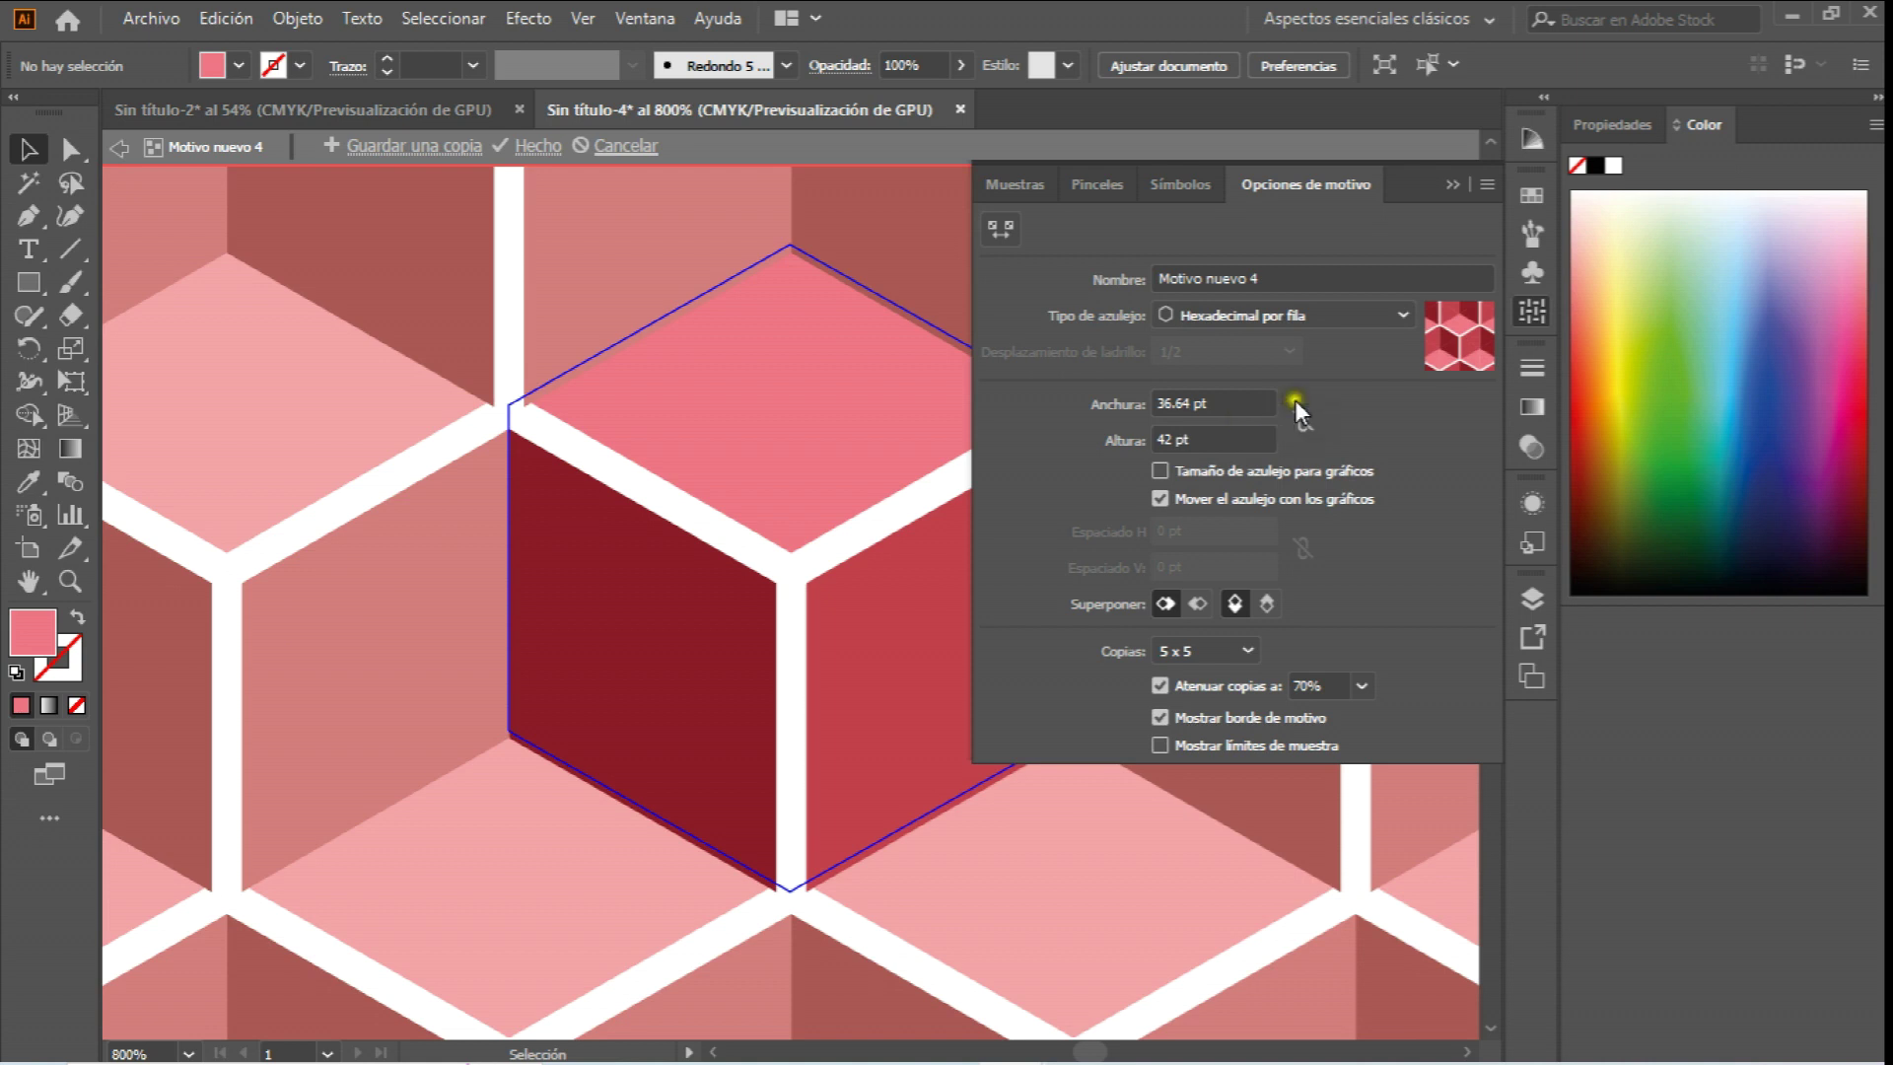
{"action": "left_click", "coordinate": [1404, 315]}
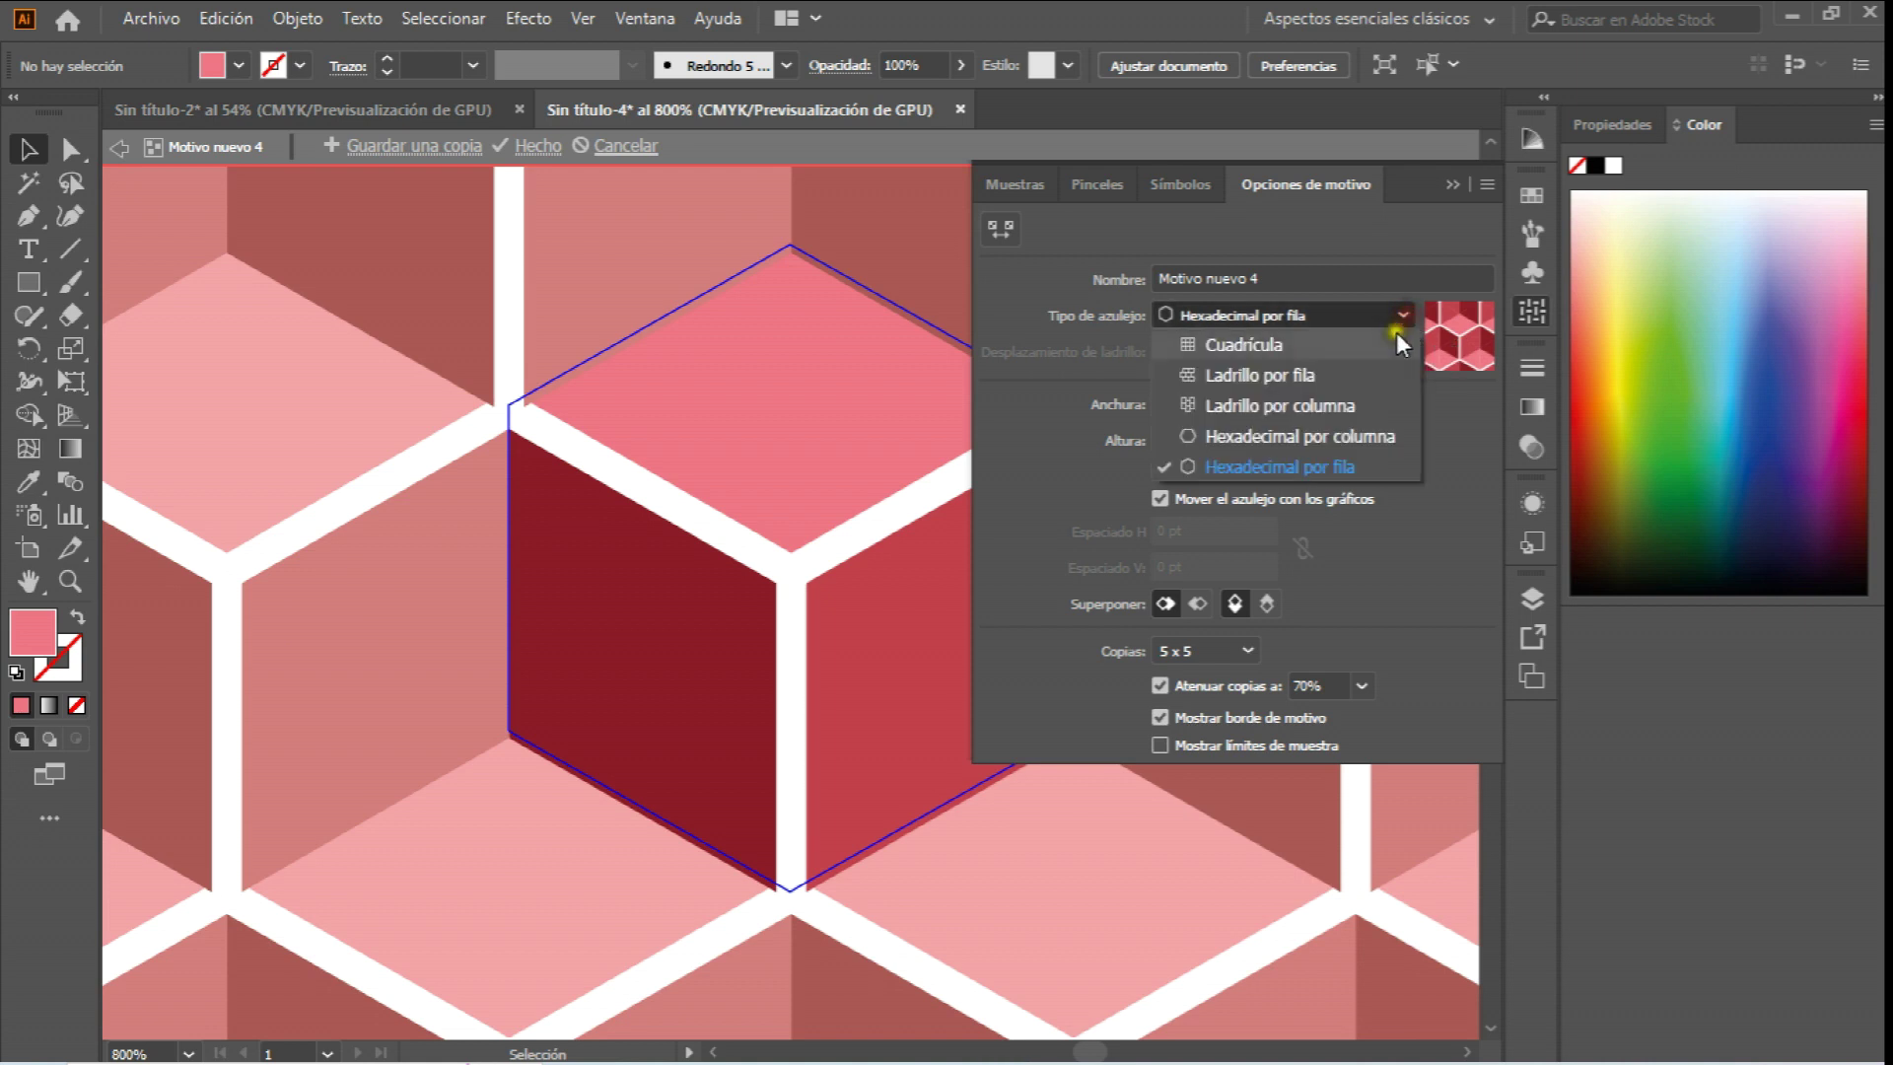
{"action": "left_click", "coordinate": [1365, 434]}
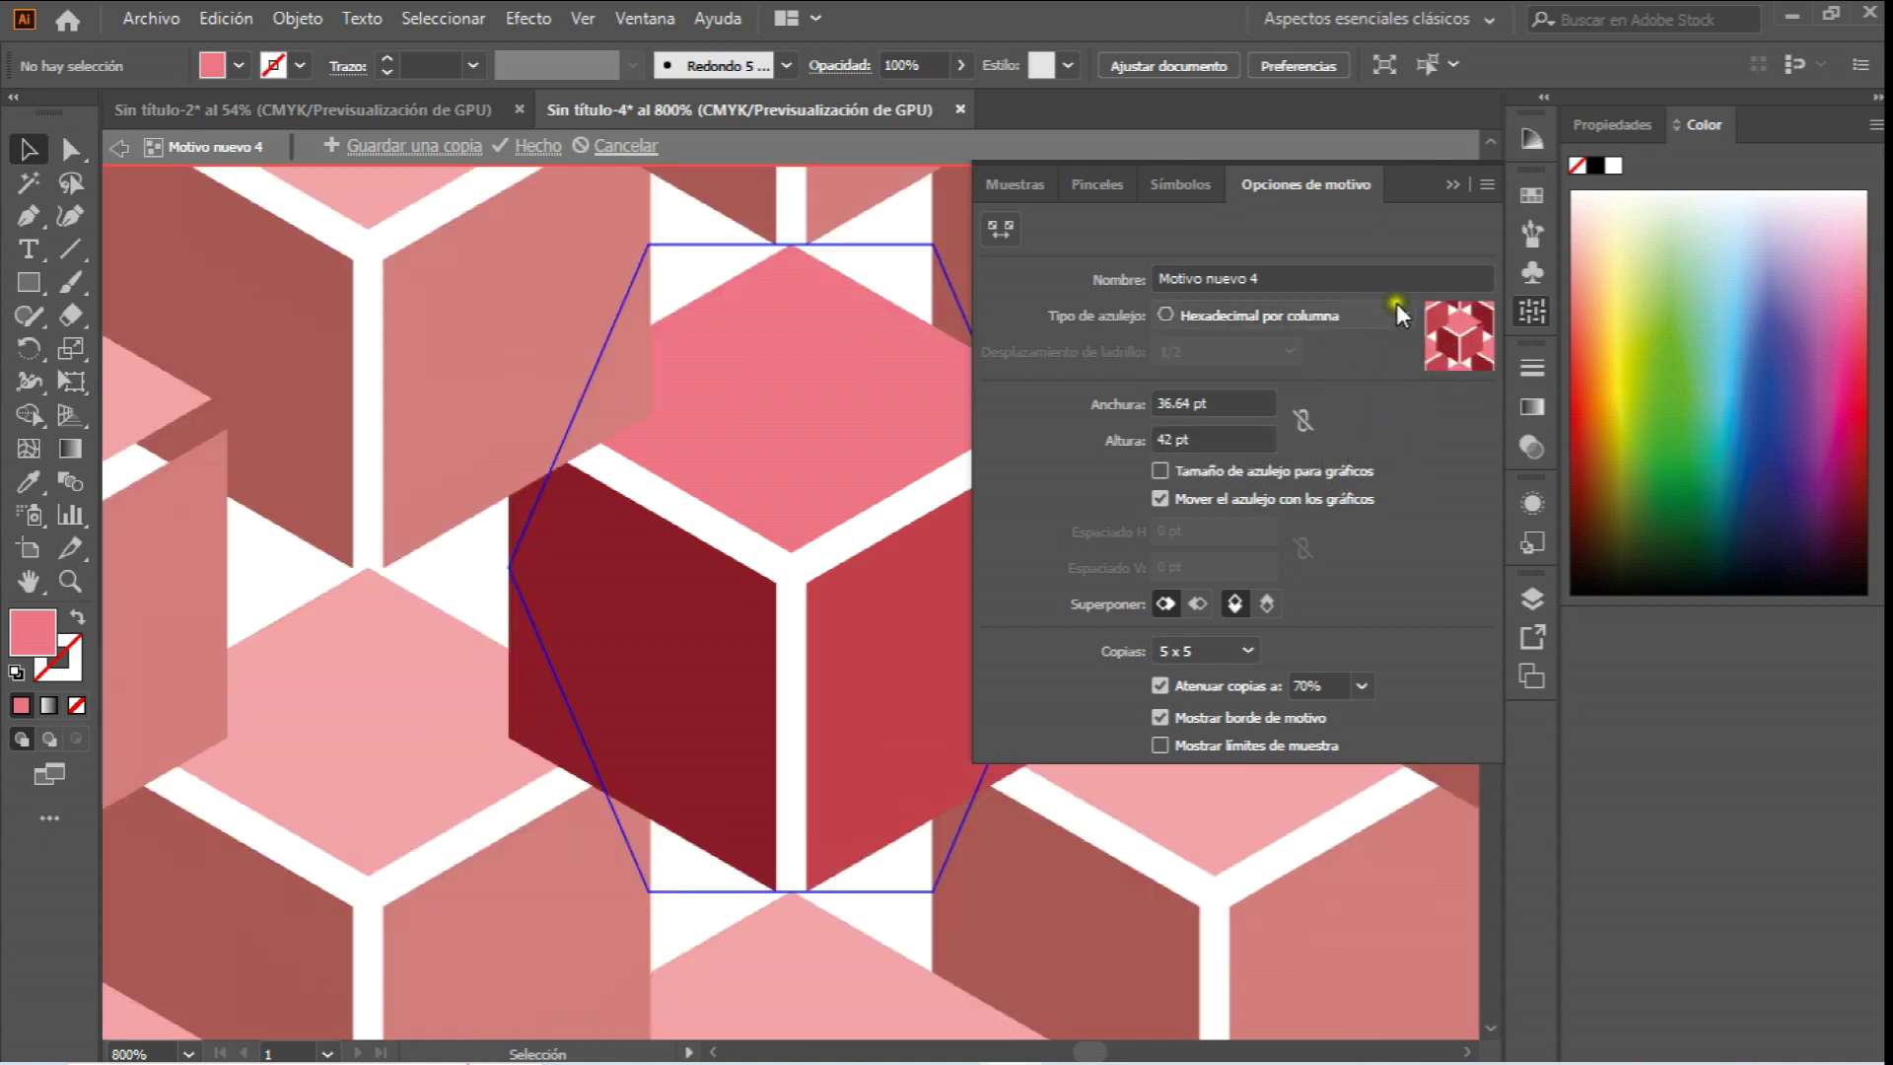
{"action": "left_click", "coordinate": [1400, 313]}
{"action": "left_click", "coordinate": [1351, 458]}
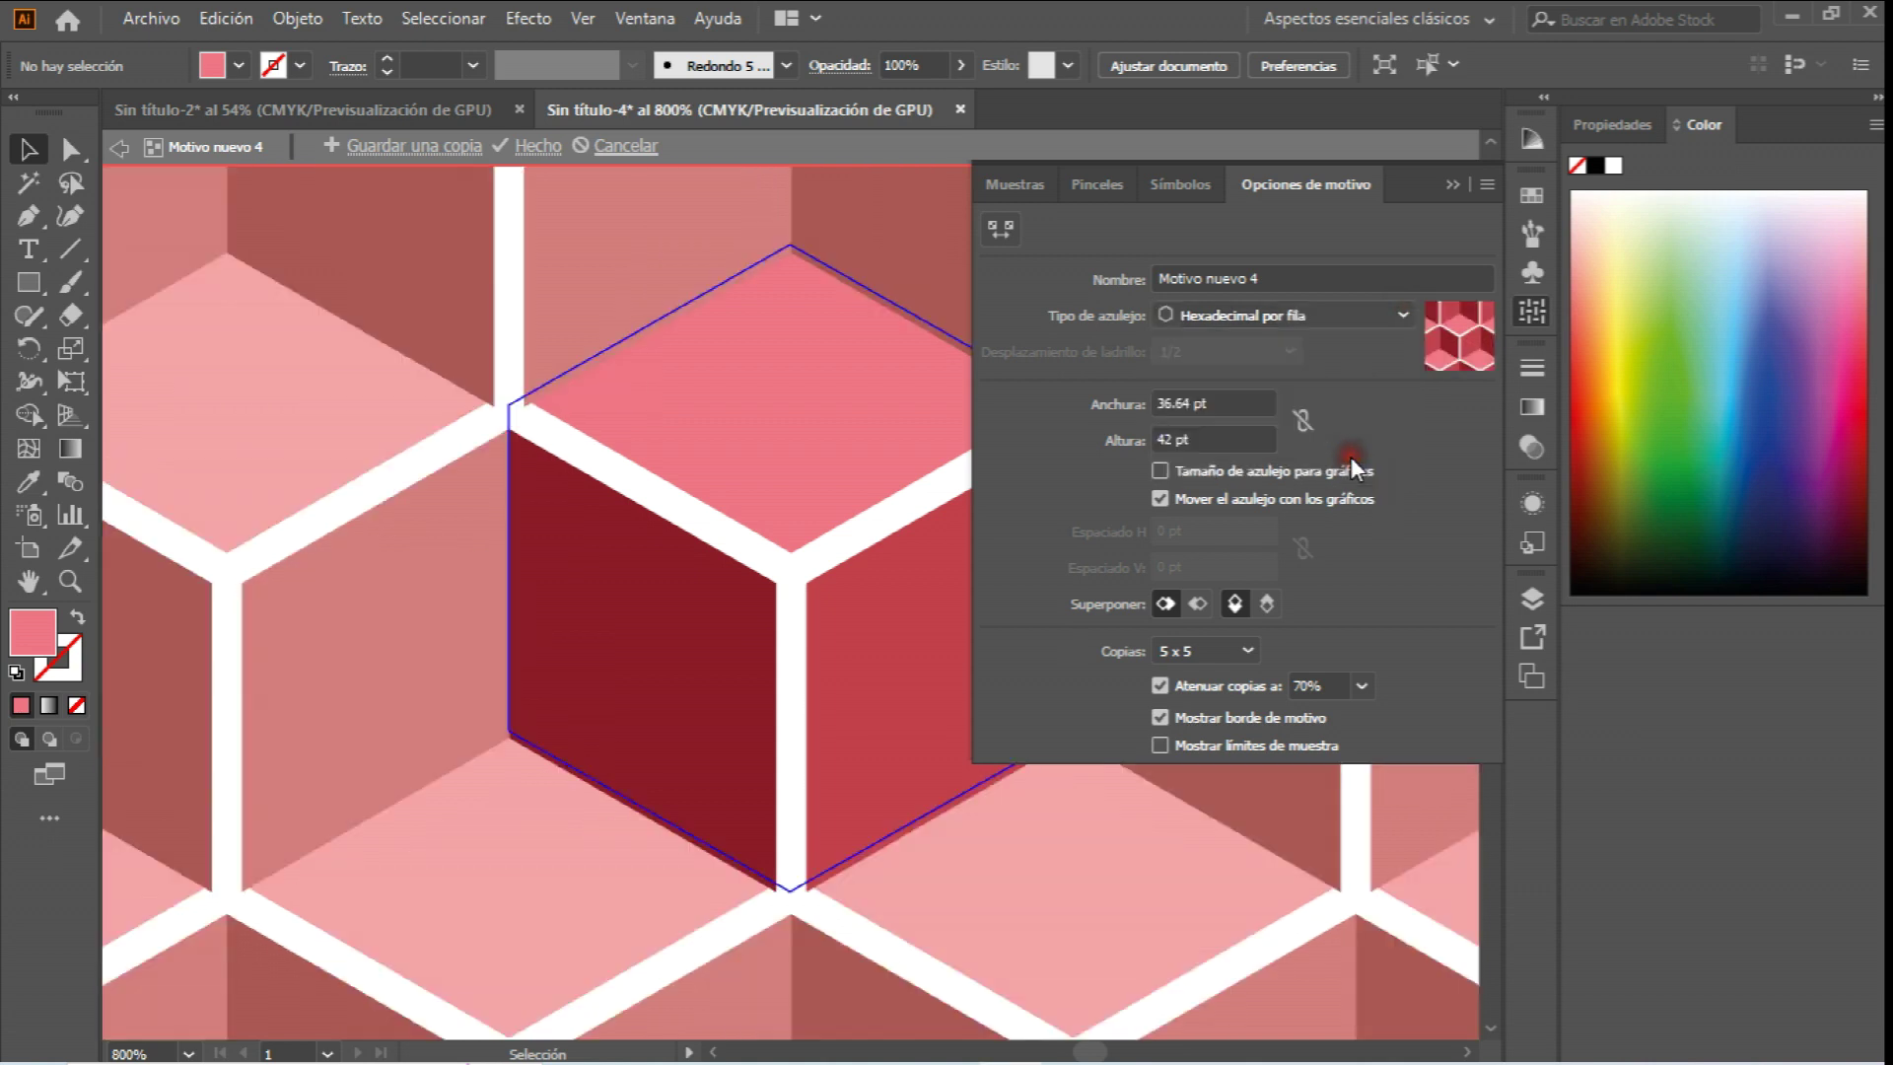
Try a tile width of 40 pt for the cube pattern.
{"action": "left_click", "coordinate": [1236, 404]}
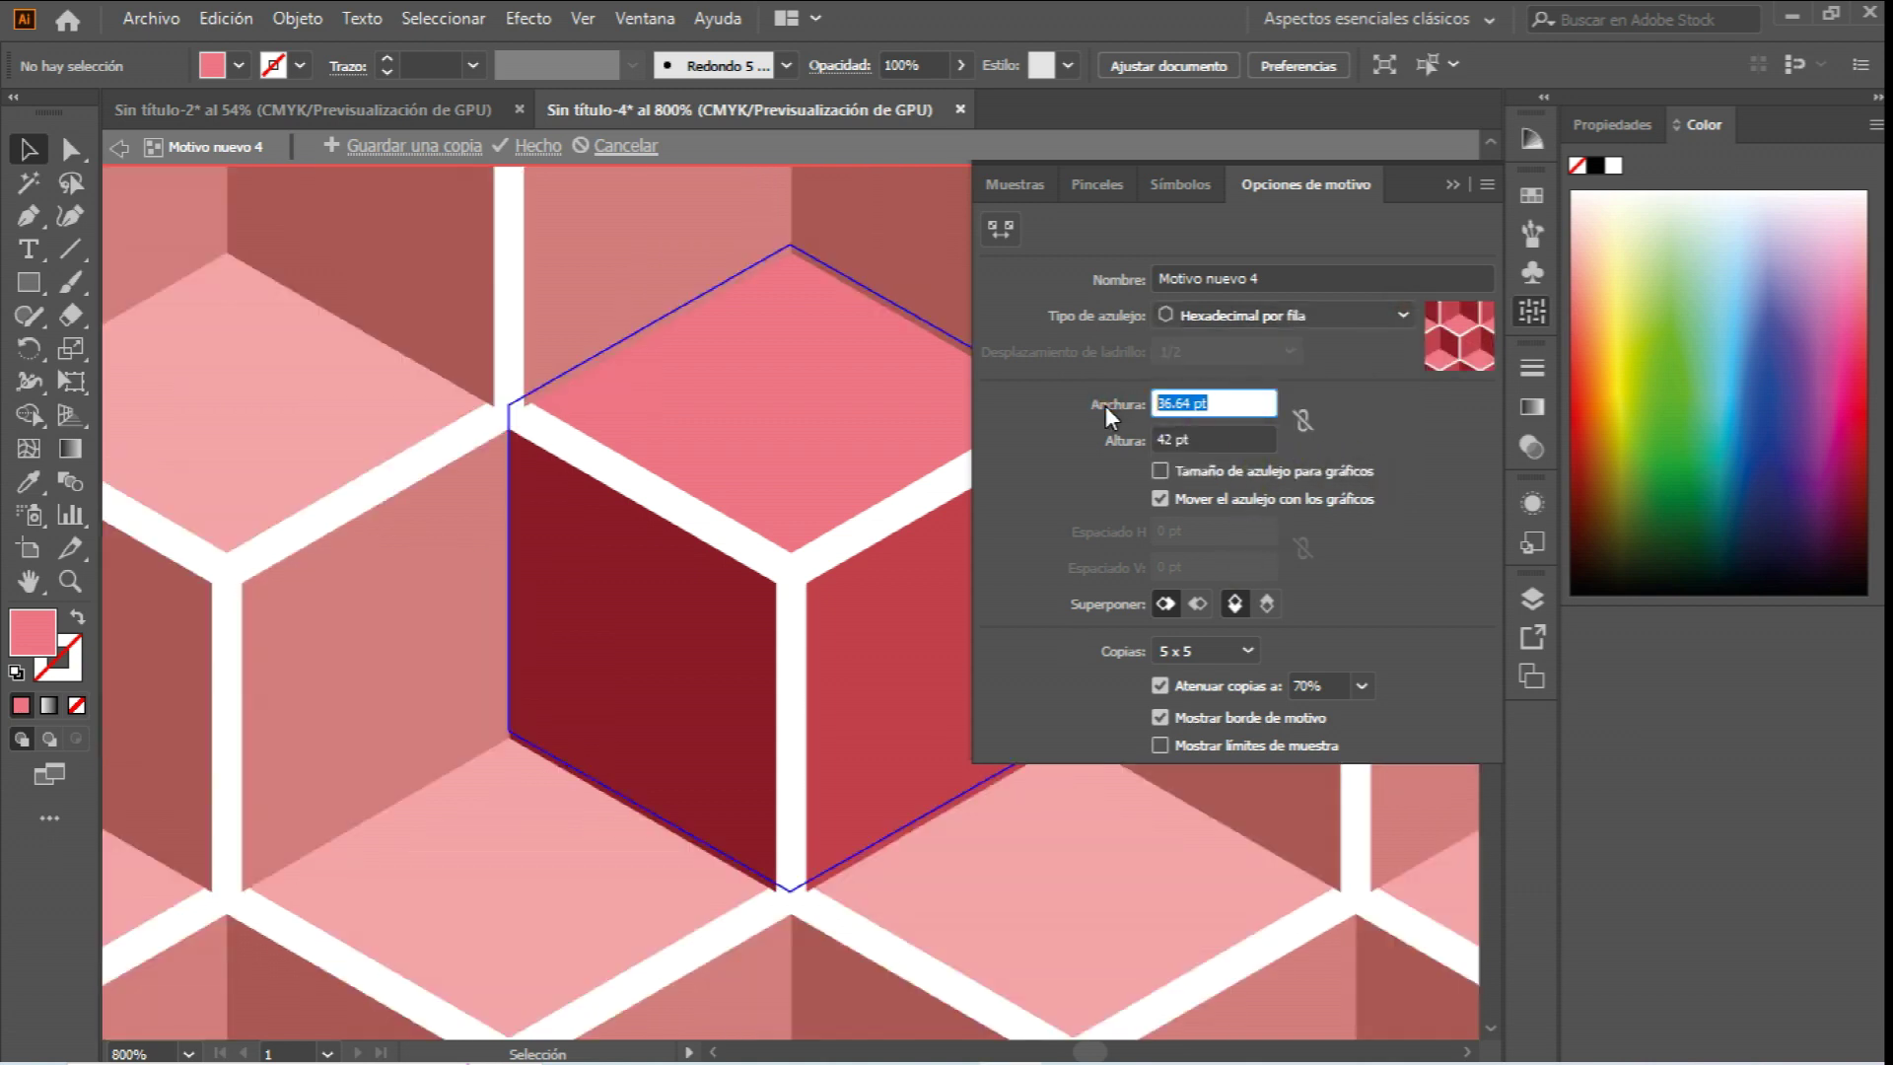
{"action": "type", "text": "40"}
{"action": "left_click", "coordinate": [1451, 435]}
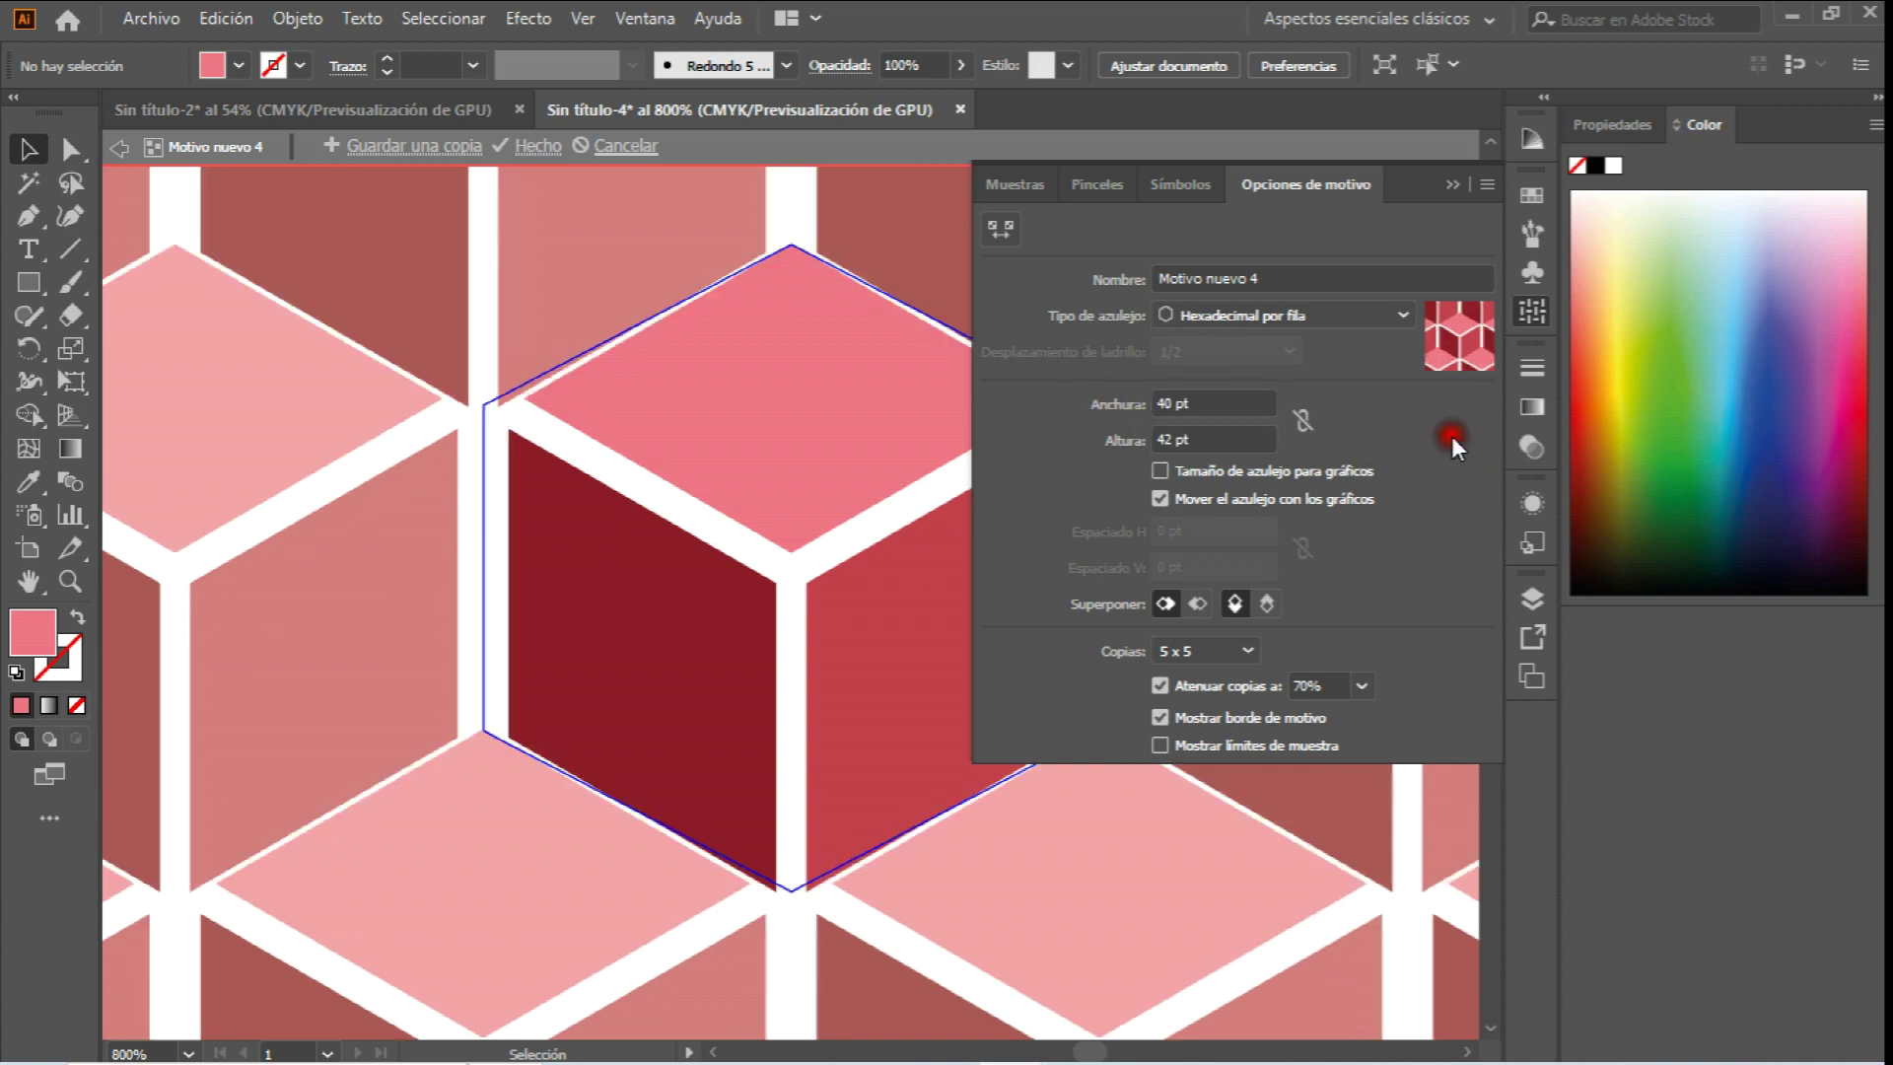
Set the pattern tile's width to 36 pt and its height to 46 pt.
{"action": "left_click", "coordinate": [1094, 408]}
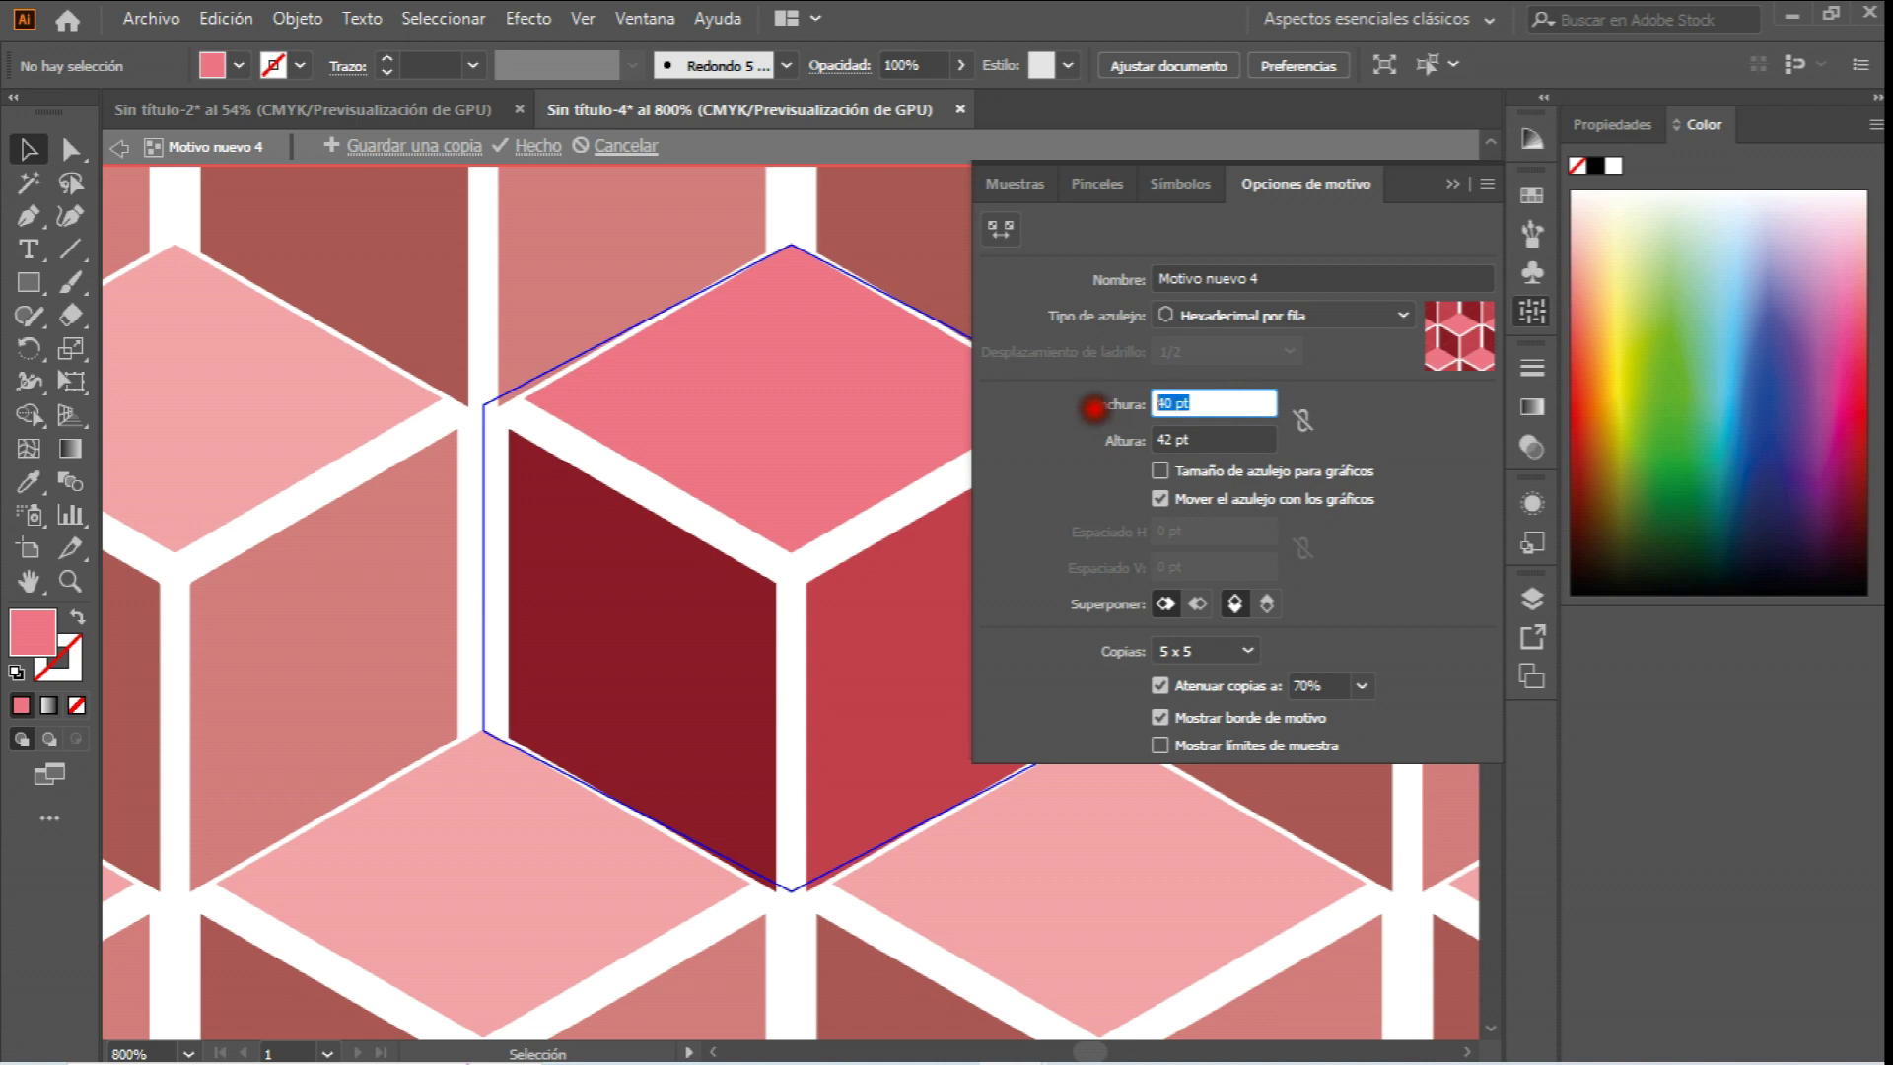
{"action": "type", "text": "36"}
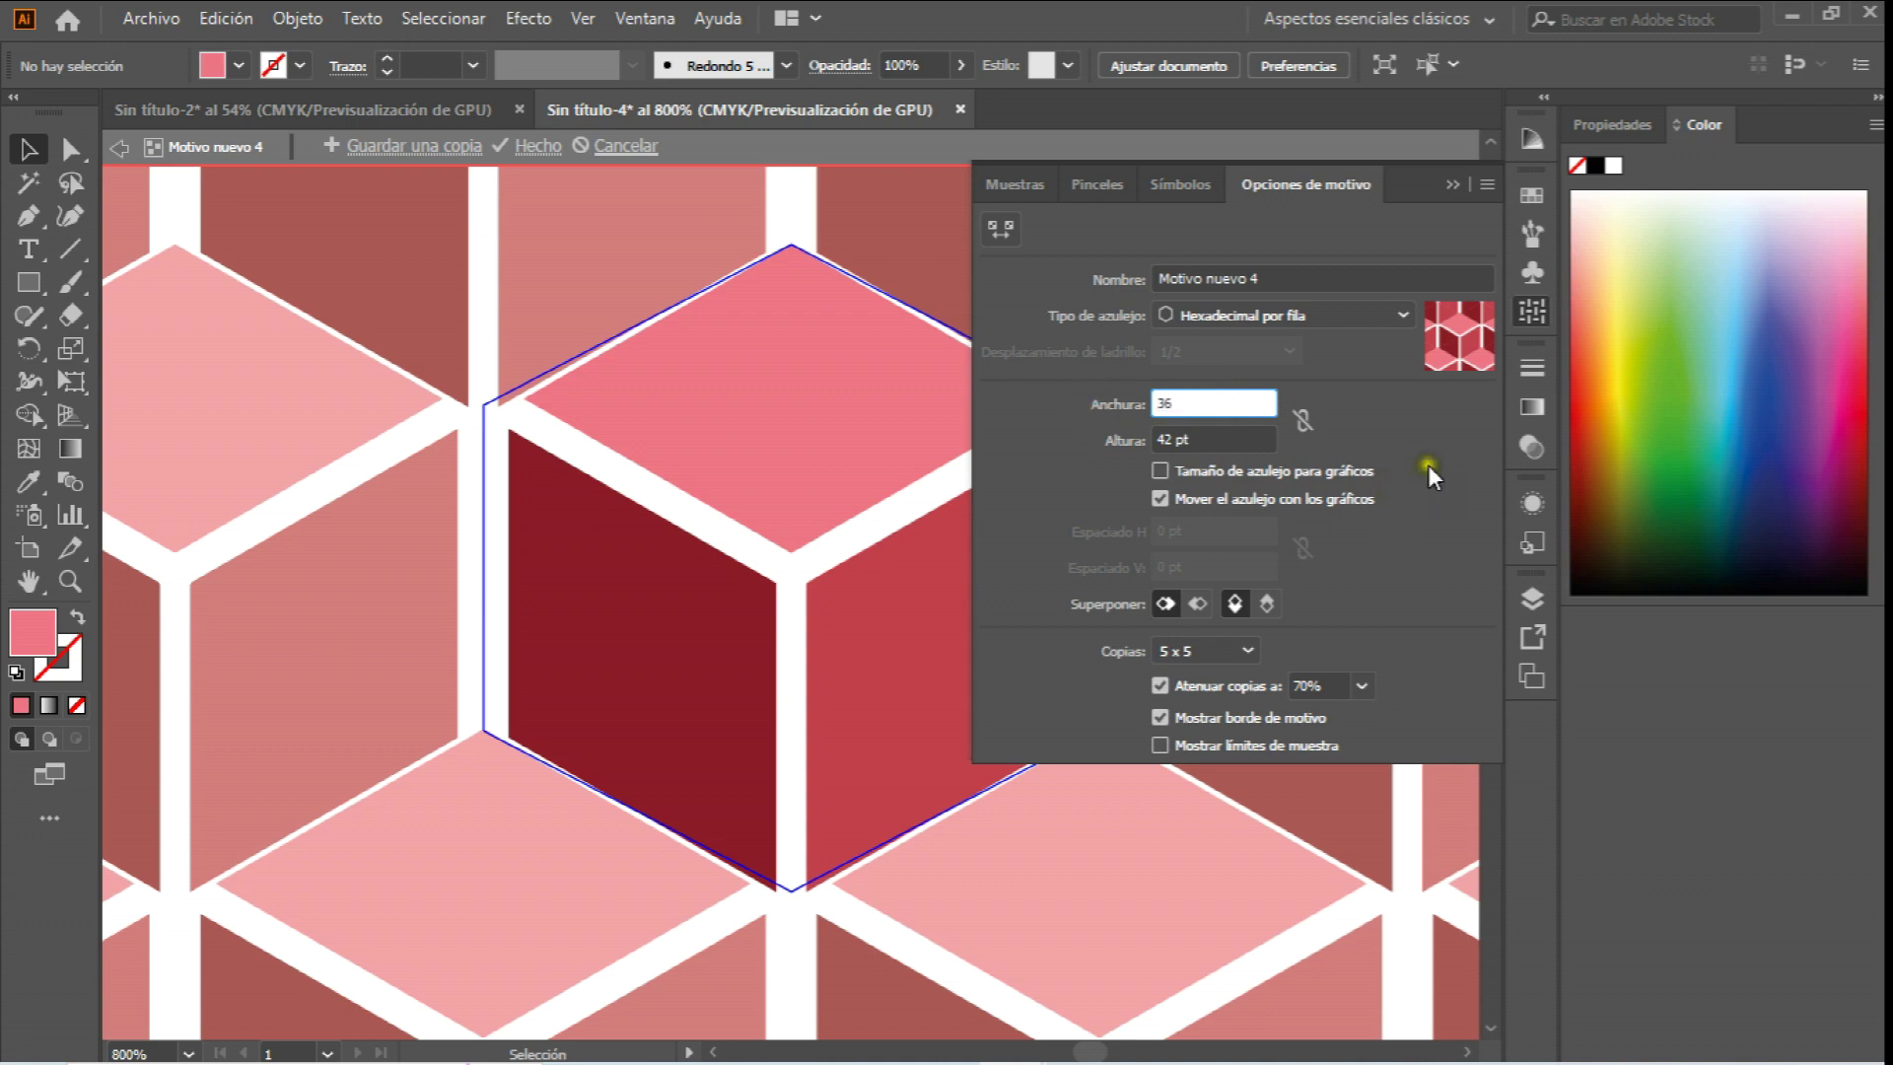
{"action": "key", "text": "Tab"}
{"action": "left_click", "coordinate": [892, 476]}
{"action": "type", "text": "46"}
{"action": "left_click", "coordinate": [1465, 416]}
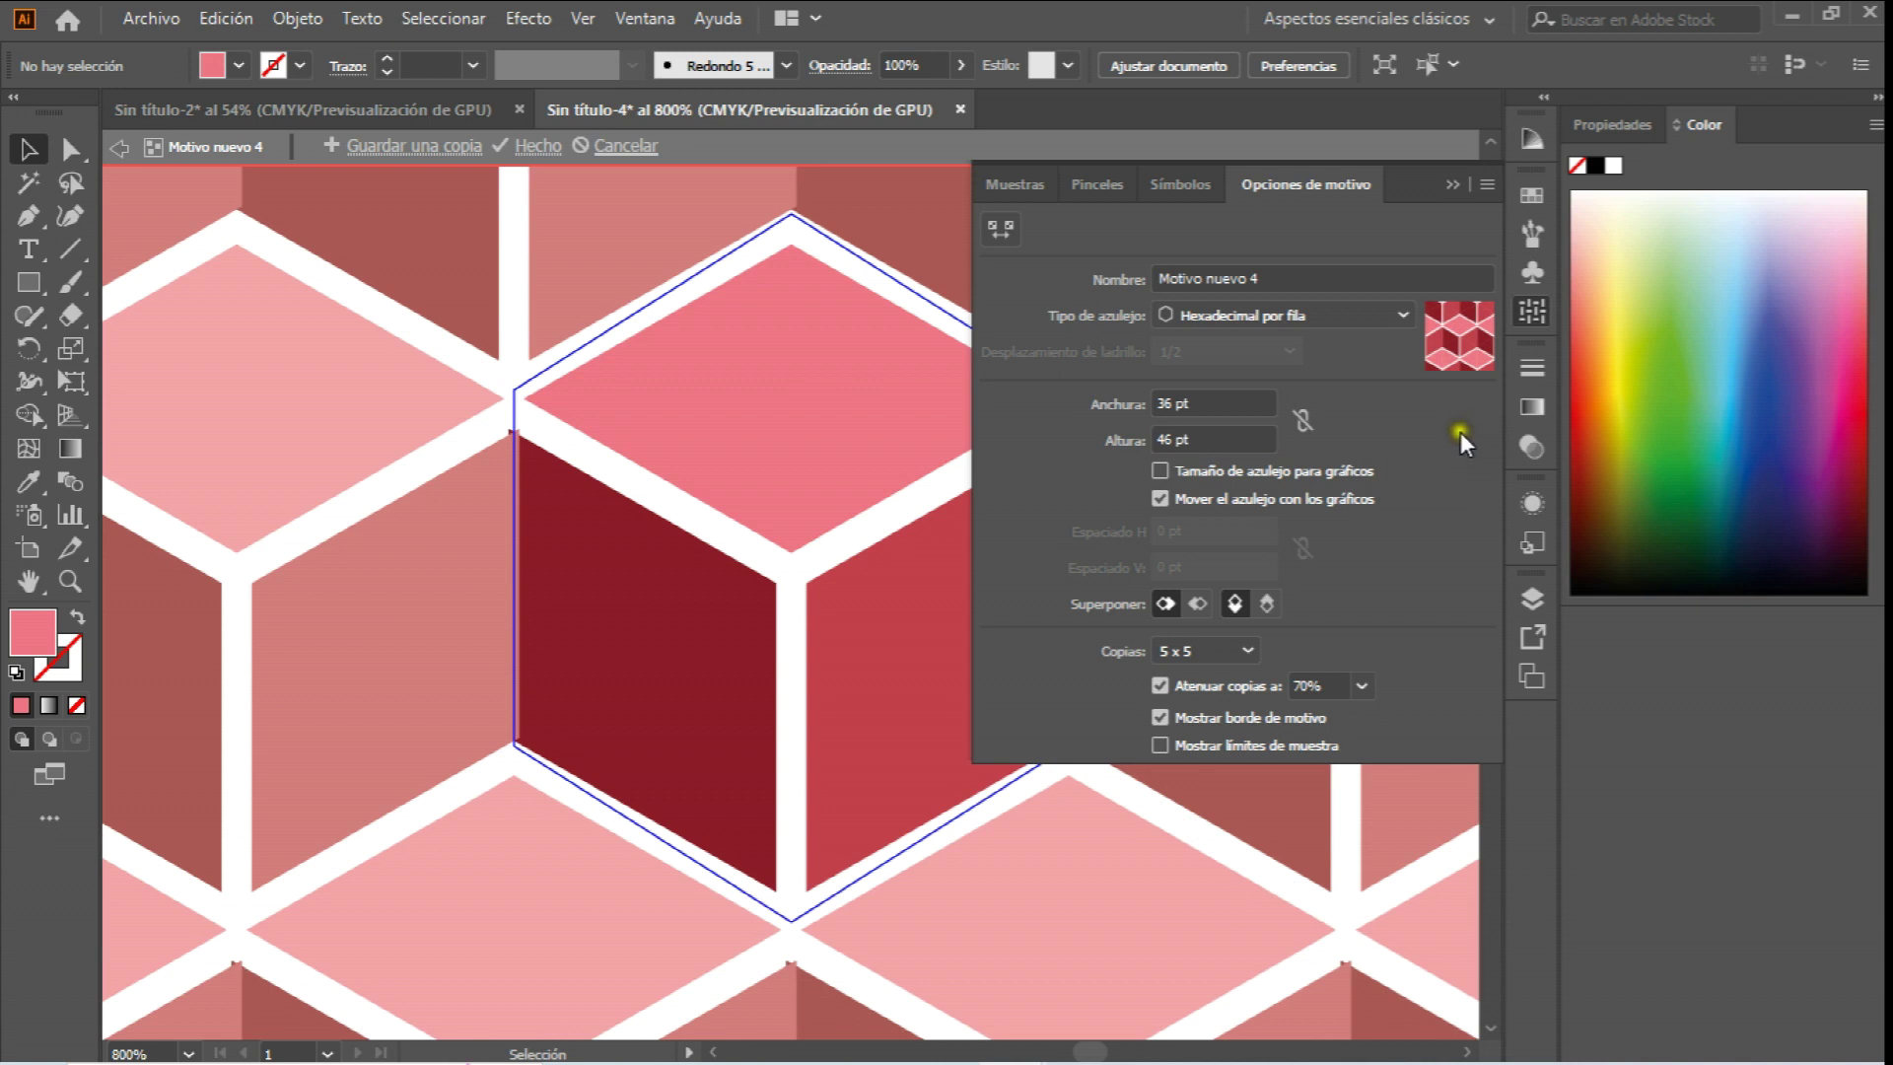
Try pattern tile widths of 37 pt and 36.5 pt to even out the gaps between cubes.
{"action": "left_click", "coordinate": [1212, 414]}
{"action": "type", "text": "3"}
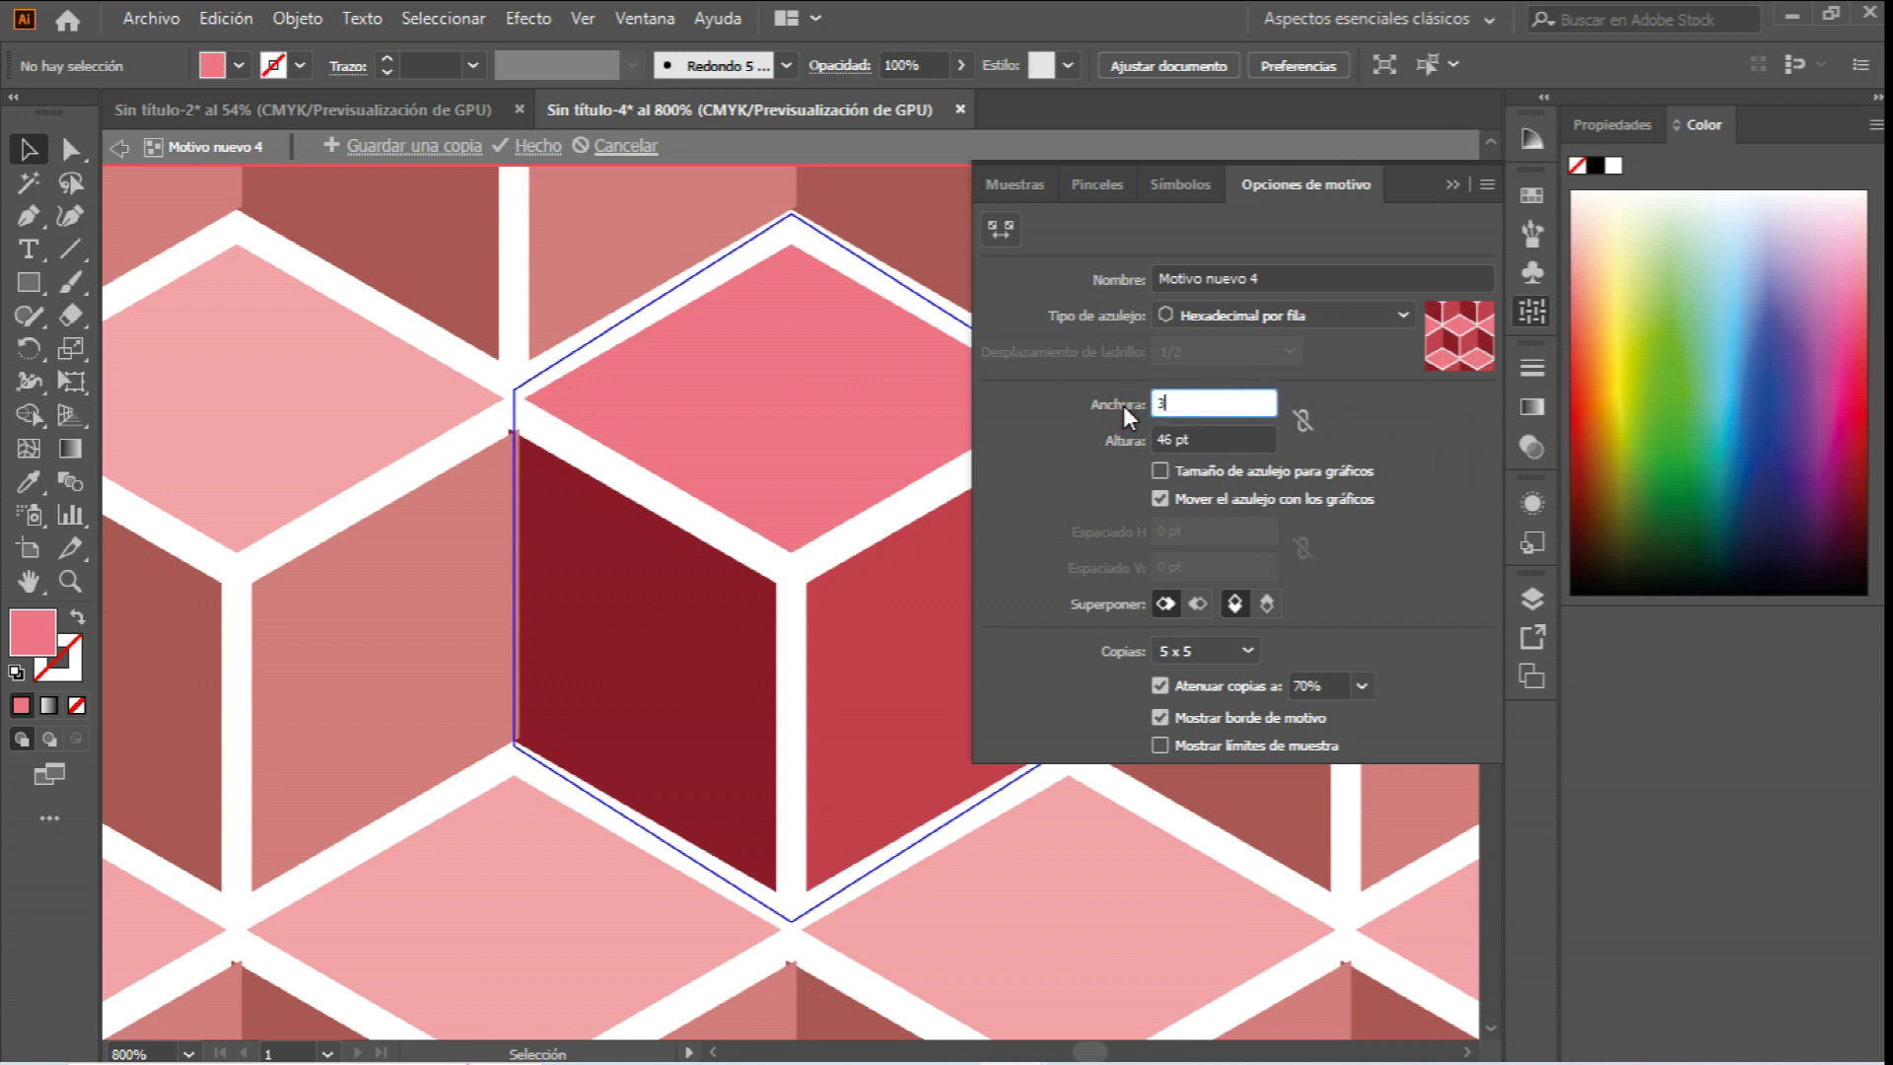
{"action": "type", "text": "7"}
{"action": "left_click", "coordinate": [1405, 442]}
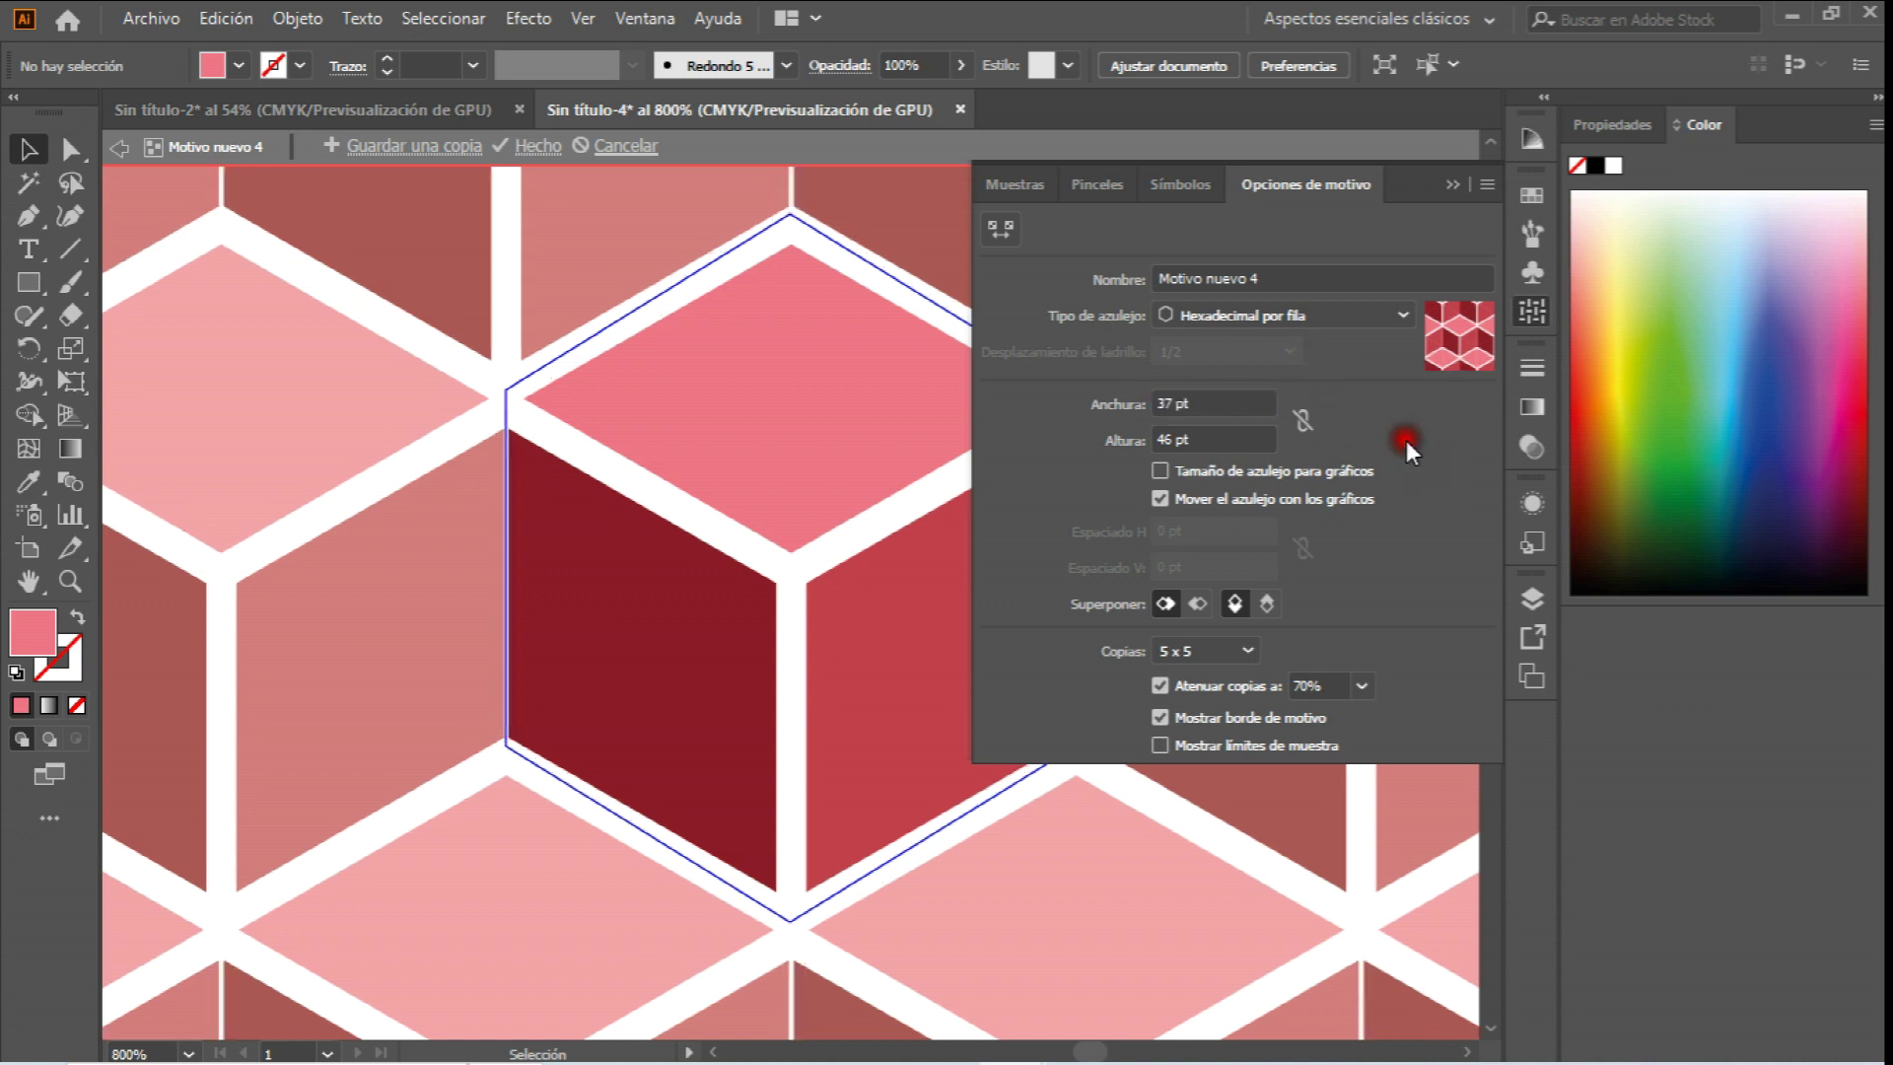
{"action": "left_click", "coordinate": [1206, 407]}
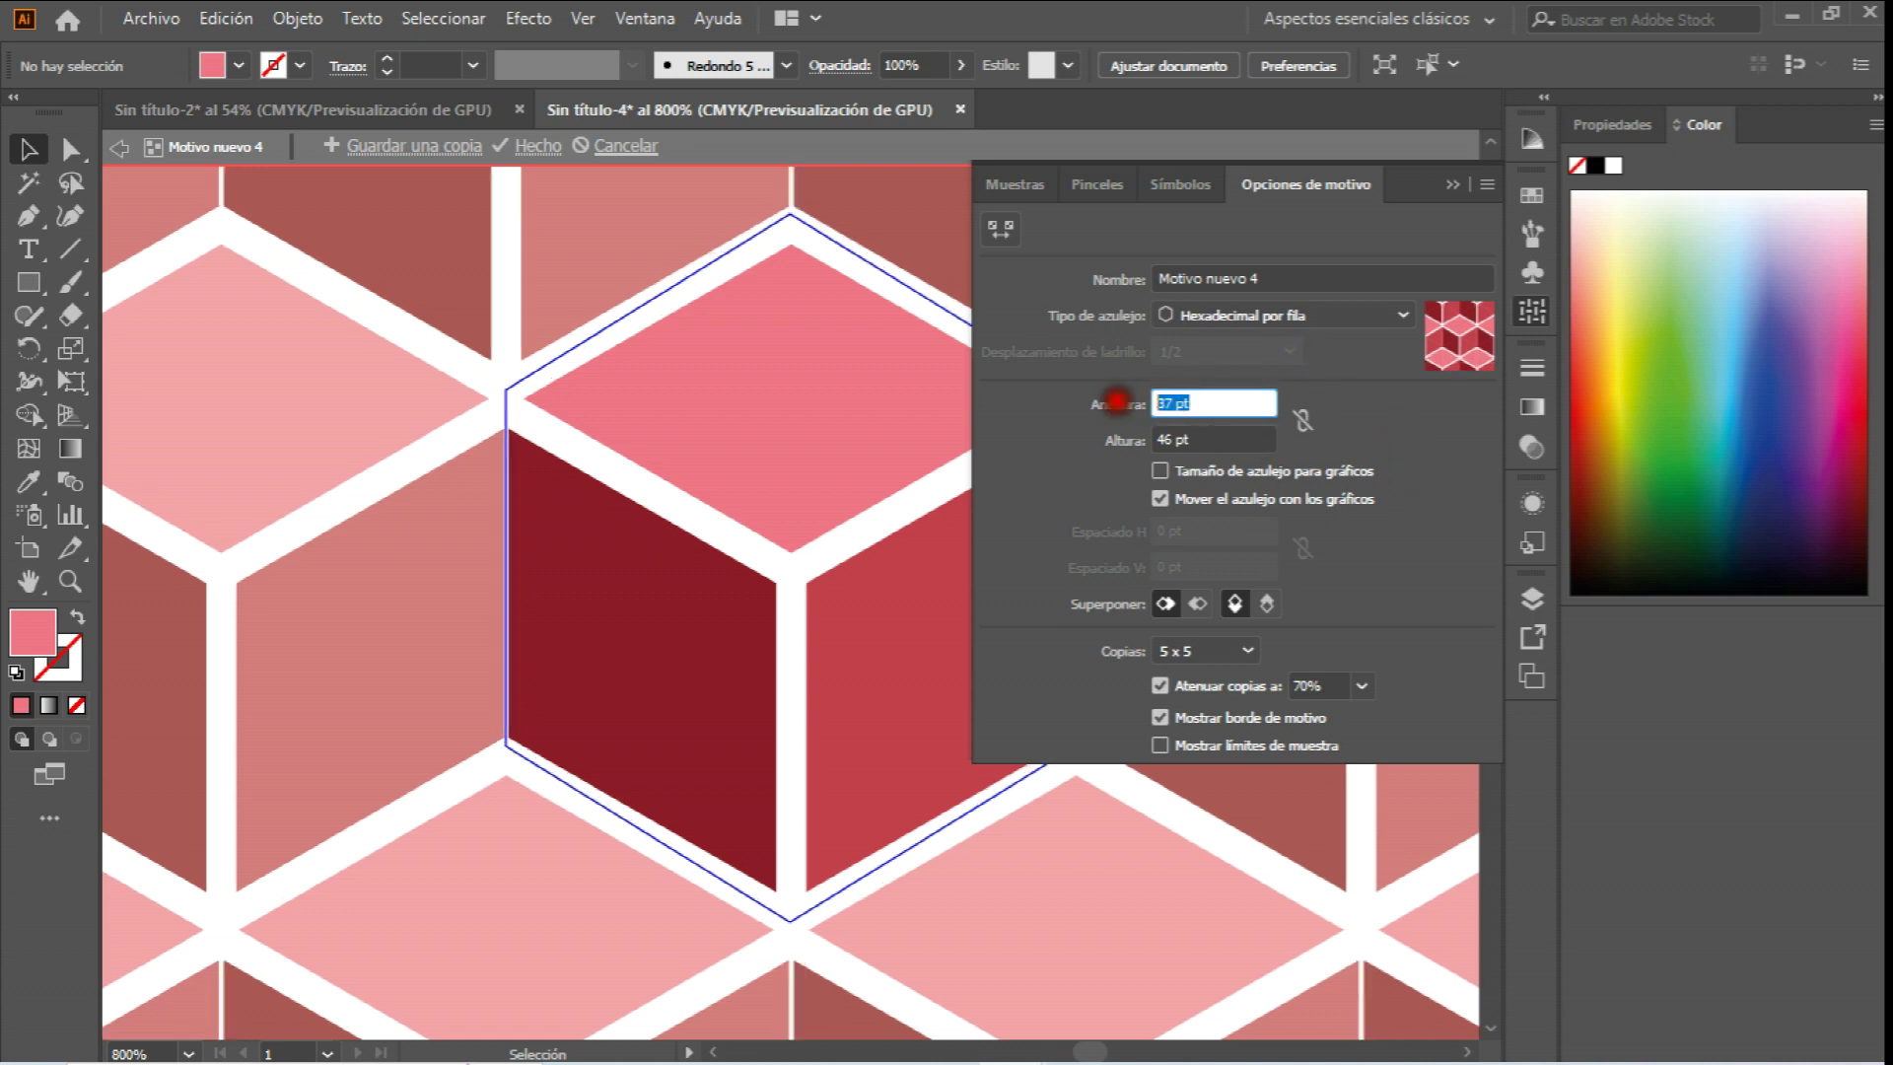
{"action": "type", "text": "36.5"}
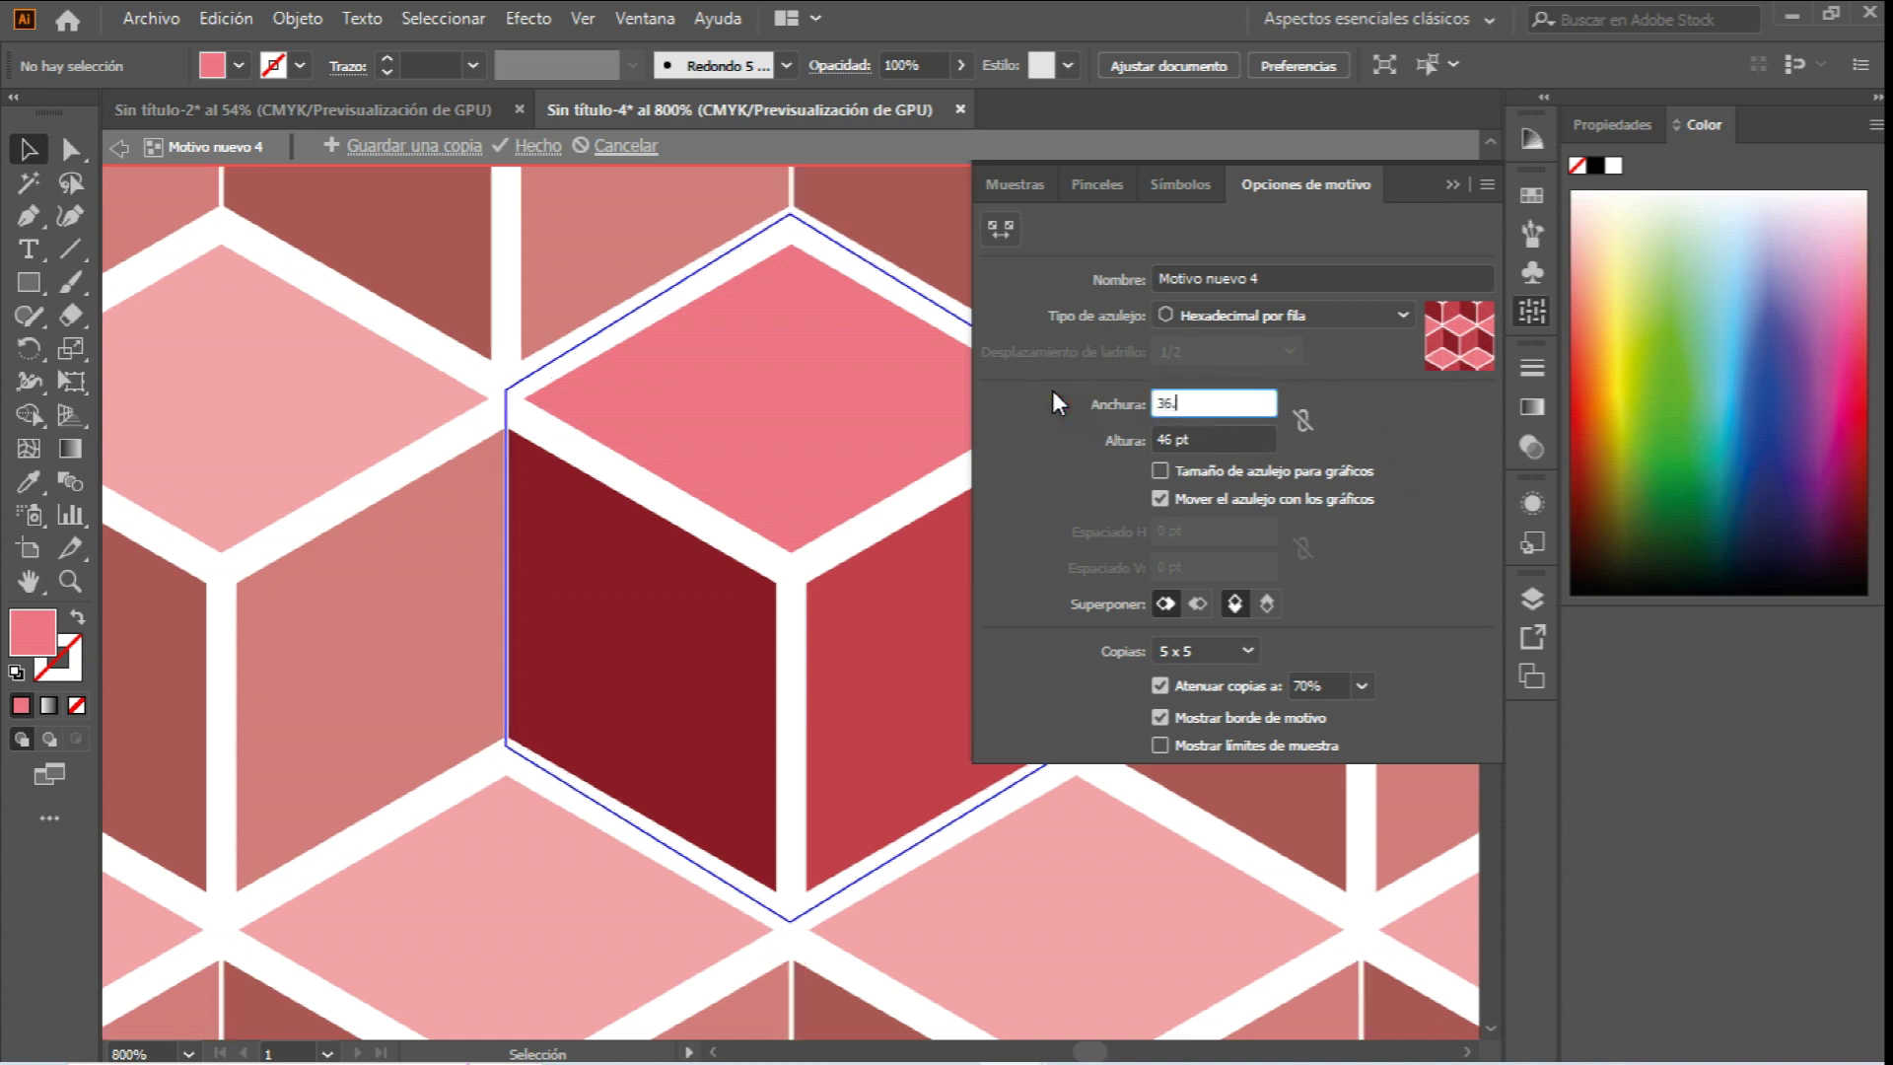
{"action": "left_click", "coordinate": [1455, 428]}
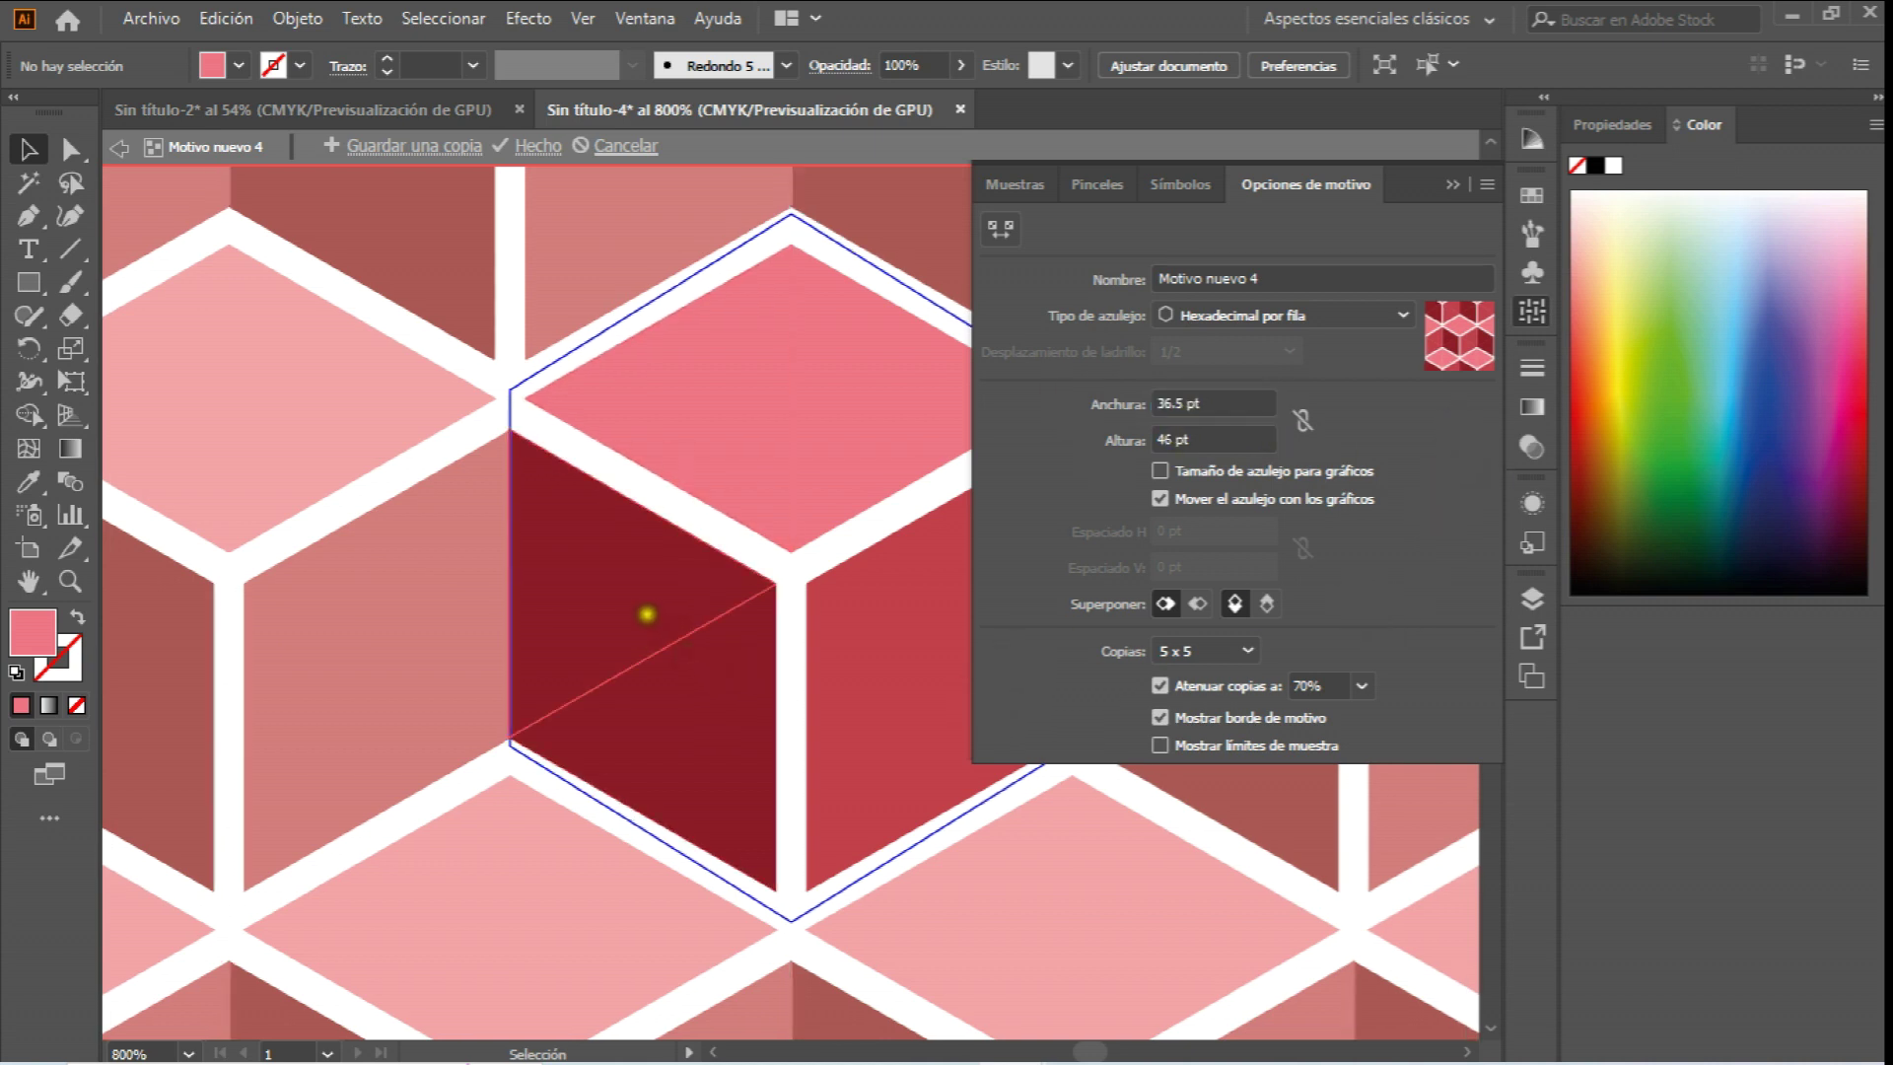
Try a 37 pt tile width, set it to 39 pt with 9 x 9 copies, and finish editing the pattern.
{"action": "left_click", "coordinate": [1063, 406]}
{"action": "type", "text": "37"}
{"action": "left_click", "coordinate": [1411, 416]}
{"action": "left_click", "coordinate": [1010, 400]}
{"action": "type", "text": "39"}
{"action": "left_click", "coordinate": [1422, 444]}
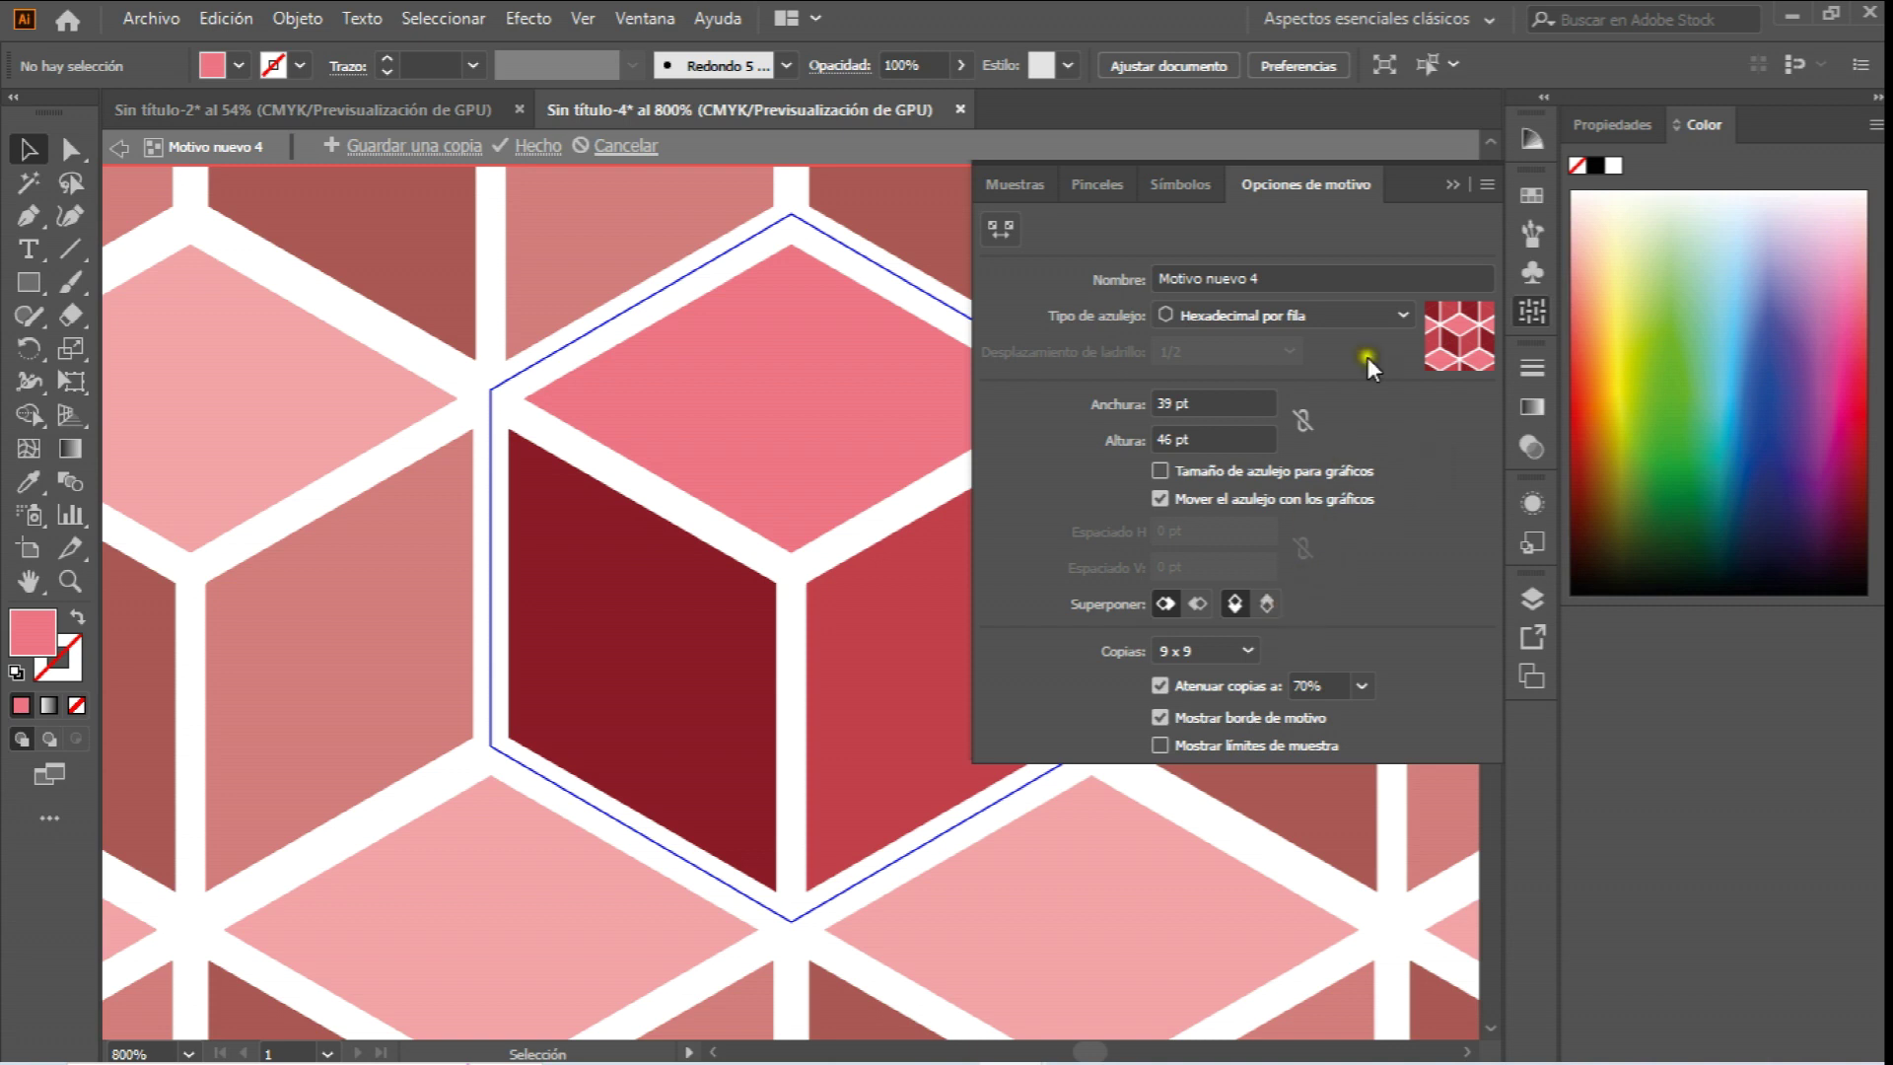
{"action": "left_click", "coordinate": [1448, 181]}
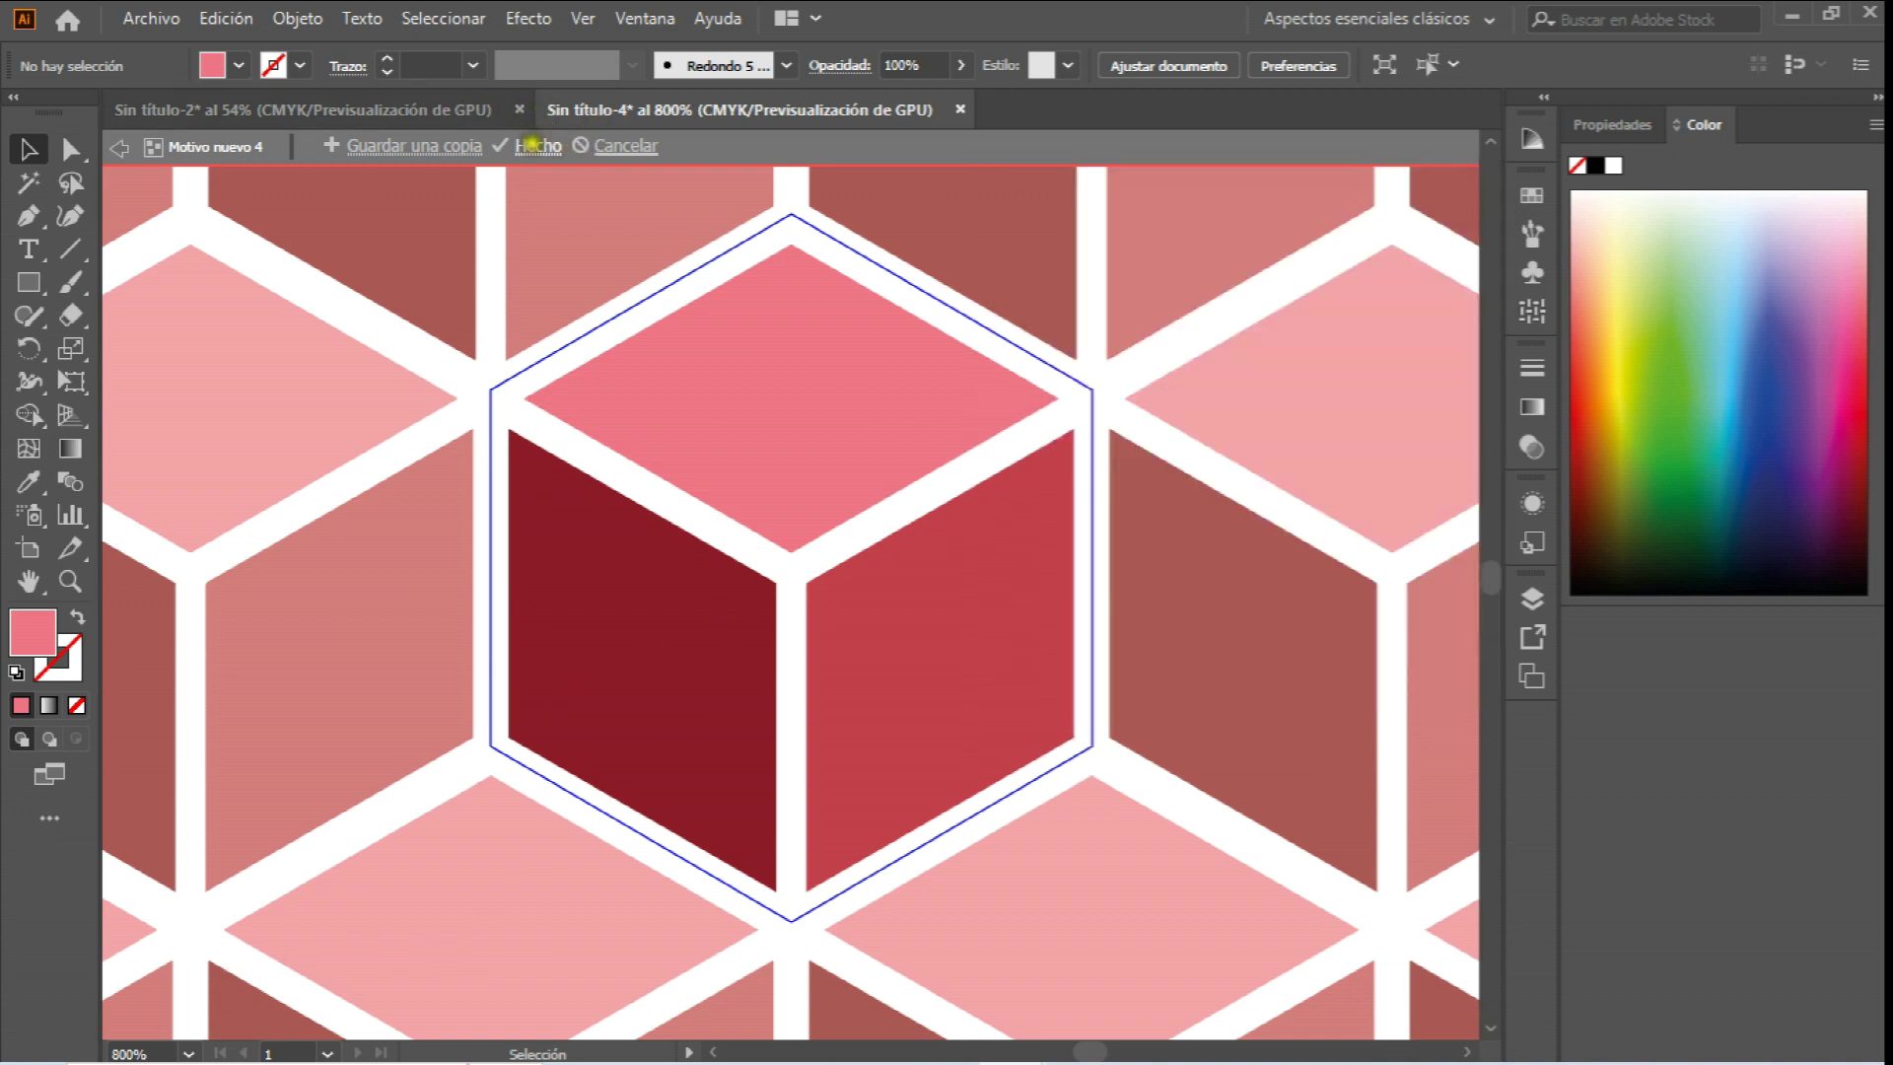
{"action": "left_click", "coordinate": [579, 144]}
Select the whole original cube and move it off the artboard onto the empty canvas beside it.
{"action": "left_click", "coordinate": [188, 1053]}
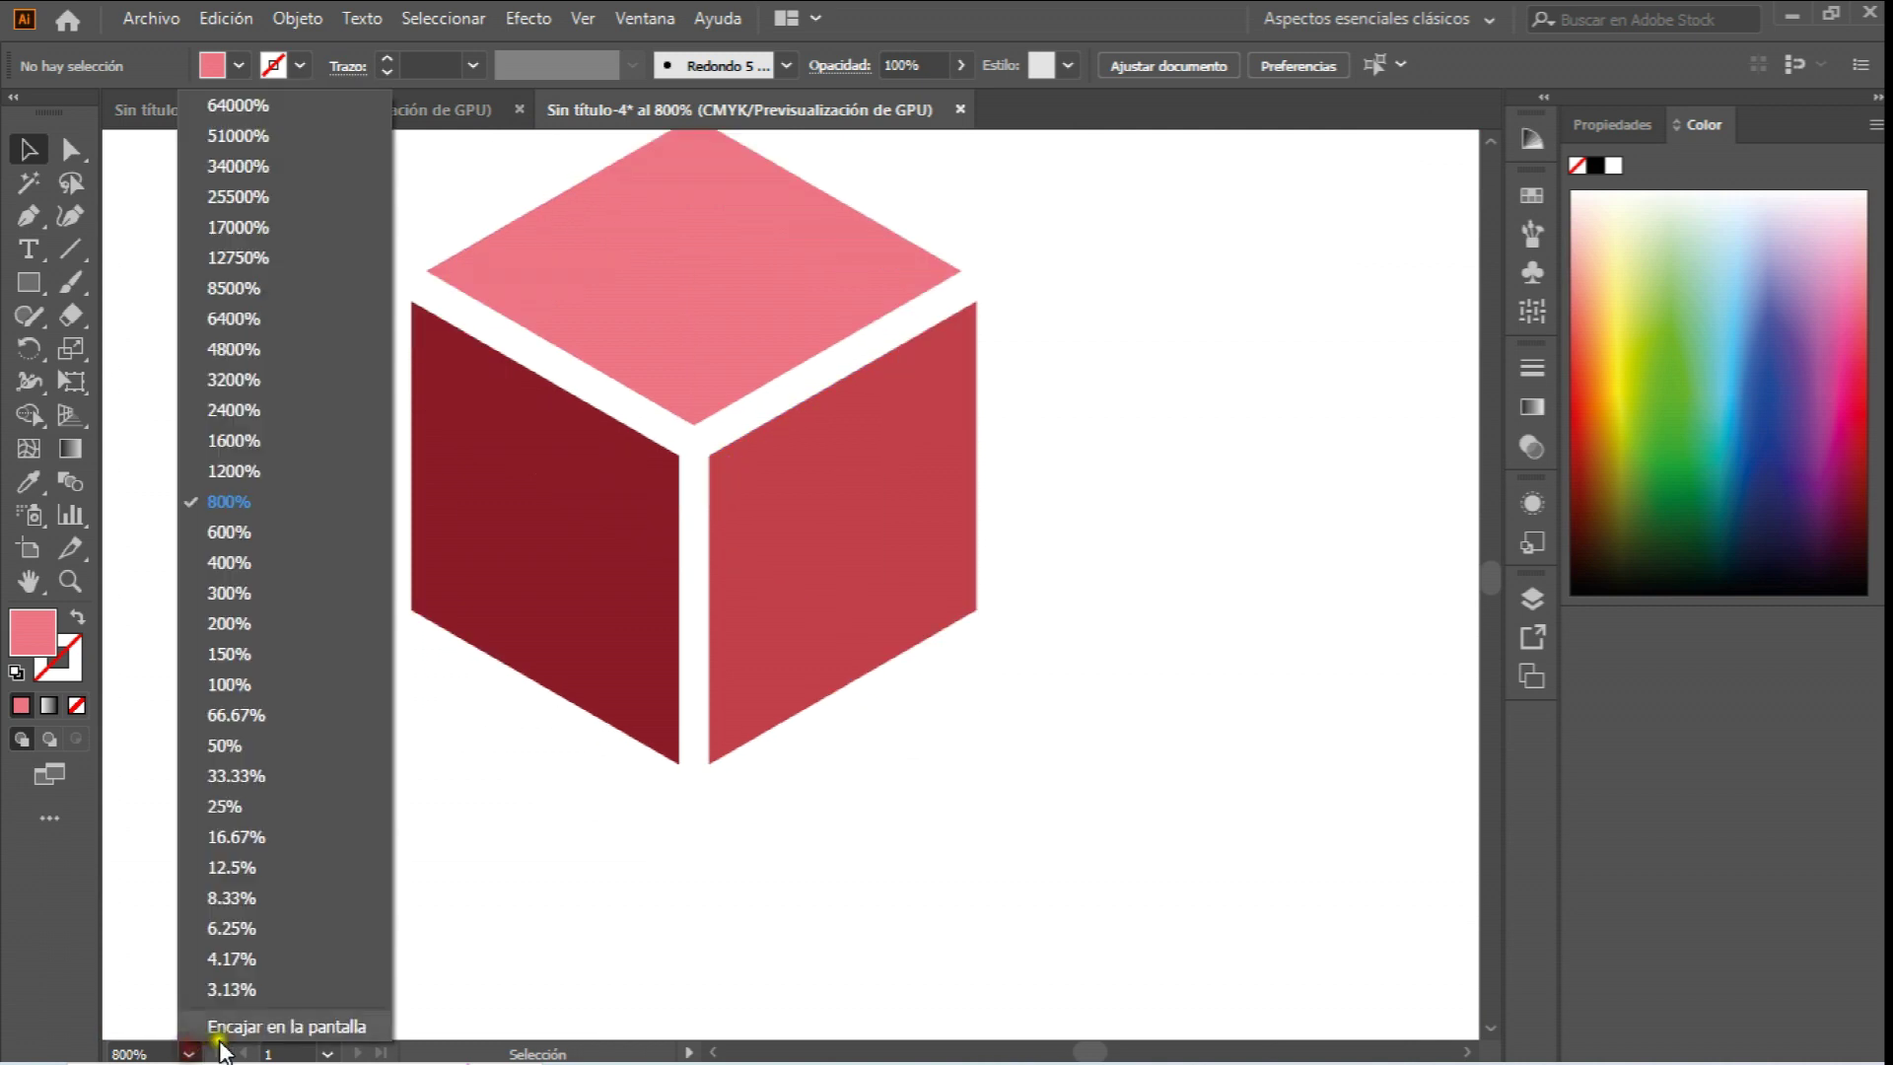
{"action": "left_click", "coordinate": [233, 1026]}
{"action": "left_click_drag", "start_coordinate": [713, 347], "coordinate": [939, 532]}
{"action": "left_click_drag", "start_coordinate": [788, 428], "coordinate": [365, 431]}
Draw a rectangle covering the whole artboard and fill it with the new white-lined cube pattern.
{"action": "left_click", "coordinate": [29, 282]}
{"action": "left_click_drag", "start_coordinate": [448, 142], "coordinate": [1132, 1028]}
{"action": "left_click", "coordinate": [240, 65]}
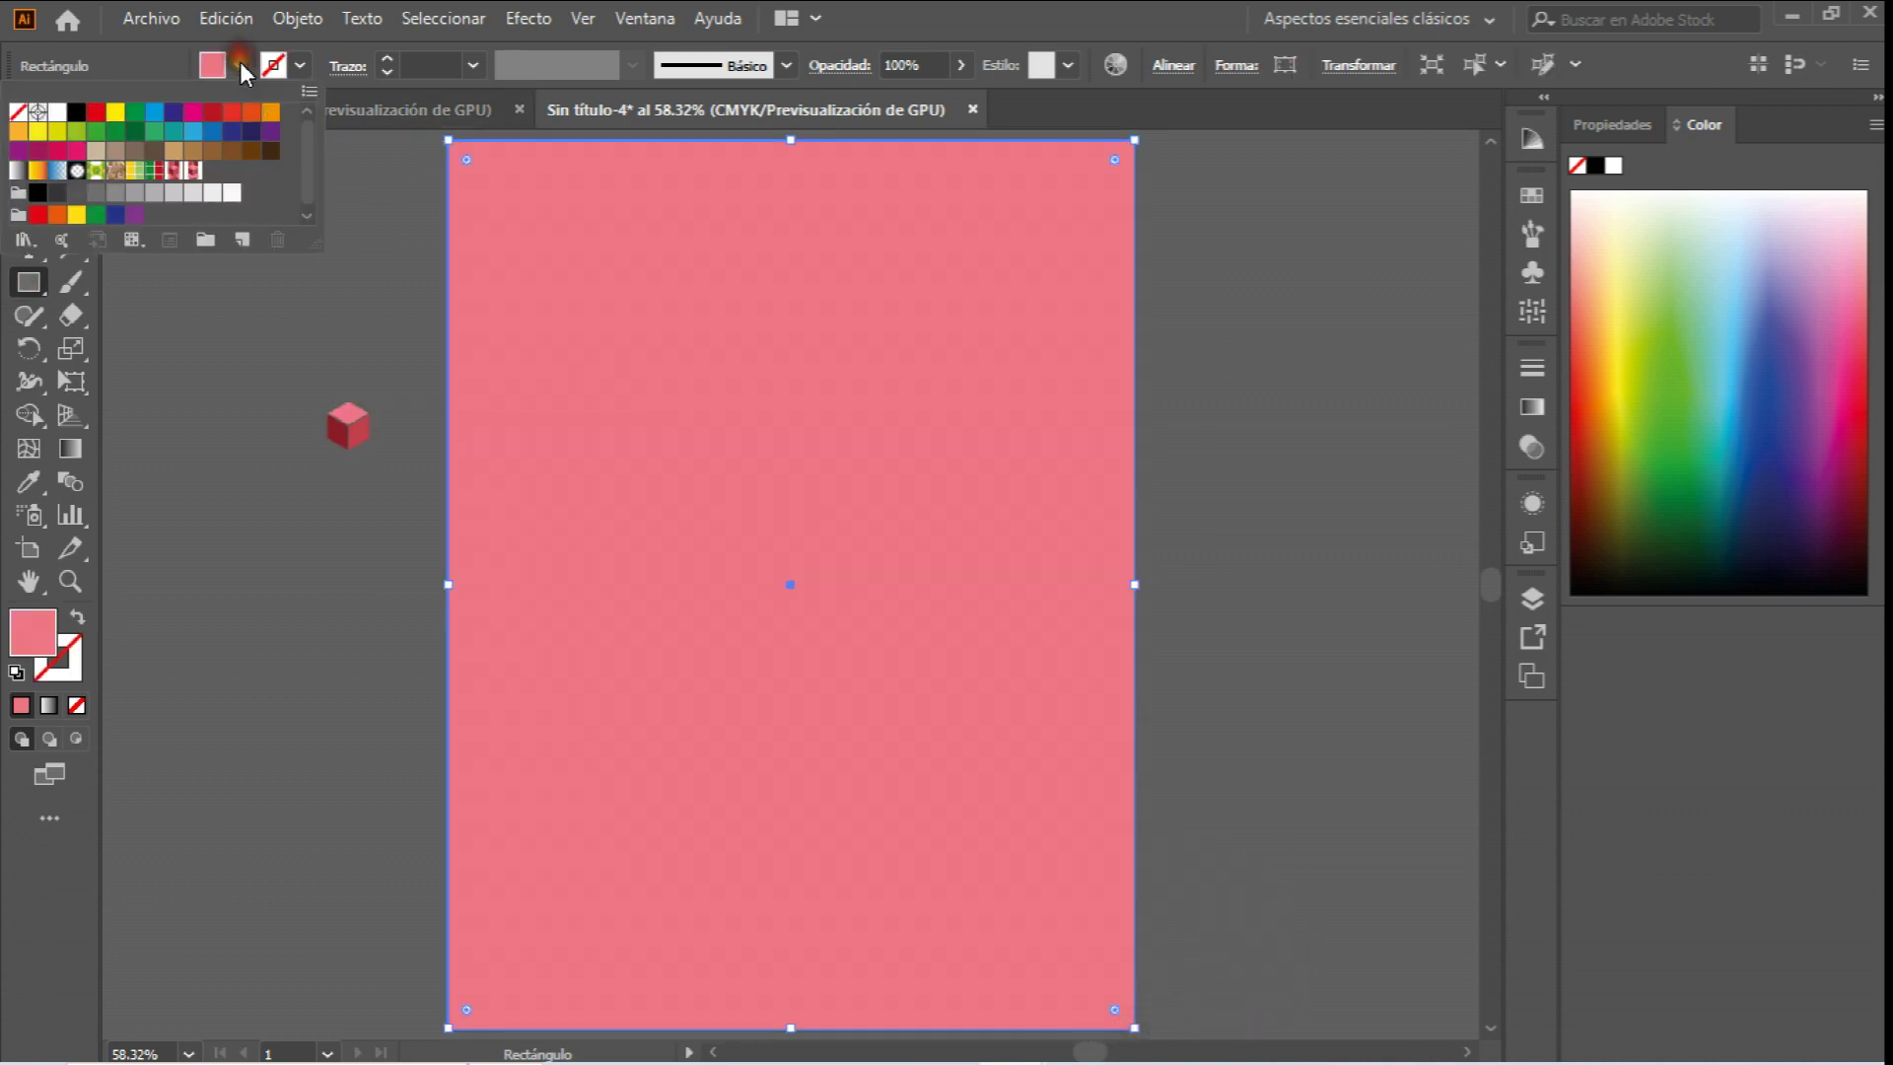
{"action": "left_click", "coordinate": [193, 170]}
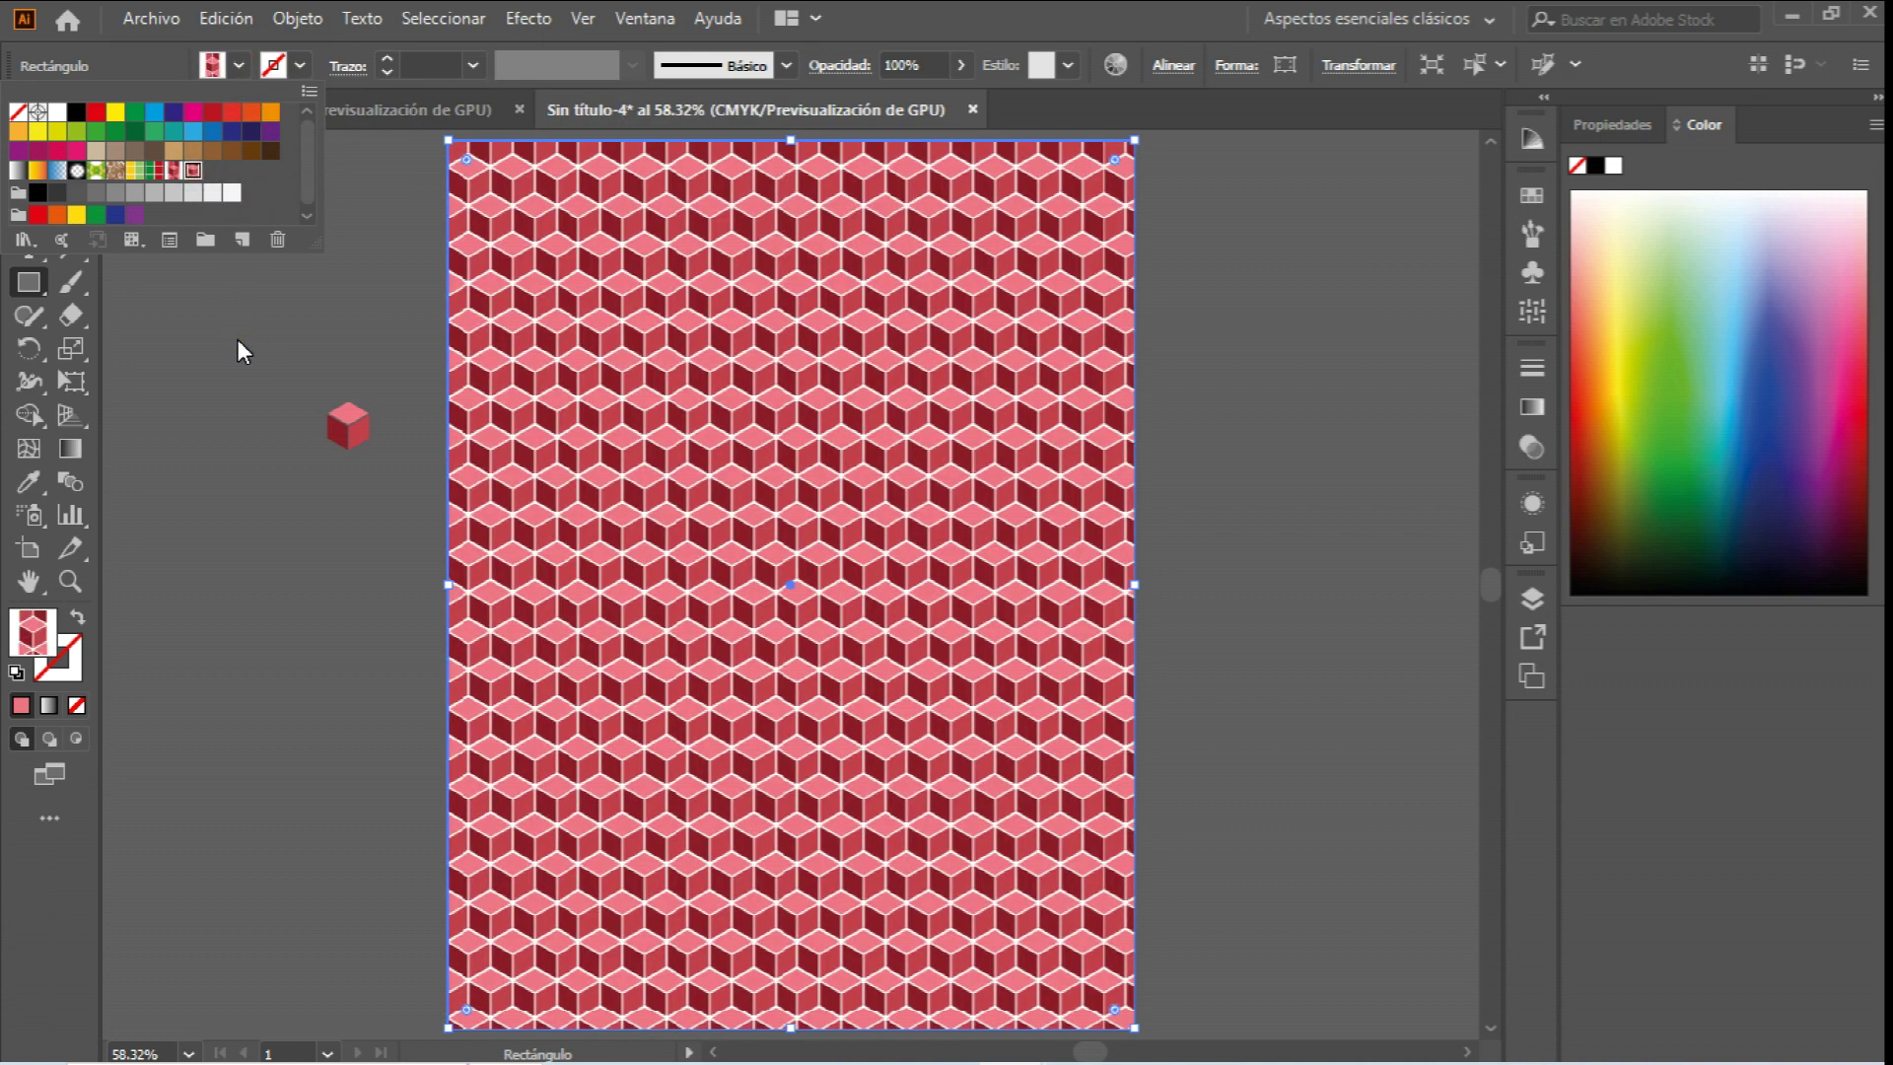
{"action": "left_click", "coordinate": [1256, 562]}
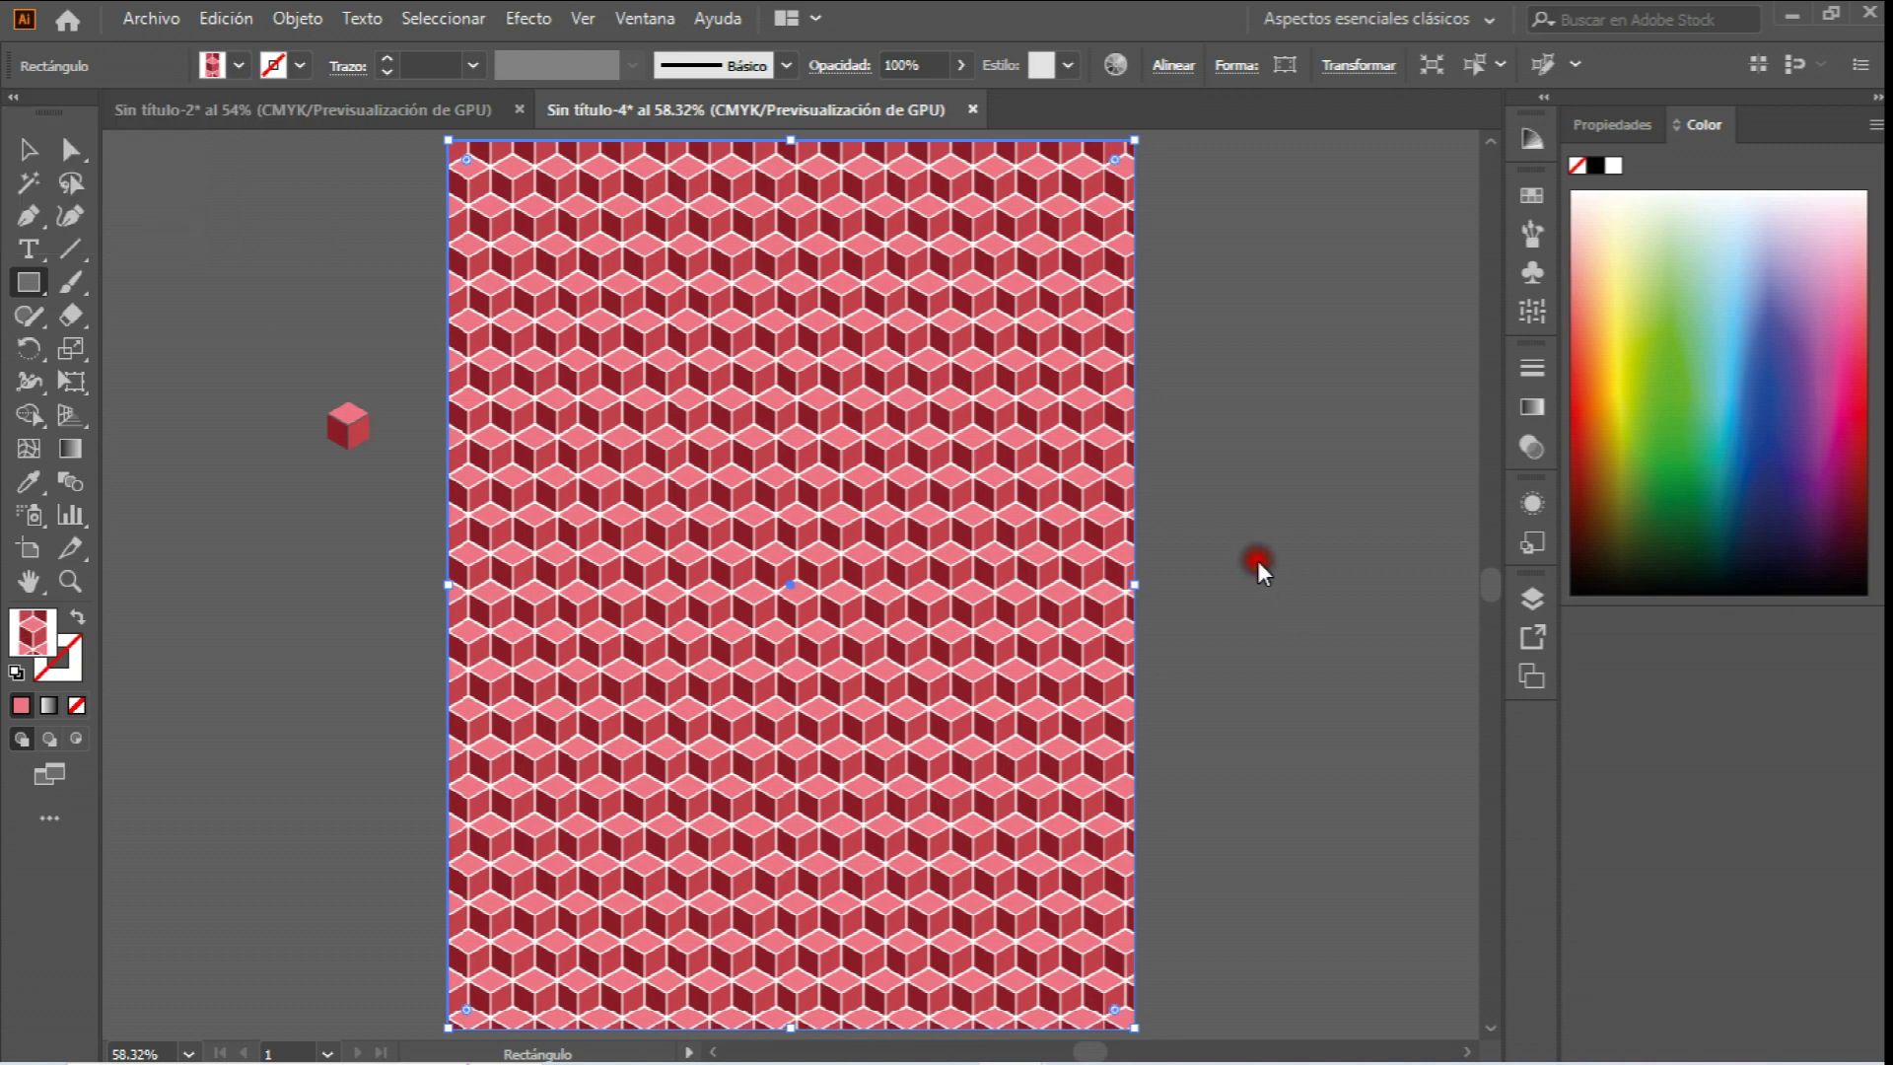
Examine the gaps between the cubes in the pattern-filled rectangle up close.
{"action": "left_click", "coordinate": [69, 580]}
{"action": "left_click", "coordinate": [597, 437]}
{"action": "left_click", "coordinate": [1161, 377]}
{"action": "left_click", "coordinate": [765, 612]}
{"action": "left_click", "coordinate": [650, 490]}
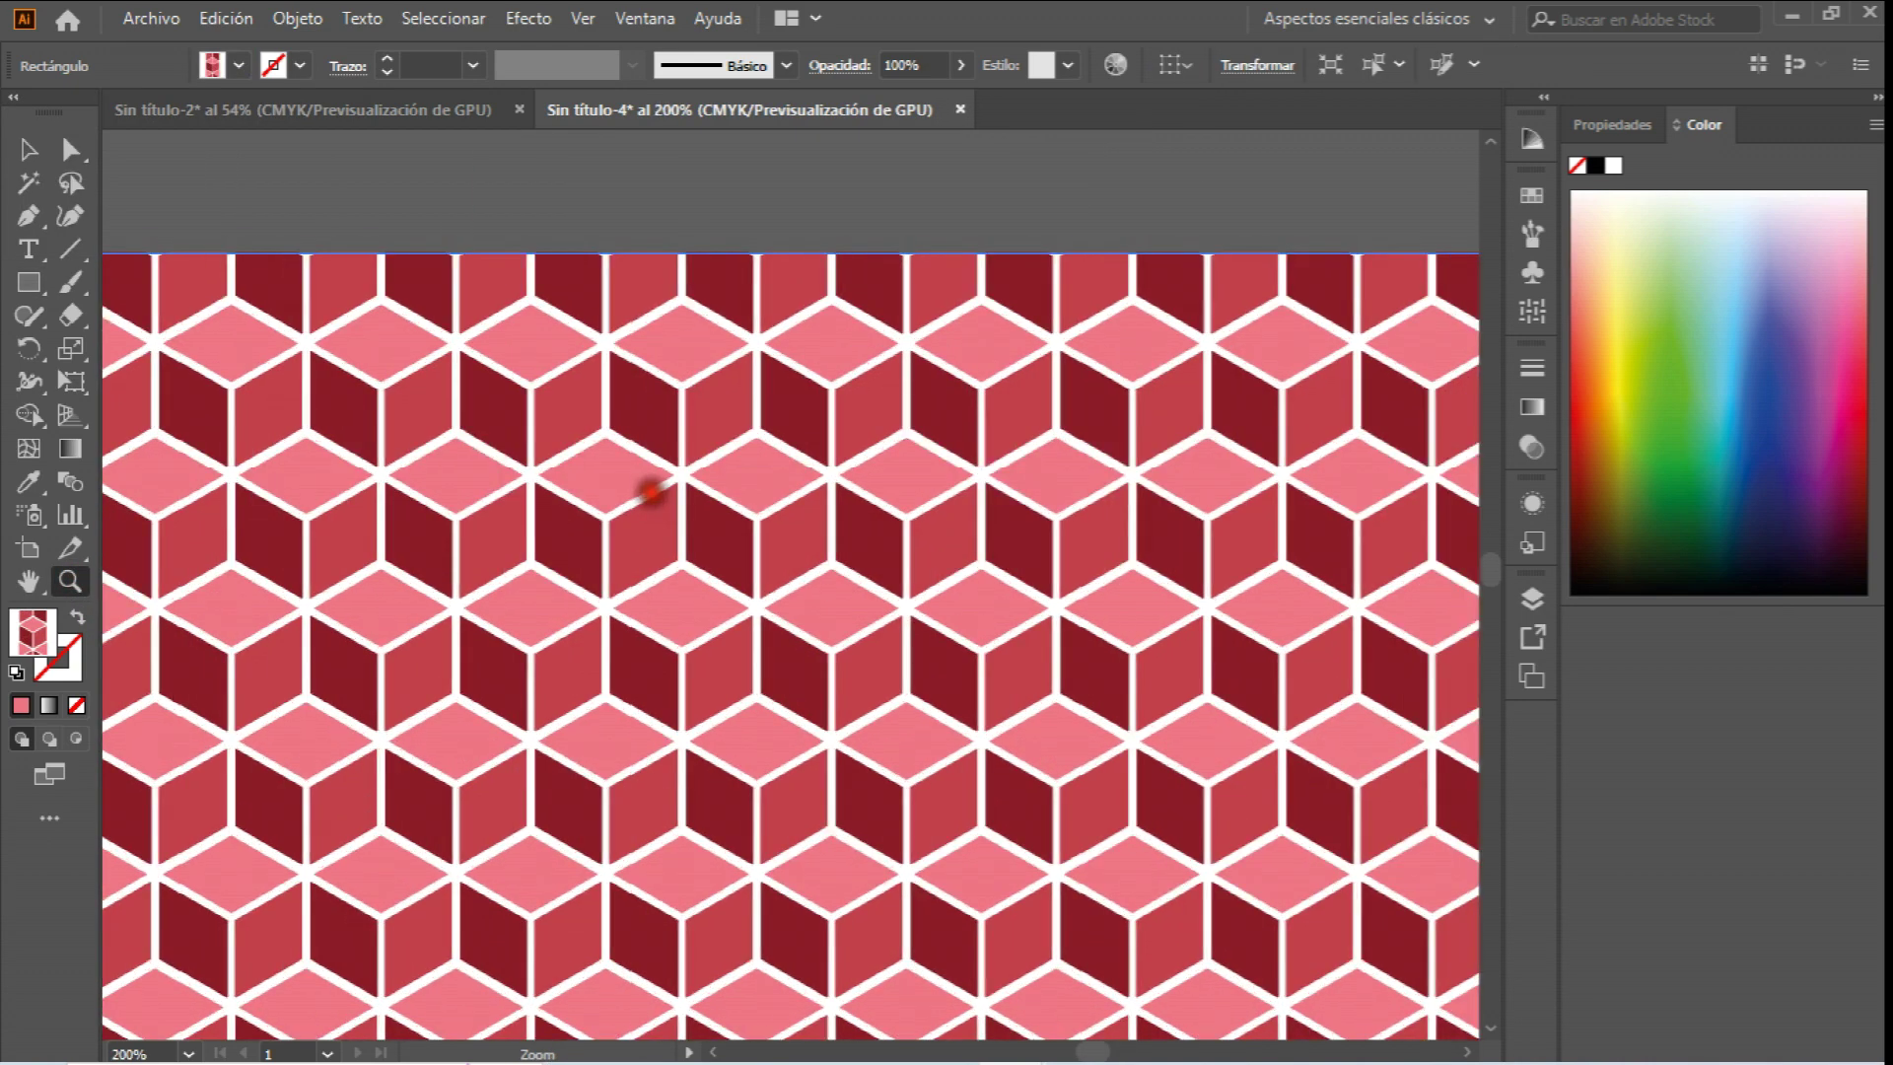
{"action": "left_click", "coordinate": [814, 553]}
{"action": "scroll", "coordinate": [814, 553], "scroll_direction": "down", "scroll_amount": 2}
Try the gapless cube pattern as the rectangle's fill for comparison, and restore the white-lined cube pattern.
{"action": "left_click", "coordinate": [28, 149]}
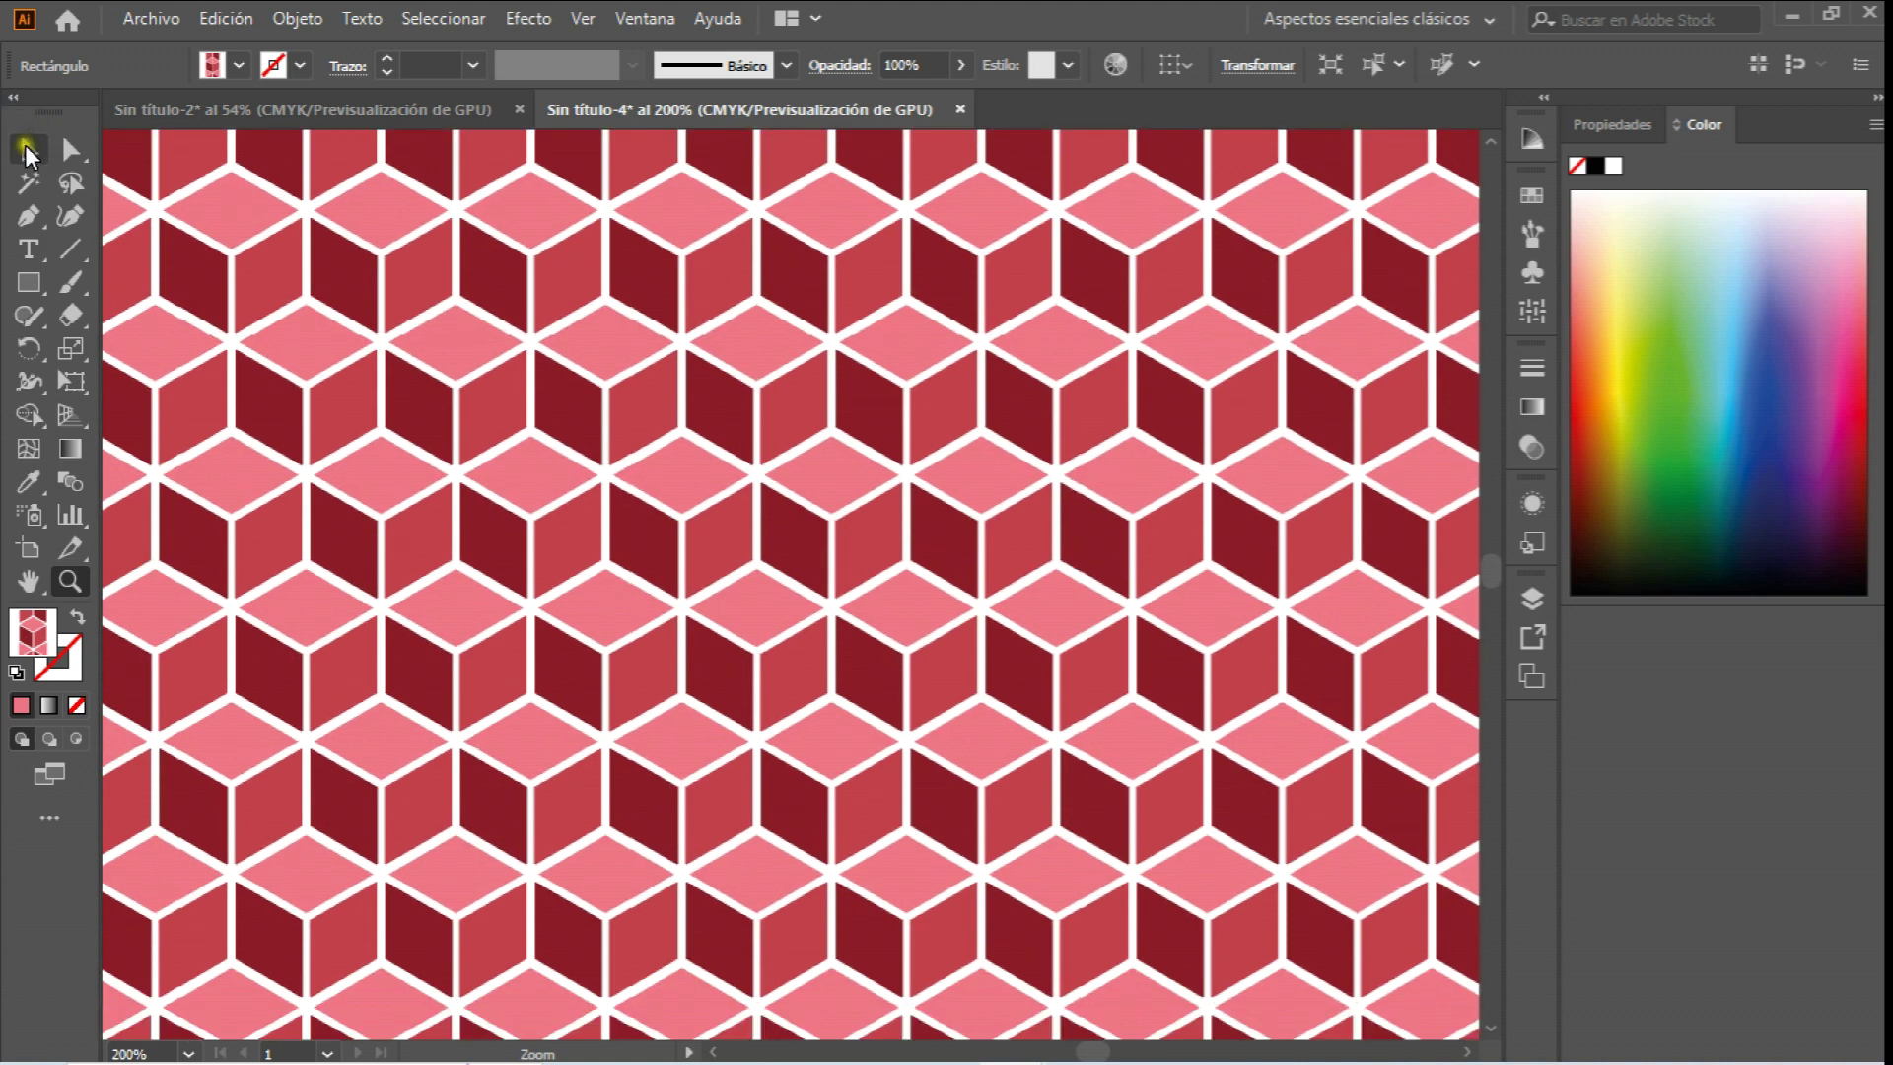
{"action": "left_click", "coordinate": [651, 307]}
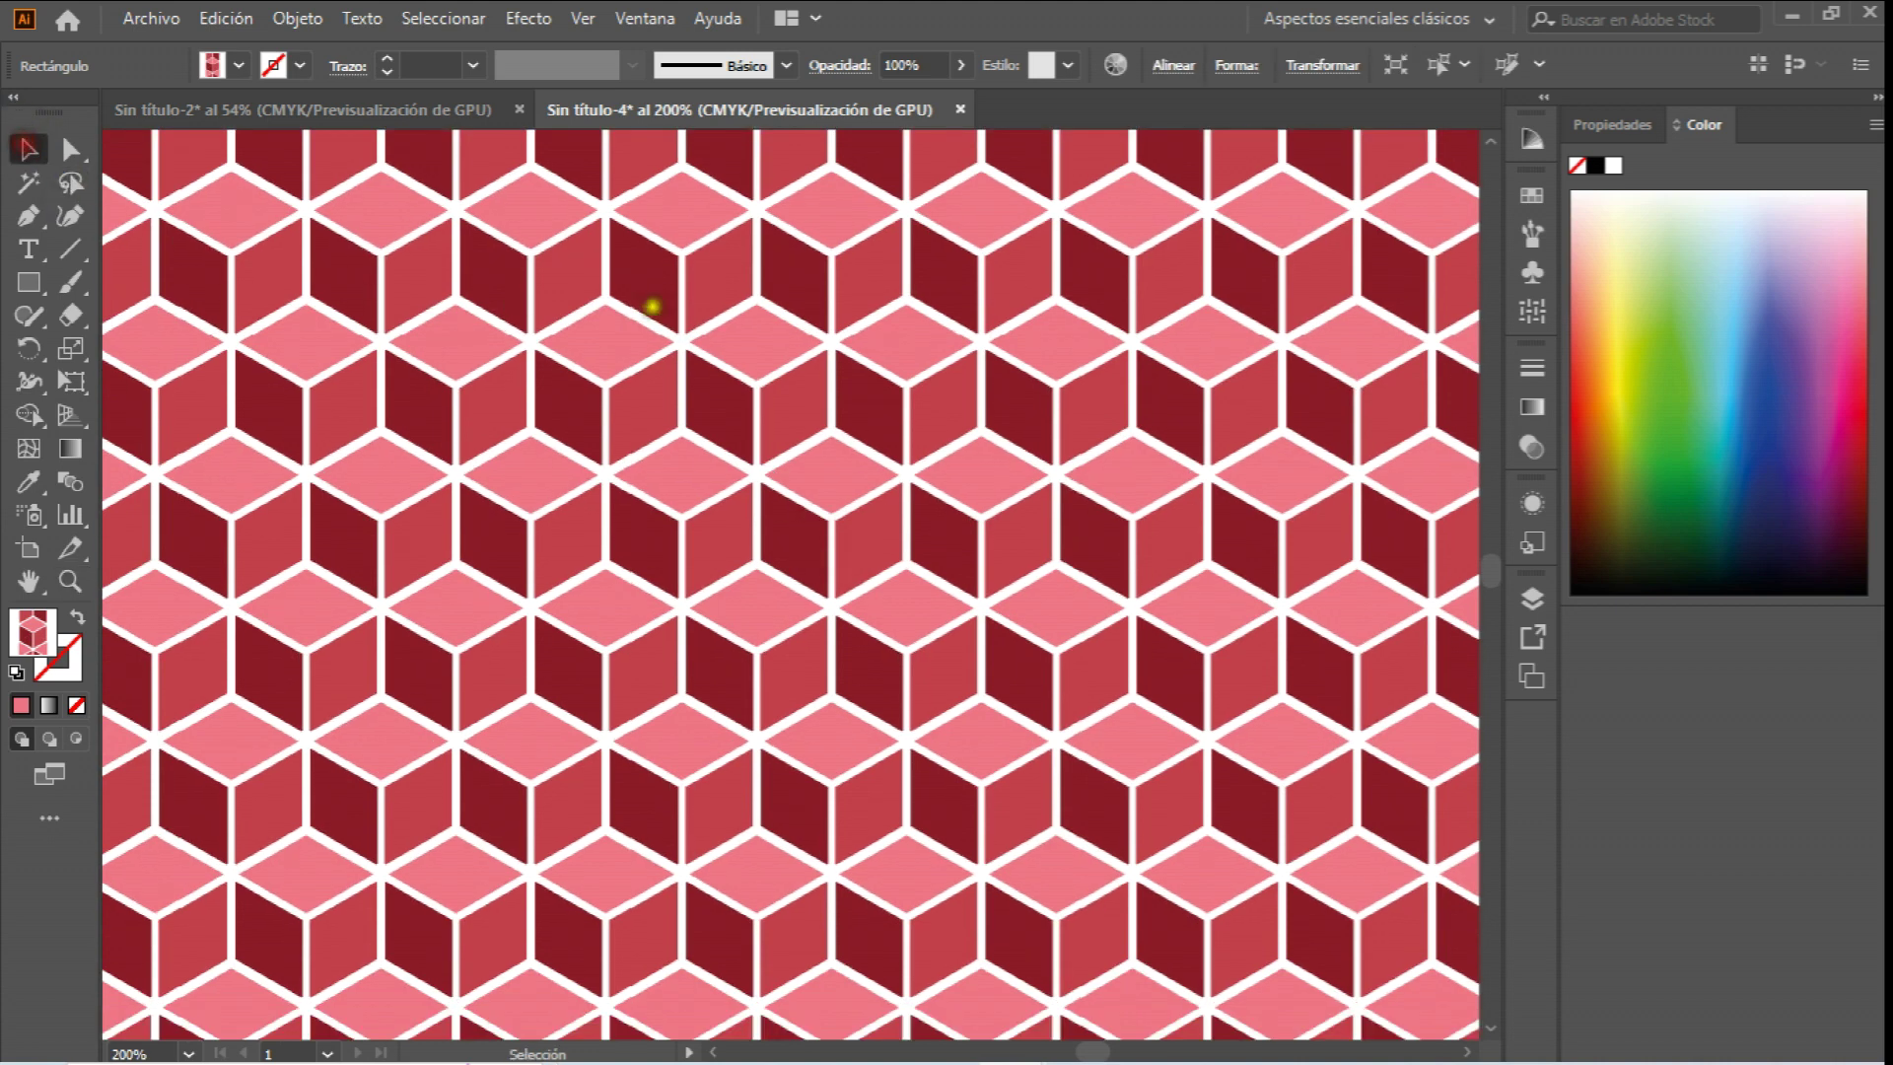
{"action": "left_click", "coordinate": [233, 57]}
{"action": "left_click", "coordinate": [192, 170]}
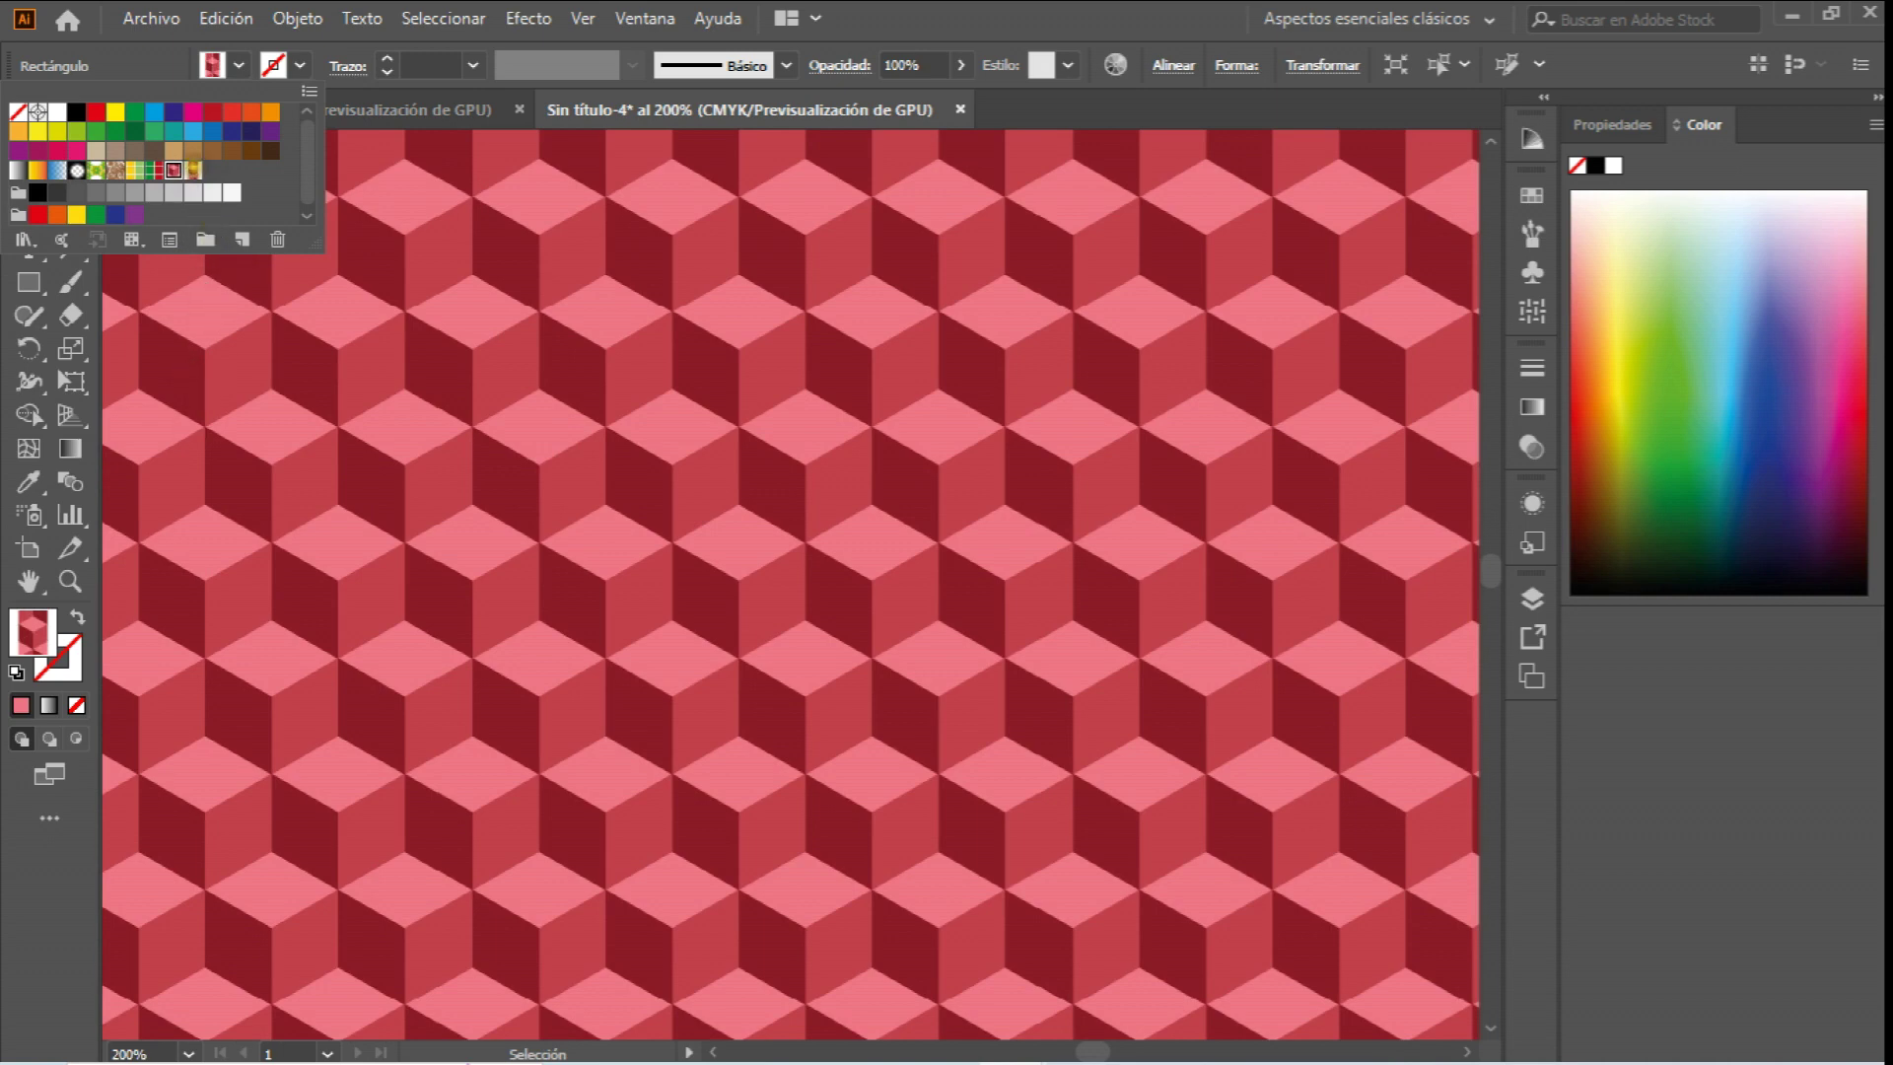
{"action": "left_click", "coordinate": [192, 169]}
{"action": "left_click", "coordinate": [730, 334]}
Delete the leftover original cube lying on the canvas beside the artboard.
{"action": "left_click", "coordinate": [52, 776]}
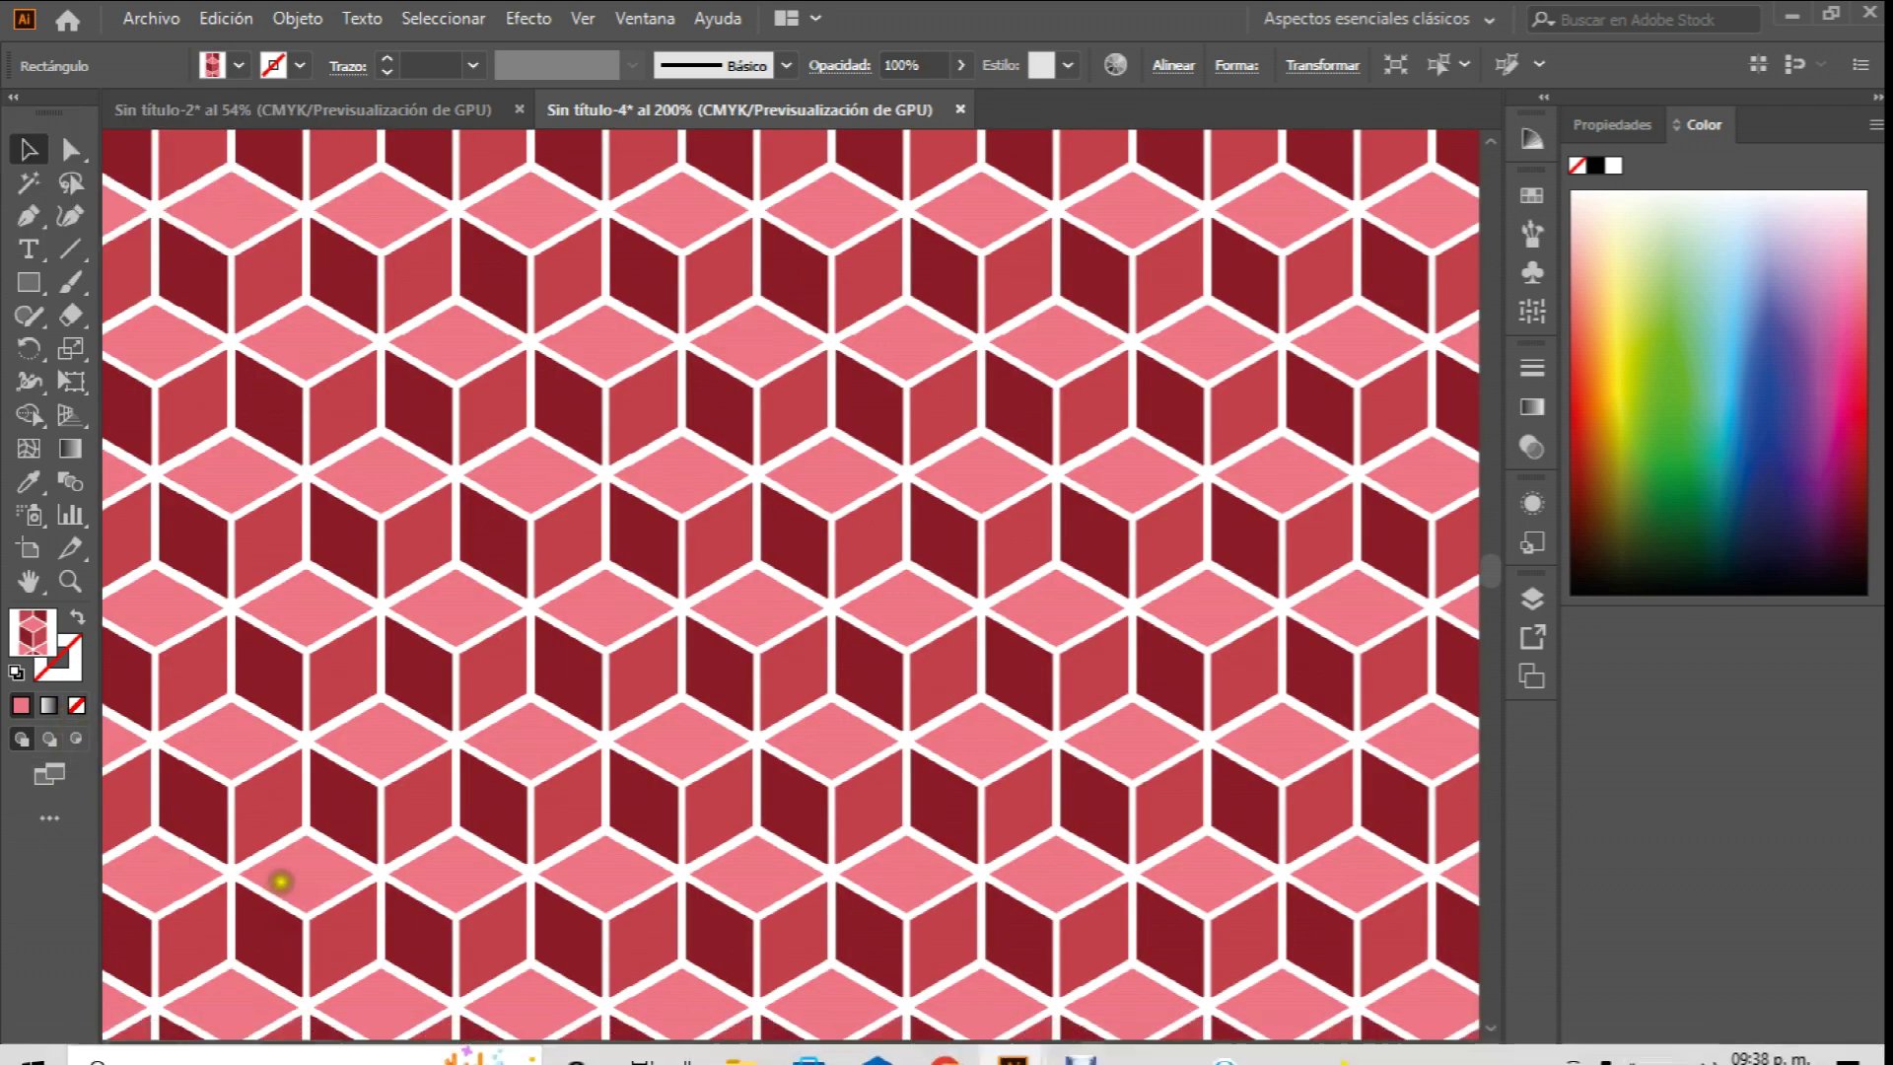
{"action": "left_click", "coordinate": [188, 1053]}
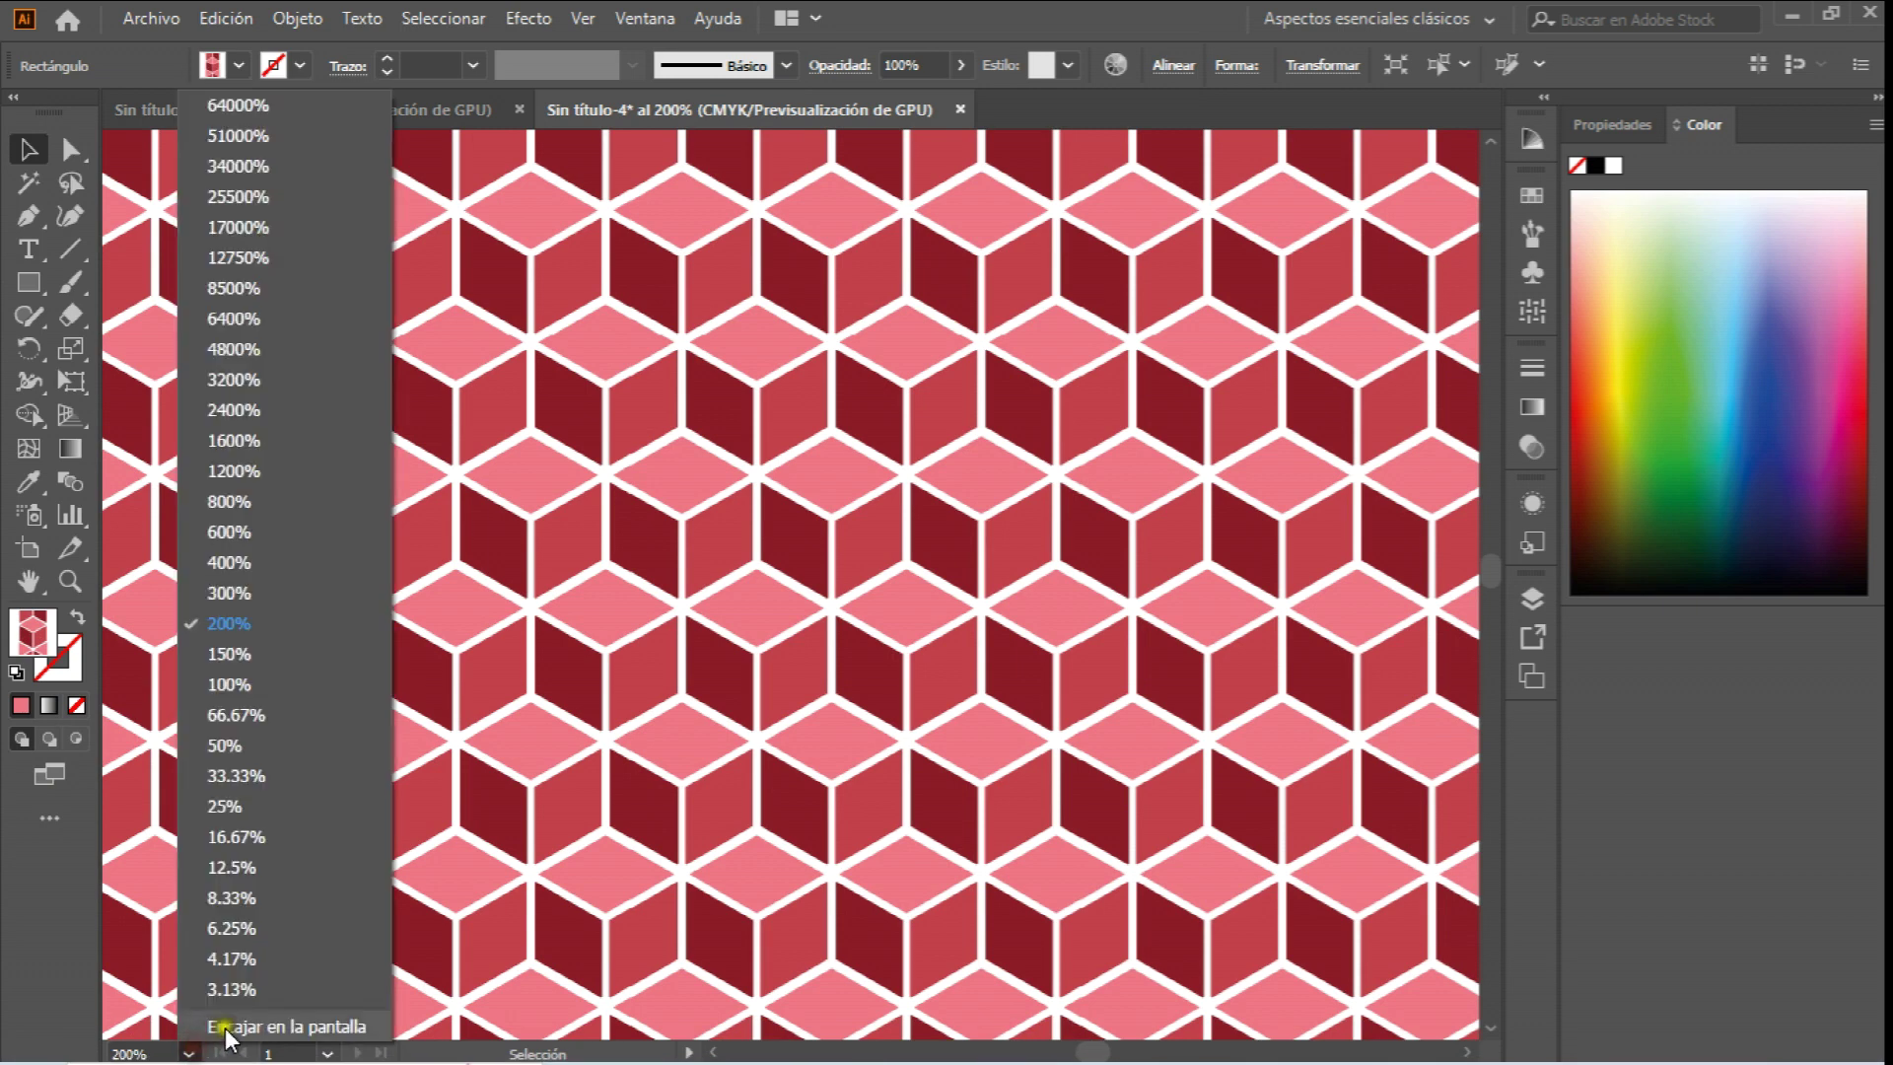
{"action": "left_click", "coordinate": [225, 1025]}
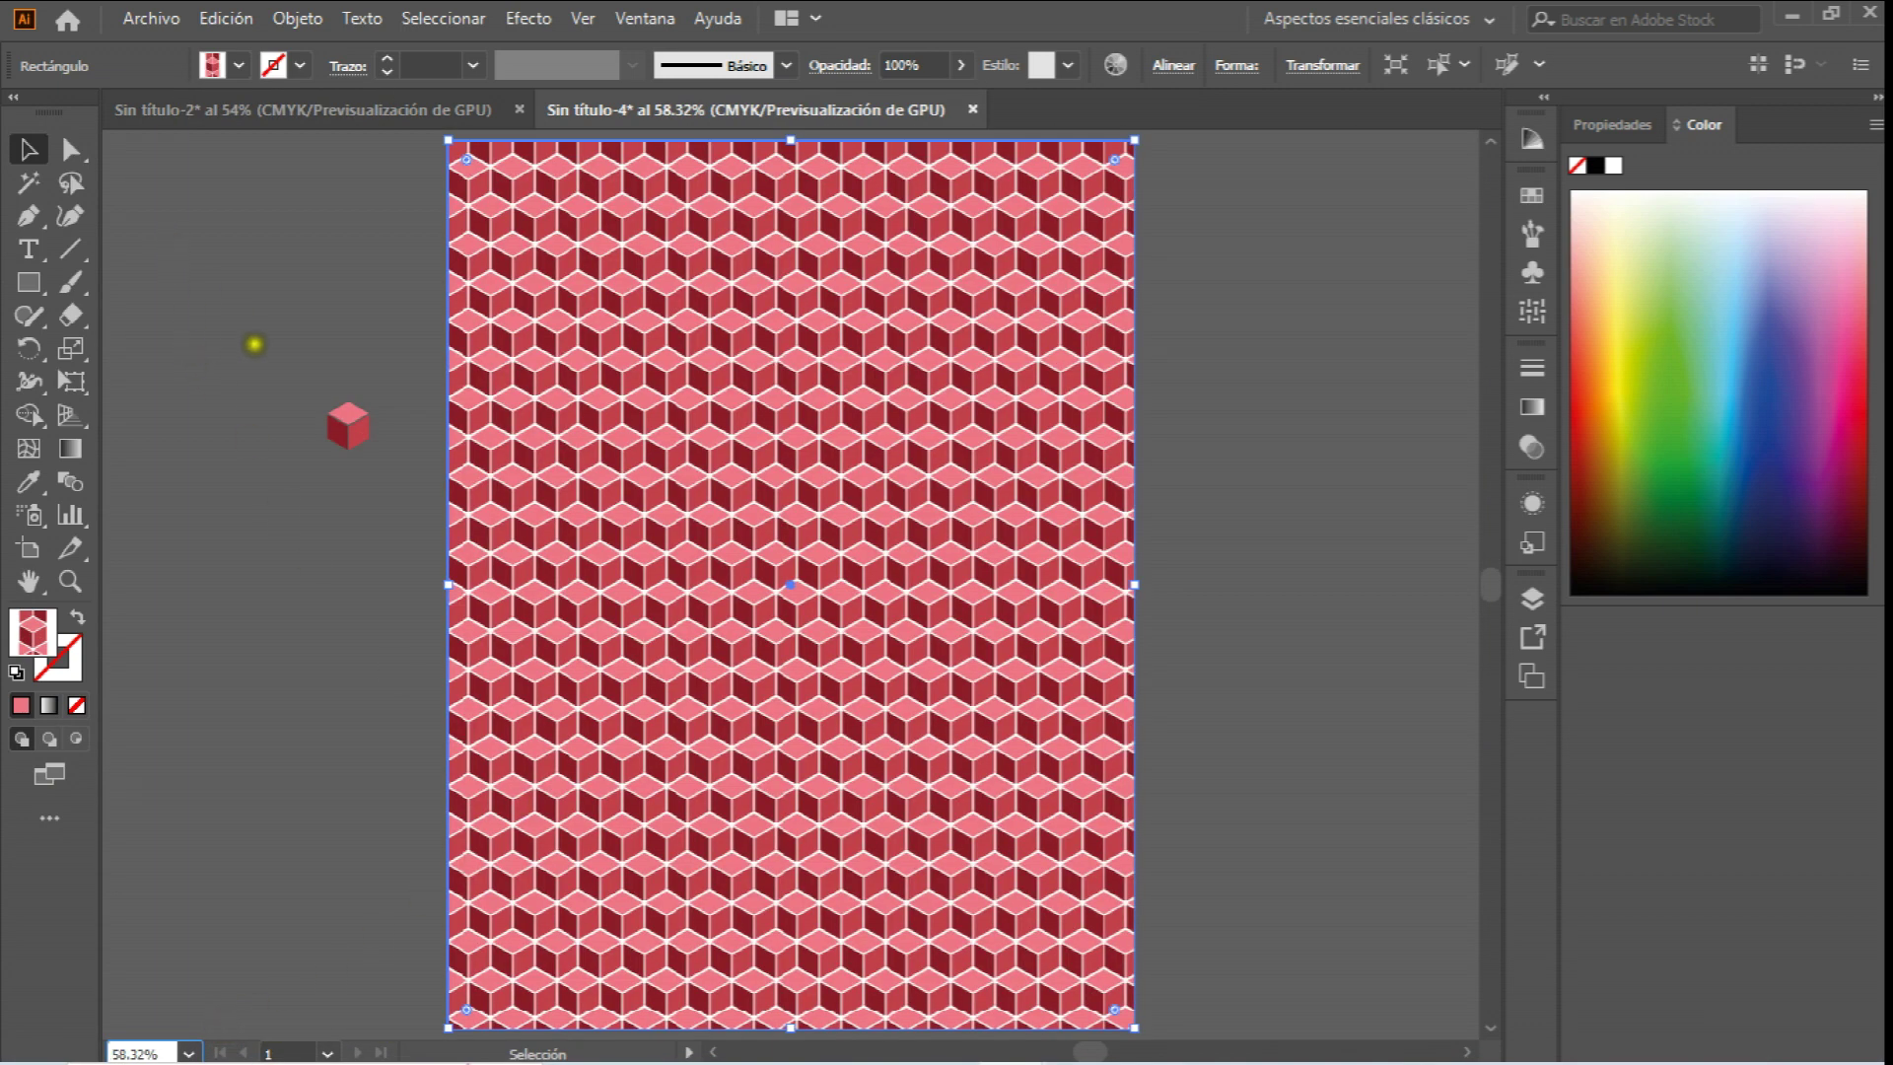
{"action": "left_click", "coordinate": [256, 371]}
{"action": "left_click_drag", "start_coordinate": [300, 333], "coordinate": [393, 457]}
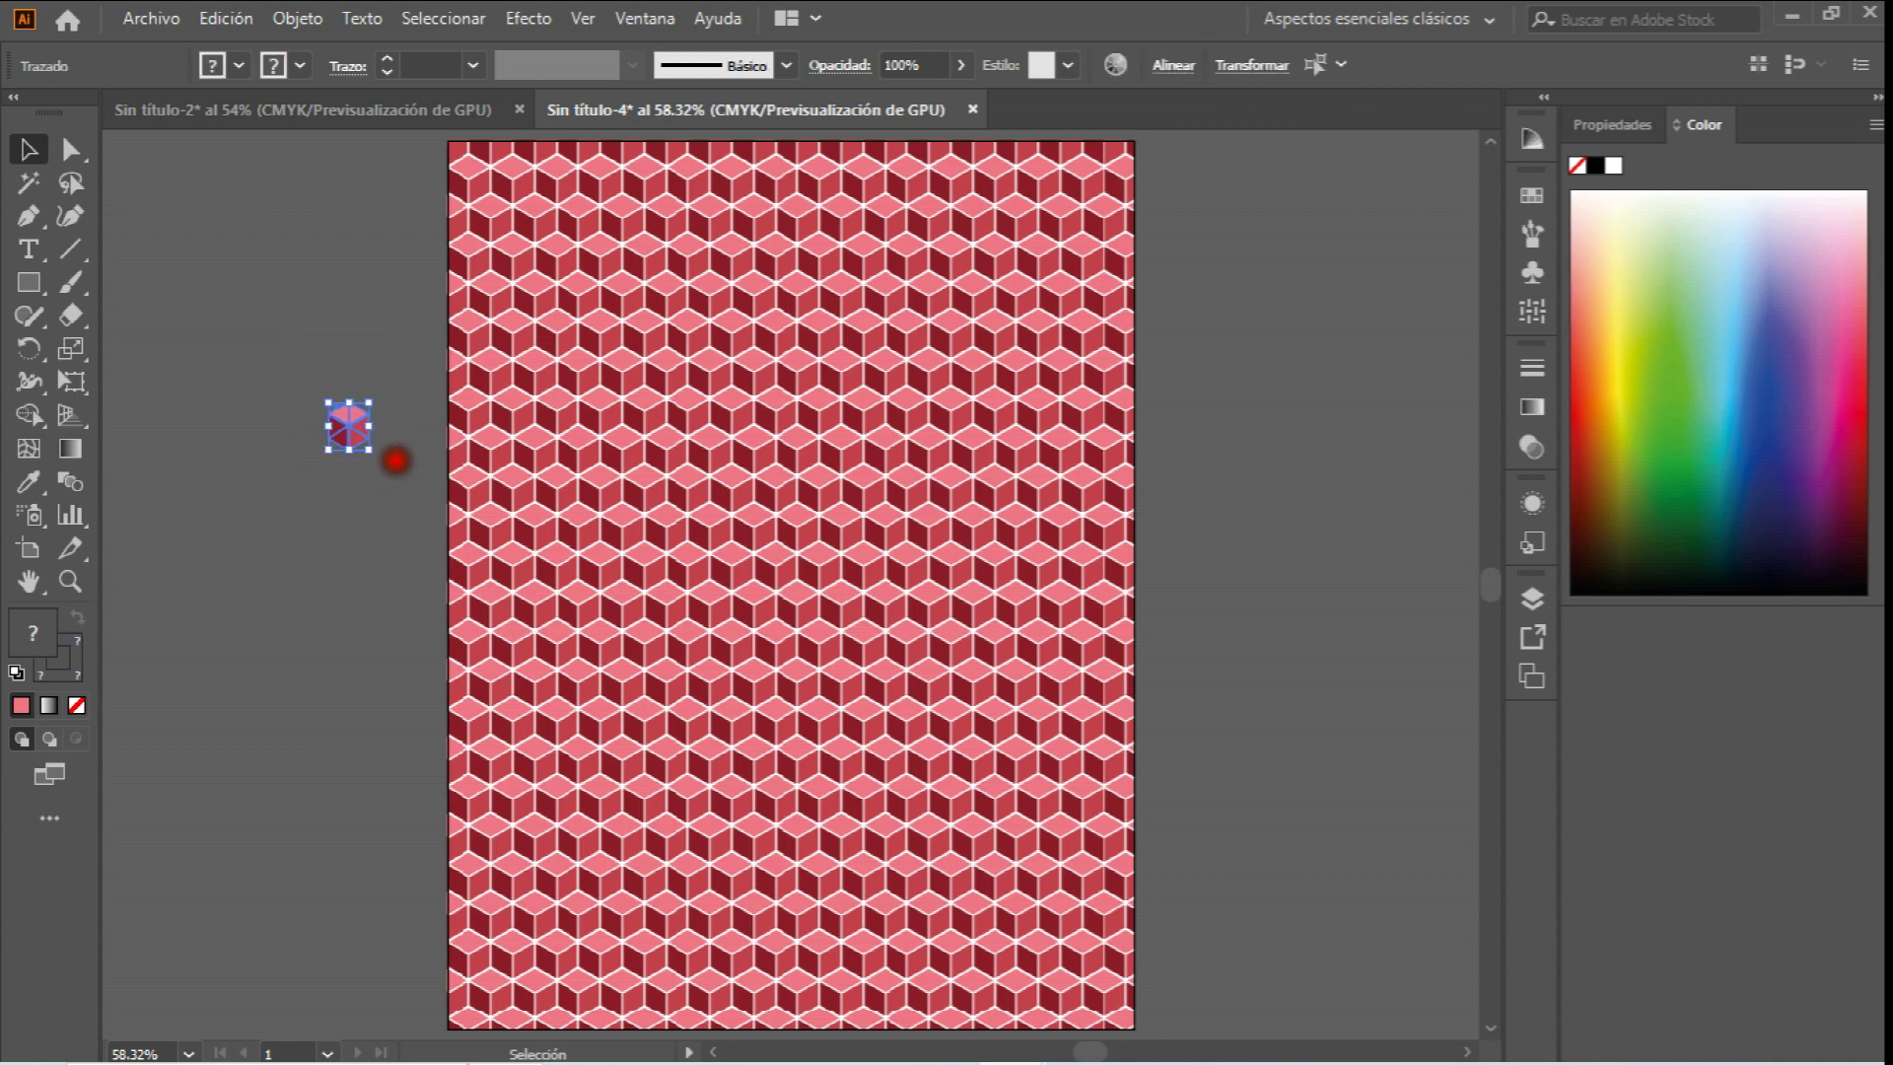
{"action": "key", "text": "Delete"}
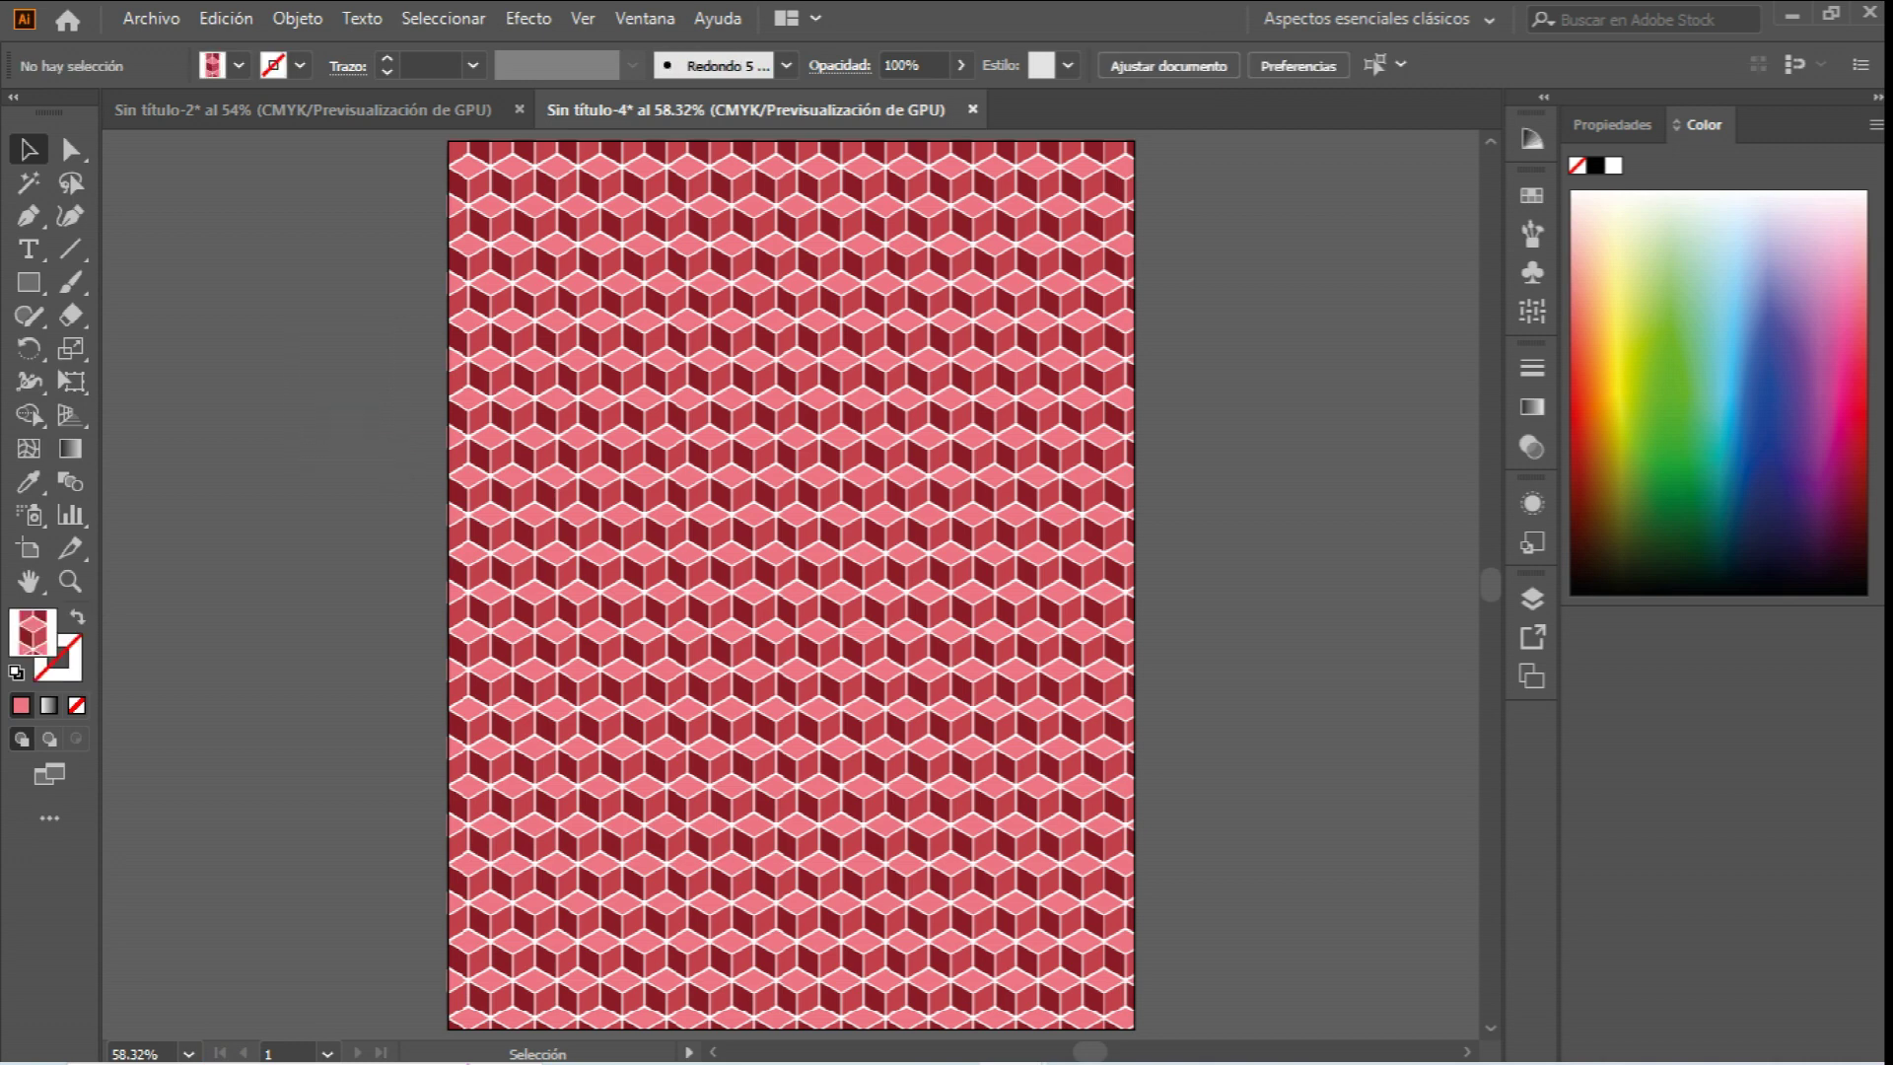
Add a new layer above the layer that holds the cube pattern rectangle.
{"action": "scroll", "coordinate": [562, 426], "scroll_direction": "up", "scroll_amount": 1}
{"action": "left_click", "coordinate": [562, 432]}
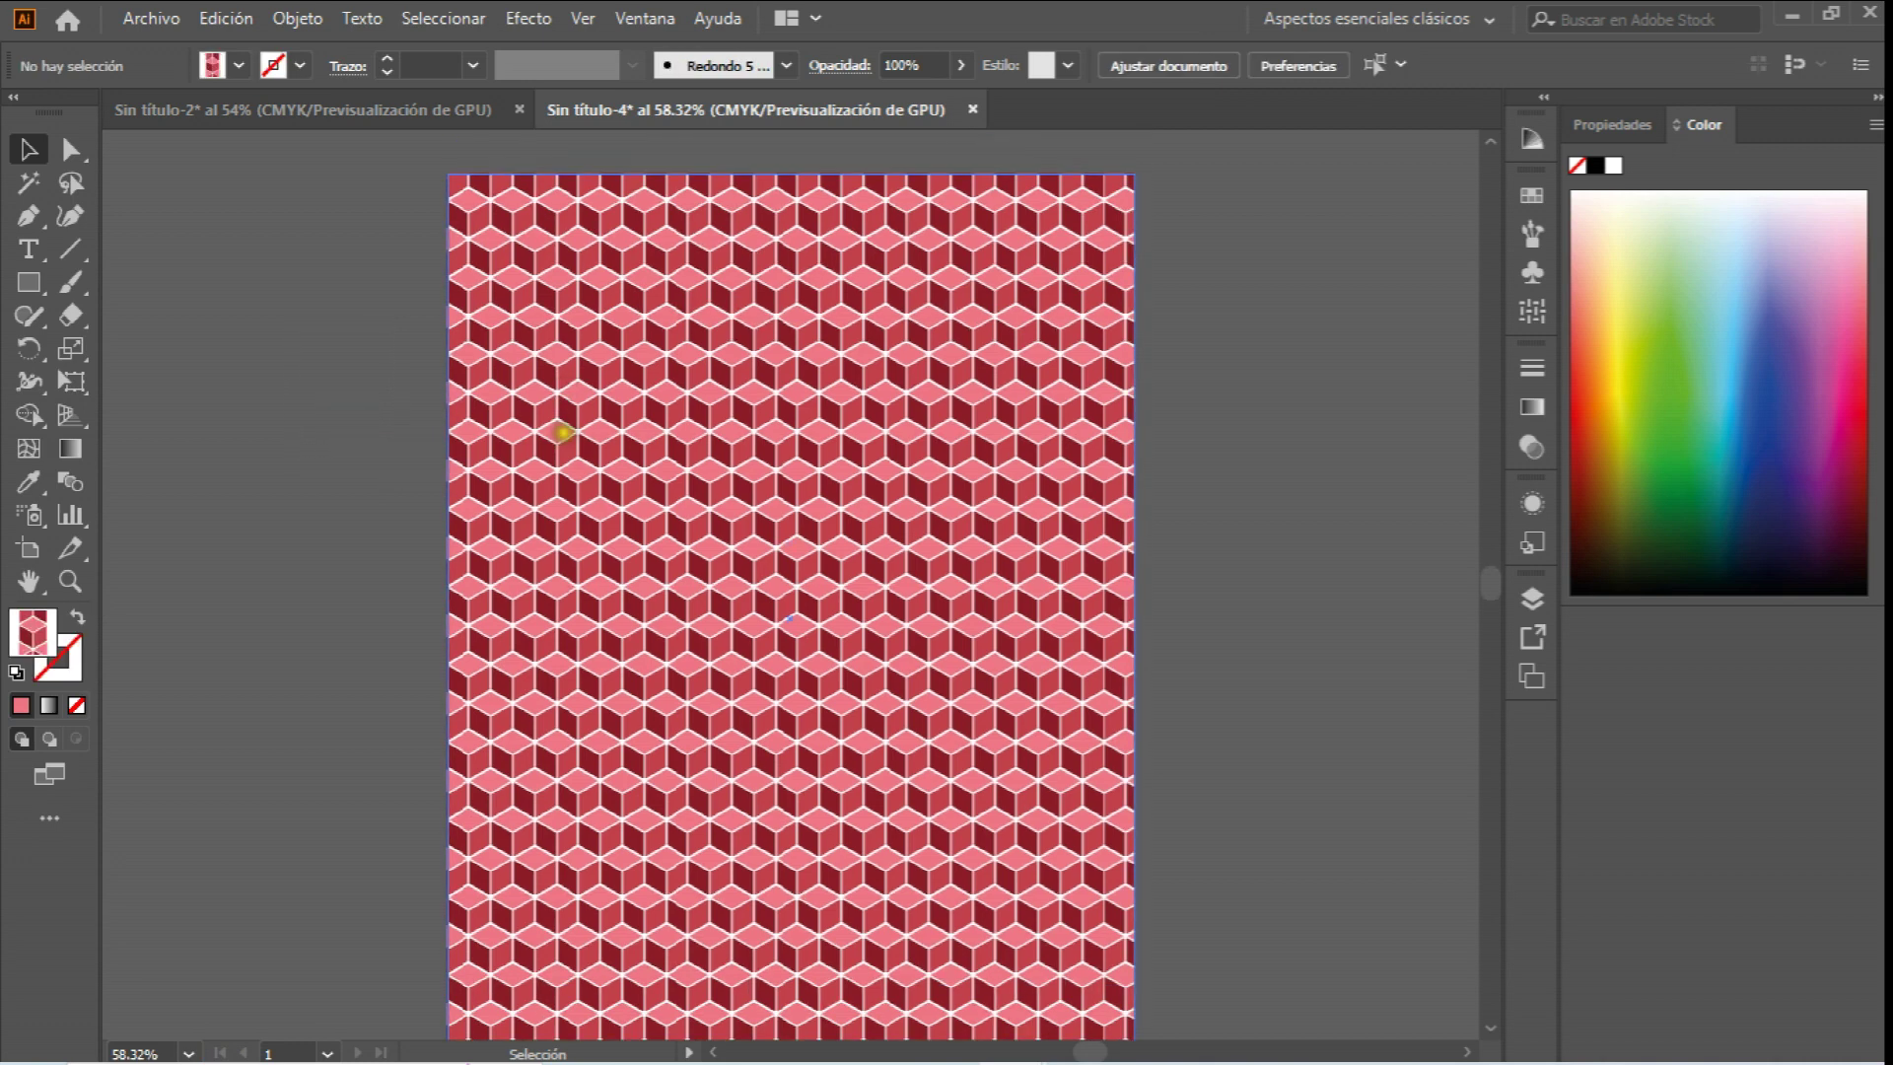
{"action": "left_click", "coordinate": [27, 282]}
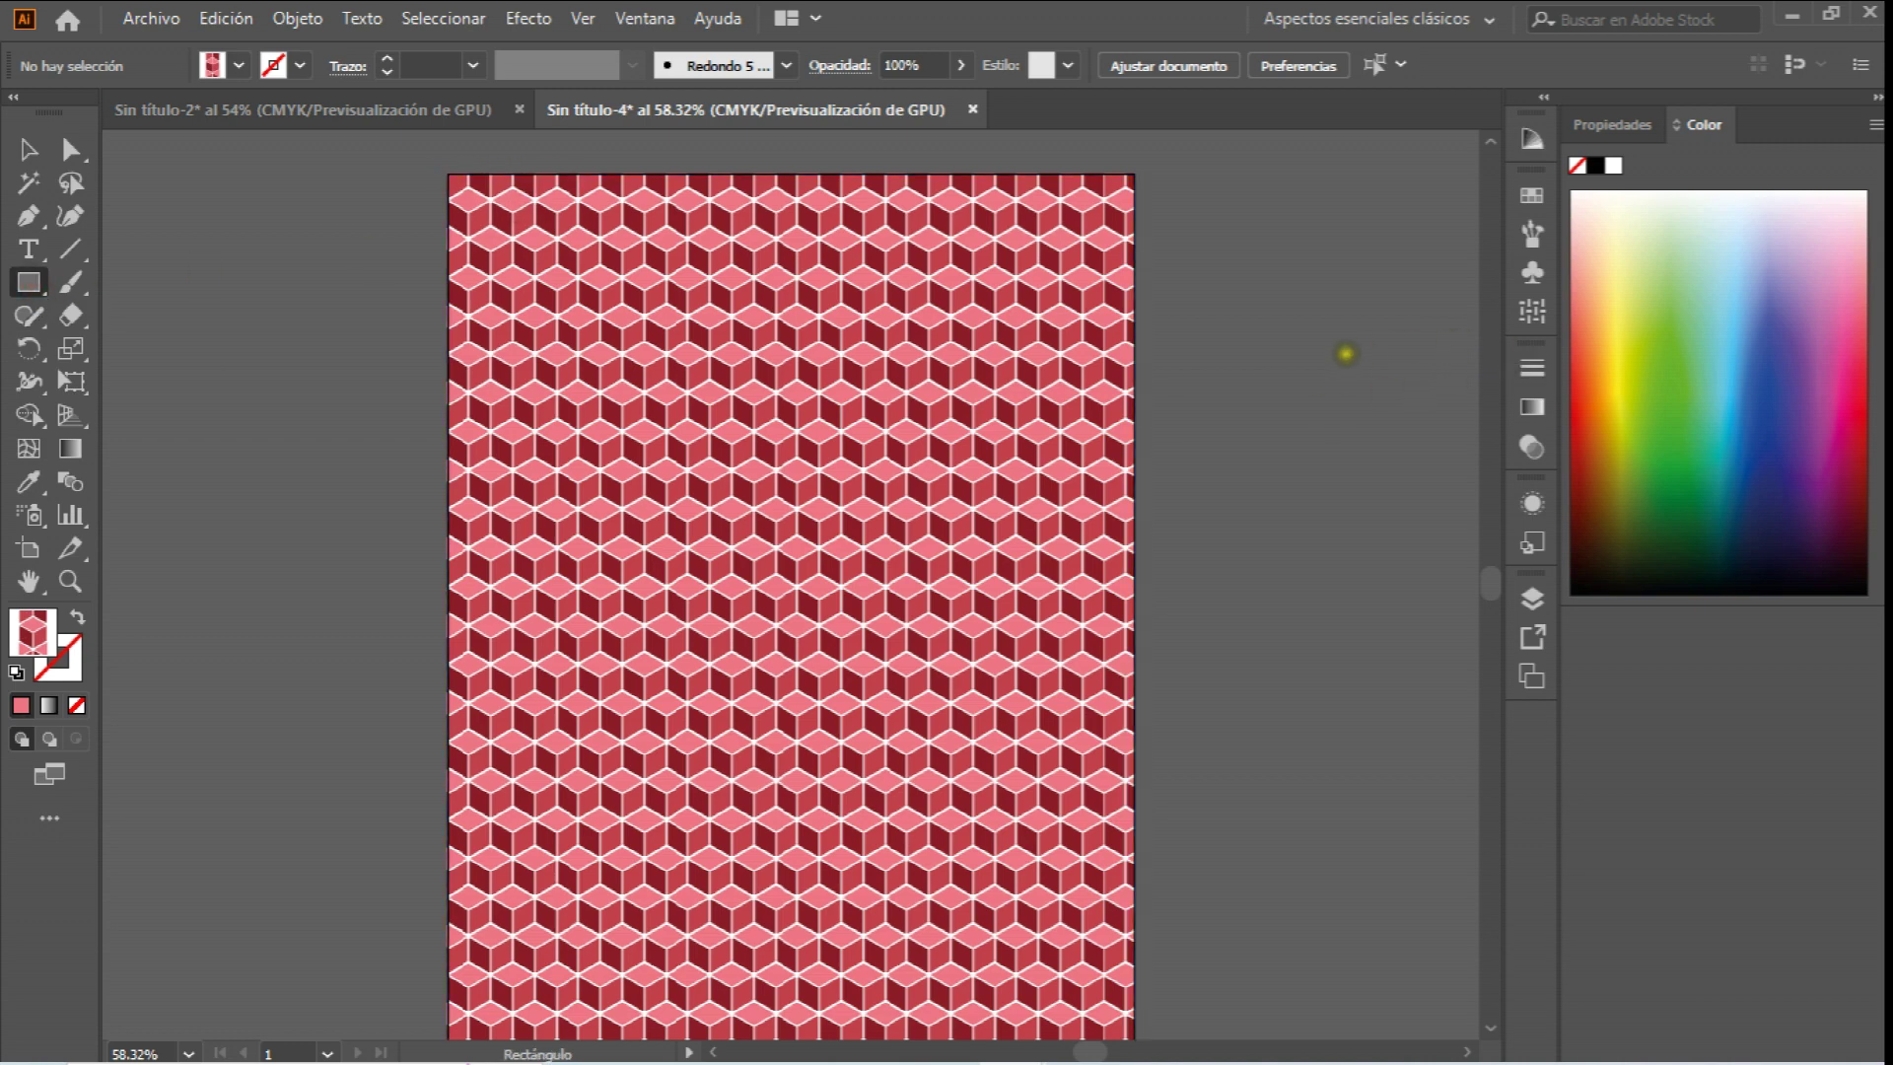
{"action": "scroll", "coordinate": [1345, 354], "scroll_direction": "down", "scroll_amount": 1}
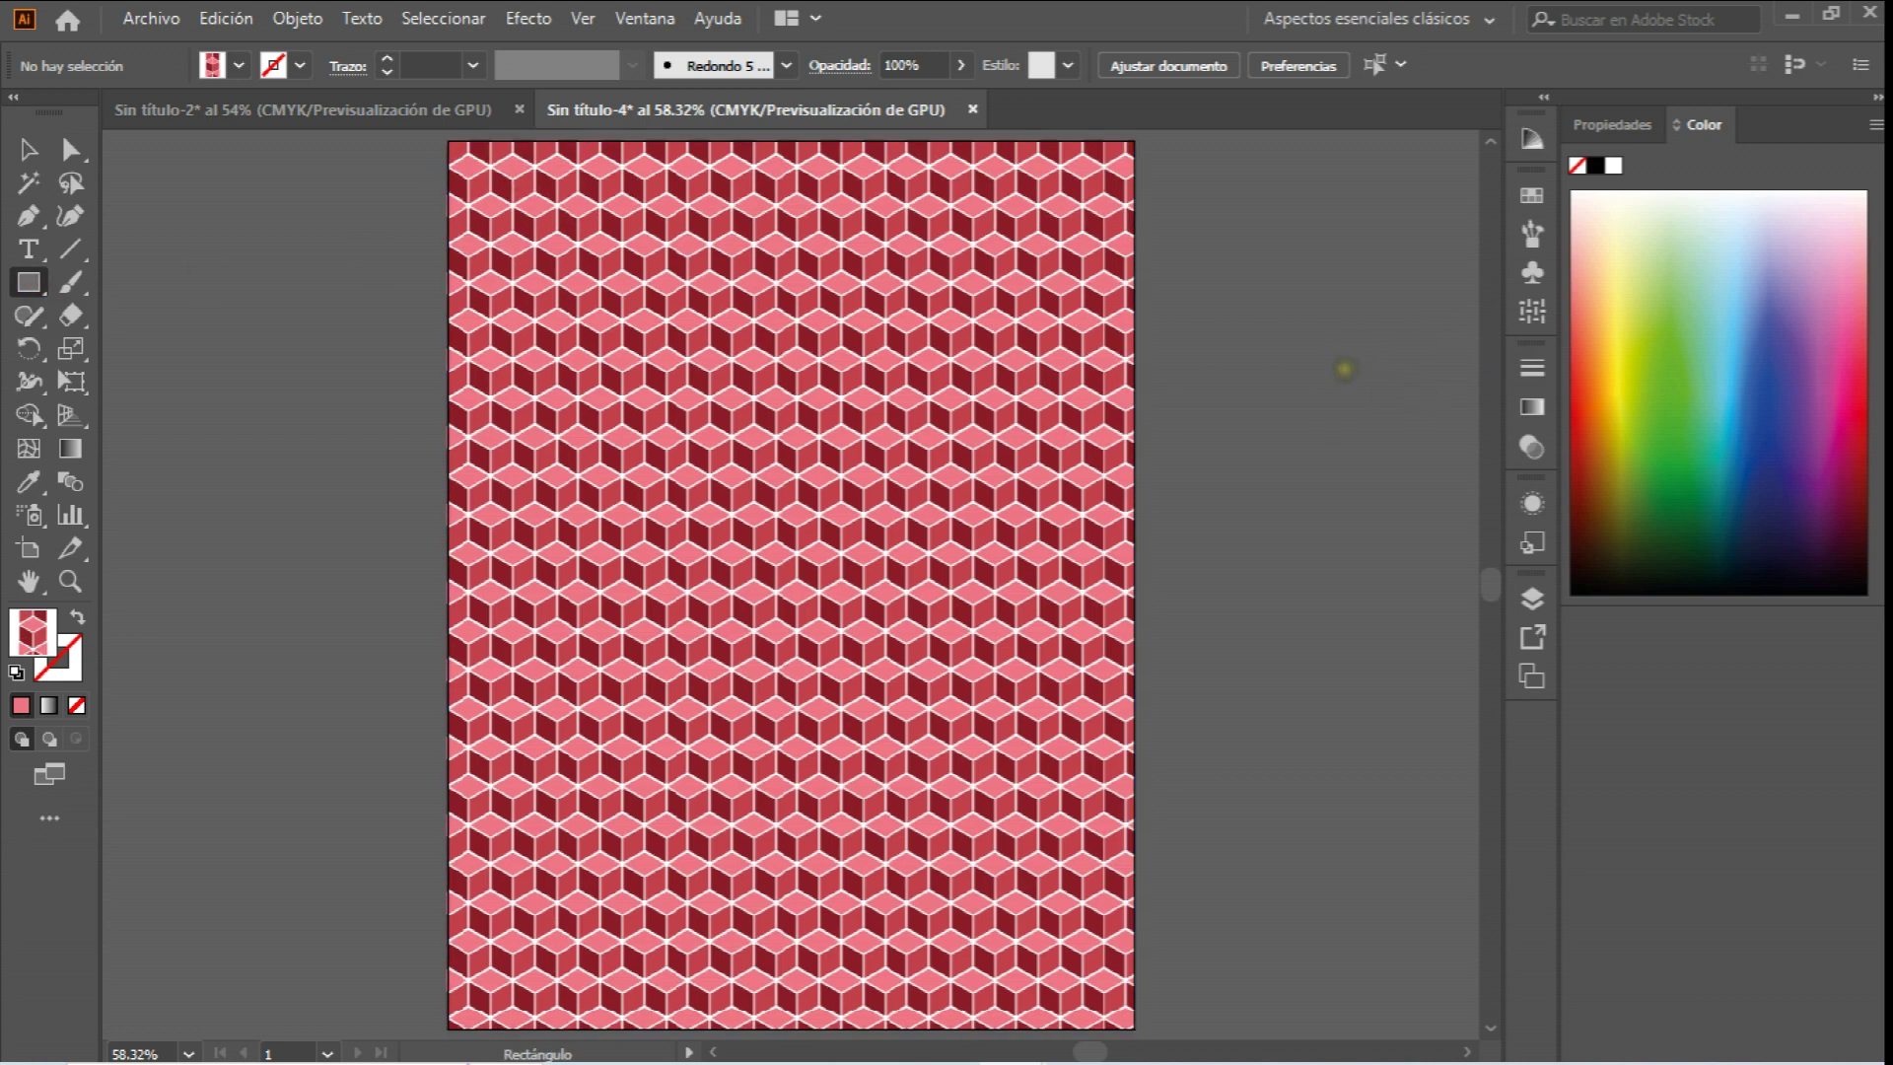
{"action": "left_click", "coordinate": [650, 18]}
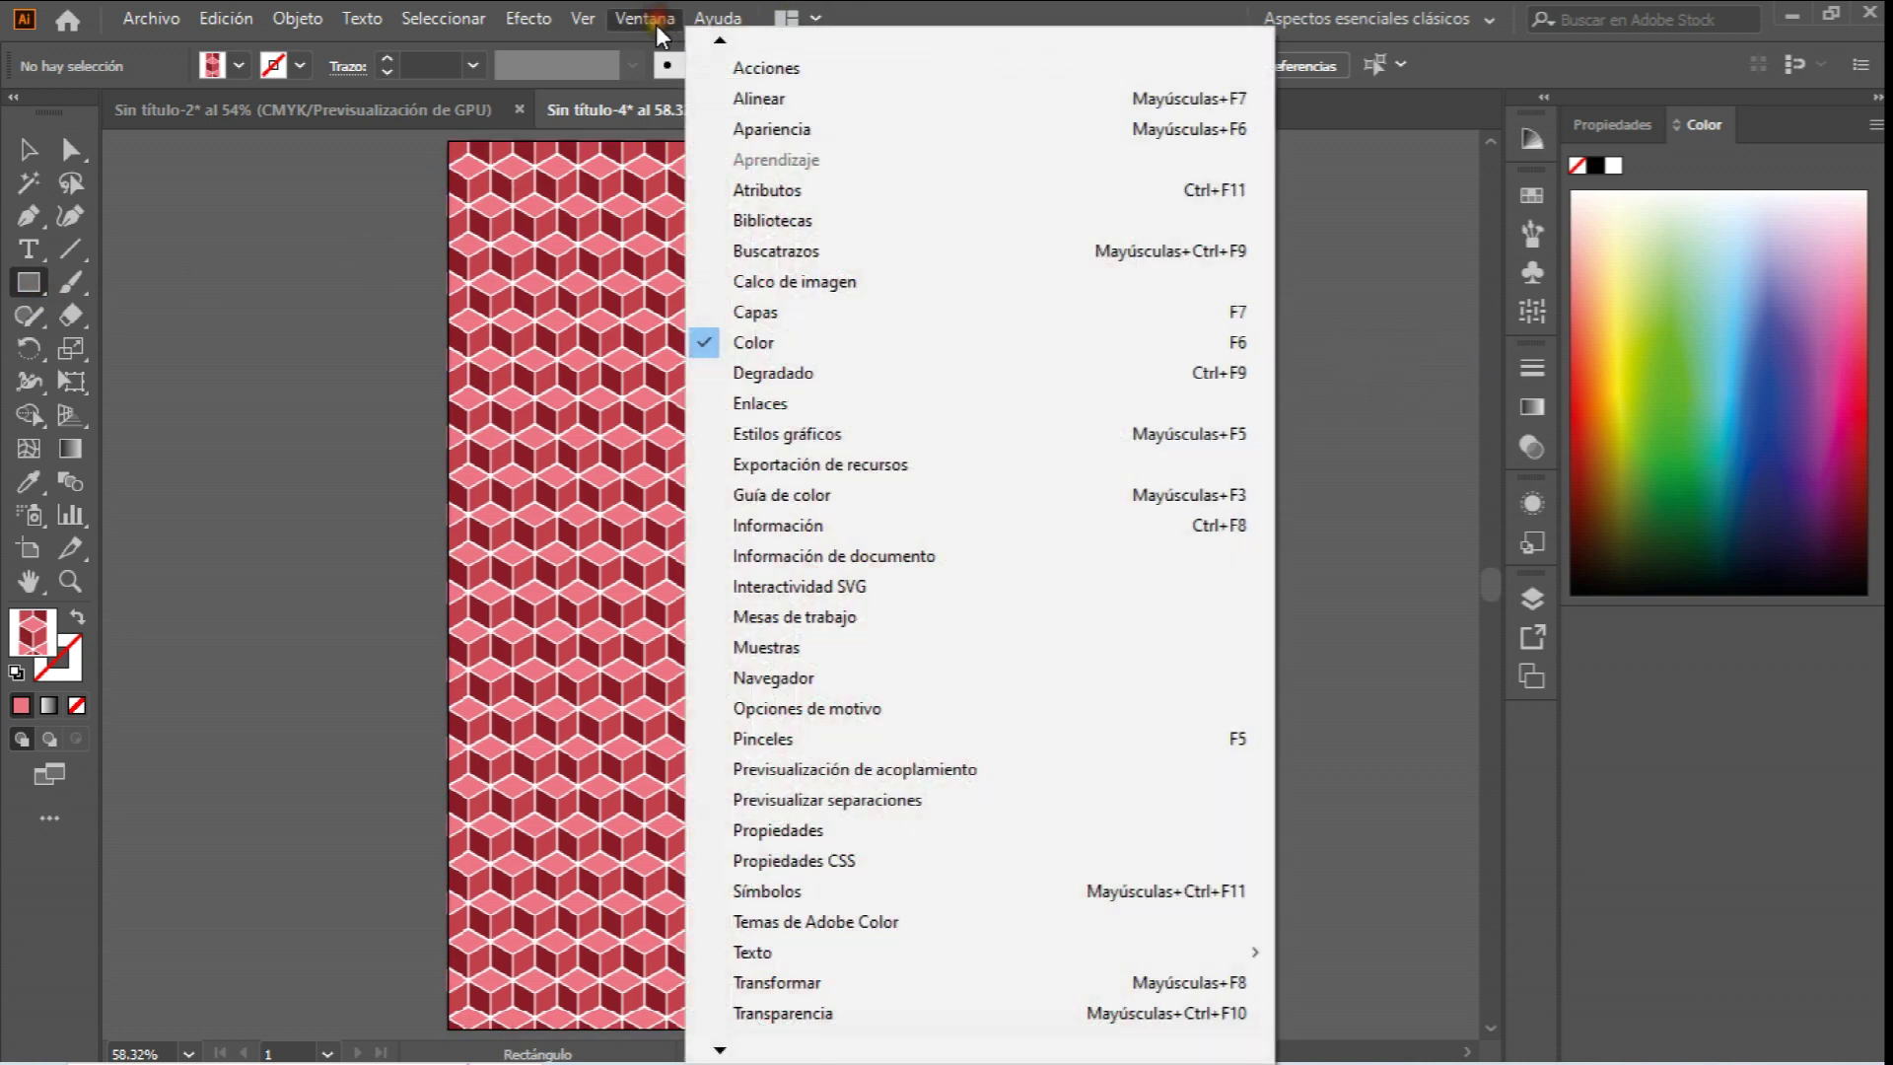
{"action": "left_click", "coordinate": [749, 312]}
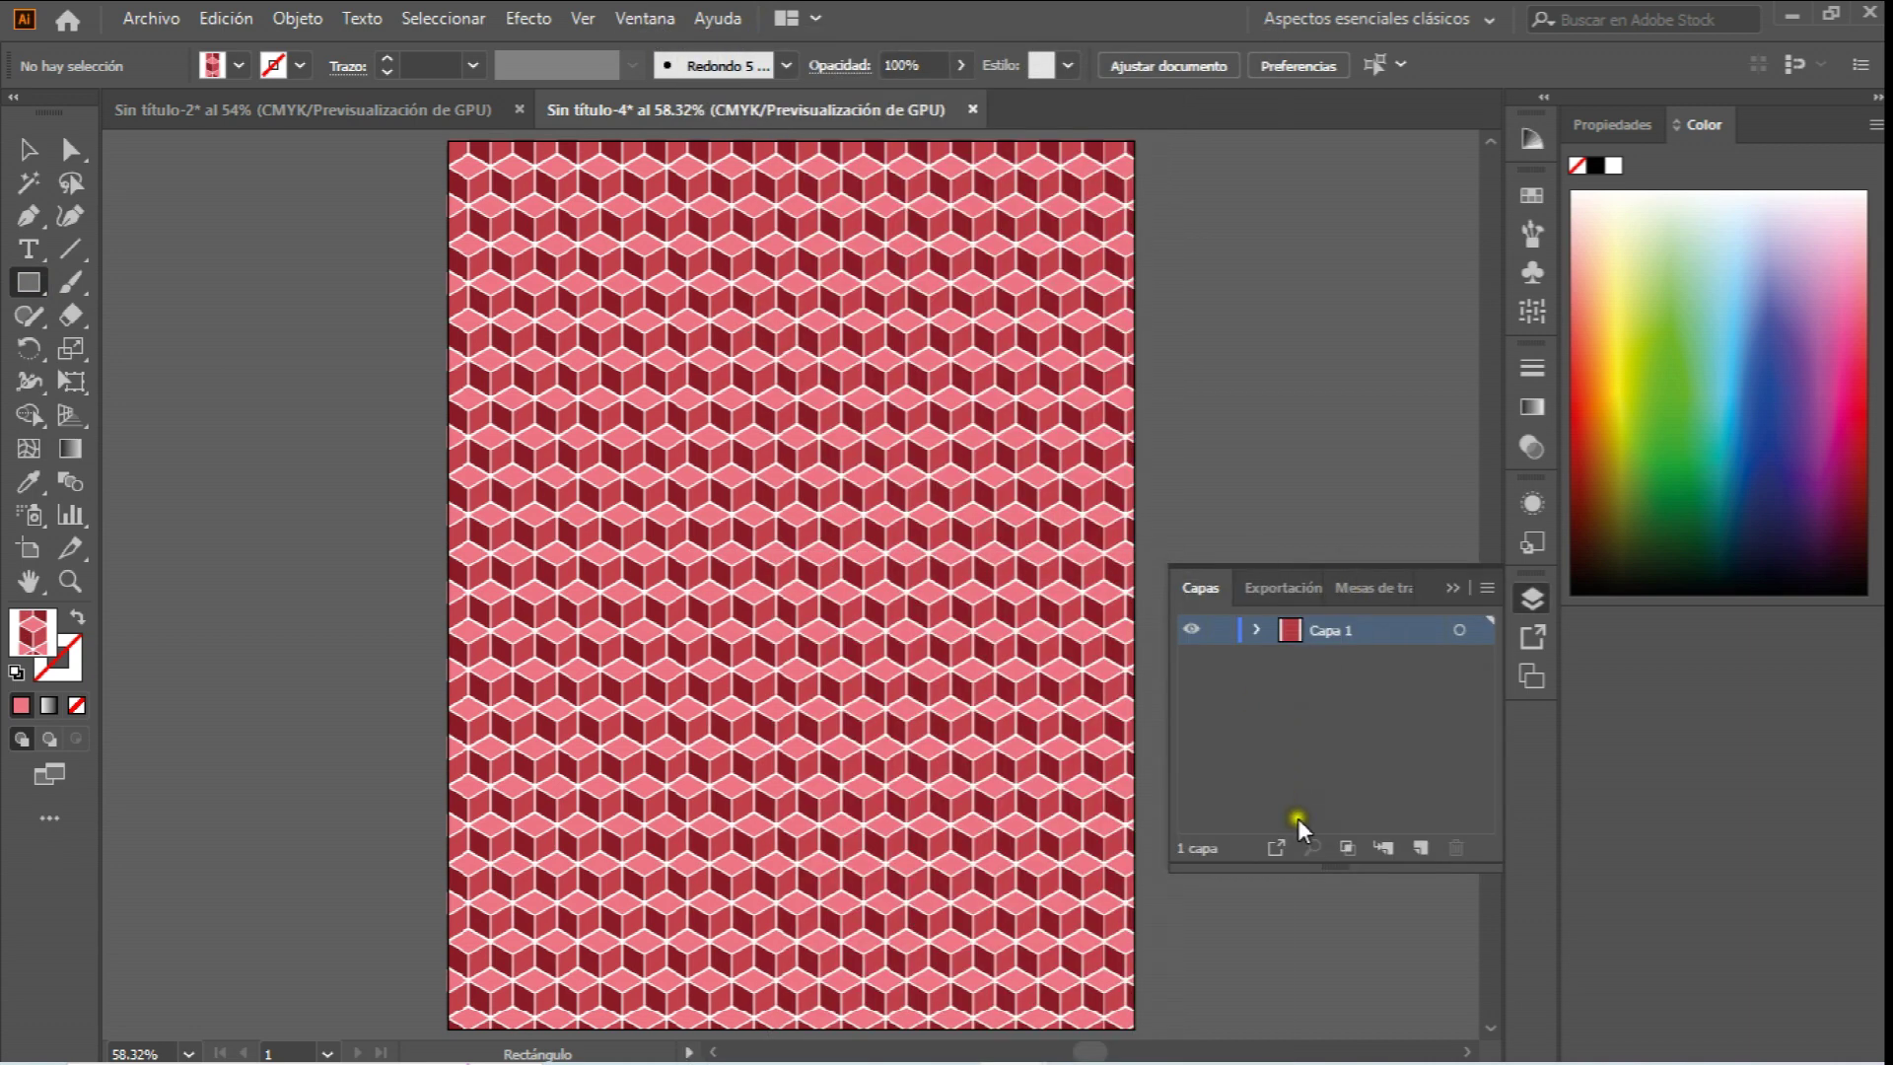
{"action": "left_click", "coordinate": [1417, 843]}
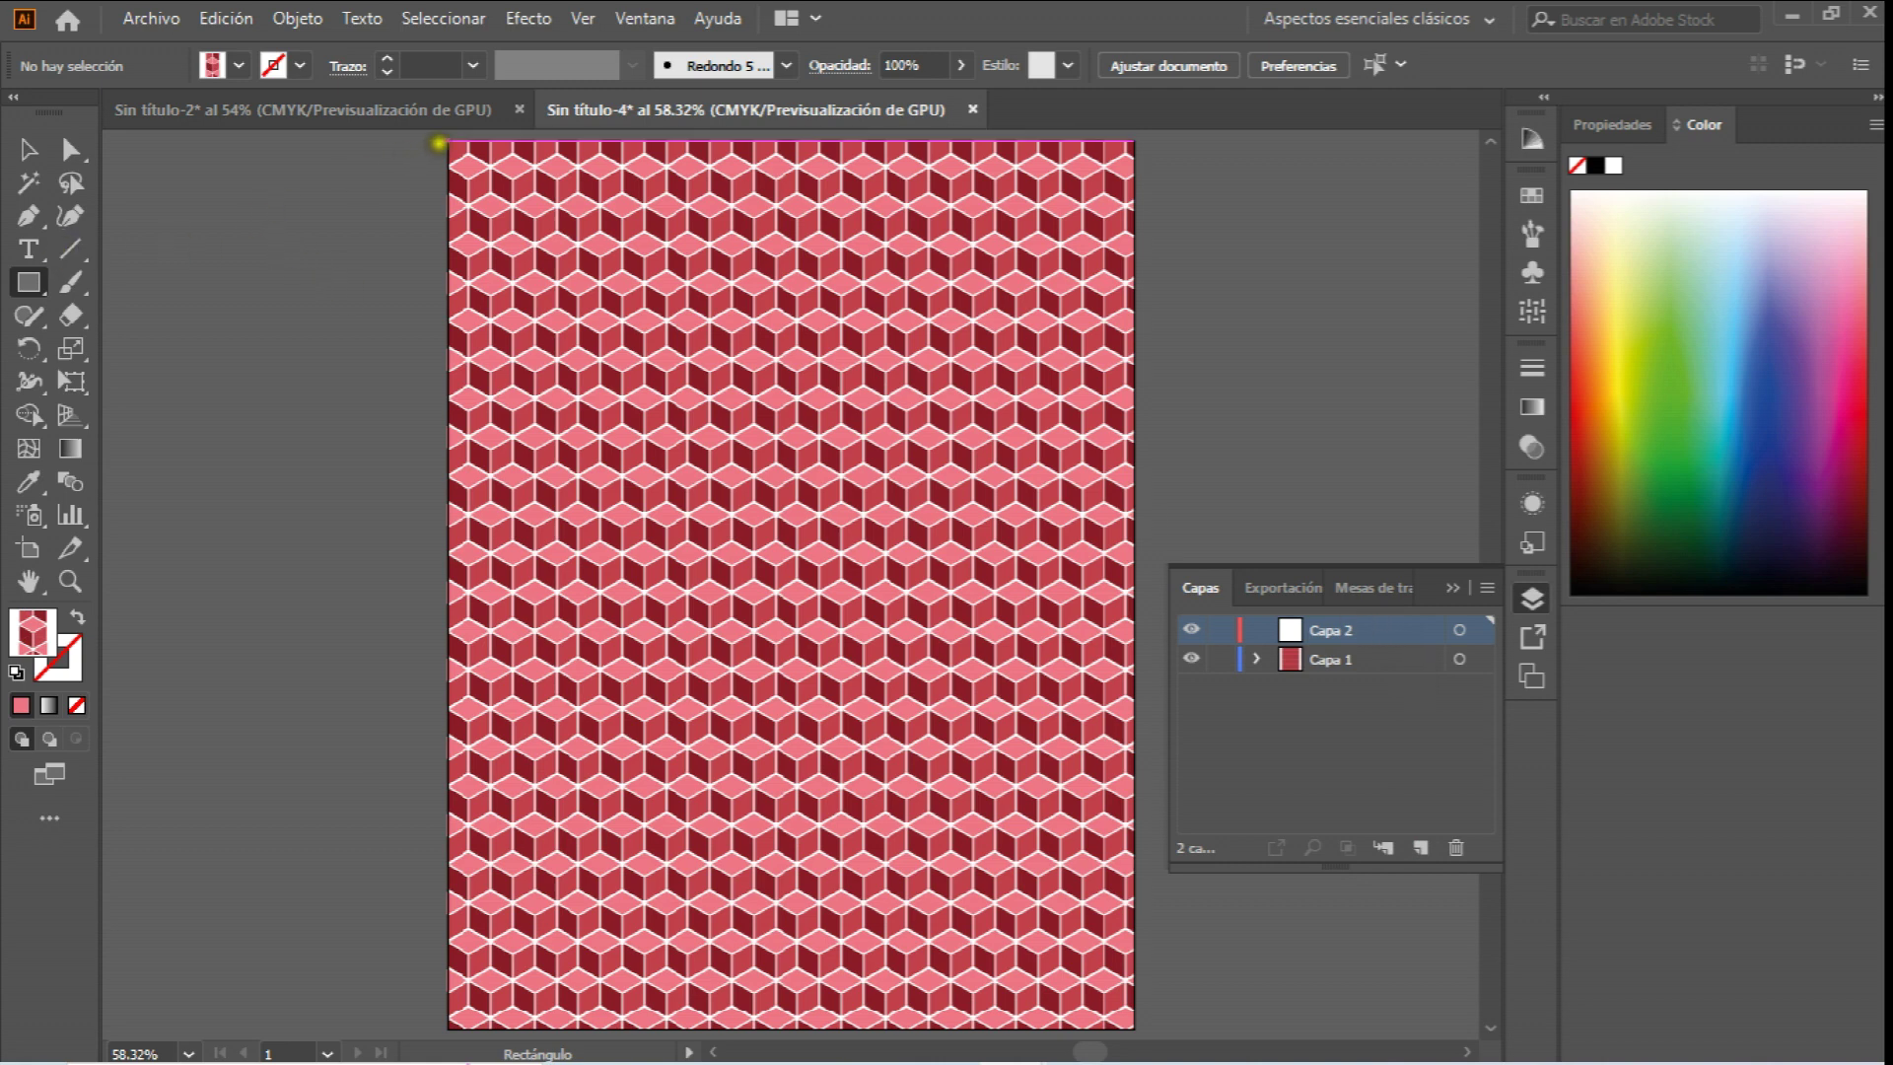
Draw a rectangle covering the whole artboard on the new layer and fill it with a solid near-white color.
{"action": "left_click_drag", "start_coordinate": [448, 141], "coordinate": [1134, 1026]}
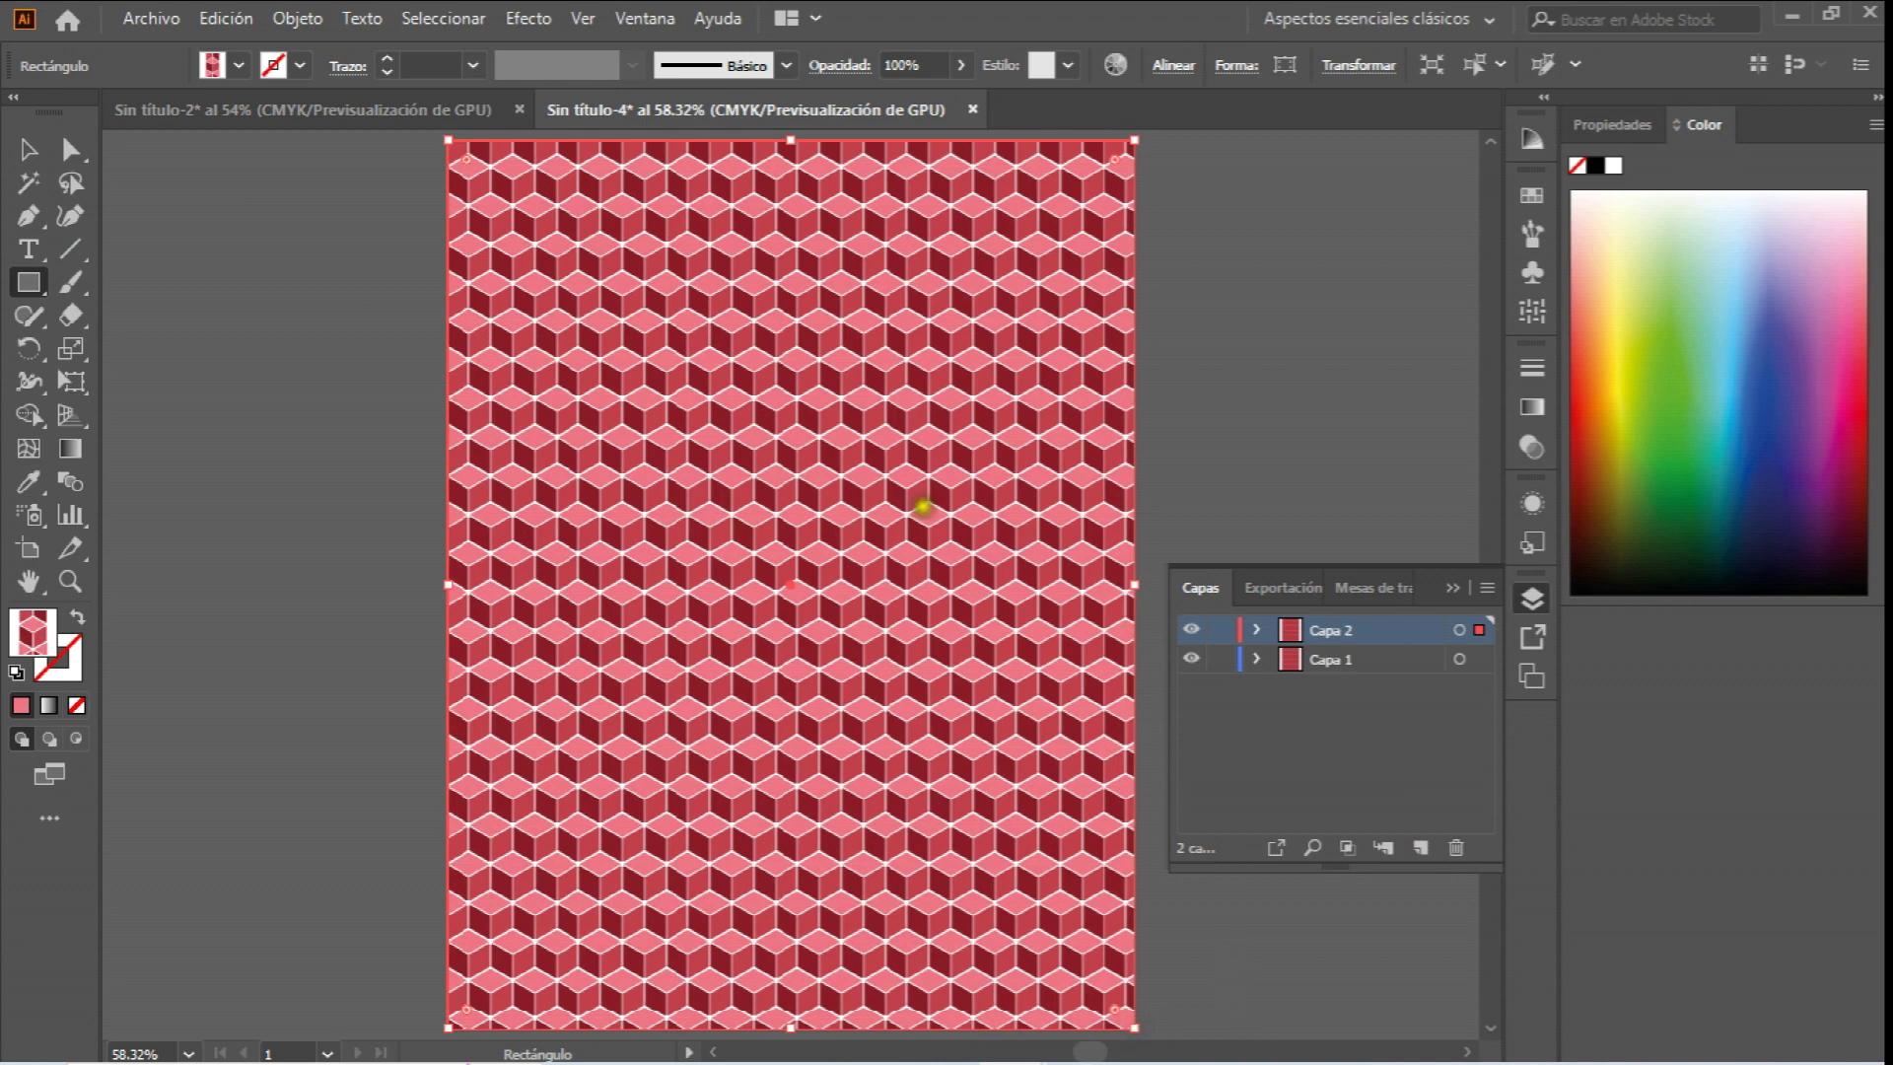
{"action": "left_click", "coordinate": [26, 150]}
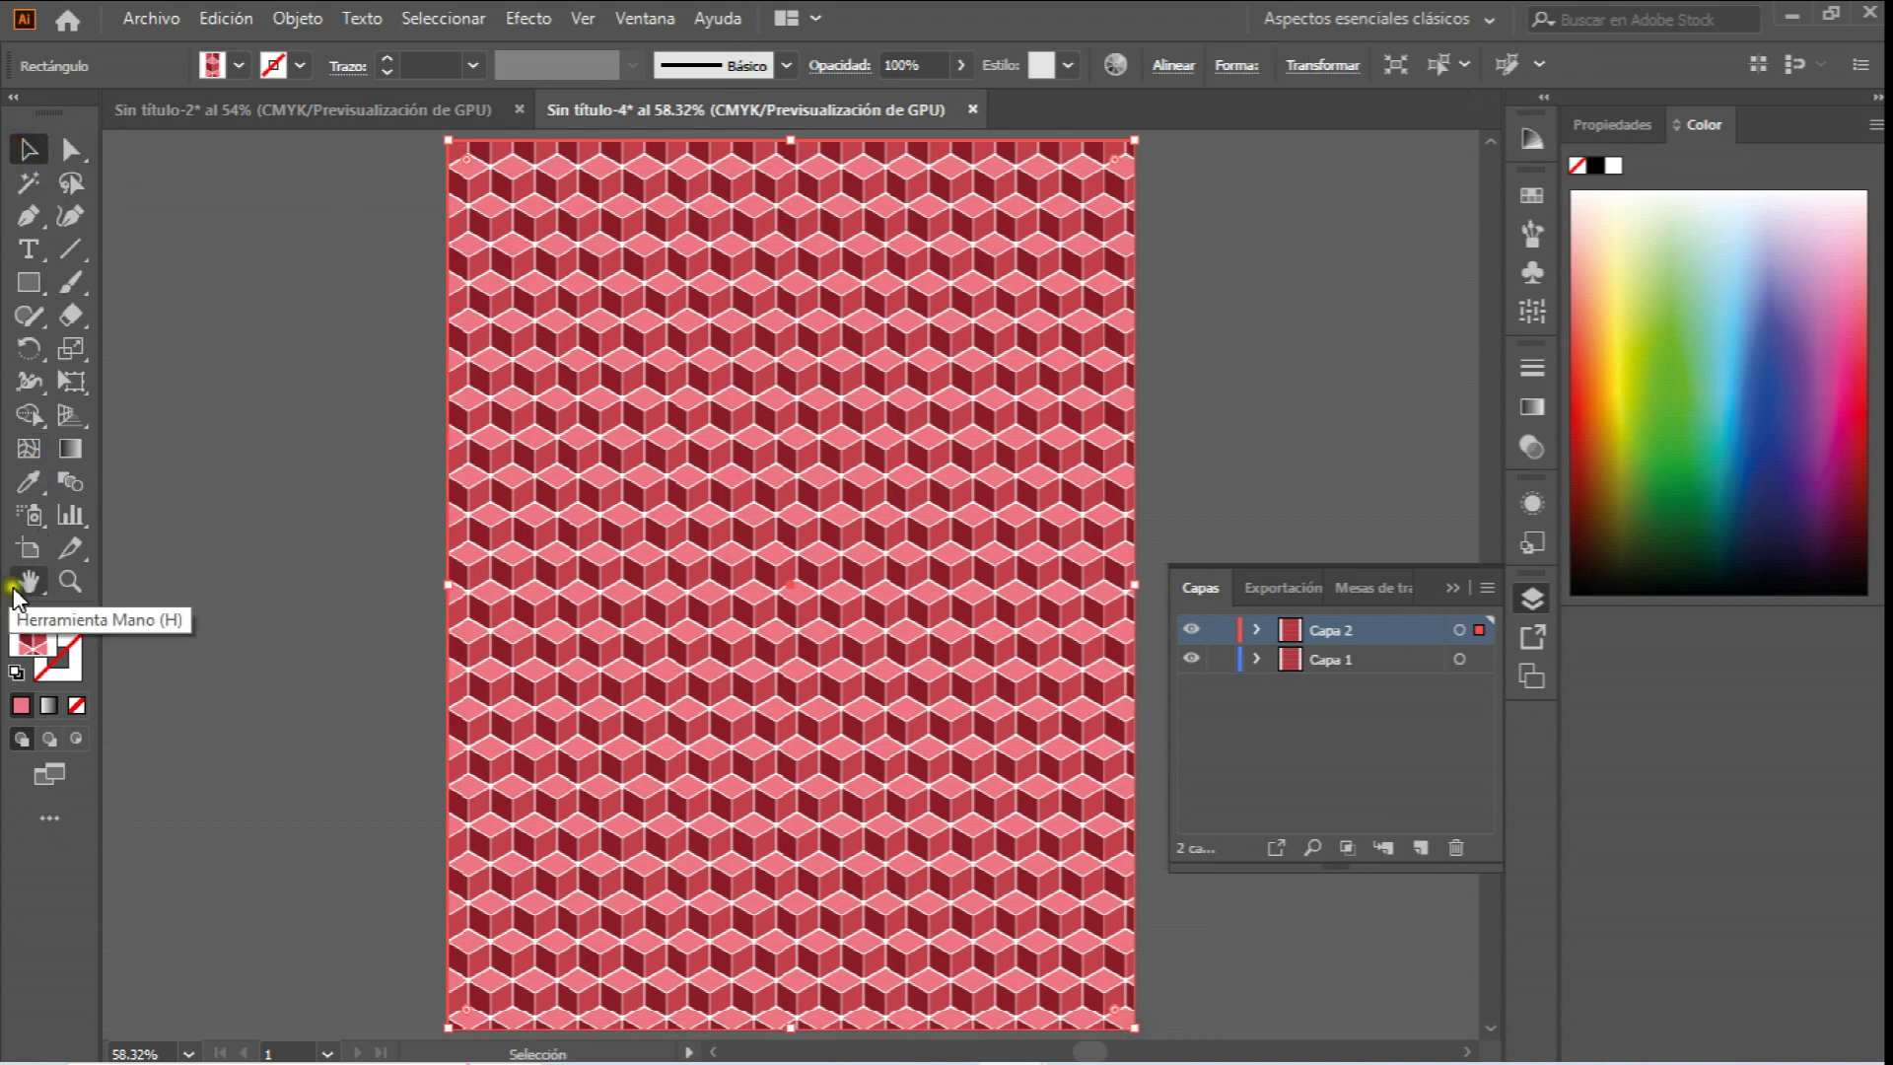
{"action": "double_click", "coordinate": [33, 636]}
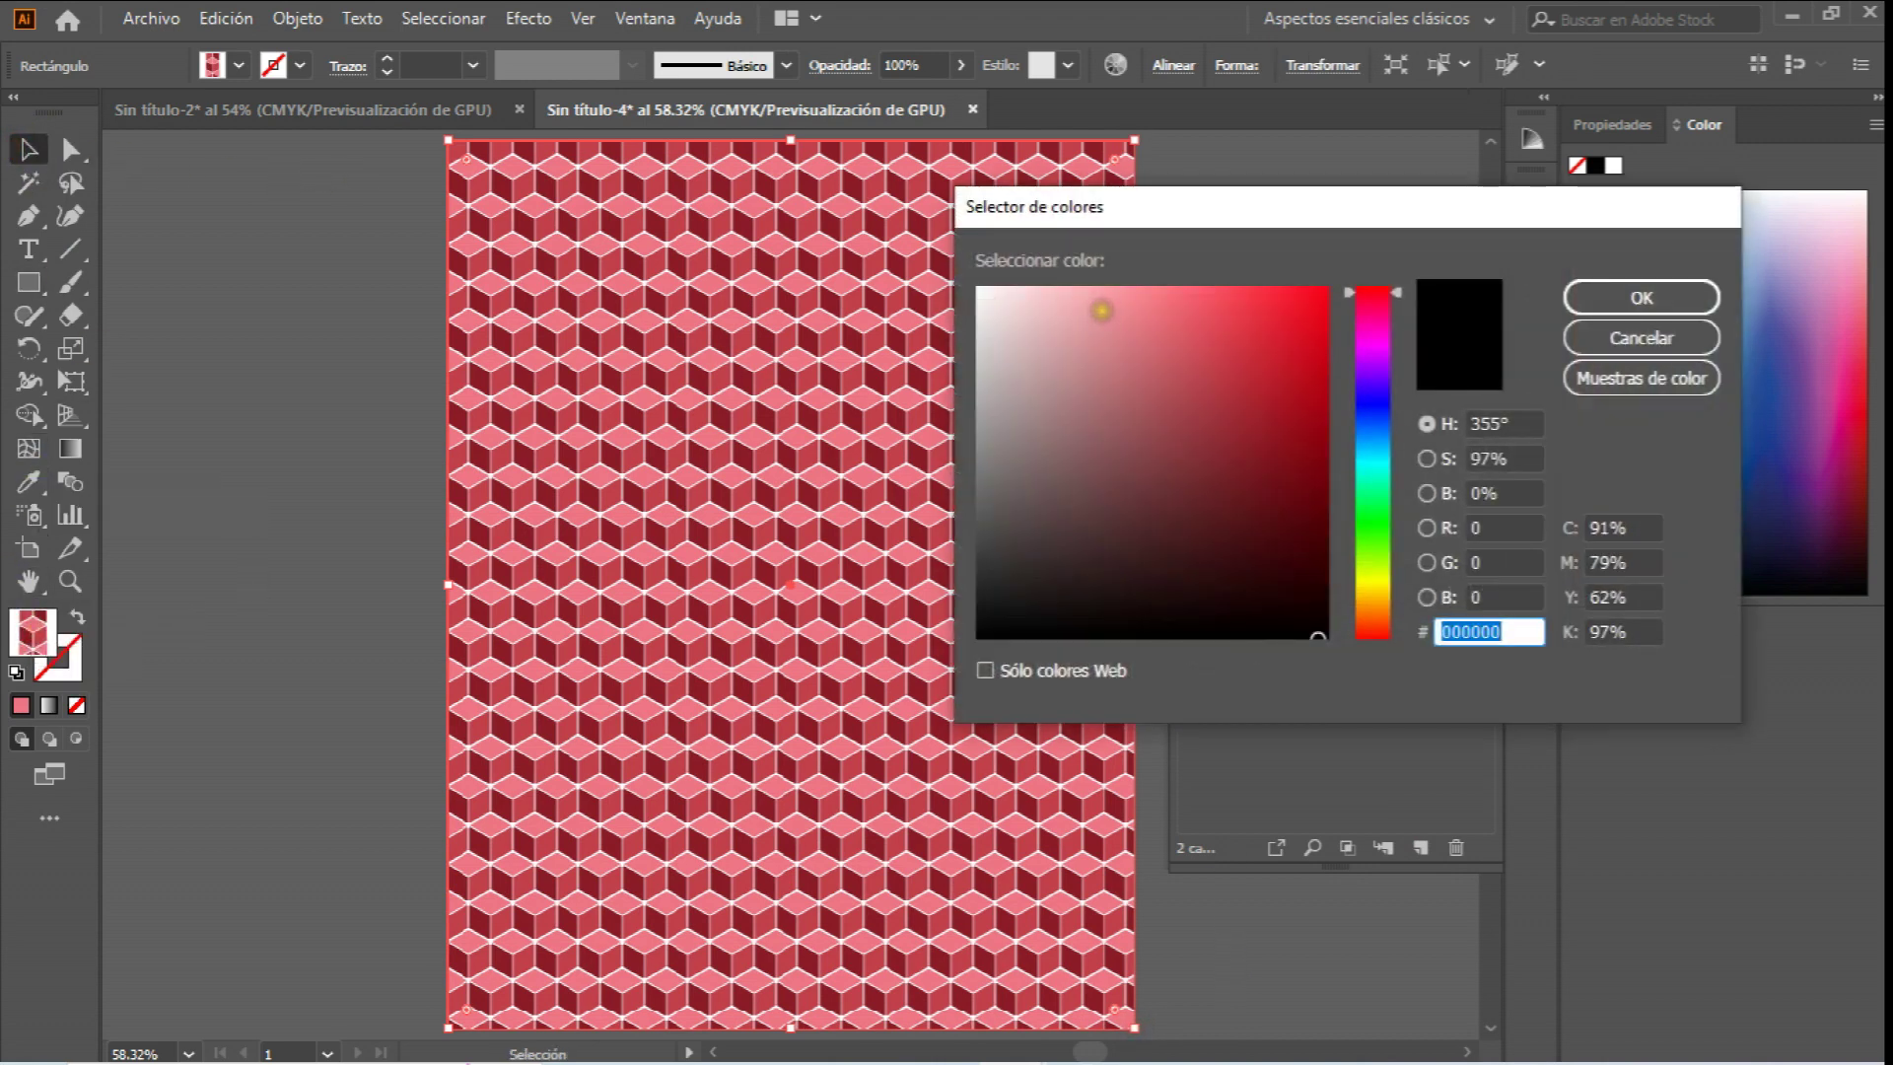
{"action": "left_click", "coordinate": [980, 288]}
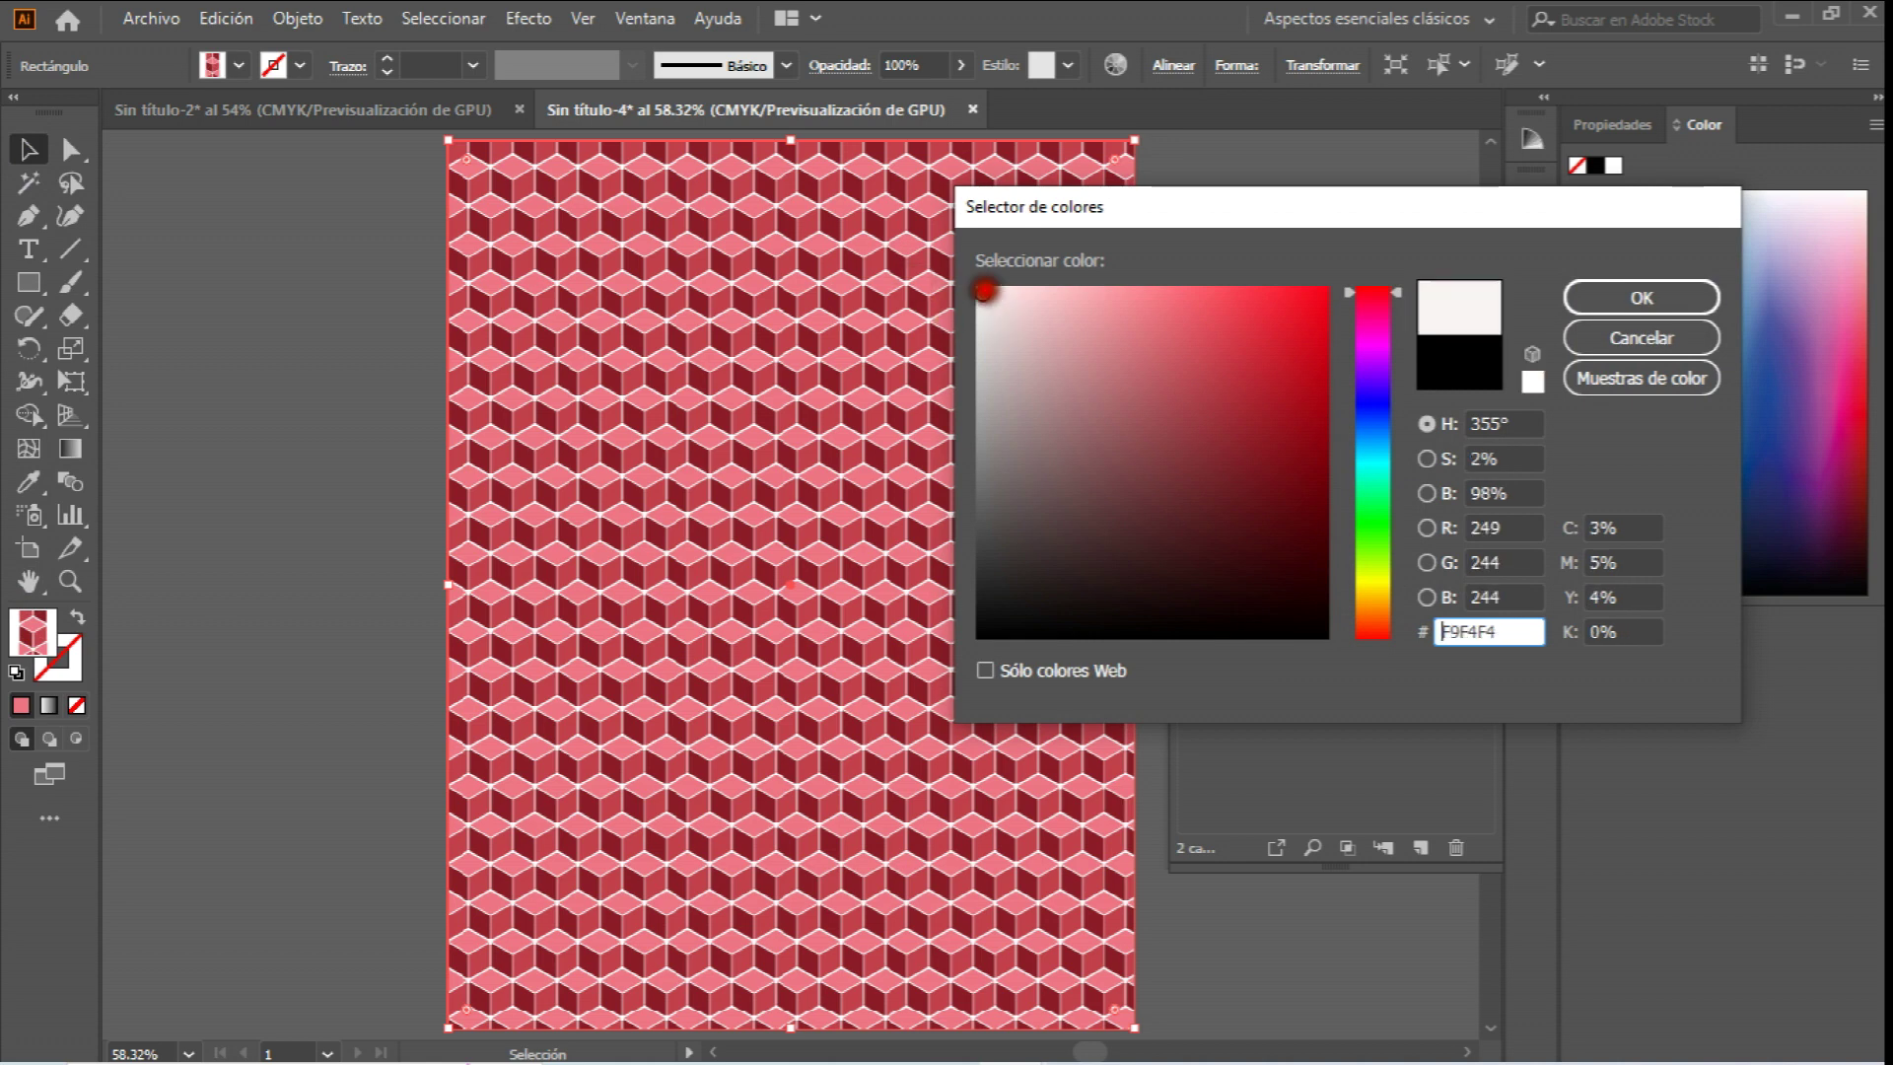
{"action": "left_click", "coordinate": [1640, 298]}
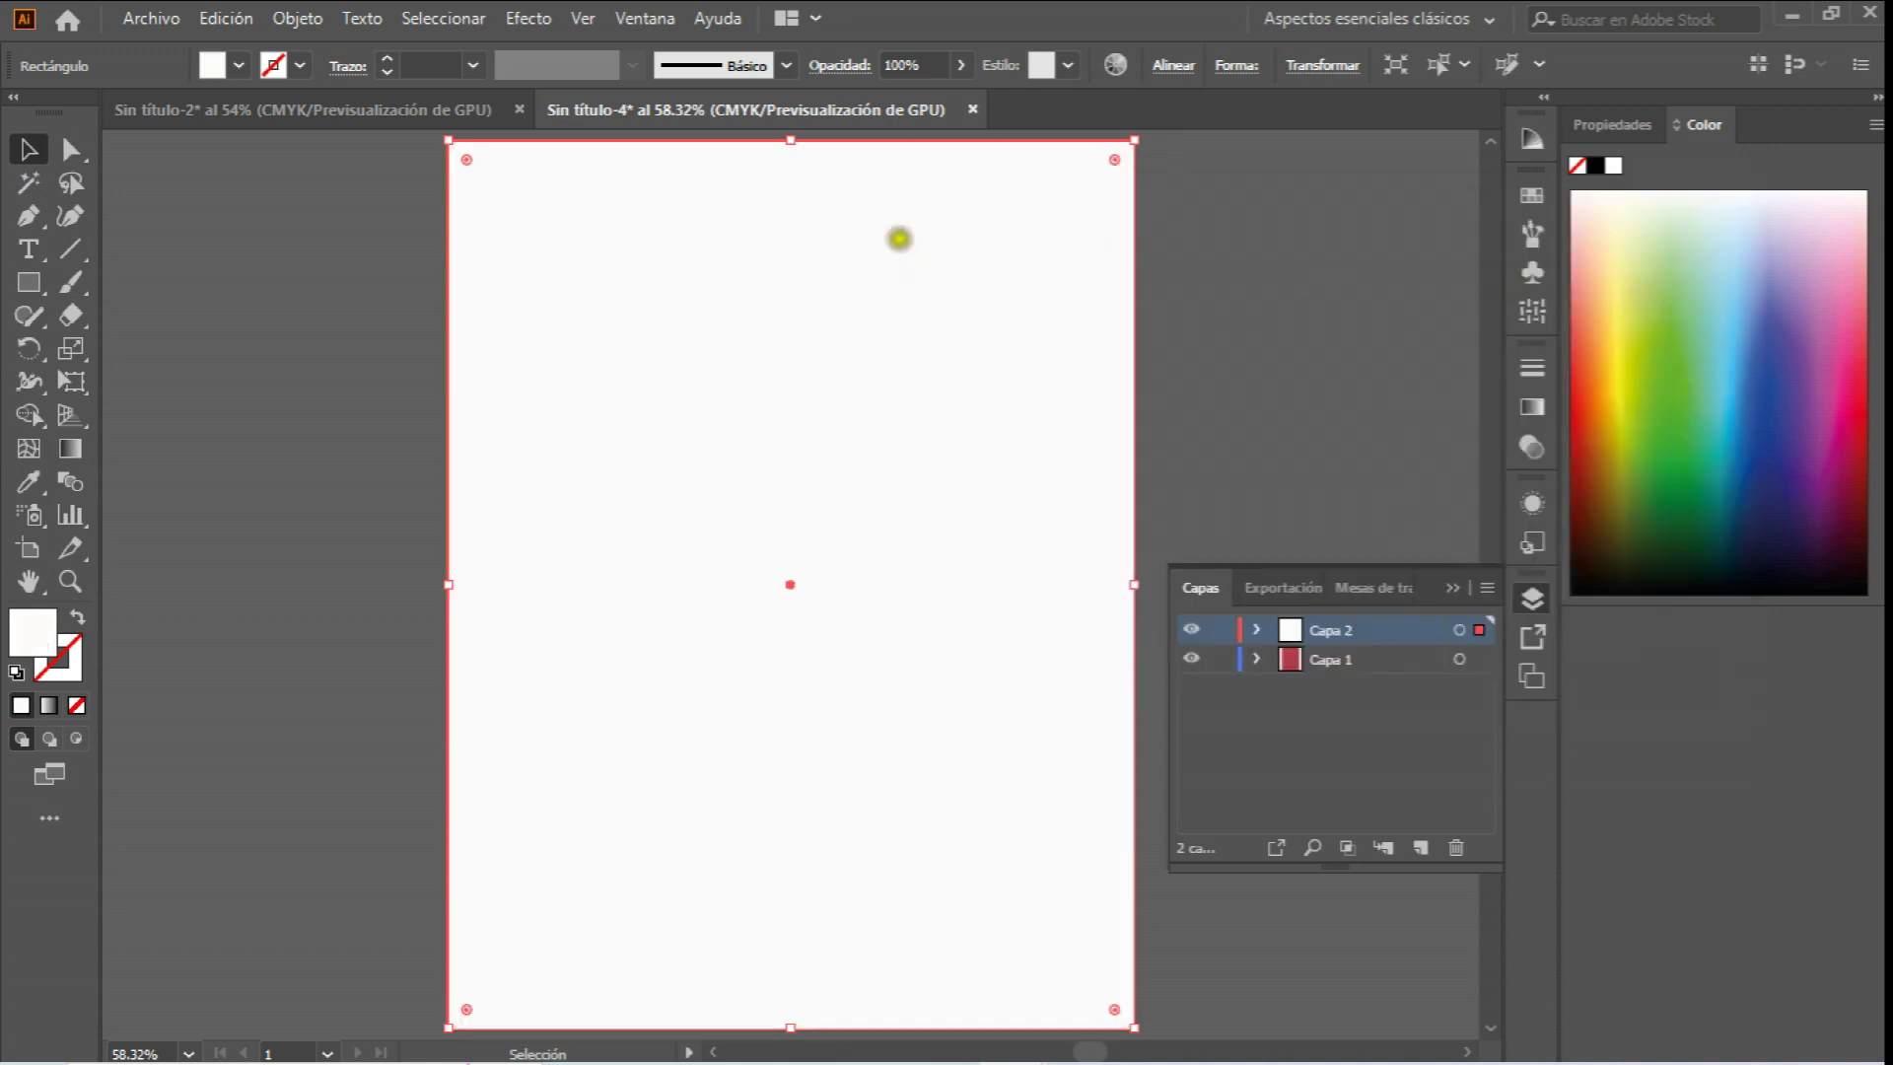
{"action": "left_click", "coordinate": [24, 150]}
Lower the opacity of the white rectangle over the cube pattern to 46%.
{"action": "double_click", "coordinate": [1404, 628]}
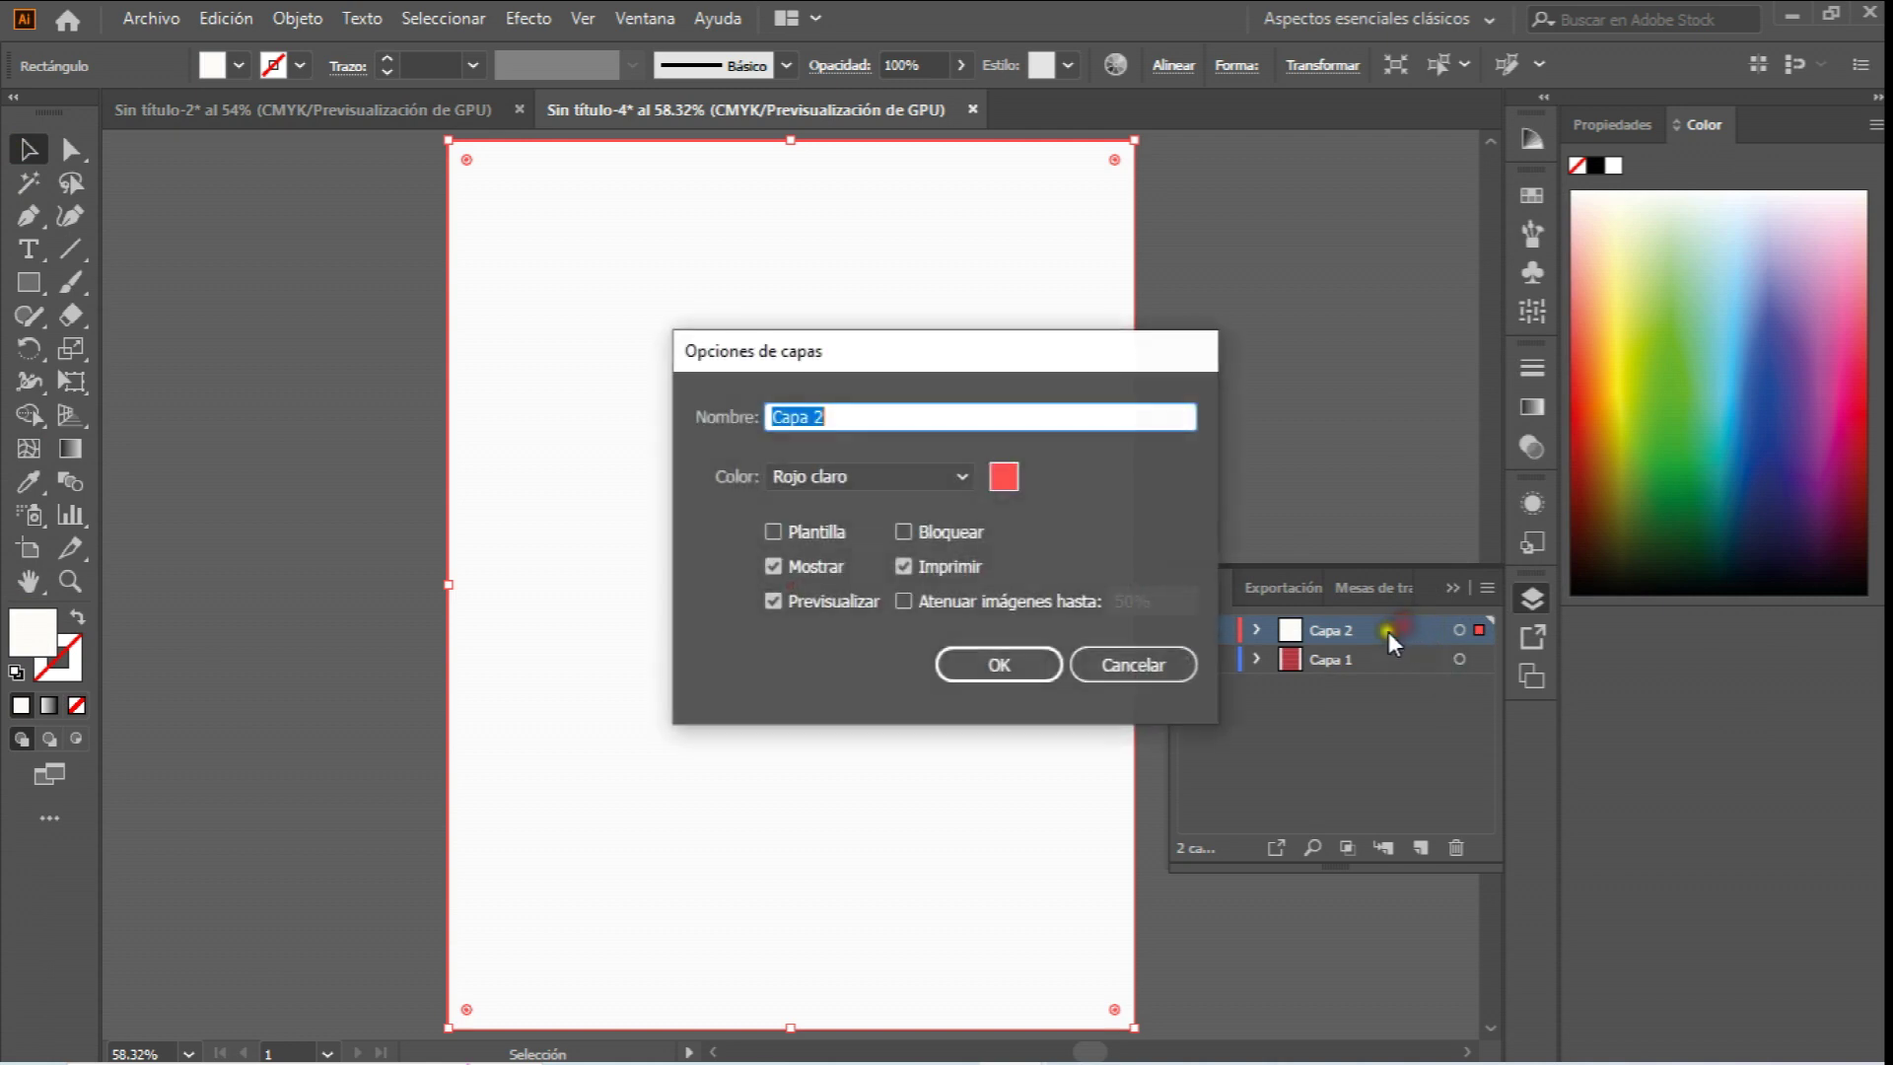
{"action": "left_click", "coordinate": [1143, 663]}
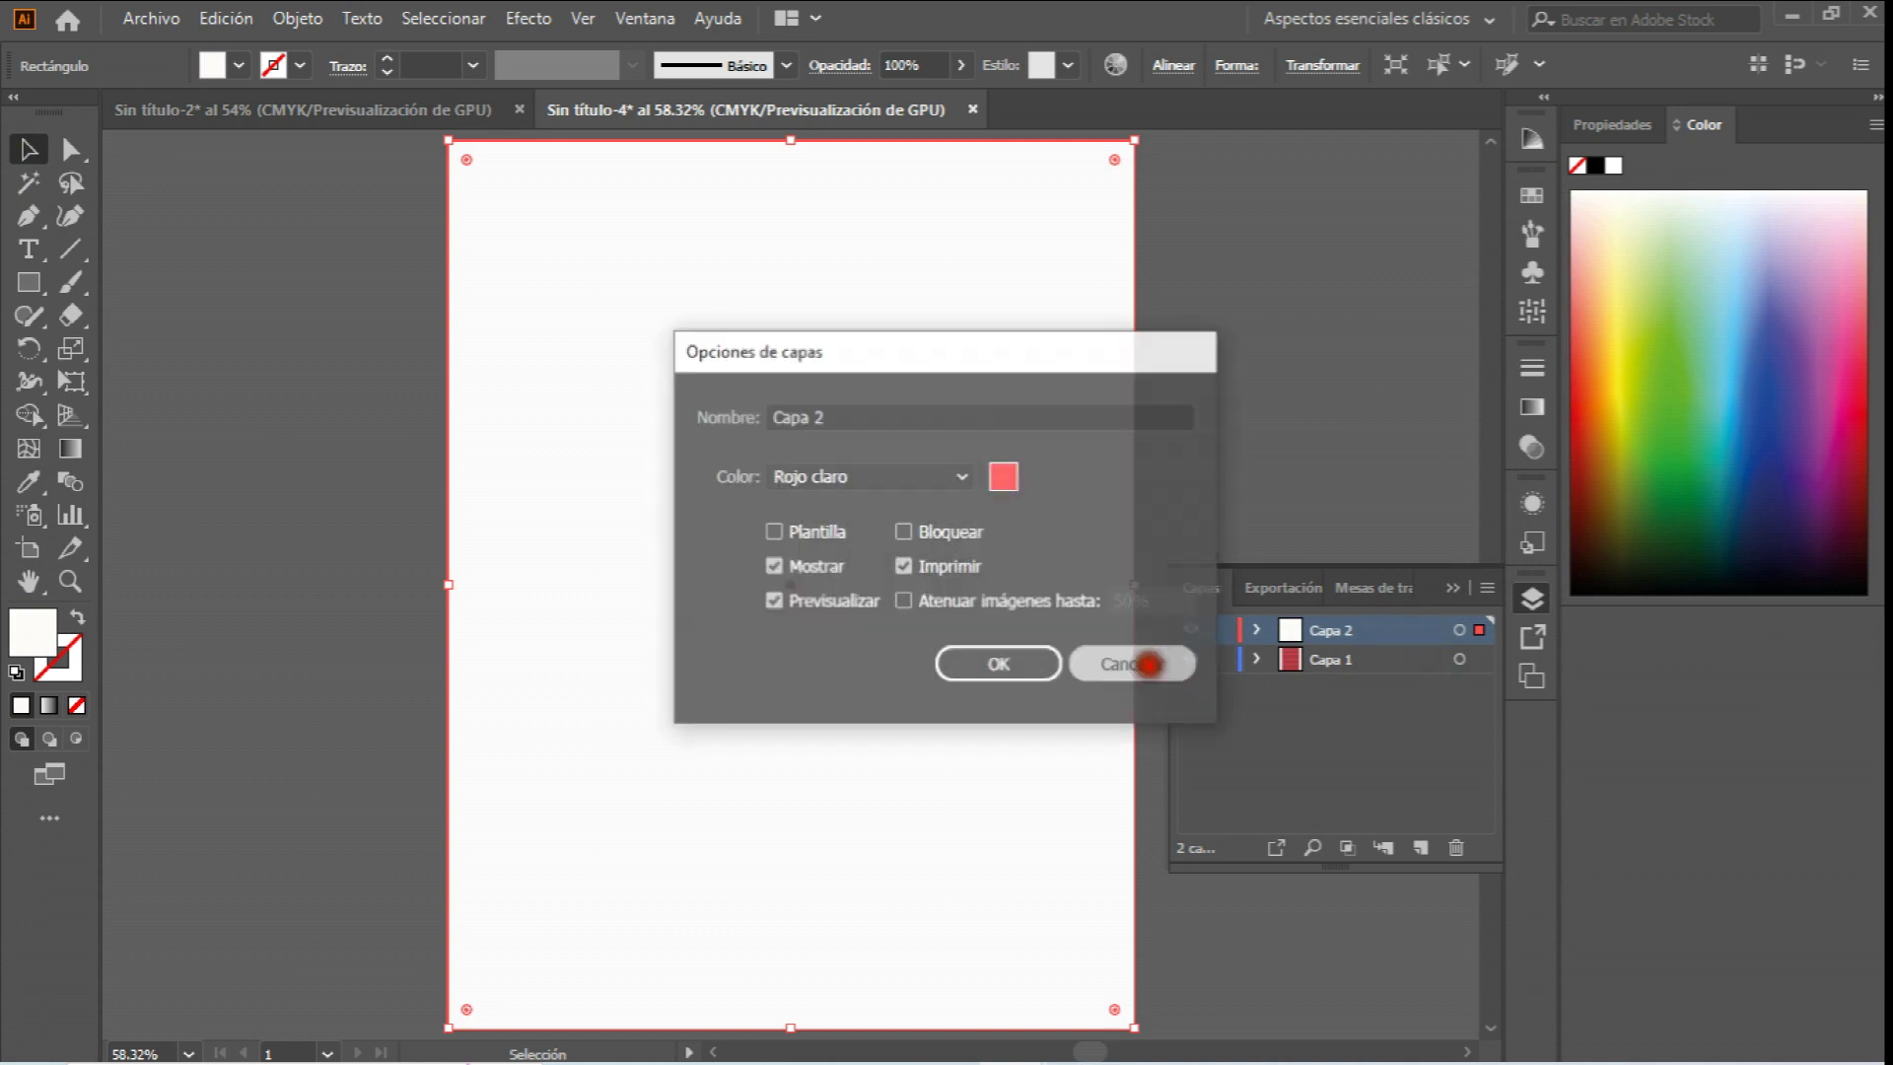
{"action": "left_click", "coordinate": [1307, 517]}
{"action": "left_click", "coordinate": [999, 493]}
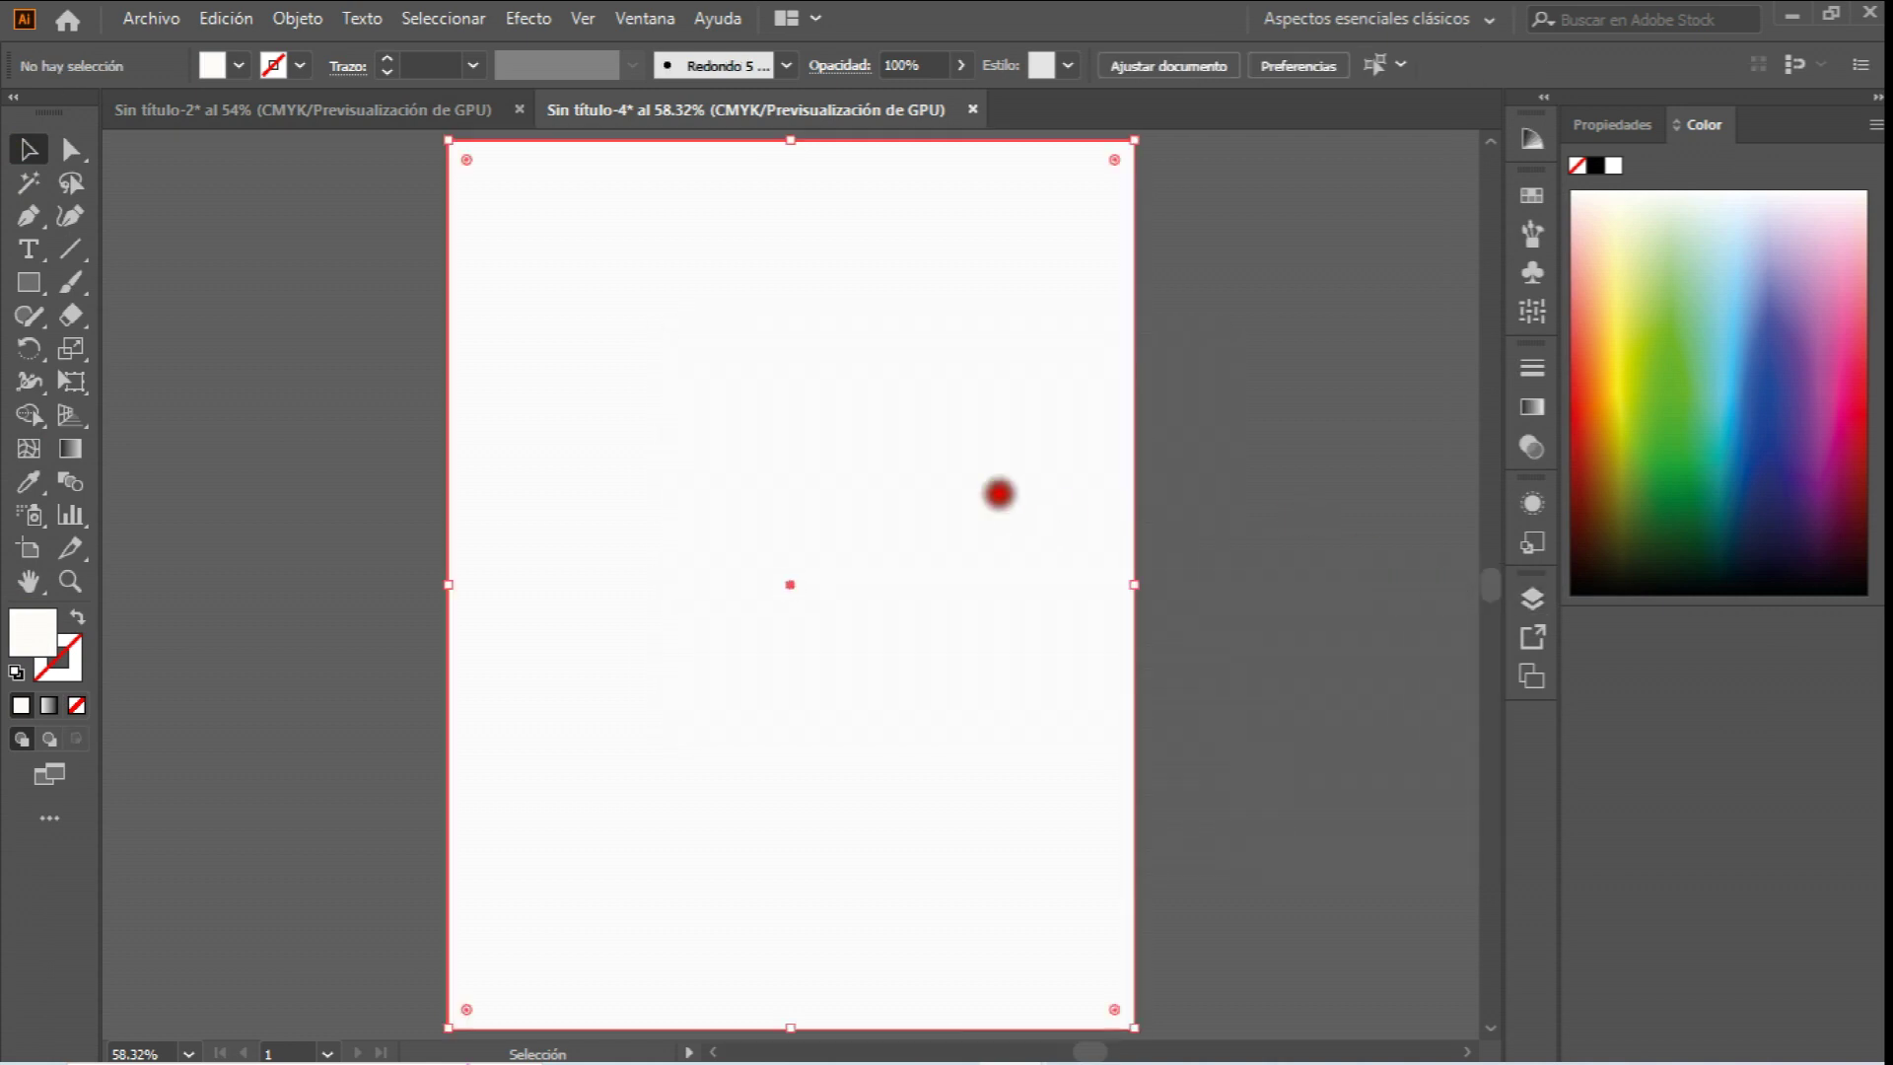
{"action": "left_click", "coordinate": [1599, 124]}
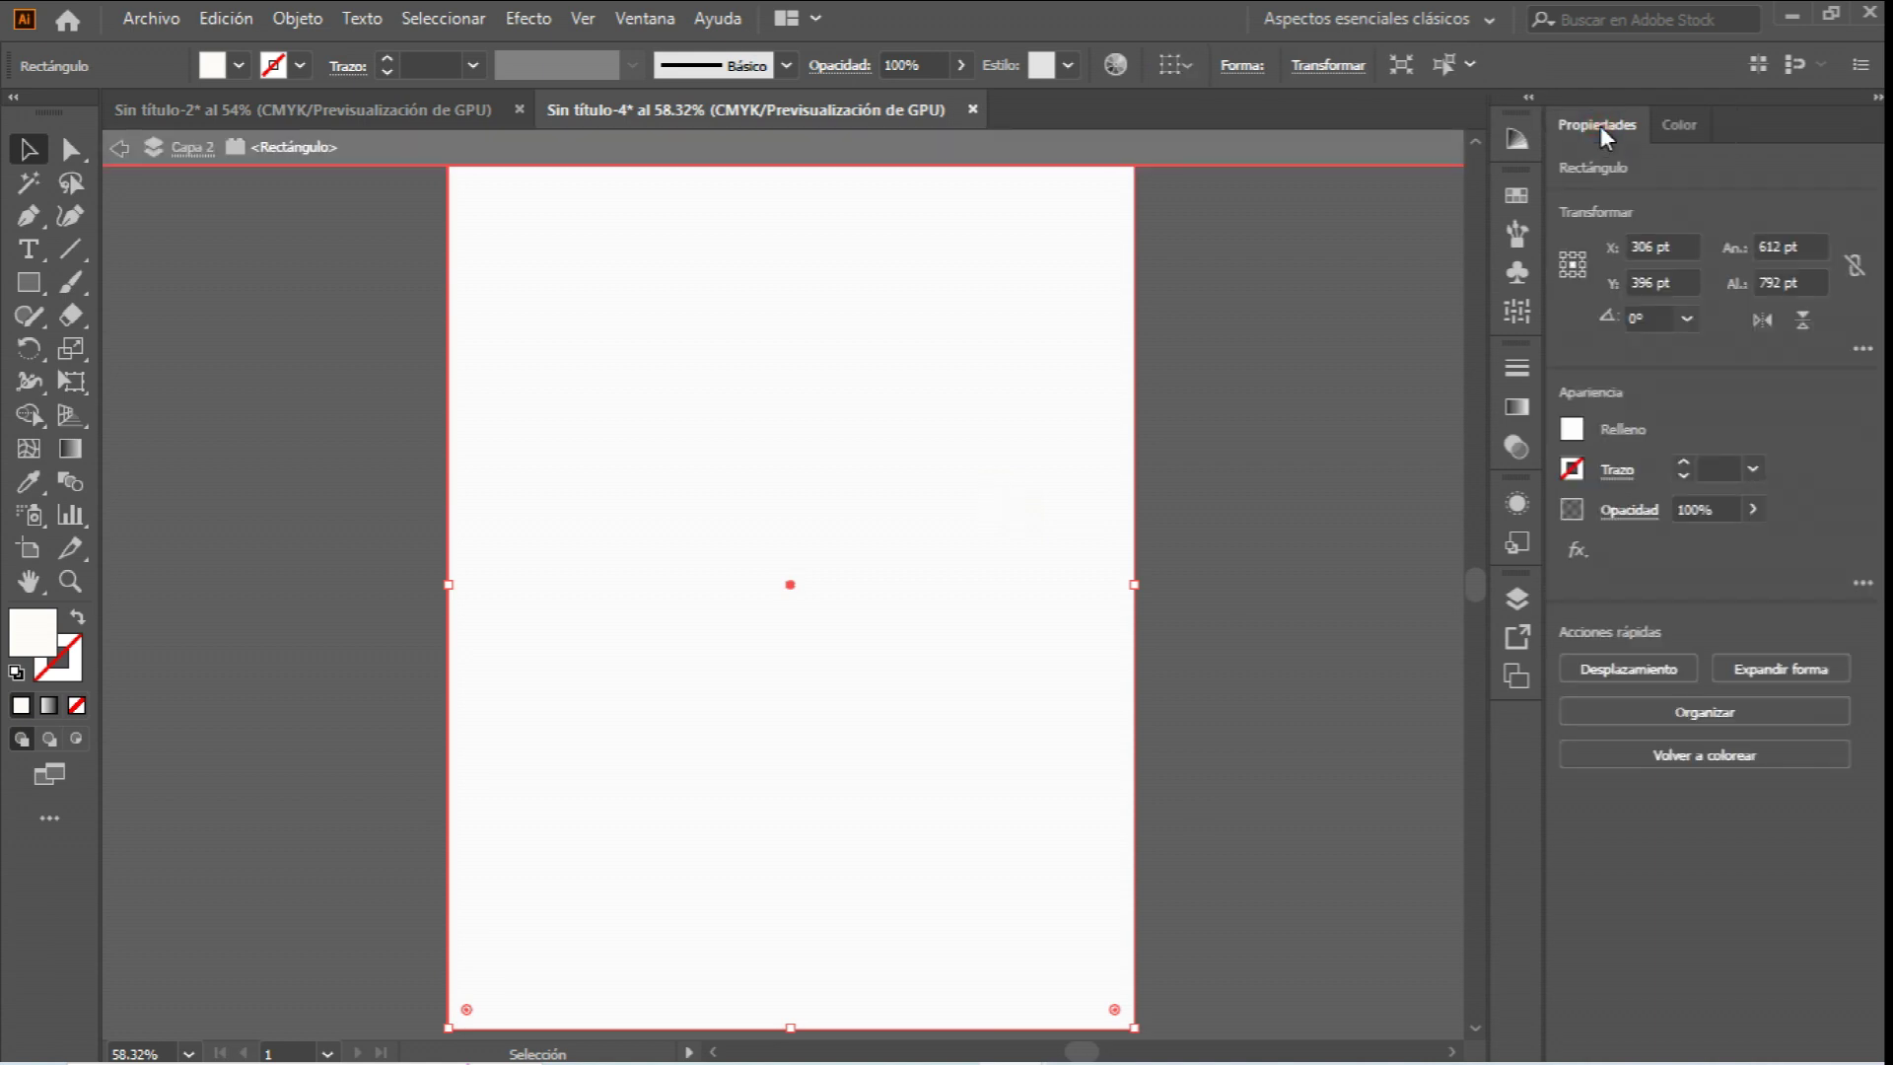
{"action": "mouse_move", "coordinate": [1743, 544]}
{"action": "left_mouse_down"}
{"action": "mouse_move", "coordinate": [1647, 538]}
{"action": "mouse_move", "coordinate": [1706, 544]}
{"action": "left_mouse_up"}
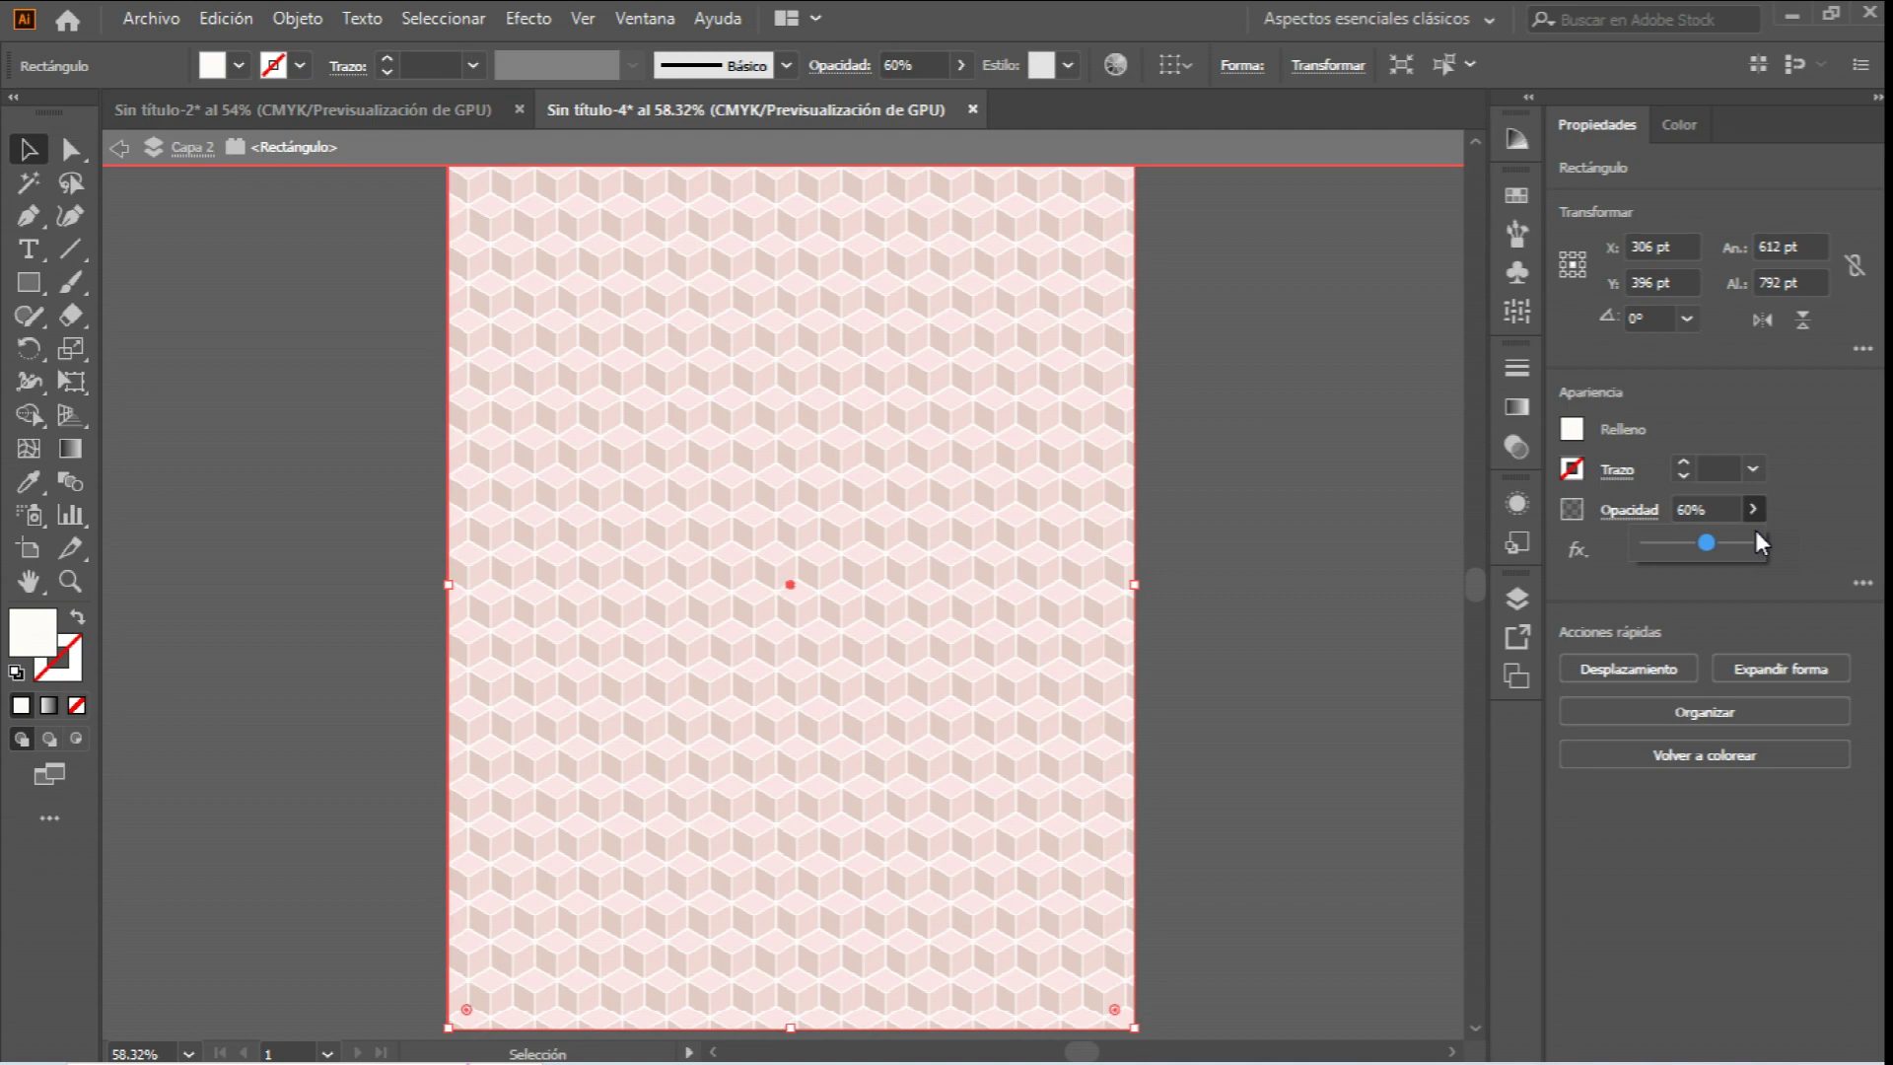
{"action": "key", "text": "ctrl+z"}
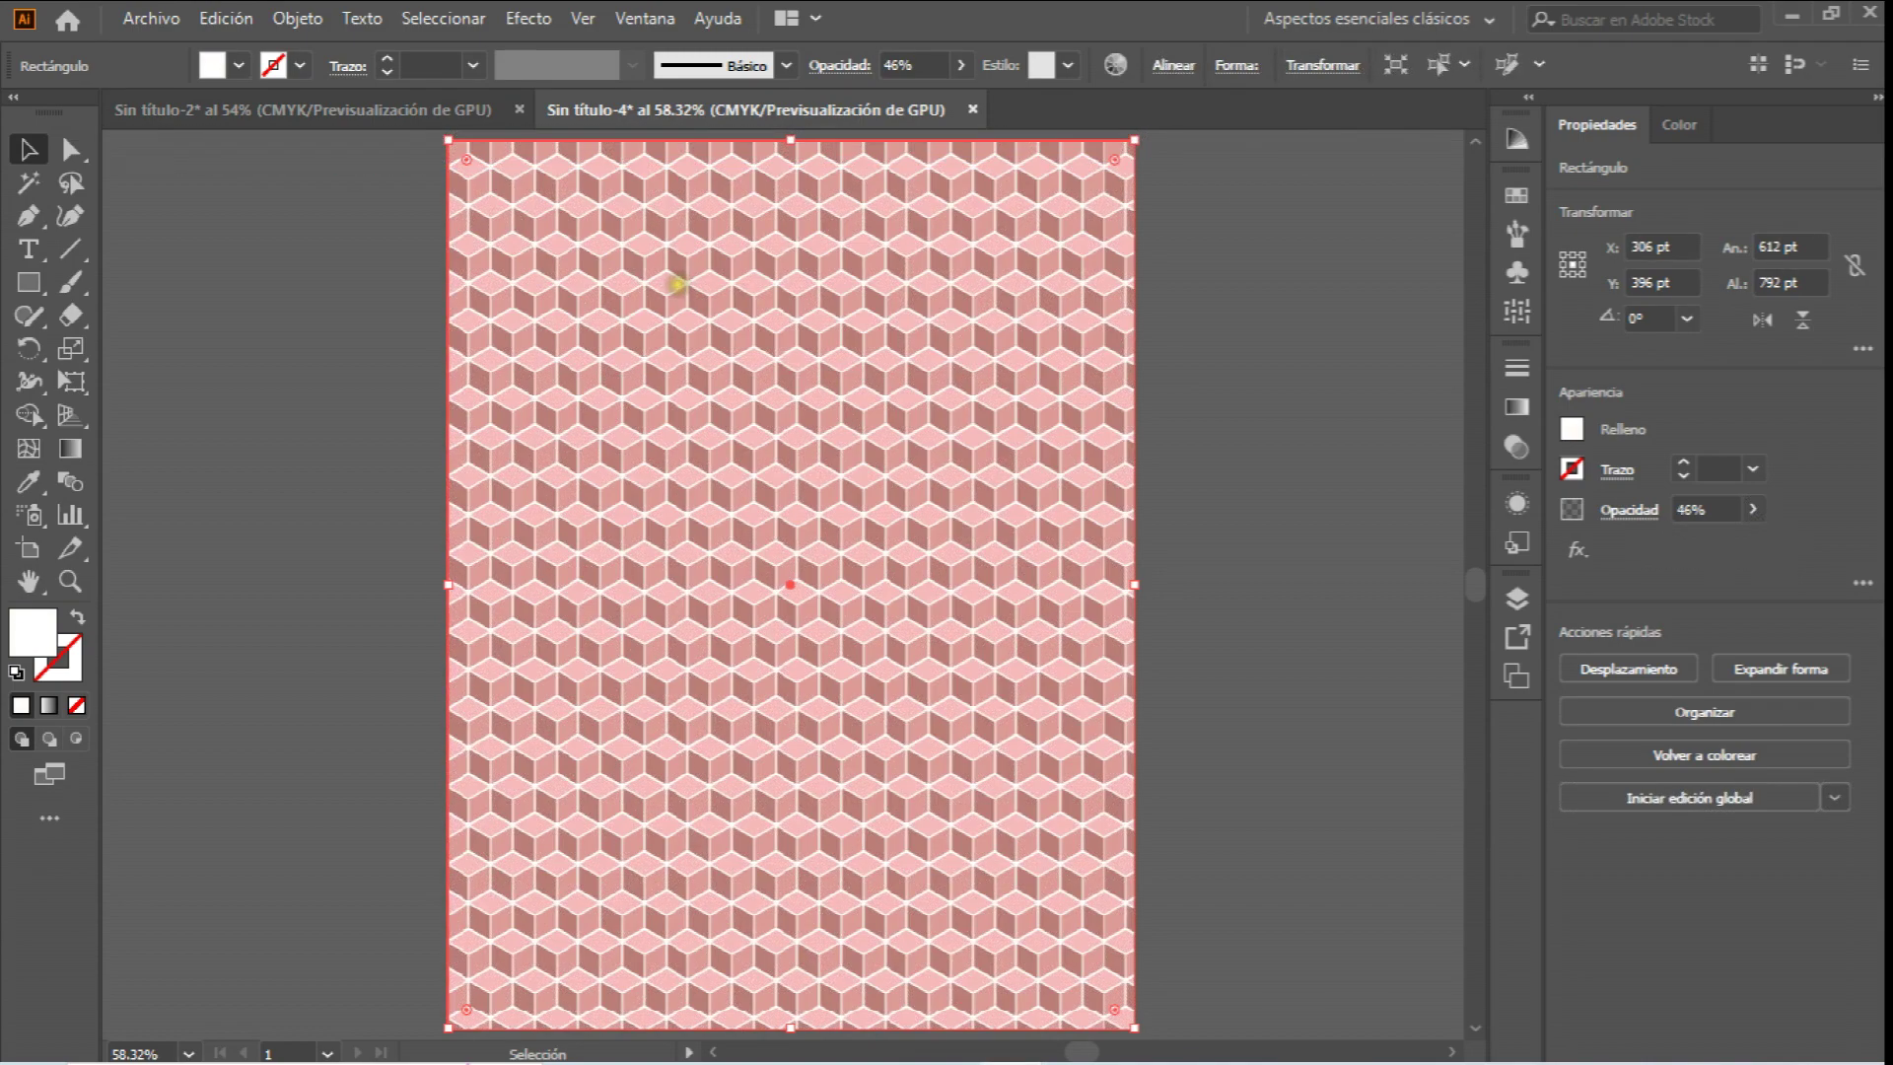
Delete the translucent white rectangle and the cube-pattern rectangle beneath it to empty the artboard.
{"action": "key", "text": "Delete"}
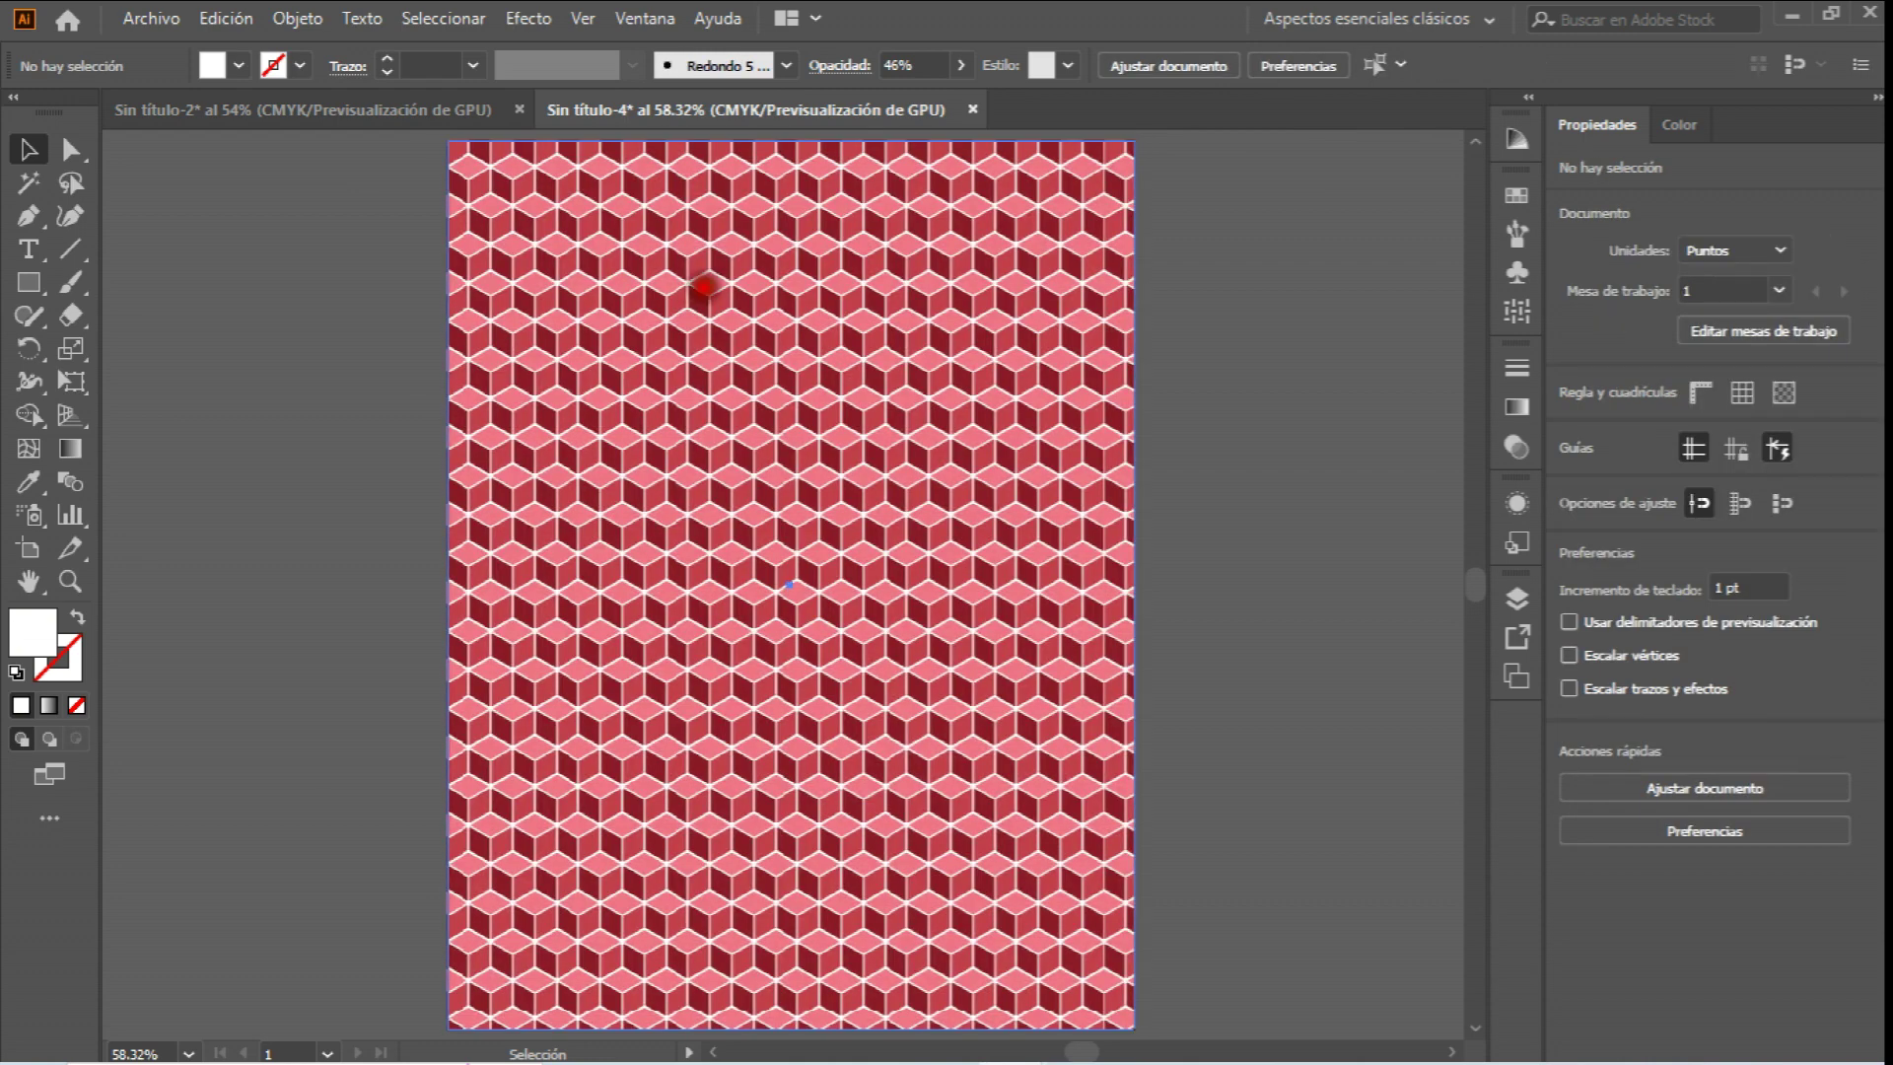
{"action": "left_click", "coordinate": [706, 286]}
{"action": "key", "text": "Delete"}
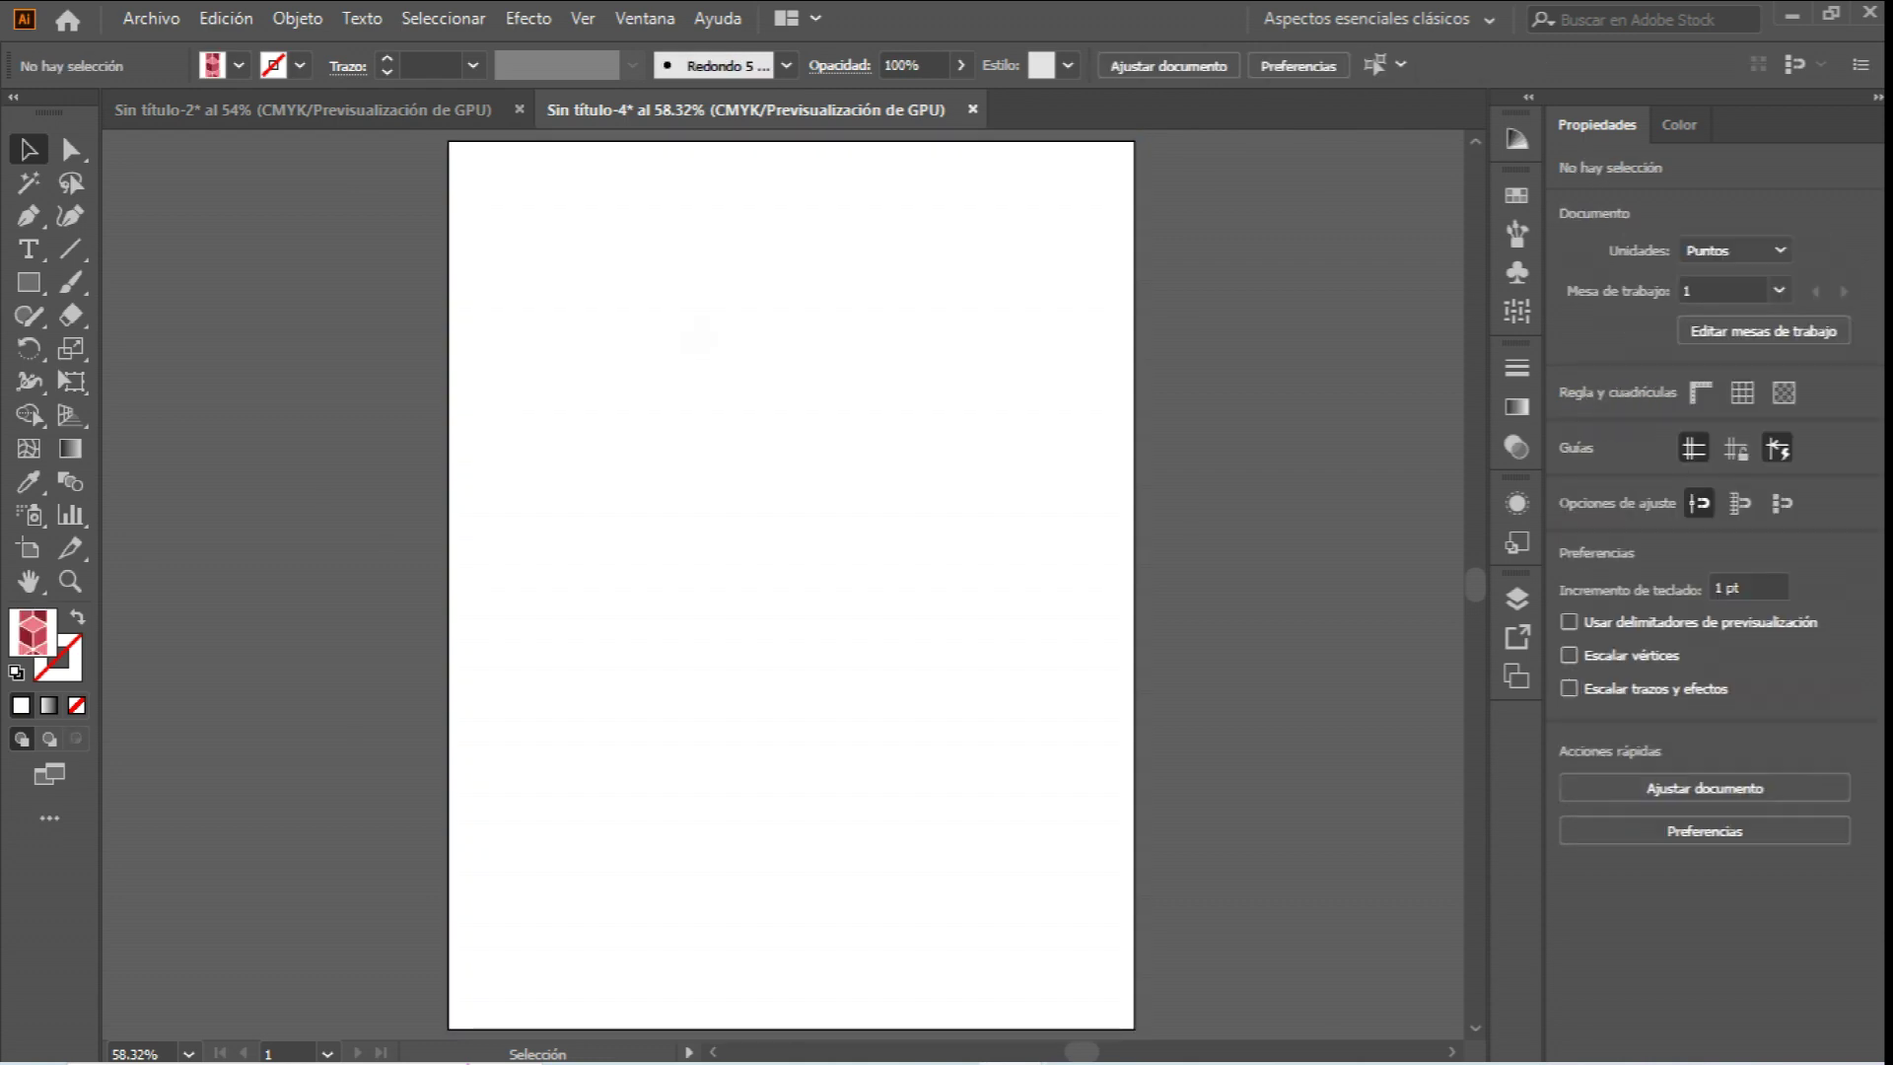
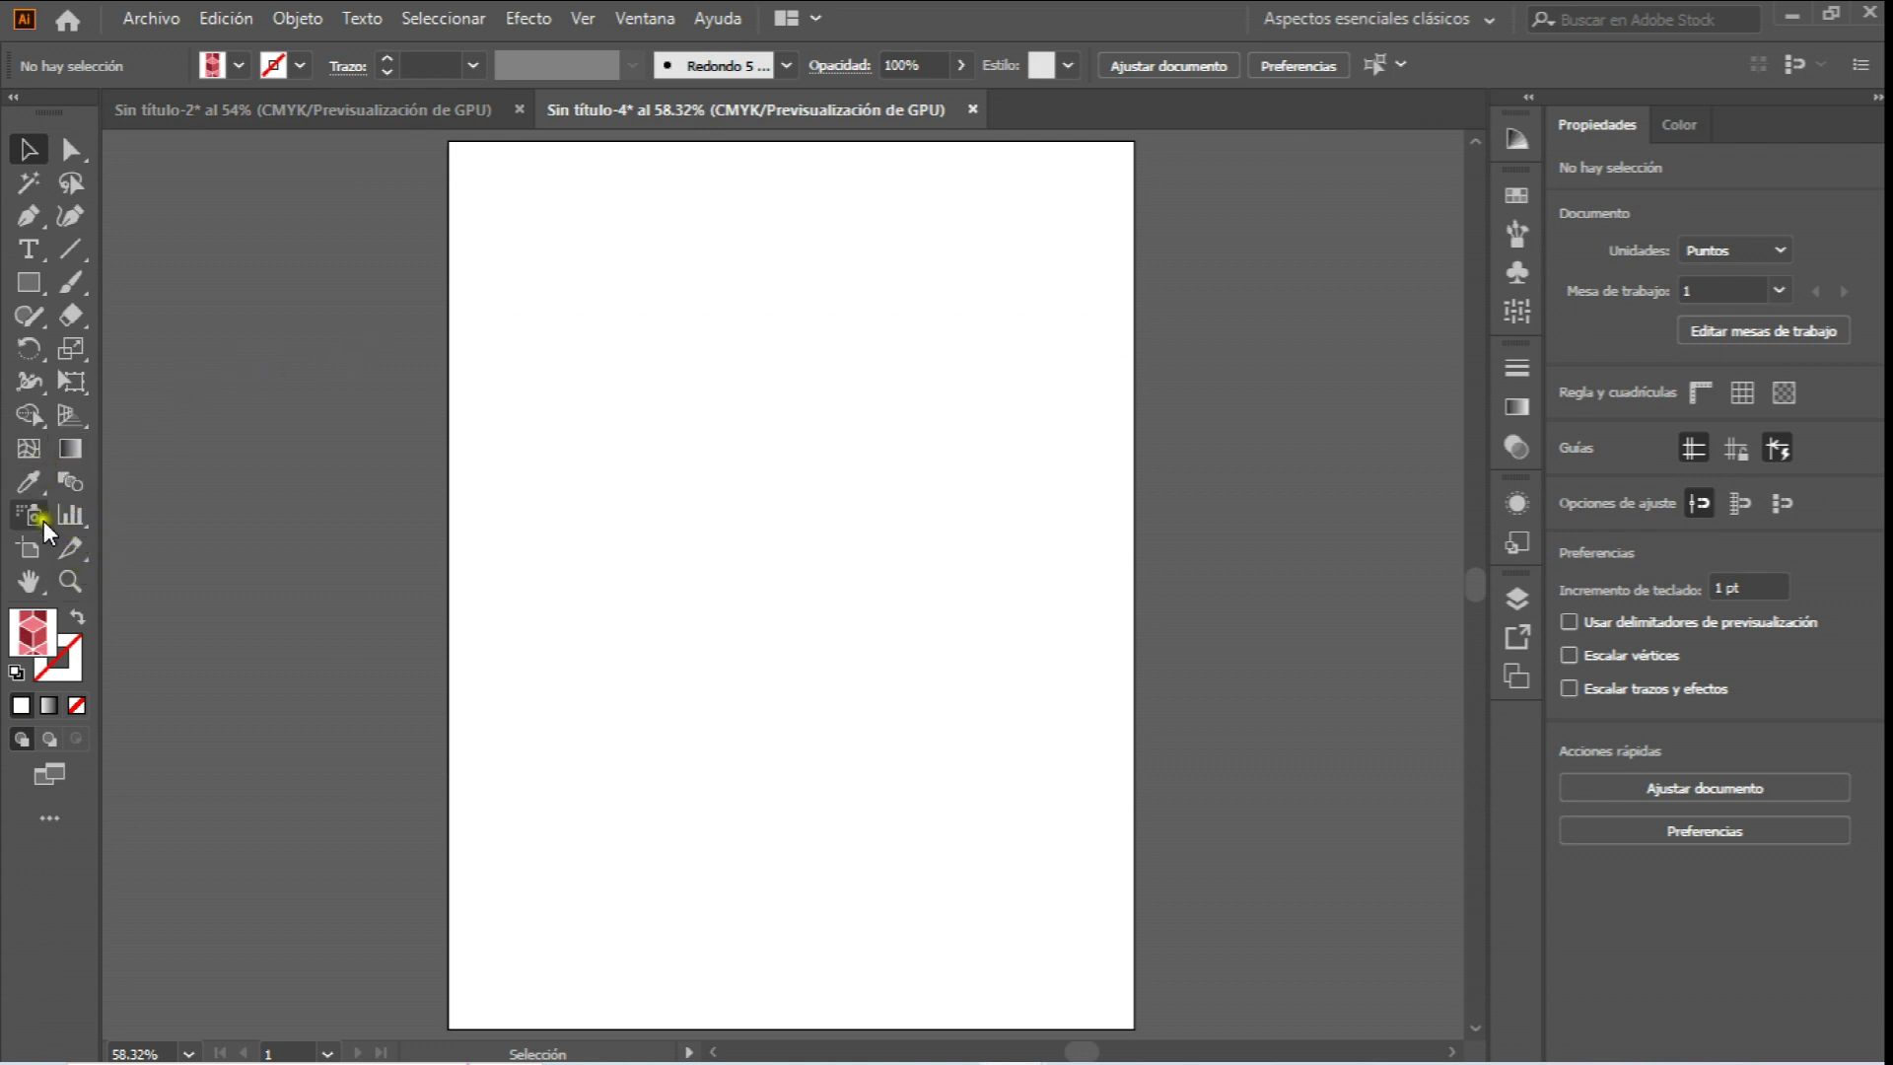
Create a circle 20 pt wide and 20 pt high on the empty artboard with the Ellipse tool.
{"action": "left_click", "coordinate": [71, 581]}
{"action": "left_click", "coordinate": [688, 444]}
{"action": "left_click", "coordinate": [1007, 563]}
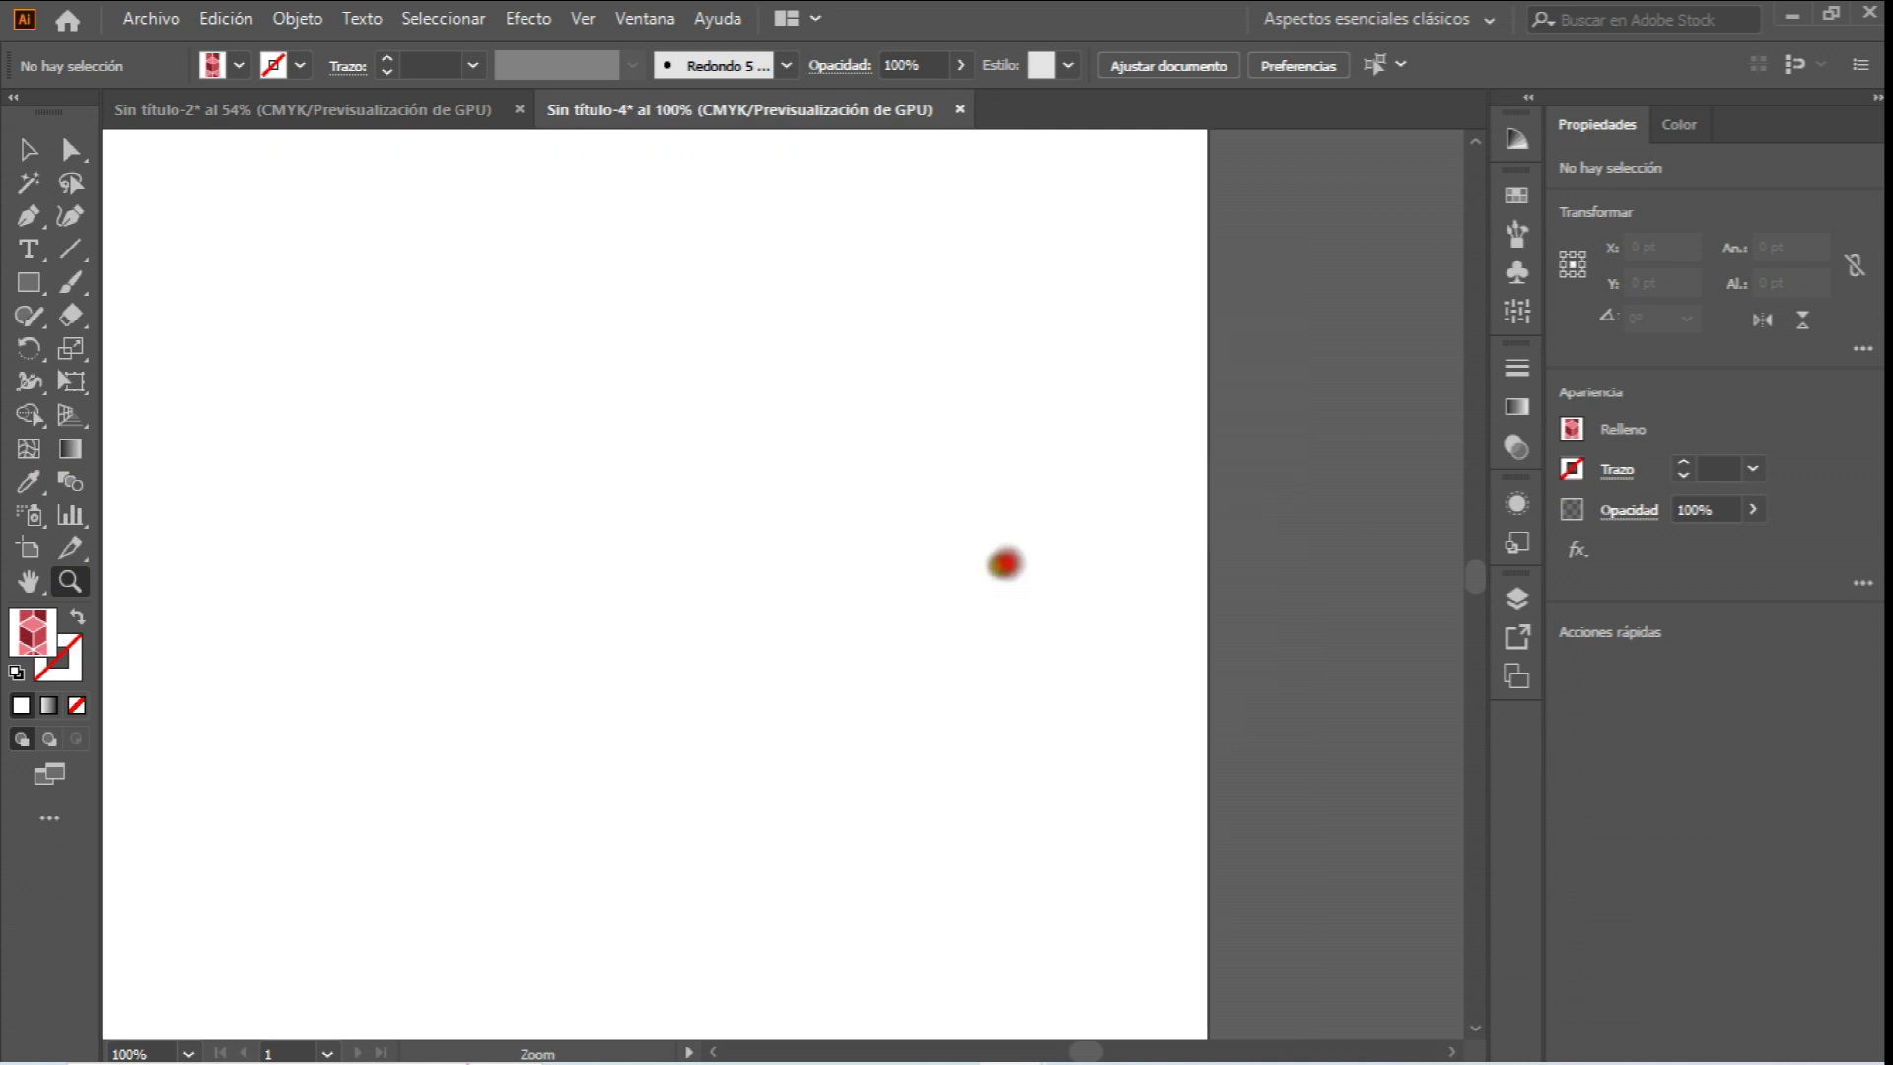
{"action": "left_click", "coordinate": [606, 536]}
{"action": "left_click", "coordinate": [29, 283]}
{"action": "left_click_drag", "start_coordinate": [28, 286], "coordinate": [148, 346]}
{"action": "left_click", "coordinate": [687, 454]}
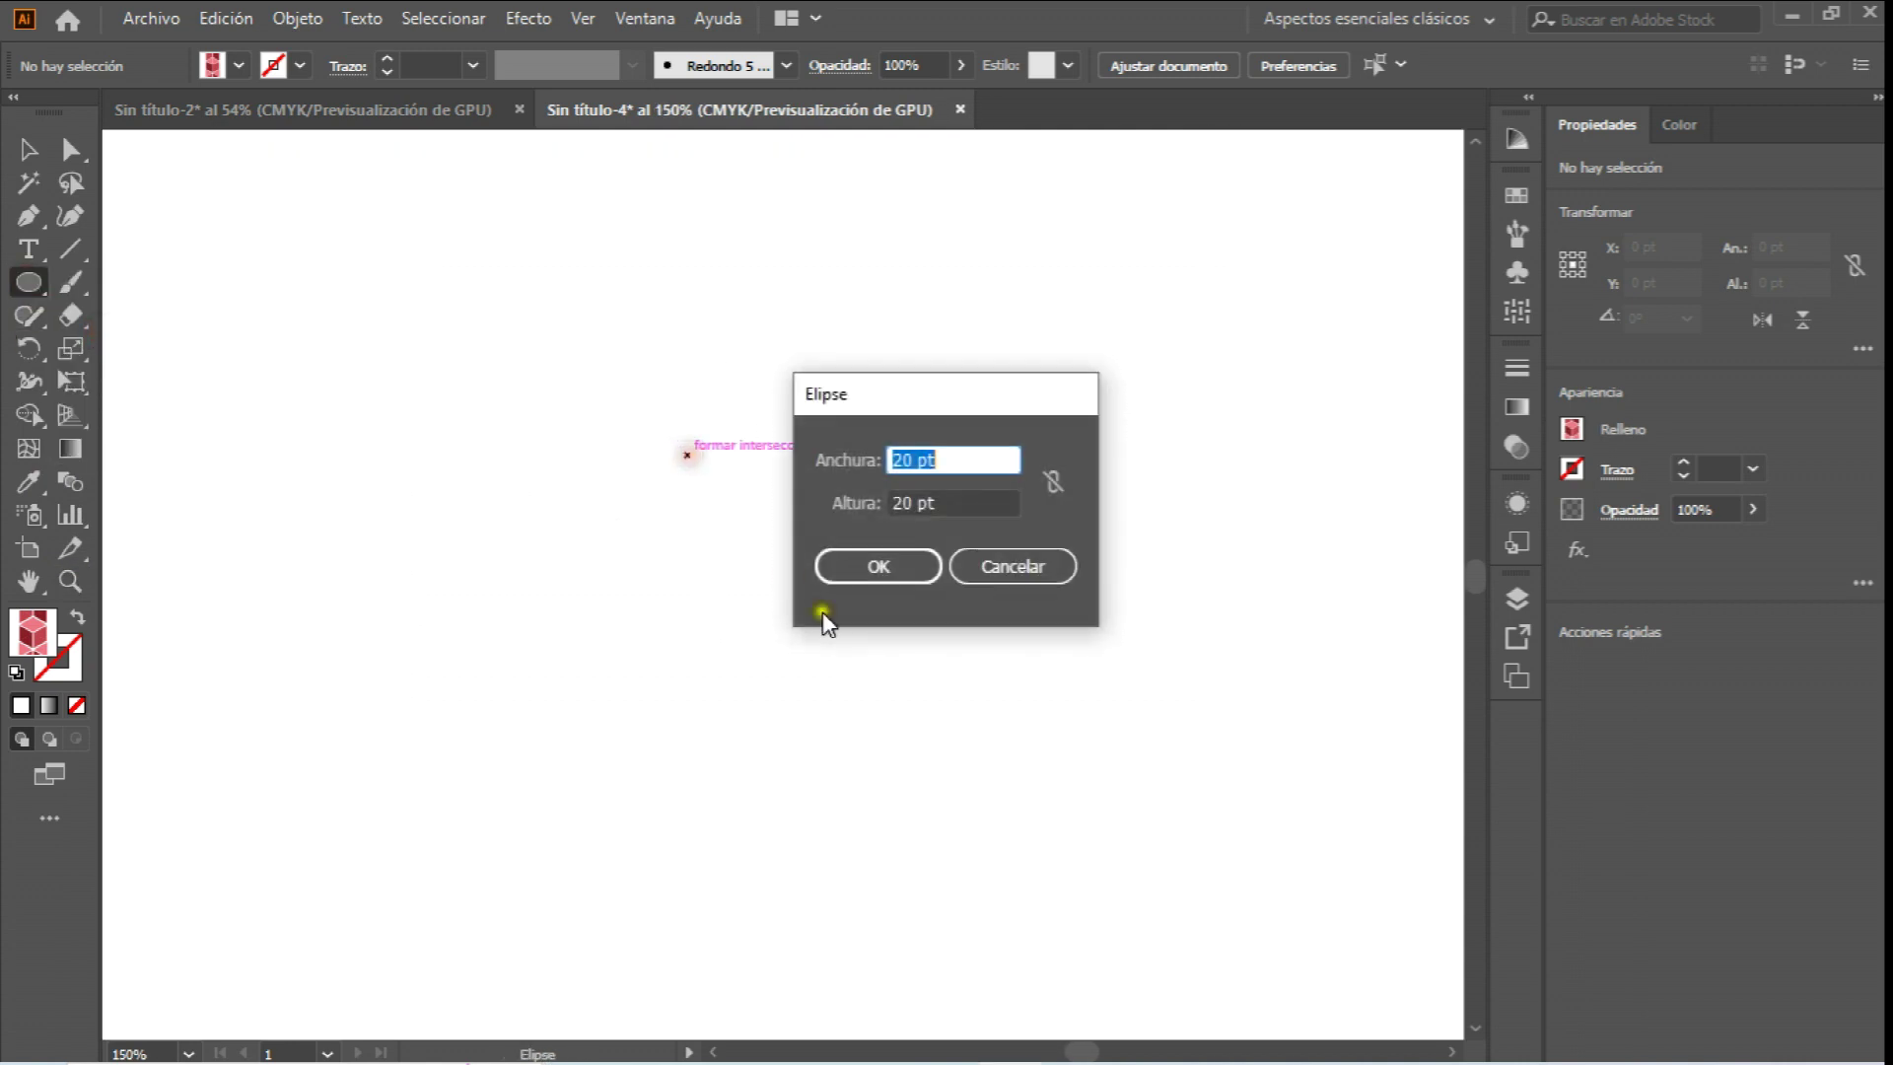
{"action": "left_click", "coordinate": [889, 565]}
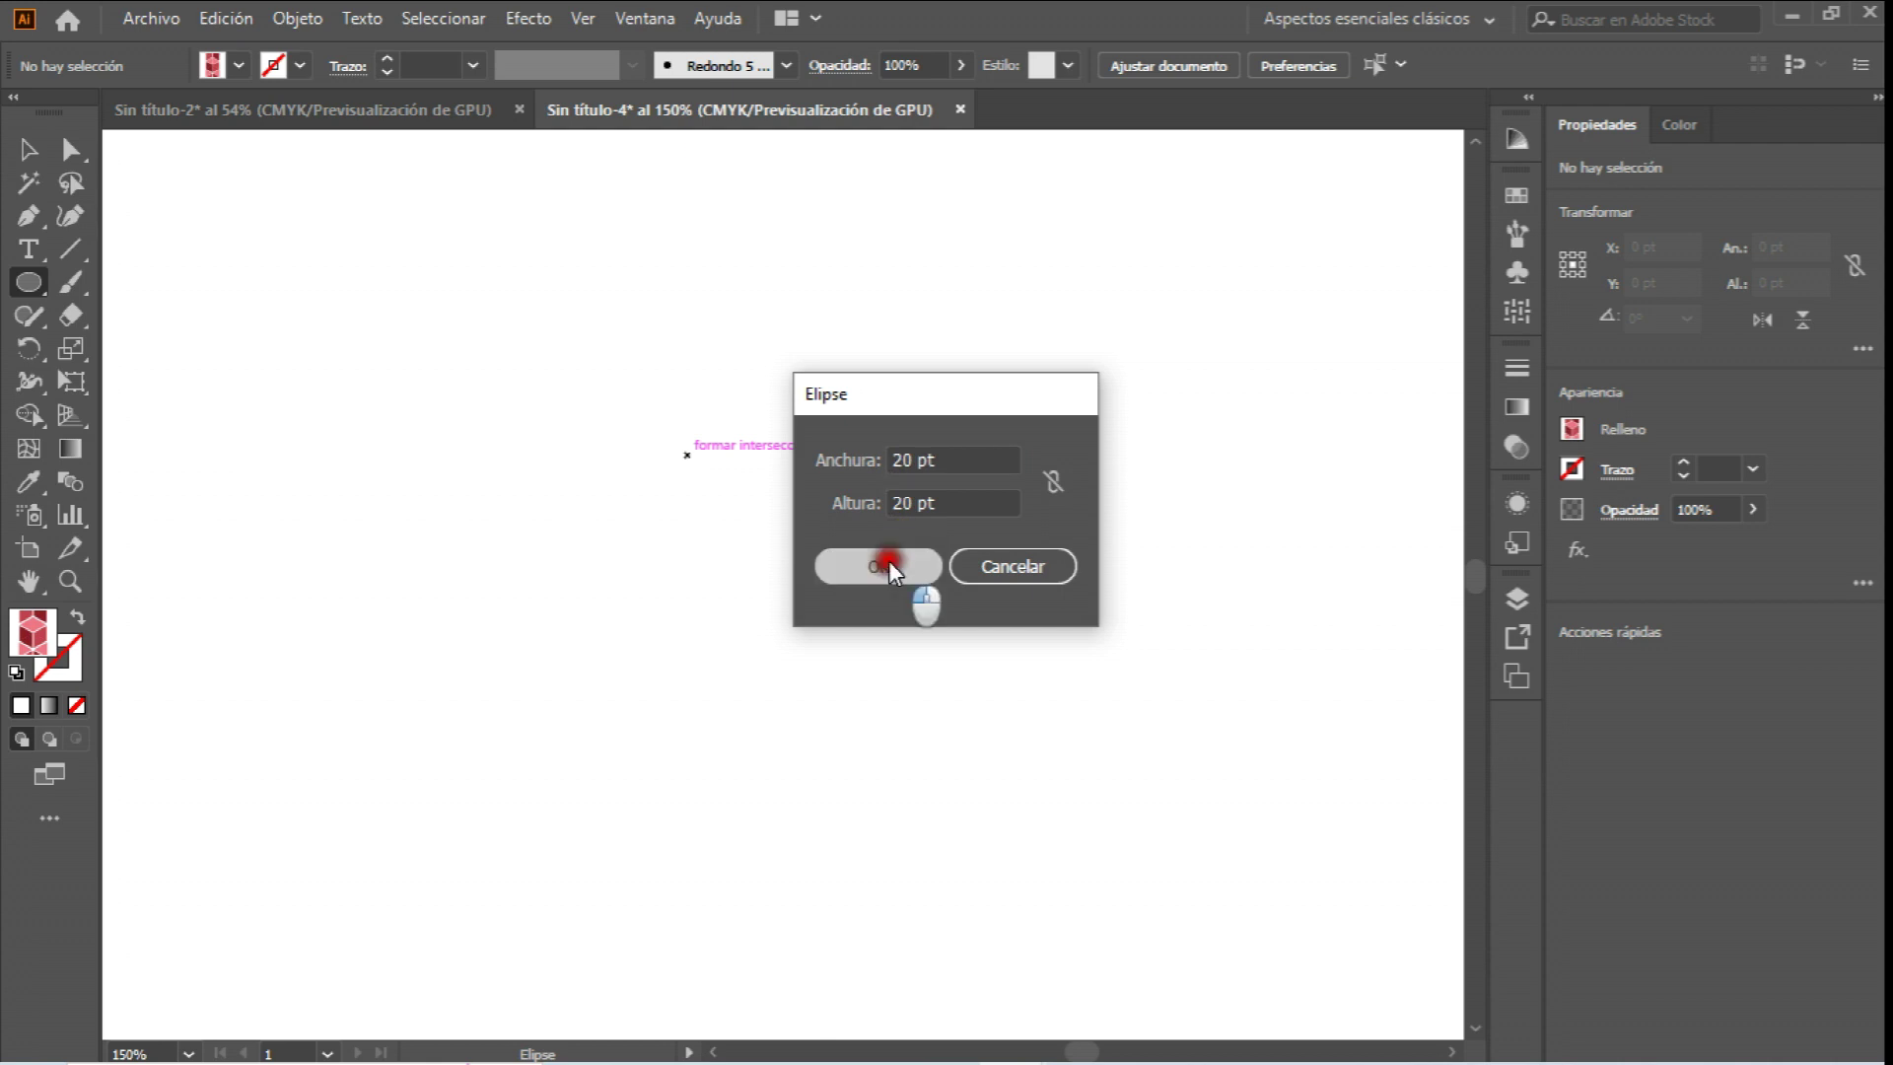
Replace the circle's cube pattern fill with a solid bright red.
{"action": "left_click", "coordinate": [70, 582]}
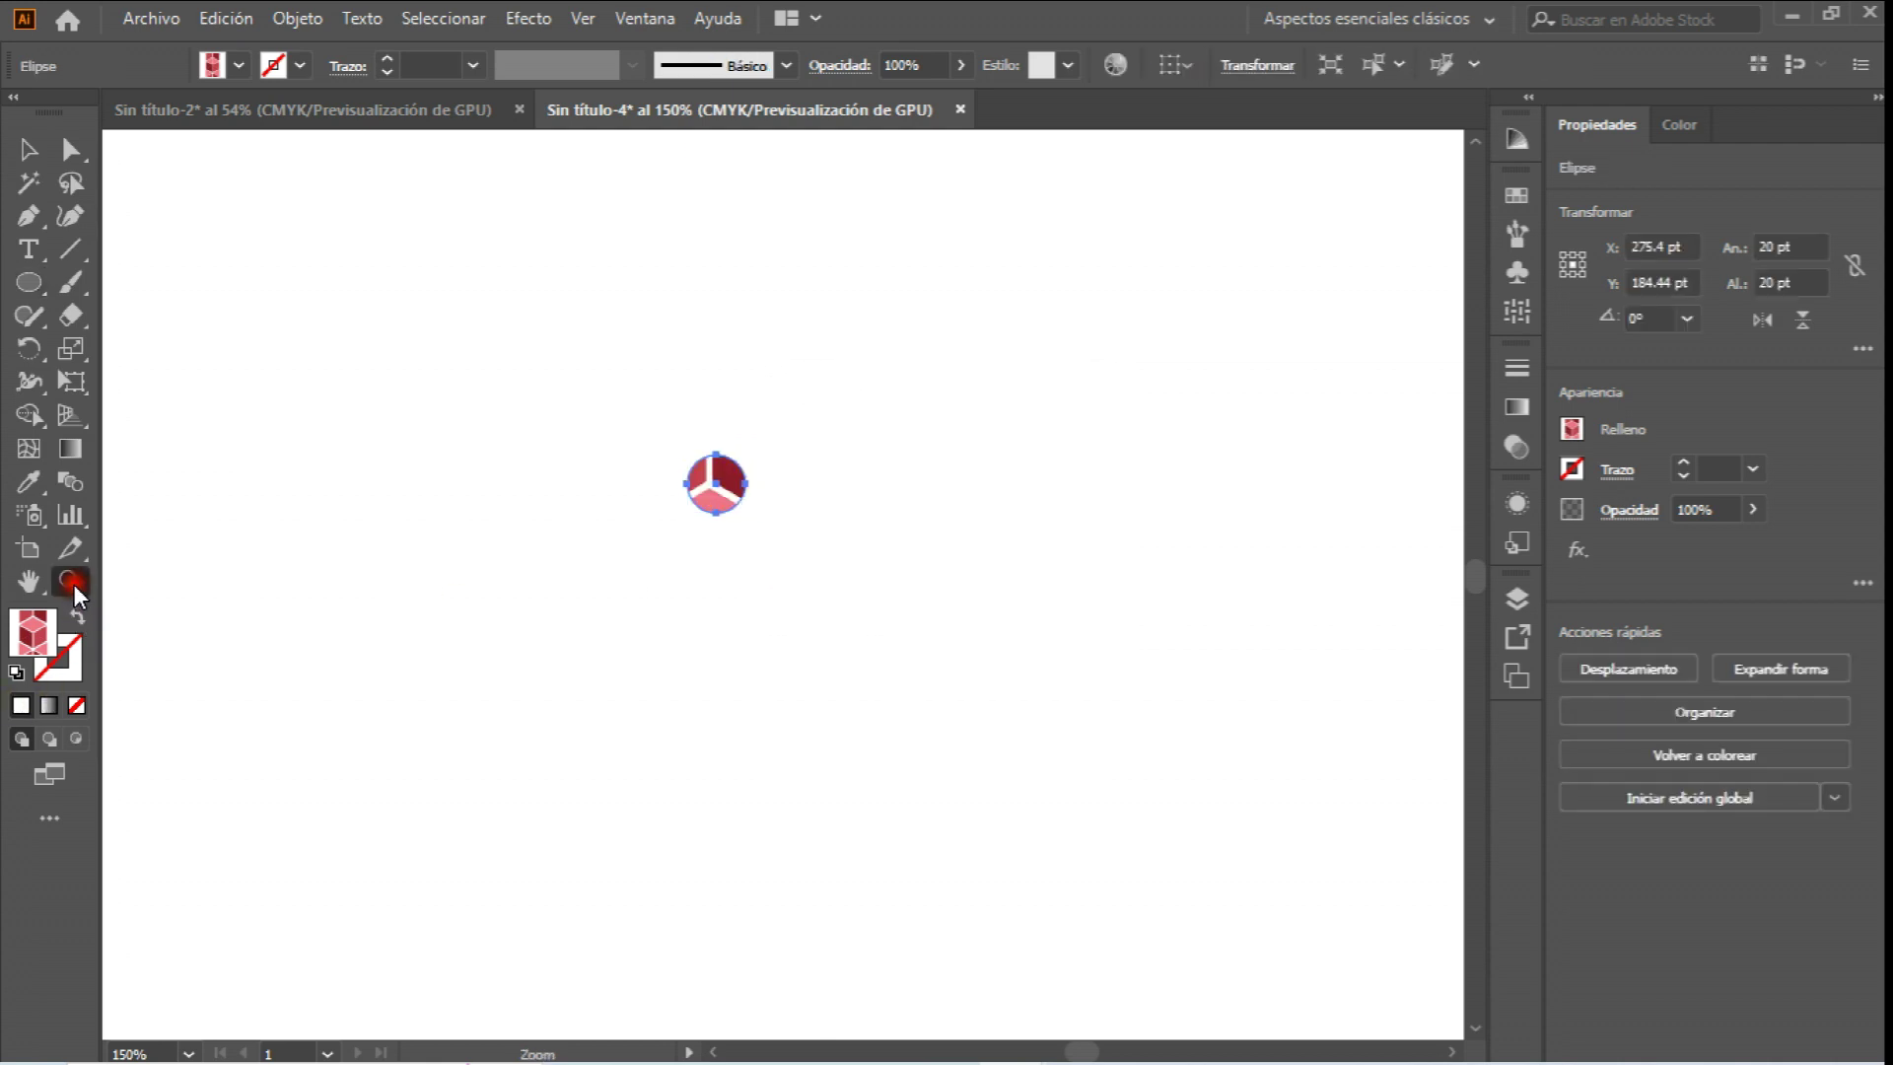
{"action": "left_click", "coordinate": [710, 553]}
{"action": "left_click", "coordinate": [705, 636]}
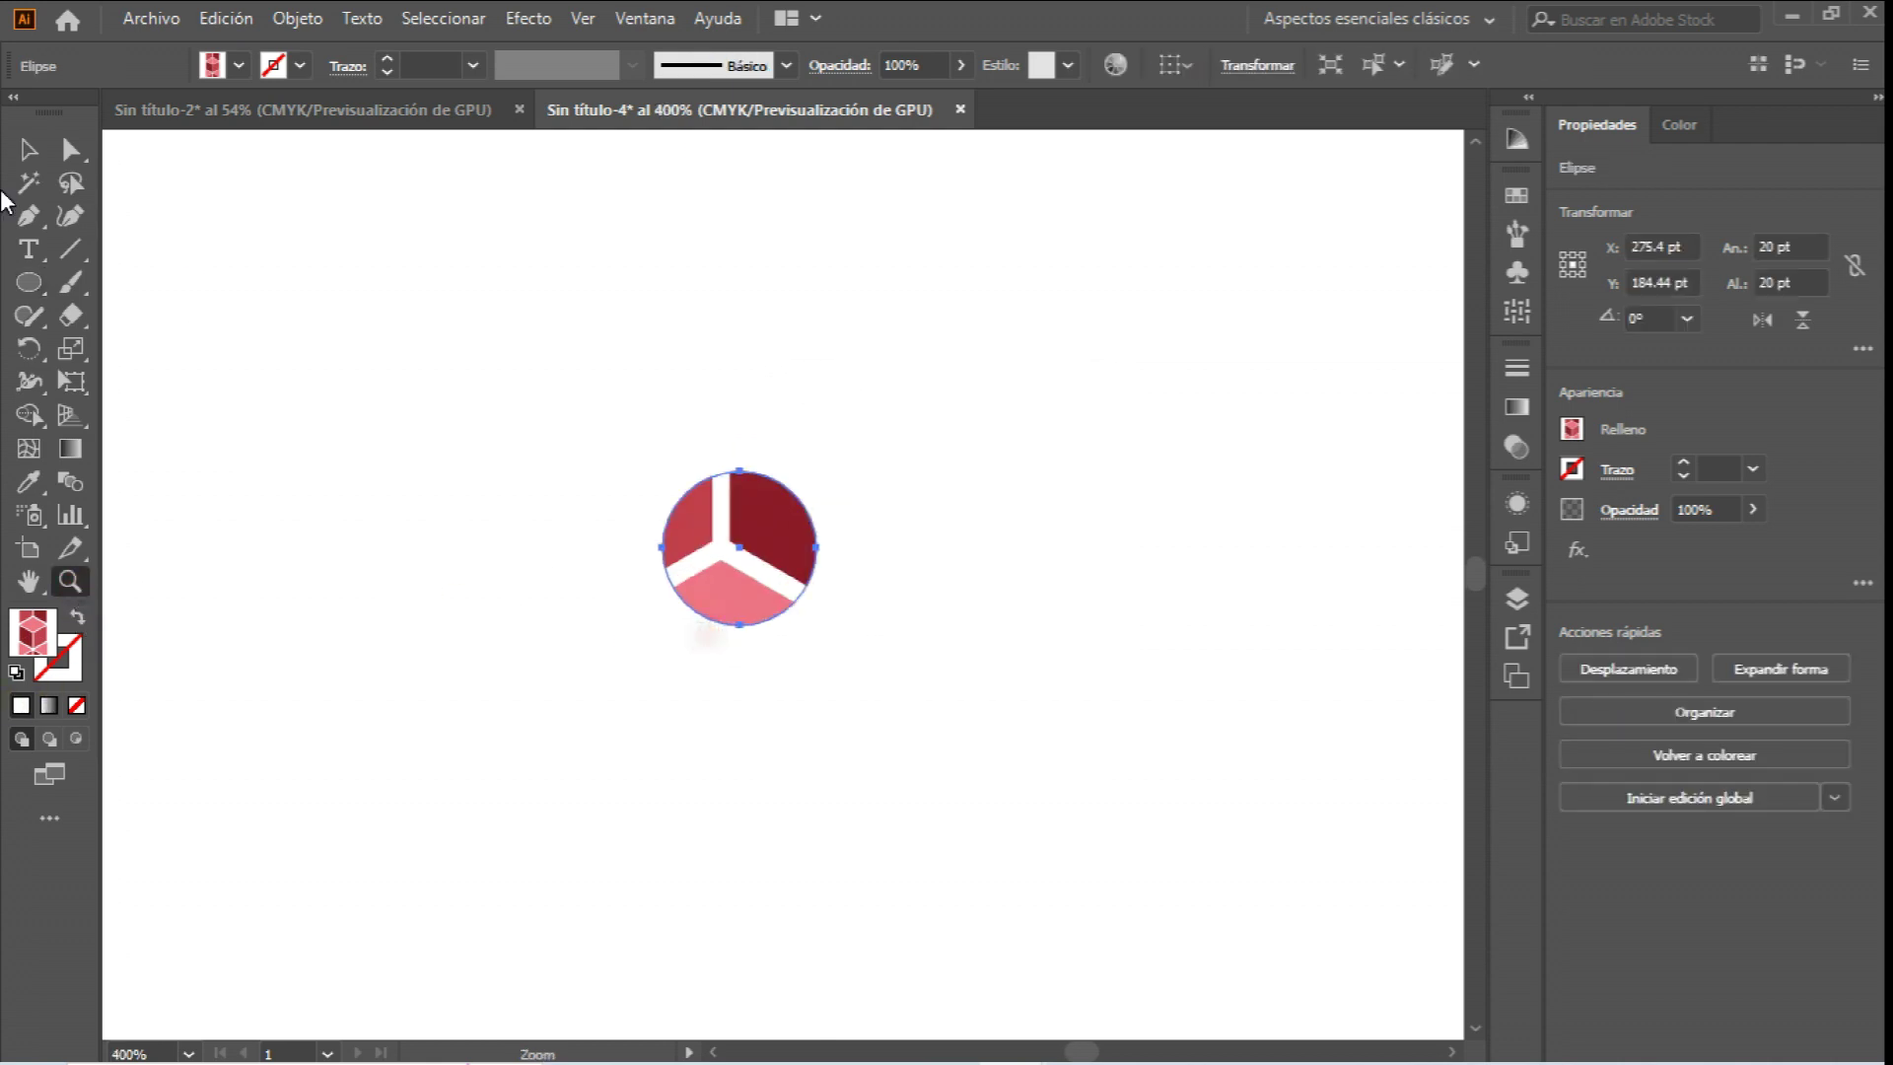
{"action": "left_click", "coordinate": [28, 149]}
{"action": "left_click", "coordinate": [894, 383]}
{"action": "left_click", "coordinate": [769, 523]}
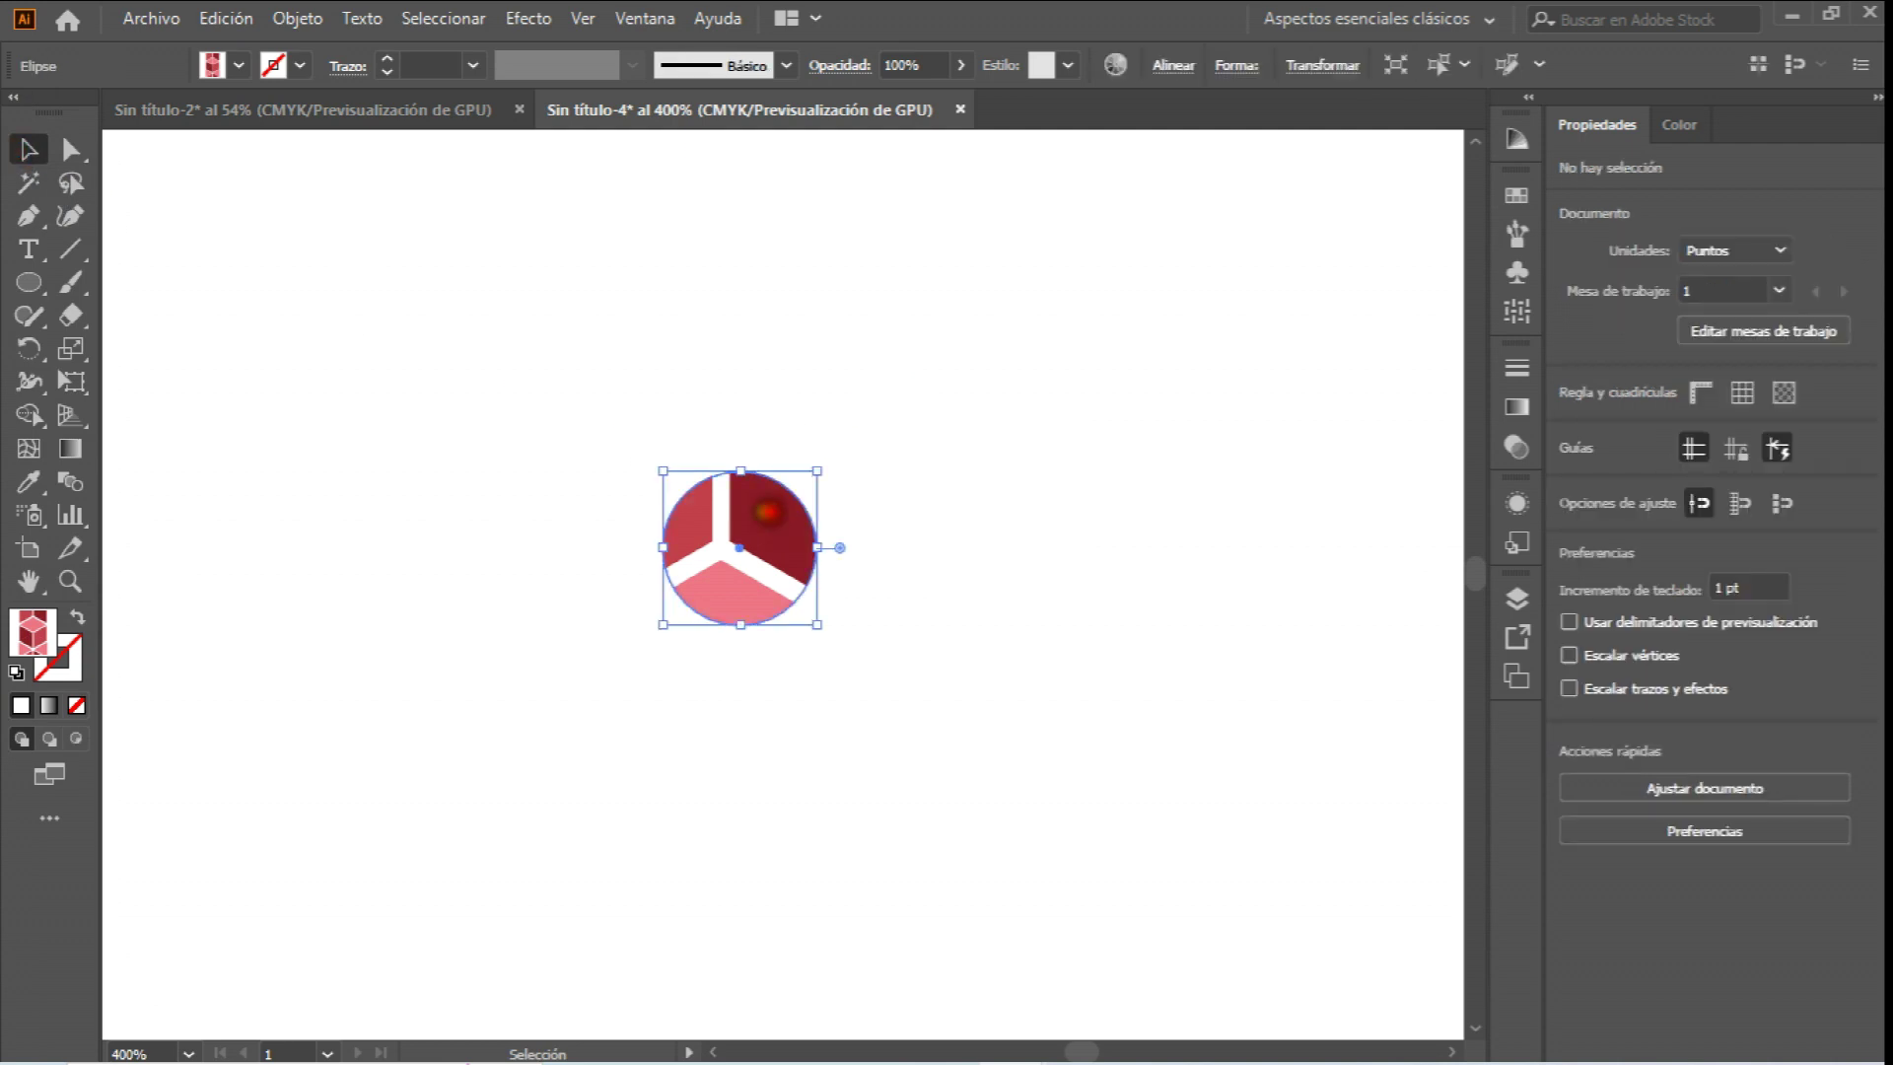
{"action": "double_click", "coordinate": [32, 631]}
{"action": "type", "text": "FF0019"}
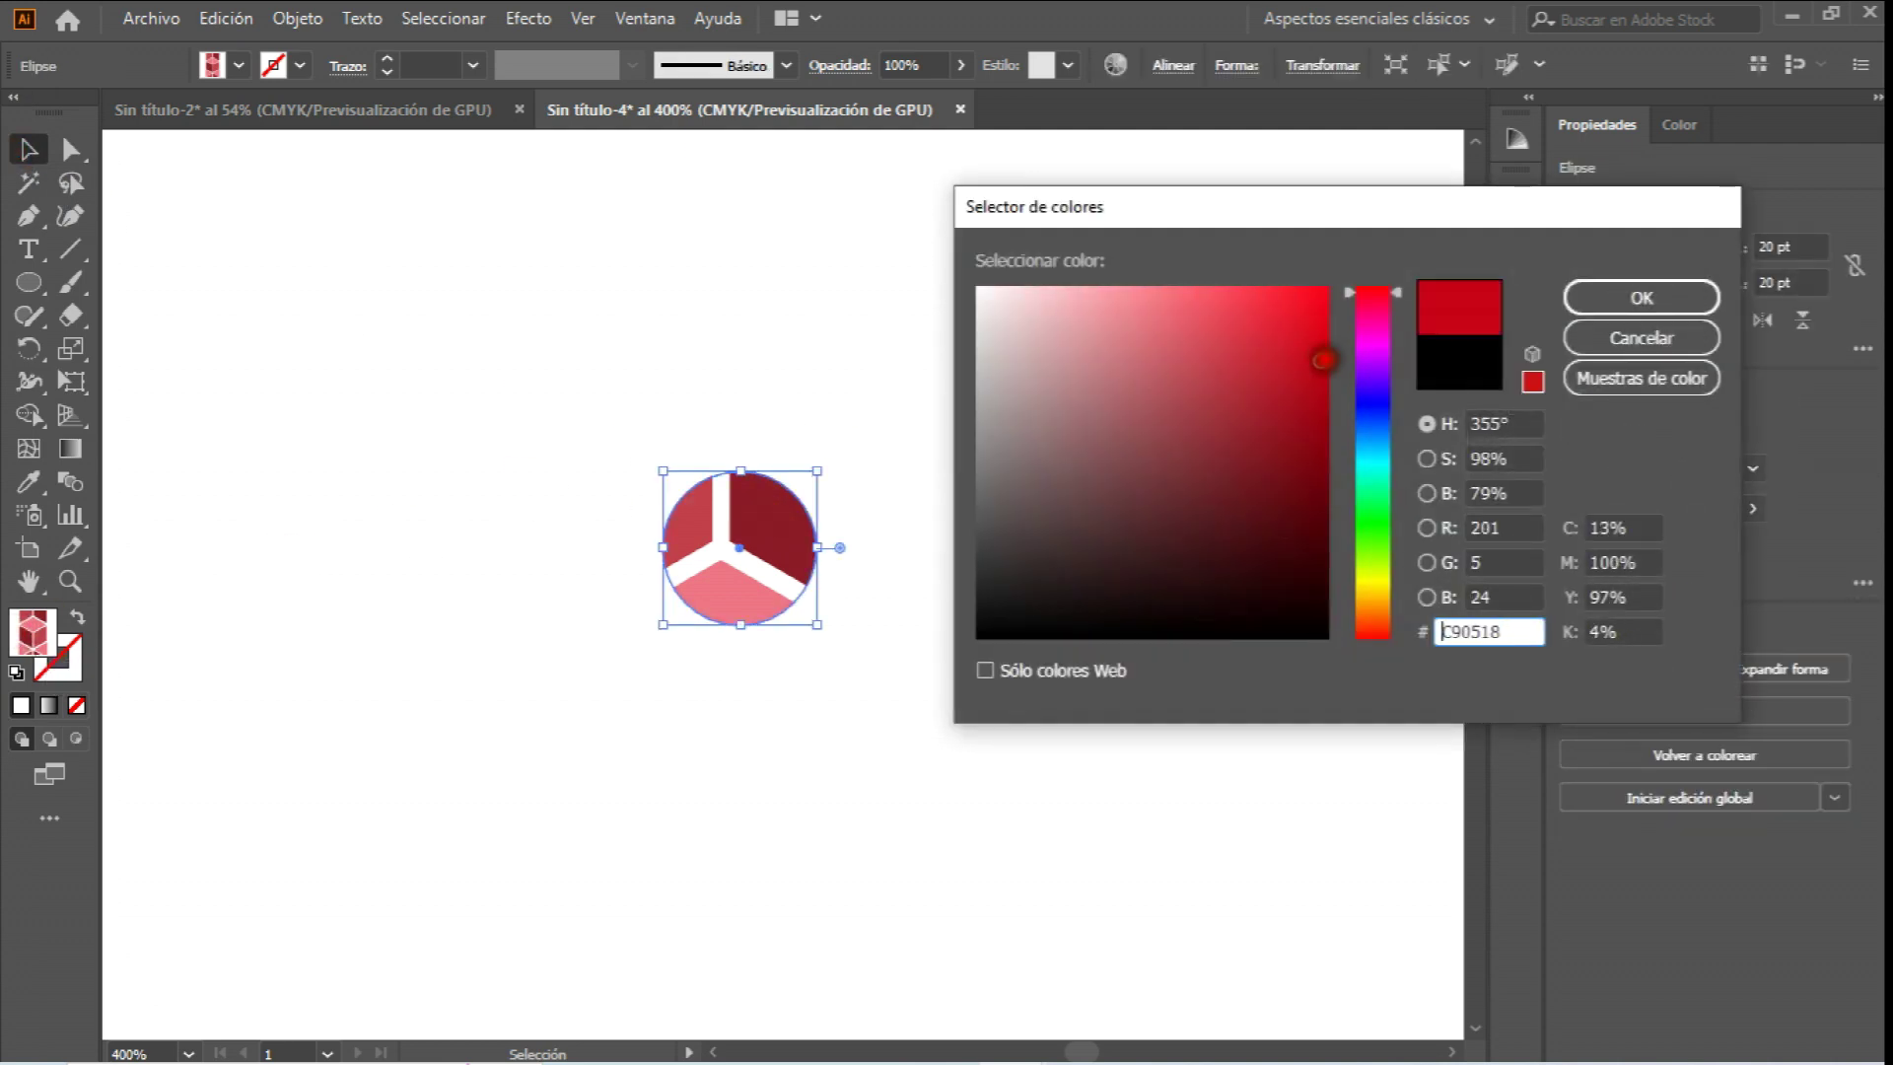
{"action": "left_click", "coordinate": [1617, 296]}
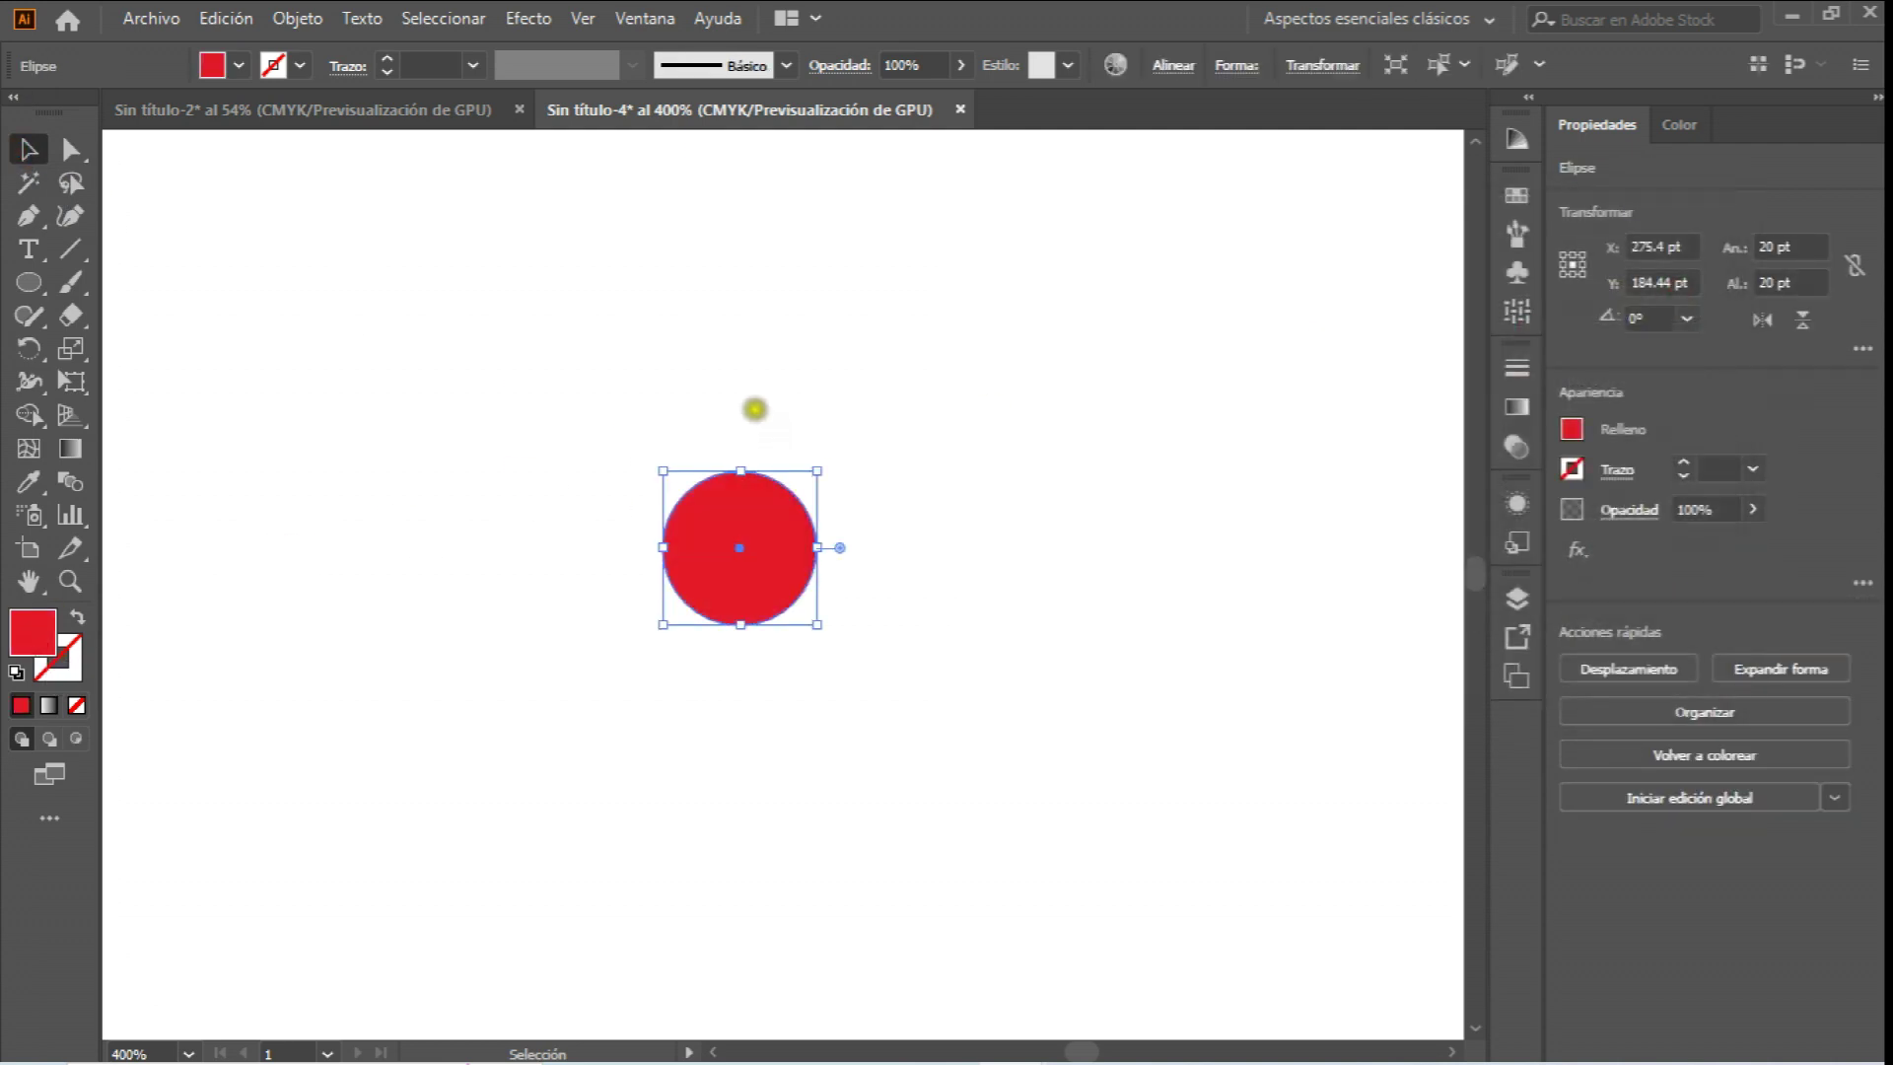
Move the red circle to about X 262 pt, Y 182.64 pt on the artboard.
{"action": "left_click", "coordinate": [754, 409]}
{"action": "left_click_drag", "start_coordinate": [739, 547], "coordinate": [869, 591]}
{"action": "left_click", "coordinate": [70, 581]}
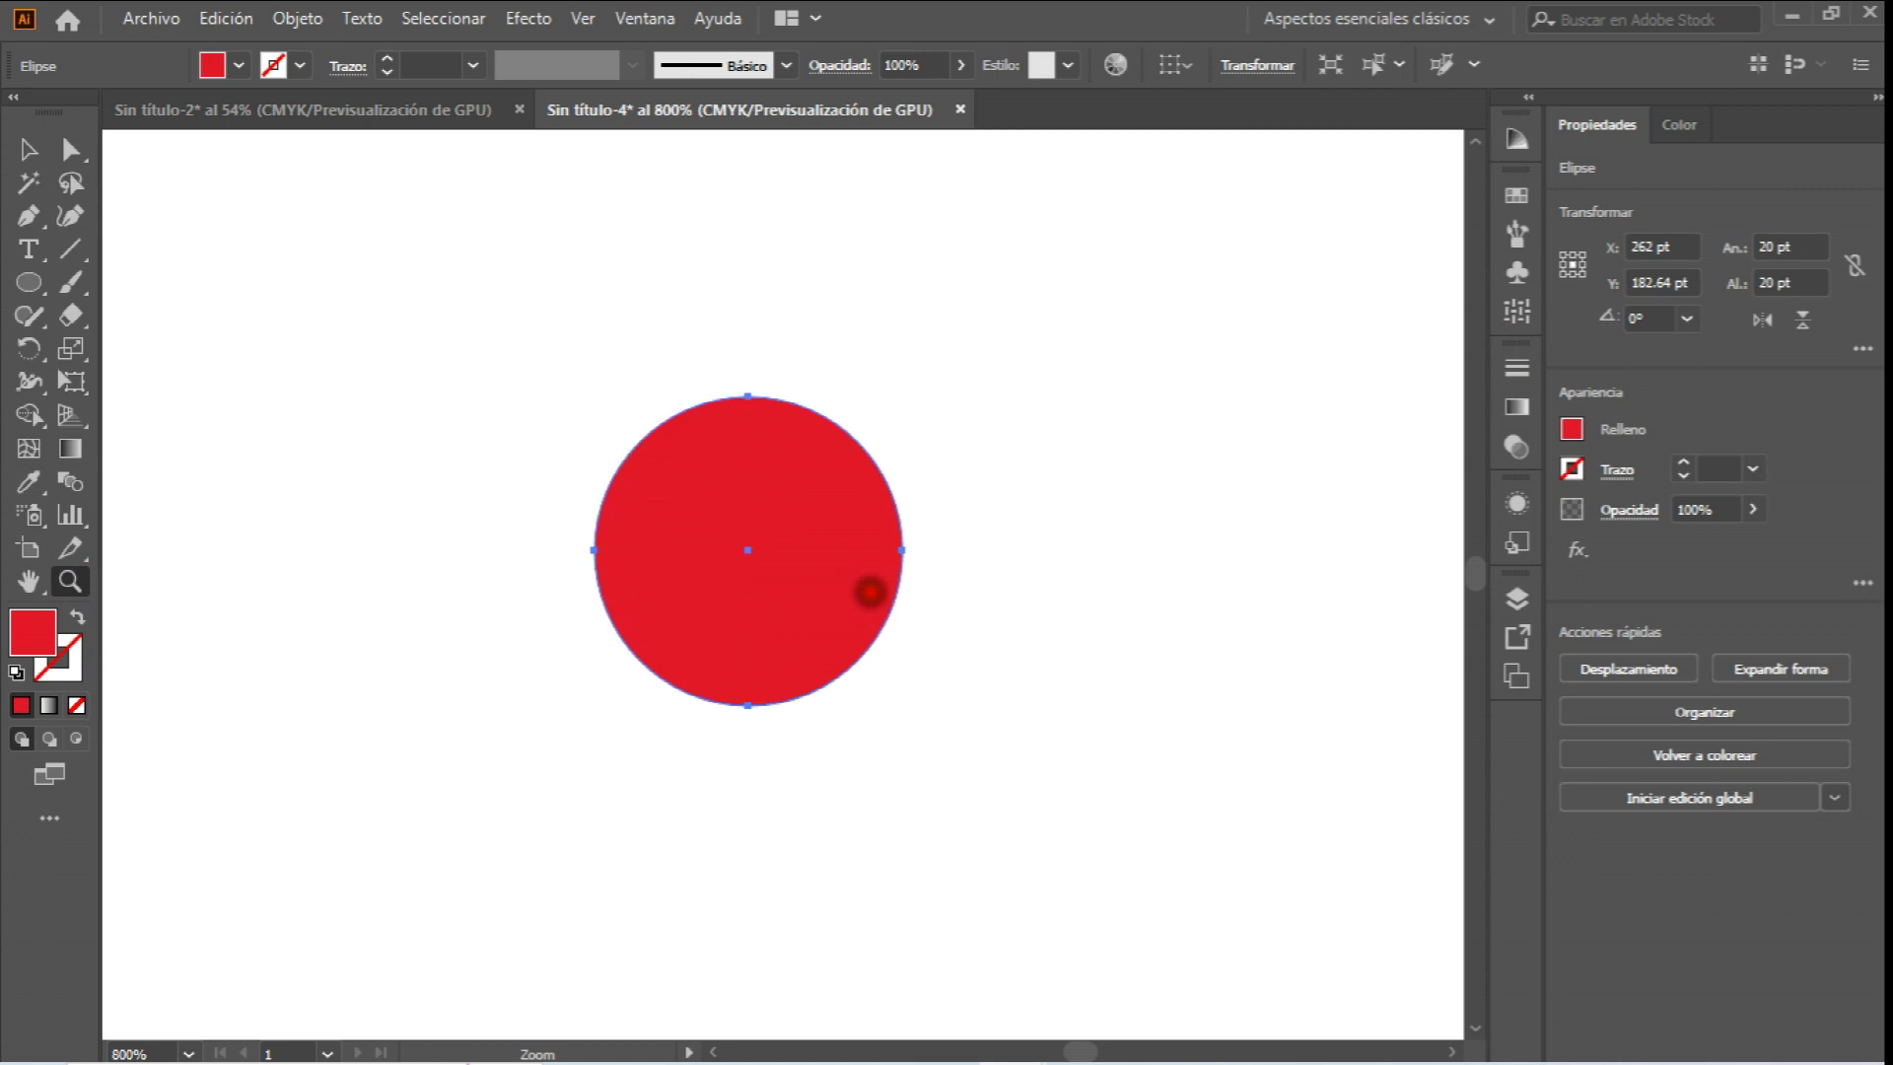
{"action": "left_click", "coordinate": [767, 587]}
{"action": "left_click", "coordinate": [37, 128]}
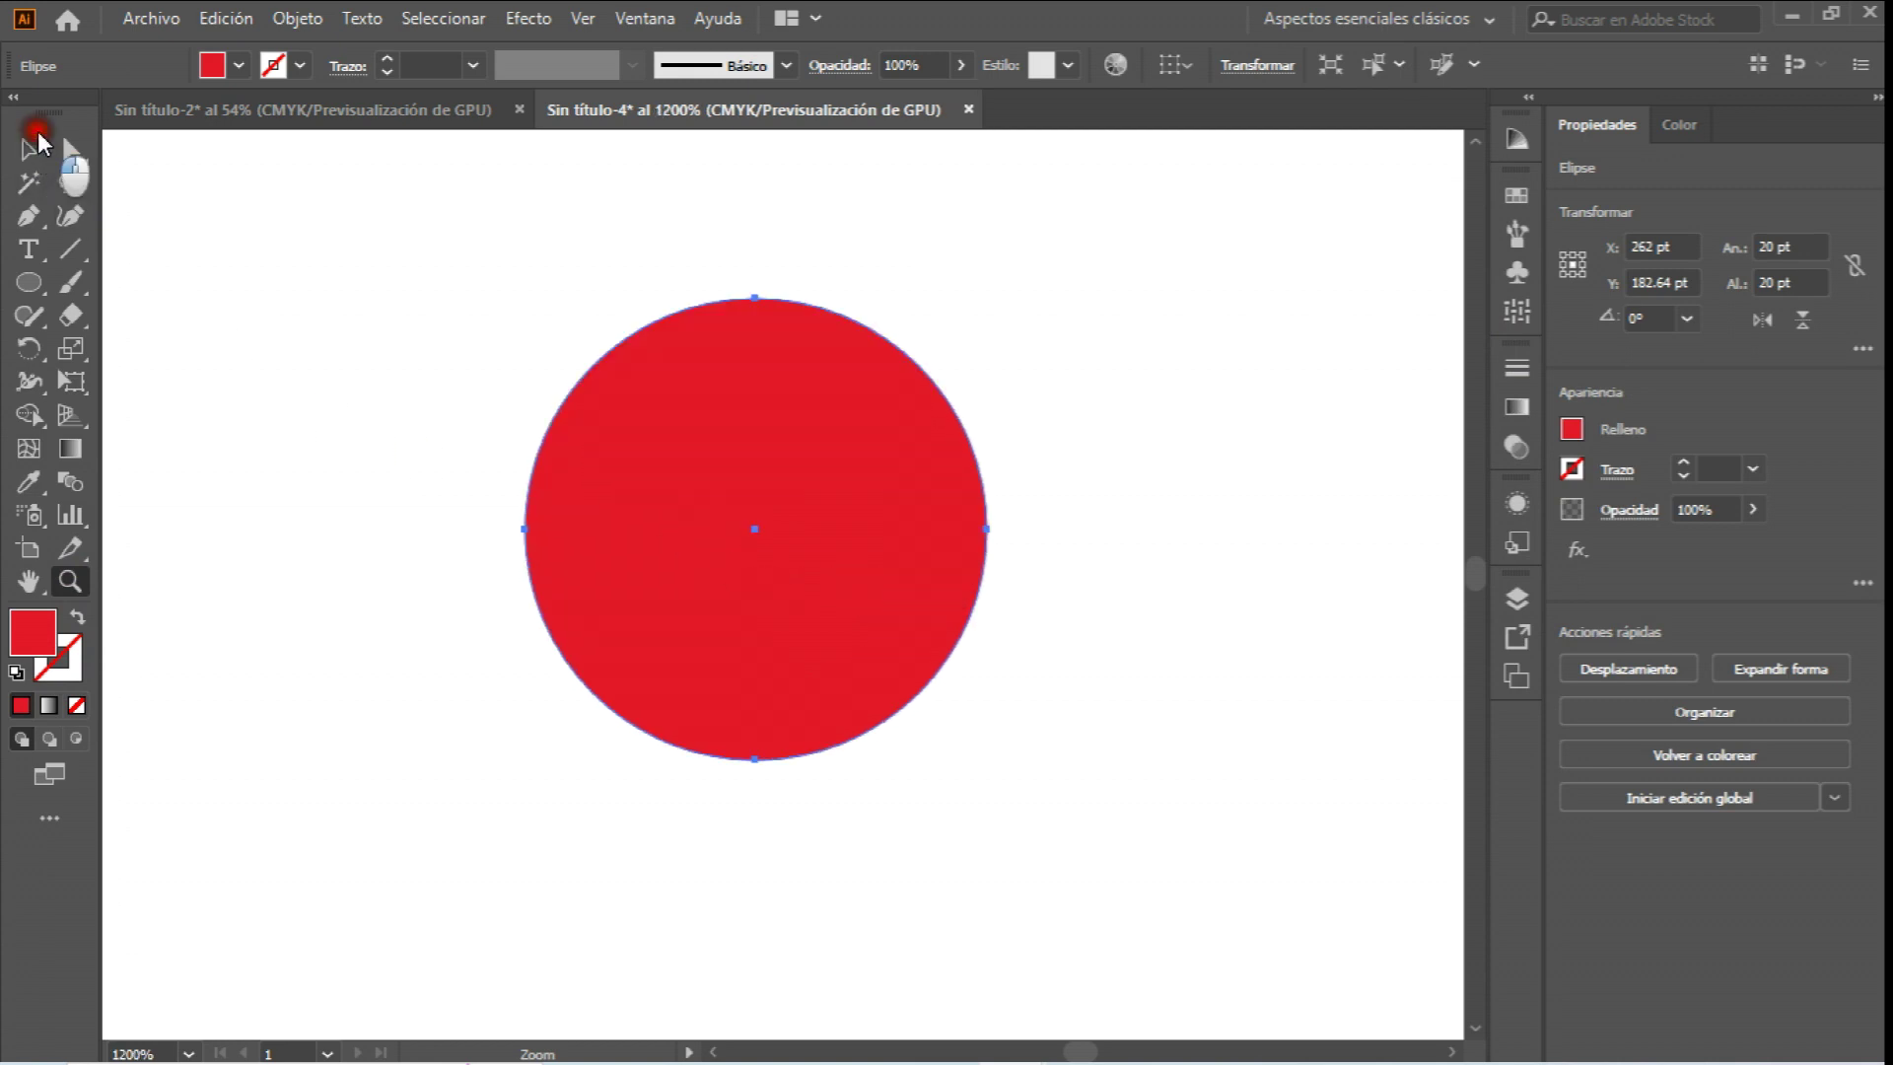
Draw a vertical black line across the red circle from its top point to its bottom point with the Pen tool.
{"action": "left_click", "coordinate": [77, 706]}
{"action": "left_click", "coordinate": [266, 656]}
{"action": "left_click", "coordinate": [29, 216]}
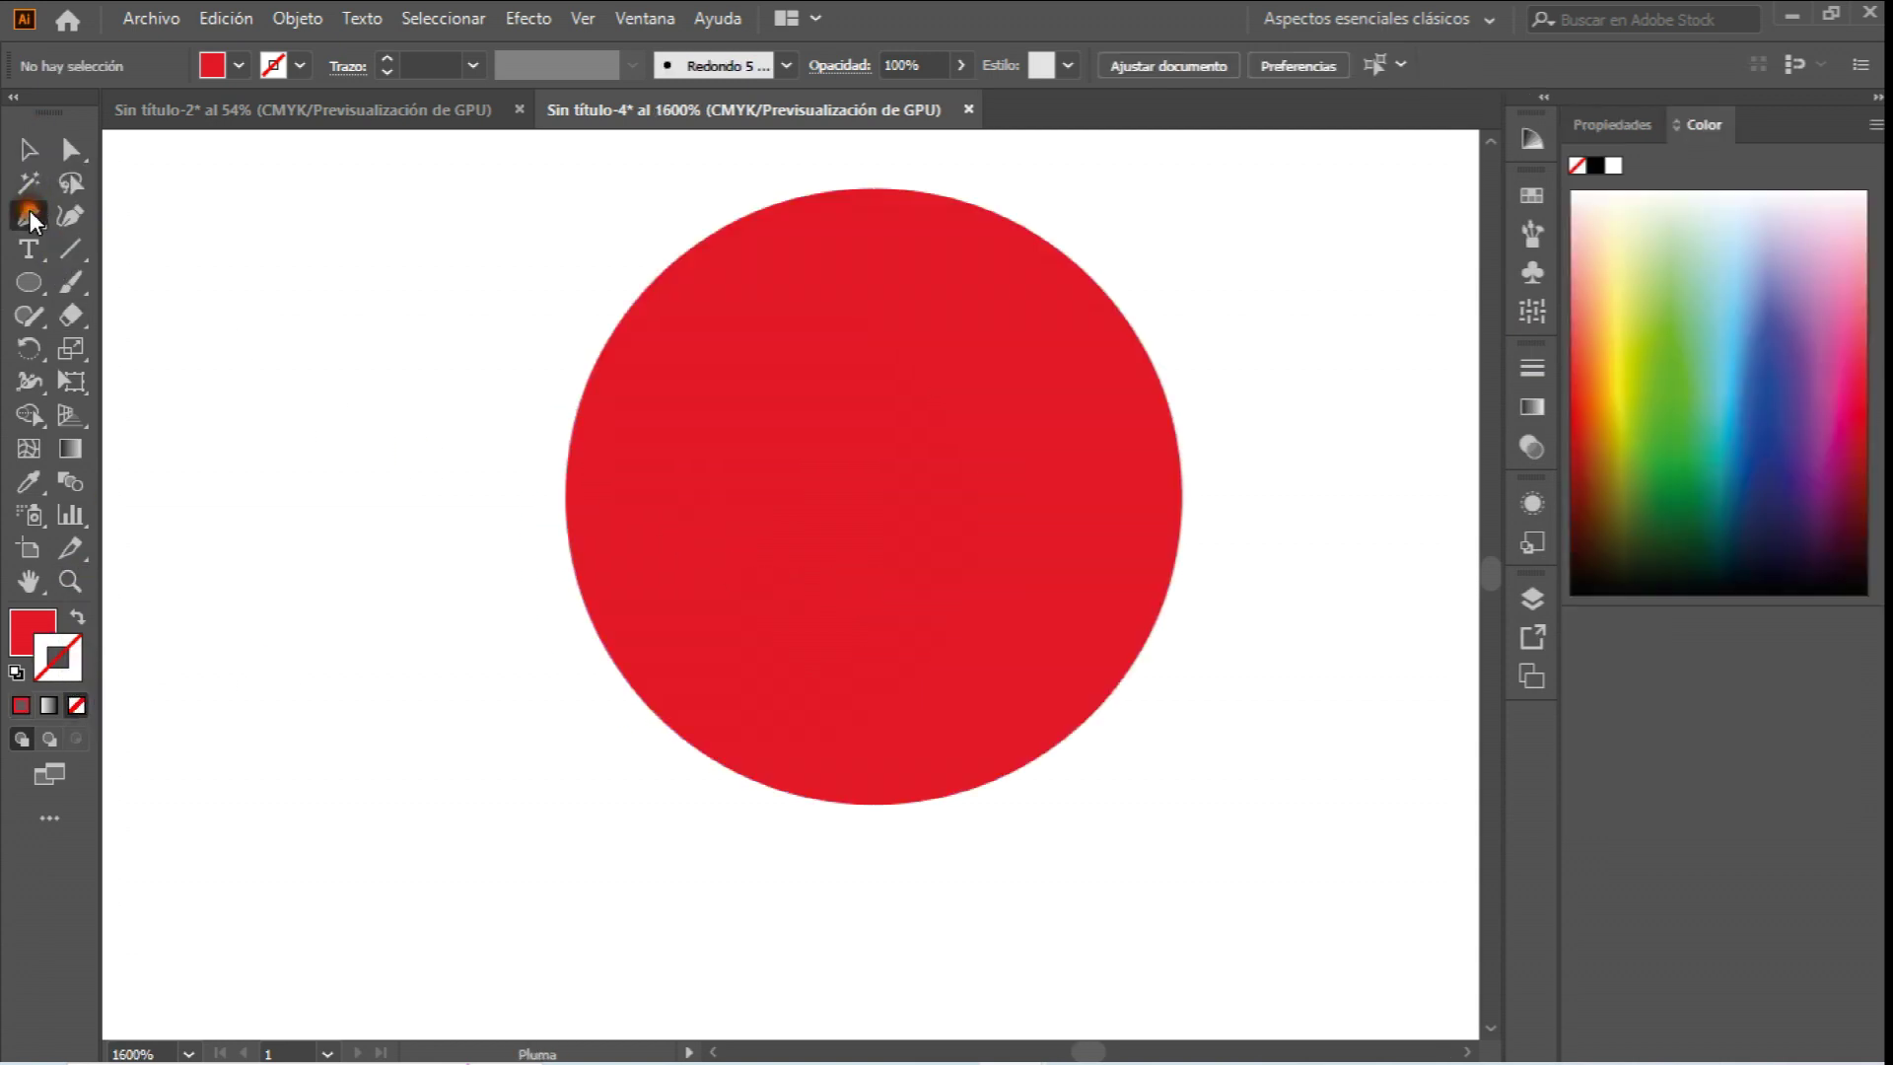
{"action": "double_click", "coordinate": [77, 706]}
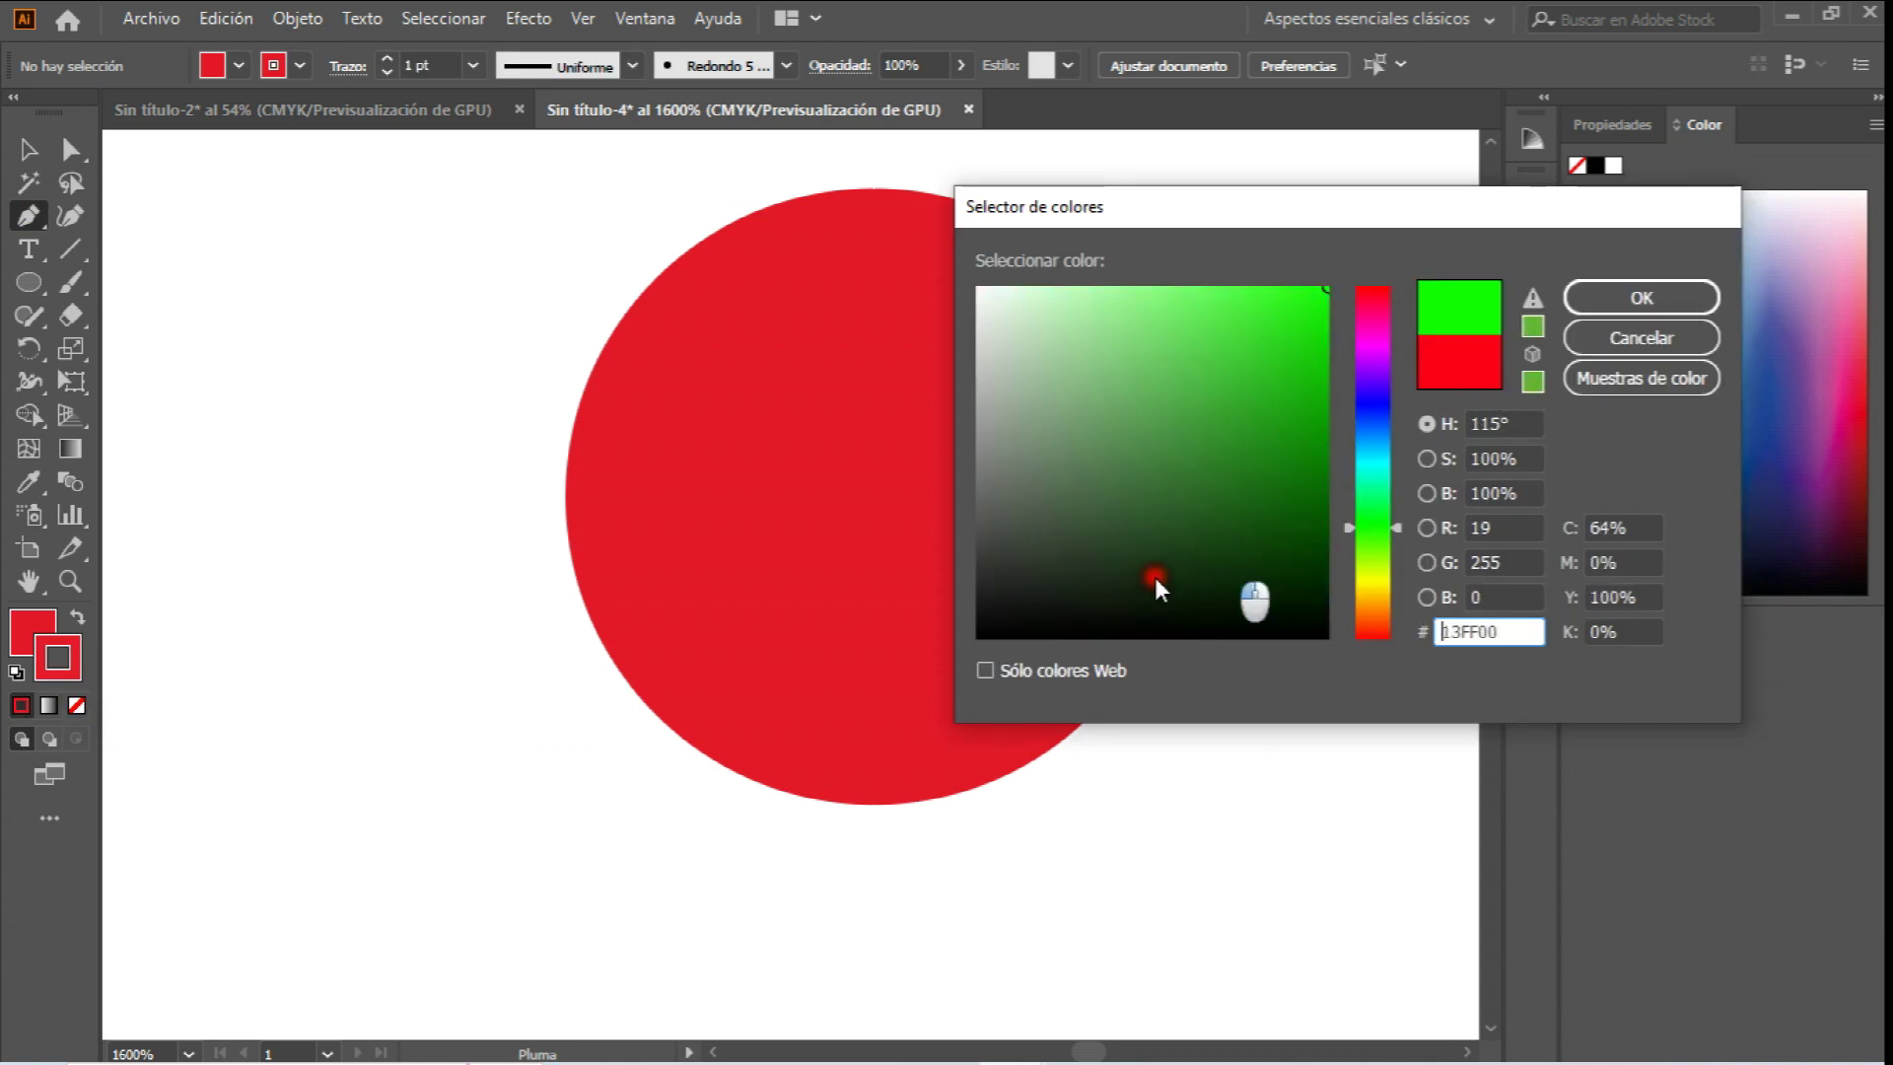
{"action": "left_click_drag", "start_coordinate": [980, 619], "coordinate": [983, 642]}
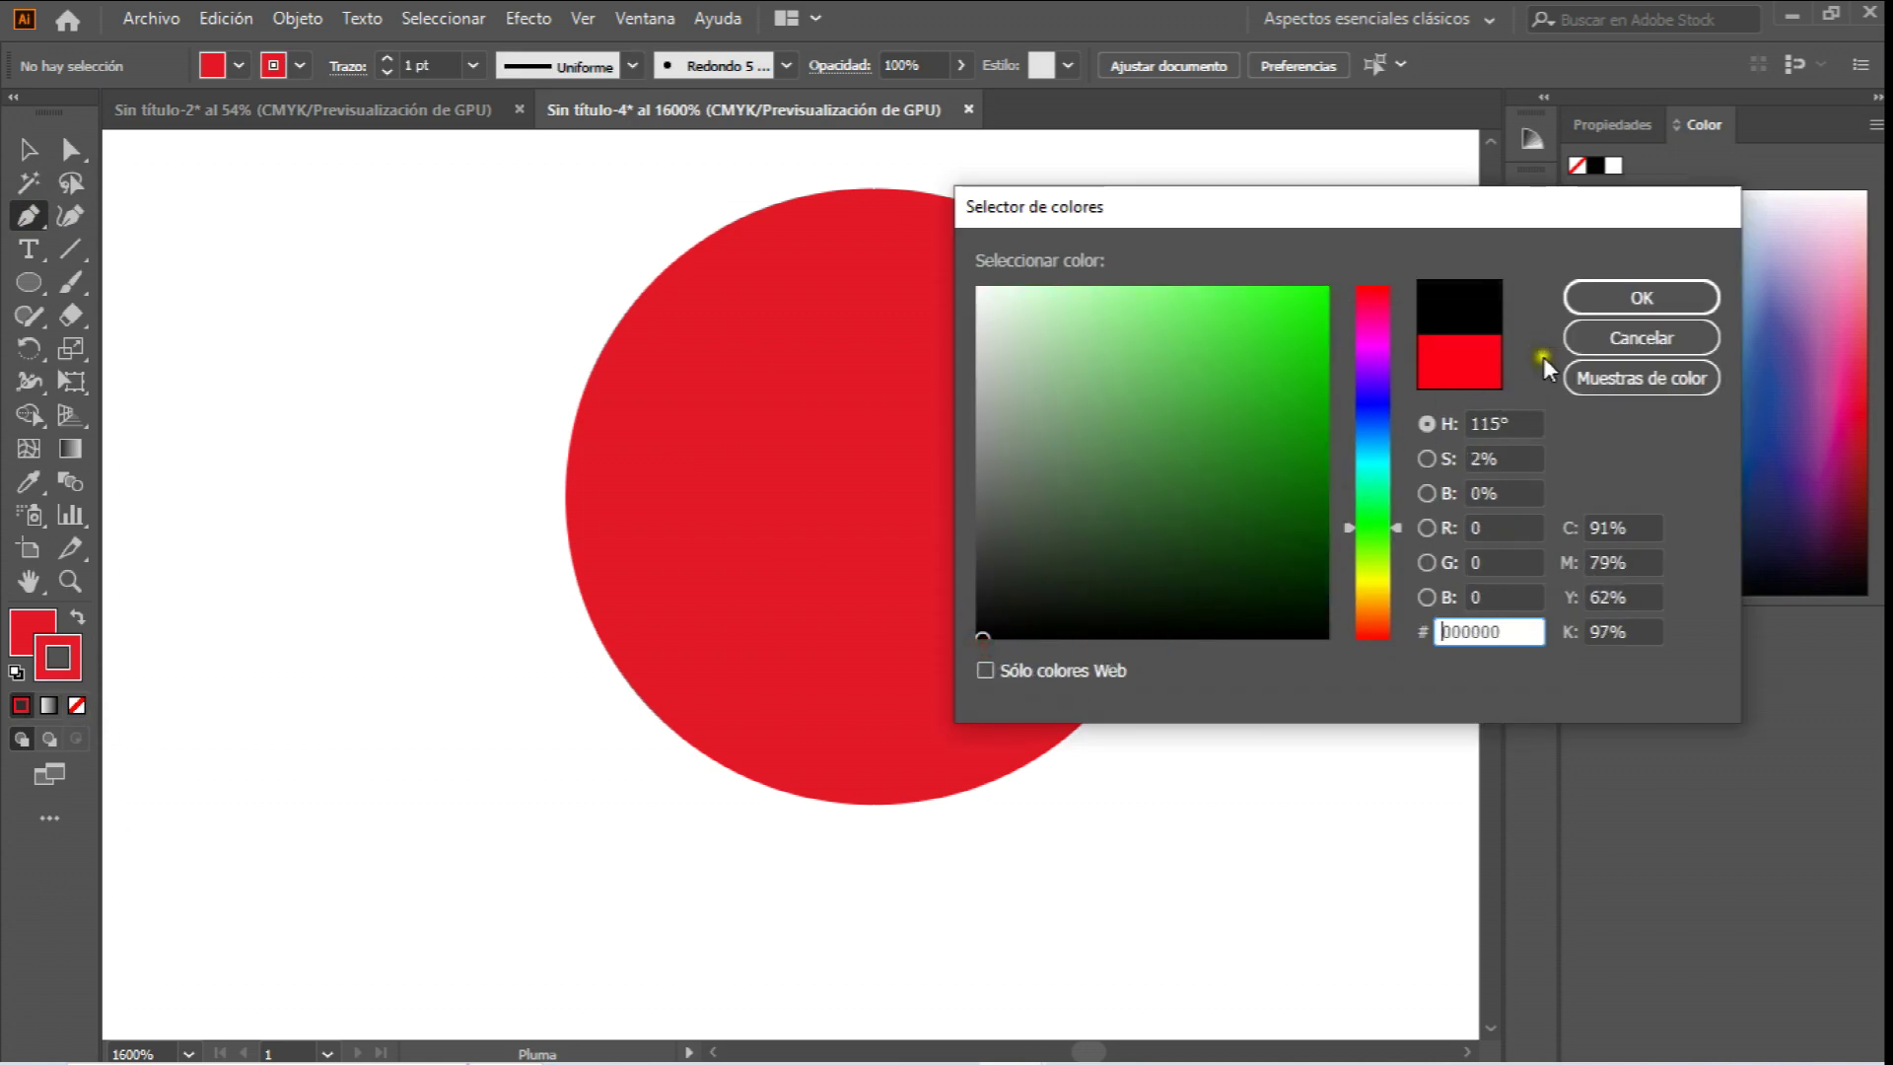
{"action": "left_click", "coordinate": [1637, 298]}
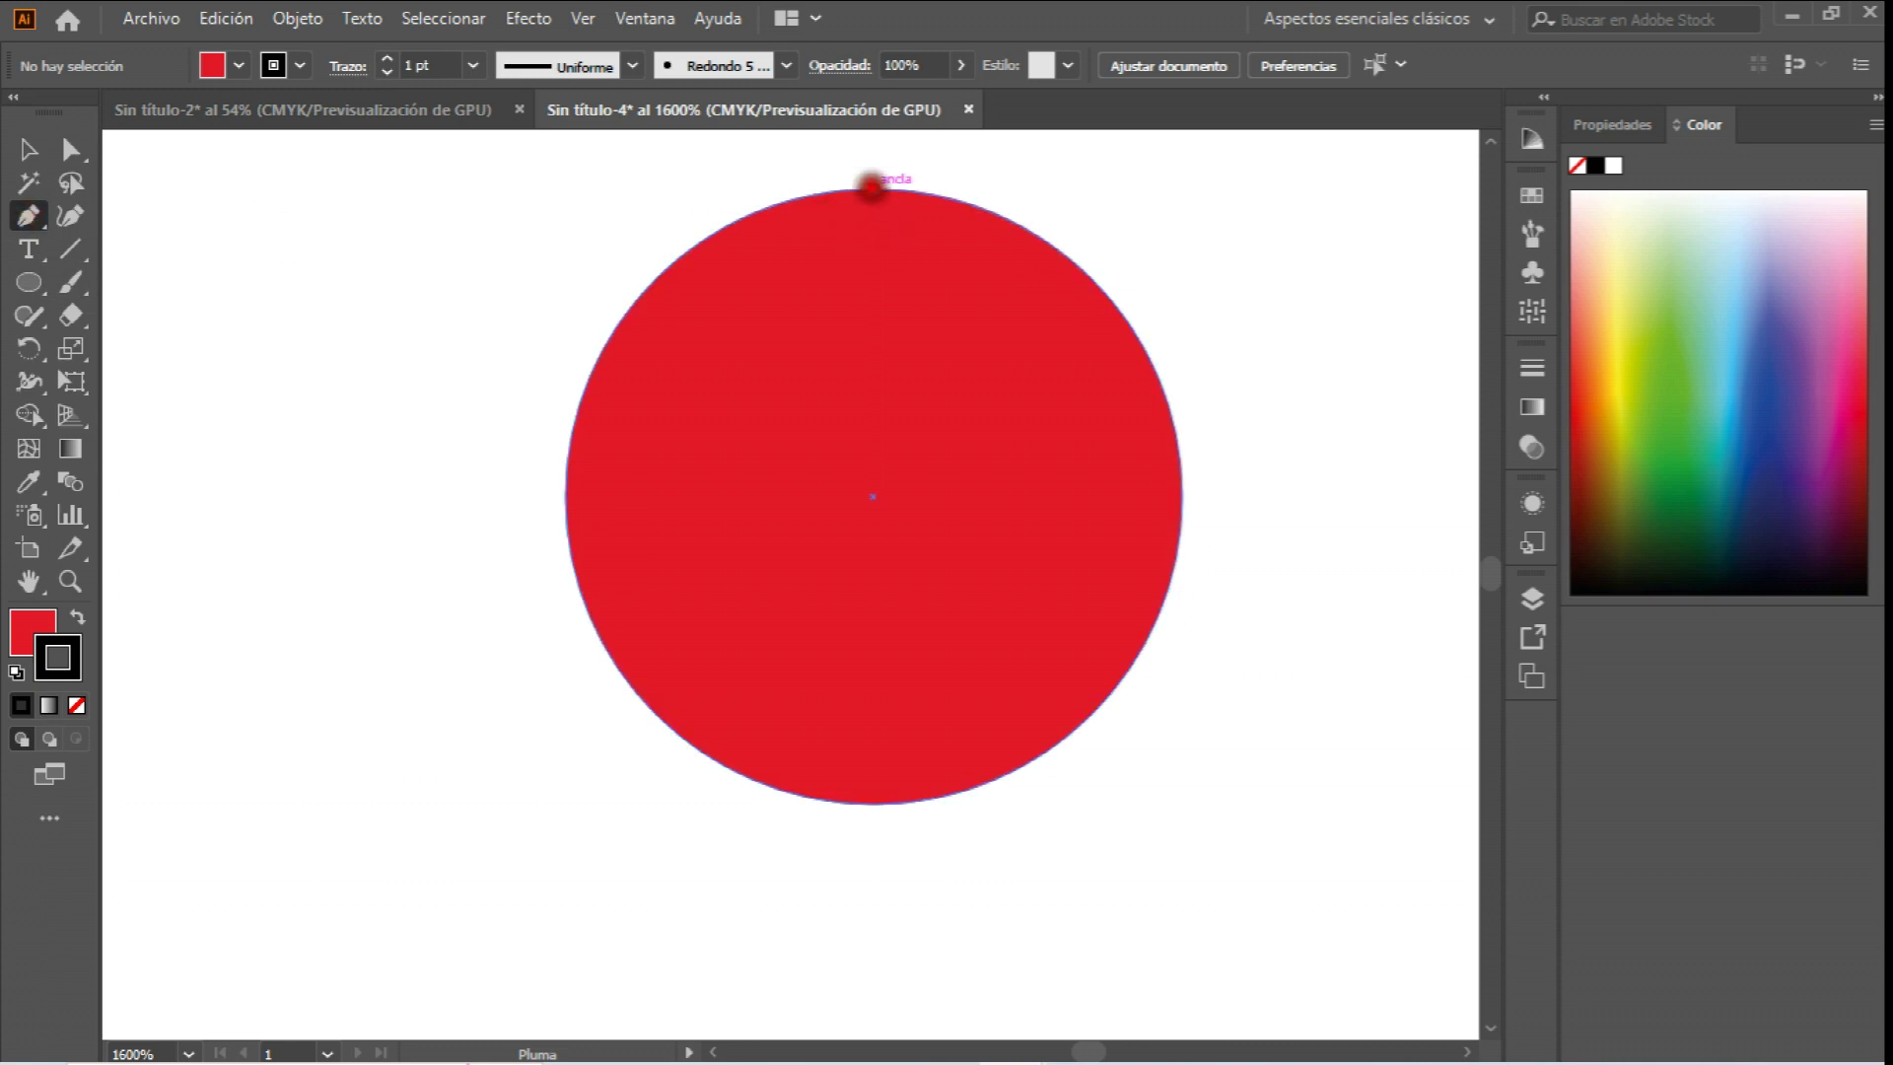
{"action": "left_click", "coordinate": [872, 185]}
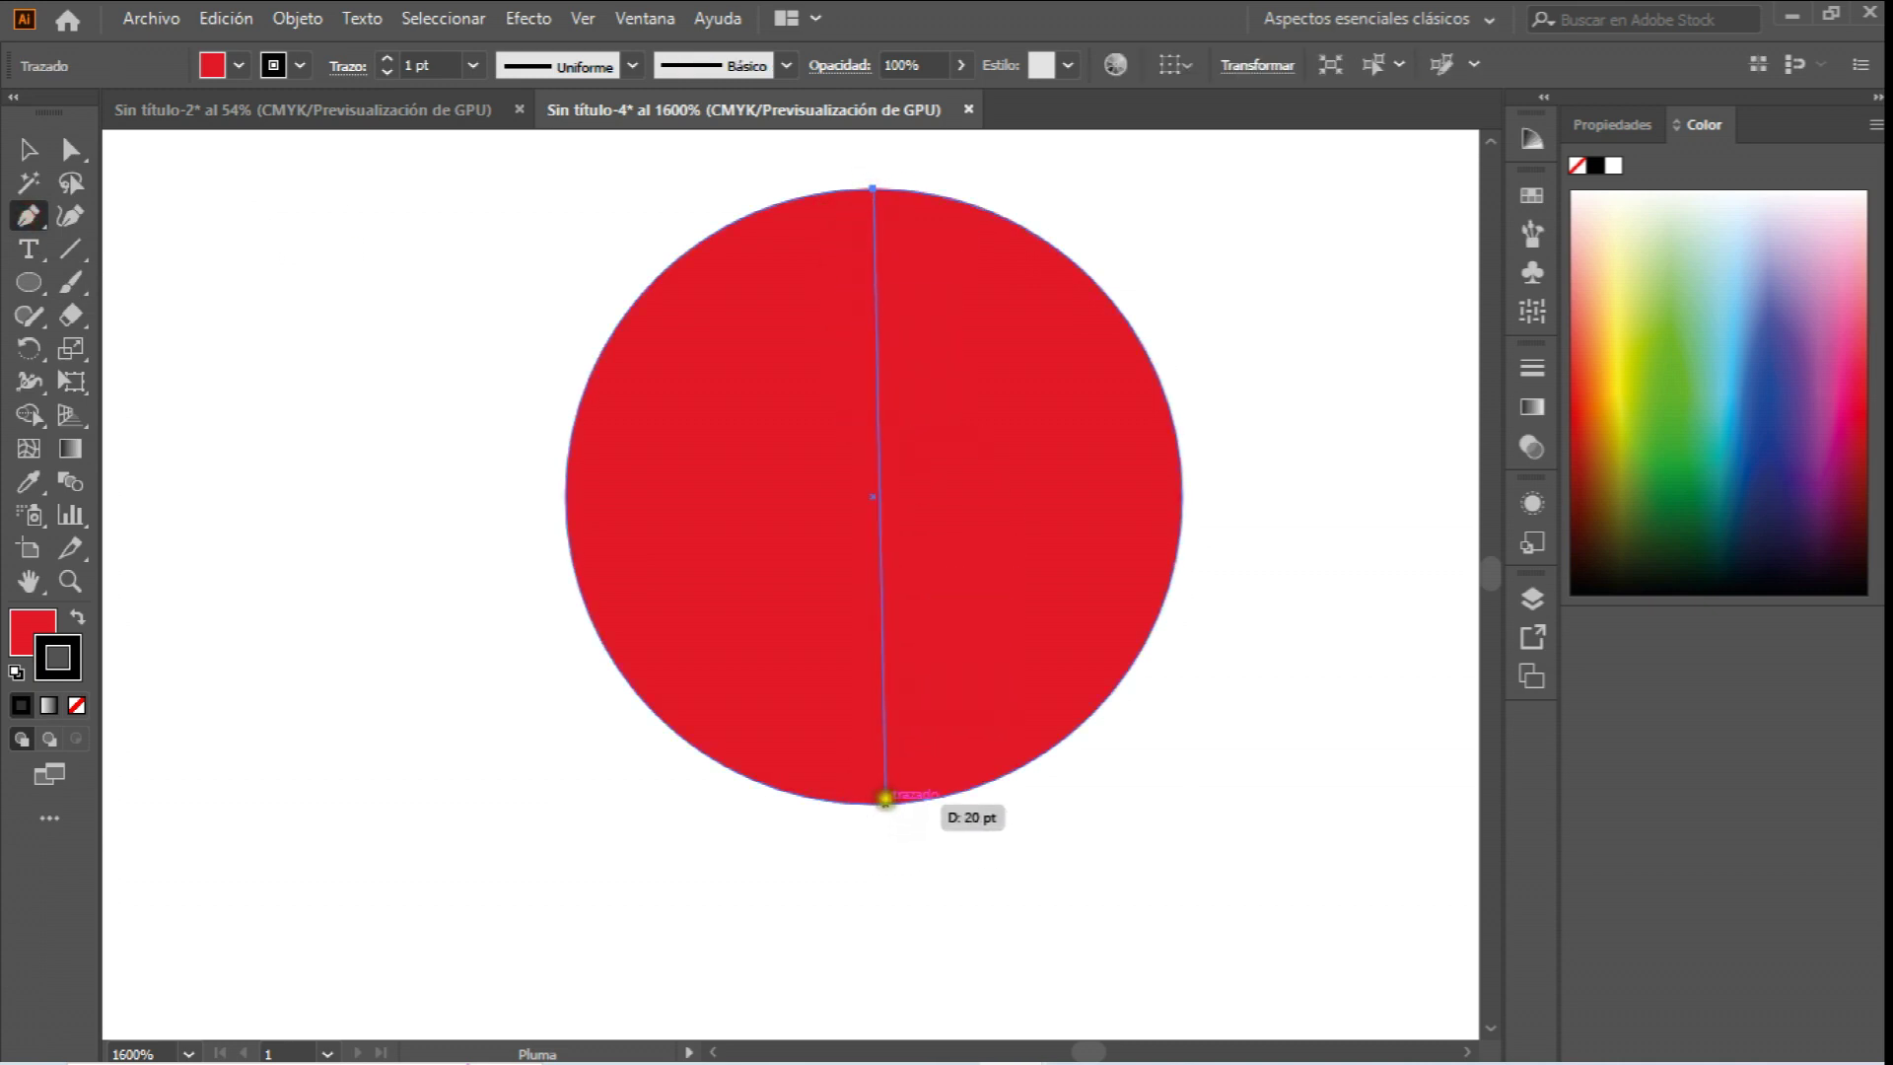
{"action": "left_click", "coordinate": [872, 801]}
Split the red circle into left and right halves along the vertical line with the Shape Builder tool.
{"action": "key", "text": "v"}
{"action": "mouse_move", "coordinate": [532, 153]}
{"action": "left_mouse_down"}
{"action": "mouse_move", "coordinate": [1368, 890]}
{"action": "mouse_move", "coordinate": [1361, 962]}
{"action": "left_mouse_up"}
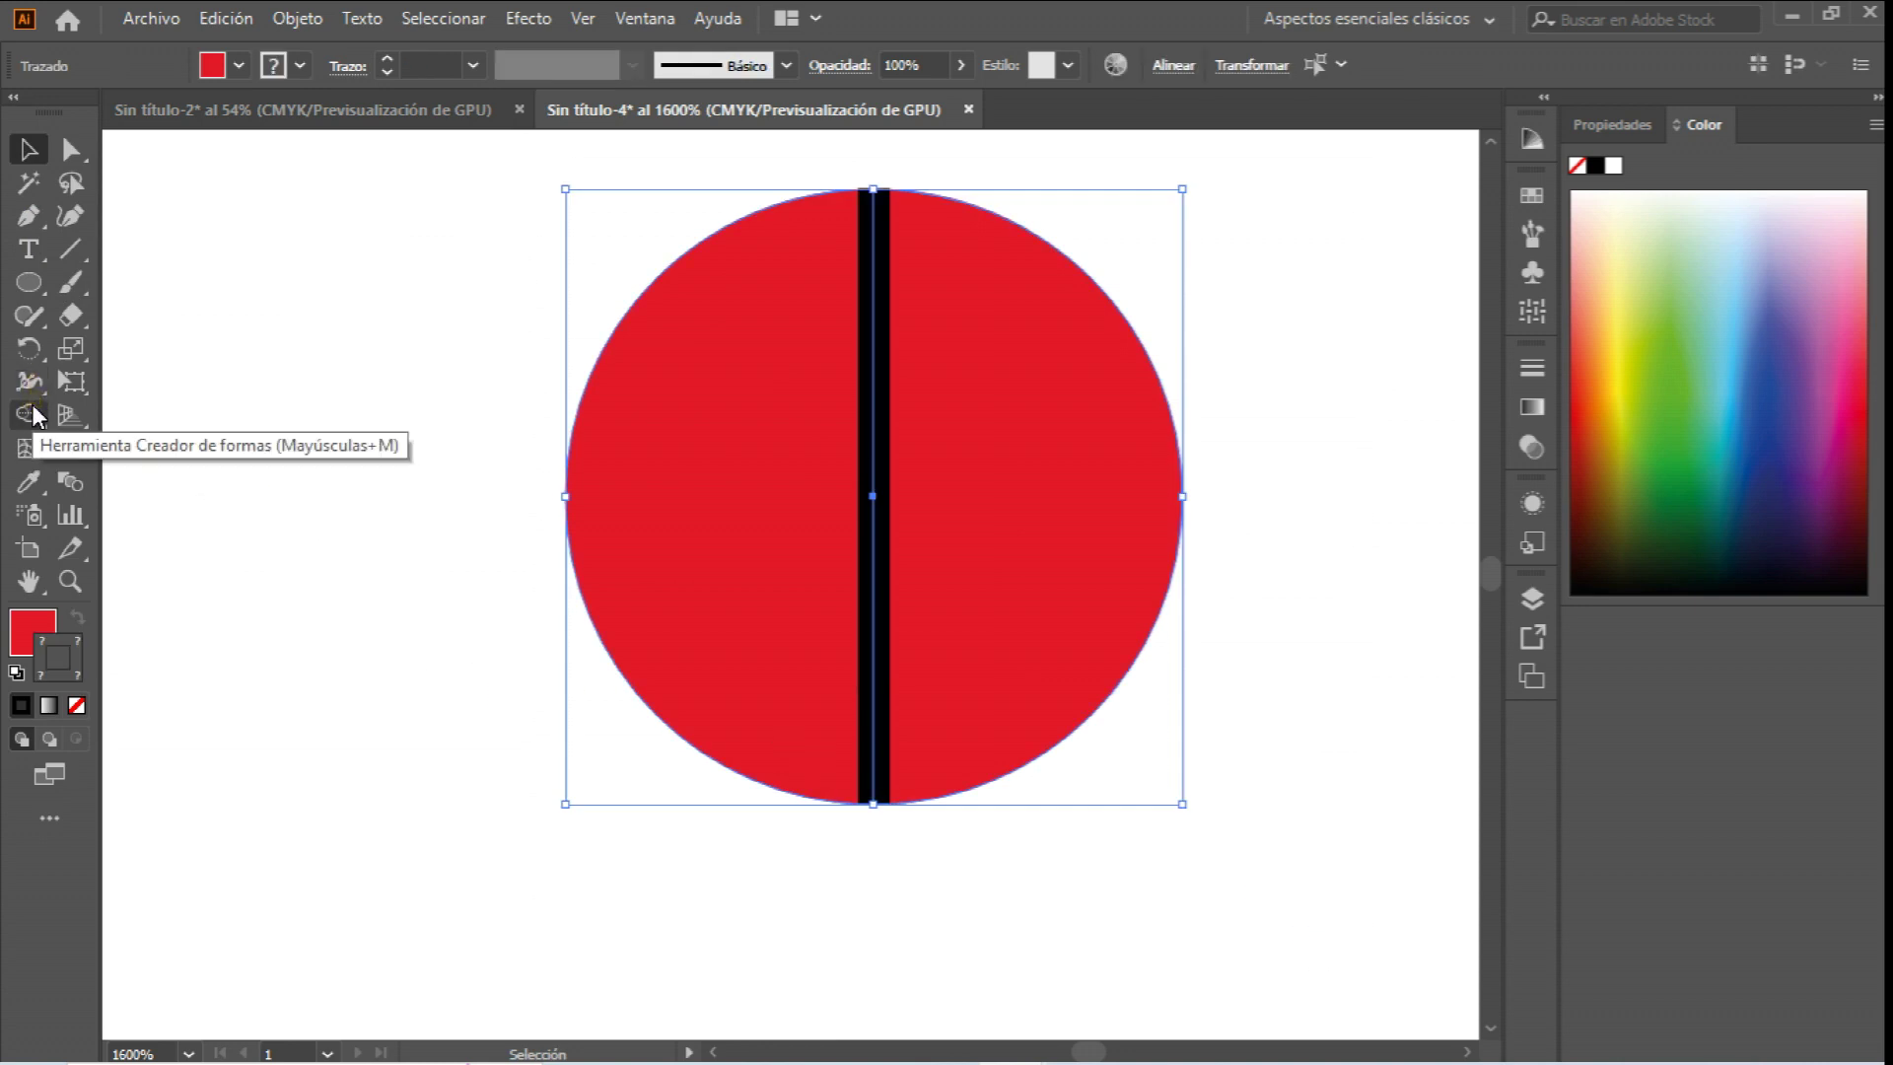
{"action": "left_click", "coordinate": [33, 414]}
{"action": "left_click", "coordinate": [677, 405]}
{"action": "left_click", "coordinate": [1014, 410]}
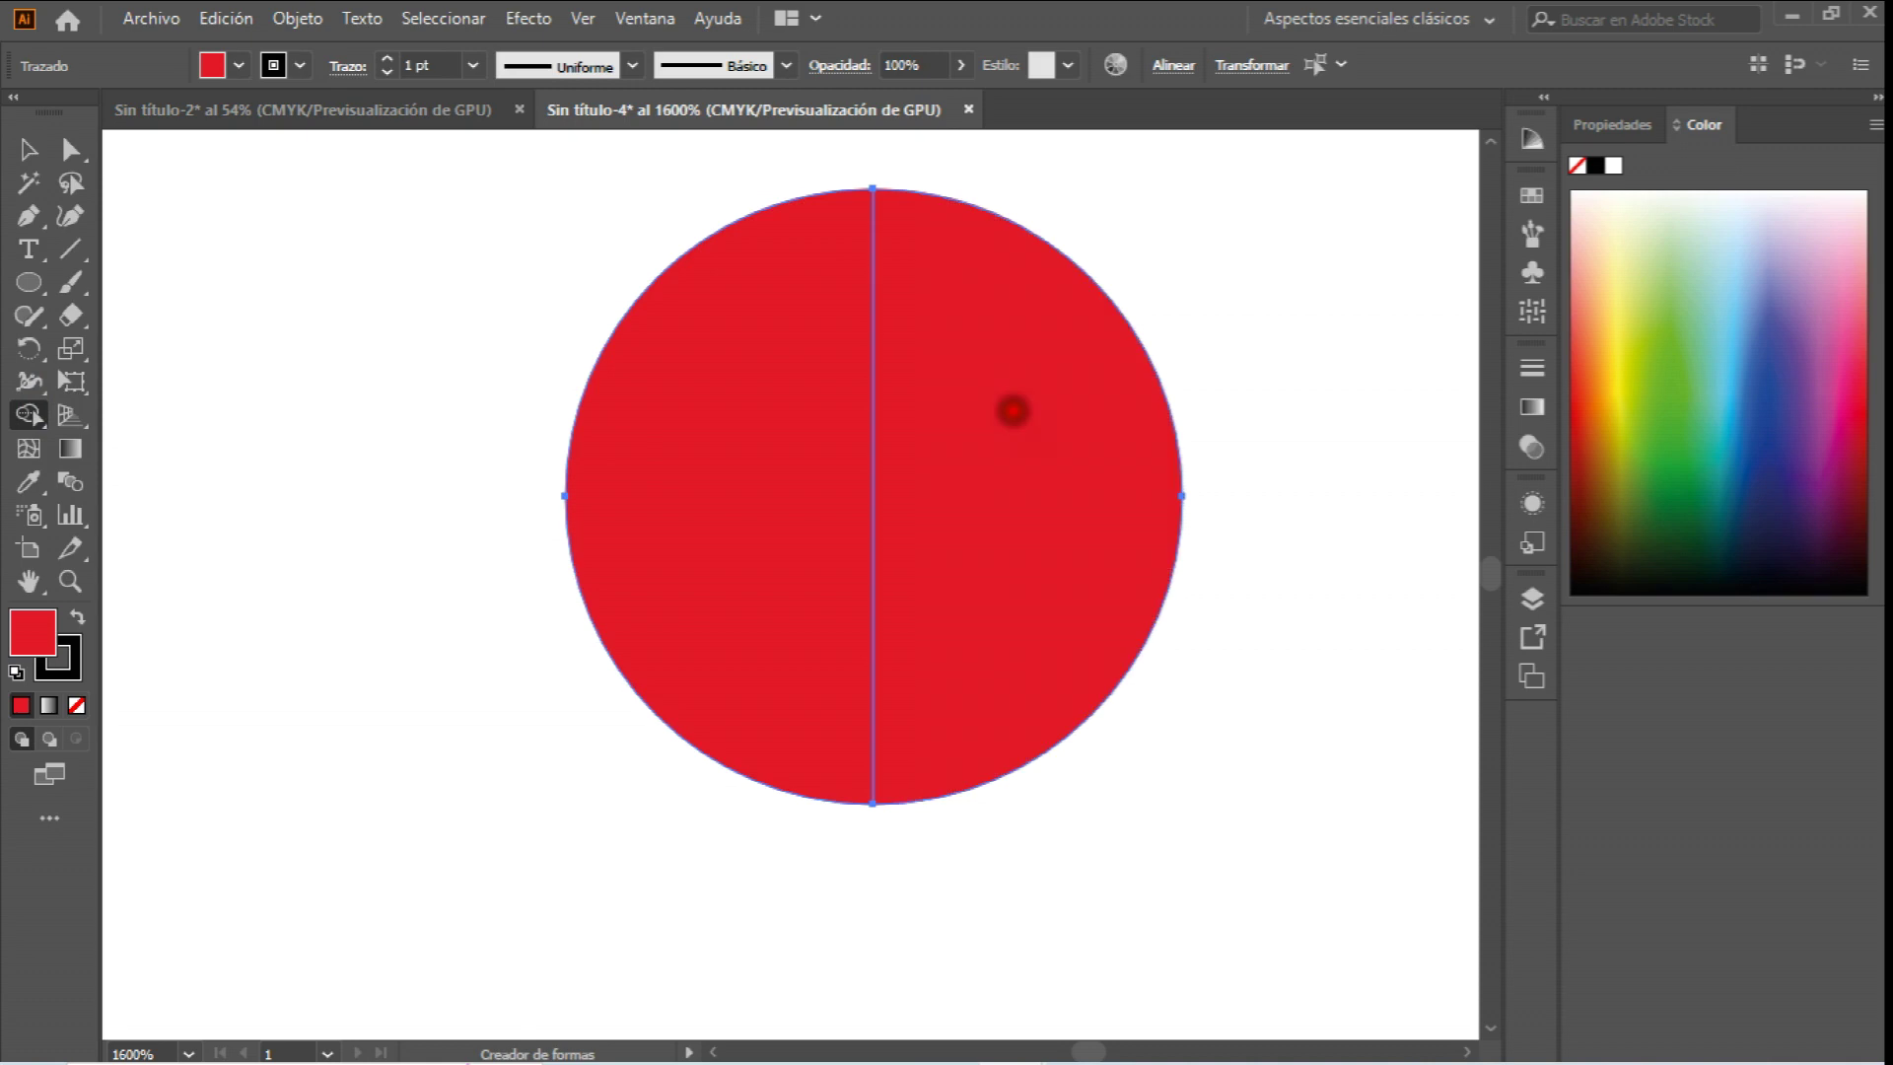
Nudge the right half of the circle about 1 pt to the right to leave a narrow gap.
{"action": "left_click", "coordinate": [28, 149]}
{"action": "left_click", "coordinate": [252, 292]}
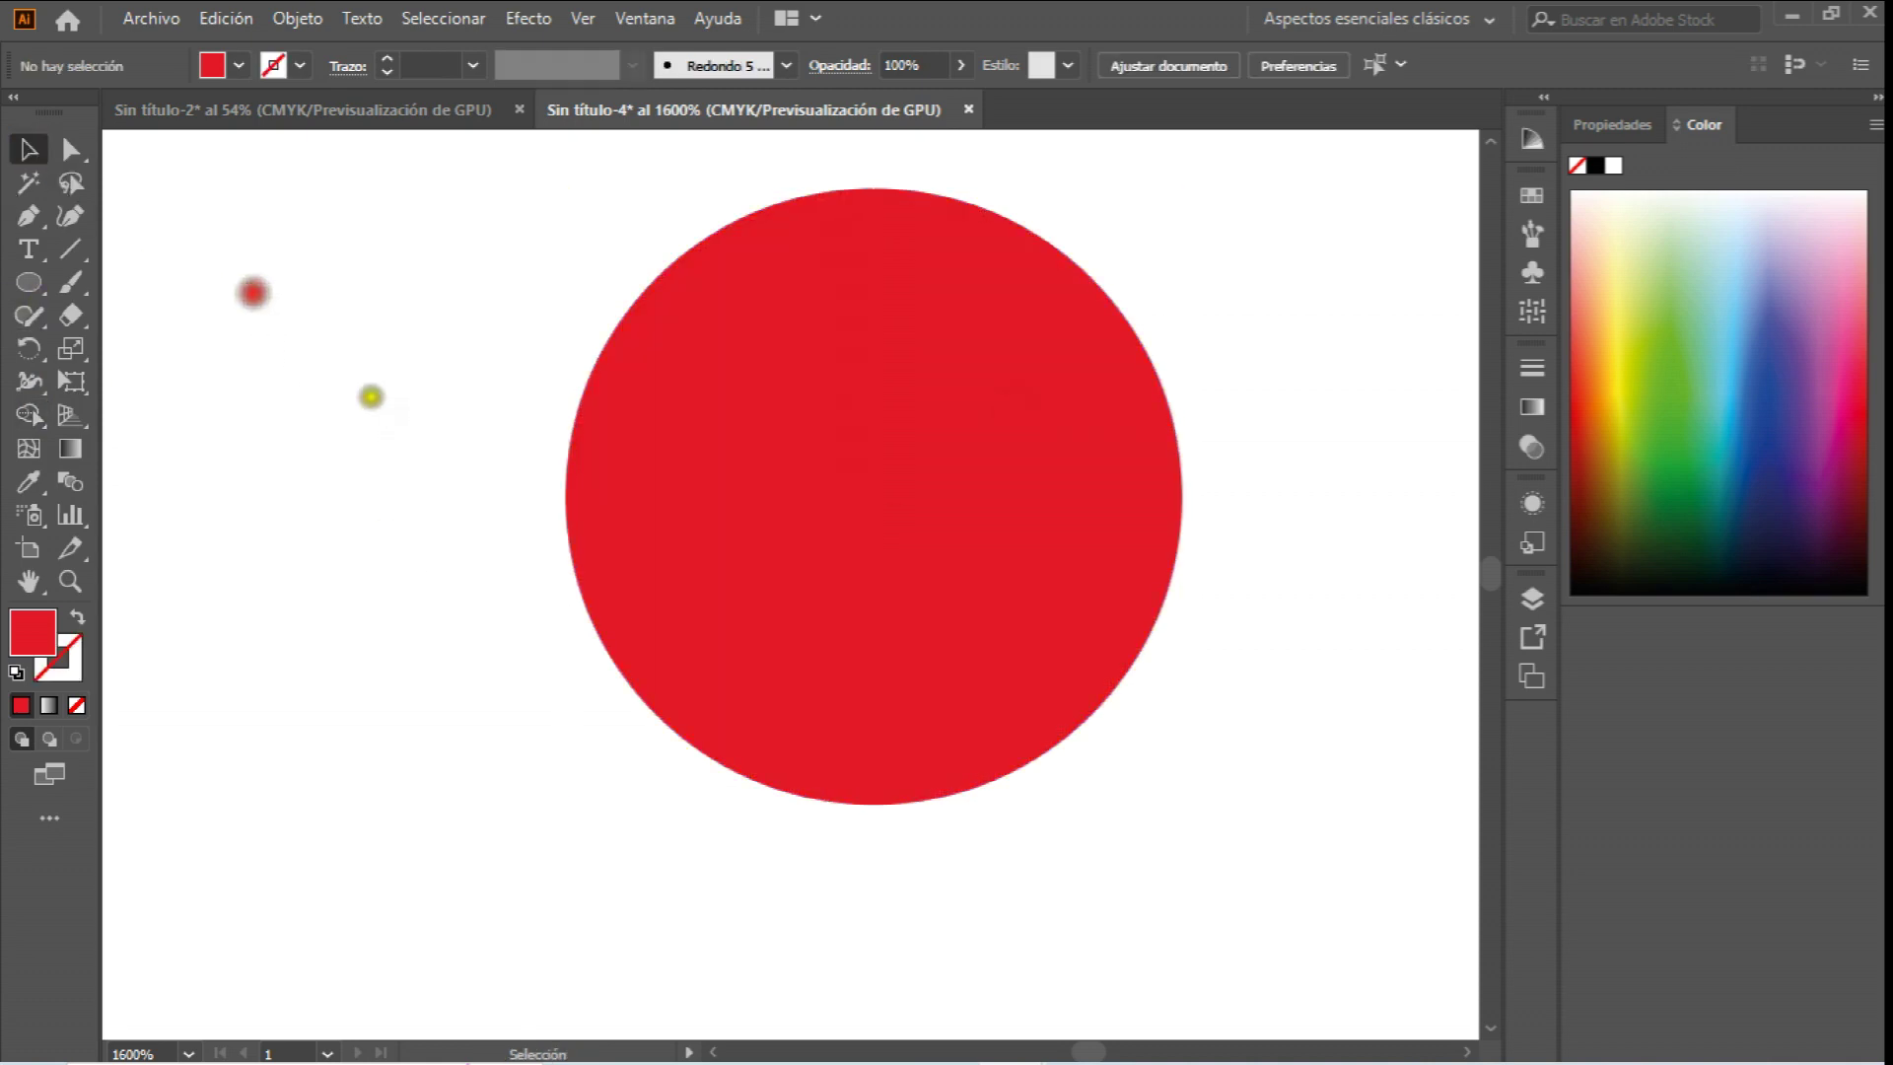
{"action": "left_click", "coordinate": [1118, 428]}
{"action": "key", "text": "Right"}
{"action": "key", "text": "Right"}
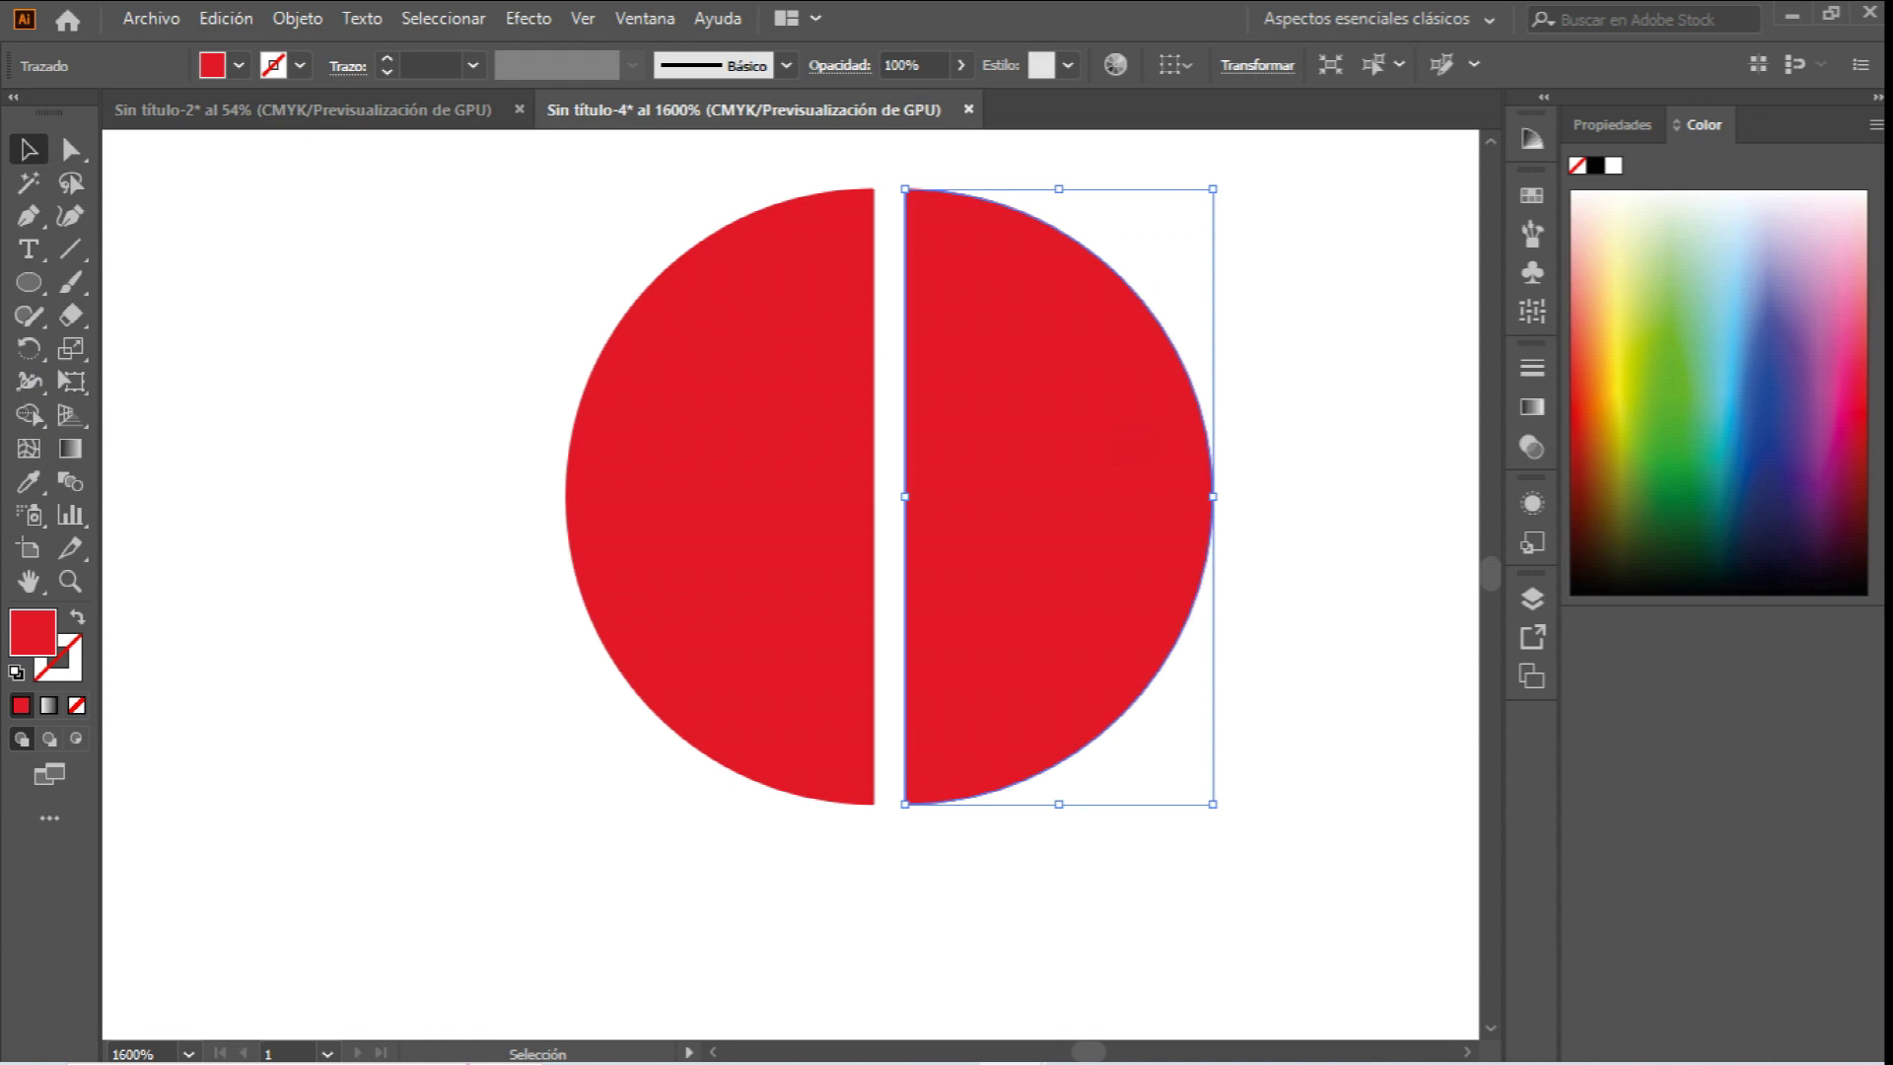
Change the fill of the right half-circle to a golden orange.
{"action": "double_click", "coordinate": [32, 631]}
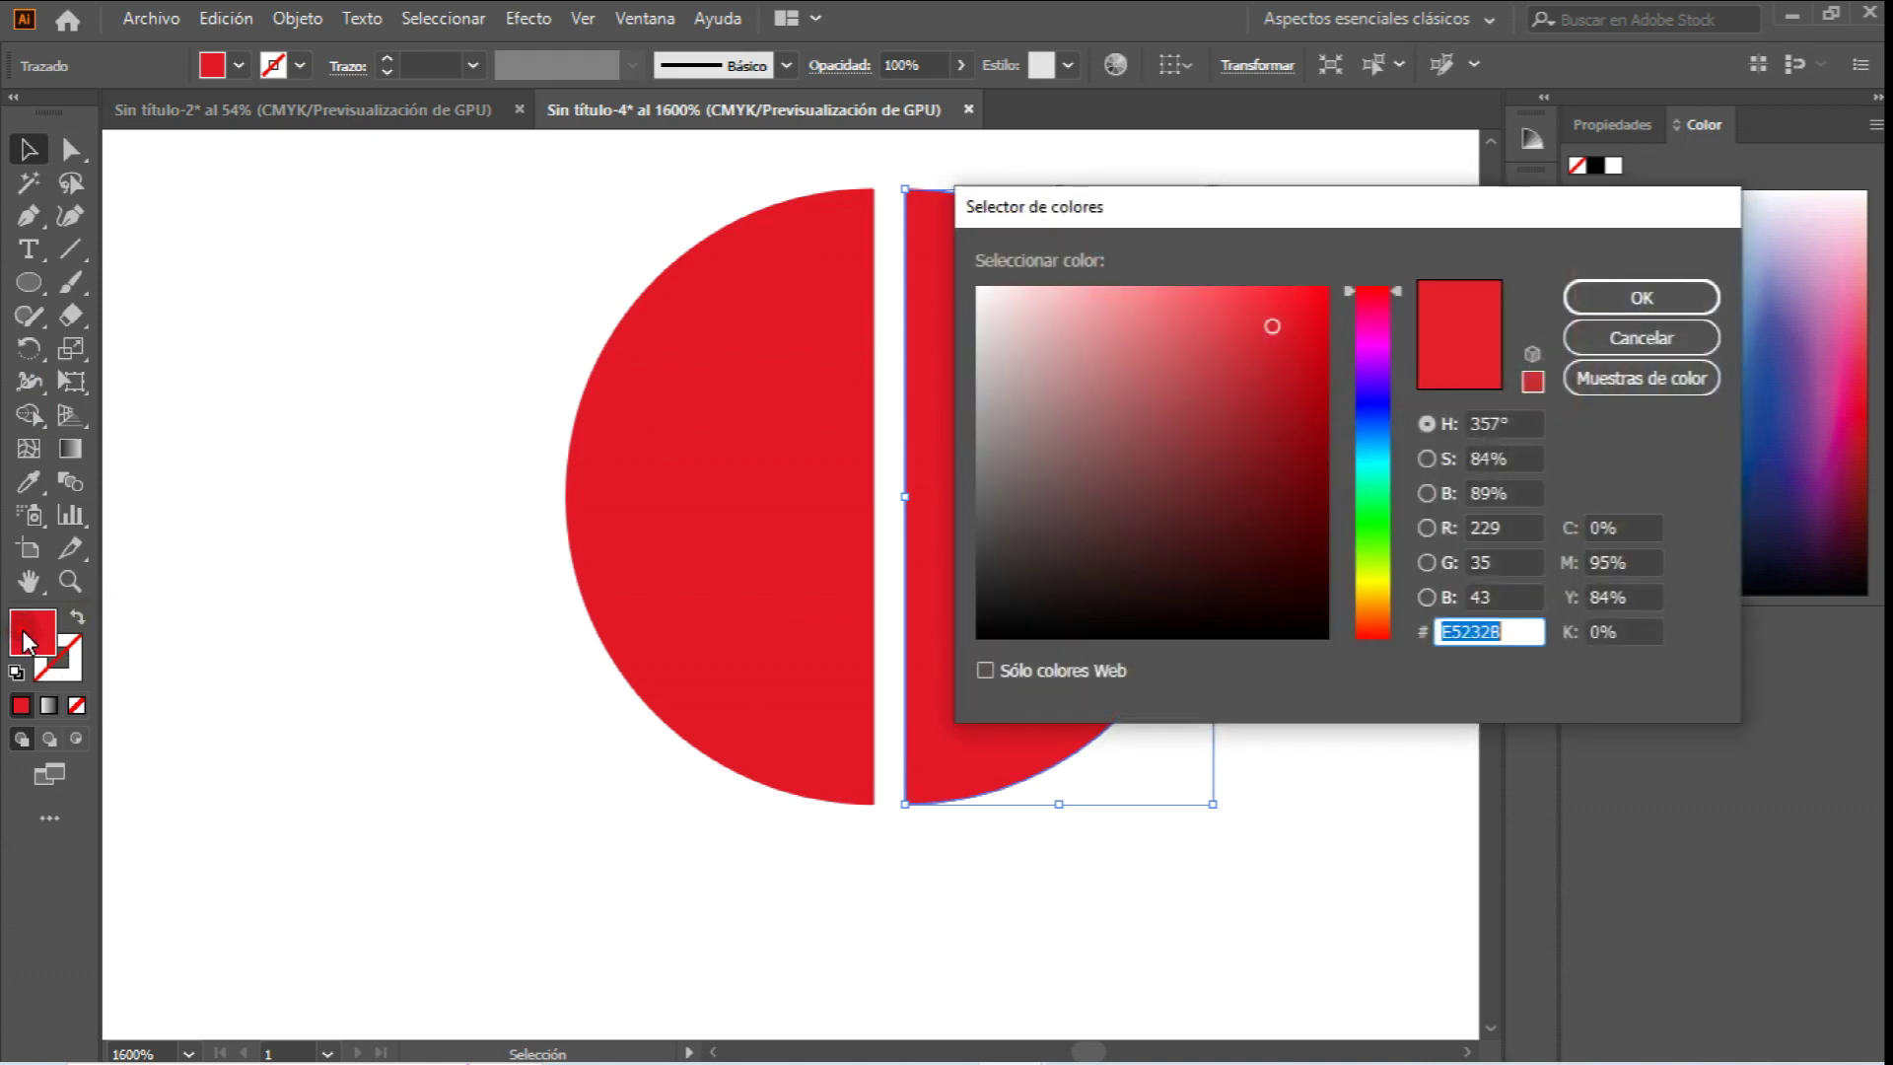
{"action": "left_click_drag", "start_coordinate": [1374, 584], "coordinate": [1382, 601]}
{"action": "left_click", "coordinate": [1644, 298]}
{"action": "left_click", "coordinate": [1366, 525]}
{"action": "left_click", "coordinate": [1115, 535]}
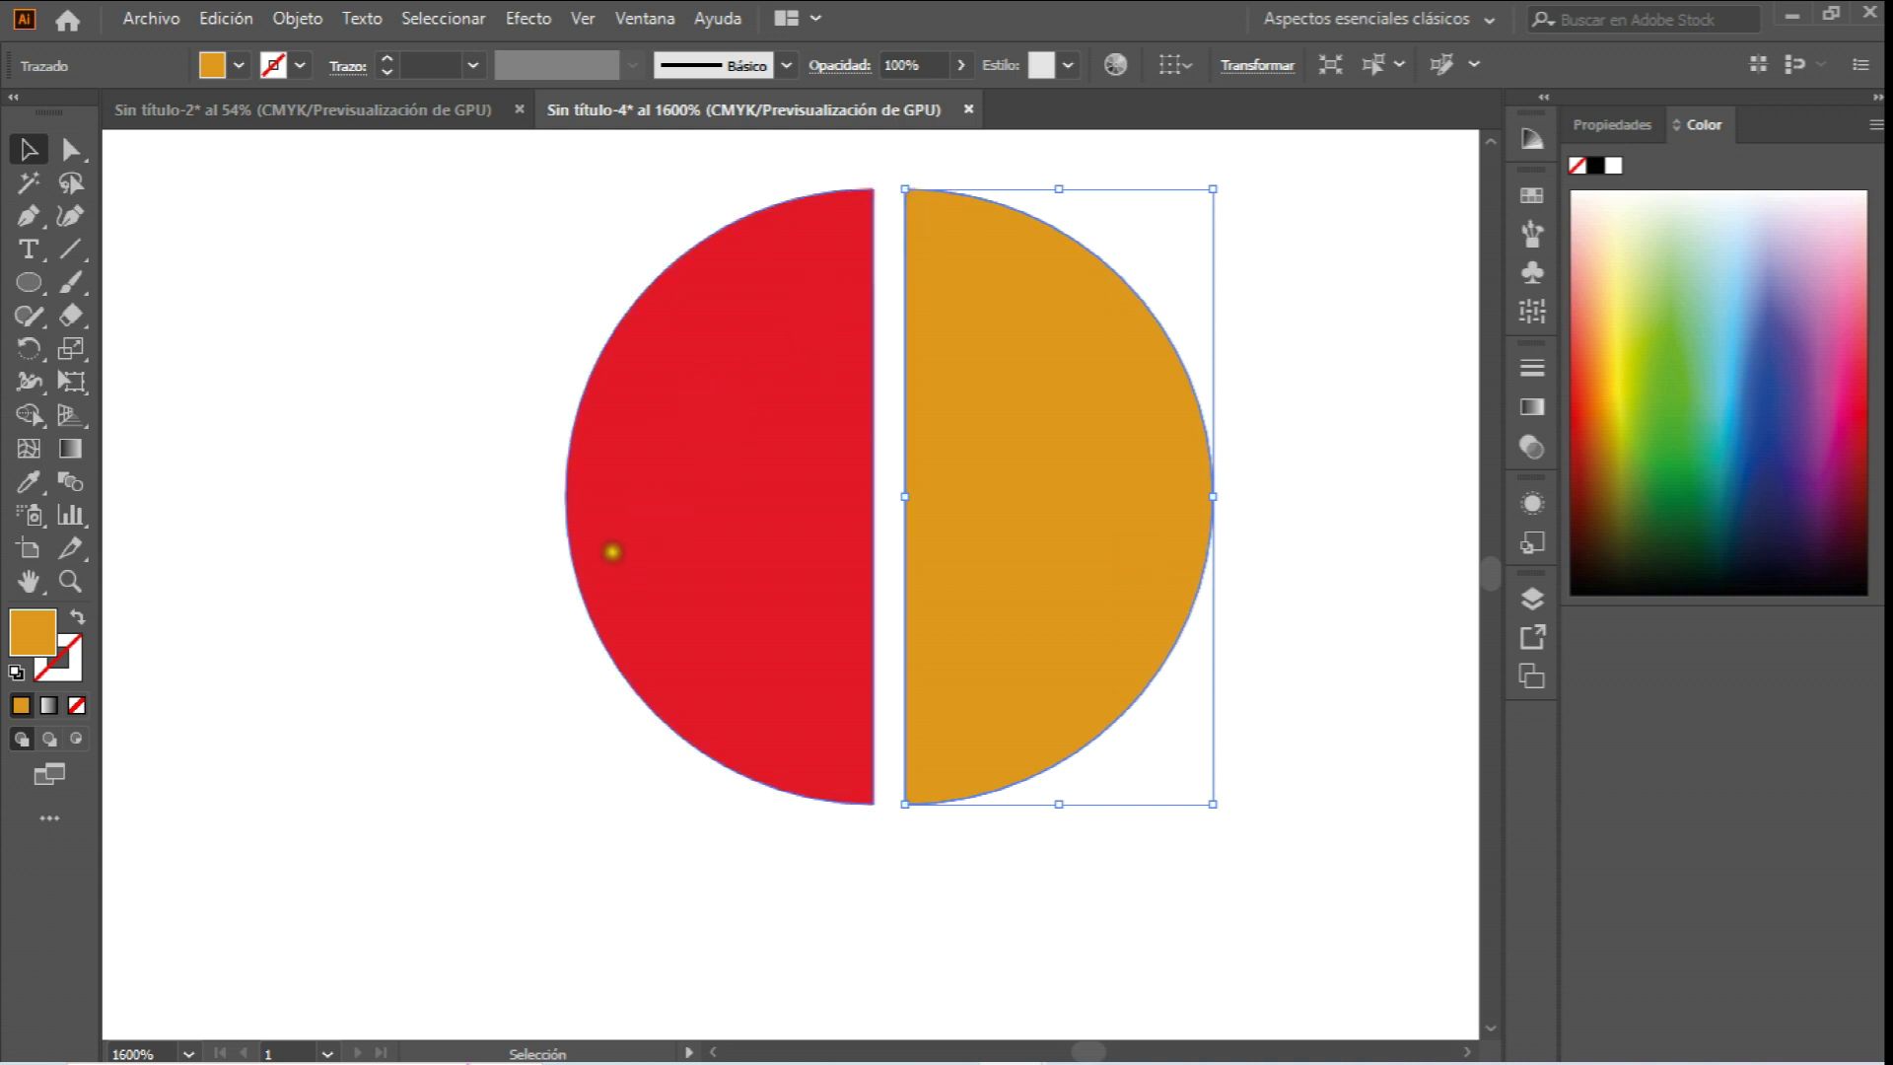
{"action": "left_click", "coordinate": [1295, 579]}
{"action": "left_click", "coordinate": [1125, 546]}
{"action": "left_click", "coordinate": [70, 581]}
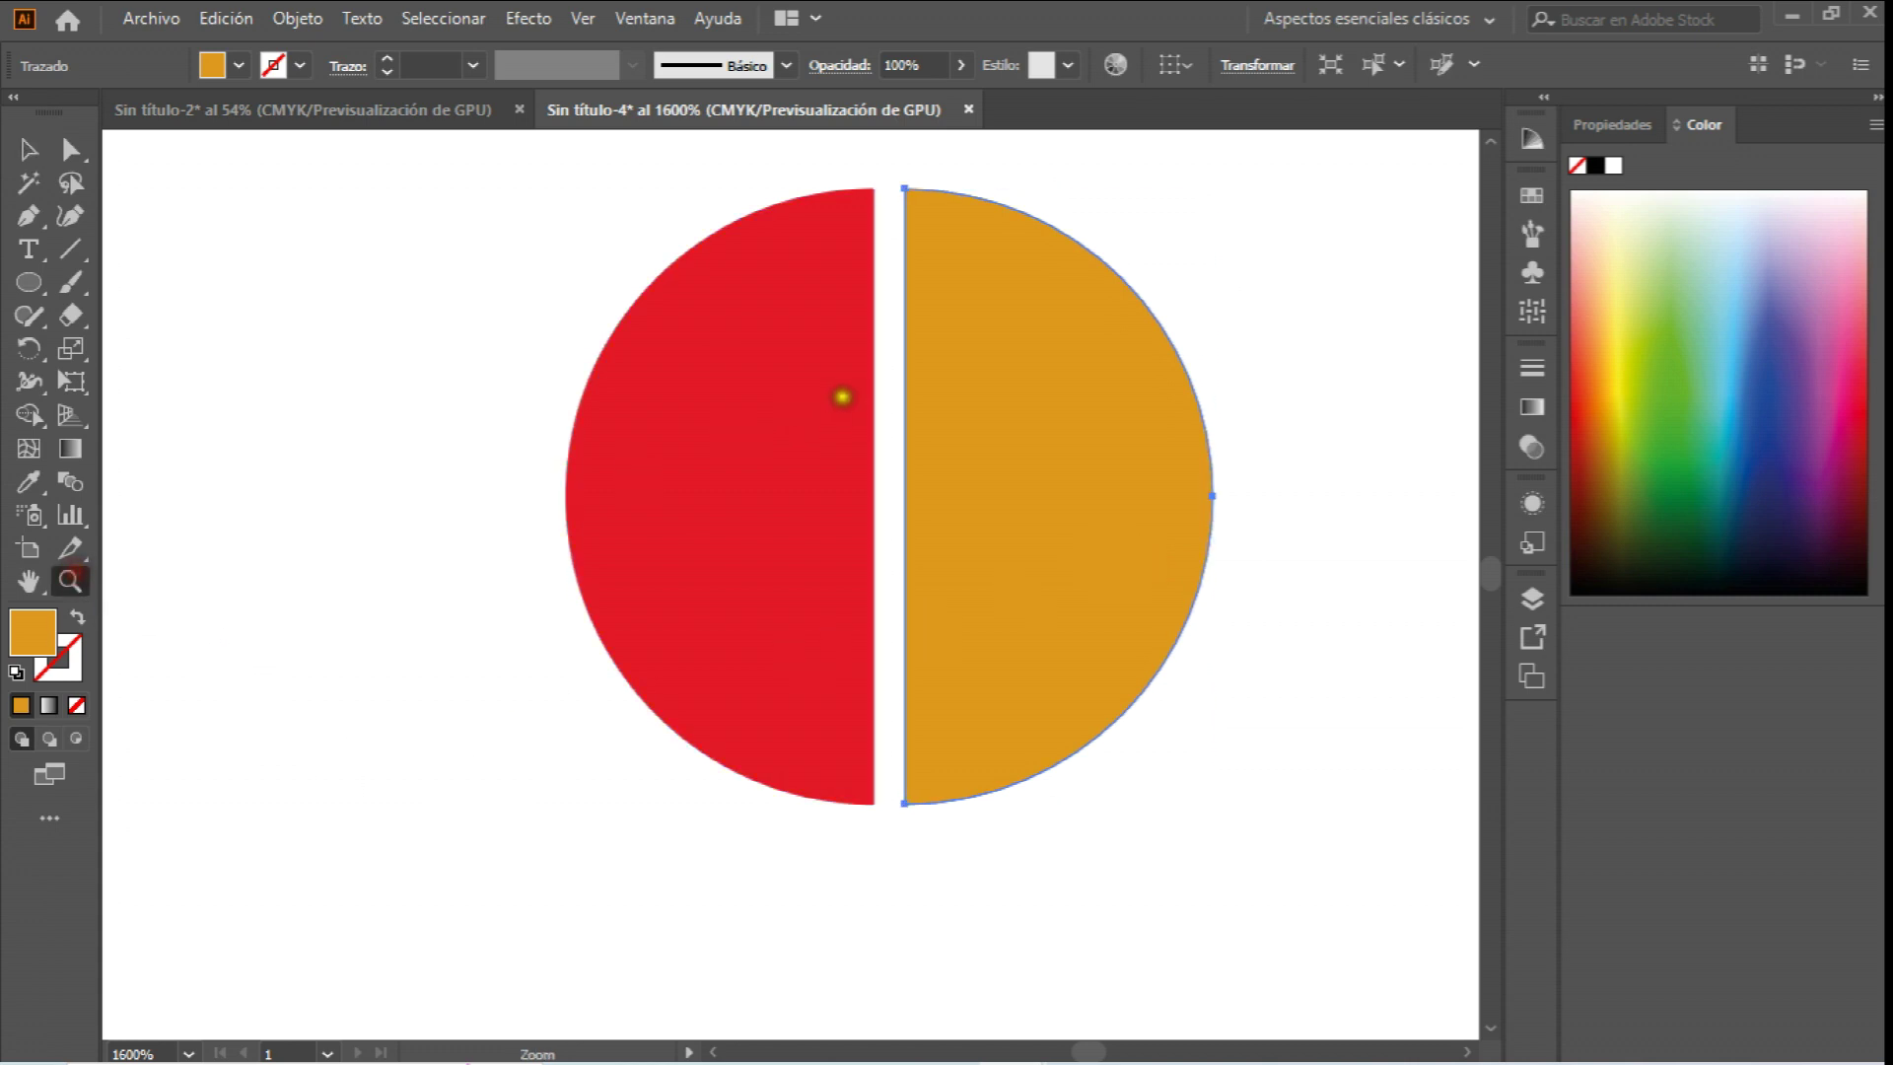
{"action": "right_click", "coordinate": [901, 393]}
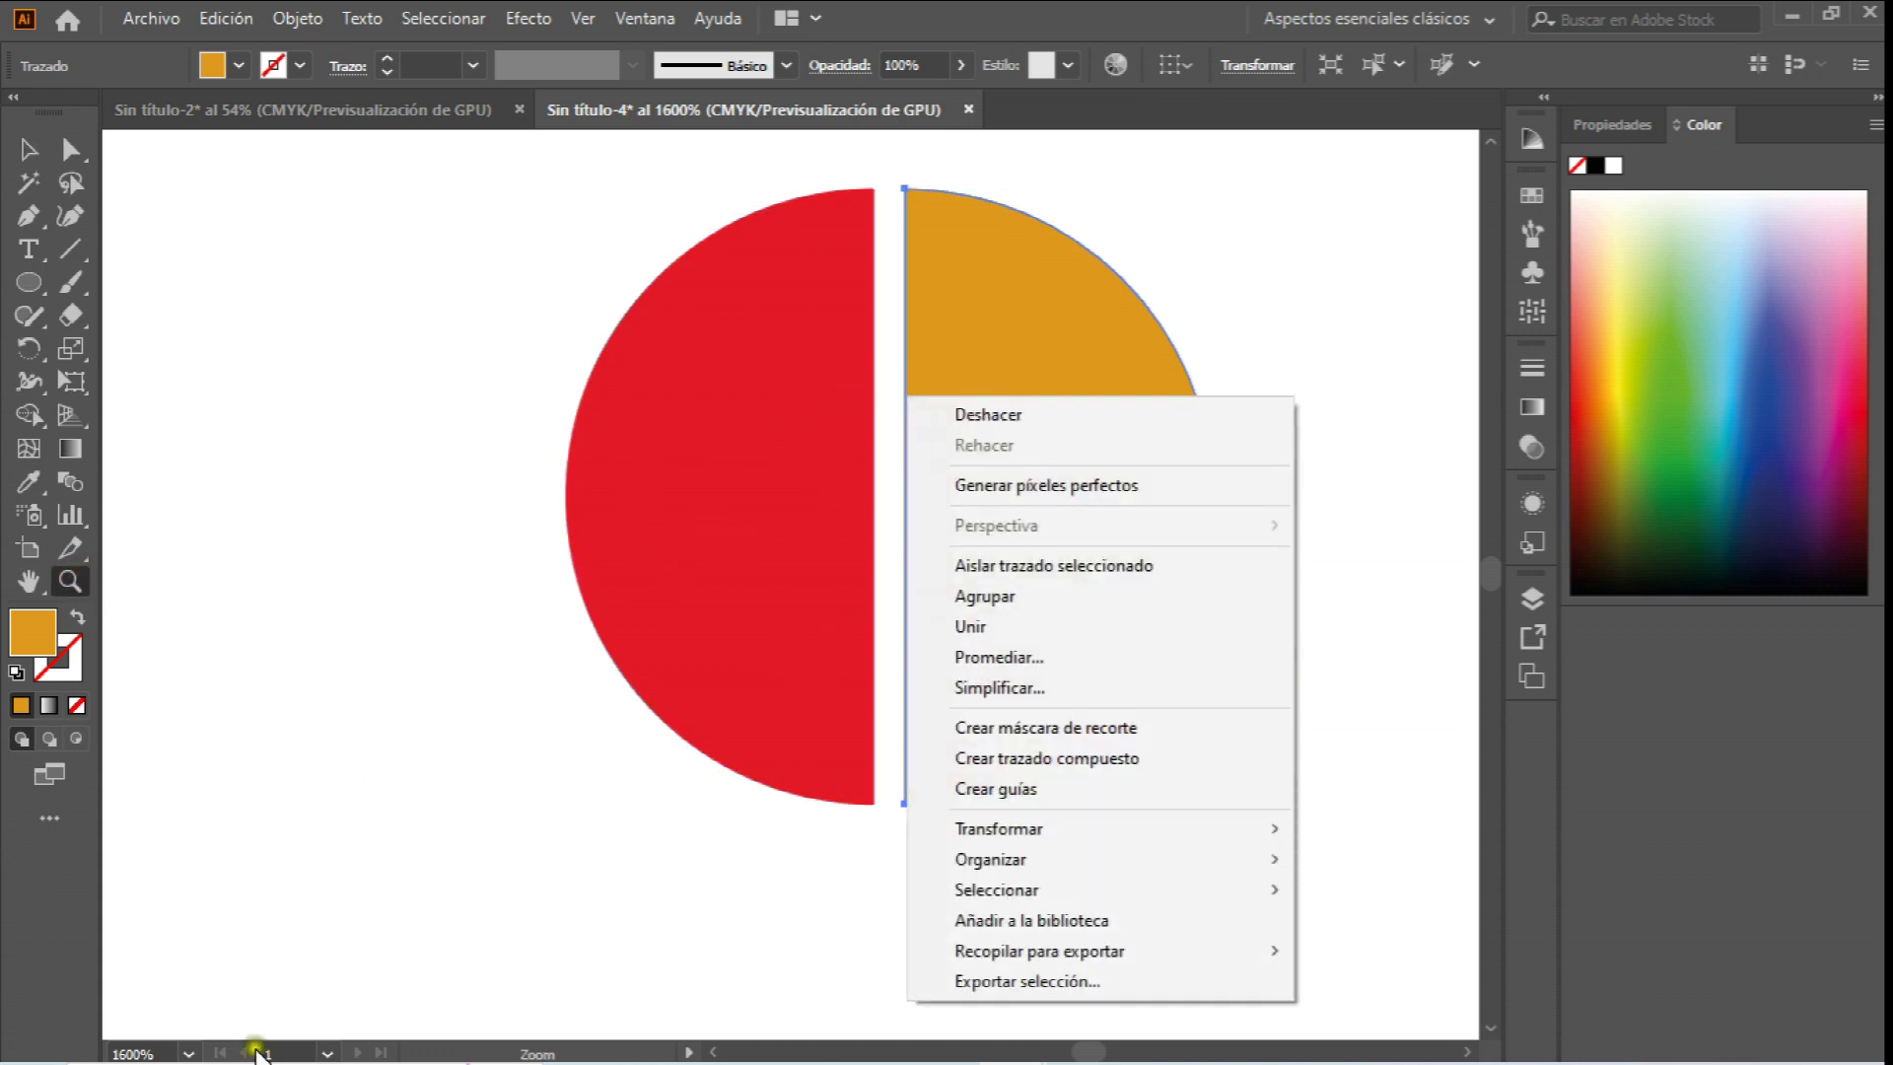
{"action": "left_click", "coordinate": [198, 1053]}
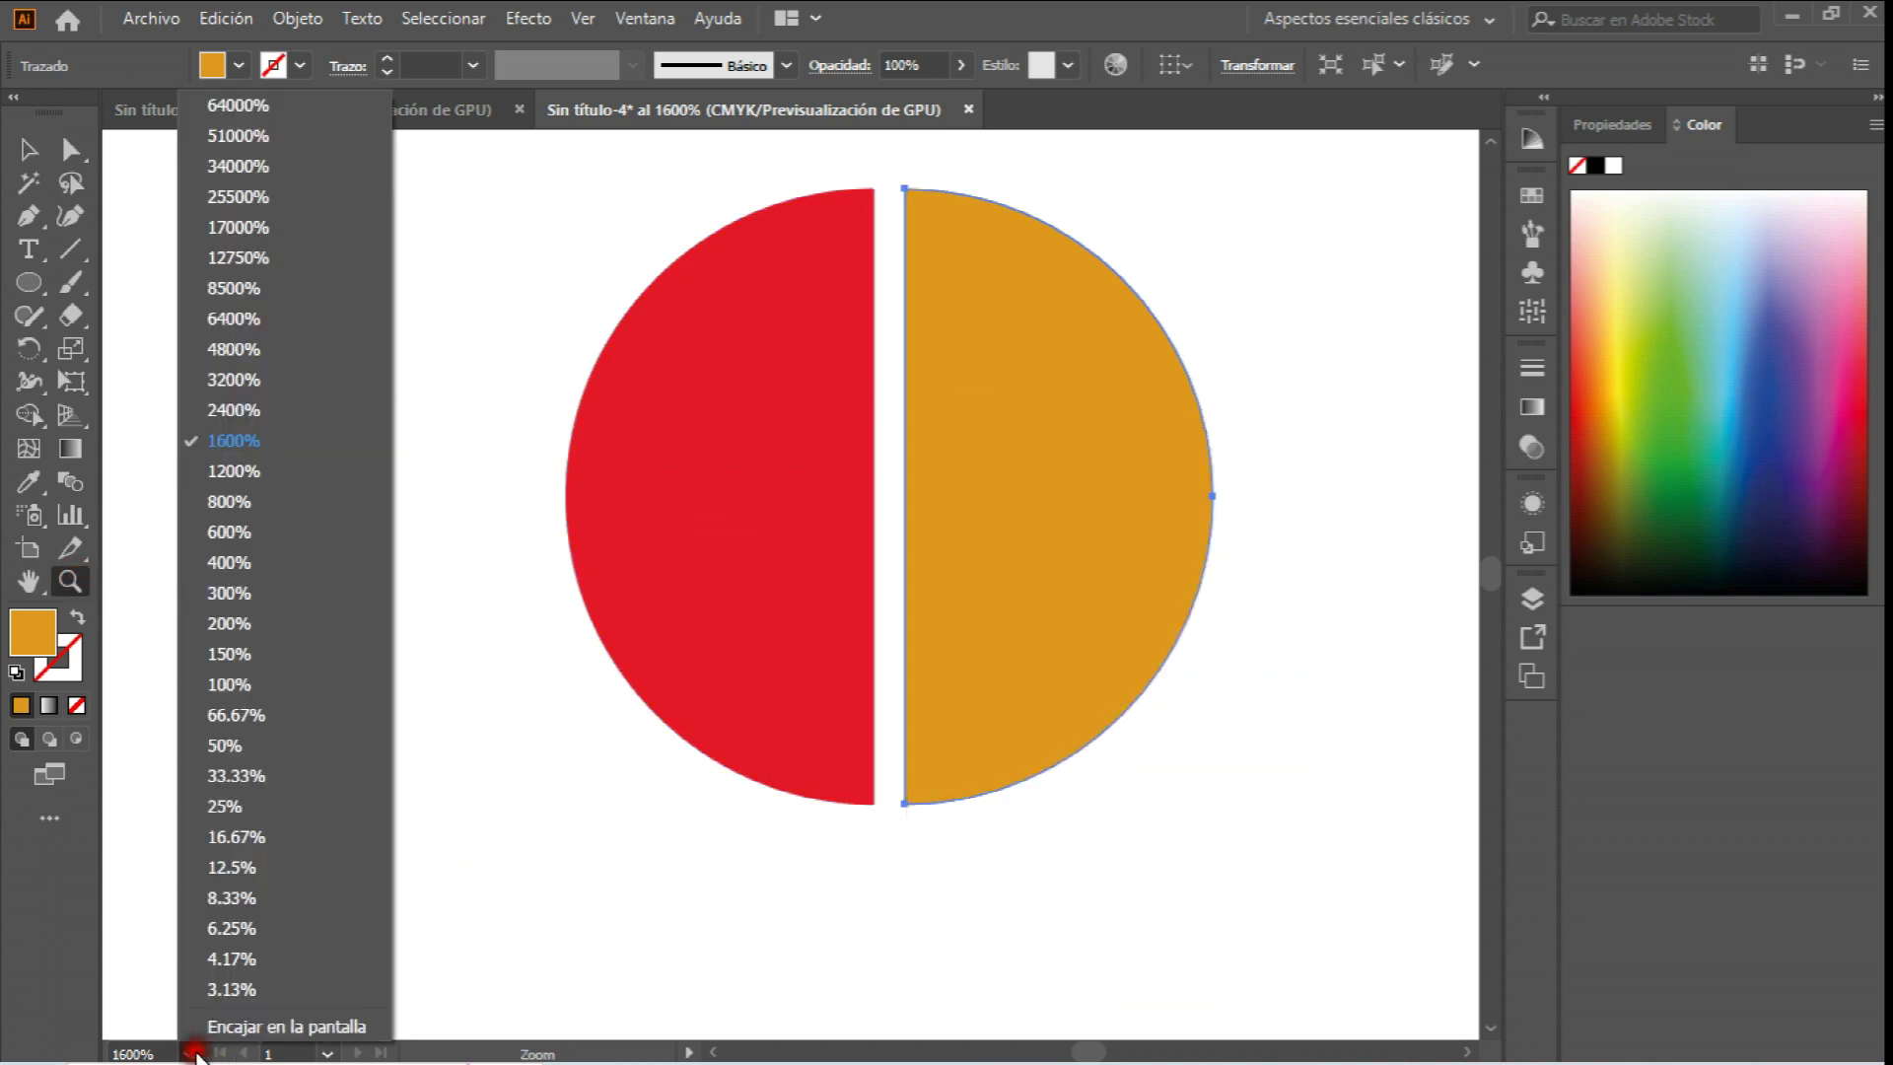
{"action": "left_click", "coordinate": [254, 1025]}
{"action": "left_click", "coordinate": [775, 355]}
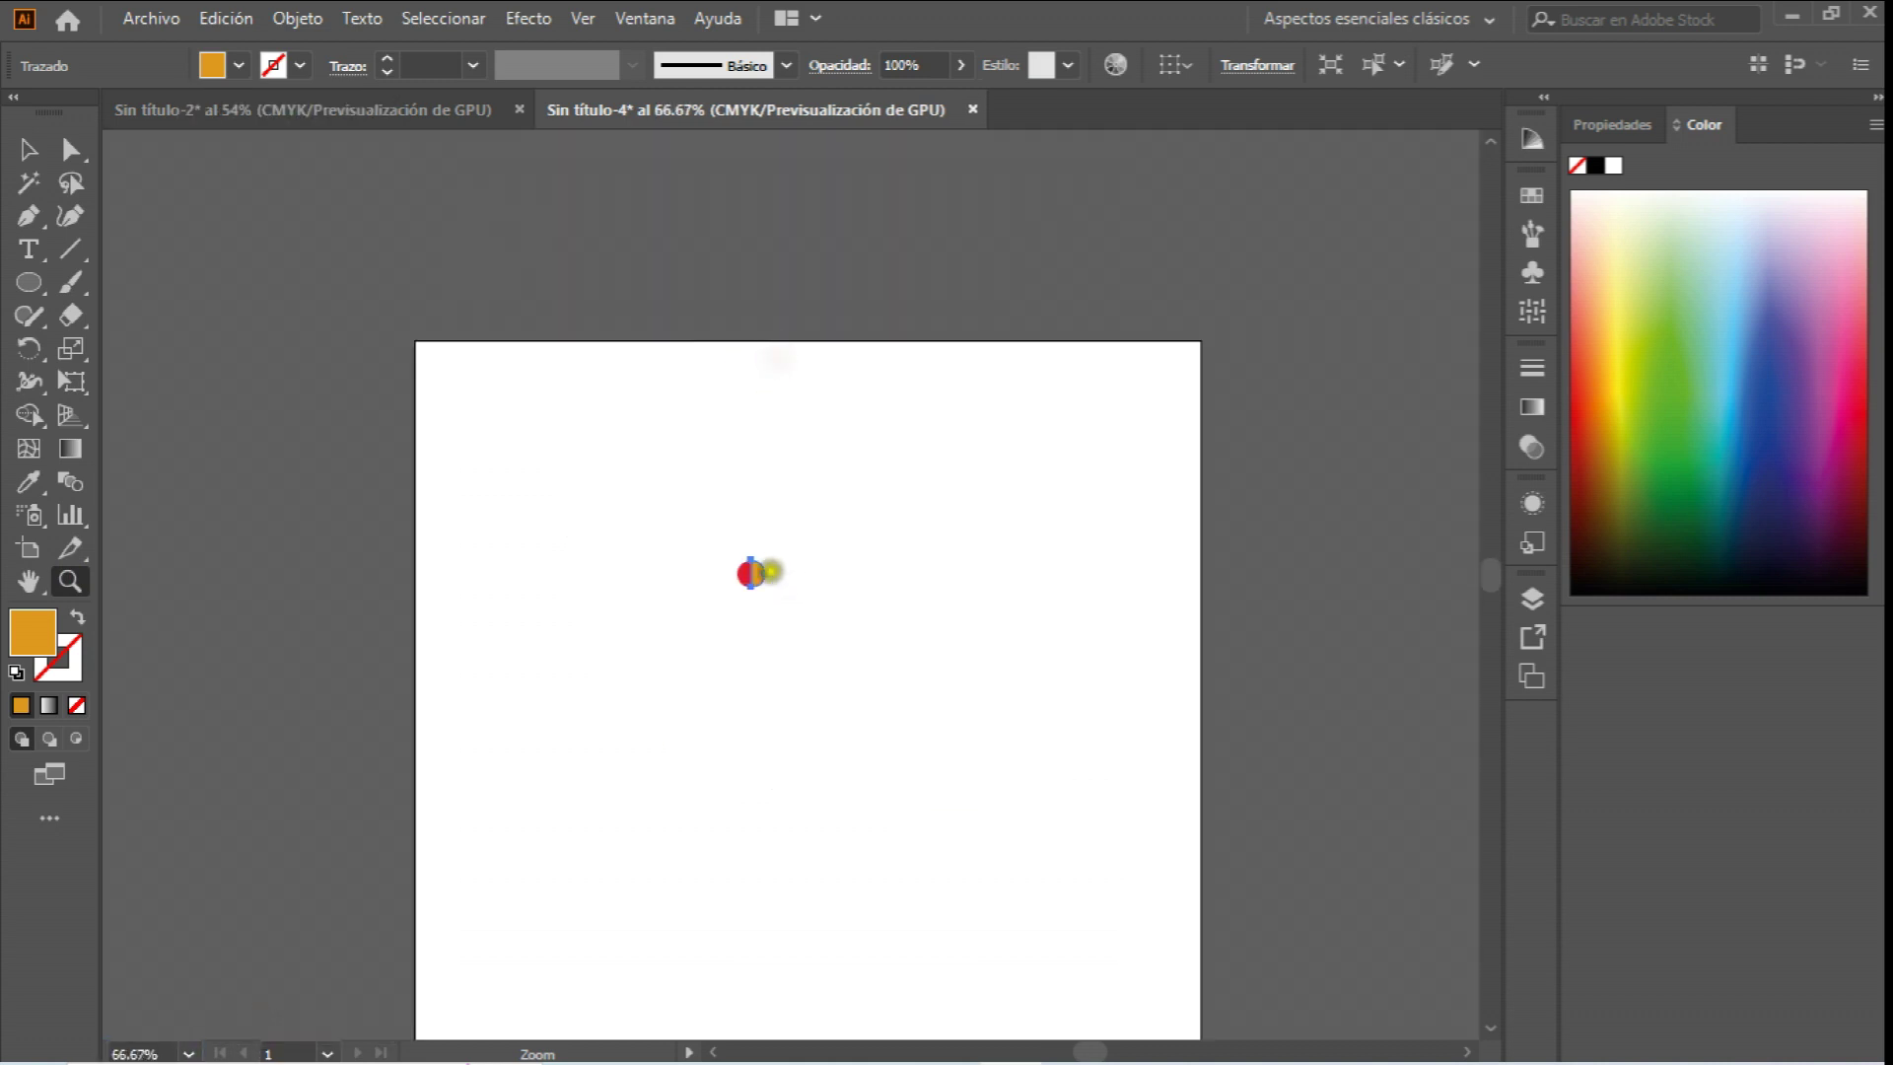
{"action": "left_click", "coordinate": [771, 569]}
{"action": "left_click", "coordinate": [786, 646]}
{"action": "left_click", "coordinate": [825, 533]}
{"action": "left_click", "coordinate": [696, 581]}
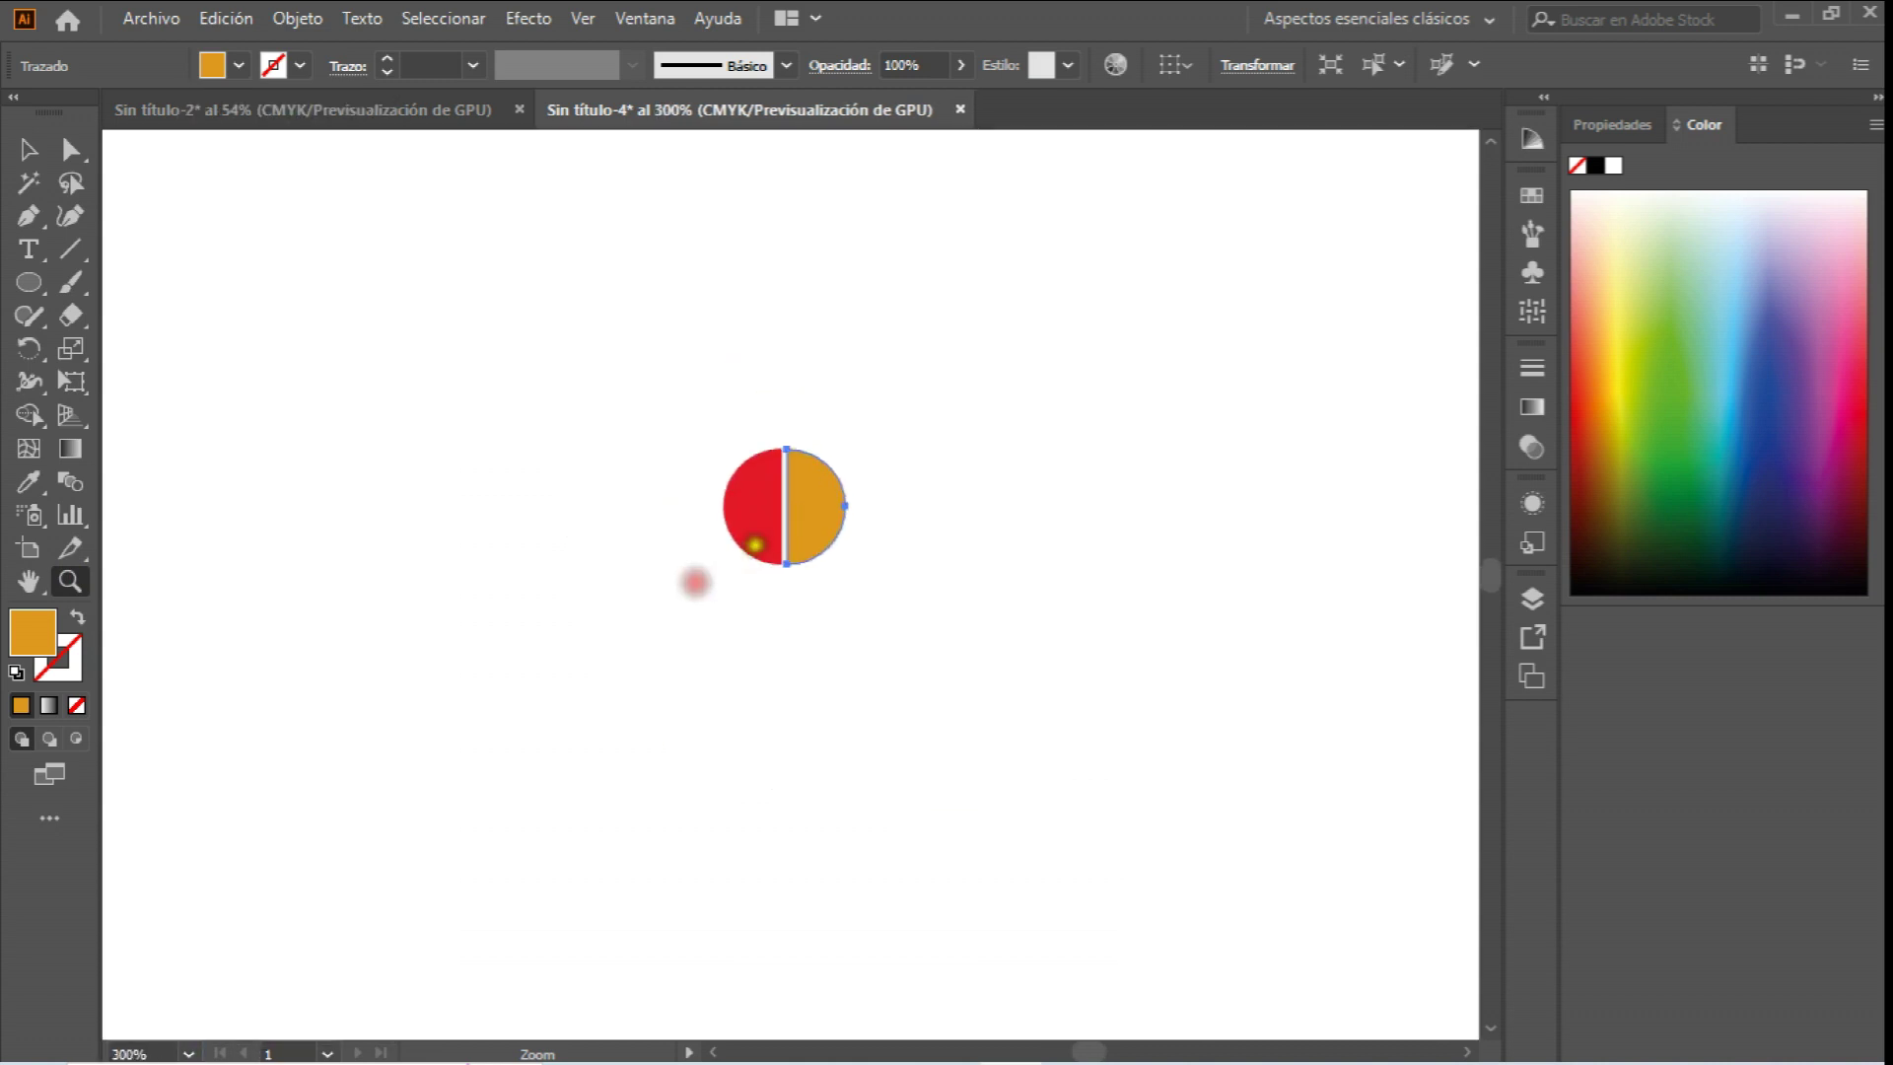
{"action": "left_click", "coordinate": [843, 532]}
{"action": "left_click", "coordinate": [793, 580]}
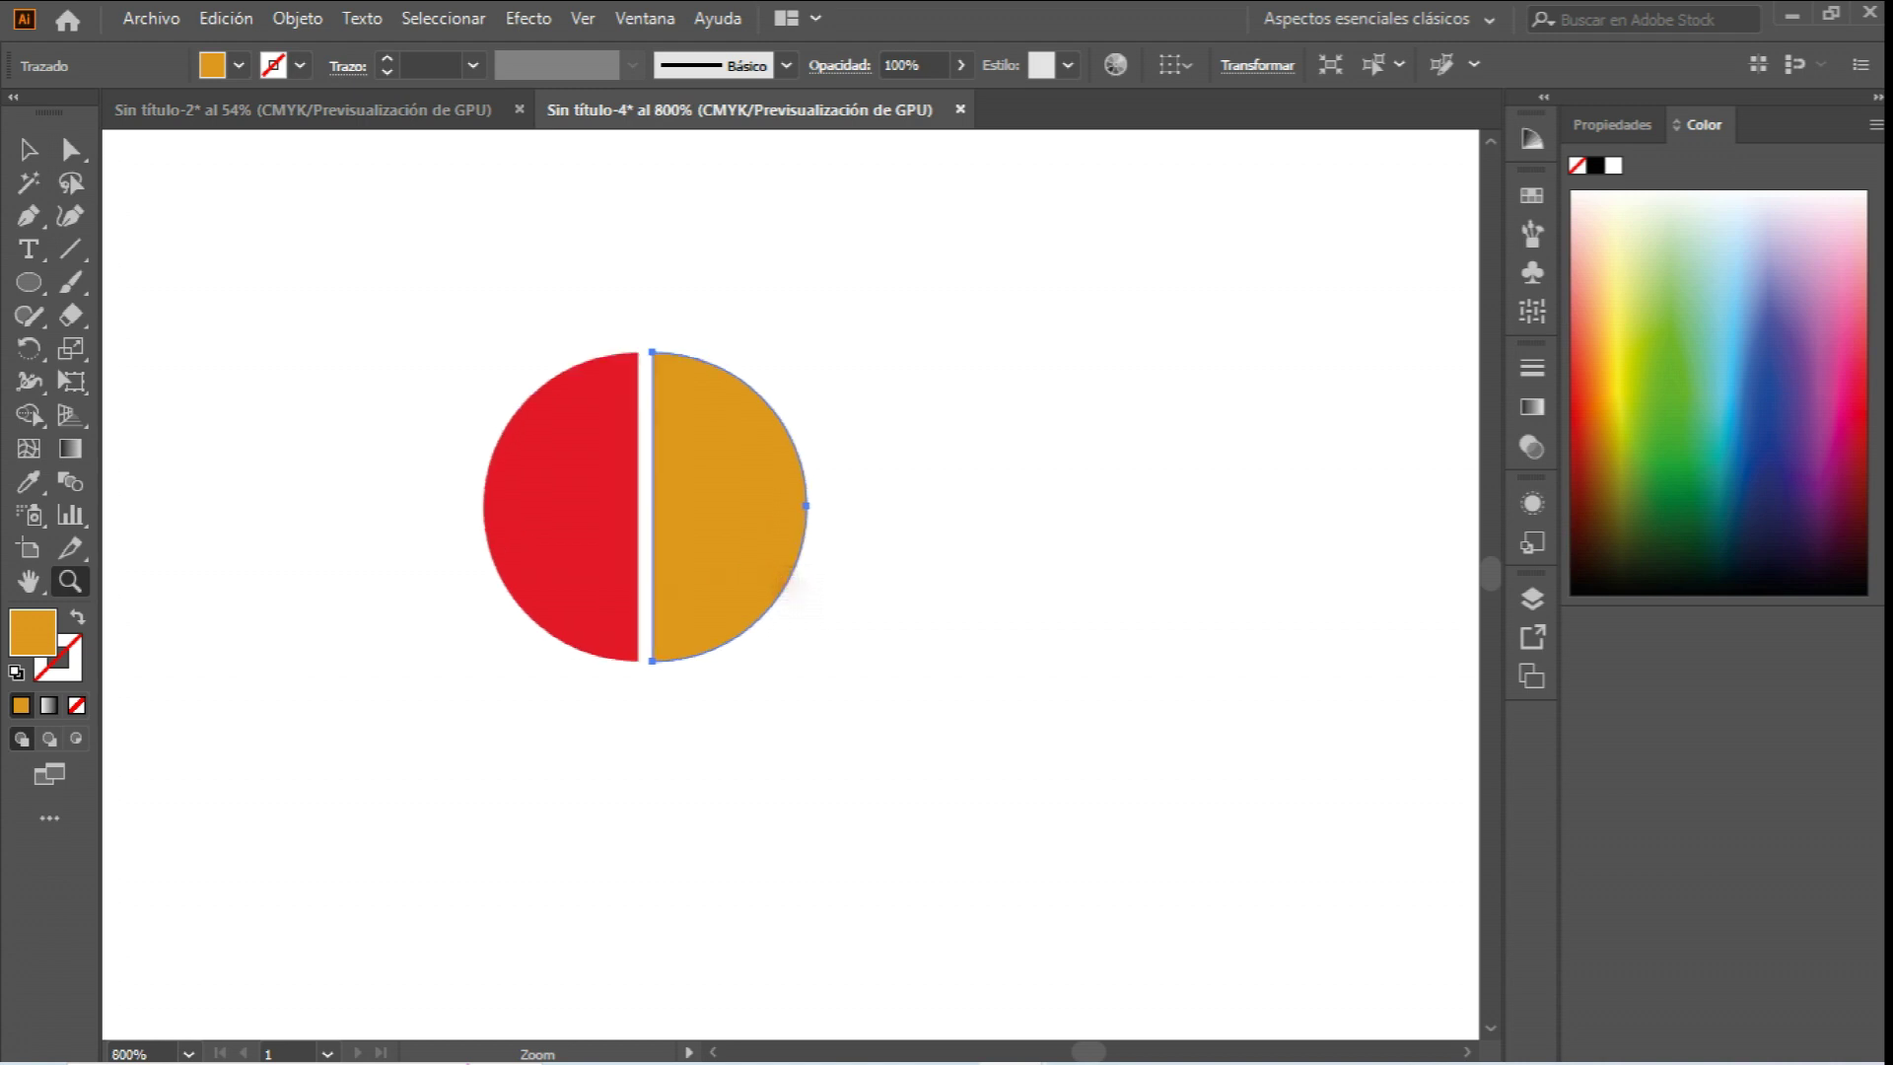
{"action": "left_click", "coordinate": [790, 586]}
Create a new pattern from the red and orange half-circles.
{"action": "left_click", "coordinate": [27, 149]}
{"action": "left_click_drag", "start_coordinate": [274, 190], "coordinate": [816, 714]}
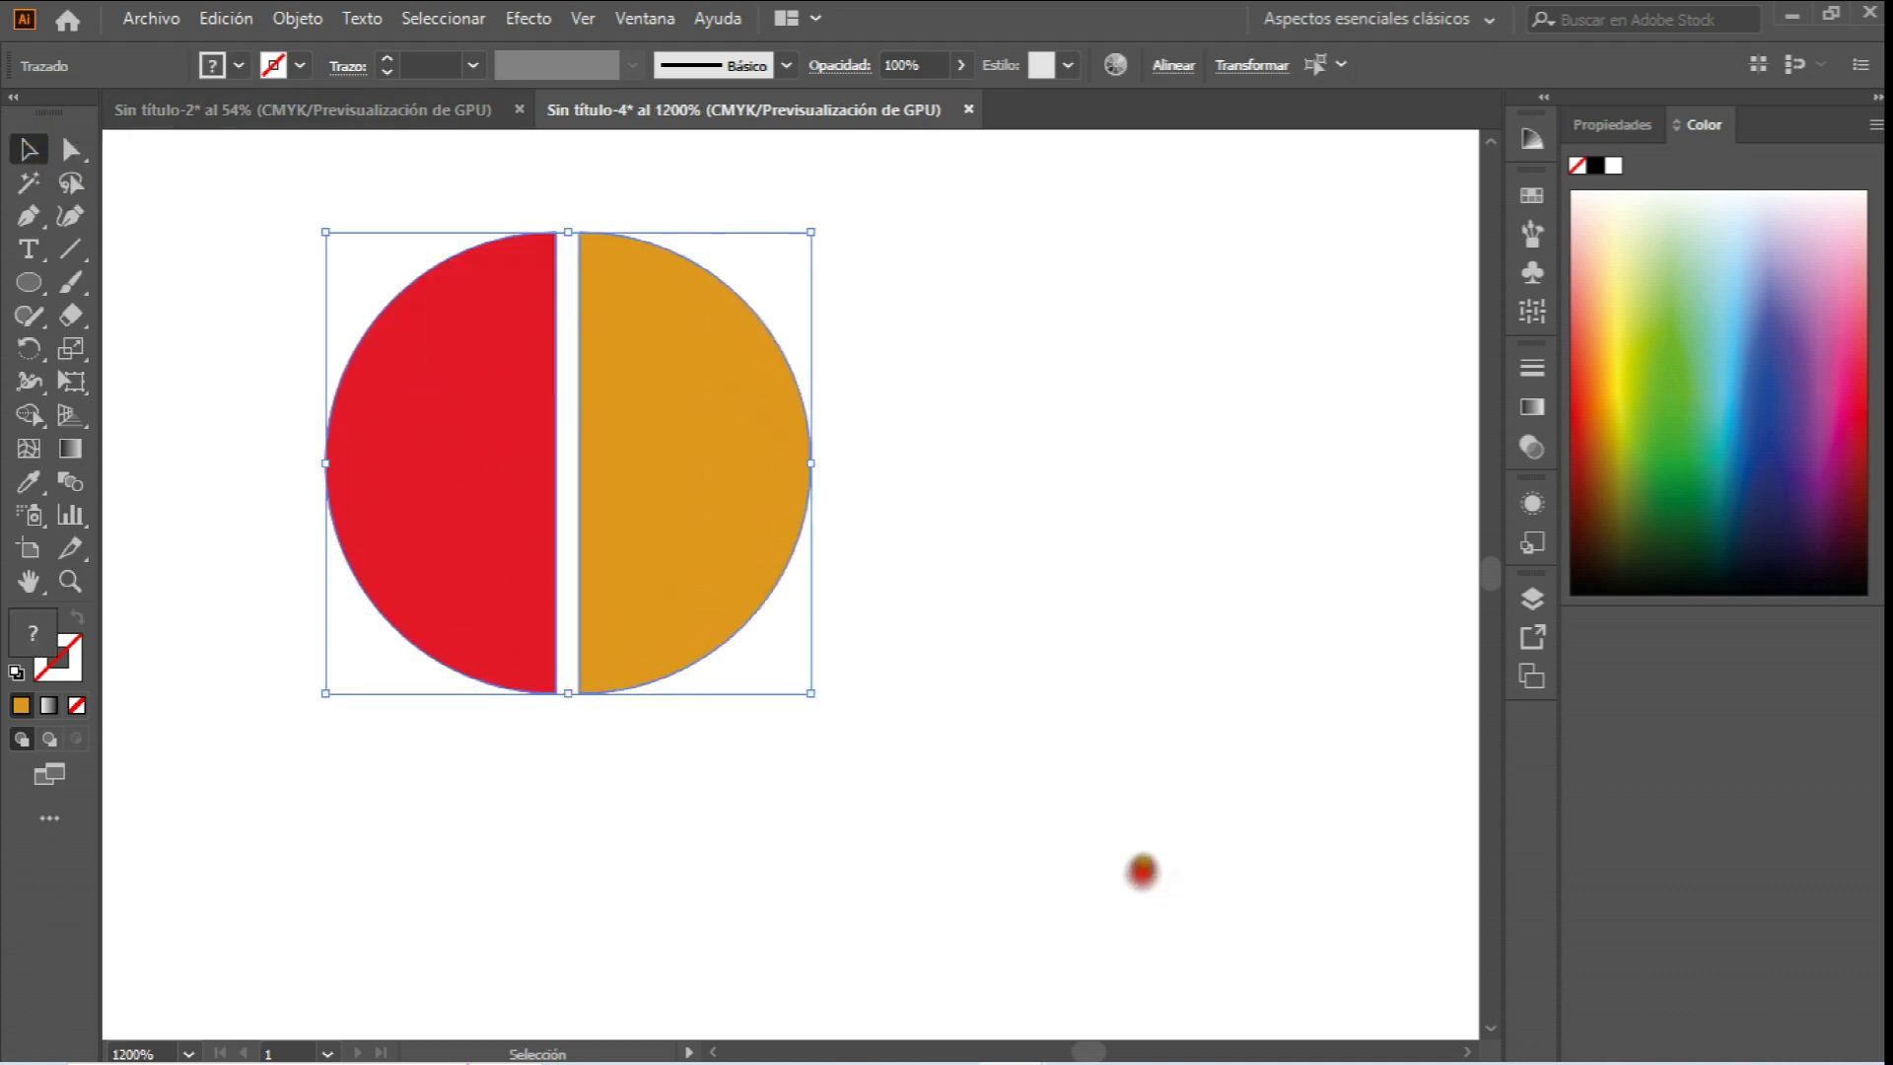
{"action": "left_click", "coordinate": [326, 20]}
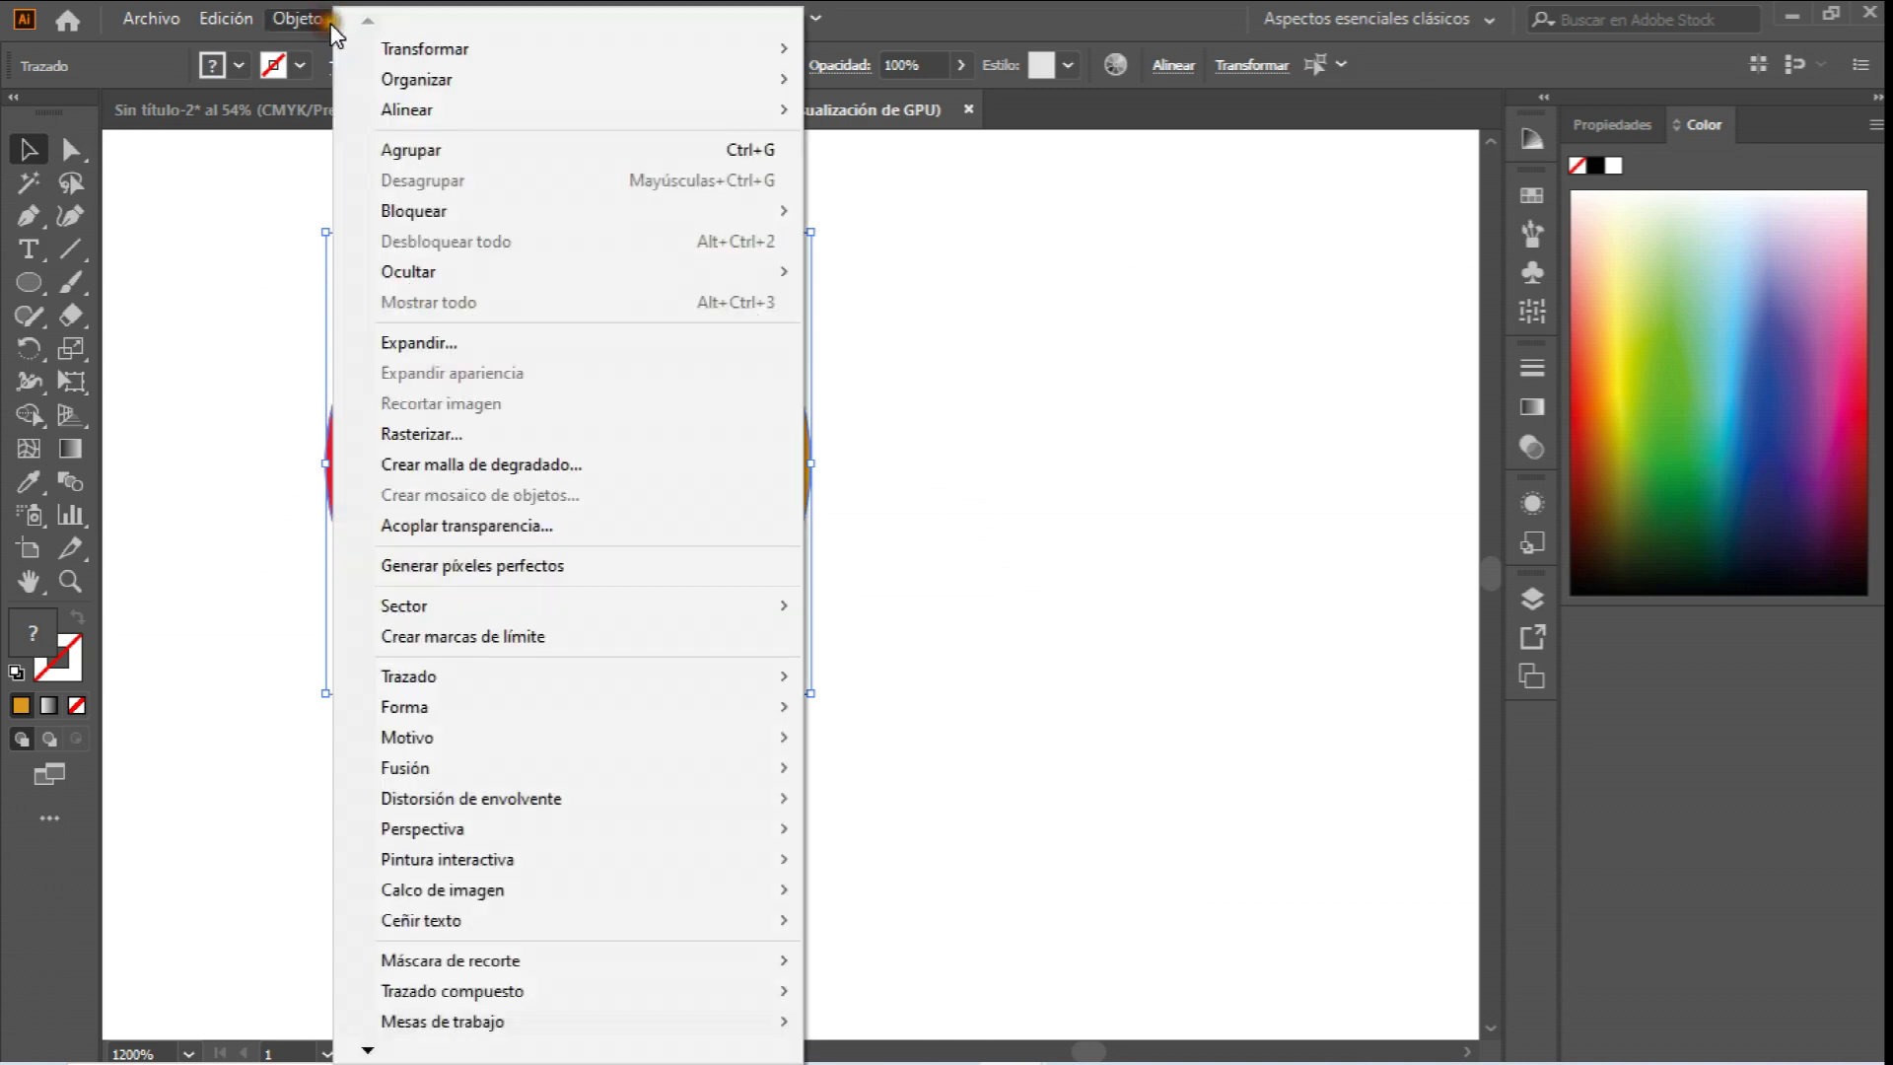
{"action": "mouse_move", "coordinate": [636, 746]}
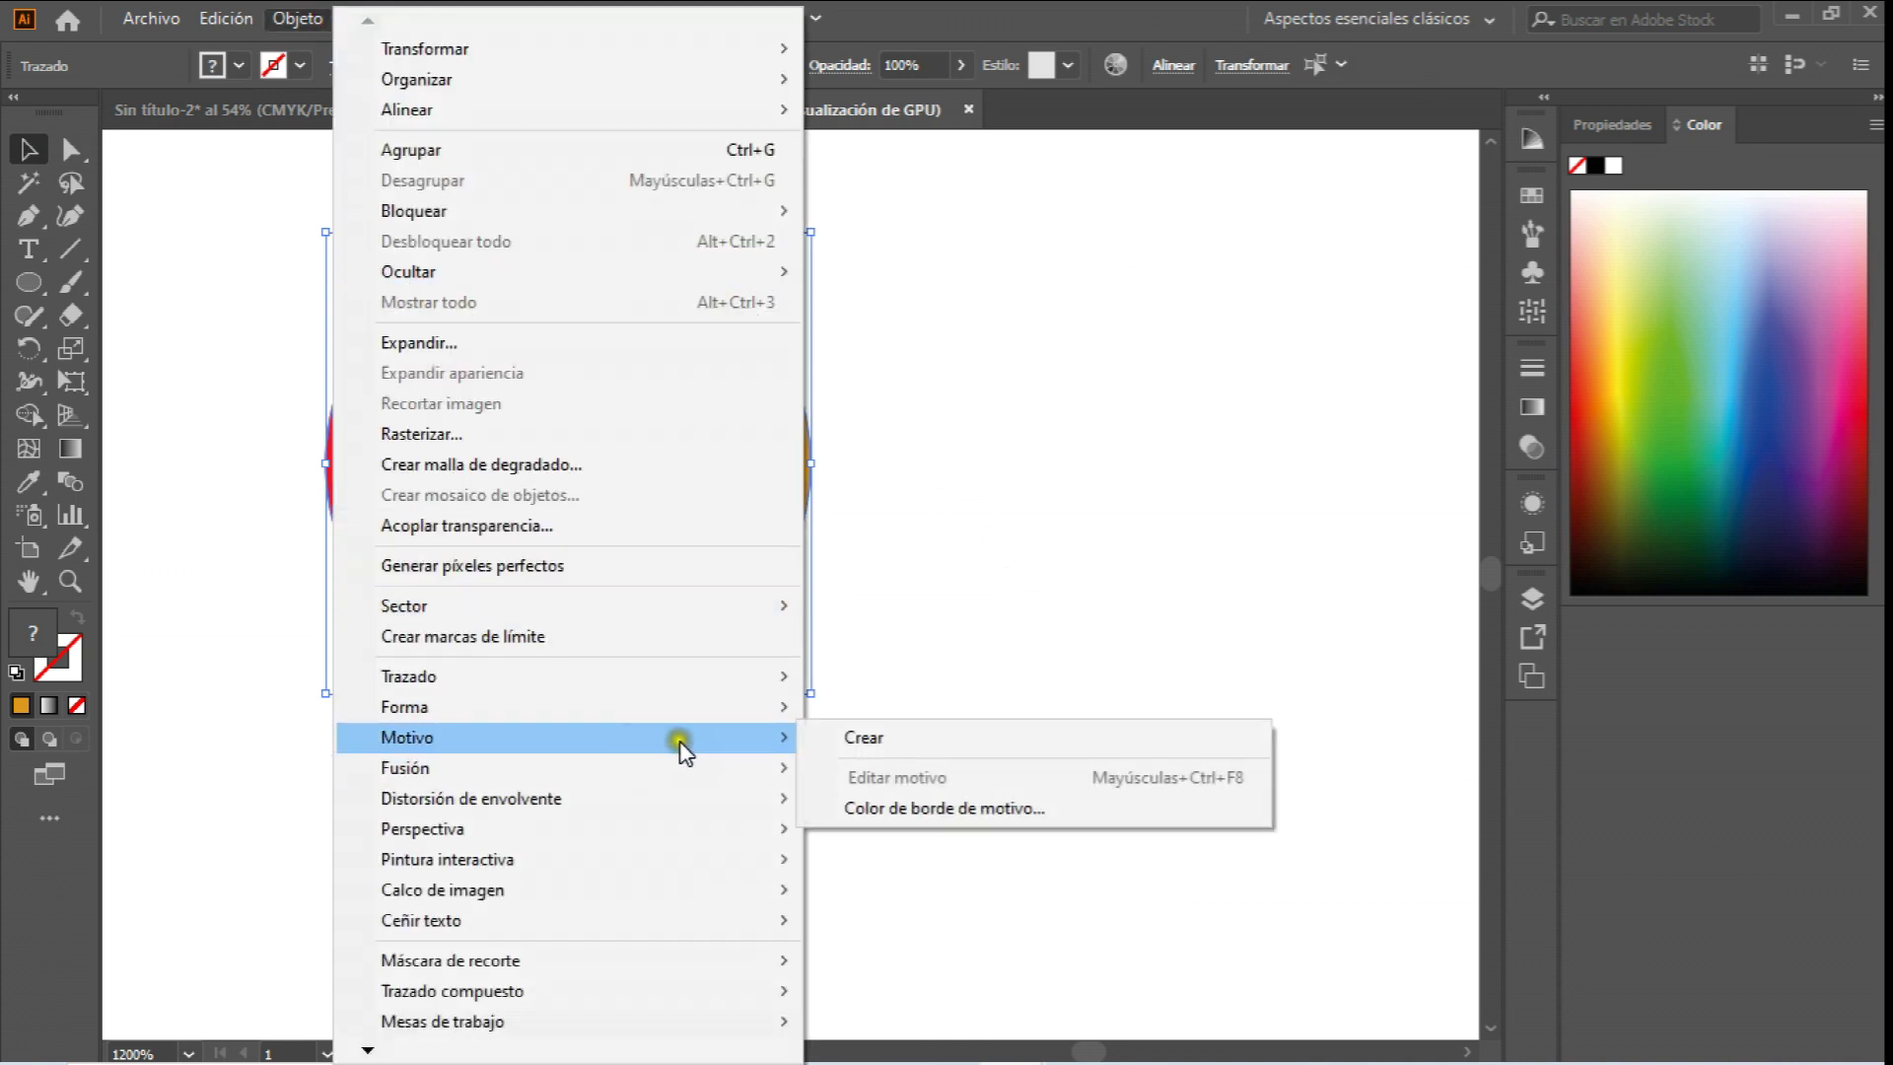
{"action": "left_click", "coordinate": [858, 736]}
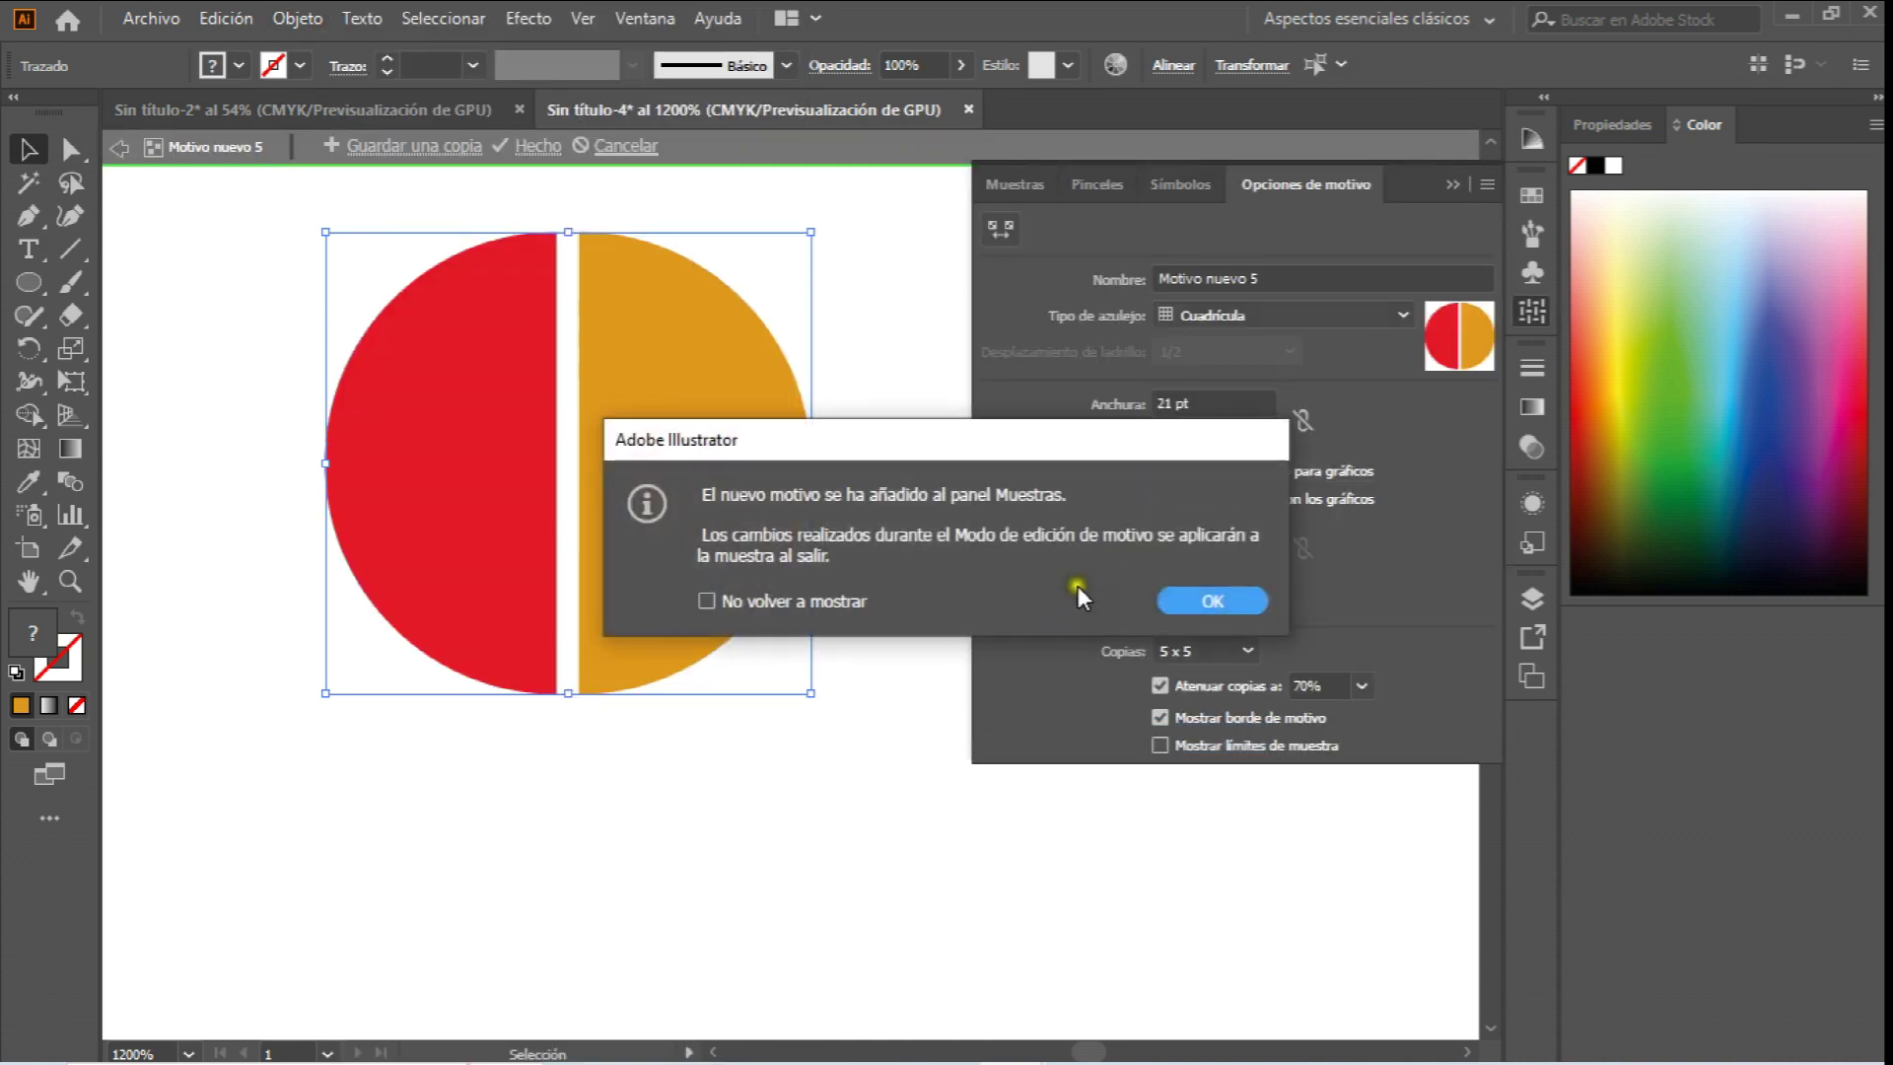
{"action": "left_click", "coordinate": [1181, 609]}
Set the pattern tile width to 22 pt.
{"action": "left_click_drag", "start_coordinate": [1214, 403], "coordinate": [1102, 422]}
{"action": "type", "text": "23"}
{"action": "key", "text": "BackSpace"}
{"action": "type", "text": "2"}
{"action": "left_click", "coordinate": [1447, 459]}
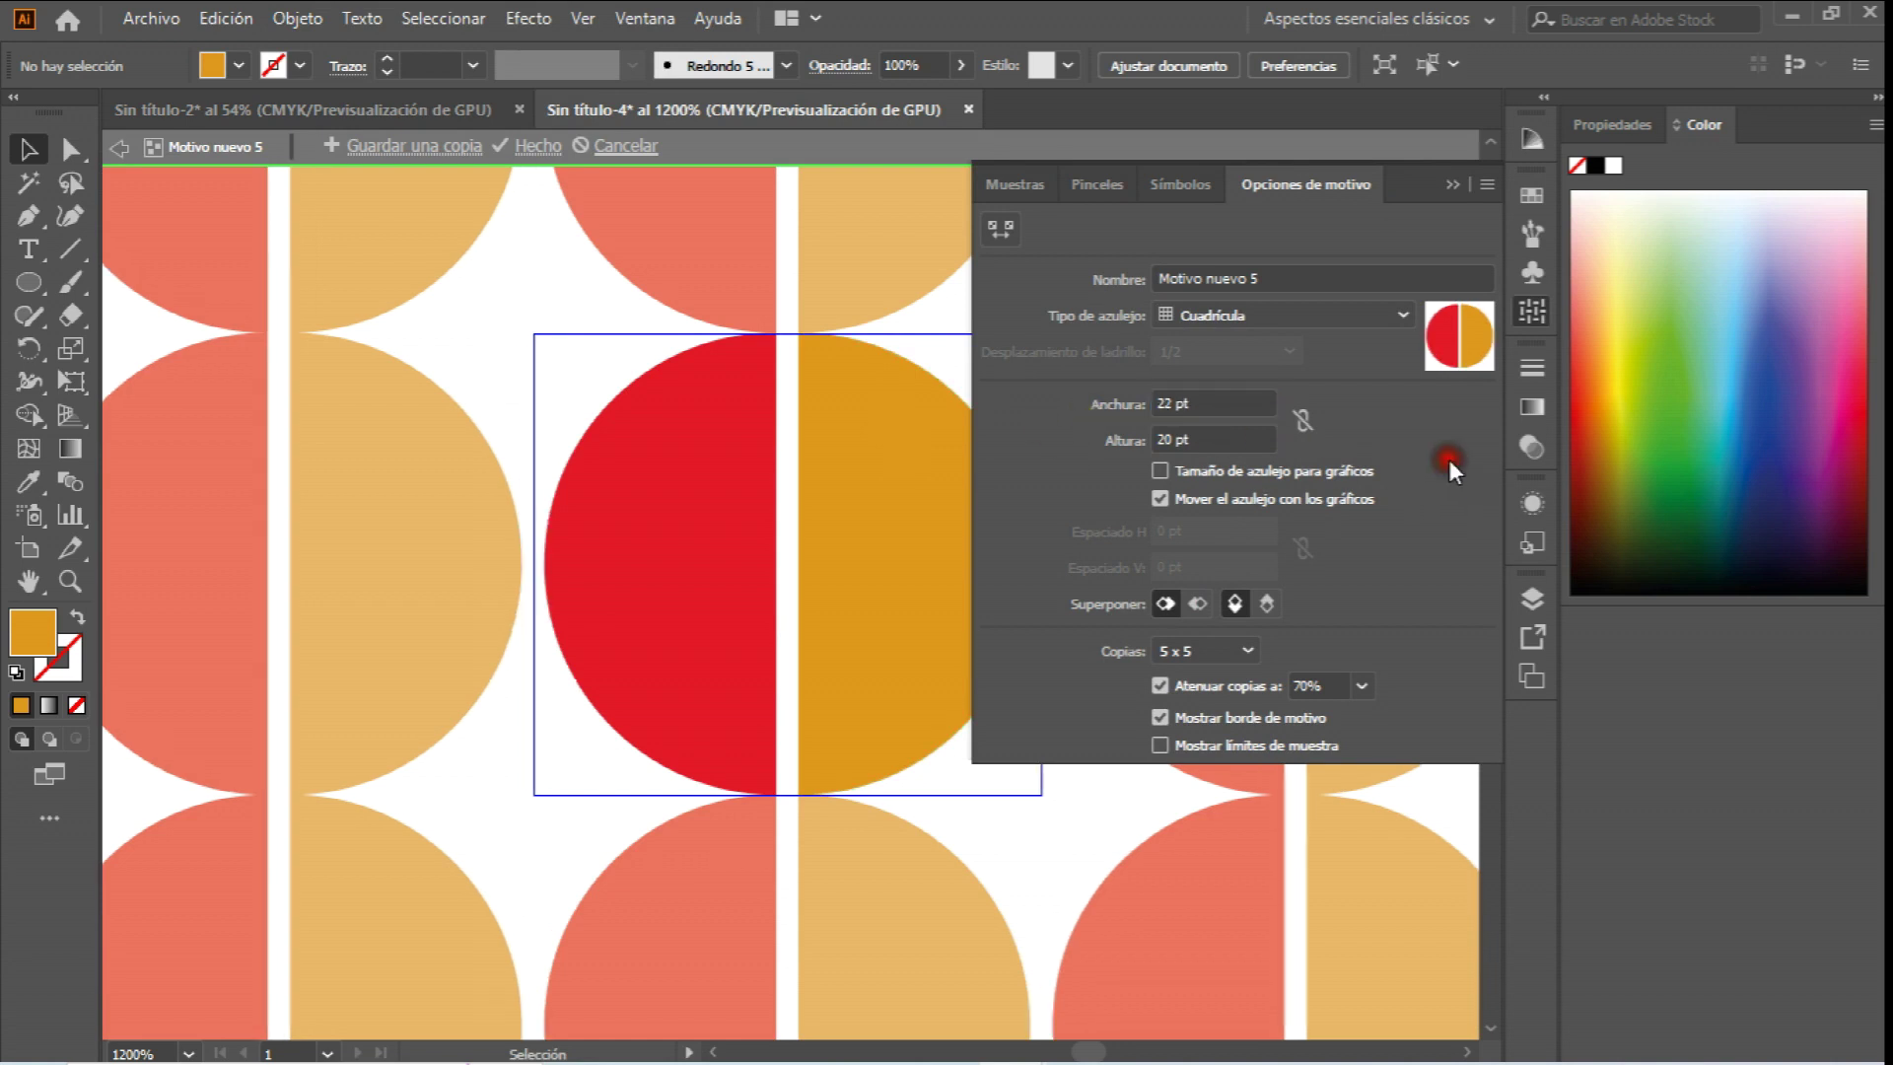
Try a pattern tile height of 22 pt.
{"action": "left_click", "coordinate": [1158, 440]}
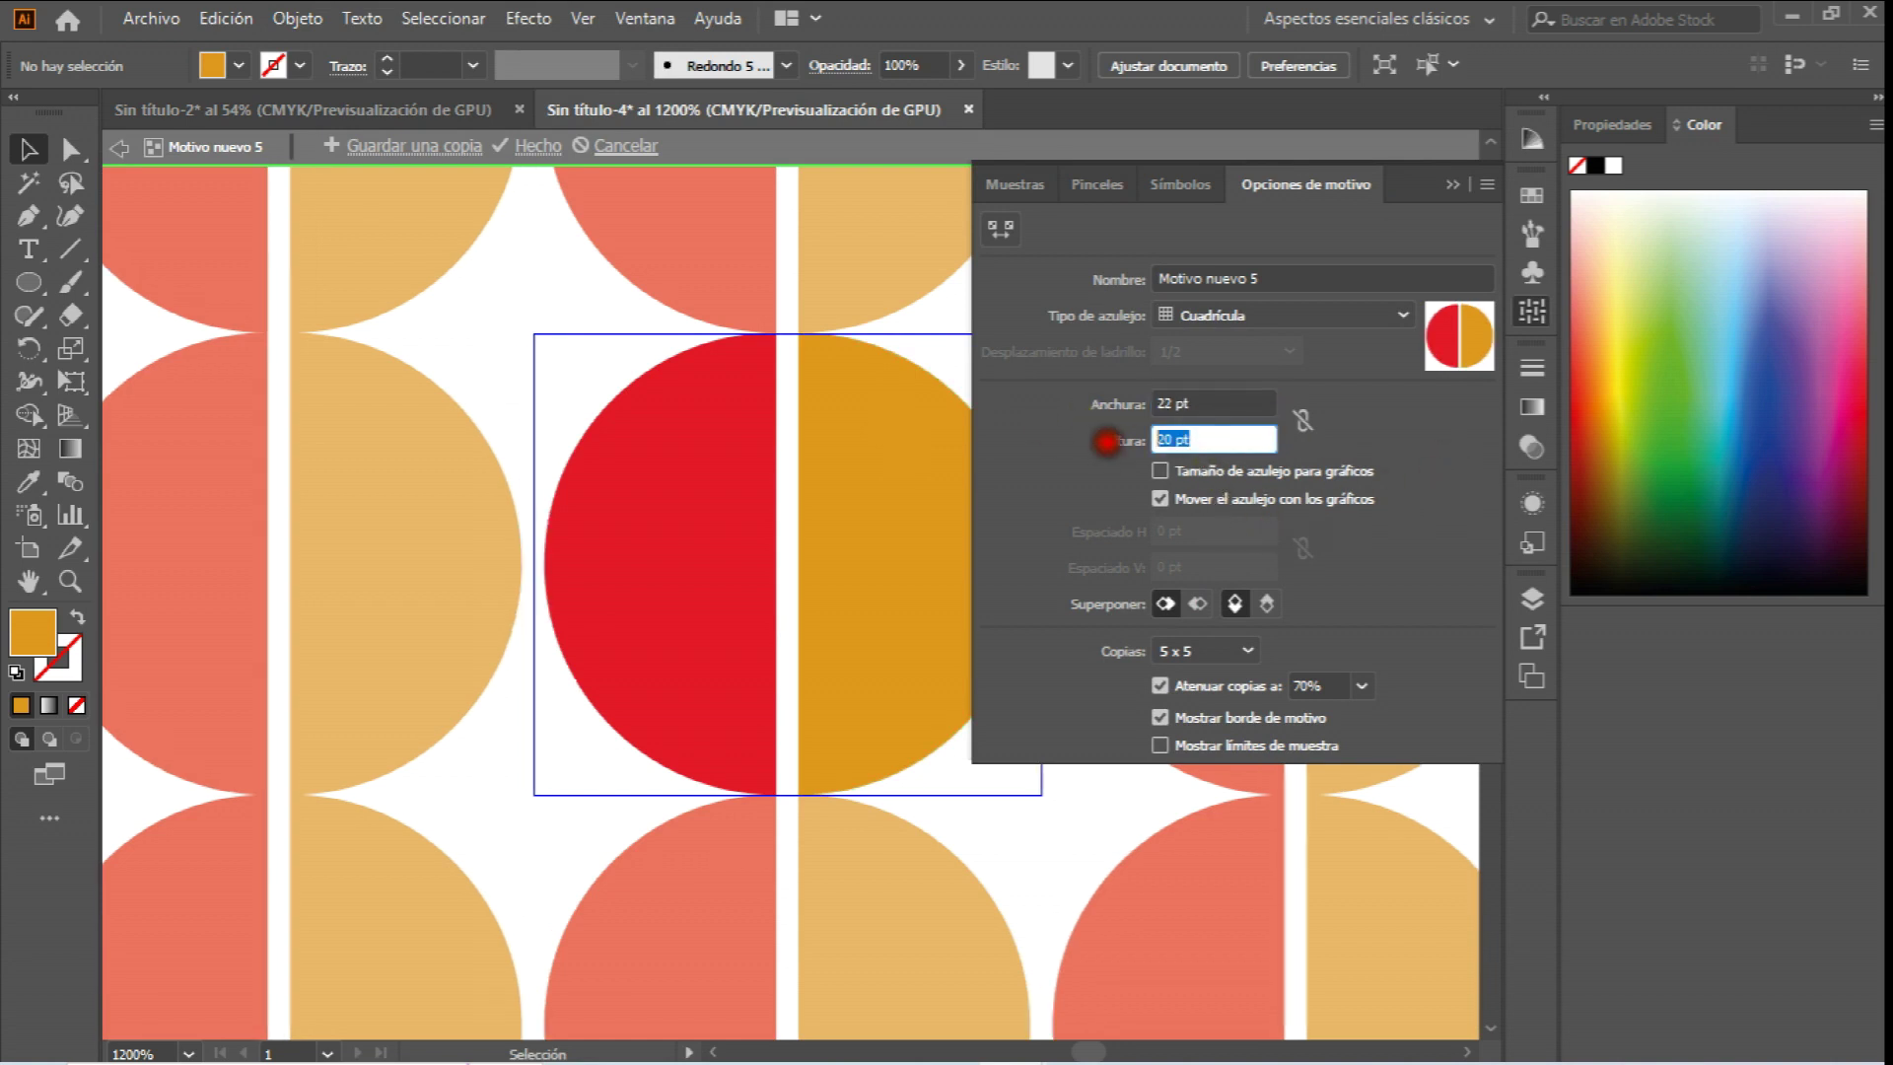
{"action": "type", "text": "22"}
{"action": "left_click", "coordinate": [1453, 451]}
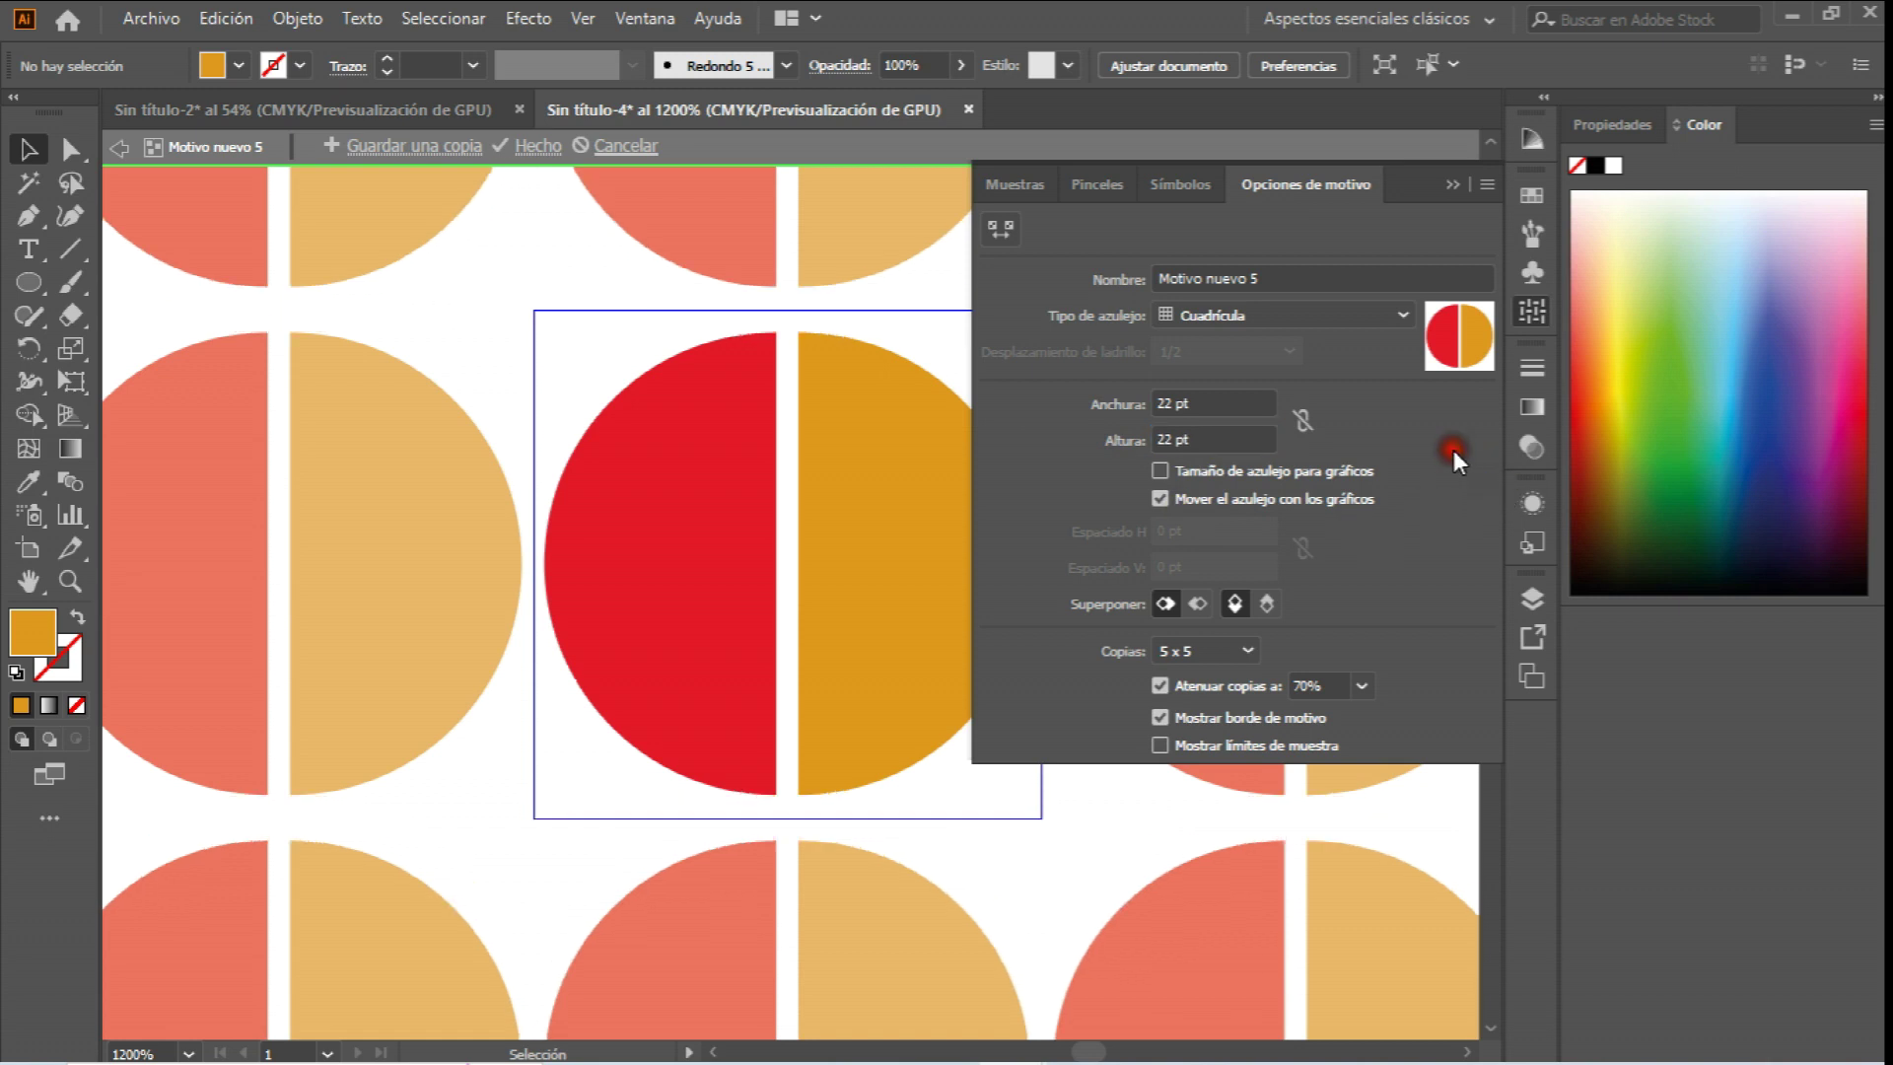
Set the pattern tile height to 21 pt and finish editing the pattern.
{"action": "left_click_drag", "start_coordinate": [1222, 441], "coordinate": [1056, 440]}
{"action": "type", "text": "21"}
{"action": "left_click", "coordinate": [1429, 473]}
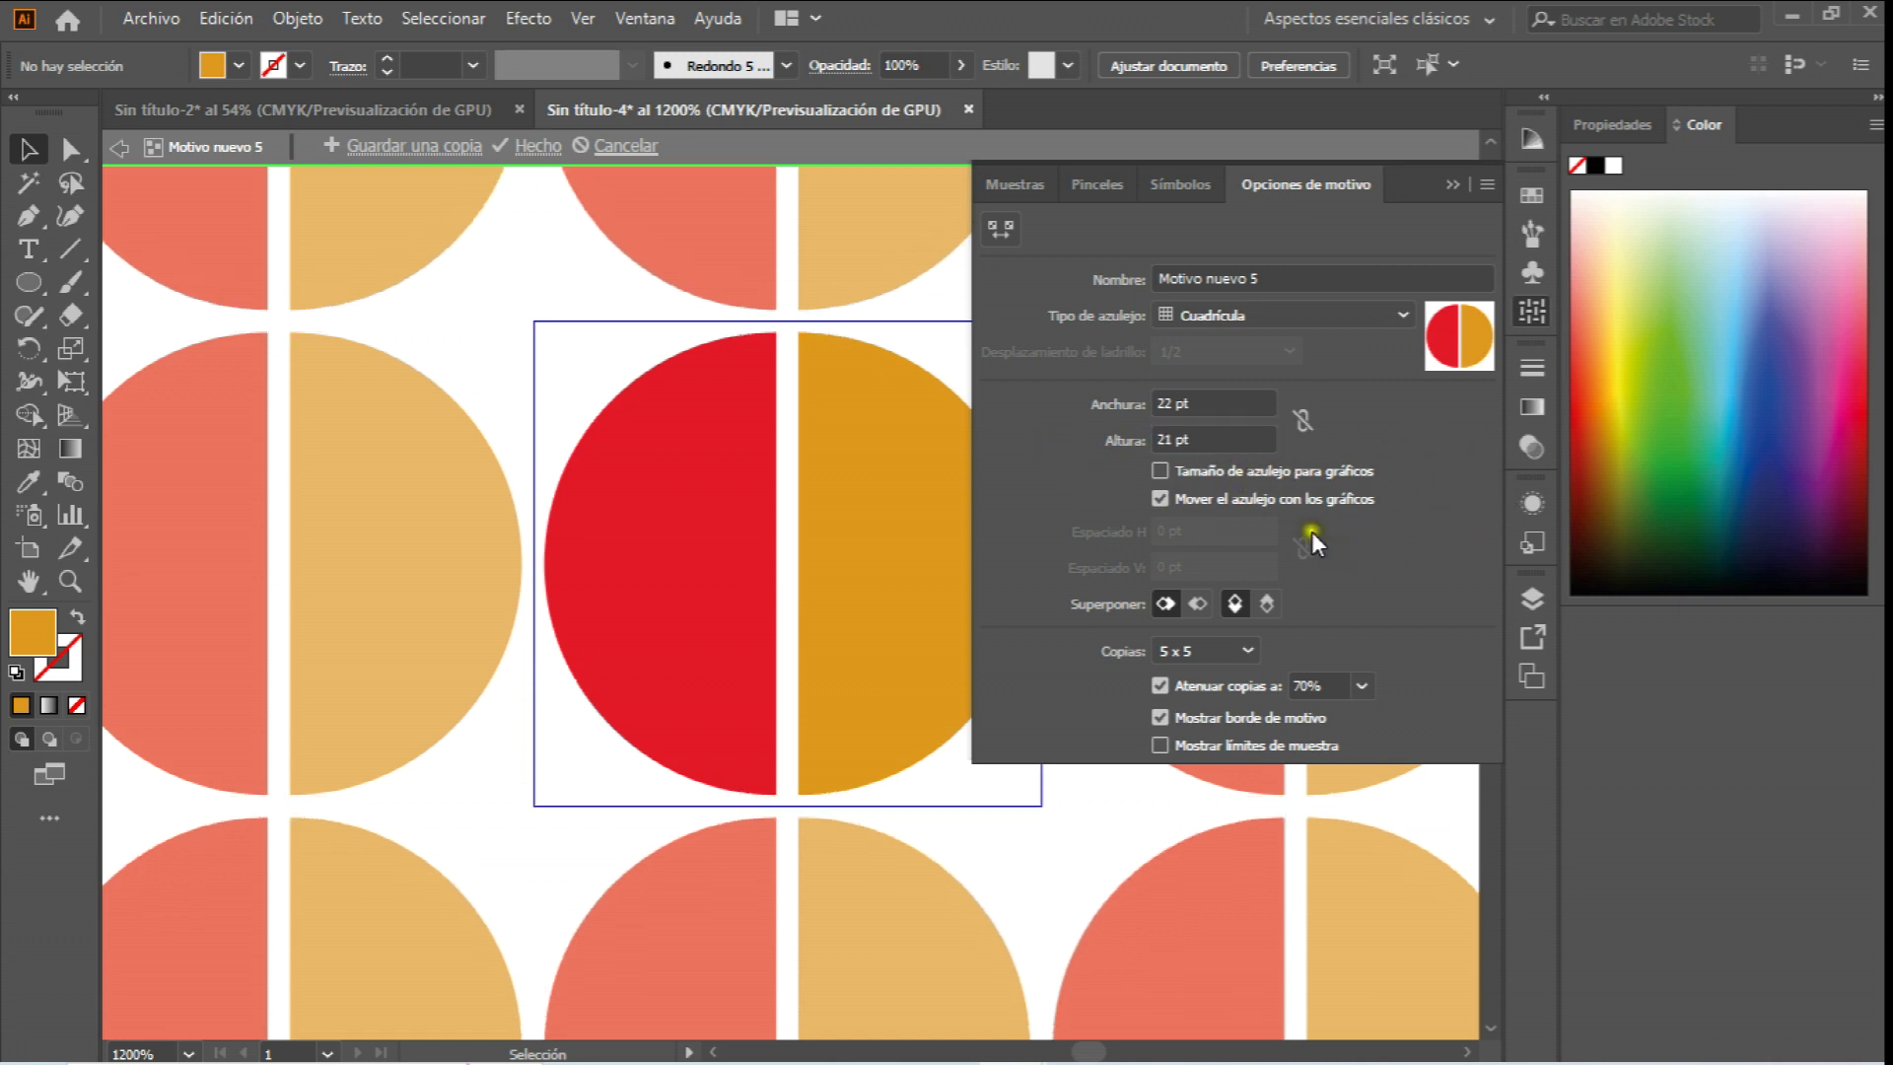
{"action": "left_click", "coordinate": [1459, 187]}
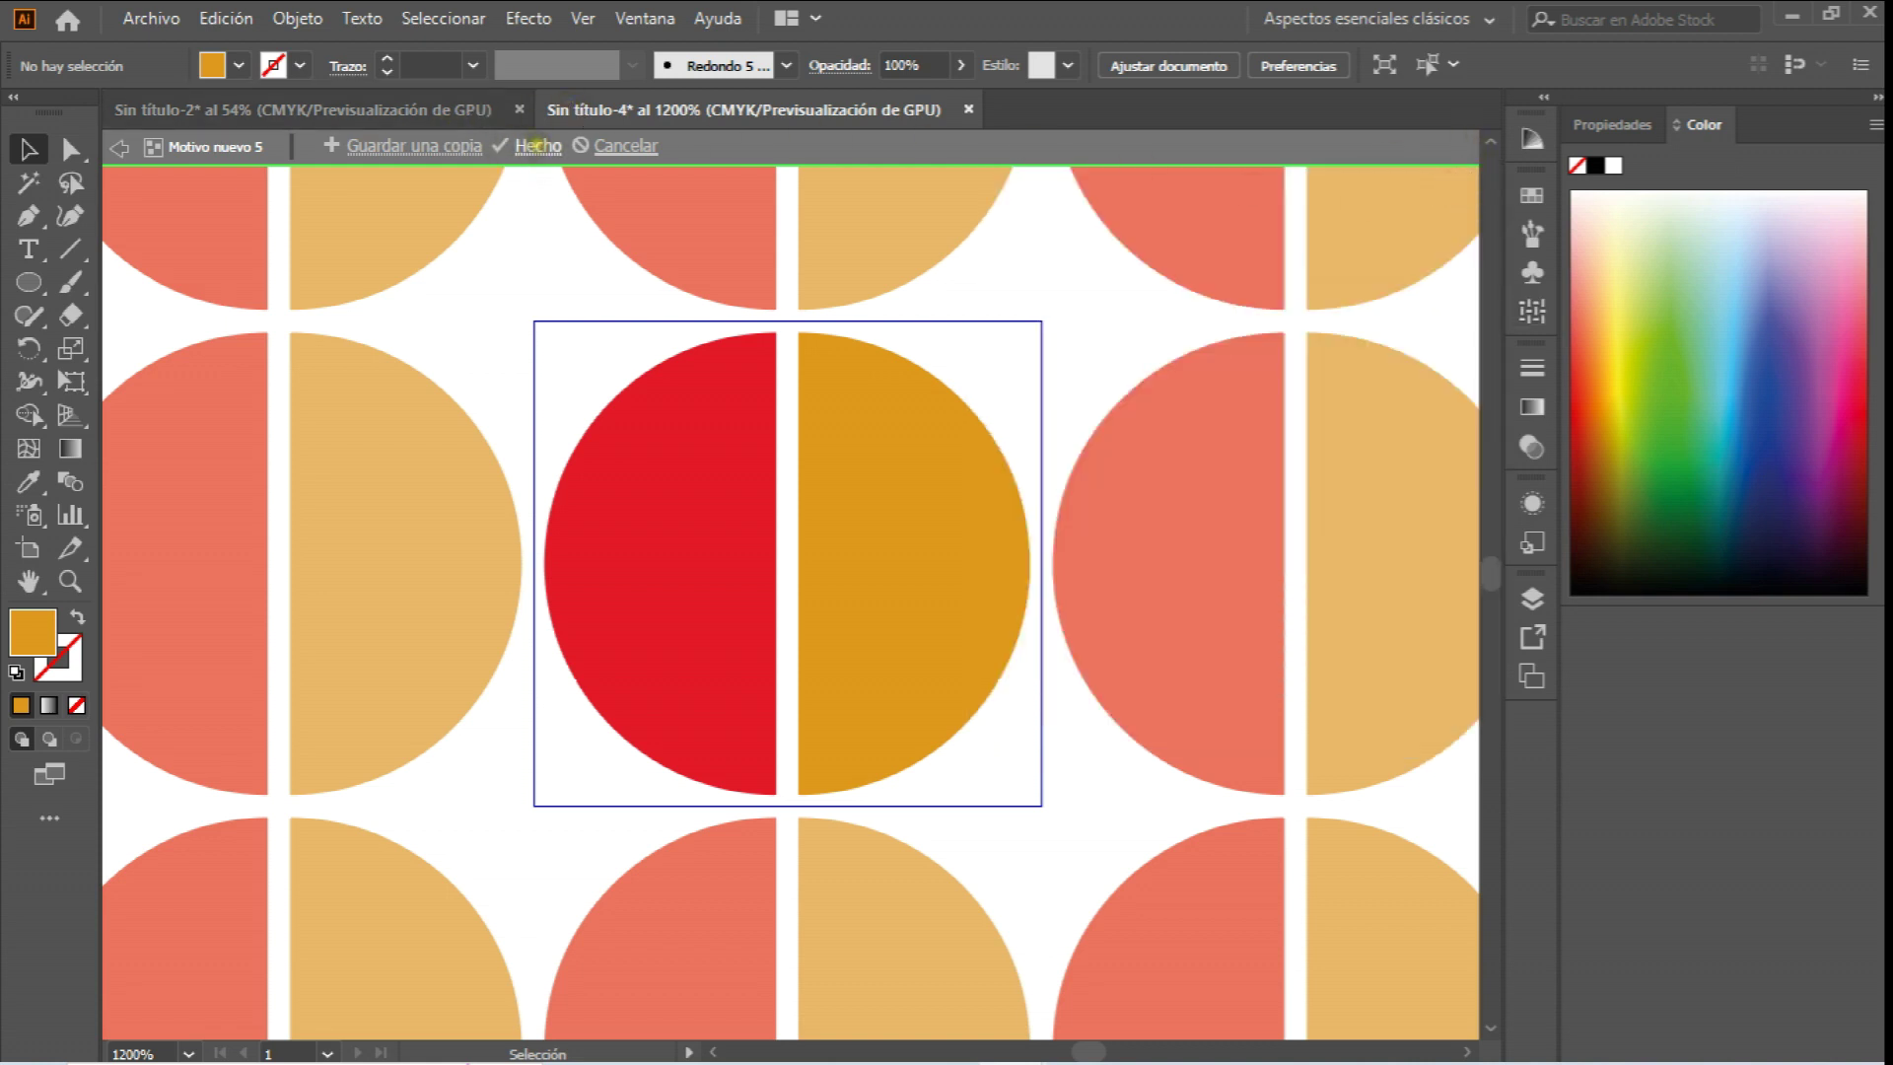
{"action": "left_click", "coordinate": [537, 145]}
{"action": "left_click", "coordinate": [790, 372]}
{"action": "left_click", "coordinate": [196, 885]}
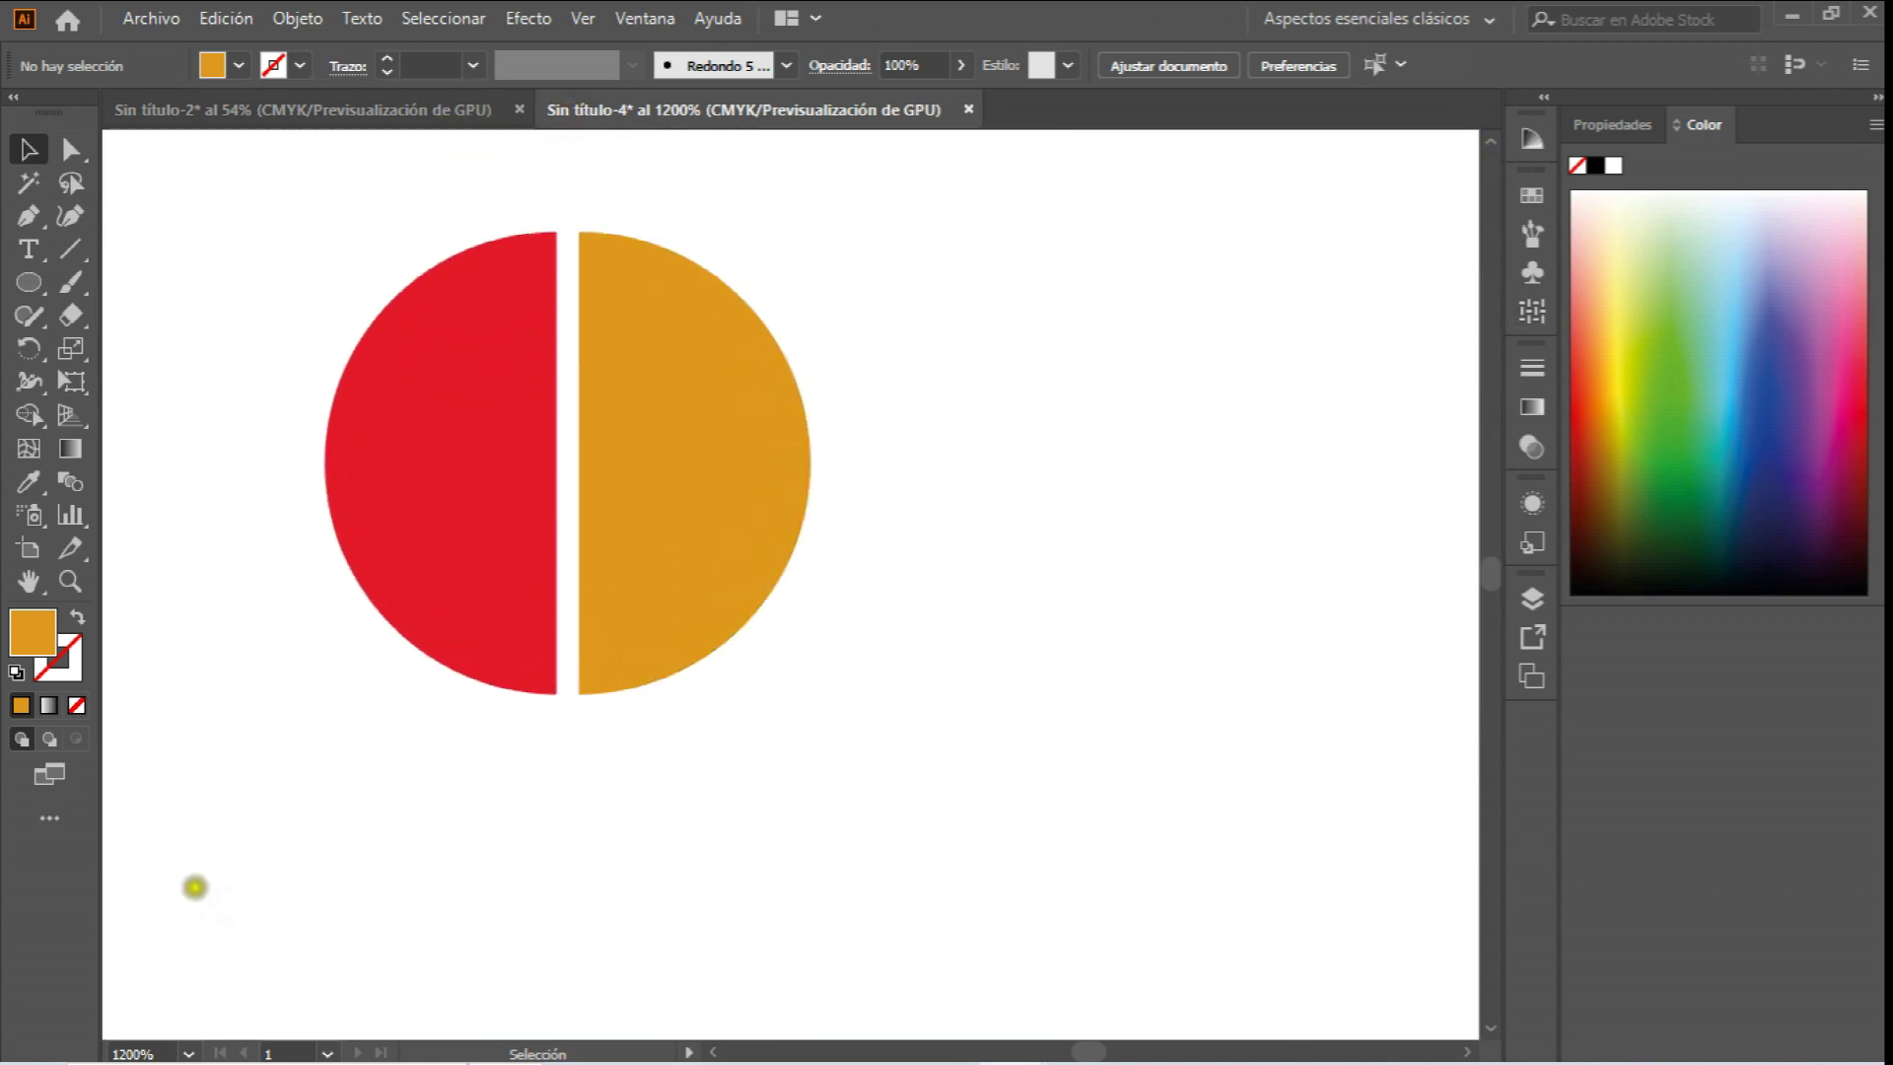
Move both half-circles together off the artboard to its left side.
{"action": "left_click", "coordinate": [187, 1052]}
{"action": "left_click", "coordinate": [236, 1023]}
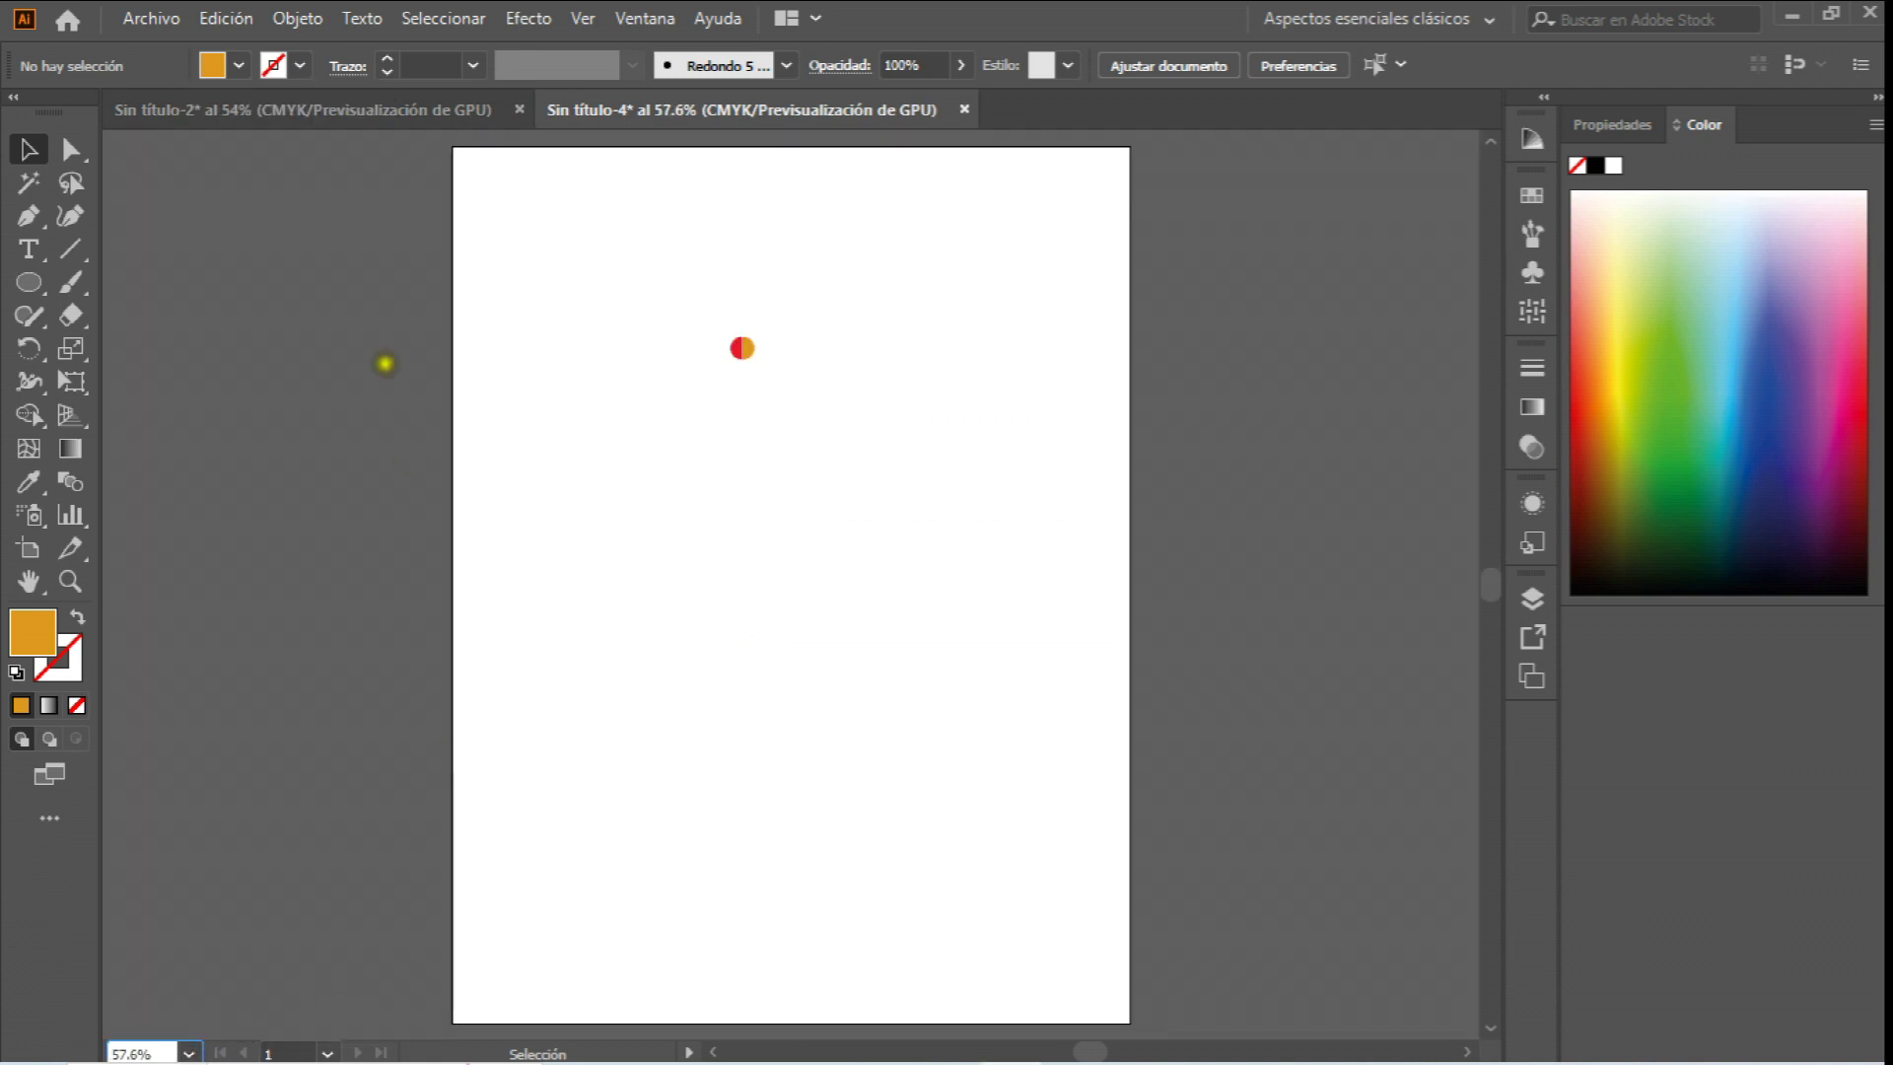
{"action": "left_click_drag", "start_coordinate": [583, 287], "coordinate": [827, 443]}
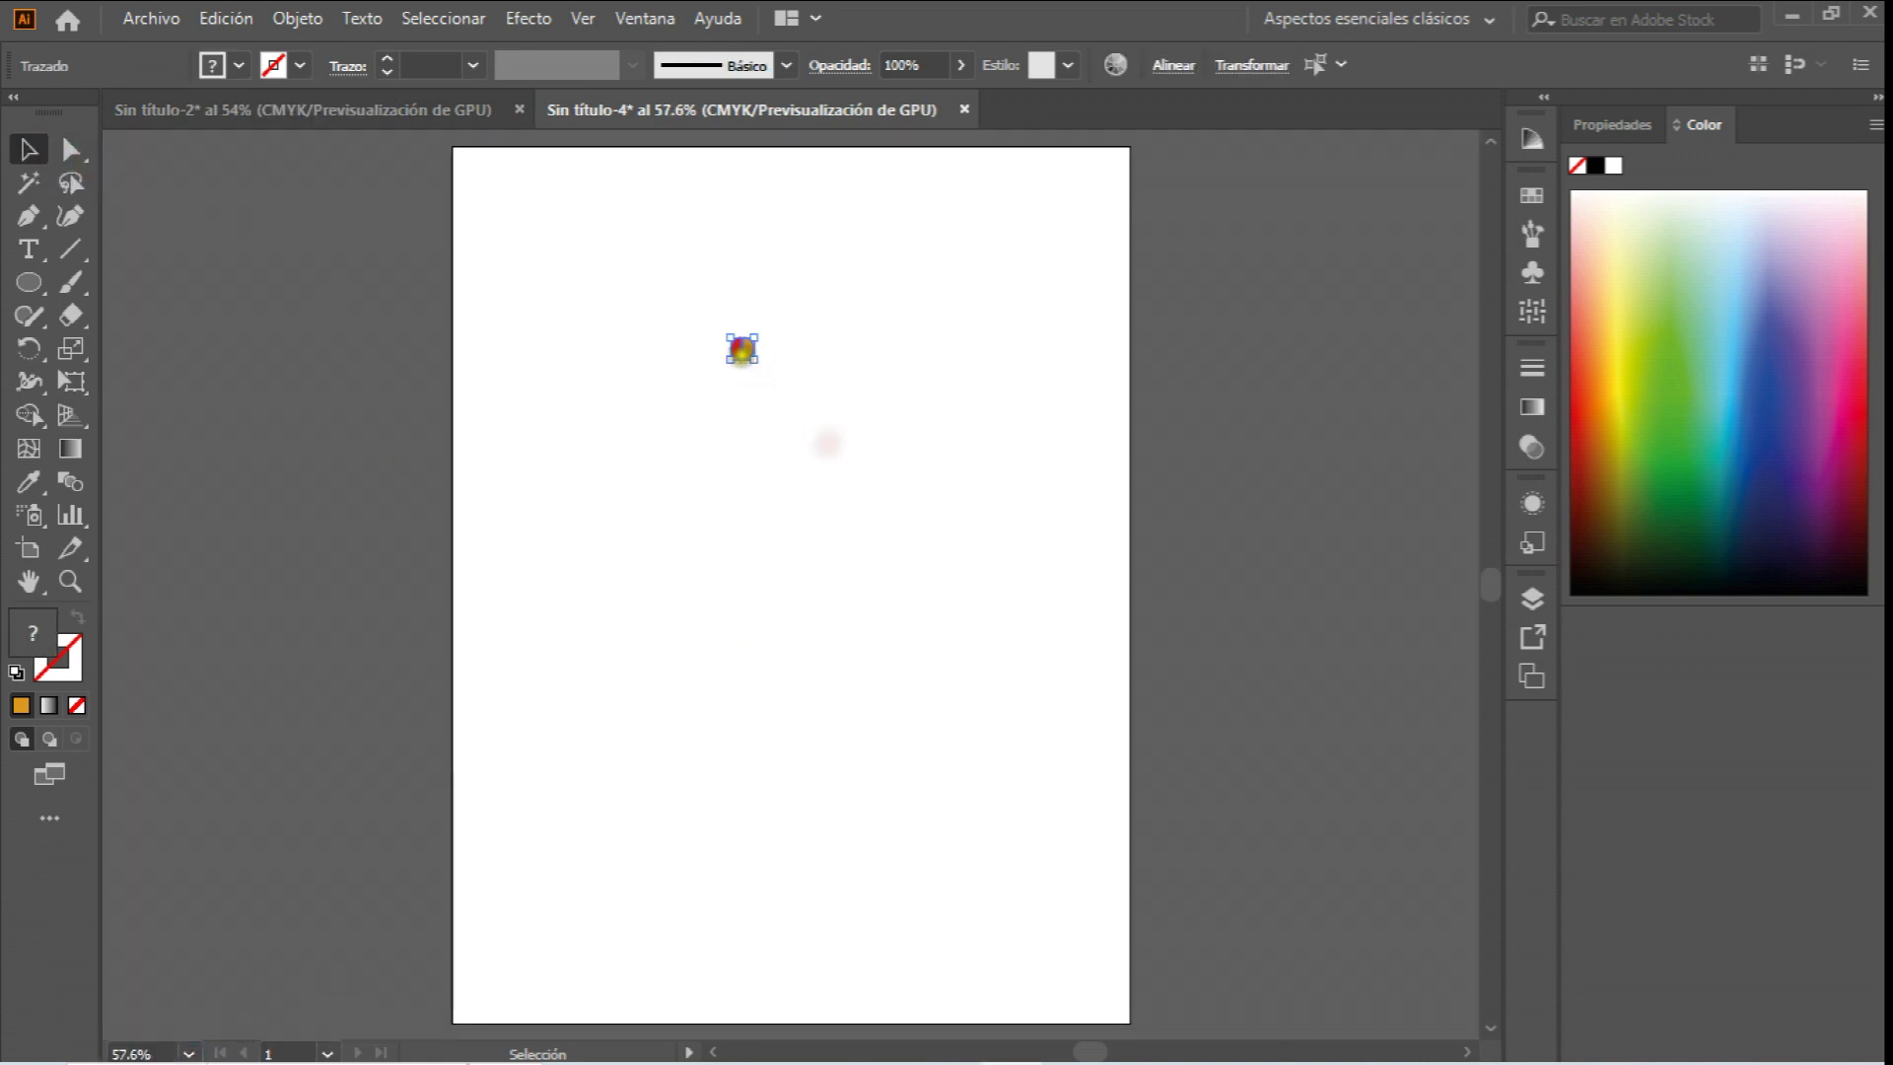
{"action": "left_click_drag", "start_coordinate": [741, 348], "coordinate": [348, 348]}
Draw a rectangle covering the whole artboard.
{"action": "left_click_drag", "start_coordinate": [40, 283], "coordinate": [98, 283]}
{"action": "left_click_drag", "start_coordinate": [455, 151], "coordinate": [1131, 1021]}
{"action": "left_click", "coordinate": [30, 151]}
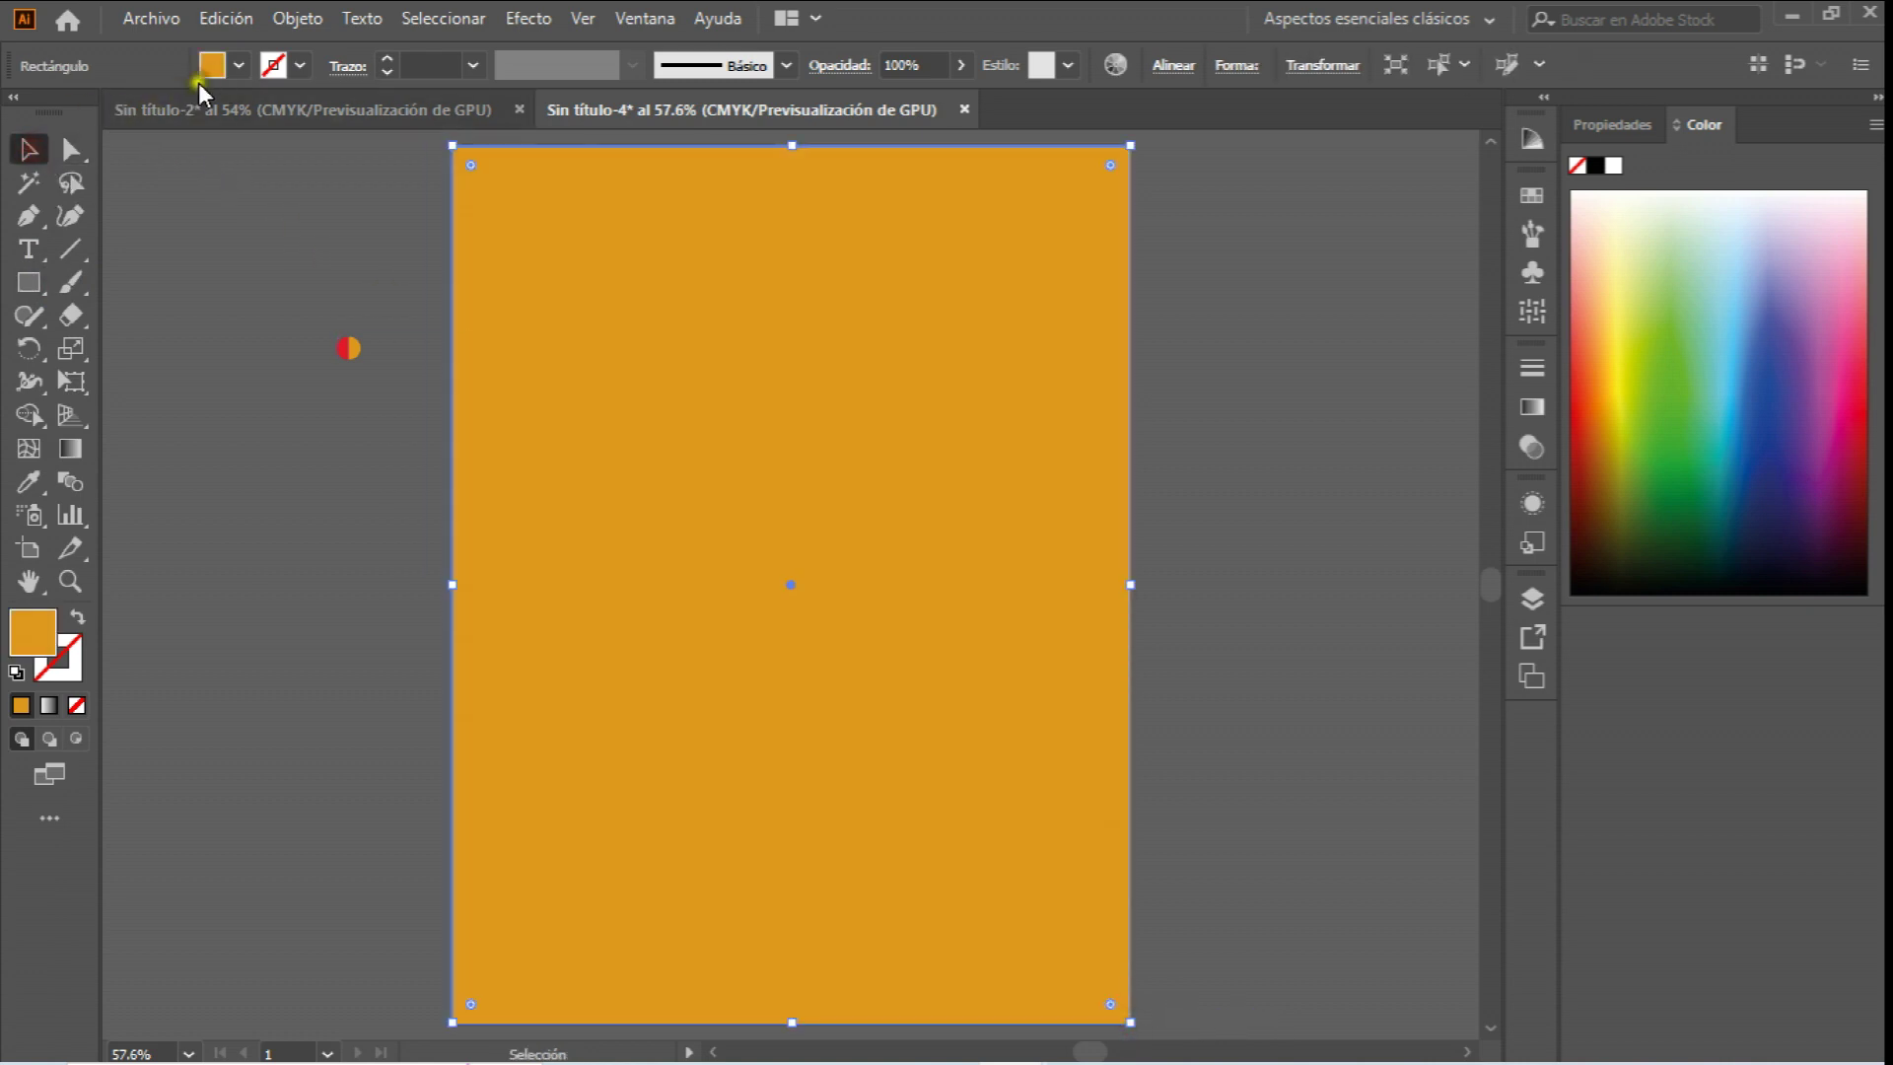
Fill the artboard-sized rectangle with the Motivo nuevo 5 pattern.
{"action": "left_click", "coordinate": [238, 65]}
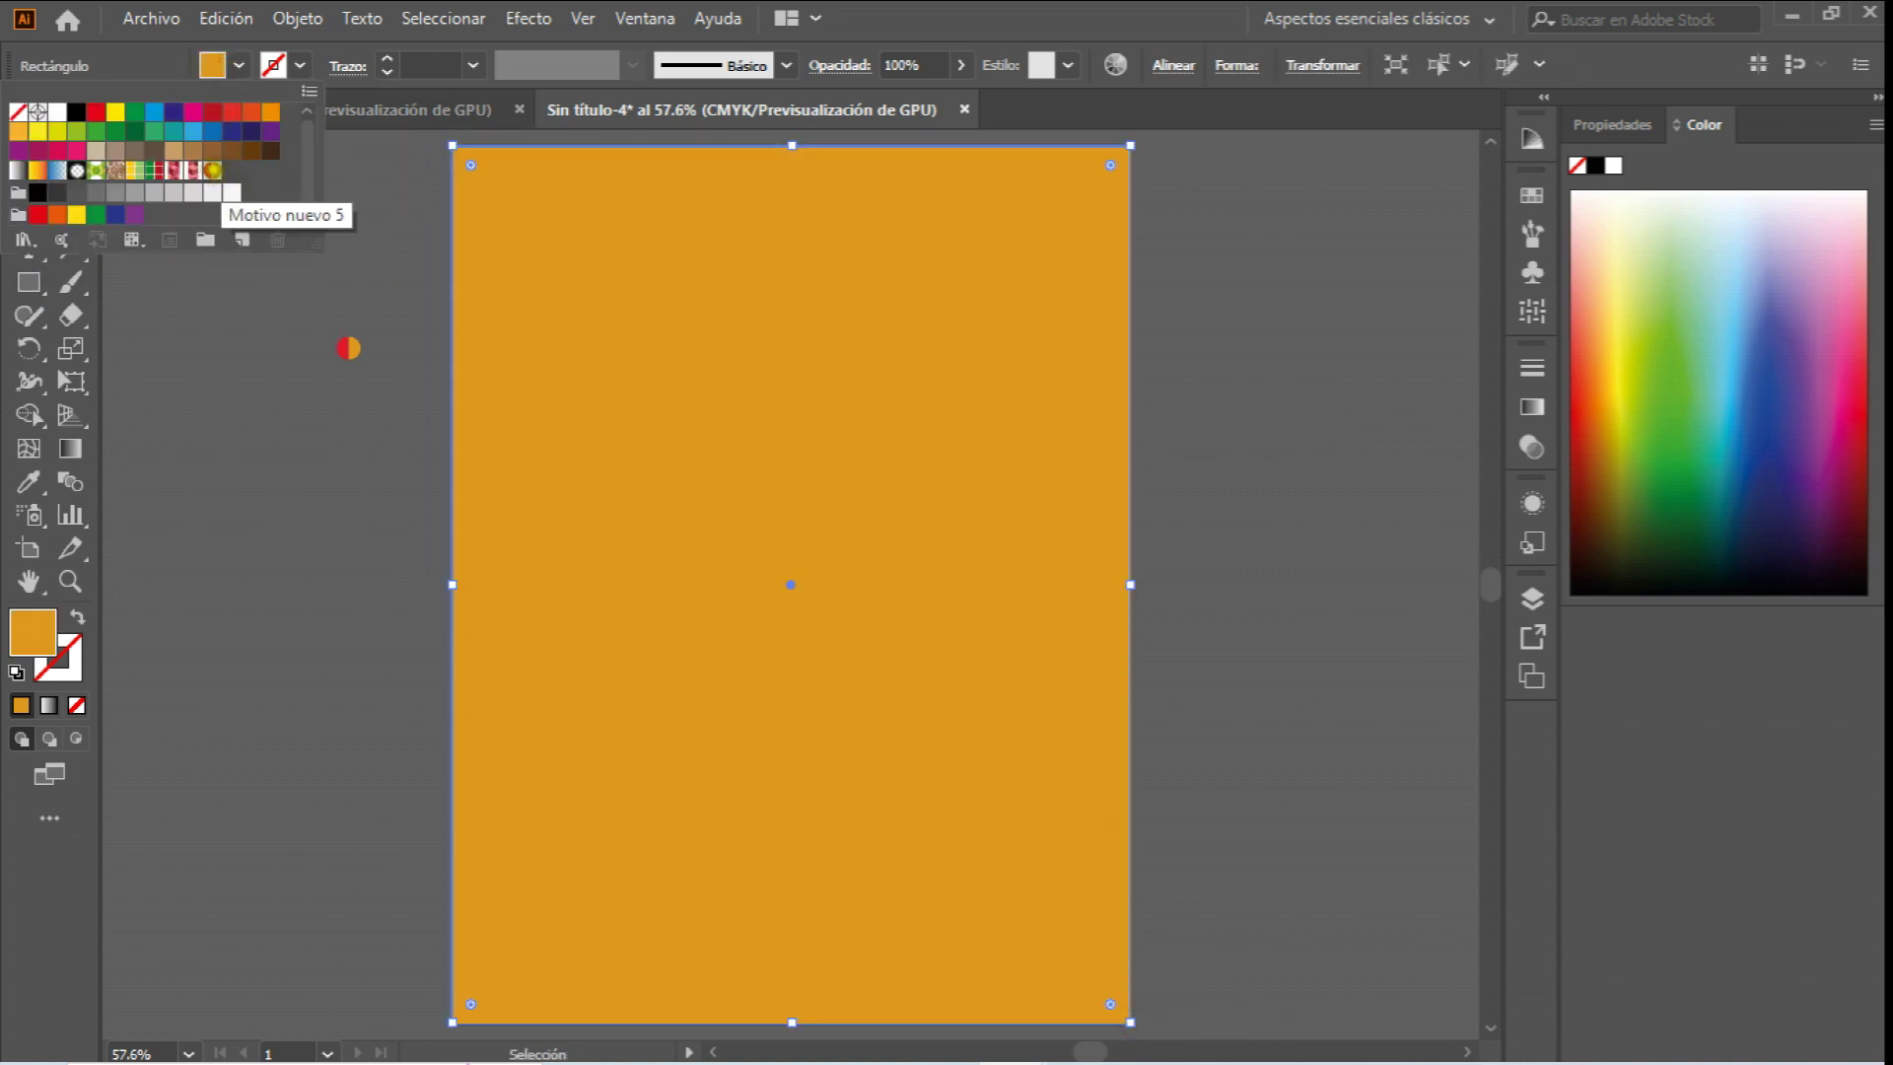
{"action": "left_click", "coordinate": [212, 169]}
{"action": "left_click", "coordinate": [216, 495]}
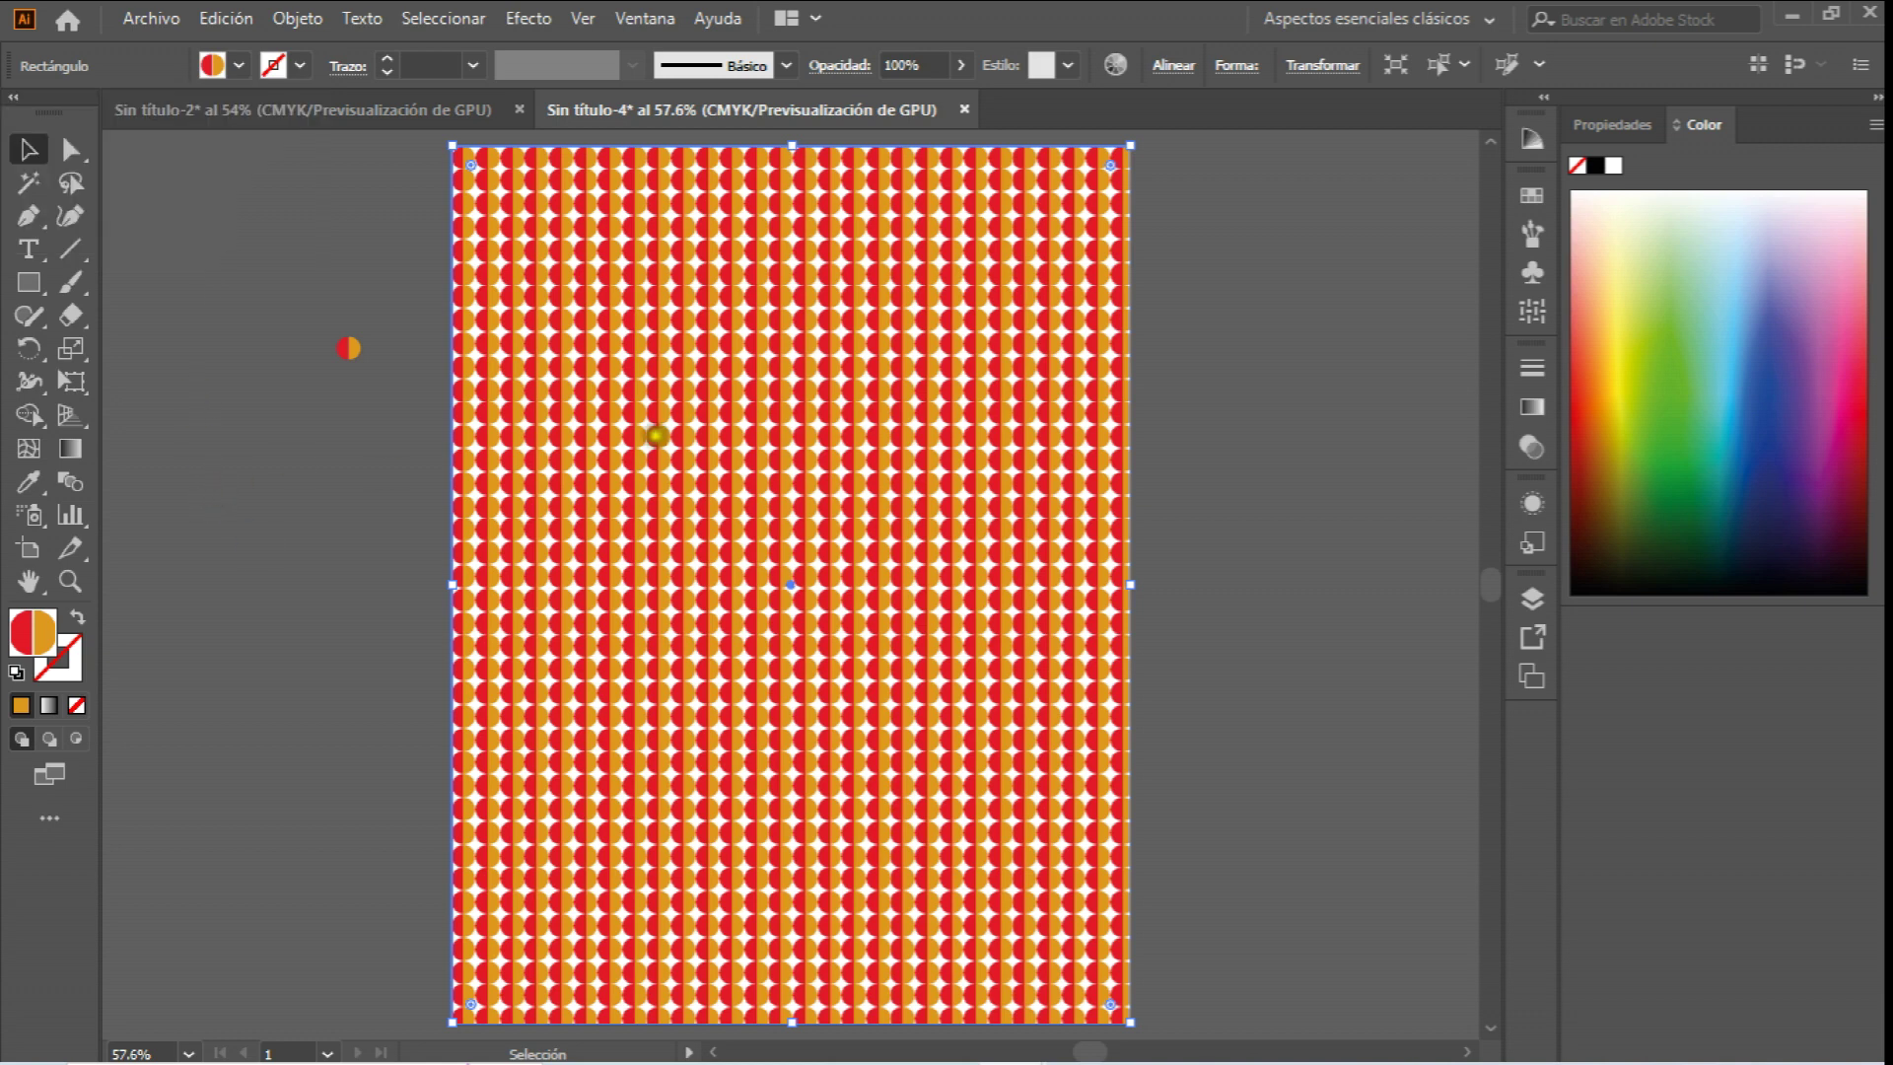
Scale only the rectangle's pattern fill, without transforming the object, to 200% horizontally and 200% vertically.
{"action": "left_click", "coordinate": [325, 20]}
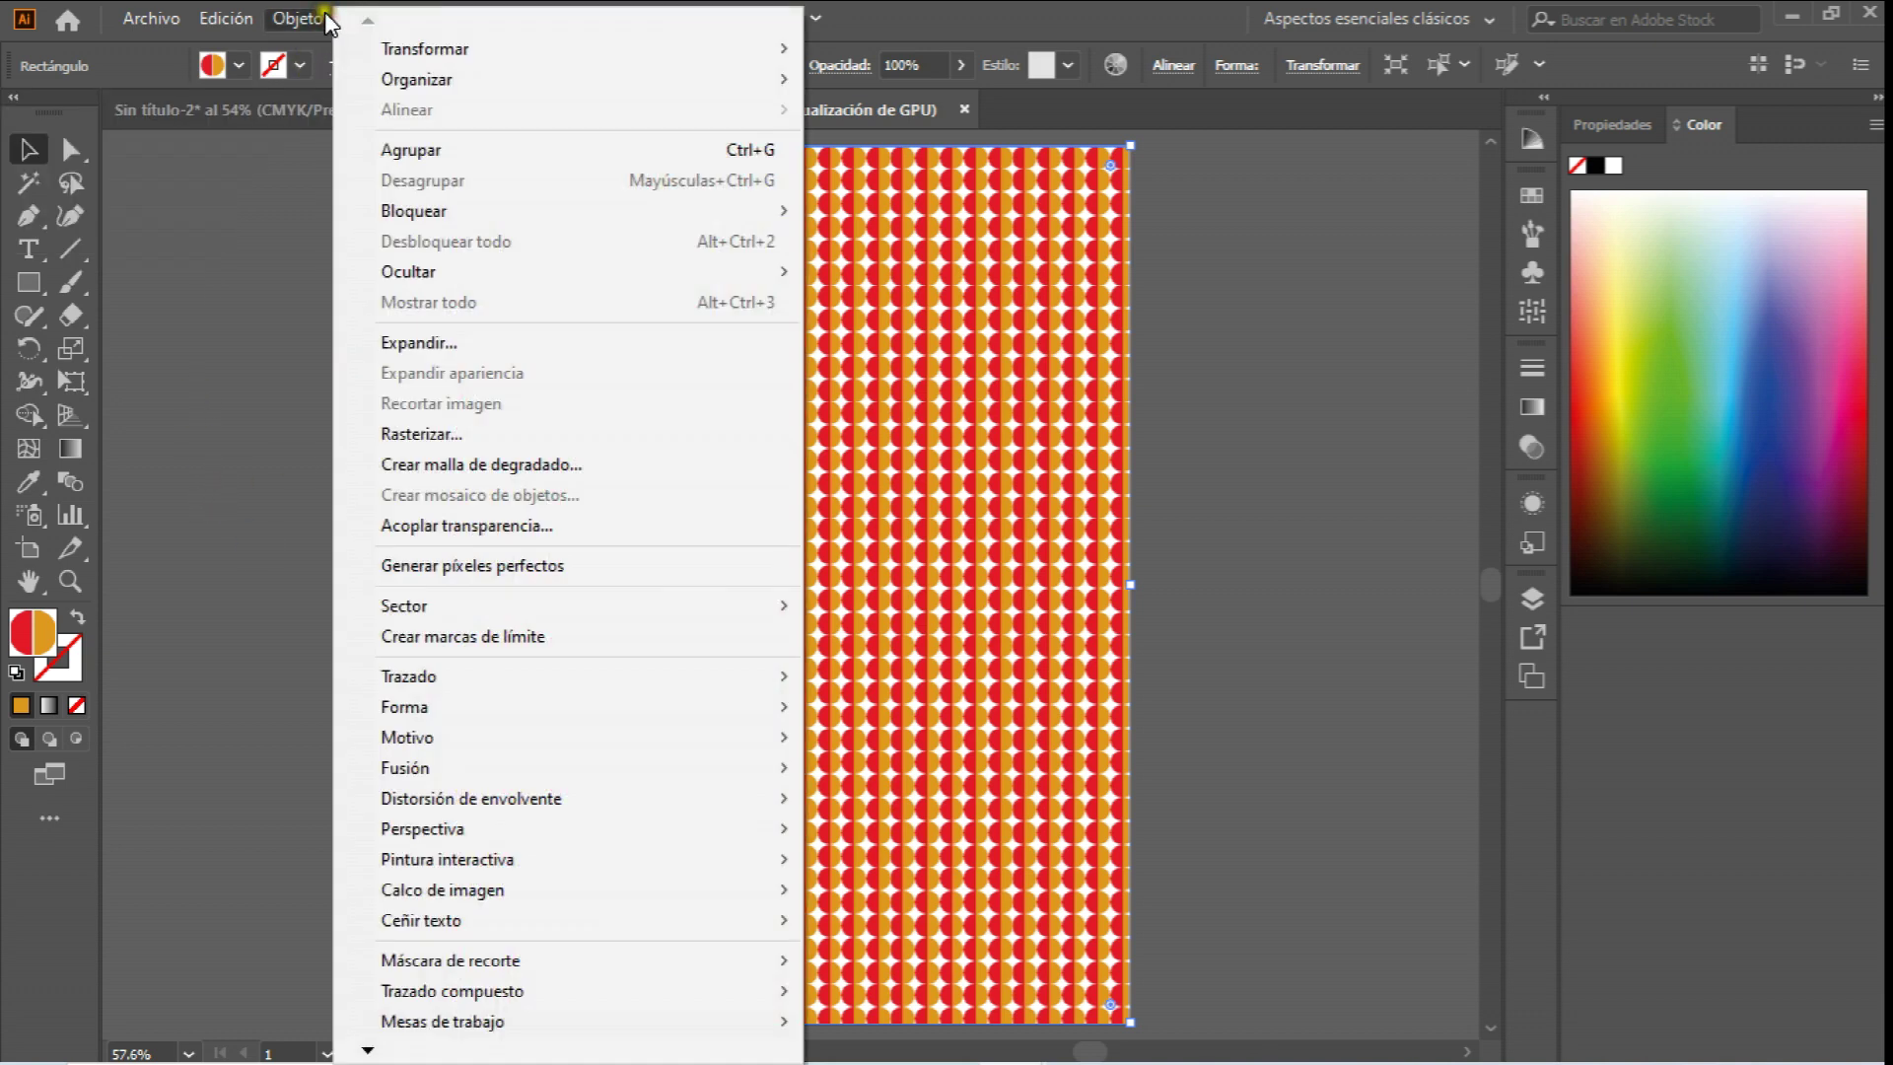
{"action": "mouse_move", "coordinate": [665, 45]}
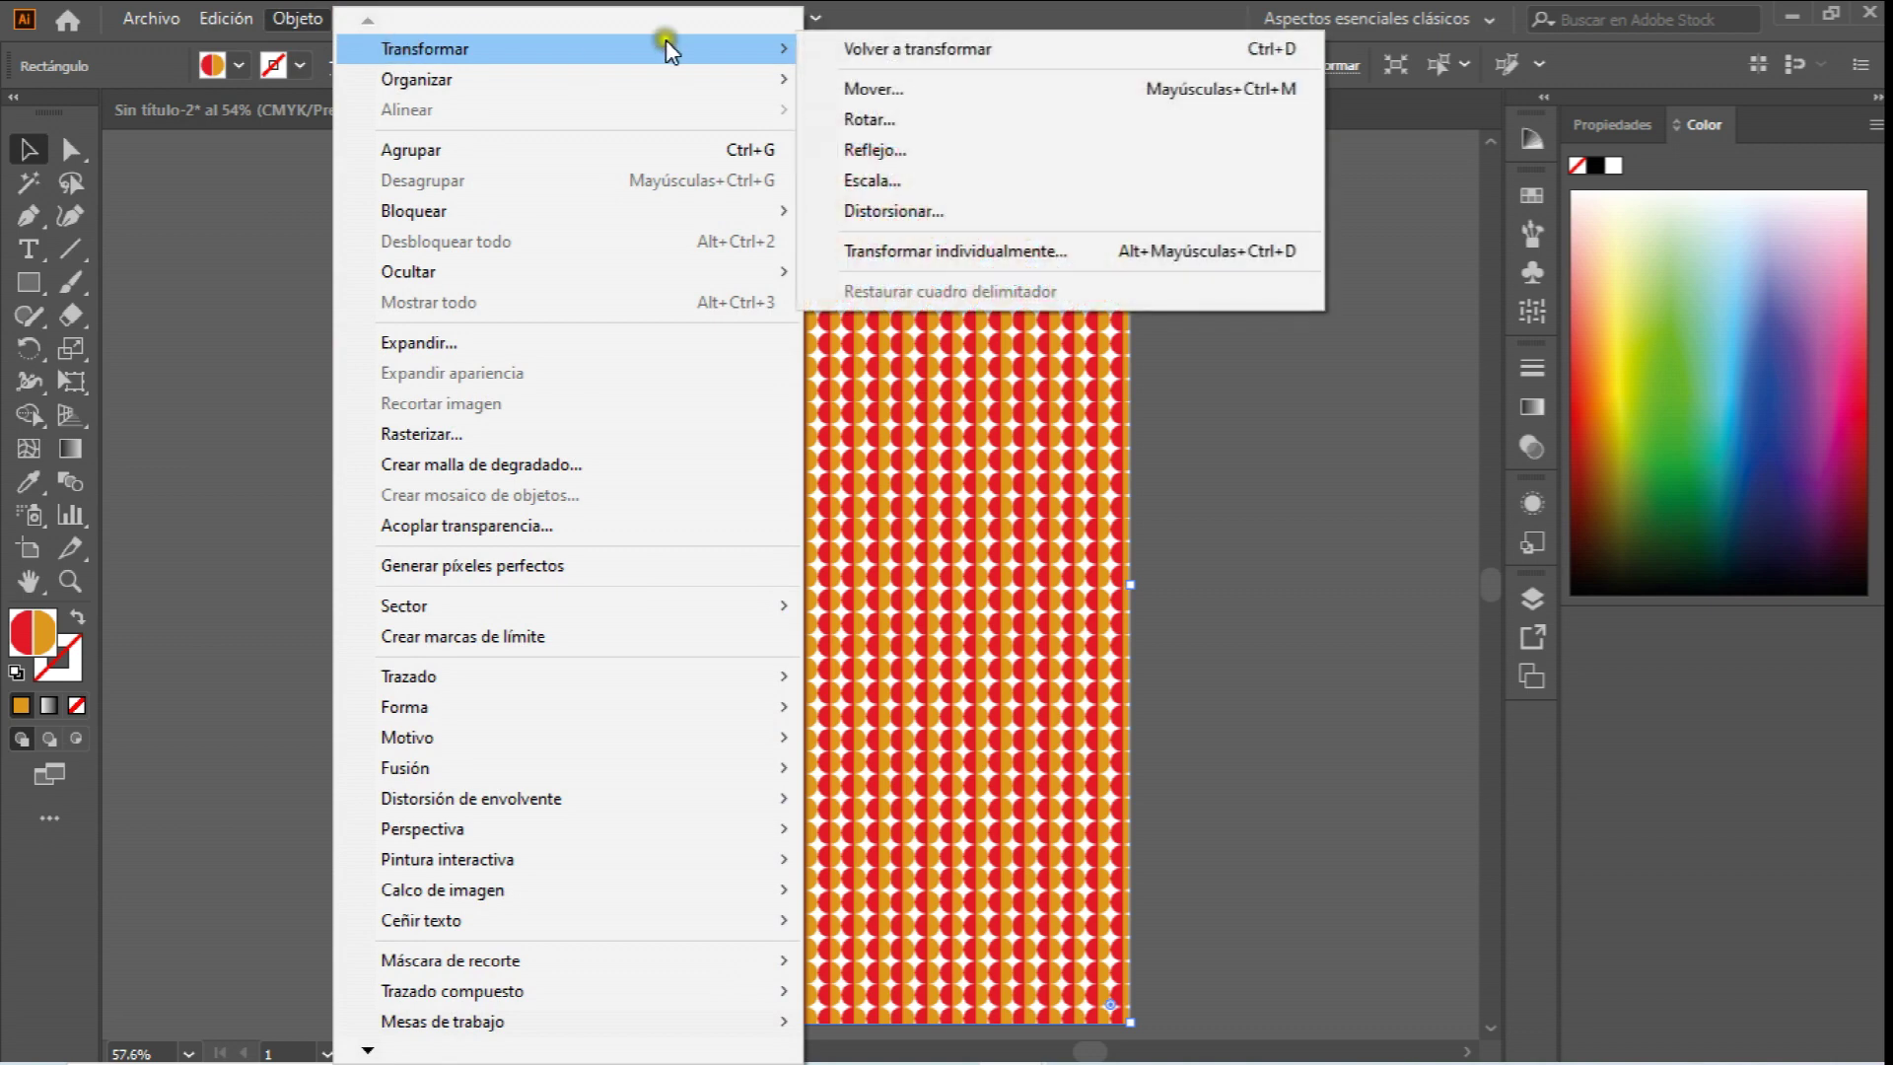
{"action": "left_click", "coordinate": [945, 180]}
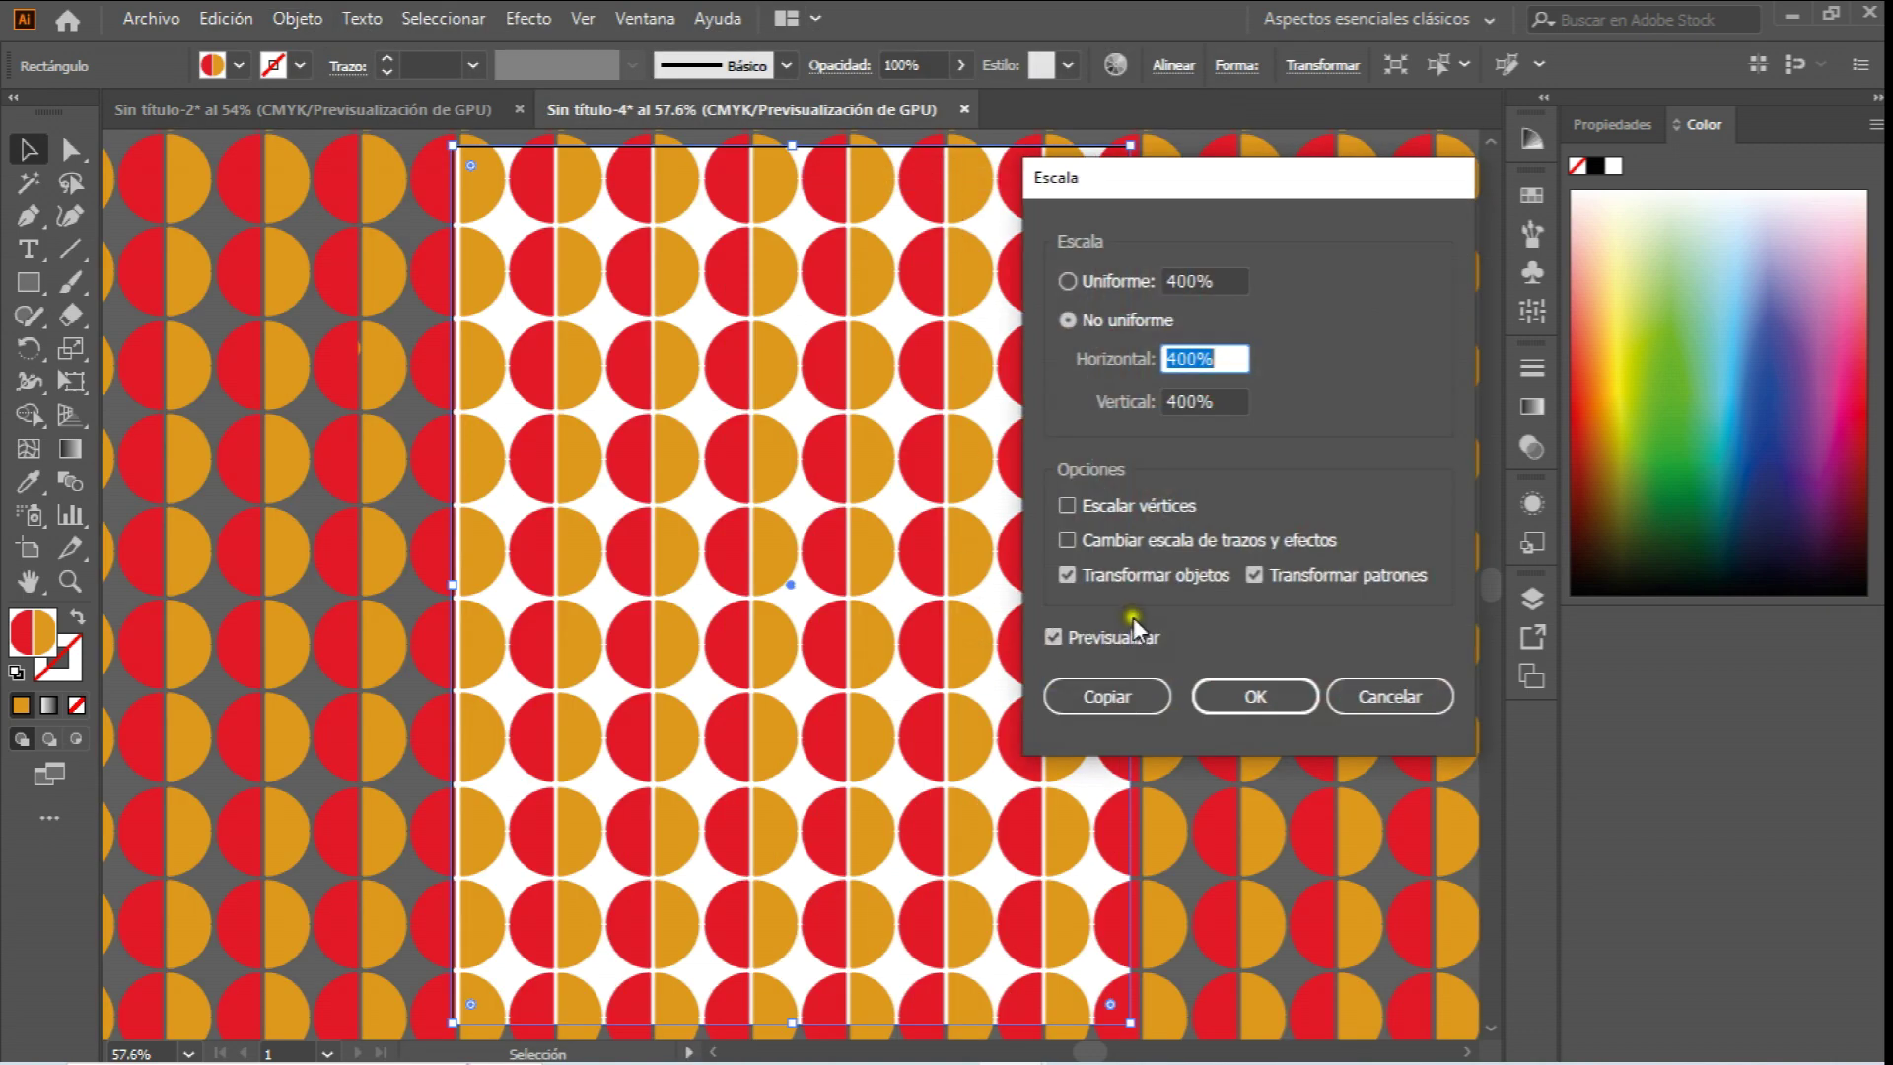
{"action": "left_click", "coordinate": [1068, 574]}
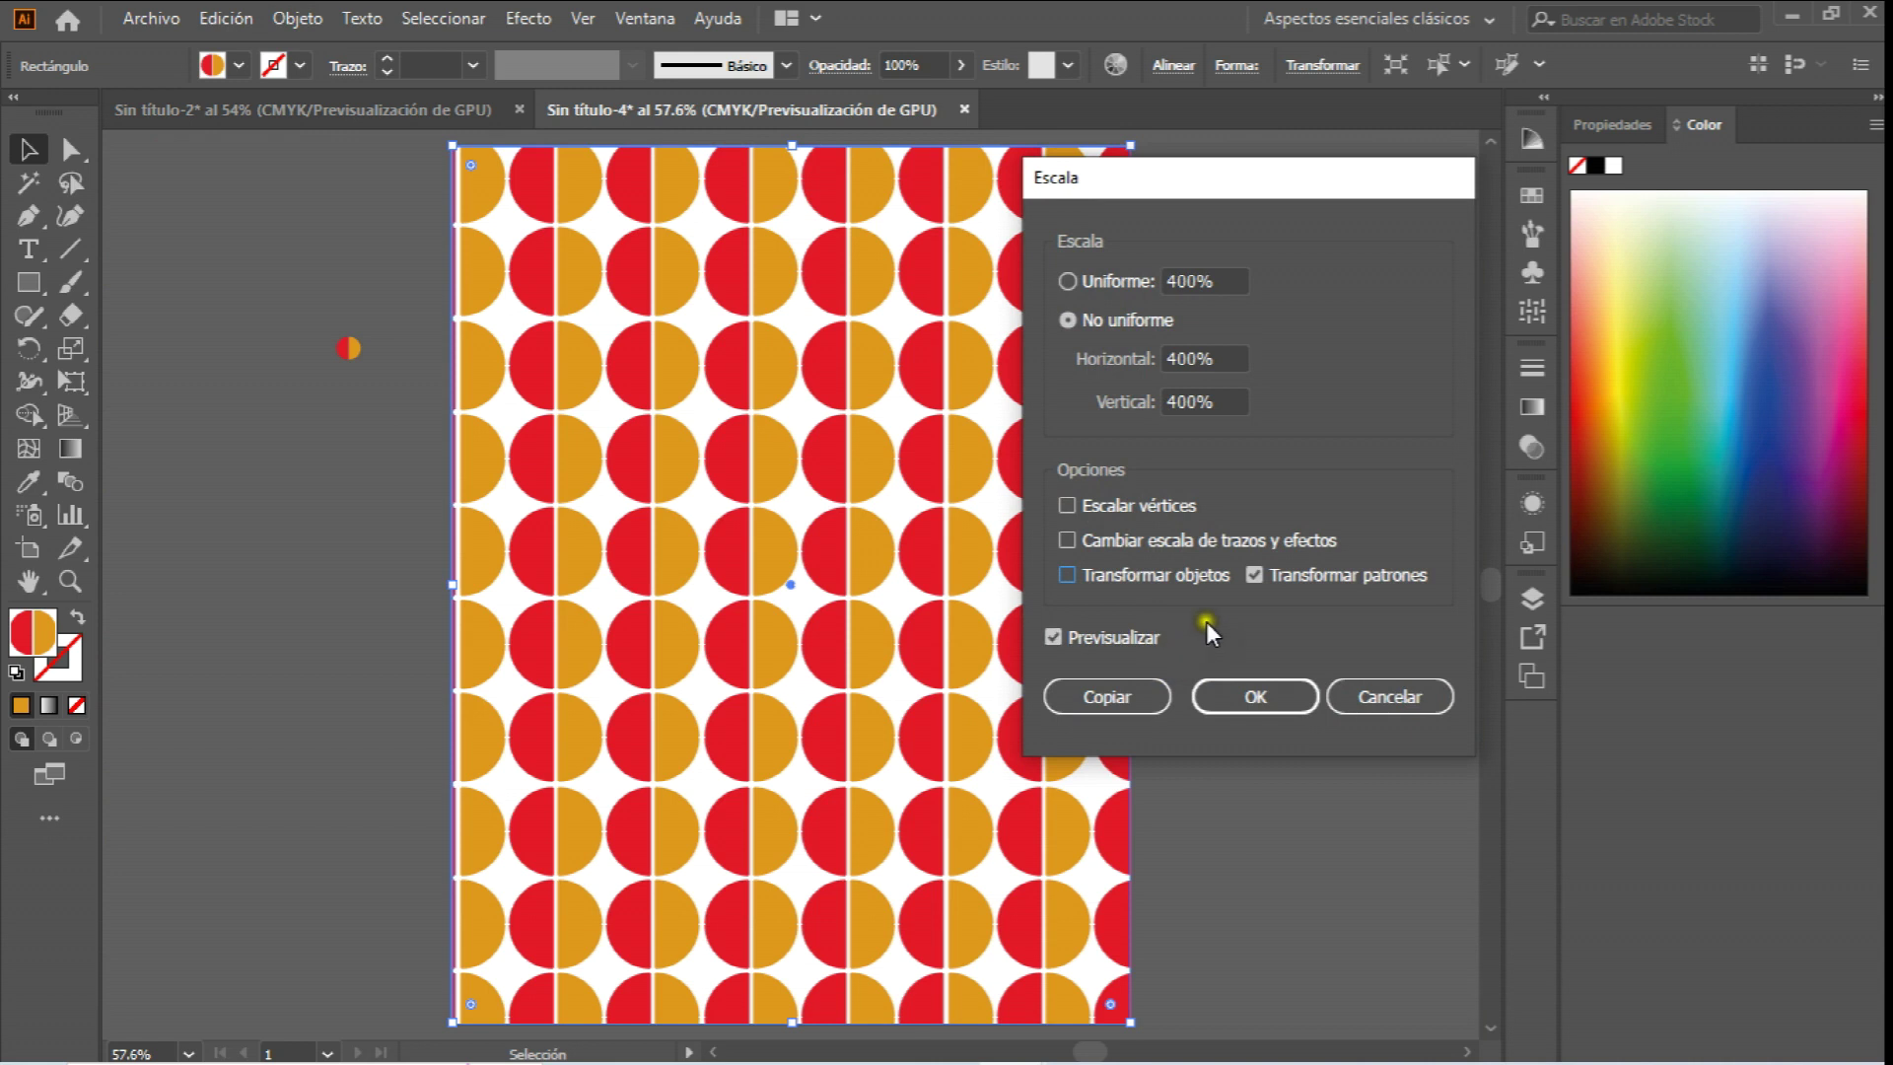
{"action": "left_click_drag", "start_coordinate": [1321, 199], "coordinate": [1484, 204]}
{"action": "left_click_drag", "start_coordinate": [1397, 383], "coordinate": [1246, 380]}
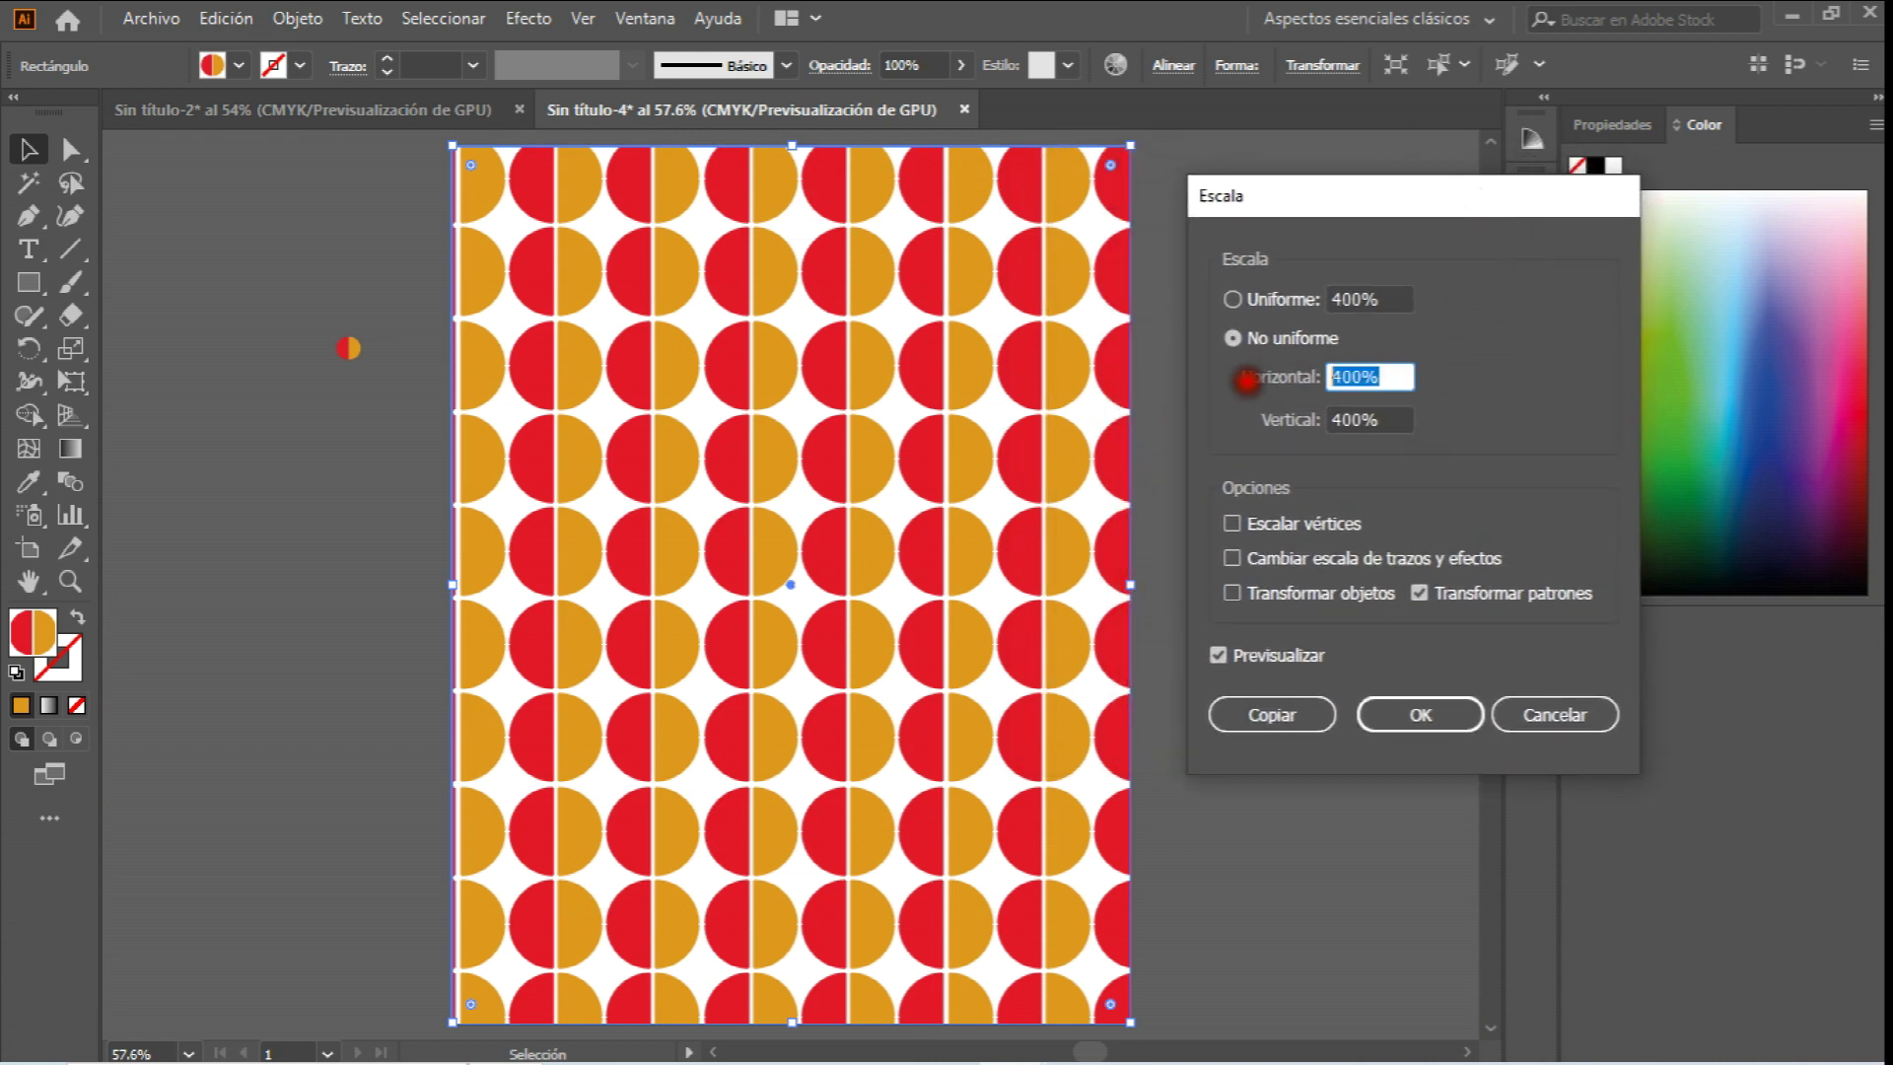
{"action": "type", "text": "200"}
{"action": "left_click_drag", "start_coordinate": [1370, 412], "coordinate": [1257, 416]}
{"action": "type", "text": "20"}
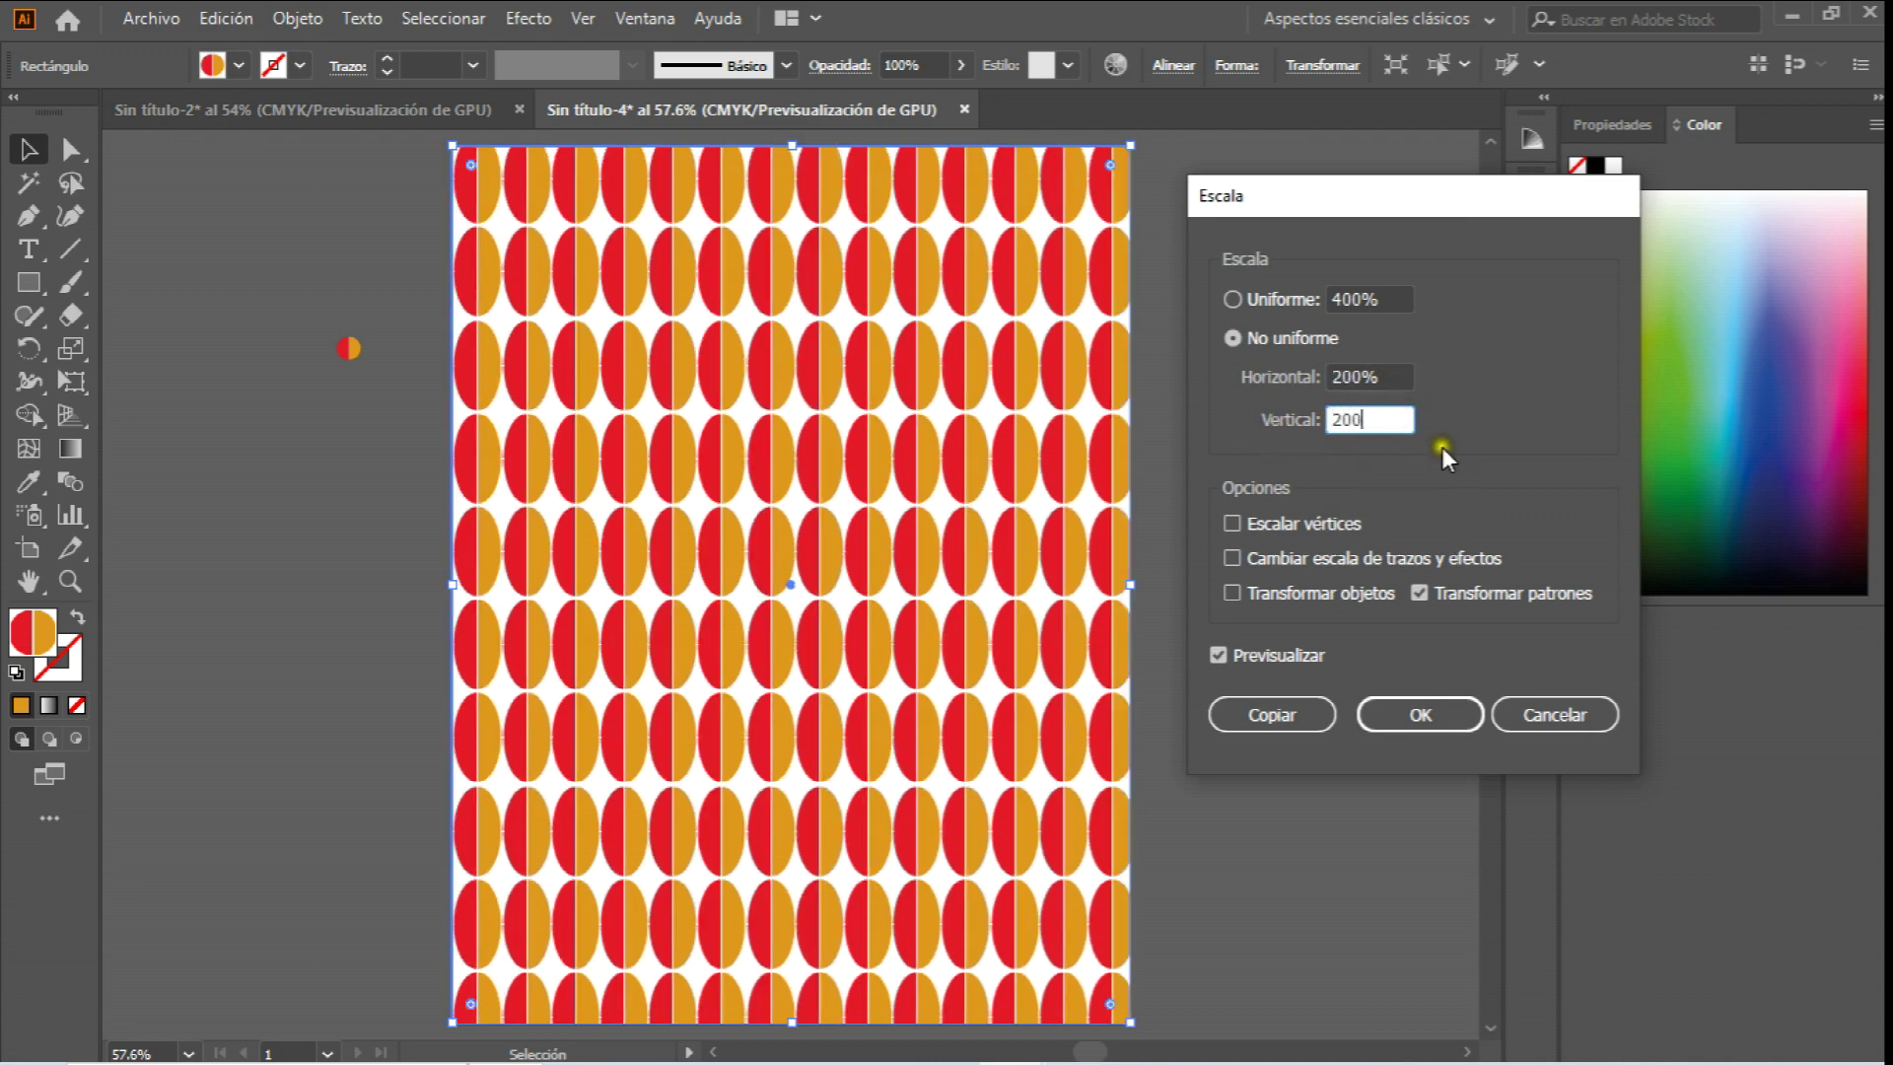
{"action": "left_click", "coordinate": [1423, 711]}
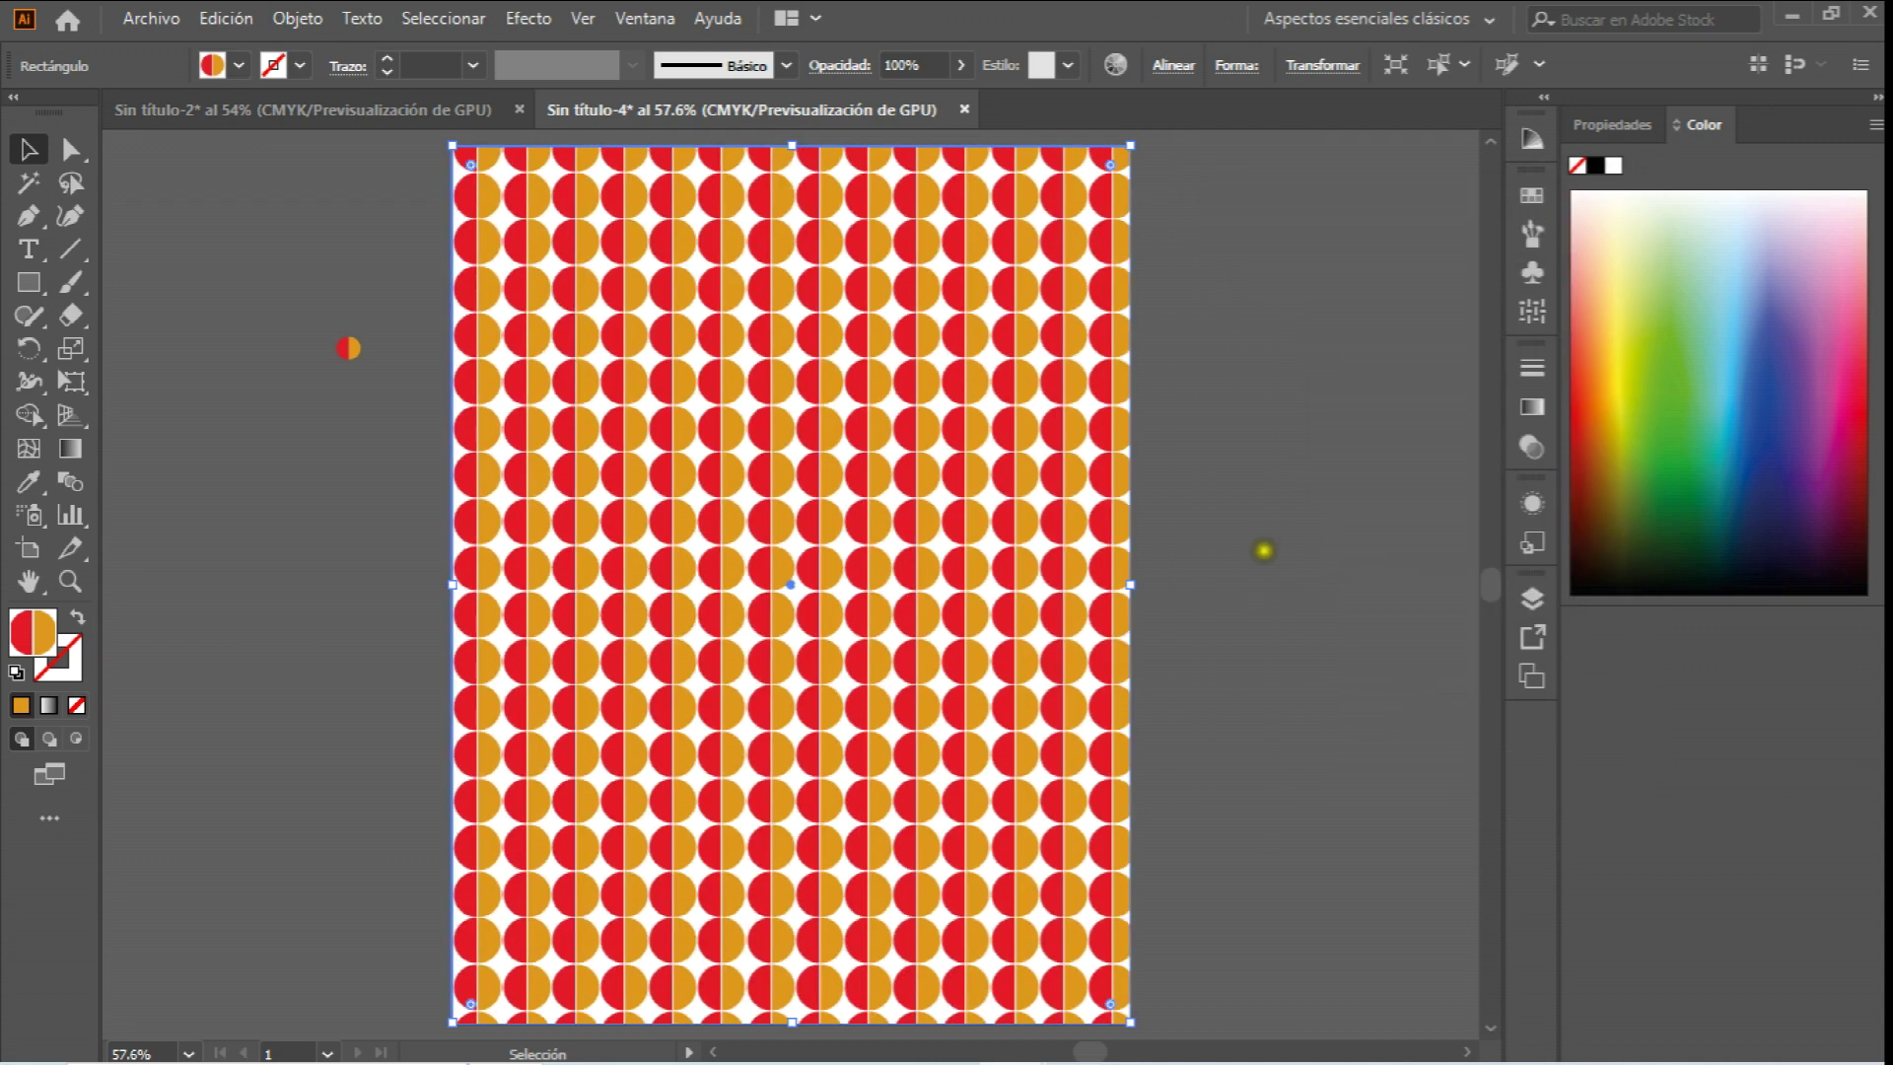
Delete the two half-circles lying beside the artboard.
{"action": "left_click", "coordinate": [1265, 540]}
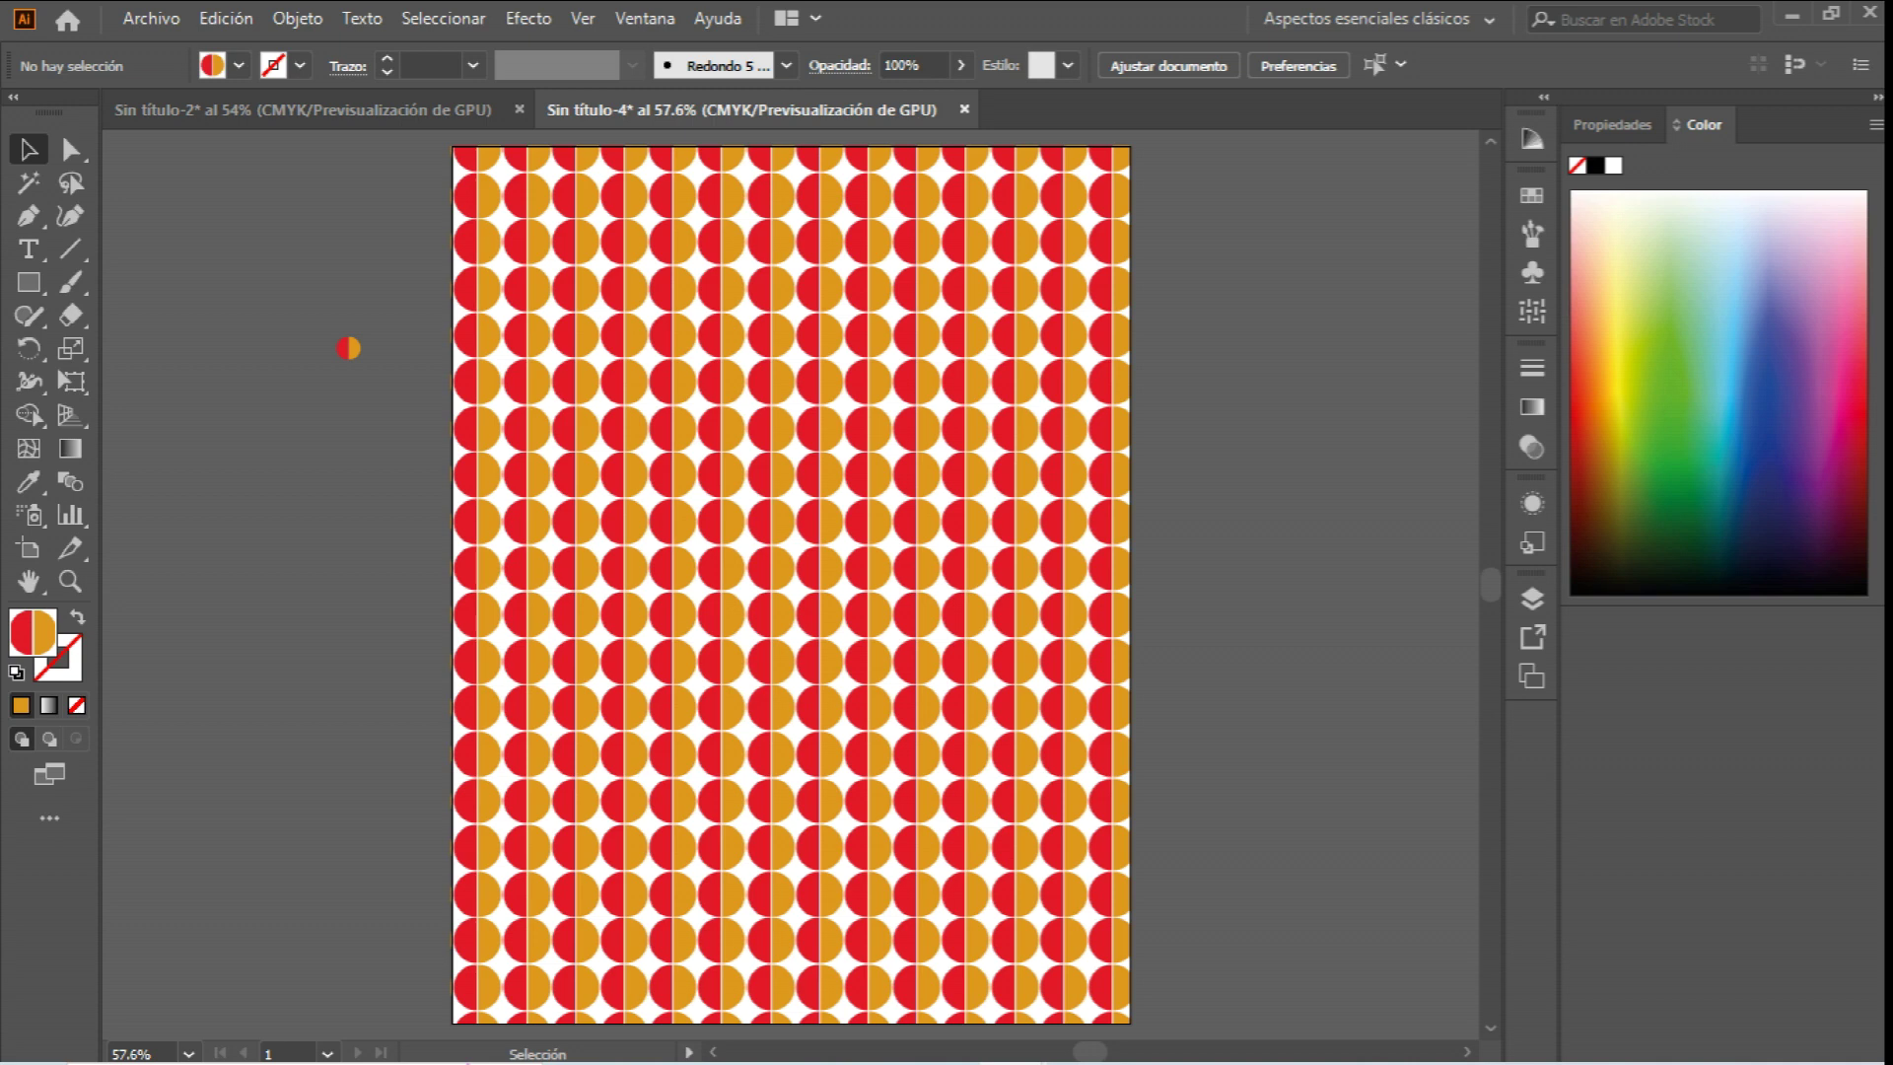
{"action": "left_click_drag", "start_coordinate": [258, 320], "coordinate": [388, 456]}
{"action": "key", "text": "Delete"}
Save the patterned artboard for the web as a JPEG at maximum quality.
{"action": "left_click", "coordinate": [151, 18]}
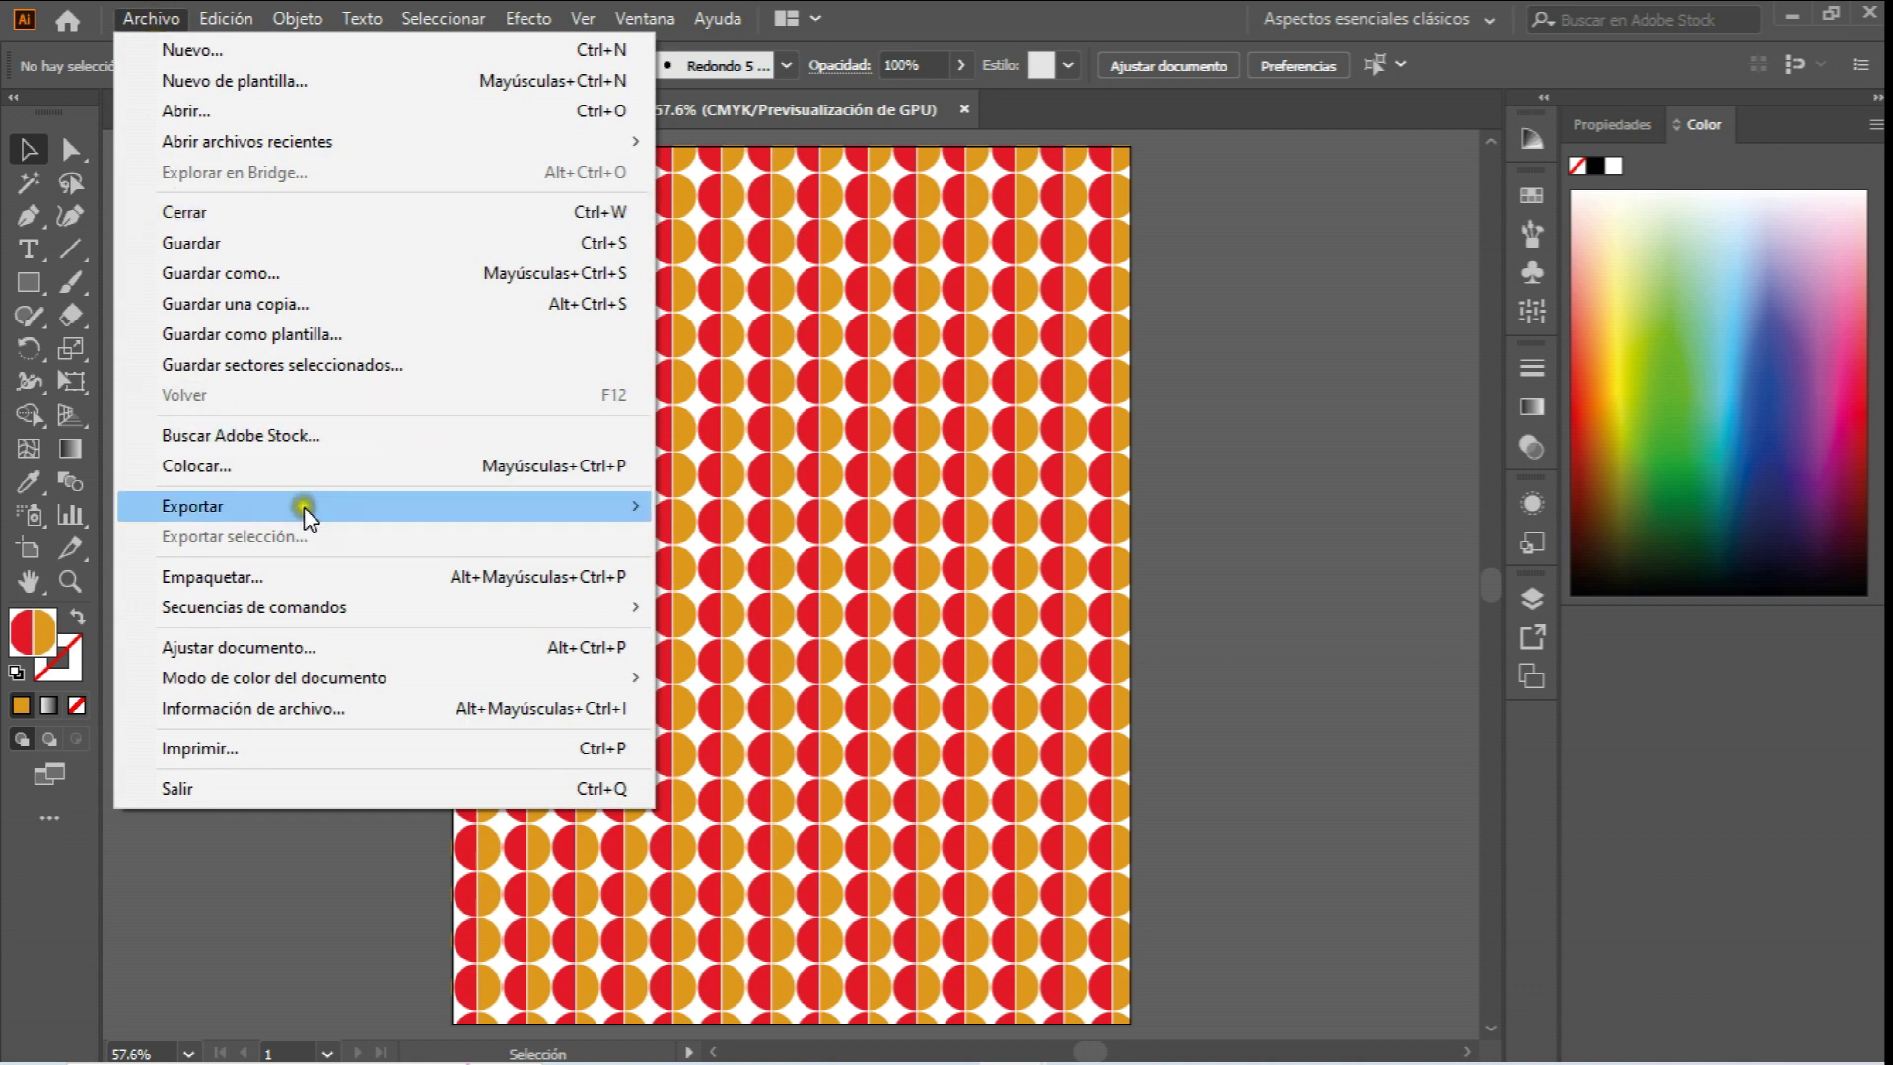
{"action": "mouse_move", "coordinate": [310, 511]}
{"action": "left_click", "coordinate": [890, 571]}
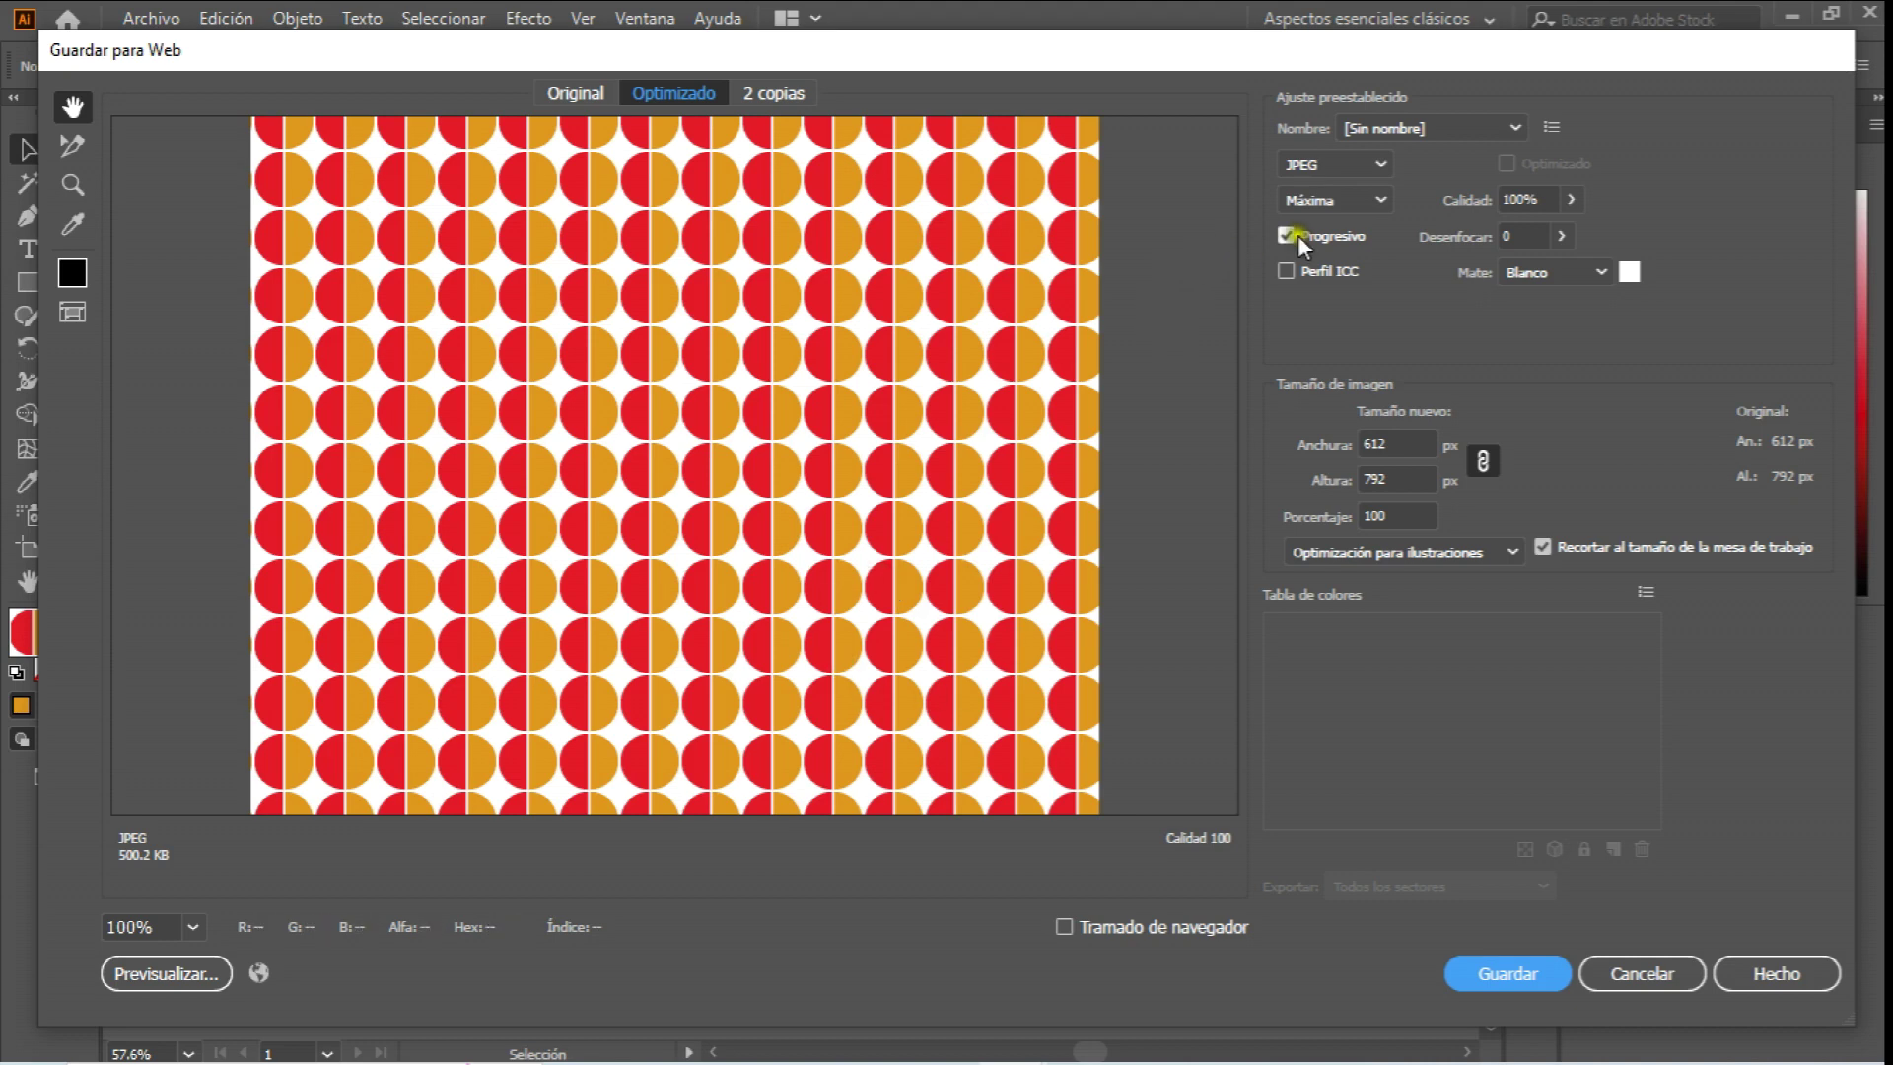
{"action": "left_click", "coordinate": [1367, 202]}
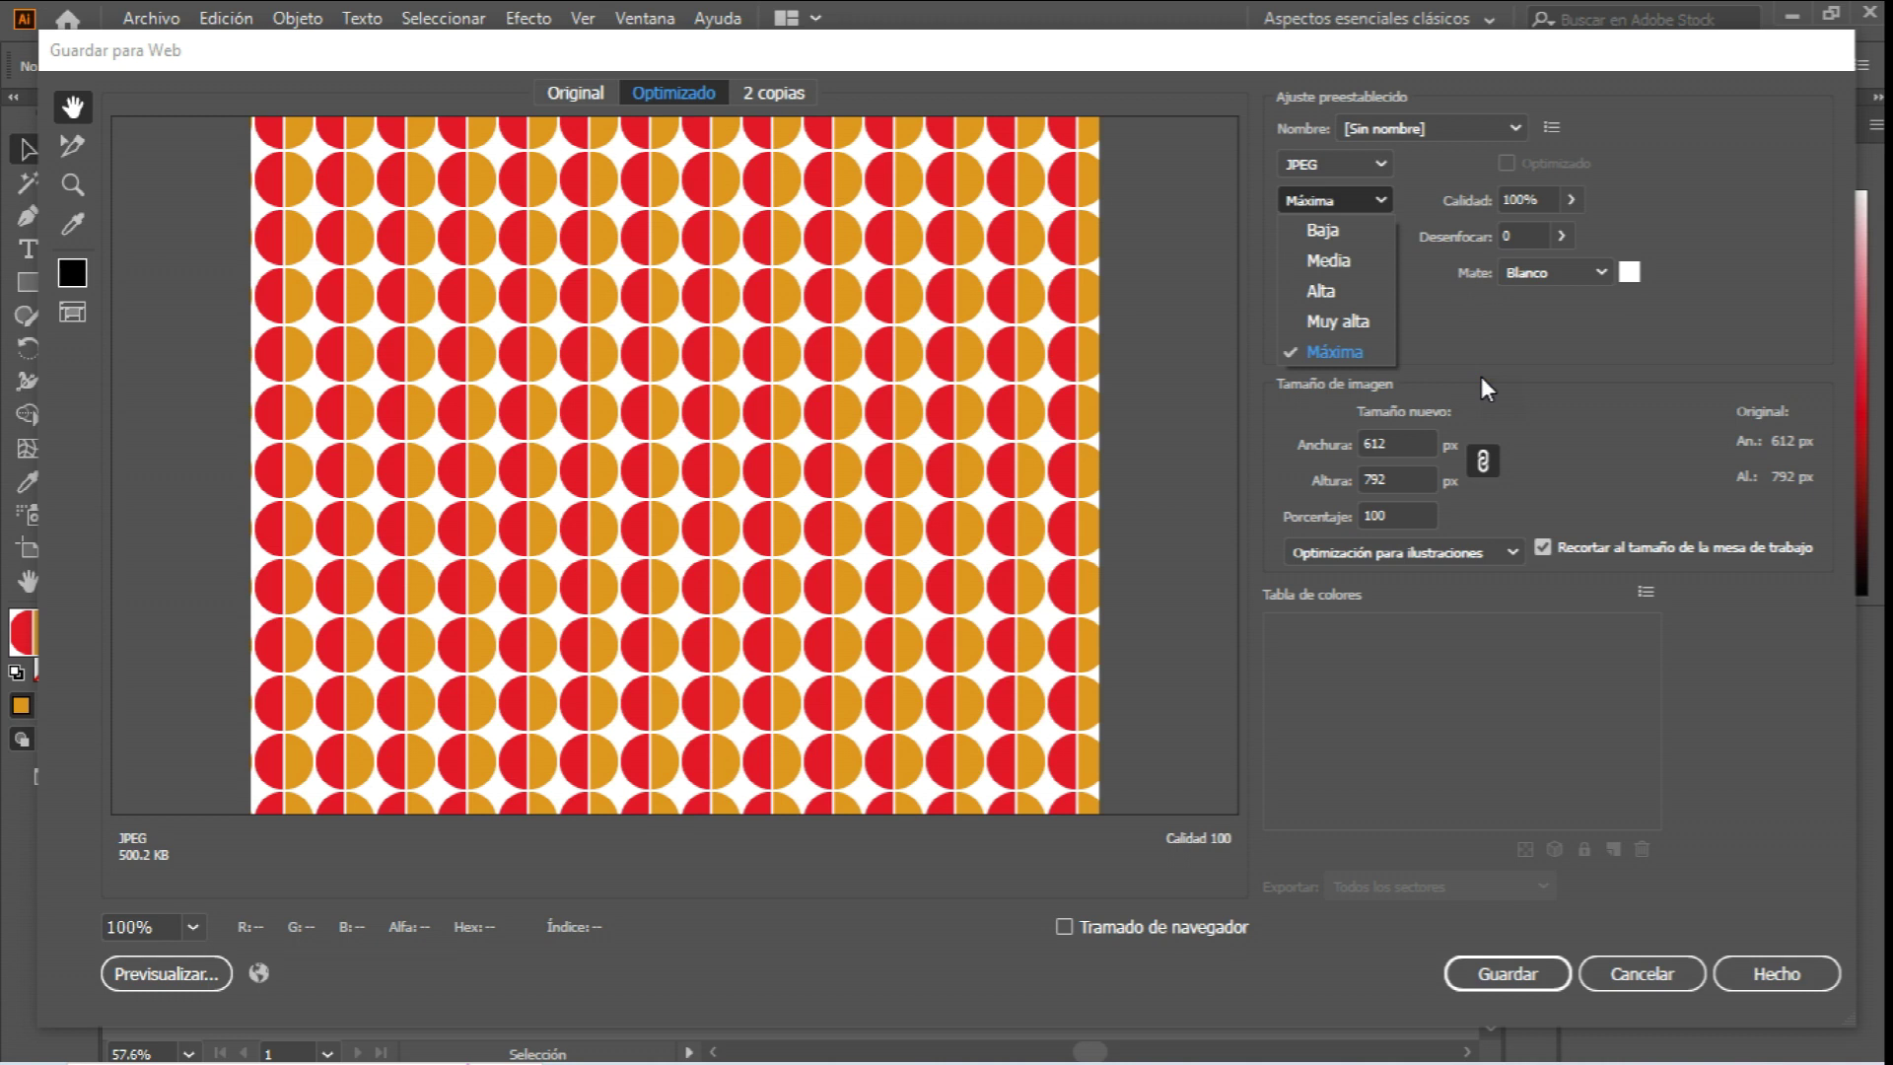
{"action": "left_click", "coordinate": [1480, 340]}
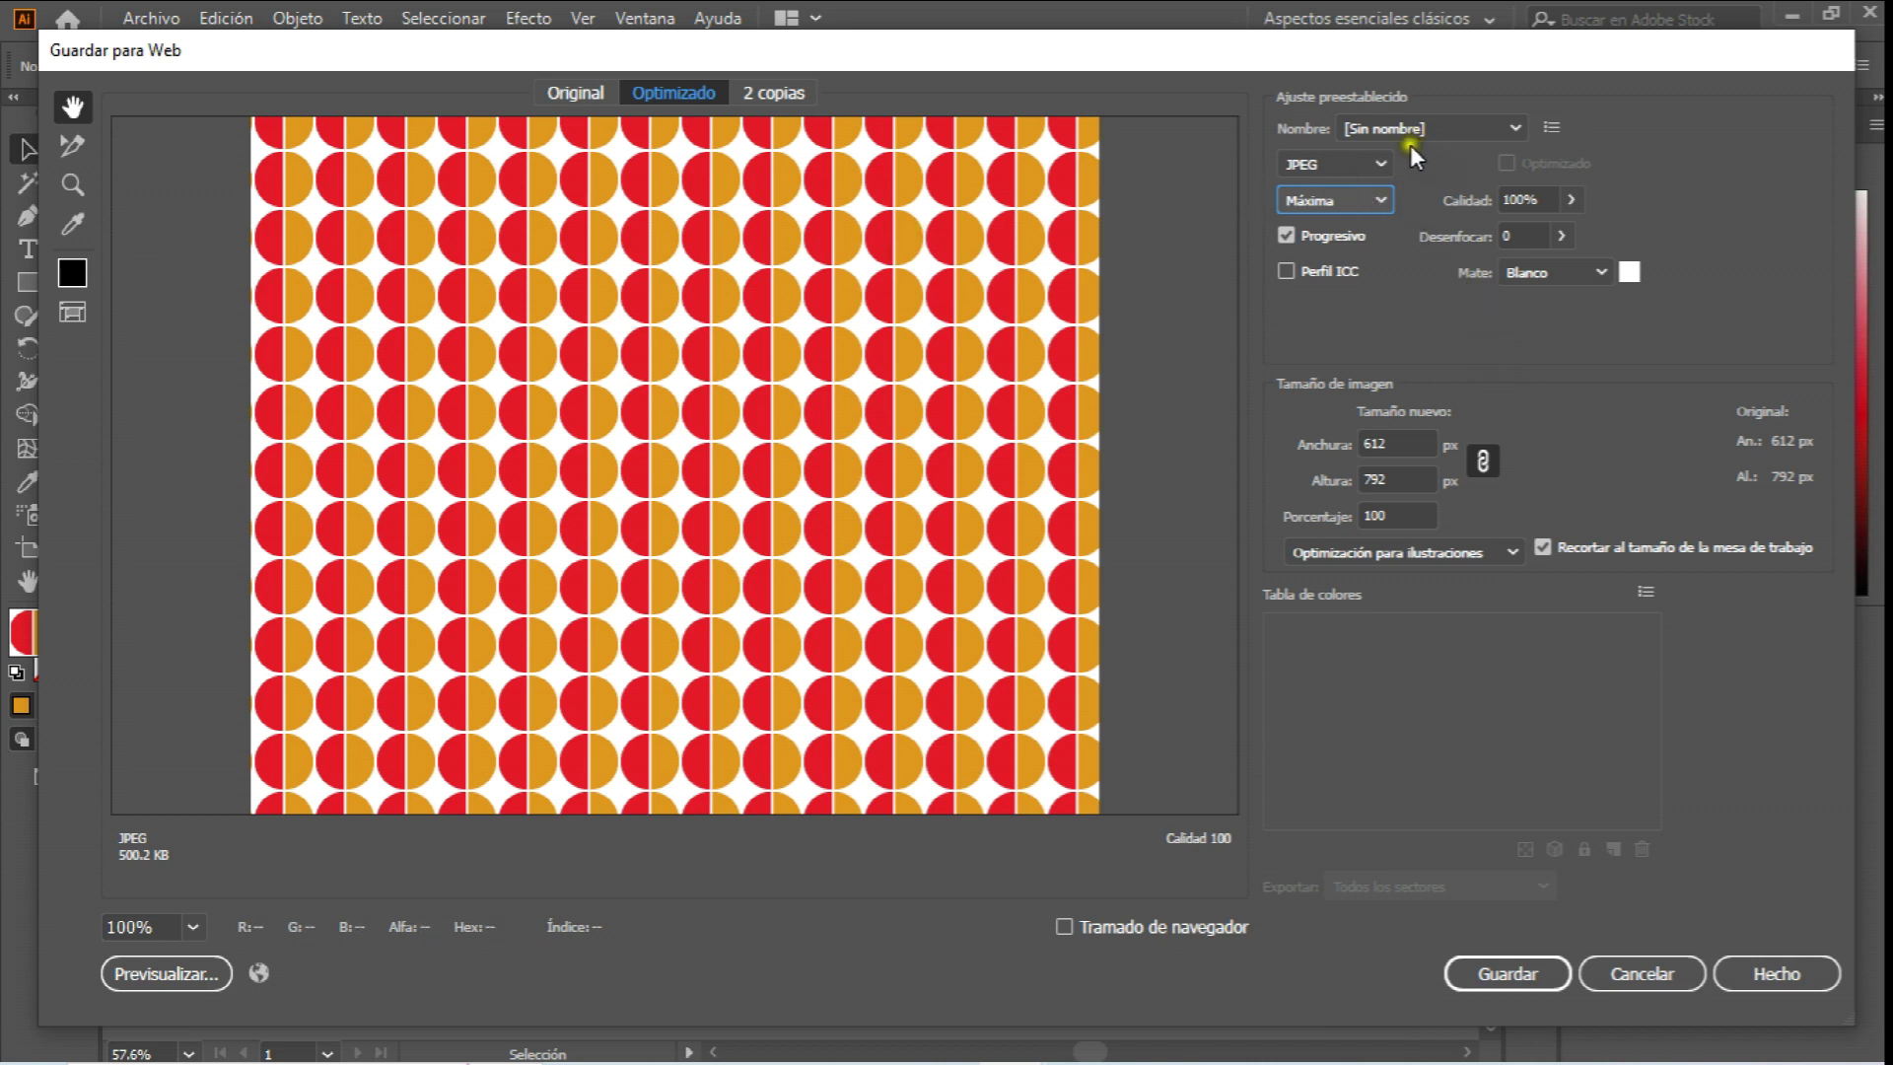
{"action": "left_click", "coordinate": [1382, 162]}
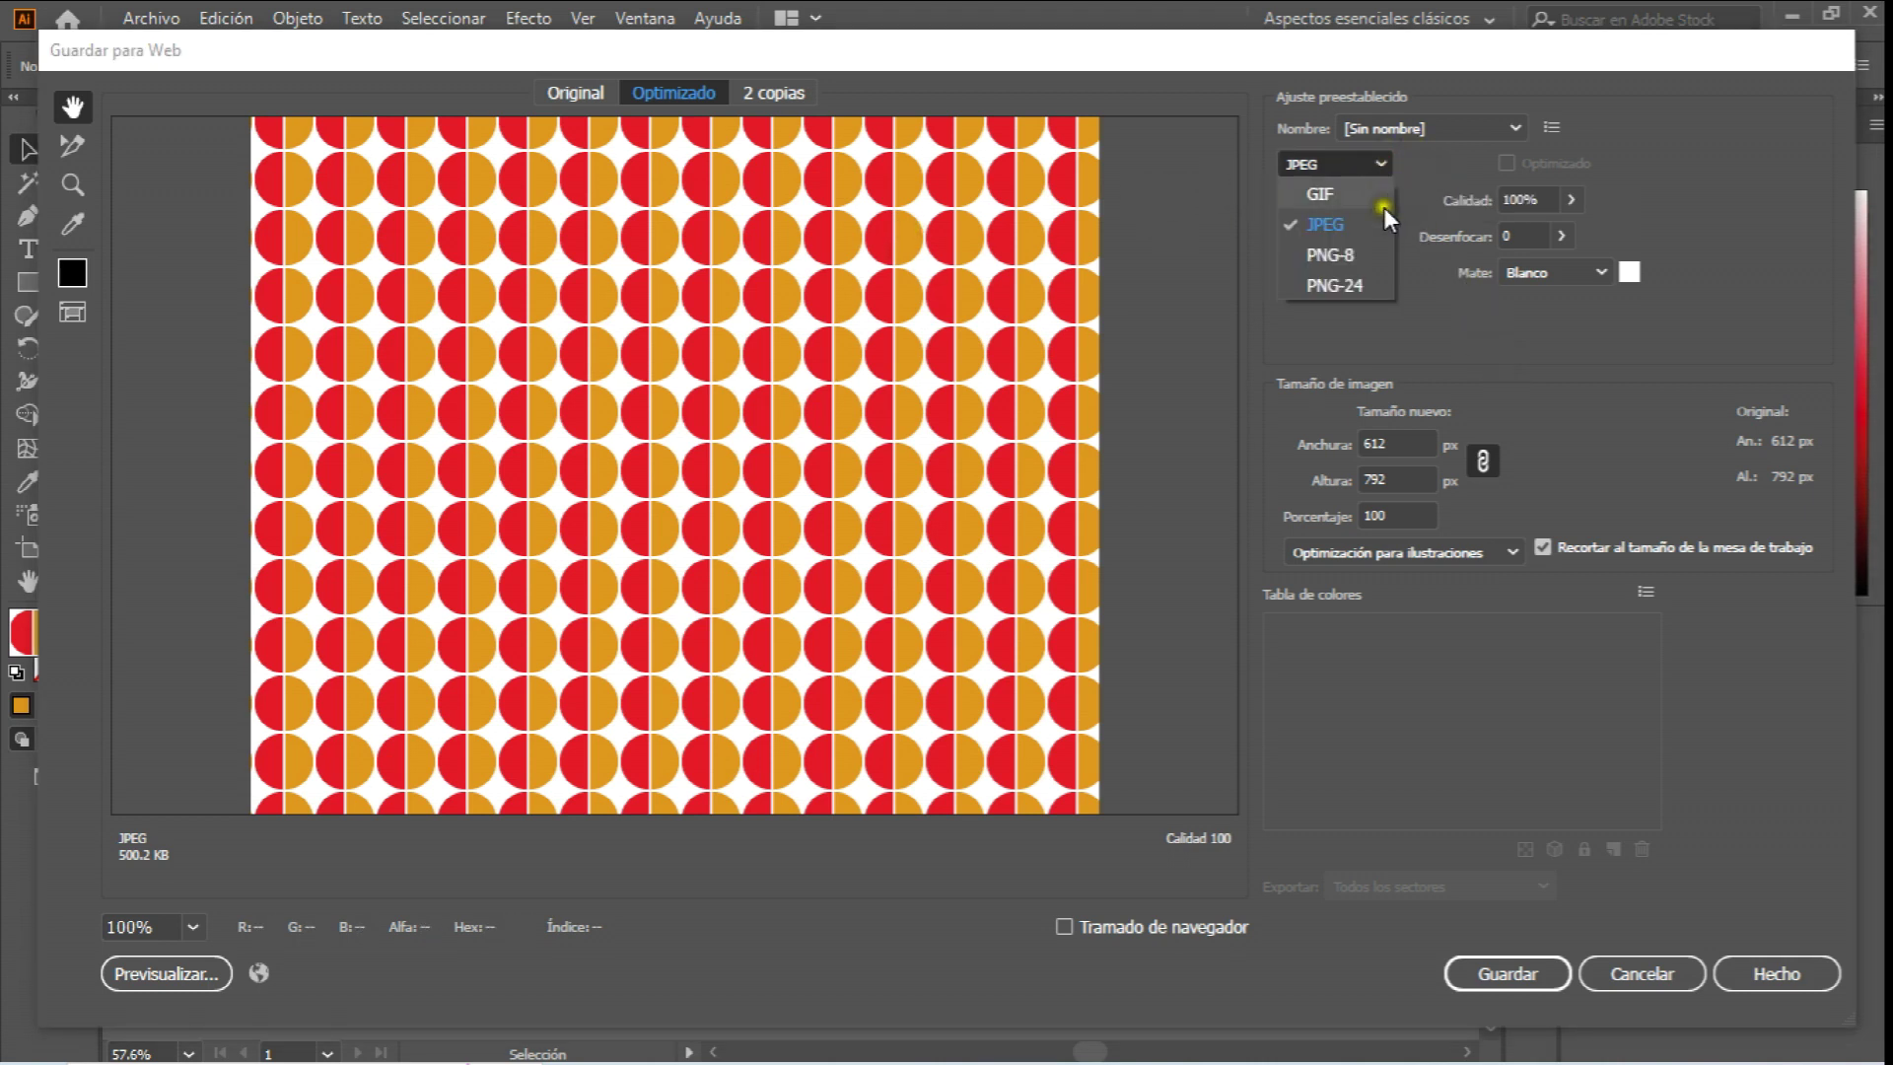
{"action": "left_click", "coordinate": [1428, 322]}
{"action": "left_click", "coordinate": [1540, 974]}
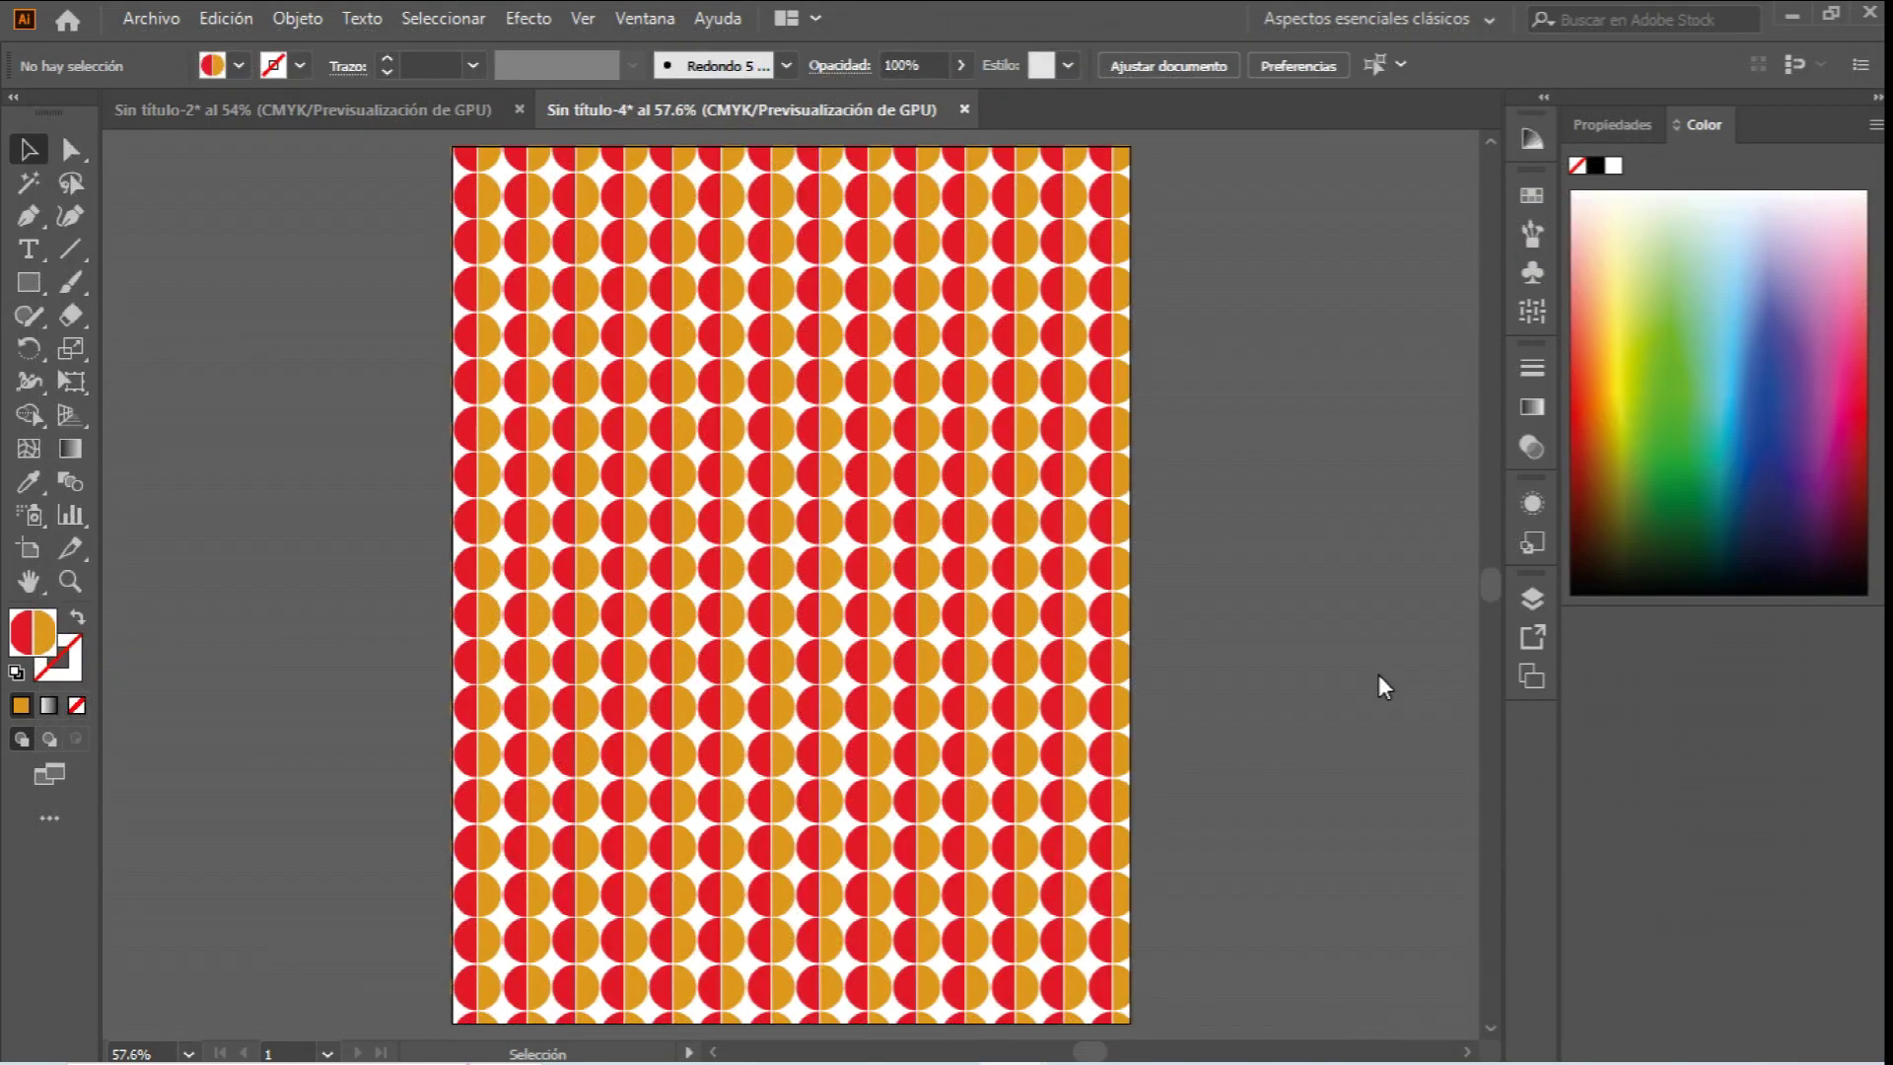
Save the patterned artboard for the web as a PNG-24 with transparency.
{"action": "left_click", "coordinate": [148, 17]}
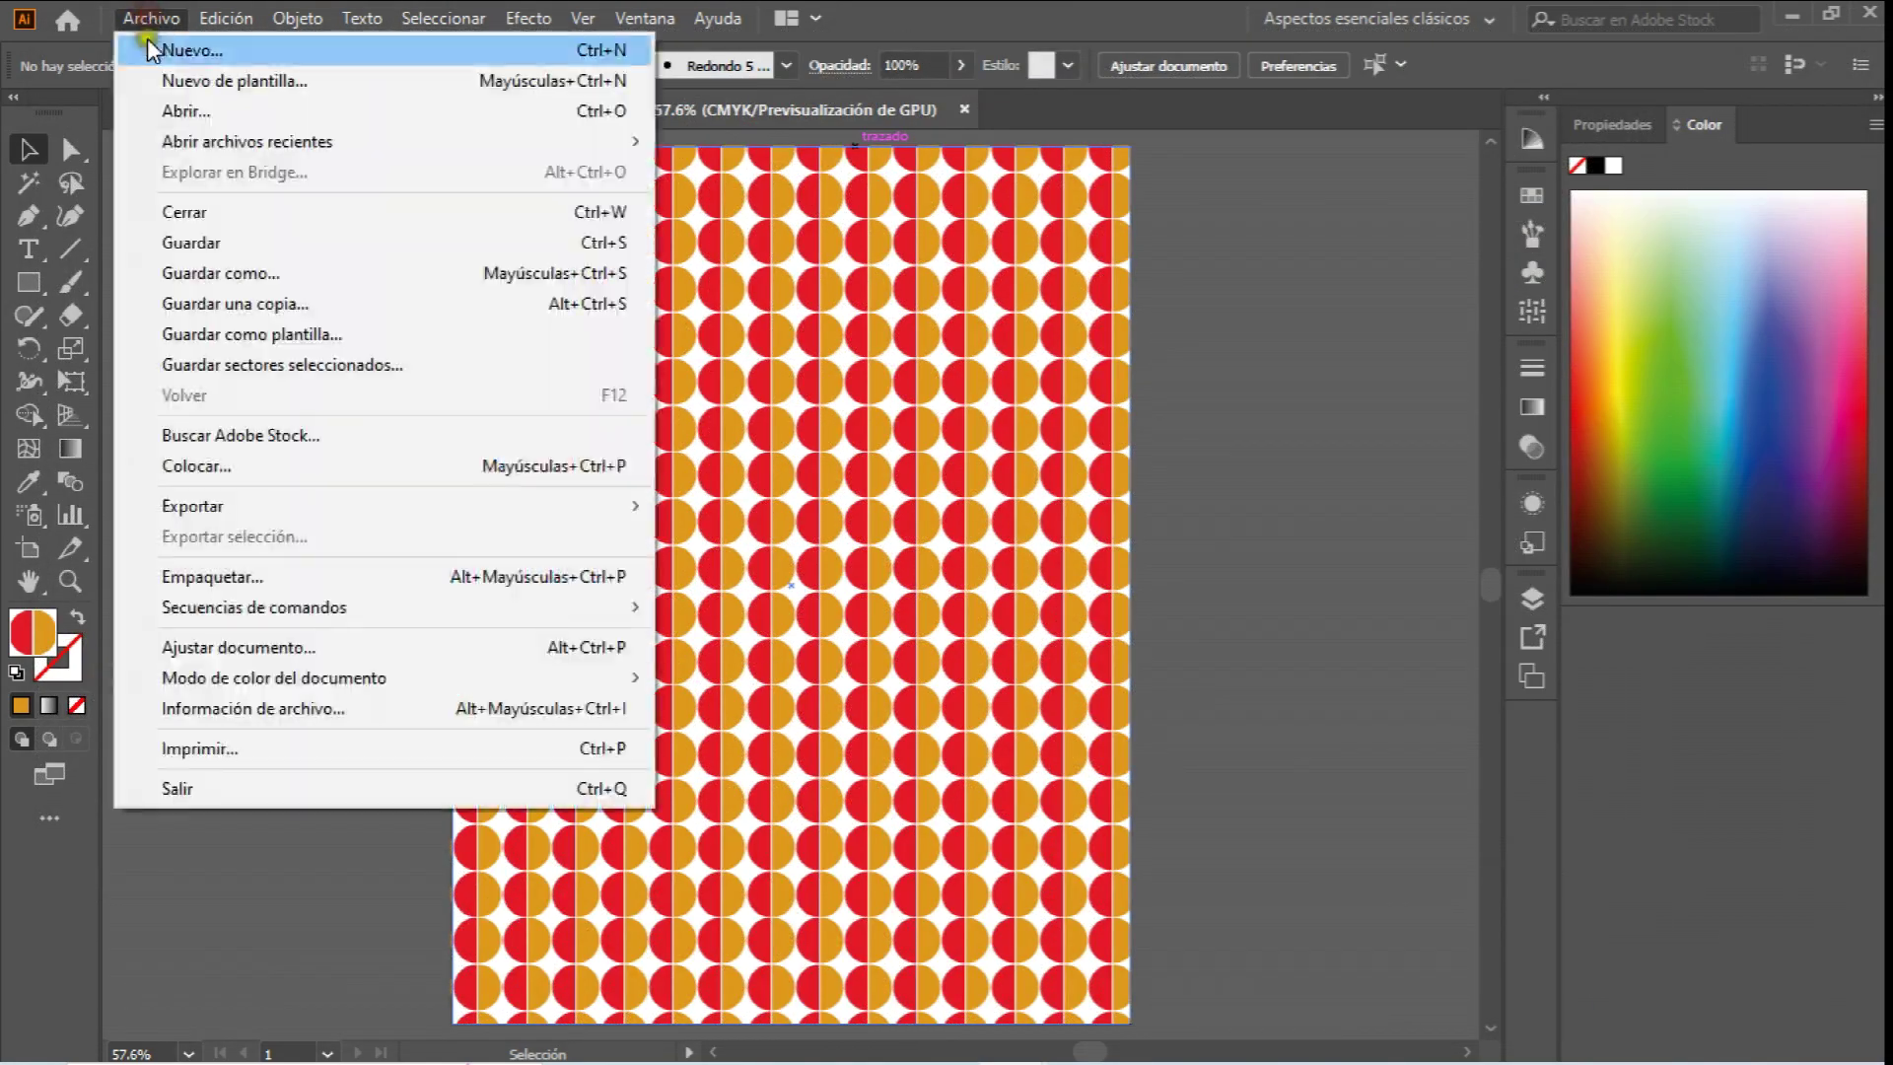
{"action": "mouse_move", "coordinate": [287, 501]}
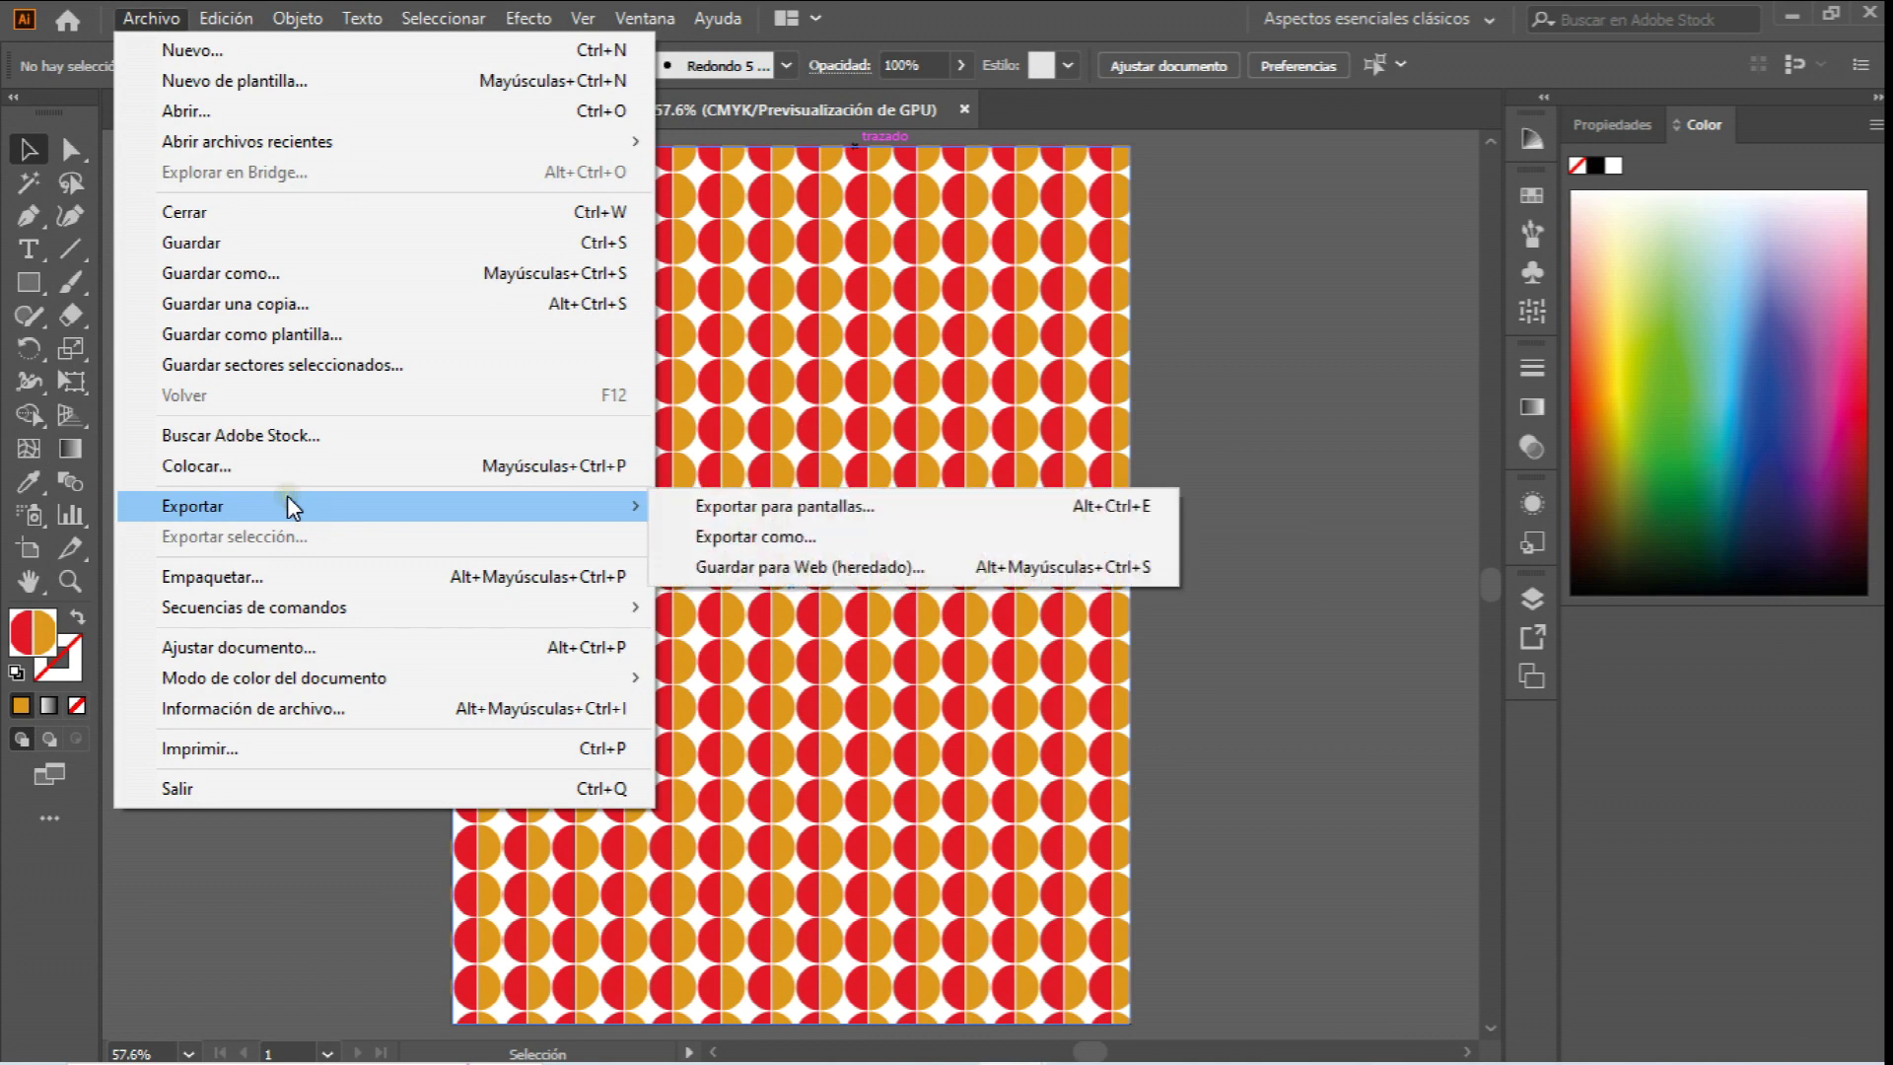
{"action": "left_click", "coordinate": [815, 572]}
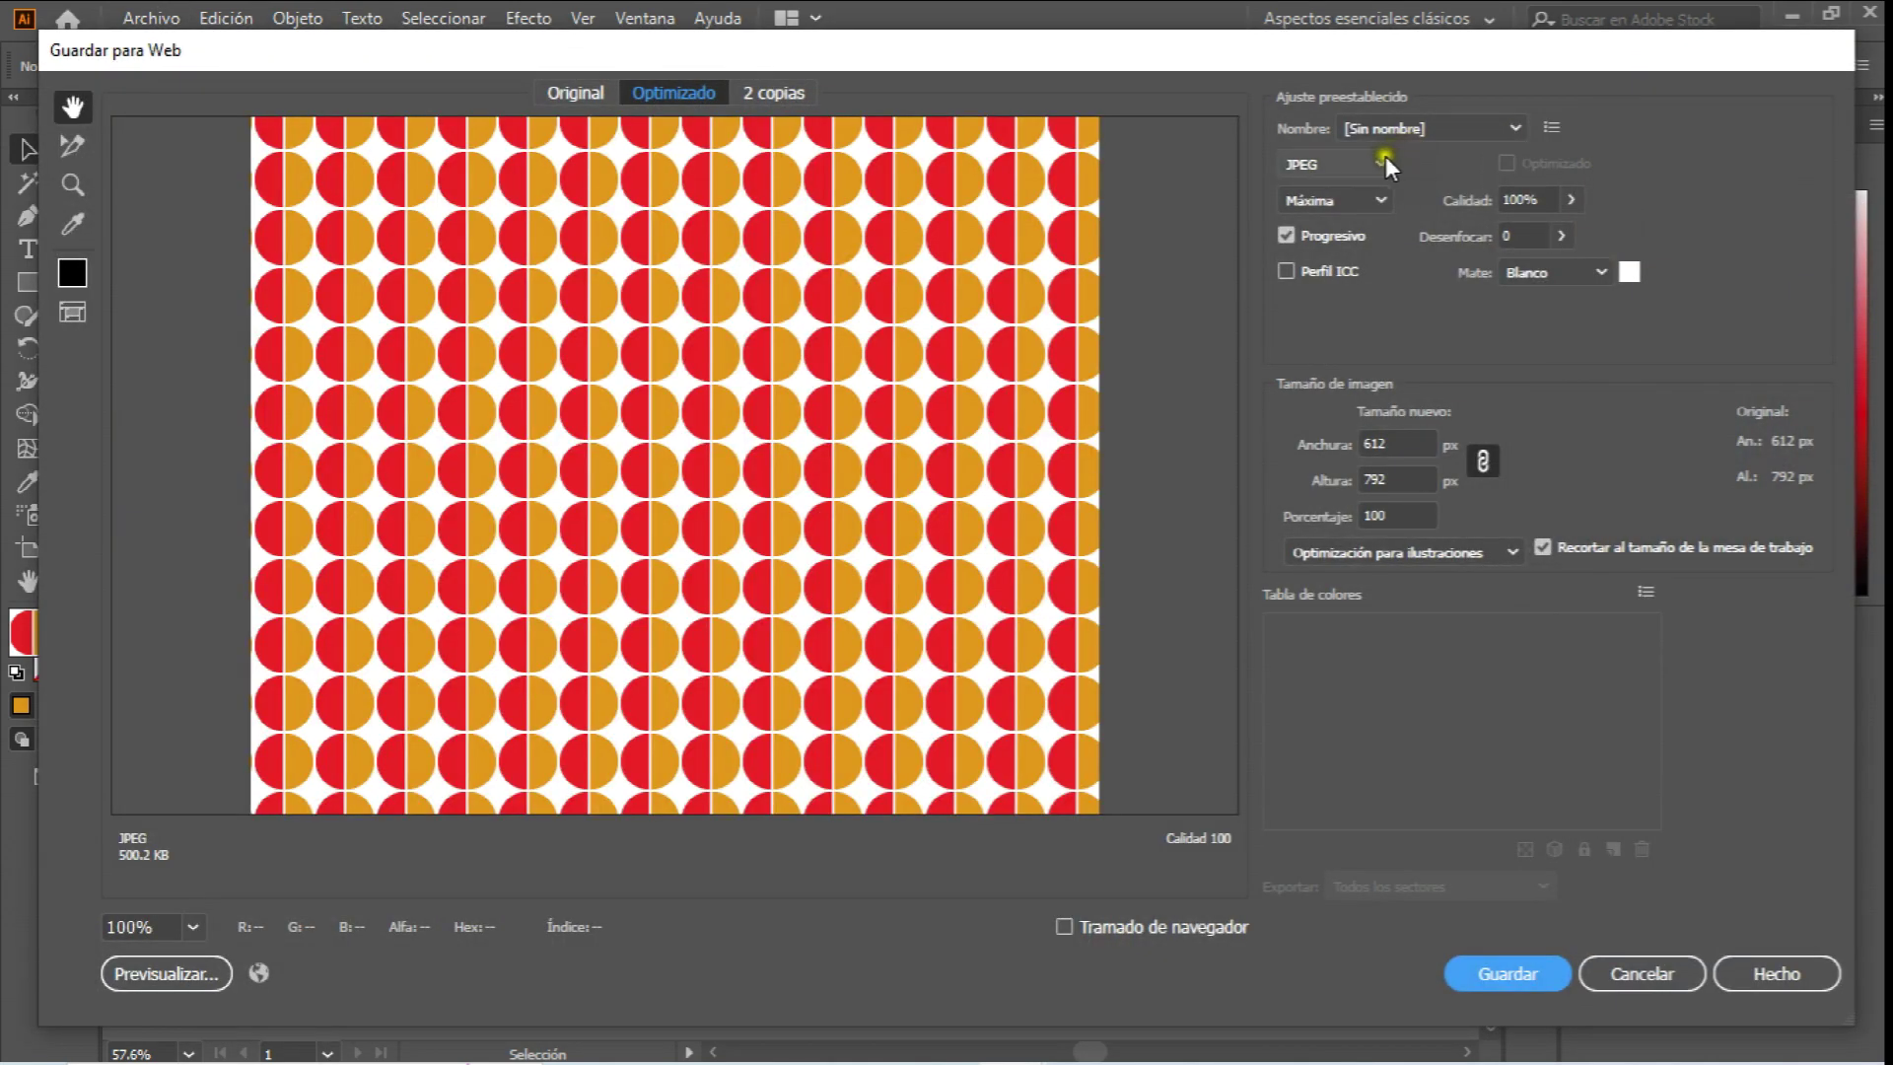
{"action": "left_click", "coordinate": [1383, 161]}
{"action": "left_click", "coordinate": [1359, 286]}
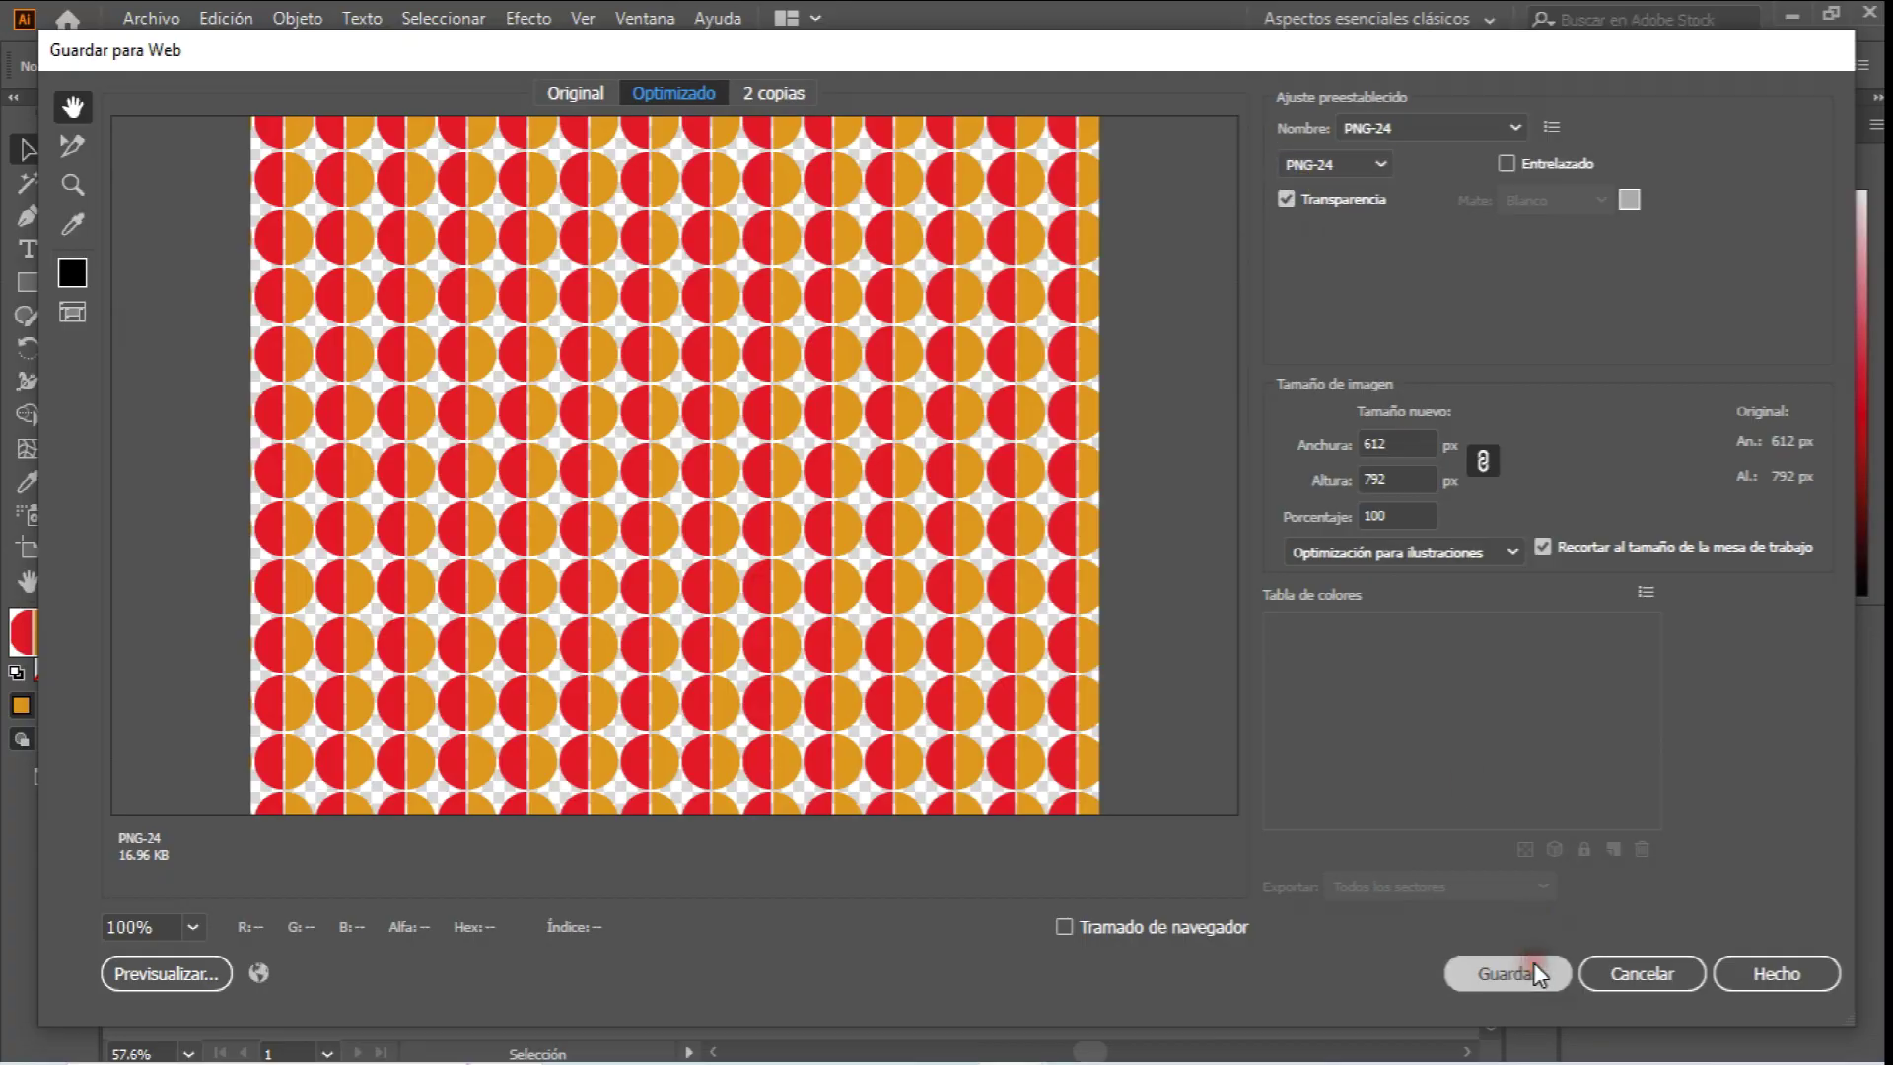
{"action": "left_click", "coordinate": [1534, 962]}
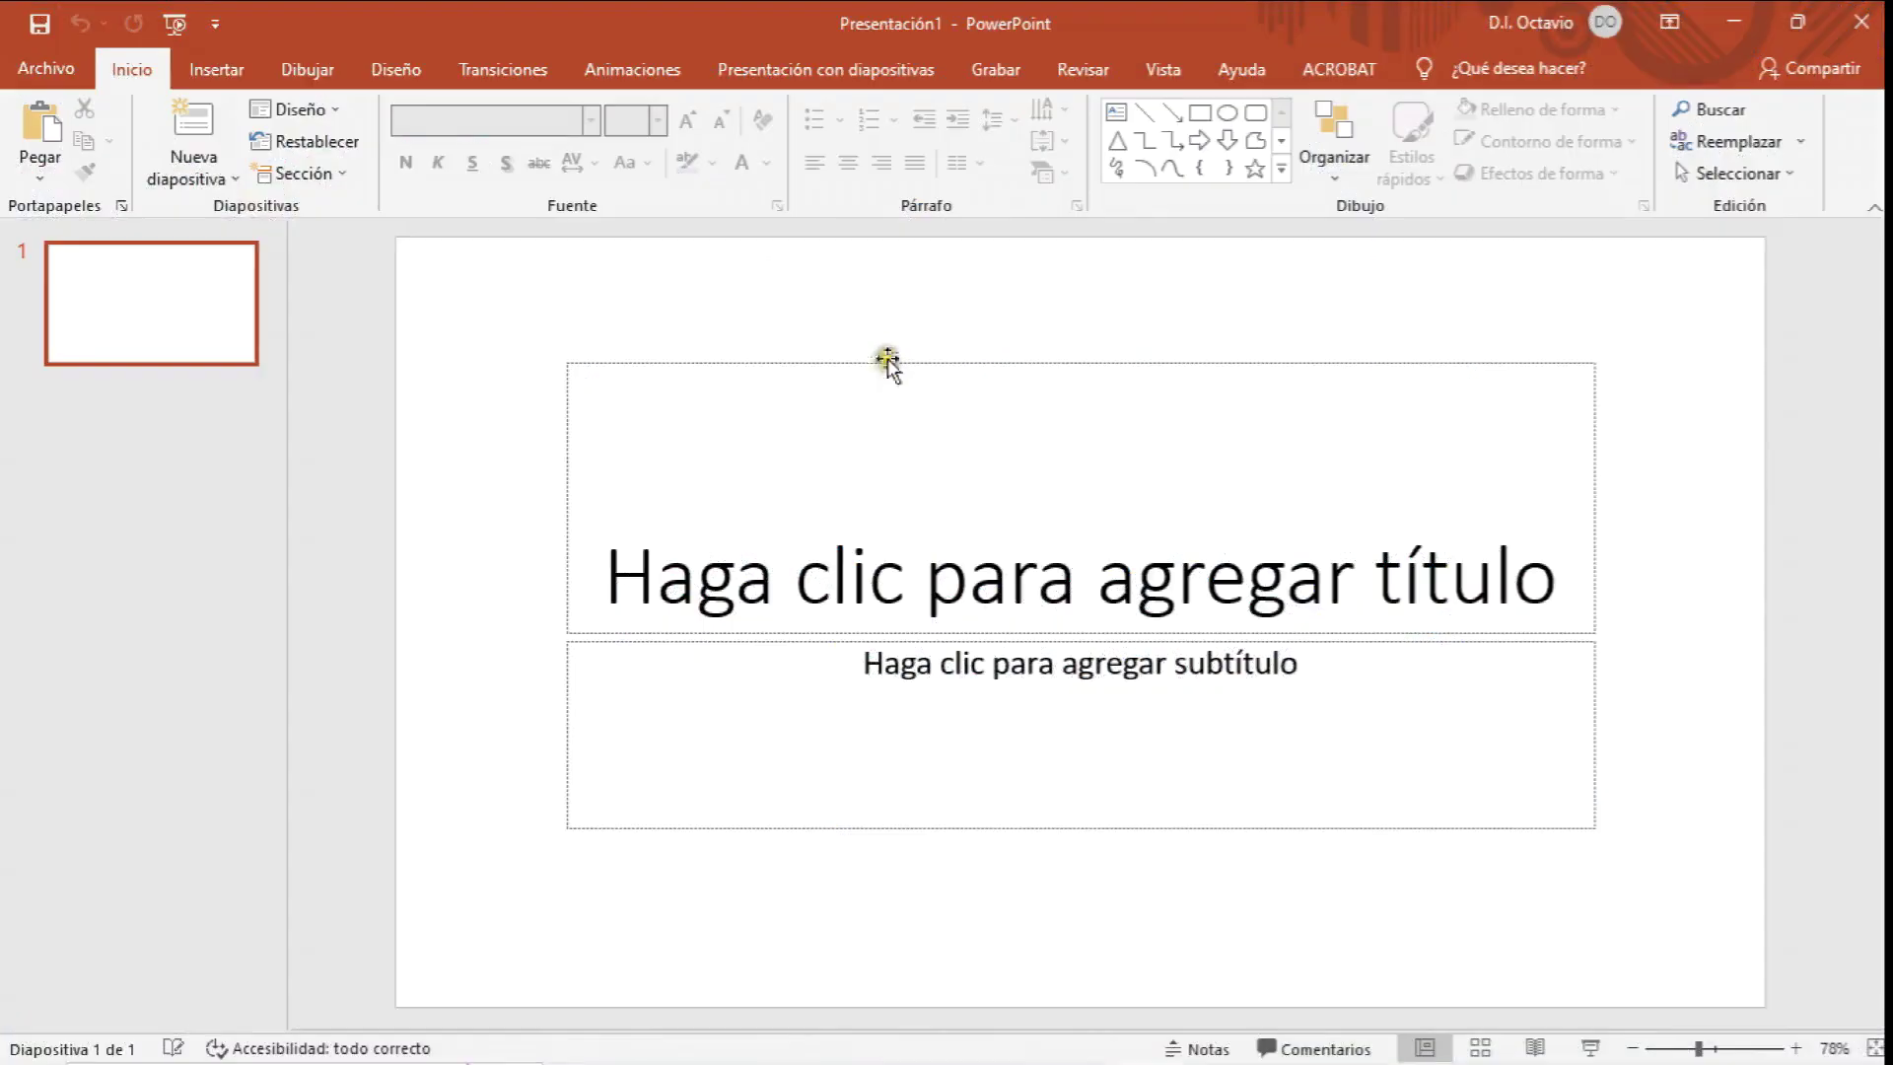
Switch to PowerPoint and move the title and subtitle placeholders toward the slide's right edge.
{"action": "left_click", "coordinate": [856, 363]}
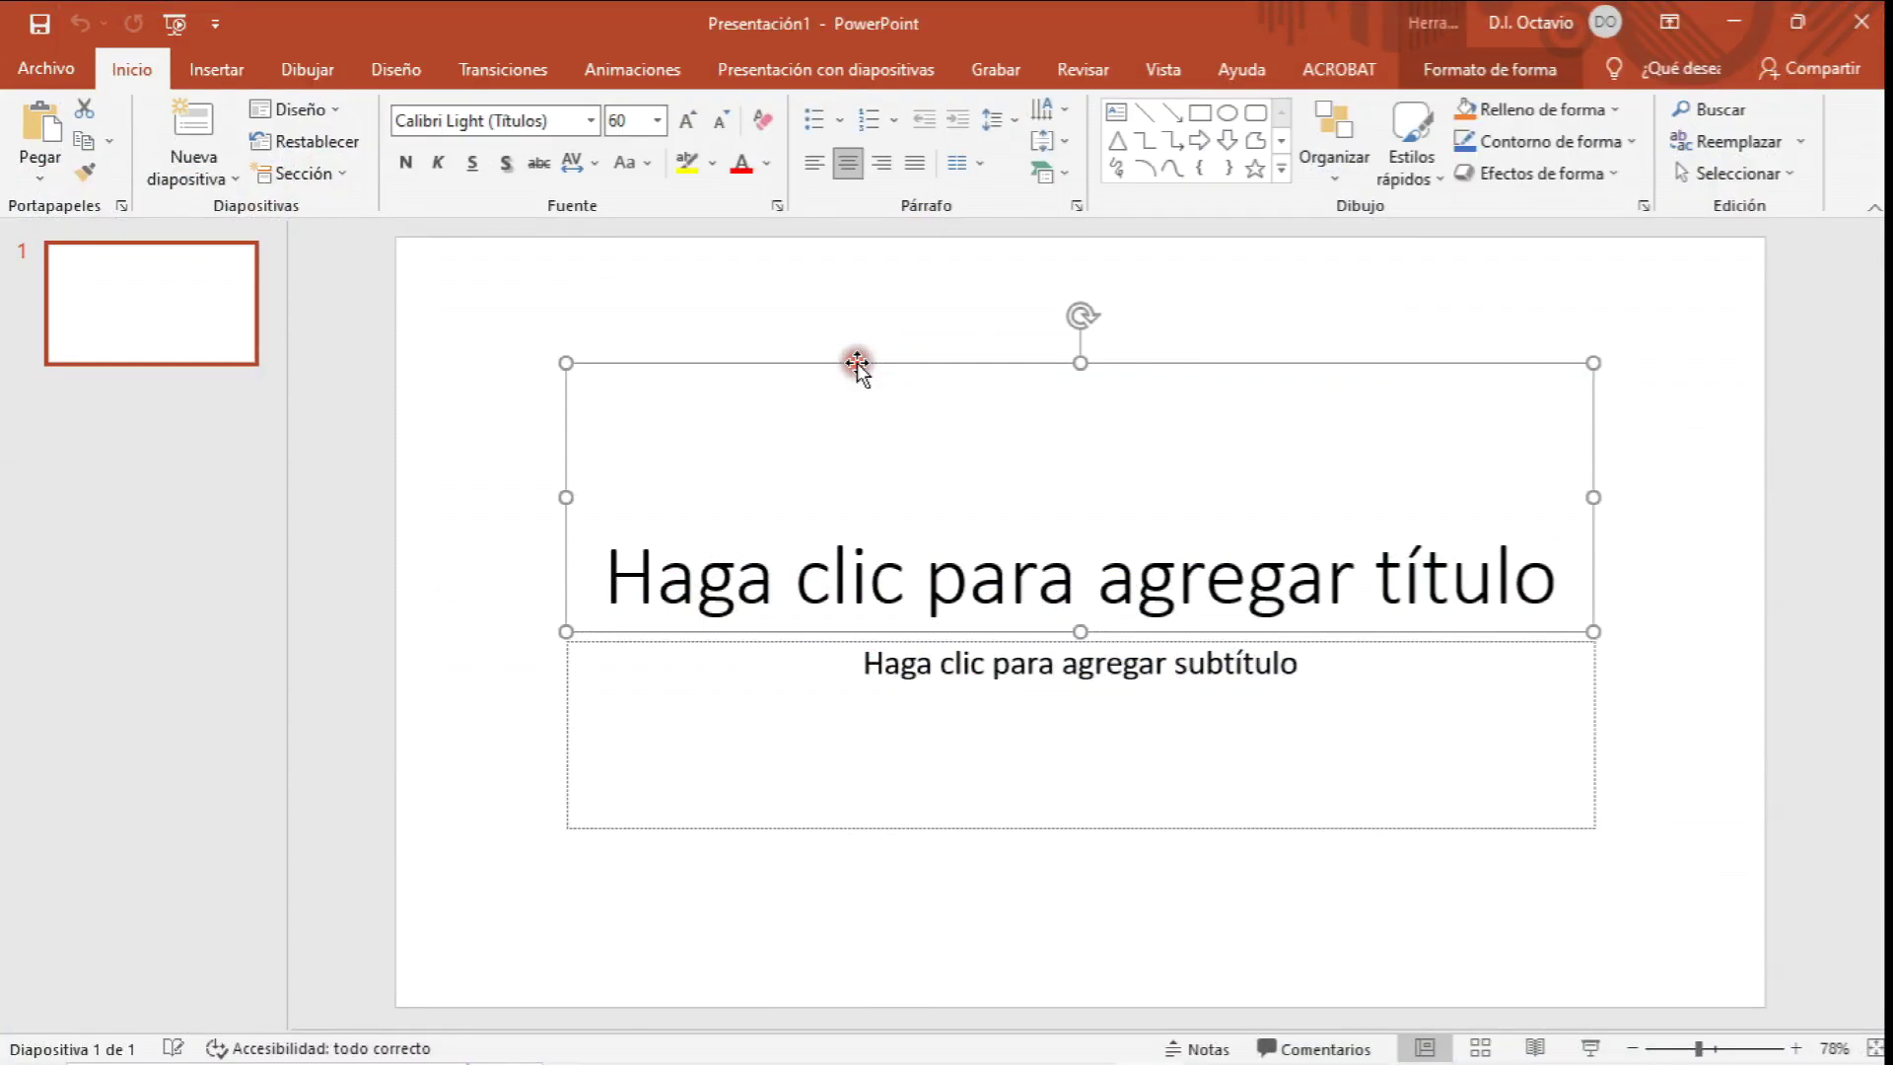
{"action": "left_click_drag", "start_coordinate": [856, 363], "coordinate": [1071, 359]}
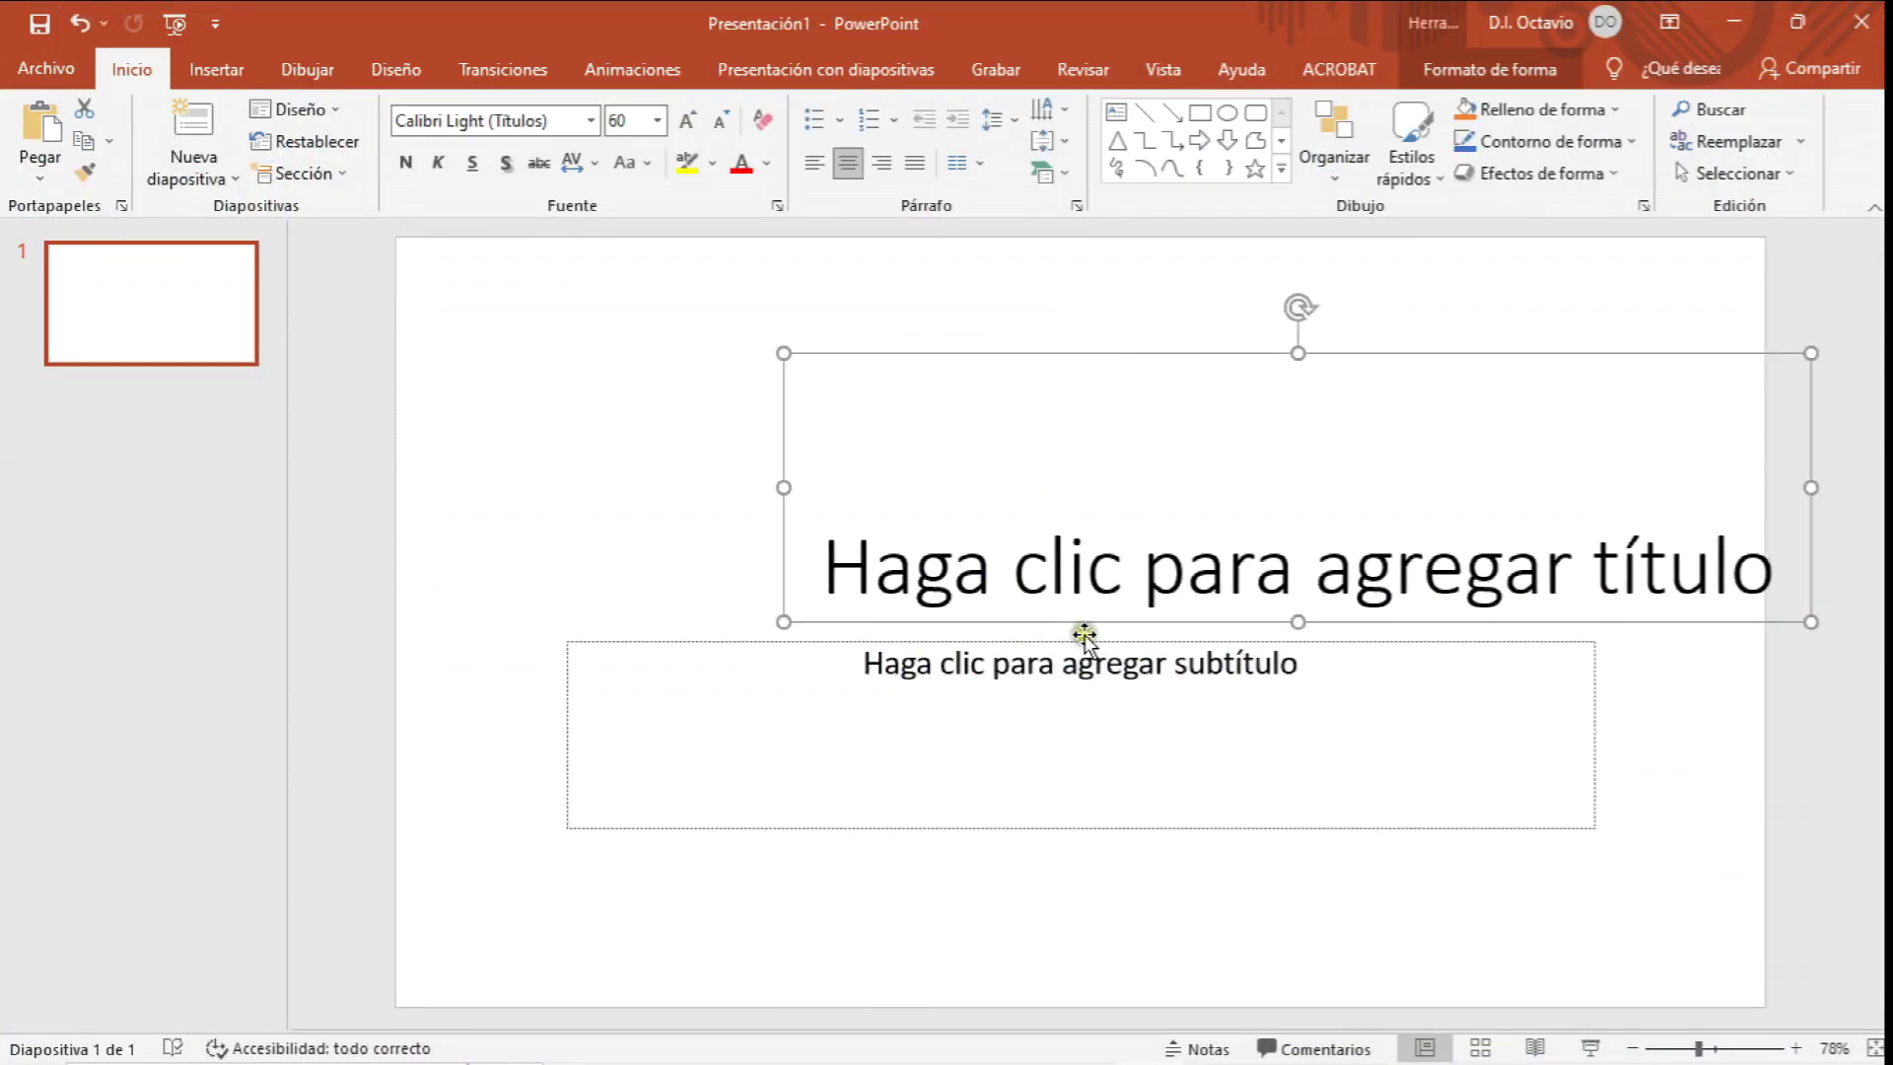
{"action": "left_click_drag", "start_coordinate": [1085, 640], "coordinate": [1301, 641]}
{"action": "left_click", "coordinate": [659, 537]}
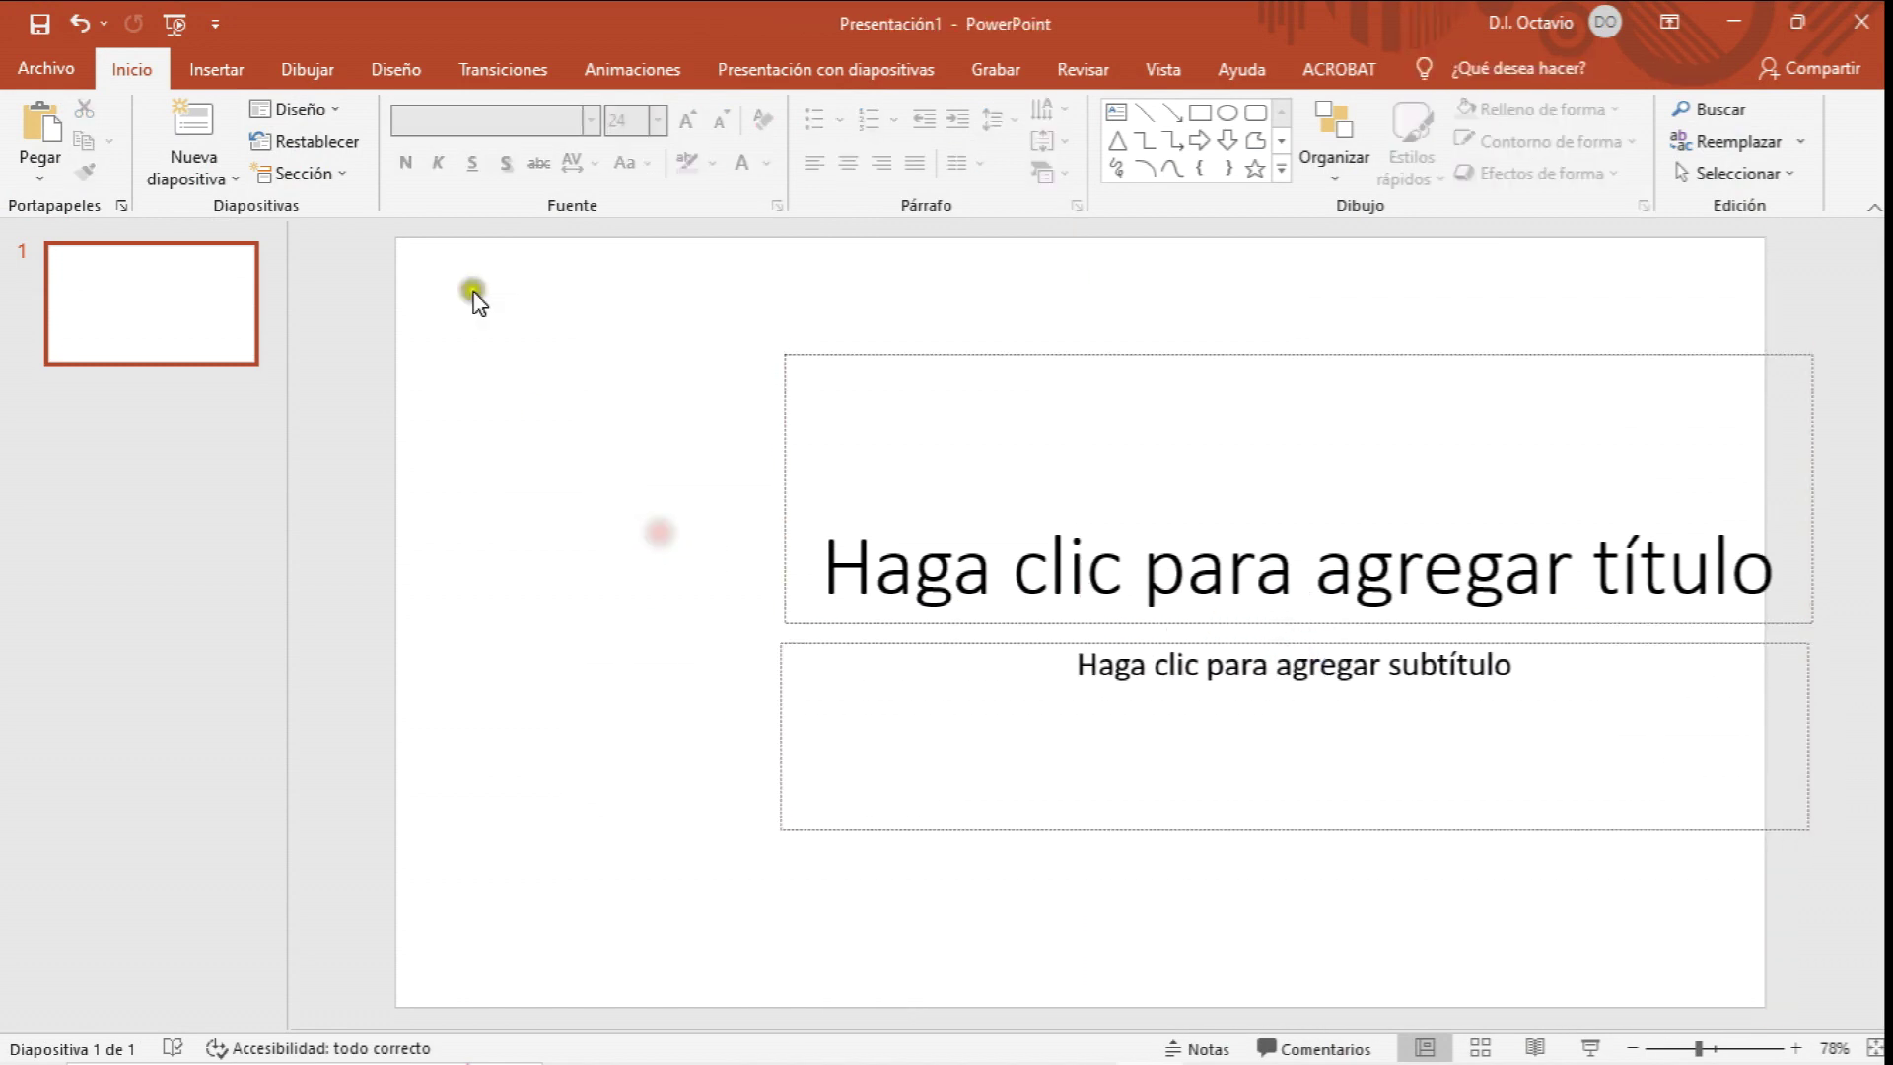
{"action": "left_click", "coordinate": [232, 69]}
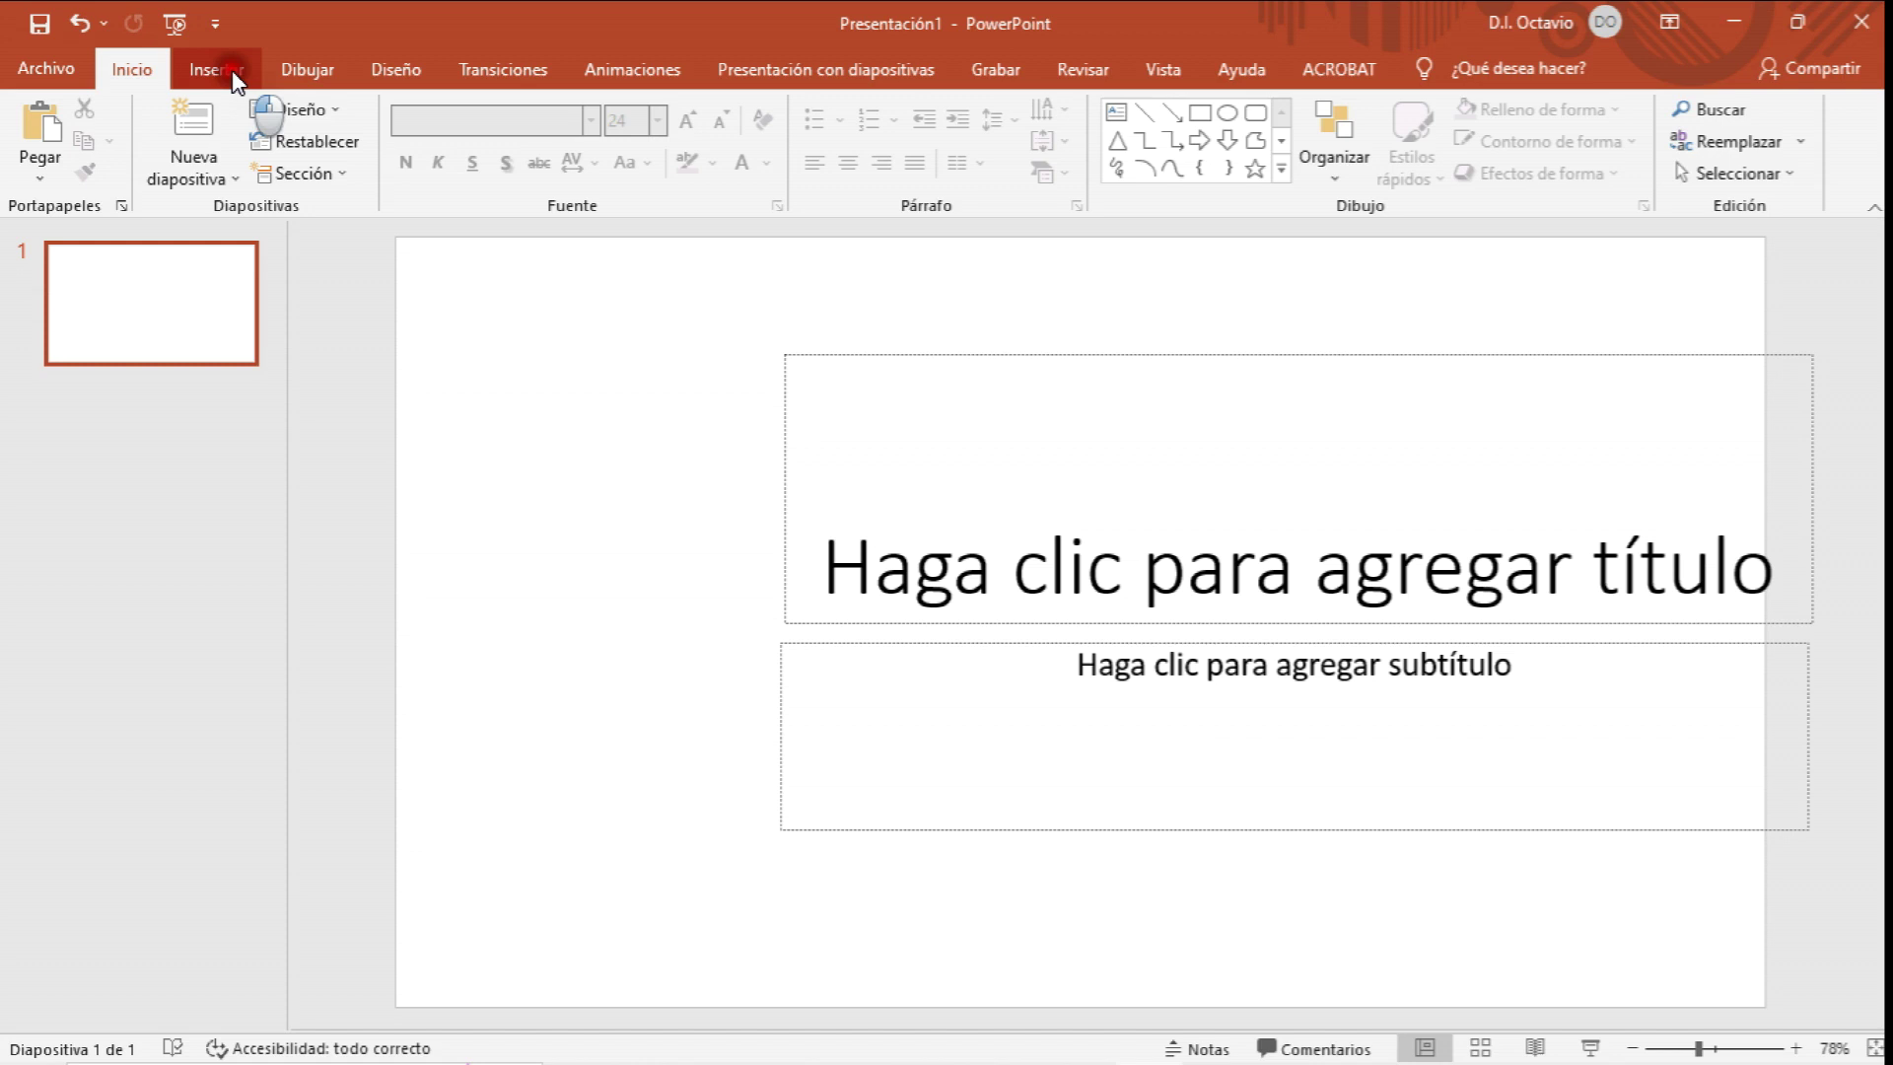
{"action": "left_click", "coordinate": [178, 185]}
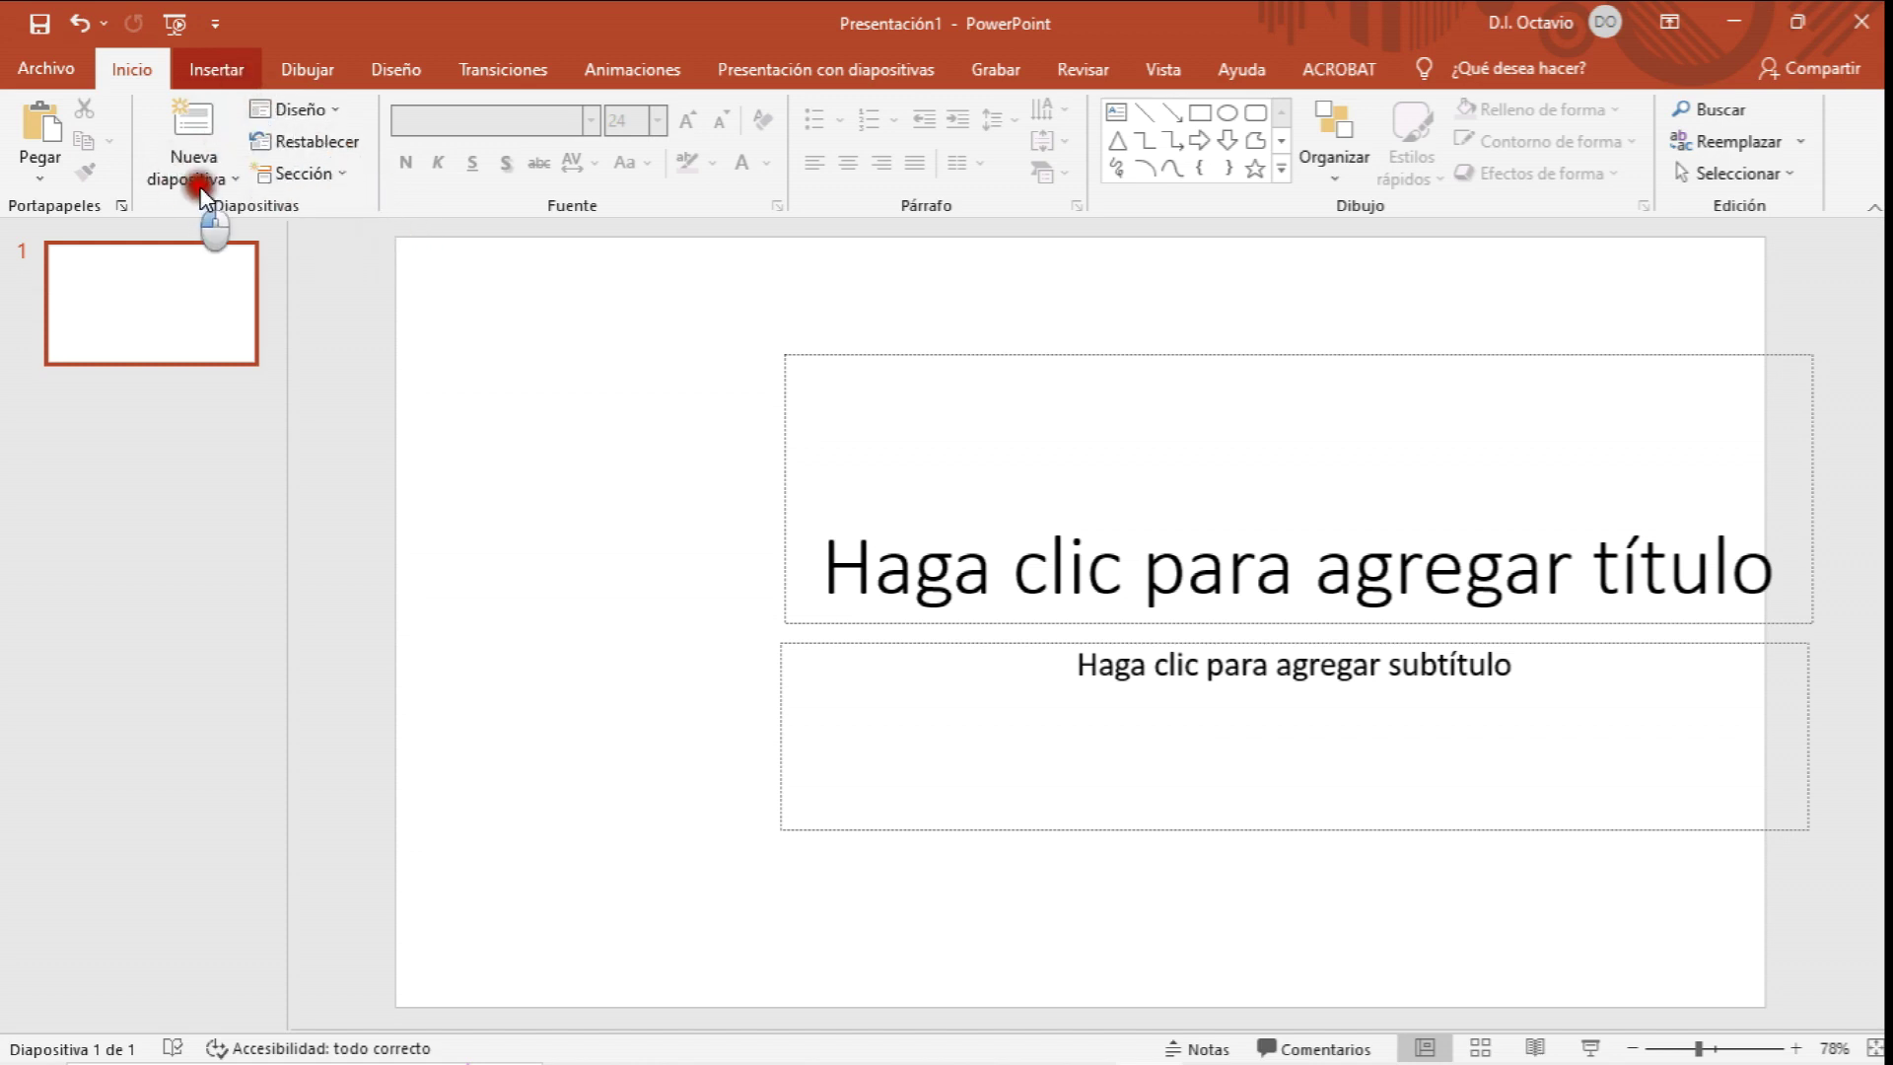
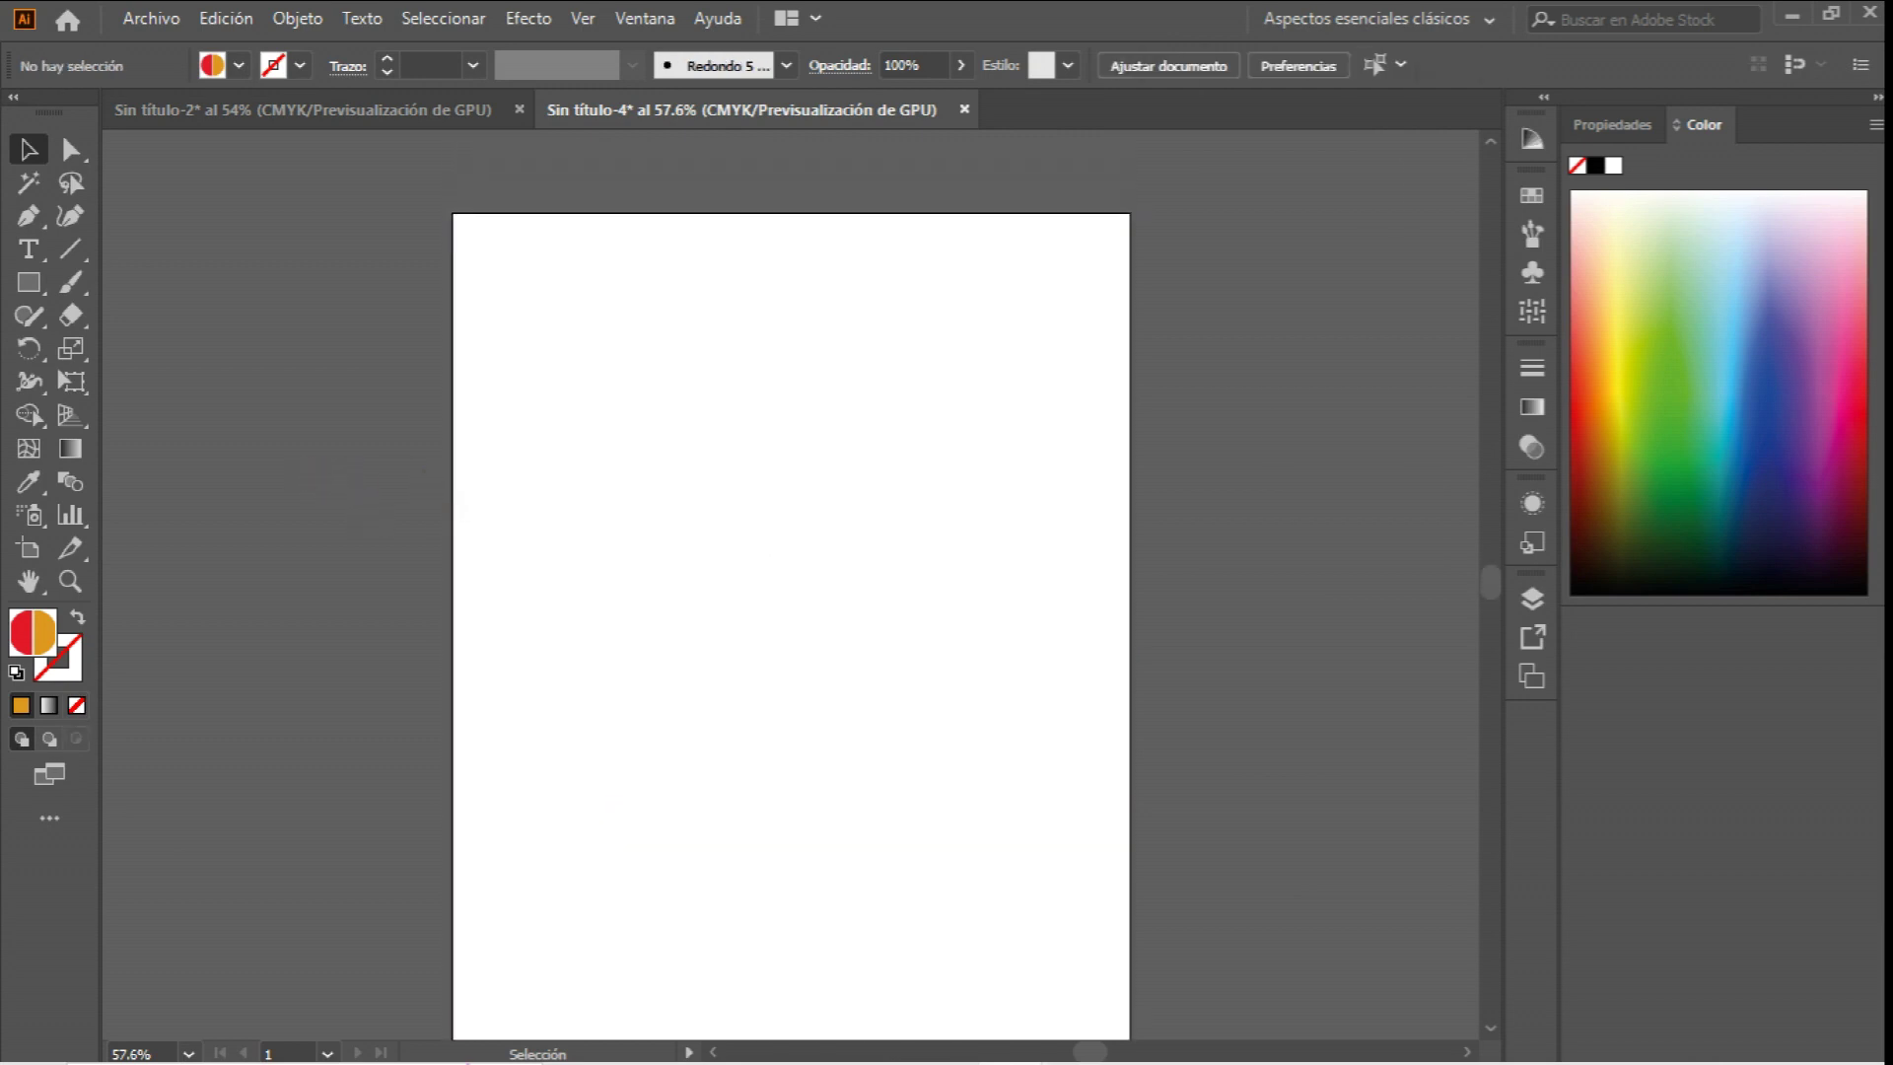
In Illustrator, draw a diagonal line about 552 pt wide and 203 pt high from the artboard's left edge to its top edge.
{"action": "key", "text": "backslash"}
{"action": "mouse_move", "coordinate": [450, 436]}
{"action": "left_mouse_down"}
{"action": "mouse_move", "coordinate": [596, 398]}
{"action": "mouse_move", "coordinate": [845, 211]}
{"action": "mouse_move", "coordinate": [1063, 211]}
{"action": "left_mouse_up"}
{"action": "left_click", "coordinate": [28, 149]}
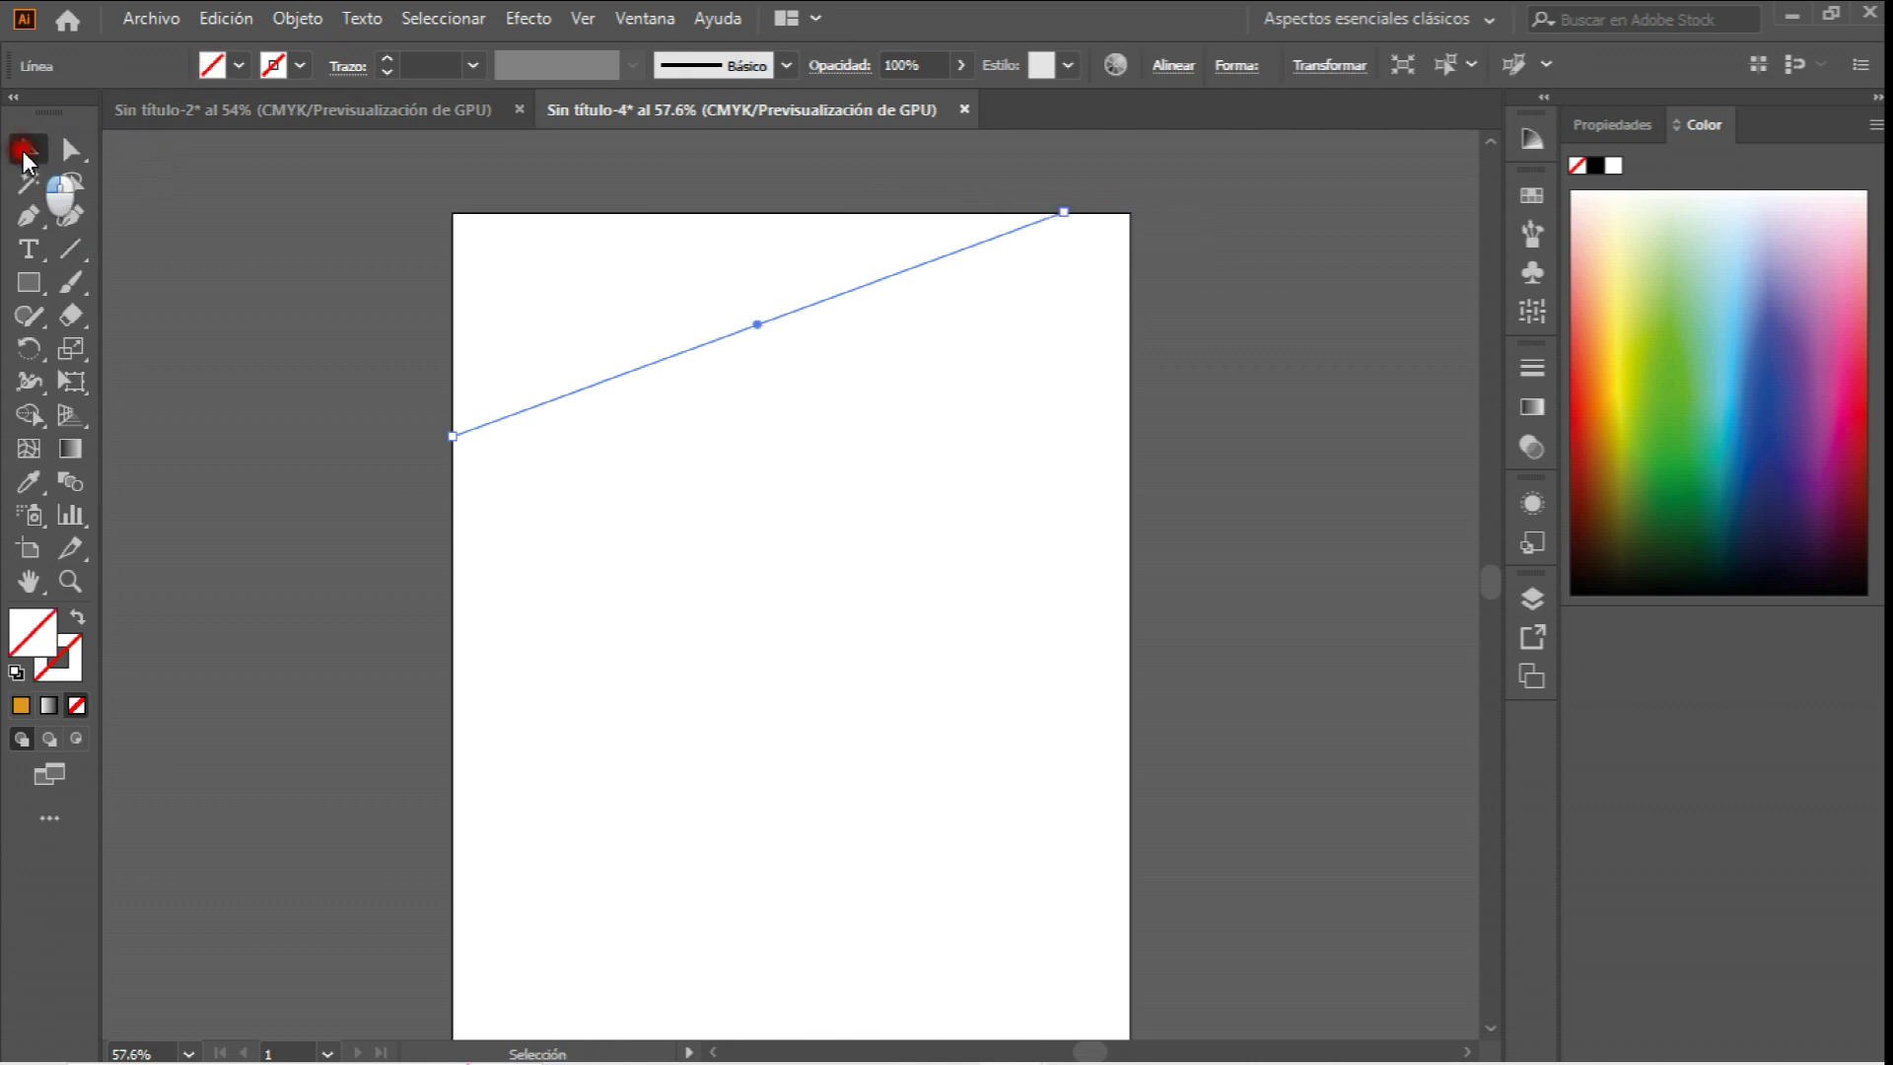
Set the diagonal line's stroke colour to red, R 244, G 11, B 28.
{"action": "double_click", "coordinate": [62, 653]}
{"action": "left_click_drag", "start_coordinate": [1192, 397], "coordinate": [1314, 298]}
{"action": "left_click", "coordinate": [1589, 299]}
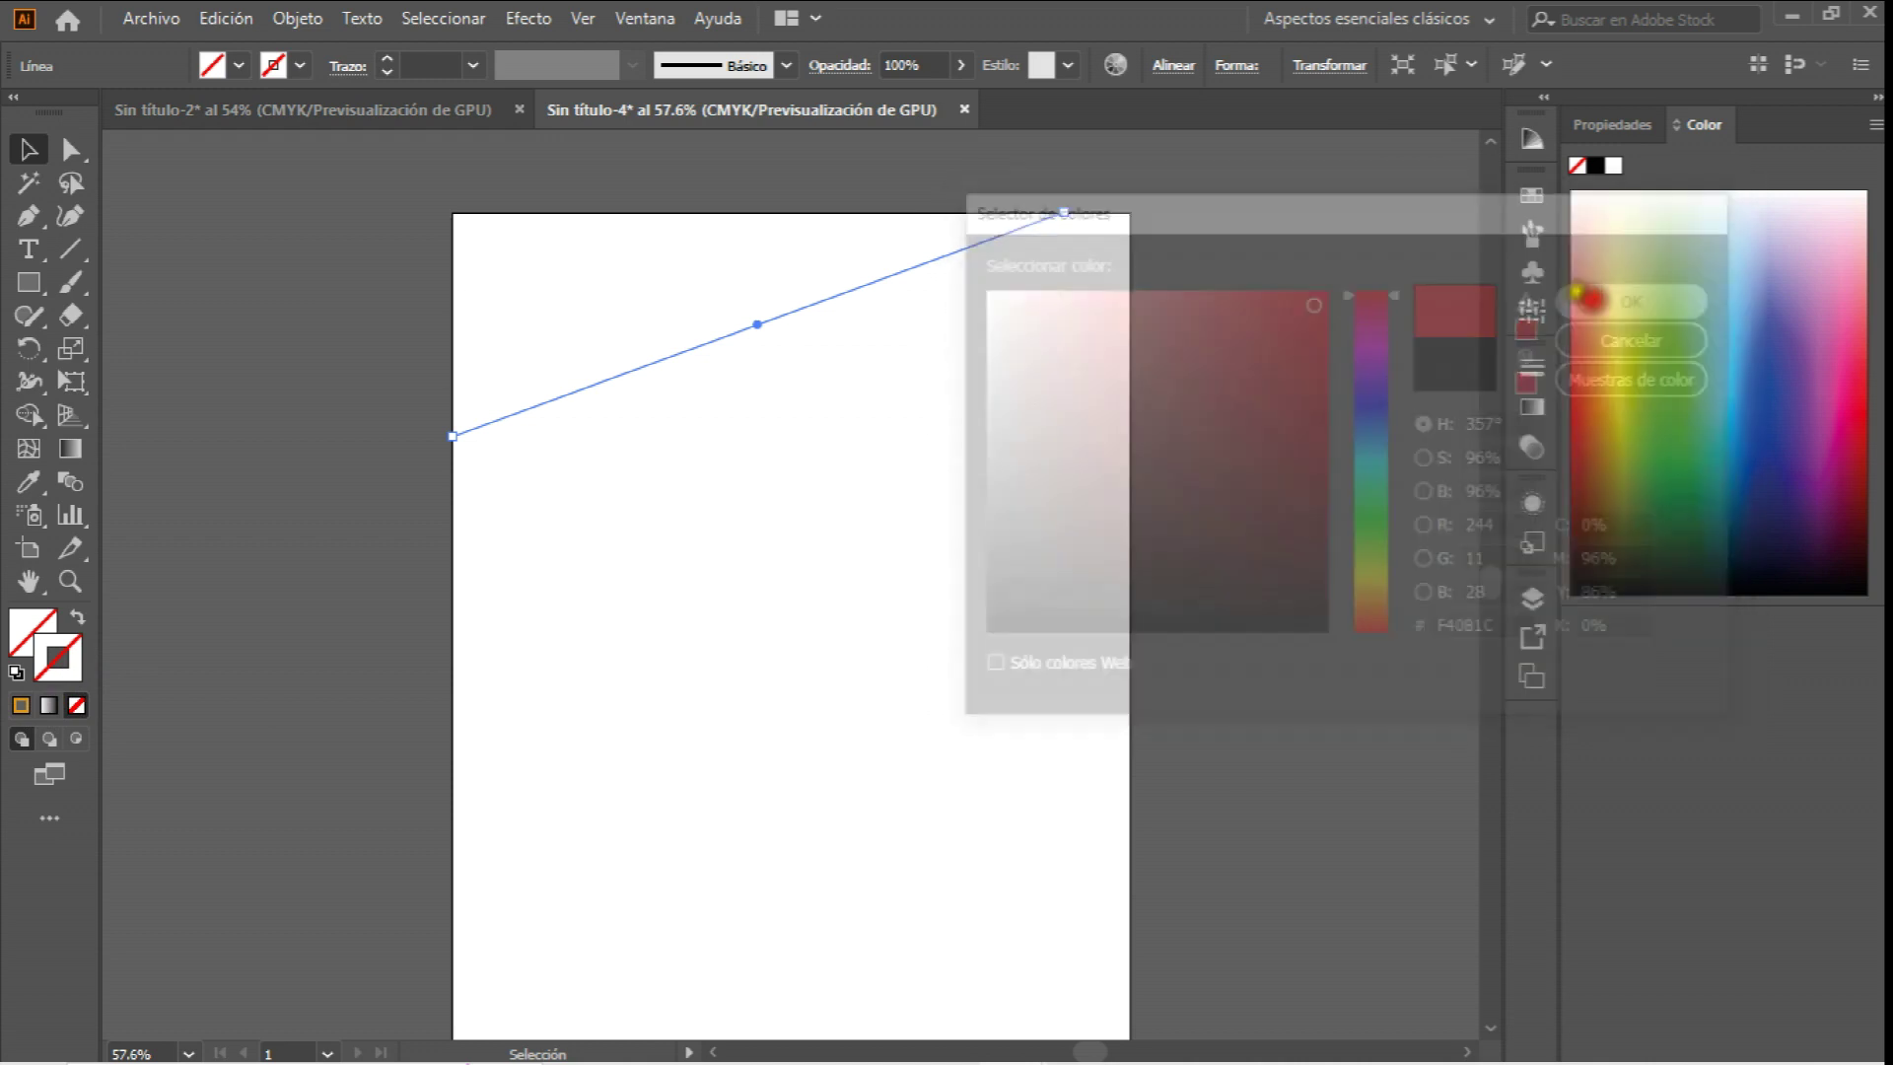
{"action": "left_click", "coordinate": [295, 426]}
Isolate the red line, set its stroke weight to 16 pt and extend both ends outward to about 633 × 233 pt.
{"action": "double_click", "coordinate": [733, 332]}
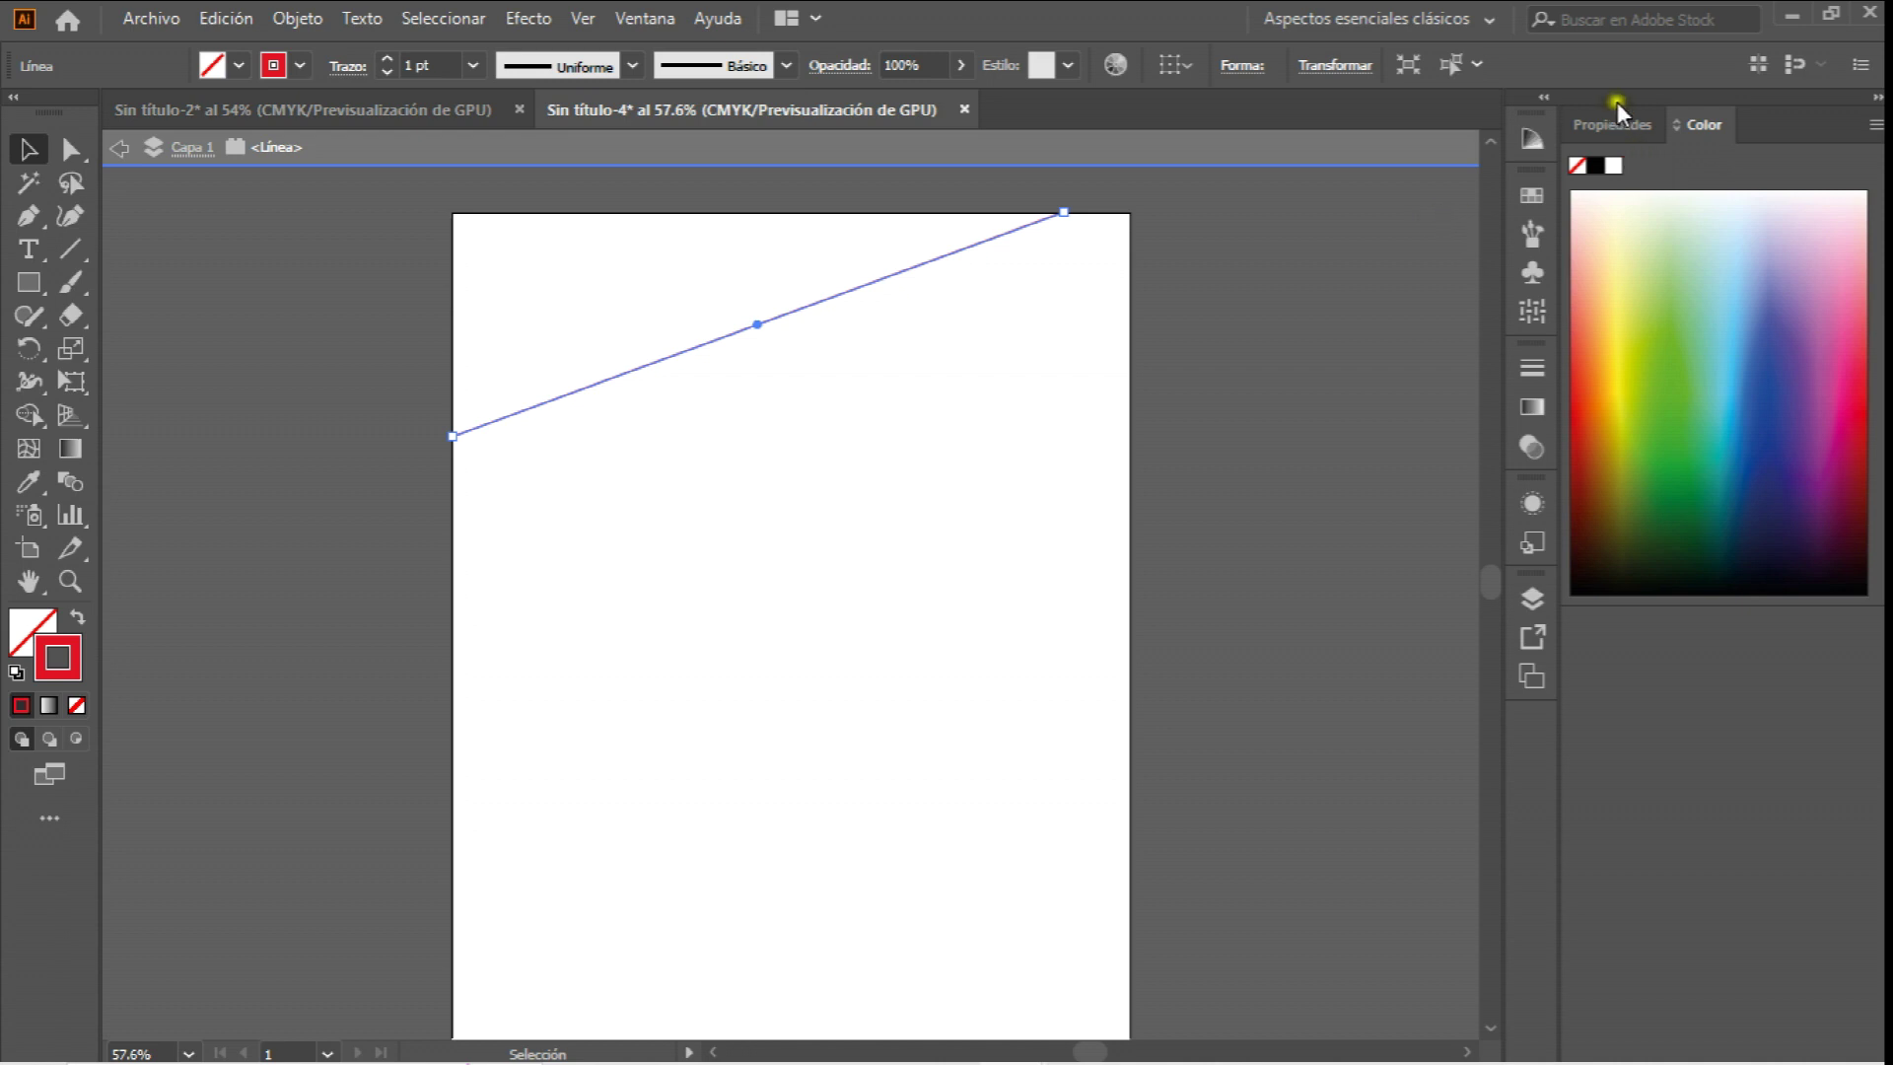
{"action": "left_click", "coordinate": [1618, 123]}
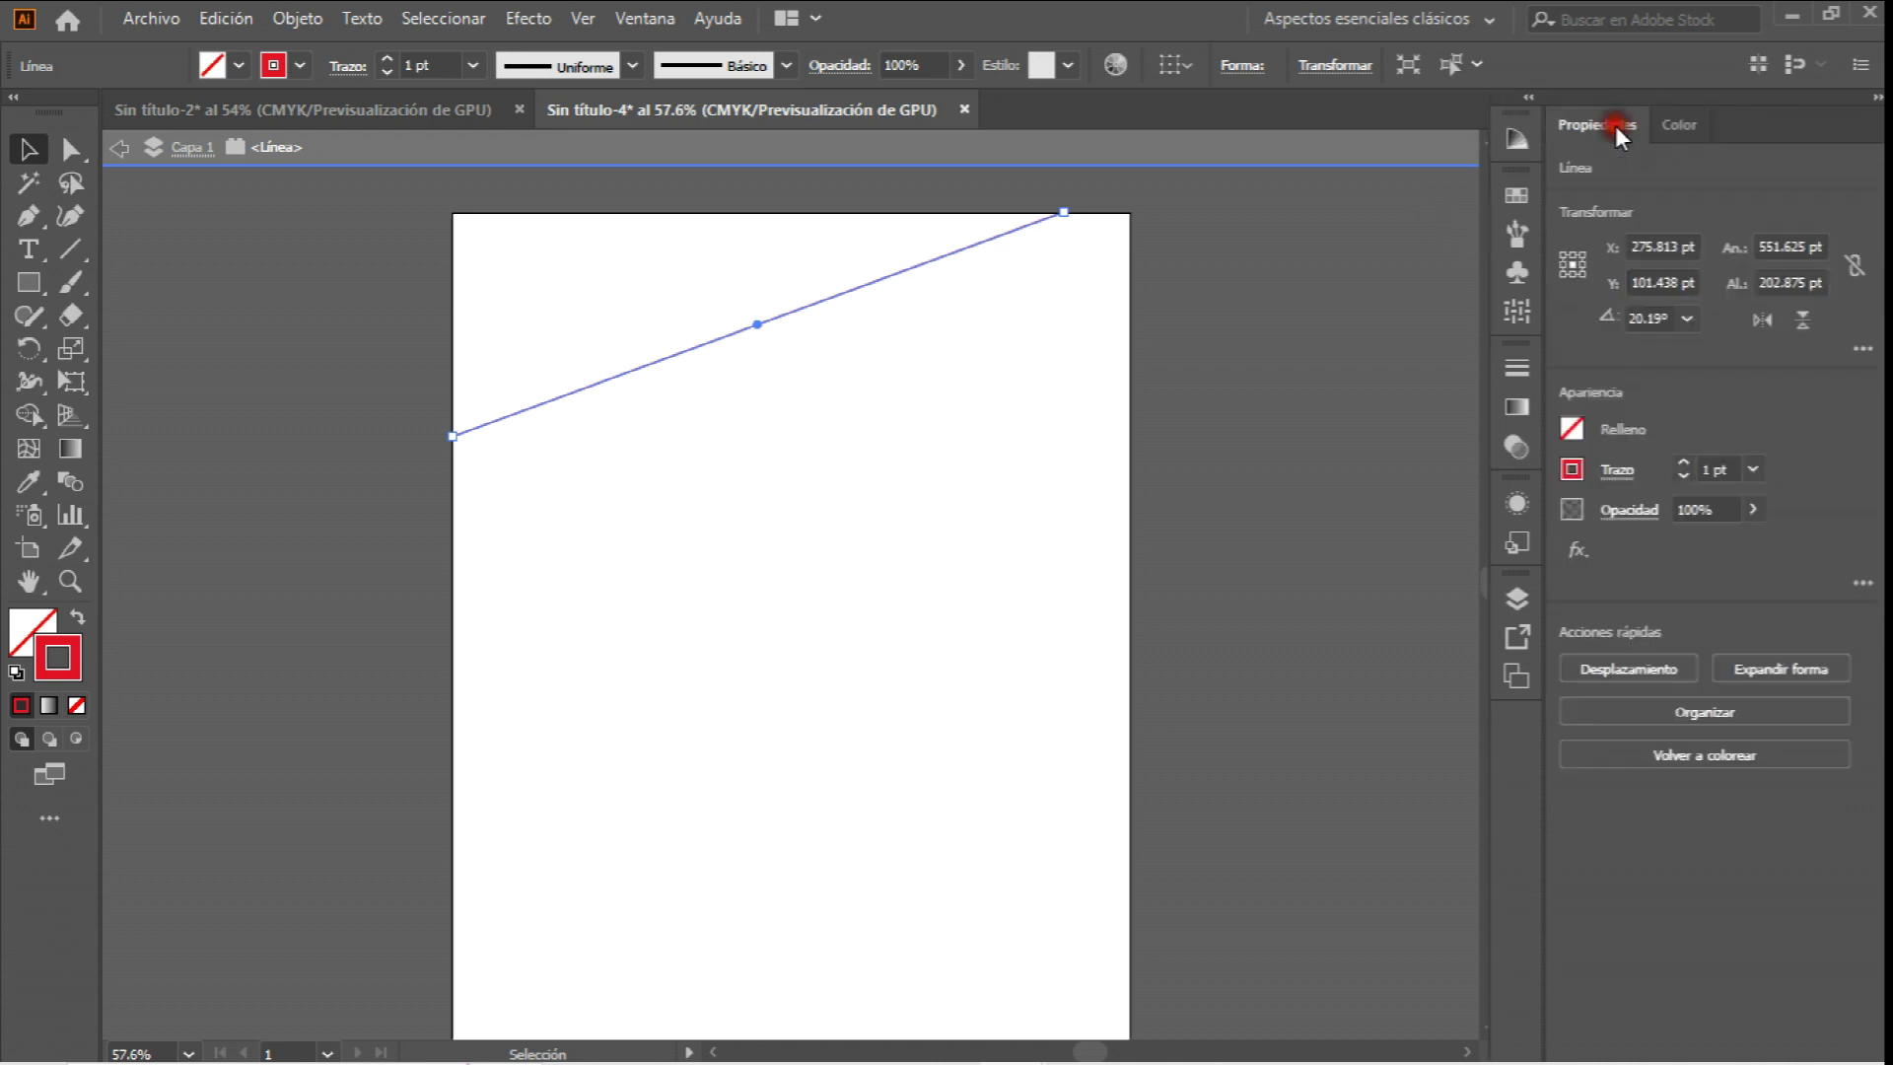
{"action": "left_click", "coordinate": [1765, 463]}
{"action": "left_click", "coordinate": [1802, 869]}
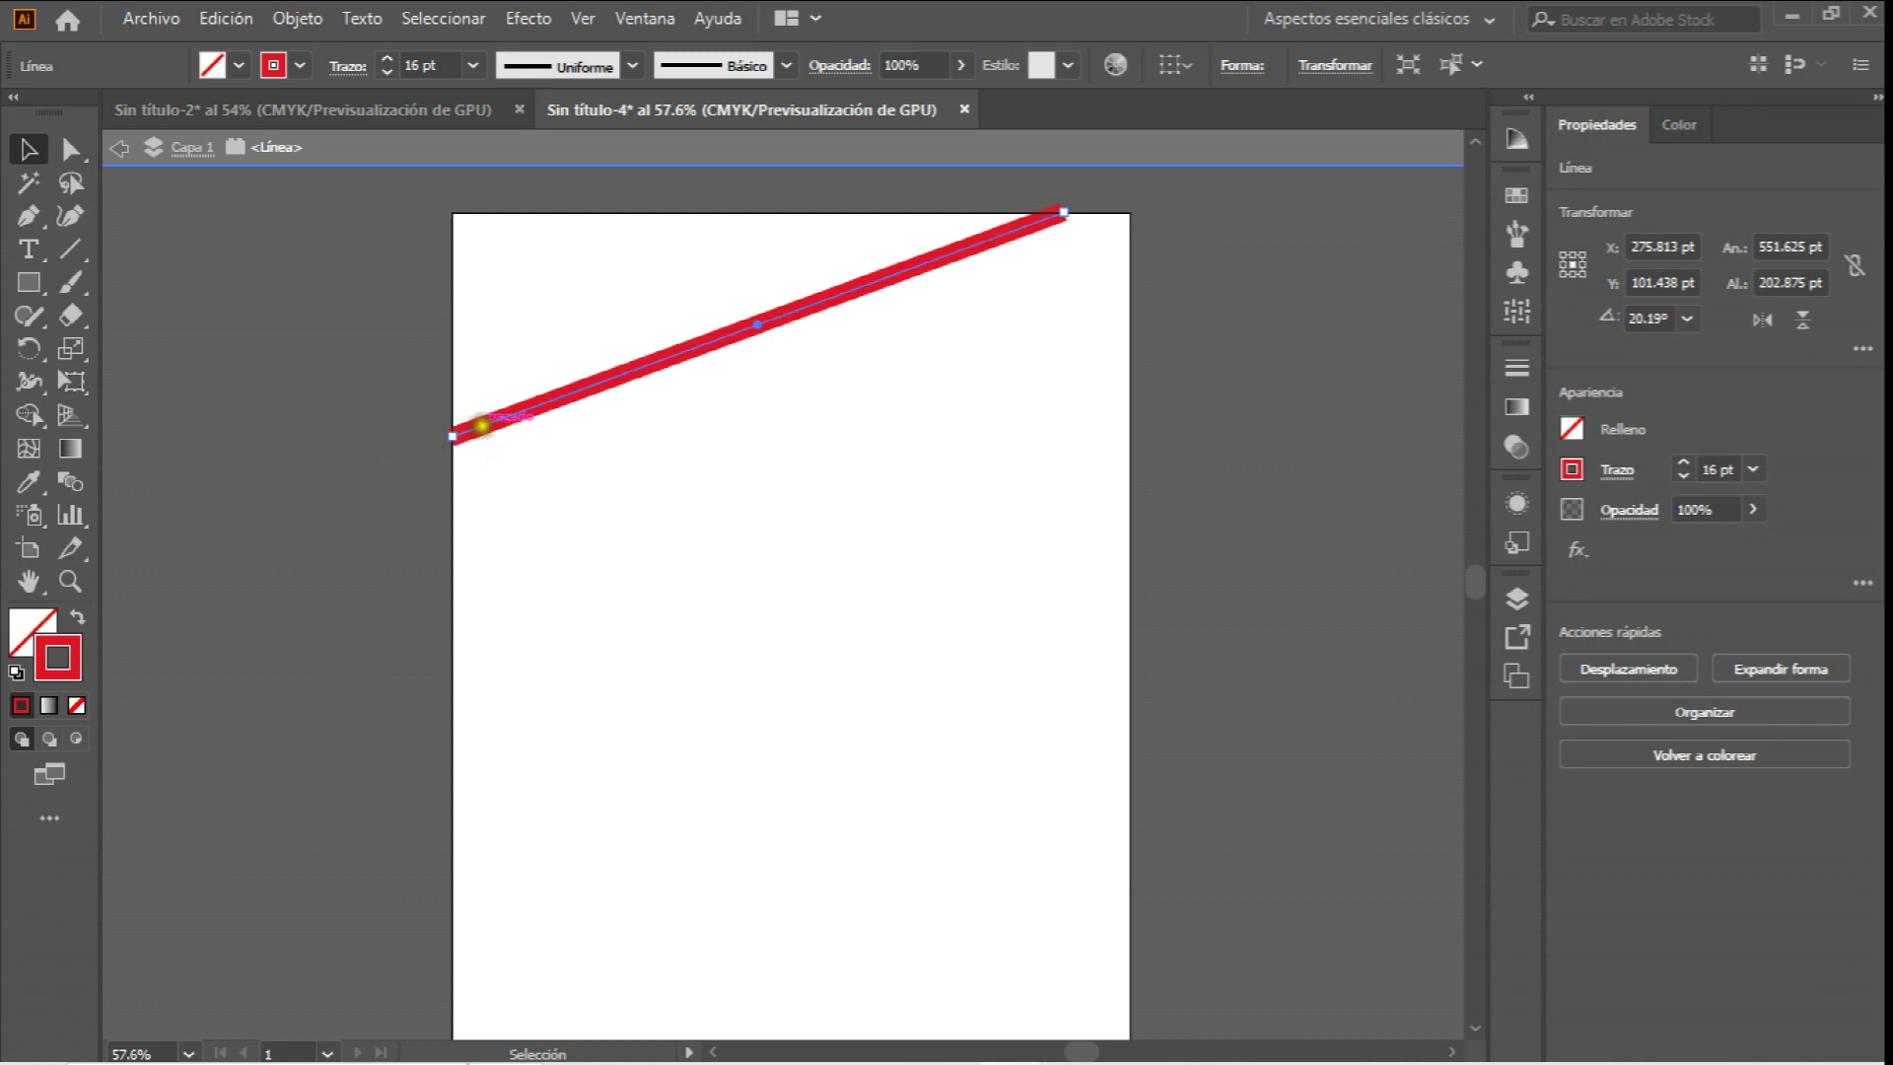
{"action": "left_click_drag", "start_coordinate": [453, 435], "coordinate": [399, 455]}
Try stroke weights of 20, 40 and 18 pt on the red diagonal line.
{"action": "left_click", "coordinate": [1747, 471]}
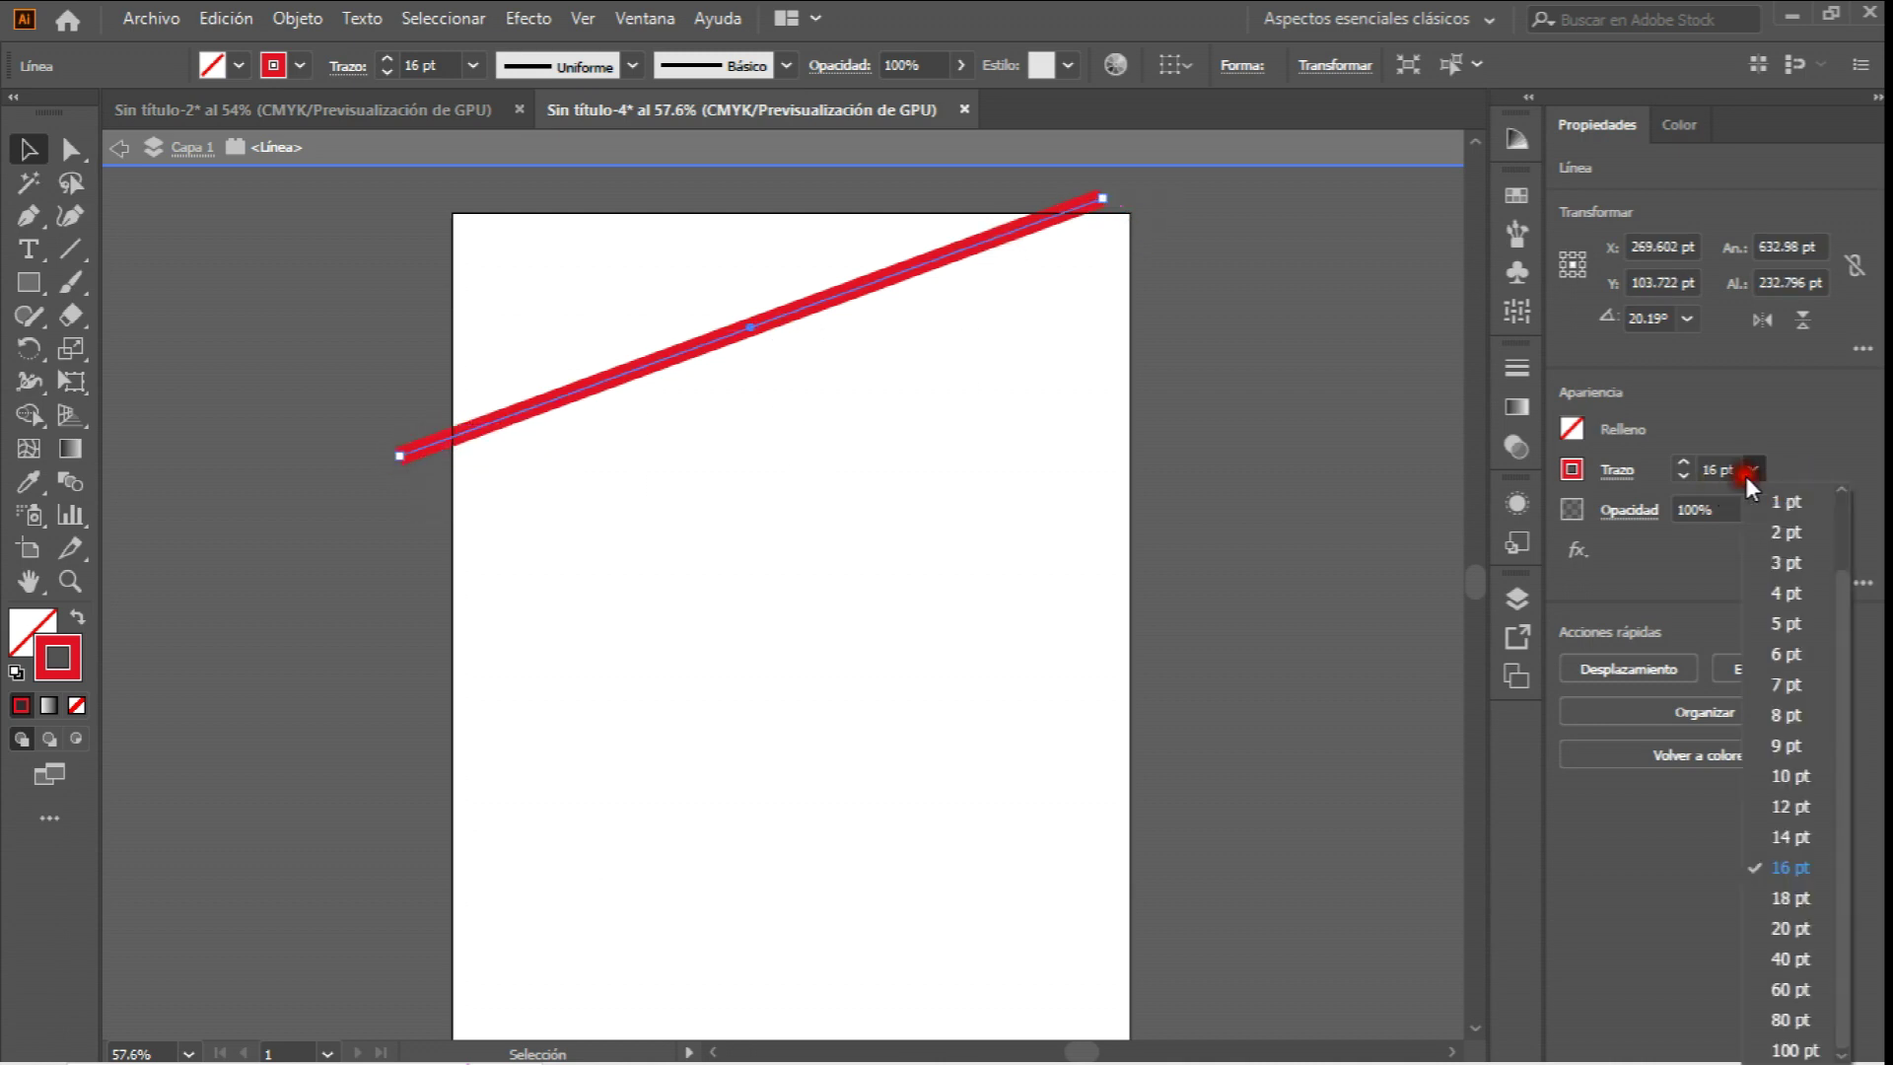
{"action": "left_click", "coordinate": [1799, 931]}
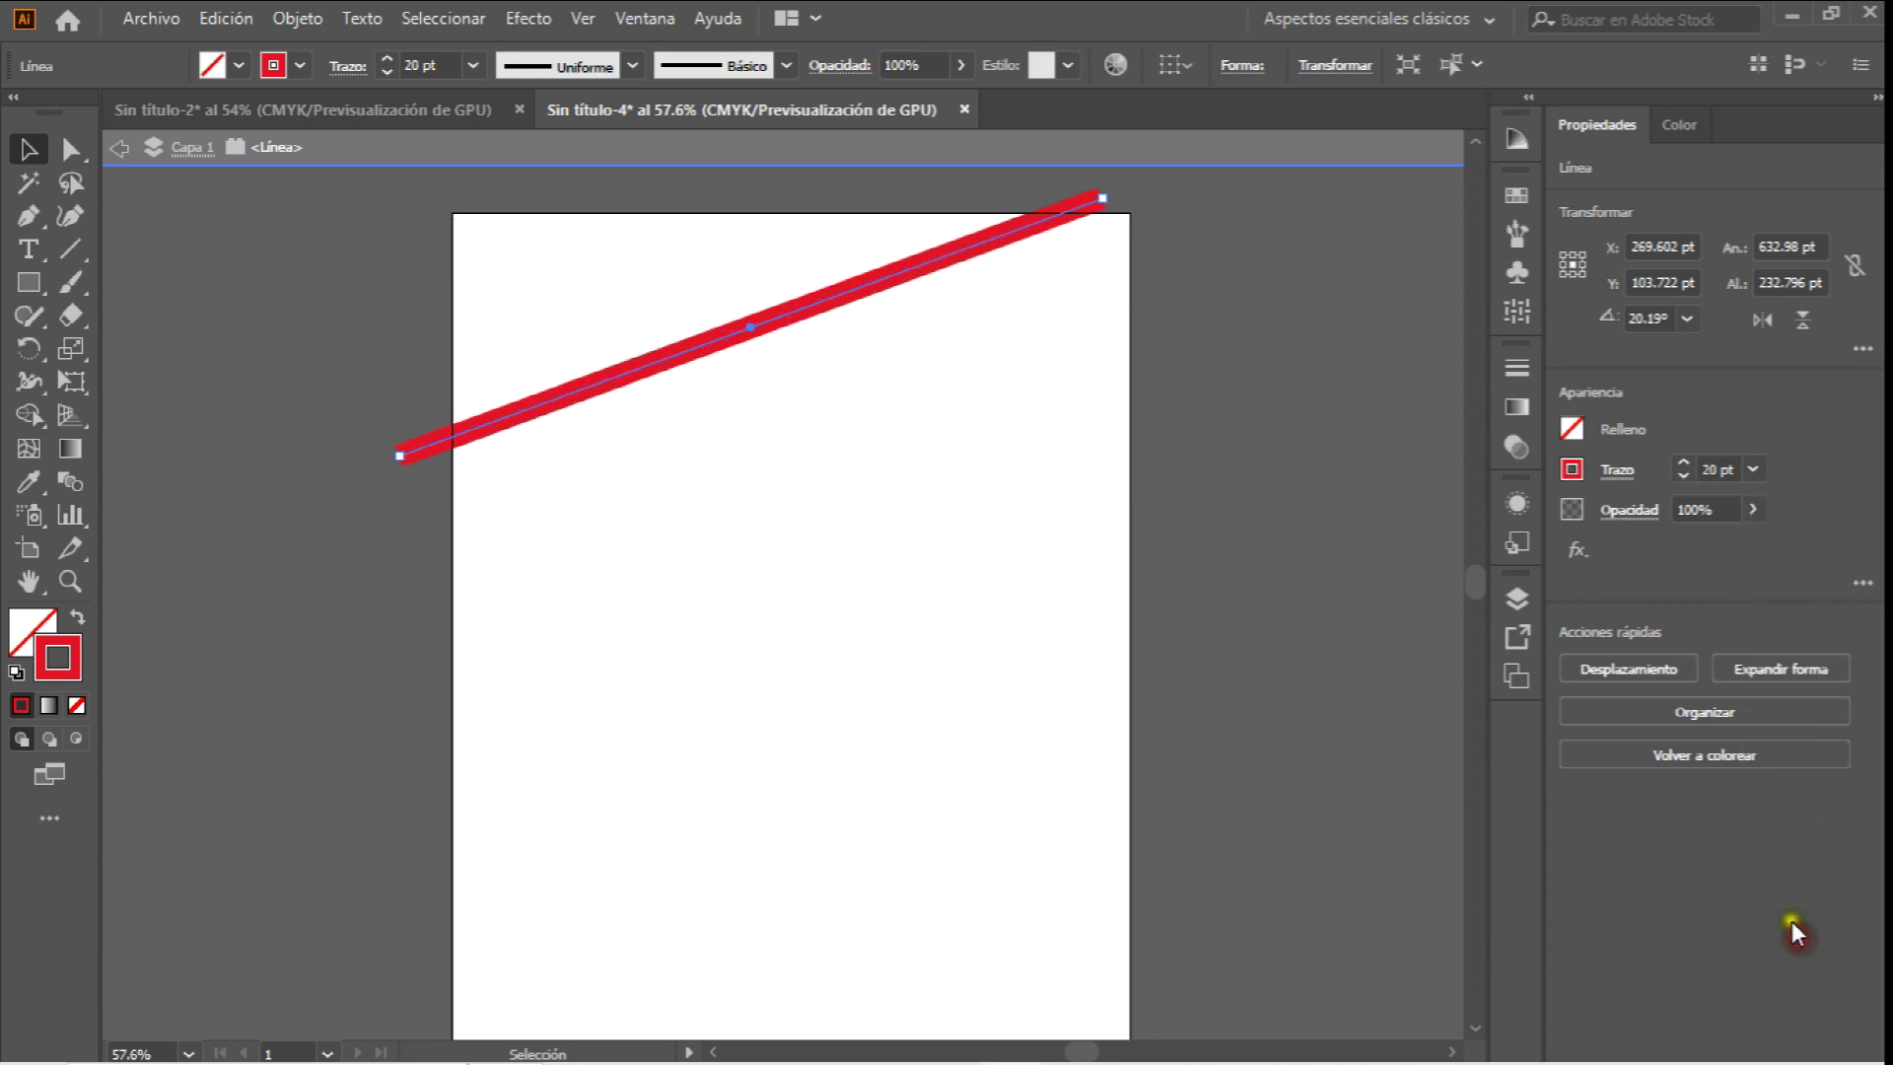
{"action": "left_click", "coordinate": [1754, 471]}
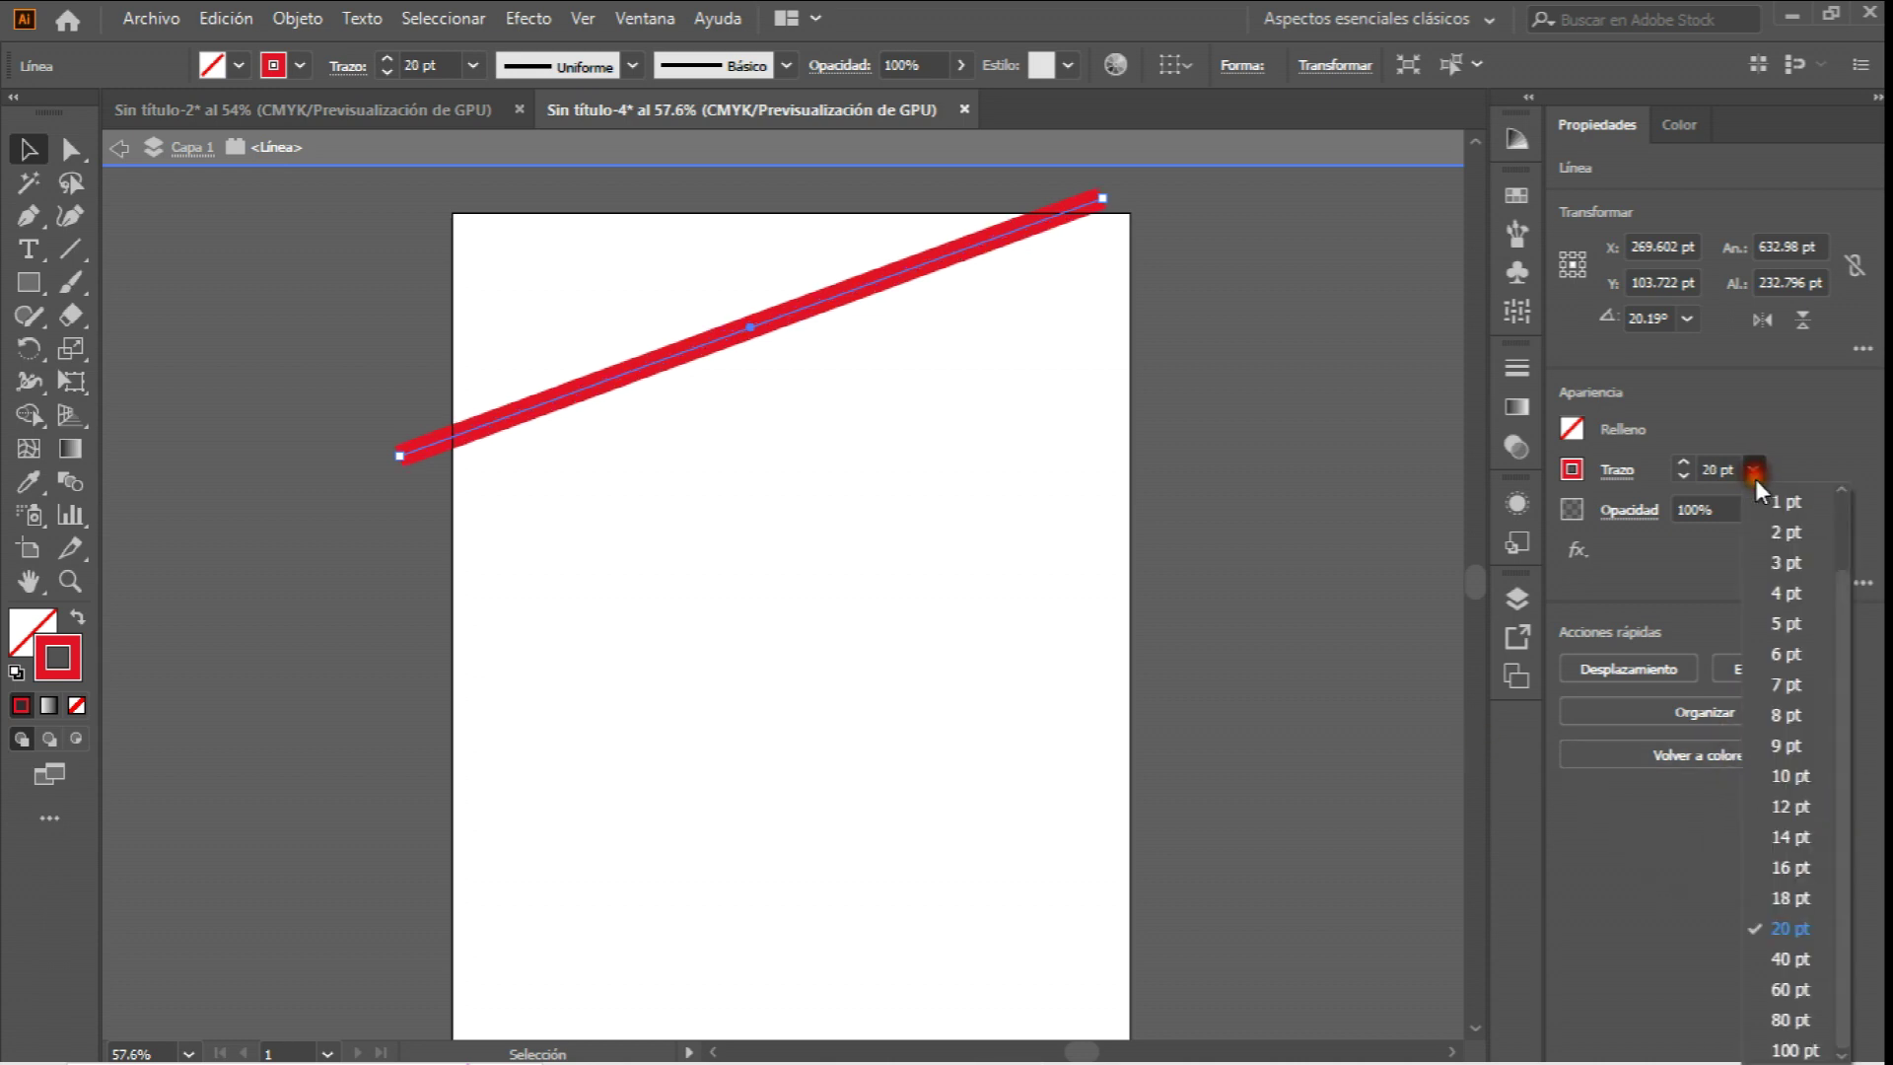
{"action": "left_click", "coordinate": [1808, 954]}
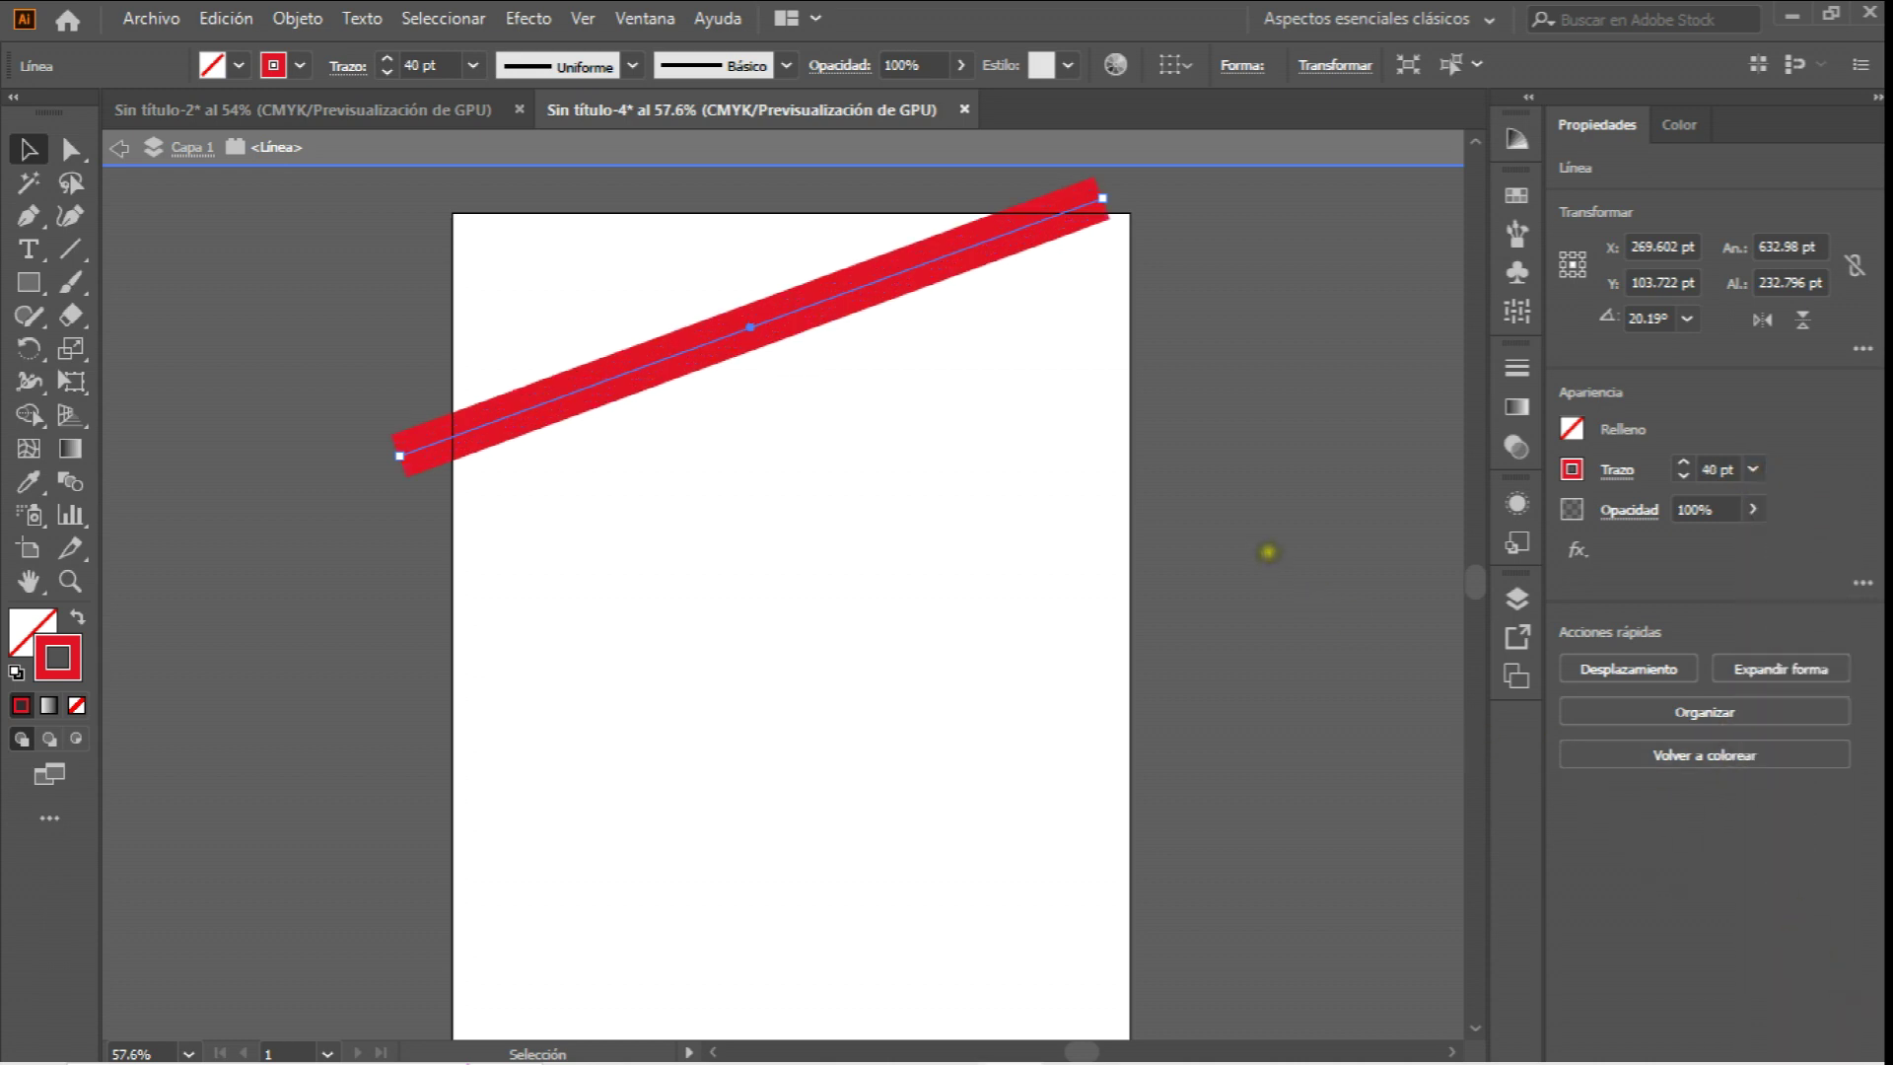
{"action": "left_click", "coordinate": [1752, 468]}
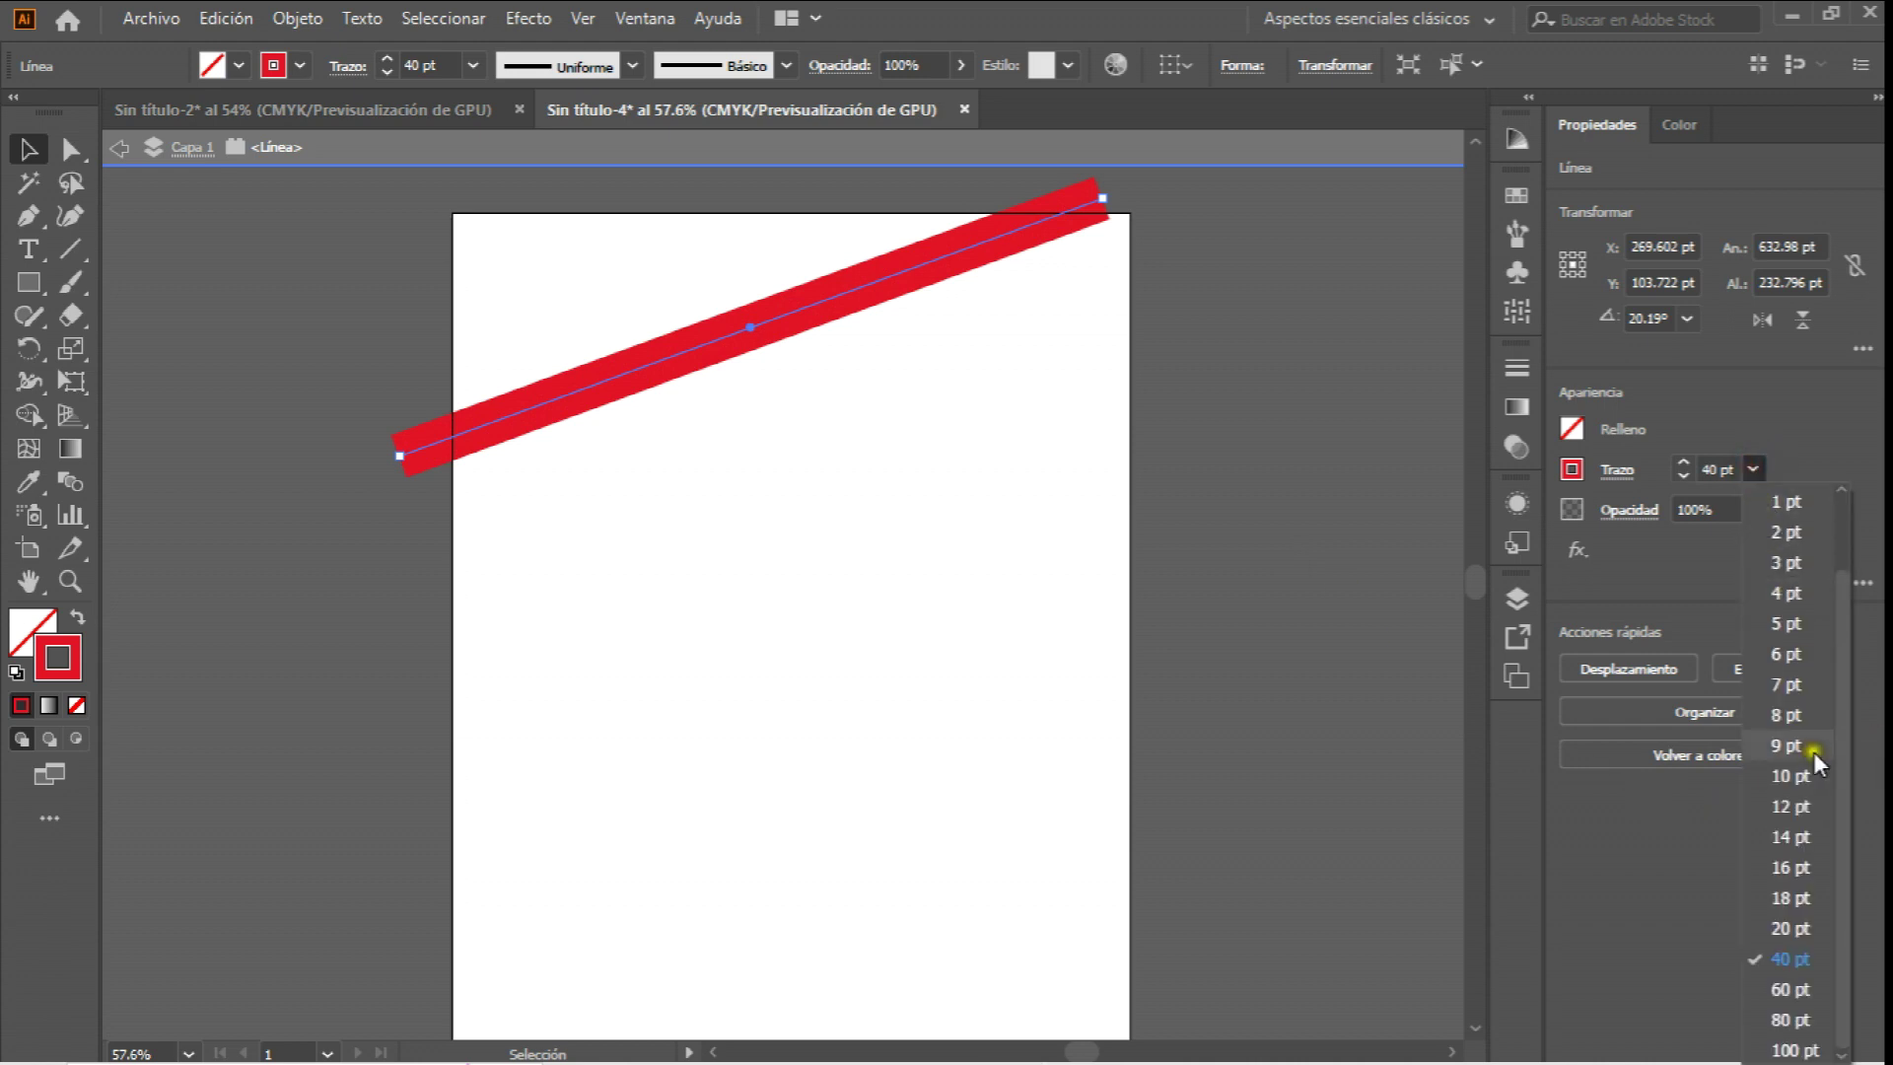
{"action": "left_click", "coordinate": [1804, 897]}
{"action": "left_click", "coordinate": [1360, 528]}
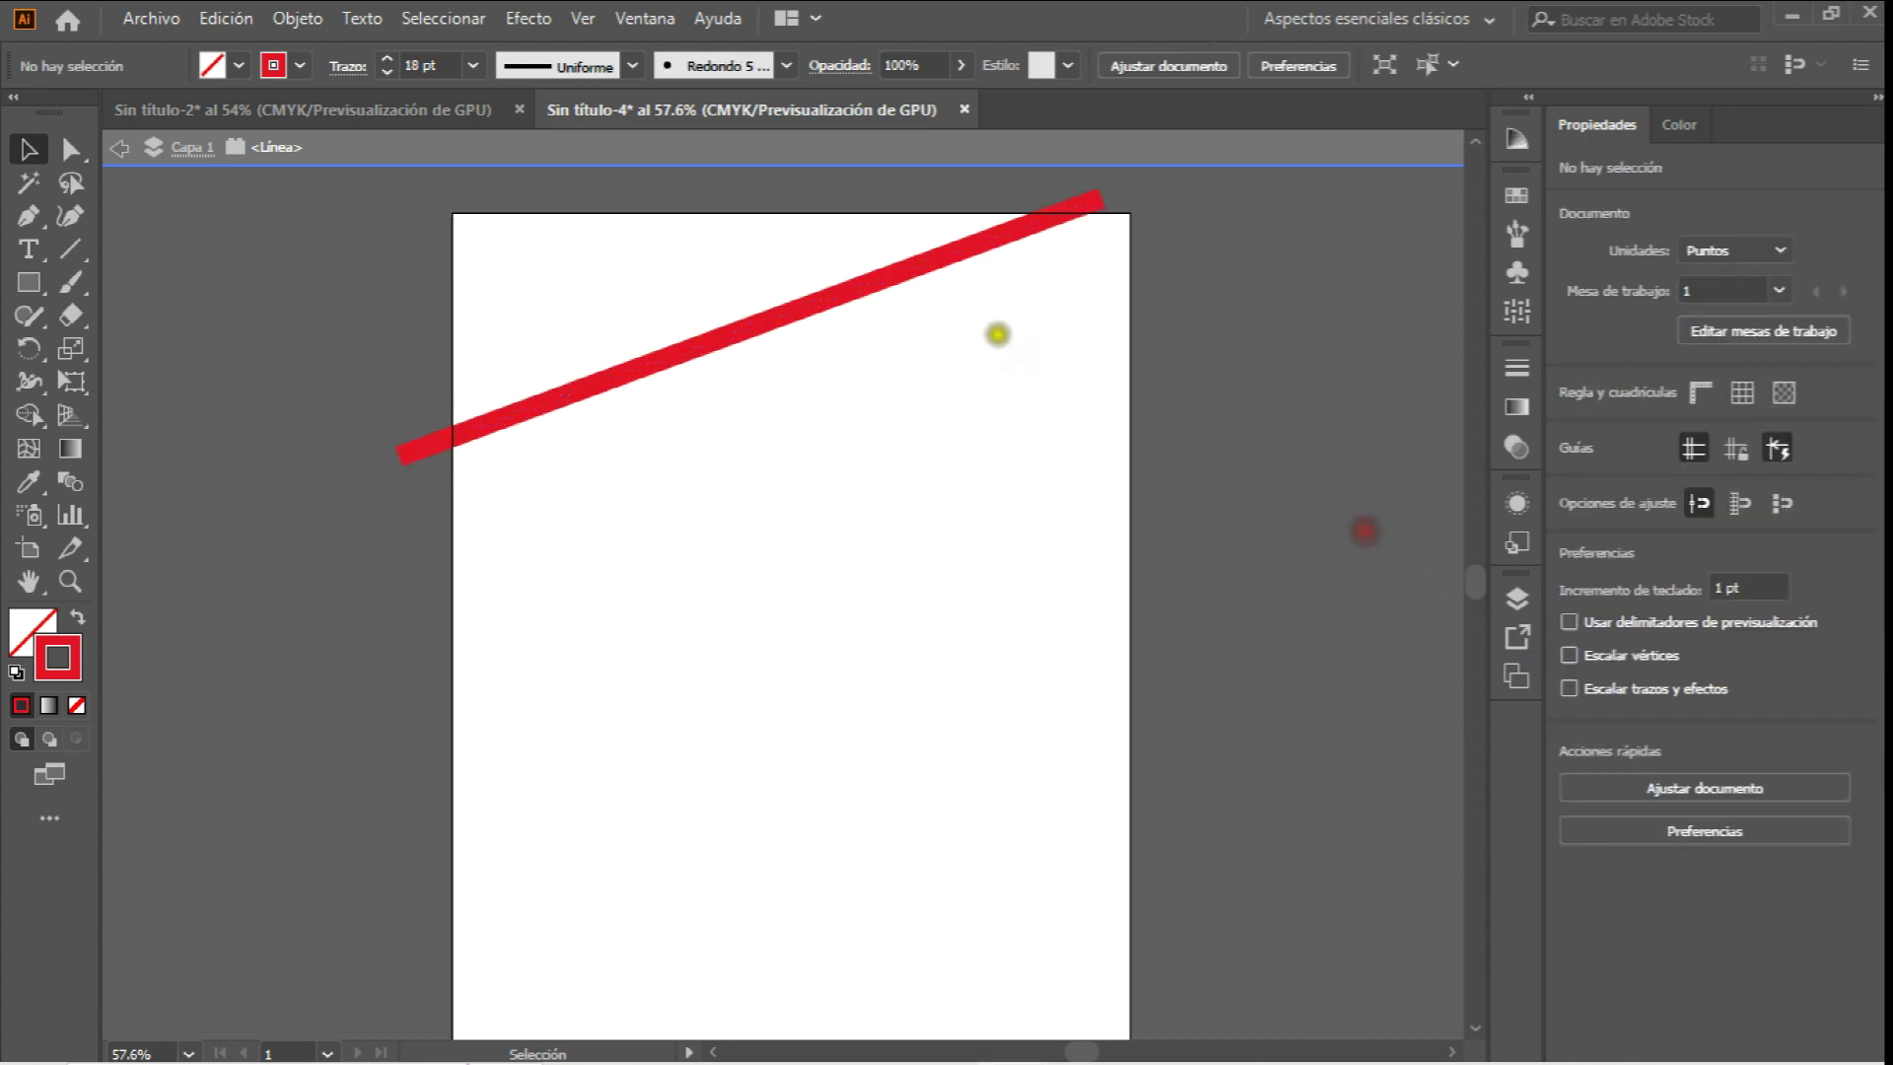
Move the red line down the artboard and extend its lower end outward to about 707 × 260 pt, leaving isolation mode.
{"action": "scroll", "coordinate": [975, 276], "scroll_direction": "down", "scroll_amount": 1}
{"action": "scroll", "coordinate": [975, 276], "scroll_direction": "down", "scroll_amount": 1}
{"action": "left_click_drag", "start_coordinate": [767, 195], "coordinate": [808, 472]}
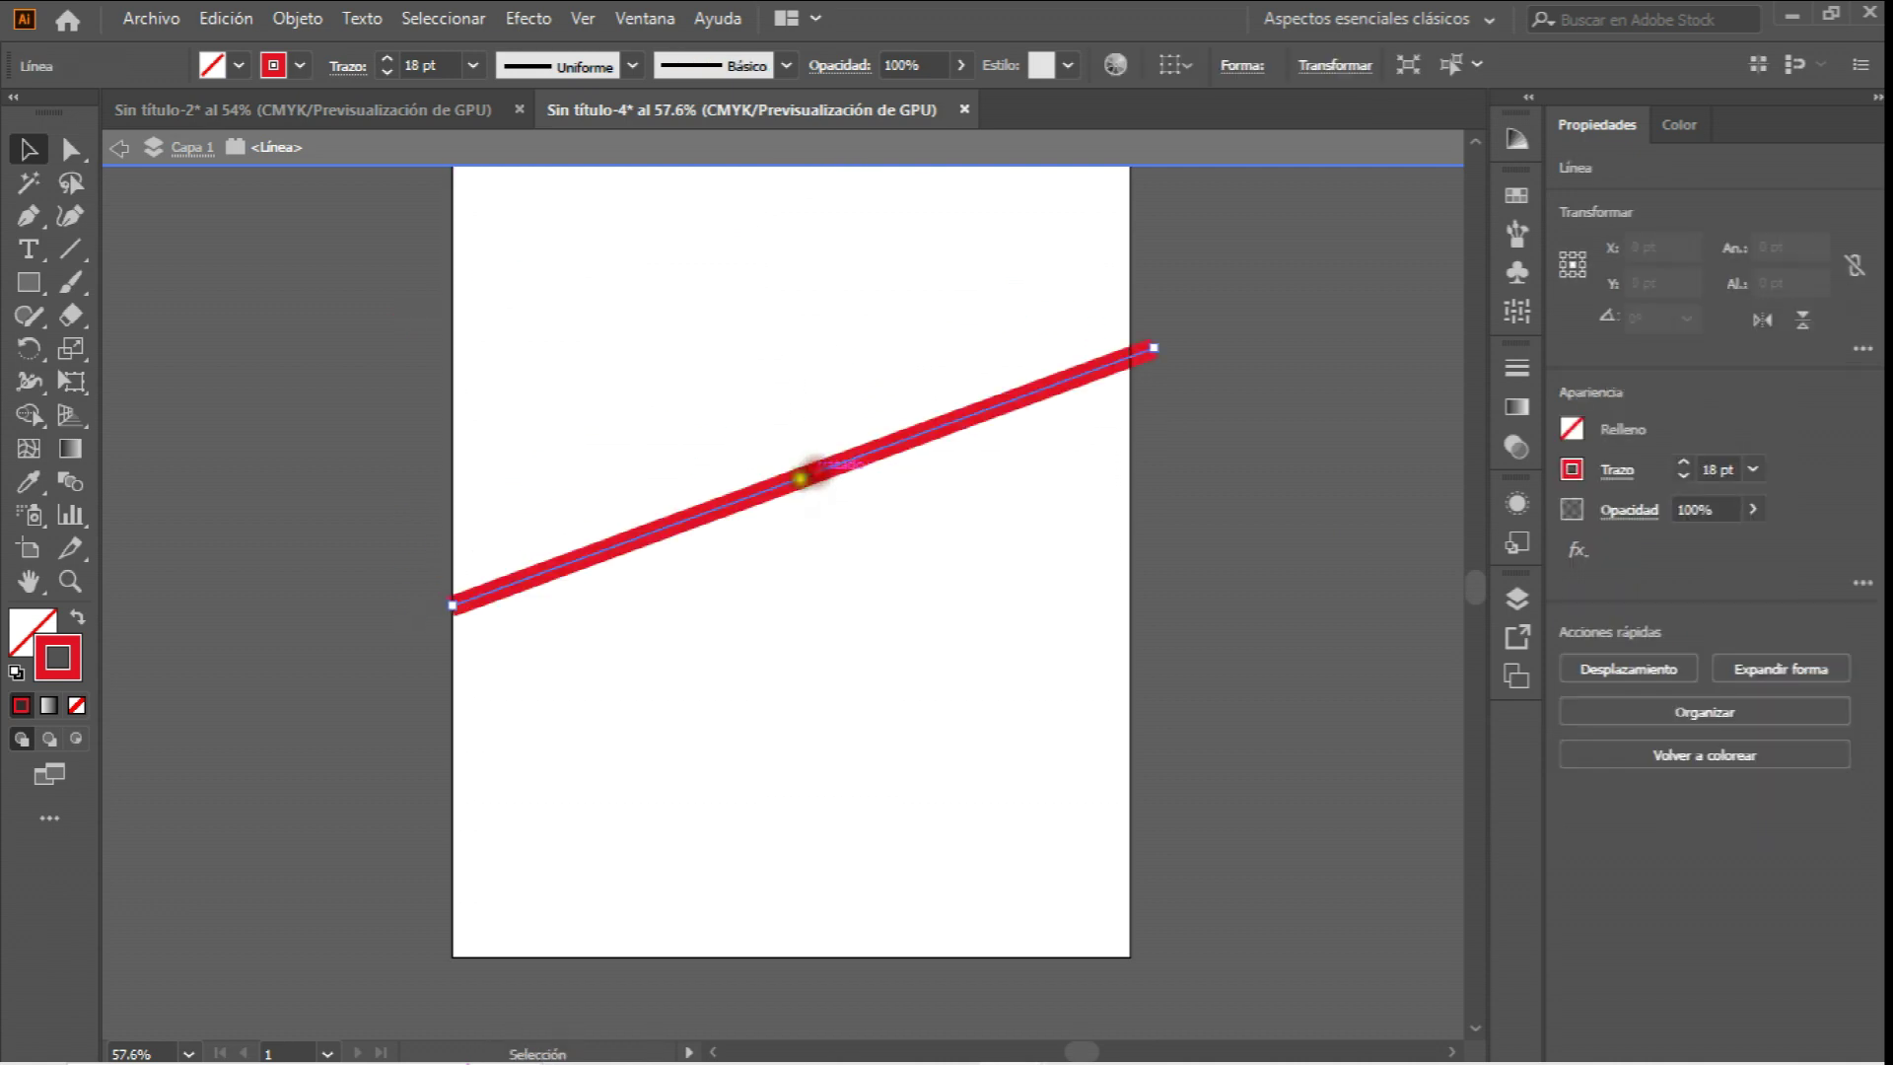
{"action": "left_click_drag", "start_coordinate": [453, 605], "coordinate": [369, 636]}
{"action": "scroll", "coordinate": [1035, 445], "scroll_direction": "up", "scroll_amount": 2}
{"action": "scroll", "coordinate": [1015, 464], "scroll_direction": "down", "scroll_amount": 2}
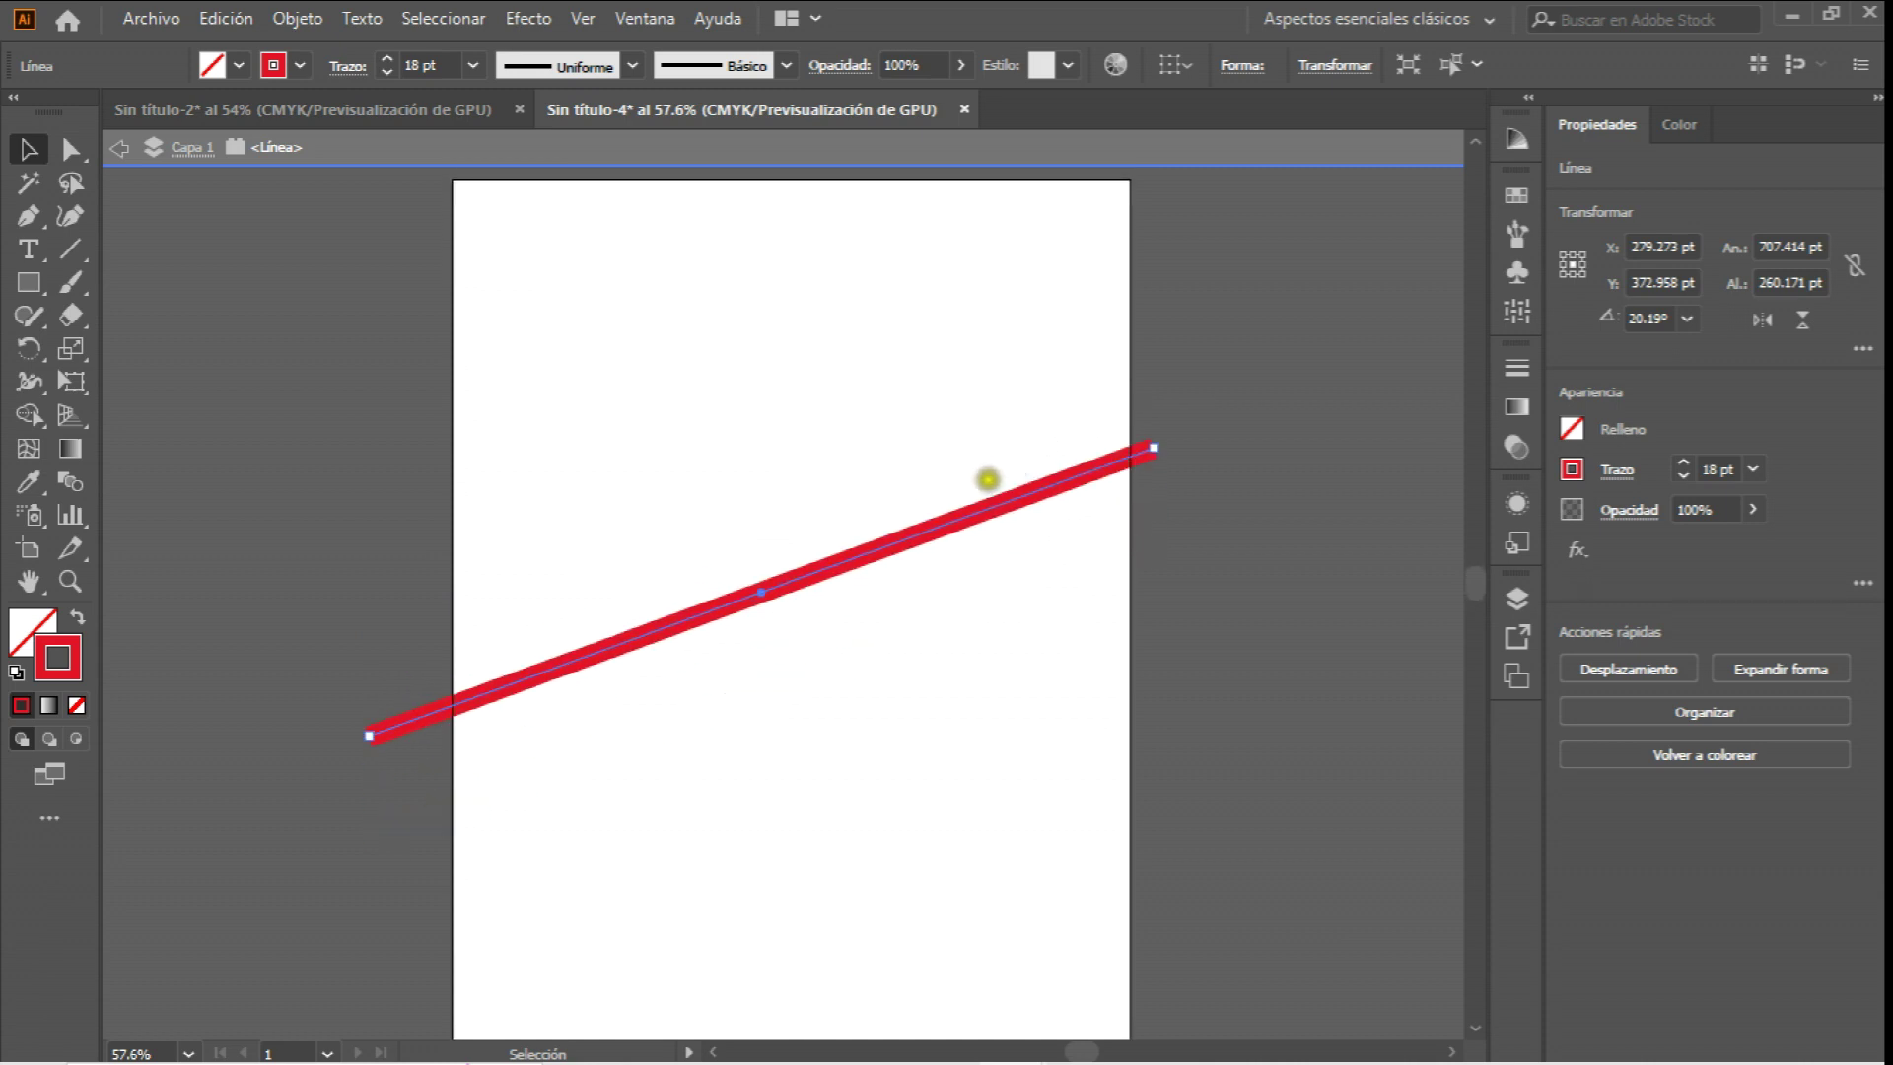
{"action": "left_click_drag", "start_coordinate": [968, 511], "coordinate": [928, 628]}
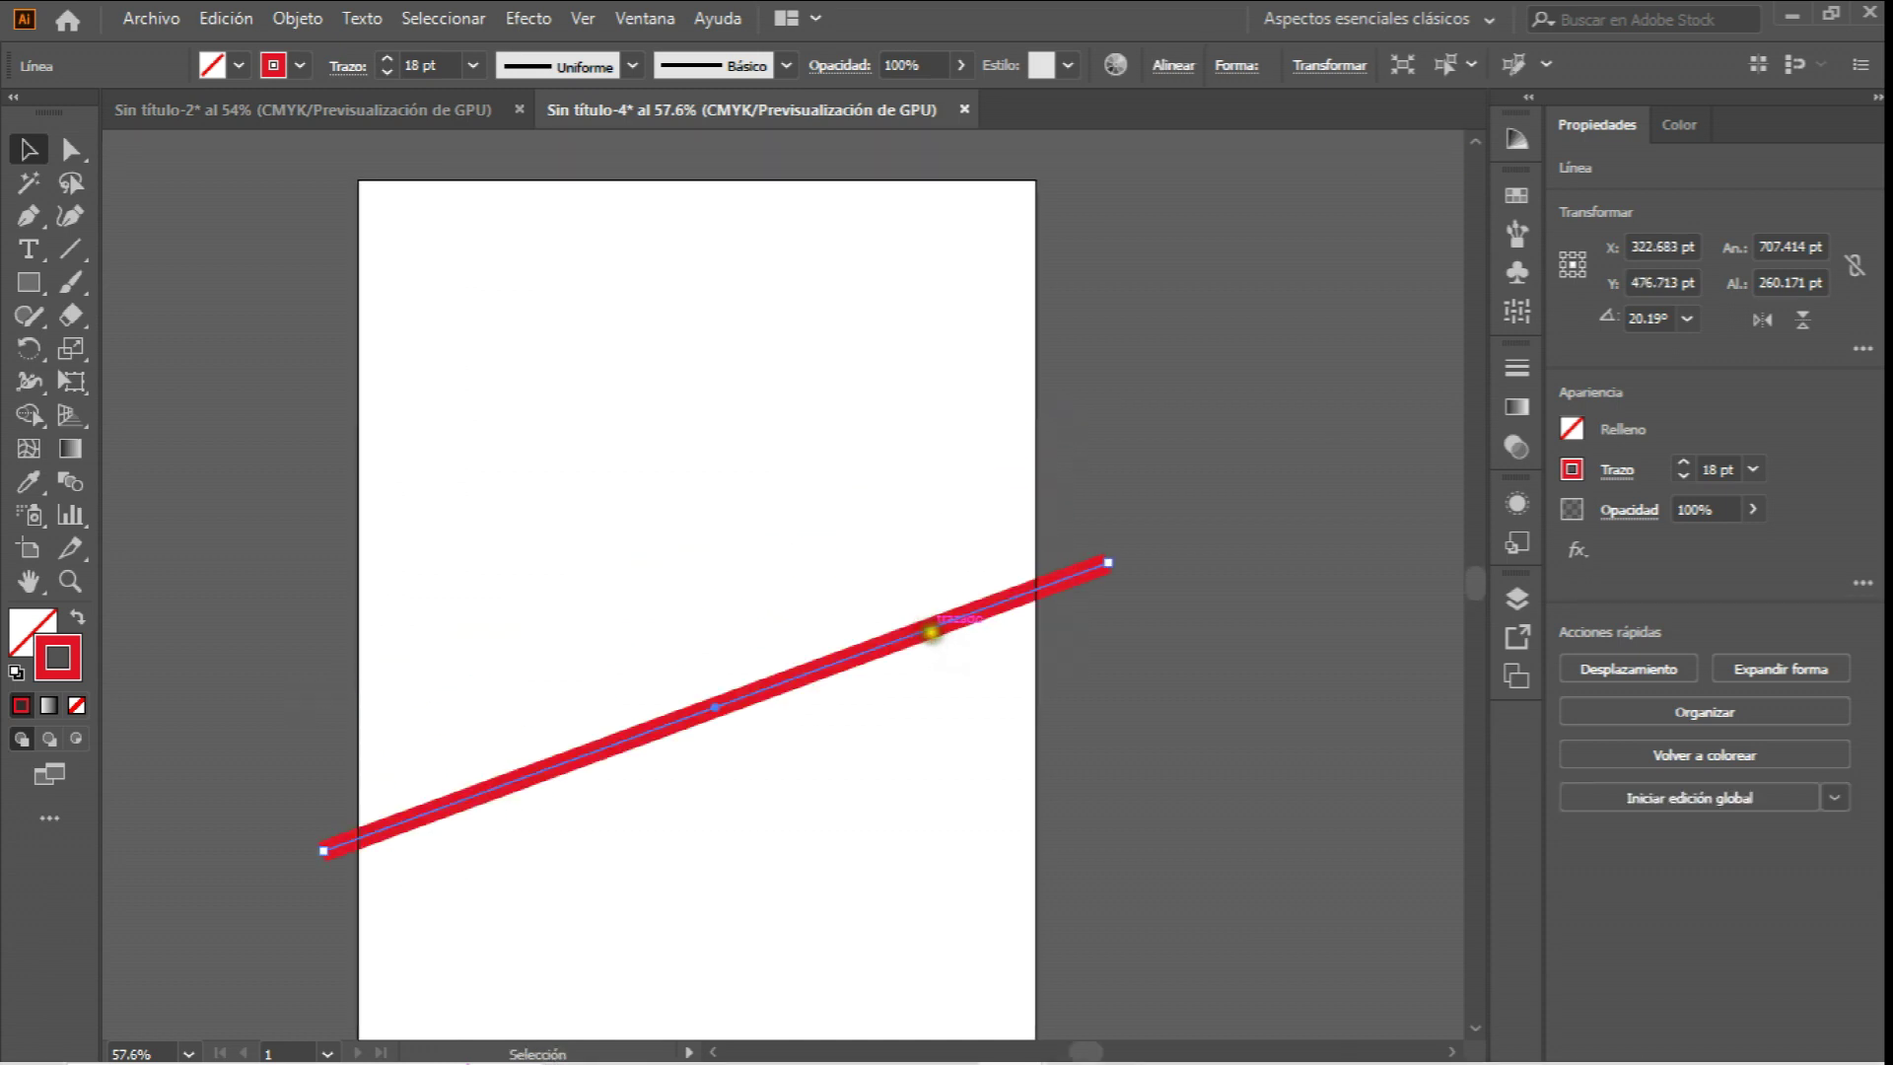
Set the red line's stroke weight to 12 pt and move the line up to the artboard's upper right corner.
{"action": "left_click", "coordinate": [1755, 470]}
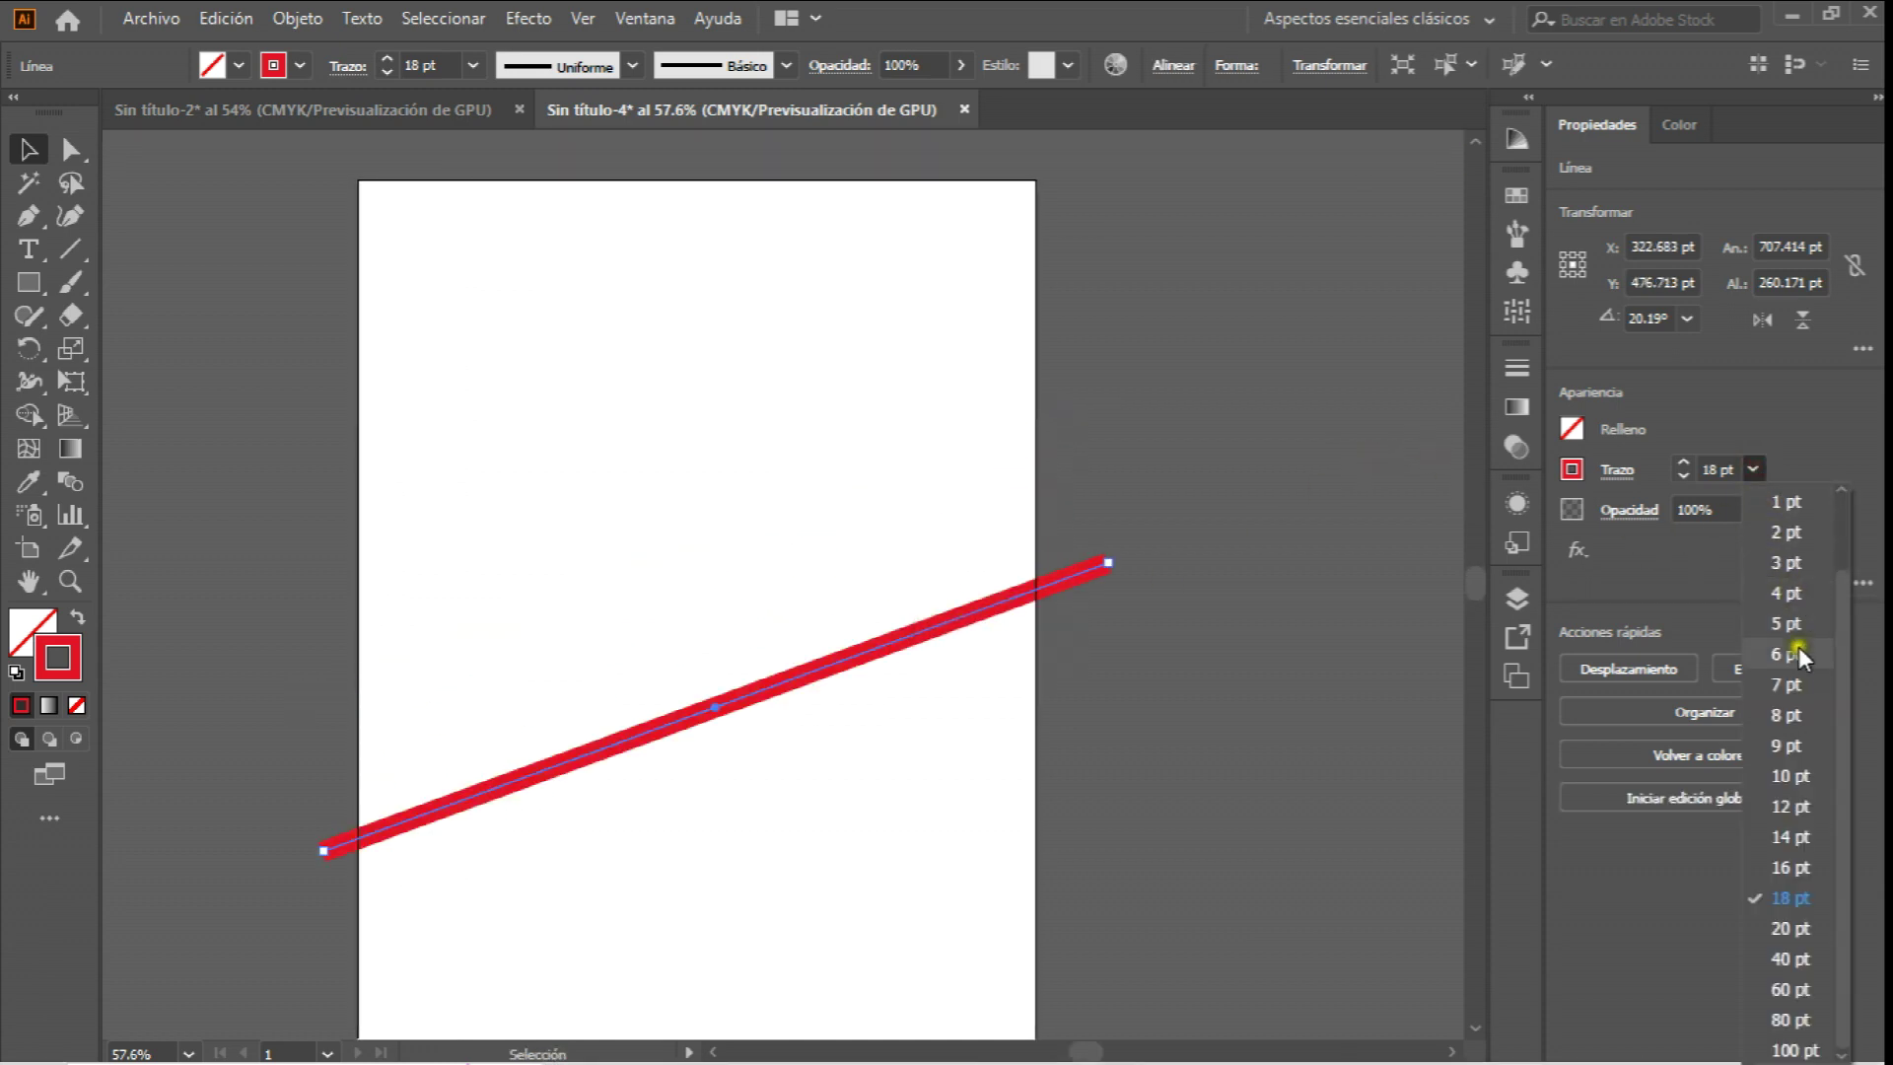
{"action": "left_click", "coordinate": [1788, 804]}
{"action": "left_click", "coordinate": [1141, 668]}
{"action": "left_click_drag", "start_coordinate": [918, 639], "coordinate": [900, 222]}
Duplicate the red line and place the copy across the bottom of the artboard, parallel to the first and overhanging both sides.
{"action": "key", "text": "a"}
{"action": "key", "text": "ctrl+v"}
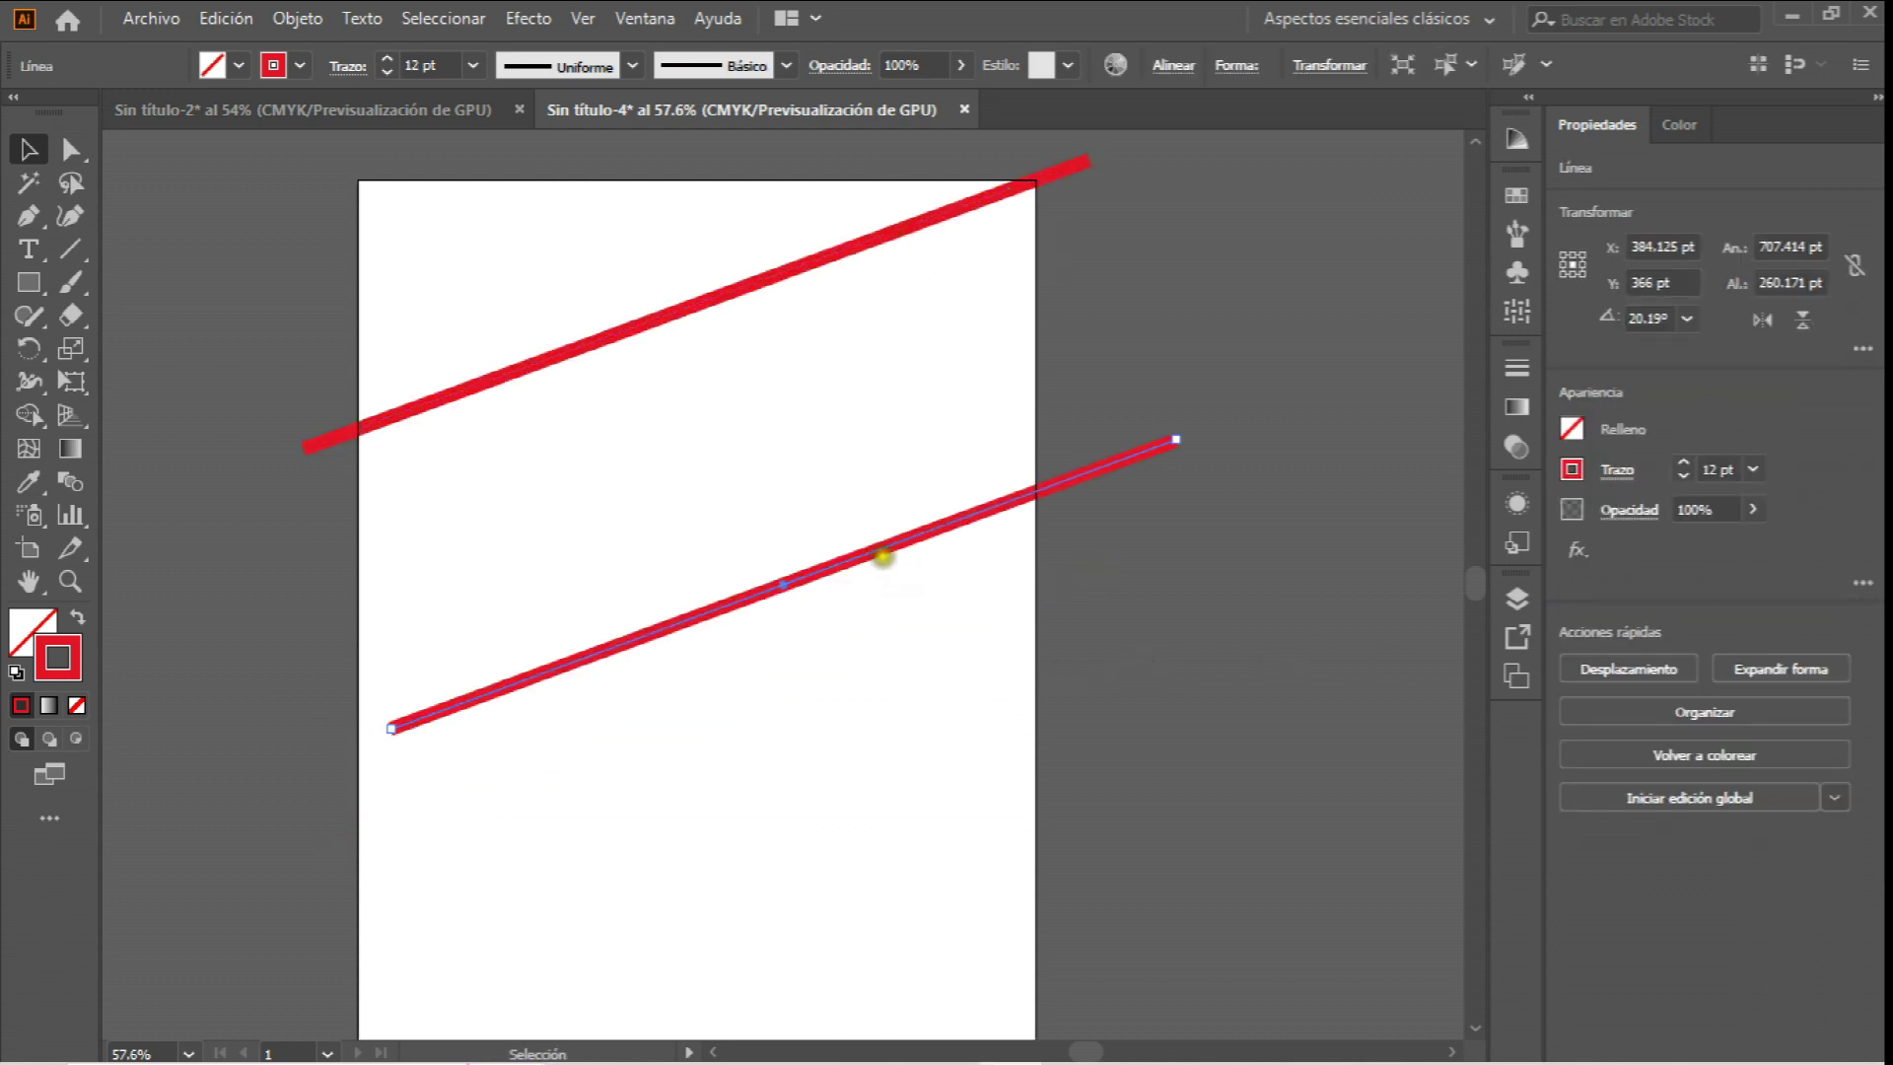
{"action": "left_click_drag", "start_coordinate": [882, 543], "coordinate": [782, 858]}
{"action": "scroll", "coordinate": [795, 408], "scroll_direction": "down", "scroll_amount": 2}
{"action": "left_click_drag", "start_coordinate": [826, 734], "coordinate": [828, 772]}
{"action": "scroll", "coordinate": [972, 507], "scroll_direction": "up", "scroll_amount": 1}
{"action": "scroll", "coordinate": [956, 443], "scroll_direction": "down", "scroll_amount": 1}
{"action": "left_click", "coordinate": [921, 401]}
{"action": "scroll", "coordinate": [922, 398], "scroll_direction": "up", "scroll_amount": 1}
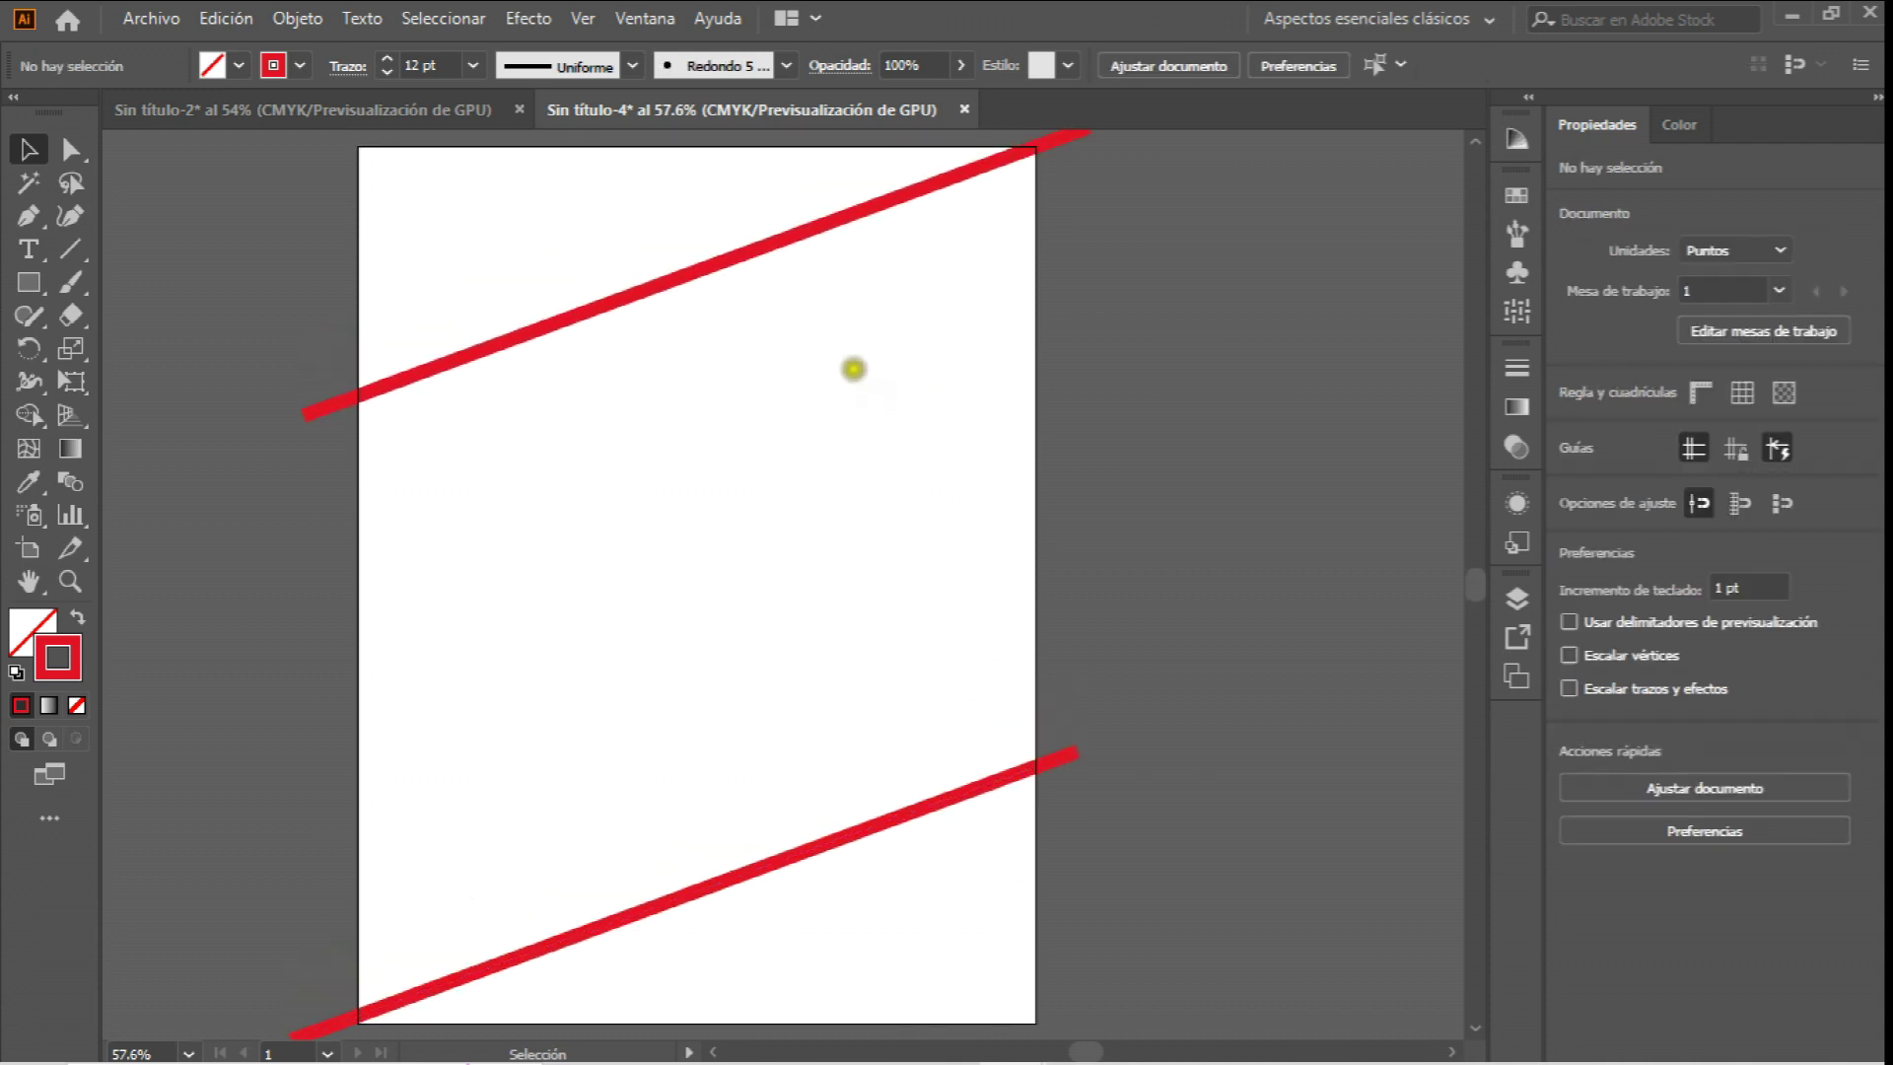
Select both diagonal lines and create a blend between them.
{"action": "scroll", "coordinate": [867, 380], "scroll_direction": "up", "scroll_amount": 2}
{"action": "left_click_drag", "start_coordinate": [204, 190], "coordinate": [1341, 955]}
{"action": "scroll", "coordinate": [1301, 877], "scroll_direction": "down", "scroll_amount": 4}
{"action": "left_click", "coordinate": [314, 14]}
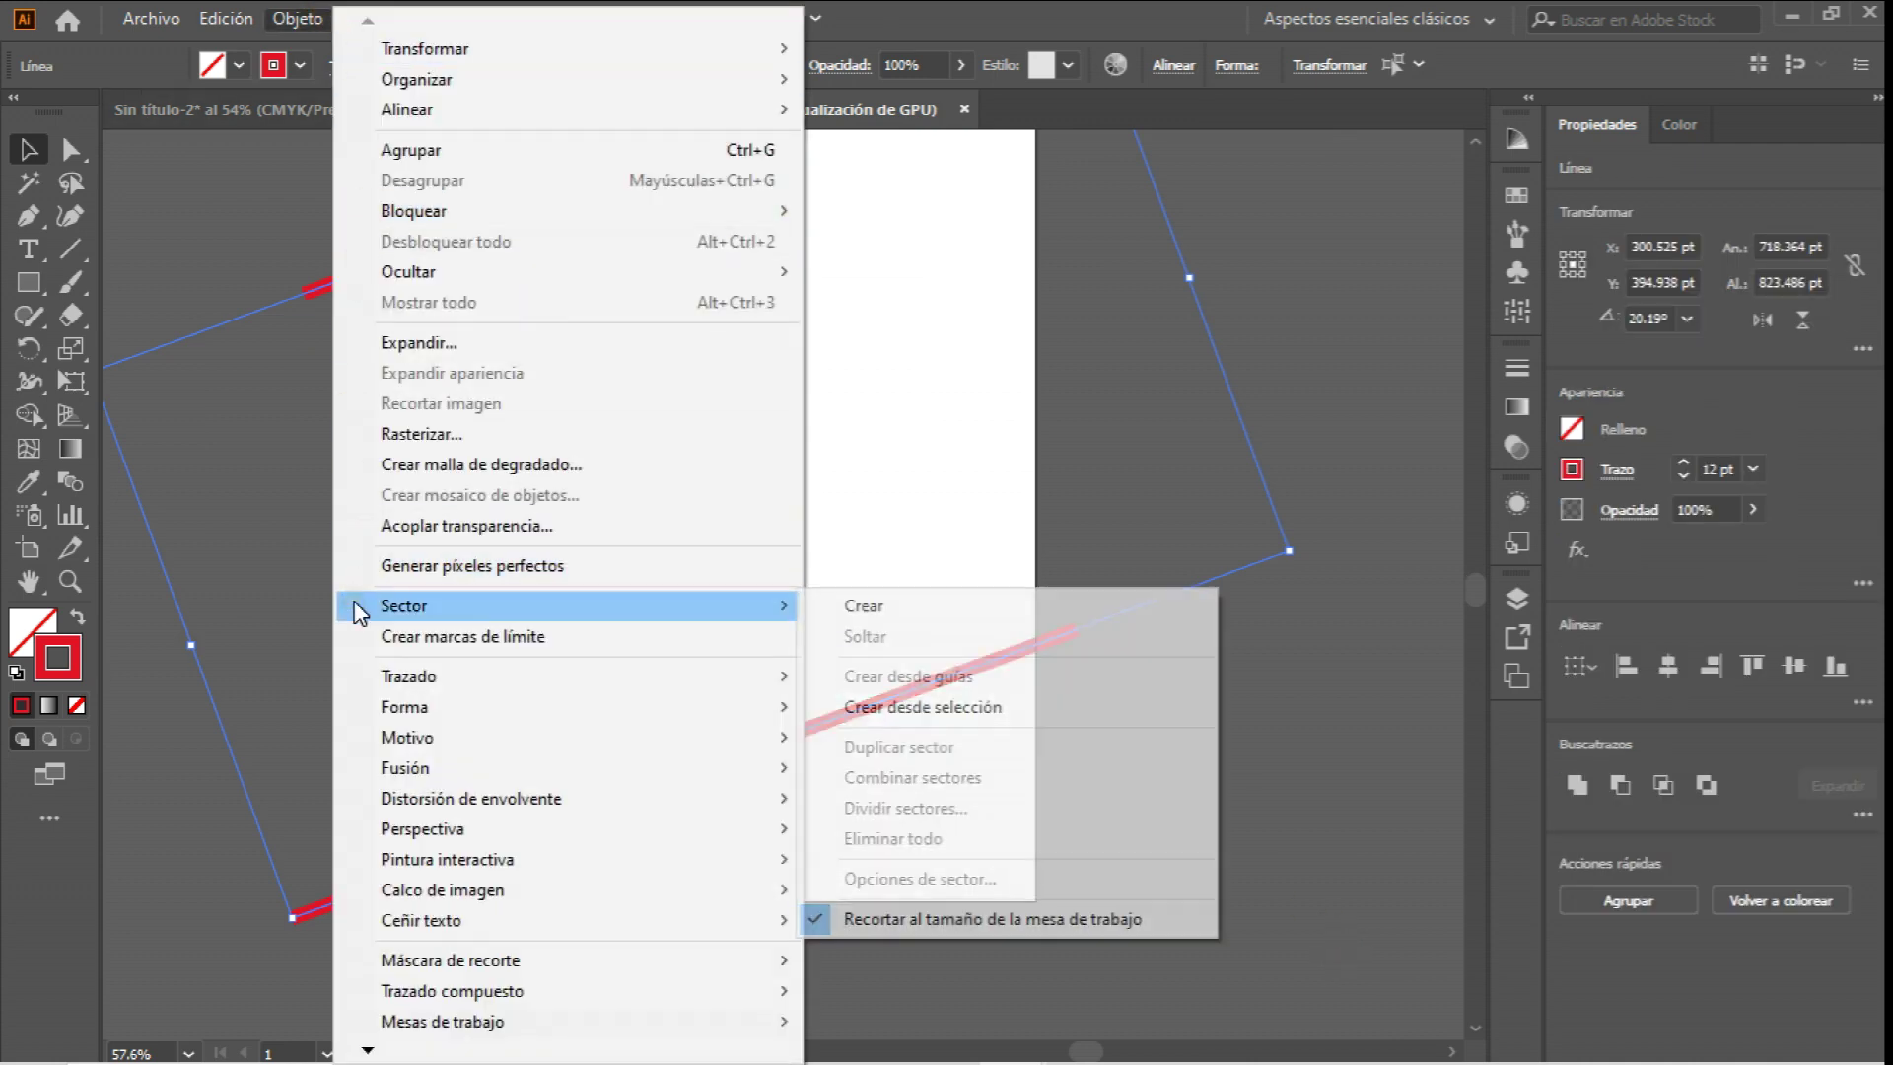
{"action": "mouse_move", "coordinate": [465, 746]}
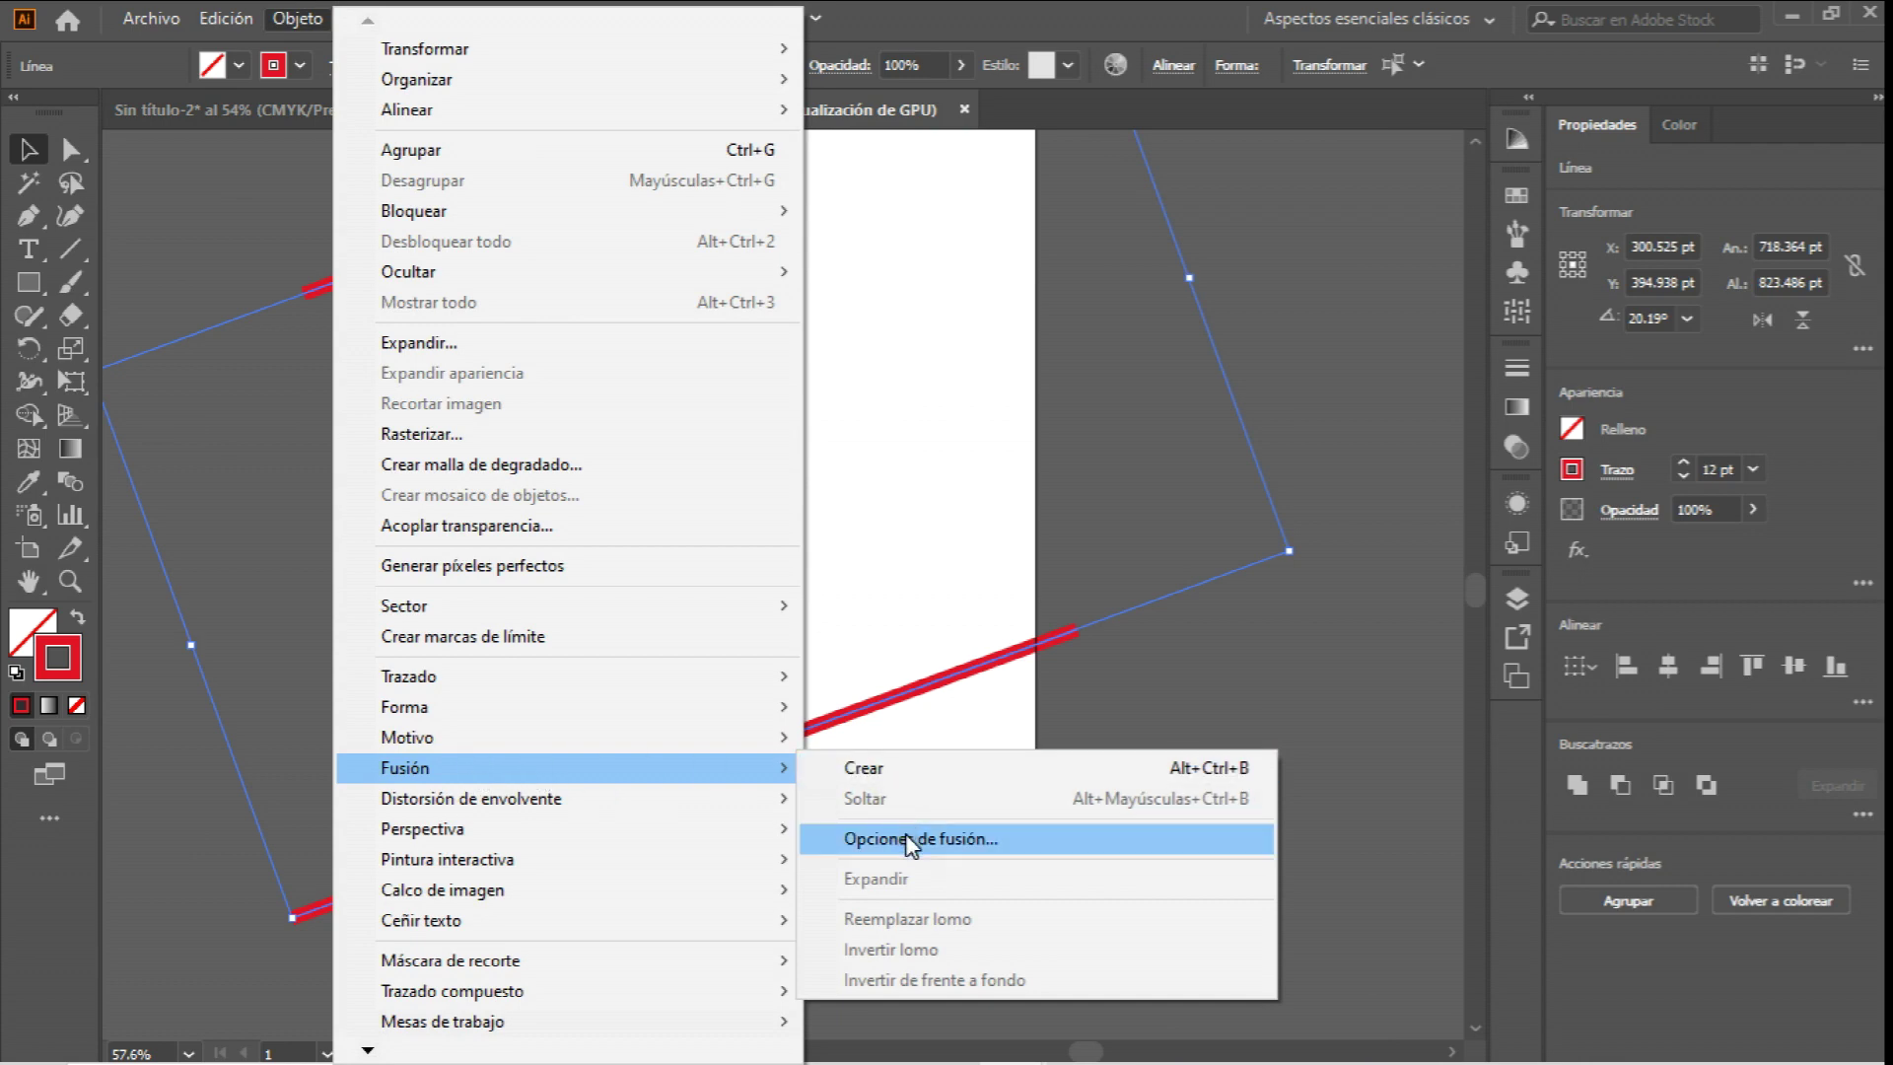
{"action": "left_click", "coordinate": [900, 772]}
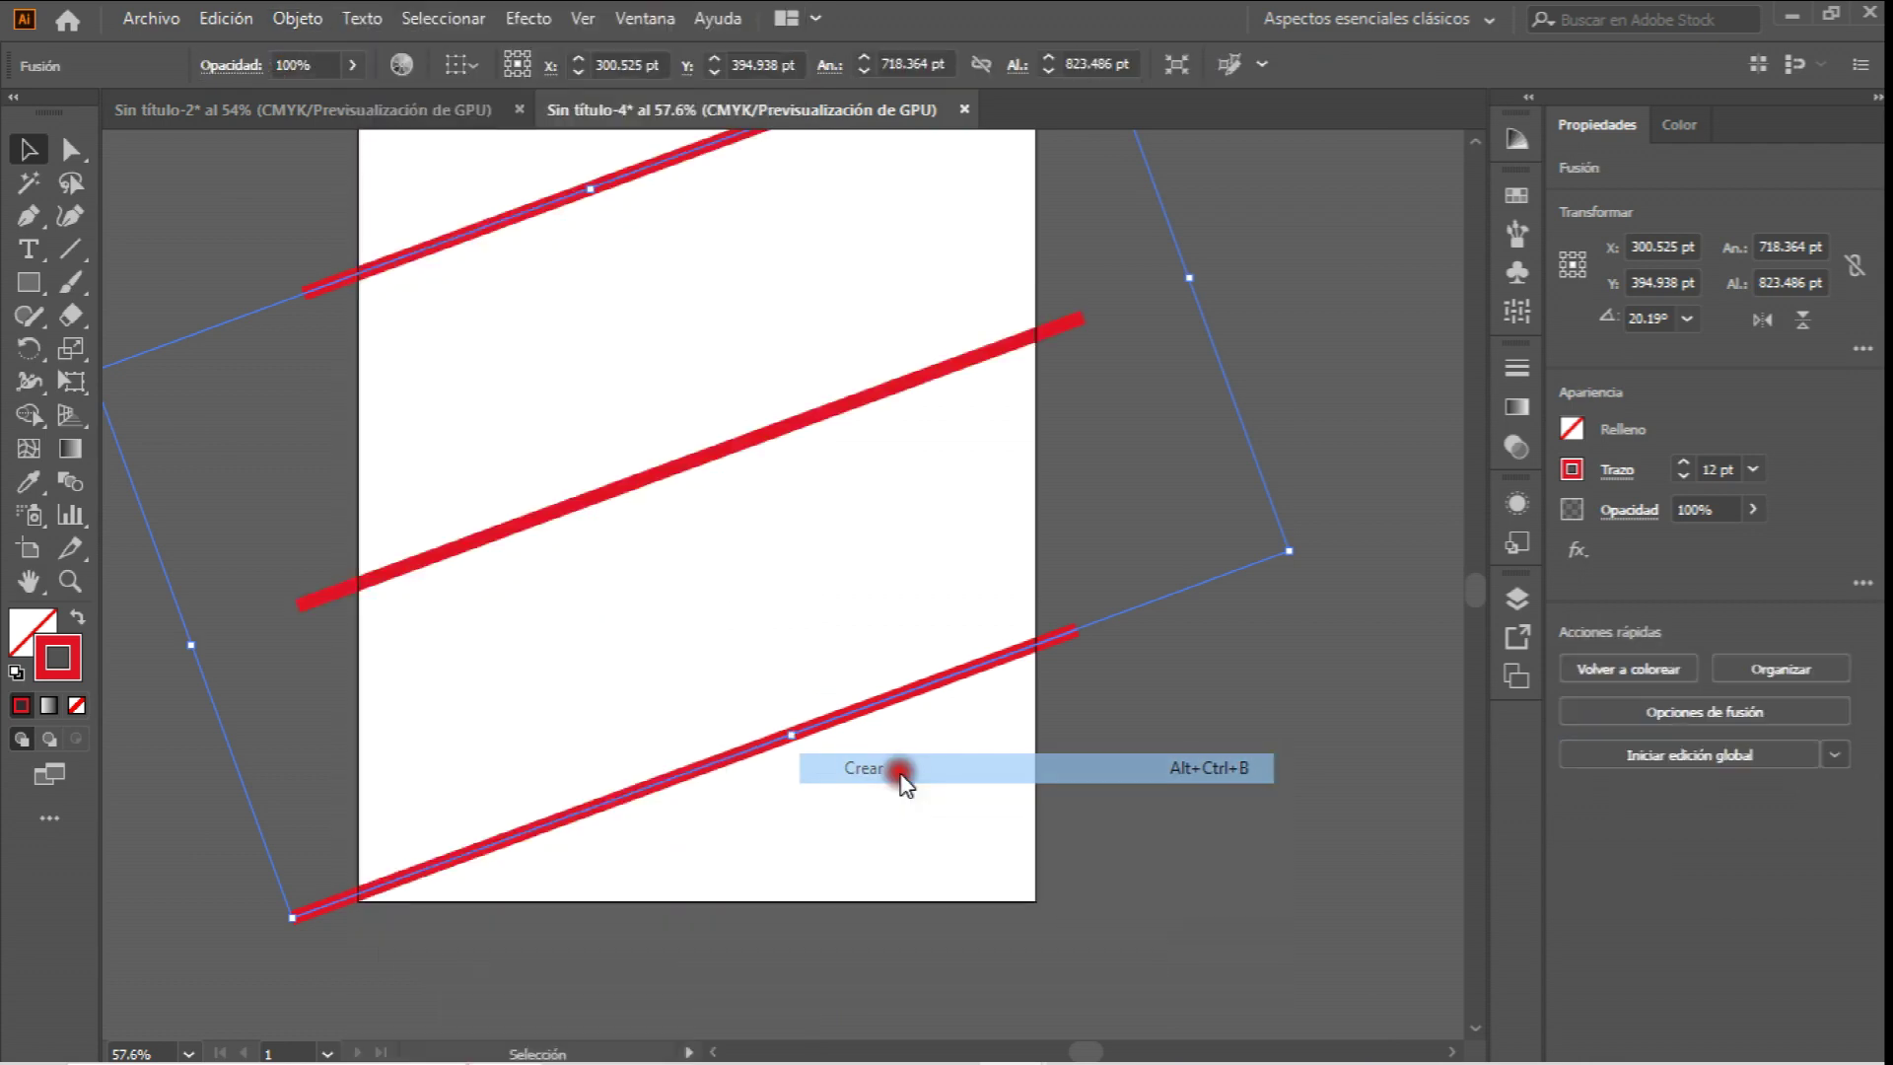
Set the blend's spacing to 20 specified steps, with preview on, and deselect it.
{"action": "left_click", "coordinate": [286, 20]}
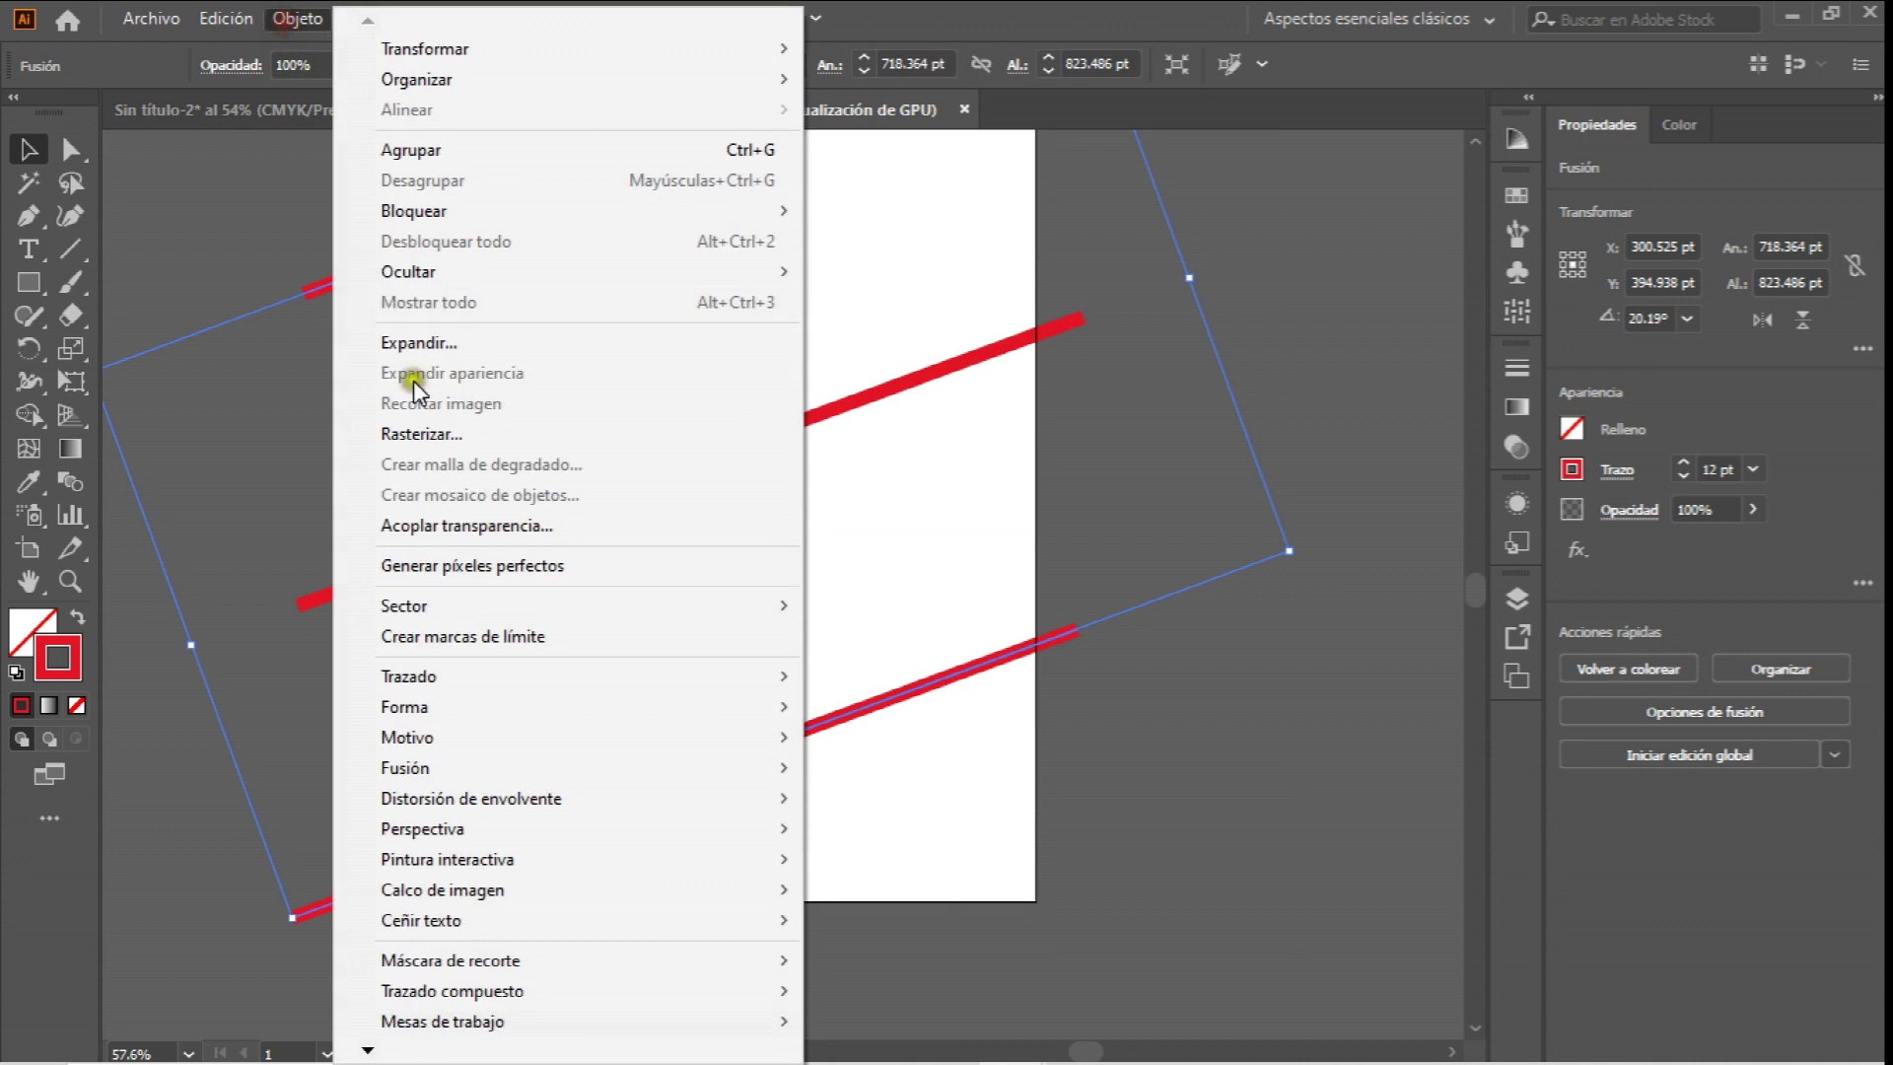
{"action": "mouse_move", "coordinate": [642, 770]}
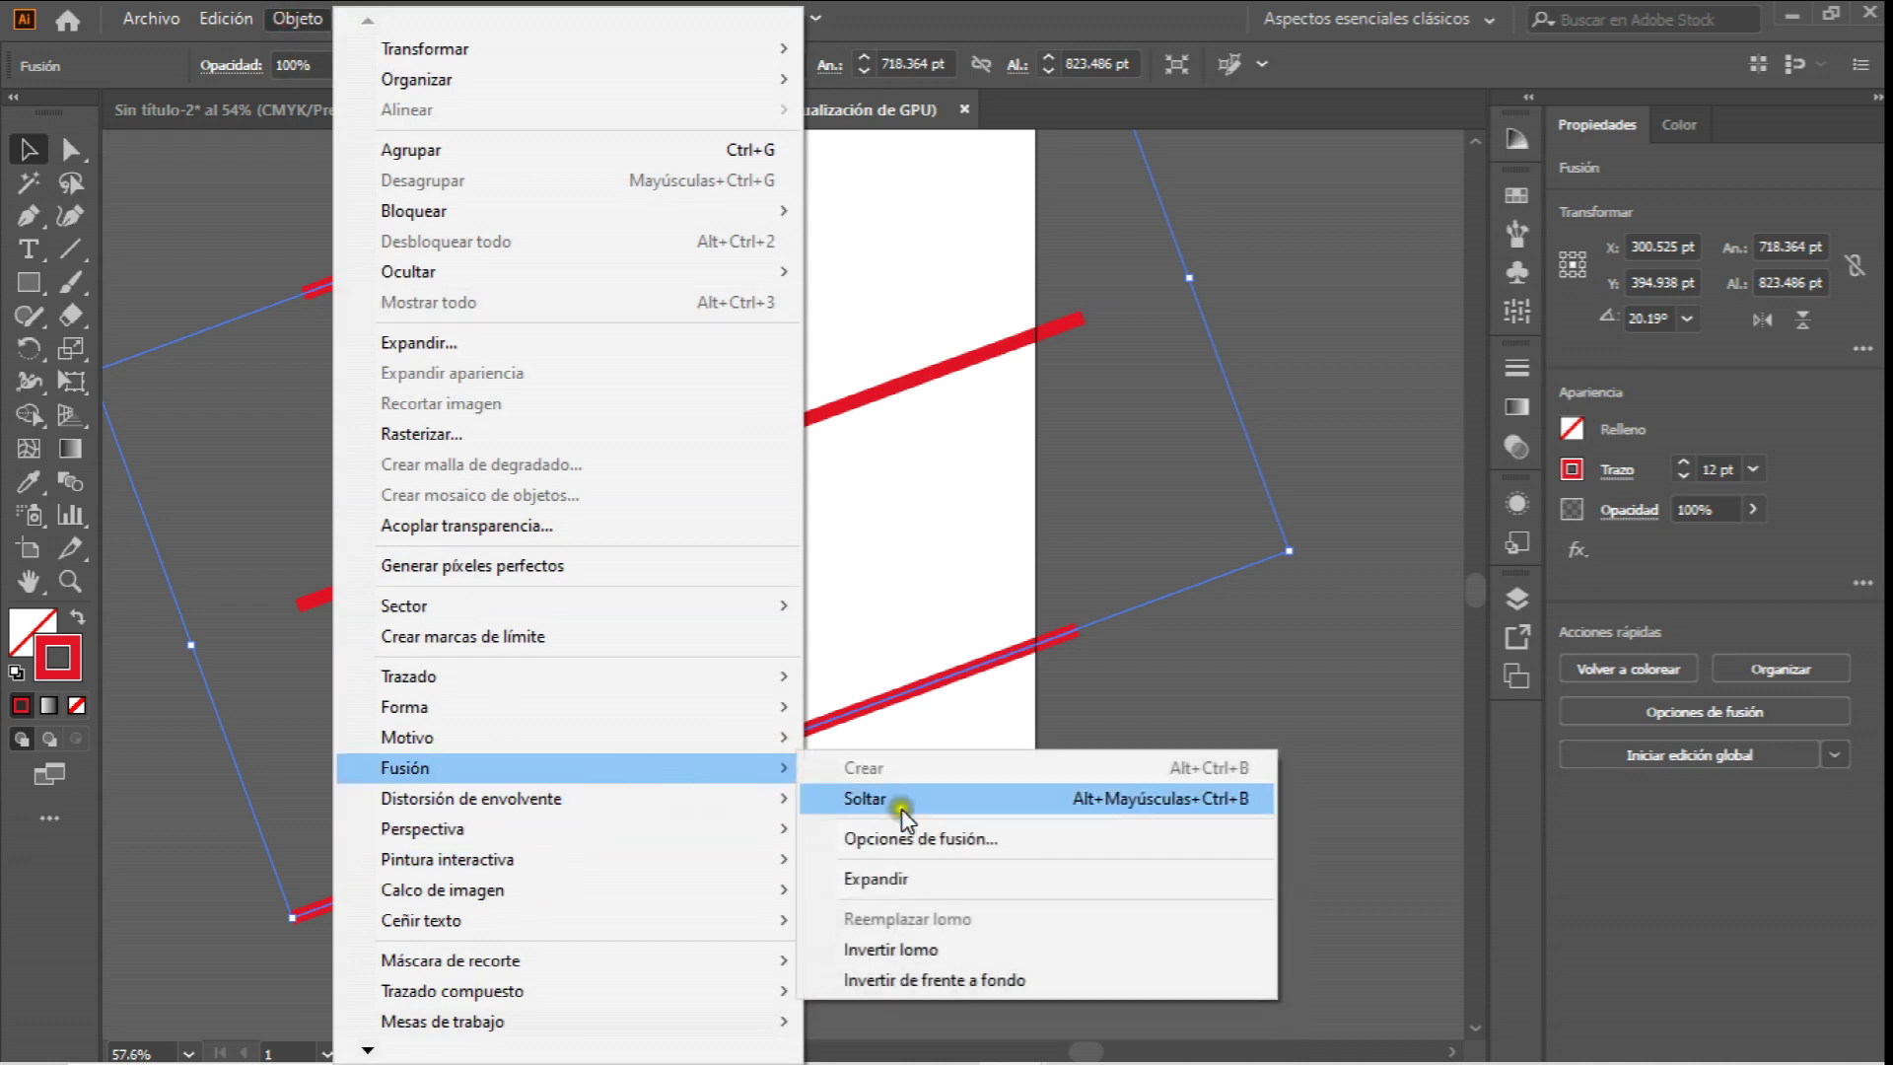
{"action": "left_click", "coordinate": [949, 834]}
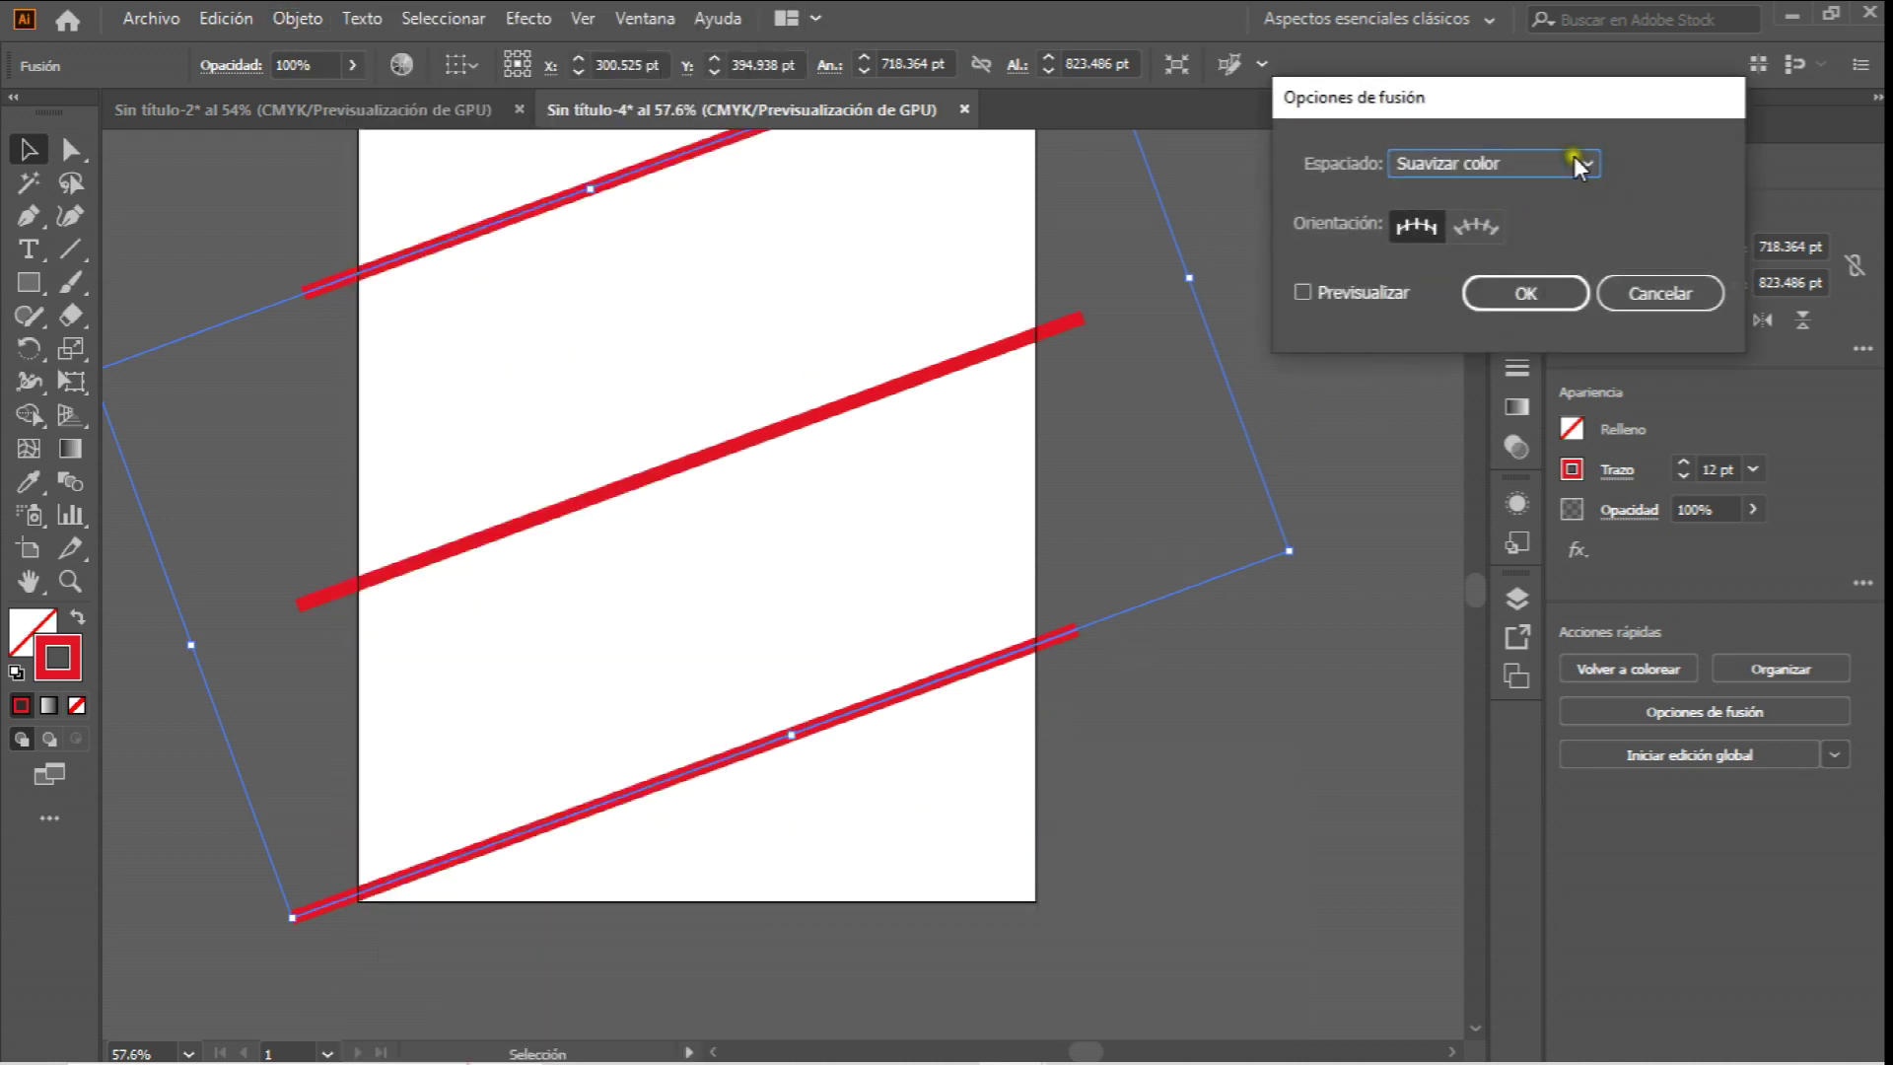
{"action": "left_click", "coordinate": [1577, 162]}
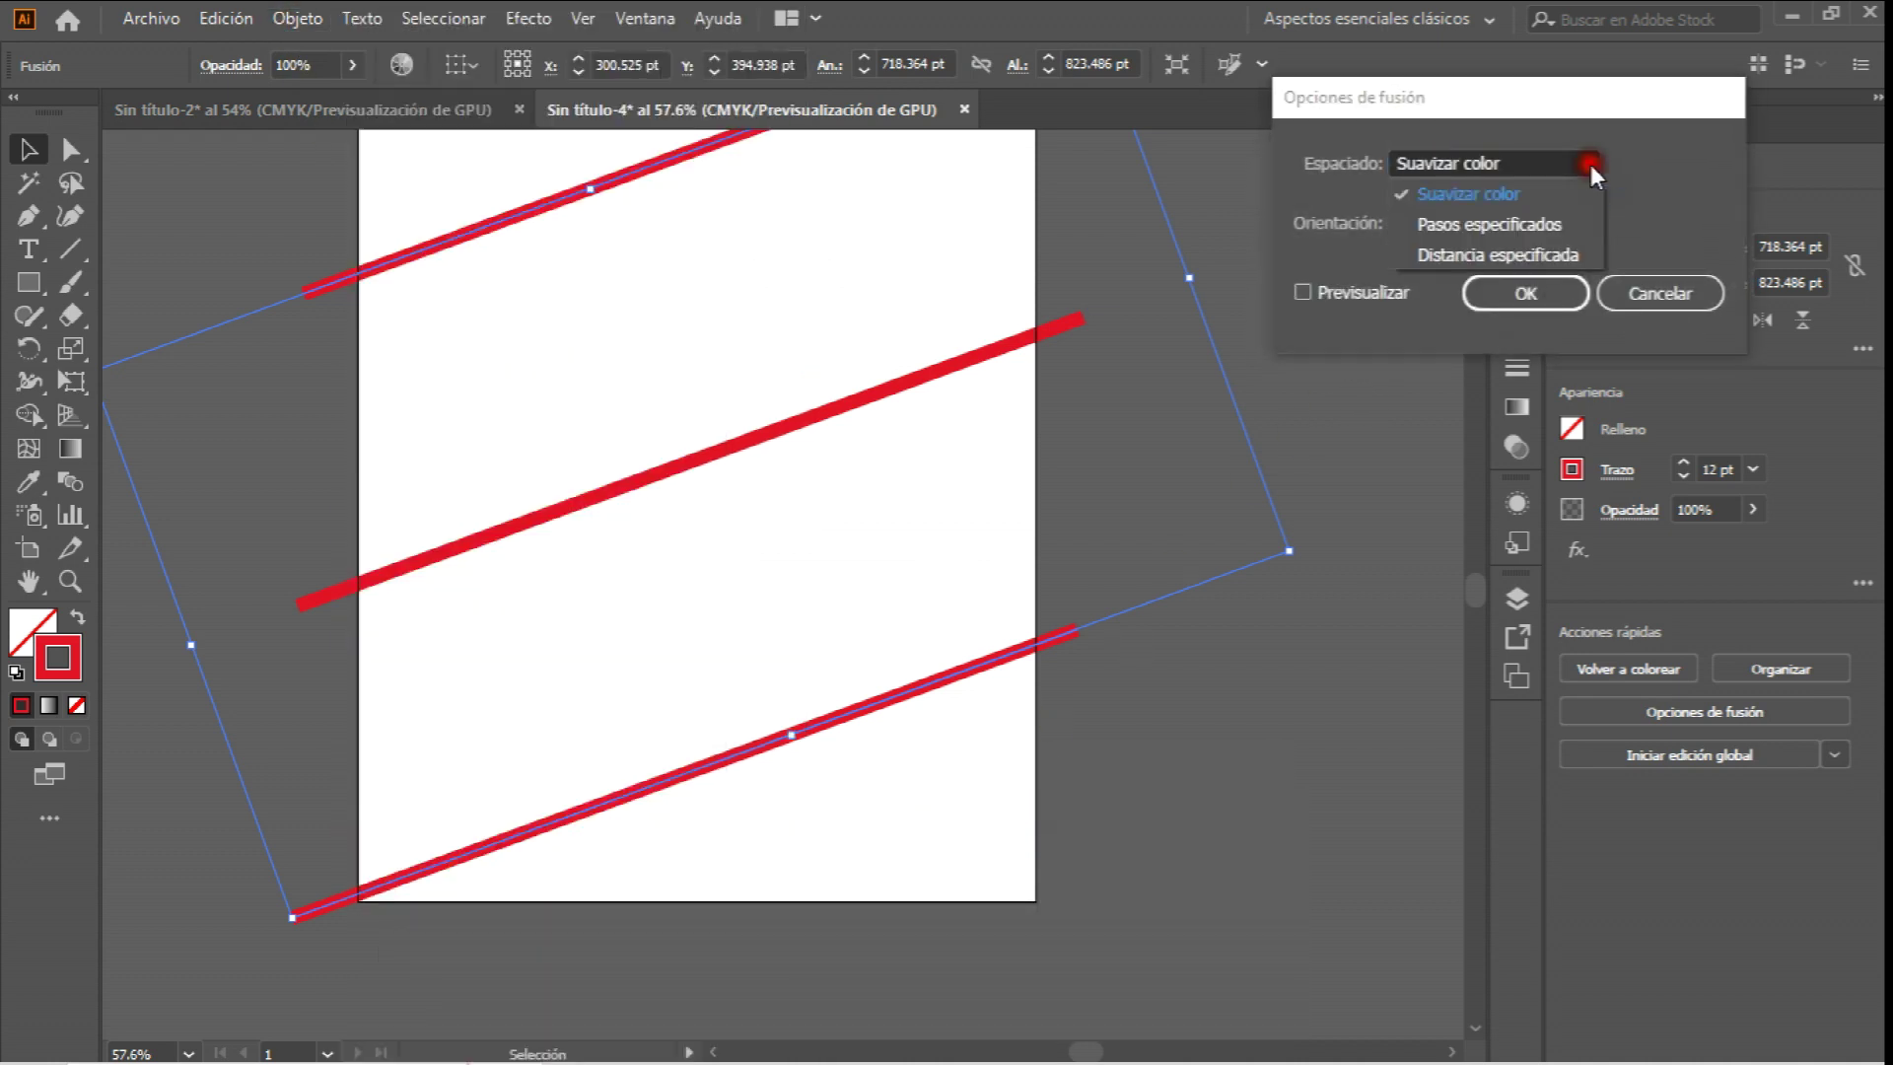
{"action": "left_click", "coordinate": [1536, 222]}
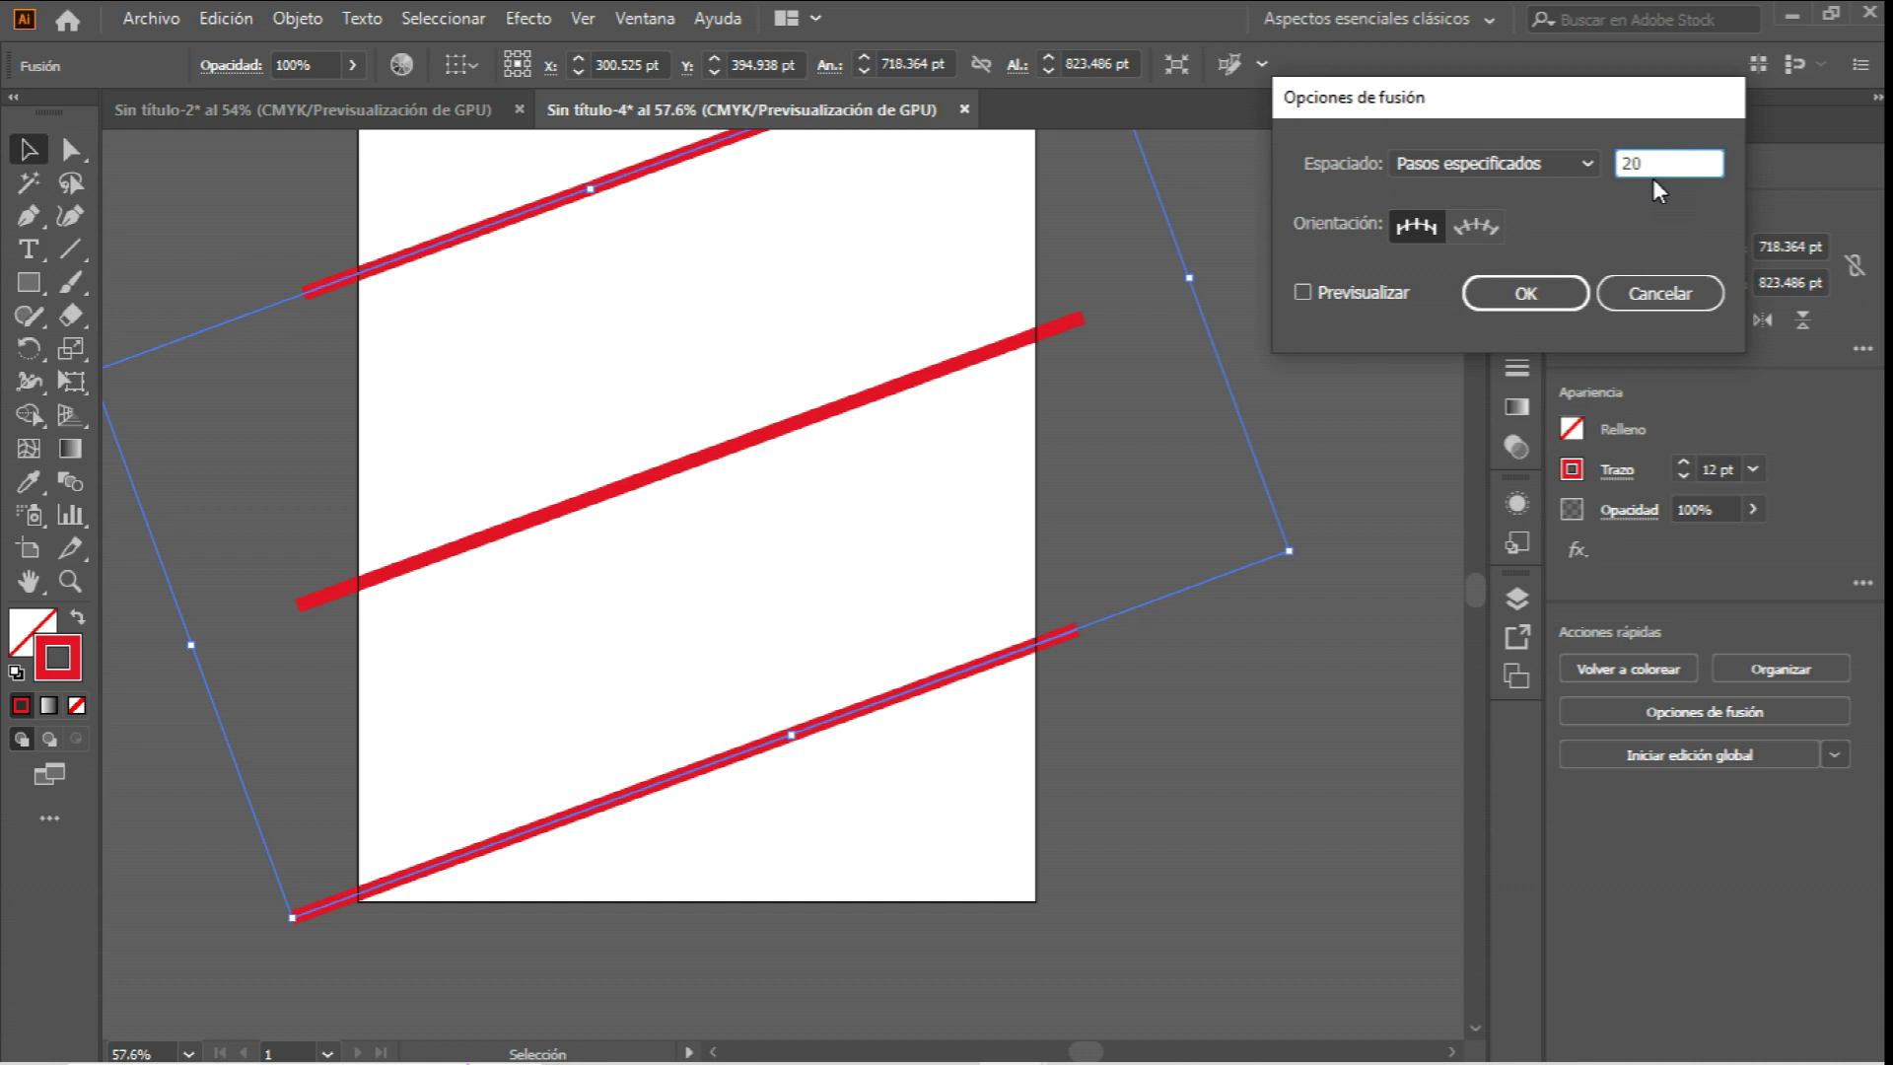
{"action": "left_click", "coordinate": [1357, 282]}
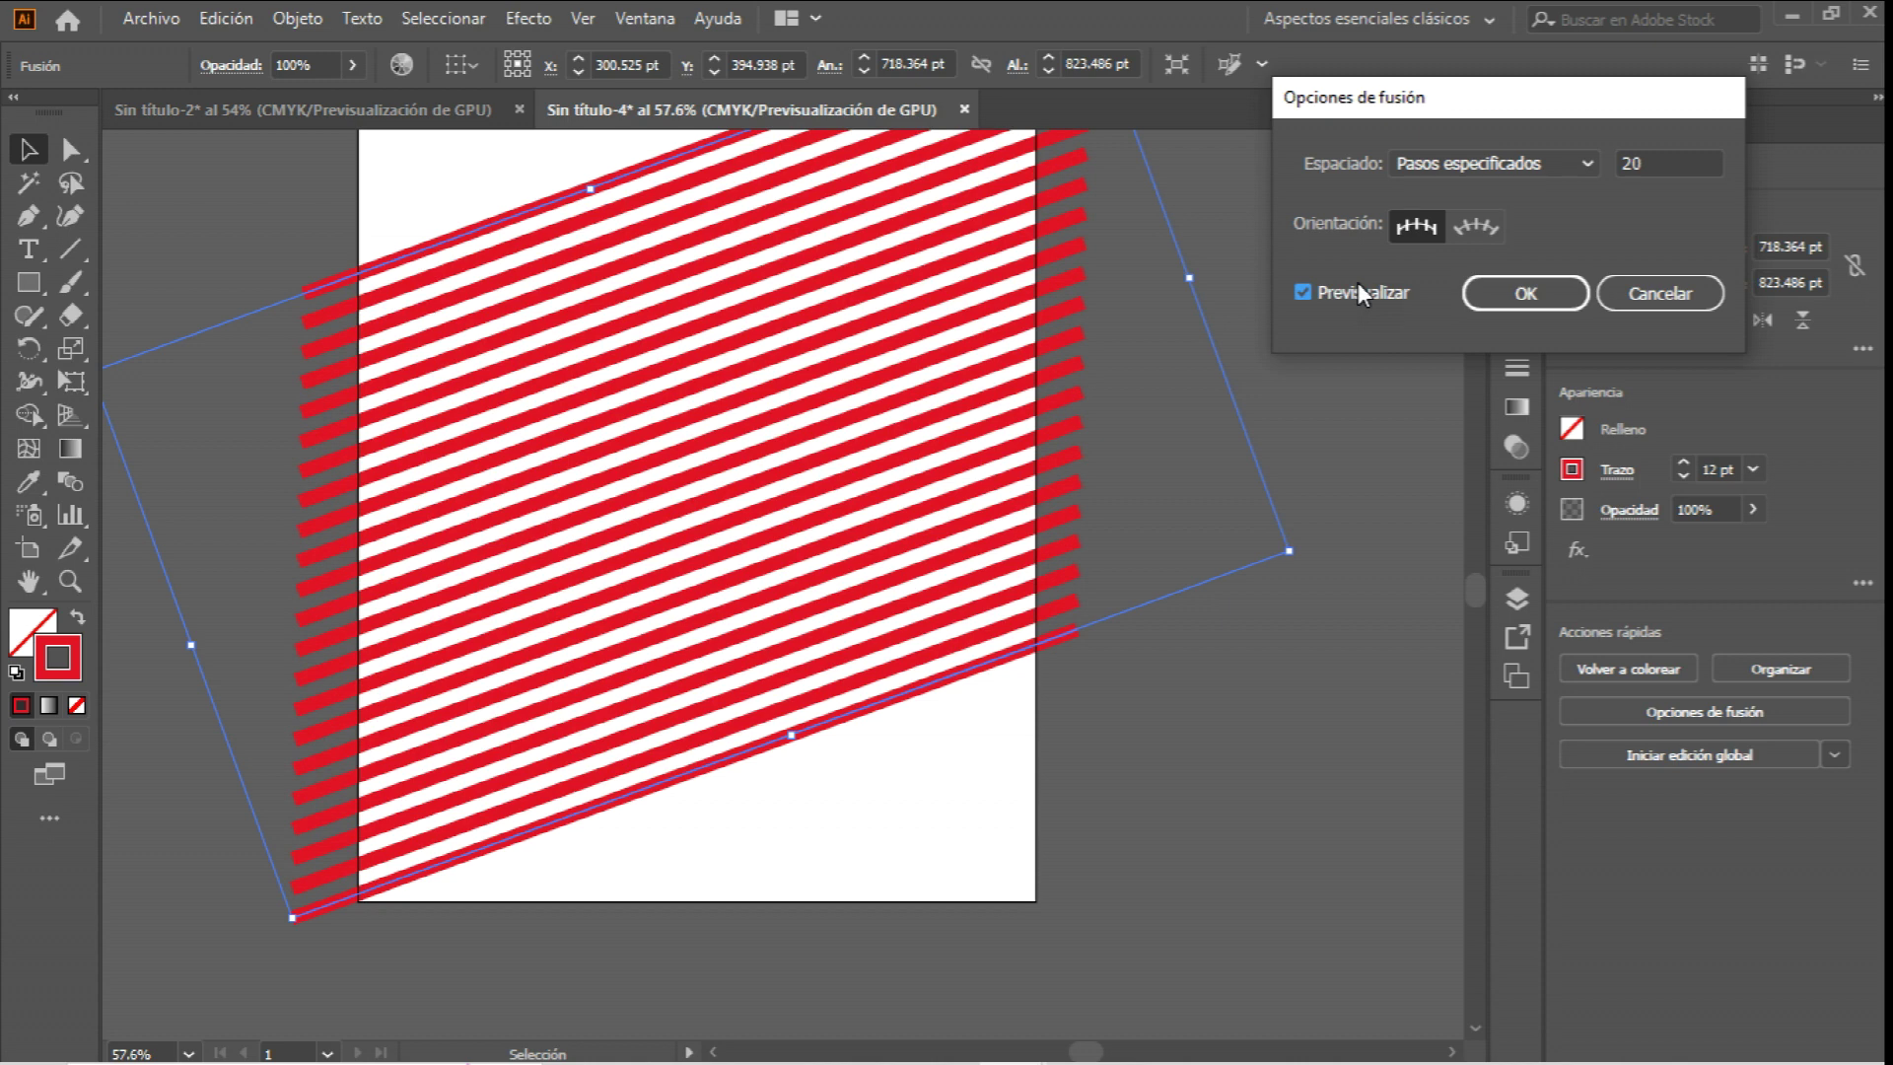
{"action": "left_click", "coordinate": [1516, 288]}
{"action": "left_click", "coordinate": [1352, 392]}
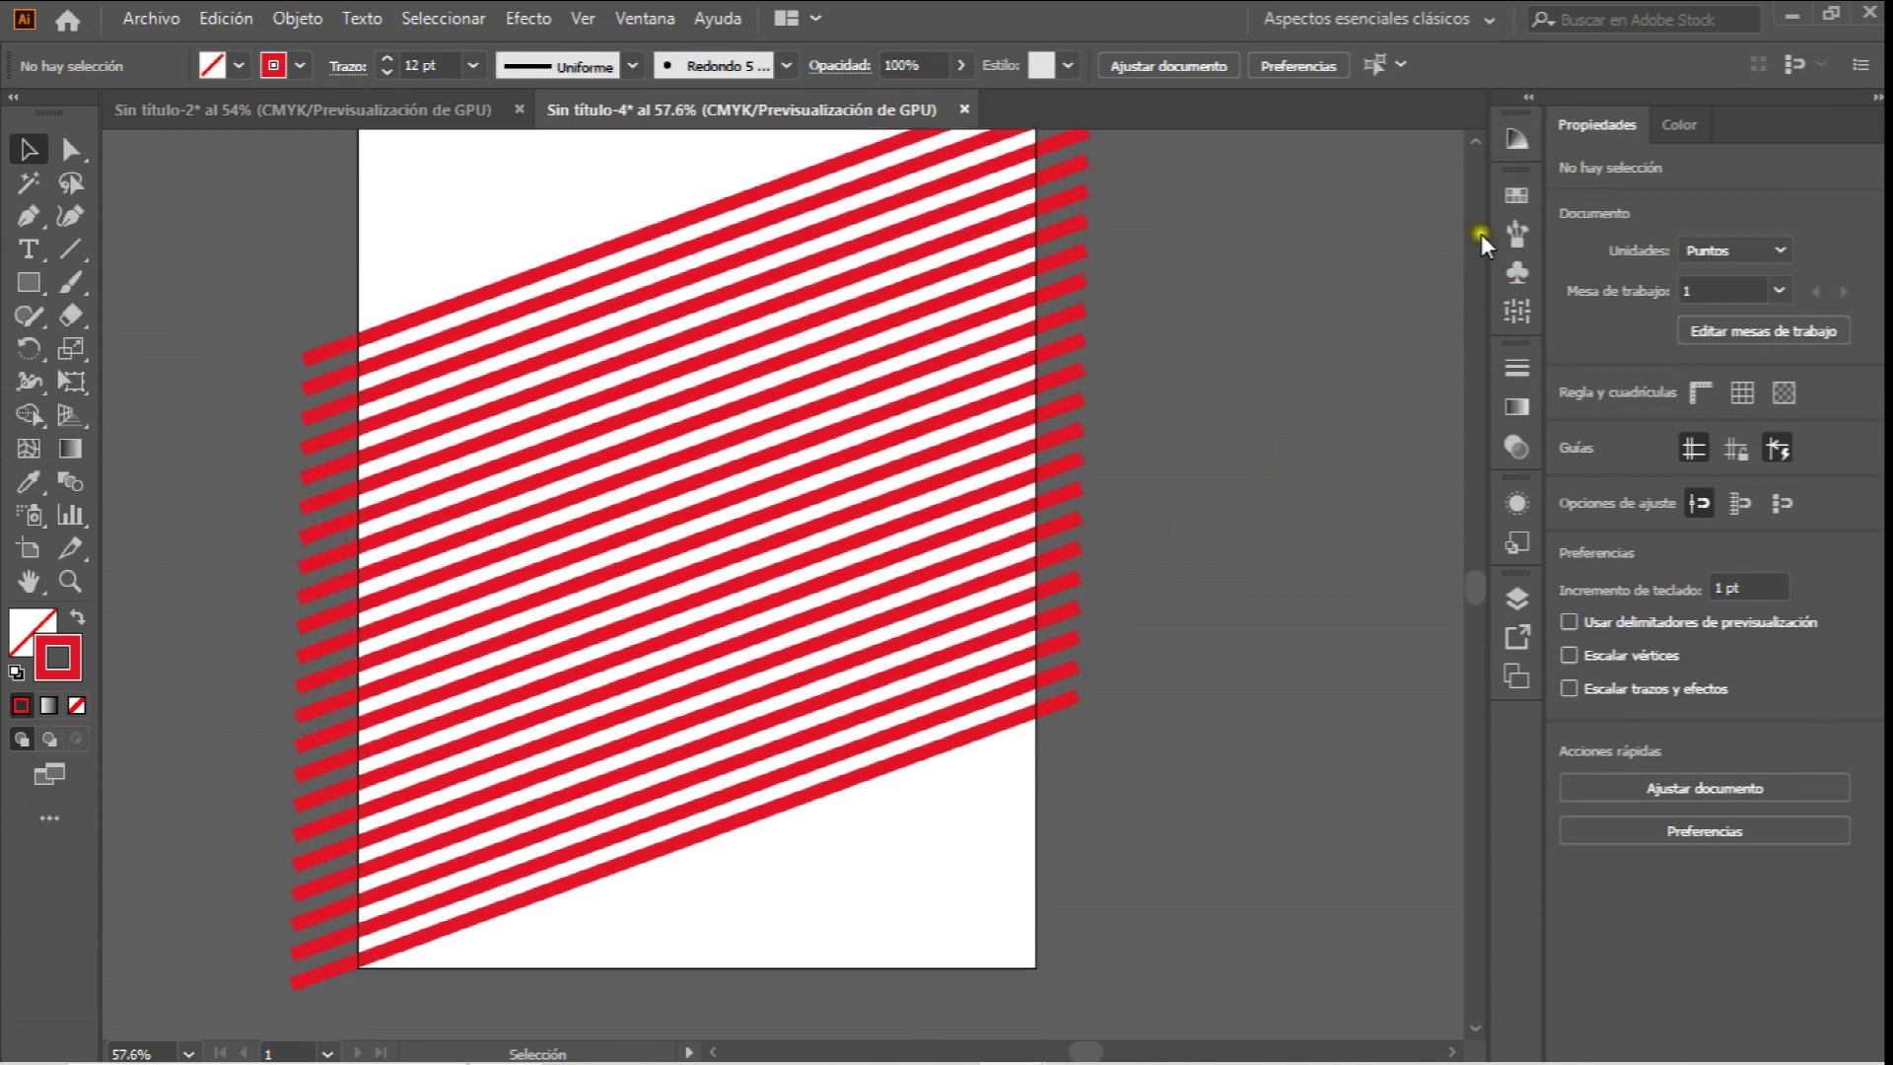
On layer Capa 2, draw a rectangle about 377.5 × 437.5 pt over the middle of the striped pattern.
{"action": "left_click", "coordinate": [1510, 593]}
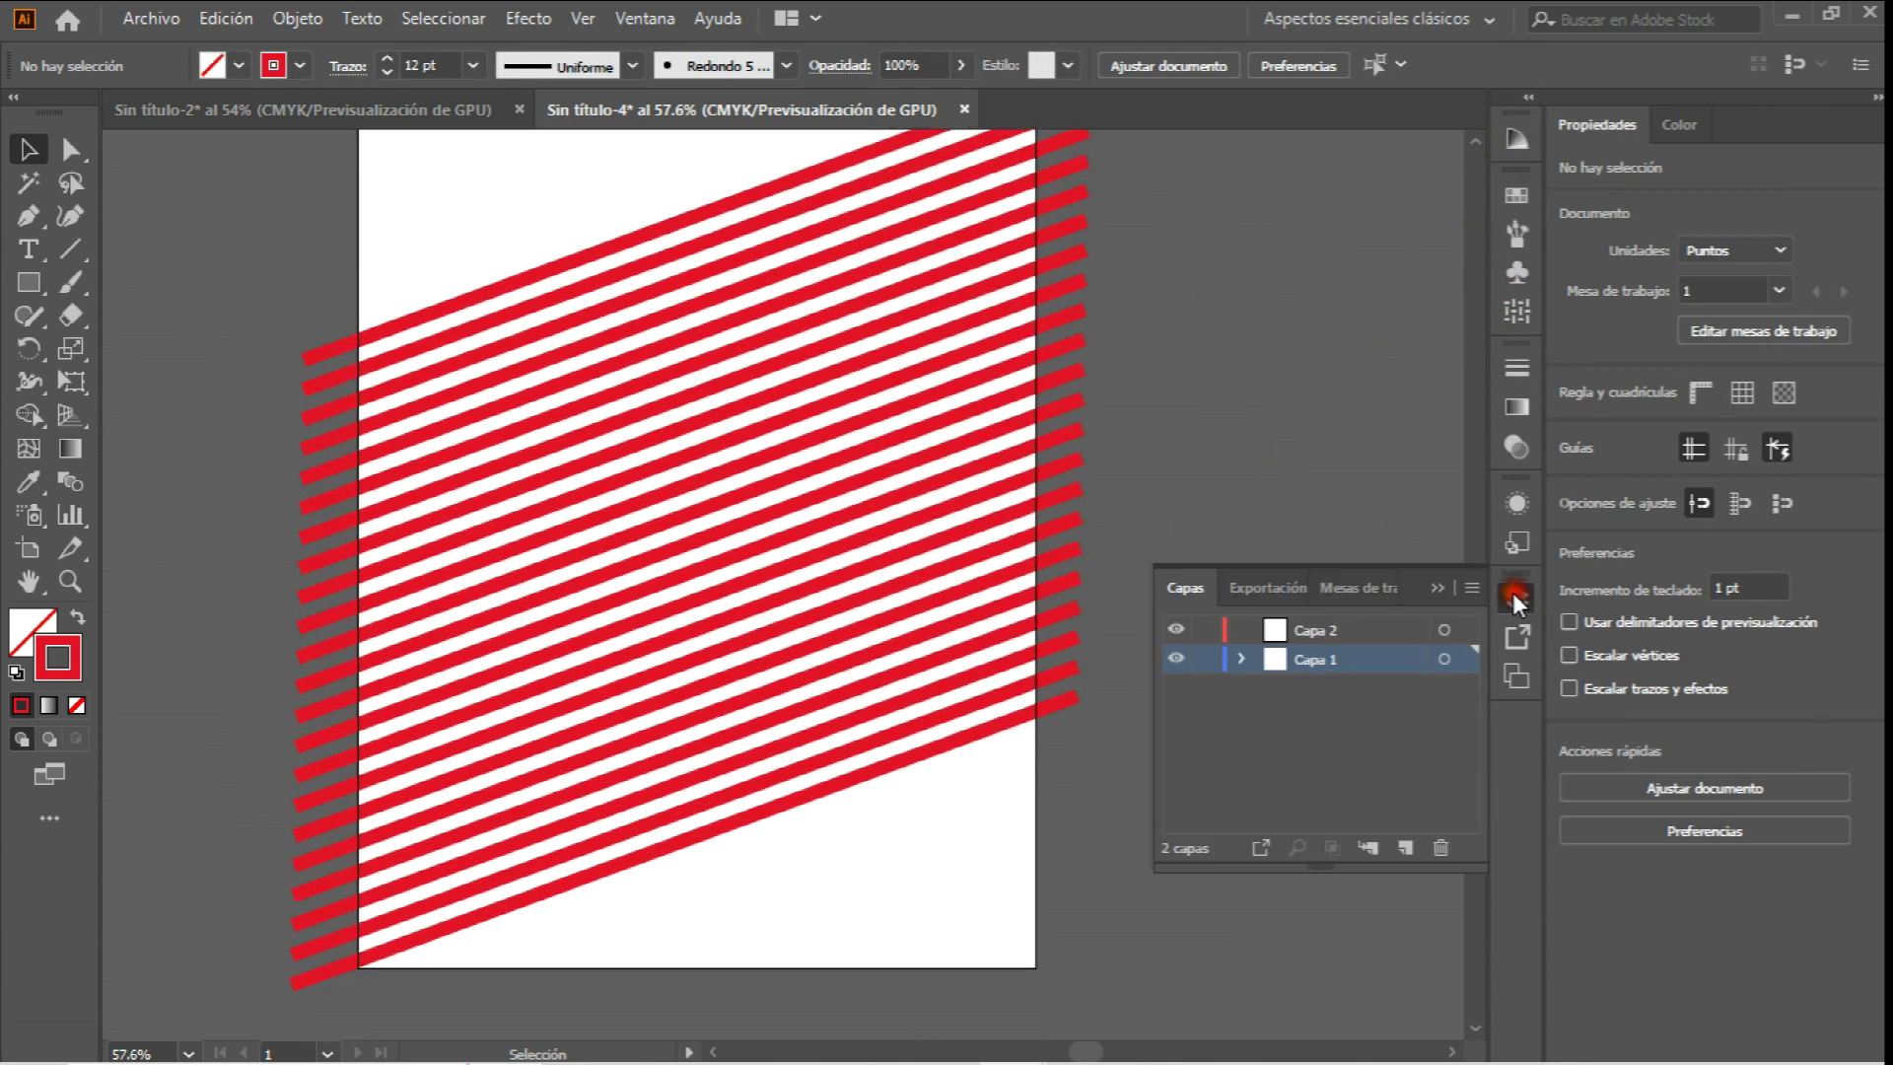
{"action": "left_click", "coordinate": [1352, 633]}
{"action": "left_click", "coordinate": [1329, 722]}
{"action": "left_click", "coordinate": [1334, 623]}
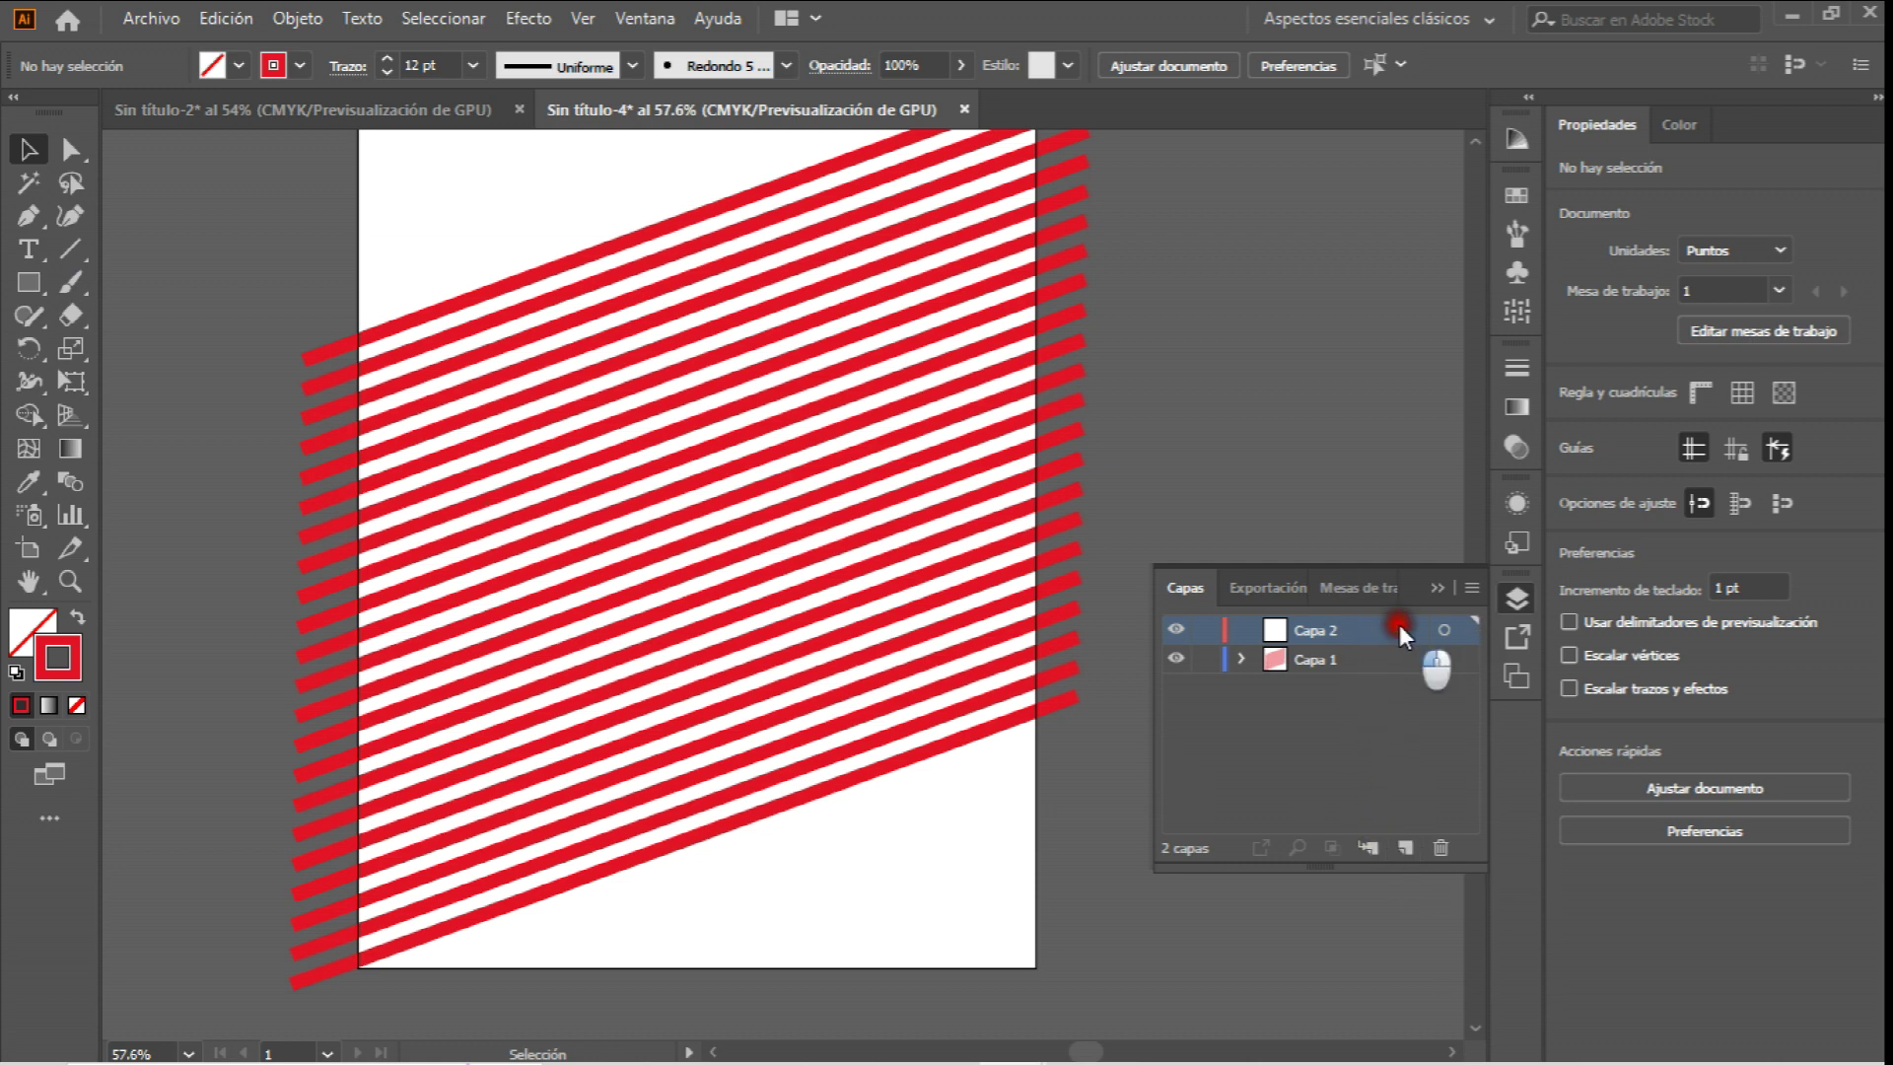
{"action": "left_click", "coordinate": [29, 282]}
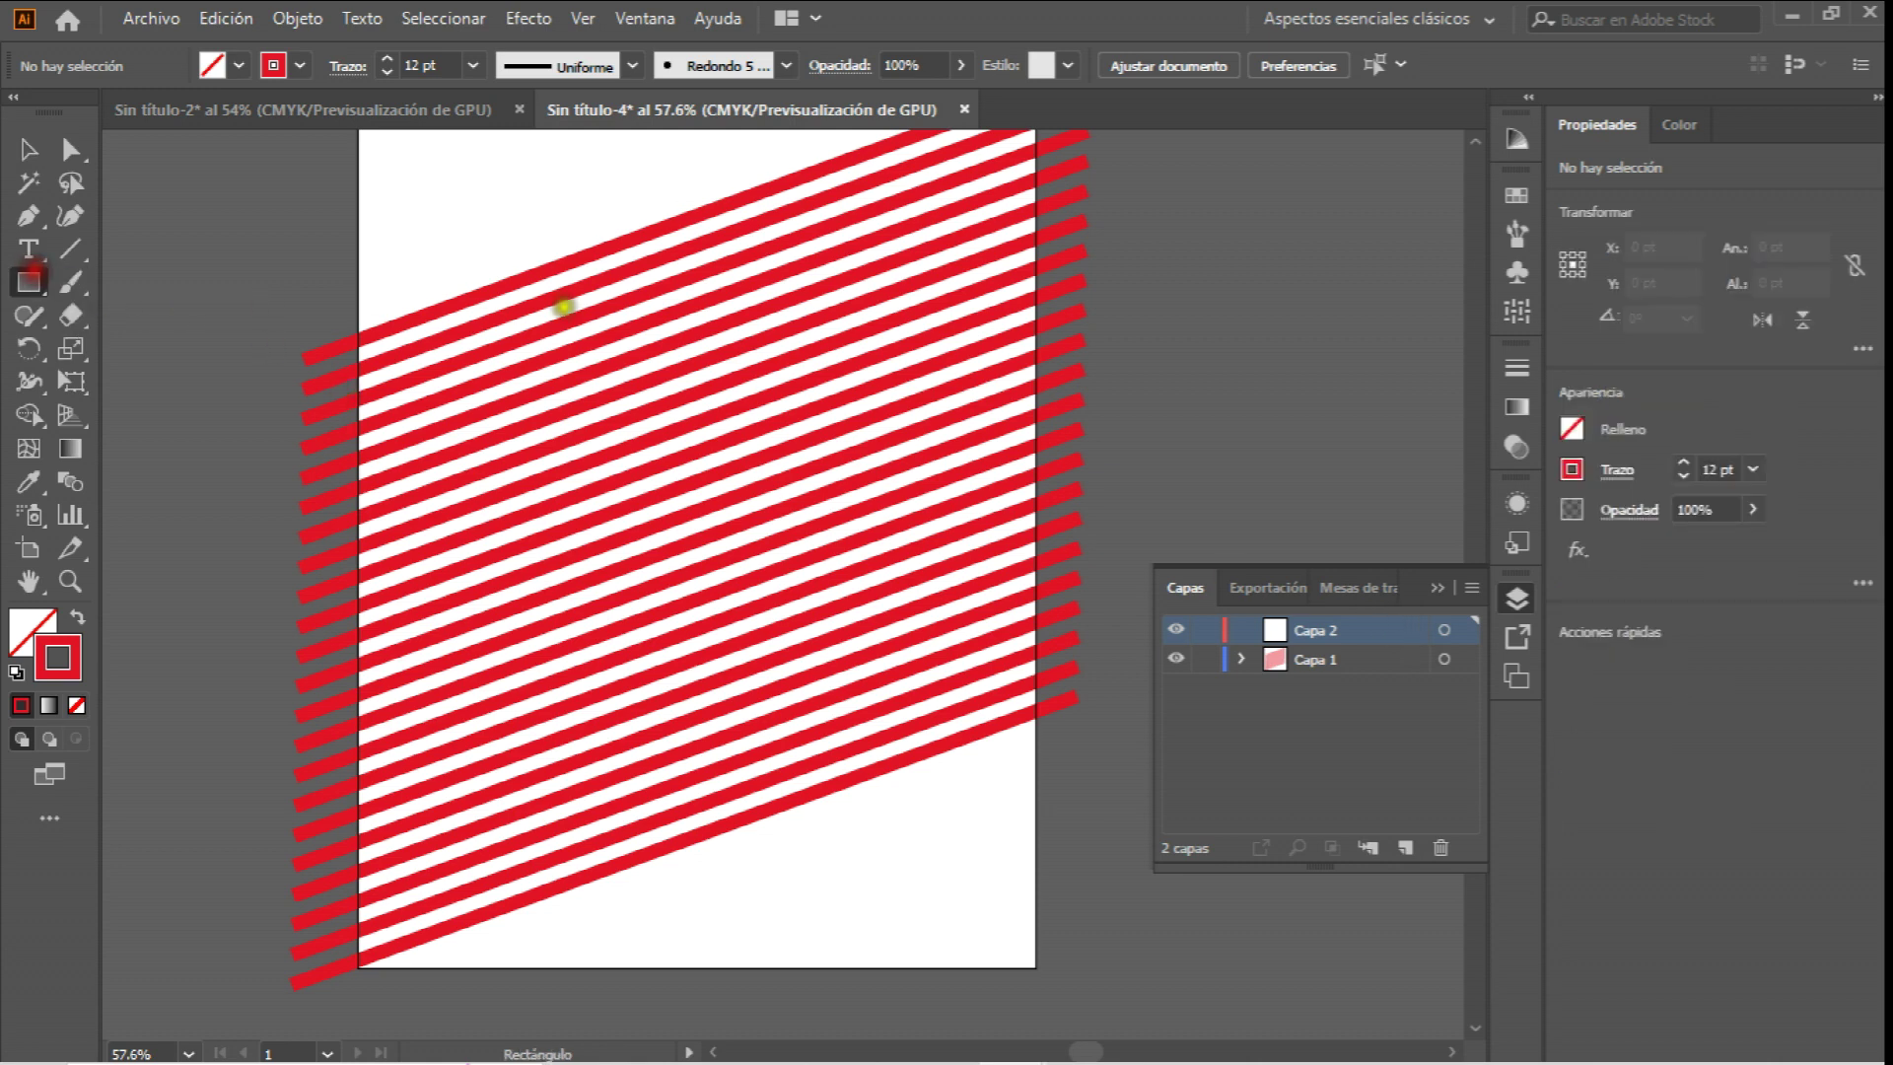
{"action": "left_click_drag", "start_coordinate": [494, 282], "coordinate": [914, 764]}
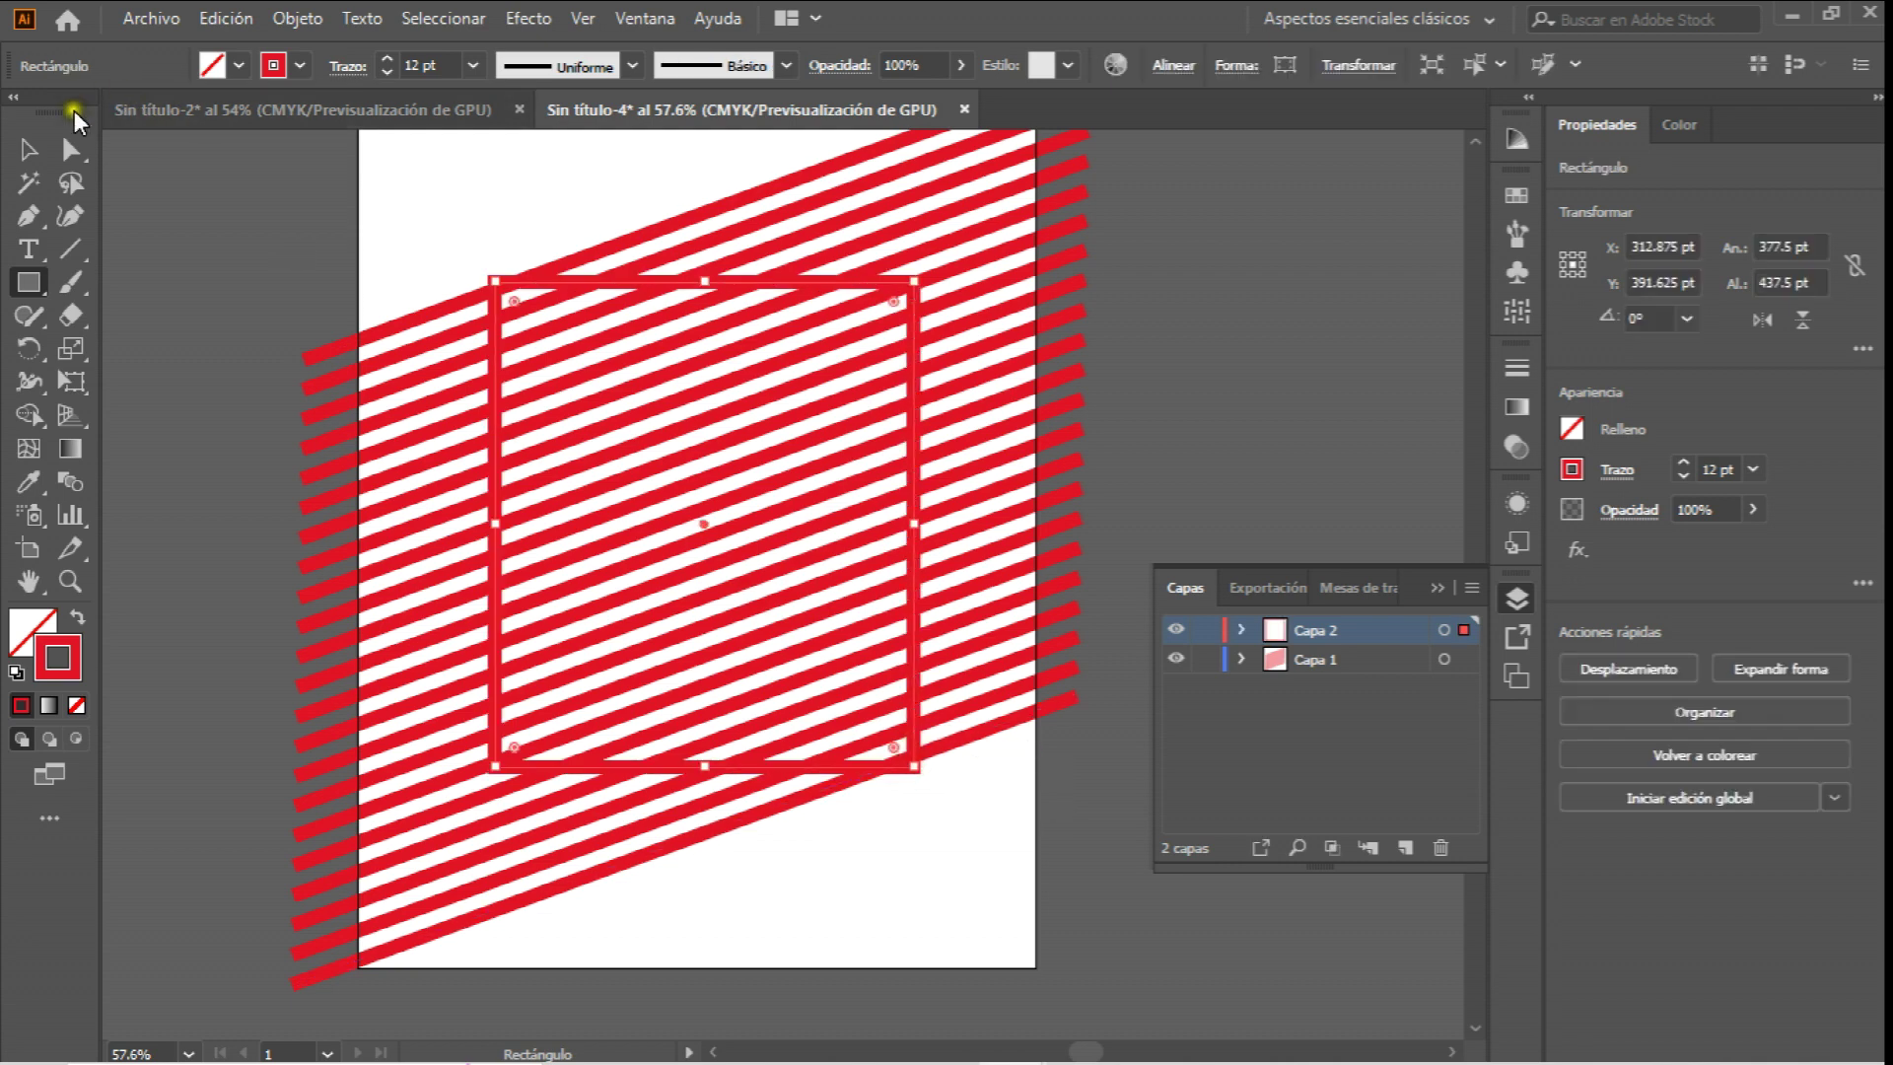
Remove the rectangle's stroke, fill it with white and collapse the layer list.
{"action": "left_click", "coordinate": [29, 148]}
{"action": "left_click", "coordinate": [30, 636]}
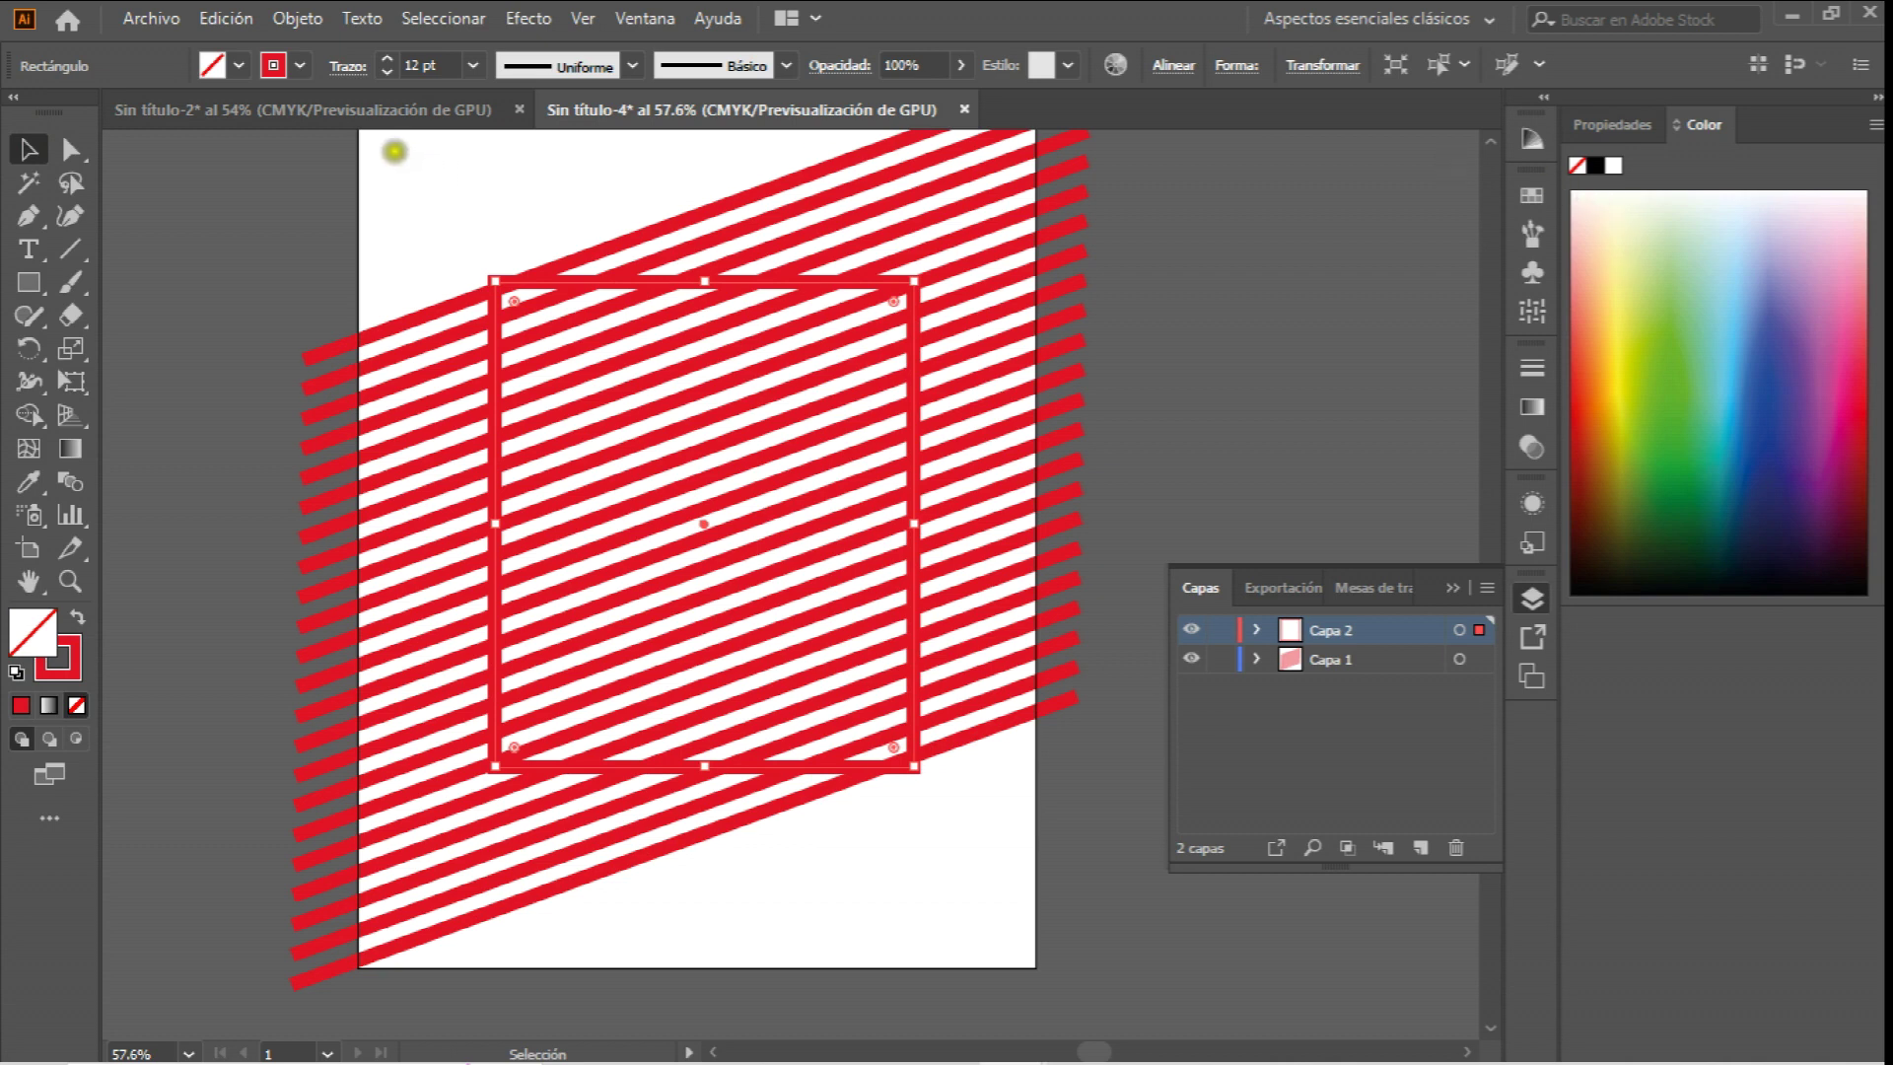
{"action": "left_click", "coordinate": [75, 705]}
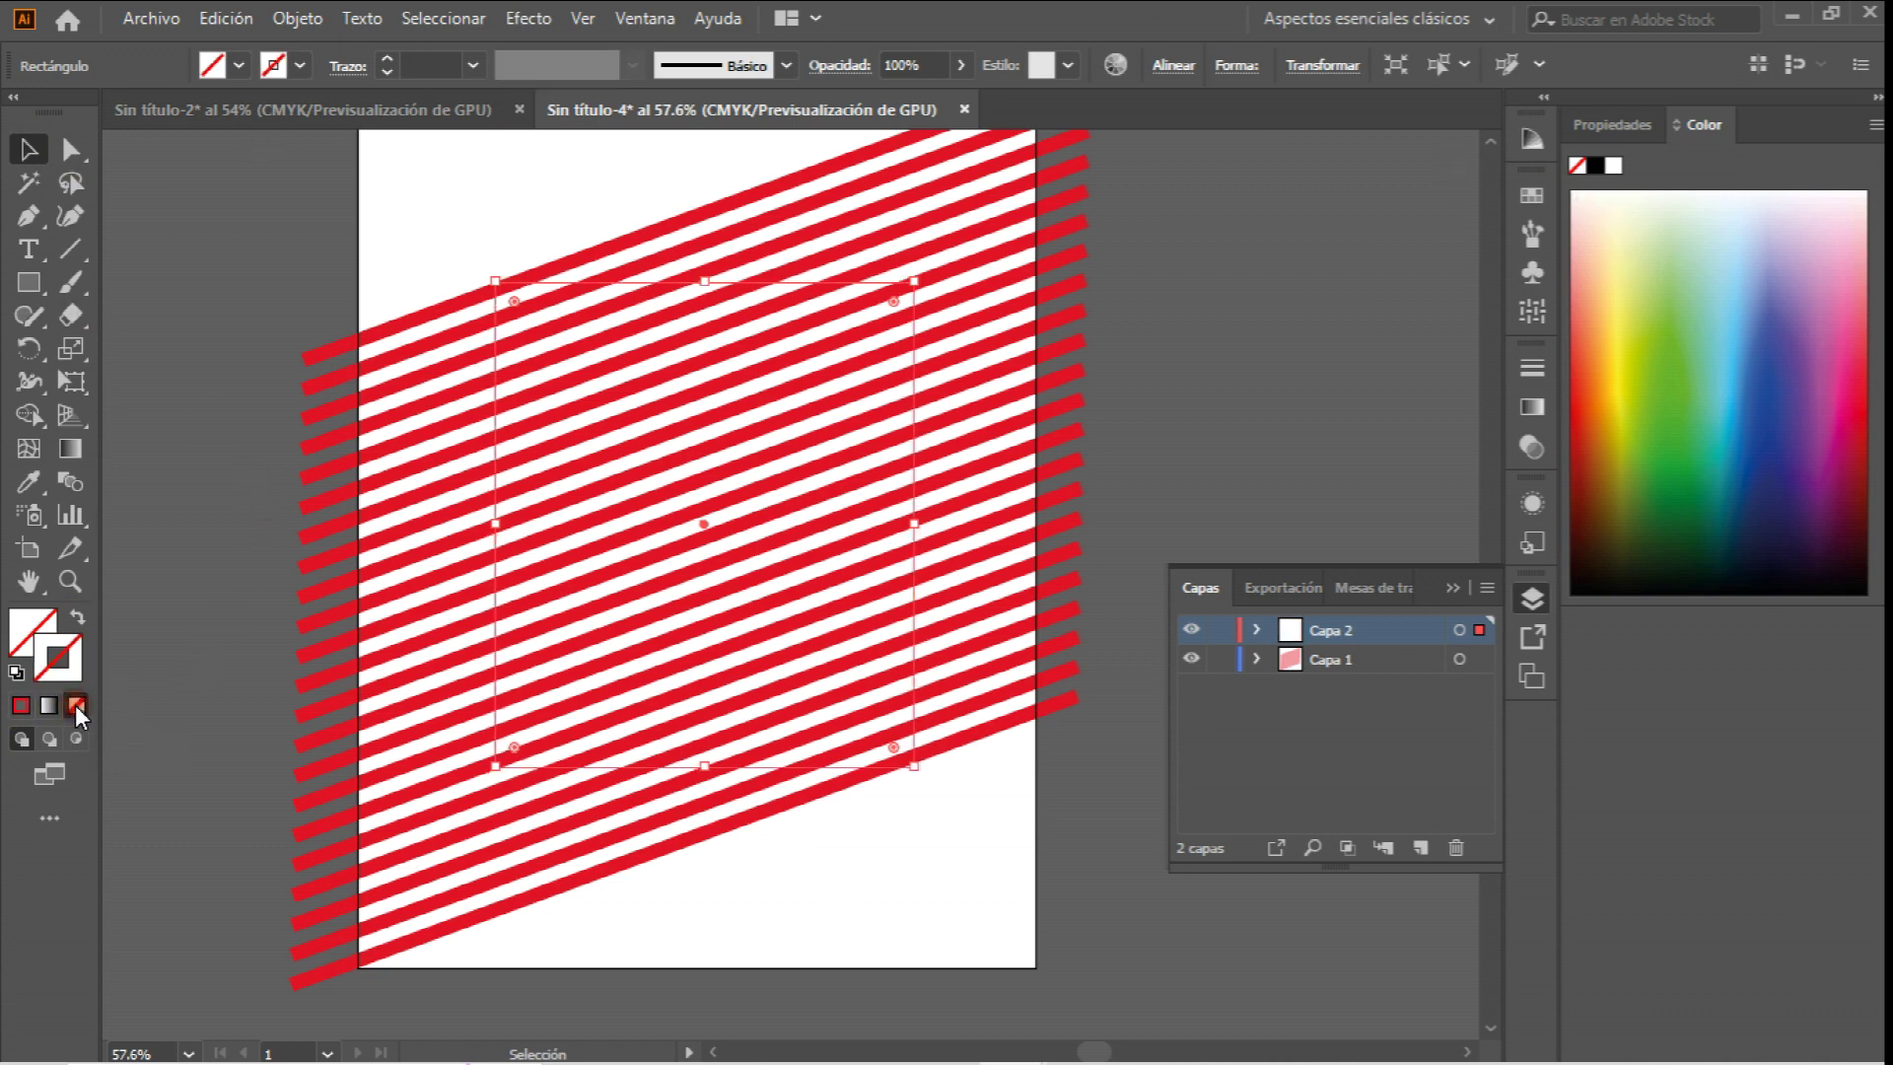
{"action": "double_click", "coordinate": [29, 628]}
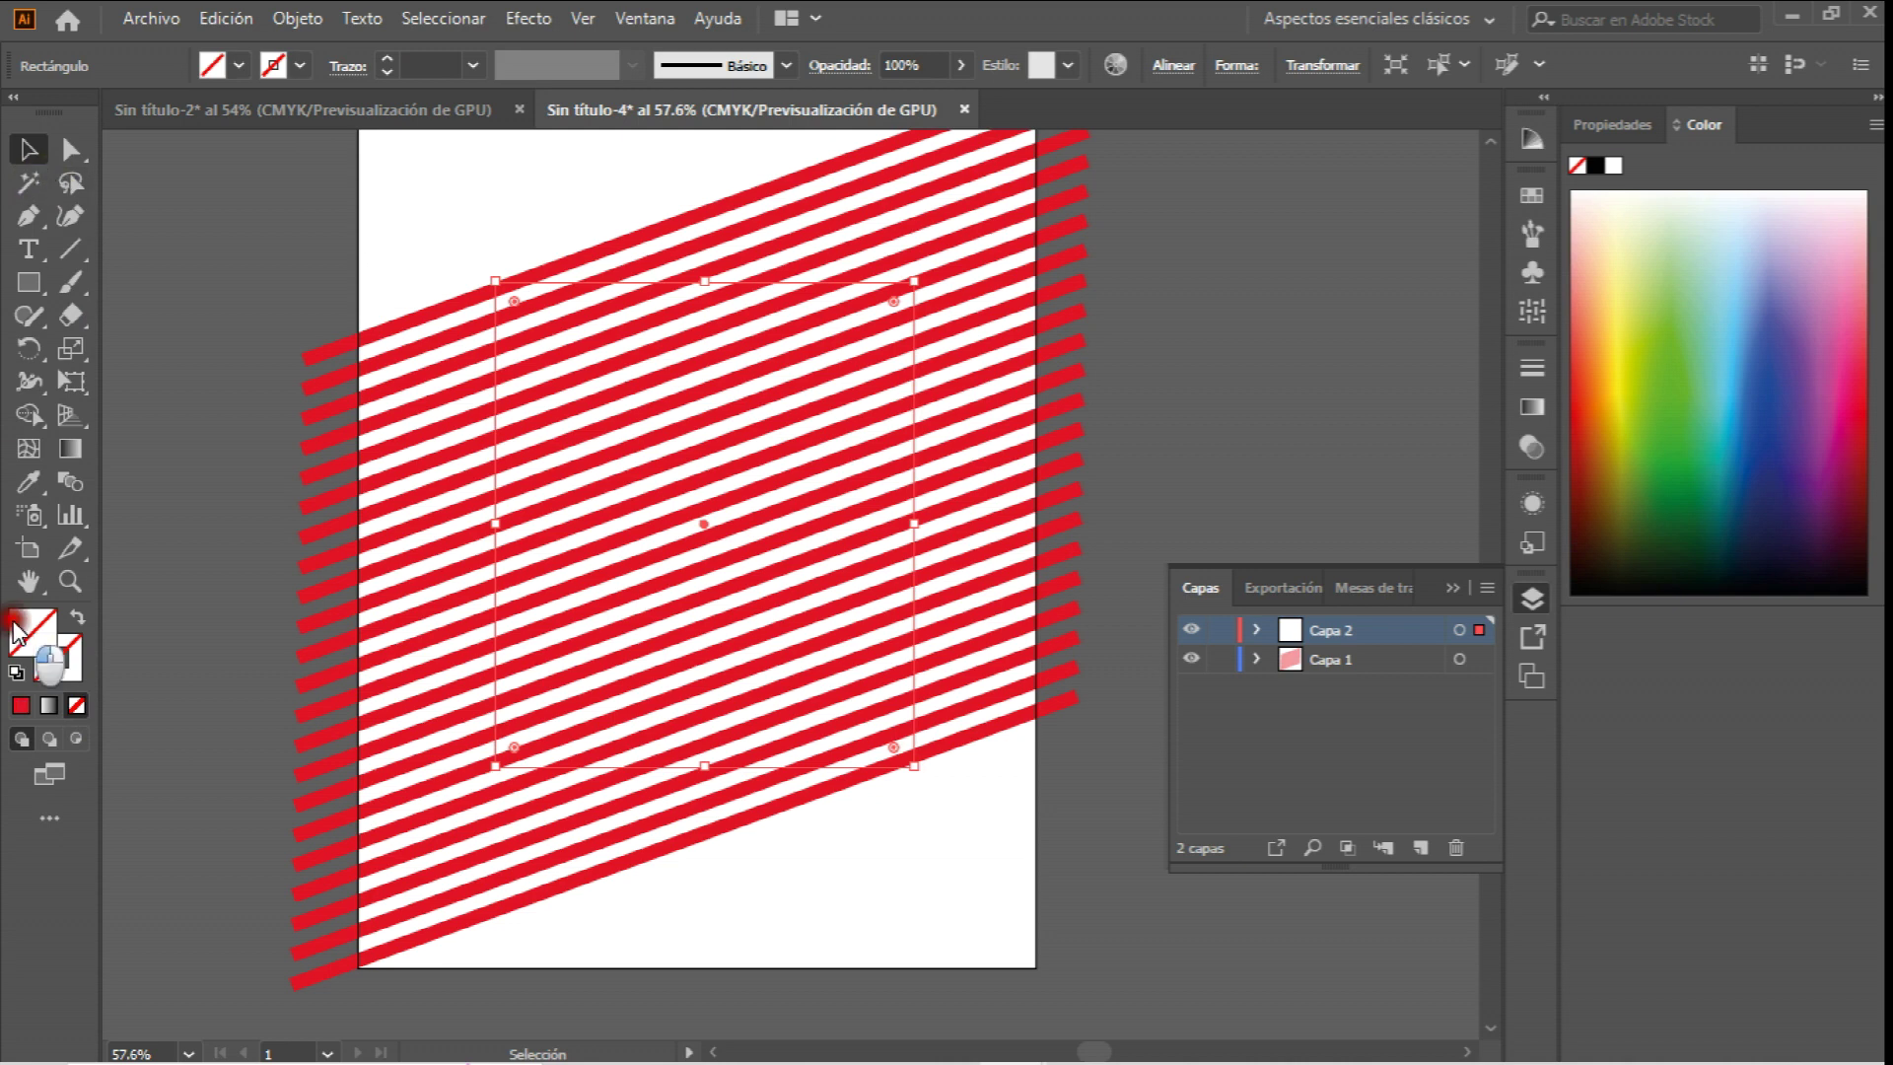
{"action": "mouse_move", "coordinate": [1023, 383]}
{"action": "left_mouse_down"}
{"action": "mouse_move", "coordinate": [1107, 380]}
{"action": "mouse_move", "coordinate": [963, 233]}
{"action": "left_mouse_up"}
{"action": "left_click", "coordinate": [1636, 299]}
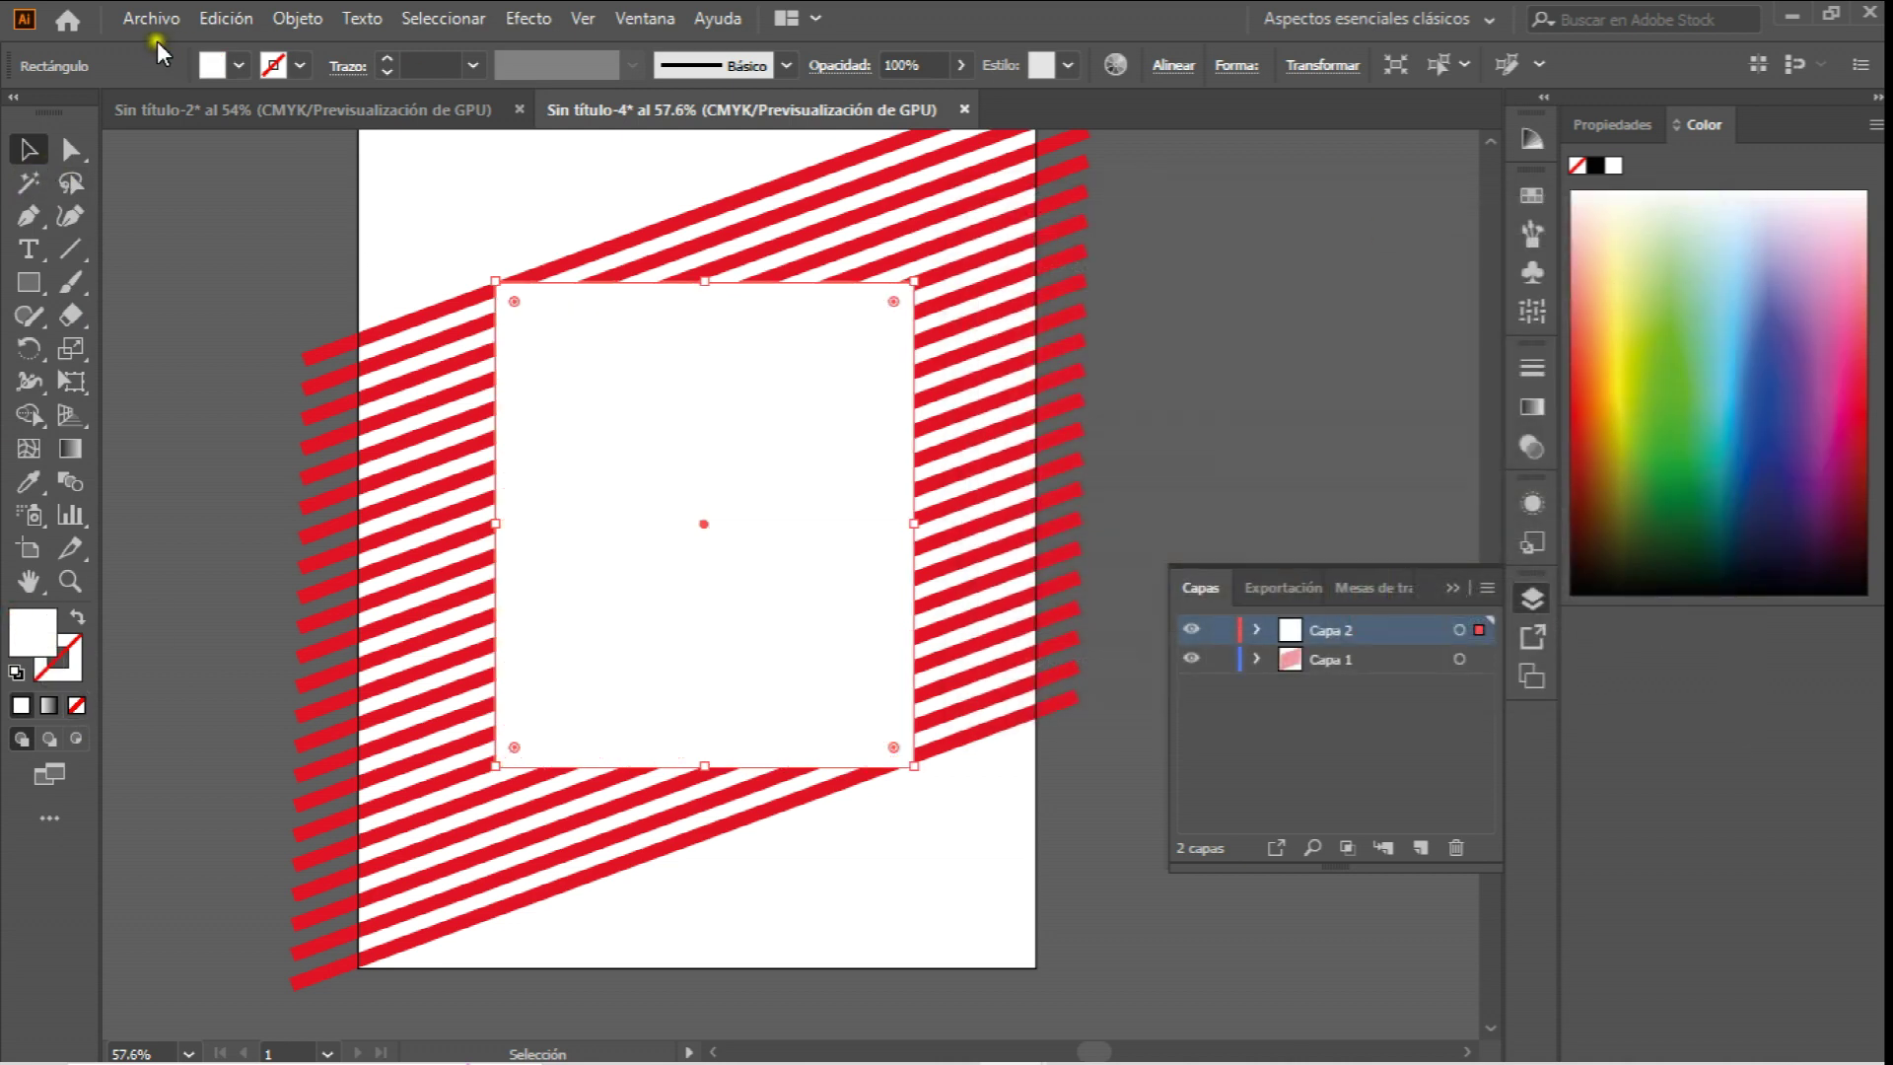
{"action": "left_click", "coordinate": [457, 194]}
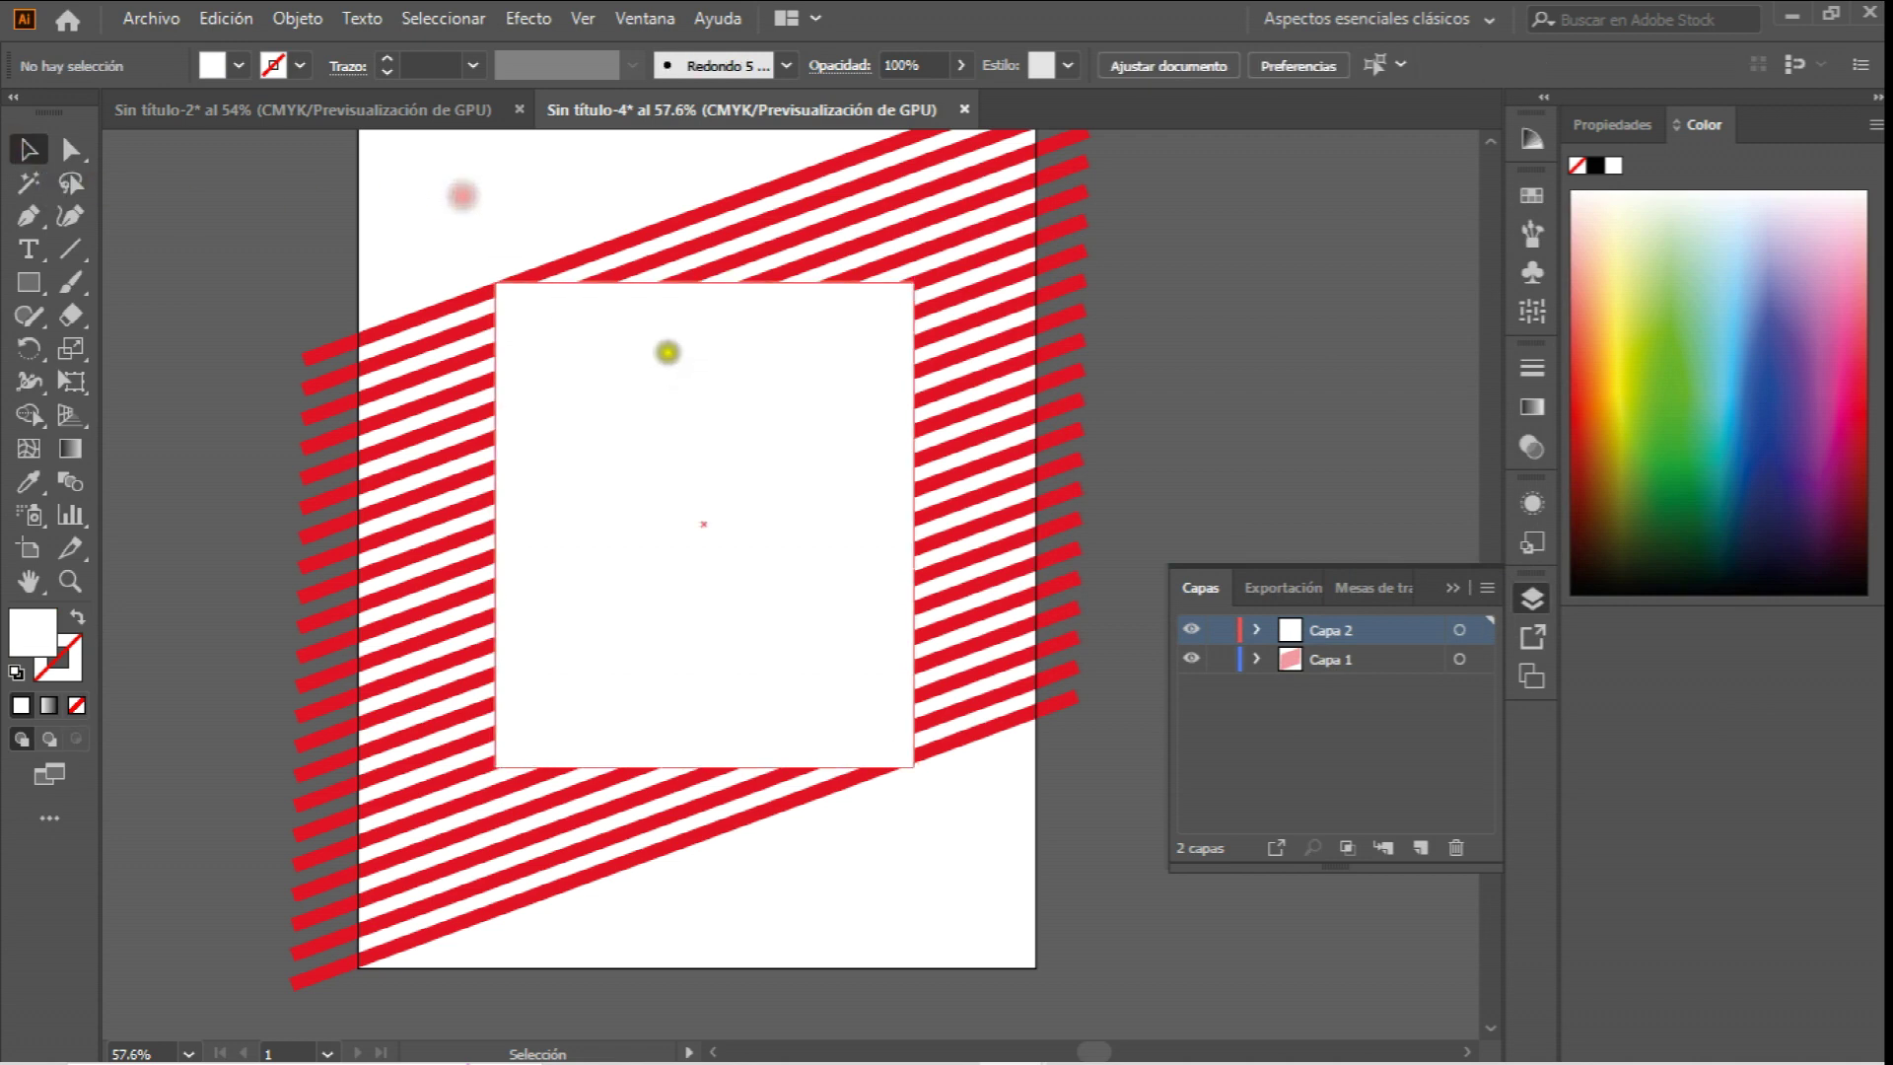
{"action": "left_click", "coordinate": [1451, 584]}
{"action": "scroll", "coordinate": [723, 449], "scroll_direction": "up", "scroll_amount": 1}
{"action": "left_click", "coordinate": [710, 469]}
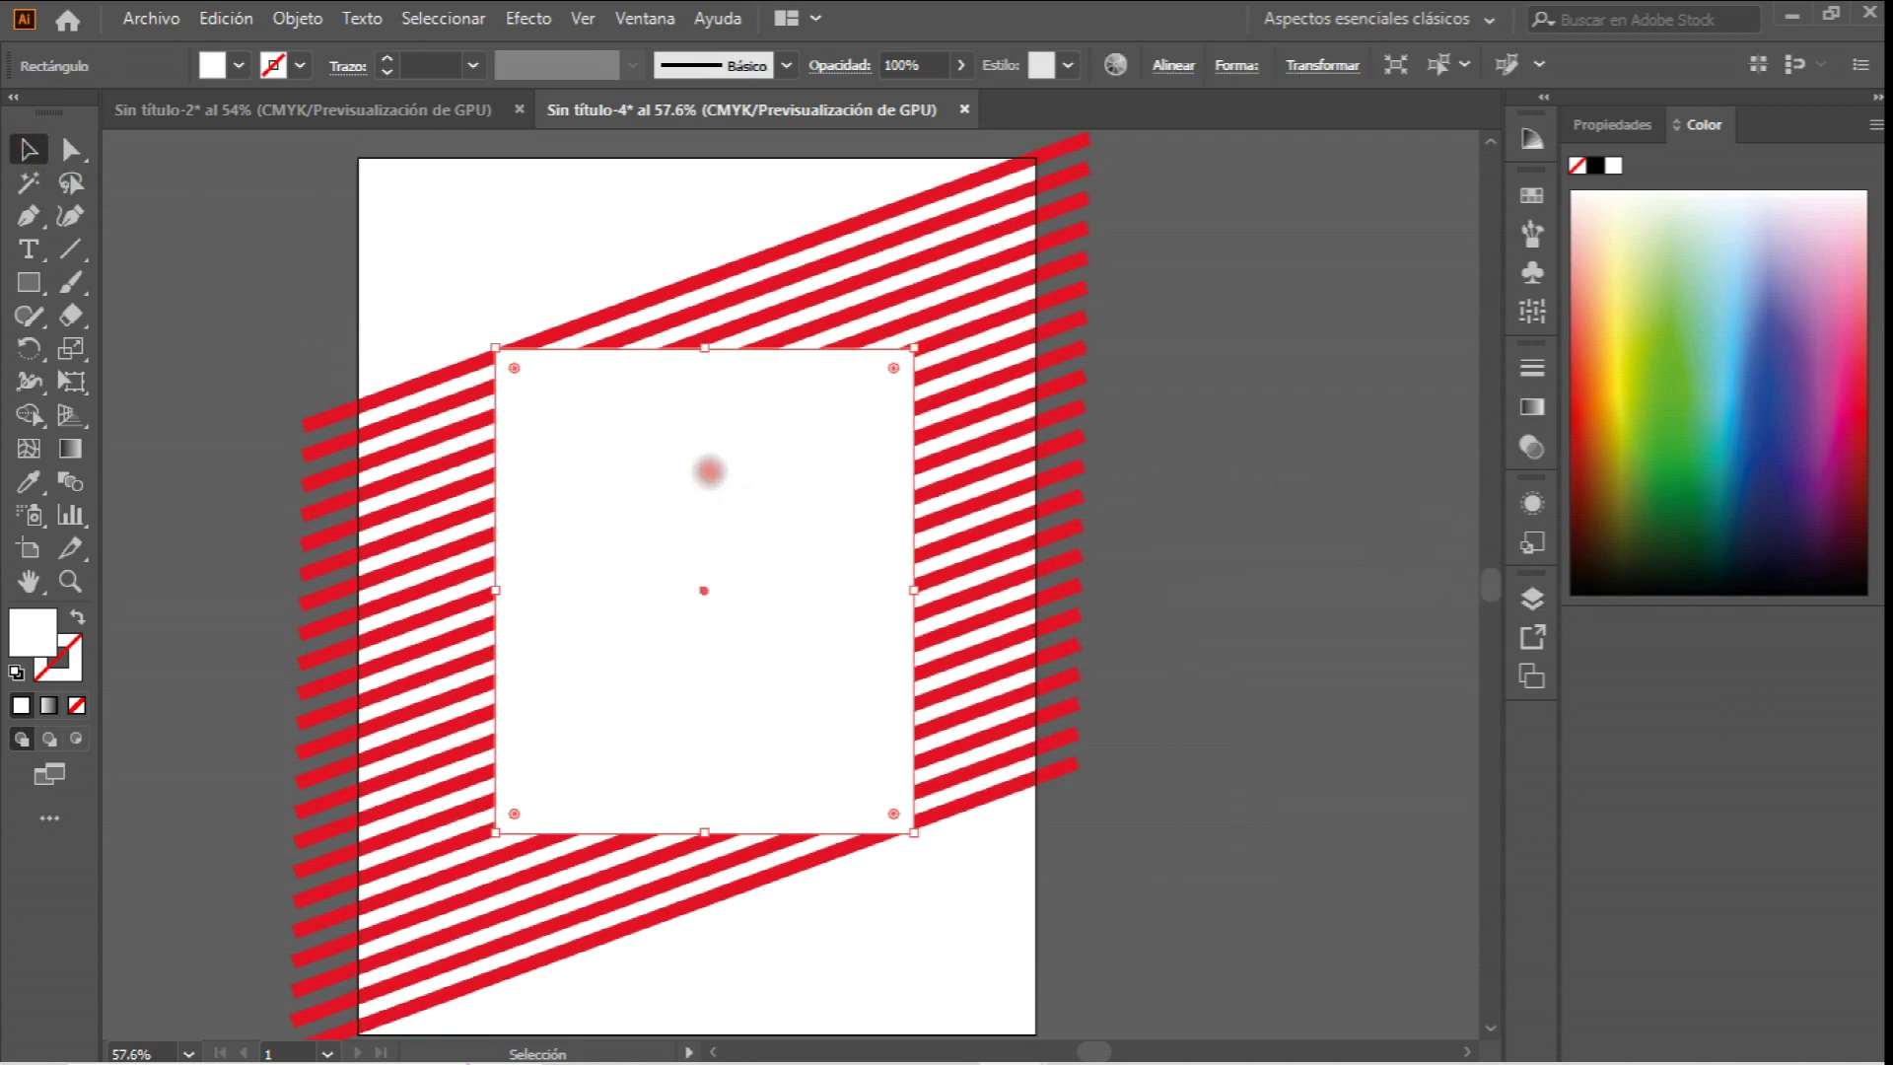
{"action": "scroll", "coordinate": [706, 463], "scroll_direction": "up", "scroll_amount": 1}
{"action": "scroll", "coordinate": [706, 463], "scroll_direction": "down", "scroll_amount": 3}
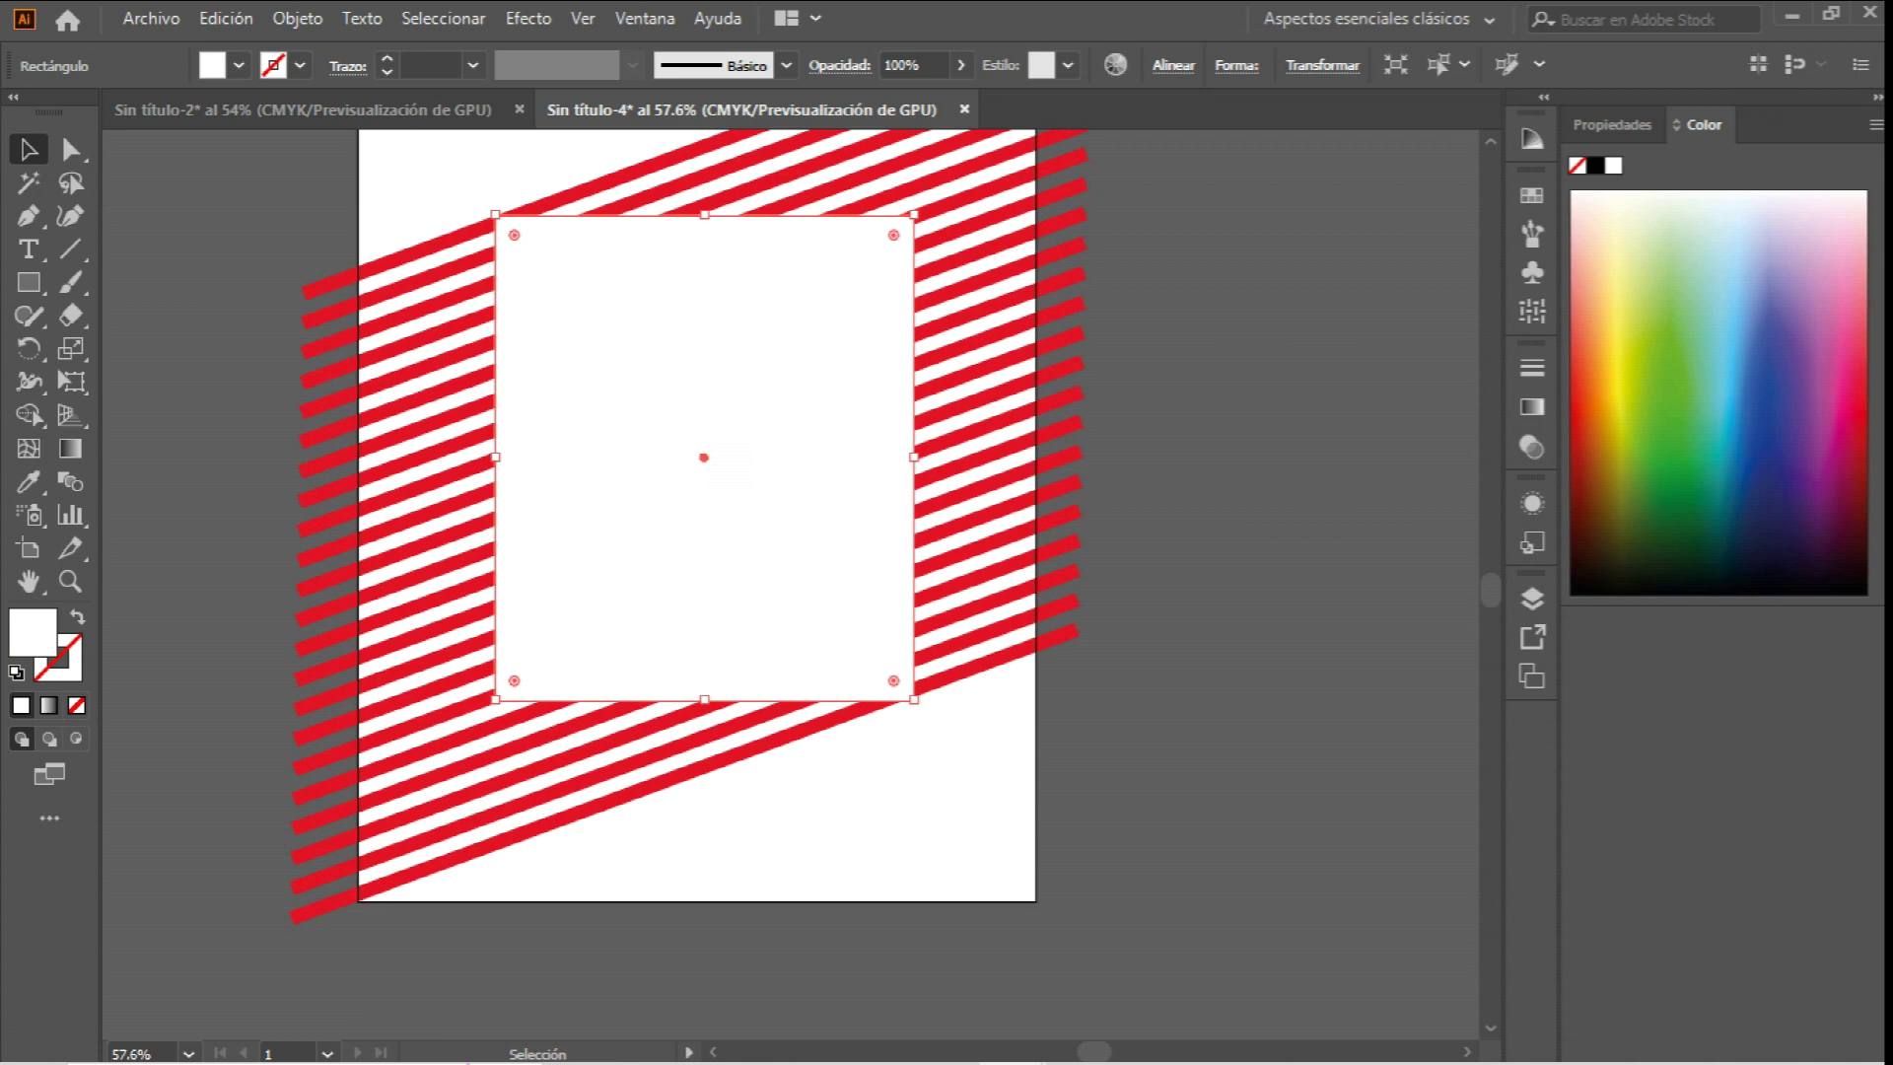
{"action": "scroll", "coordinate": [703, 457], "scroll_direction": "up", "scroll_amount": 3}
{"action": "left_click", "coordinate": [414, 230]}
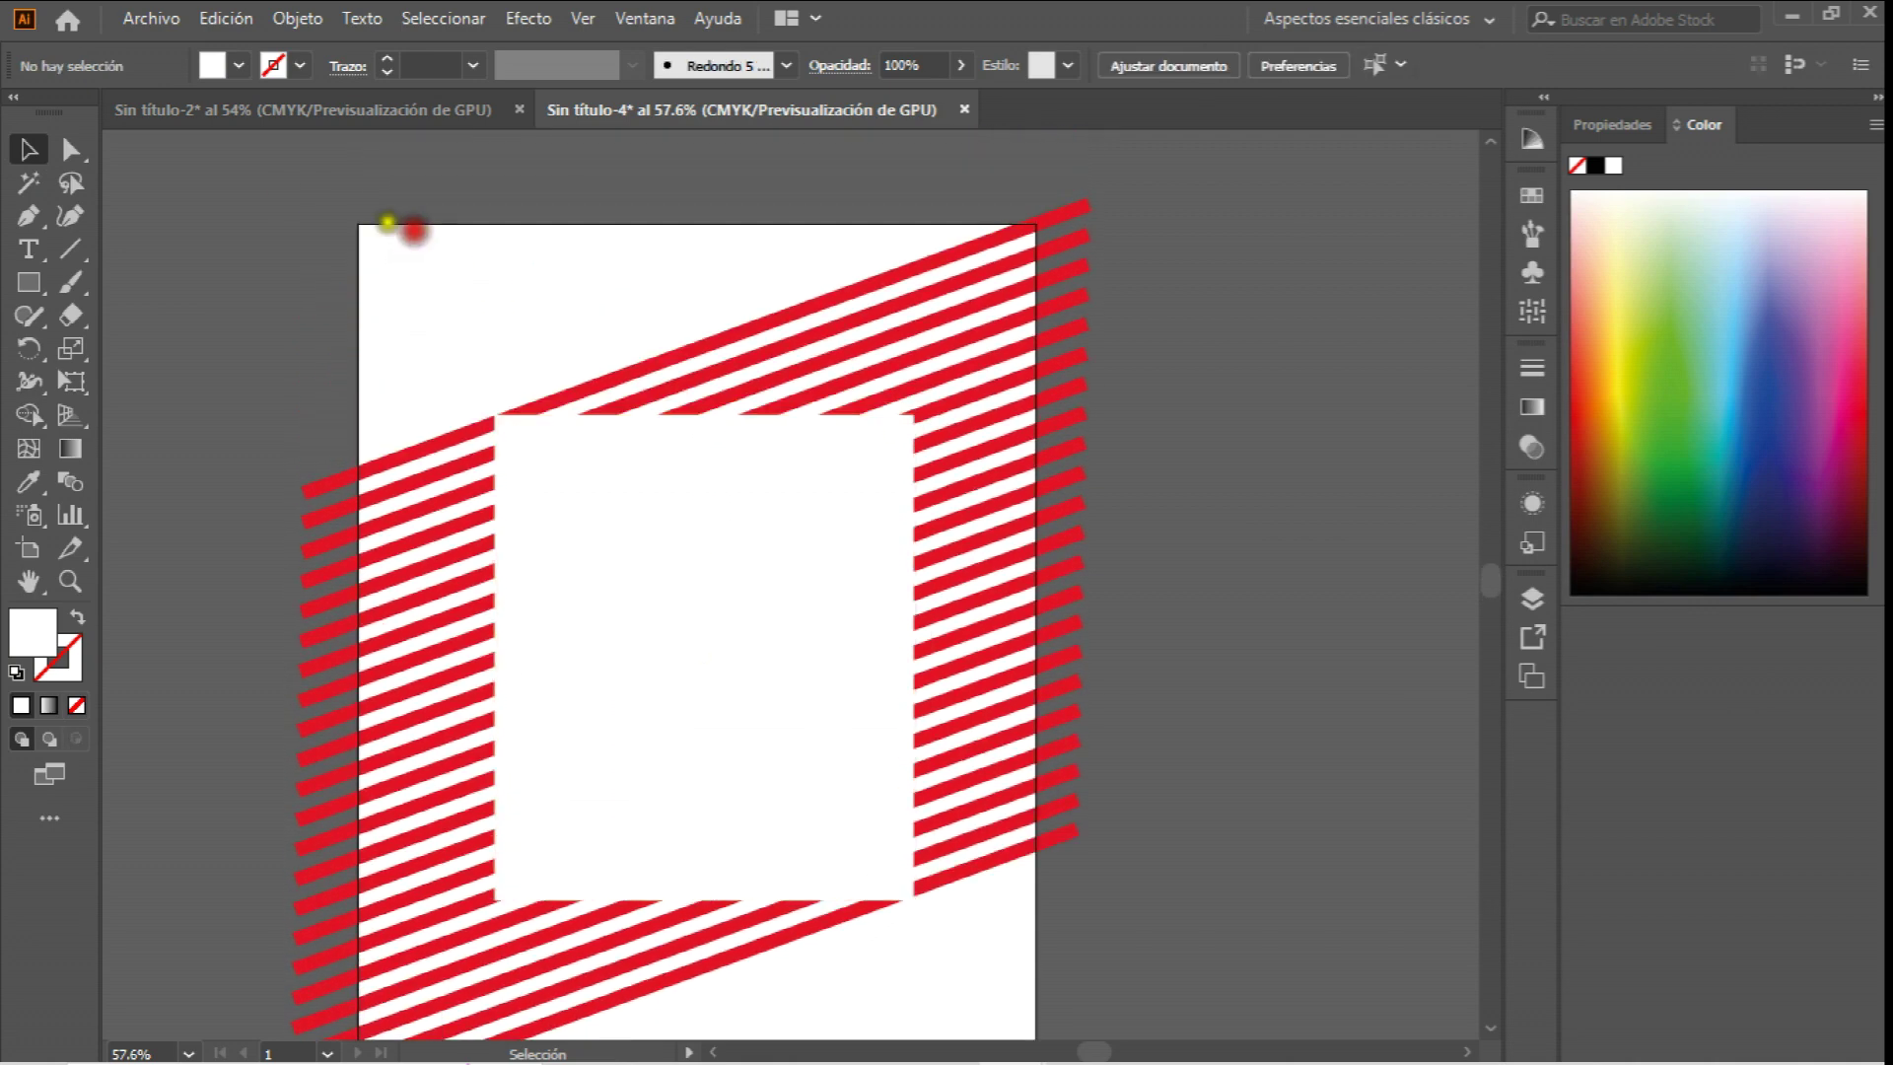
Make a clipping mask from the white rectangle and the red stripe blend, leaving the result deselected.
{"action": "scroll", "coordinate": [1202, 1025], "scroll_direction": "down", "scroll_amount": 1}
{"action": "scroll", "coordinate": [1235, 1045], "scroll_direction": "down", "scroll_amount": 2}
{"action": "key", "text": "ctrl+a"}
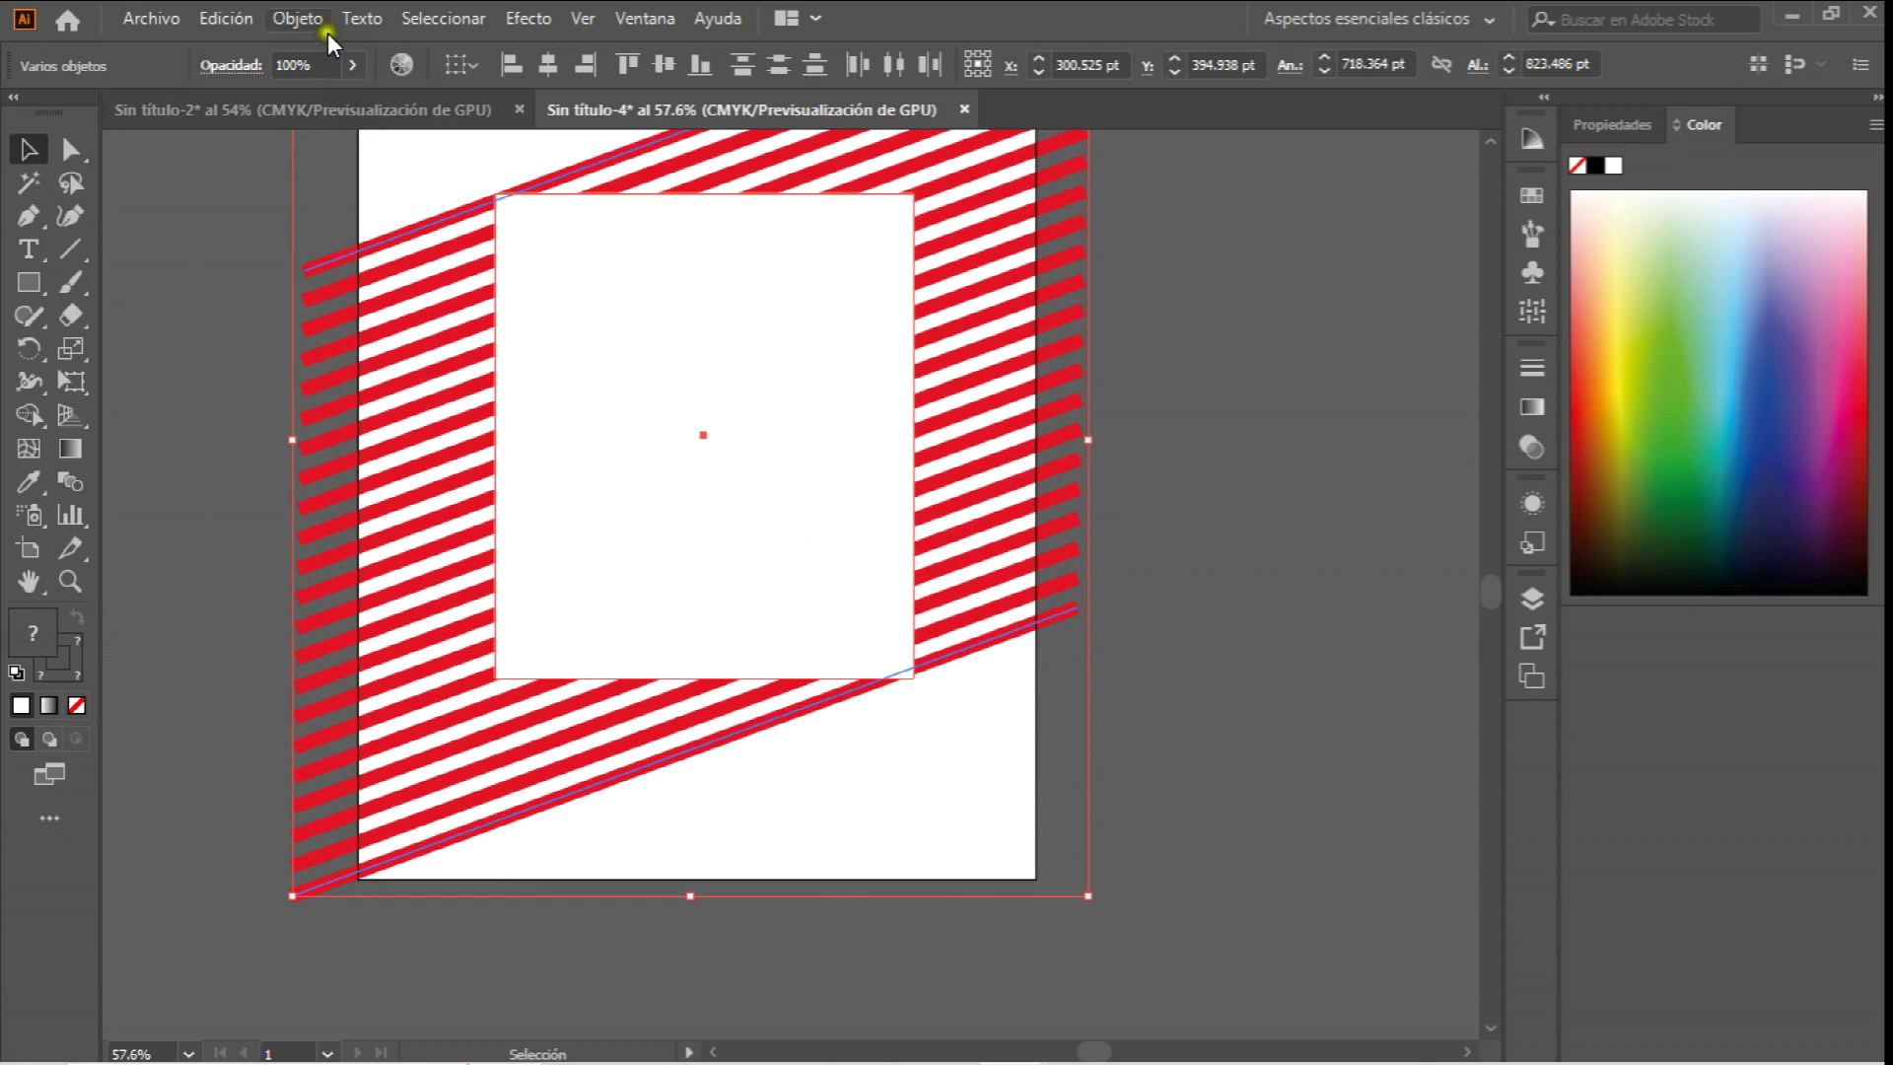
{"action": "left_click", "coordinate": [296, 18]}
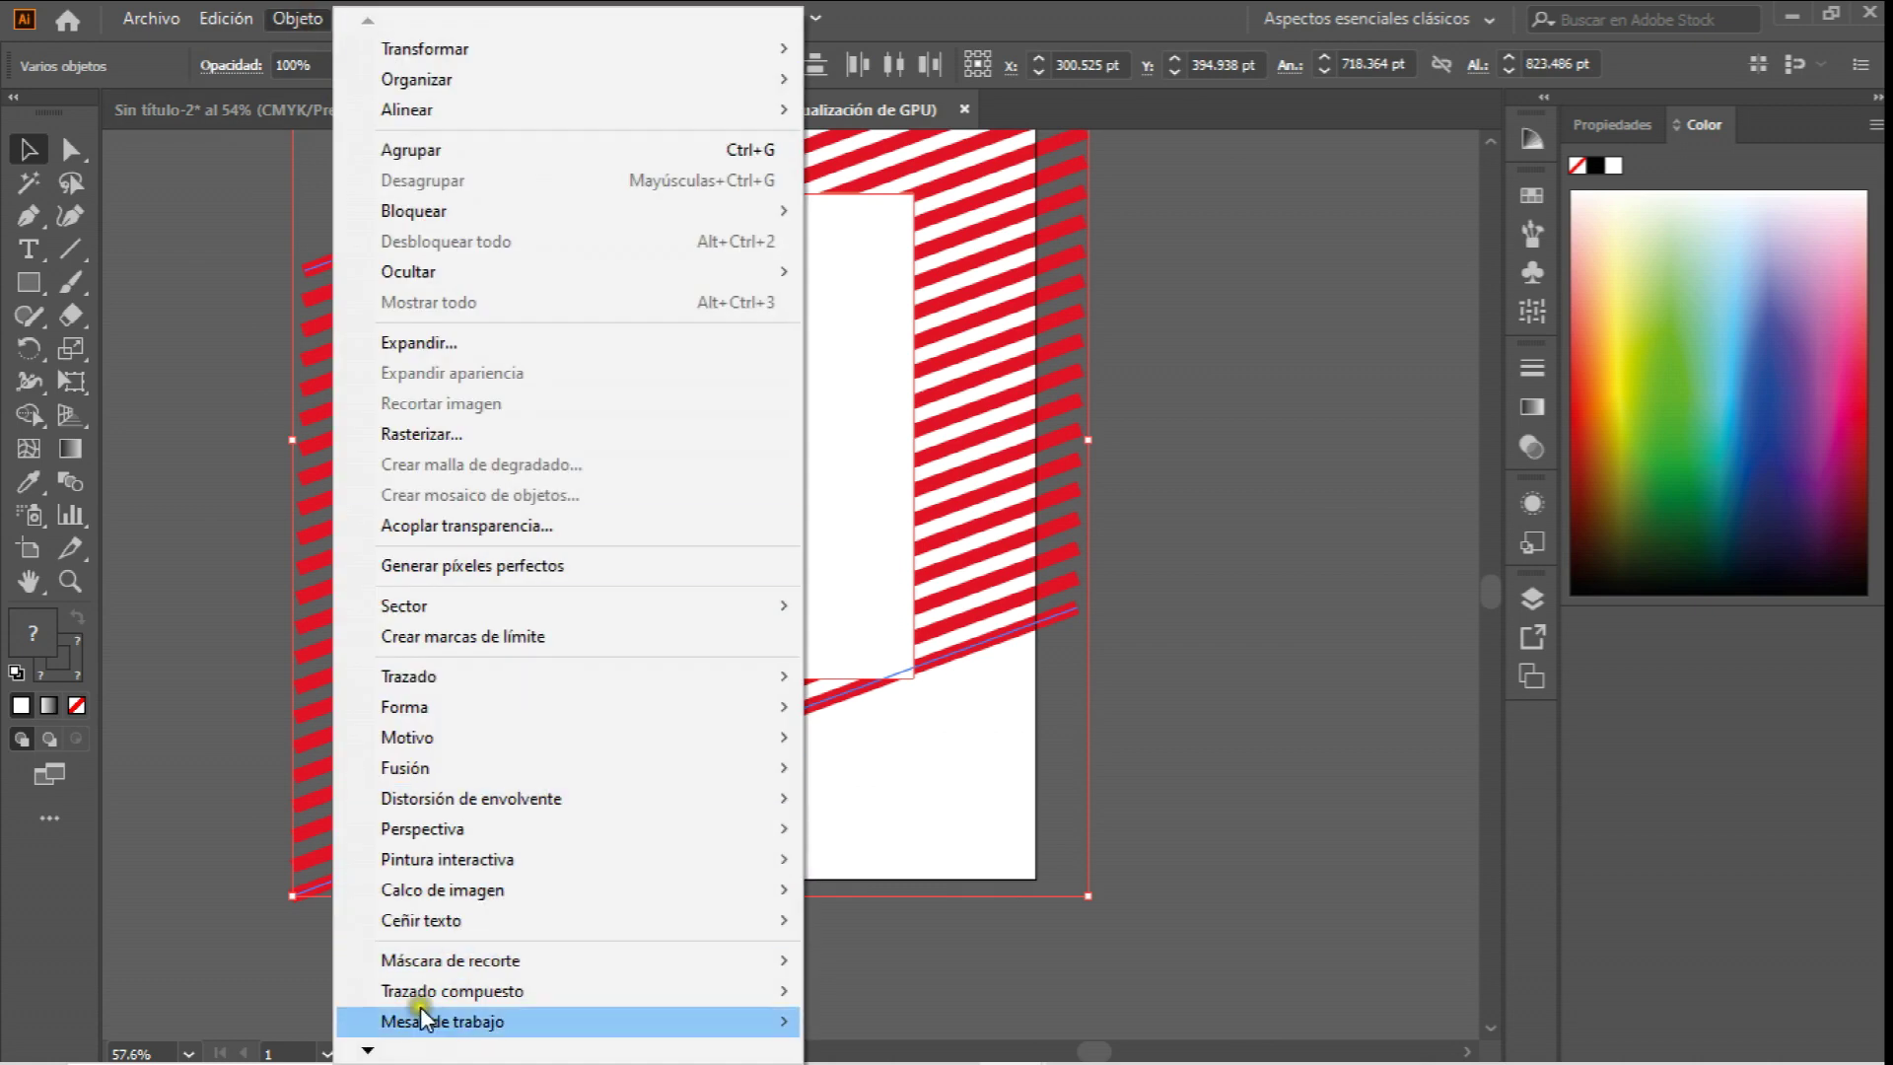
{"action": "mouse_move", "coordinate": [478, 961]}
{"action": "left_click", "coordinate": [899, 973]}
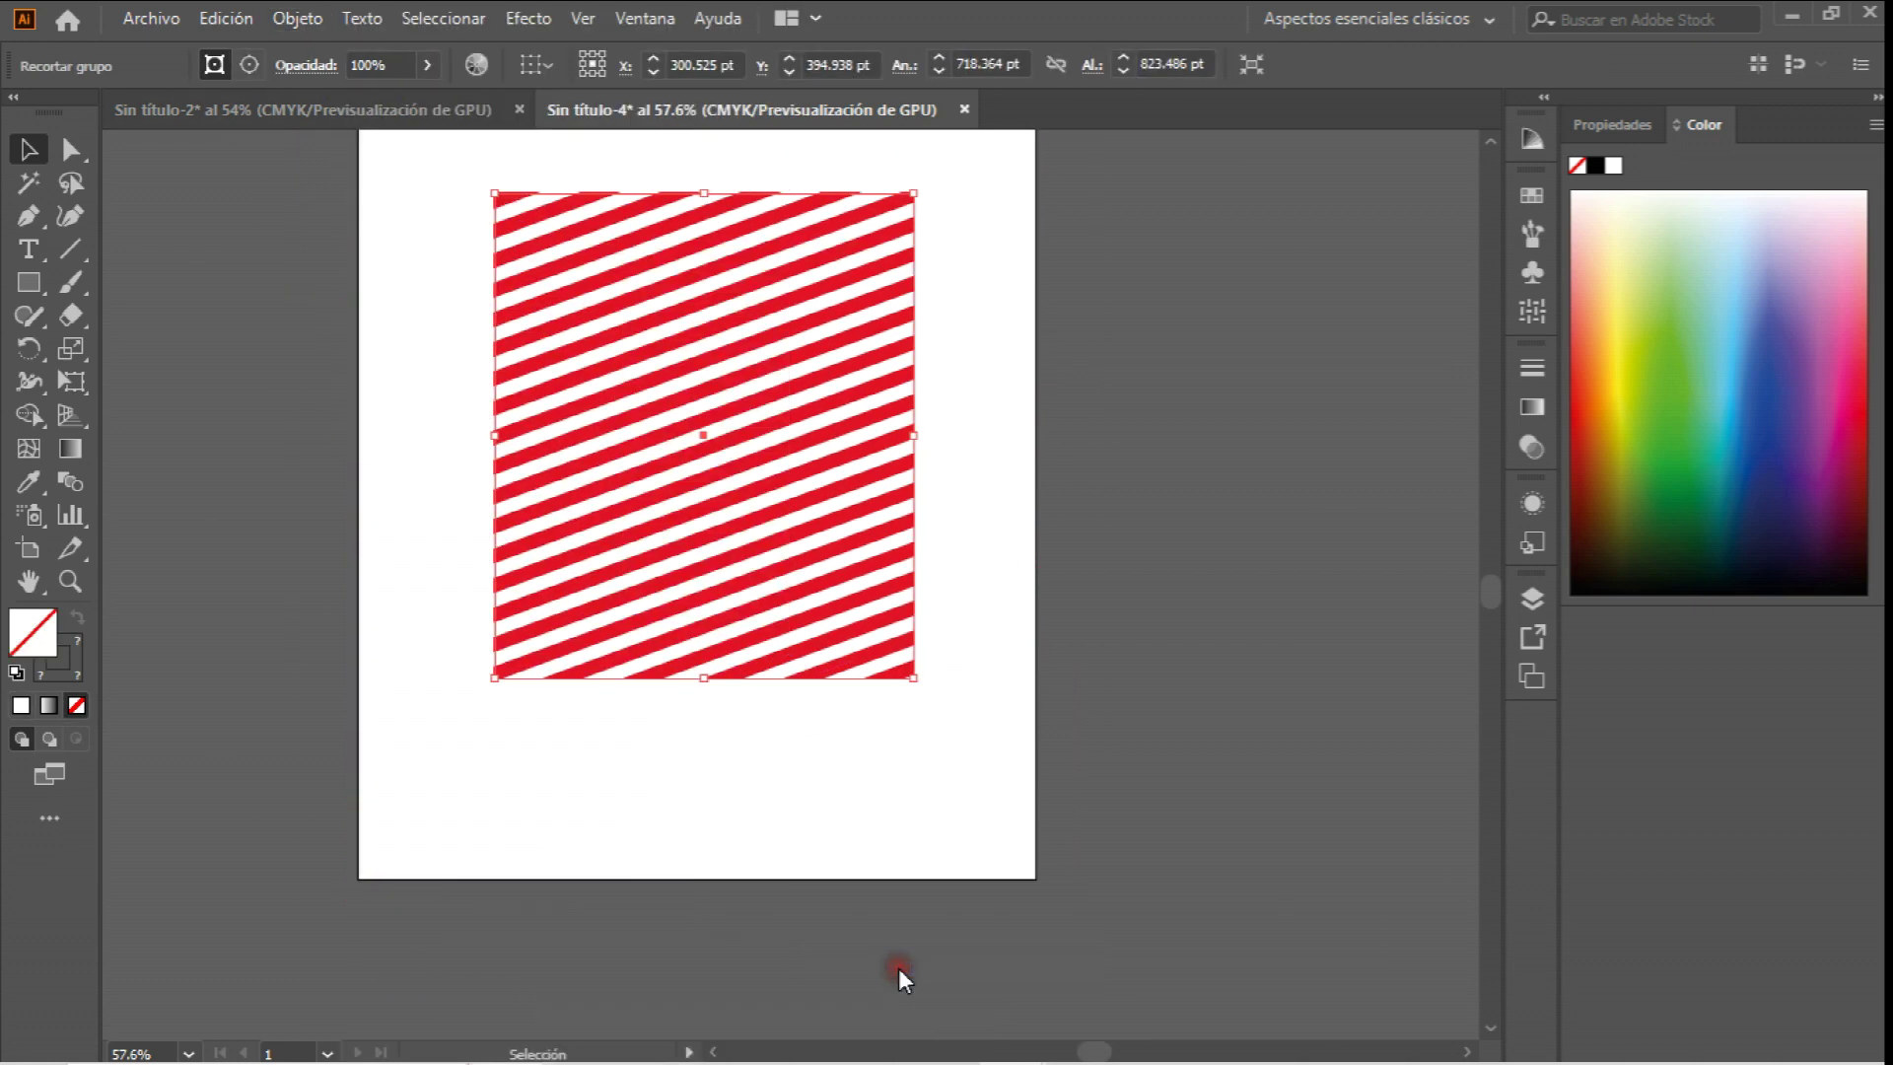
{"action": "left_click", "coordinate": [763, 327]}
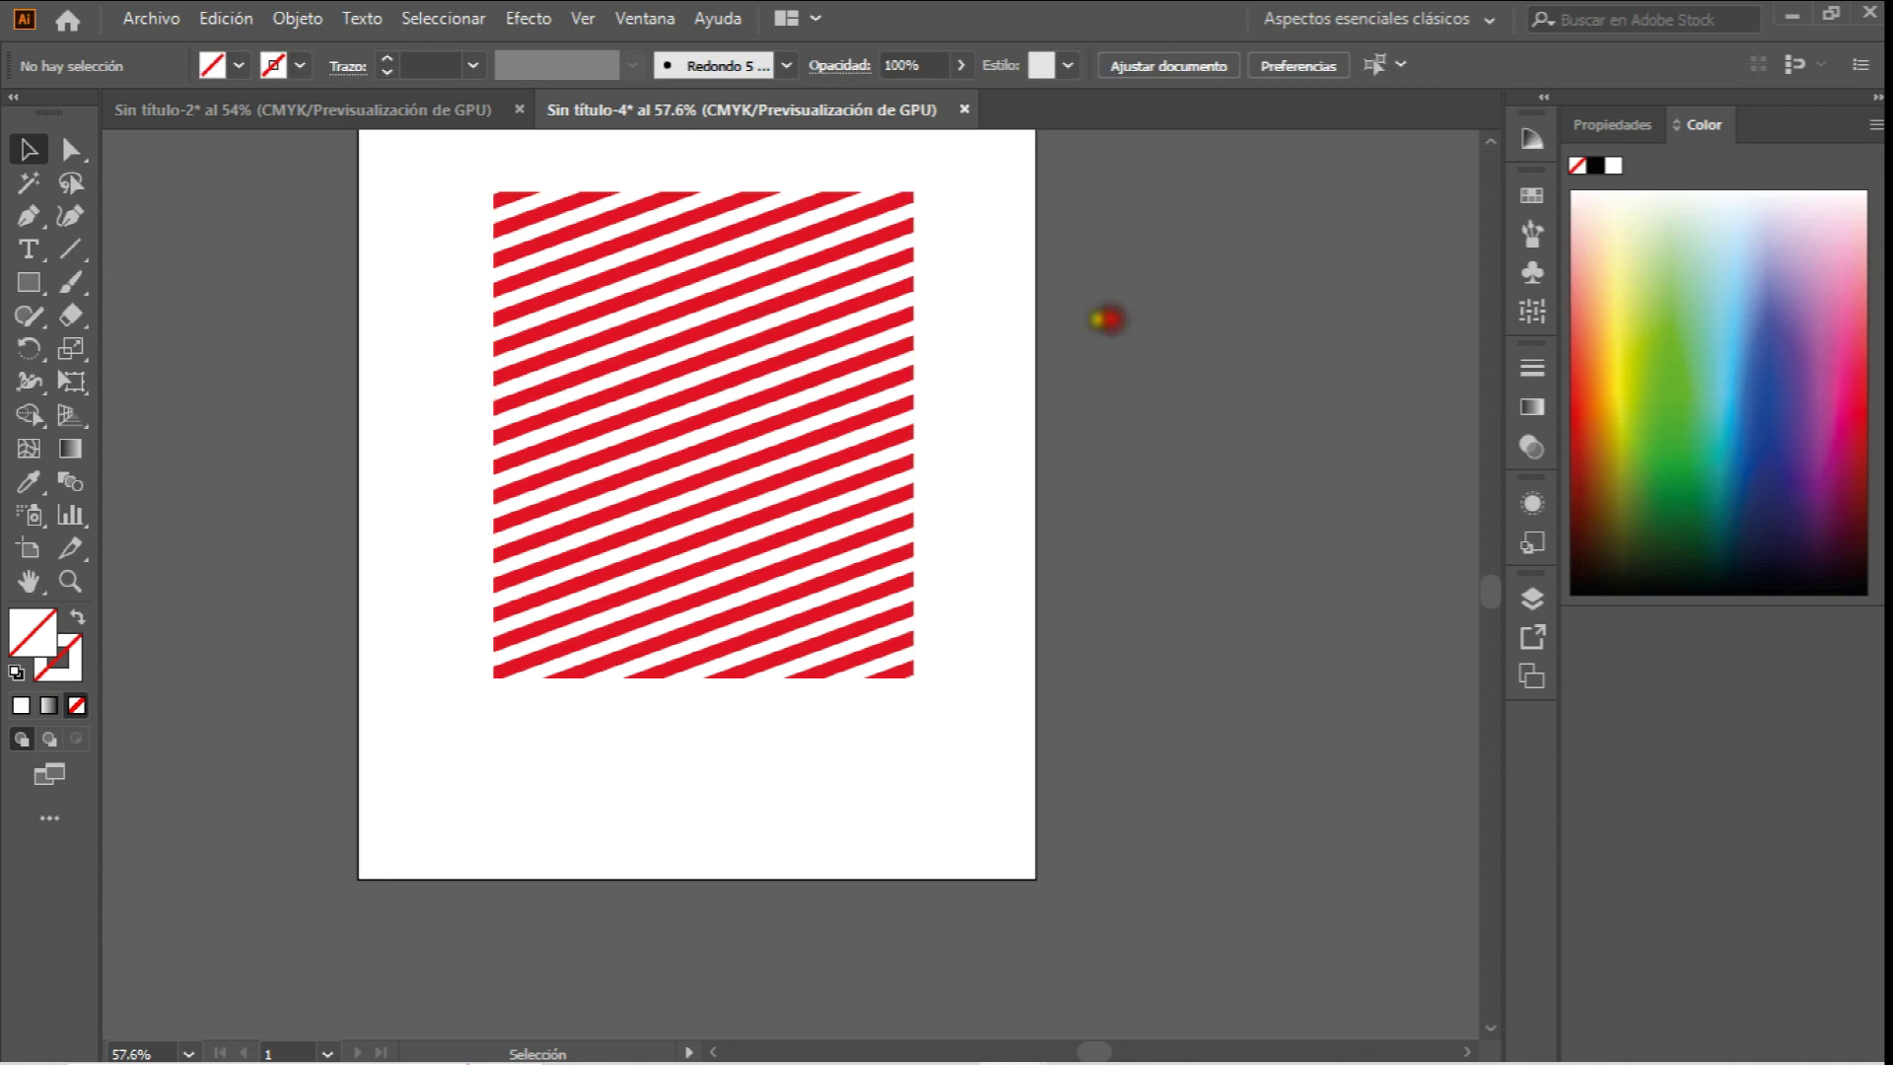
Expand the clipped stripe group and deselect it.
{"action": "left_click", "coordinate": [843, 277]}
{"action": "scroll", "coordinate": [816, 342], "scroll_direction": "up", "scroll_amount": 3}
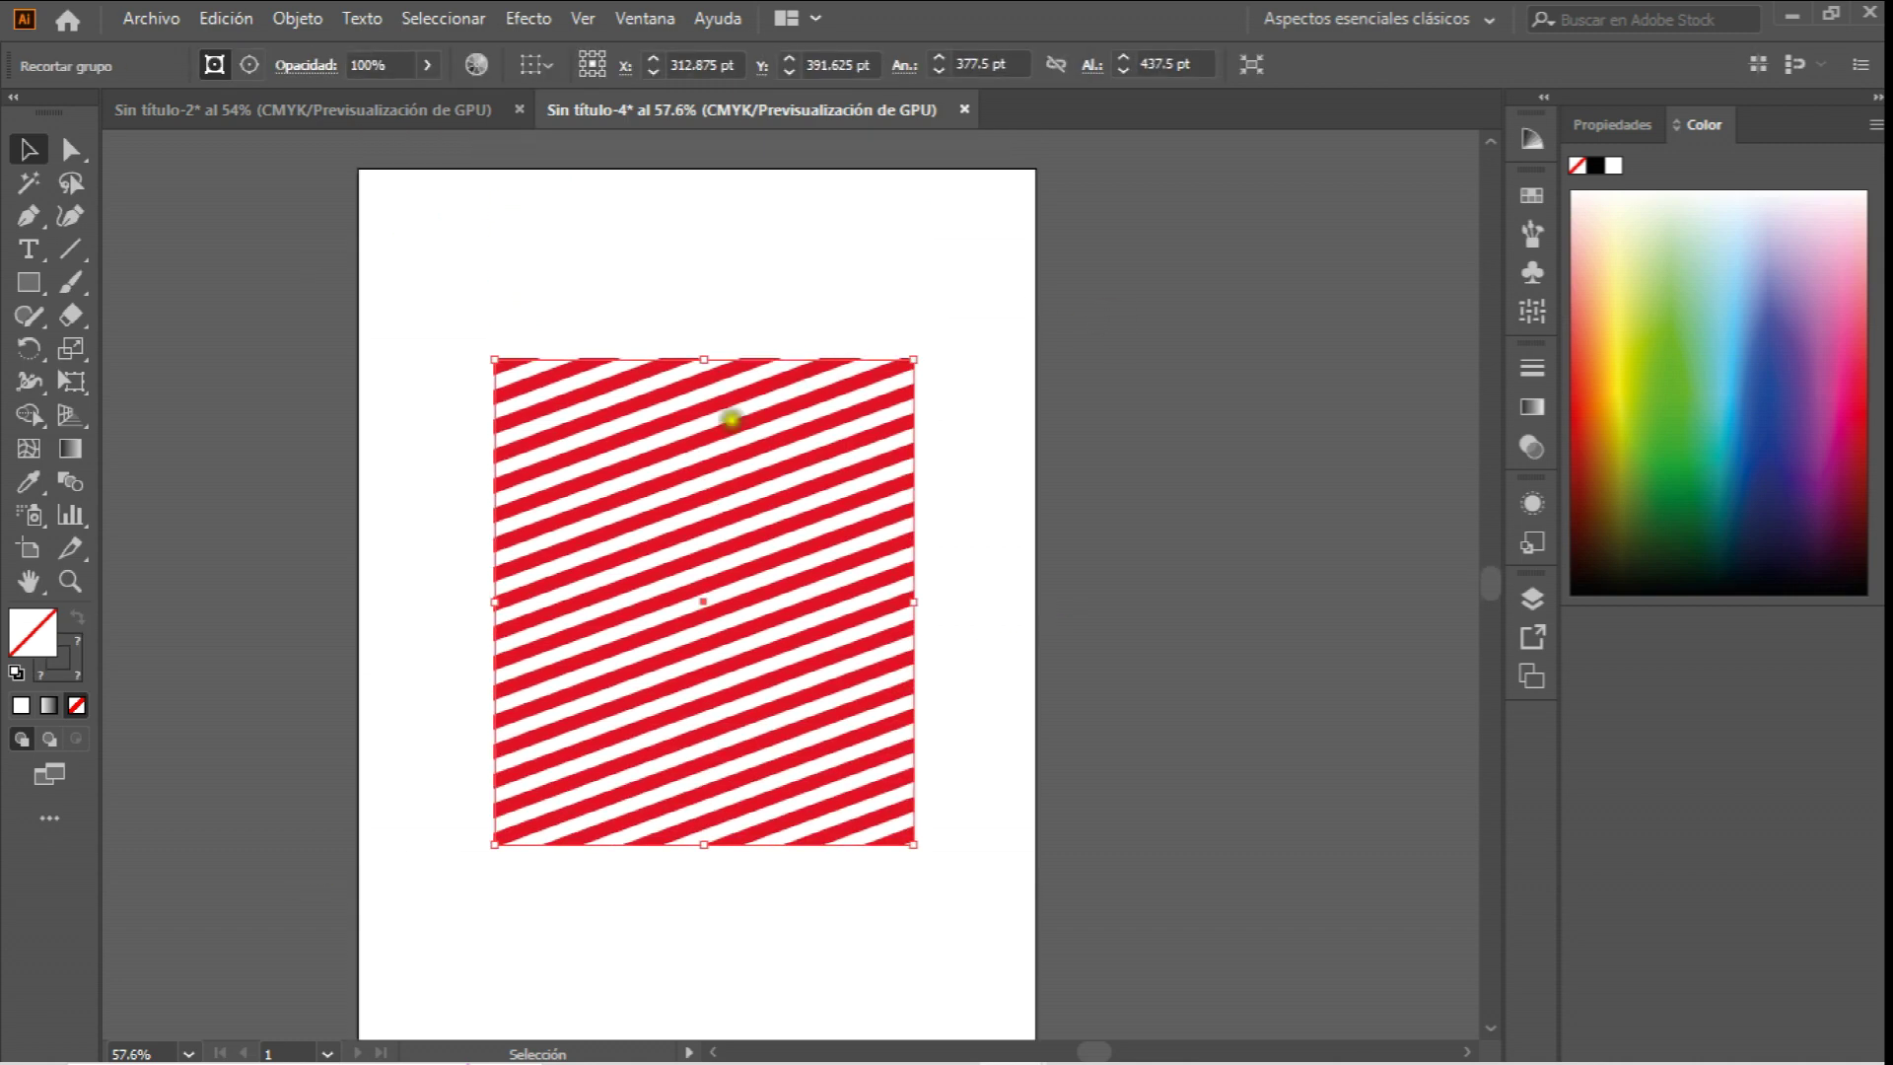
{"action": "left_click", "coordinate": [320, 24]}
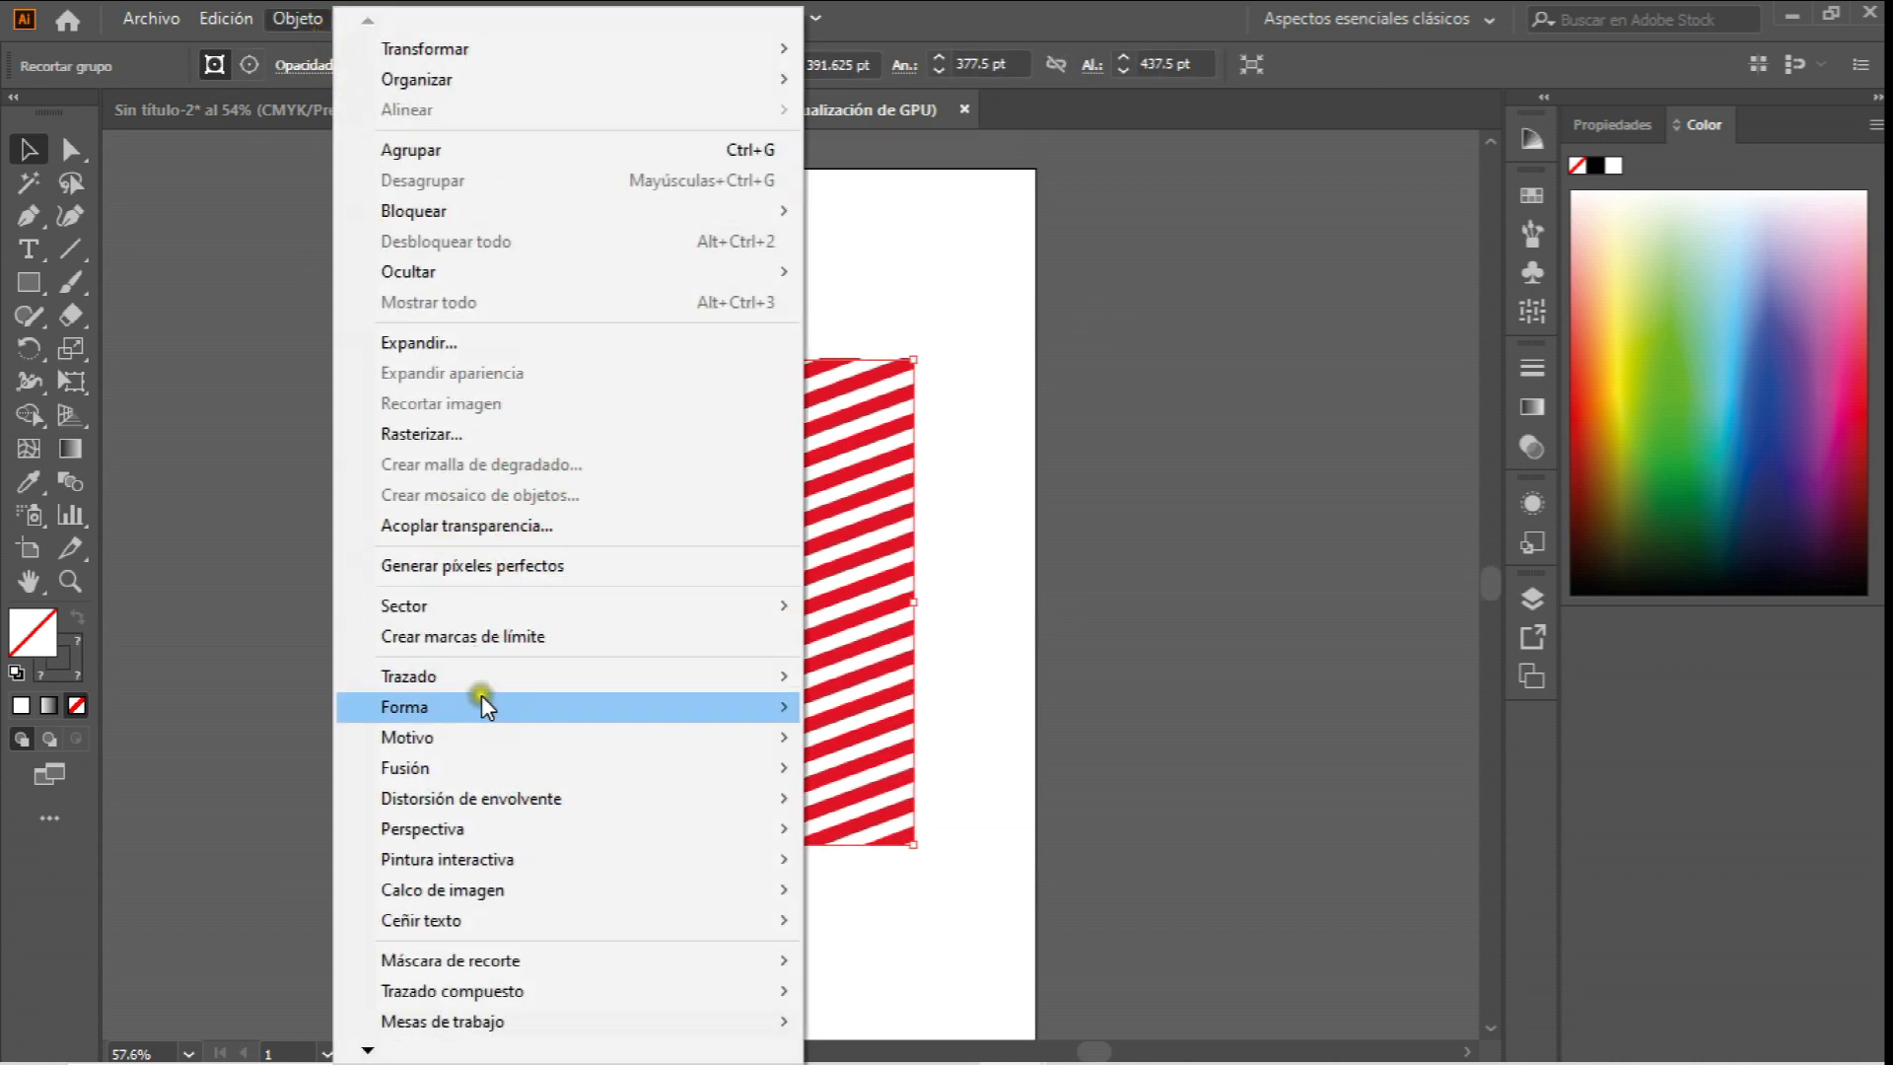
{"action": "left_click", "coordinate": [533, 351]}
{"action": "left_click", "coordinate": [892, 705]}
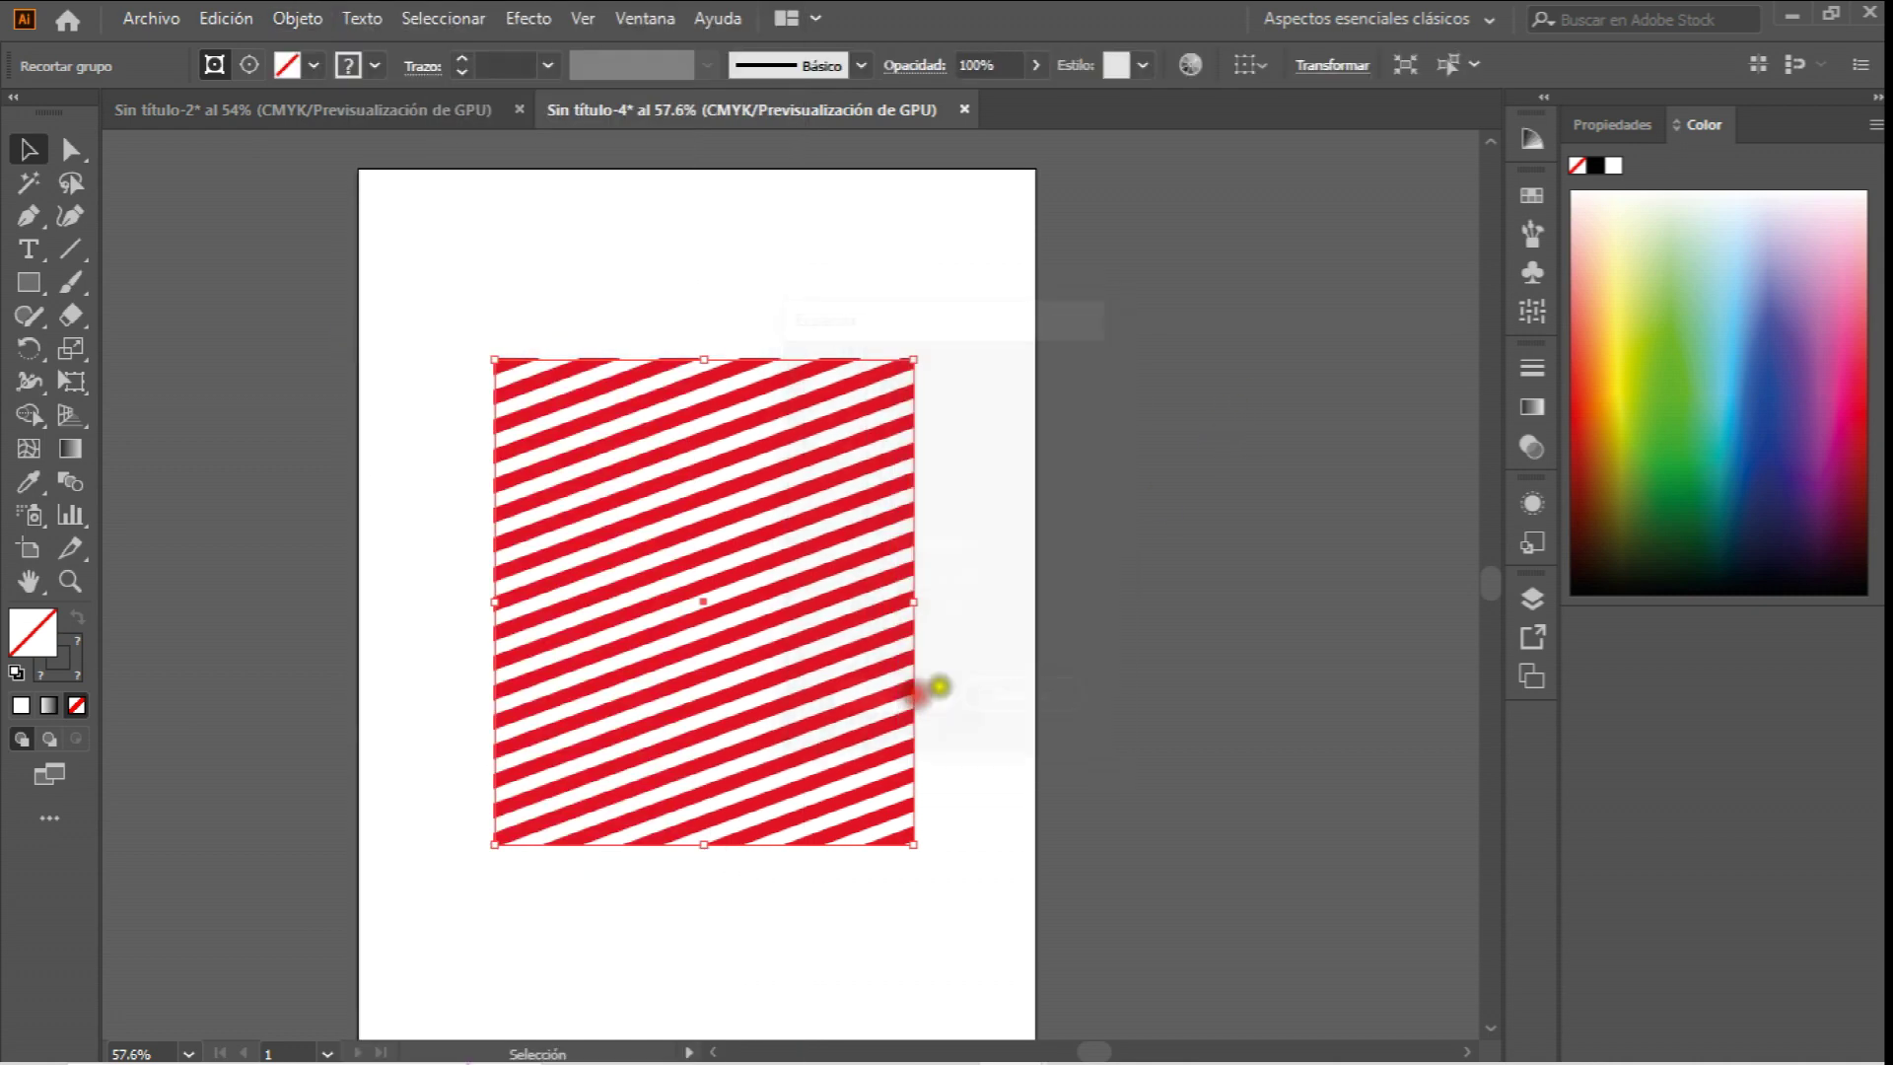
{"action": "left_click", "coordinate": [1192, 541]}
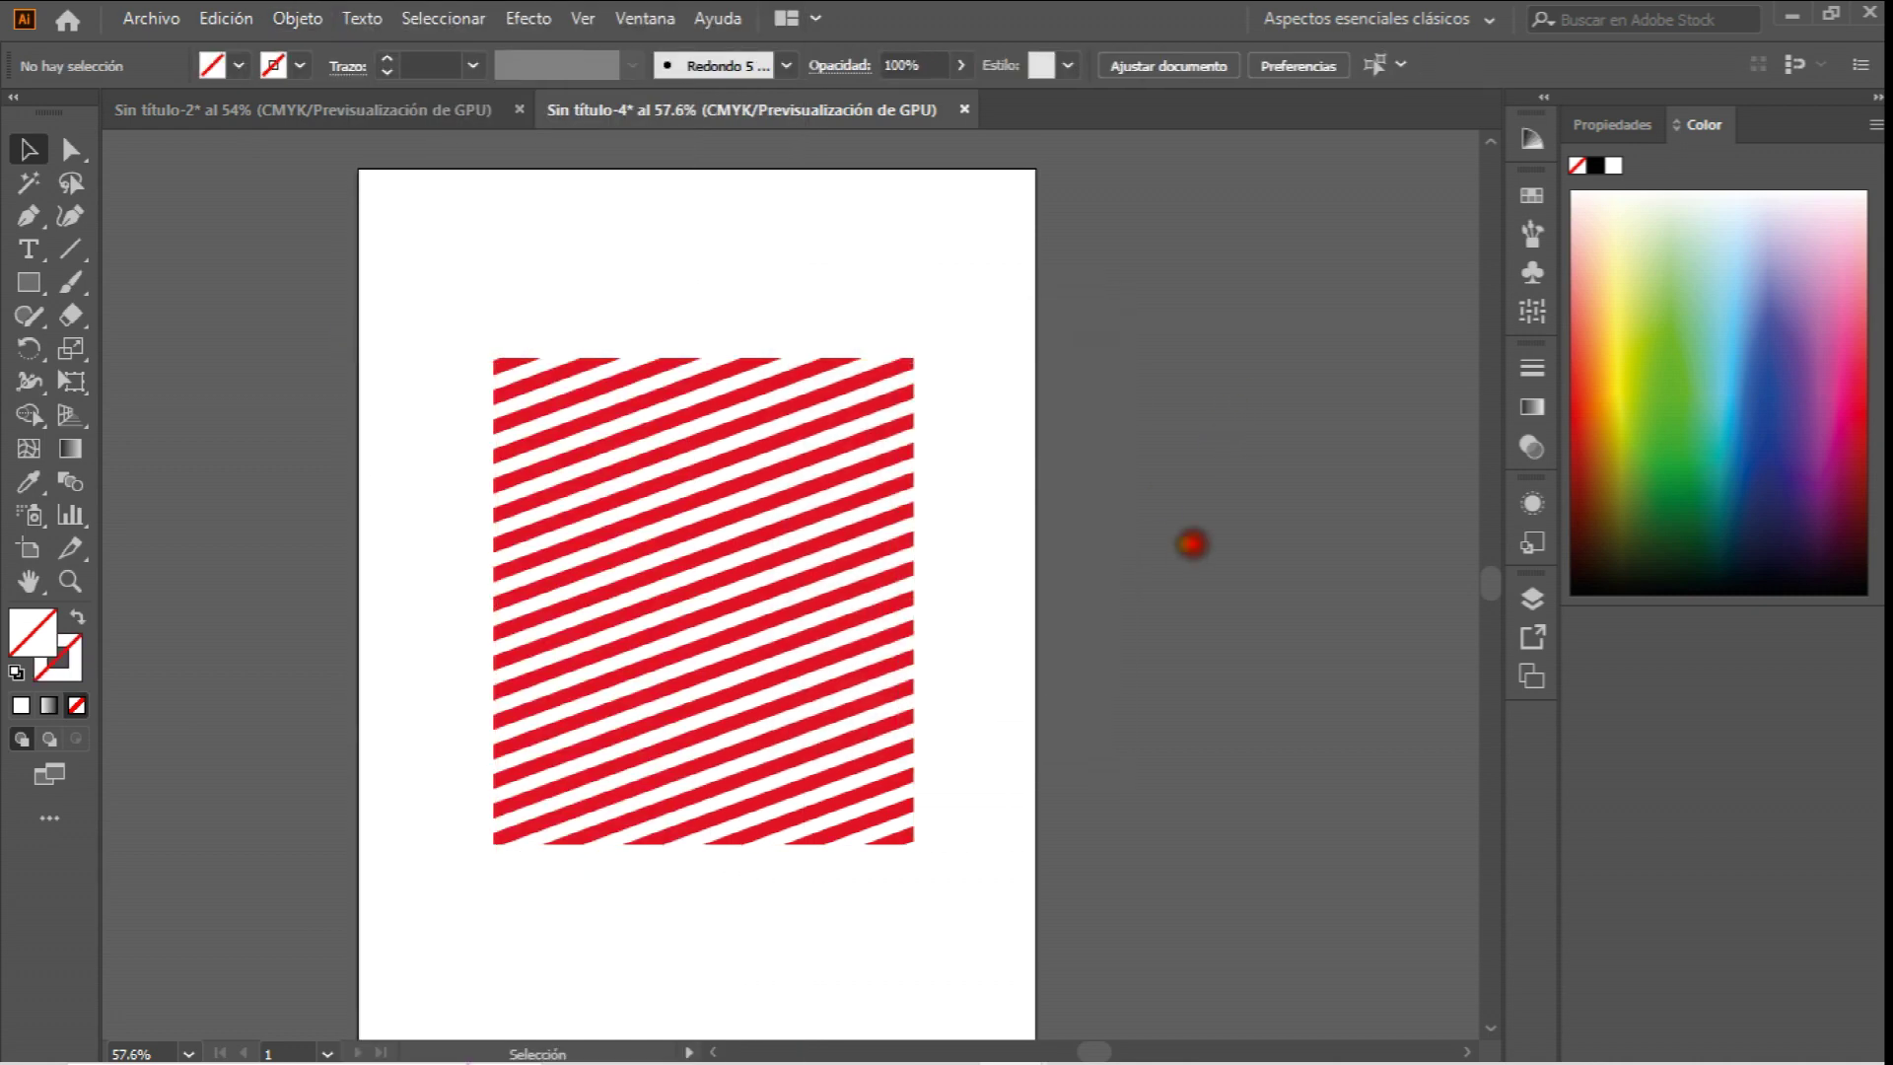
Expand the clipped stripe group once more, with both Relleno and Trazo enabled.
{"action": "left_click", "coordinate": [816, 471]}
{"action": "left_click", "coordinate": [318, 16]}
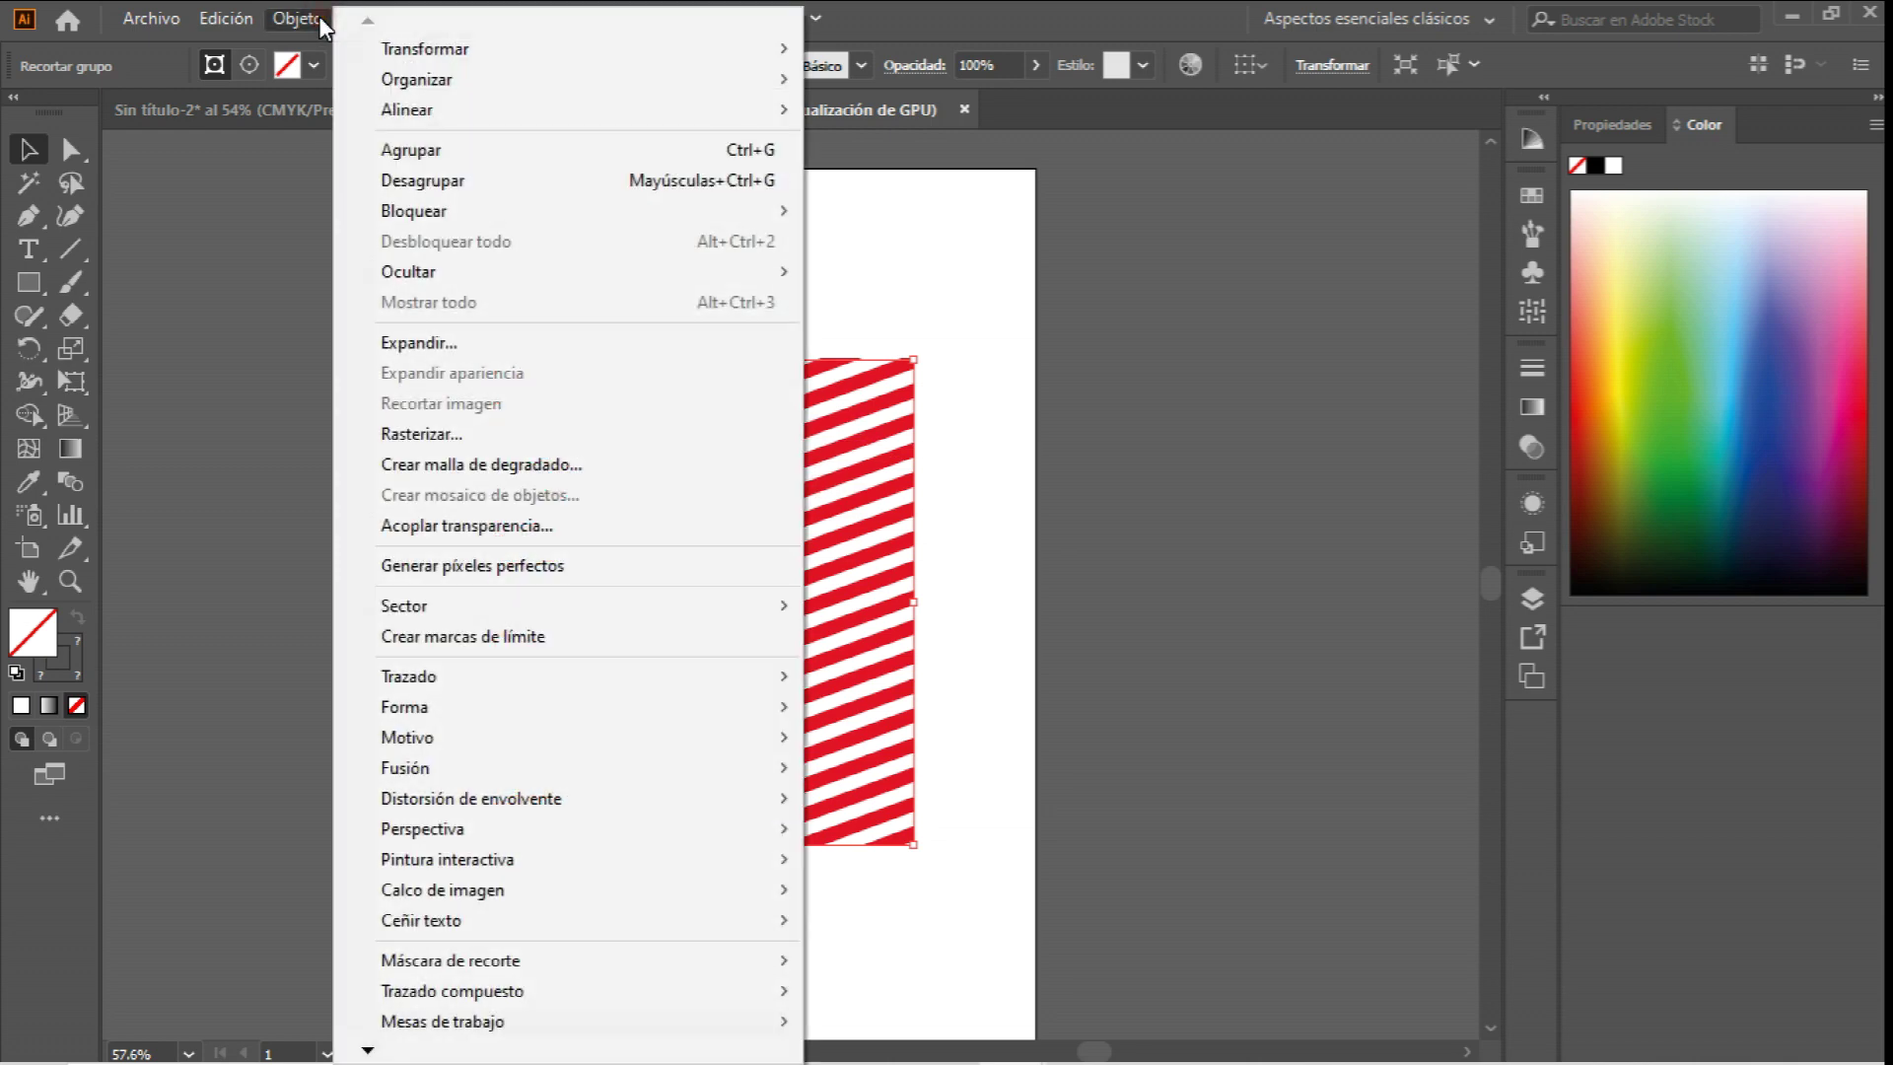
{"action": "left_click", "coordinate": [491, 341]}
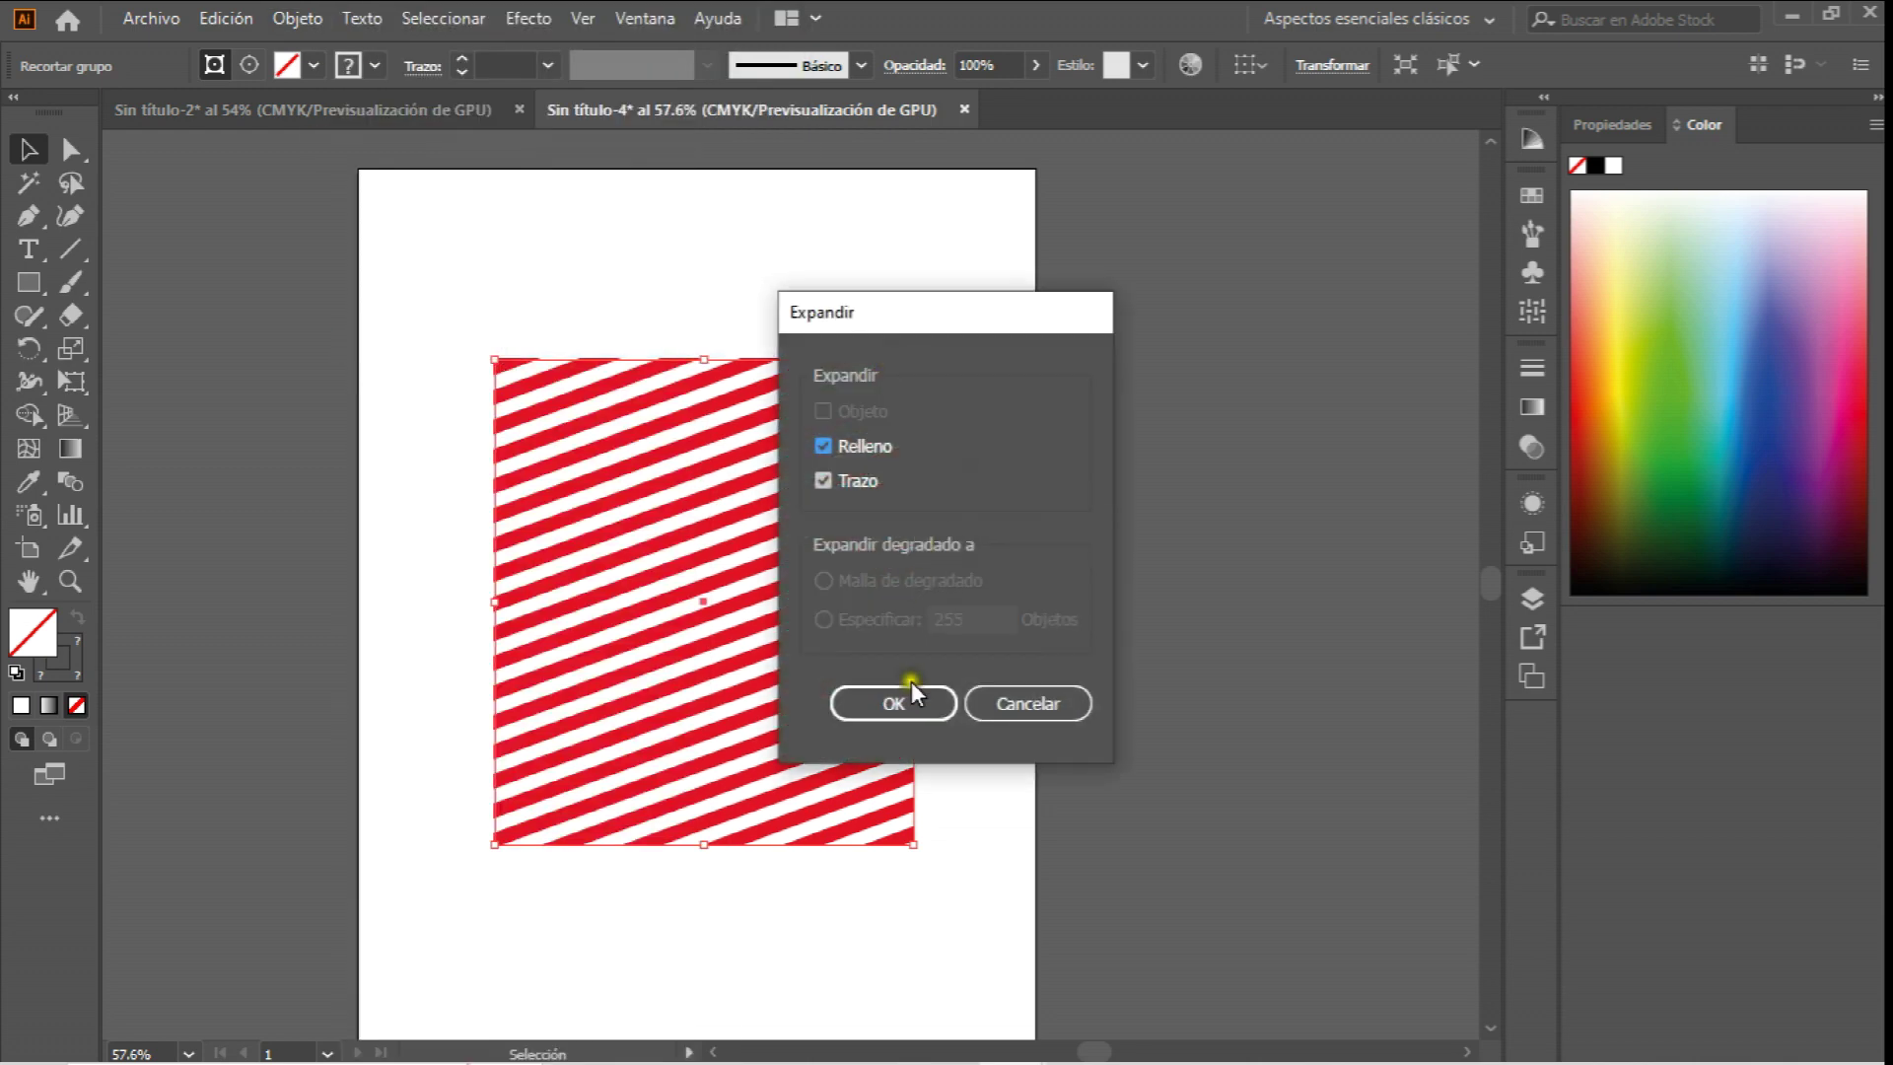
{"action": "left_click", "coordinate": [912, 700]}
Crop the expanded stripes to the rectangle's outline with the Recortar pathfinder operation.
{"action": "left_click", "coordinate": [659, 16]}
{"action": "mouse_move", "coordinate": [589, 20]}
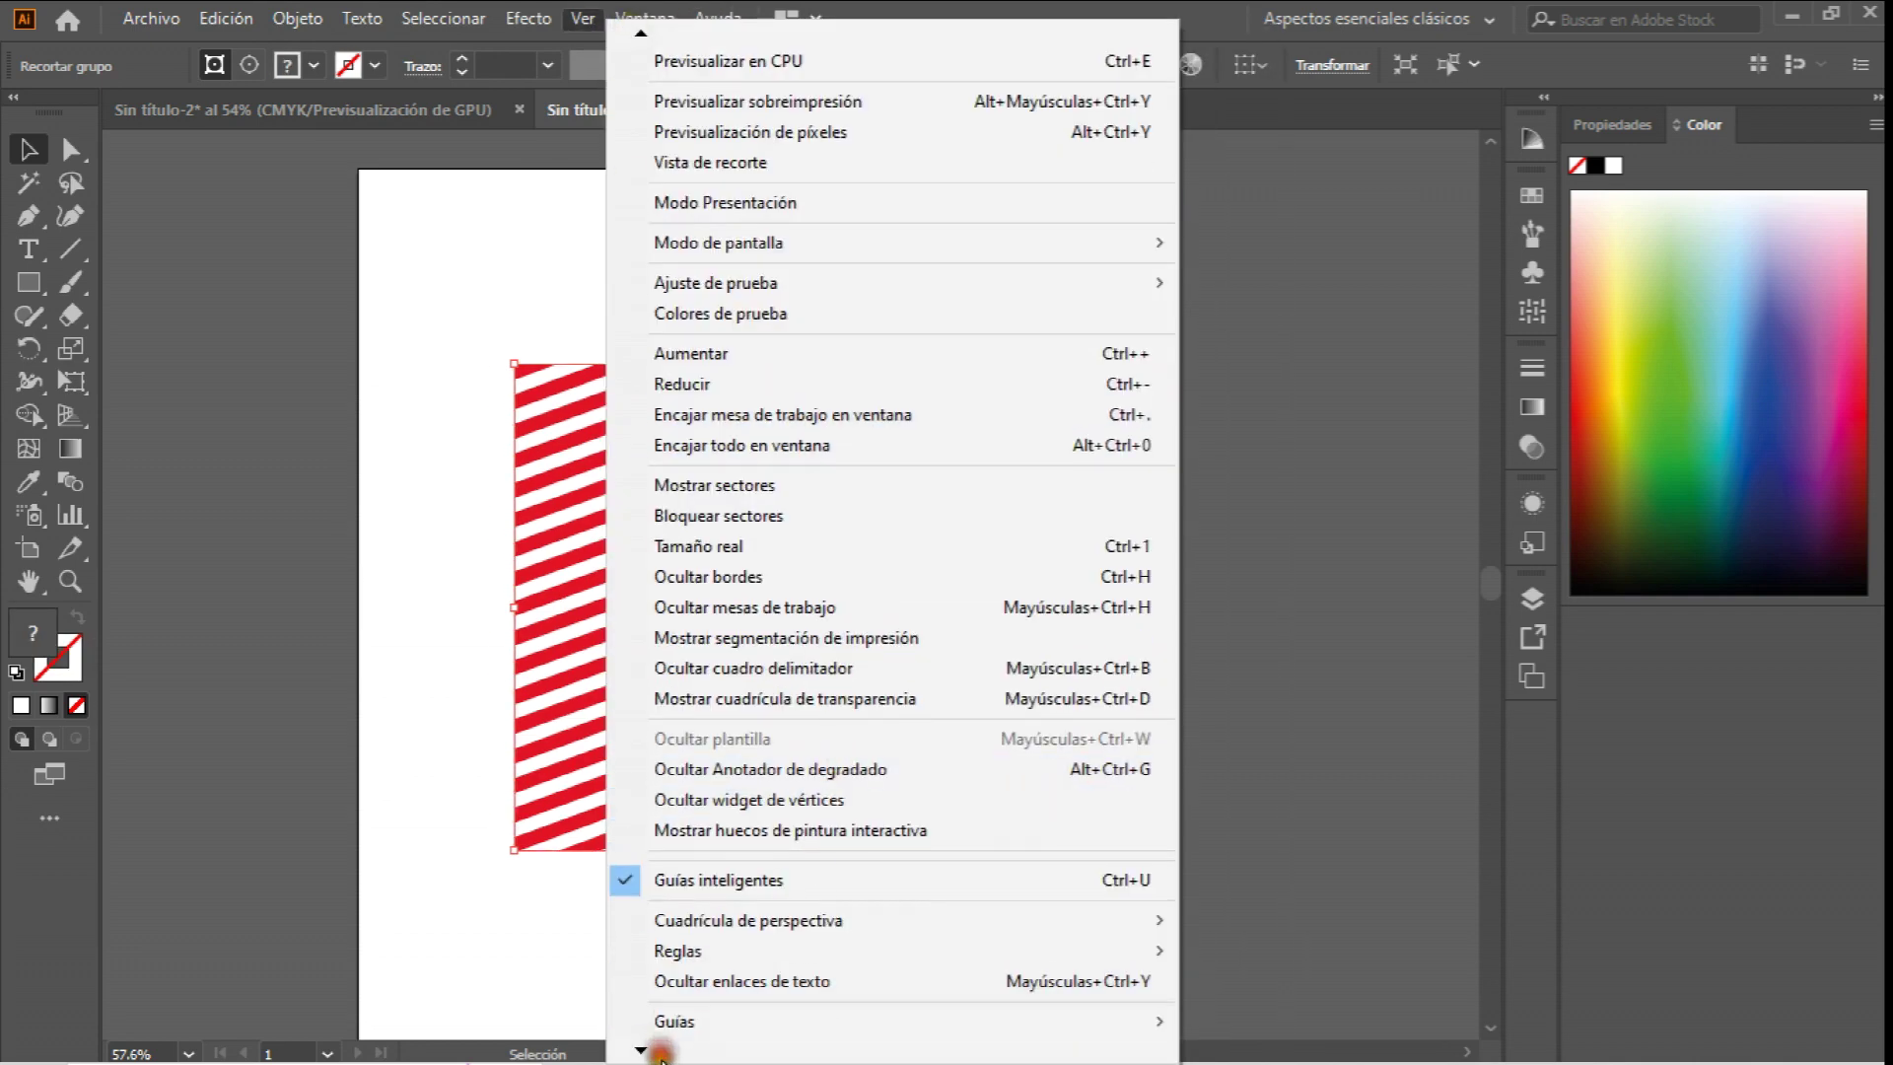
{"action": "left_click", "coordinate": [801, 251]}
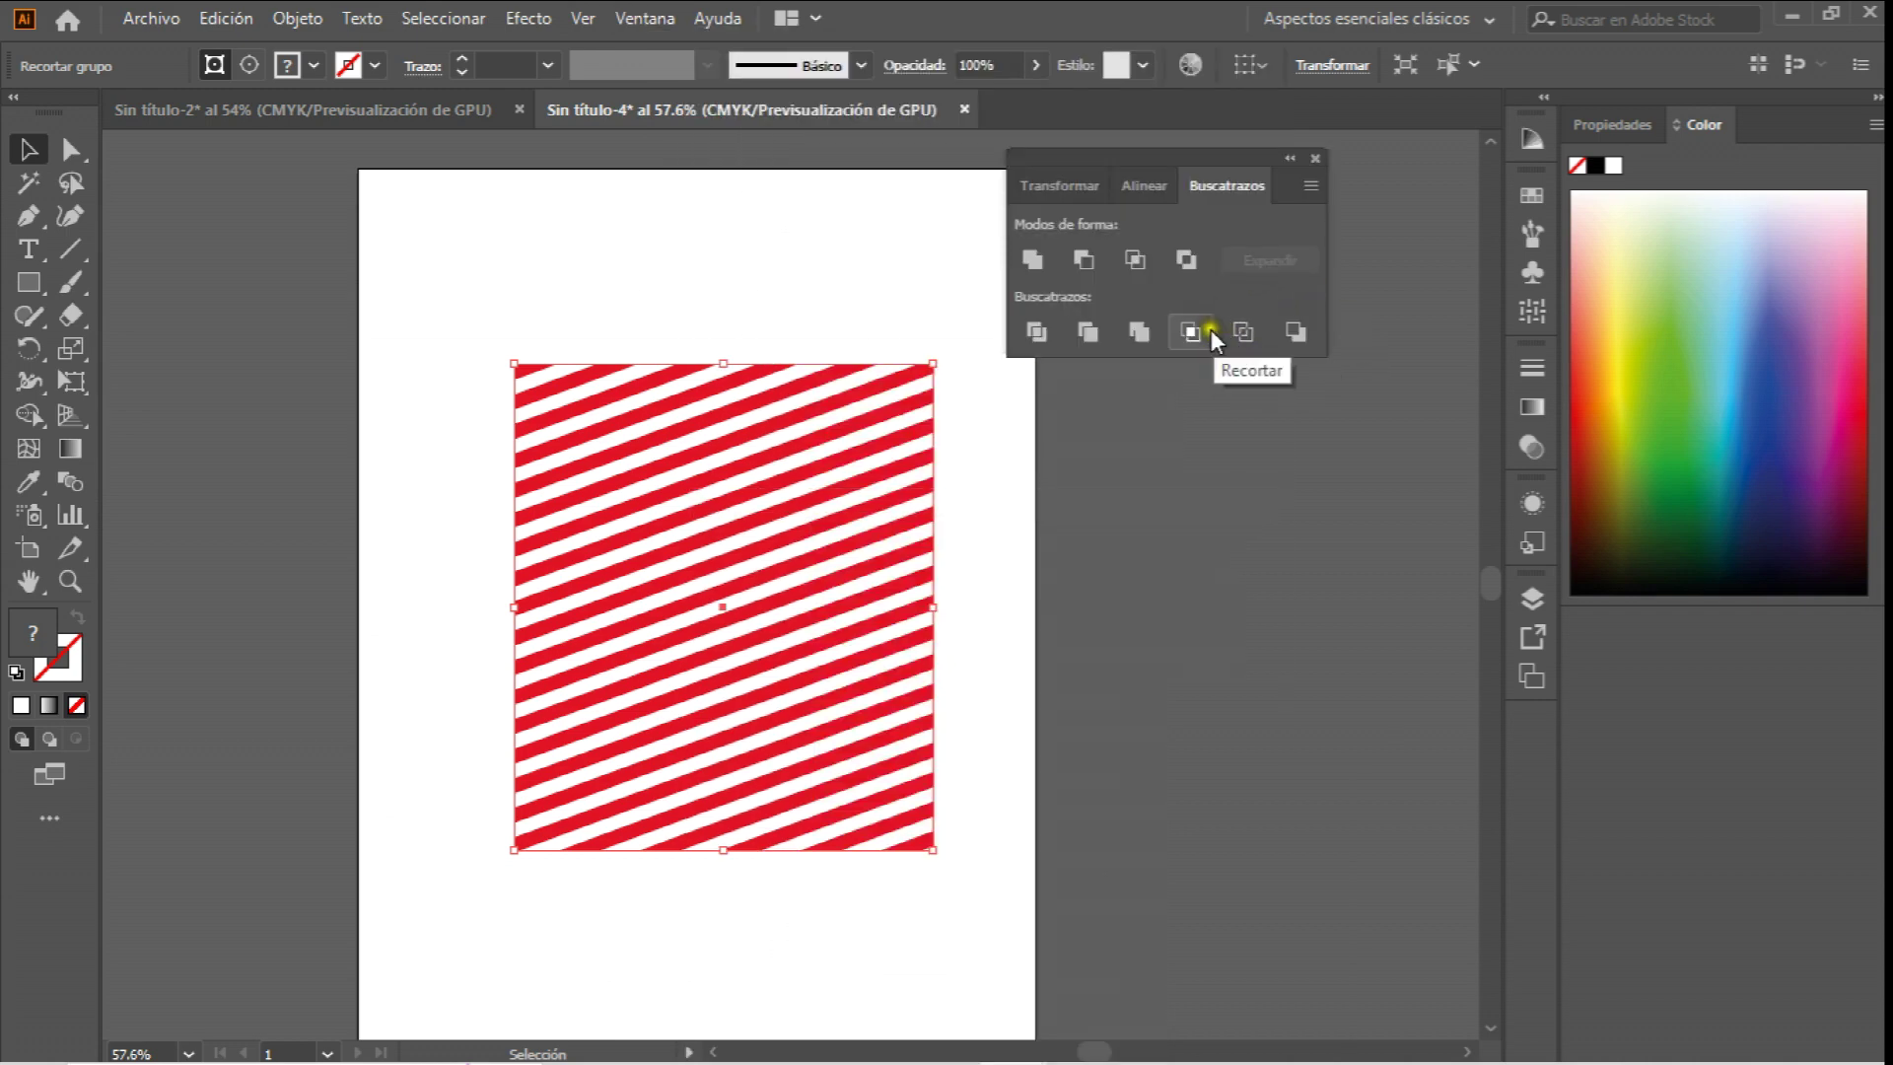
{"action": "left_click", "coordinate": [1199, 329]}
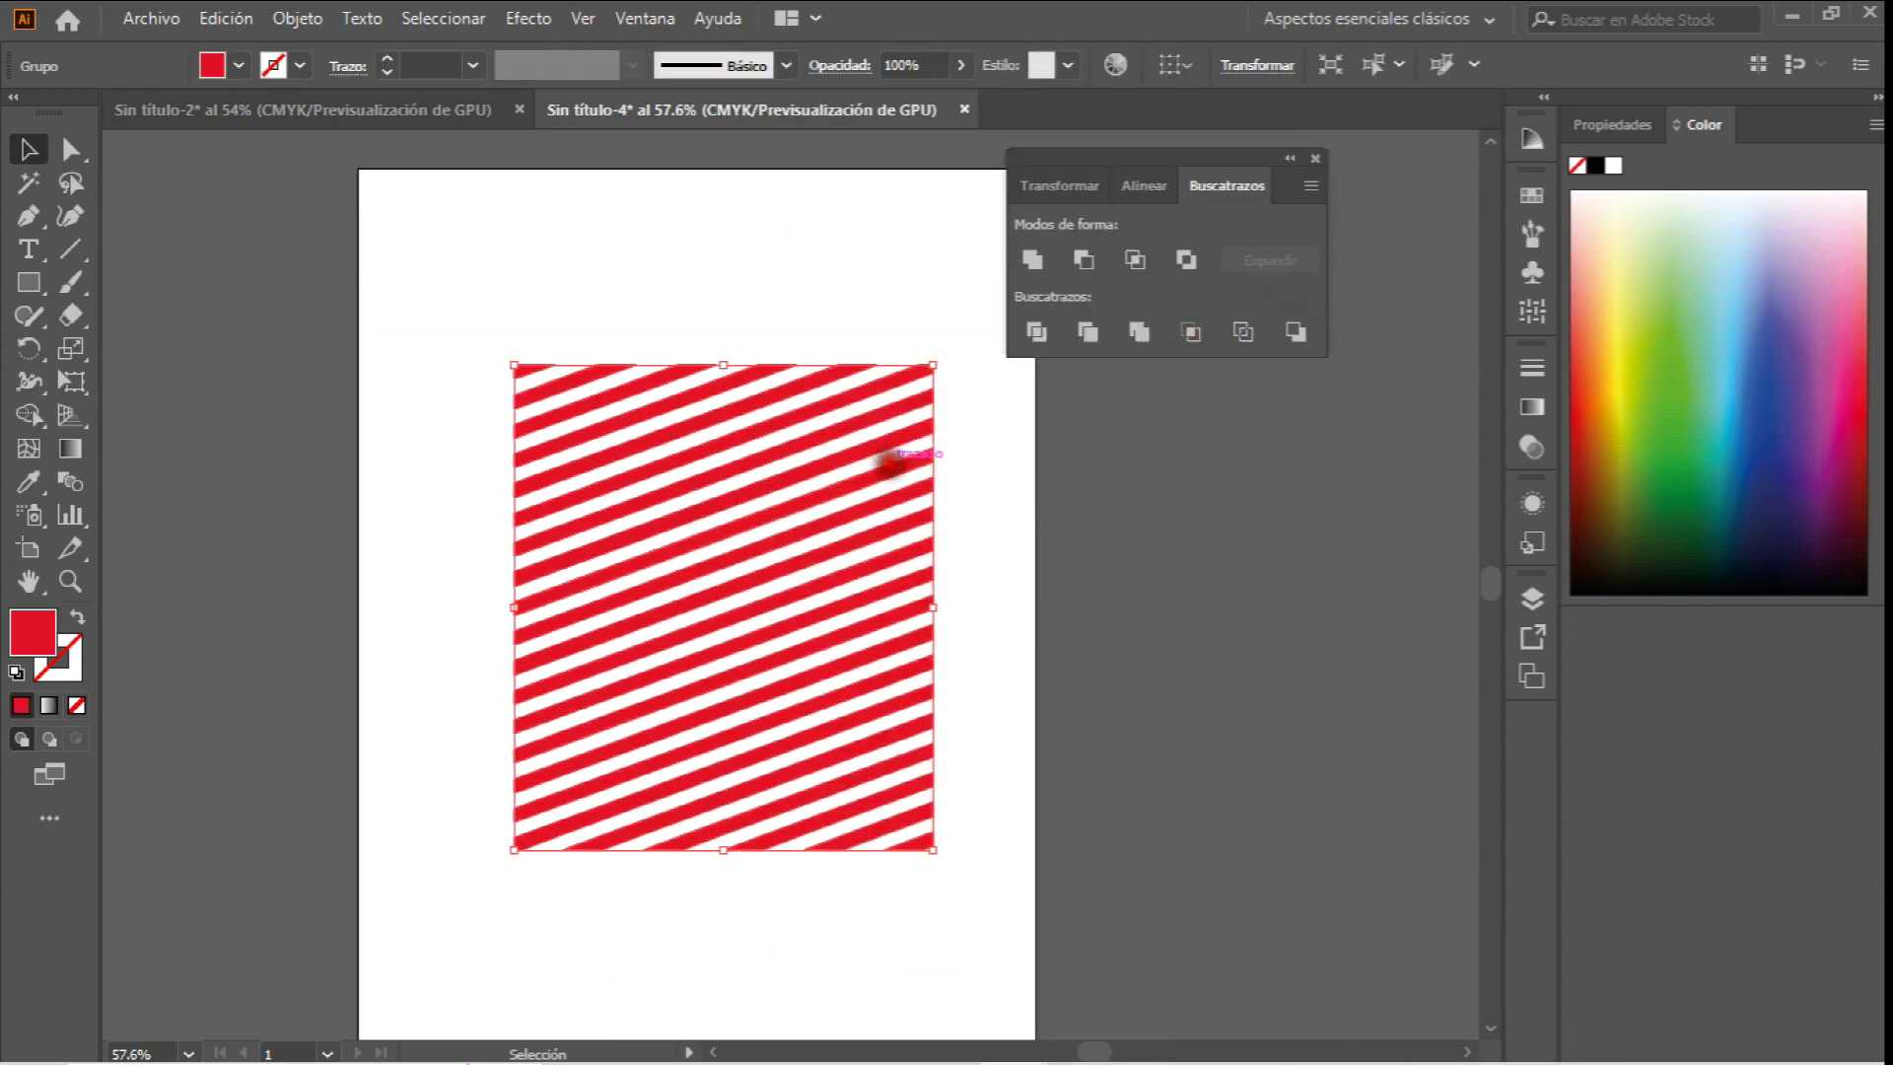
Ungroup the cropped artwork and select a single red stripe on its own.
{"action": "left_click", "coordinate": [296, 18]}
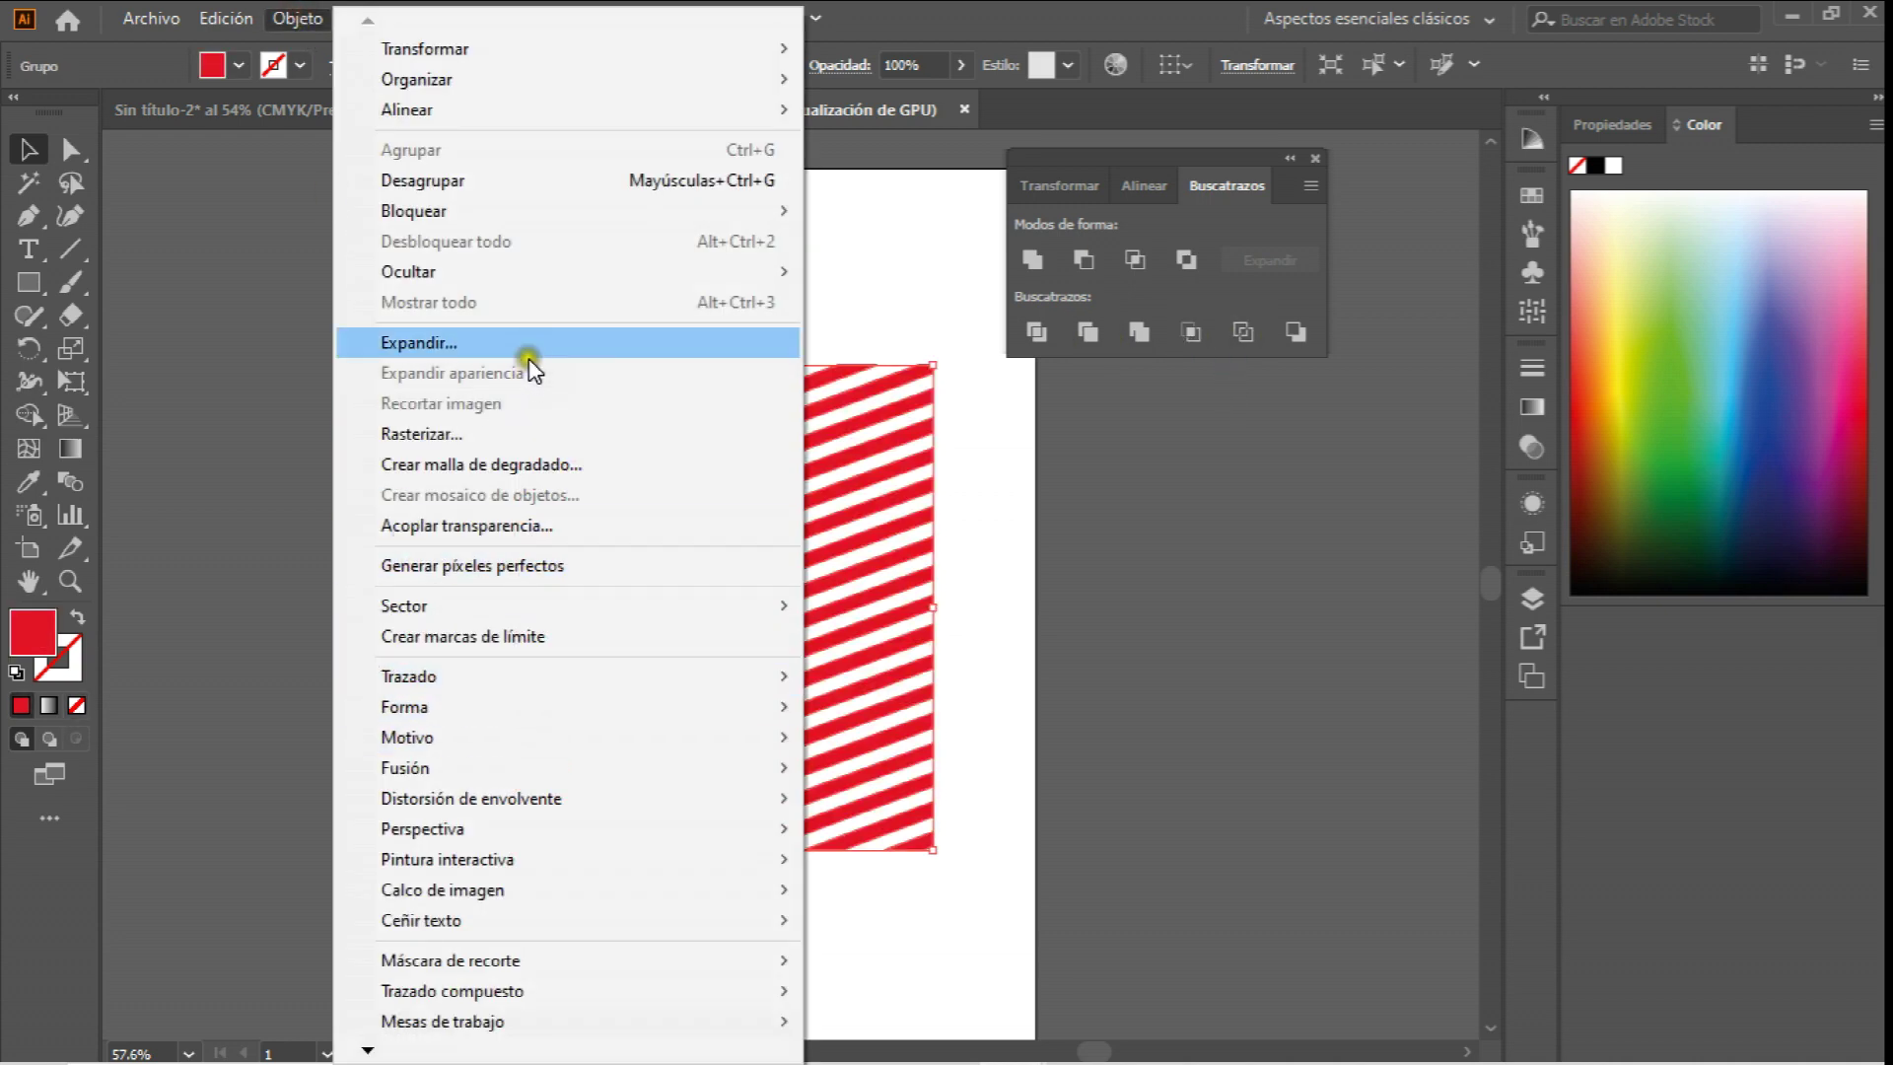
{"action": "right_click", "coordinate": [901, 438]}
{"action": "left_click", "coordinate": [1013, 668]}
{"action": "left_click", "coordinate": [962, 446]}
{"action": "left_click", "coordinate": [925, 450]}
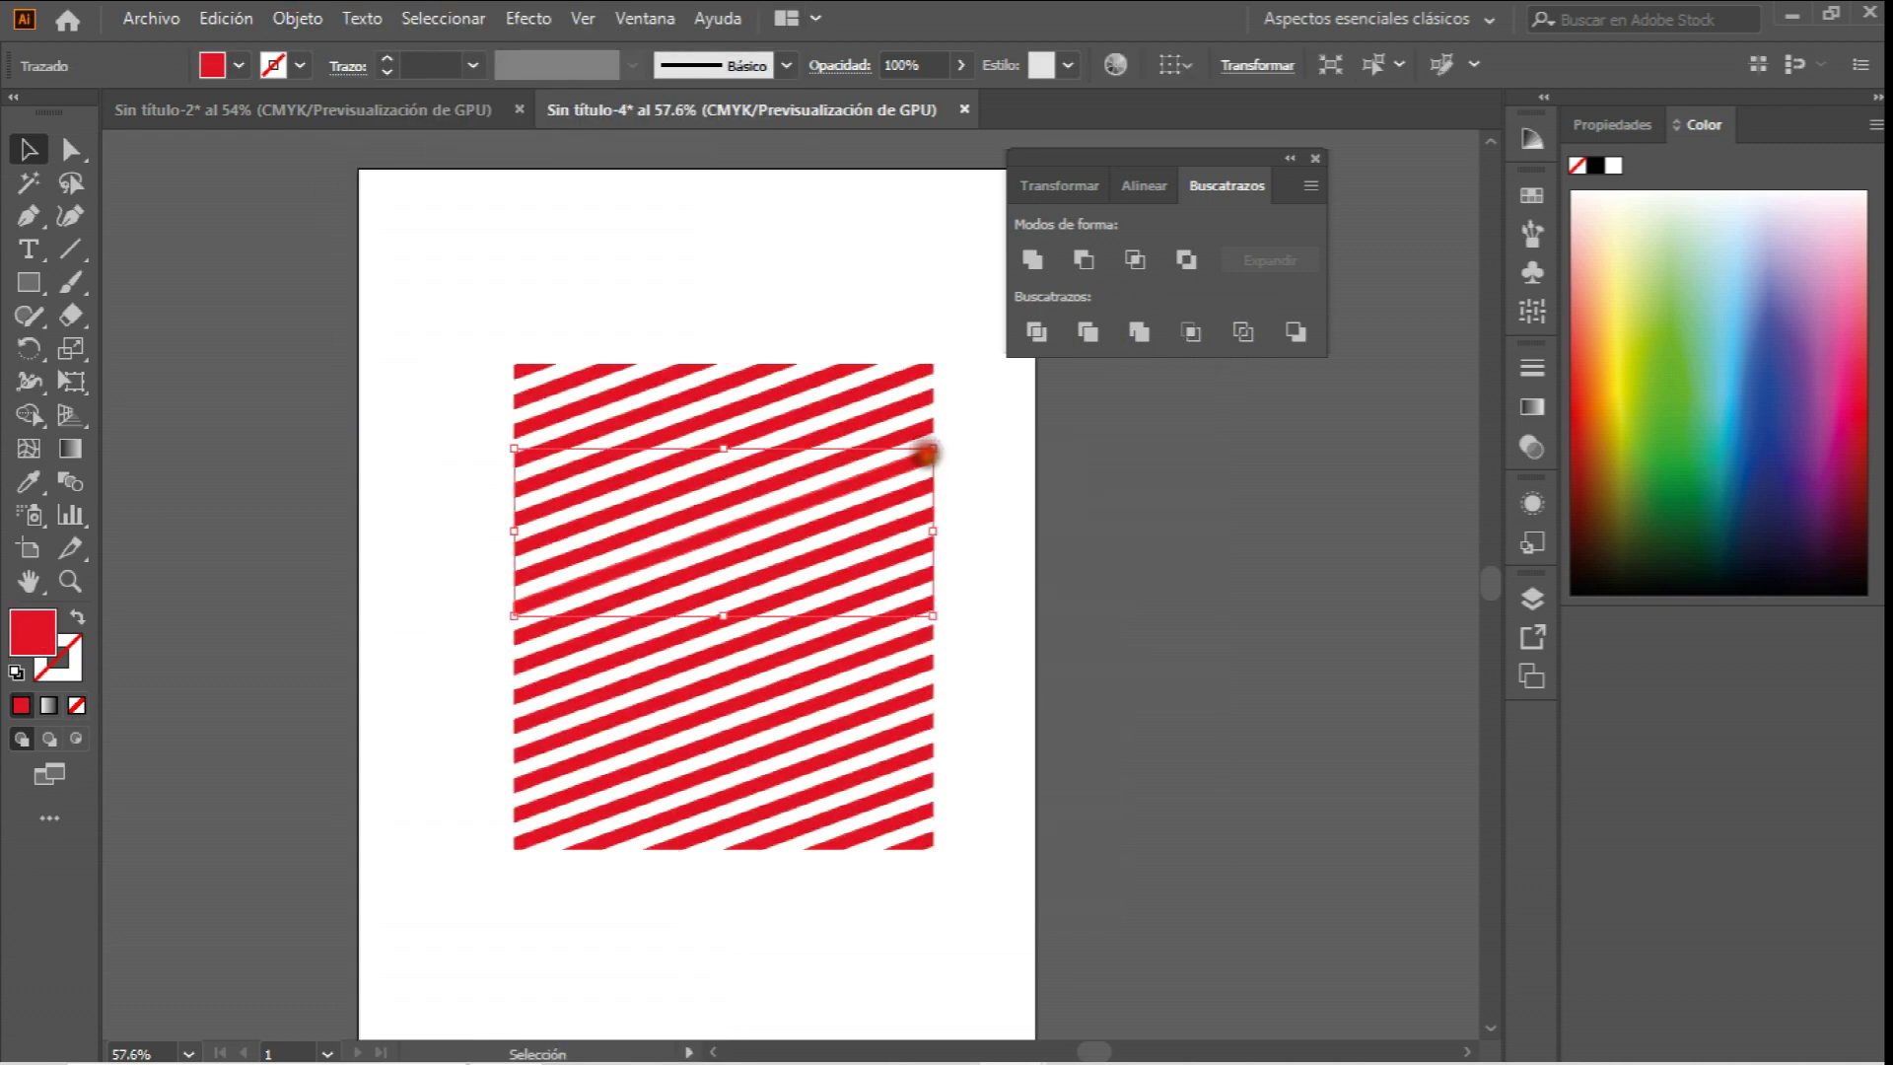
Try moving one of the upper stripes out of the striped rectangle, and undo the move.
{"action": "left_click", "coordinate": [858, 422]}
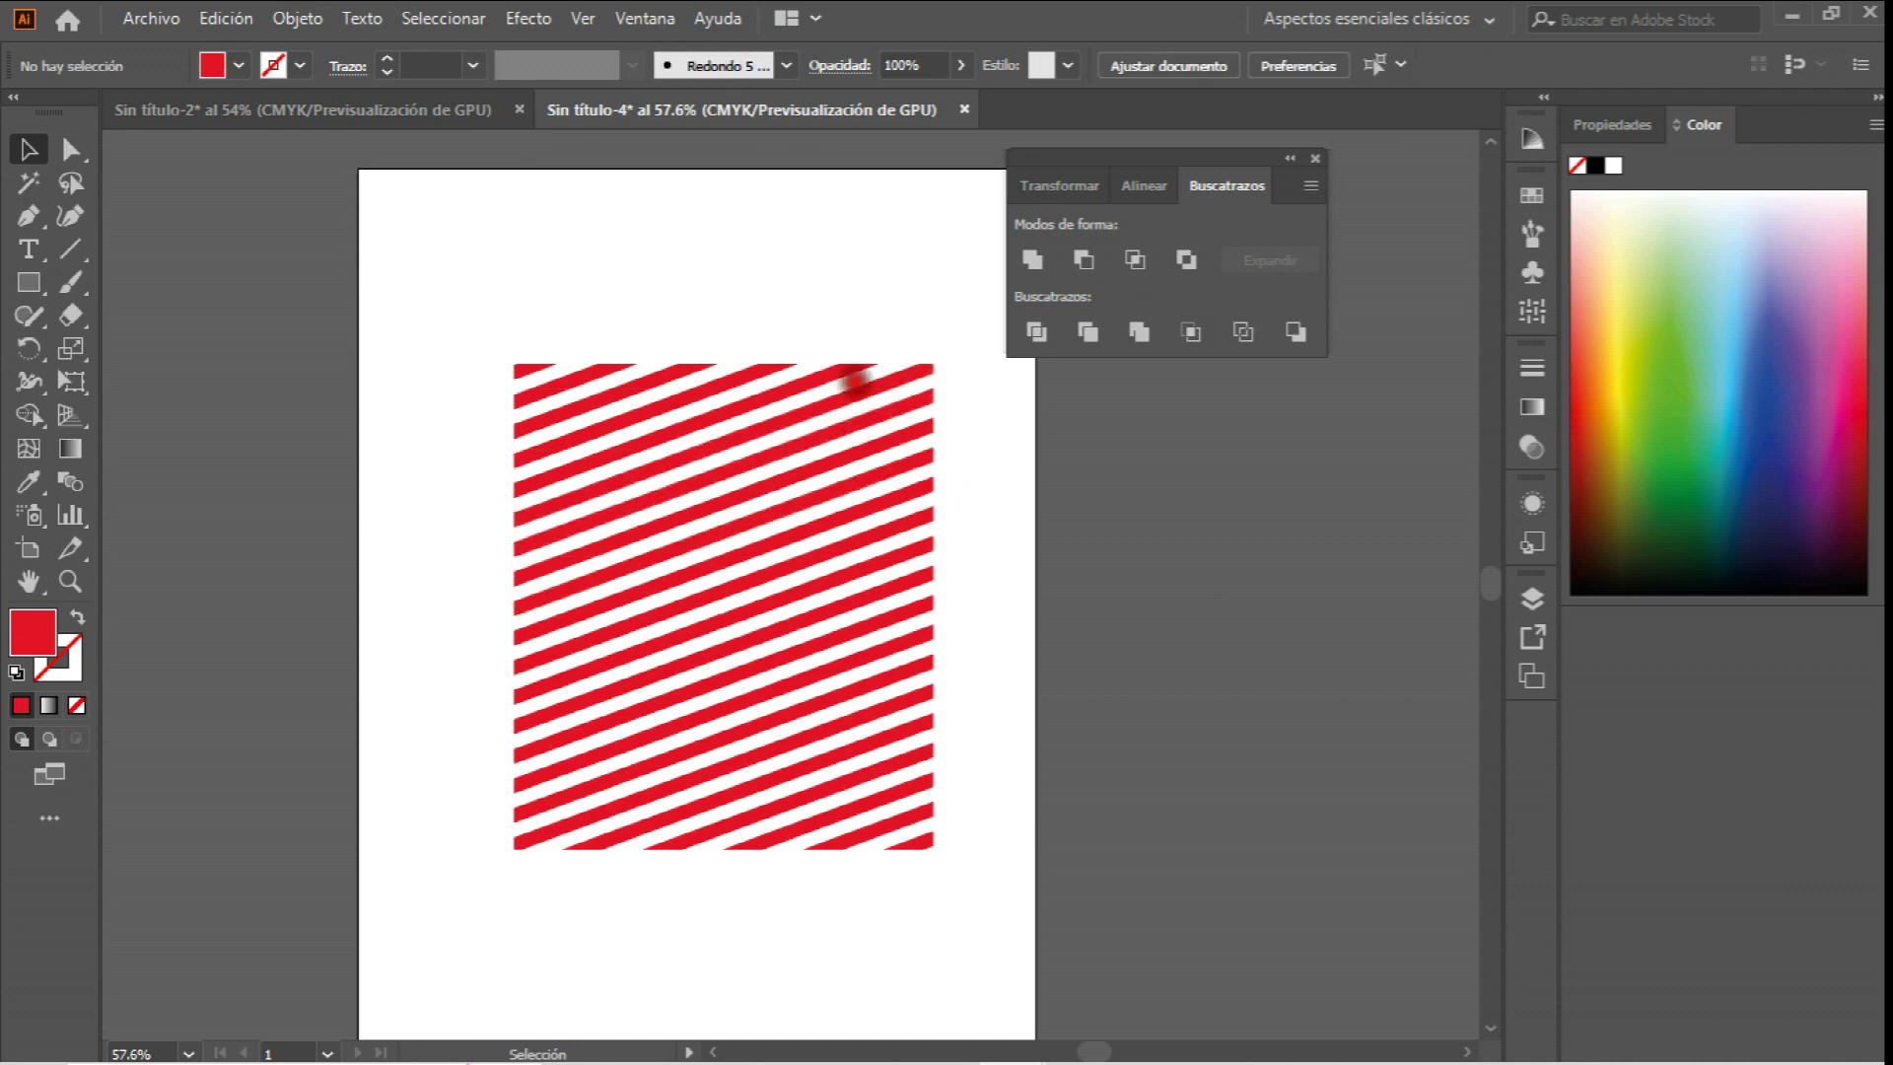
{"action": "left_click_drag", "start_coordinate": [847, 367], "coordinate": [713, 225]}
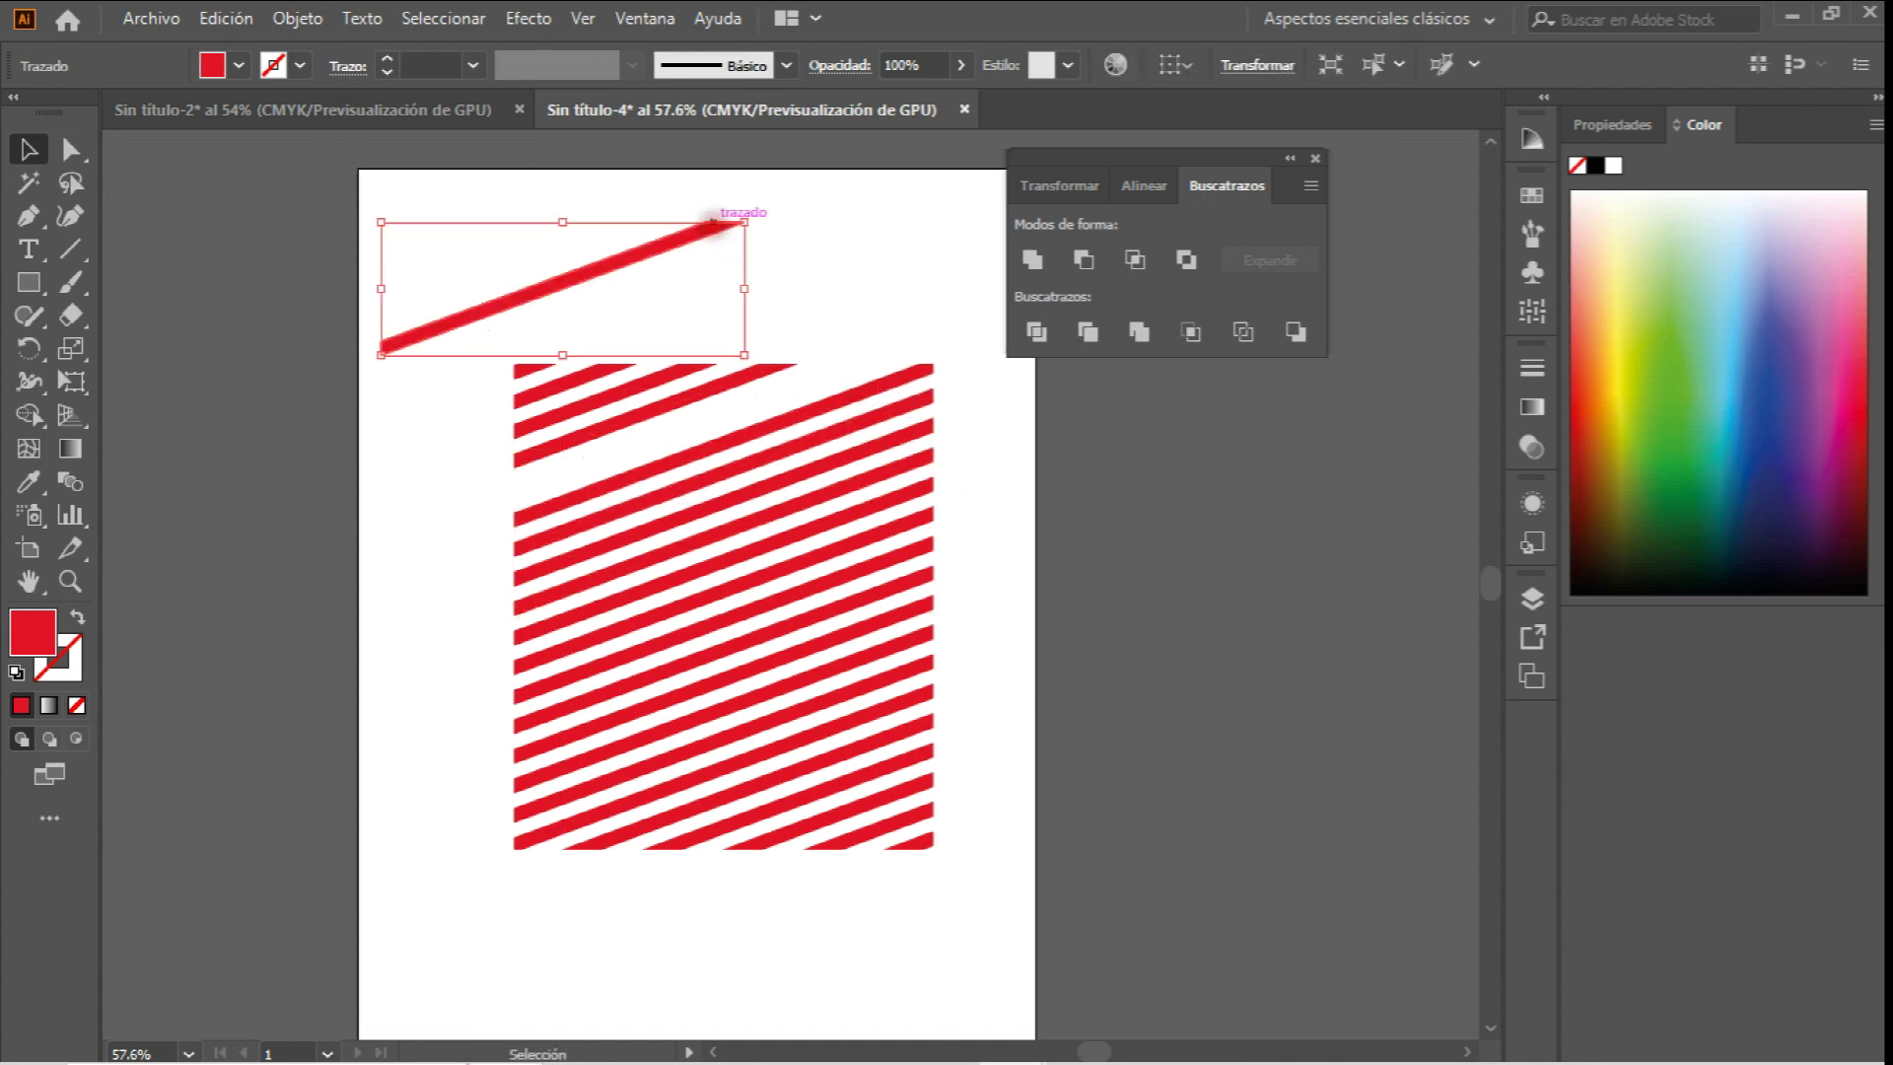
{"action": "key", "text": "ctrl+z"}
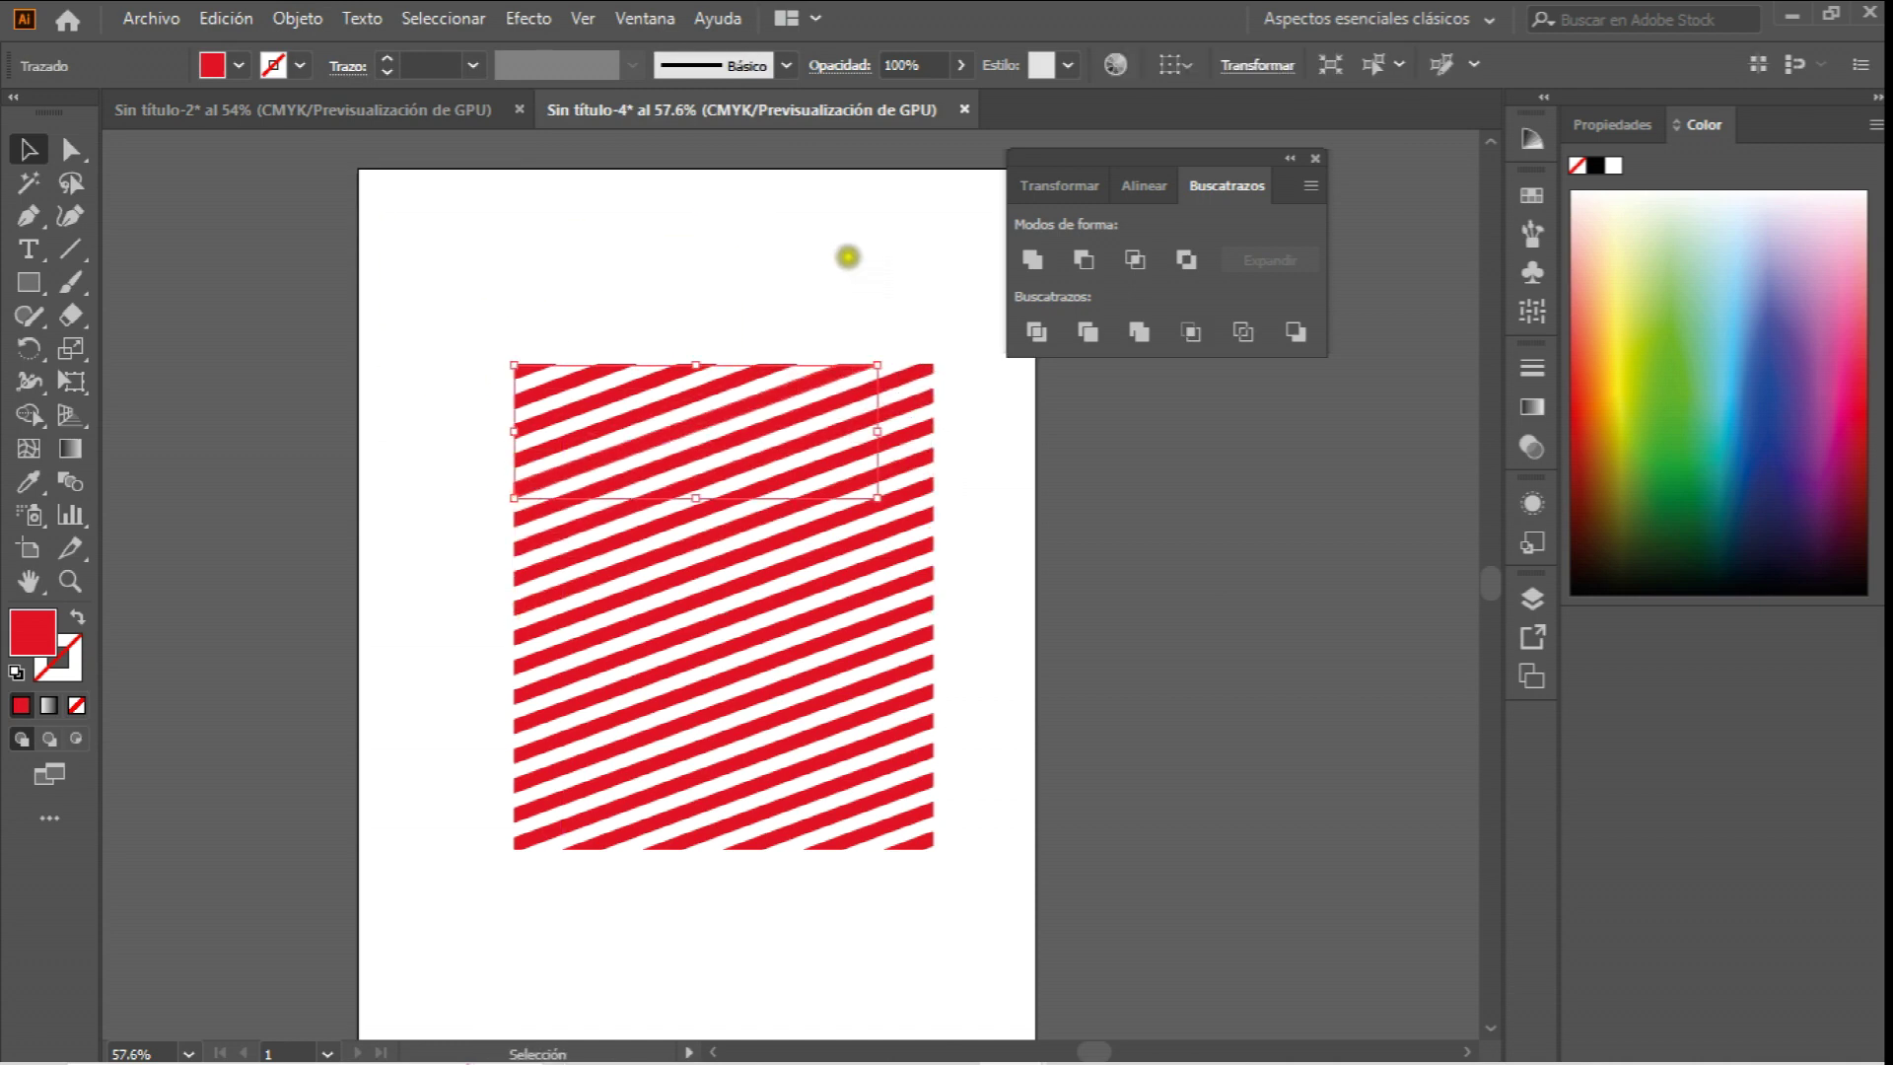
Close the floating Buscatrazos panel.
{"action": "left_click", "coordinate": [1286, 160]}
{"action": "left_click", "coordinate": [1151, 156]}
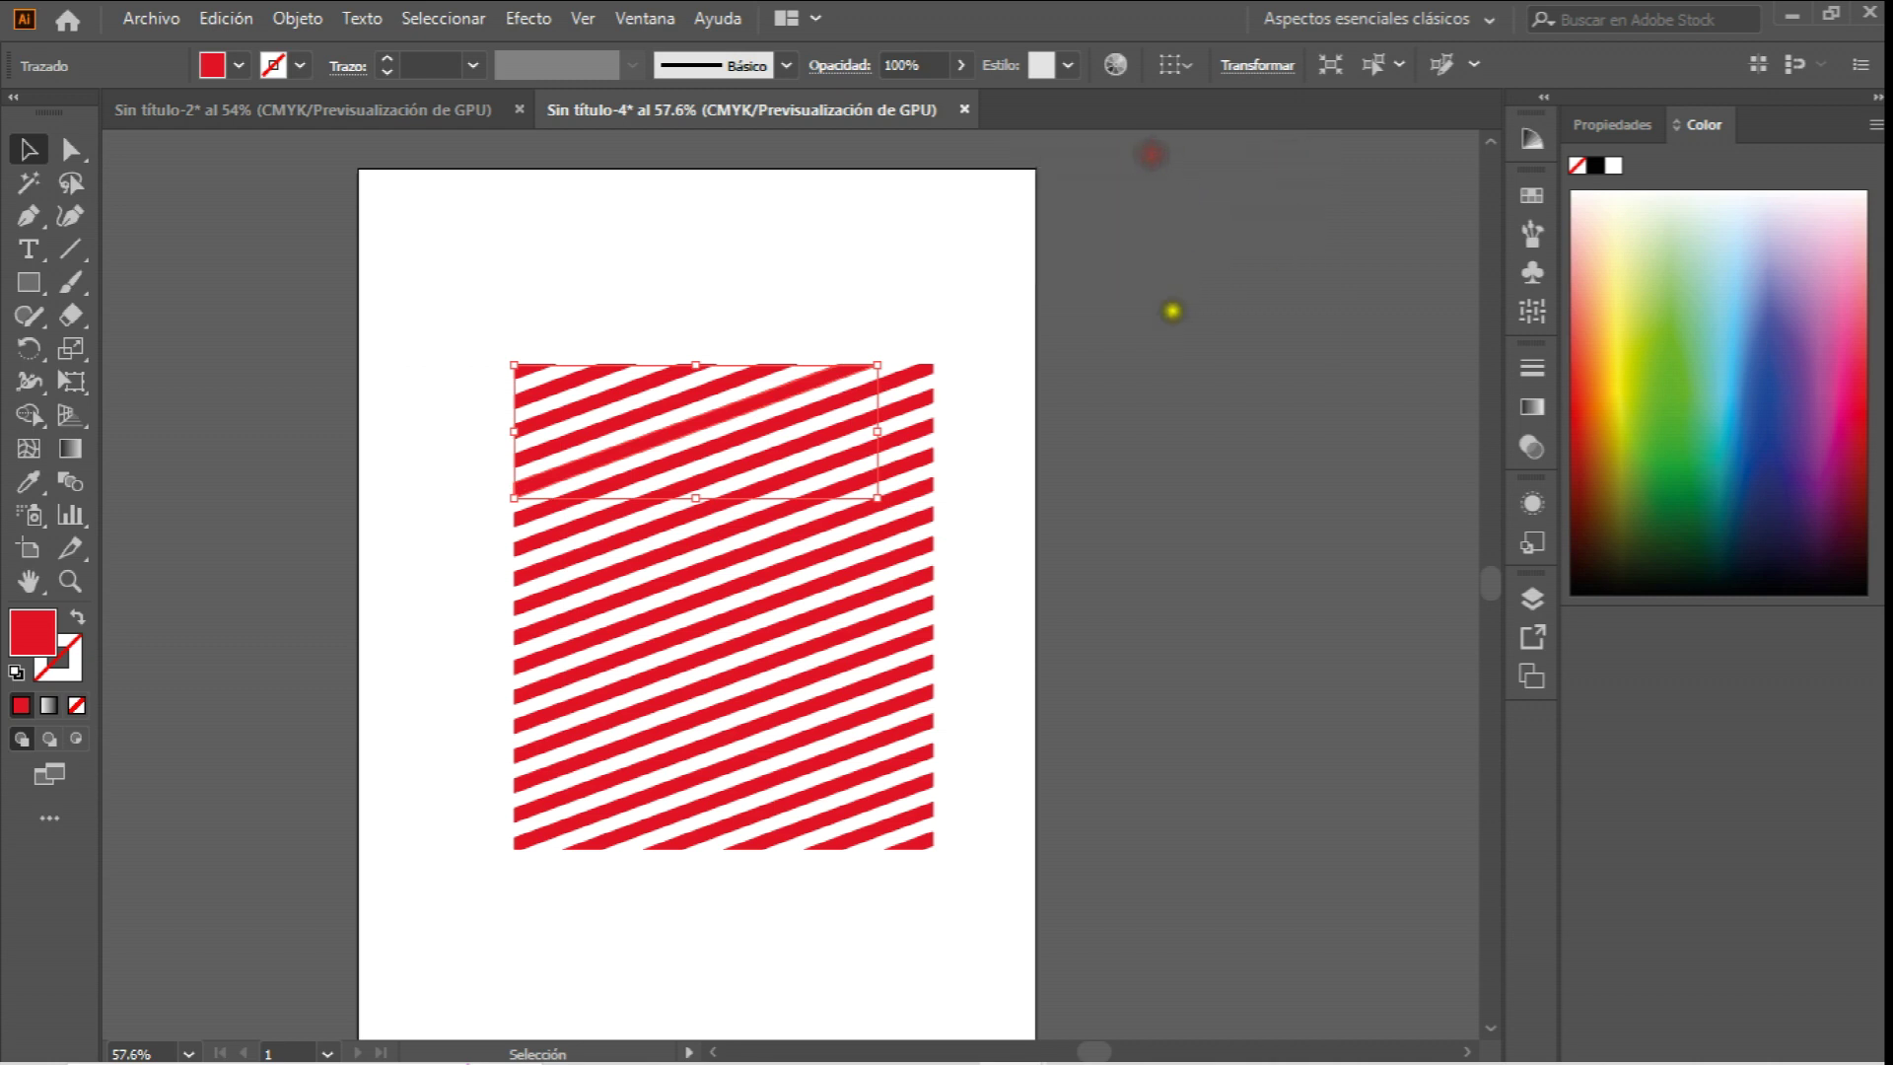
{"action": "left_click", "coordinate": [1145, 342]}
{"action": "left_click_drag", "start_coordinate": [441, 332], "coordinate": [1041, 975]}
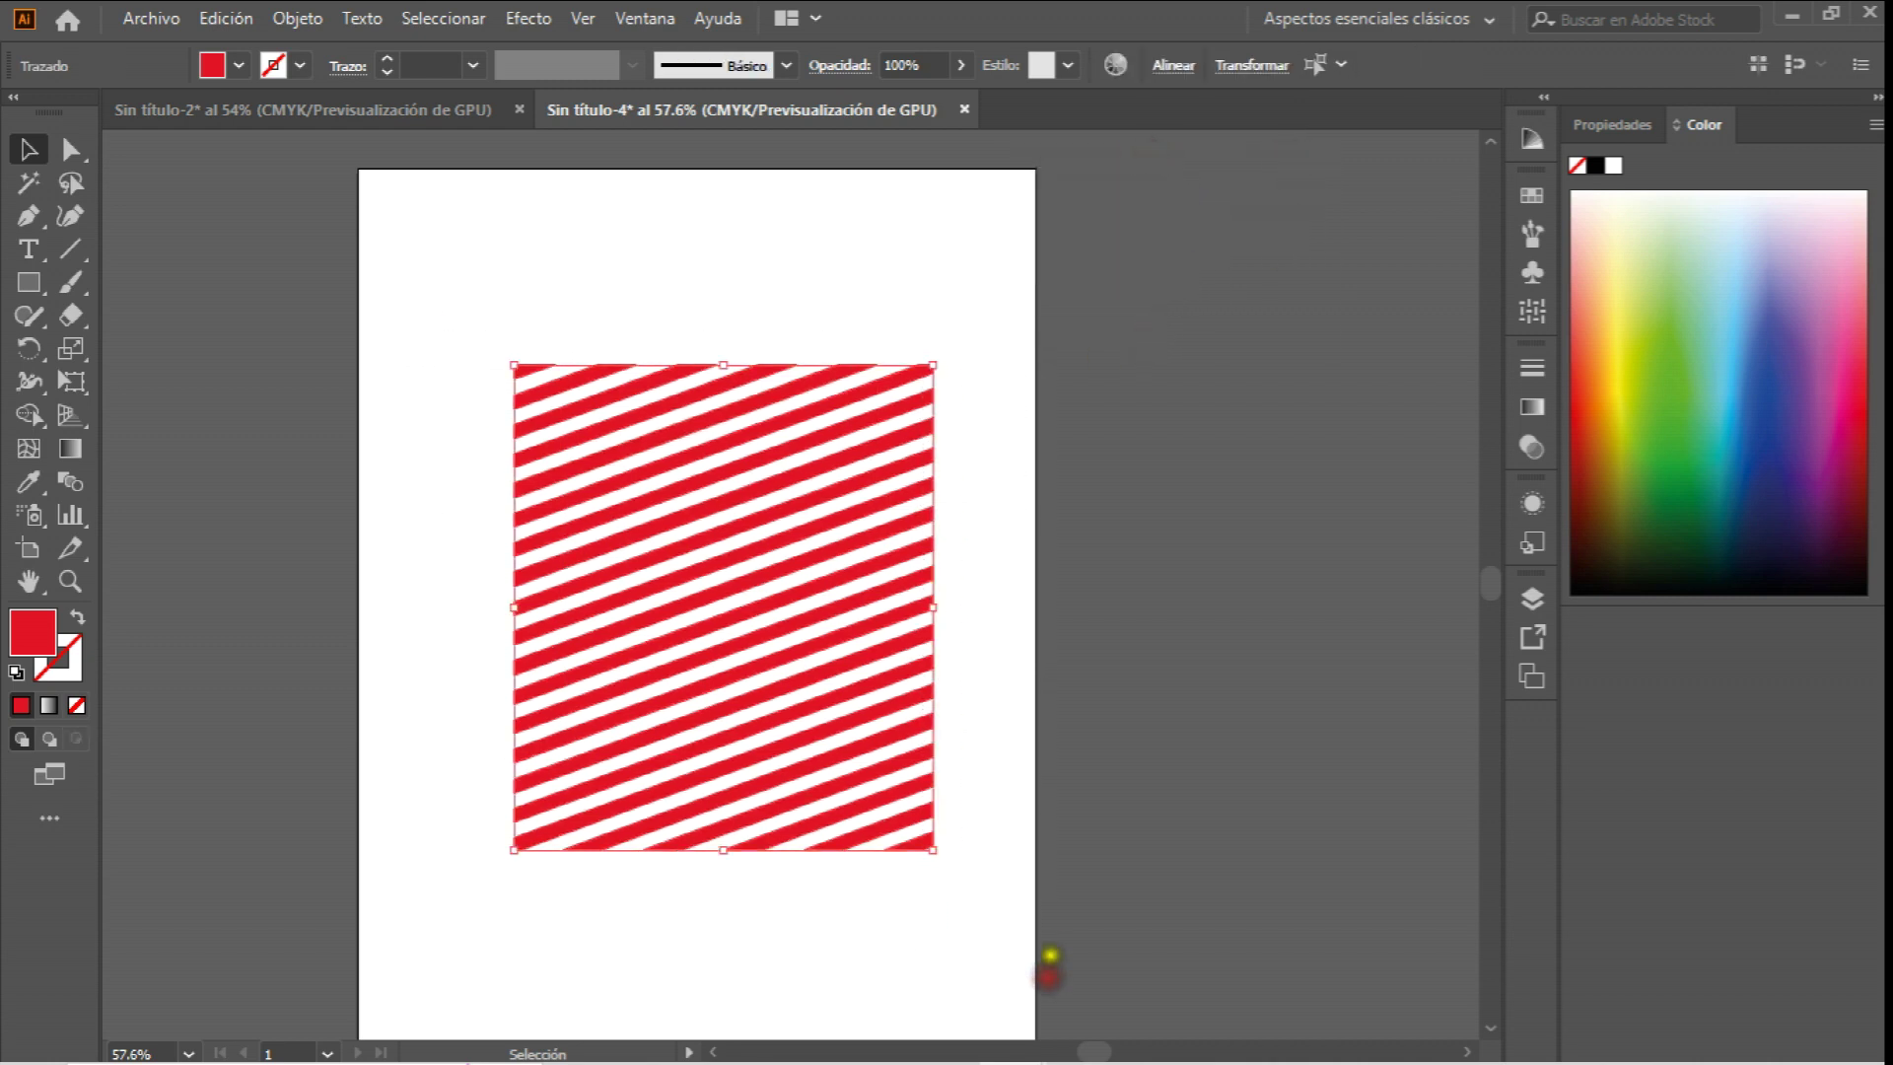
{"action": "double_click", "coordinate": [32, 642]}
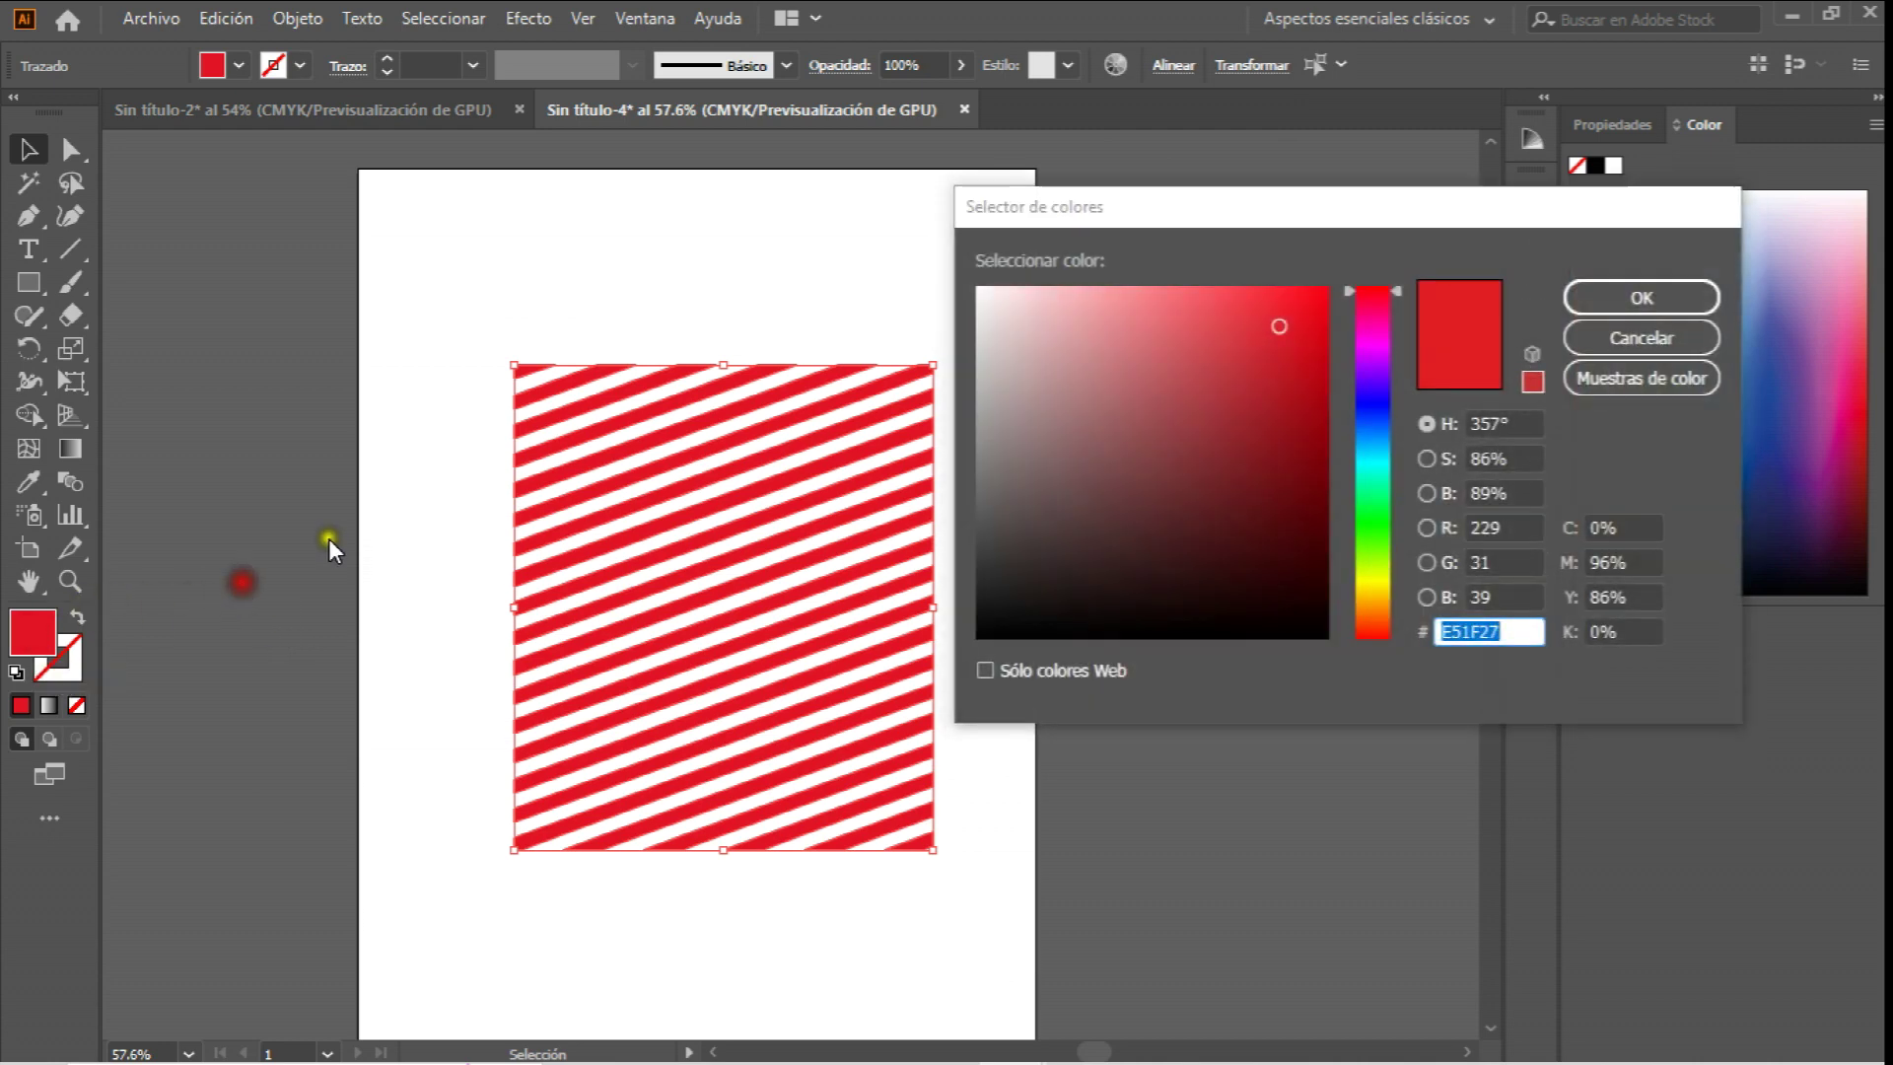
{"action": "left_click", "coordinate": [1694, 334]}
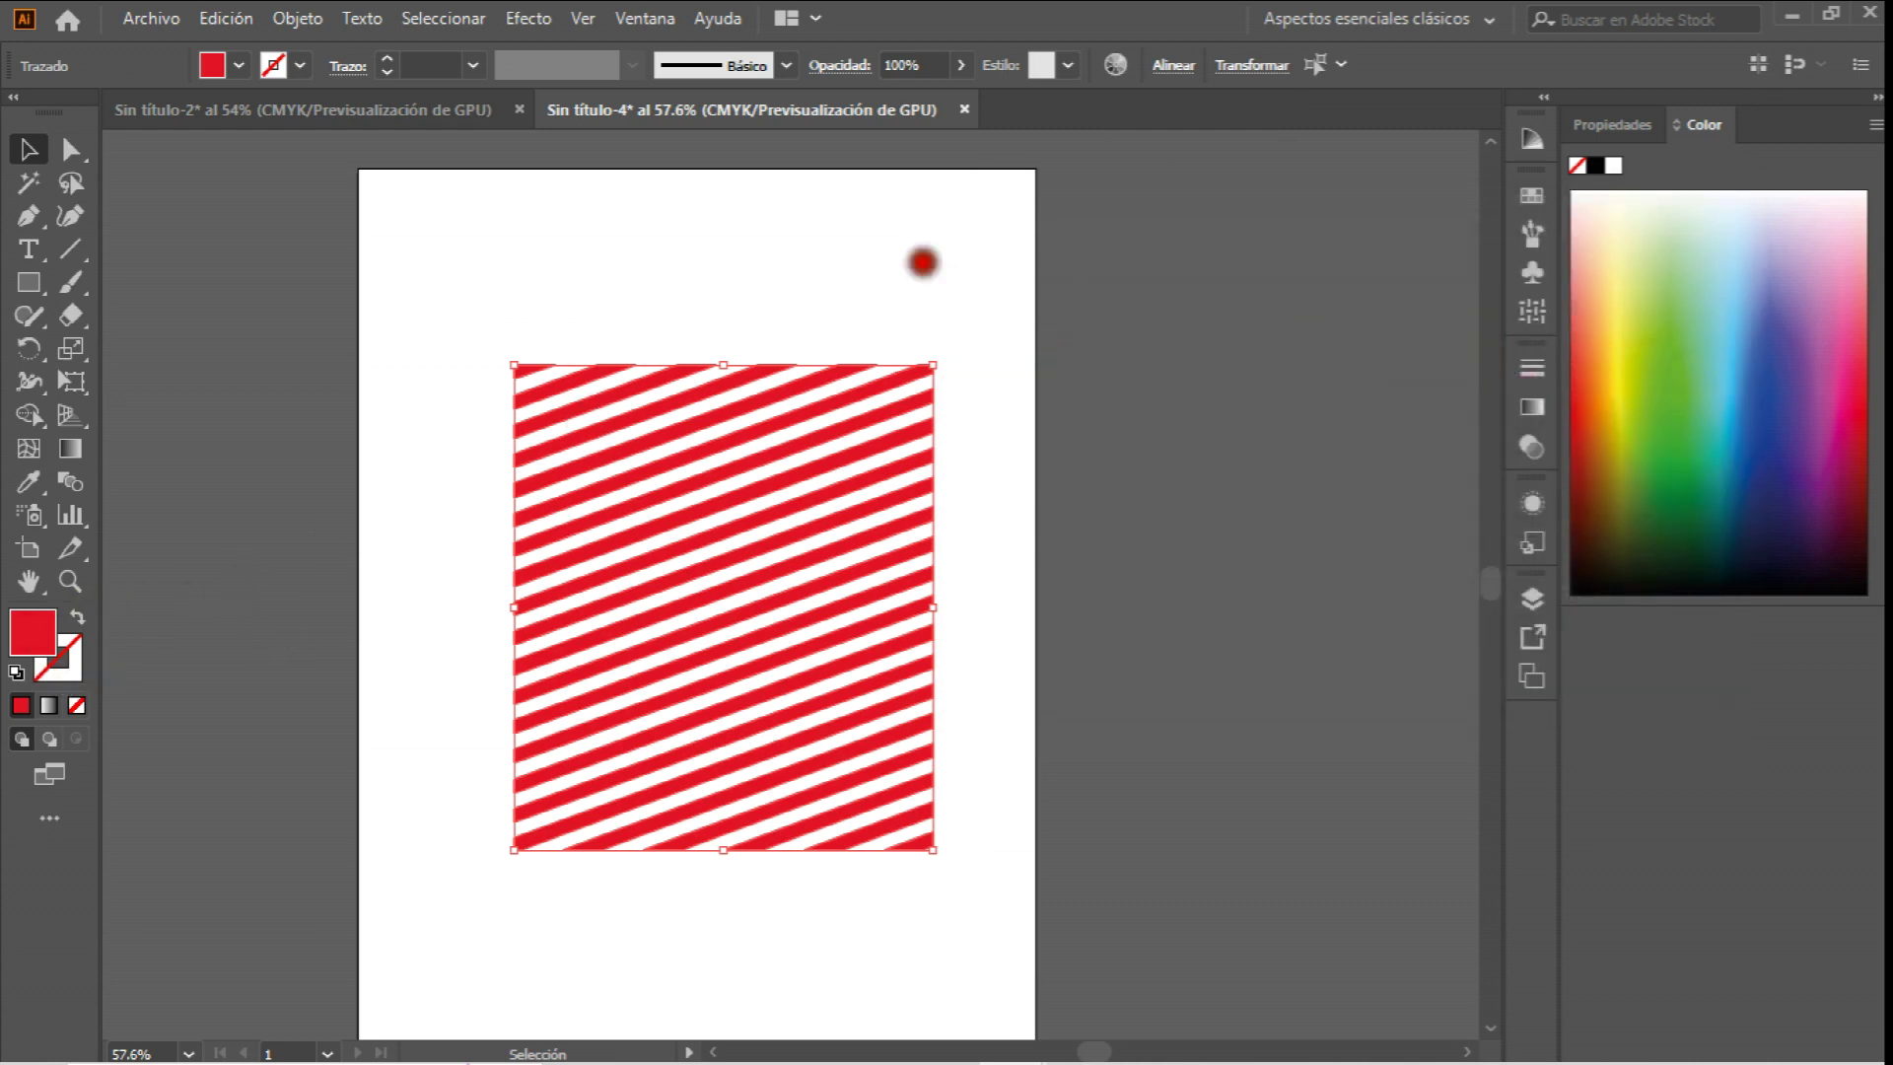
Try a blue fill on the stripe that meets the rectangle's upper-right corner, and undo the recolouring.
{"action": "left_click", "coordinate": [921, 262]}
{"action": "left_click", "coordinate": [918, 371]}
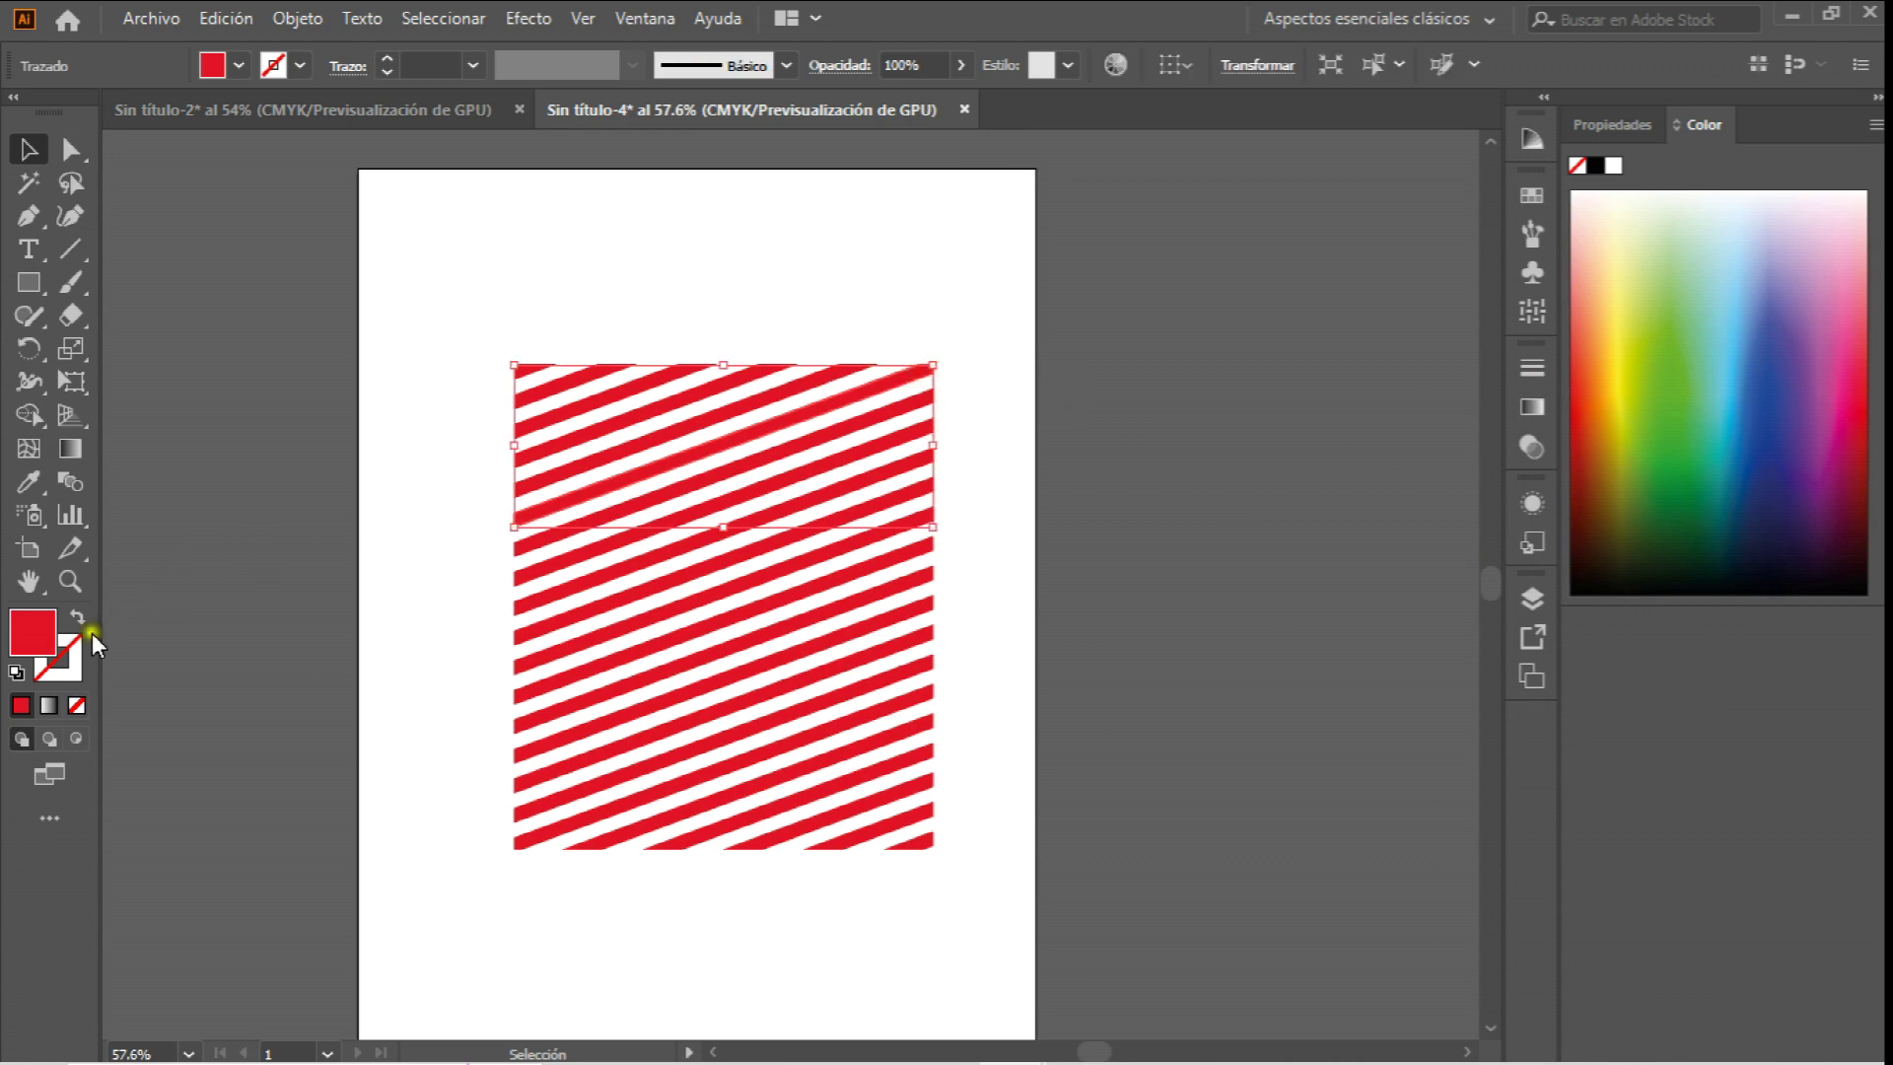
{"action": "left_click", "coordinate": [27, 642]}
{"action": "double_click", "coordinate": [27, 642]}
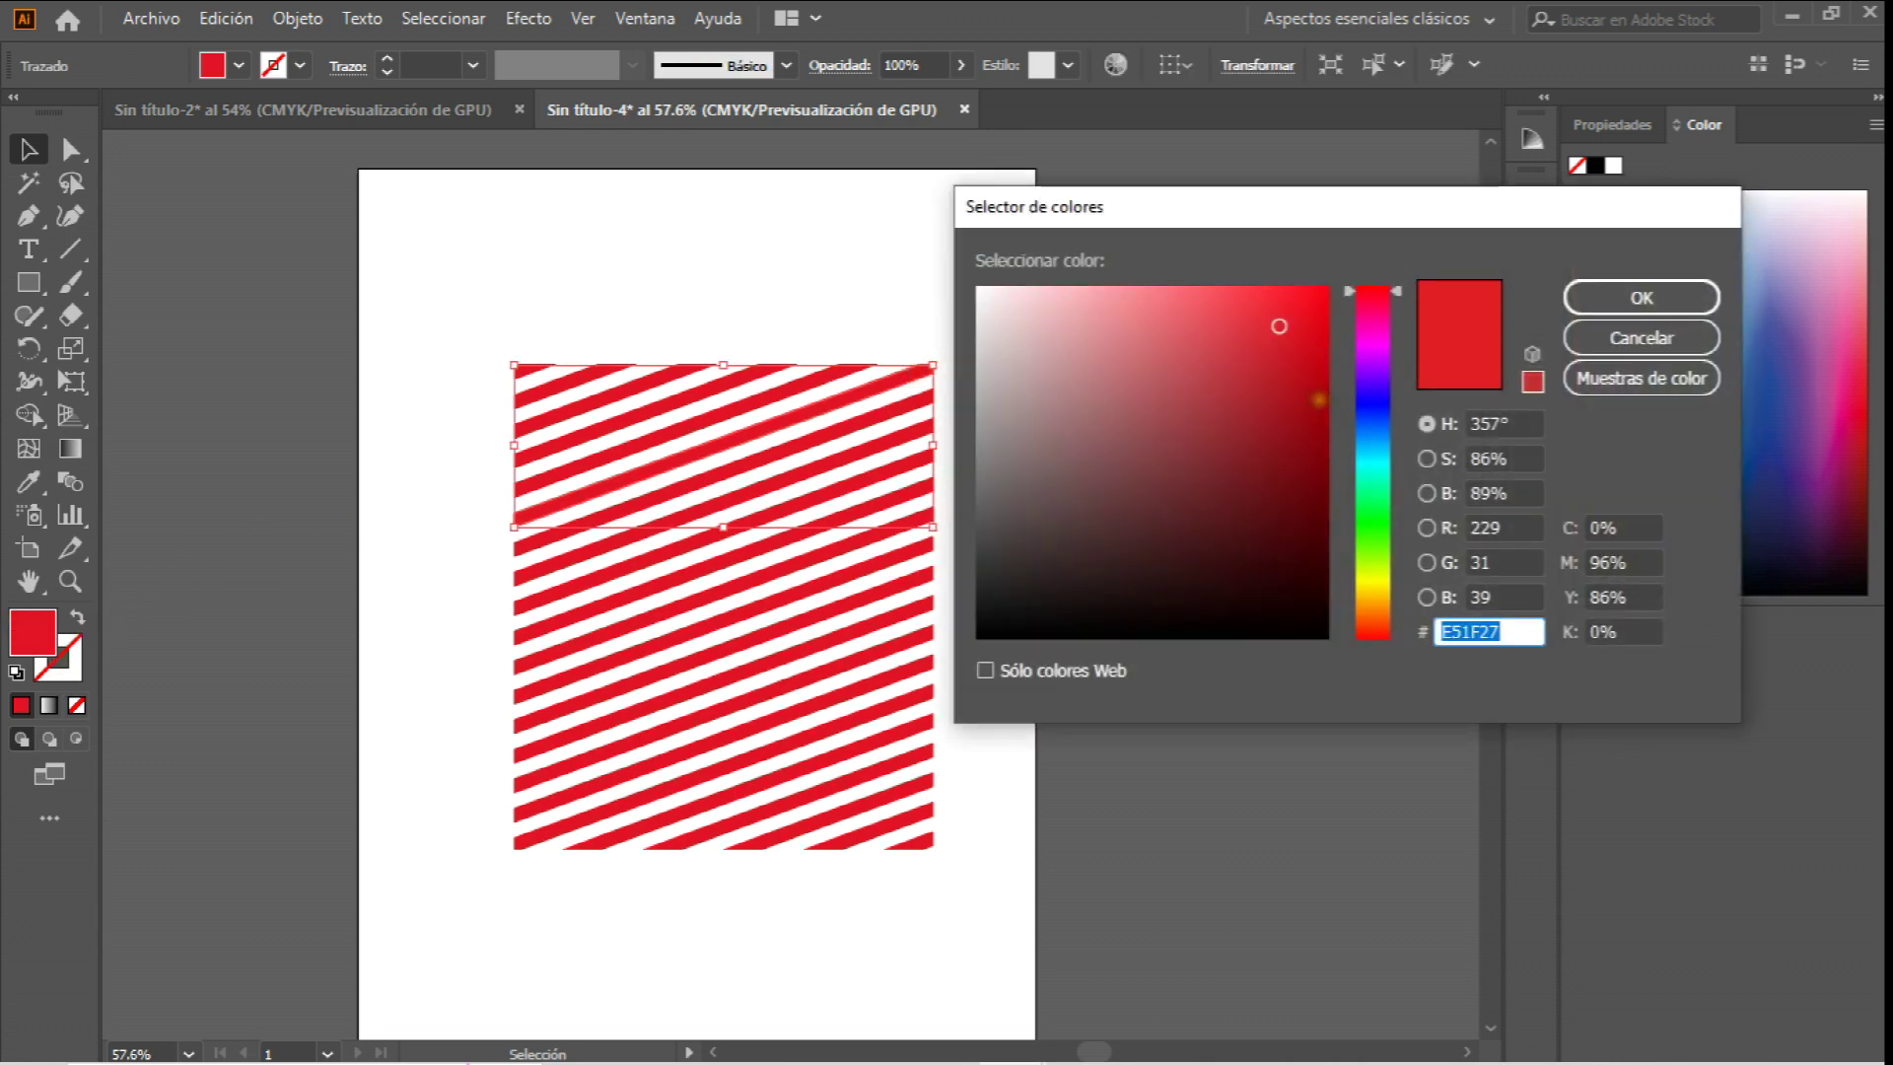
{"action": "left_click", "coordinate": [1374, 400]}
{"action": "left_click", "coordinate": [1648, 301]}
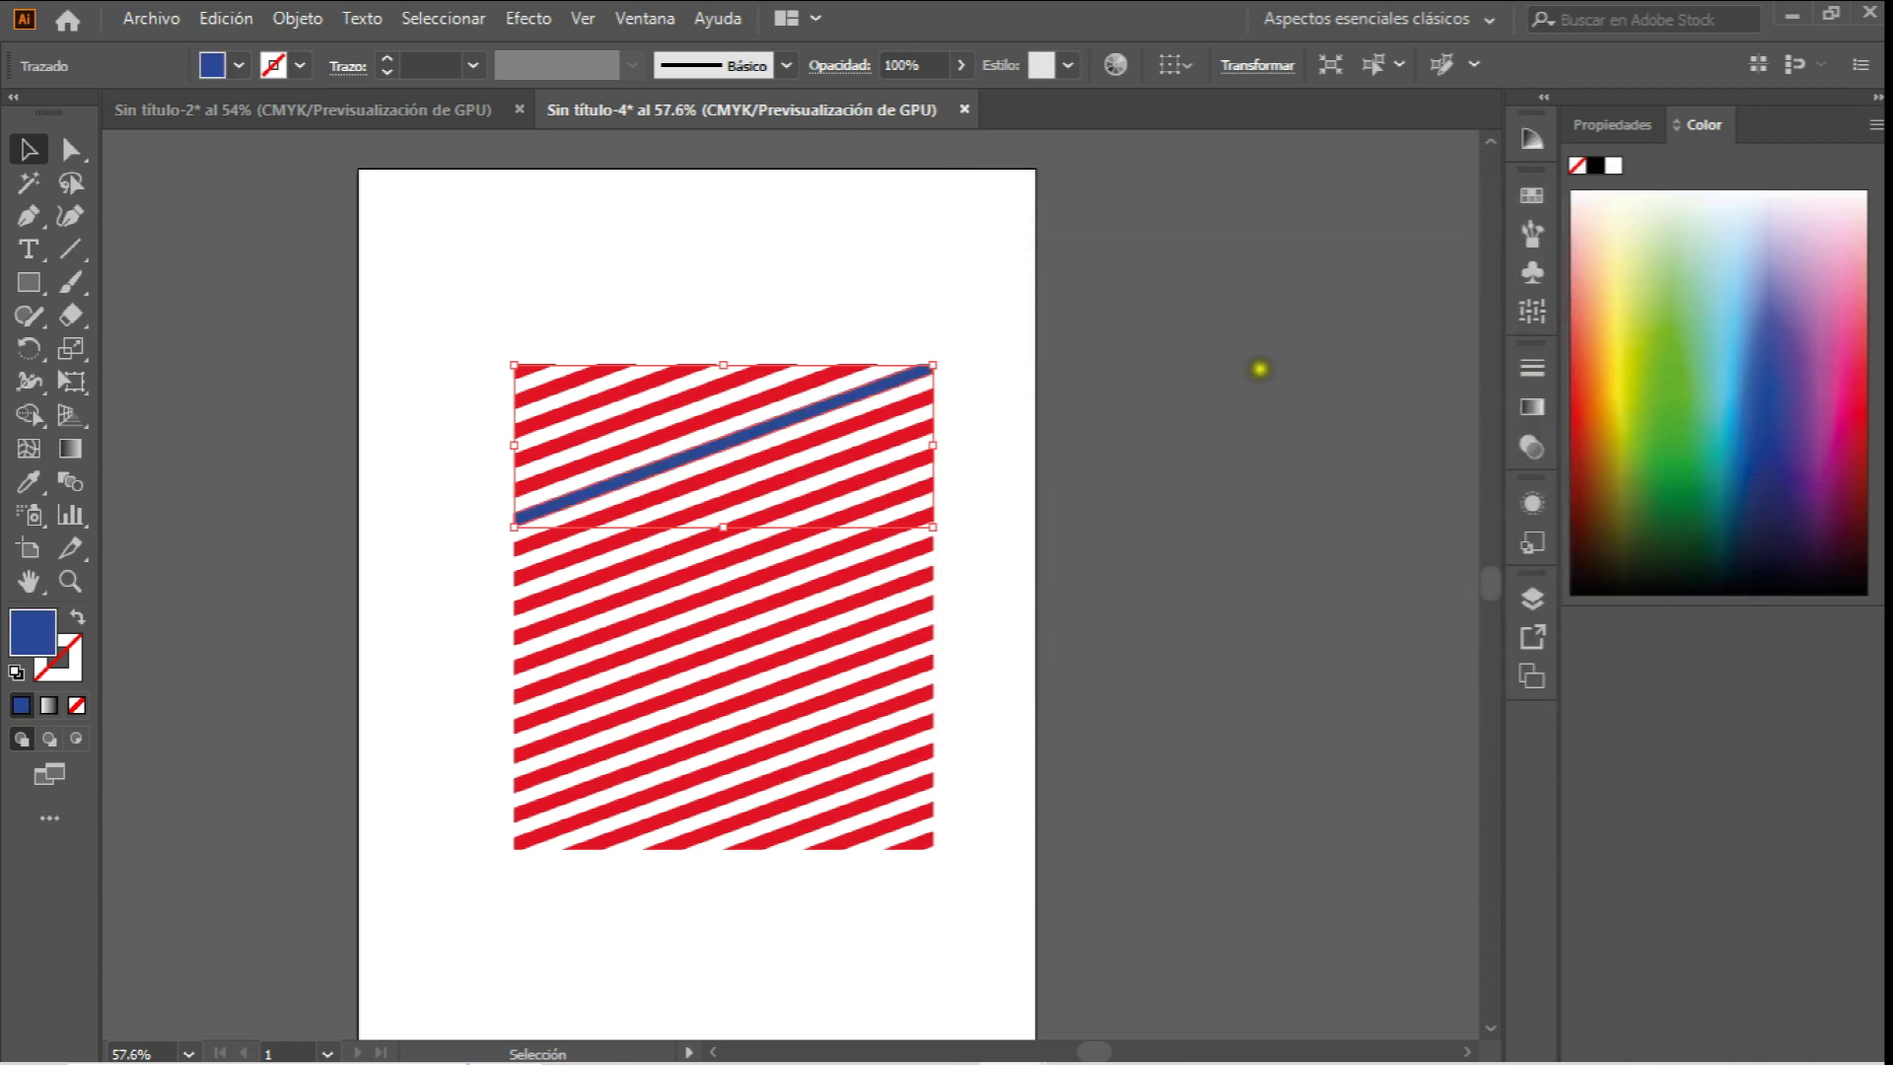
{"action": "left_click", "coordinate": [1250, 372]}
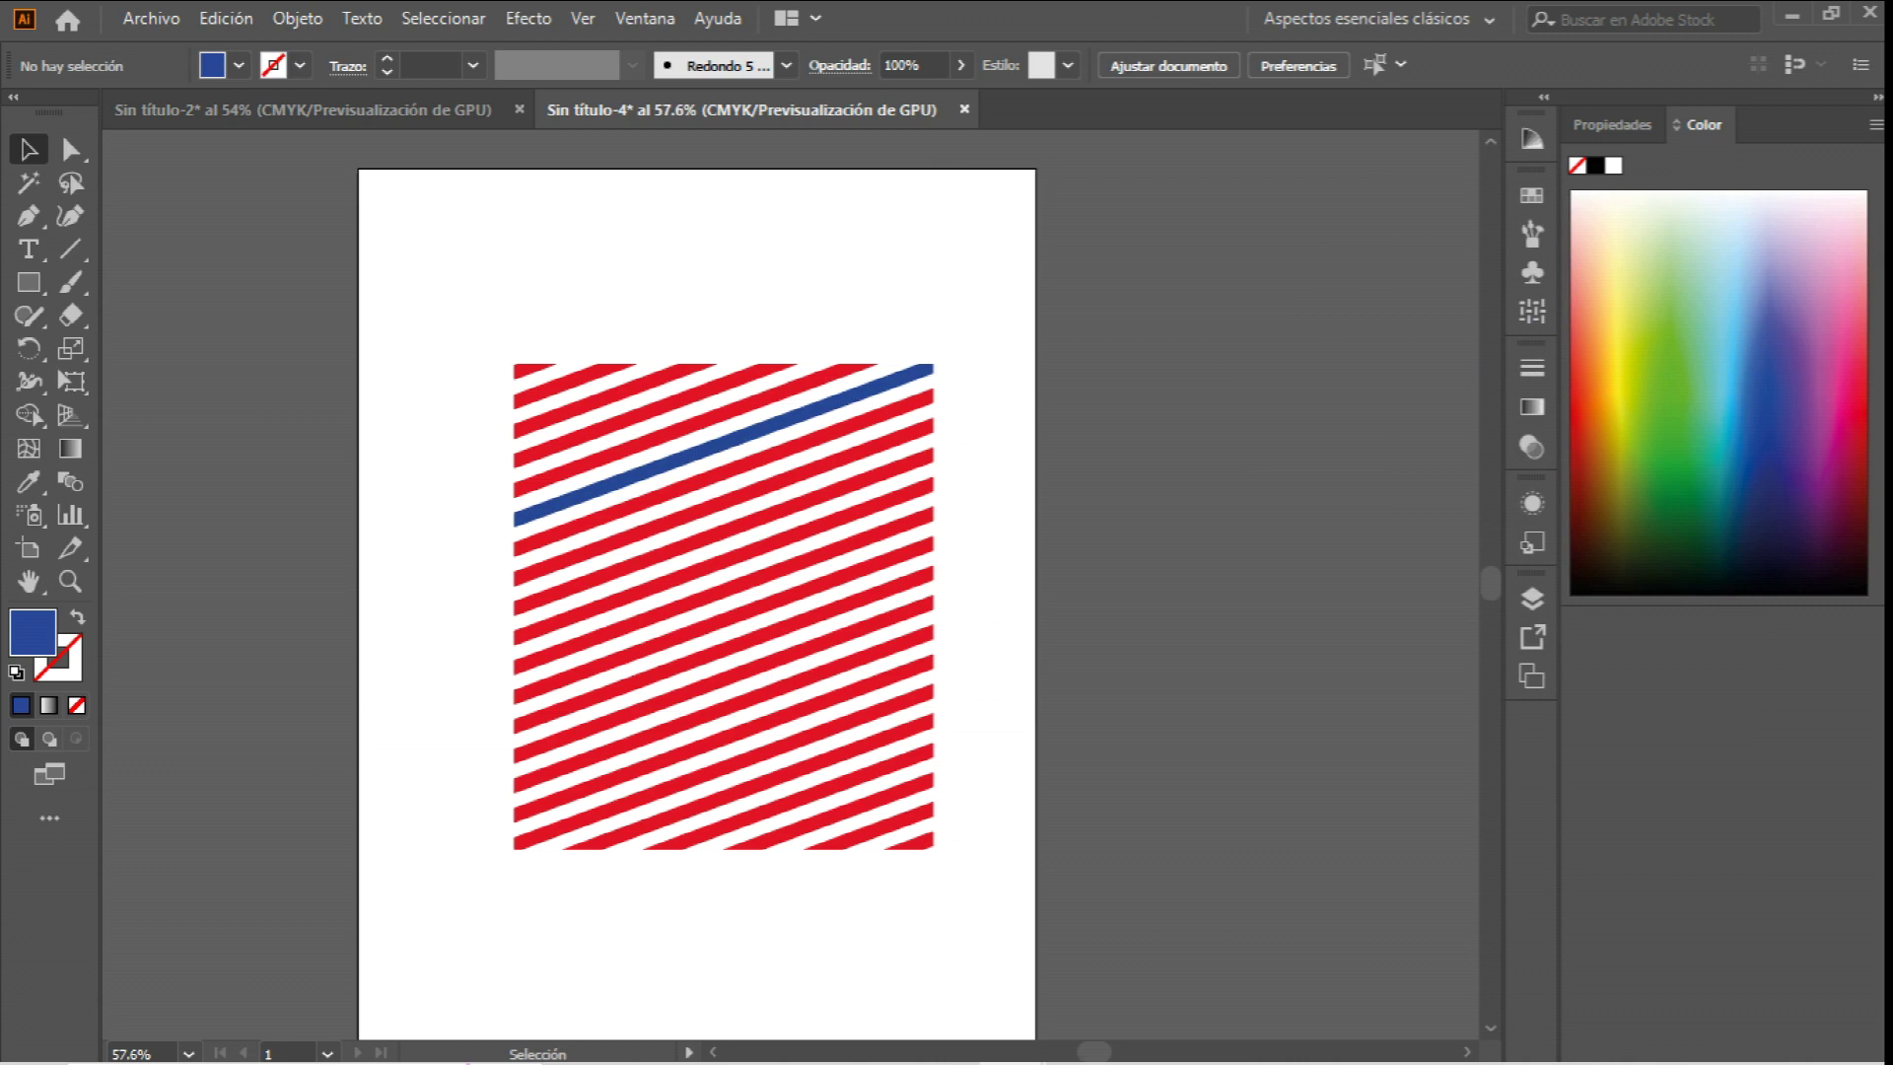
{"action": "key", "text": "ctrl+z"}
{"action": "key", "text": "ctrl+z"}
{"action": "left_click", "coordinate": [667, 240]}
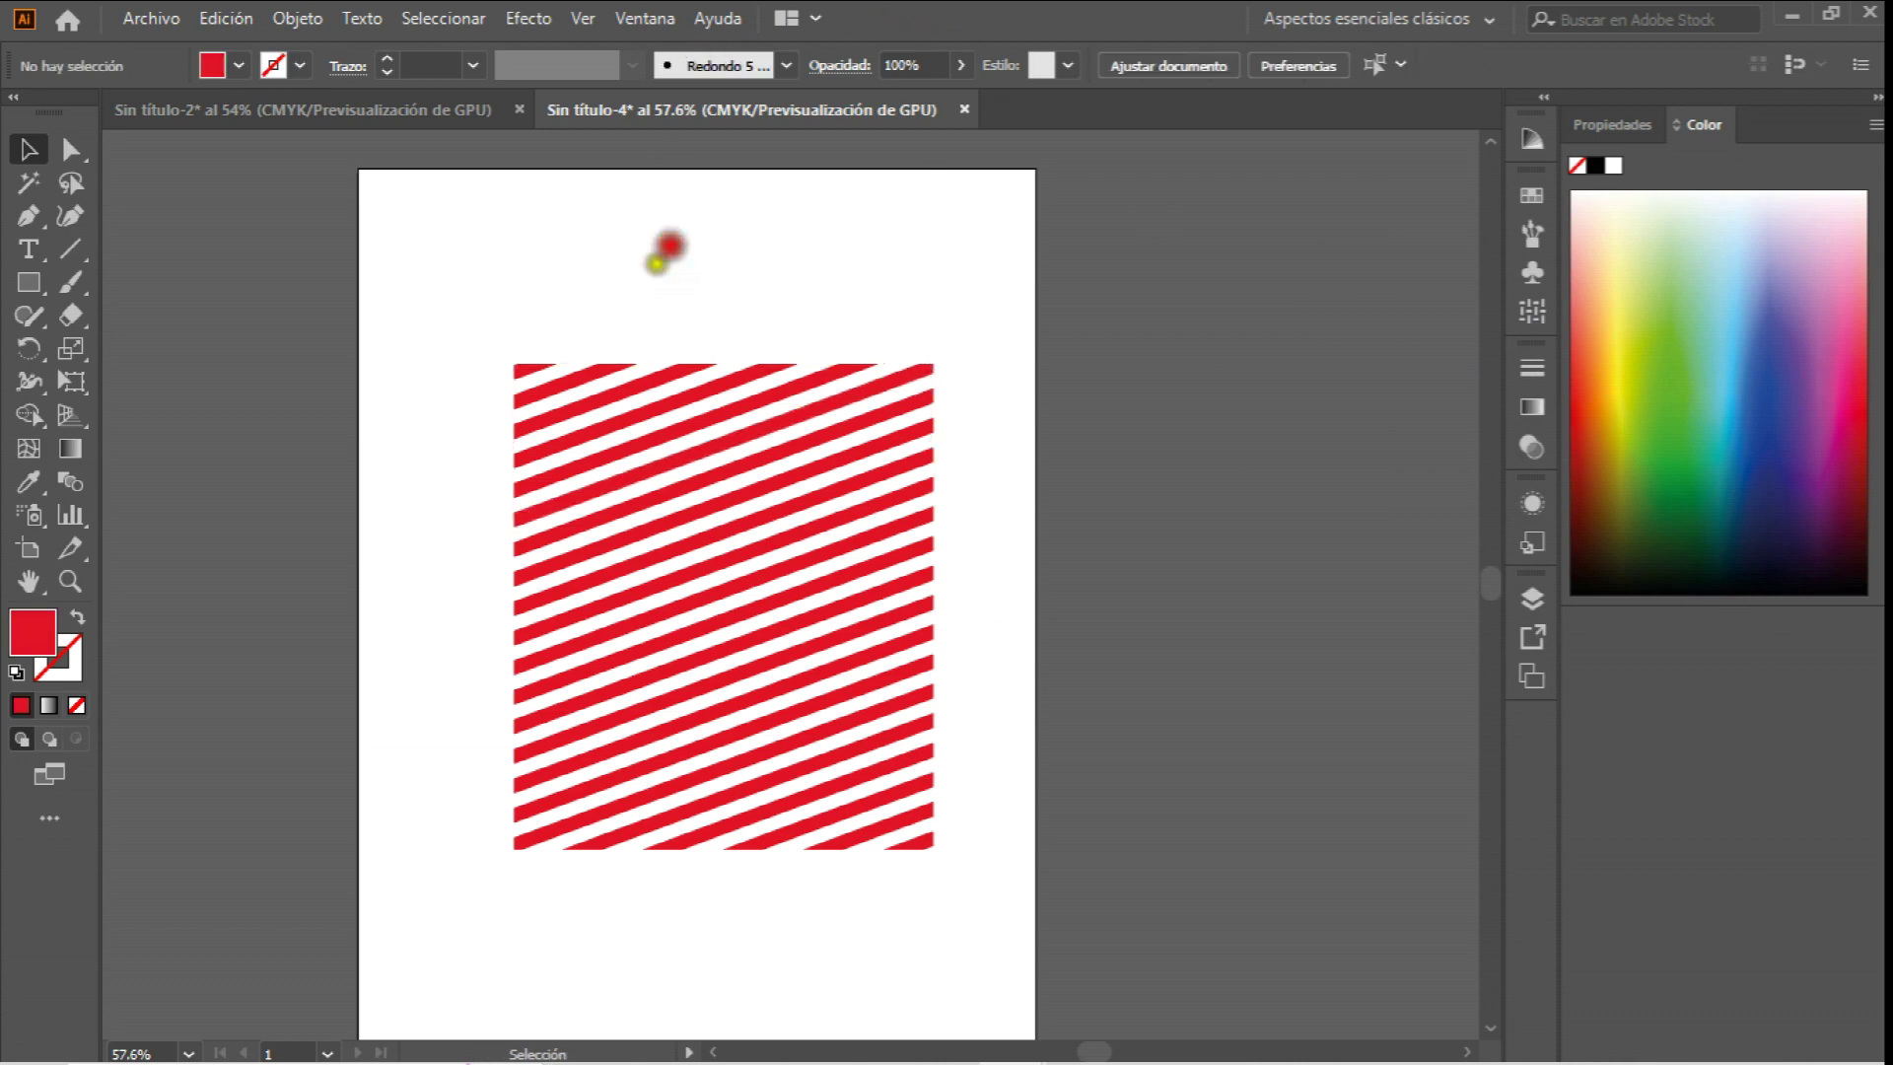
Select all the red stripes, create a new pattern from them and accept the swatch notice.
{"action": "left_click_drag", "start_coordinate": [460, 292], "coordinate": [1120, 967]}
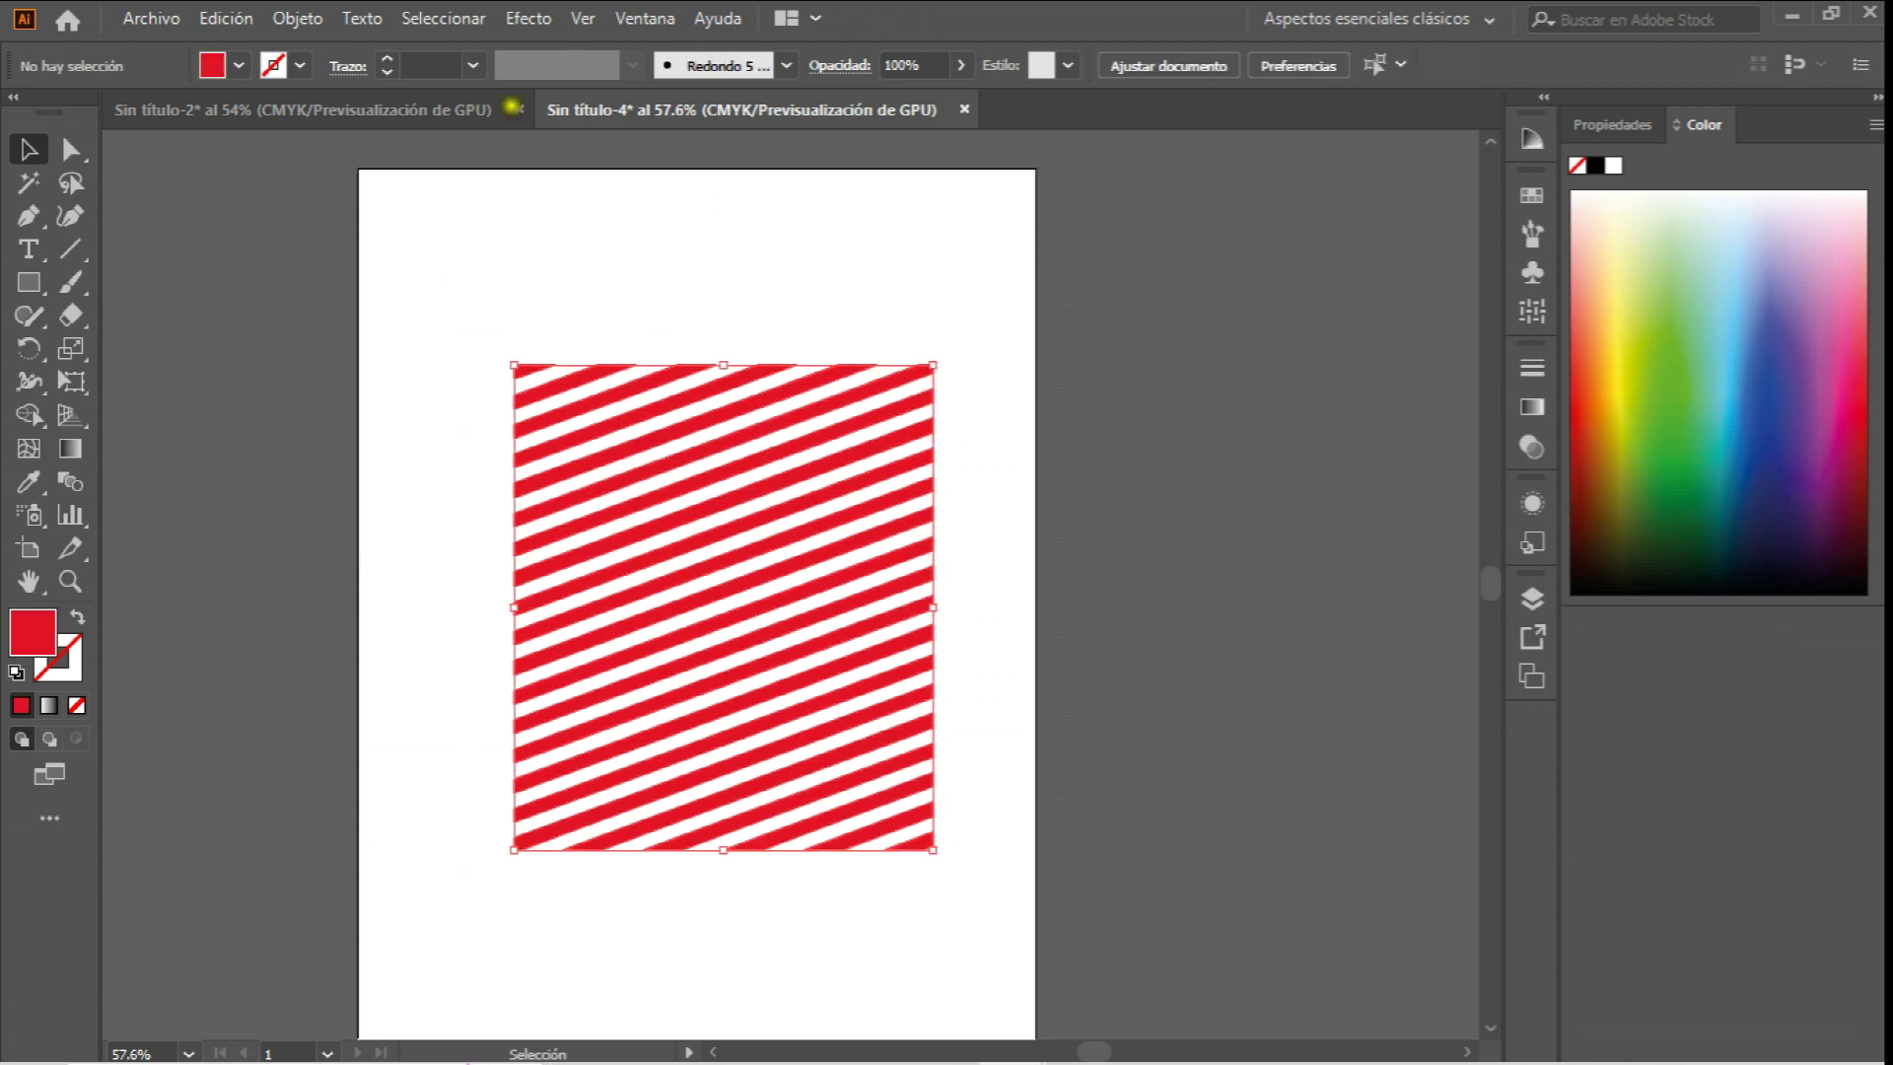
{"action": "left_click", "coordinate": [298, 19]}
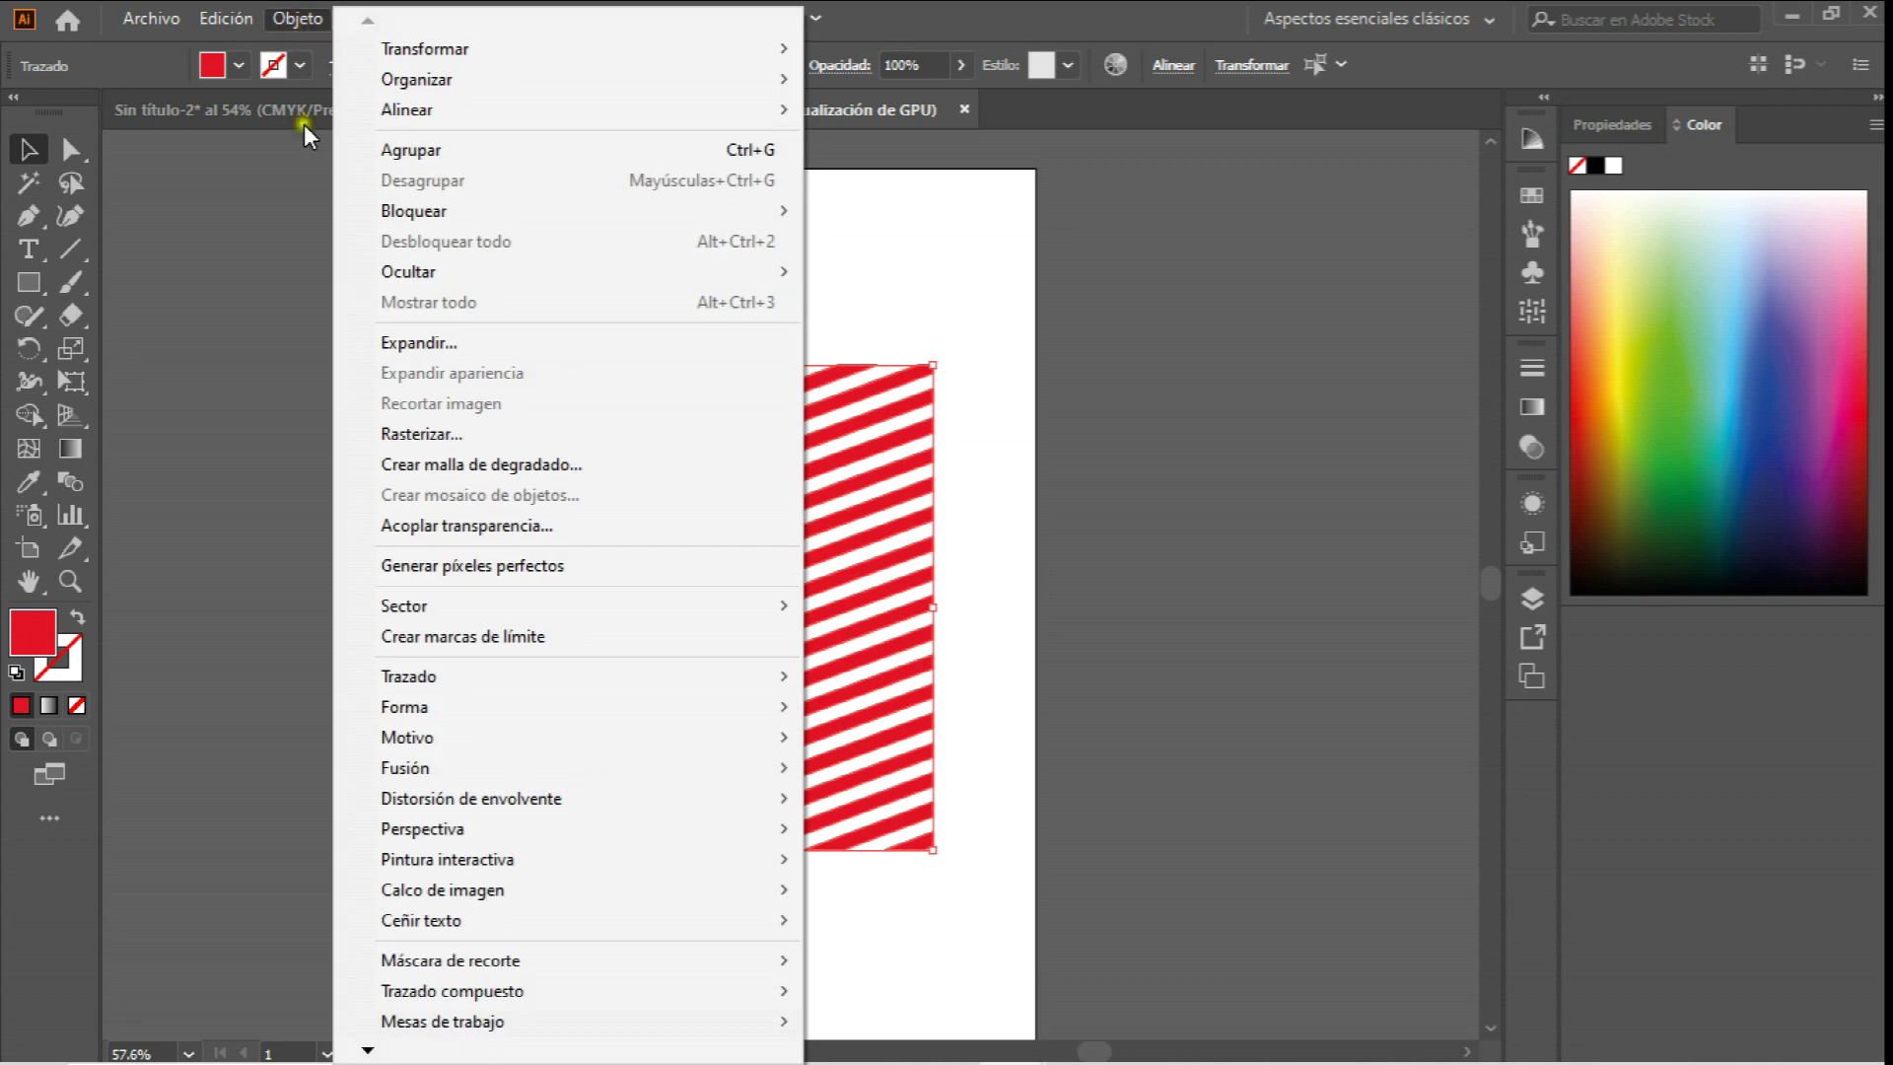
{"action": "mouse_move", "coordinate": [517, 741]}
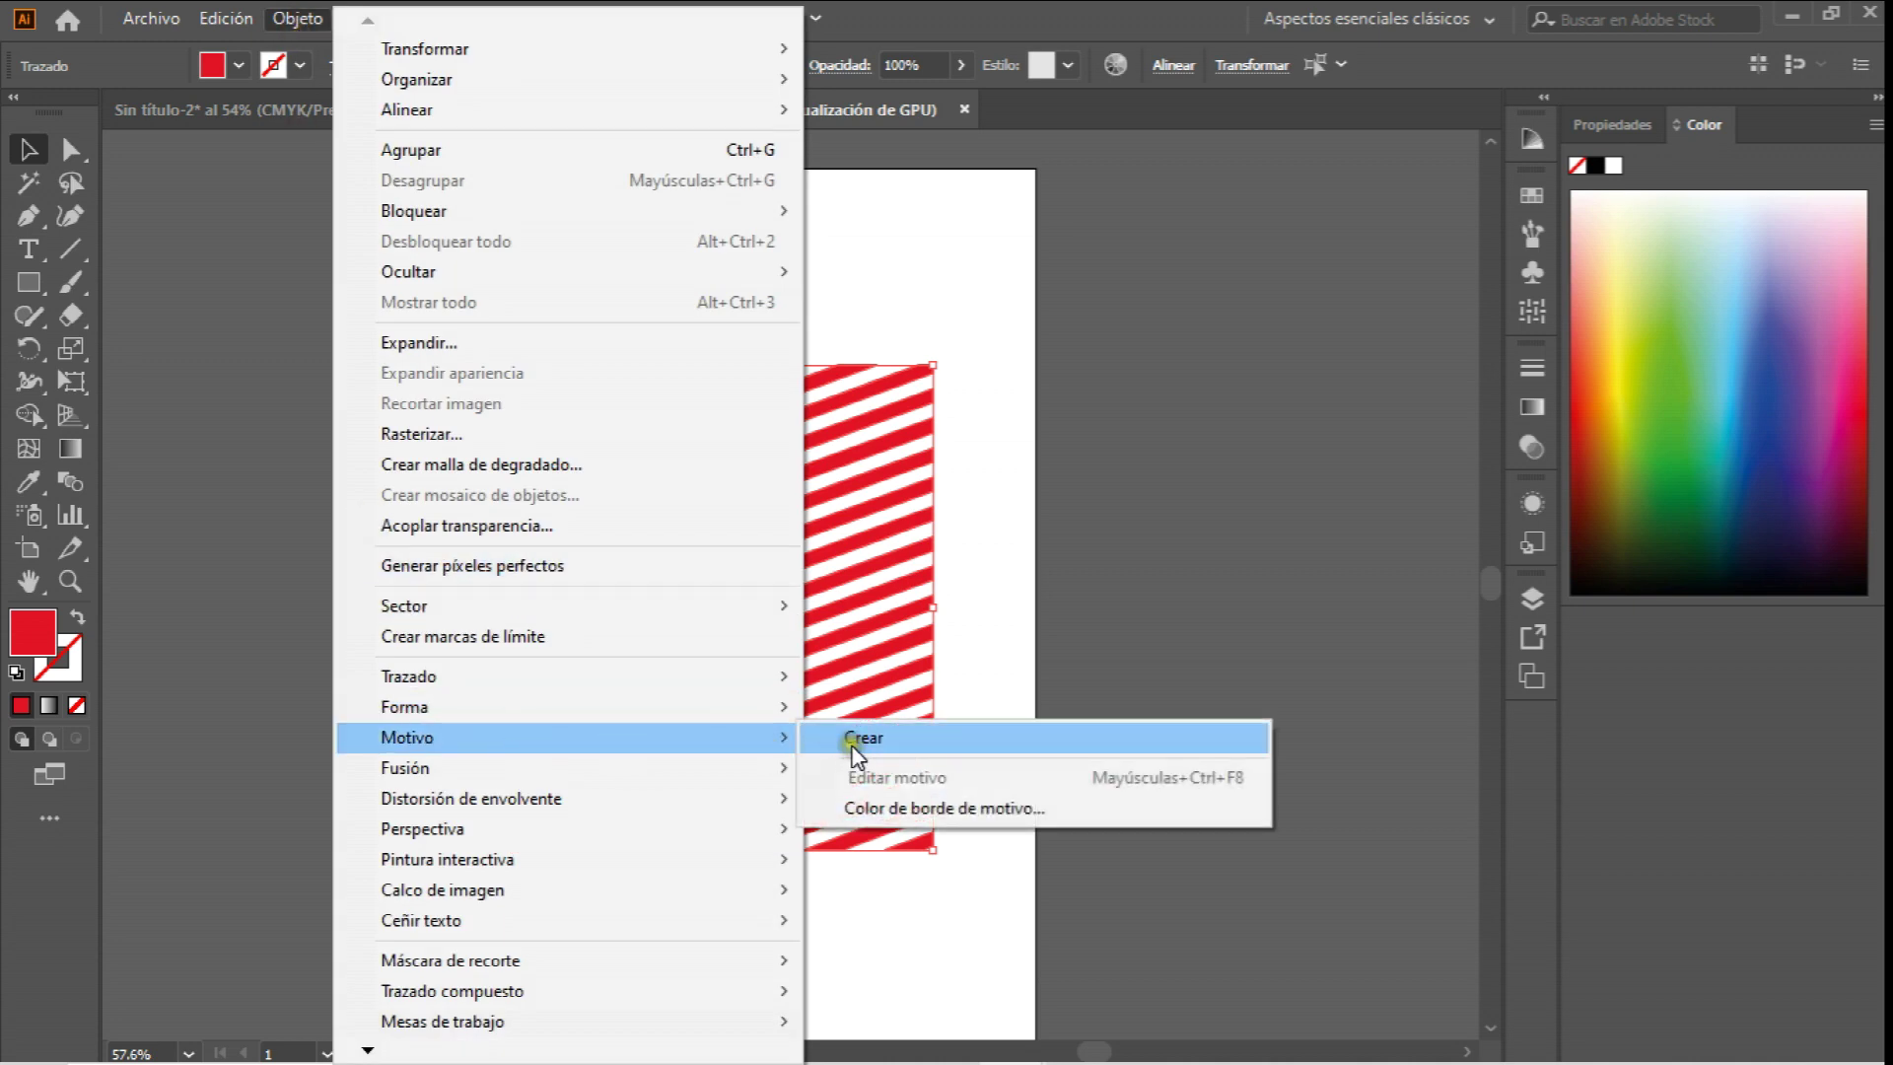
{"action": "left_click", "coordinate": [854, 755]}
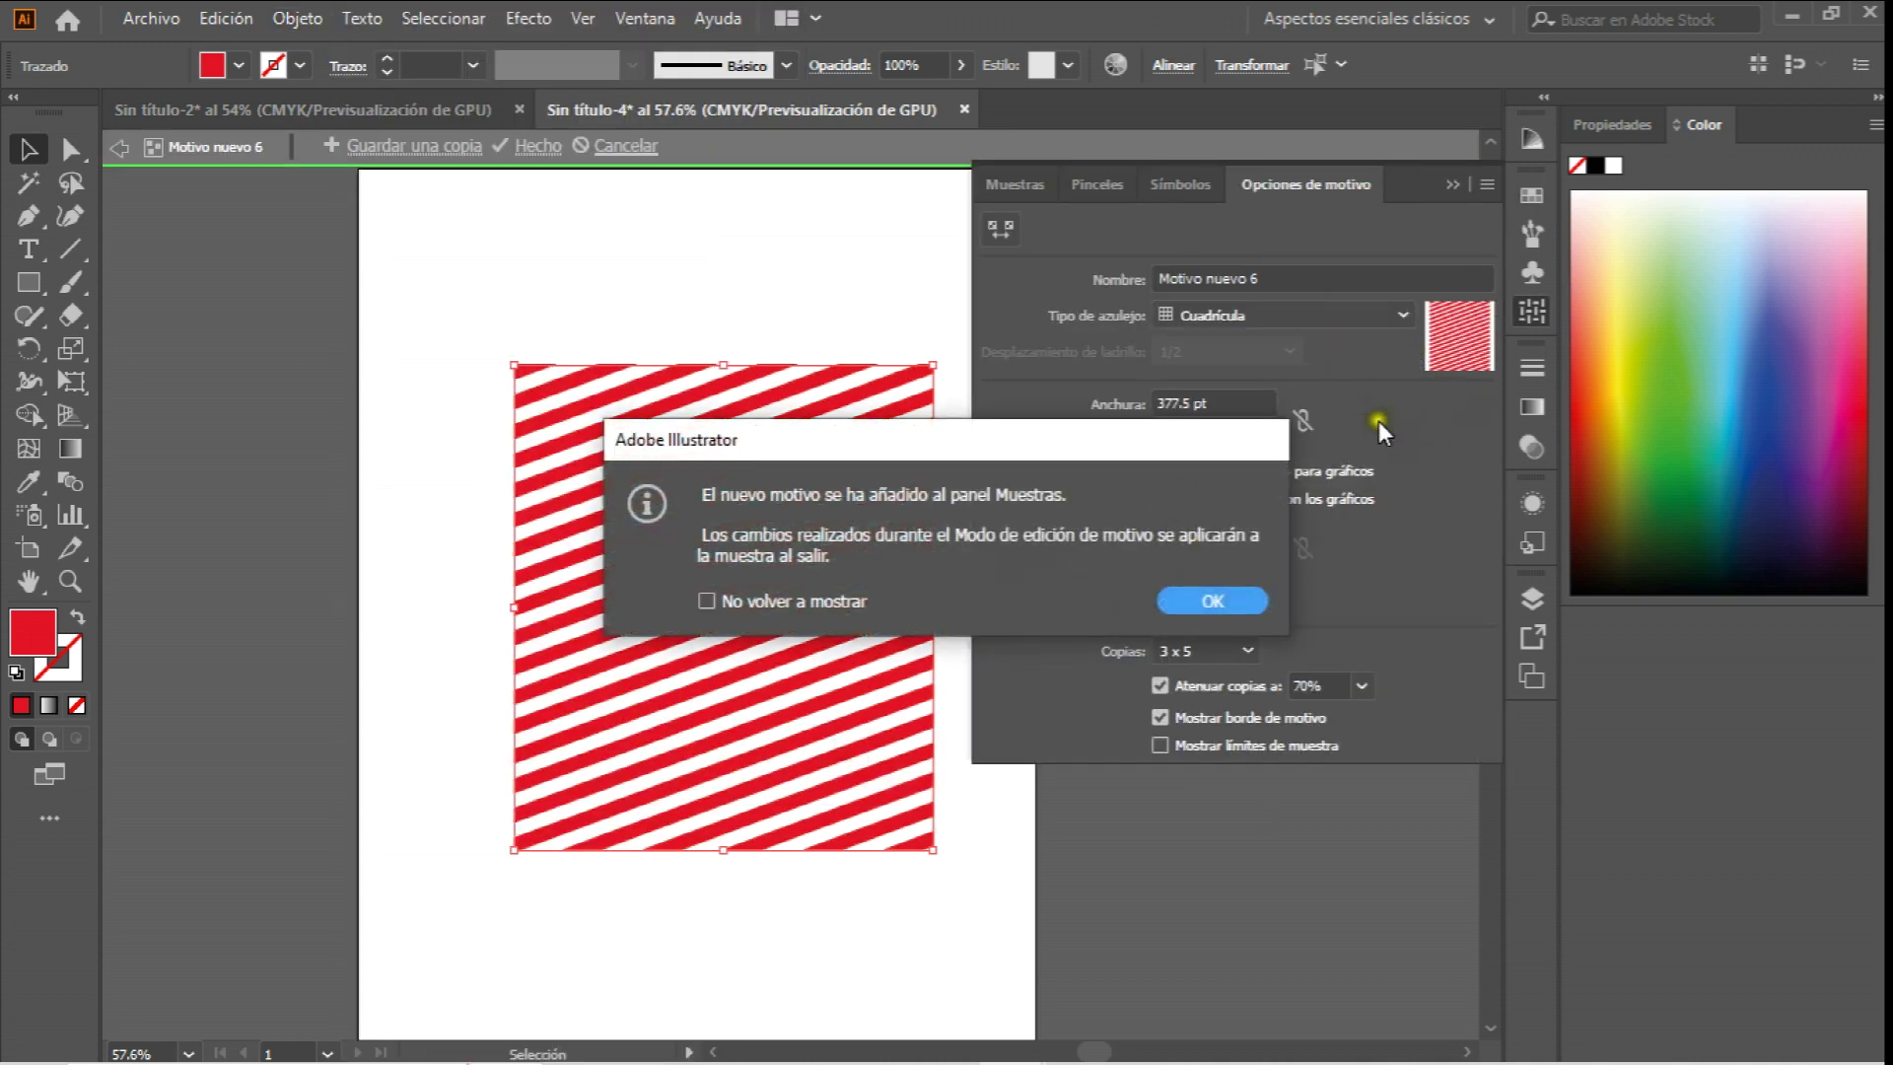
{"action": "left_click", "coordinate": [1248, 609]}
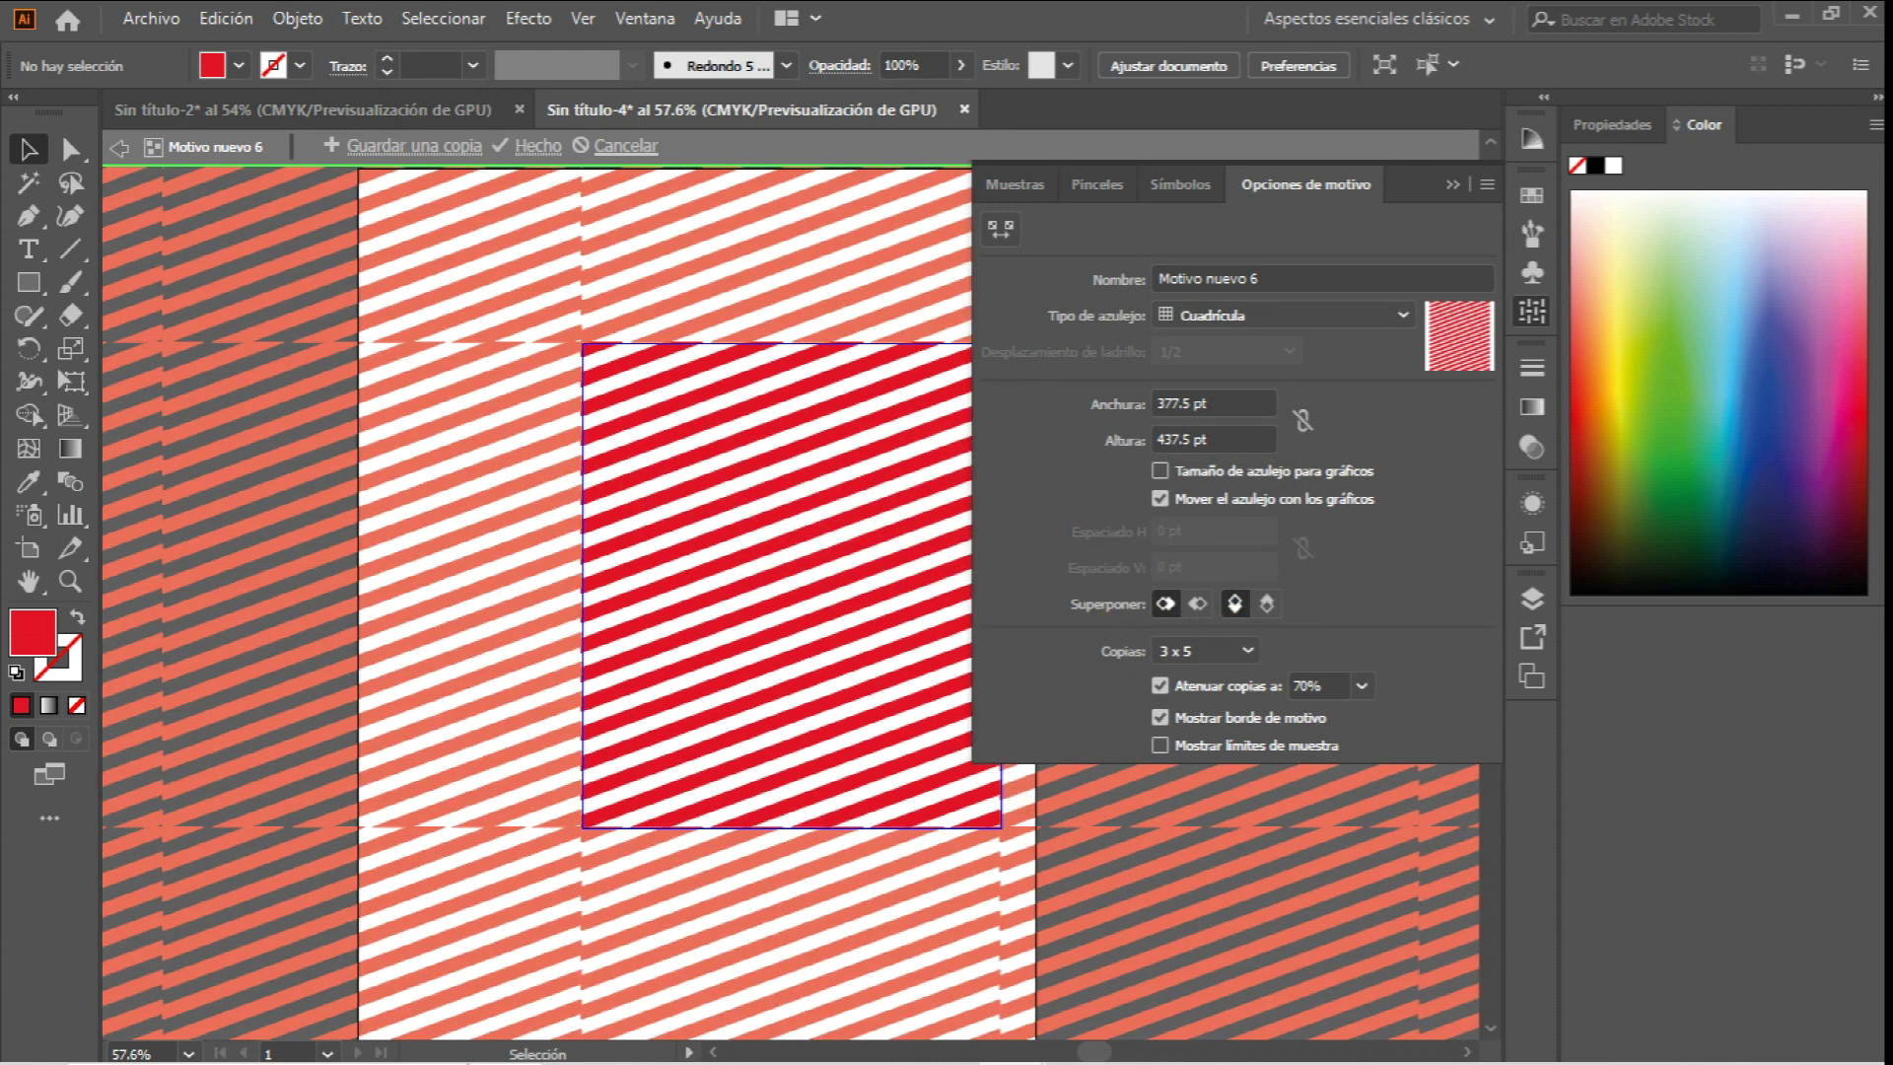
Try the Hexadecimal por columna and Hexadecimal por fila tile types for the striped pattern, and return to Cuadrícula.
{"action": "left_click", "coordinate": [1404, 312]}
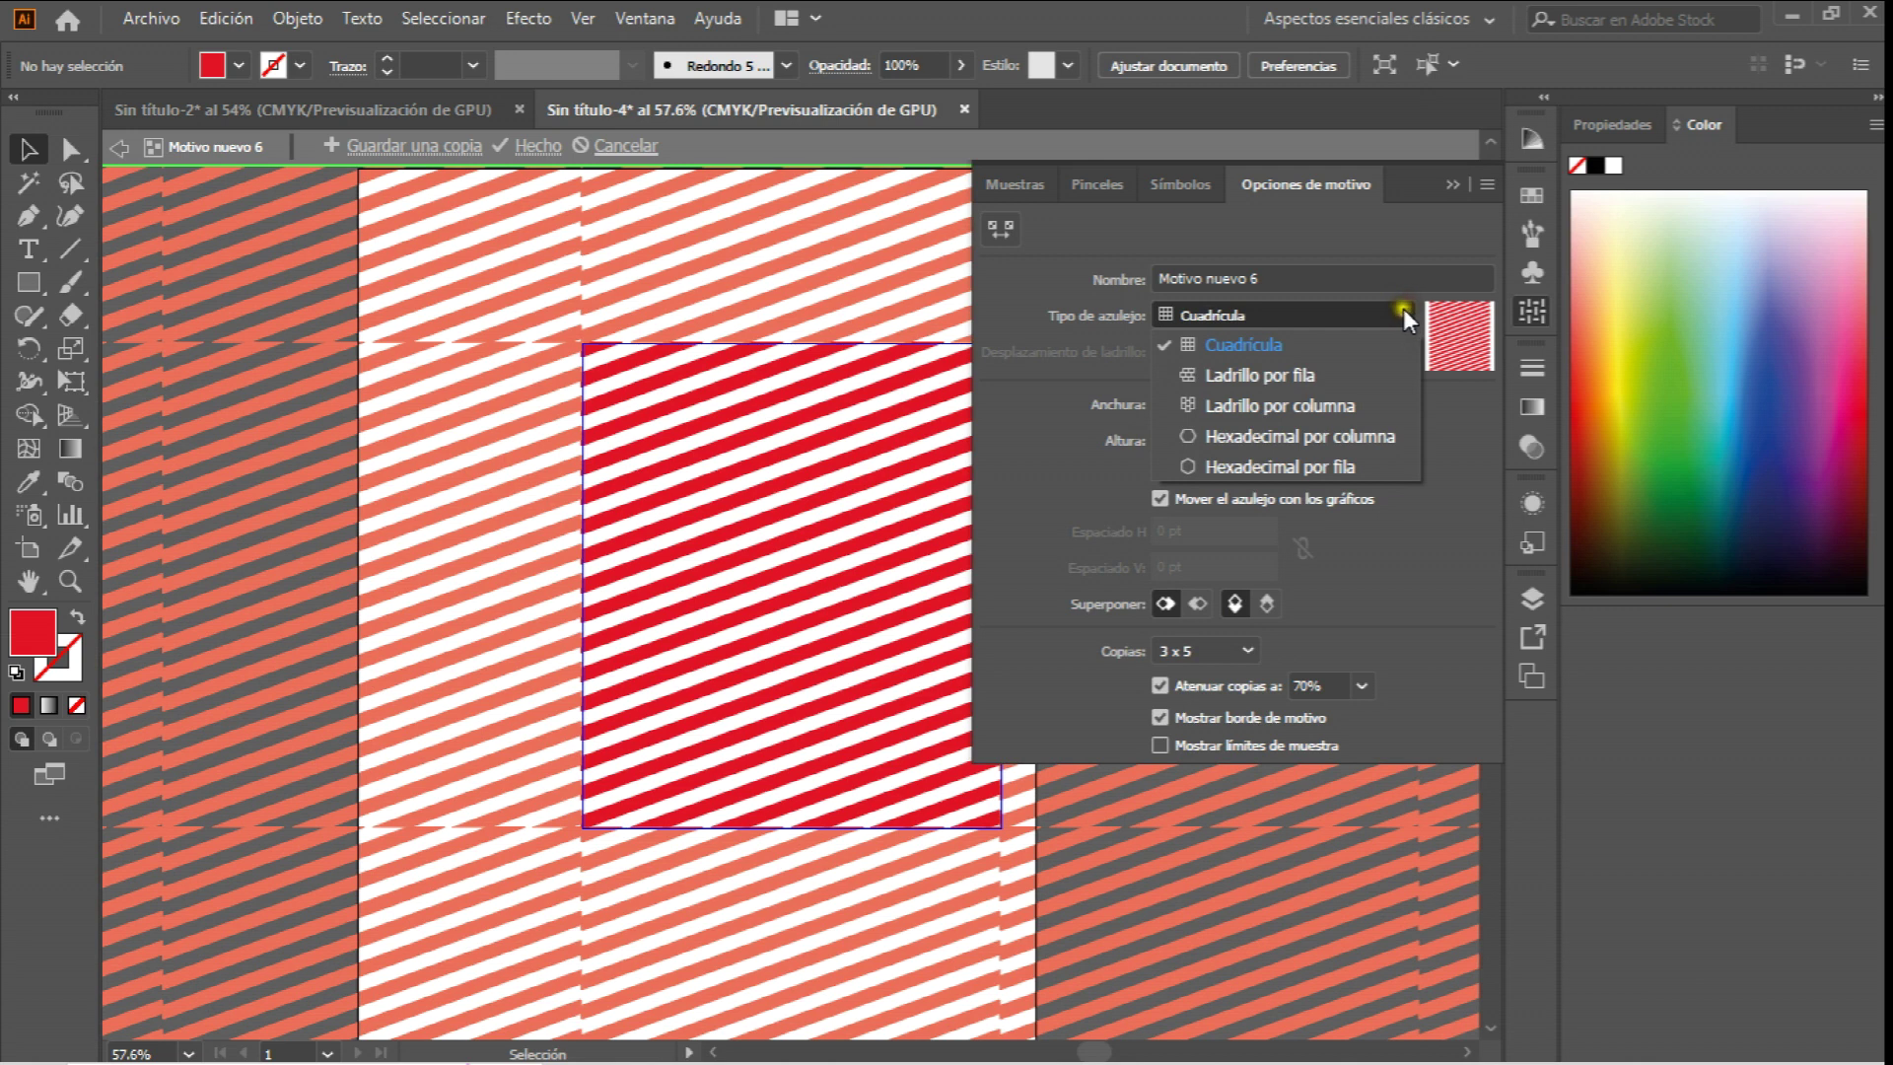
{"action": "left_click", "coordinate": [1351, 442]}
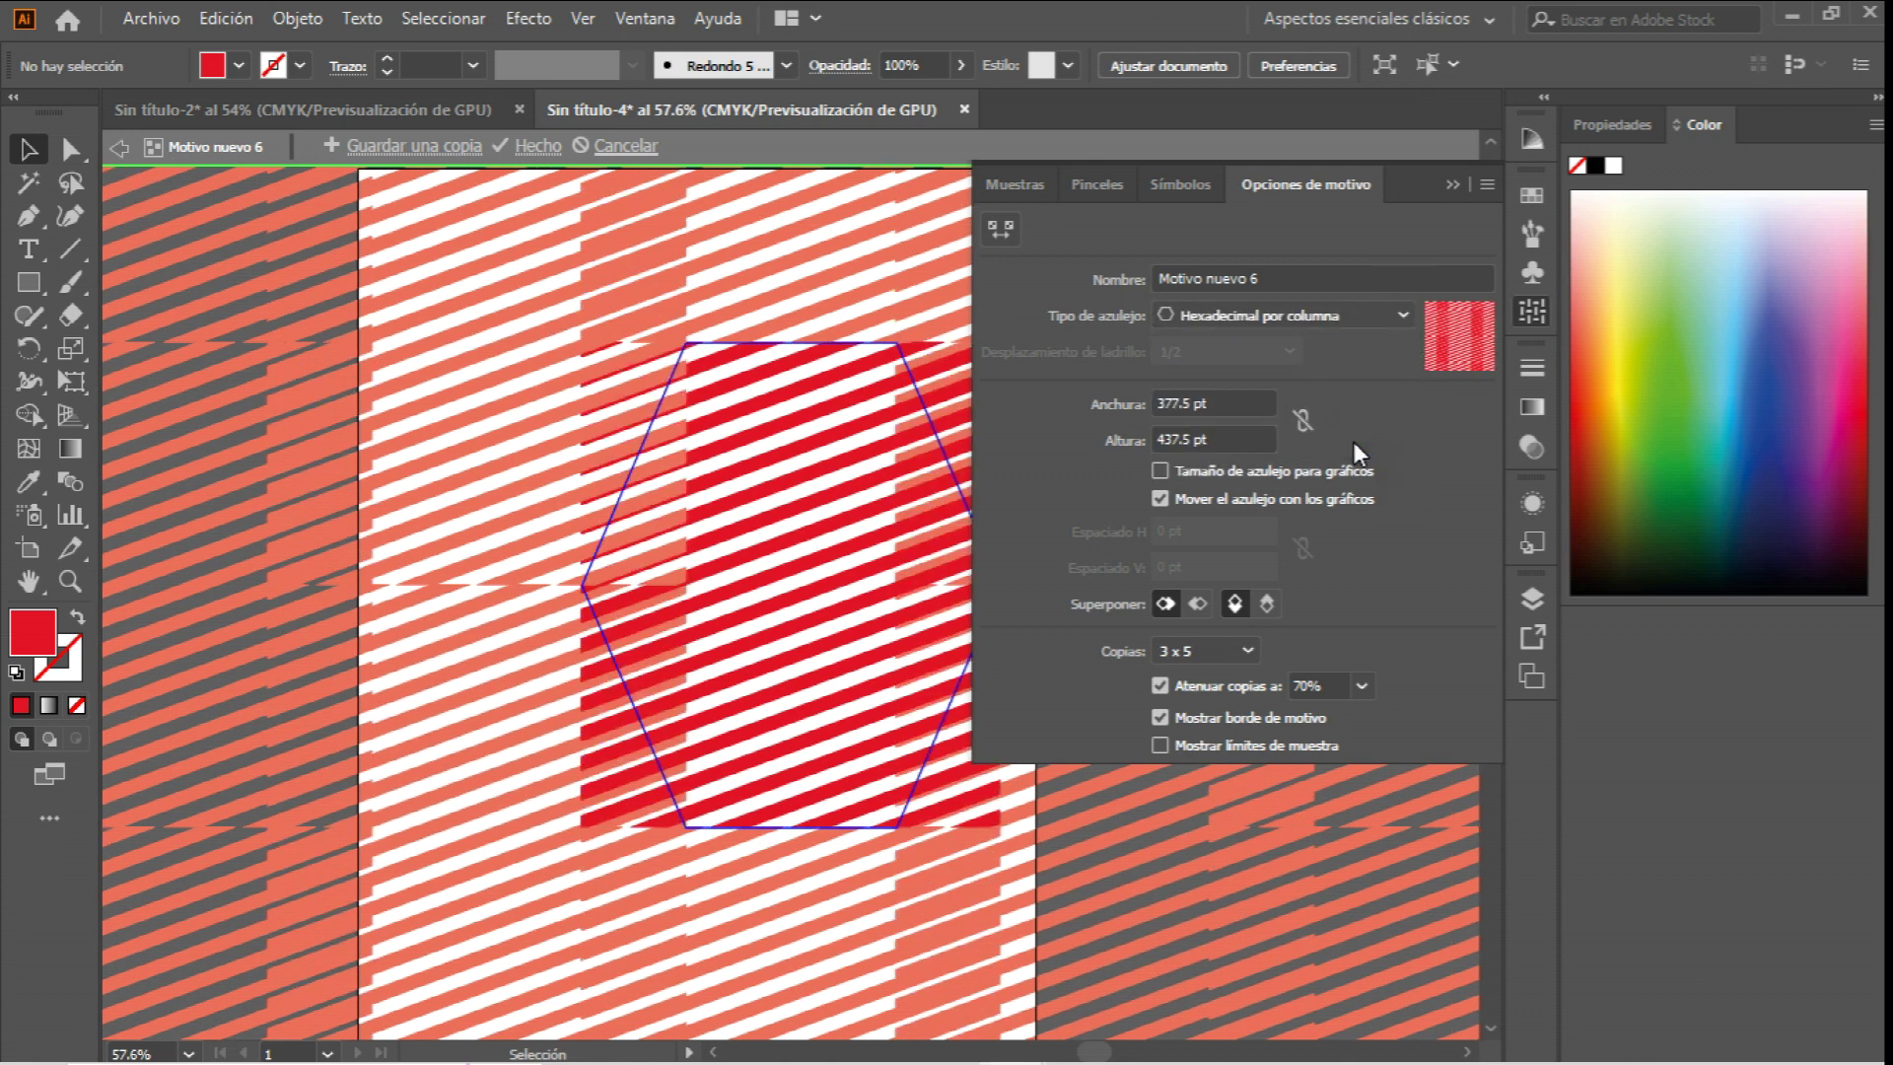
{"action": "left_click", "coordinate": [1396, 314]}
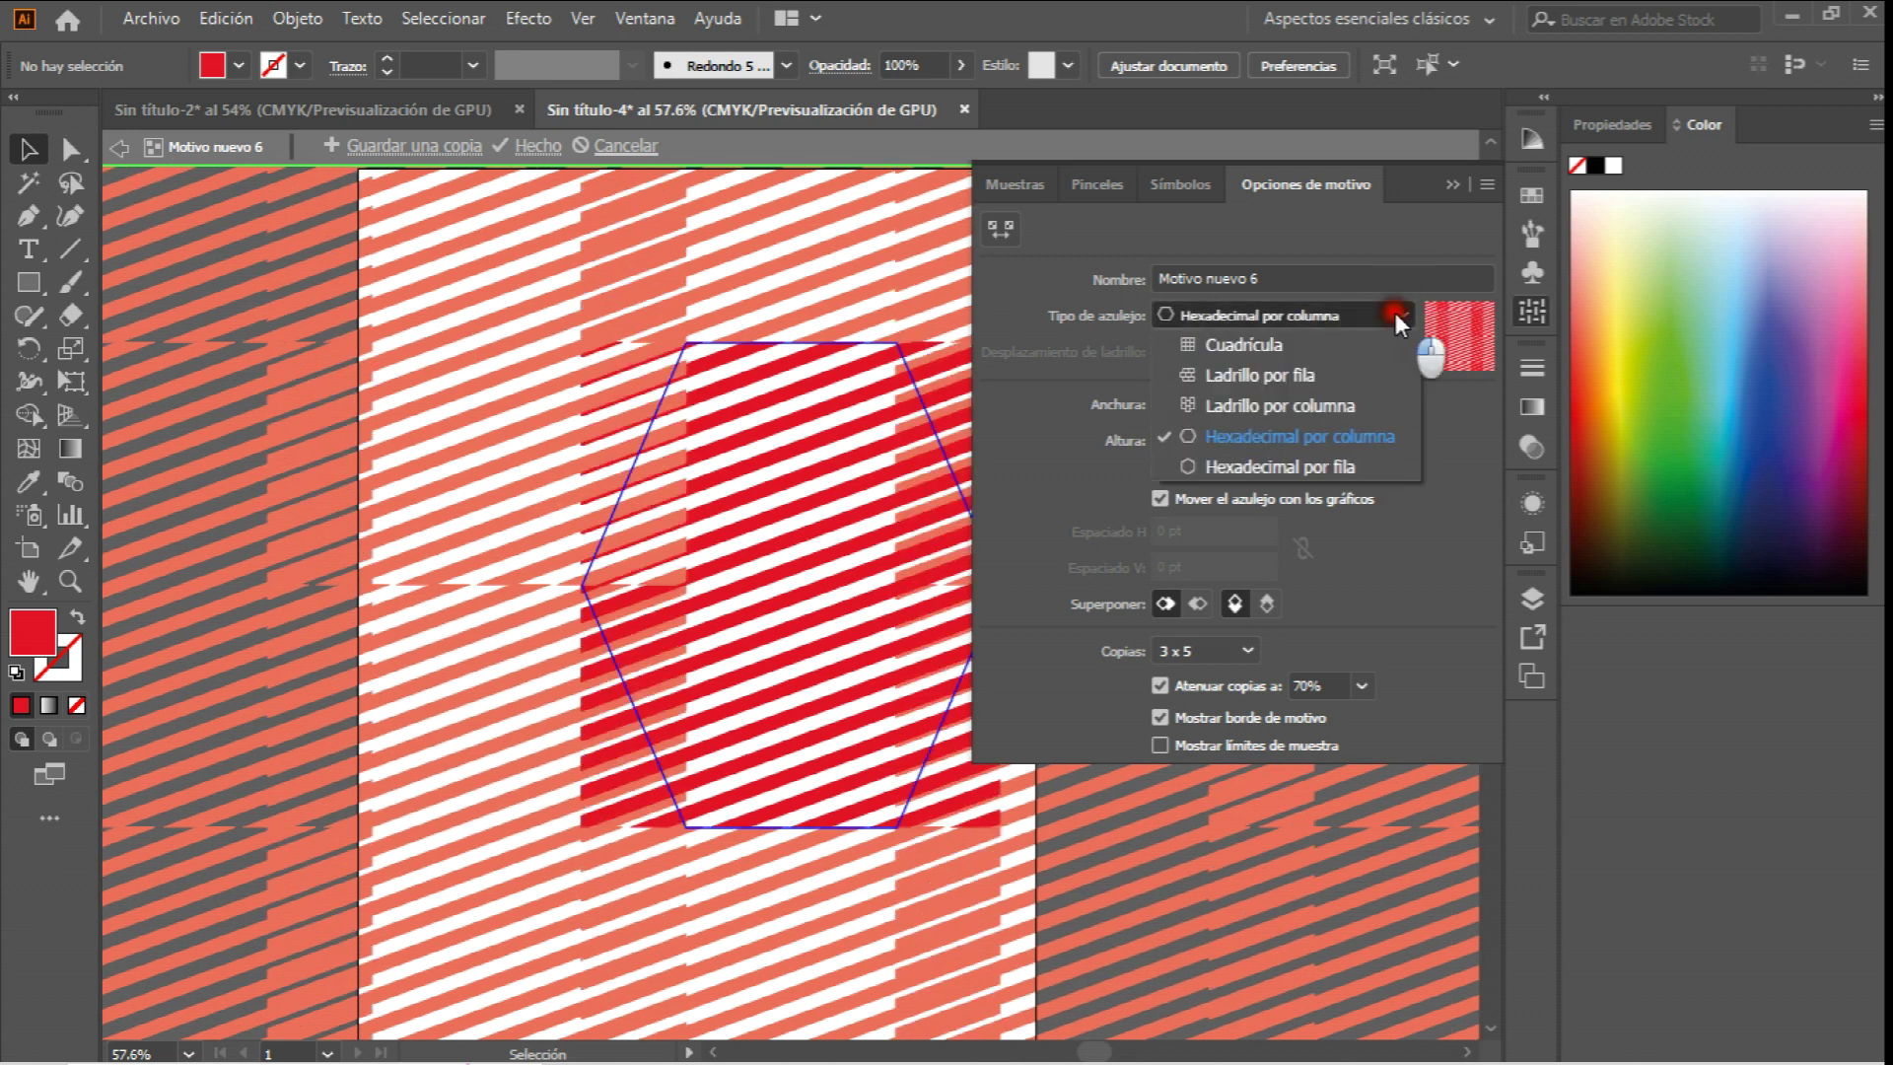
{"action": "left_click", "coordinate": [1337, 464]}
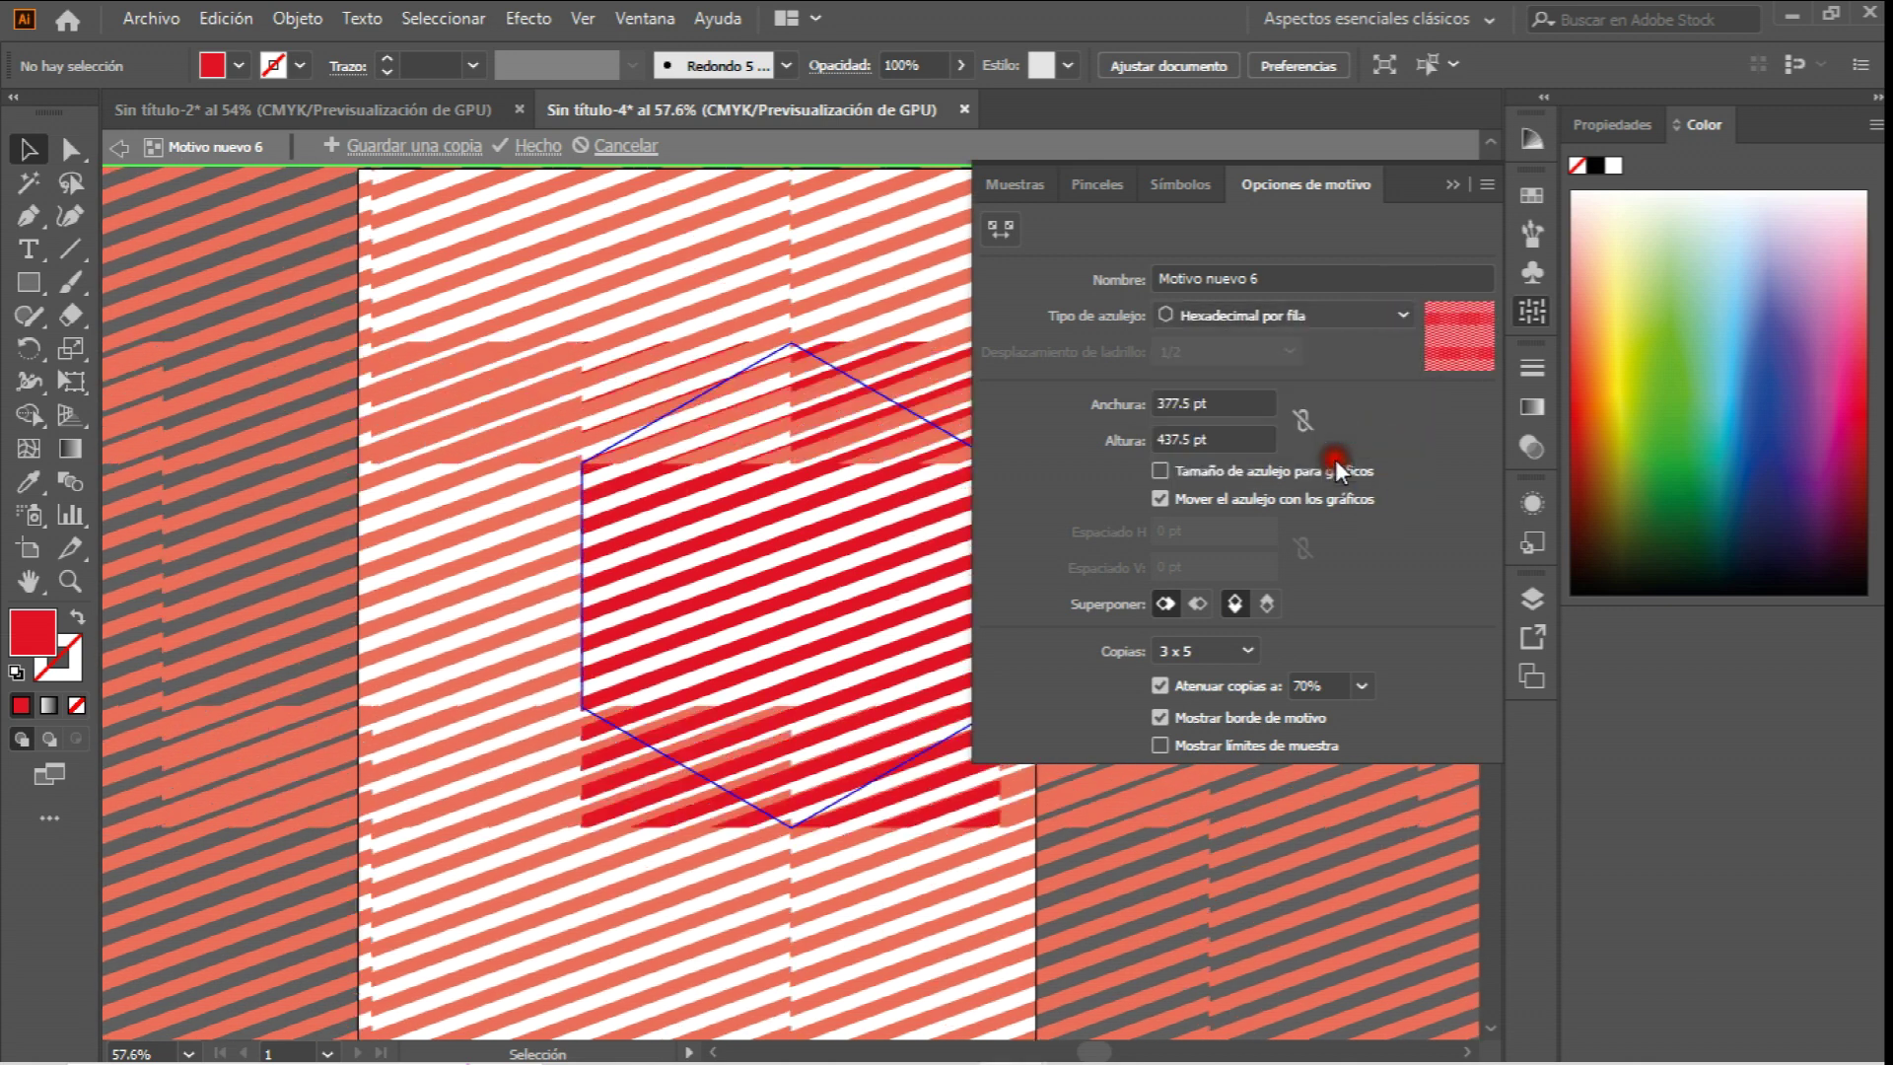
{"action": "left_click", "coordinate": [1399, 319]}
{"action": "left_click", "coordinate": [1261, 351]}
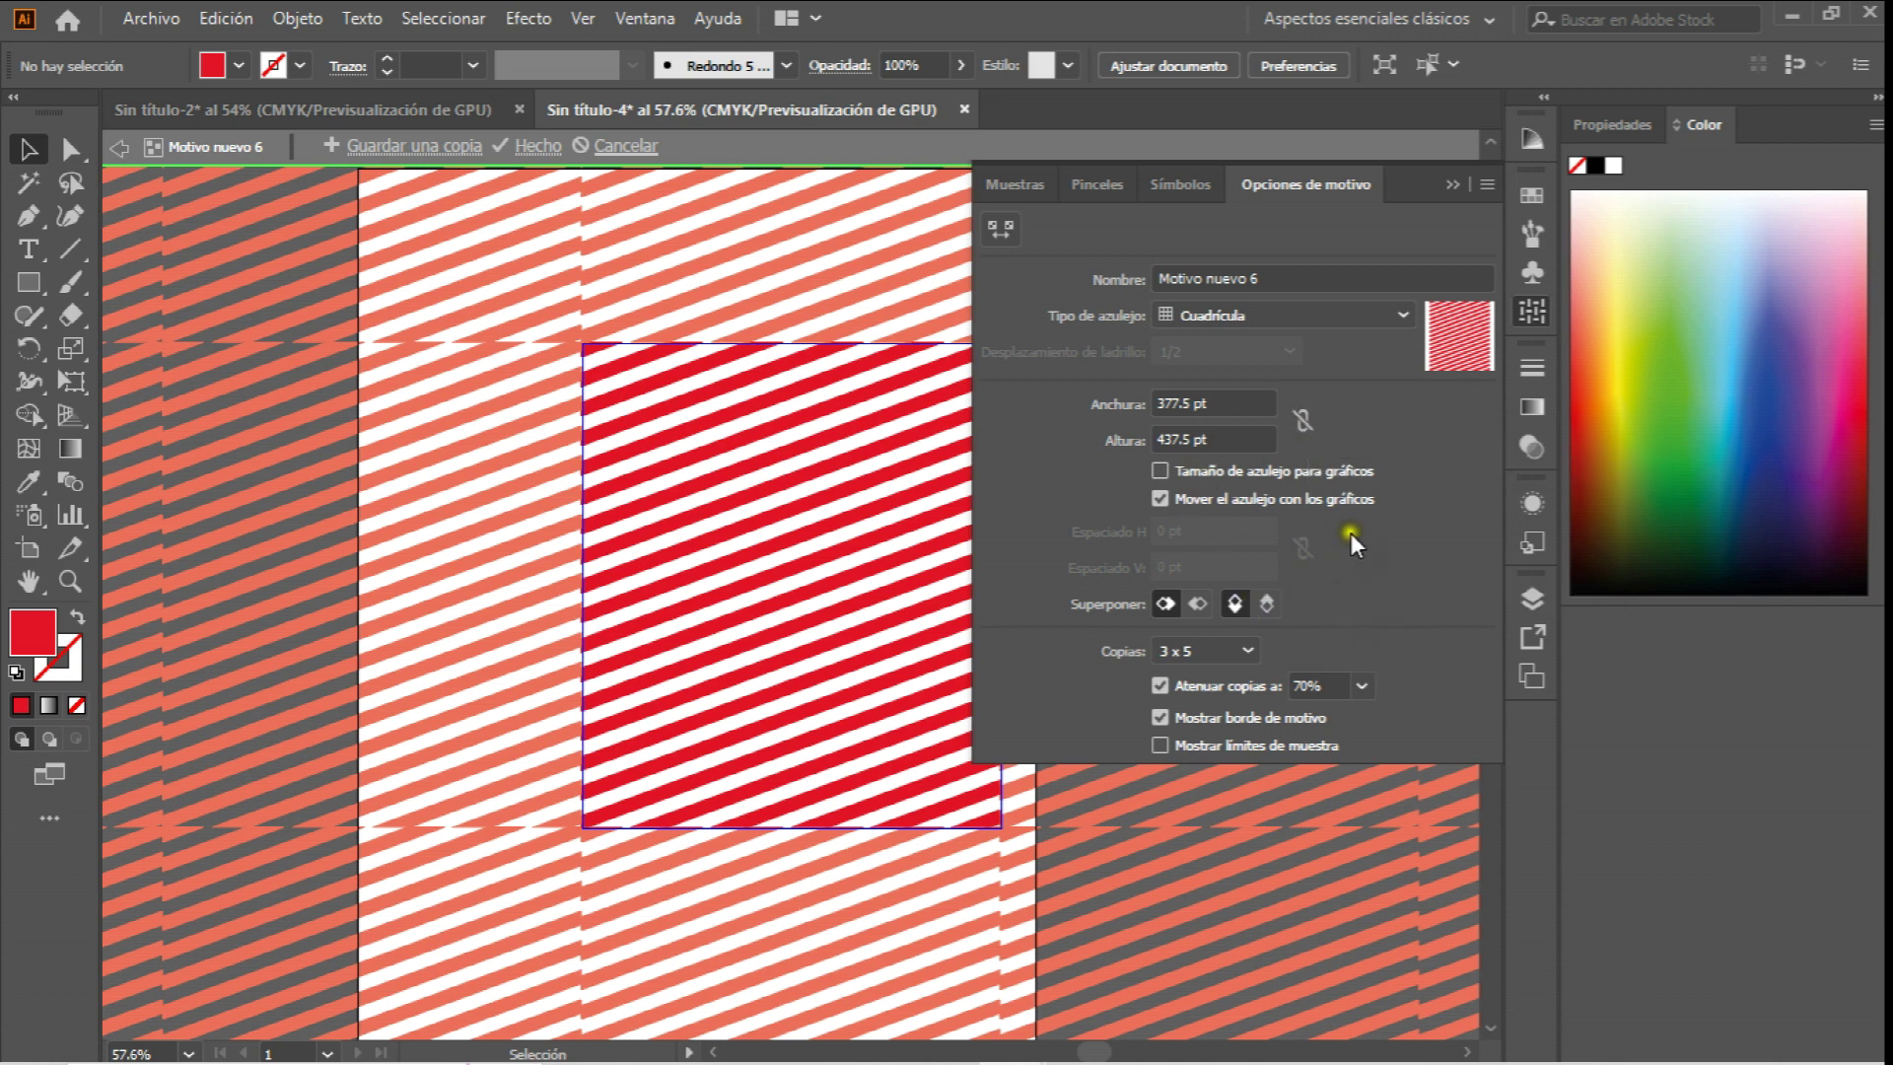
Finish editing the pattern, and group all the red stripes on the artboard.
{"action": "left_click", "coordinate": [539, 145]}
{"action": "left_click", "coordinate": [846, 834]}
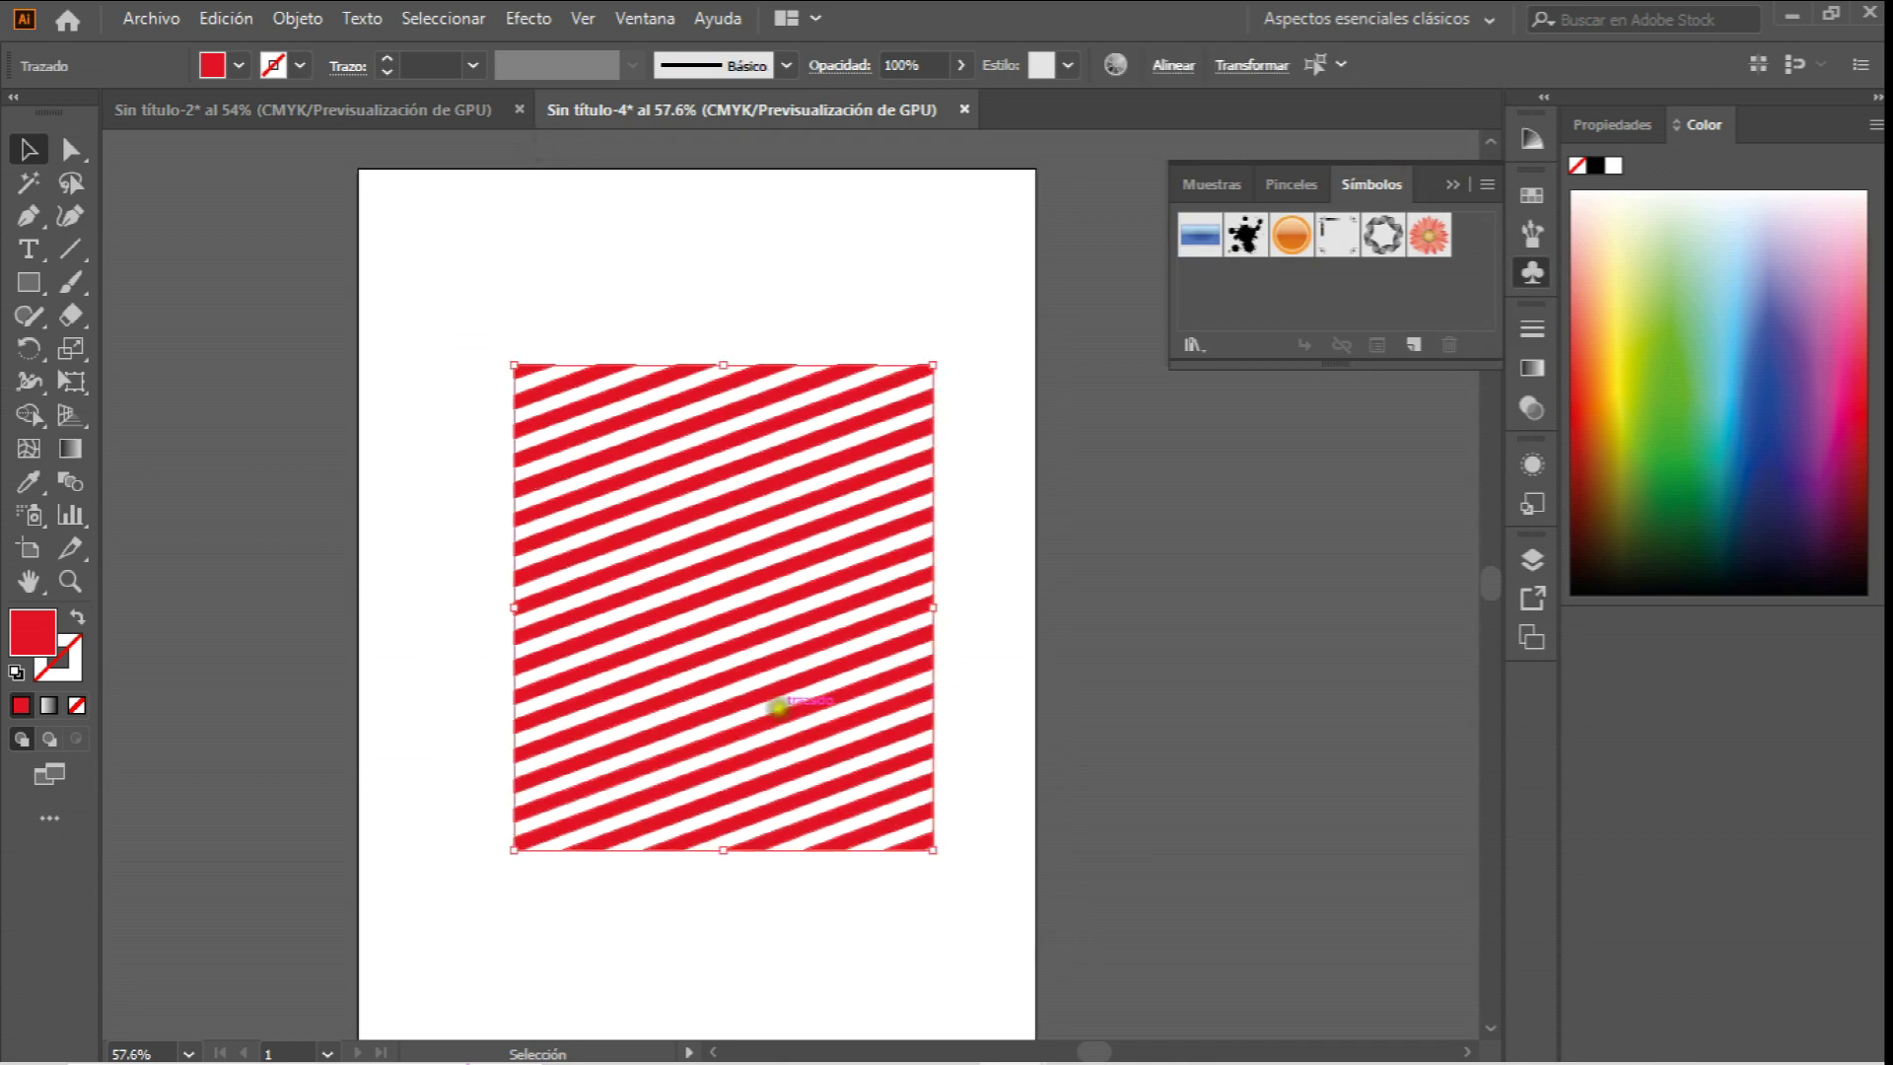
{"action": "scroll", "coordinate": [782, 702], "scroll_direction": "down", "scroll_amount": 2}
{"action": "left_click_drag", "start_coordinate": [441, 219], "coordinate": [922, 777]}
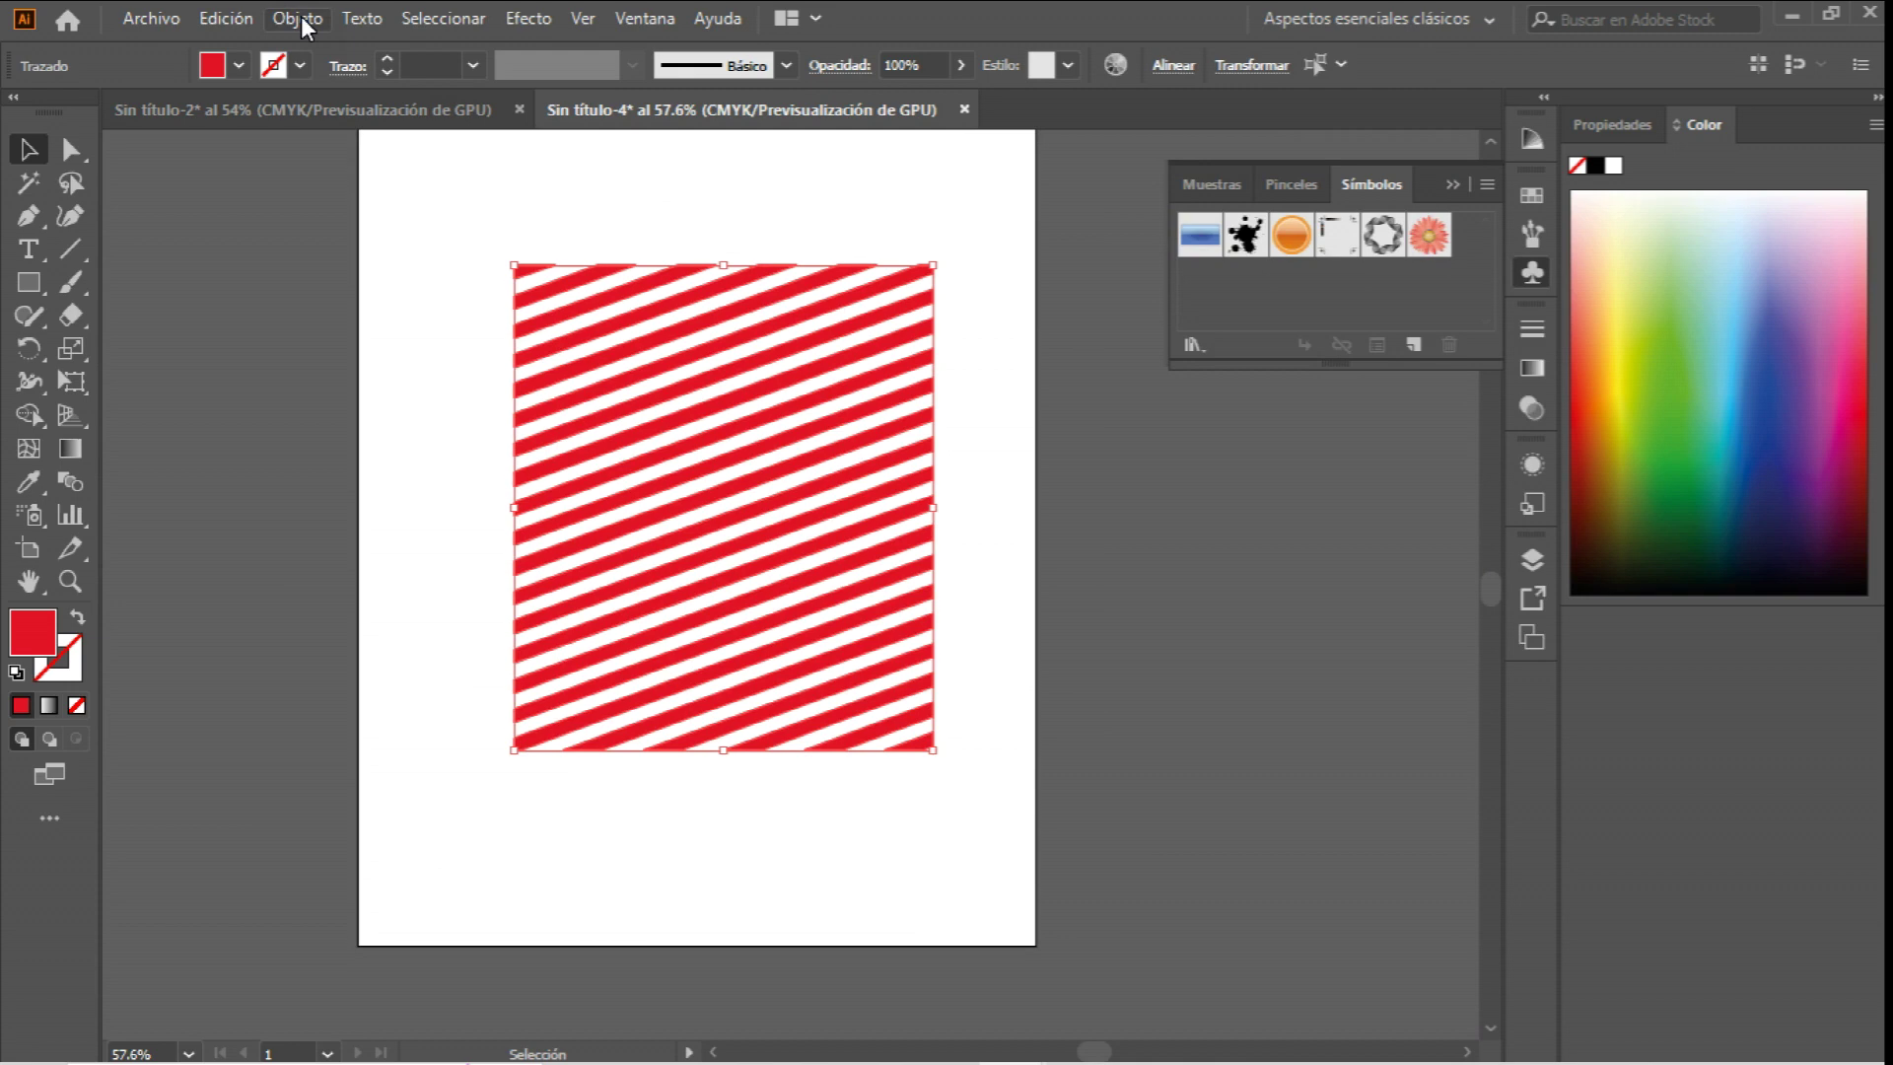
{"action": "right_click", "coordinate": [712, 366]}
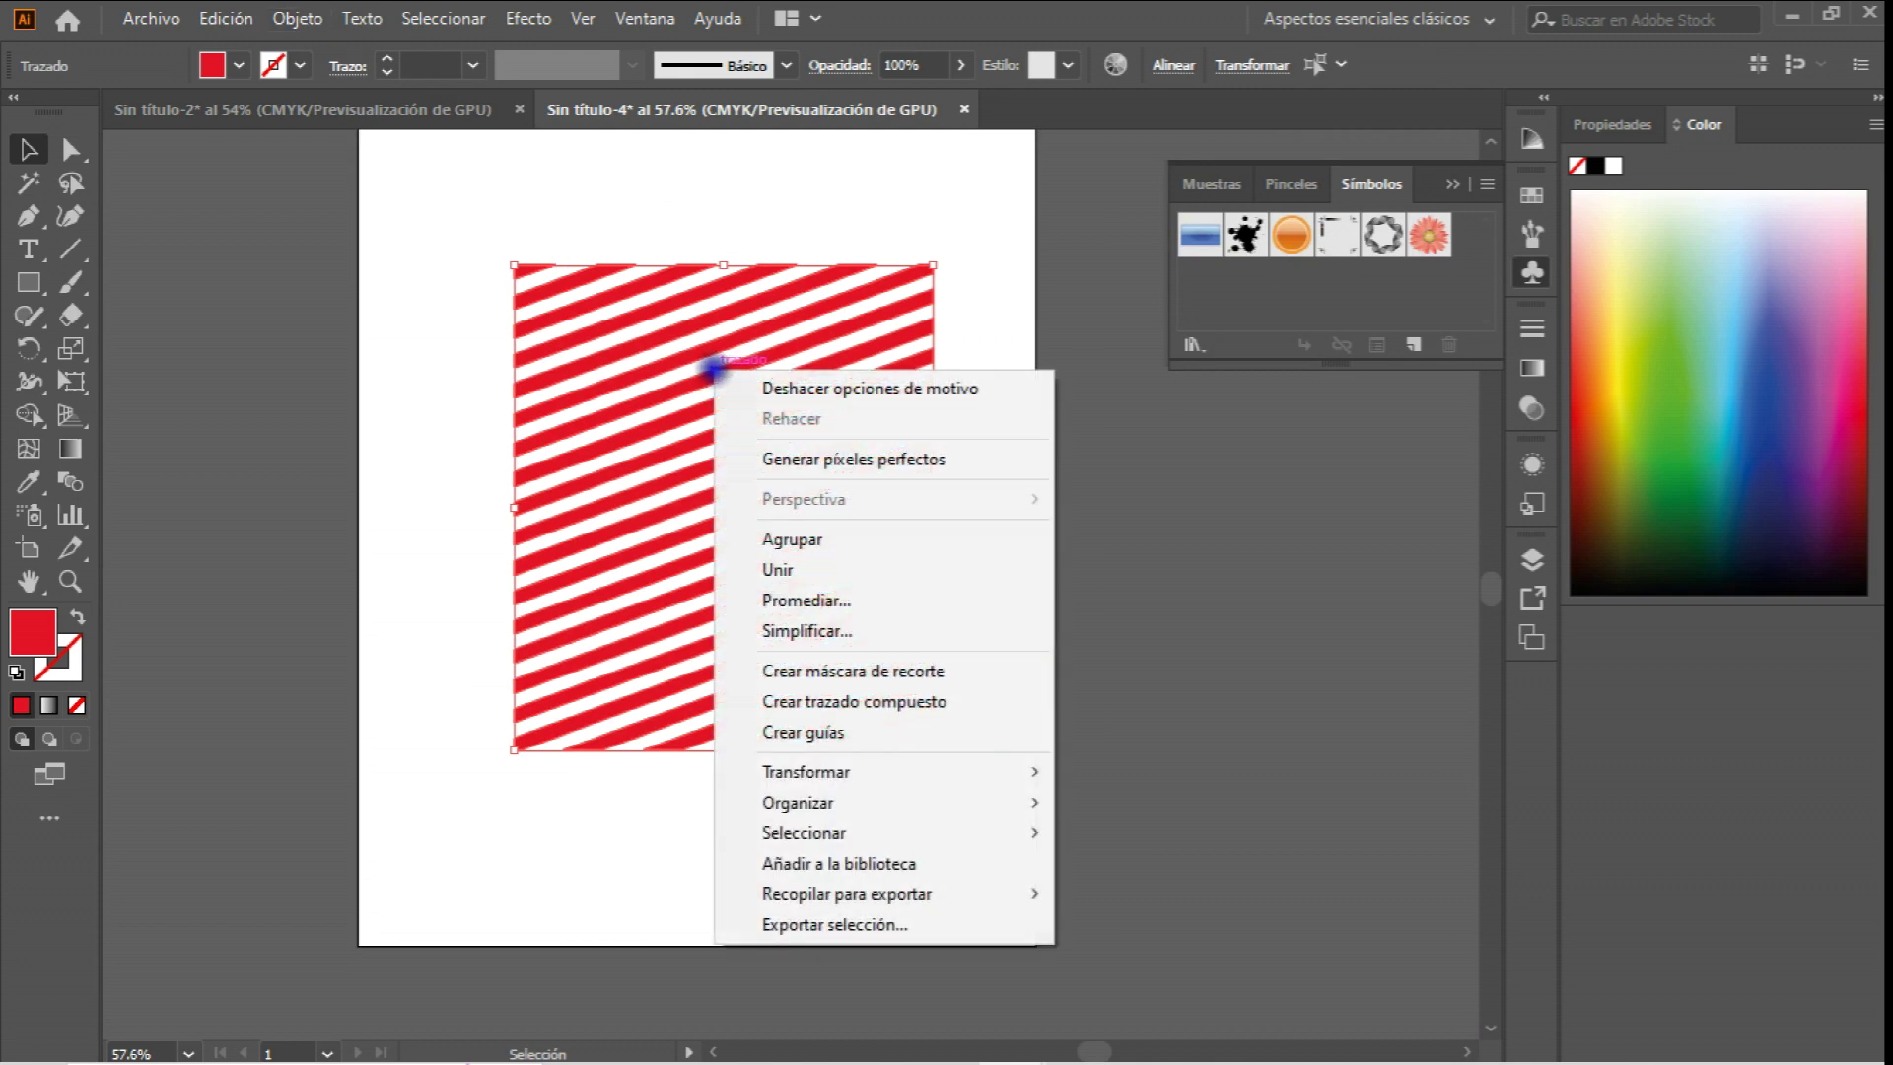
{"action": "left_click", "coordinate": [793, 538]}
Stretch the stripe group out to the artboard's left, bottom and right edges.
{"action": "left_click_drag", "start_coordinate": [514, 749], "coordinate": [357, 945]}
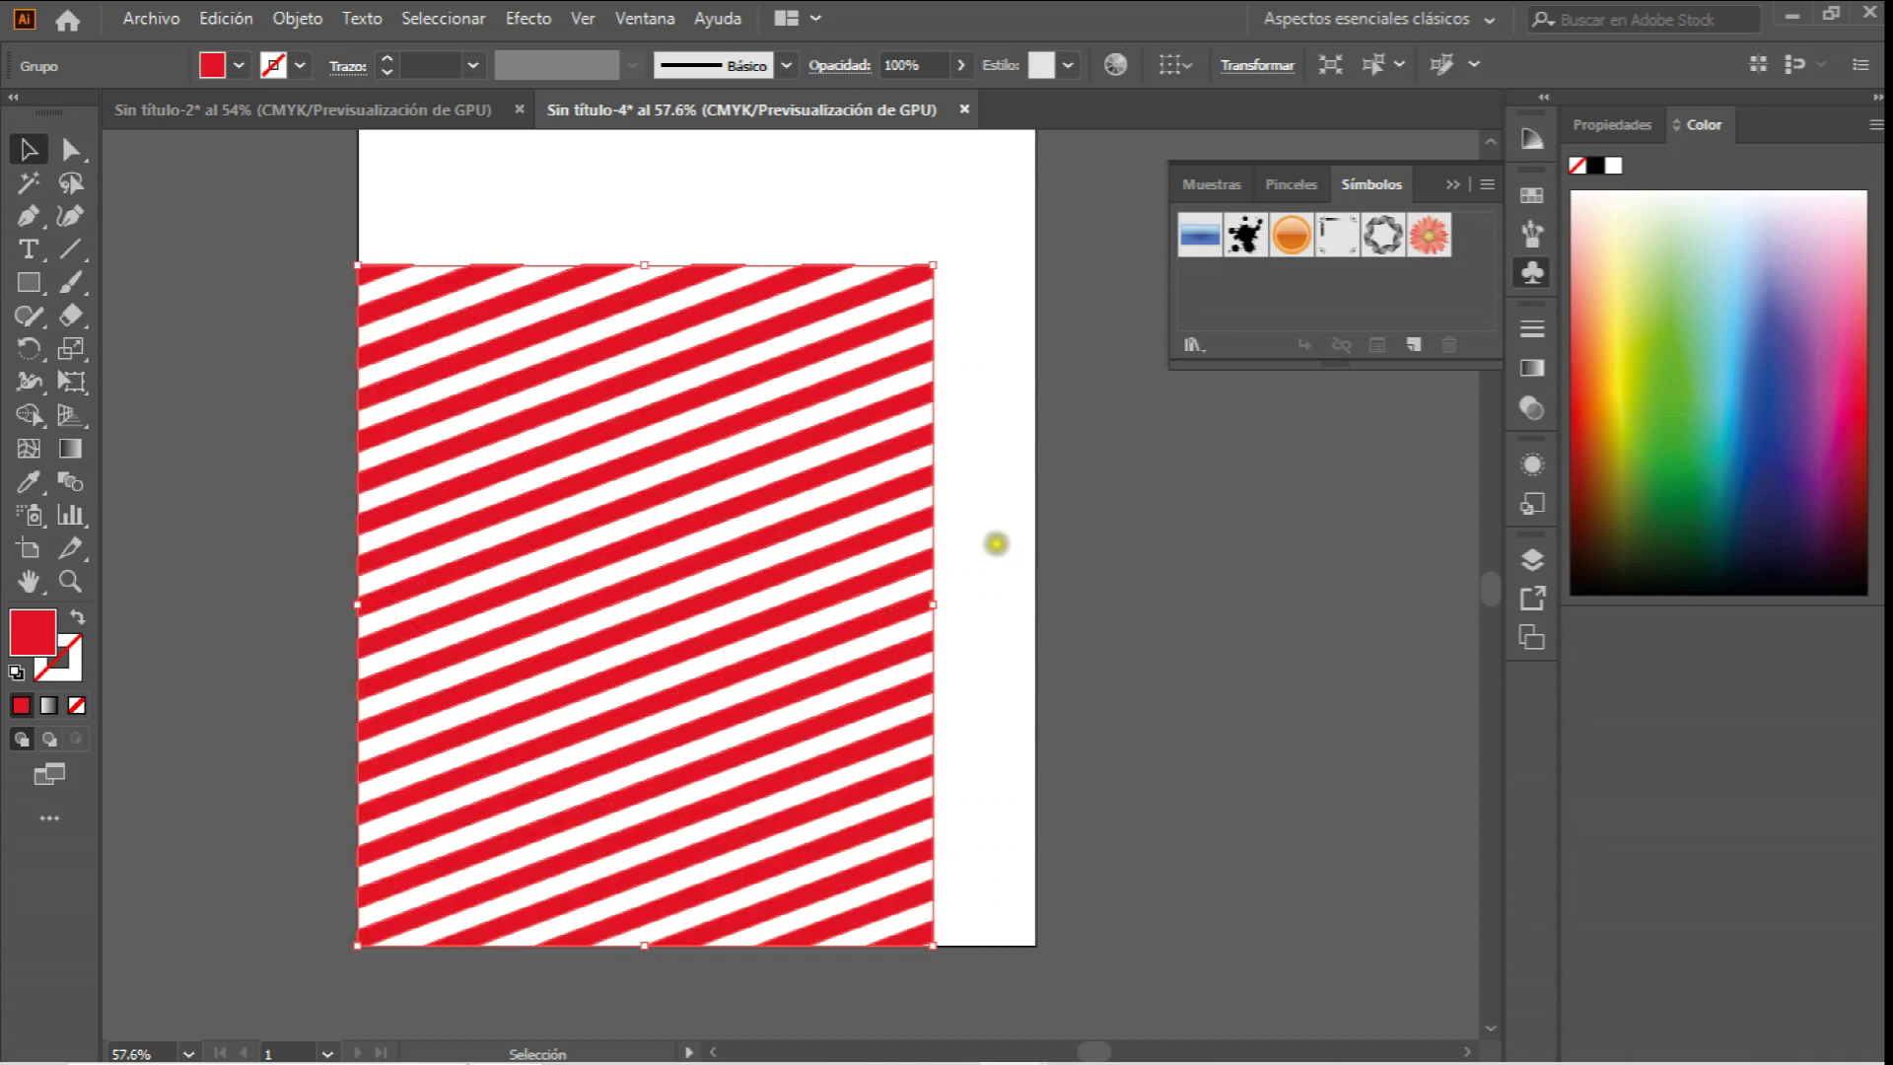
{"action": "left_click_drag", "start_coordinate": [933, 603], "coordinate": [1035, 605]}
Replace the stripe group with a 612 × 792 pt rectangle covering the artboard, filled with the new red striped pattern swatch.
{"action": "key", "text": "Delete"}
{"action": "scroll", "coordinate": [156, 456], "scroll_direction": "up", "scroll_amount": 1}
{"action": "left_click", "coordinate": [47, 286]}
{"action": "left_click_drag", "start_coordinate": [359, 136], "coordinate": [1035, 1012]}
{"action": "left_click", "coordinate": [239, 65]}
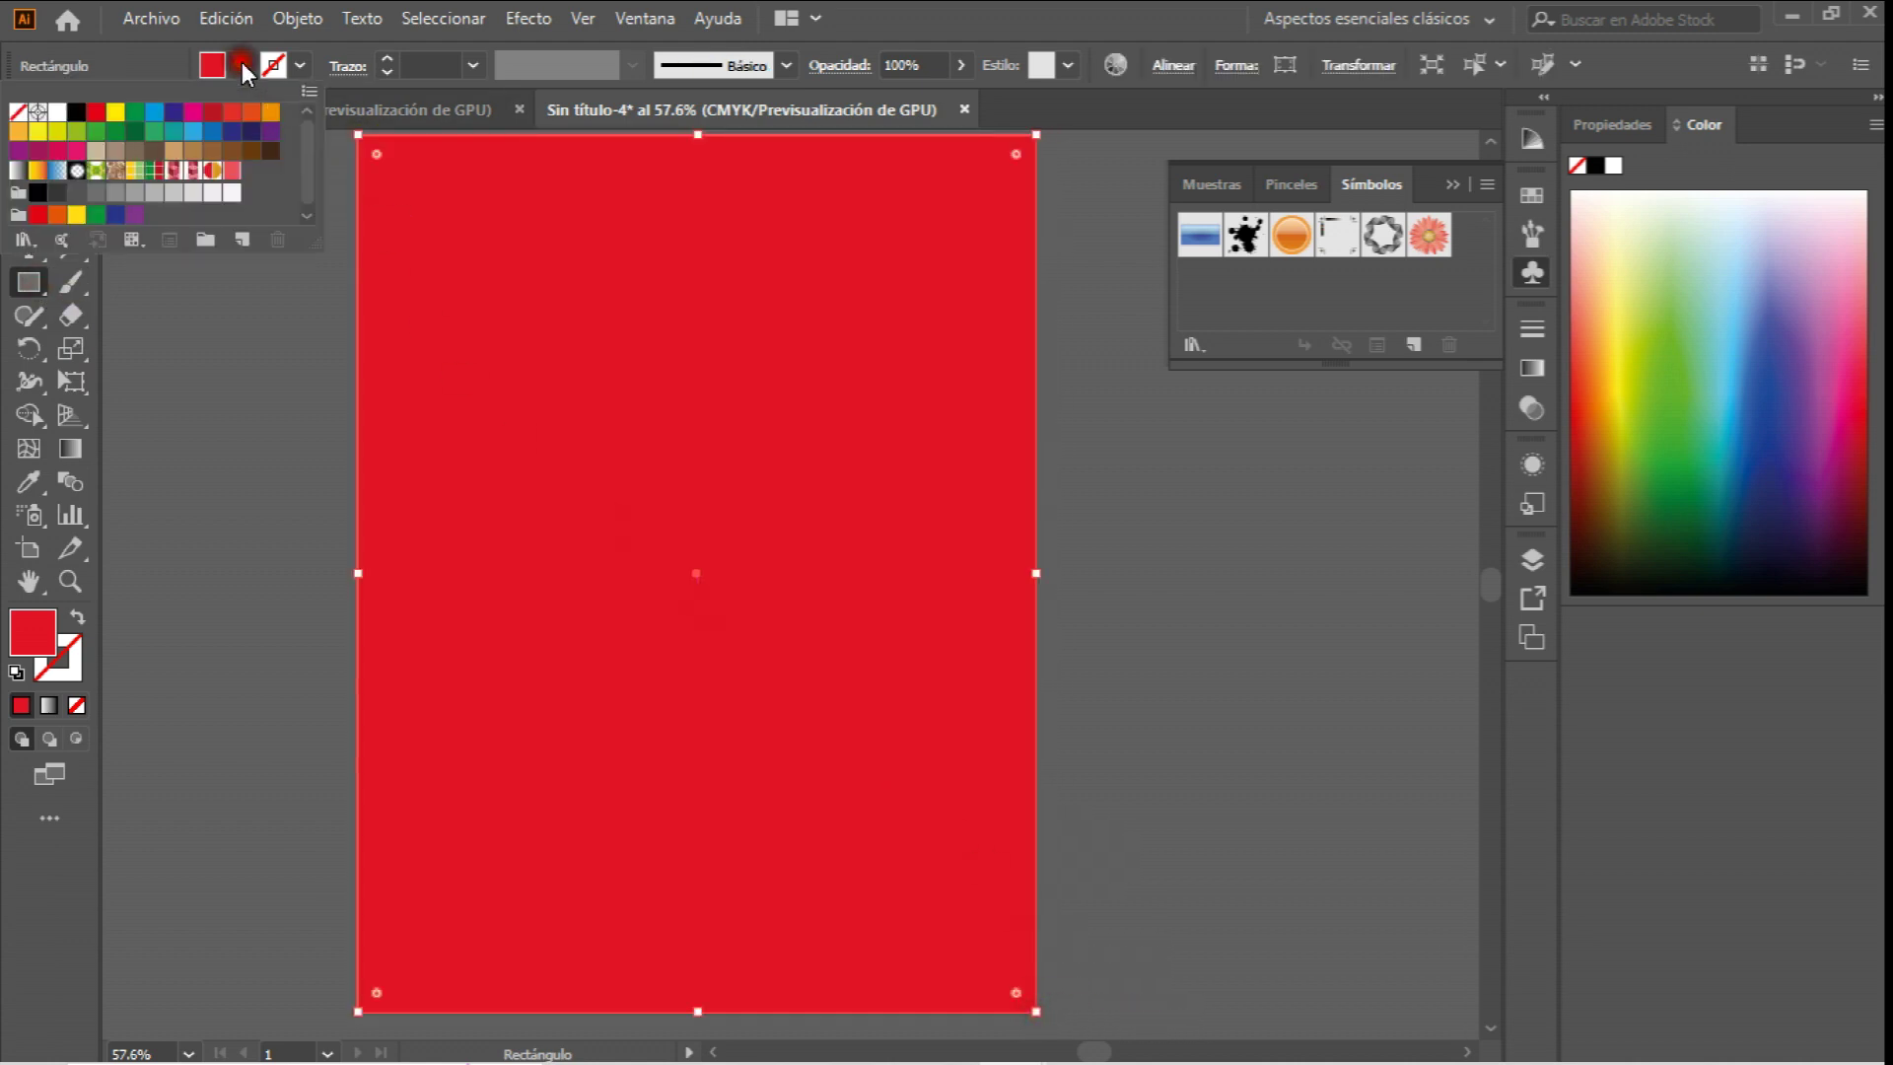
{"action": "left_click", "coordinate": [232, 170]}
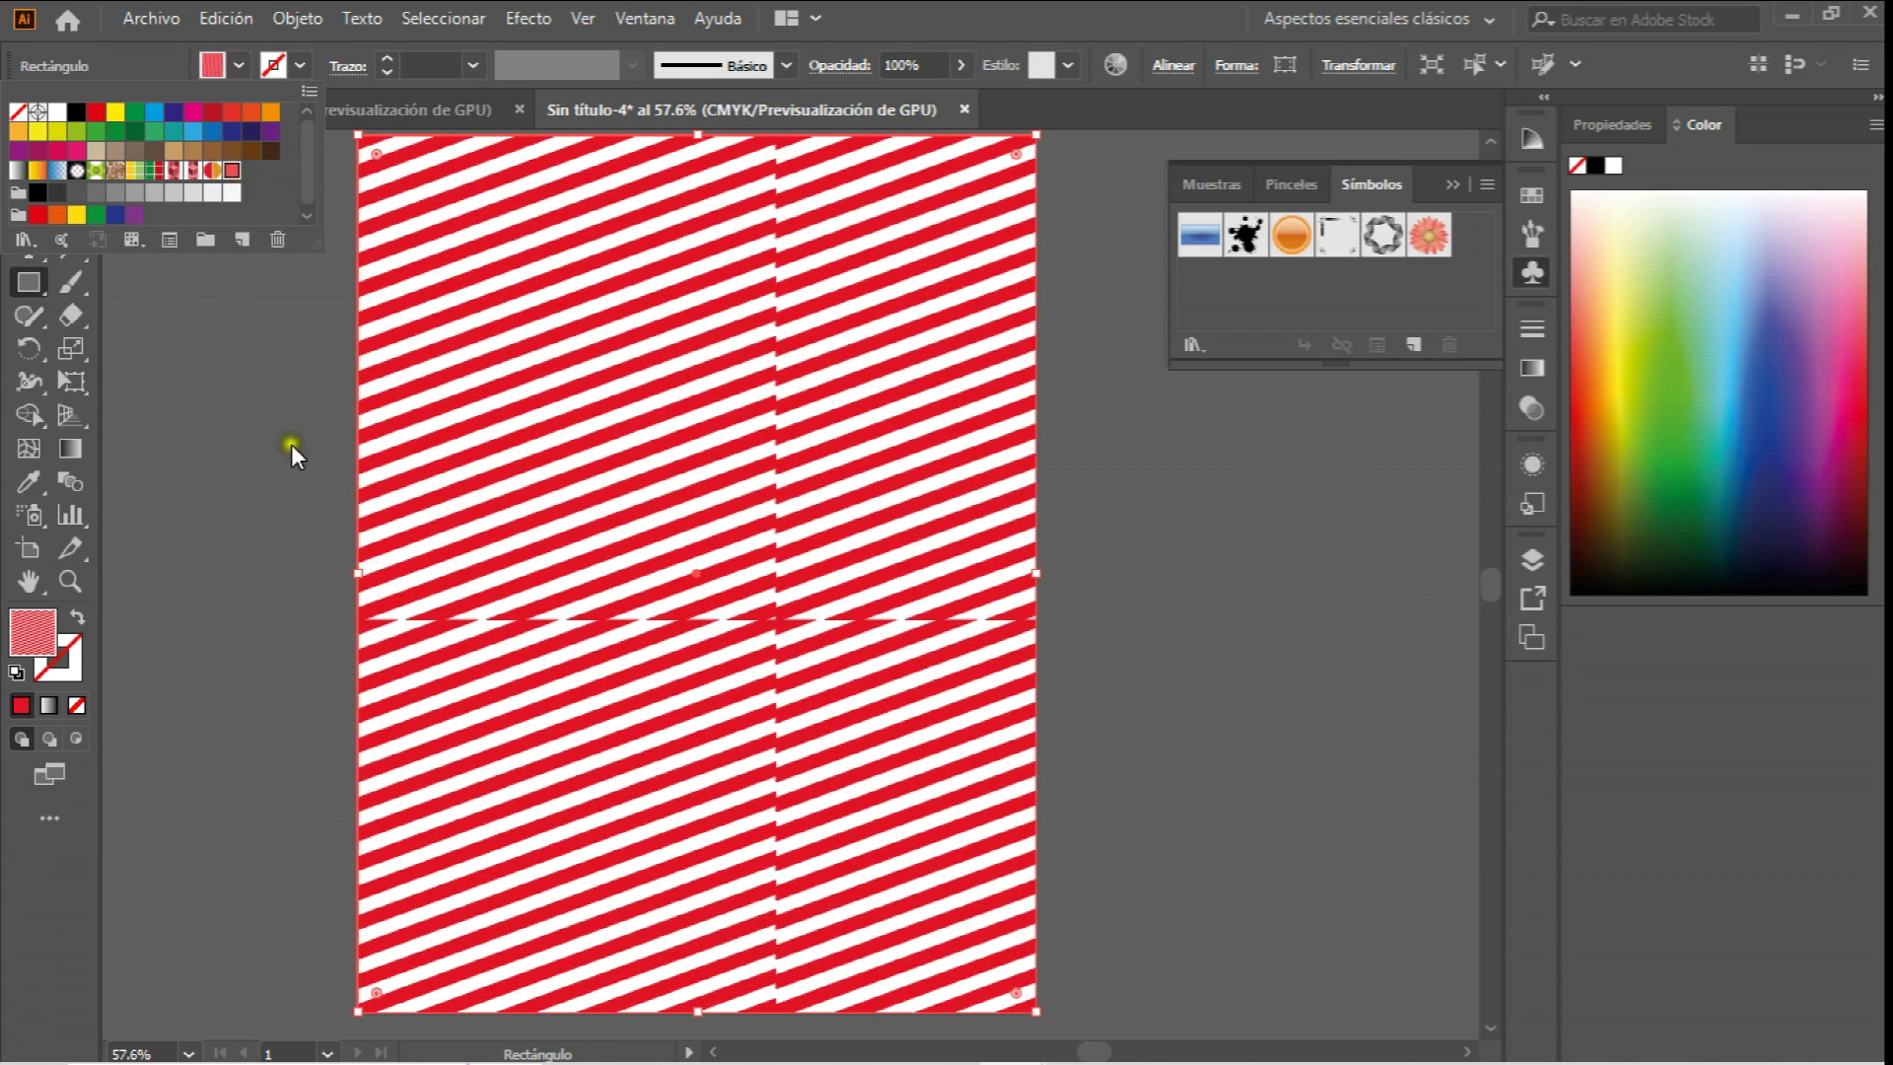
{"action": "left_click", "coordinate": [287, 532]}
{"action": "left_click", "coordinate": [583, 496]}
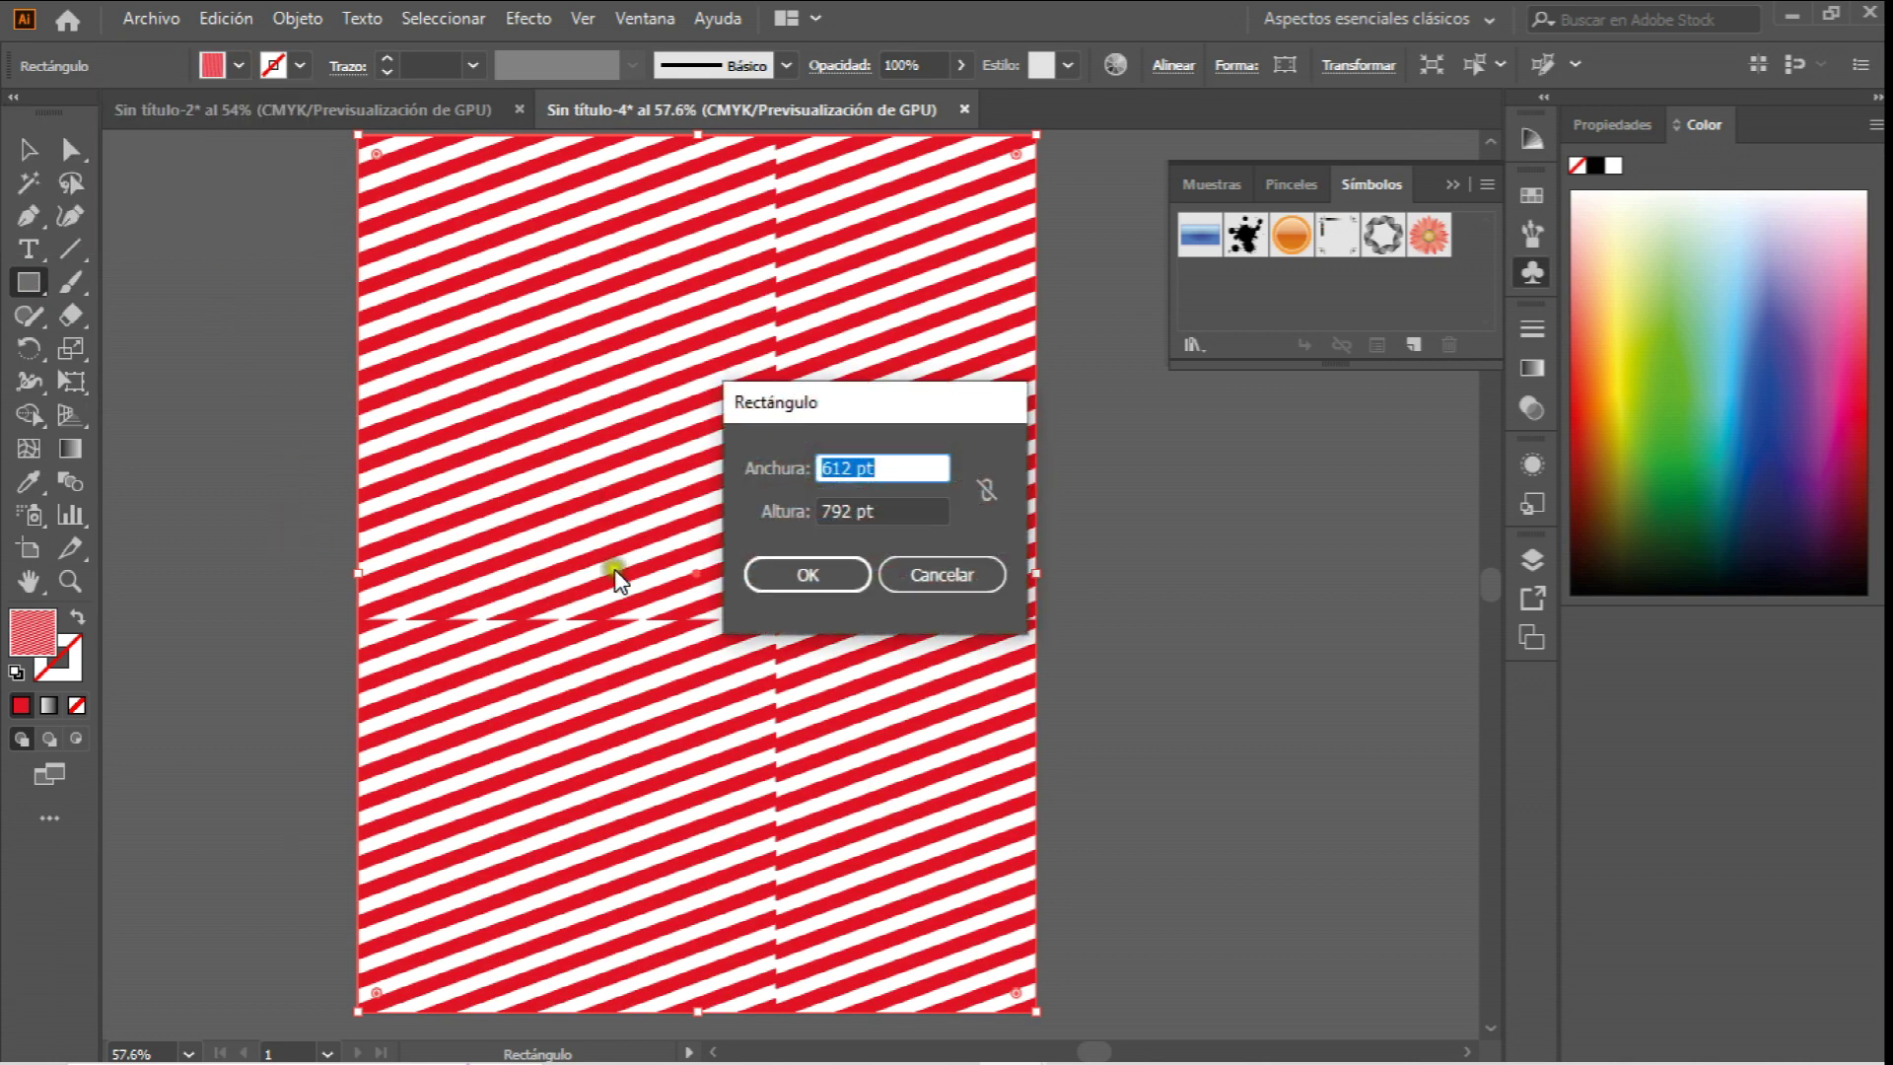
{"action": "left_click", "coordinate": [922, 576]}
Scale the pattern-filled rectangle and its pattern non-uniformly to 500% horizontally and 500% vertically.
{"action": "left_click", "coordinate": [30, 148]}
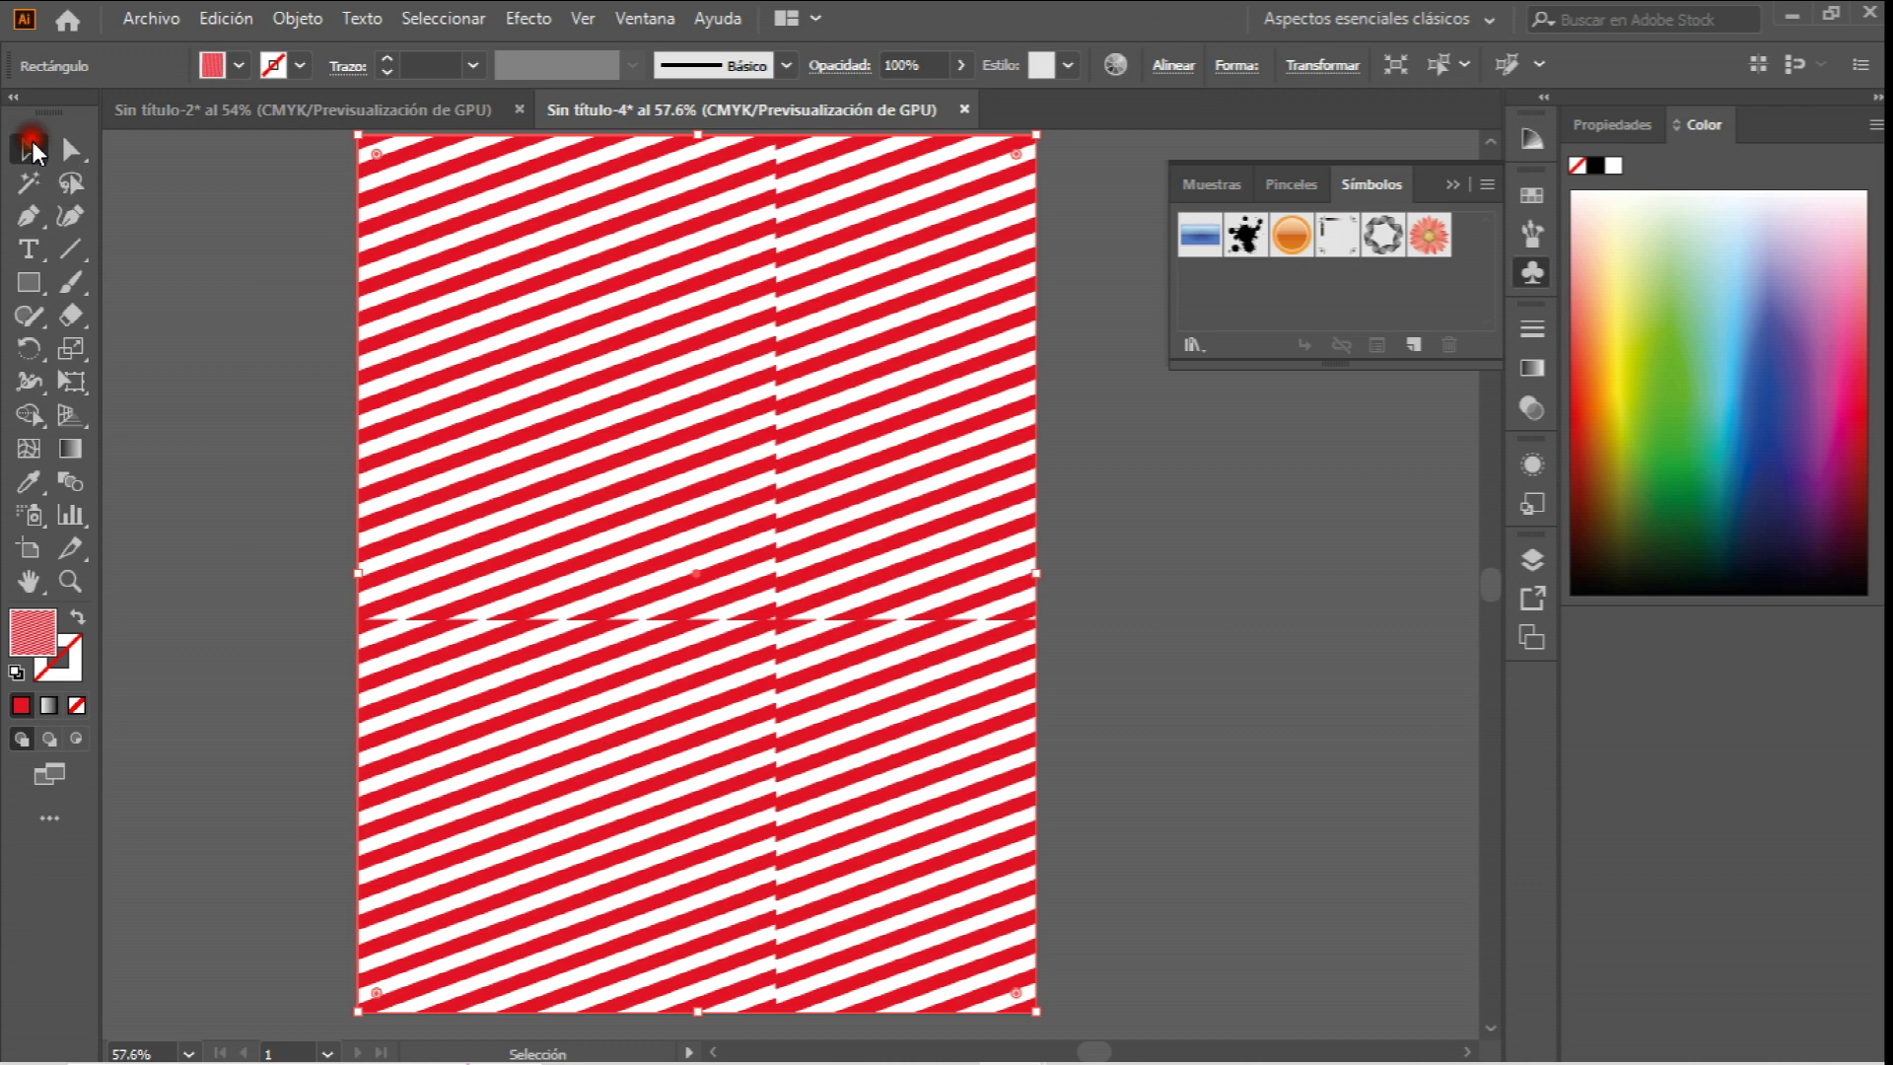
{"action": "left_click", "coordinate": [515, 255]}
{"action": "left_click", "coordinate": [311, 16]}
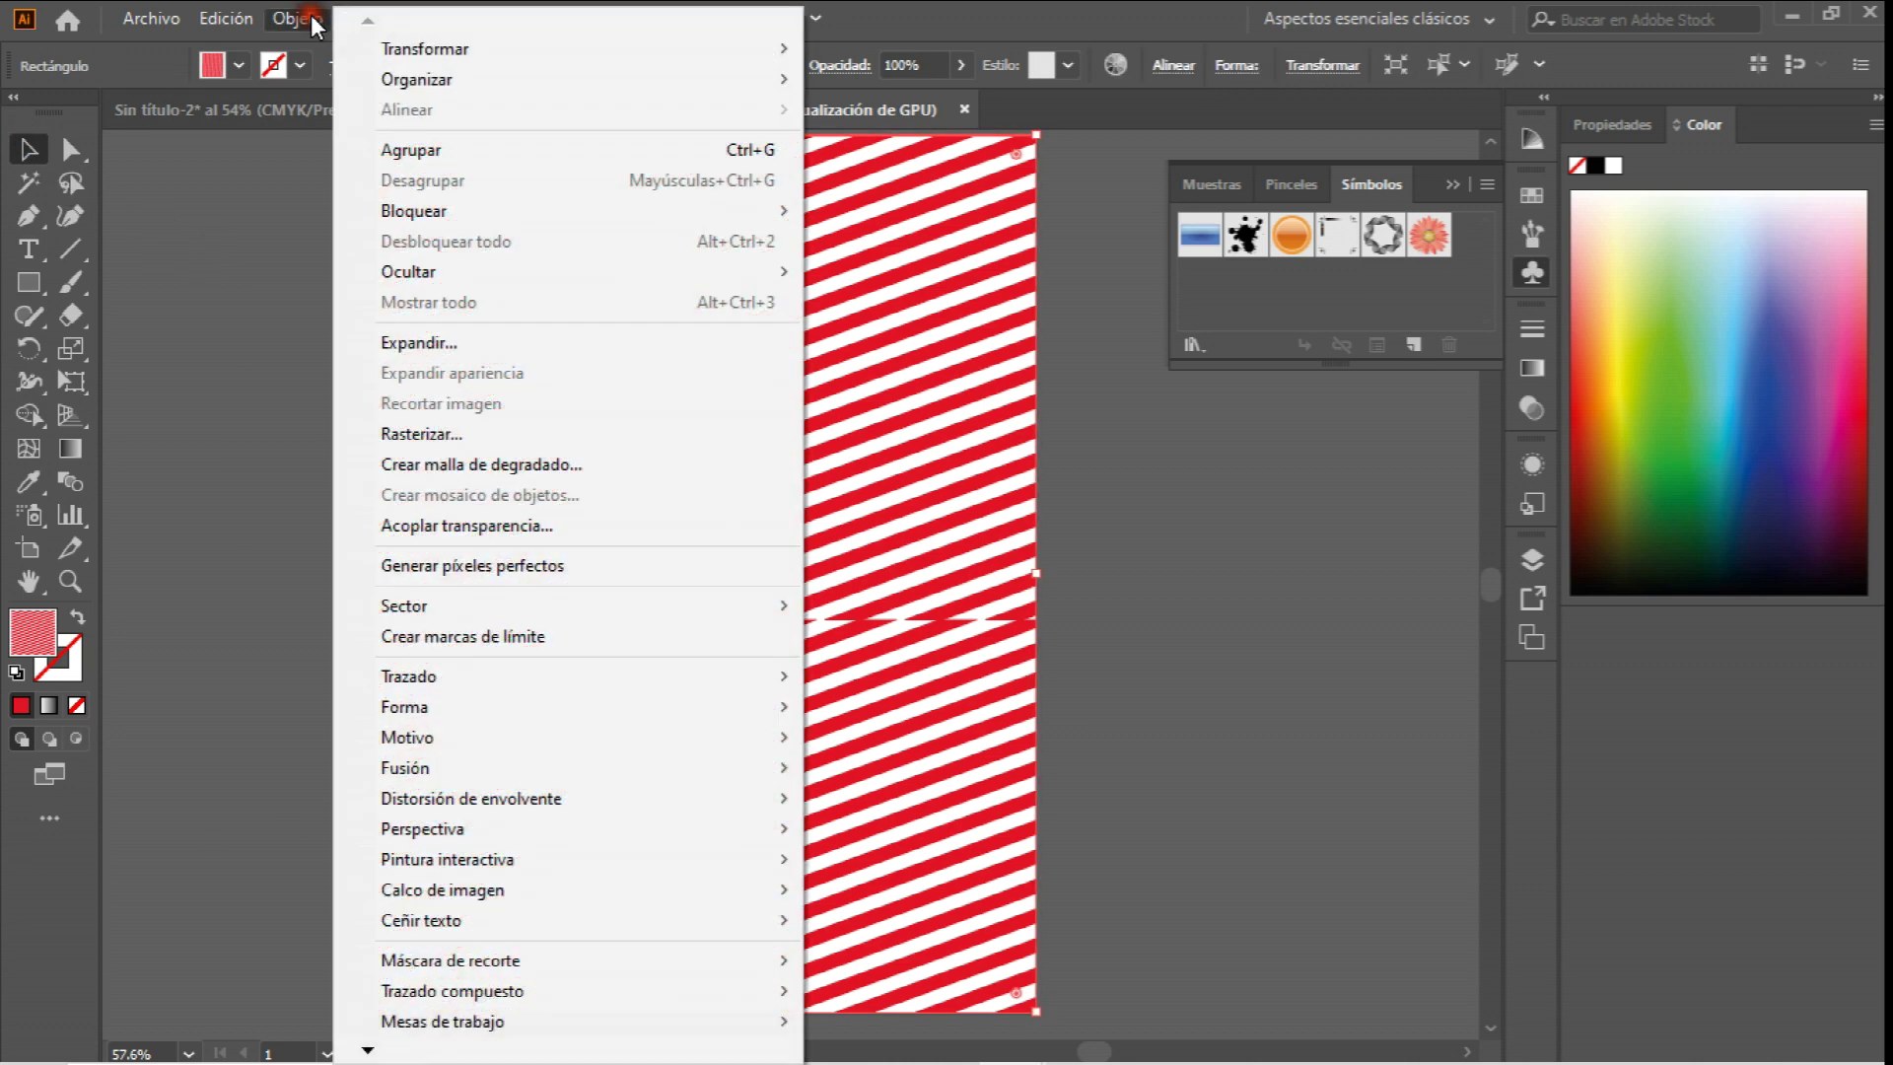
{"action": "left_click", "coordinate": [511, 49]}
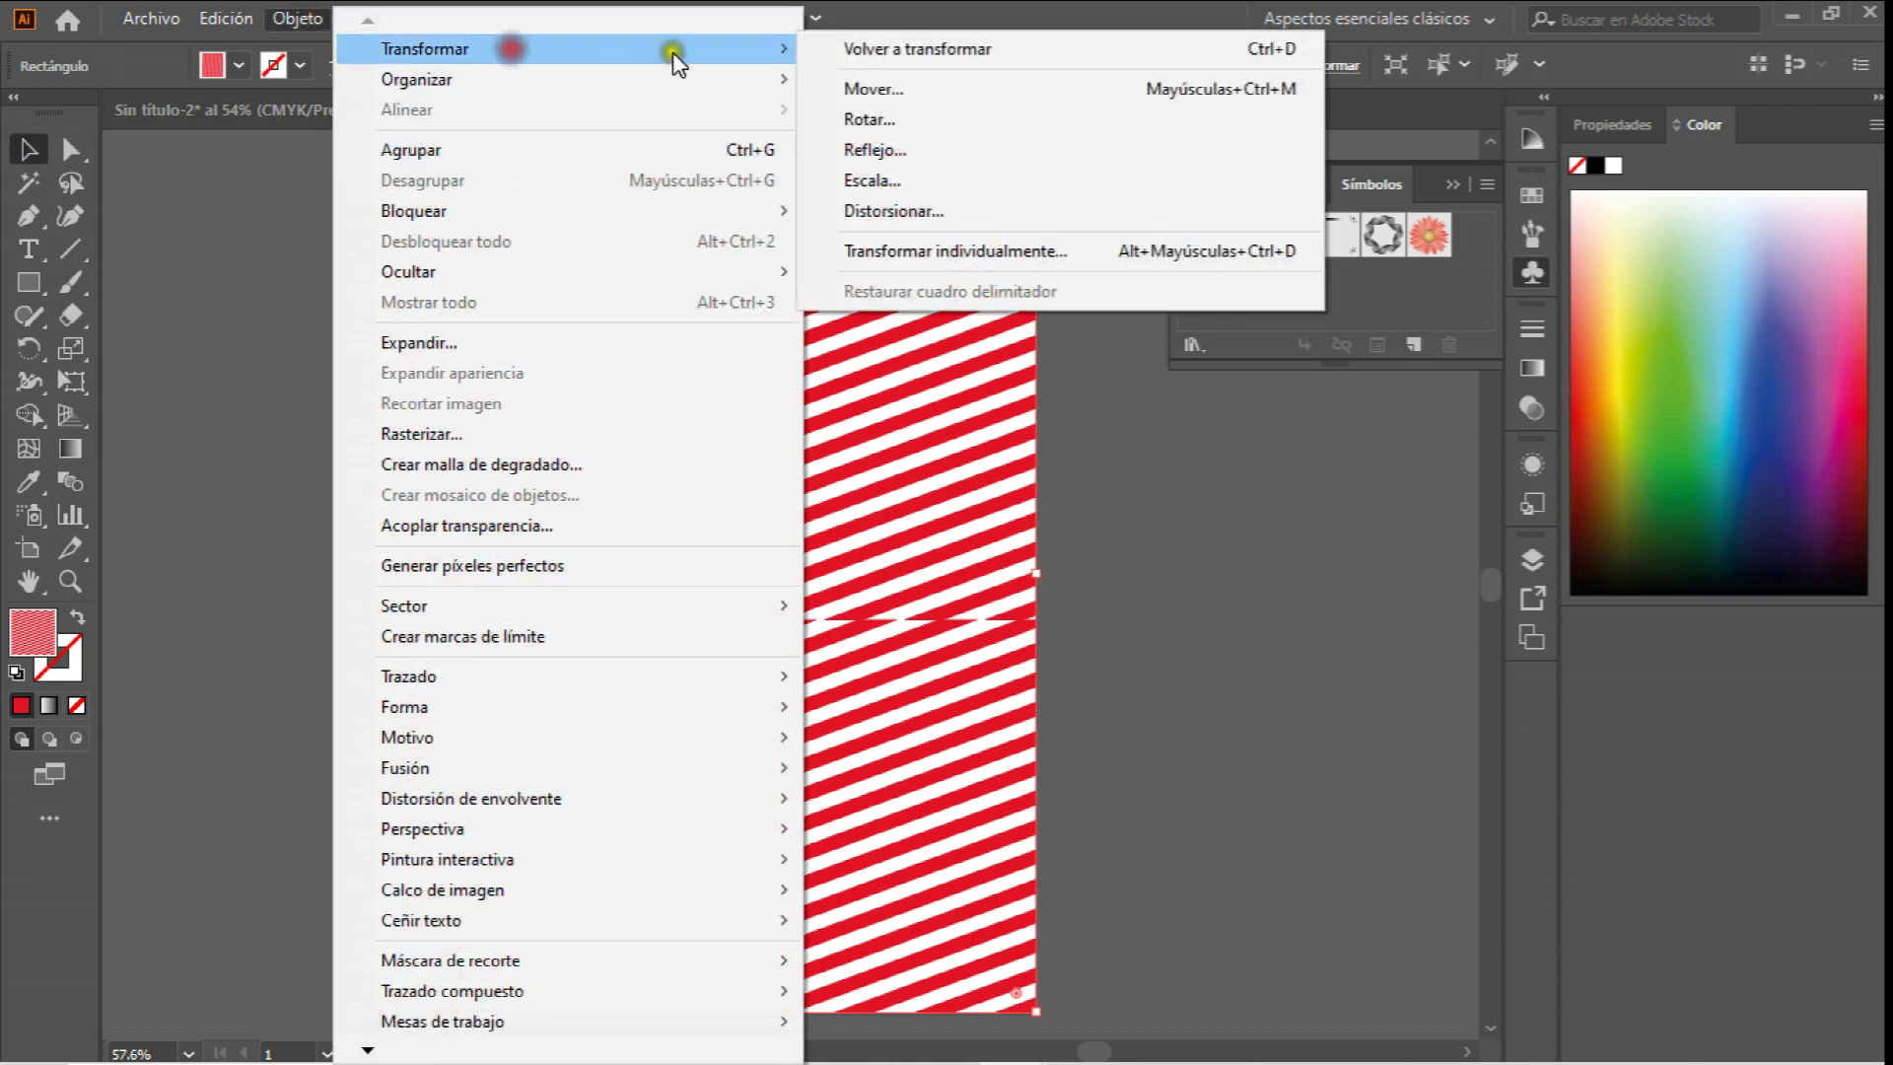
{"action": "left_click", "coordinate": [892, 181]}
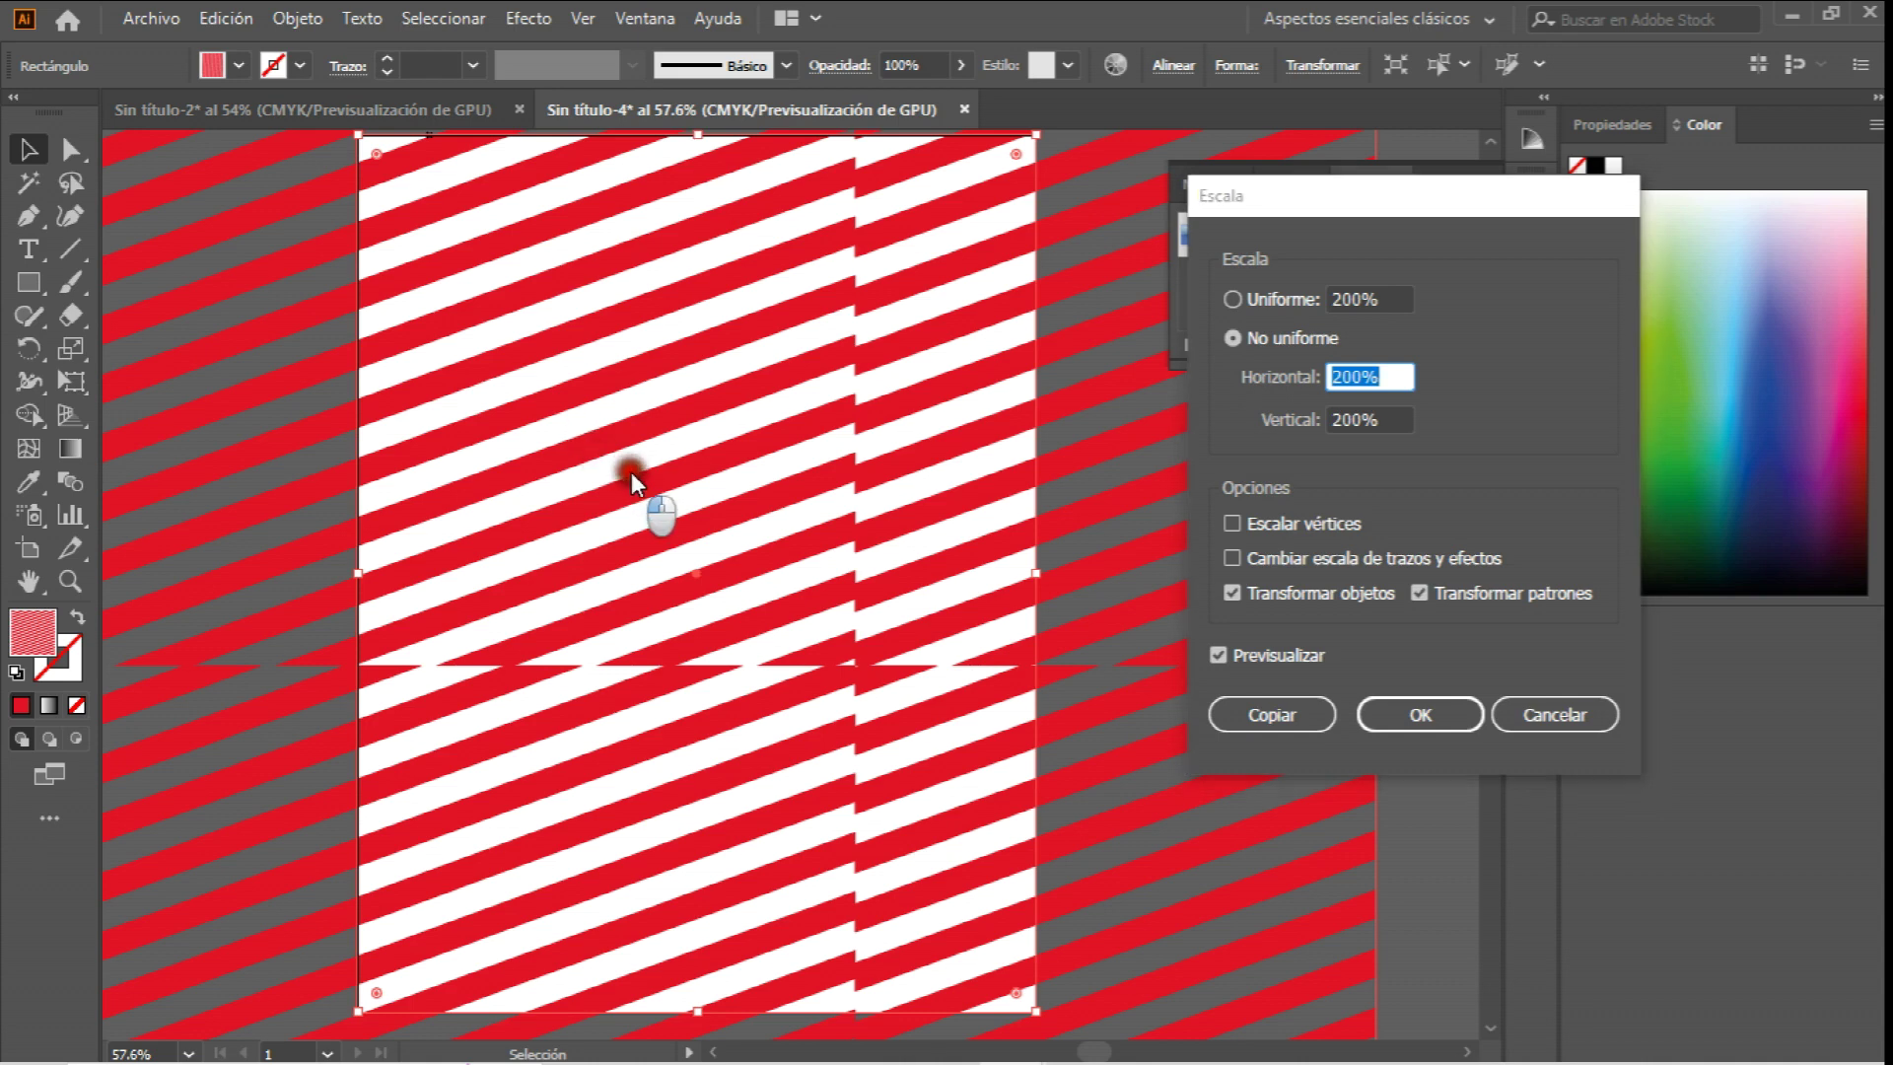
{"action": "type", "text": "500"}
{"action": "key", "text": "Tab"}
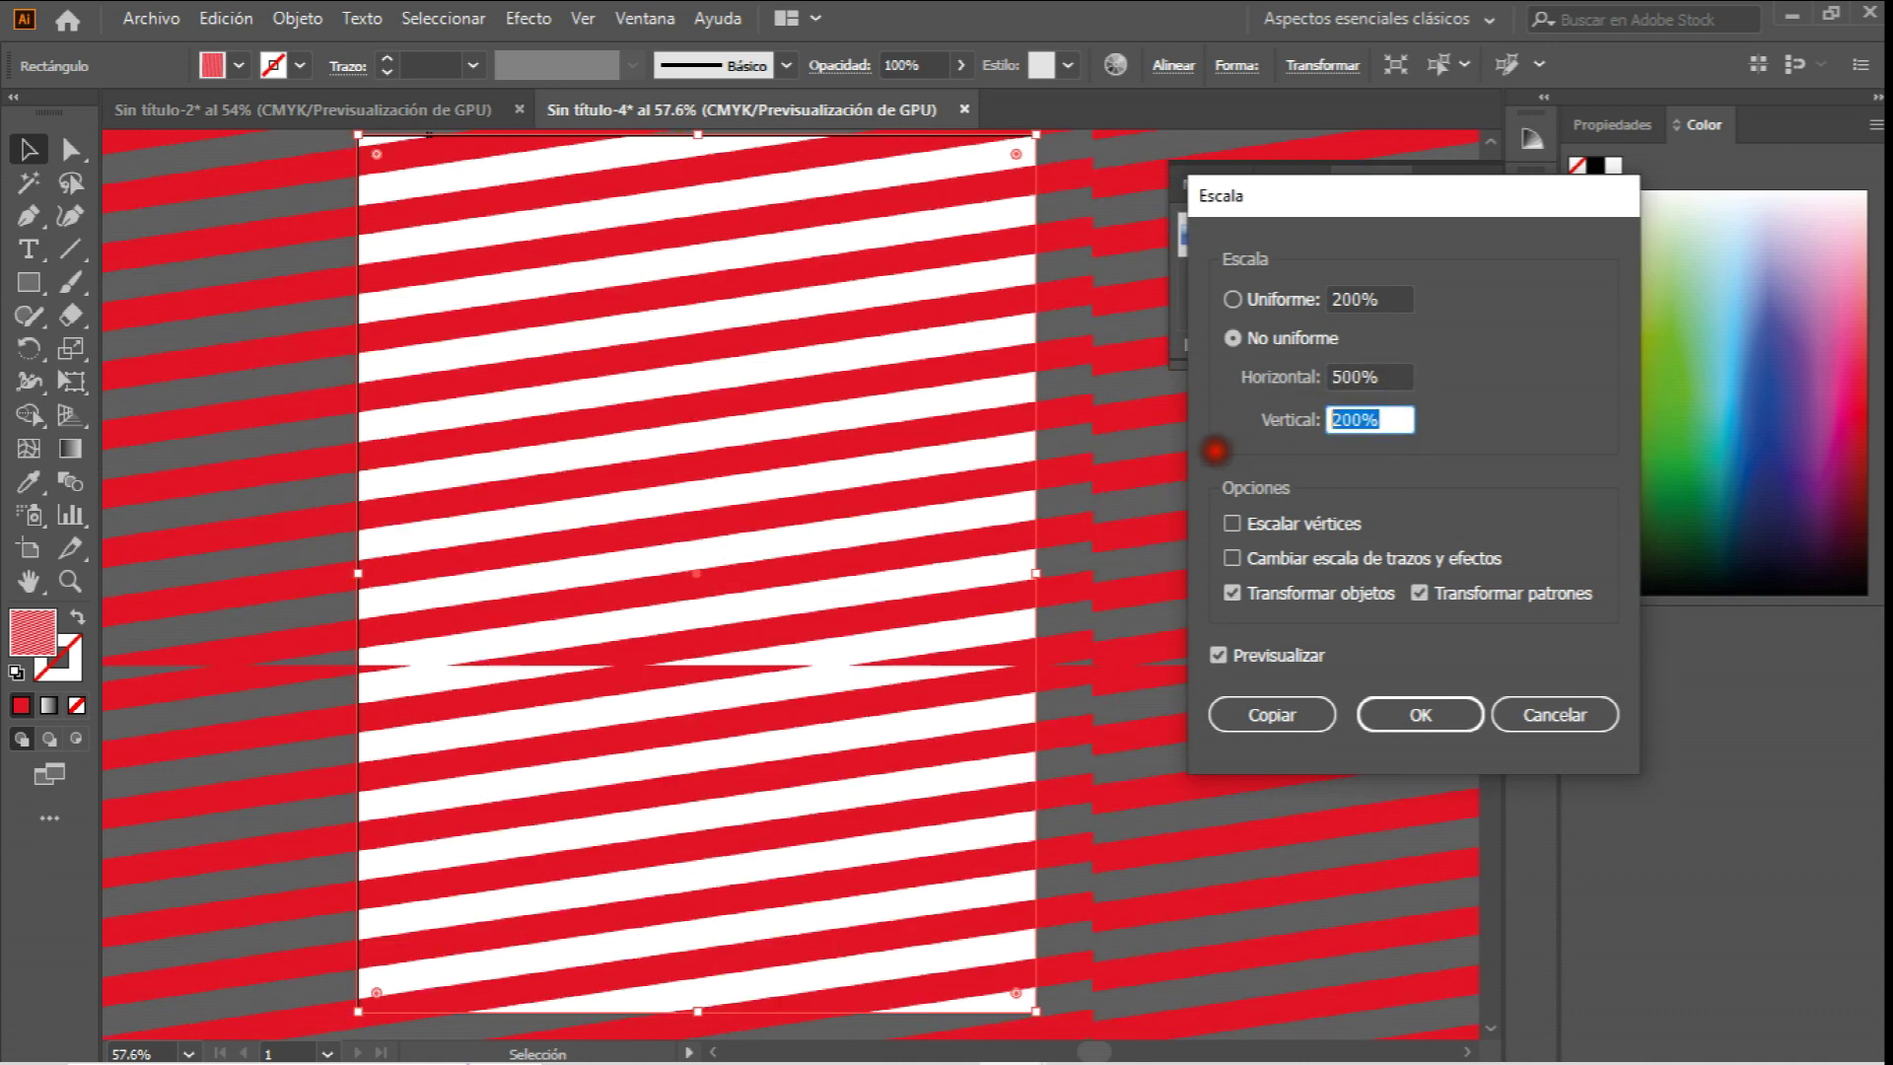
{"action": "type", "text": "500"}
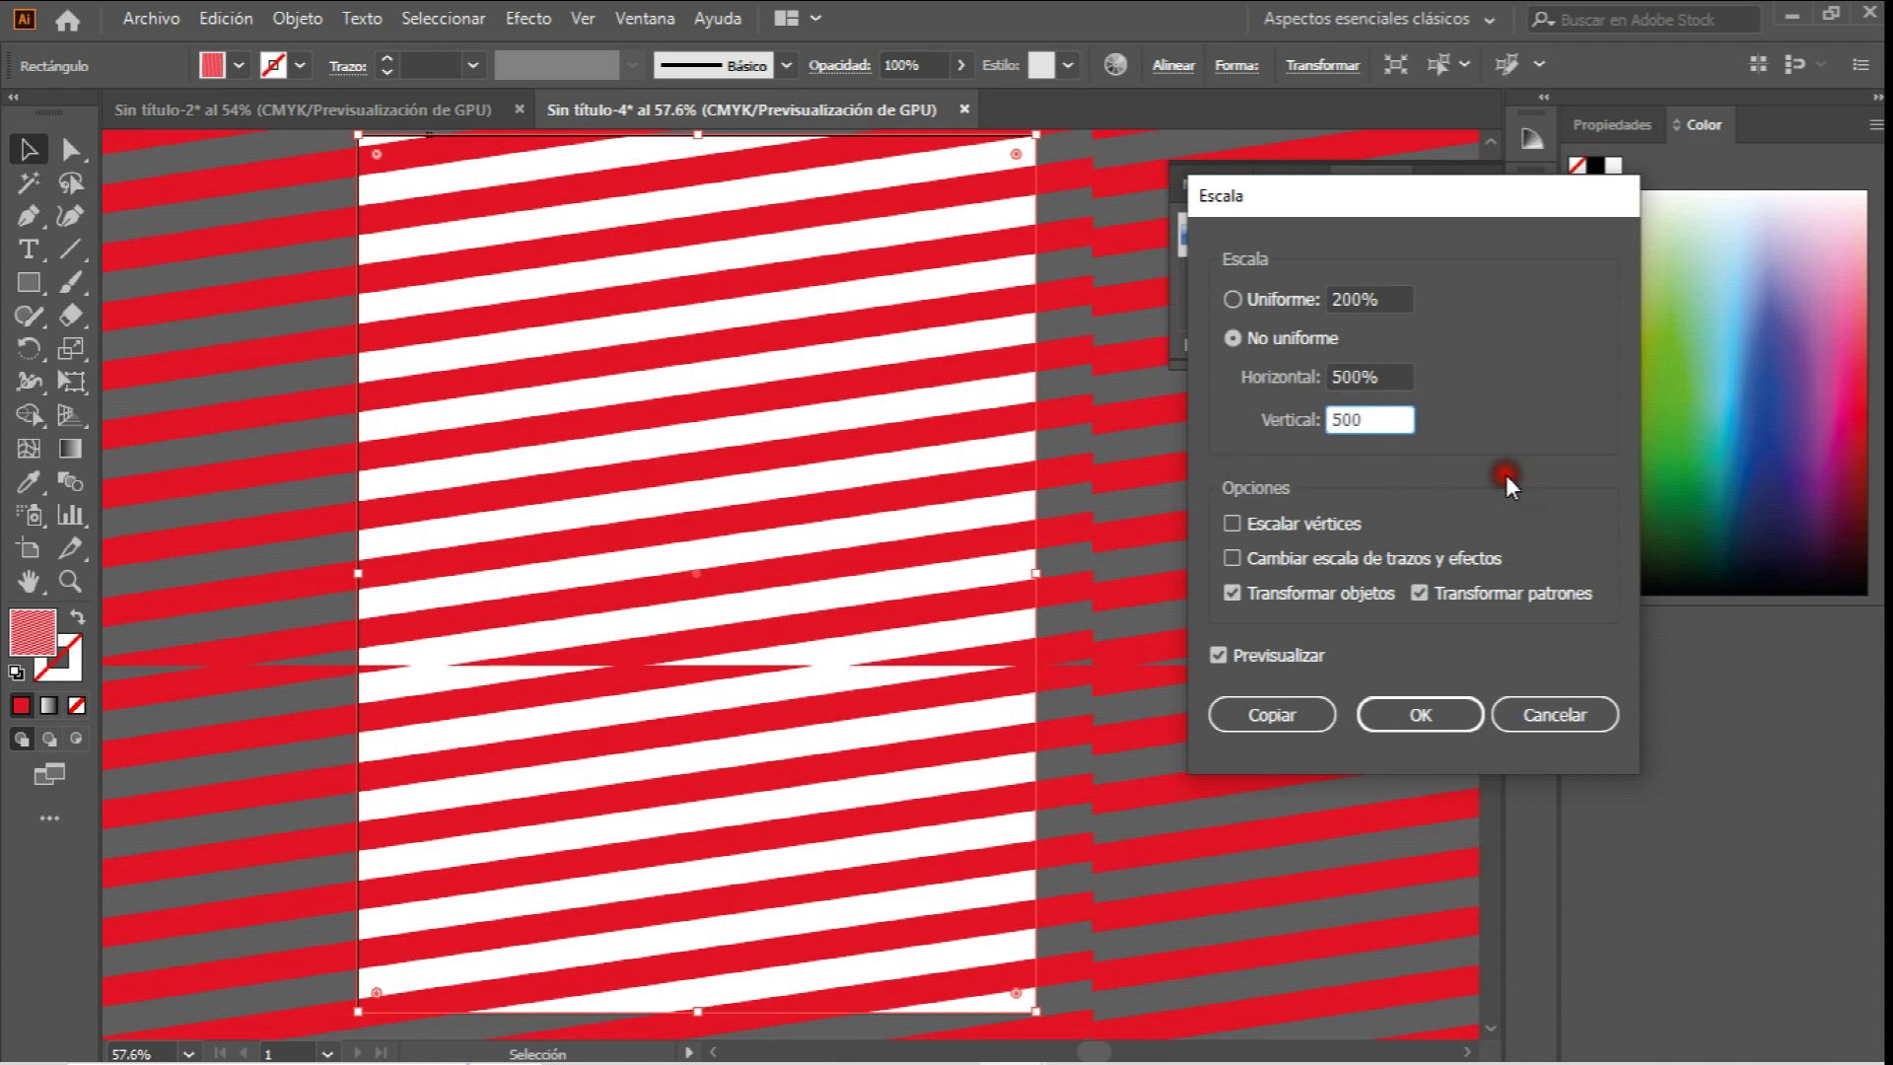
{"action": "left_click", "coordinate": [1405, 731]}
Try moving the enlarged striped rectangle to shift the pattern seams away from the artboard.
{"action": "scroll", "coordinate": [803, 599], "scroll_direction": "up", "scroll_amount": 3}
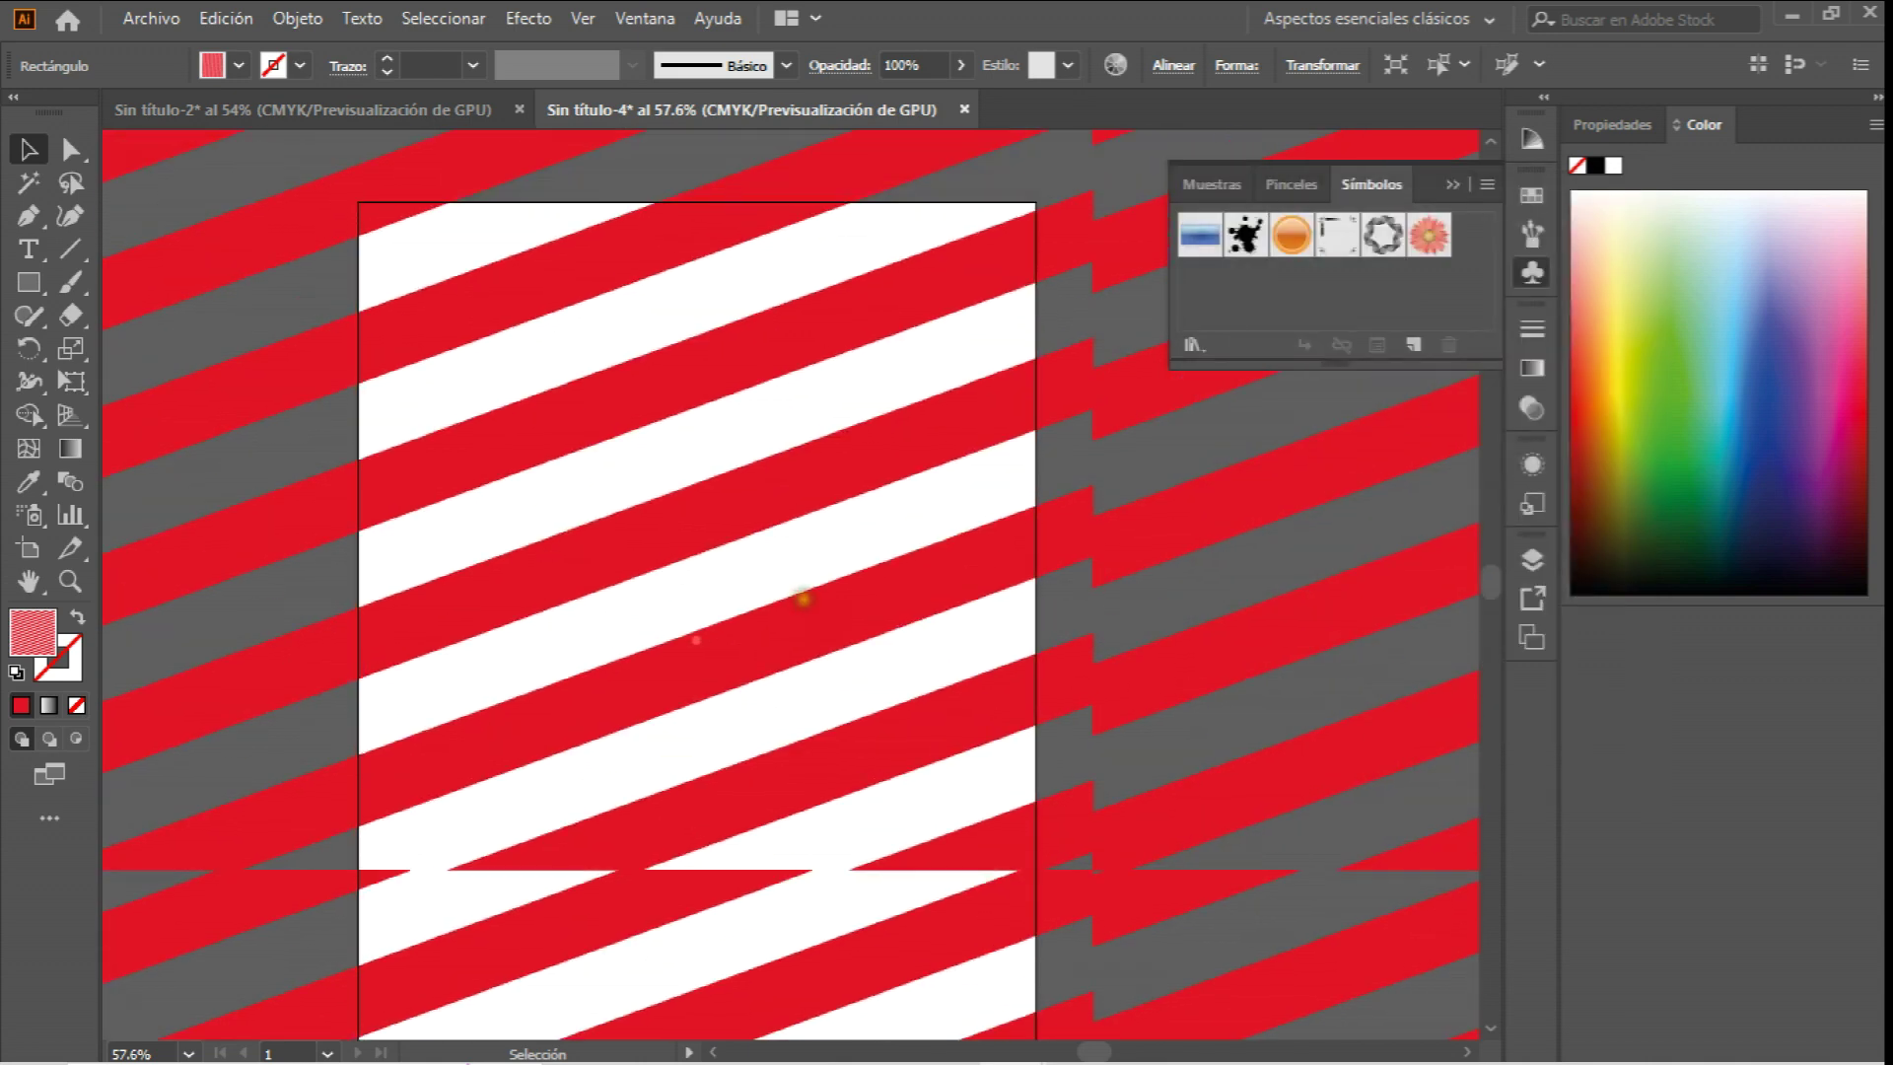
{"action": "left_click_drag", "start_coordinate": [697, 739], "coordinate": [832, 773]}
{"action": "left_click_drag", "start_coordinate": [782, 562], "coordinate": [841, 682]}
Undo the moves, the scaling and the pattern-filled rectangle, going back to the stretched stripe group.
{"action": "key", "text": "ctrl+z"}
{"action": "key", "text": "ctrl+z"}
{"action": "key", "text": "ctrl+z"}
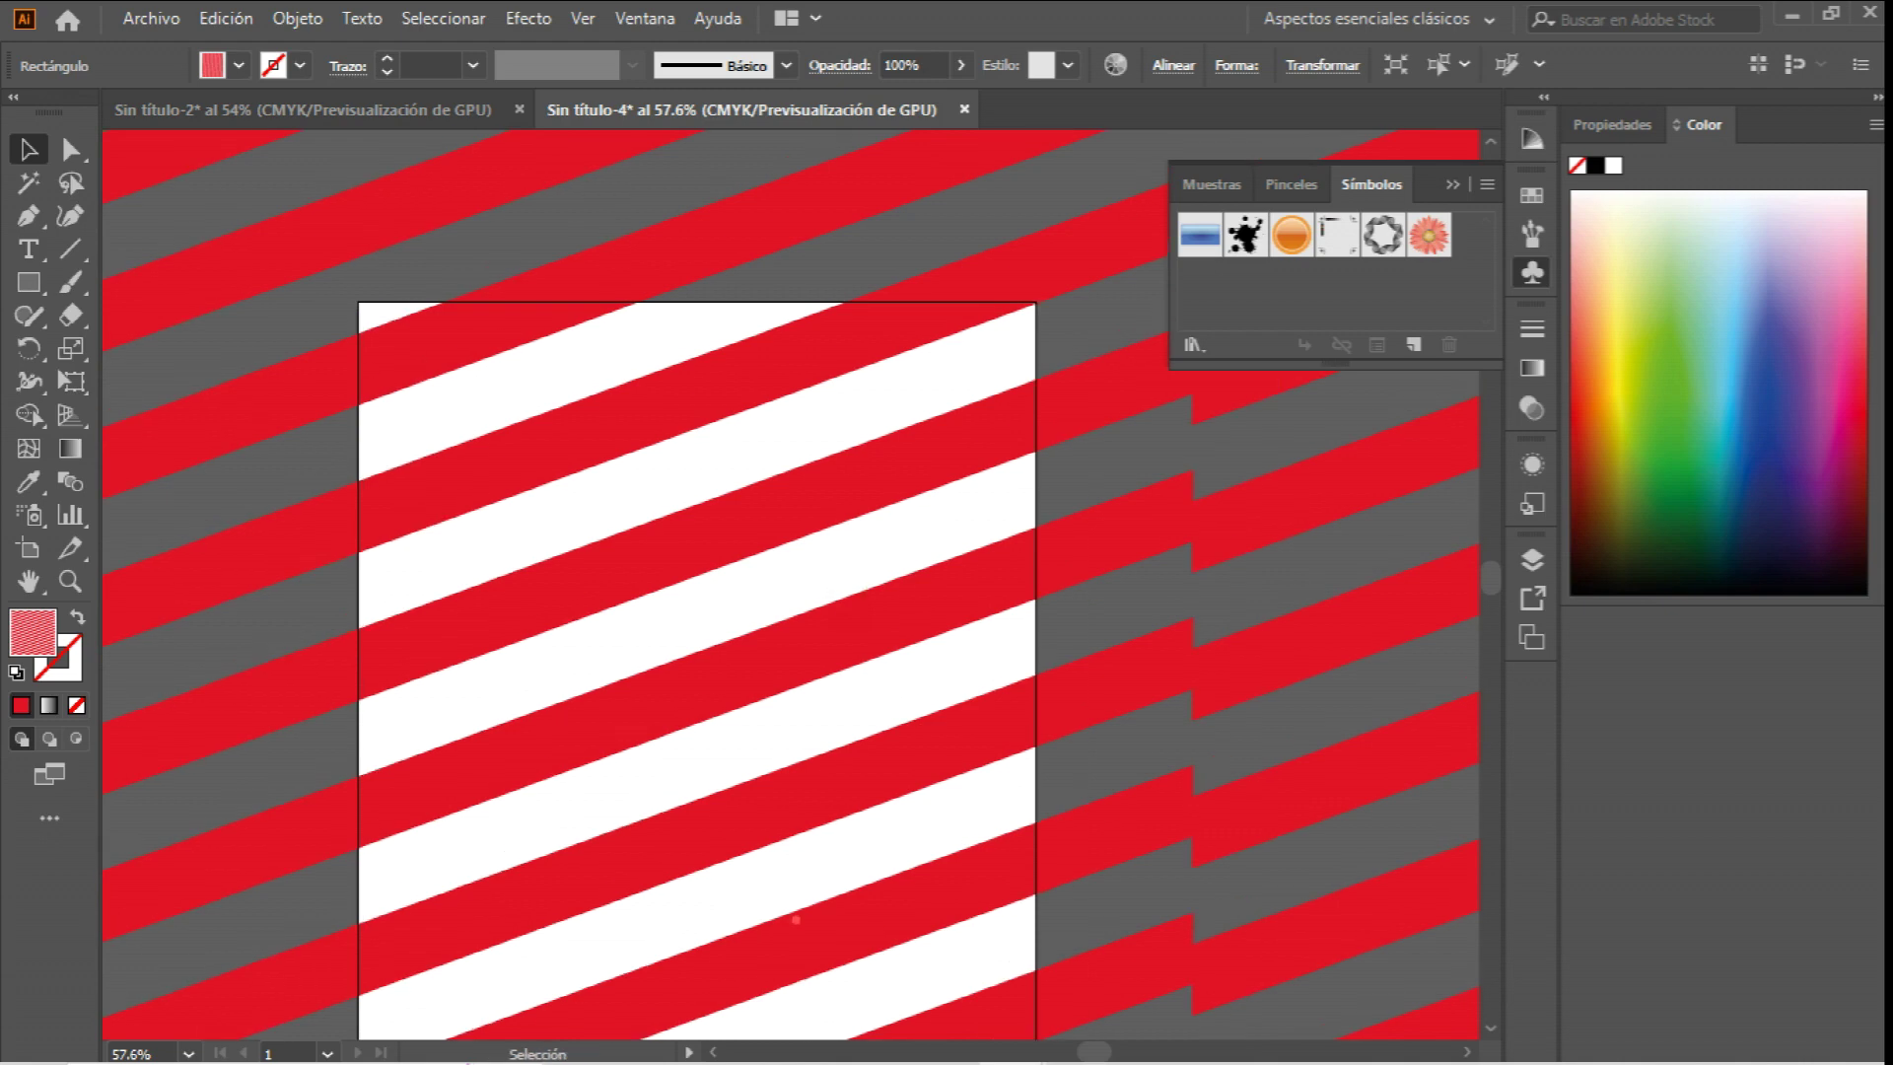
{"action": "scroll", "coordinate": [877, 559], "scroll_direction": "down", "scroll_amount": 4}
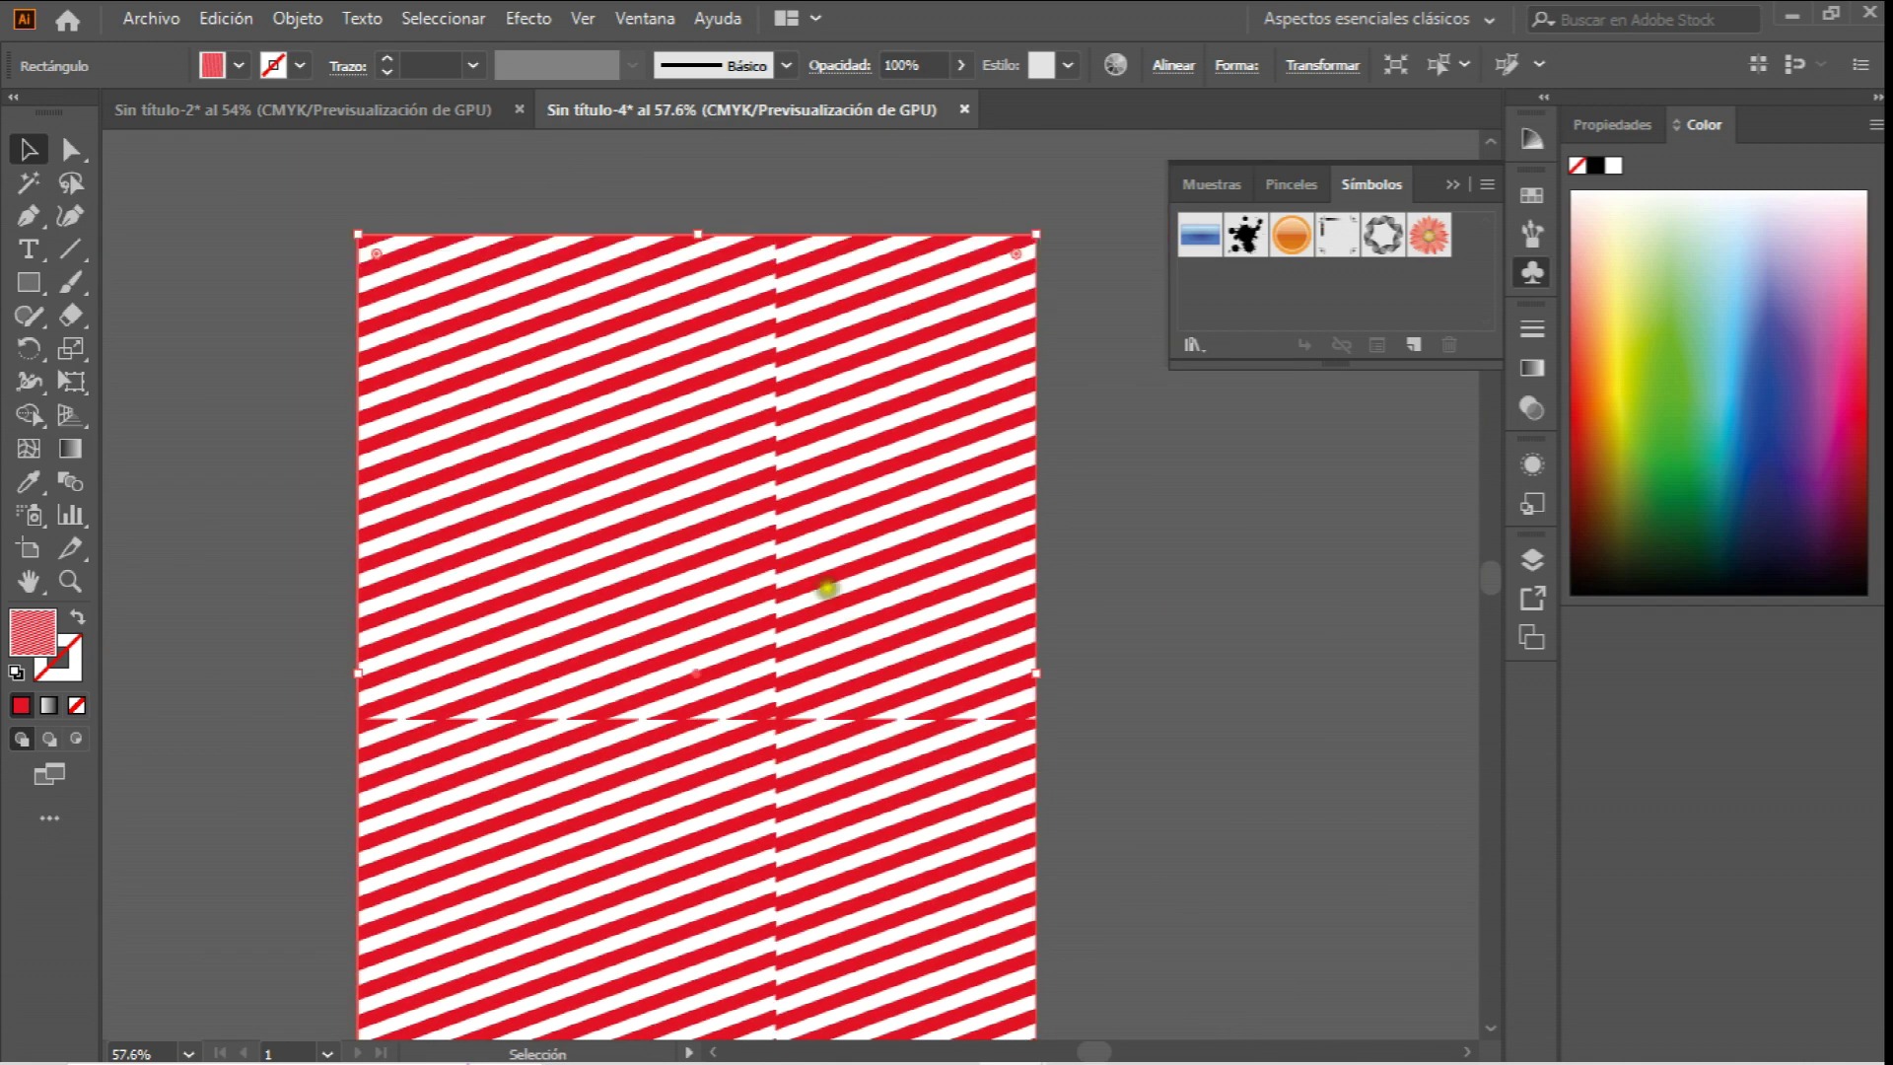
{"action": "scroll", "coordinate": [877, 559], "scroll_direction": "up", "scroll_amount": 2}
{"action": "key", "text": "Delete"}
{"action": "key", "text": "ctrl+z"}
Stretch the stripe group up to the artboard's top edge so it fills the whole artboard, and collapse the Símbolos panel.
{"action": "scroll", "coordinate": [871, 554], "scroll_direction": "down", "scroll_amount": 4}
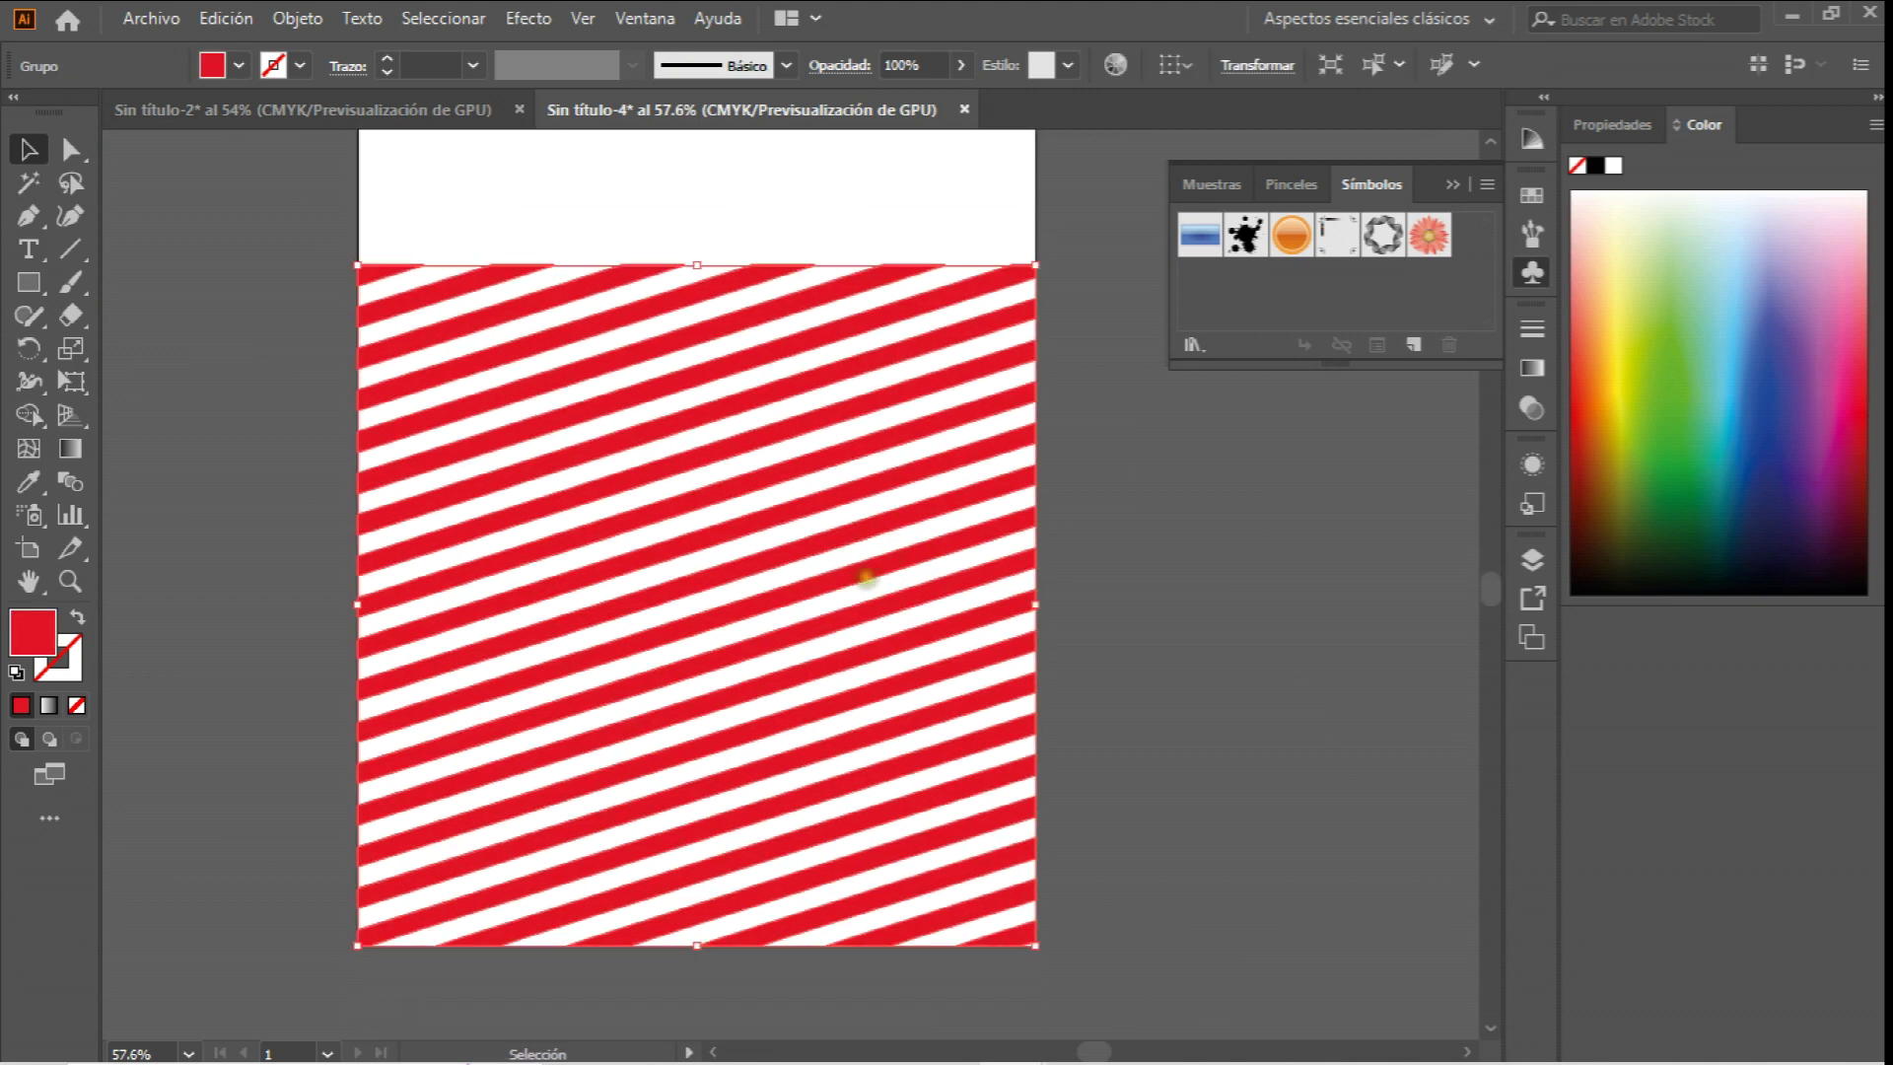
{"action": "scroll", "coordinate": [866, 576], "scroll_direction": "up", "scroll_amount": 2}
{"action": "left_click_drag", "start_coordinate": [702, 325], "coordinate": [723, 381]}
{"action": "left_click", "coordinate": [772, 292]}
{"action": "scroll", "coordinate": [883, 388], "scroll_direction": "down", "scroll_amount": 3}
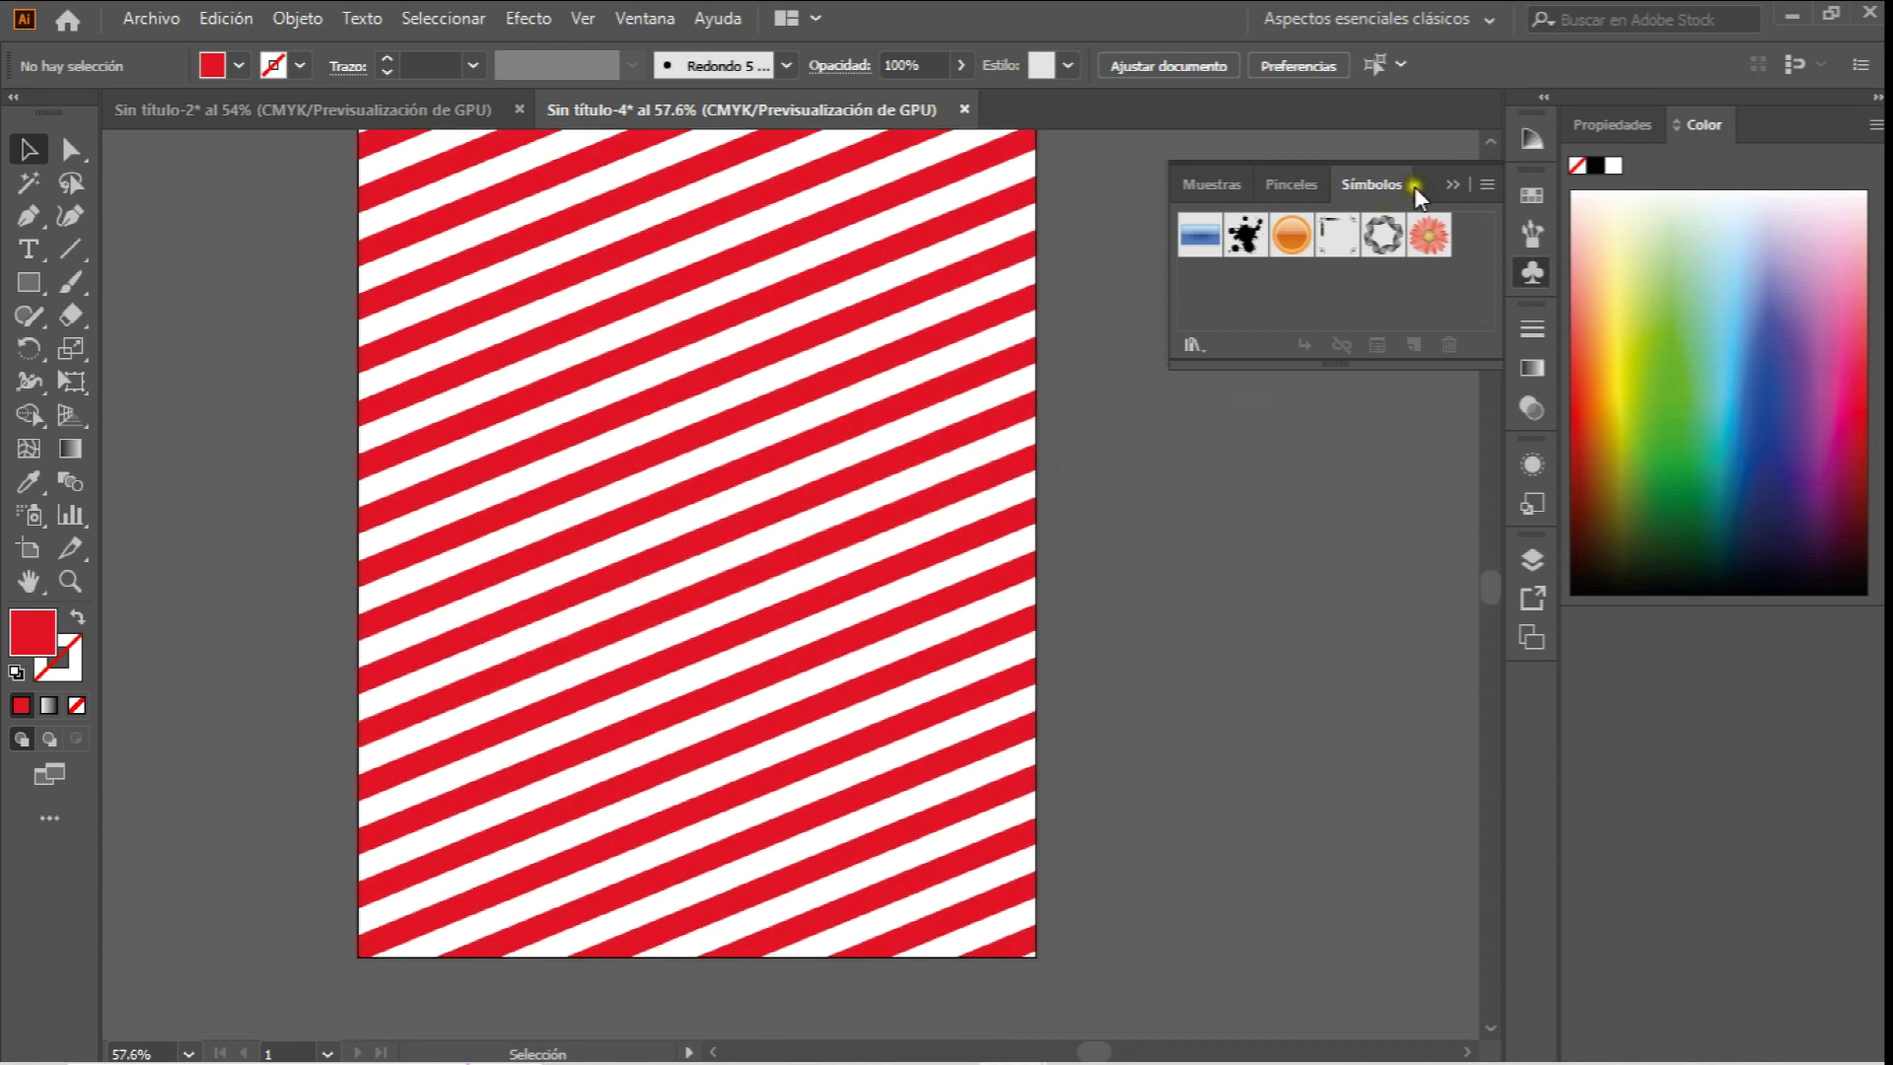
{"action": "left_click", "coordinate": [1458, 183]}
{"action": "scroll", "coordinate": [1153, 389], "scroll_direction": "up", "scroll_amount": 1}
{"action": "scroll", "coordinate": [1149, 394], "scroll_direction": "down", "scroll_amount": 1}
{"action": "scroll", "coordinate": [1147, 397], "scroll_direction": "up", "scroll_amount": 1}
{"action": "scroll", "coordinate": [1147, 397], "scroll_direction": "down", "scroll_amount": 1}
{"action": "scroll", "coordinate": [1147, 397], "scroll_direction": "up", "scroll_amount": 1}
{"action": "scroll", "coordinate": [1134, 404], "scroll_direction": "up", "scroll_amount": 1}
{"action": "scroll", "coordinate": [1134, 407], "scroll_direction": "down", "scroll_amount": 1}
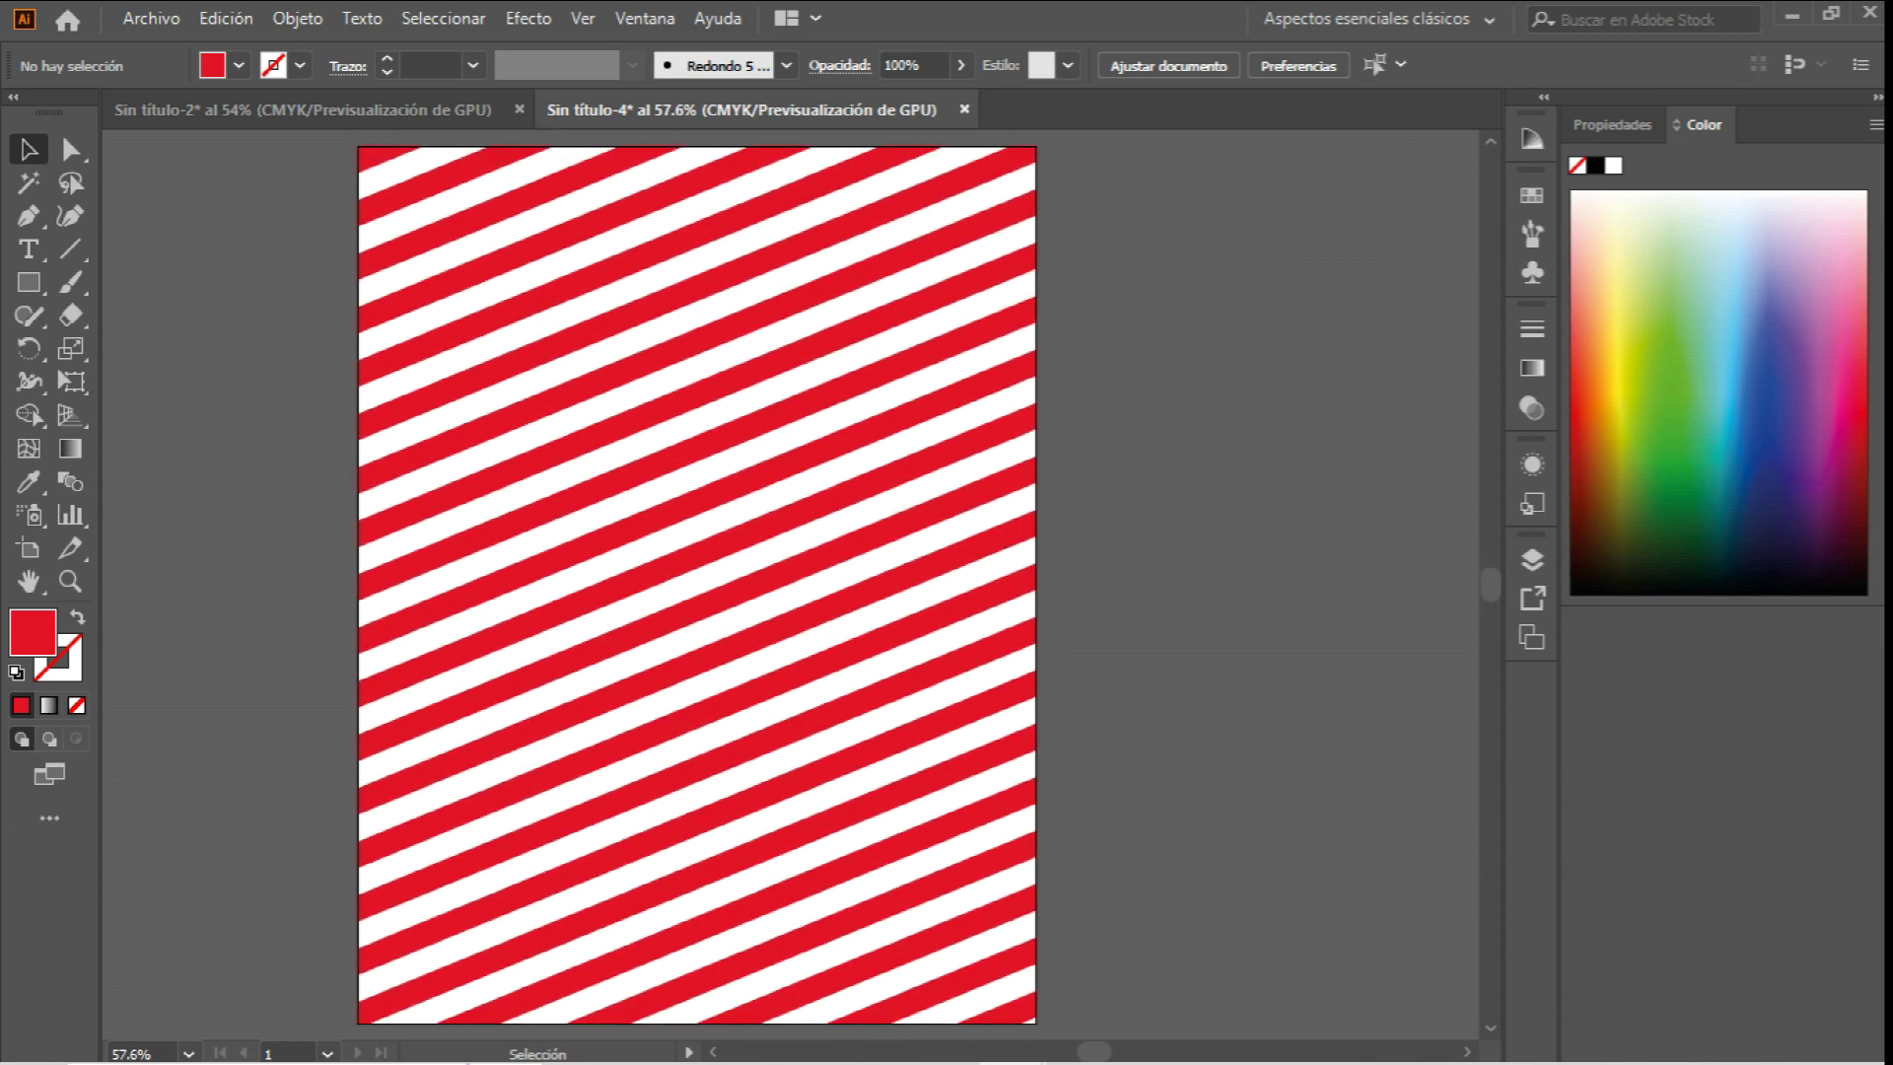